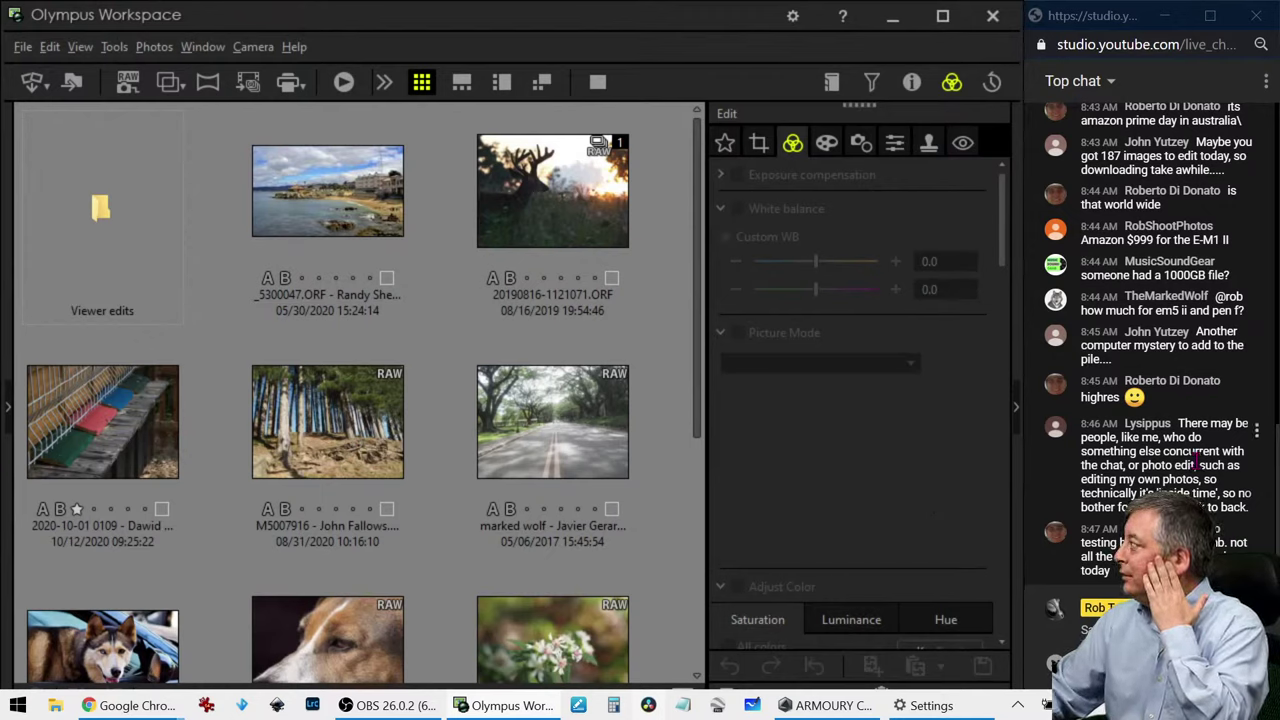
{"action": "scroll", "coordinate": [1197, 458], "scroll_direction": "up", "scroll_amount": 2}
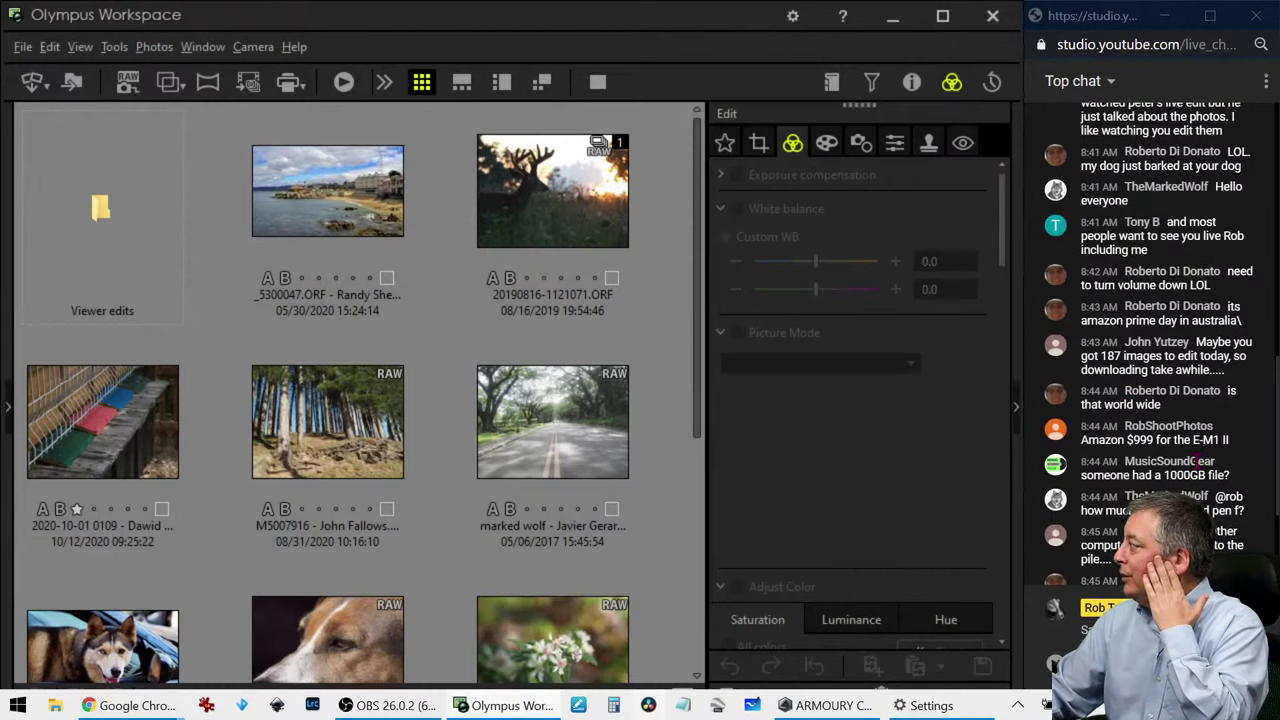
{"action": "scroll", "coordinate": [1192, 460], "scroll_direction": "down", "scroll_amount": 2}
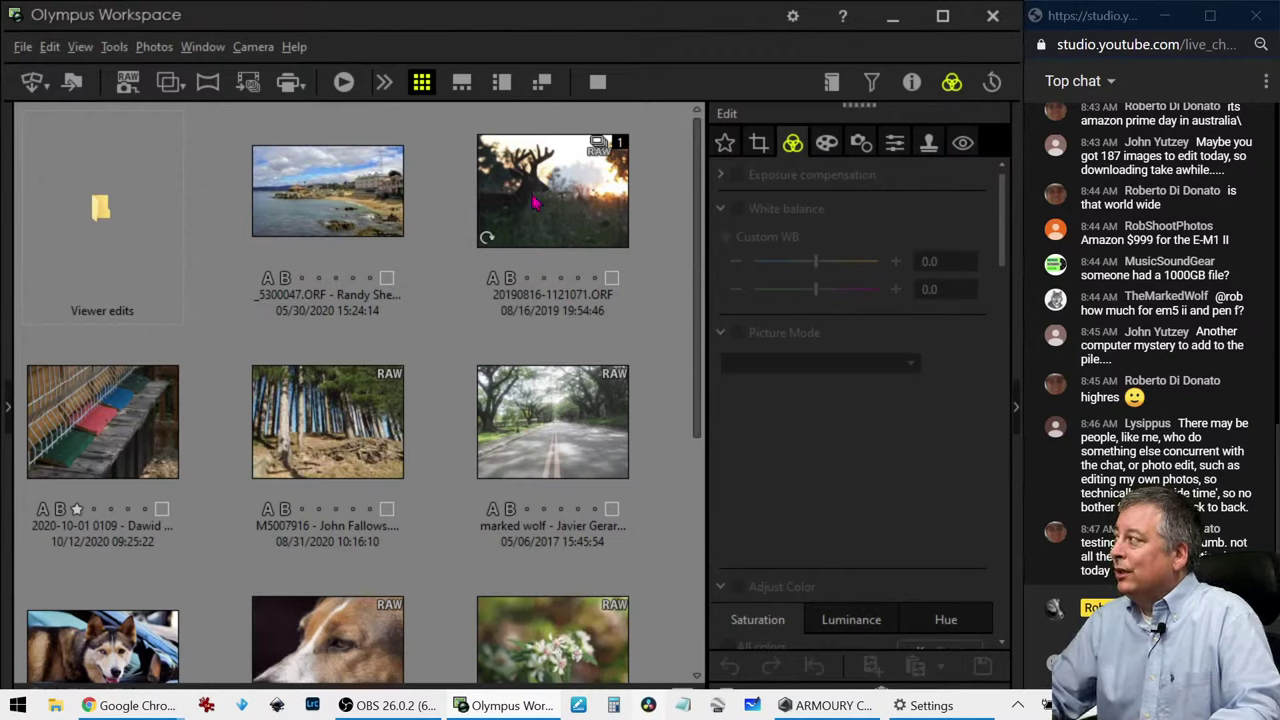
Step: Move the deer photo 20190816-1121071.ORF into the Viewer edits folder and open the _5300047 coastal photo for preview
{"action": "left_click_drag", "start_coordinate": [533, 203], "coordinate": [91, 225]}
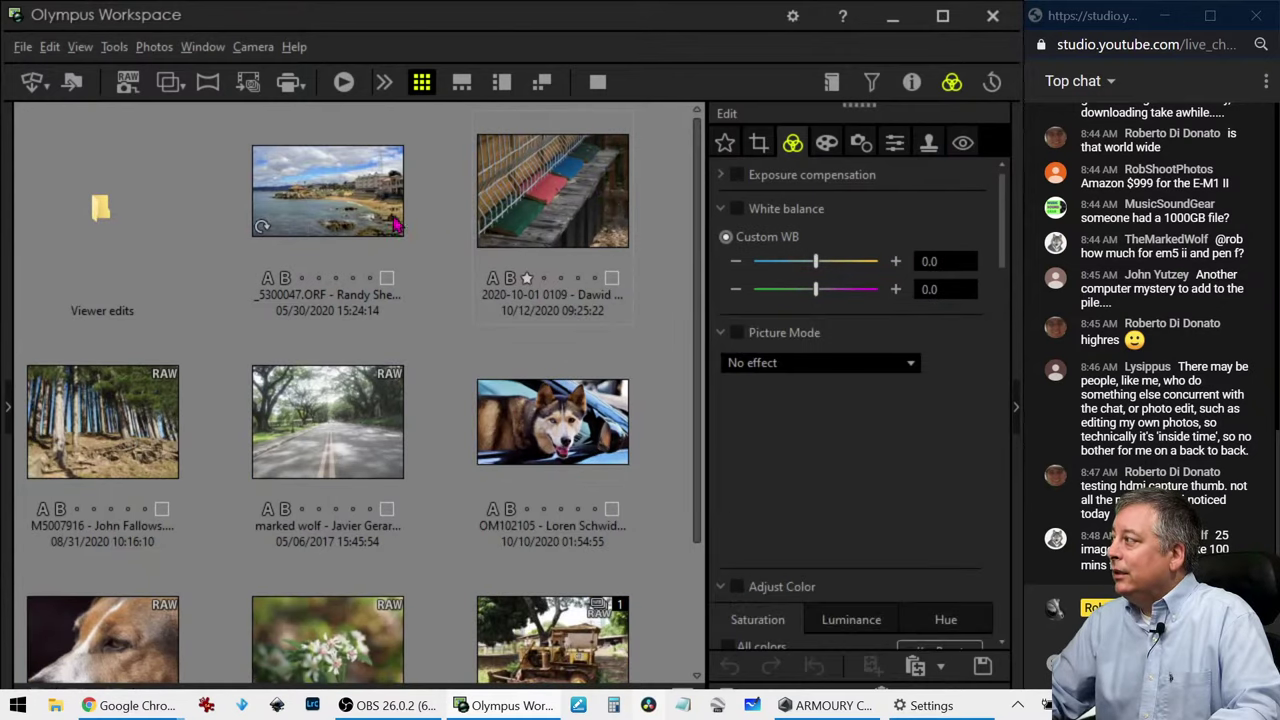
{"action": "double_click", "coordinate": [378, 220]}
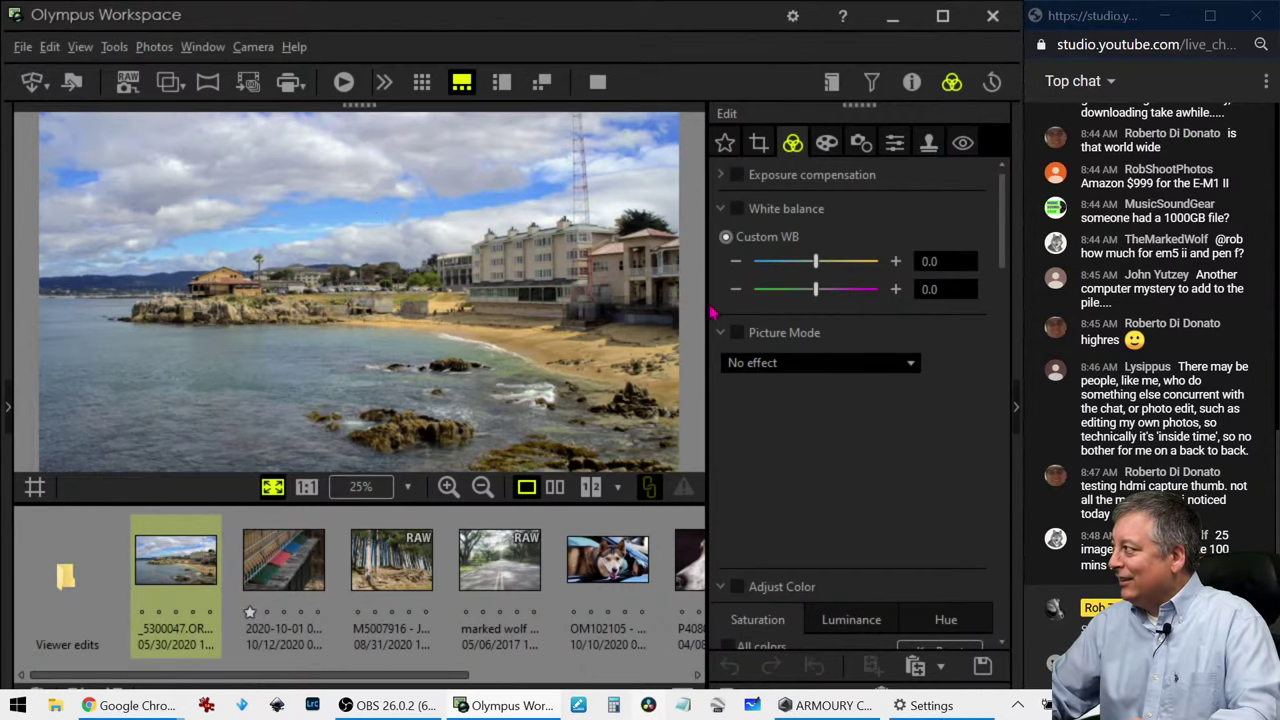
Step: Show the coastal photo's properties and narrow the properties and edit area so the preview is visible
{"action": "left_click", "coordinate": [911, 82]}
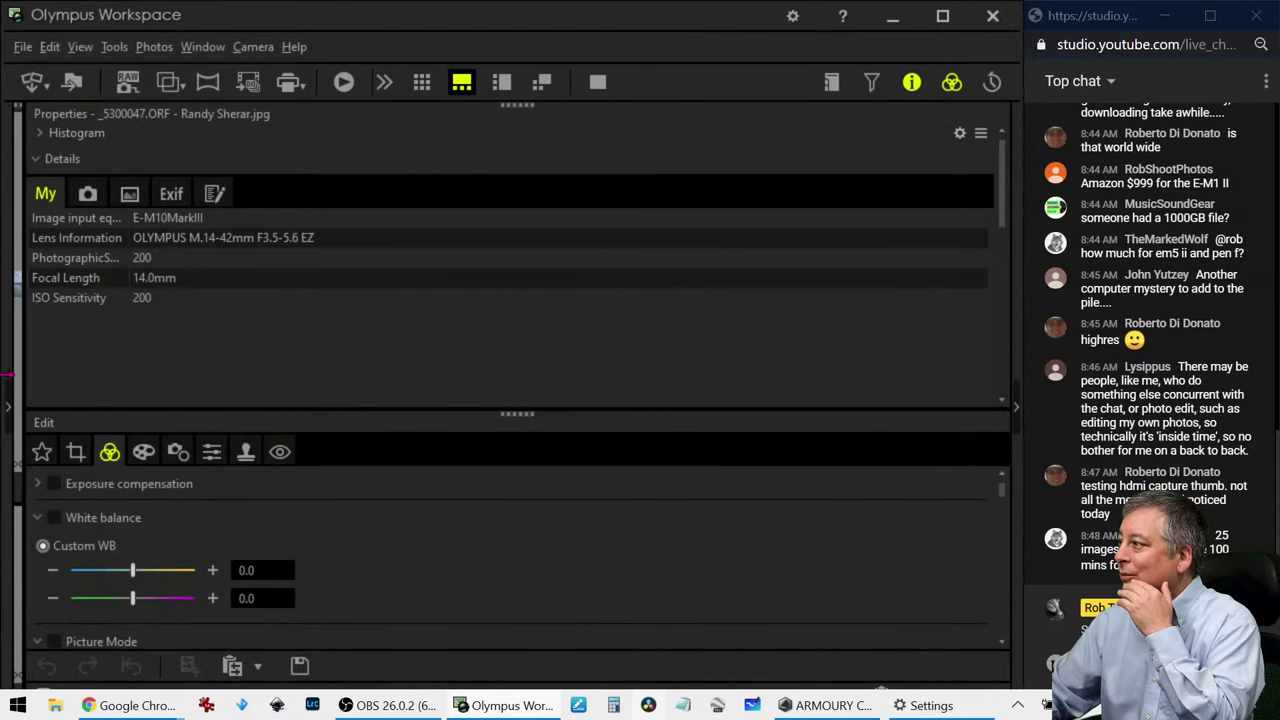
{"action": "left_click_drag", "start_coordinate": [20, 376], "coordinate": [996, 390]}
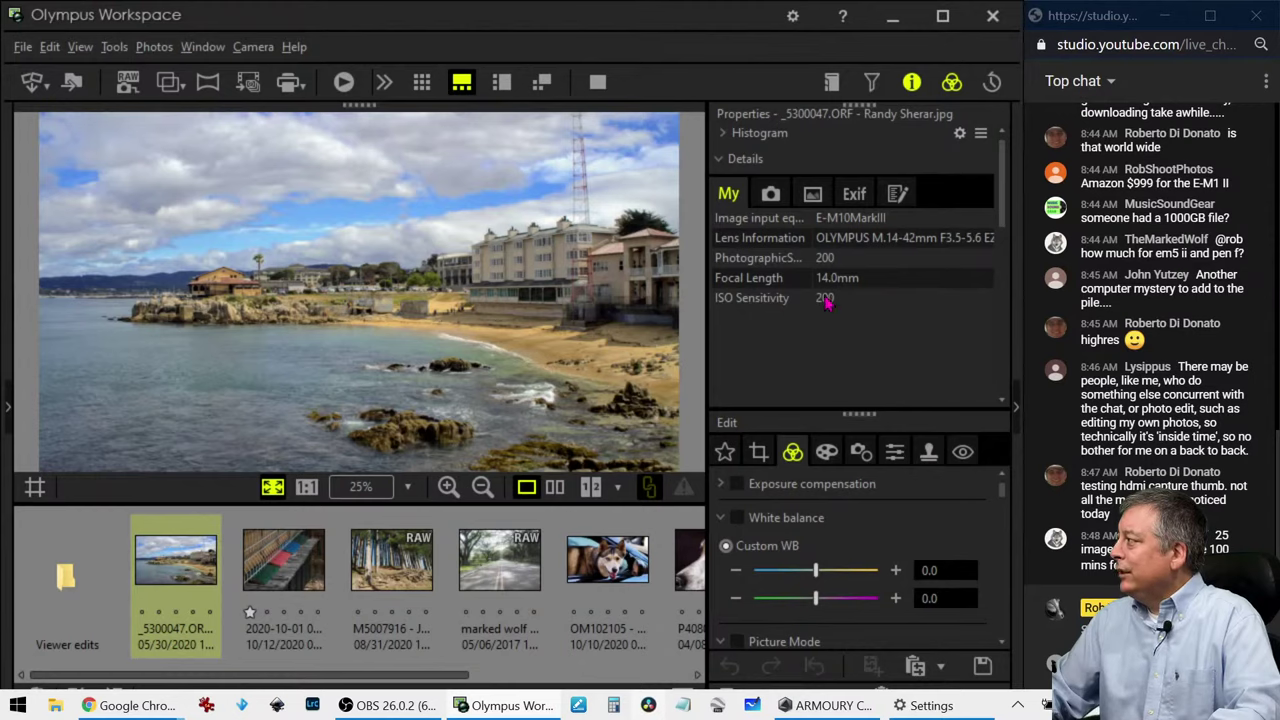
Step: Examine the photo's Exif, custom property and camera details for its exposure settings
{"action": "left_click", "coordinate": [850, 197]}
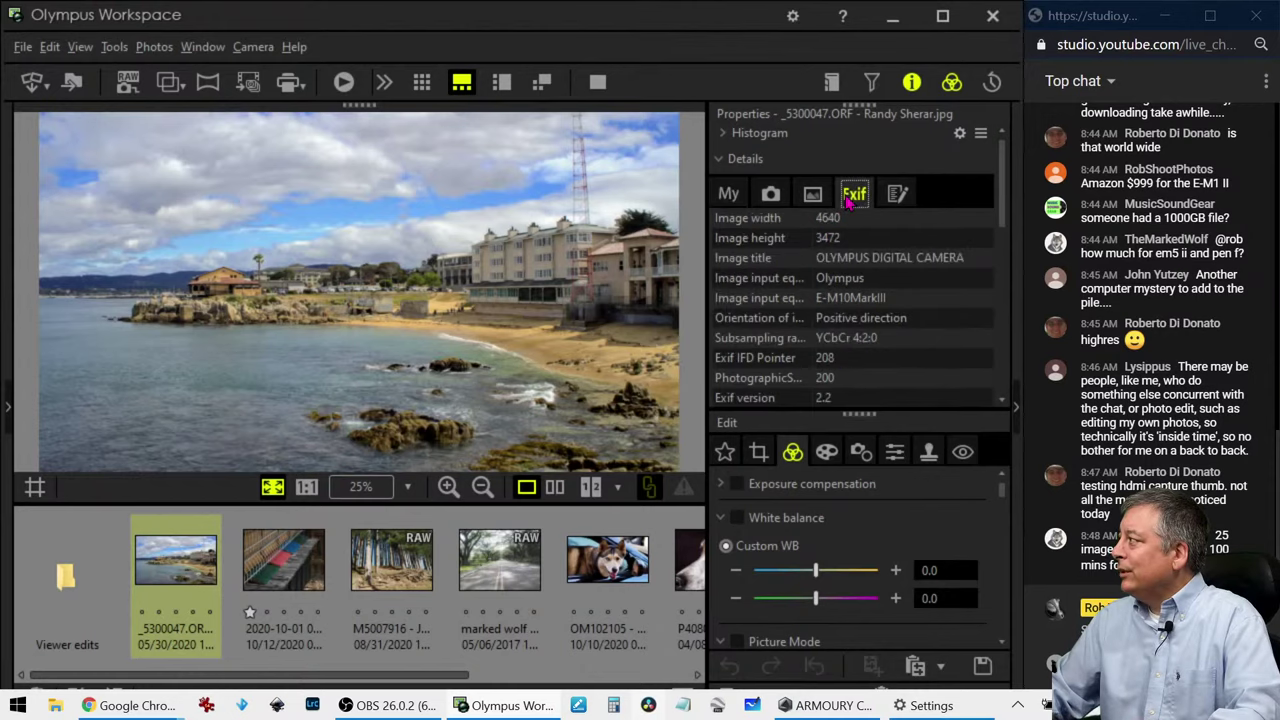
{"action": "scroll", "coordinate": [881, 366], "scroll_direction": "down", "scroll_amount": 2}
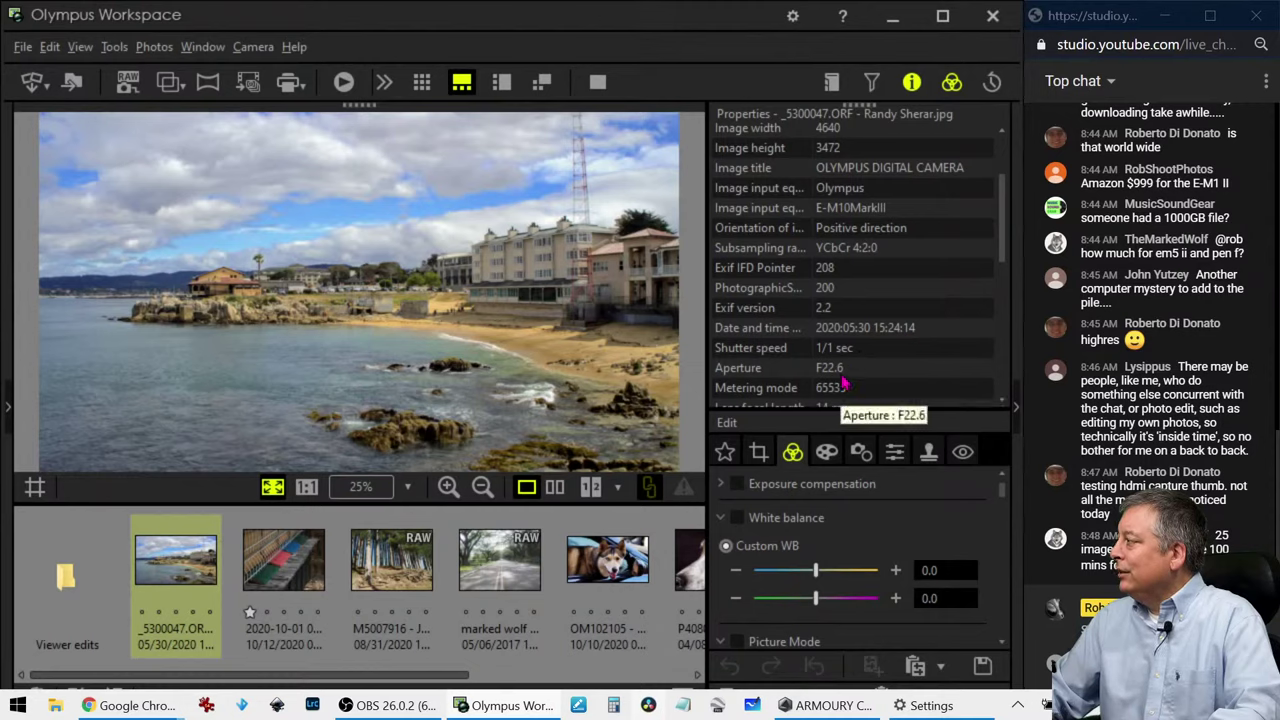
{"action": "scroll", "coordinate": [843, 382], "scroll_direction": "down", "scroll_amount": 2}
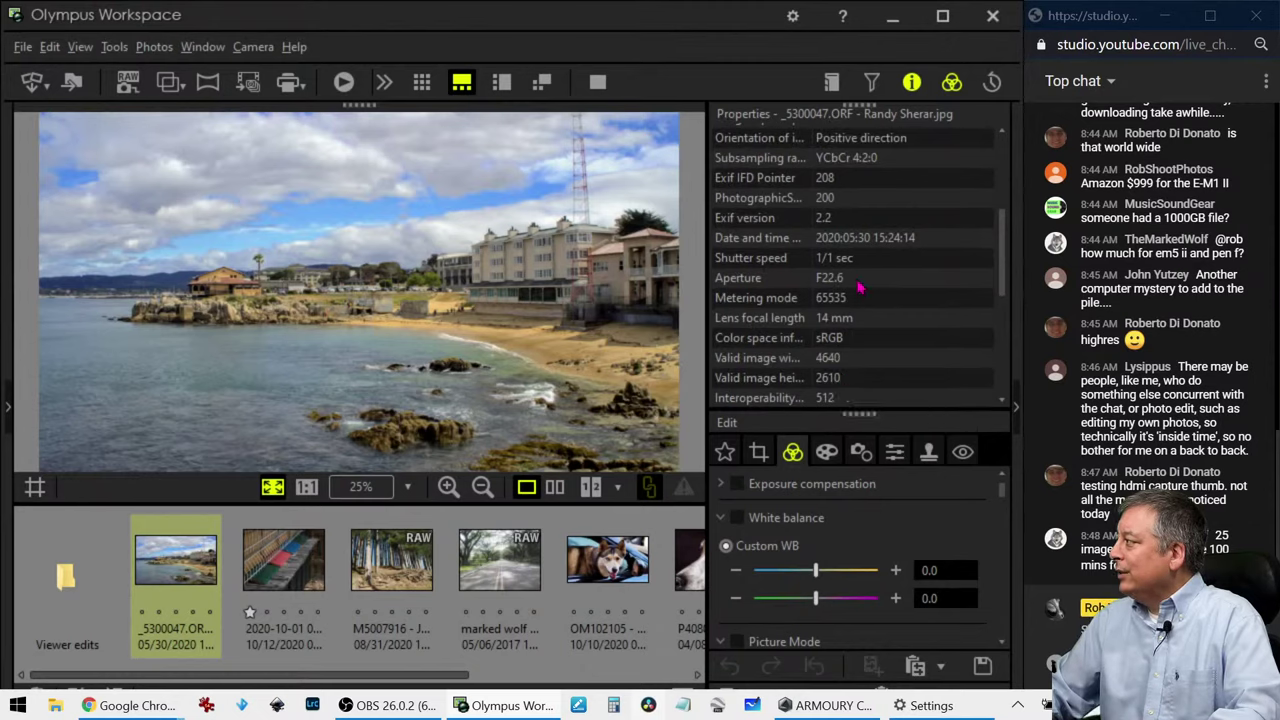
{"action": "scroll", "coordinate": [858, 282], "scroll_direction": "up", "scroll_amount": 4}
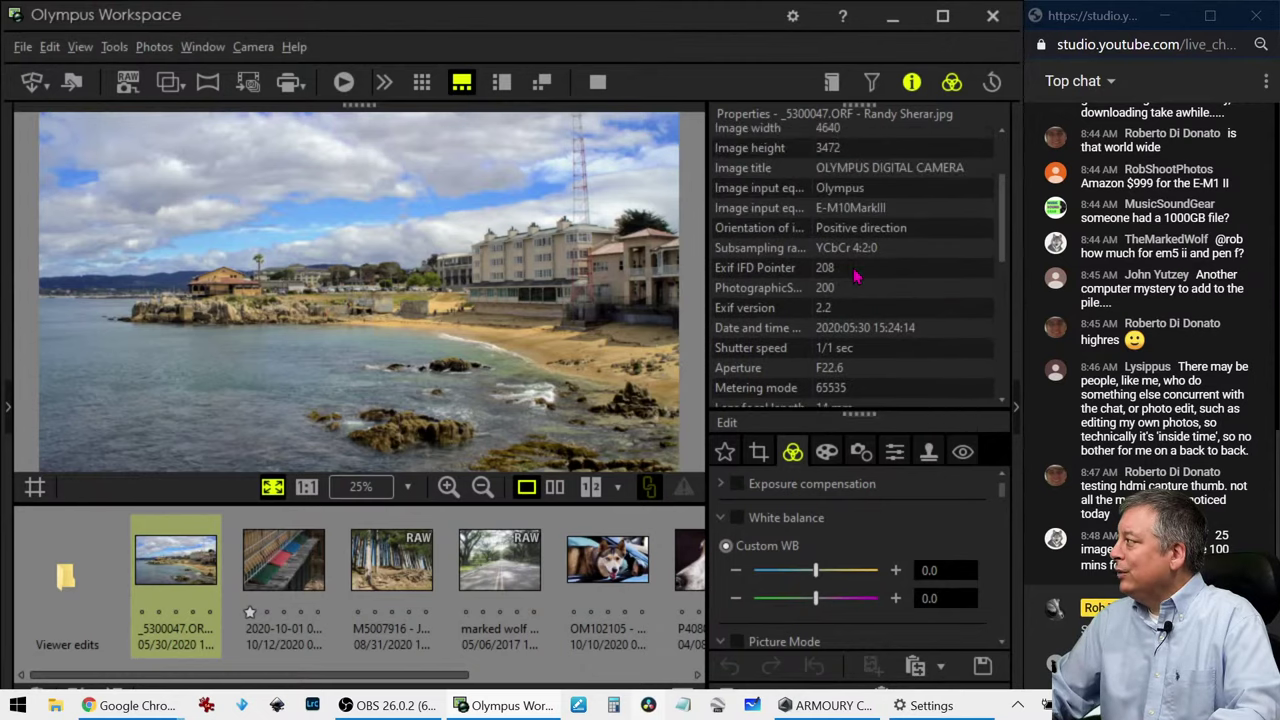
{"action": "left_click", "coordinate": [736, 194]}
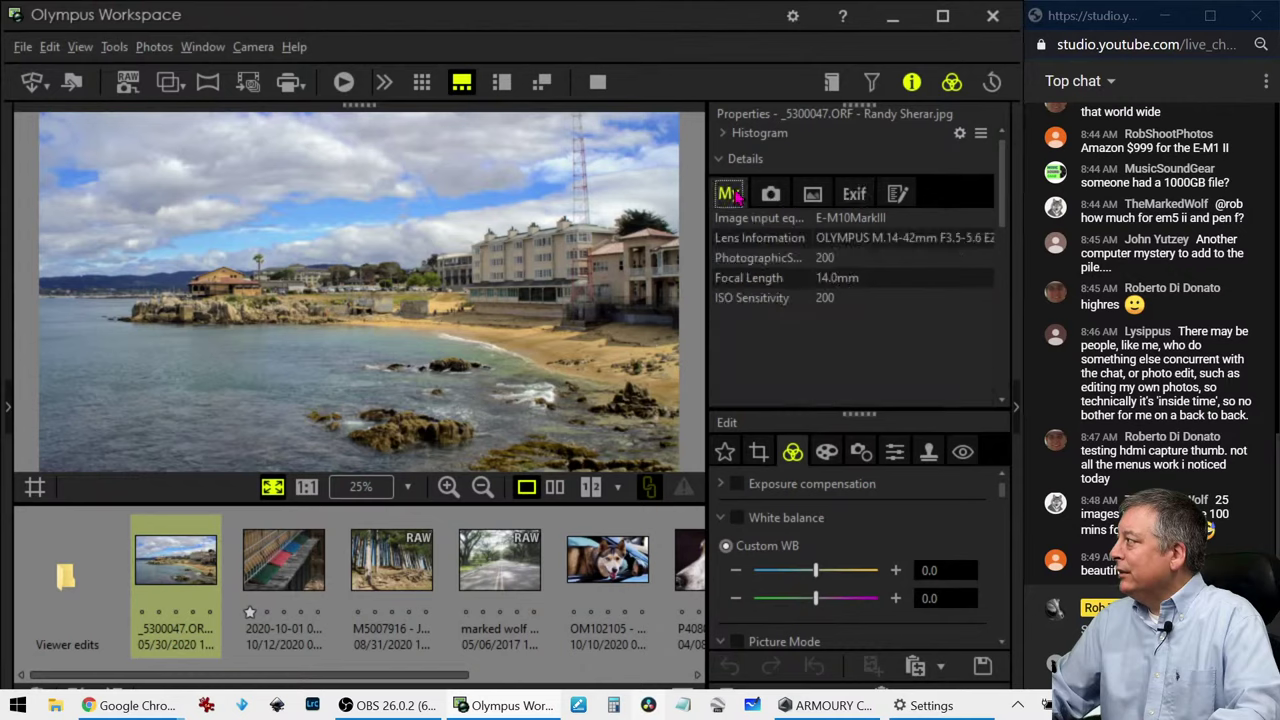
{"action": "left_click", "coordinate": [770, 194]}
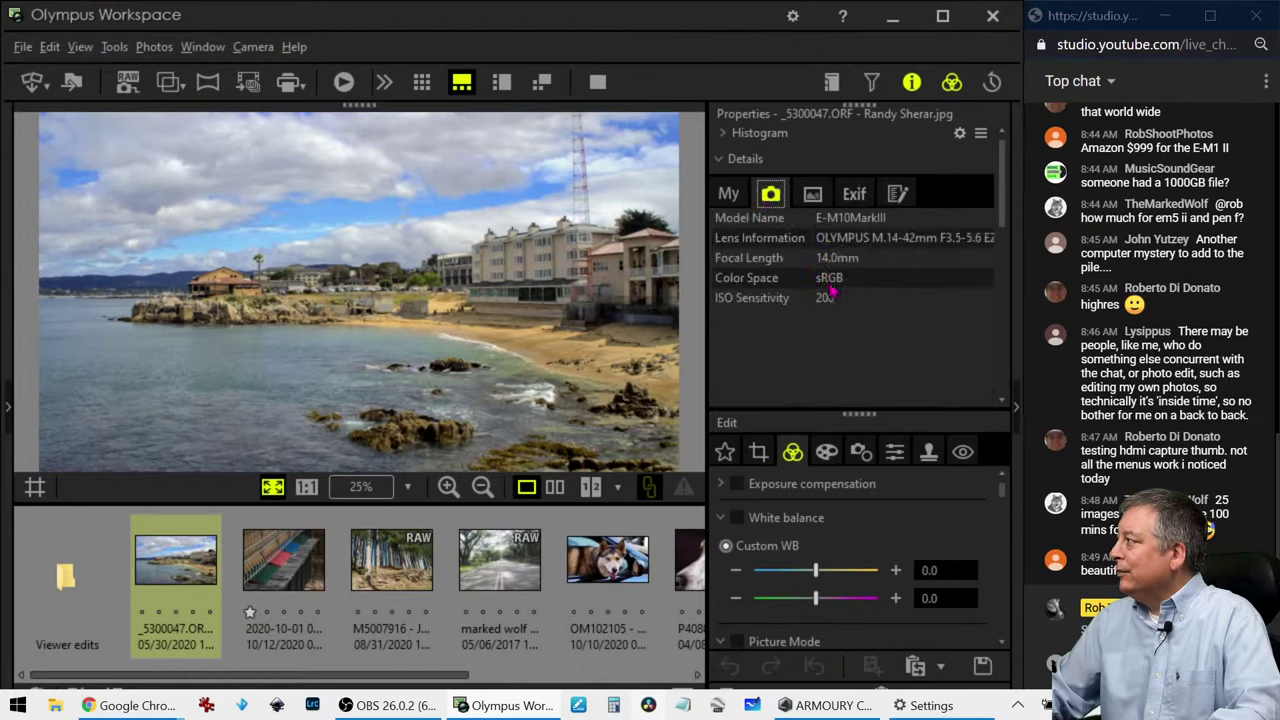
Step: Add the Shutter speed and Aperture entries from the Exif details to My Properties
{"action": "left_click", "coordinate": [852, 194]}
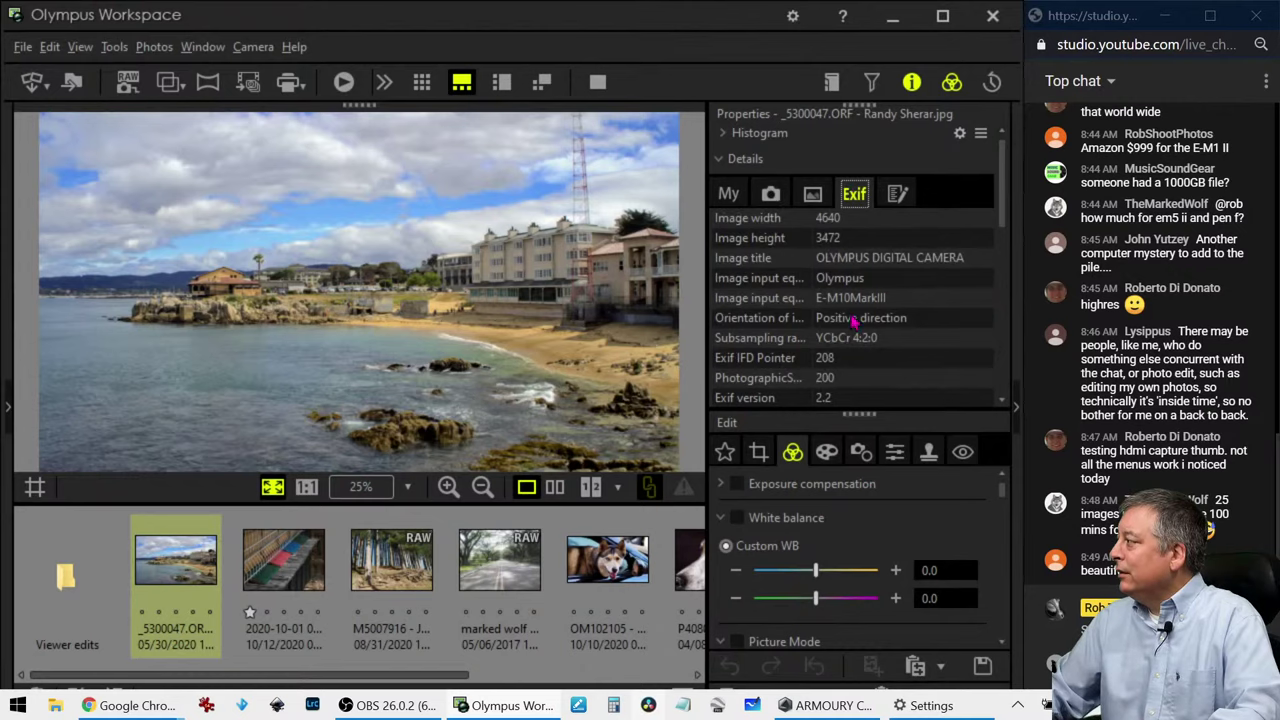
{"action": "scroll", "coordinate": [795, 343], "scroll_direction": "down", "scroll_amount": 3}
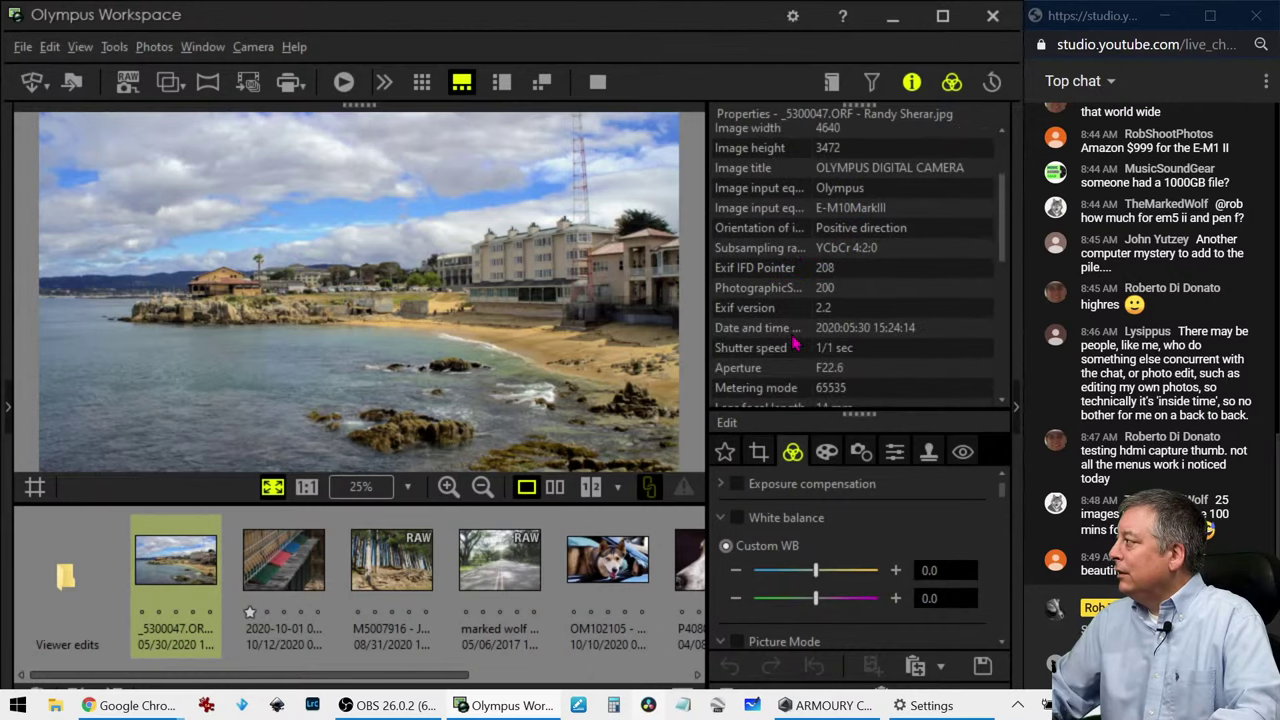
{"action": "scroll", "coordinate": [795, 343], "scroll_direction": "down", "scroll_amount": 3}
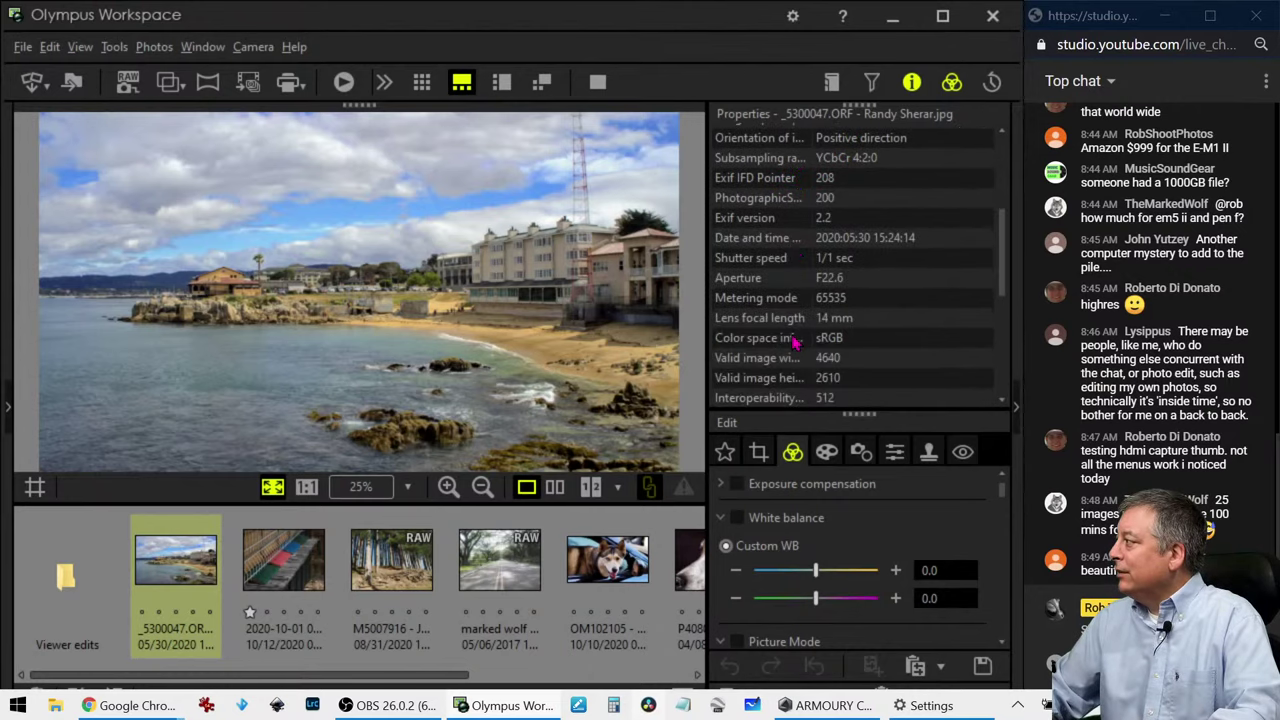
{"action": "right_click", "coordinate": [775, 260]}
{"action": "left_click", "coordinate": [786, 272]}
{"action": "right_click", "coordinate": [787, 280]}
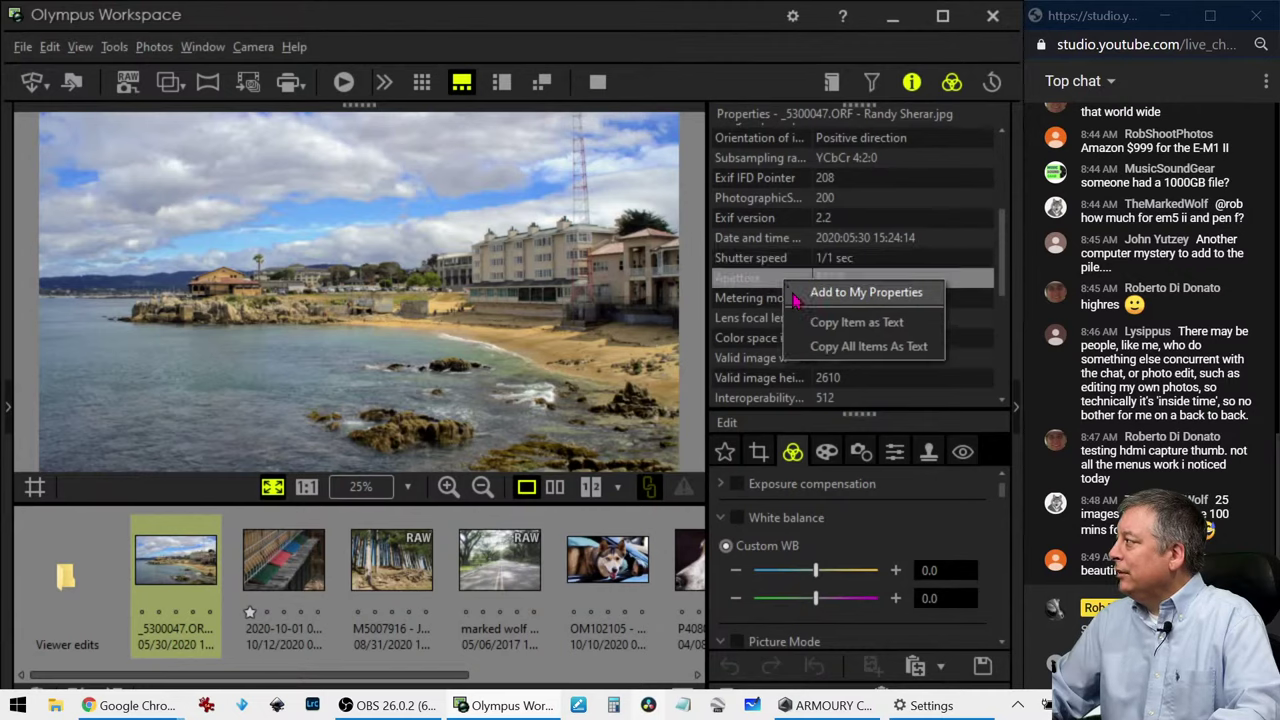
{"action": "left_click", "coordinate": [797, 296]}
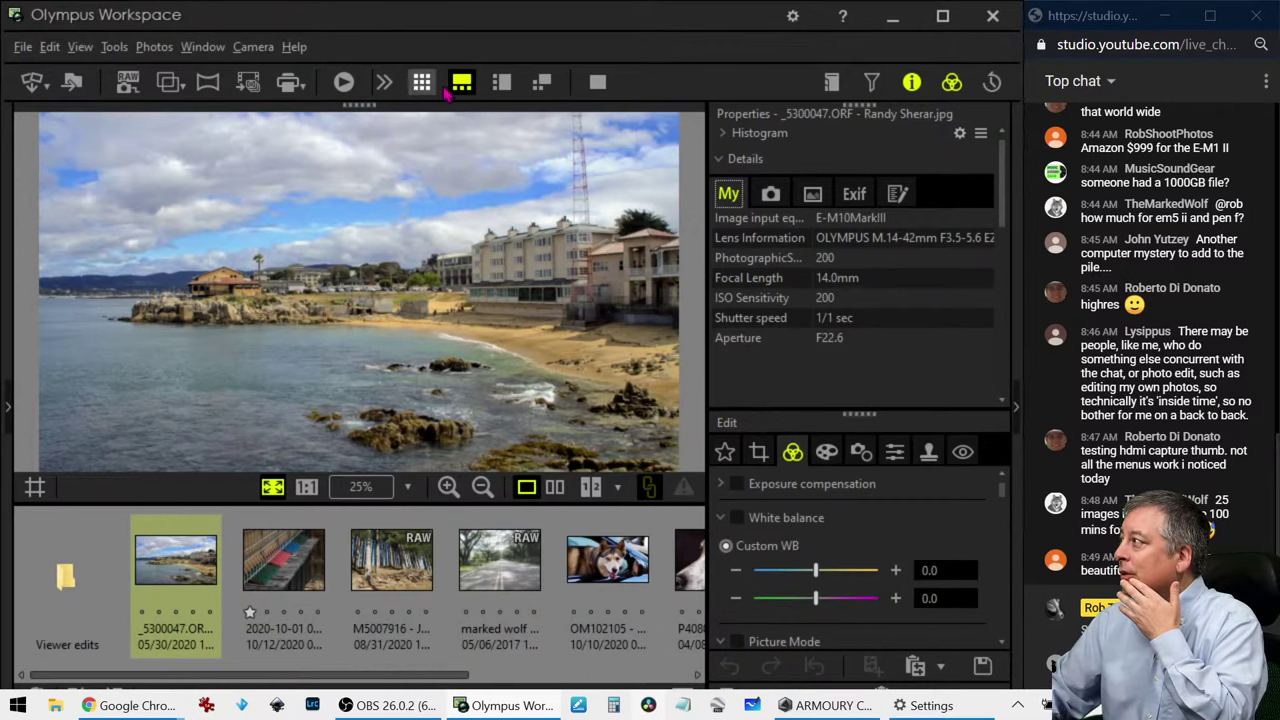
Step: Switch to the layout with a vertical thumbnail strip beside the preview, and maximize and restore the application window
{"action": "left_click", "coordinate": [498, 84]}
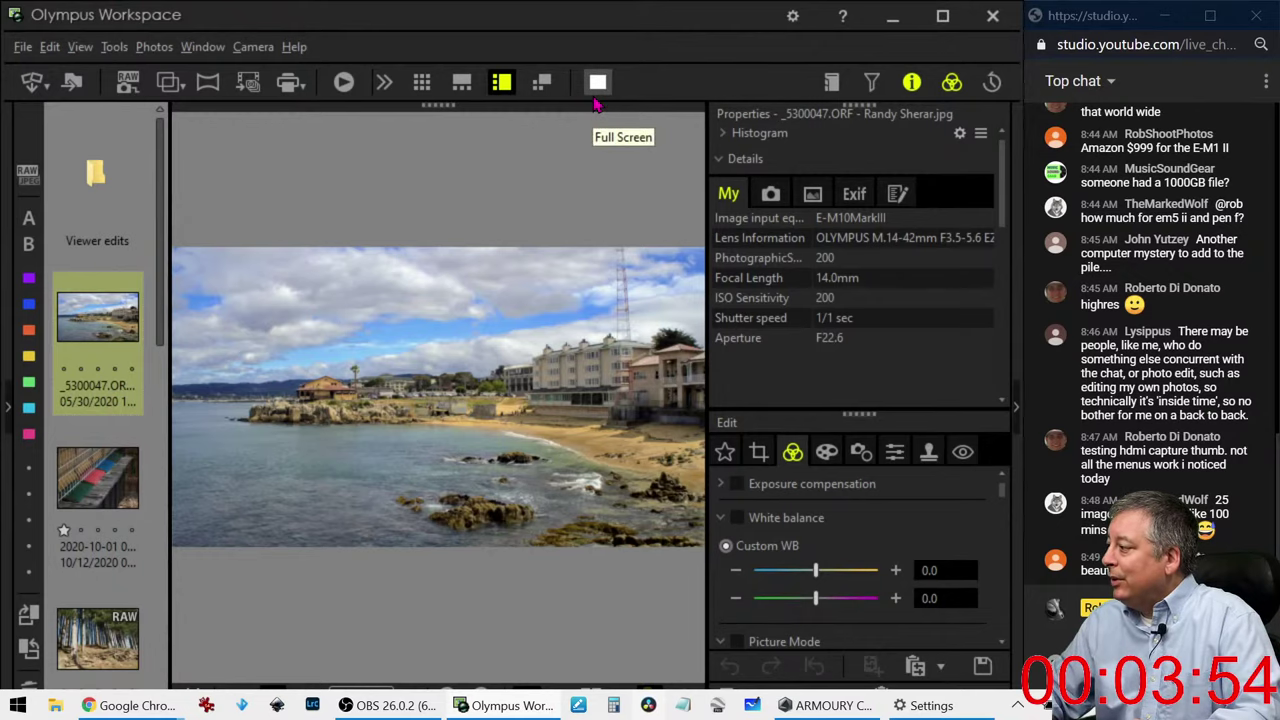
{"action": "double_click", "coordinate": [594, 22]}
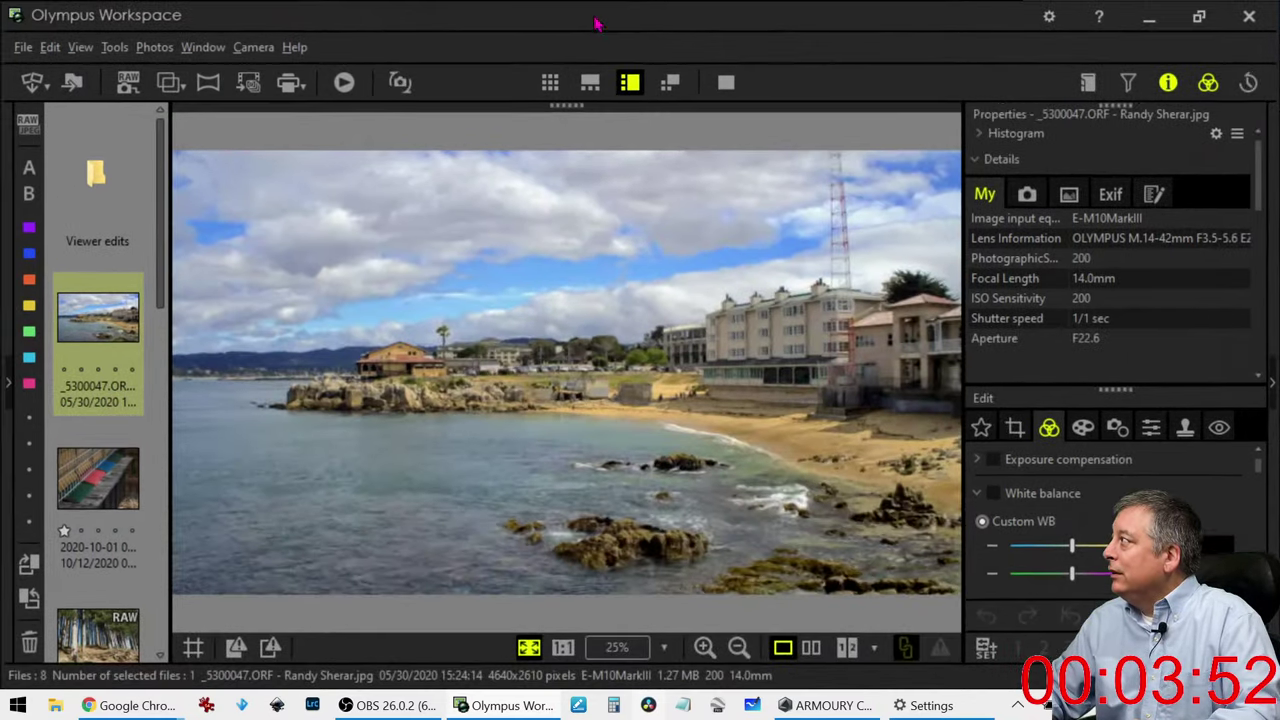
{"action": "double_click", "coordinate": [629, 20]}
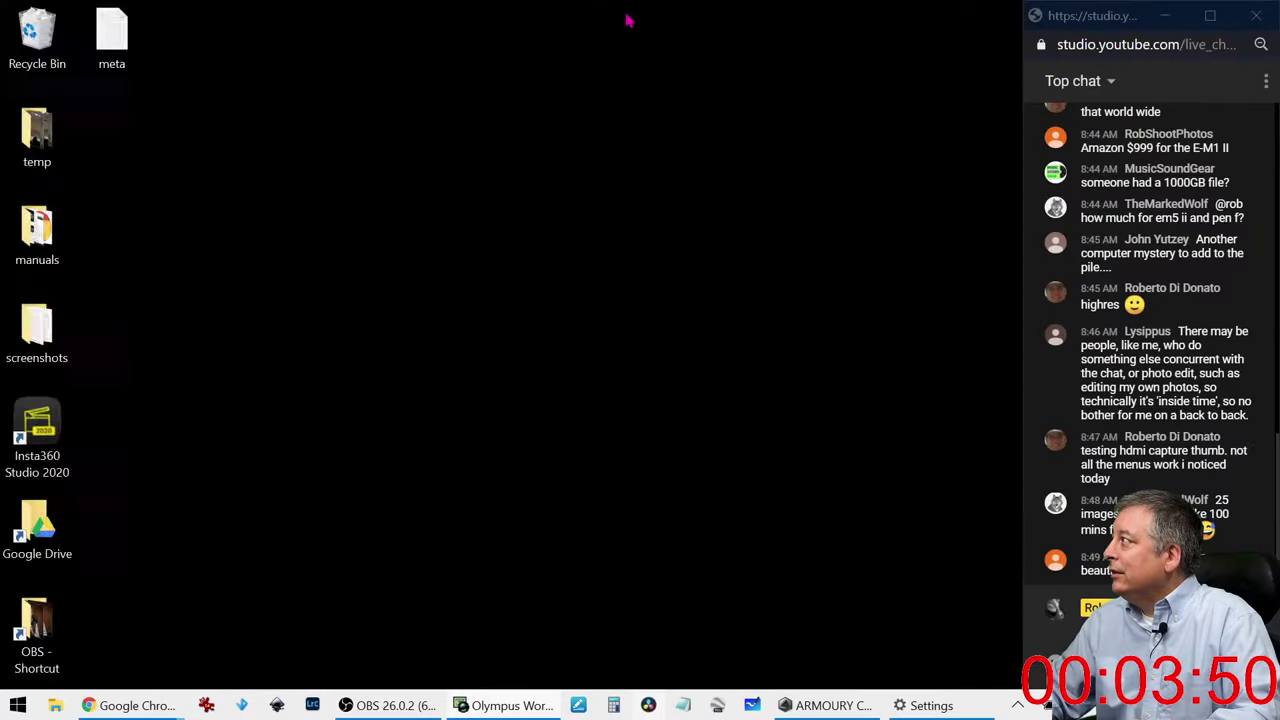
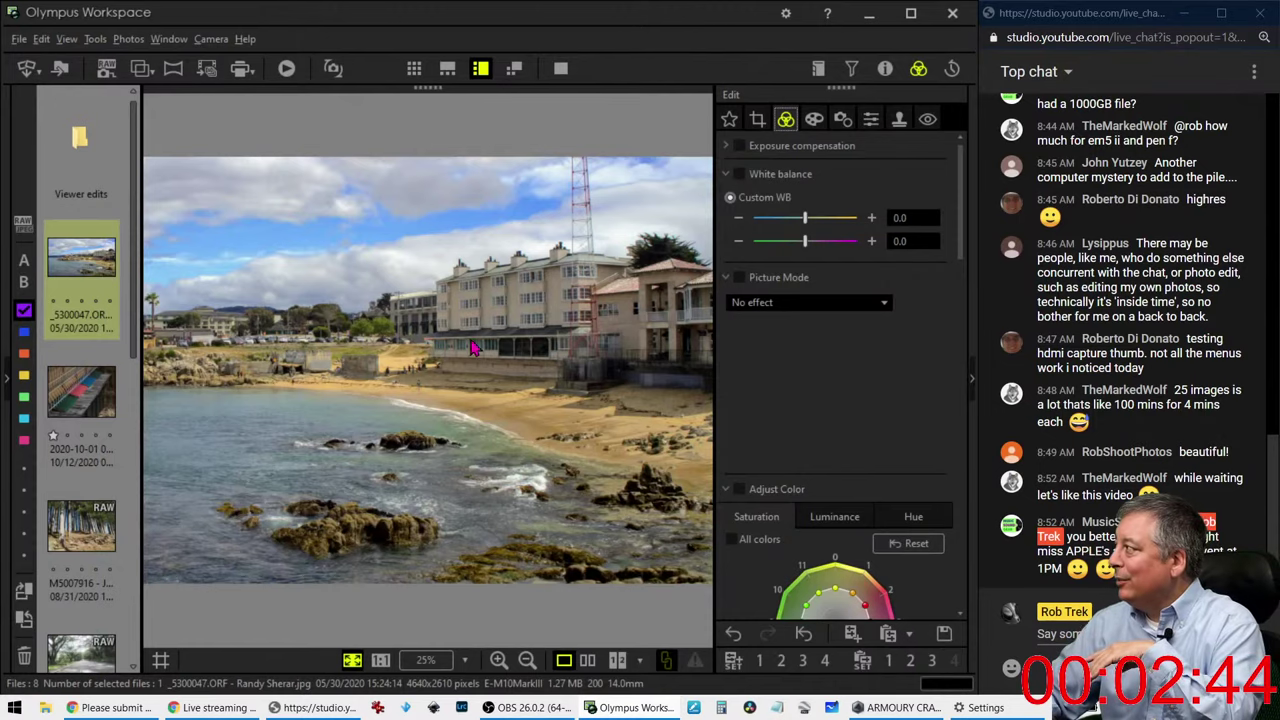
Step: Set the coastal photo's manual crop aspect ratio to Original
{"action": "left_click", "coordinate": [757, 119]}
{"action": "left_click", "coordinate": [787, 214]}
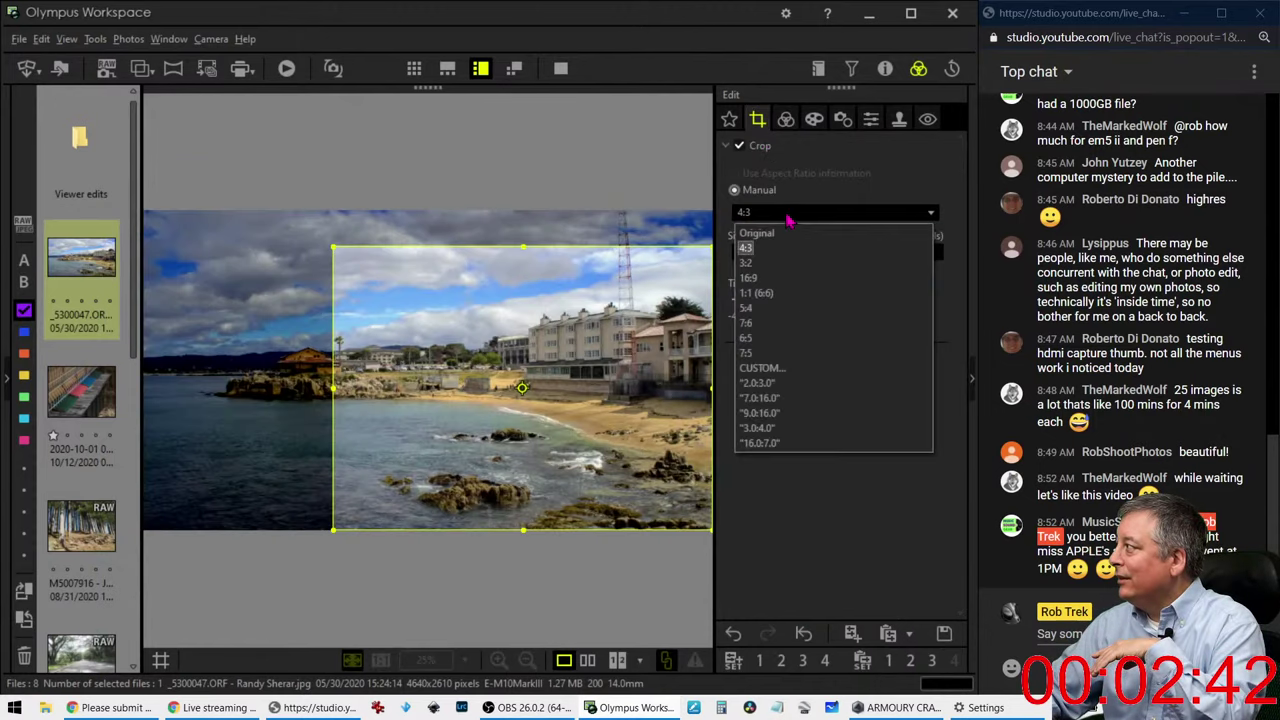
{"action": "left_click", "coordinate": [789, 230]}
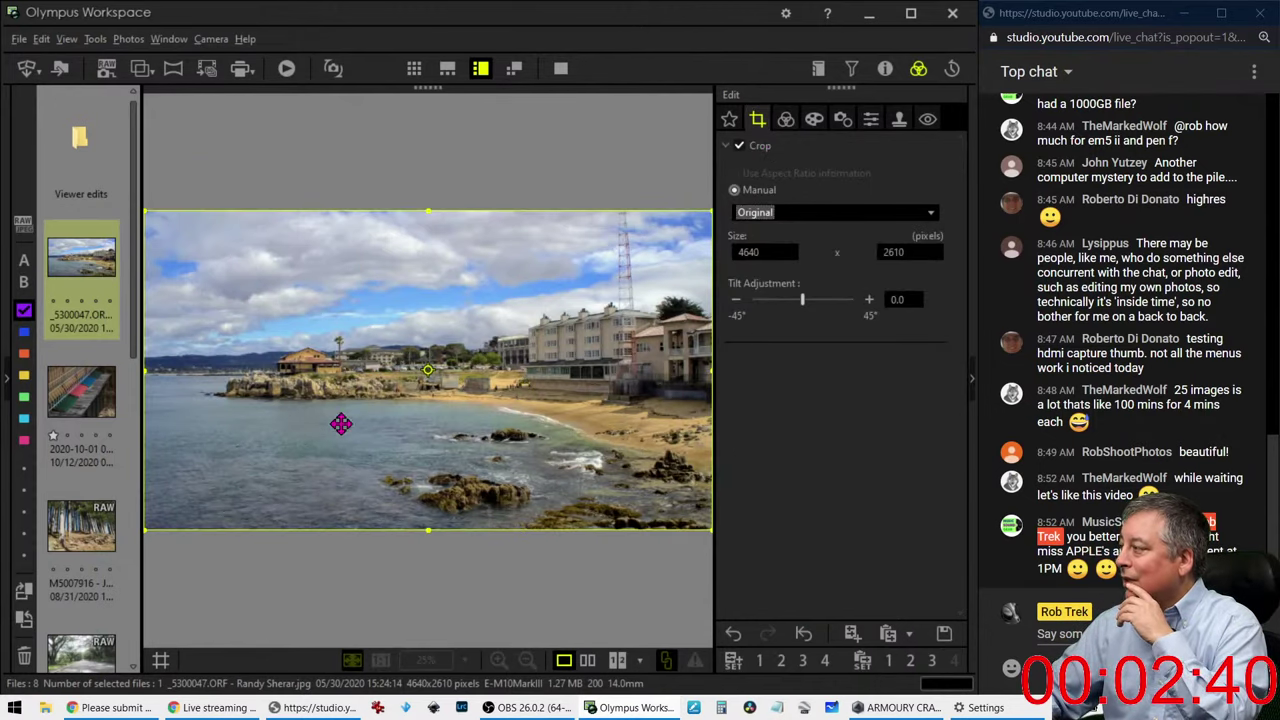
Step: Review the colour, tone, filter and lens correction settings for the photo, collapsing the Adjust Color section
{"action": "left_click", "coordinate": [787, 120]}
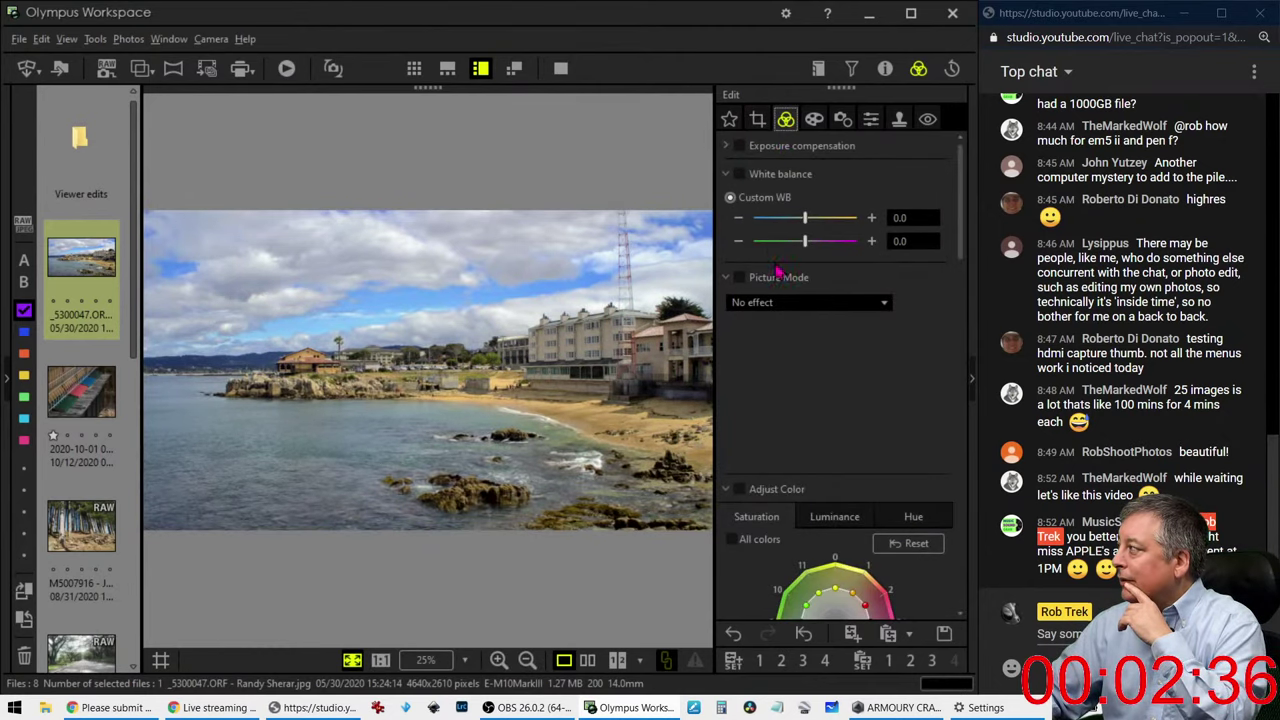
{"action": "scroll", "coordinate": [814, 356], "scroll_direction": "down", "scroll_amount": 2}
{"action": "scroll", "coordinate": [814, 356], "scroll_direction": "down", "scroll_amount": 2}
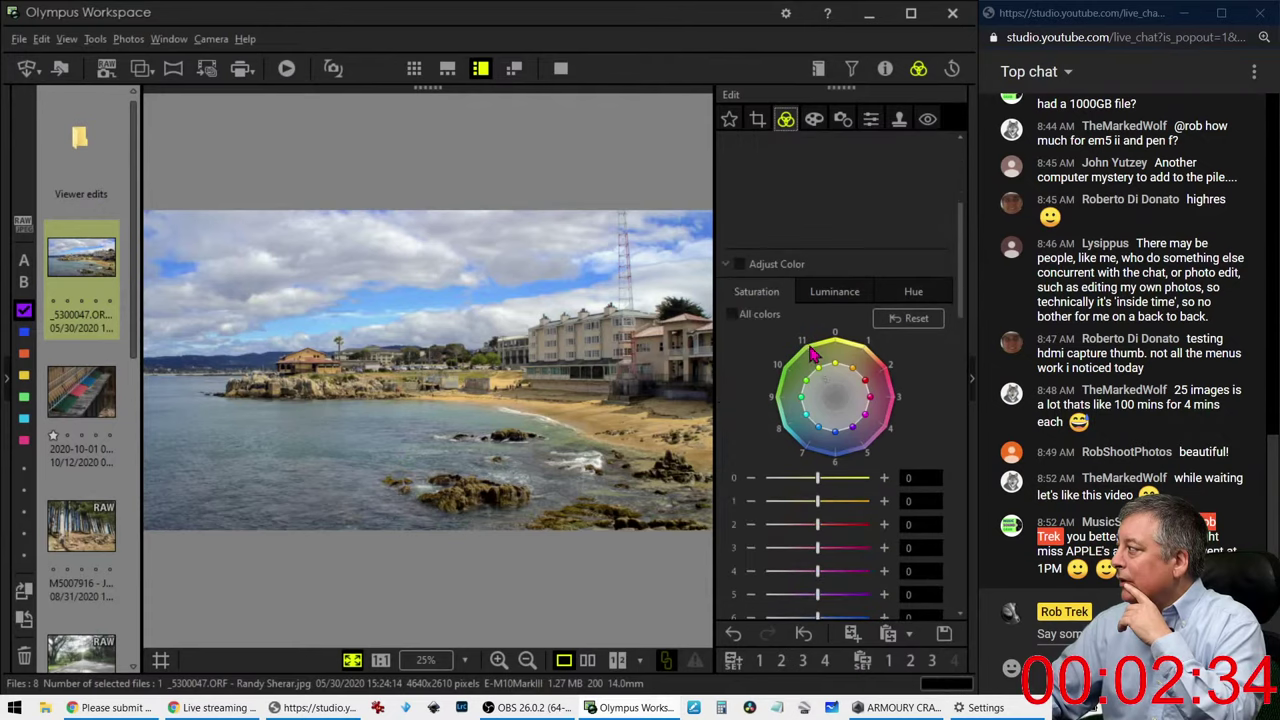
{"action": "left_click", "coordinate": [741, 256]}
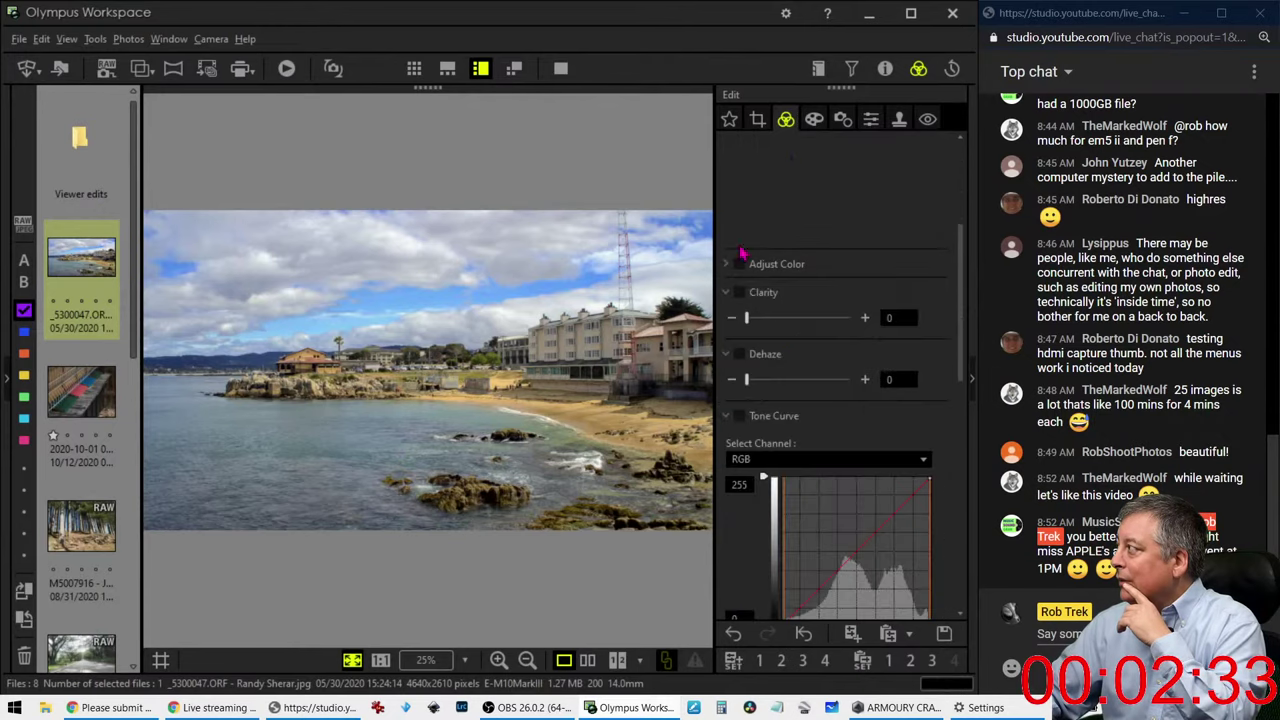
{"action": "left_click", "coordinate": [814, 120]}
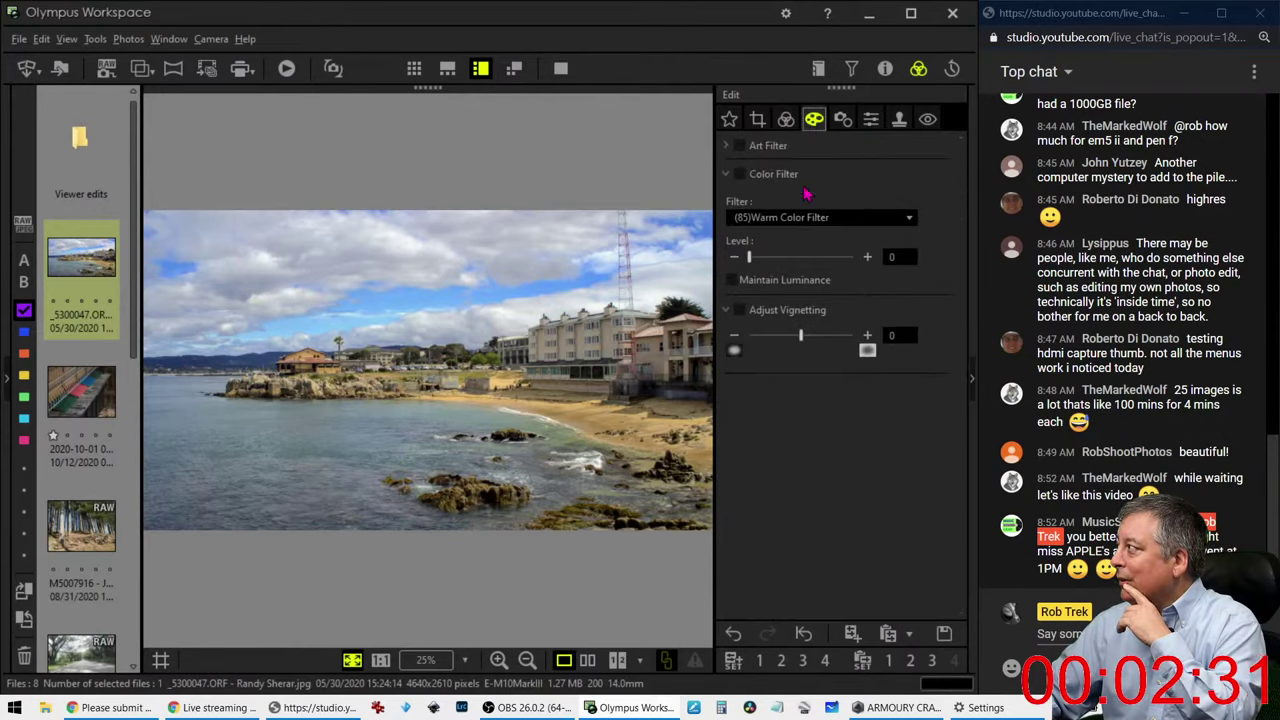
{"action": "left_click", "coordinate": [786, 119]}
{"action": "scroll", "coordinate": [781, 418], "scroll_direction": "down", "scroll_amount": 5}
{"action": "scroll", "coordinate": [781, 425], "scroll_direction": "down", "scroll_amount": 5}
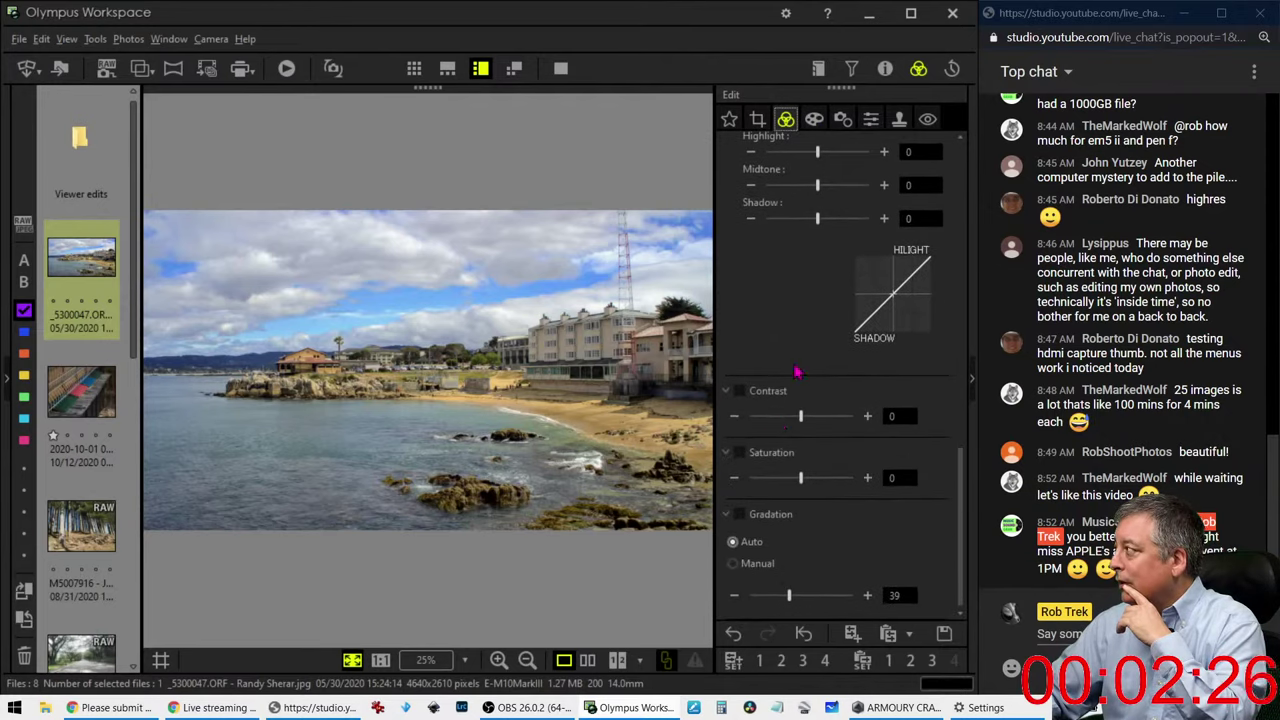
{"action": "left_click", "coordinate": [843, 120]}
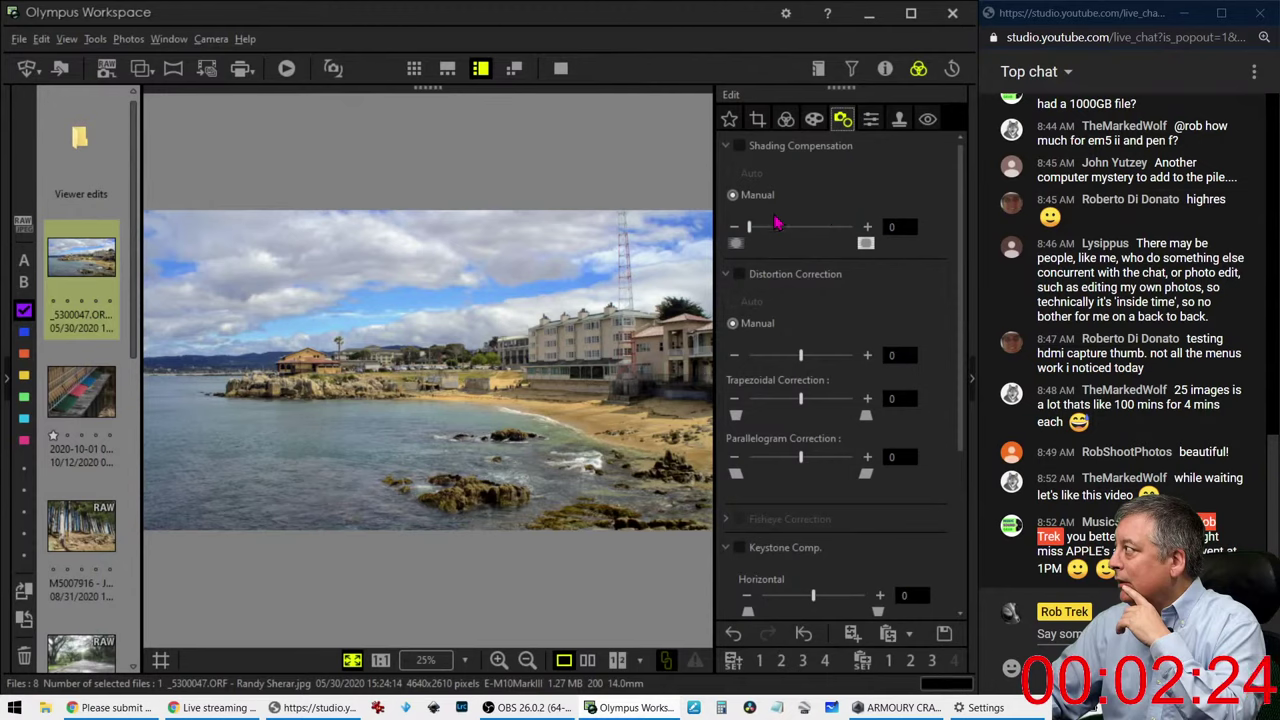
Step: Set the photo's Sharpness to 4
{"action": "left_click", "coordinate": [871, 120]}
{"action": "left_click_drag", "start_coordinate": [805, 174], "coordinate": [831, 176]}
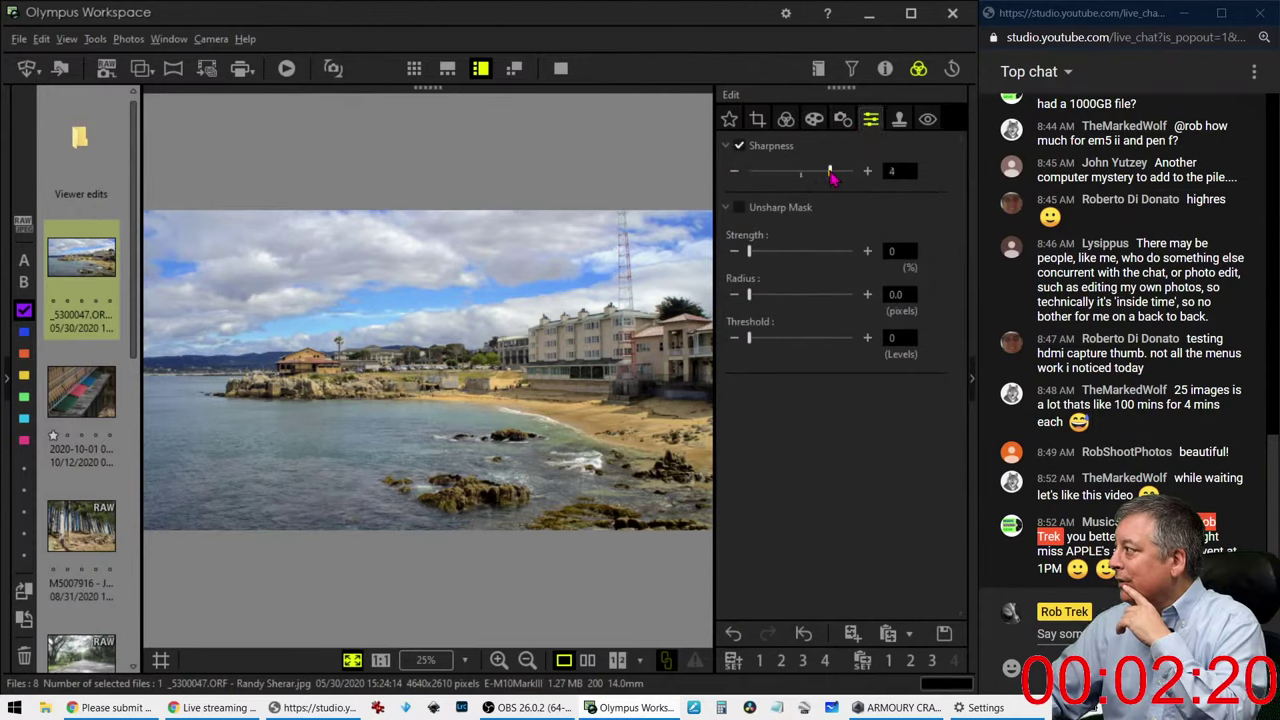
Step: Enable Dehaze on the coastal photo and raise it to 40
{"action": "left_click", "coordinate": [786, 119]}
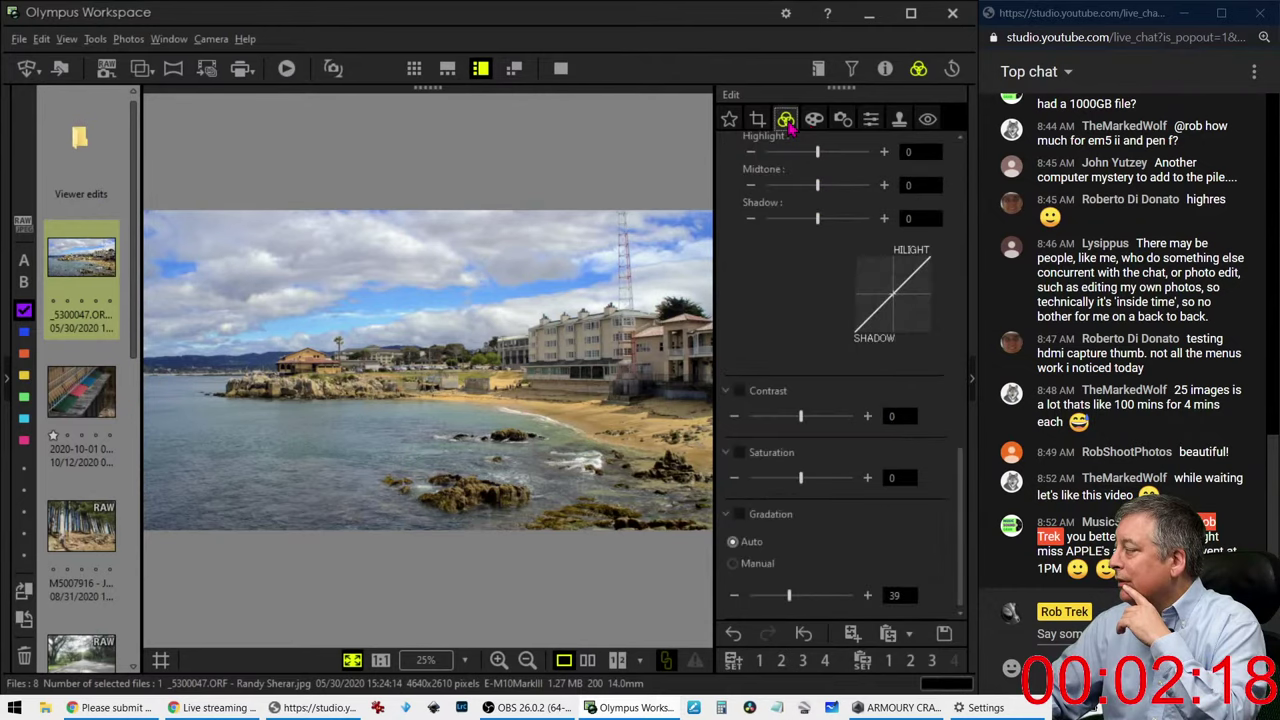
{"action": "scroll", "coordinate": [792, 355], "scroll_direction": "up", "scroll_amount": 3}
{"action": "scroll", "coordinate": [790, 360], "scroll_direction": "up", "scroll_amount": 5}
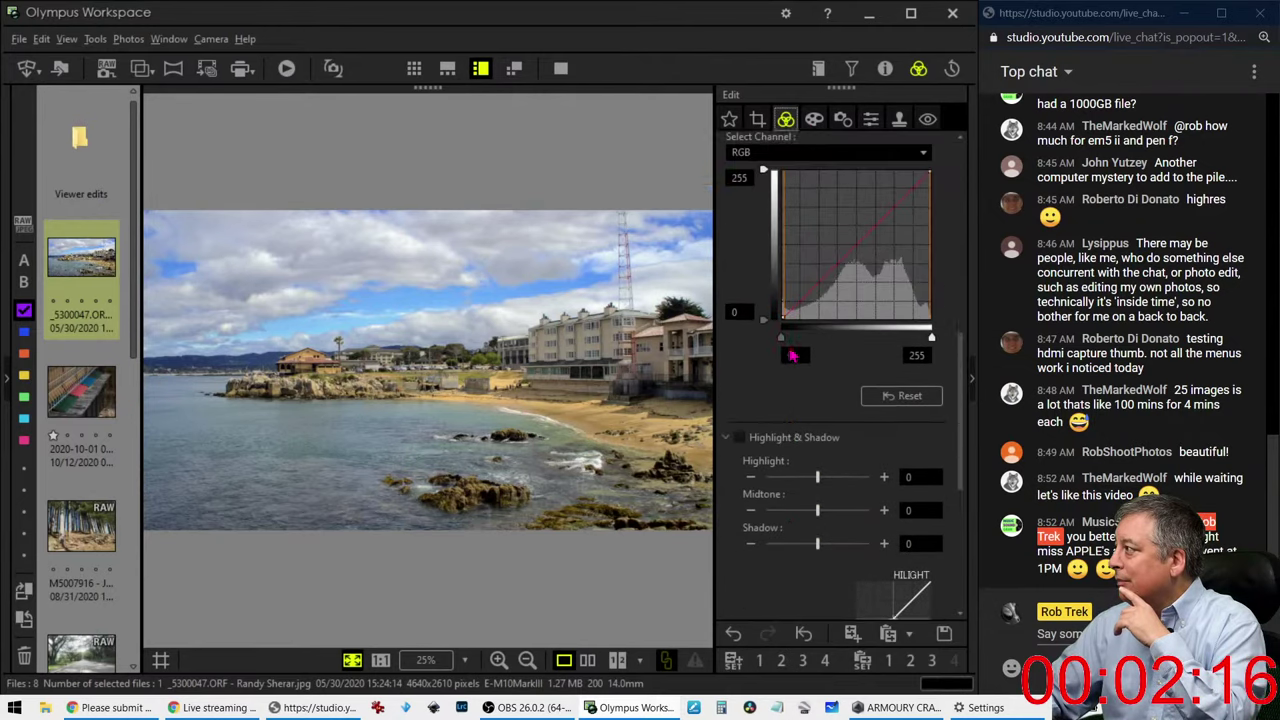
{"action": "scroll", "coordinate": [787, 378], "scroll_direction": "up", "scroll_amount": 1}
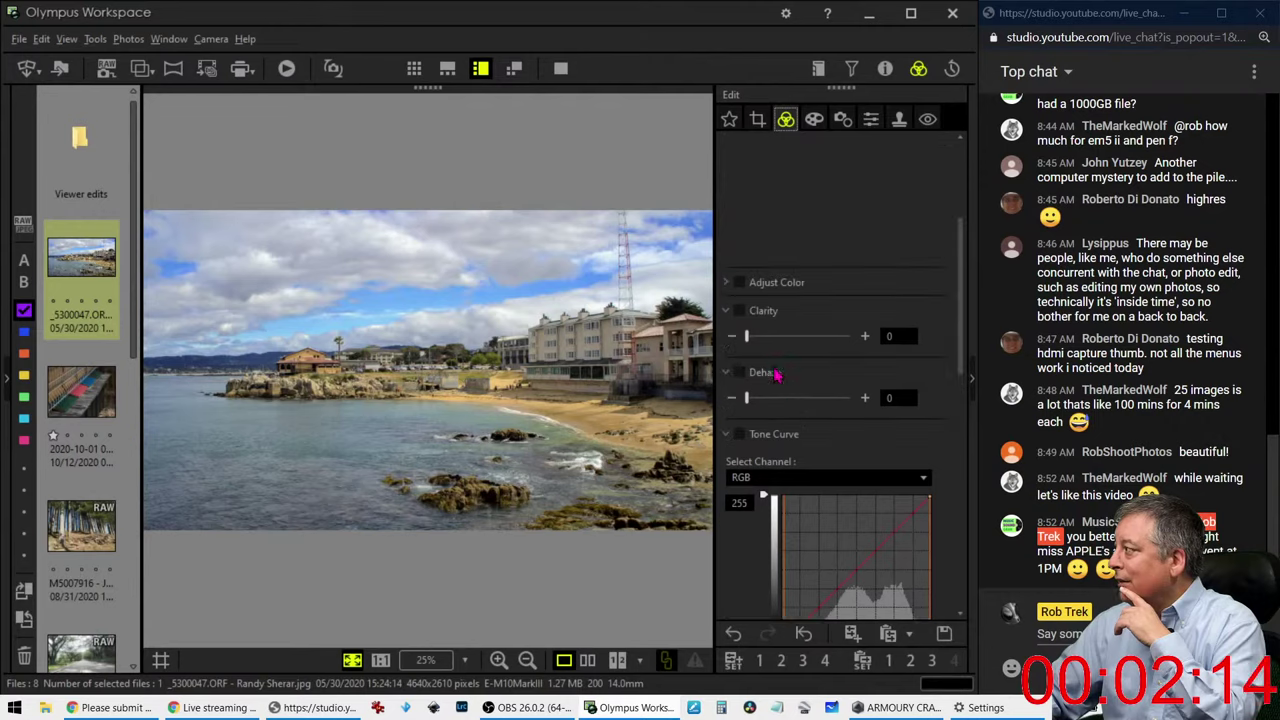
{"action": "left_click_drag", "start_coordinate": [756, 405], "coordinate": [771, 407]}
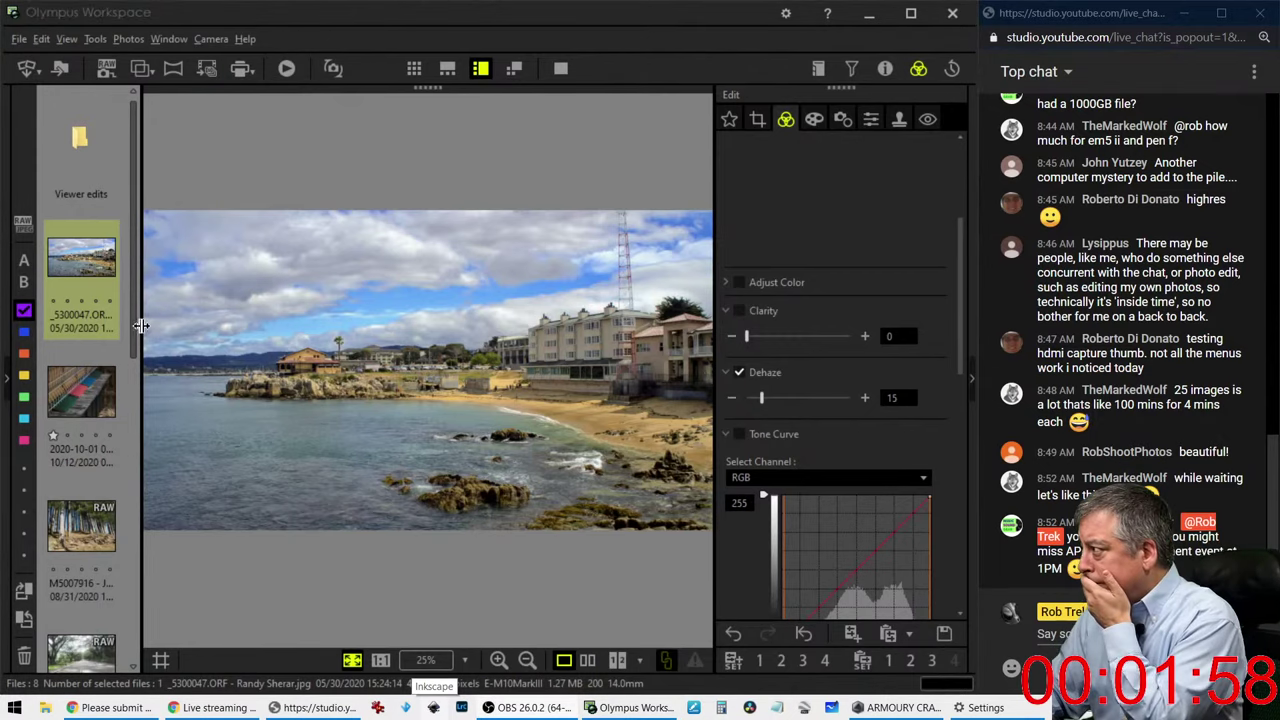
{"action": "left_click_drag", "start_coordinate": [763, 398], "coordinate": [792, 400]}
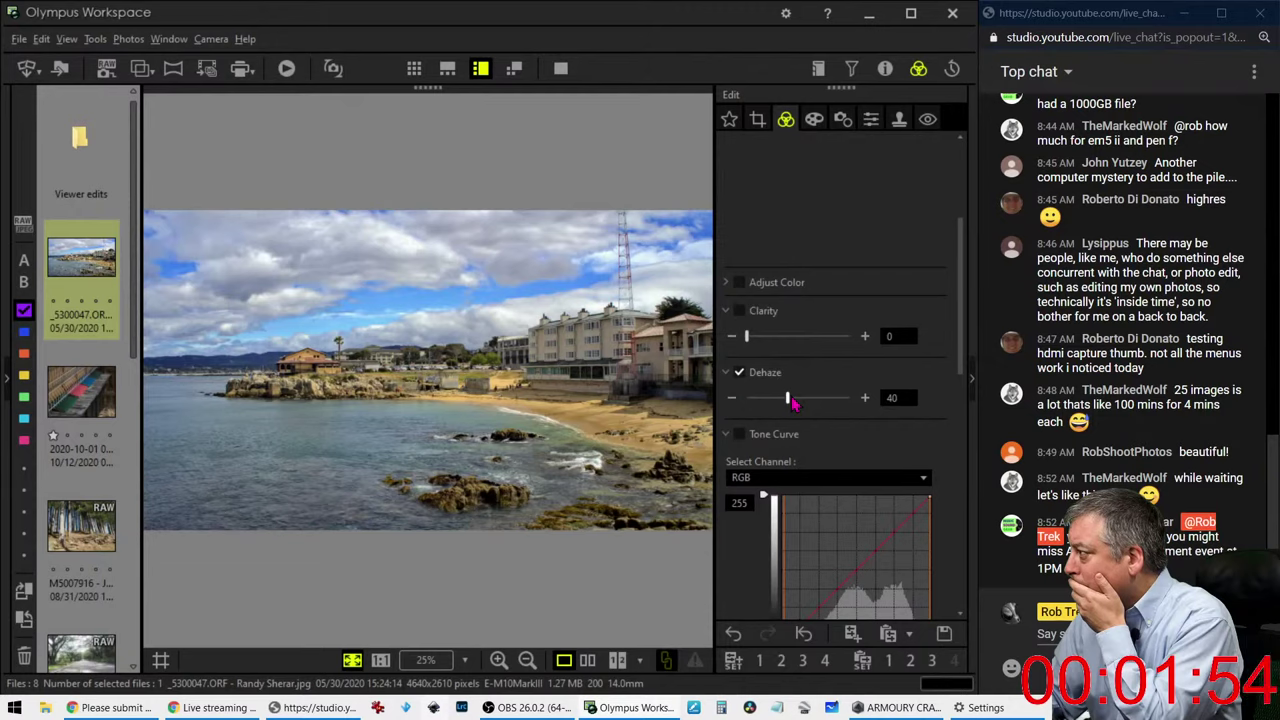
Step: Raise the coastal photo's Dehaze to 66 and its Clarity to 8
{"action": "left_click_drag", "start_coordinate": [788, 399], "coordinate": [815, 400]}
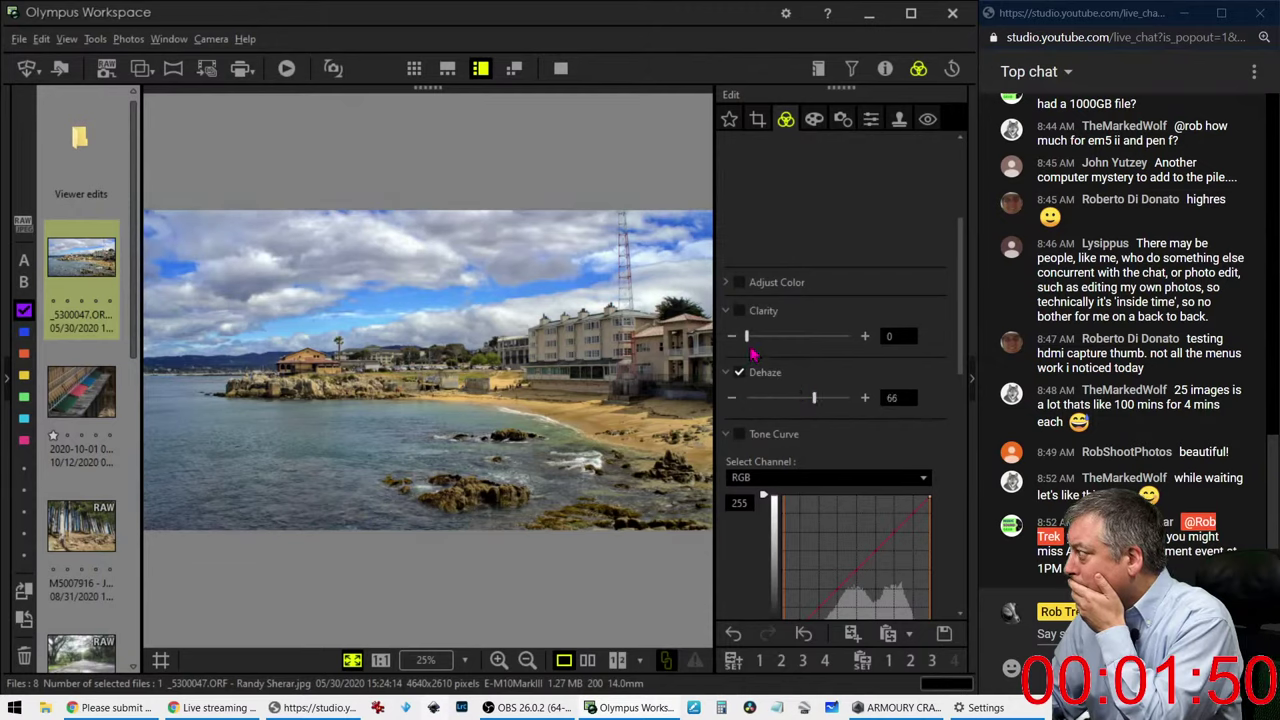
{"action": "left_click_drag", "start_coordinate": [746, 337], "coordinate": [751, 338]}
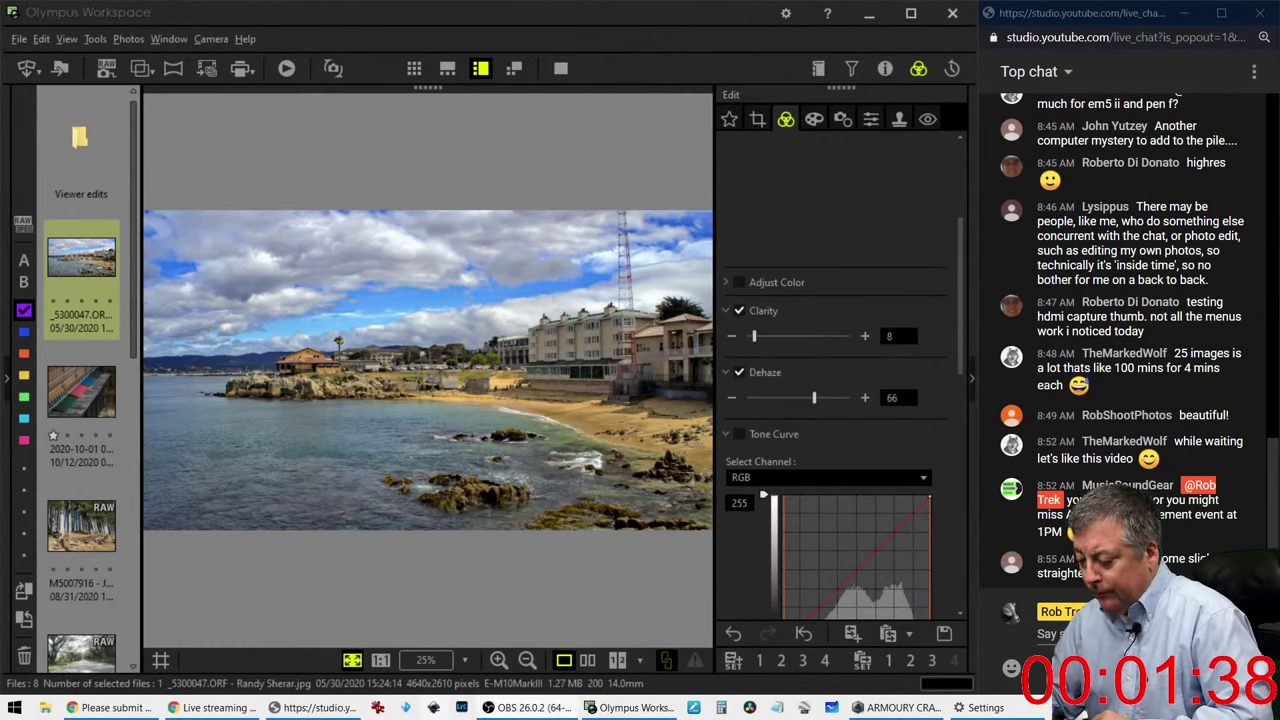
Step: Straighten the coastal photo's perspective by setting the horizontal Keystone Compensation to 6
{"action": "left_click", "coordinate": [843, 121]}
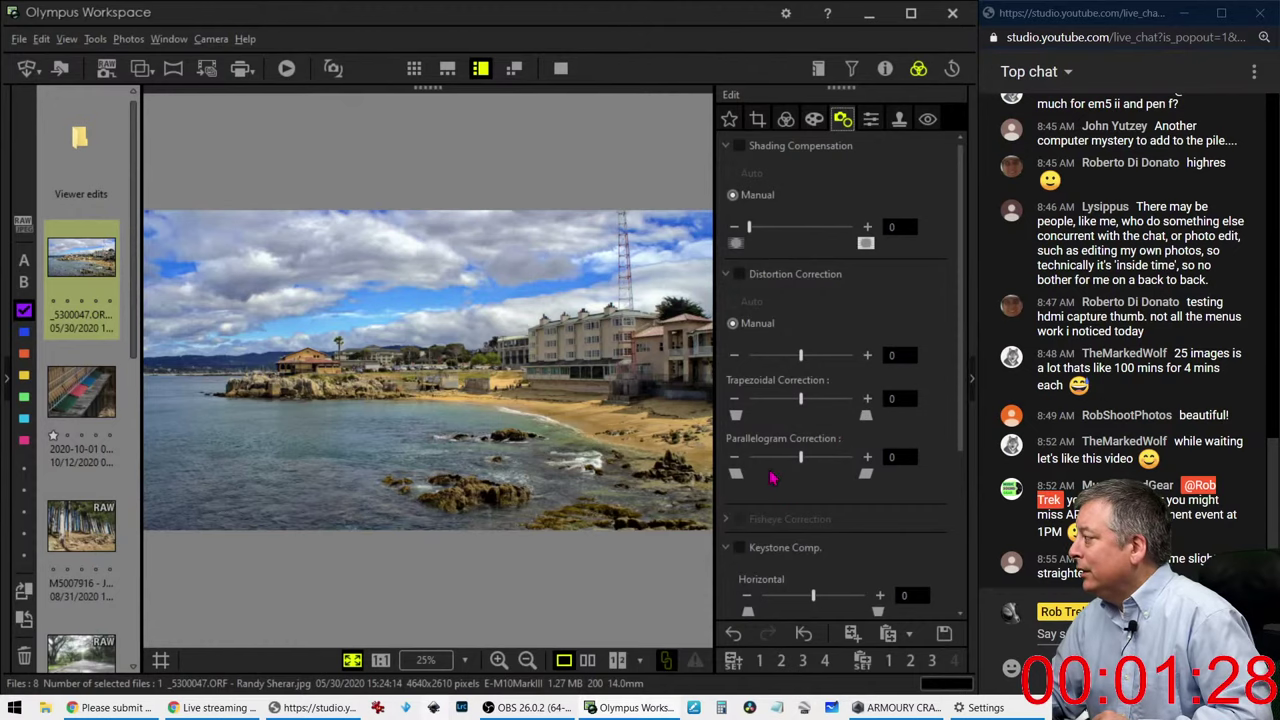
{"action": "scroll", "coordinate": [755, 480], "scroll_direction": "down", "scroll_amount": 3}
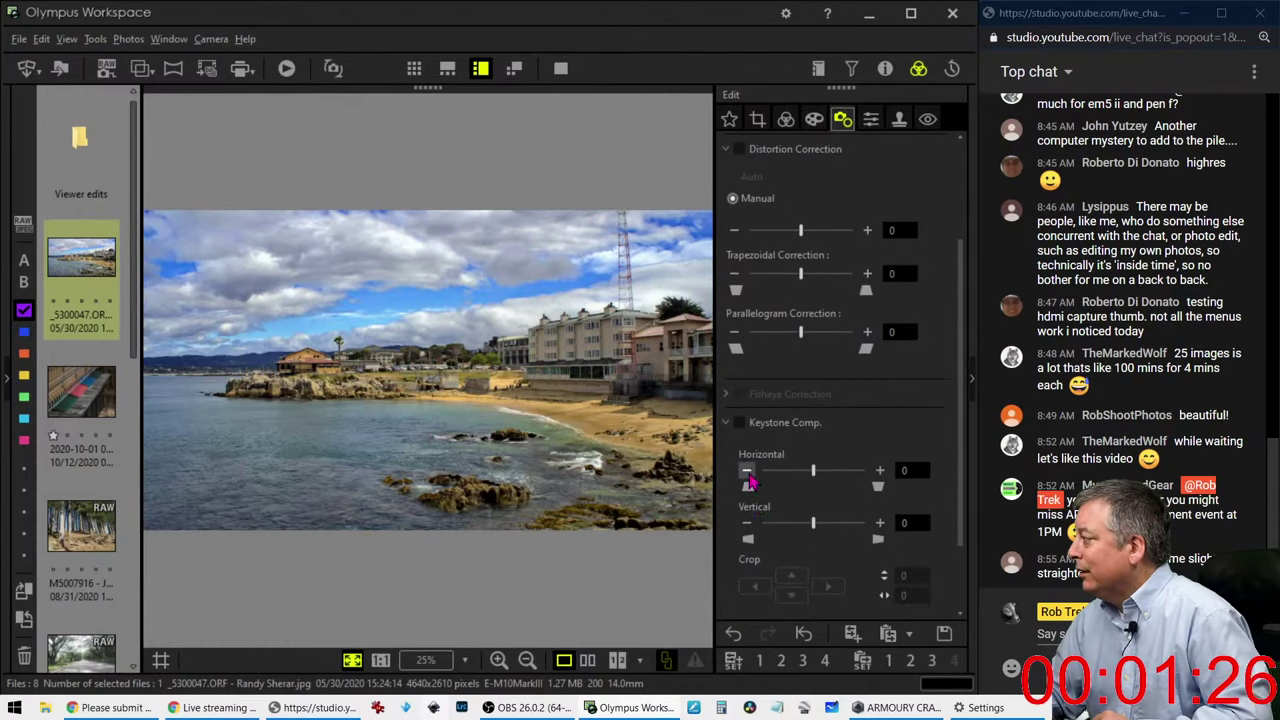
{"action": "left_click", "coordinate": [879, 470]}
{"action": "left_click", "coordinate": [680, 408]}
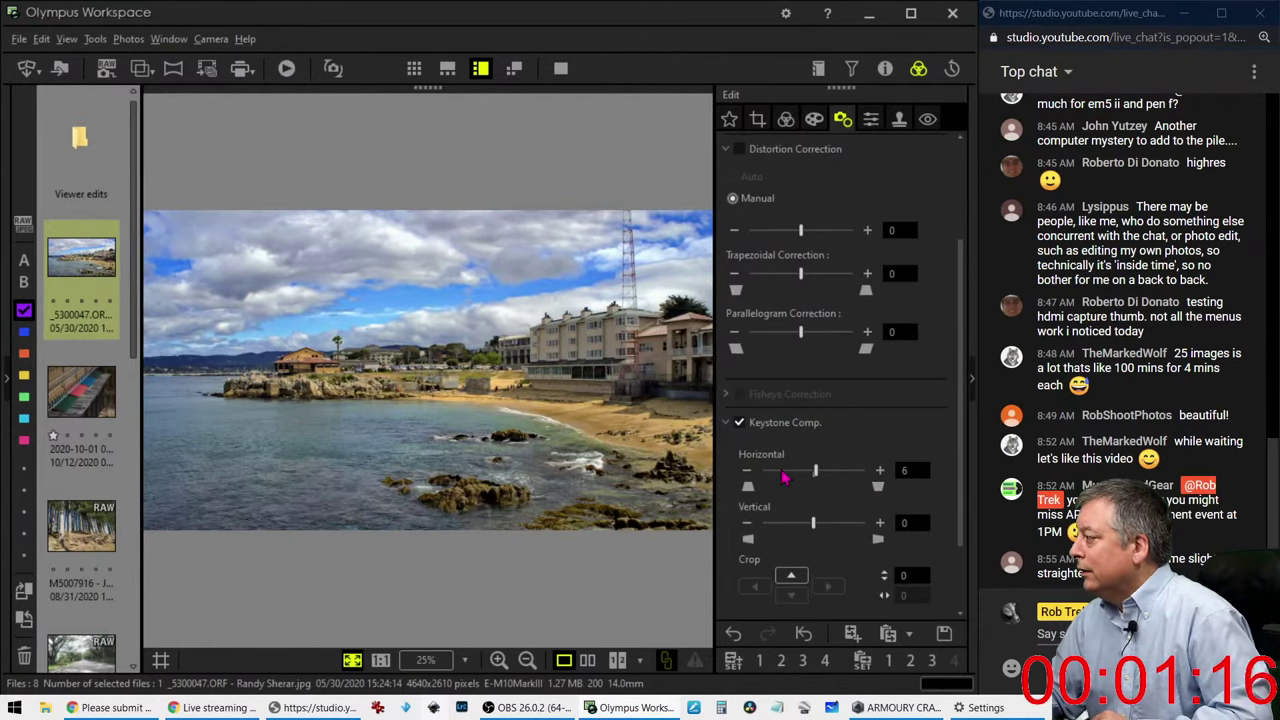
Step: Compare the edited coastal photo side by side with the original in full screen, and return to the editing view
{"action": "left_click", "coordinate": [587, 660]}
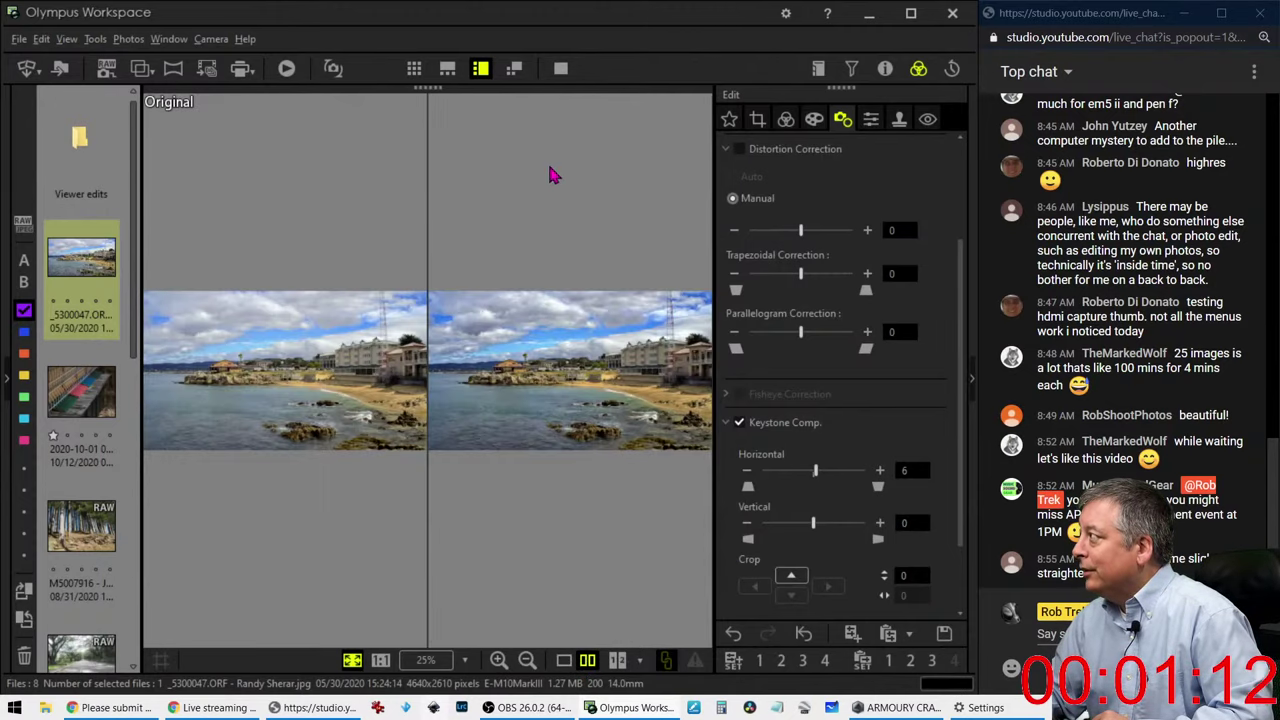
{"action": "left_click", "coordinate": [561, 69]}
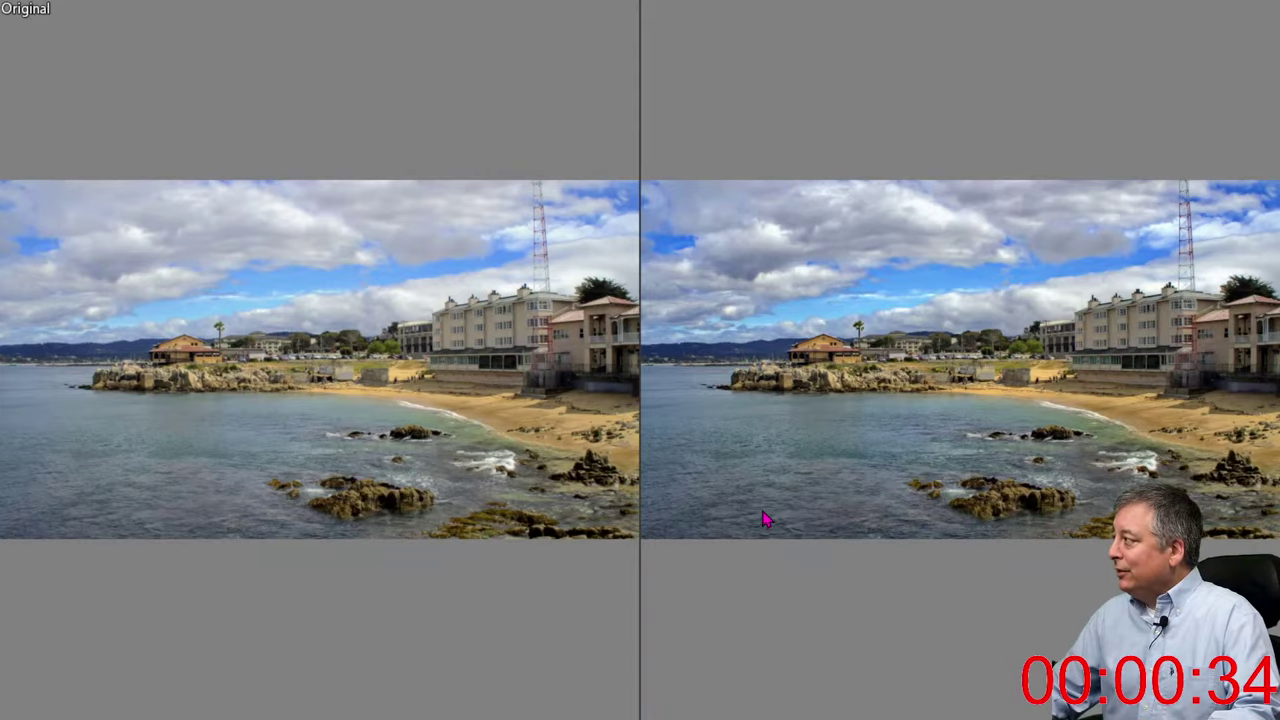
{"action": "key", "text": "Escape"}
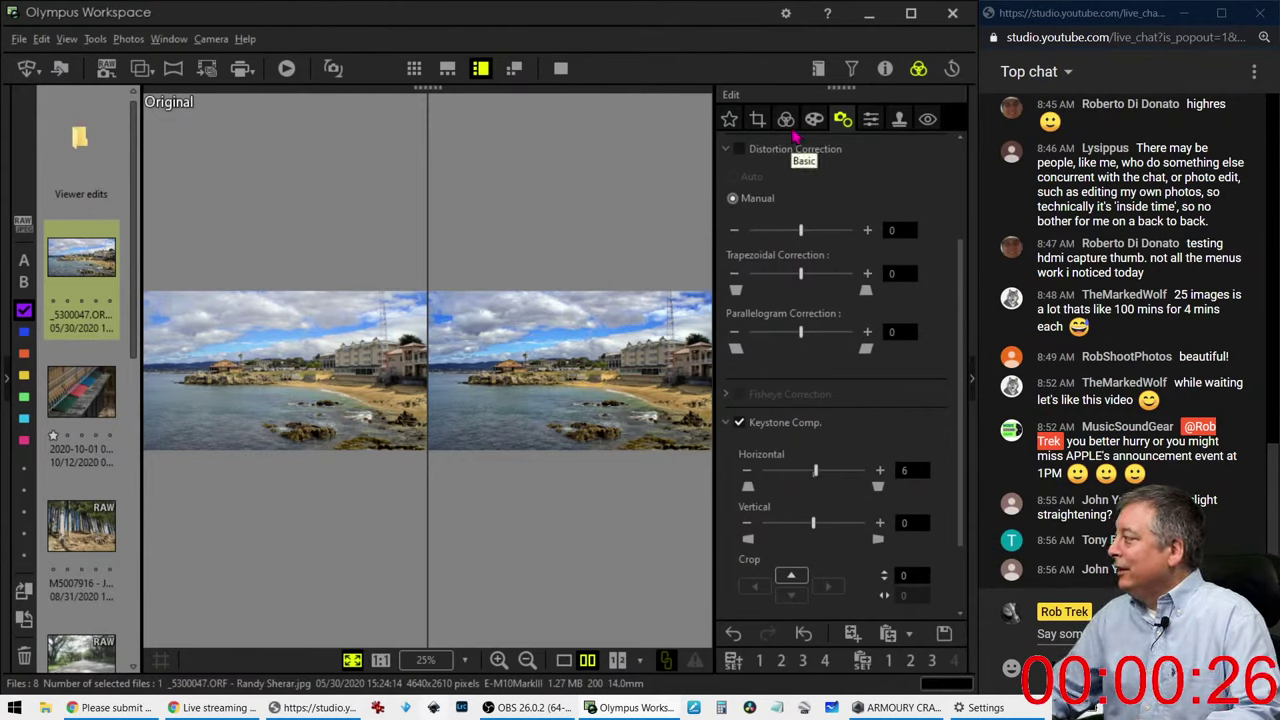
Step: Open the photo of the coloured boards under the wire grille and inspect it full screen before returning to editing
{"action": "left_click", "coordinate": [112, 400]}
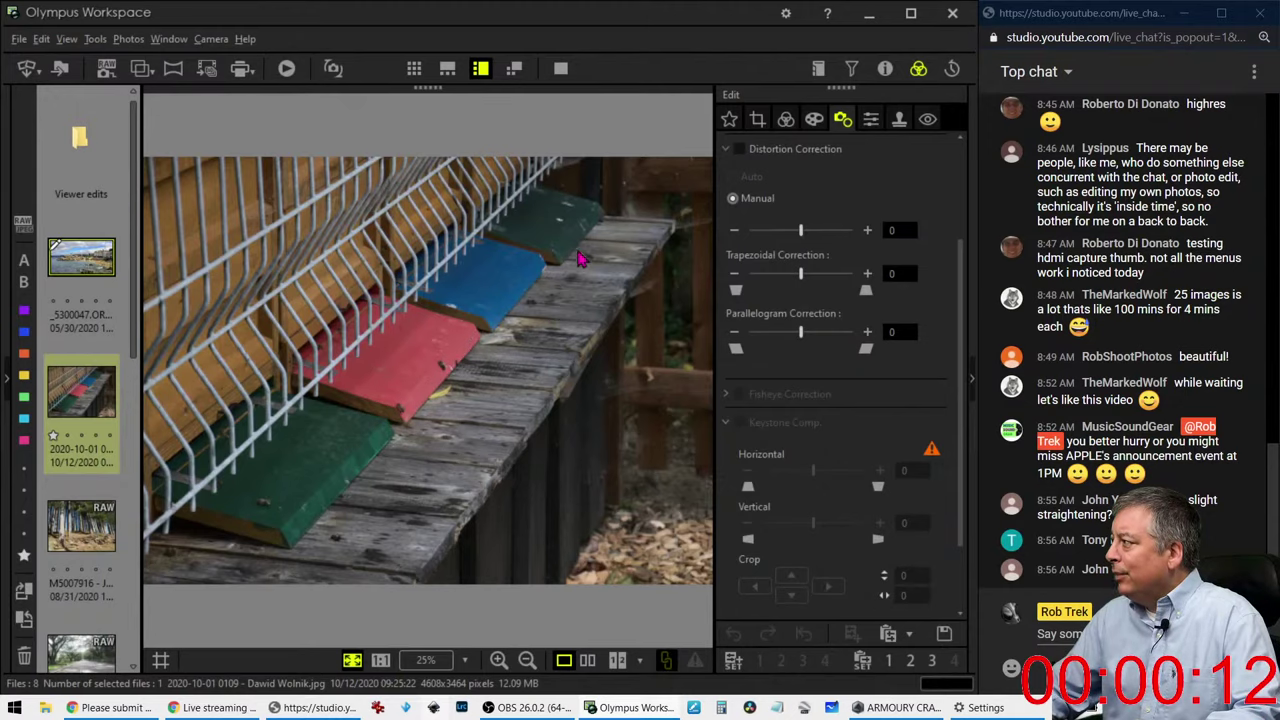
{"action": "left_click", "coordinate": [561, 70]}
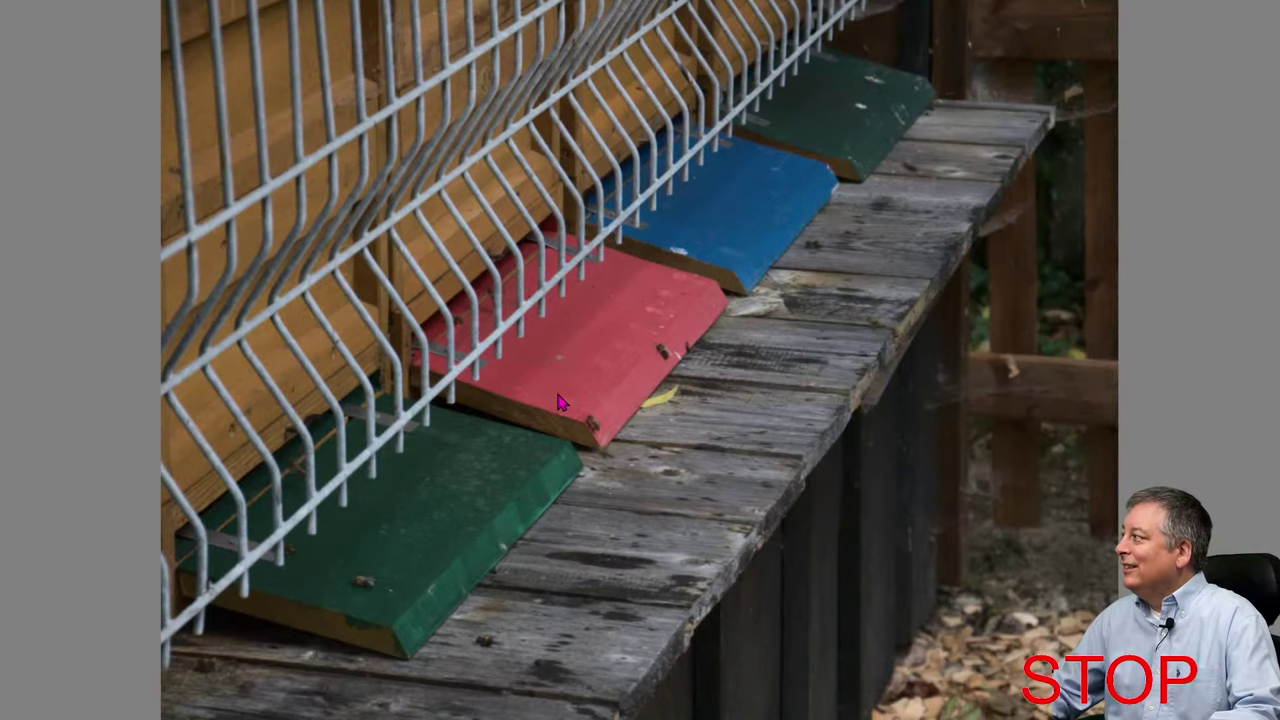
{"action": "key", "text": "Escape"}
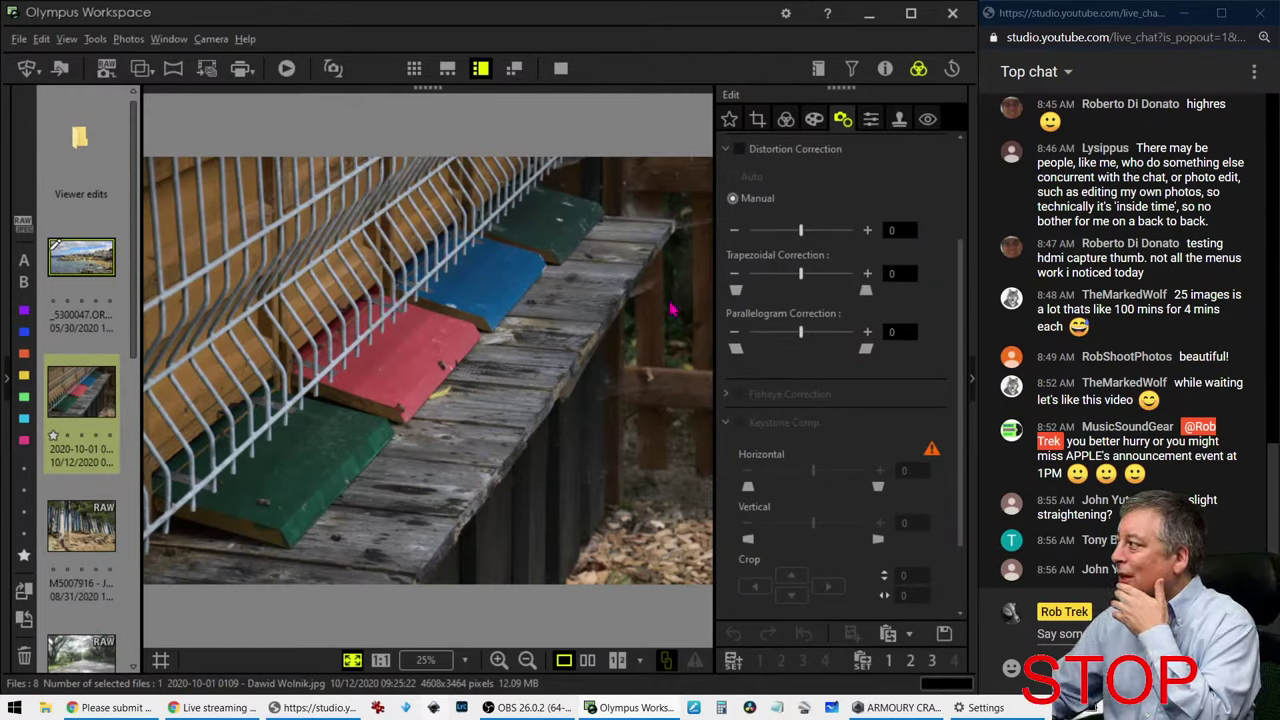
Step: Crop the coloured-boards photo to a 1:1 (6:6) square of about 3236 x 3236 pixels, shifted left and trimmed at the lower right
{"action": "left_click", "coordinate": [757, 119]}
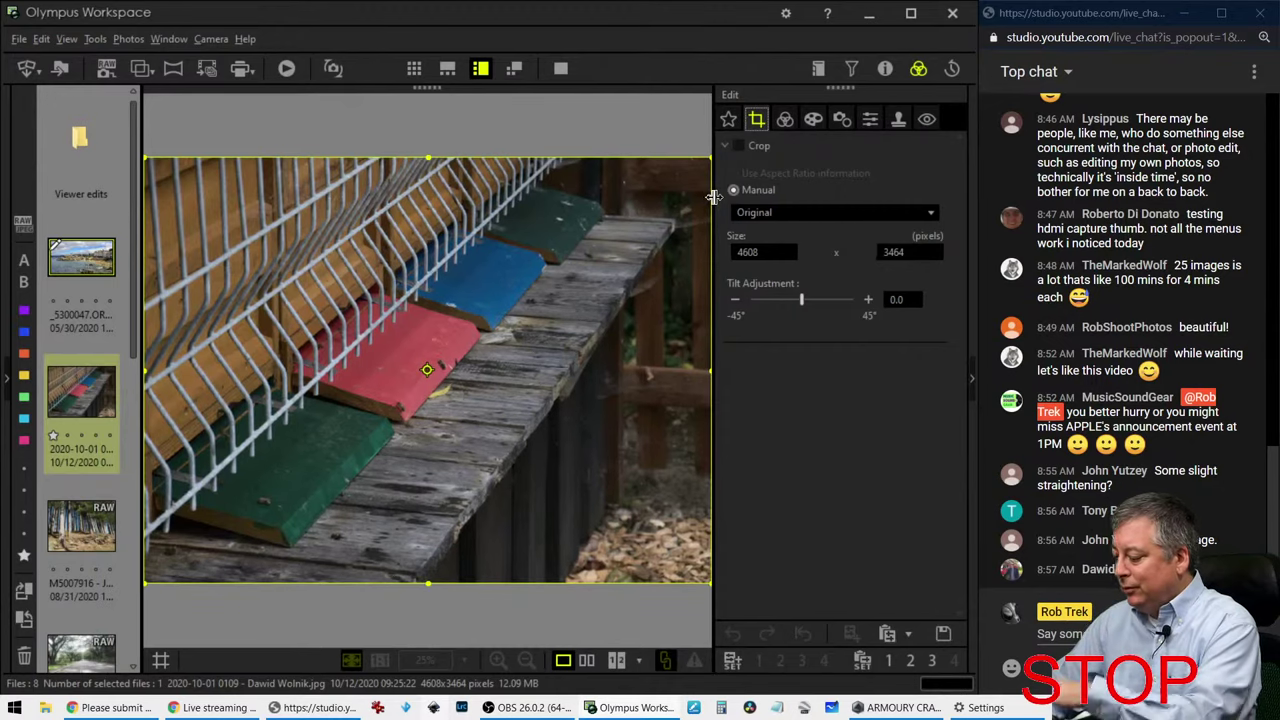
{"action": "mouse_move", "coordinate": [713, 197]}
{"action": "left_mouse_down"}
{"action": "mouse_move", "coordinate": [596, 198]}
{"action": "mouse_move", "coordinate": [715, 198]}
{"action": "left_mouse_up"}
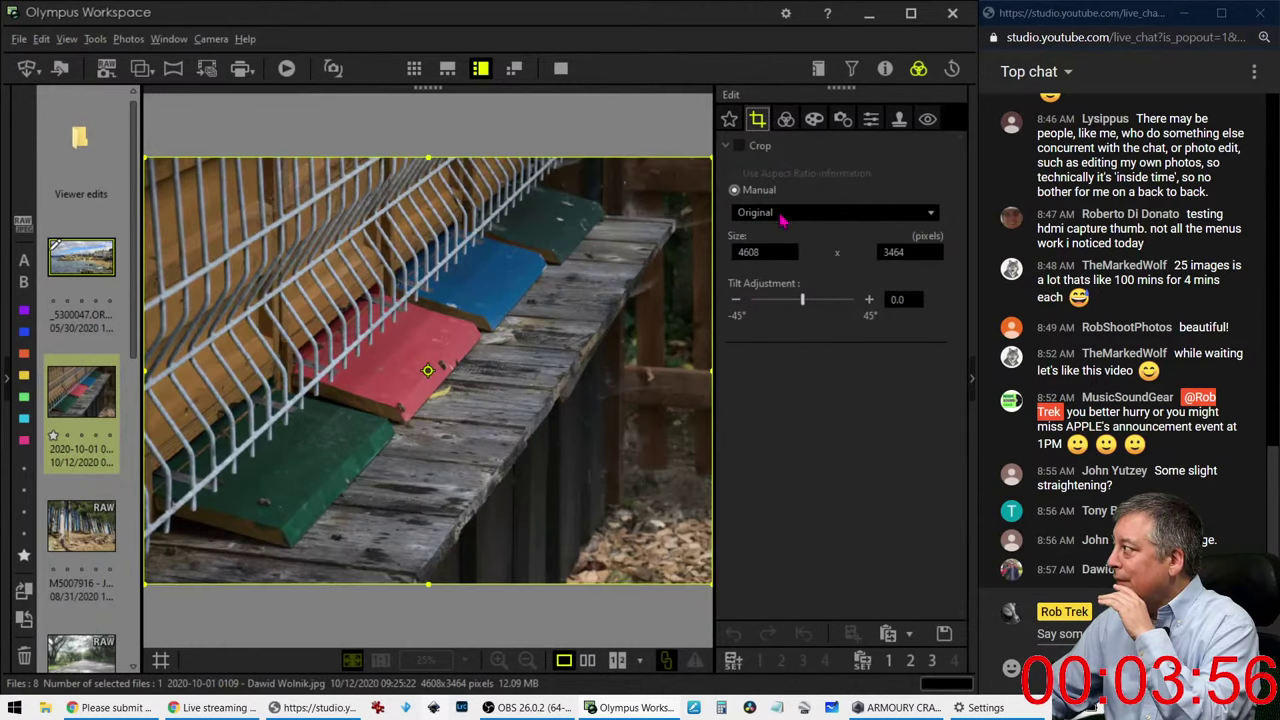
{"action": "left_click", "coordinate": [783, 212]}
{"action": "left_click", "coordinate": [762, 292]}
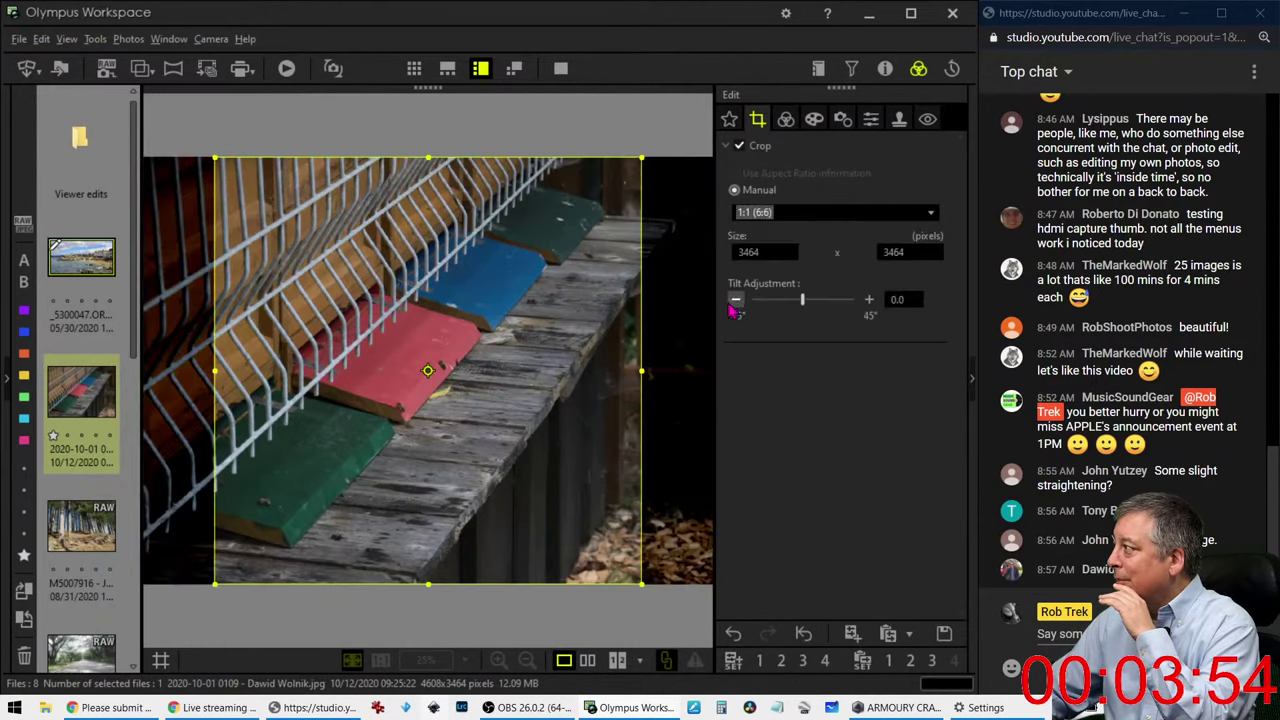
{"action": "left_click_drag", "start_coordinate": [462, 322], "coordinate": [384, 321]}
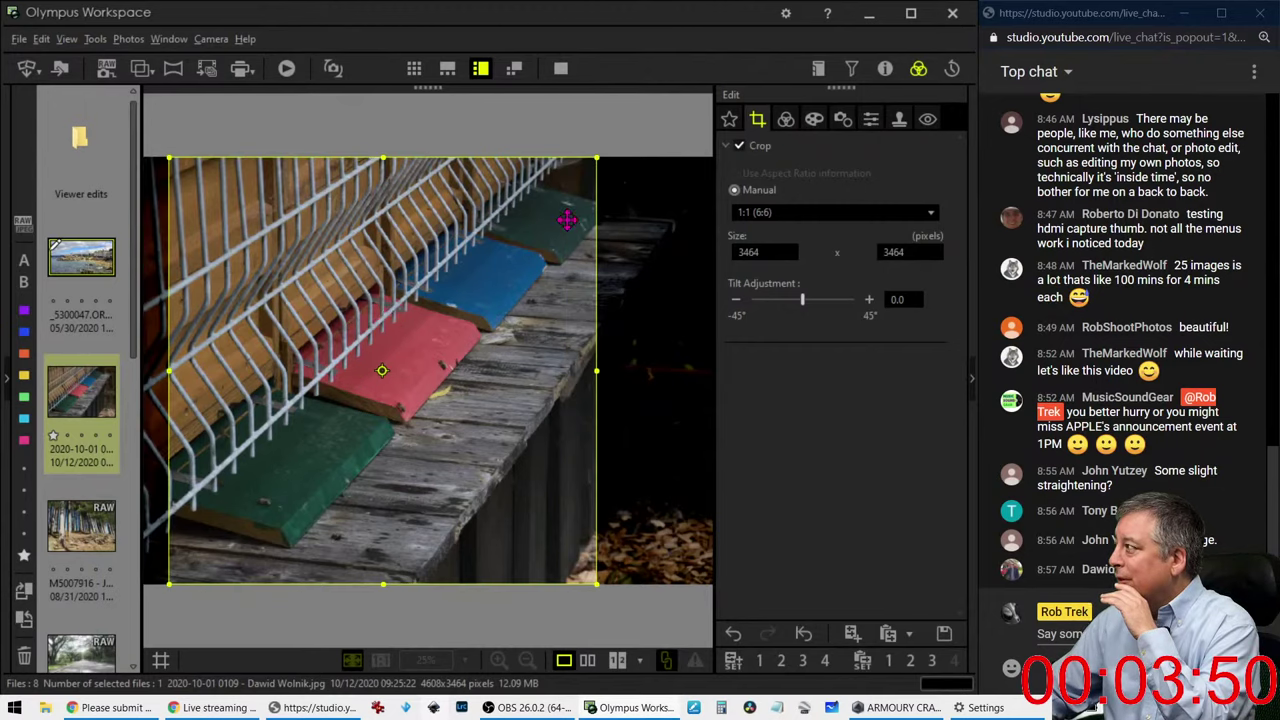
{"action": "left_click_drag", "start_coordinate": [519, 277], "coordinate": [531, 277]}
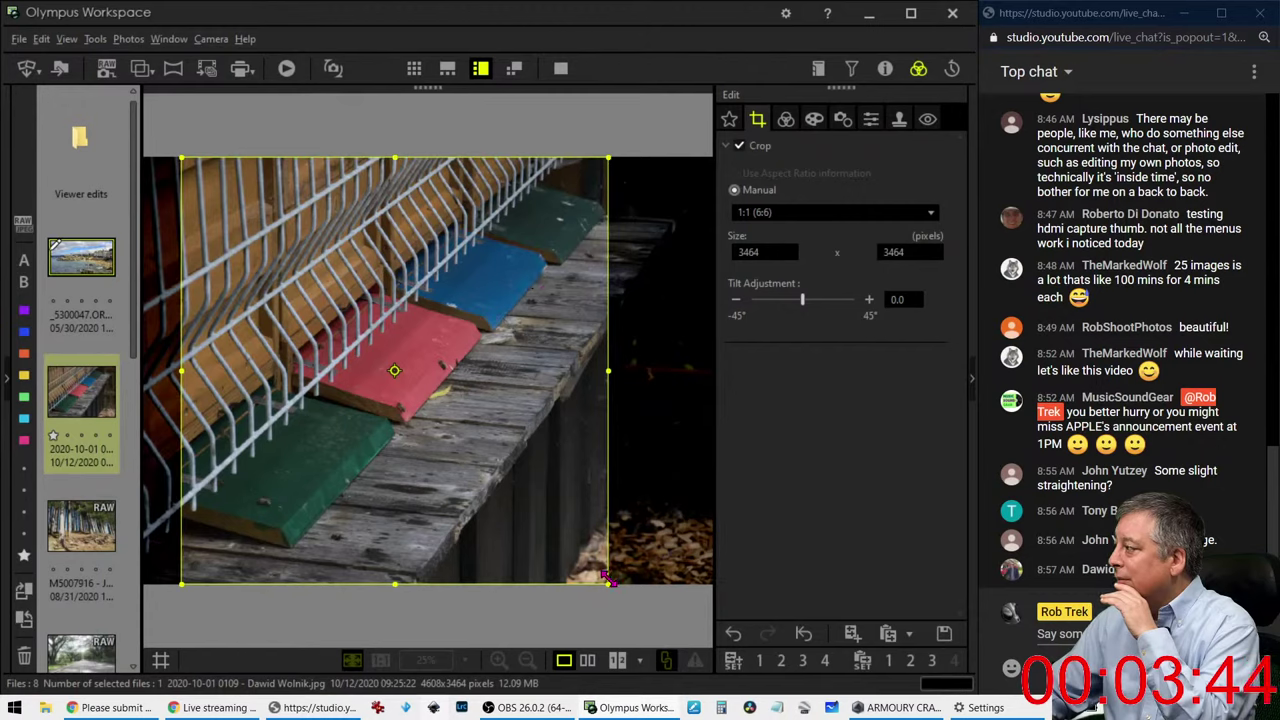
{"action": "left_click_drag", "start_coordinate": [608, 580], "coordinate": [580, 553]}
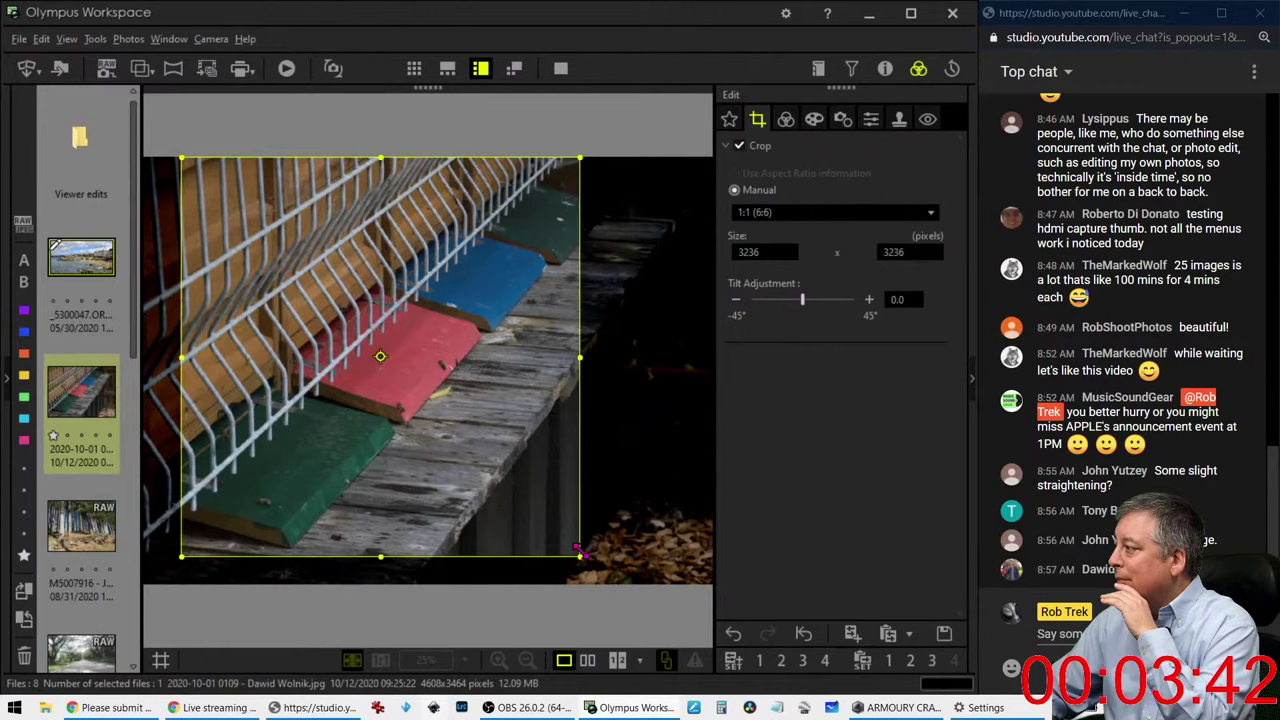
Step: Try the Pop Art filter on the coloured-boards photo and set the Art Filter back to No Filter
{"action": "left_click", "coordinate": [786, 120]}
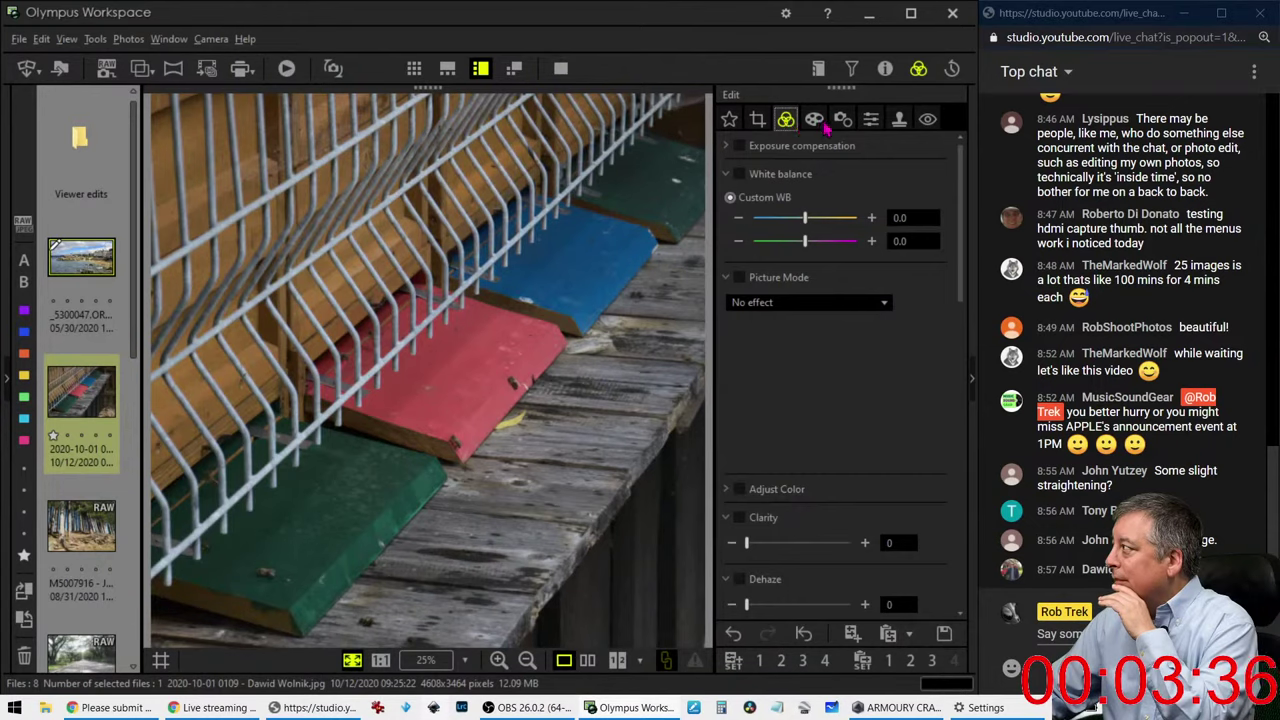
{"action": "left_click", "coordinate": [818, 119]}
{"action": "left_click", "coordinate": [818, 218]}
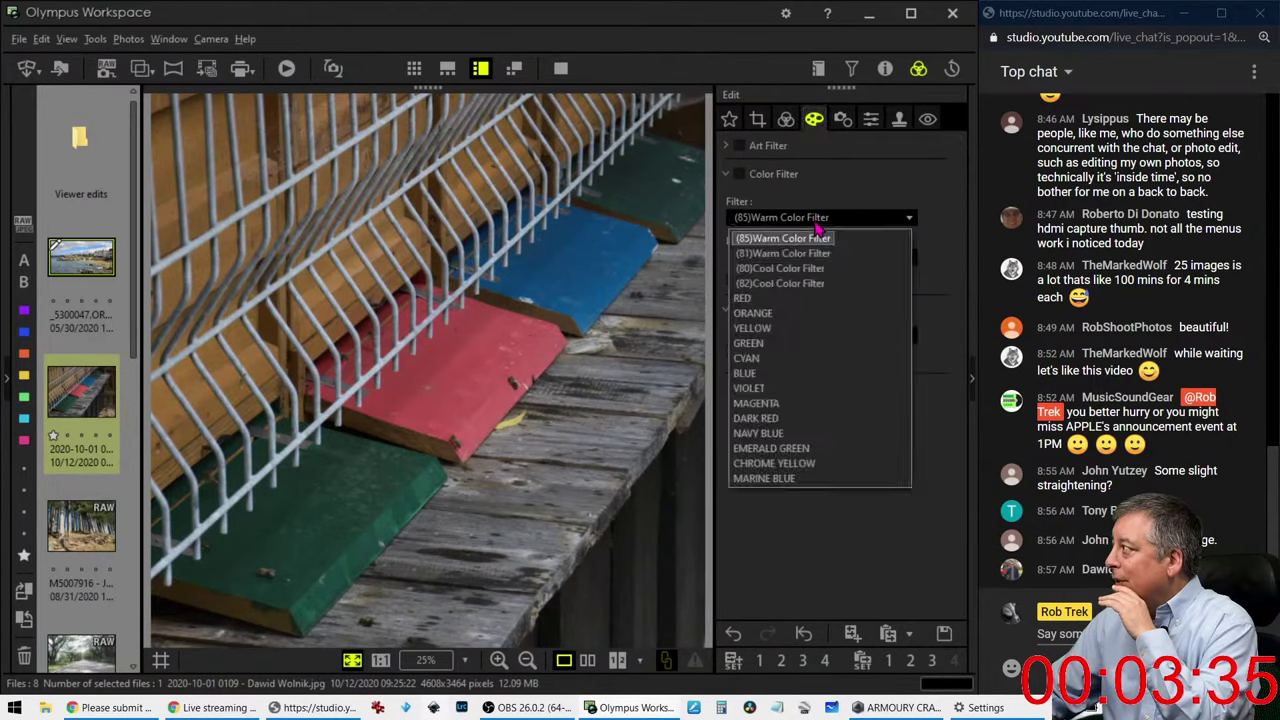
{"action": "left_click", "coordinate": [729, 148]}
{"action": "left_click", "coordinate": [757, 174]}
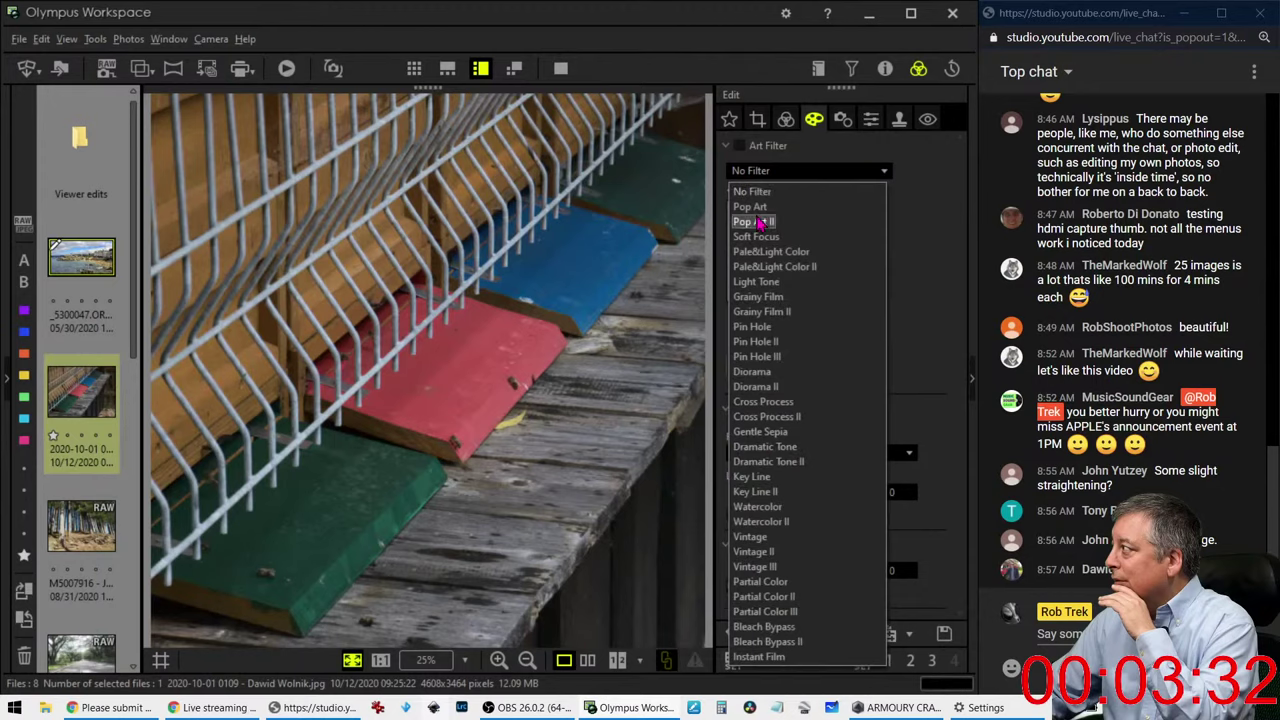
{"action": "left_click", "coordinate": [751, 207]}
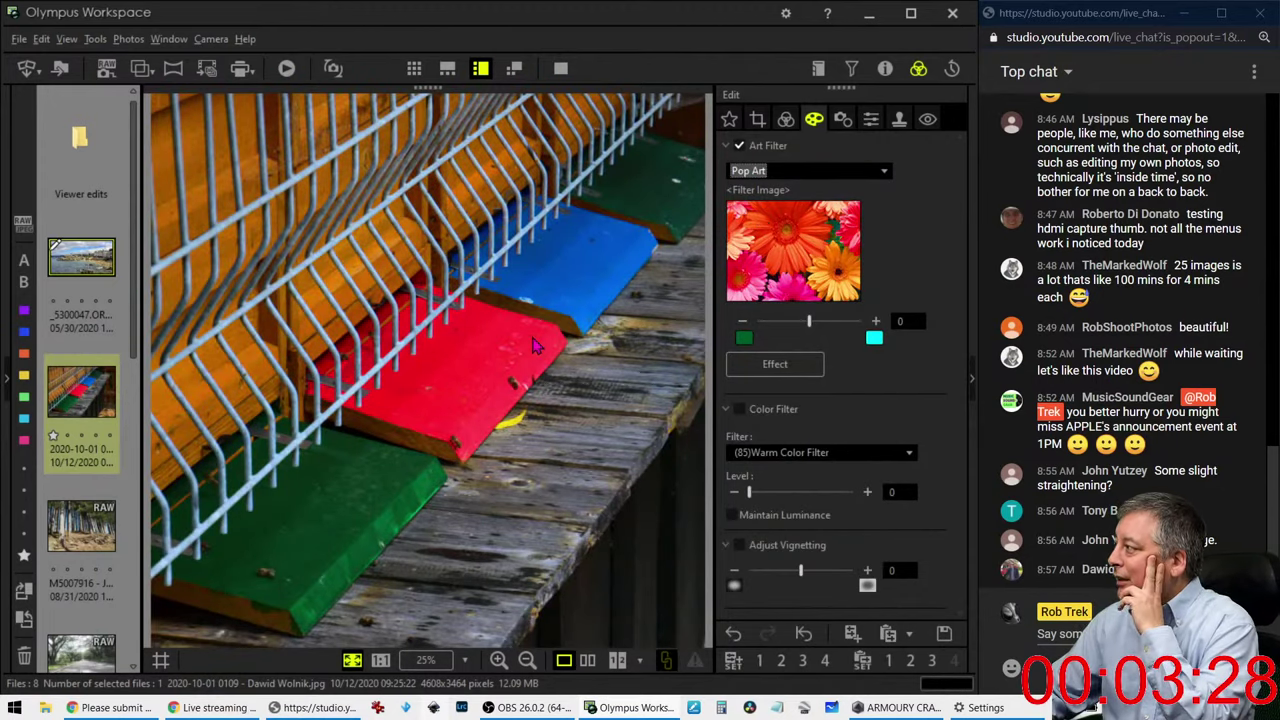
{"action": "left_click", "coordinate": [785, 175]}
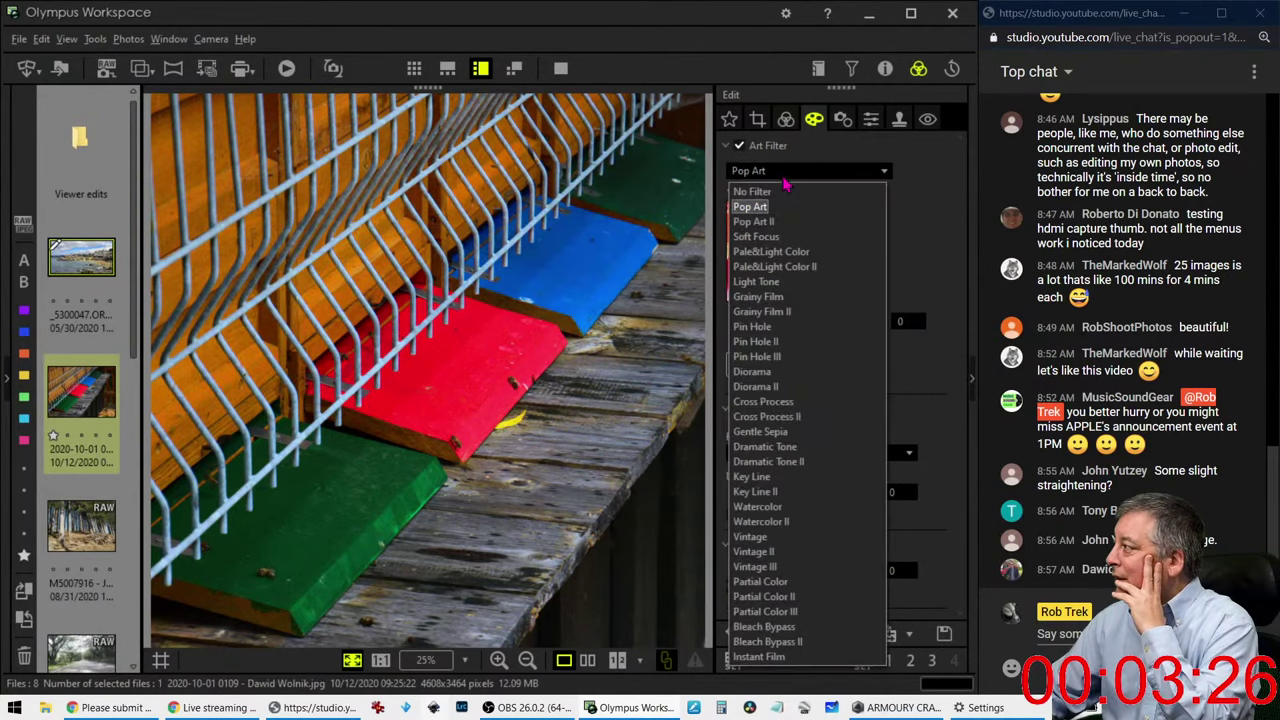
{"action": "left_click", "coordinate": [780, 191]}
Step: Try raising the coloured-boards photo's Saturation to 100 and switch the Saturation adjustment off again
{"action": "left_click", "coordinate": [786, 119]}
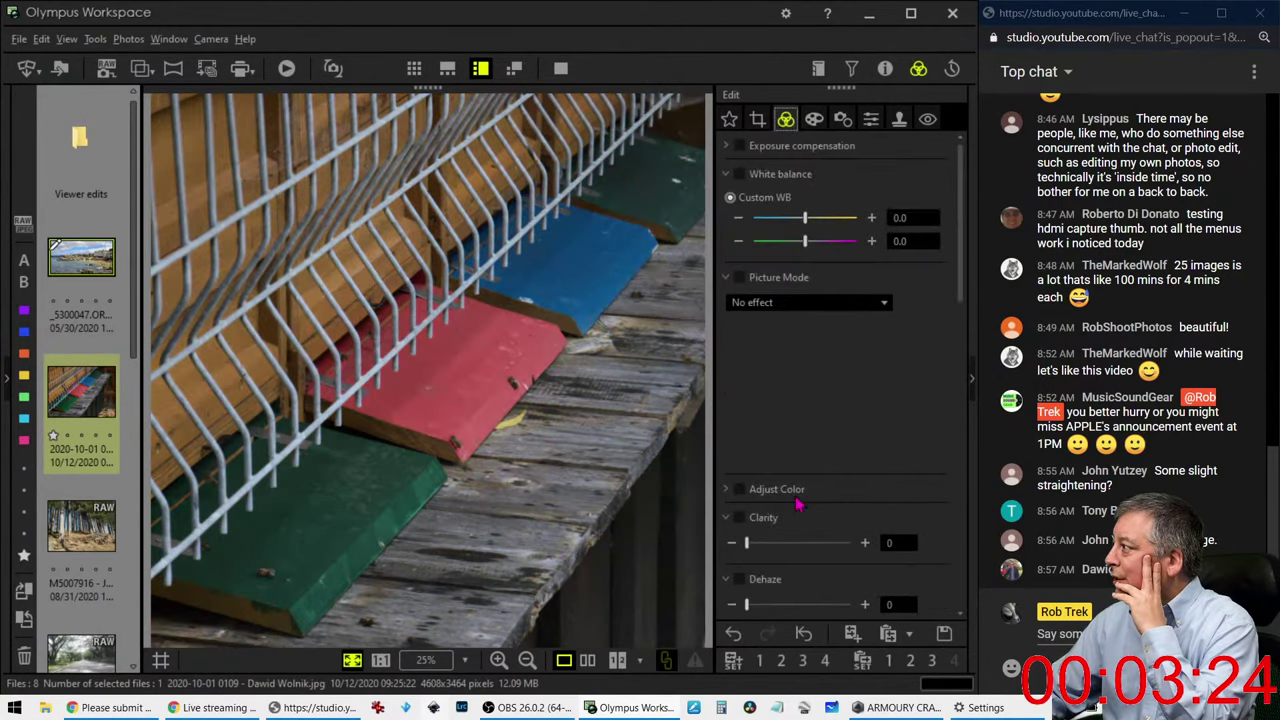
{"action": "scroll", "coordinate": [797, 505], "scroll_direction": "down", "scroll_amount": 10}
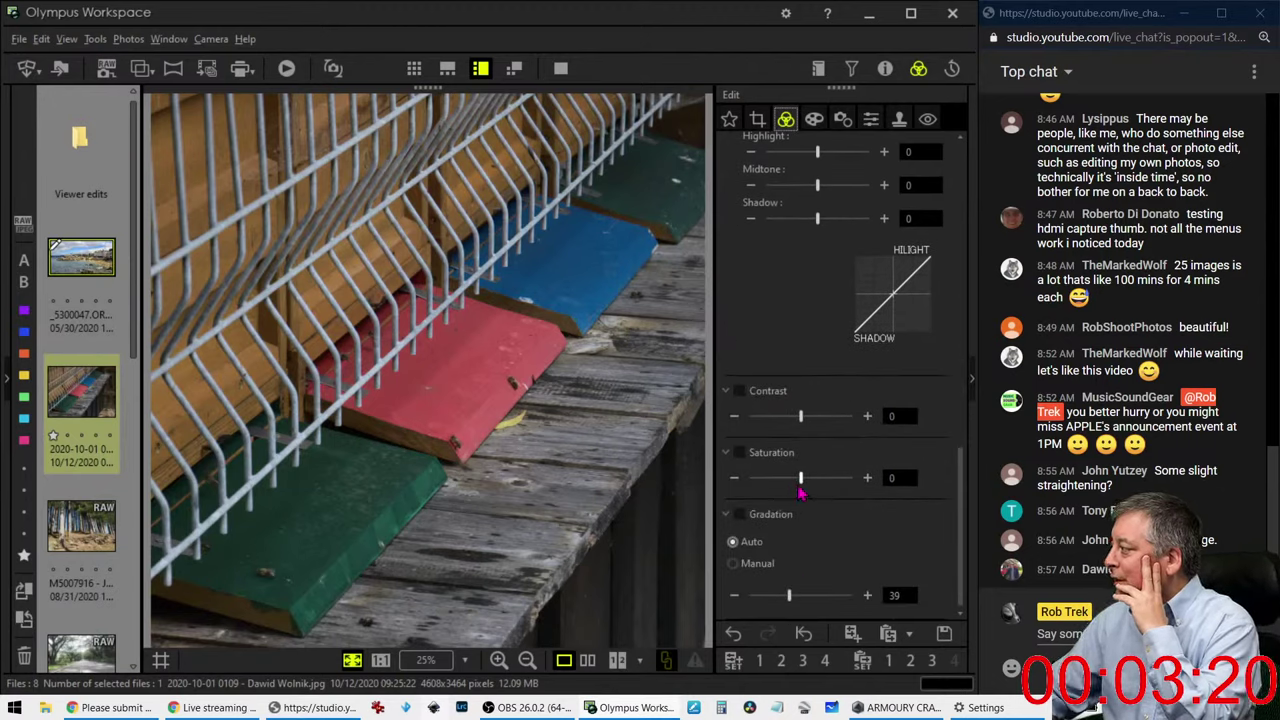
{"action": "left_click_drag", "start_coordinate": [800, 479], "coordinate": [830, 479]}
{"action": "scroll", "coordinate": [808, 400], "scroll_direction": "up", "scroll_amount": 3}
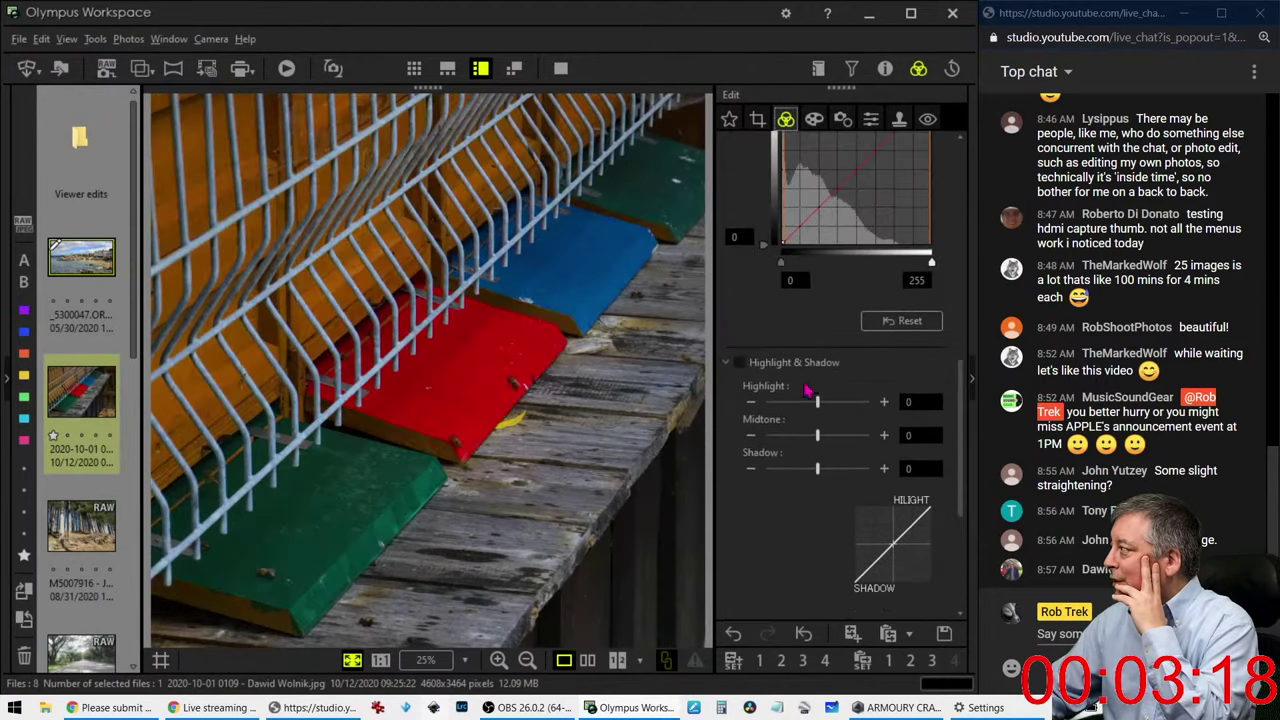
{"action": "scroll", "coordinate": [808, 395], "scroll_direction": "up", "scroll_amount": 2}
{"action": "scroll", "coordinate": [820, 470], "scroll_direction": "down", "scroll_amount": 5}
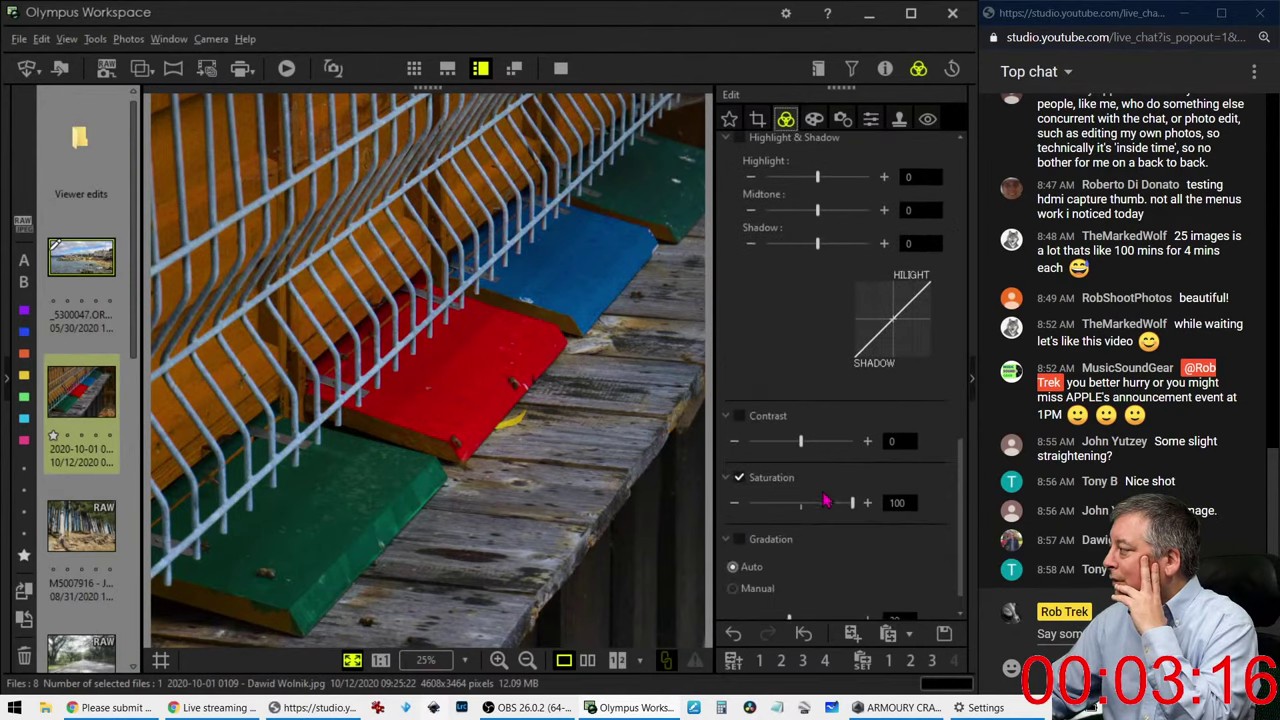
{"action": "left_click", "coordinate": [739, 477]}
Step: Add contrast with the RGB tone curve by pulling a shadow point down and raising a point in the lower midtones
{"action": "scroll", "coordinate": [787, 407], "scroll_direction": "up", "scroll_amount": 3}
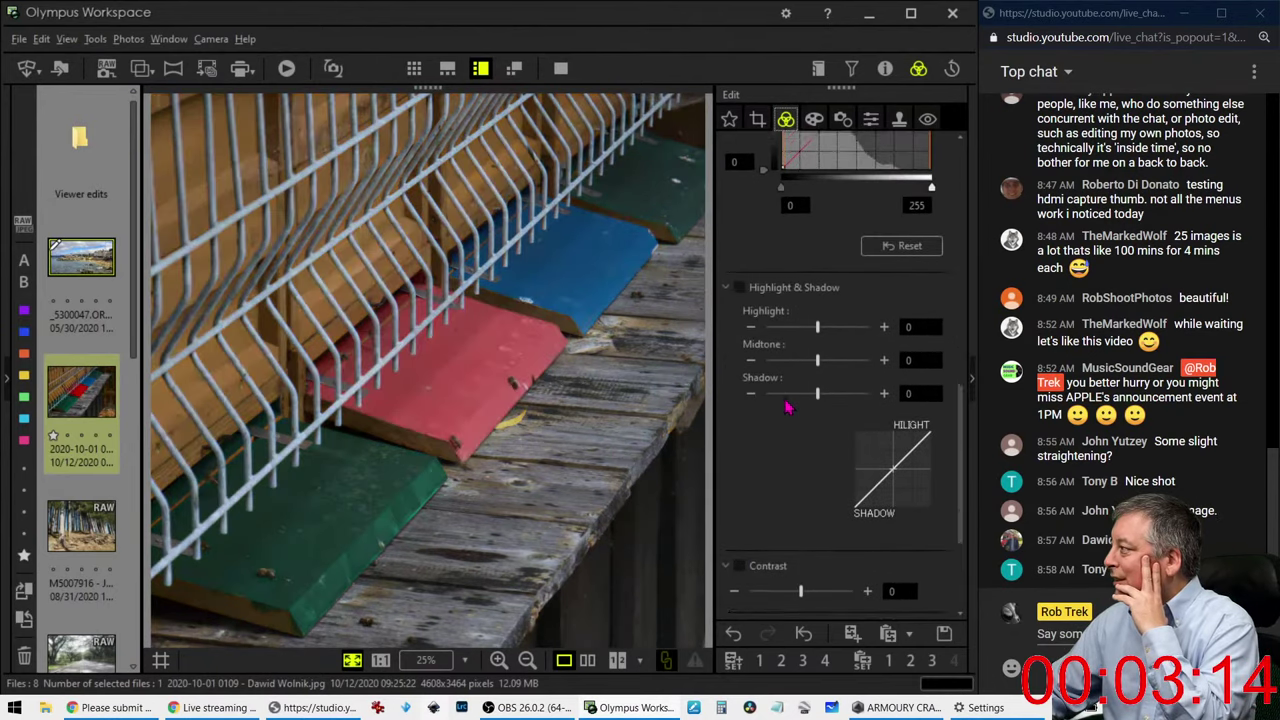
{"action": "scroll", "coordinate": [787, 407], "scroll_direction": "up", "scroll_amount": 3}
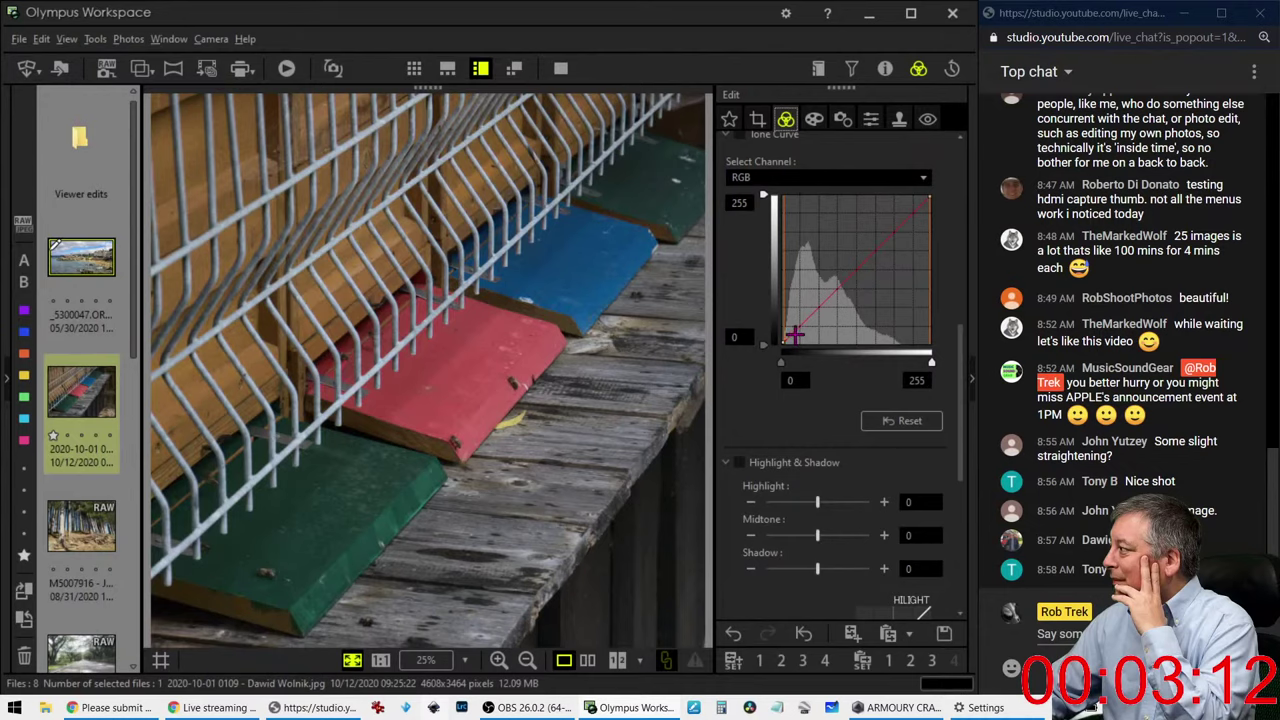
{"action": "left_click_drag", "start_coordinate": [795, 335], "coordinate": [822, 303]}
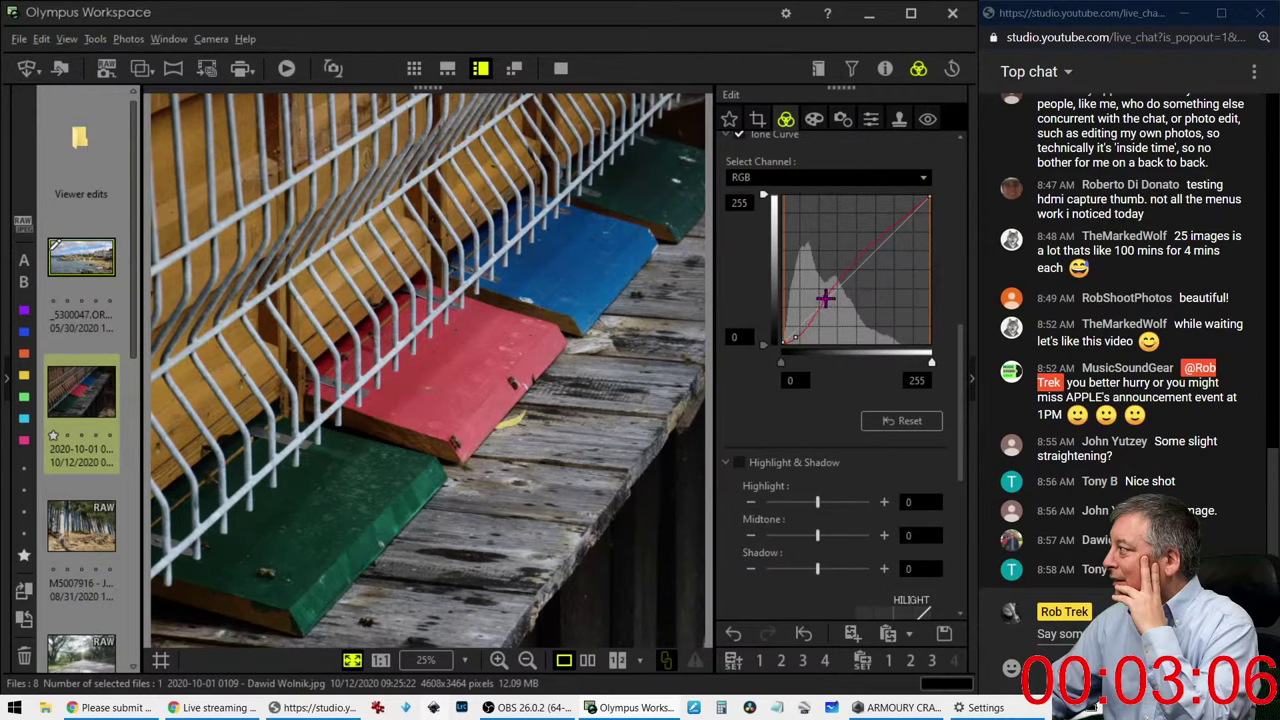
{"action": "left_click", "coordinate": [800, 336]}
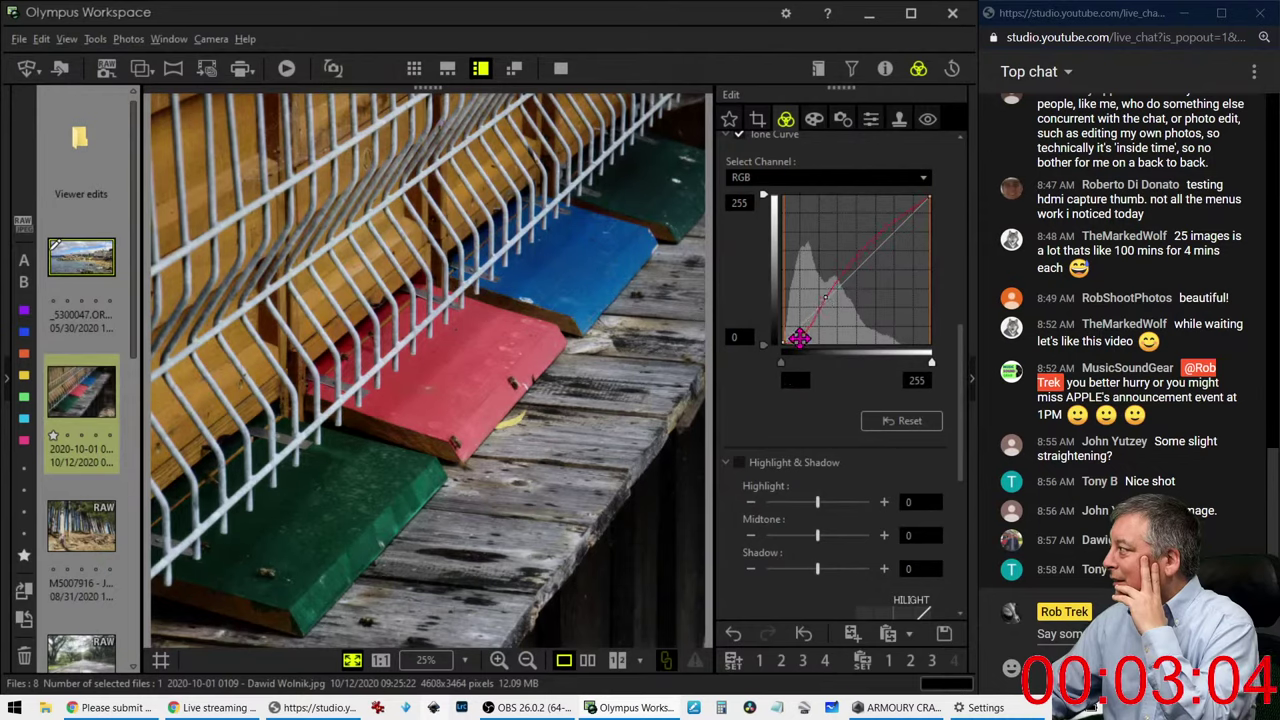
Step: Collapse the Saturation section, try the automatic Gradation adjustment on the photo, and switch it off again
{"action": "scroll", "coordinate": [778, 462], "scroll_direction": "down", "scroll_amount": 5}
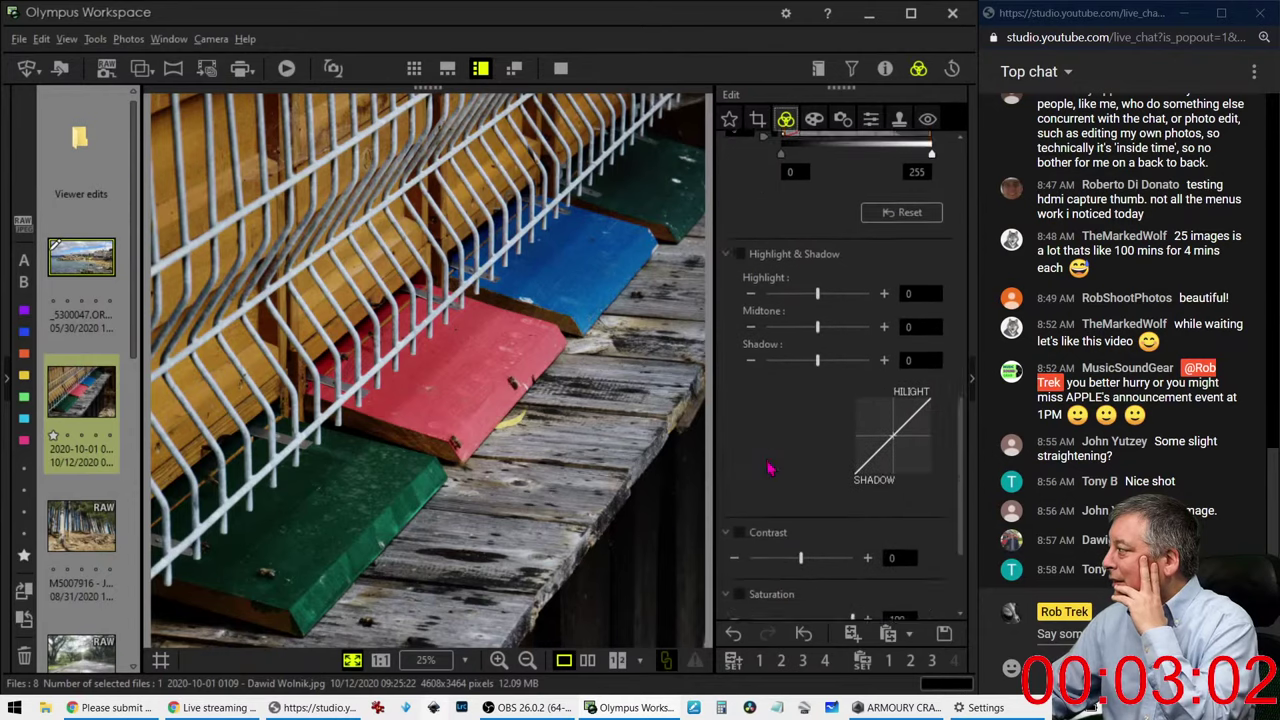
{"action": "left_click", "coordinate": [771, 453]}
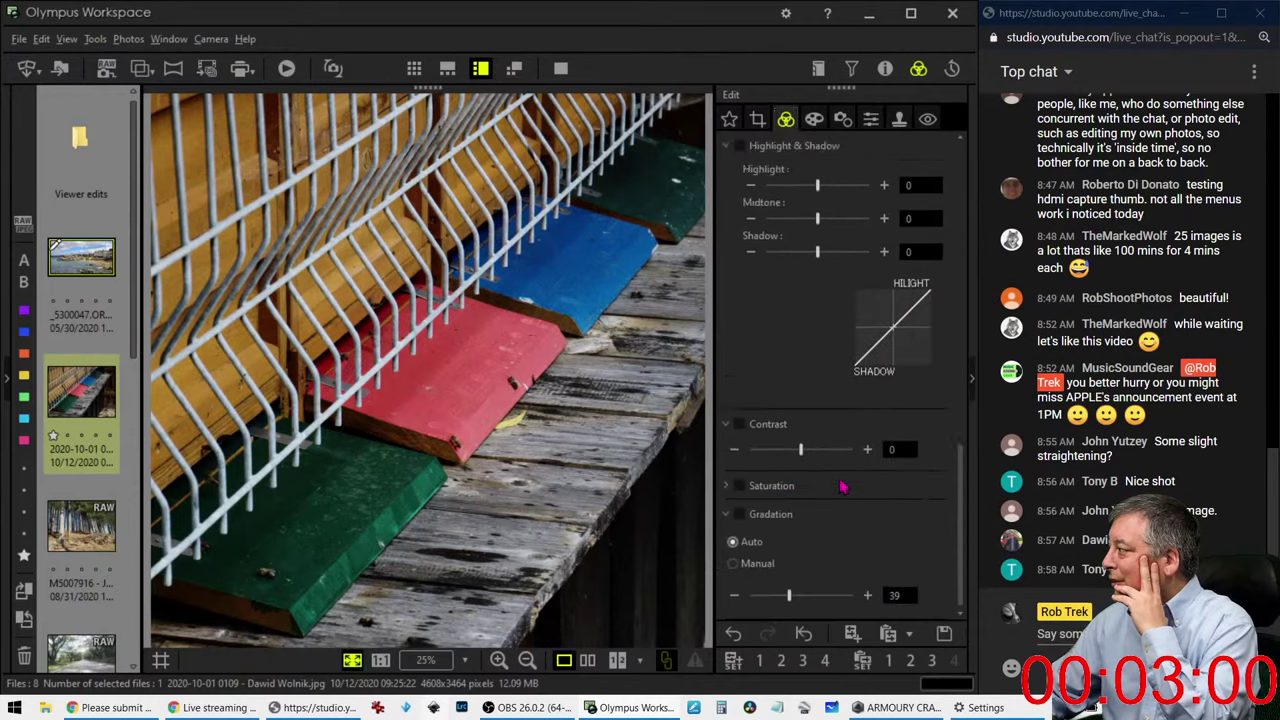
{"action": "left_click", "coordinate": [739, 514]}
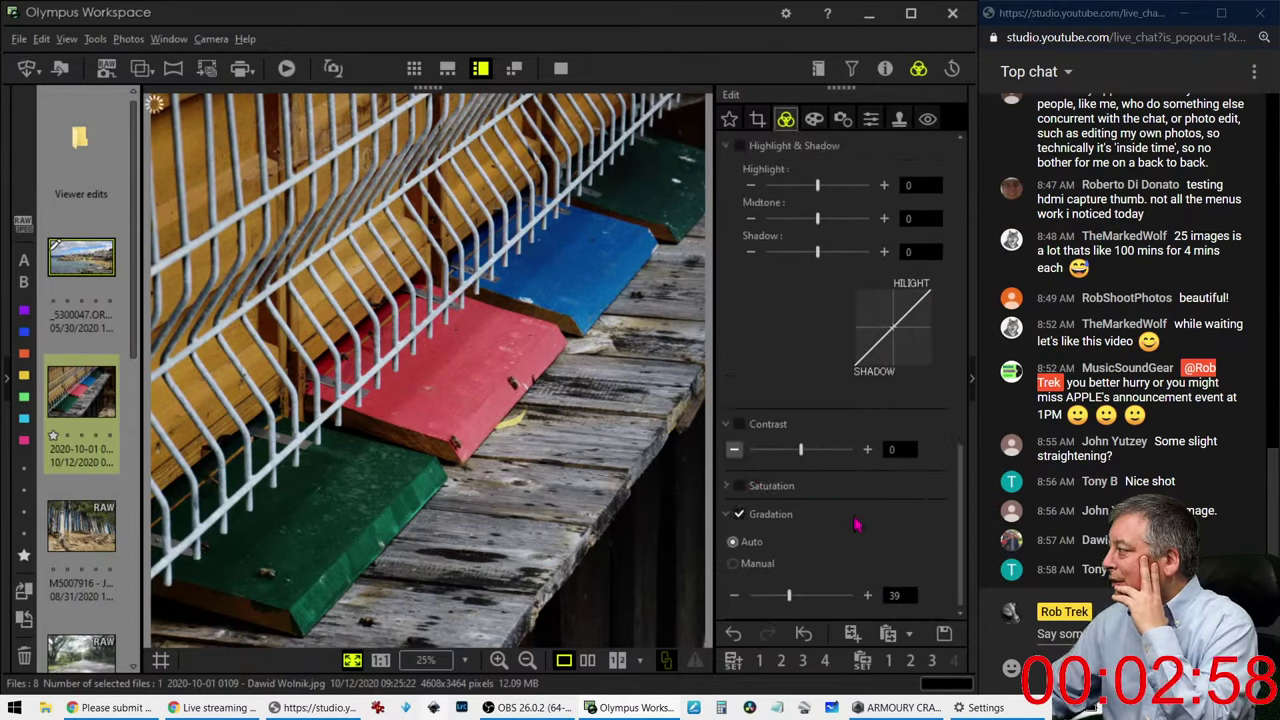
{"action": "left_click", "coordinate": [739, 514]}
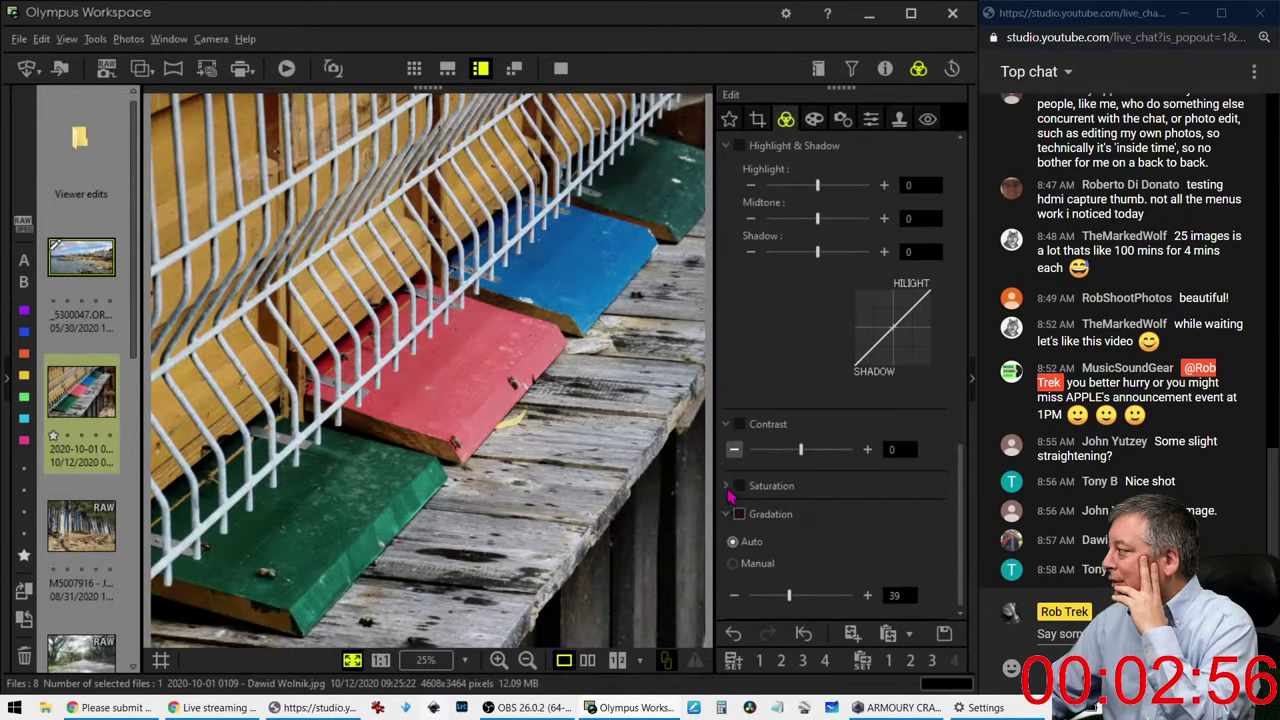
{"action": "left_click", "coordinate": [739, 514]}
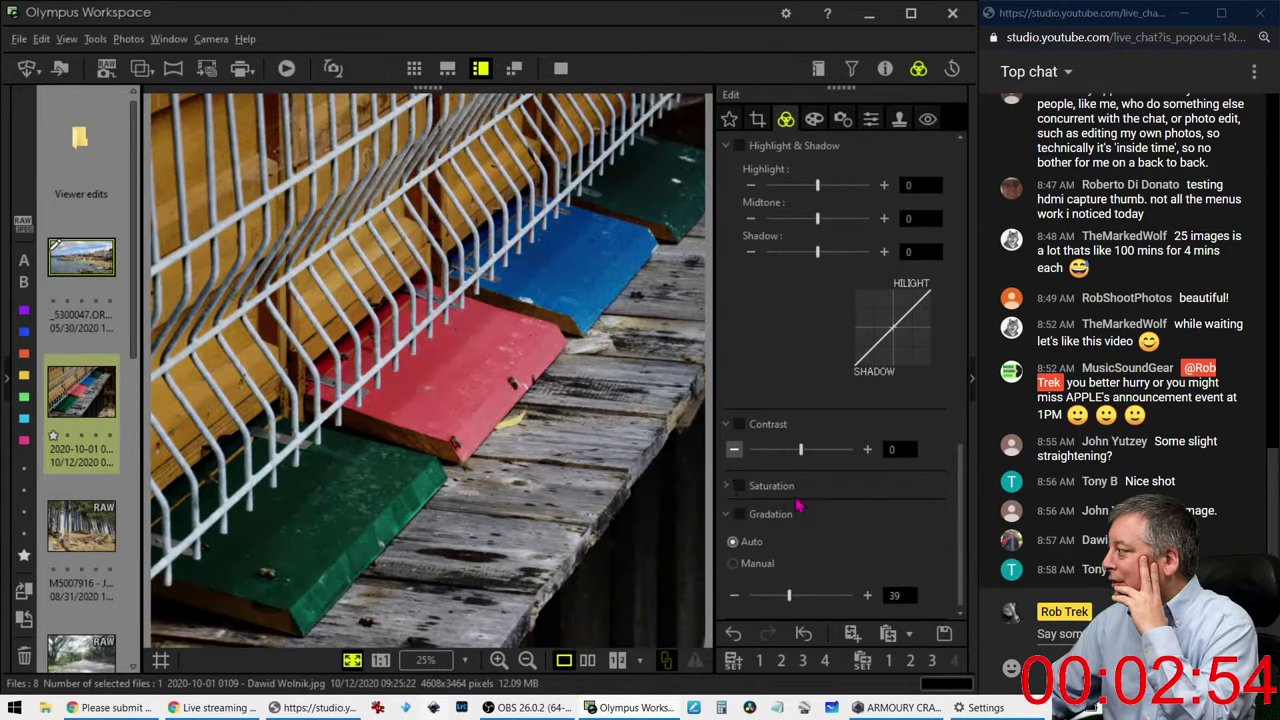
Step: Reopen the Saturation section, switch the adjustment on, and set the coloured-boards photo's Saturation to 26
{"action": "left_click", "coordinate": [740, 488]}
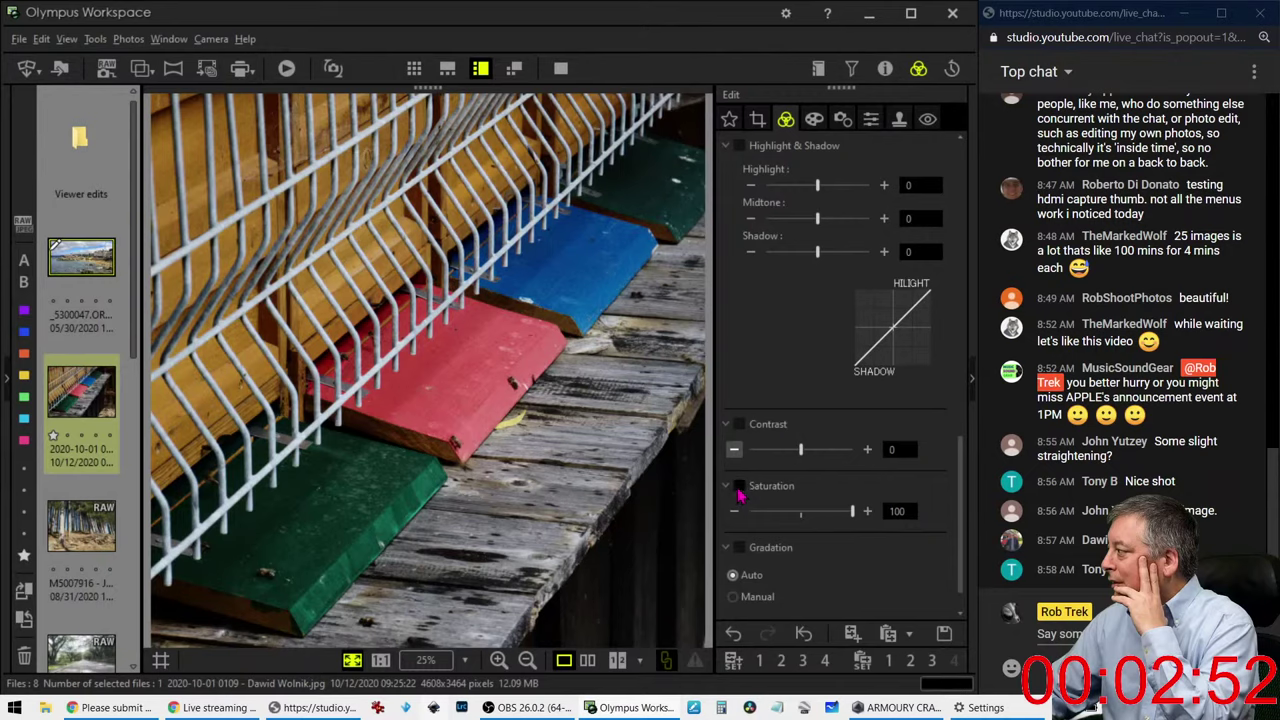
{"action": "left_click", "coordinate": [739, 486]}
{"action": "left_click_drag", "start_coordinate": [852, 511], "coordinate": [817, 517]}
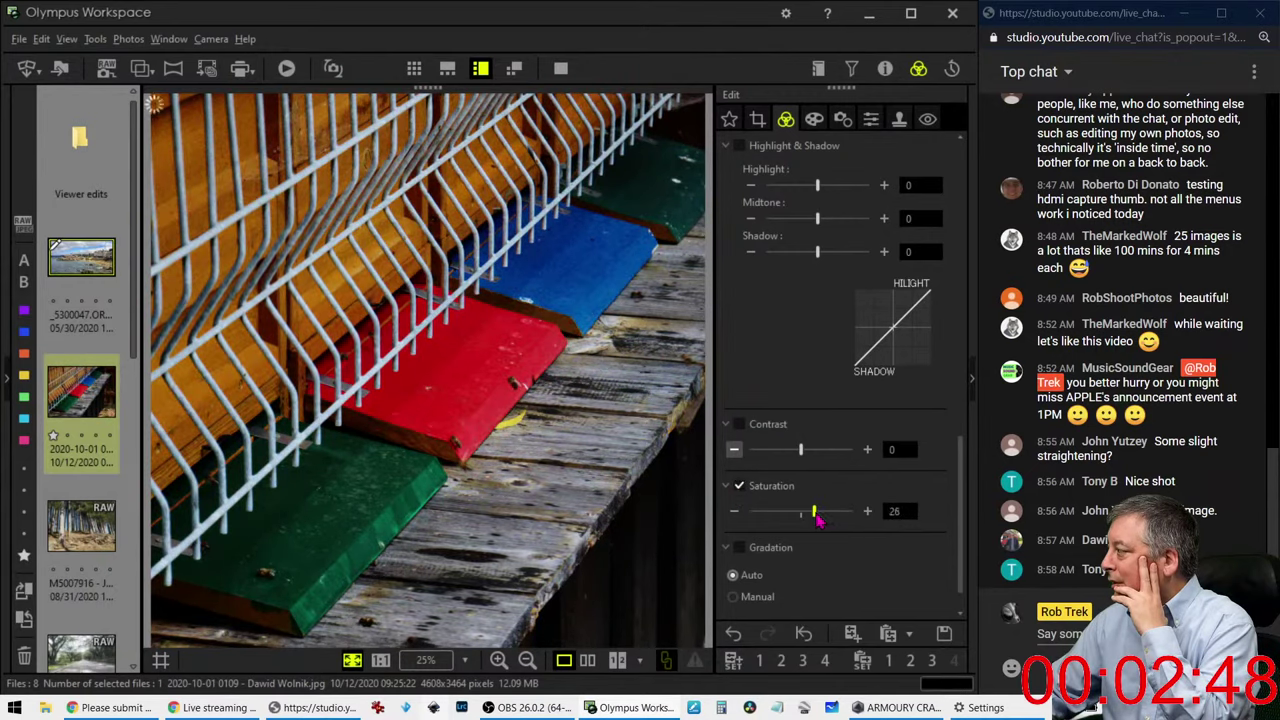
Step: Raise the lower-midtone point of the RGB tone curve to brighten the coloured-boards photo slightly
{"action": "scroll", "coordinate": [828, 396], "scroll_direction": "up", "scroll_amount": 2}
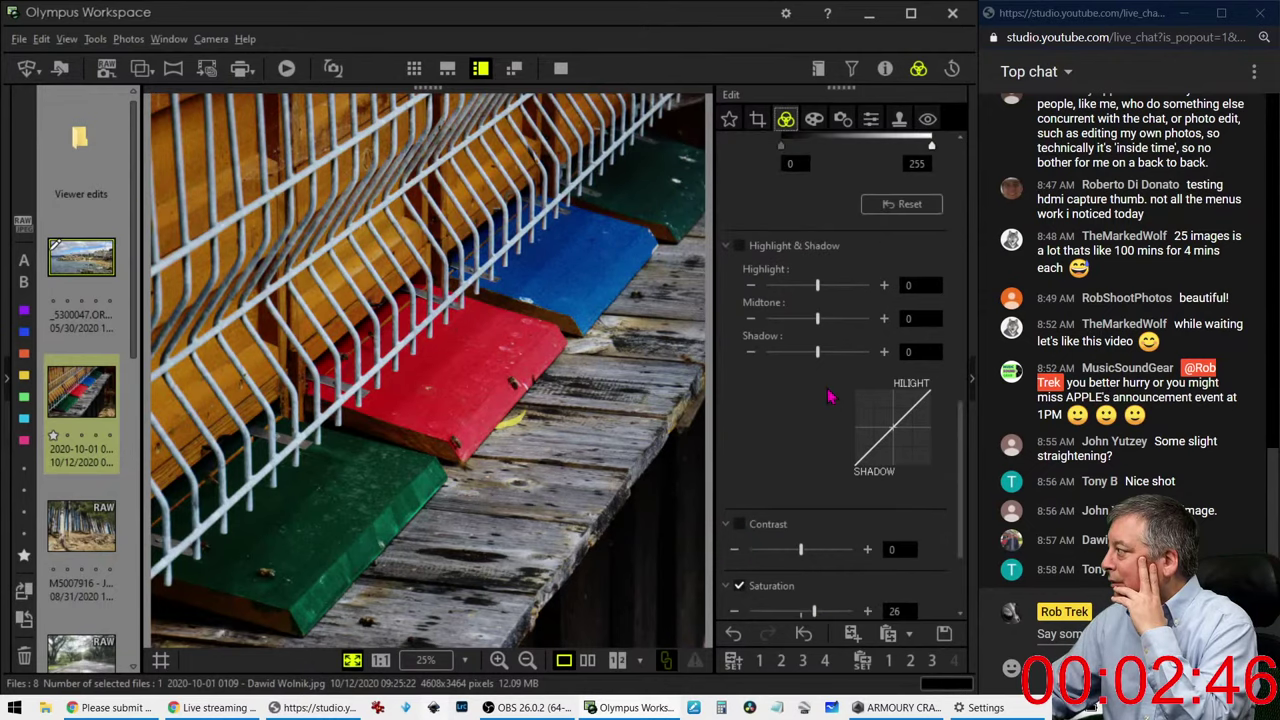
{"action": "scroll", "coordinate": [828, 396], "scroll_direction": "up", "scroll_amount": 5}
{"action": "left_click_drag", "start_coordinate": [841, 368], "coordinate": [826, 281]}
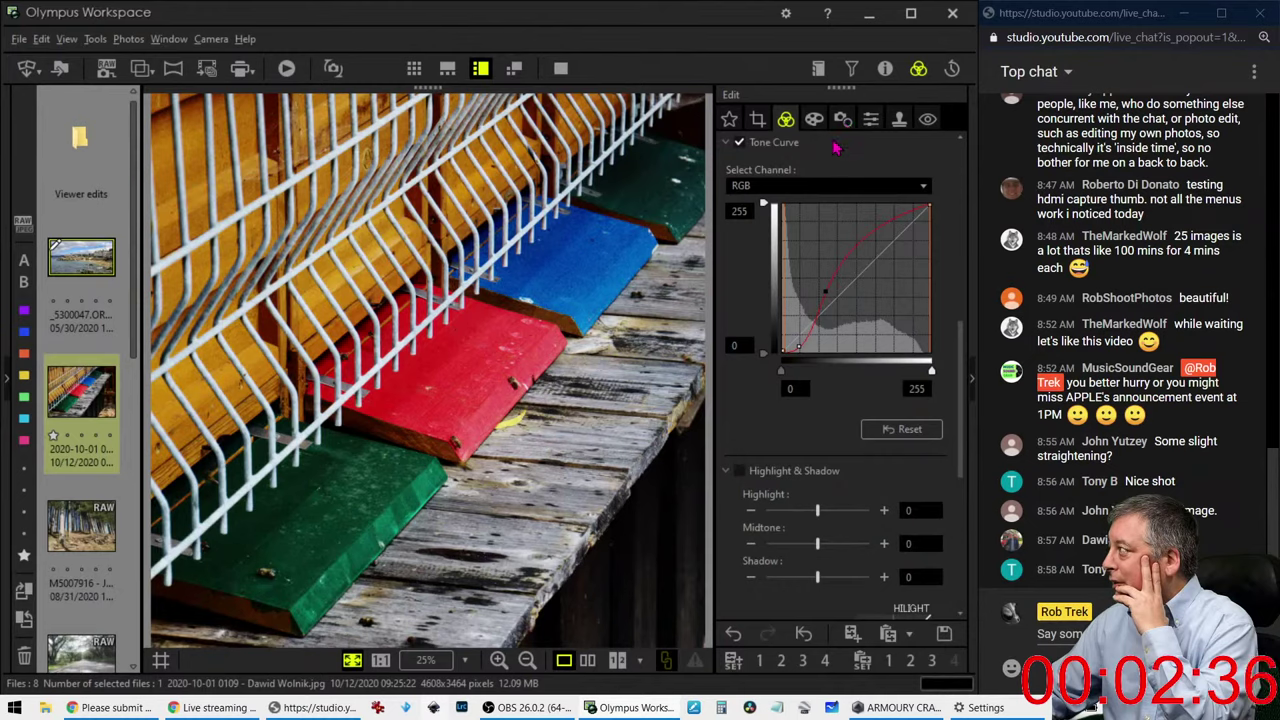
Step: Collapse the Picture Mode section and set the saturation of red (color 2) to -2 under Adjust Color
{"action": "scroll", "coordinate": [760, 450], "scroll_direction": "up", "scroll_amount": 5}
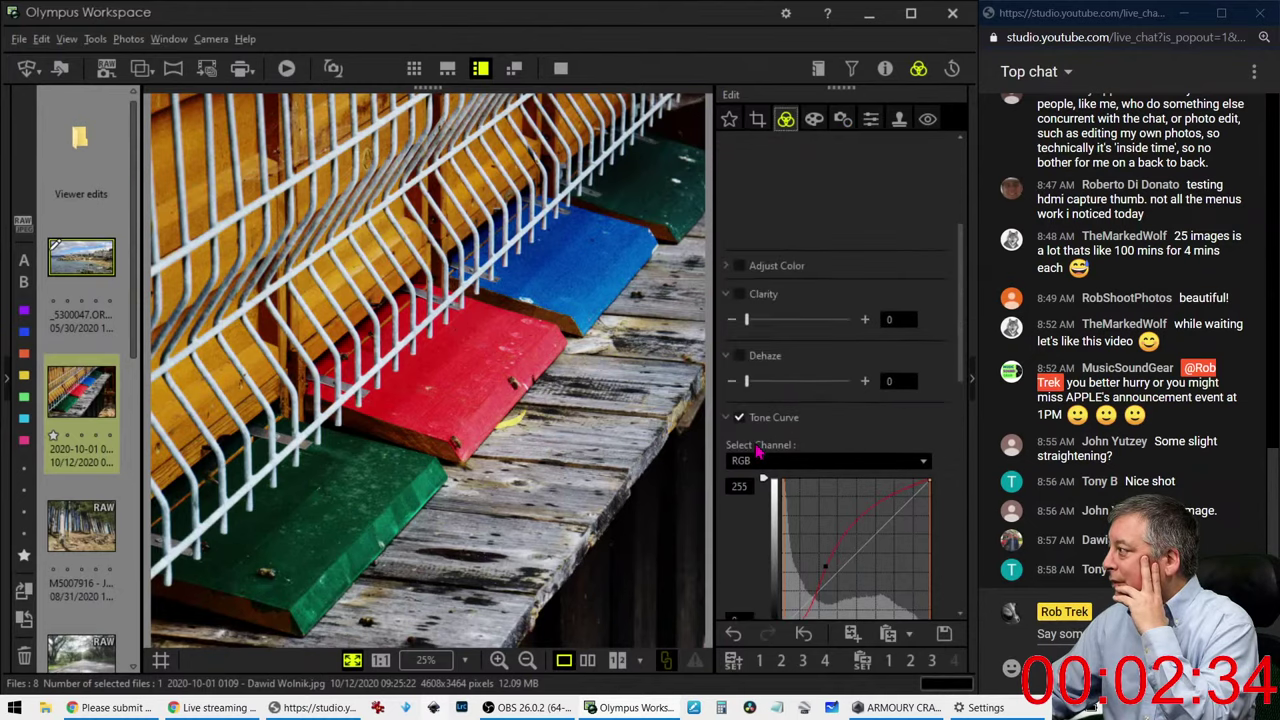
{"action": "scroll", "coordinate": [758, 452], "scroll_direction": "up", "scroll_amount": 3}
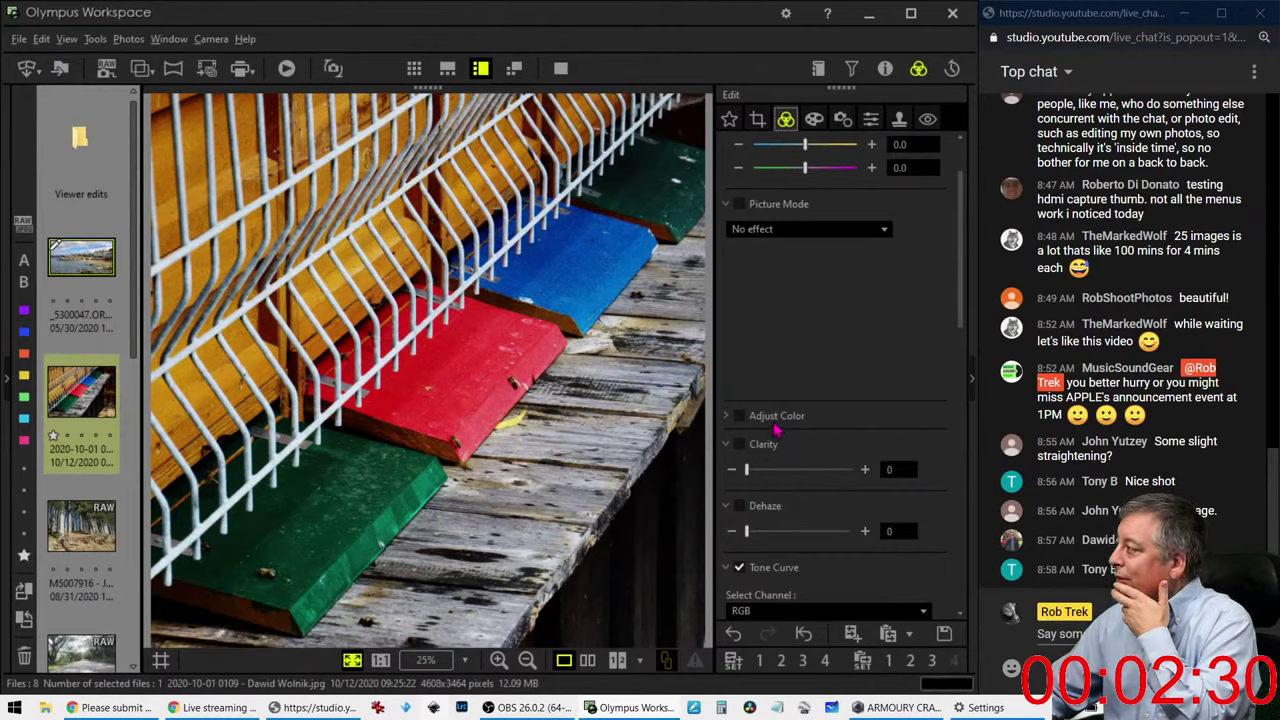
{"action": "scroll", "coordinate": [779, 423], "scroll_direction": "up", "scroll_amount": 2}
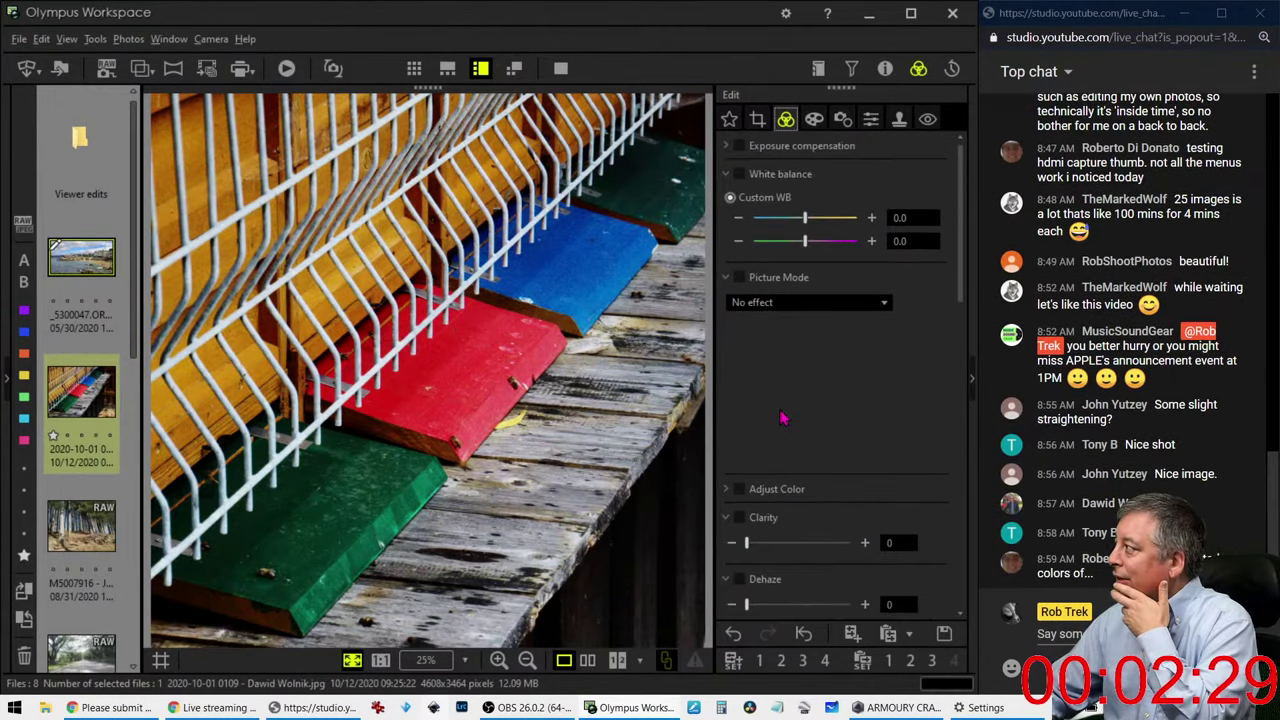
{"action": "left_click", "coordinate": [729, 280]}
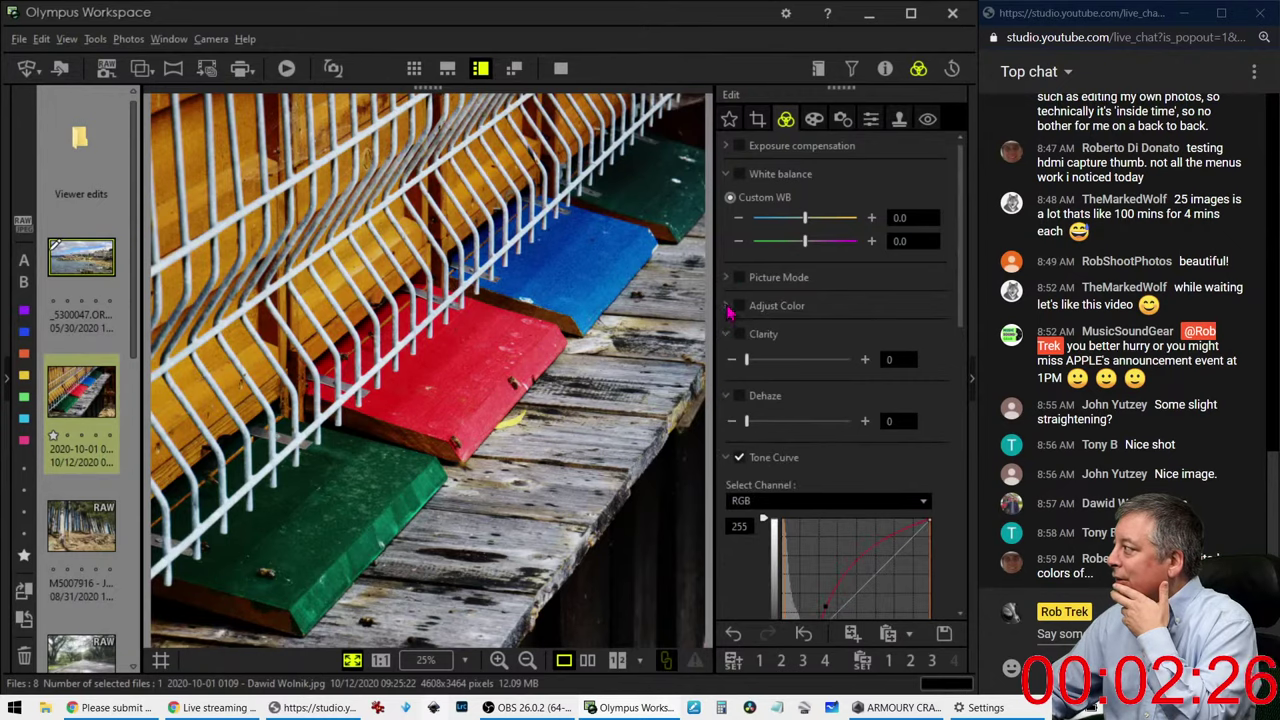
{"action": "left_click", "coordinate": [729, 307]}
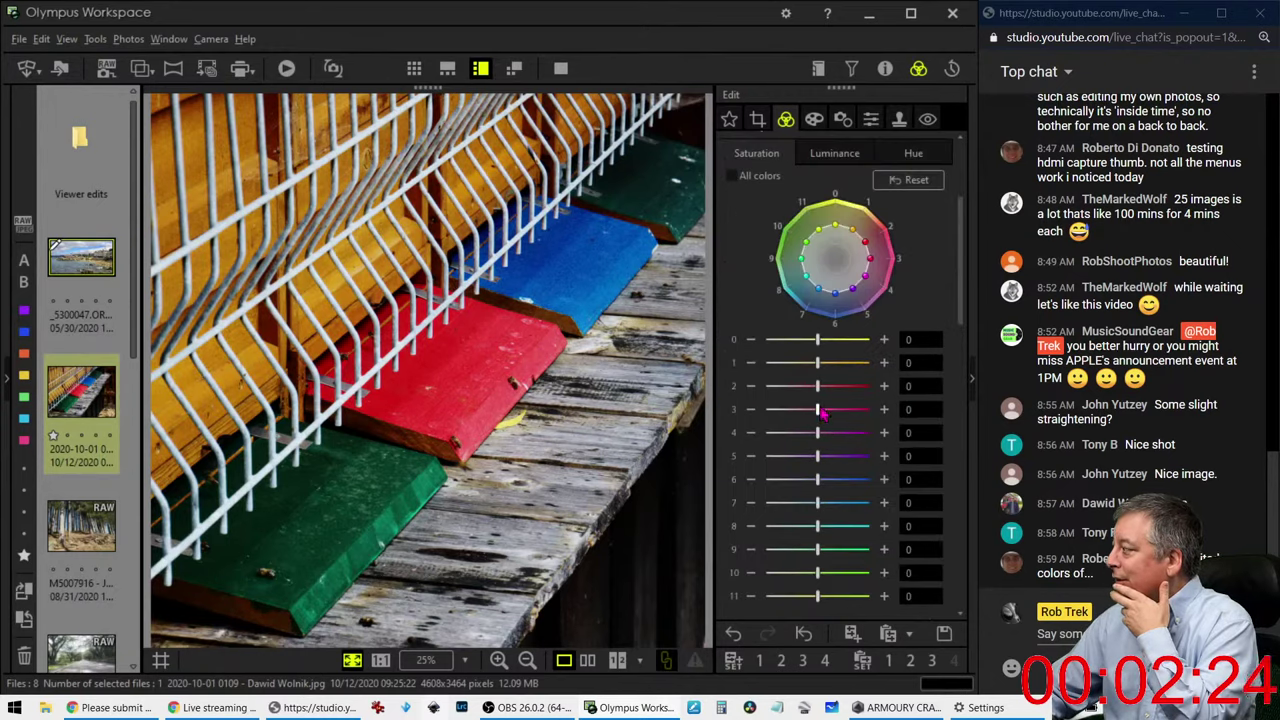
{"action": "left_click_drag", "start_coordinate": [817, 386], "coordinate": [804, 392]}
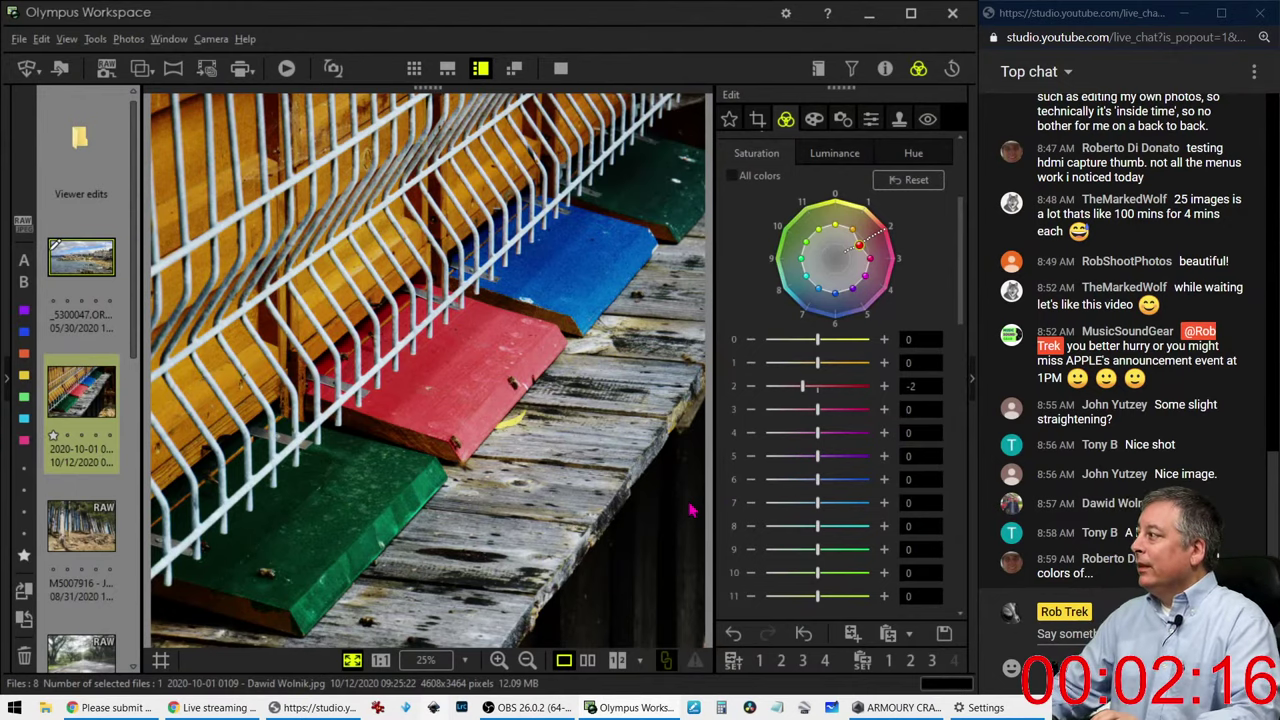
Step: Darken the corners of the coloured-boards photo by setting Adjust Vignetting to -8
{"action": "left_click", "coordinate": [808, 128]}
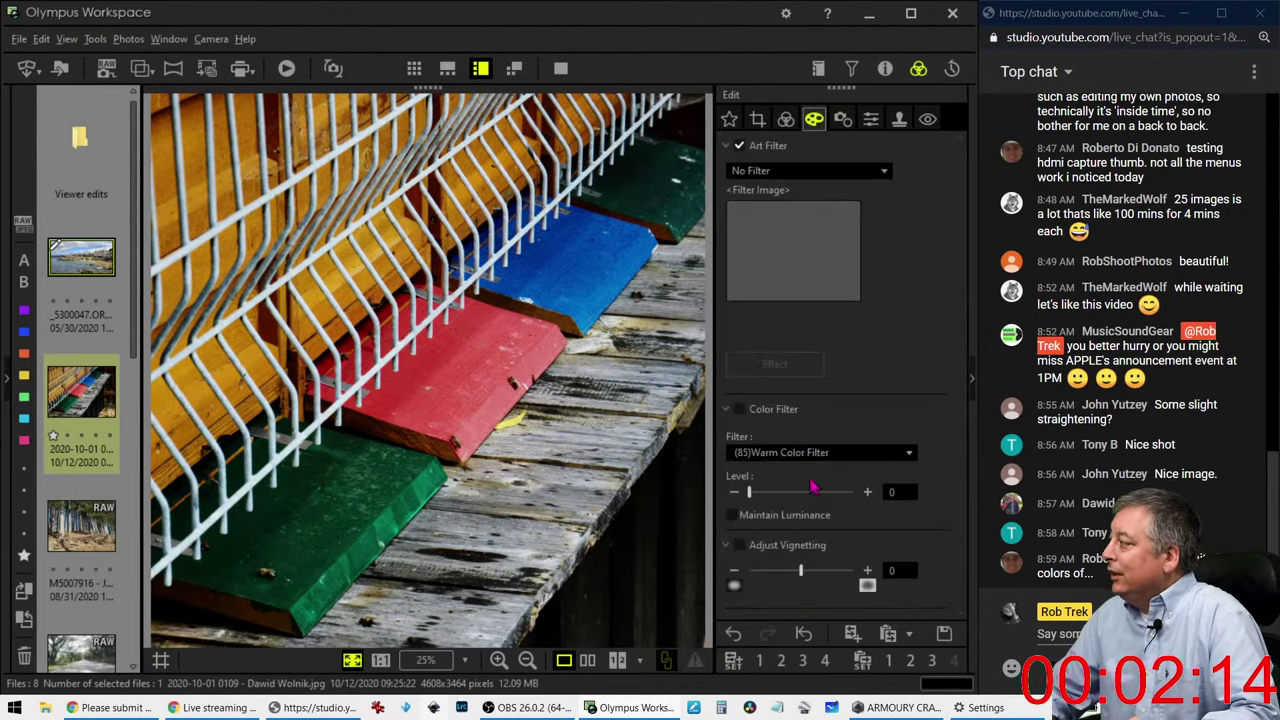
{"action": "mouse_move", "coordinate": [800, 570]}
{"action": "left_mouse_down"}
{"action": "mouse_move", "coordinate": [780, 572]}
{"action": "mouse_move", "coordinate": [790, 585]}
{"action": "left_mouse_up"}
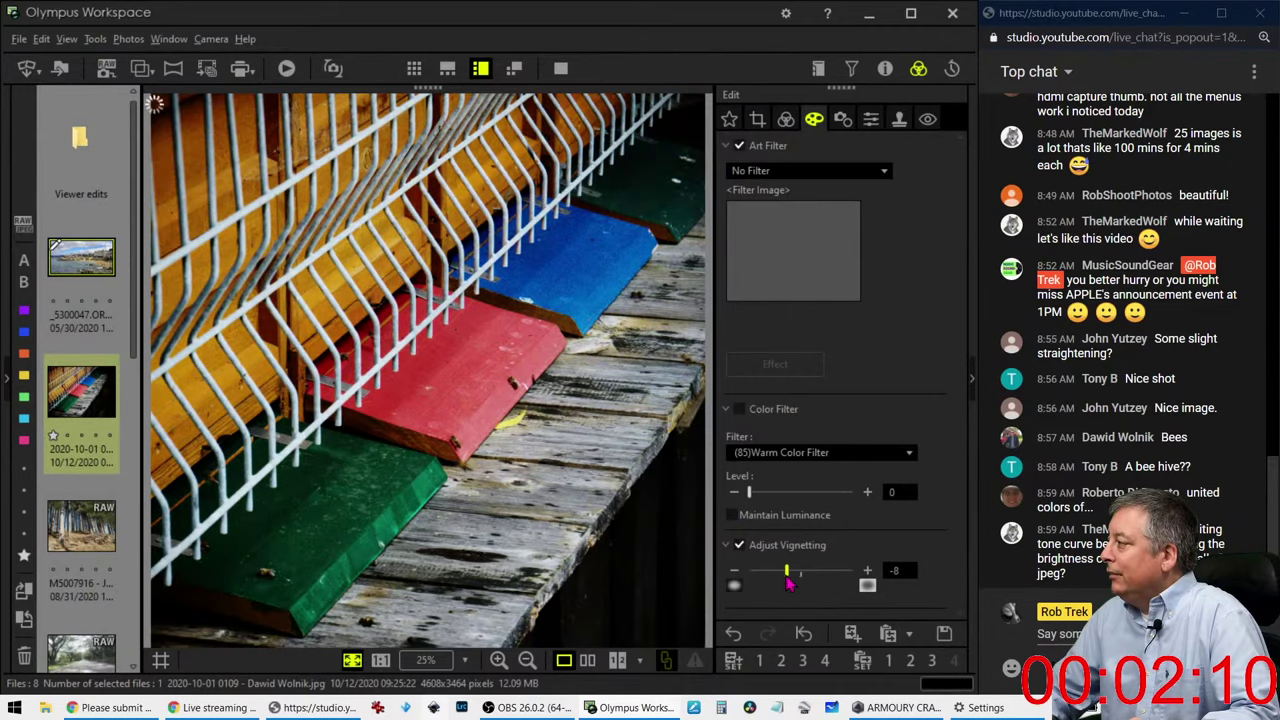
Step: Look over the applied tone adjustments and compare the edited coloured-boards photo with the original side by side in full screen
{"action": "left_click", "coordinate": [786, 120]}
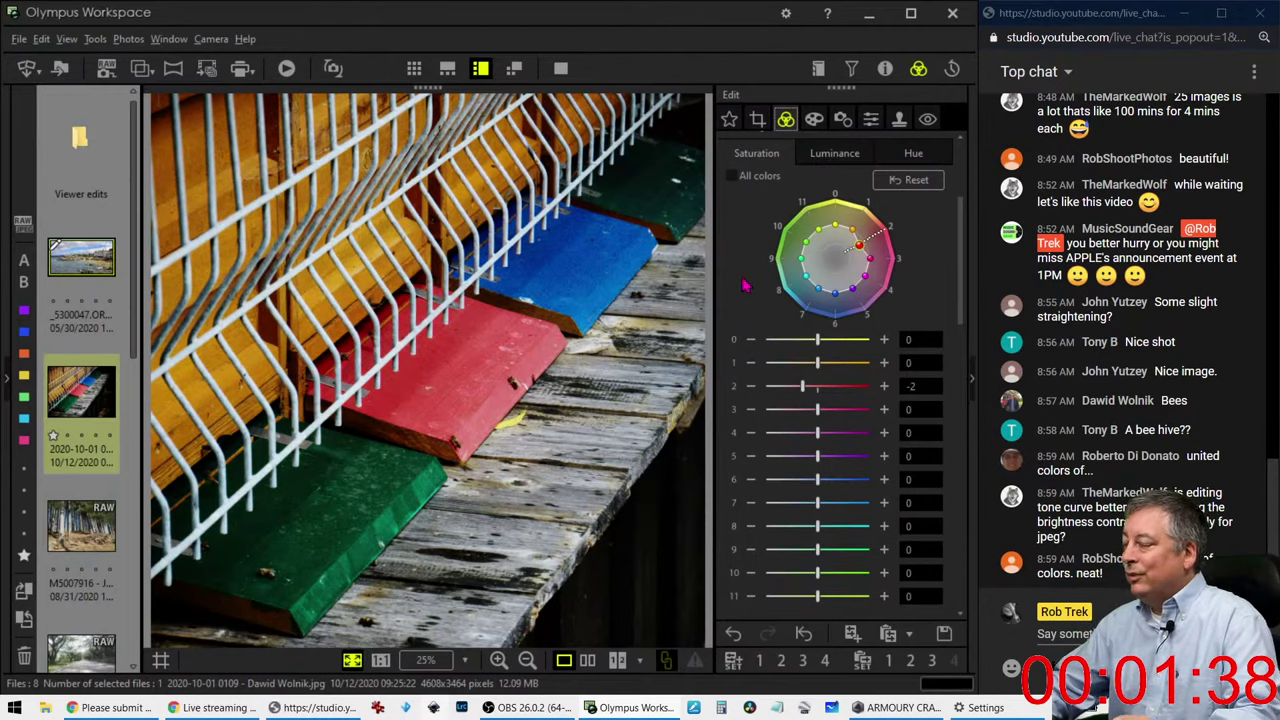
{"action": "scroll", "coordinate": [742, 283], "scroll_direction": "down", "scroll_amount": 10}
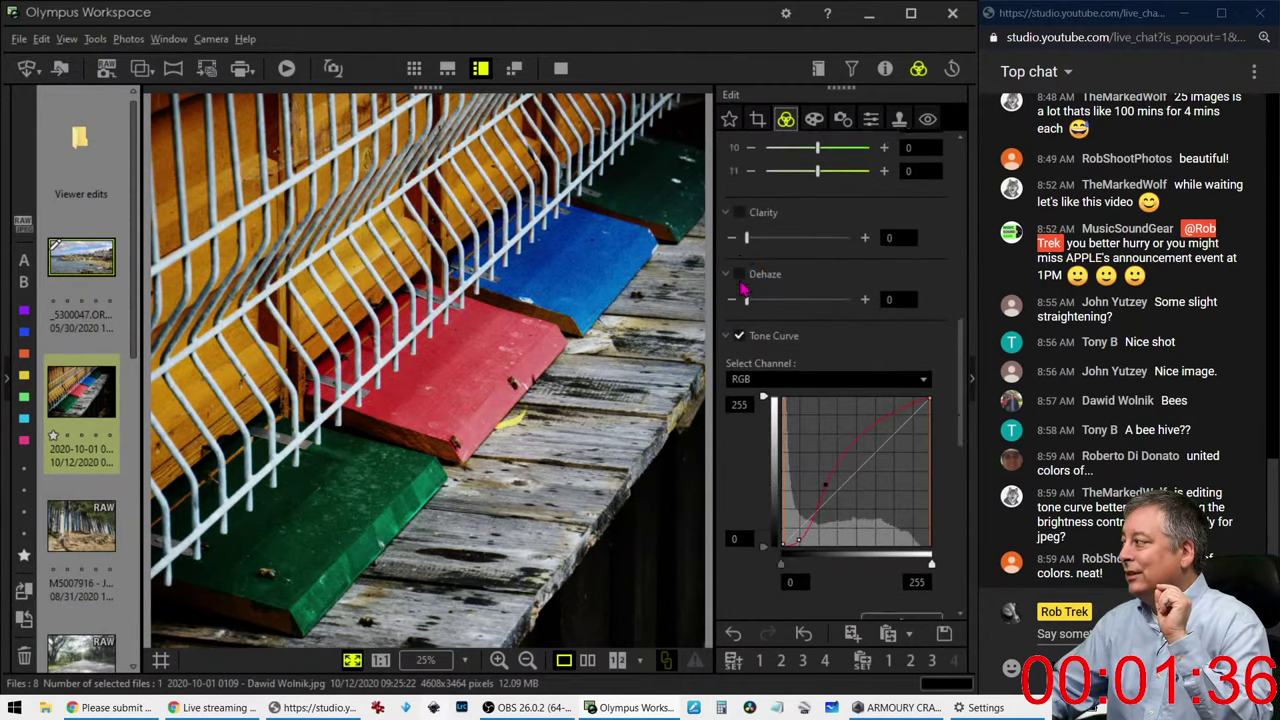
{"action": "scroll", "coordinate": [739, 280], "scroll_direction": "down", "scroll_amount": 3}
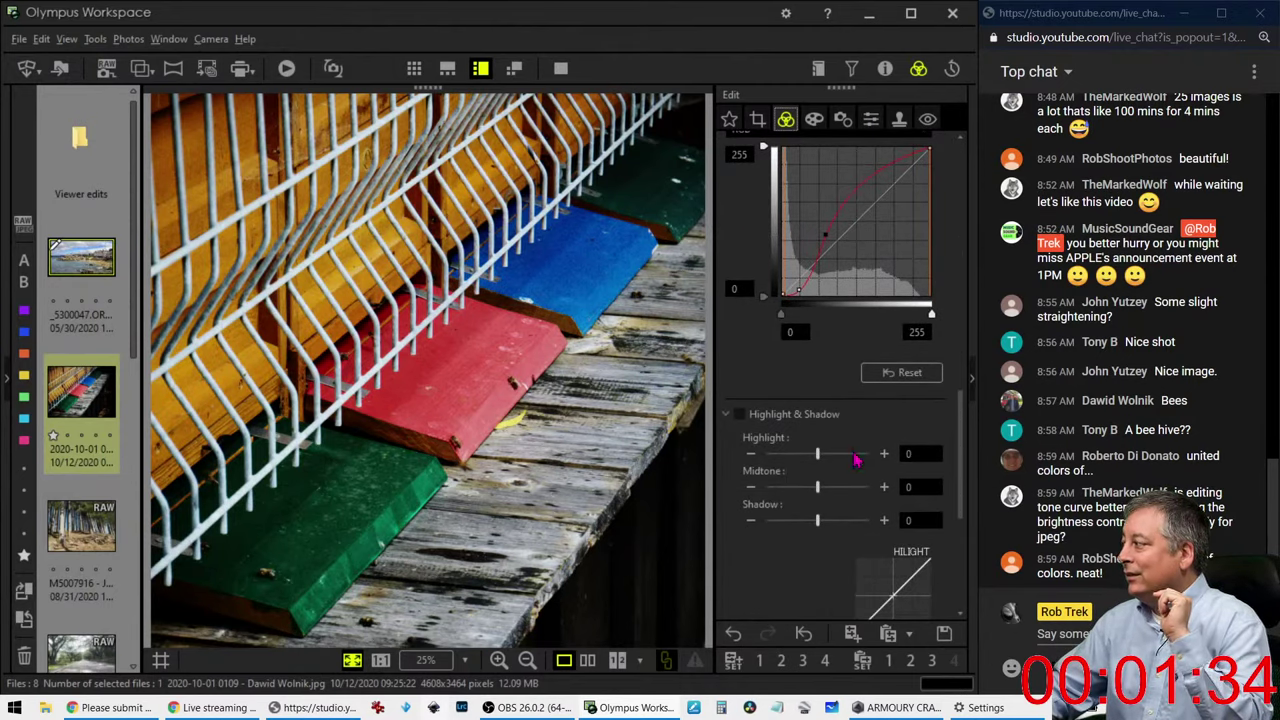
{"action": "scroll", "coordinate": [838, 565], "scroll_direction": "down", "scroll_amount": 5}
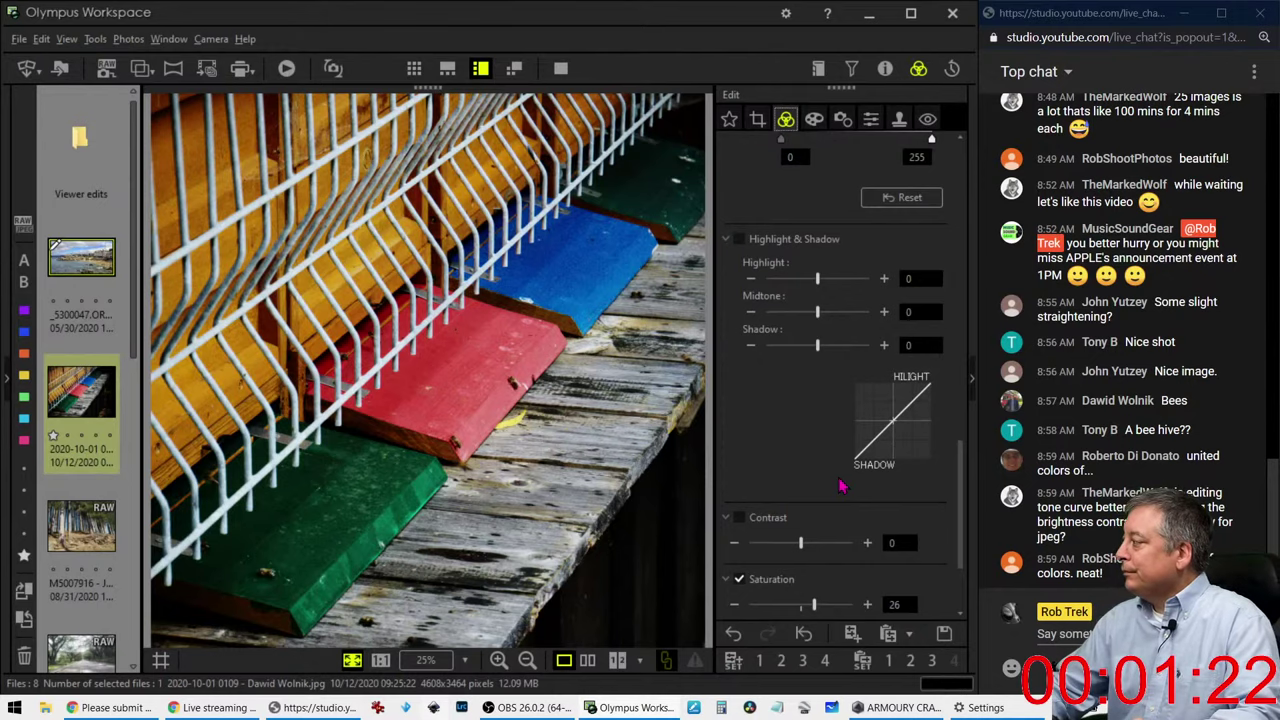
{"action": "scroll", "coordinate": [840, 486], "scroll_direction": "up", "scroll_amount": 5}
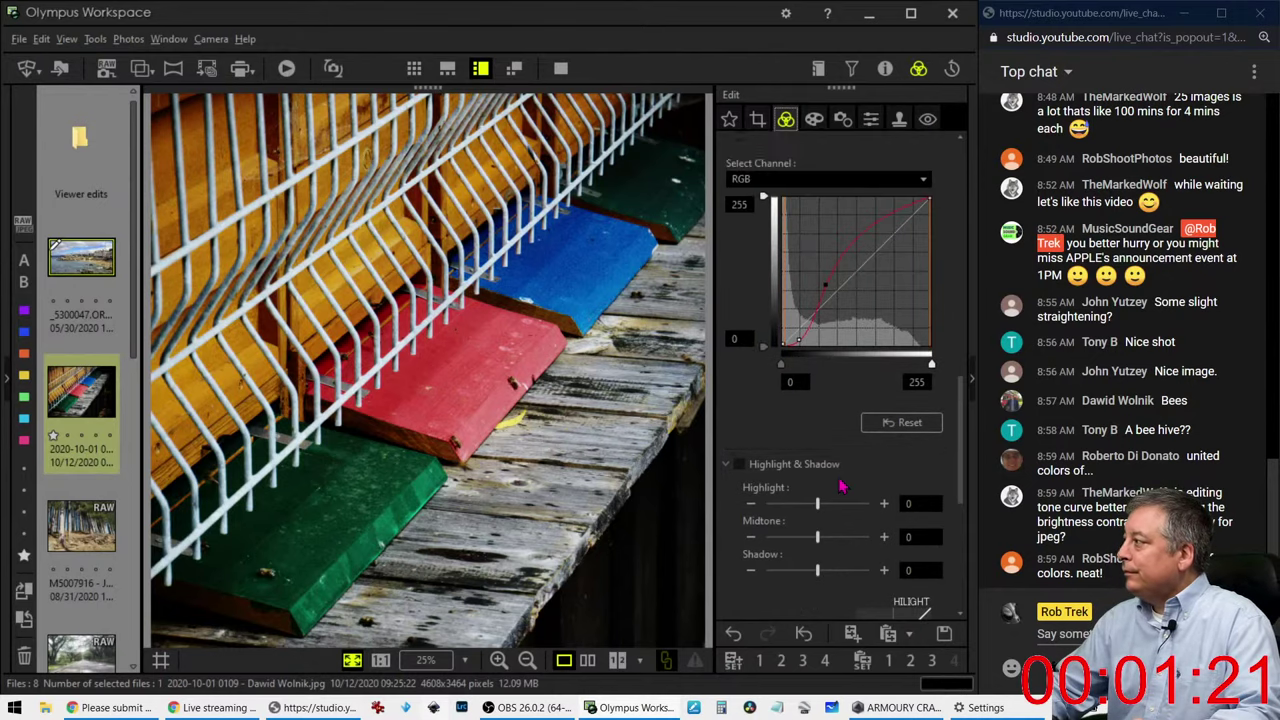
{"action": "left_click", "coordinate": [587, 660]}
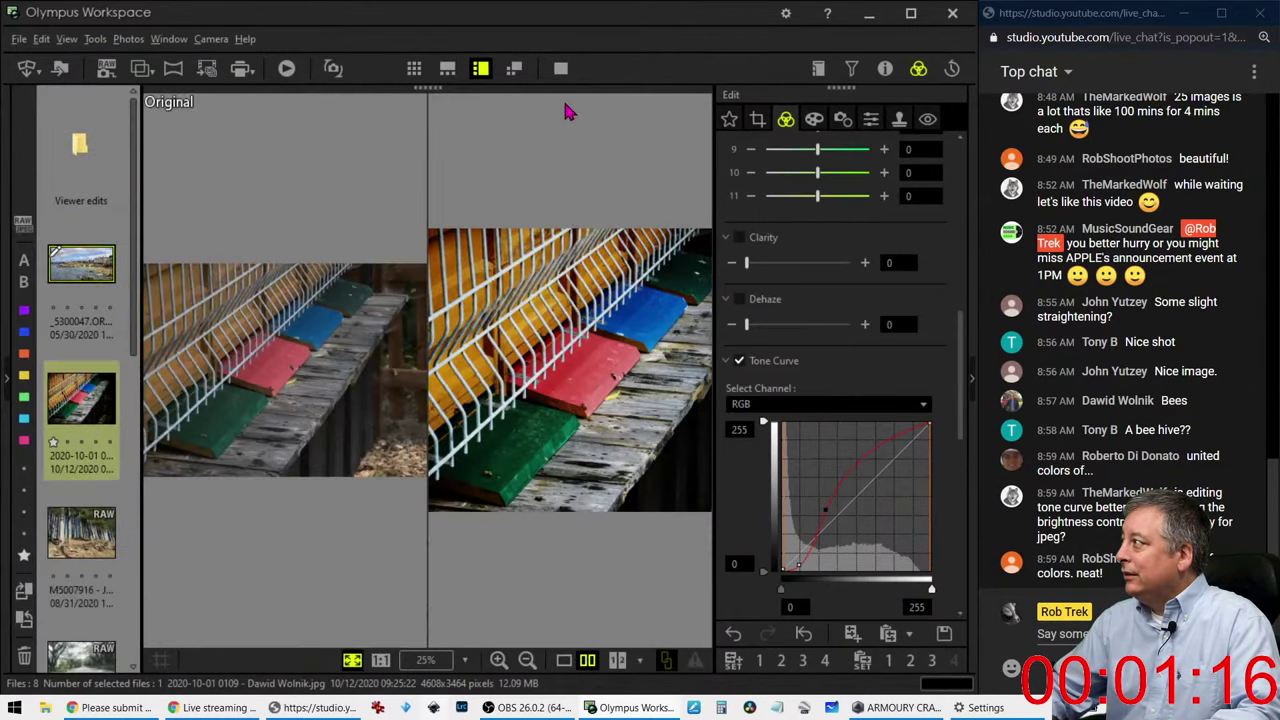
{"action": "left_click", "coordinate": [561, 68]}
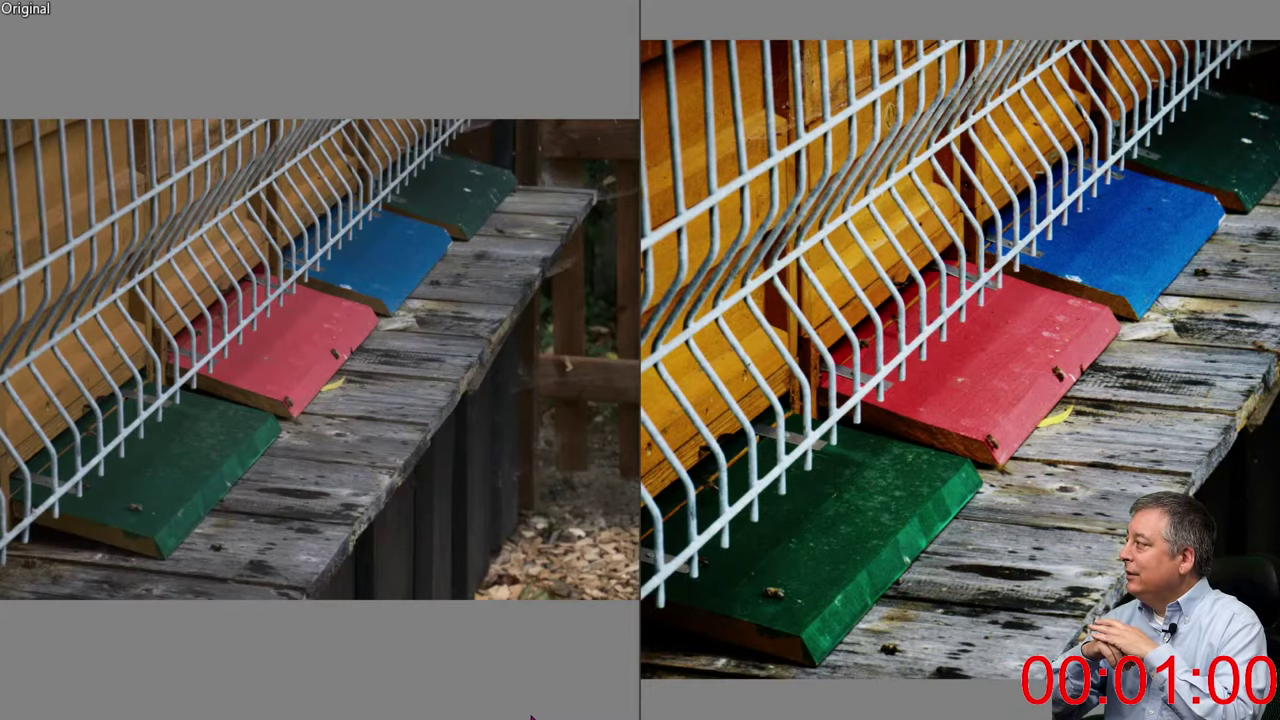
{"action": "key", "text": "Escape"}
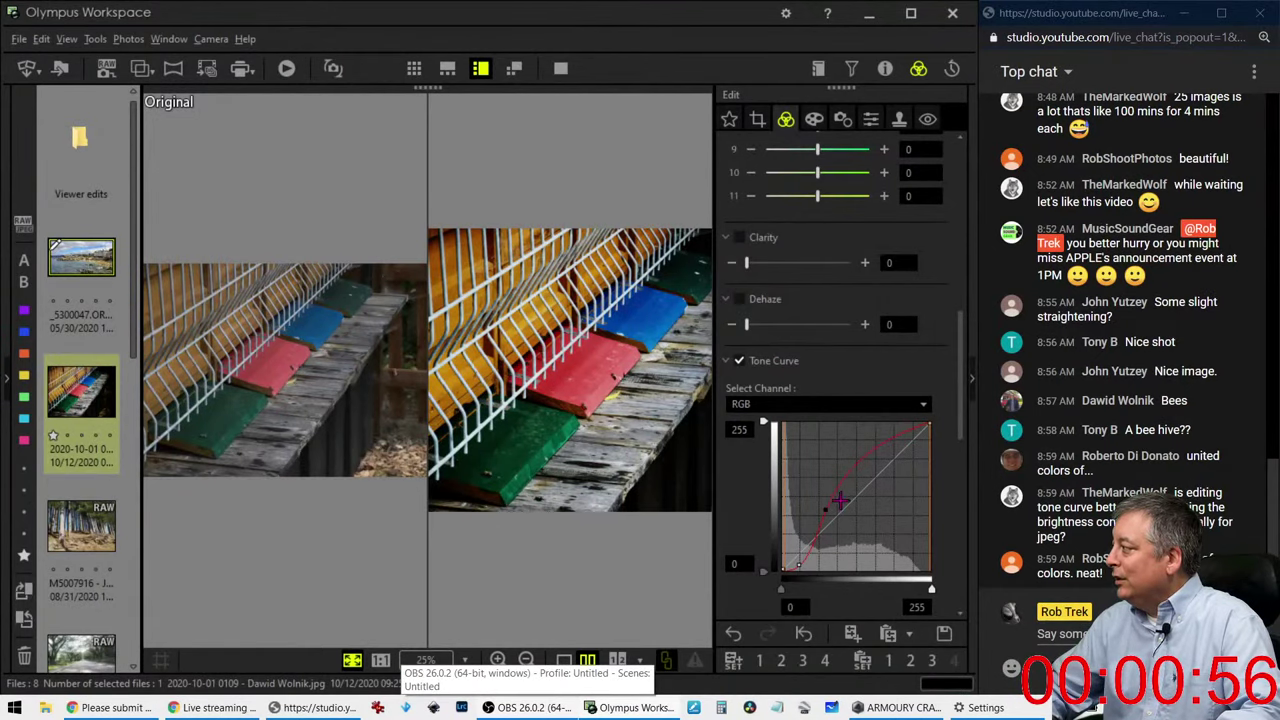
Step: Raise the RGB tone curve's lower-midtone point a little more, compare with the original in full screen, and return to the single-image view
{"action": "left_click_drag", "start_coordinate": [827, 510], "coordinate": [831, 499]}
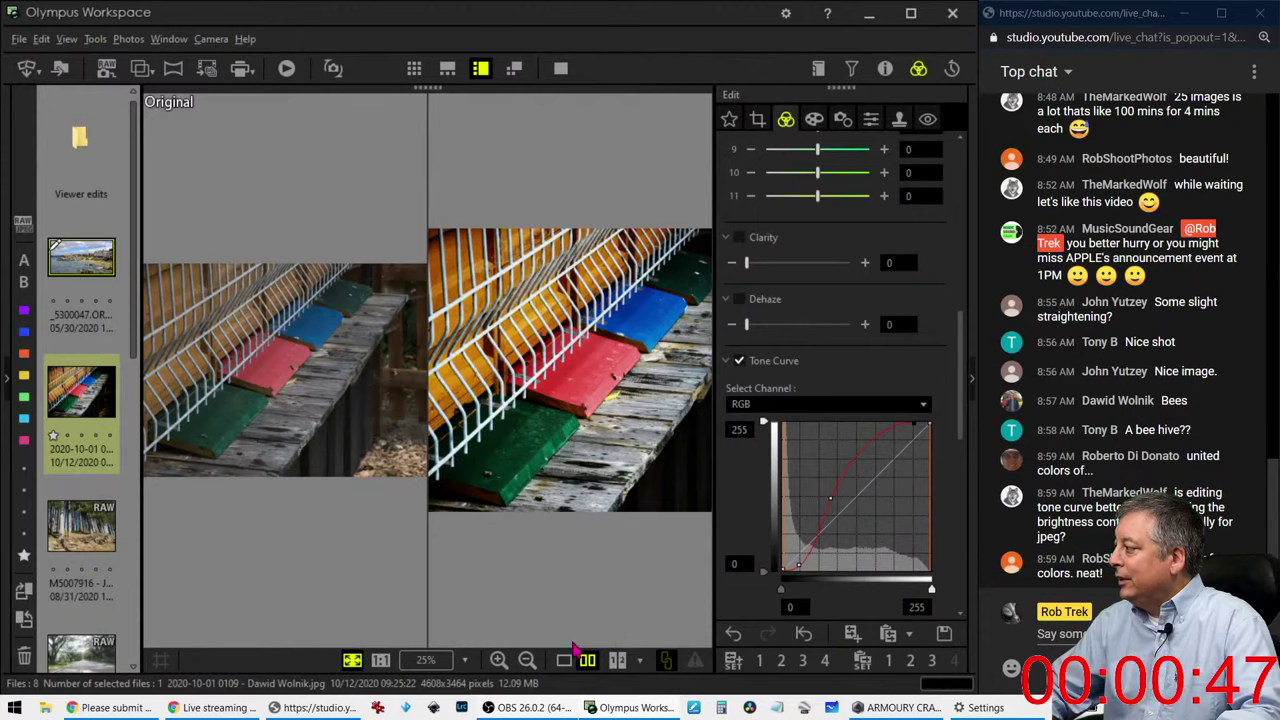
{"action": "left_click", "coordinate": [561, 68]}
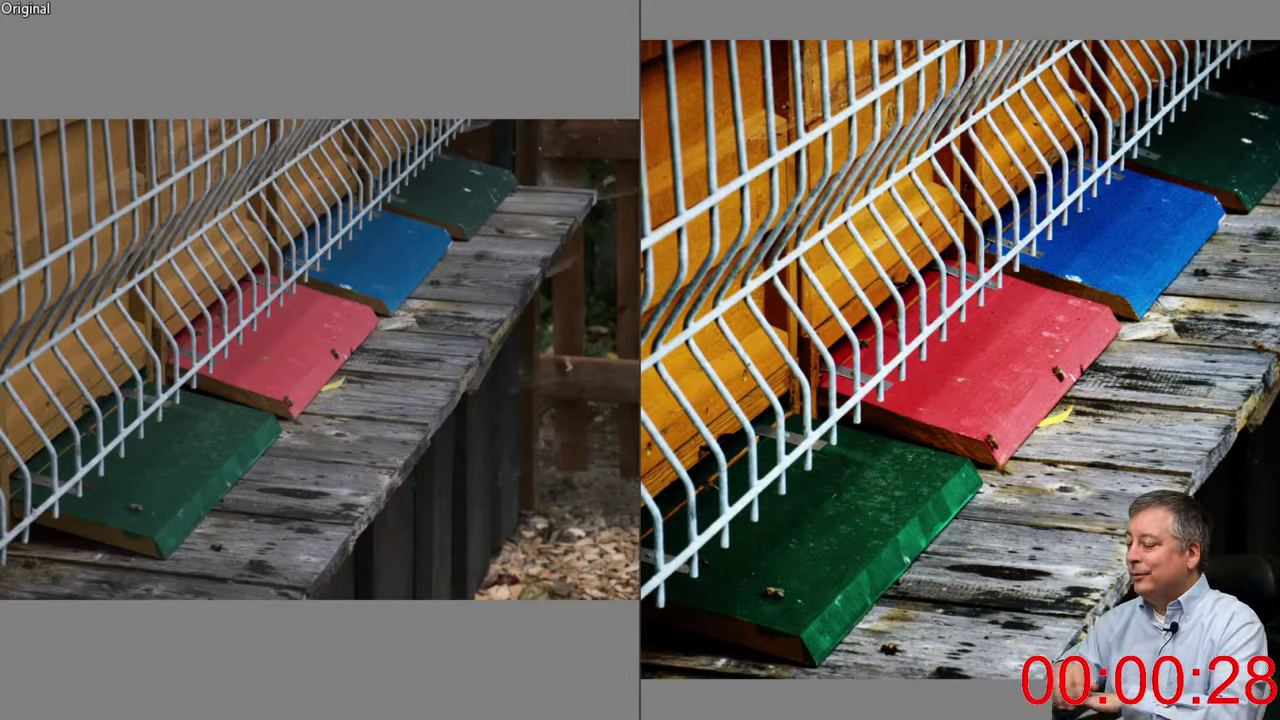
{"action": "key", "text": "Escape"}
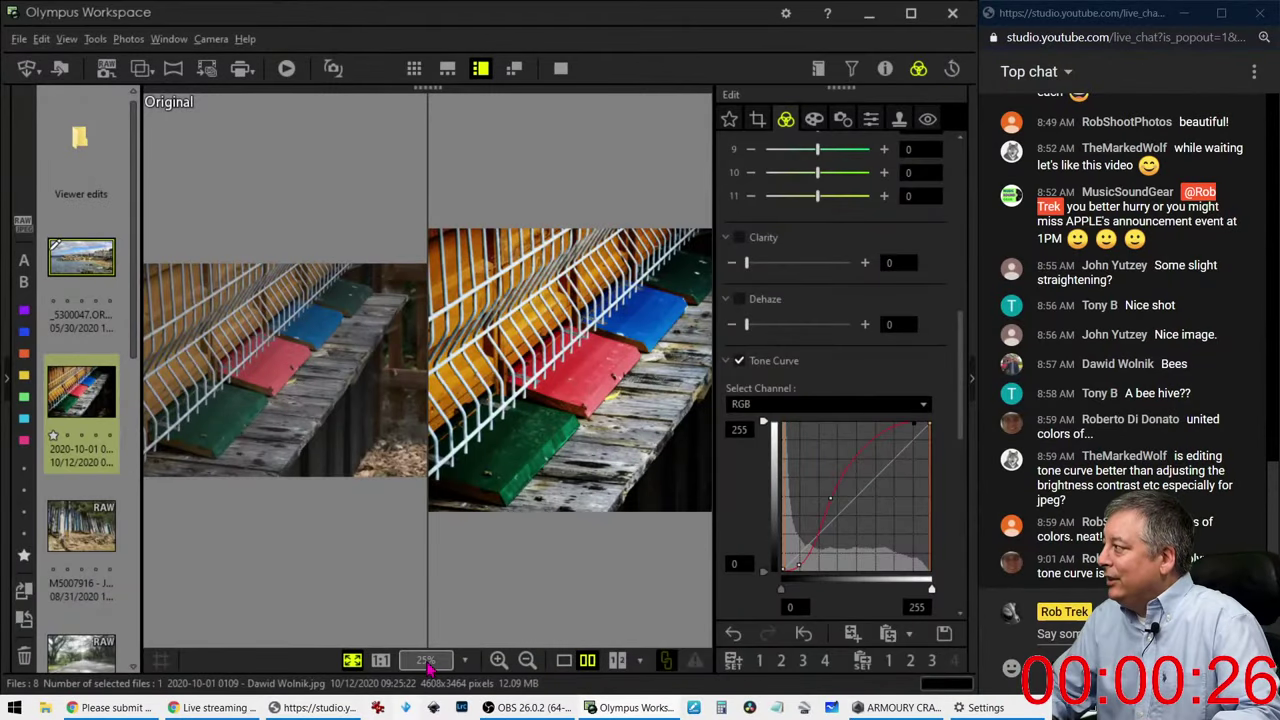
{"action": "left_click", "coordinate": [563, 662]}
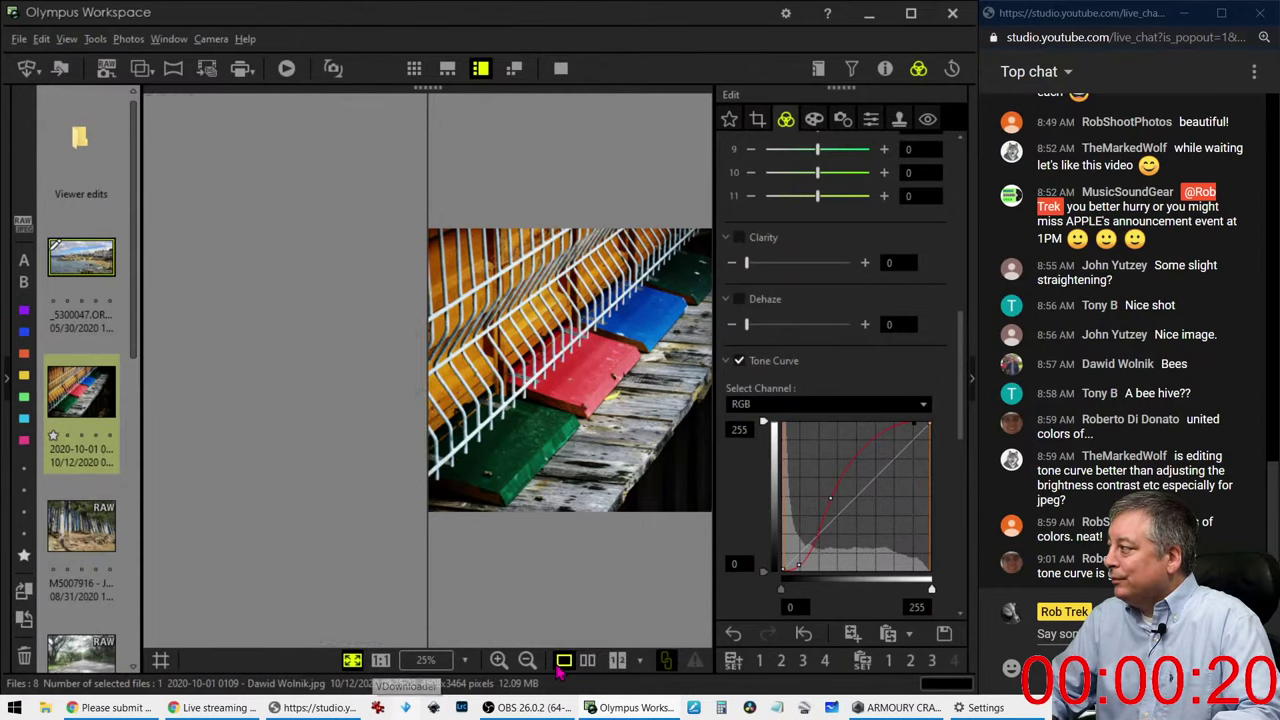
Step: Open the RAW pine-forest photo and show its properties with the camera, lens and exposure details
{"action": "left_click", "coordinate": [86, 528]}
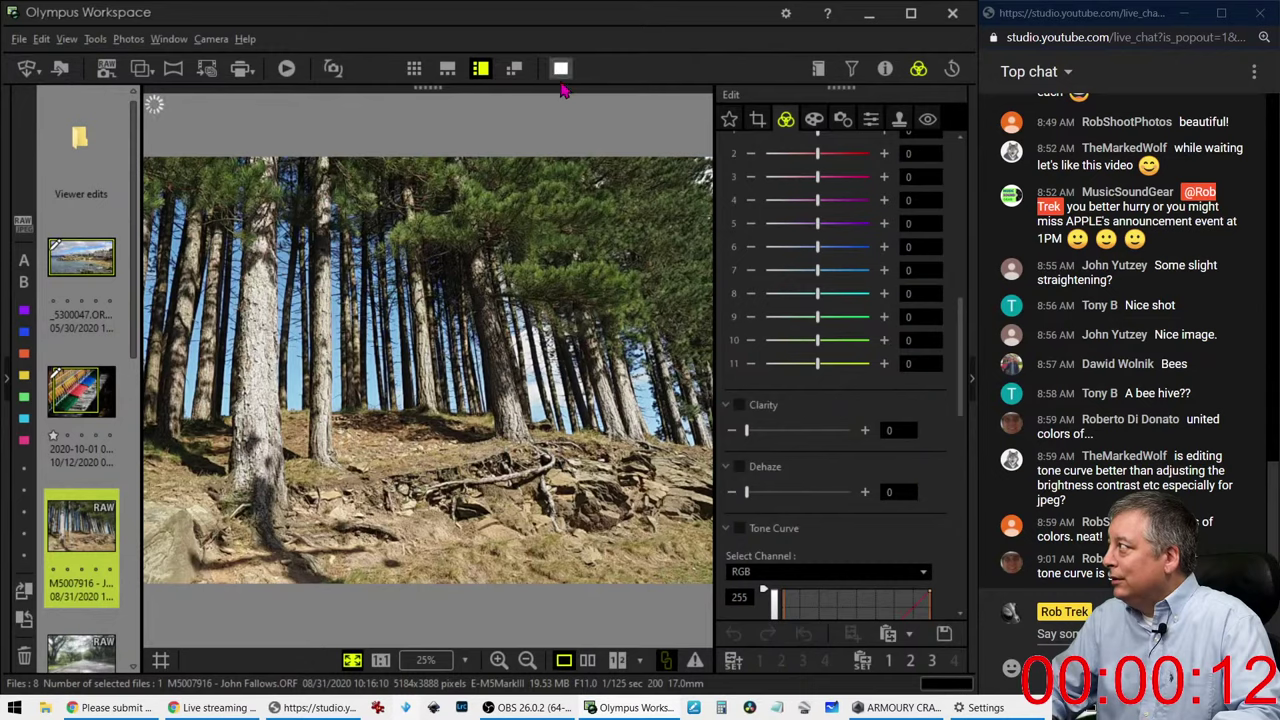
{"action": "left_click", "coordinate": [885, 68]}
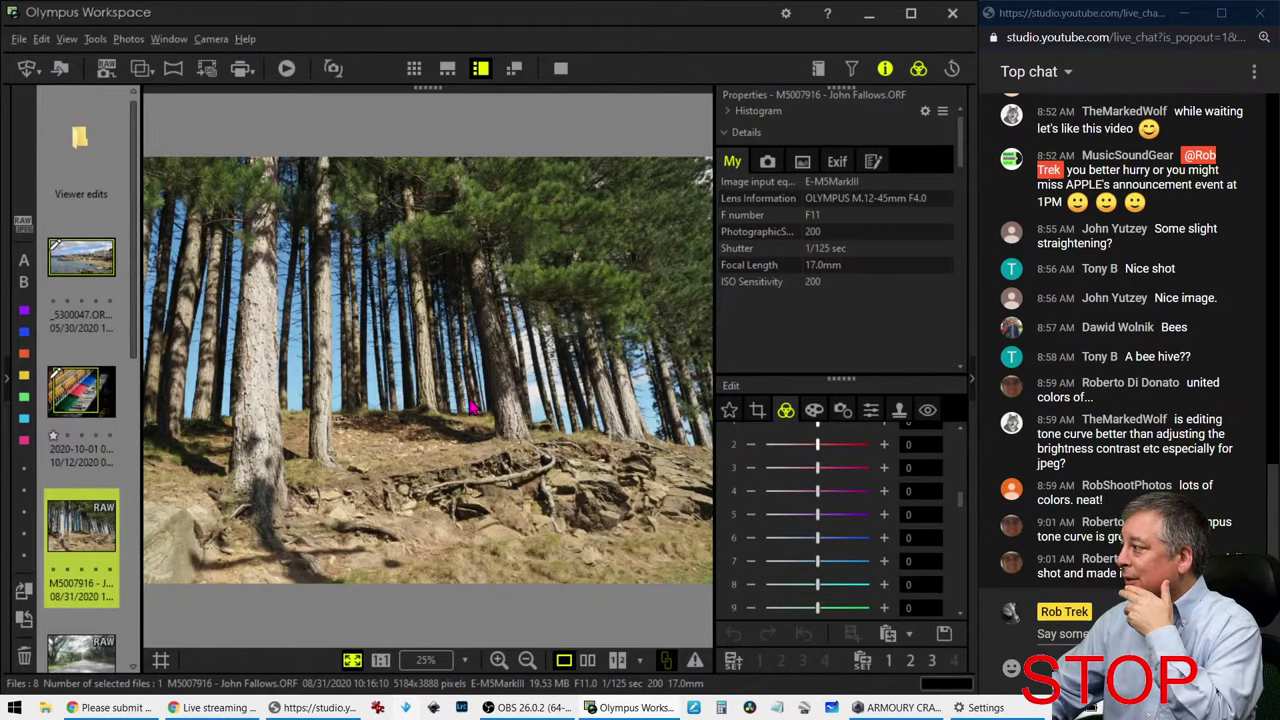
Step: Inspect the tree trunks, branches, sky and ground of the pine-forest photo at 1:1 magnification in several places
{"action": "left_click", "coordinate": [391, 409]}
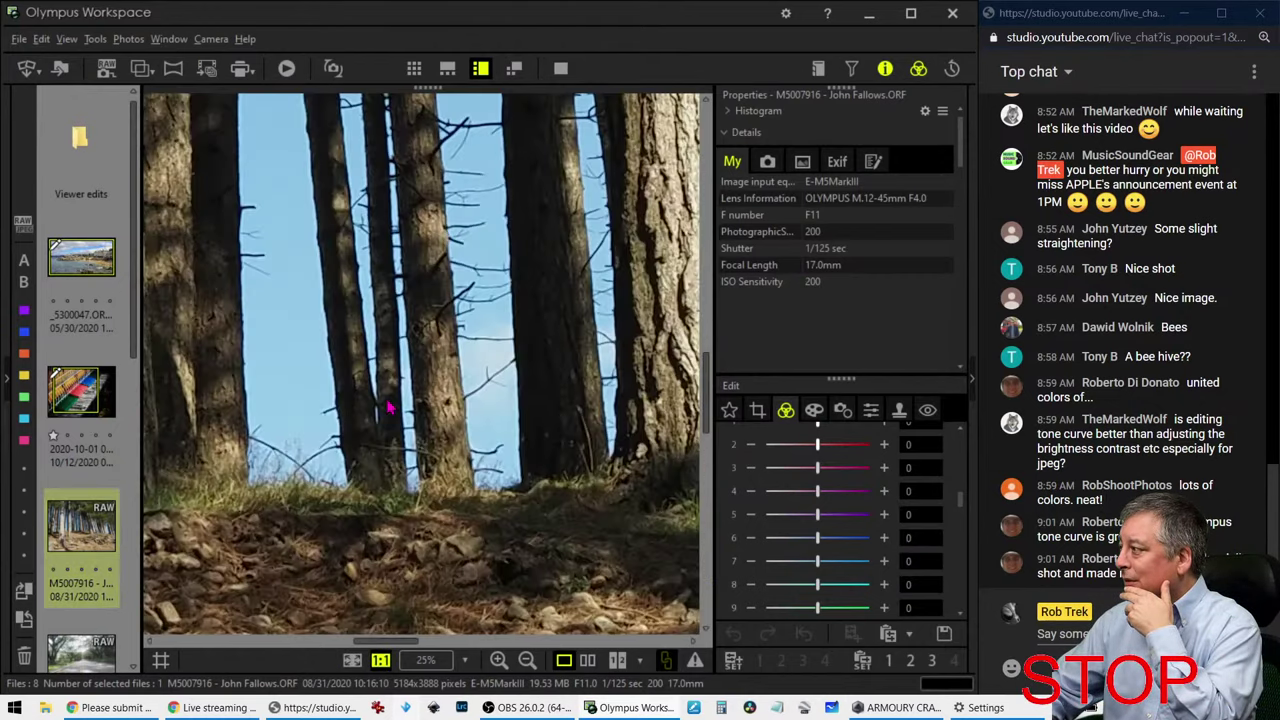
{"action": "left_click_drag", "start_coordinate": [391, 409], "coordinate": [463, 363]}
{"action": "left_click", "coordinate": [437, 412]}
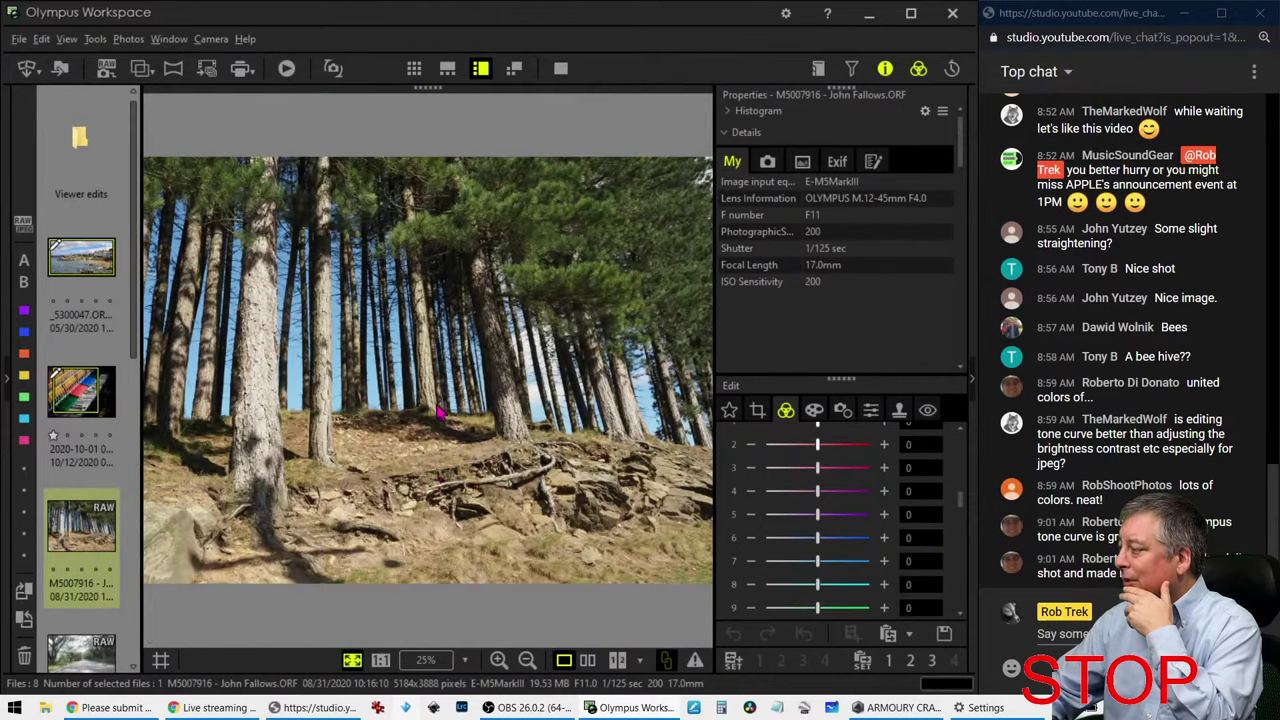
{"action": "left_click", "coordinate": [431, 480]}
{"action": "left_click", "coordinate": [428, 486]}
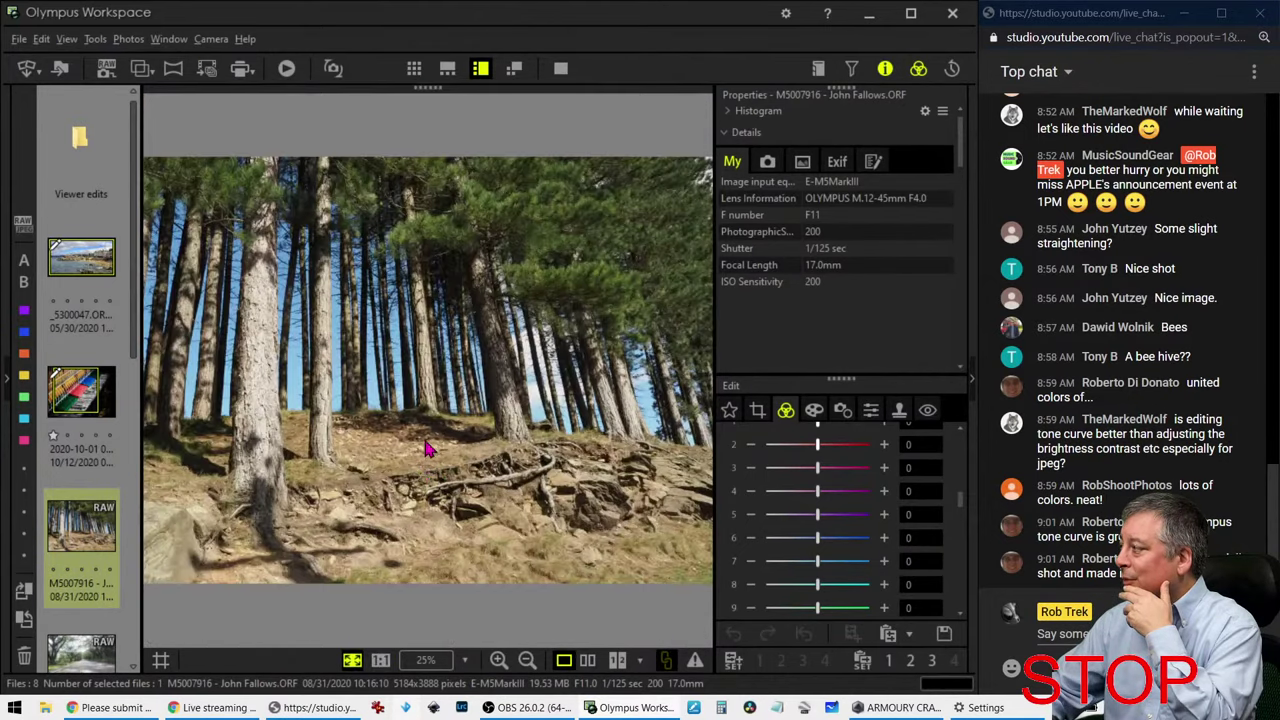
{"action": "left_click", "coordinate": [482, 310]}
{"action": "left_click", "coordinate": [478, 312]}
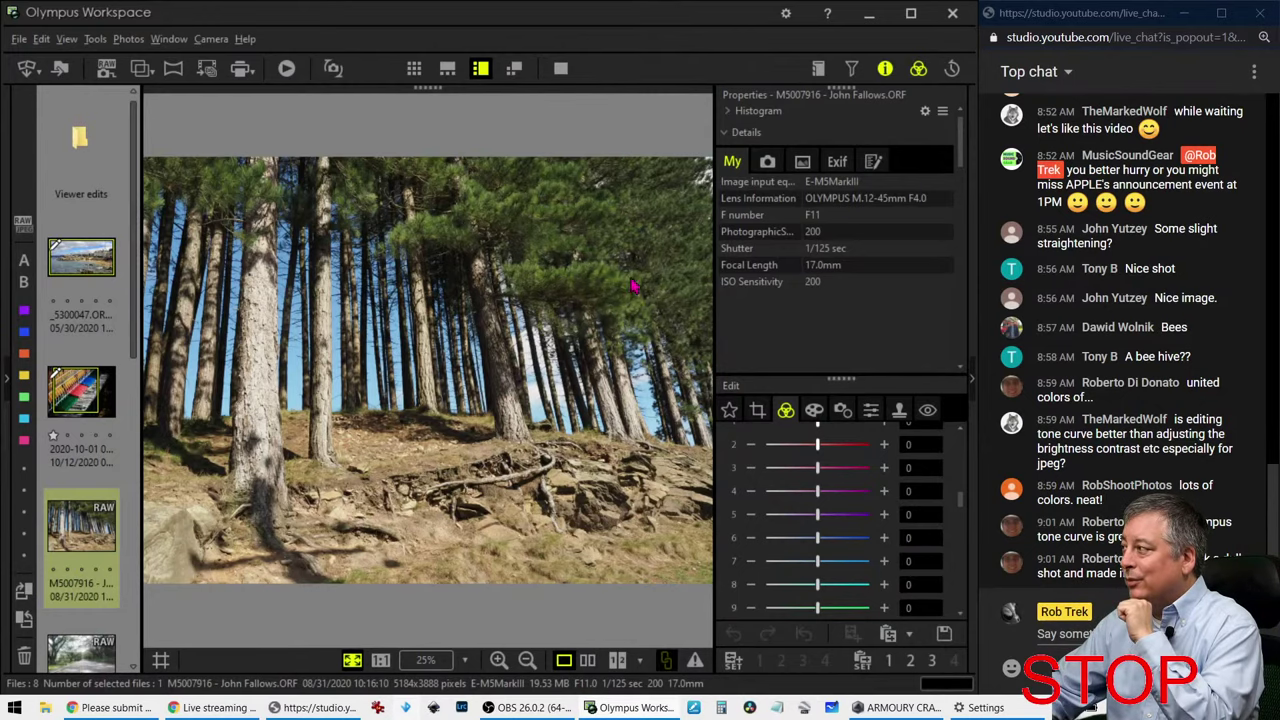
{"action": "left_click", "coordinate": [297, 370]}
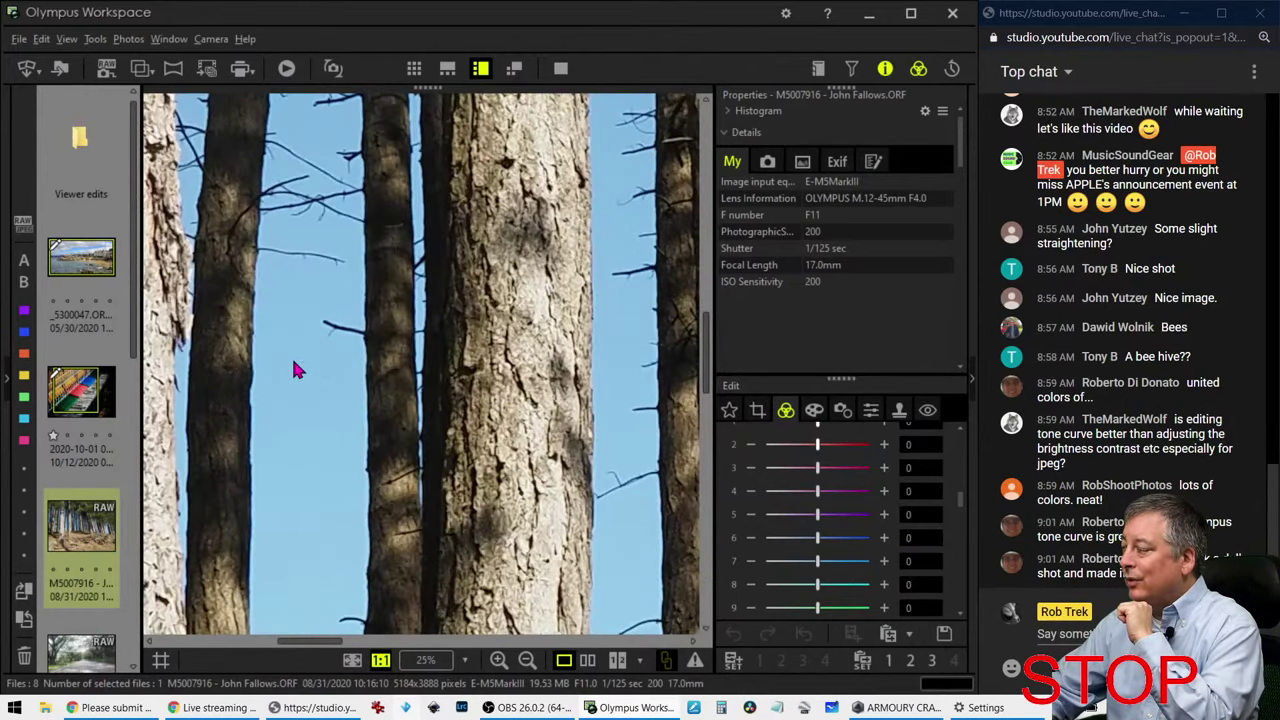
{"action": "left_click_drag", "start_coordinate": [295, 370], "coordinate": [418, 375]}
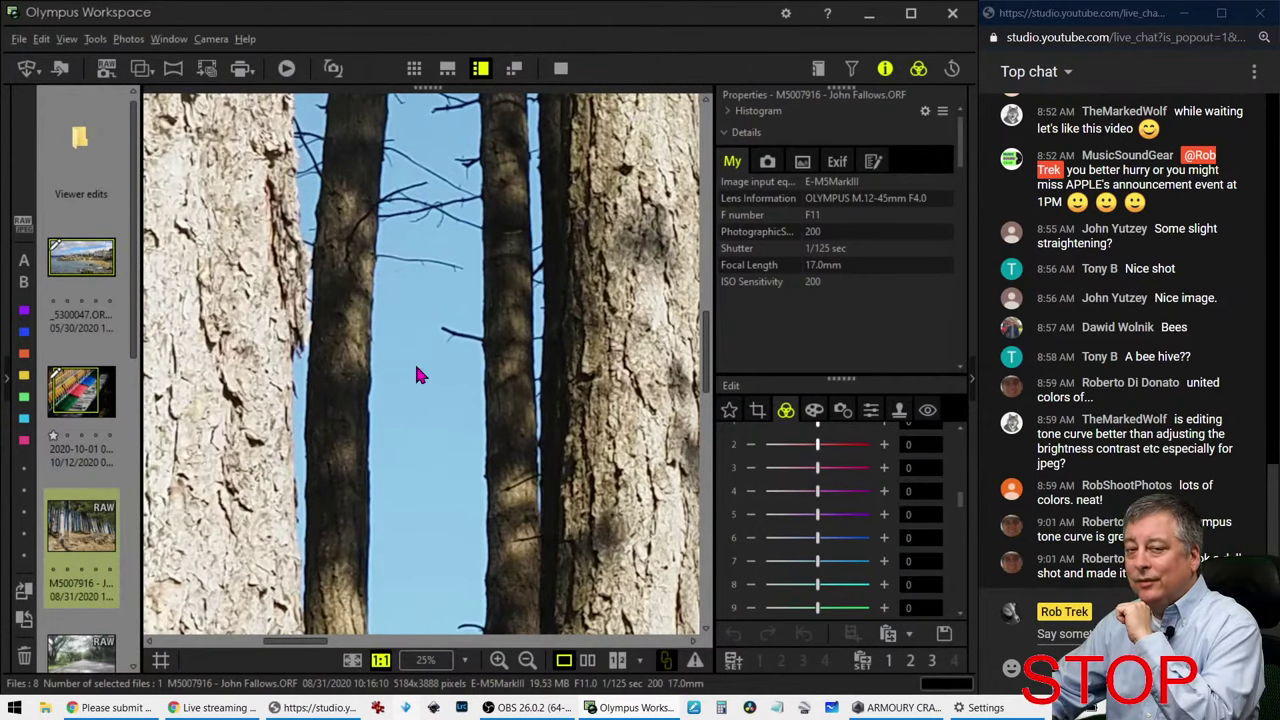
{"action": "left_click", "coordinate": [418, 375]}
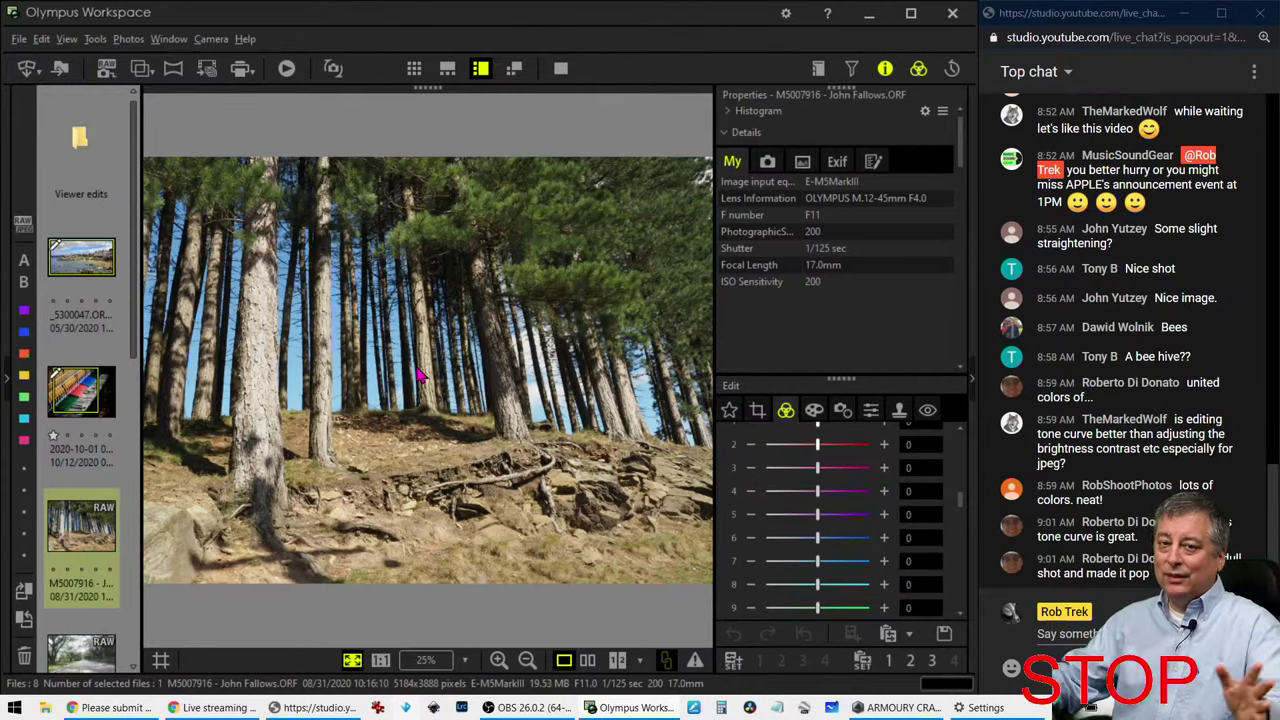
{"action": "left_click", "coordinate": [418, 375]}
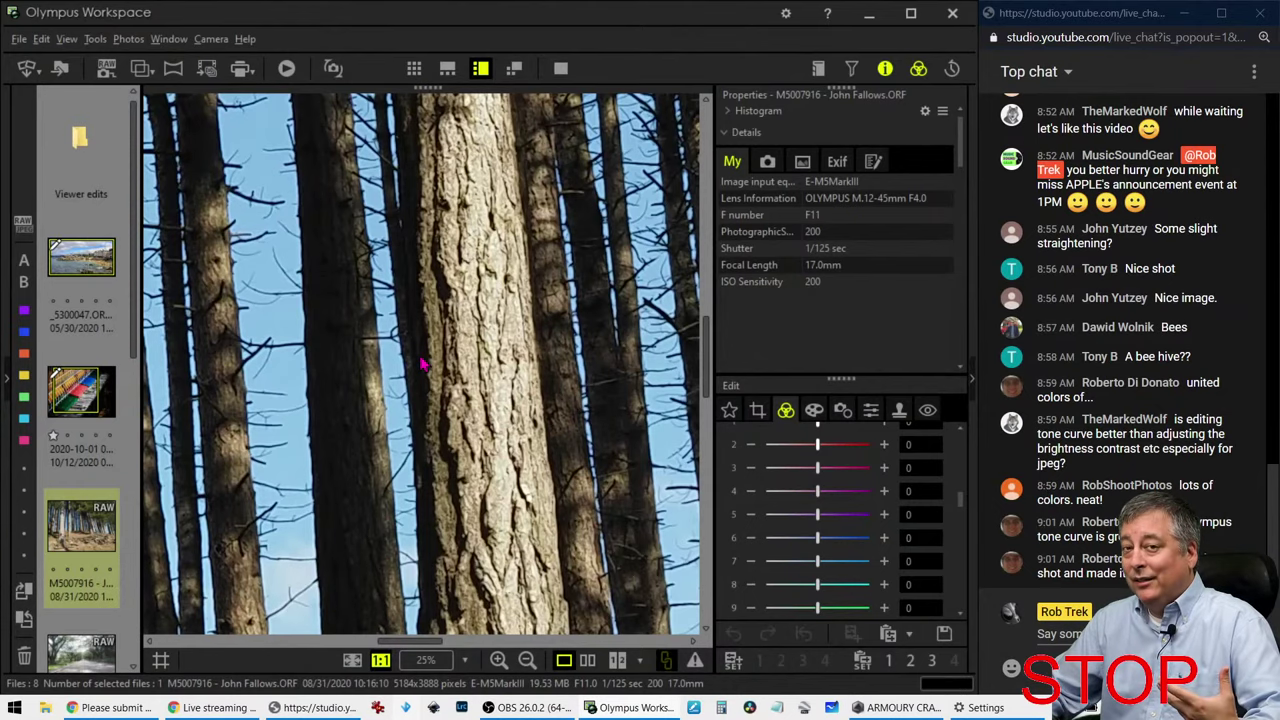
{"action": "left_click", "coordinate": [421, 366]}
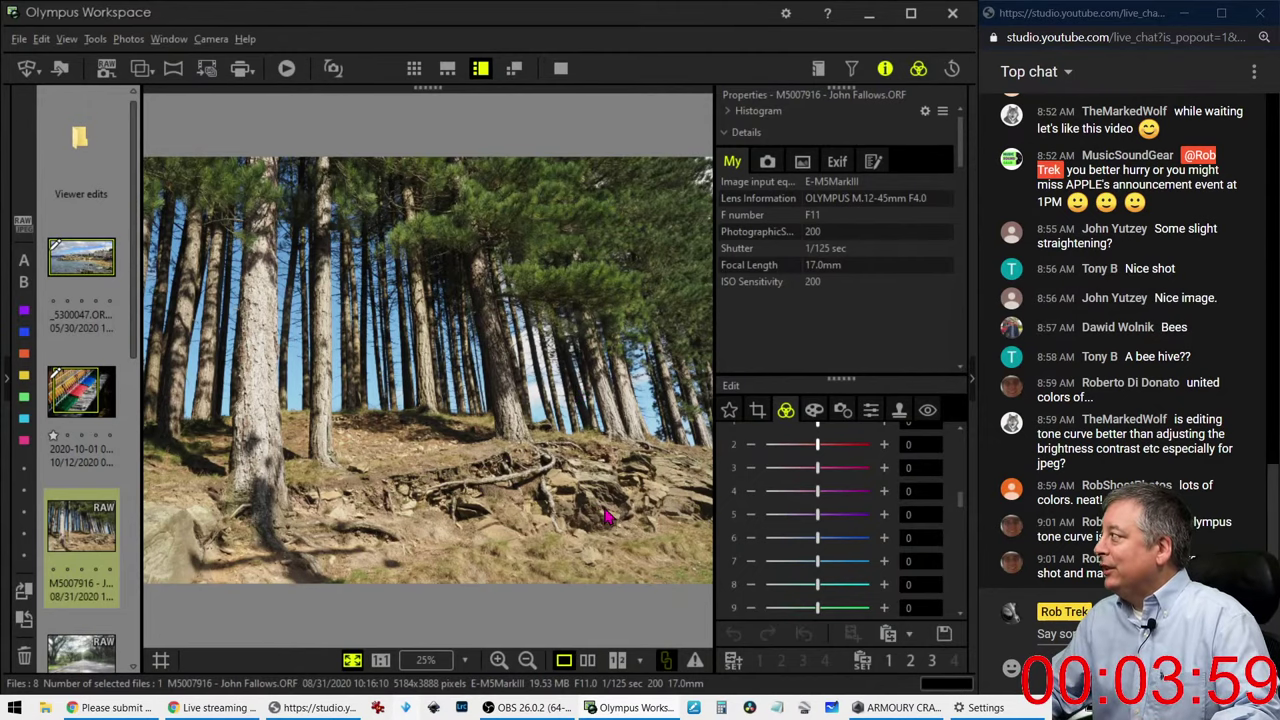
Step: Hide the photo properties and turn on automatic distortion correction for the pine-forest photo
{"action": "left_click", "coordinate": [885, 68]}
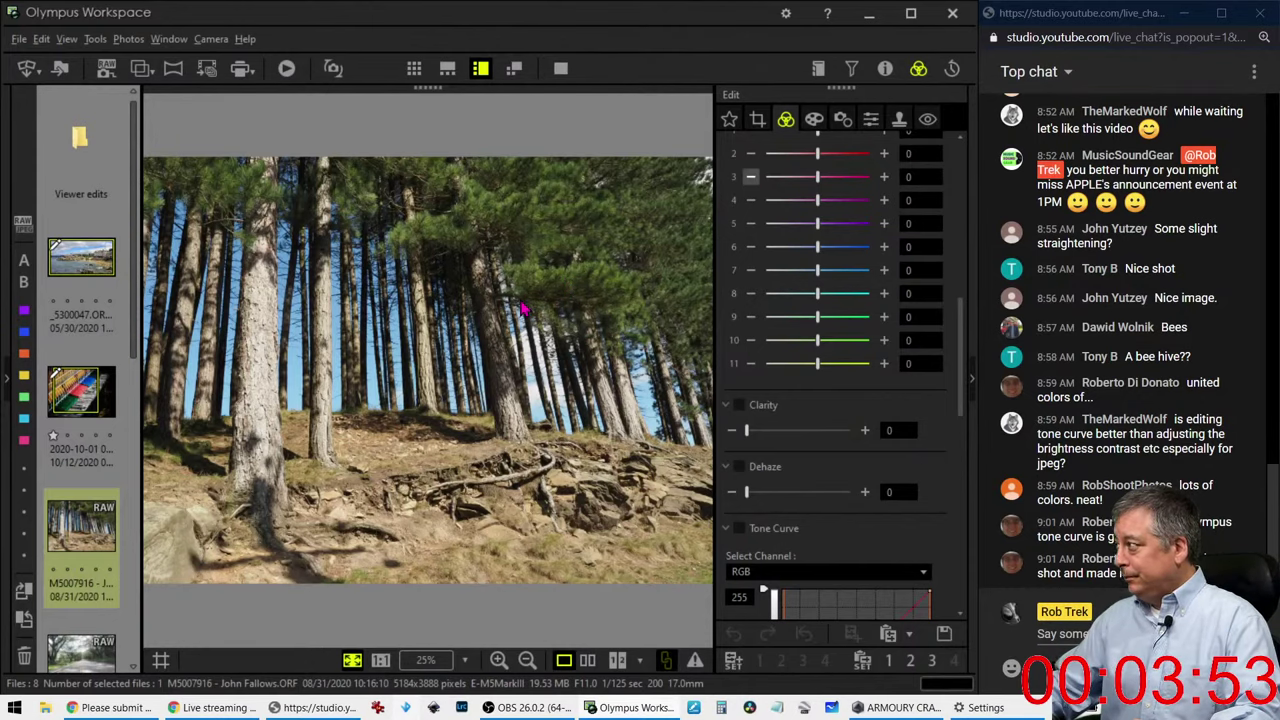
{"action": "scroll", "coordinate": [738, 338], "scroll_direction": "up", "scroll_amount": 5}
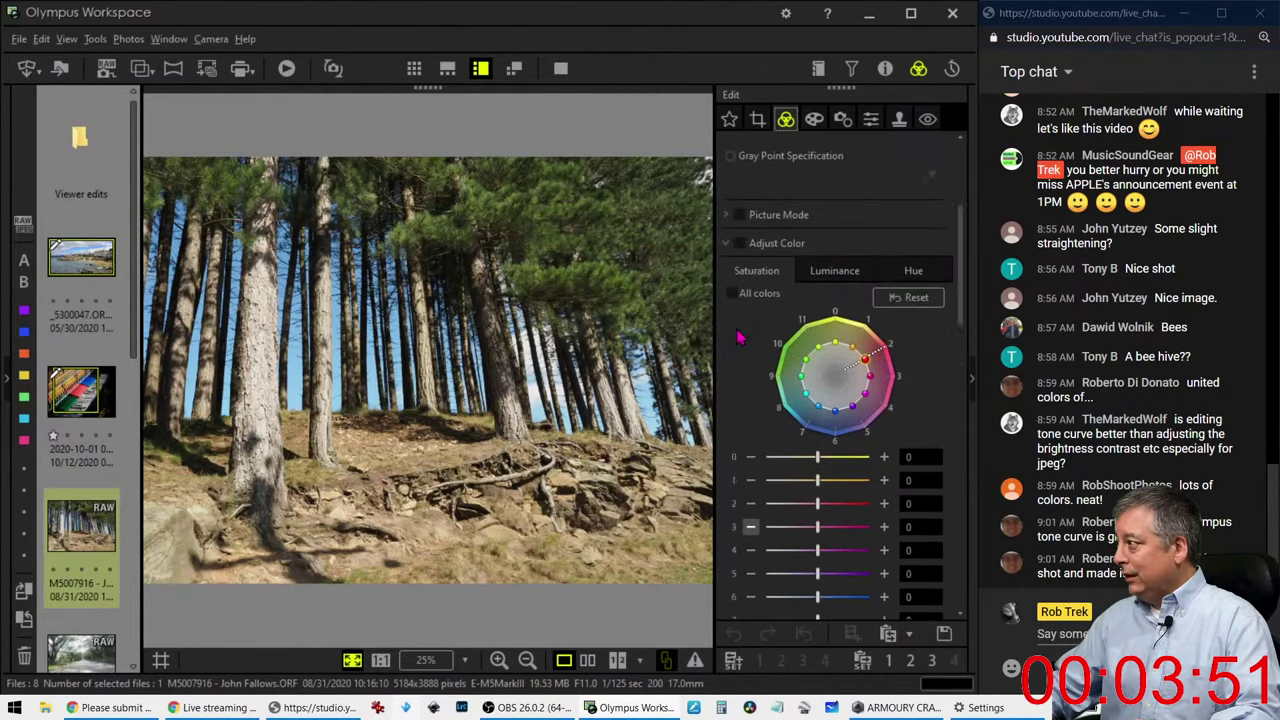
{"action": "scroll", "coordinate": [738, 338], "scroll_direction": "up", "scroll_amount": 4}
{"action": "scroll", "coordinate": [738, 338], "scroll_direction": "up", "scroll_amount": 2}
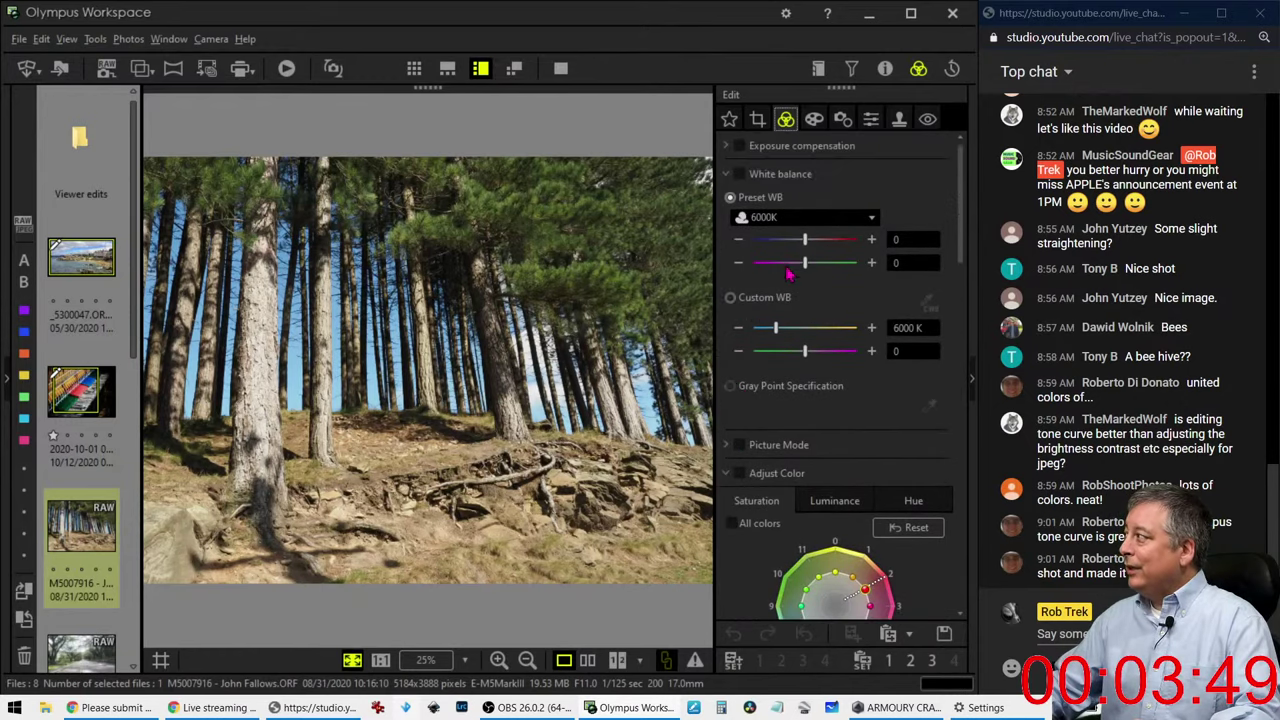
{"action": "left_click", "coordinate": [871, 119]}
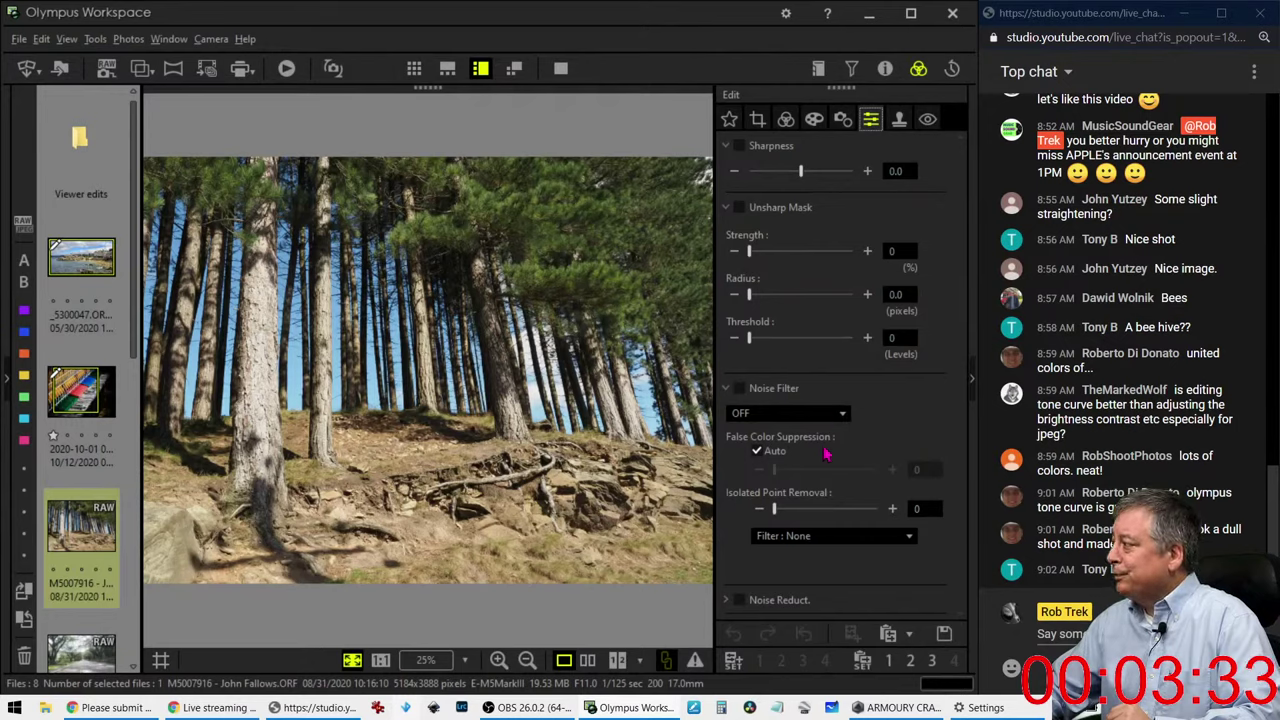
{"action": "left_click", "coordinate": [843, 119]}
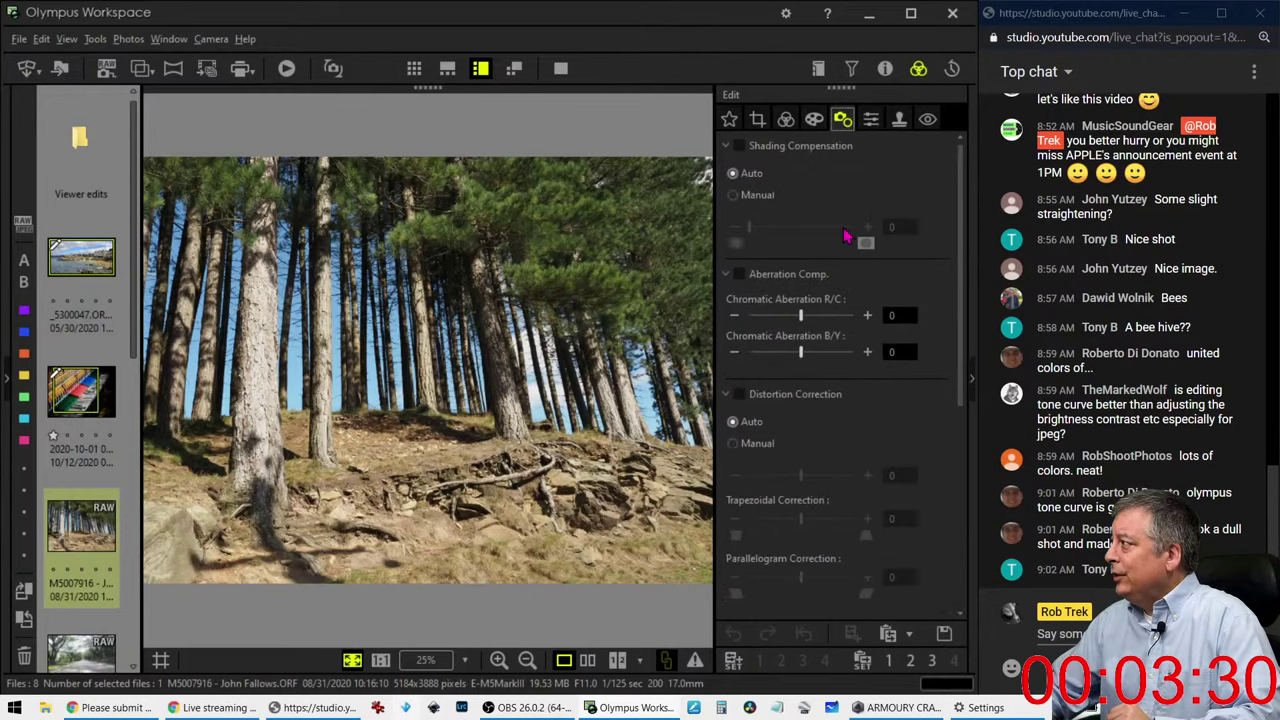
{"action": "left_click", "coordinate": [738, 394]}
Step: Straighten the leaning tree trunks by setting the horizontal keystone compensation to 43
{"action": "scroll", "coordinate": [800, 480], "scroll_direction": "down", "scroll_amount": 3}
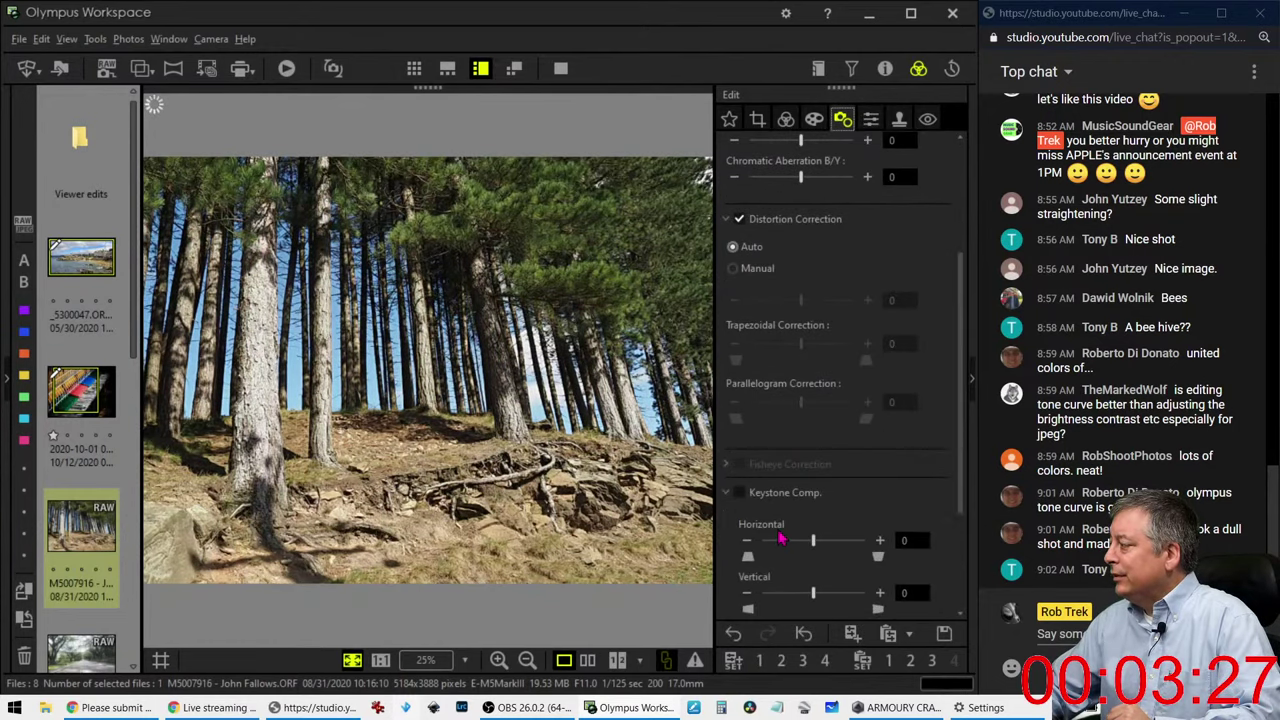
{"action": "scroll", "coordinate": [785, 540], "scroll_direction": "down", "scroll_amount": 2}
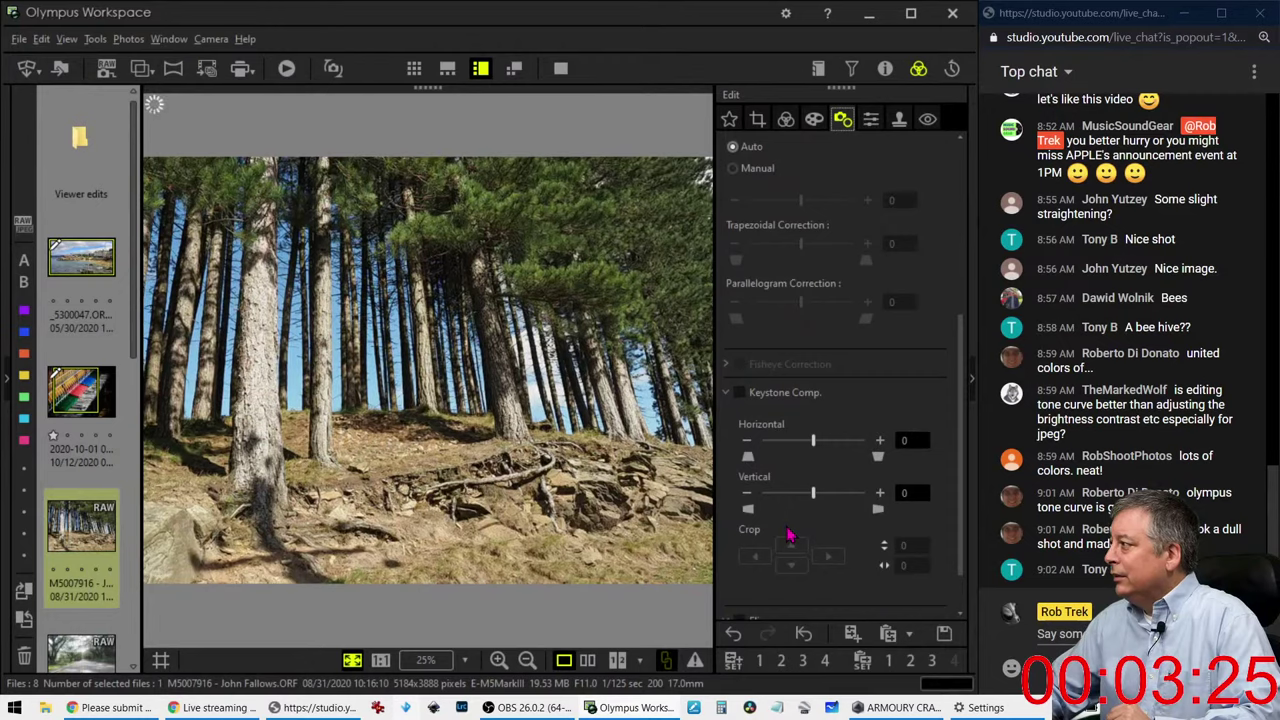
{"action": "left_click", "coordinate": [817, 448]}
{"action": "left_click_drag", "start_coordinate": [816, 447], "coordinate": [835, 452]}
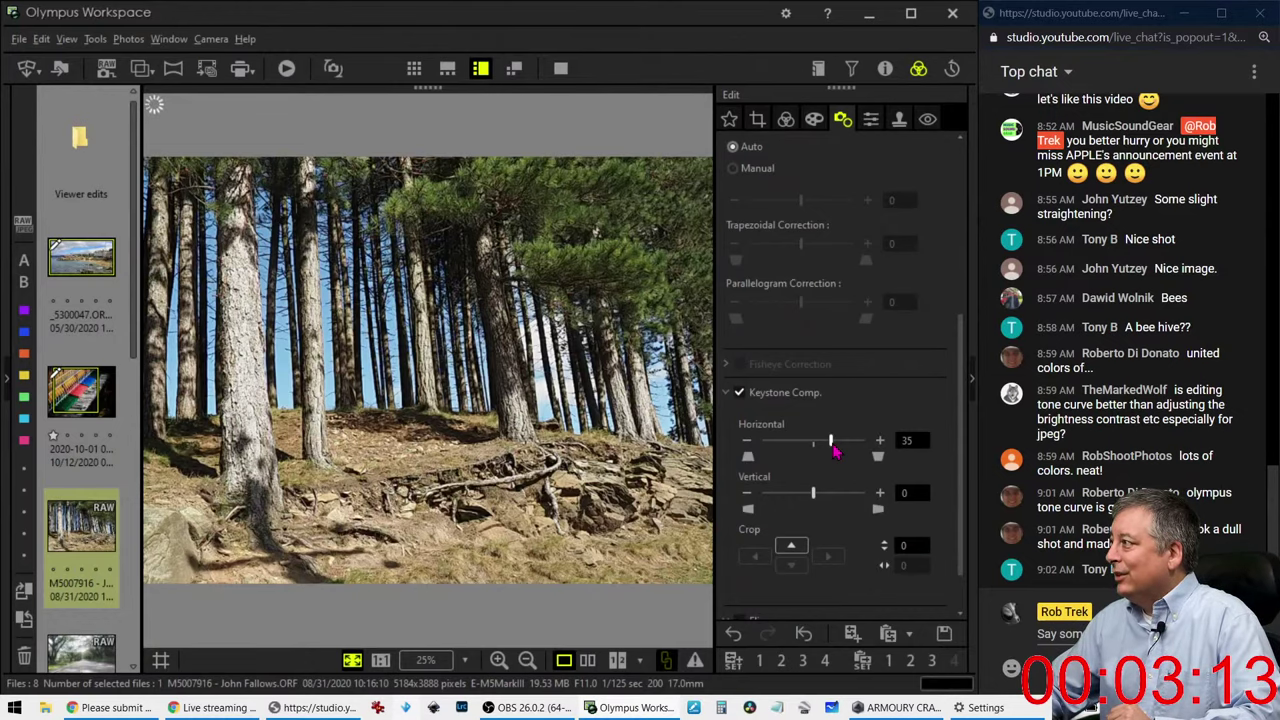
{"action": "left_click_drag", "start_coordinate": [835, 452], "coordinate": [842, 452]}
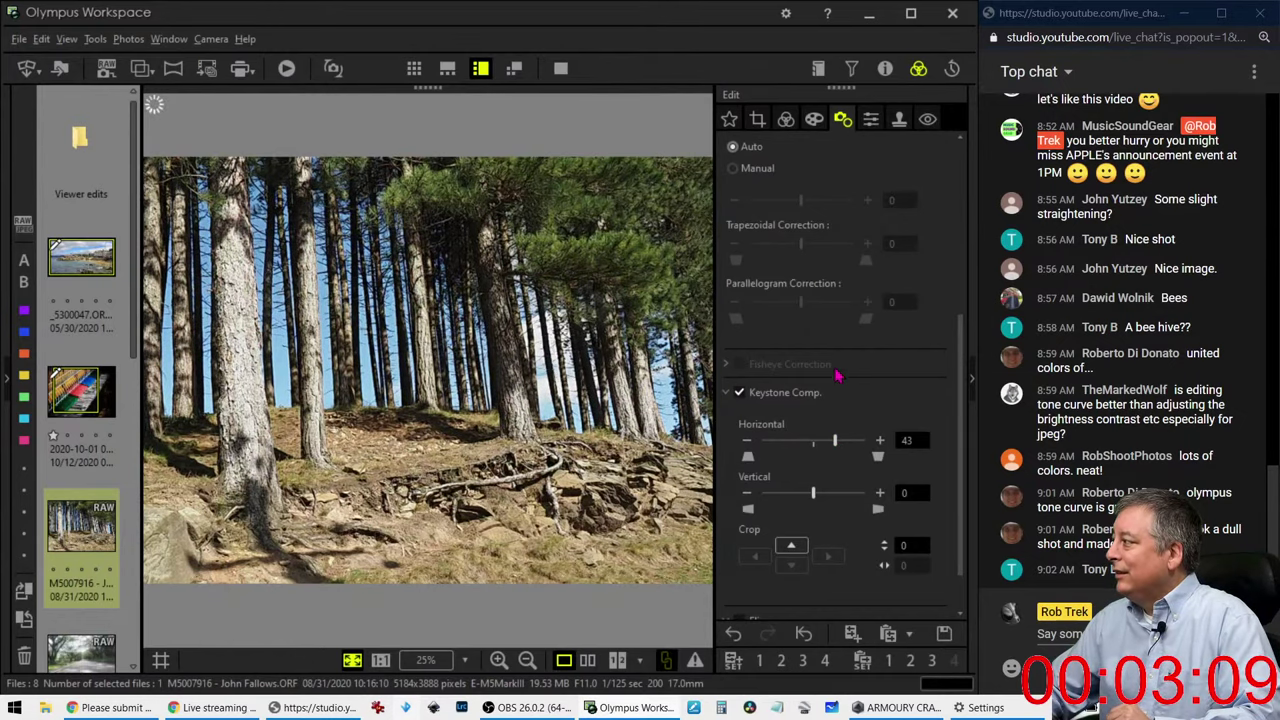
Step: Crop the pine-forest photo to 16:9, place the frame along the photo's lower edge and preview the result
{"action": "left_click", "coordinate": [758, 119]}
{"action": "left_click", "coordinate": [794, 212]}
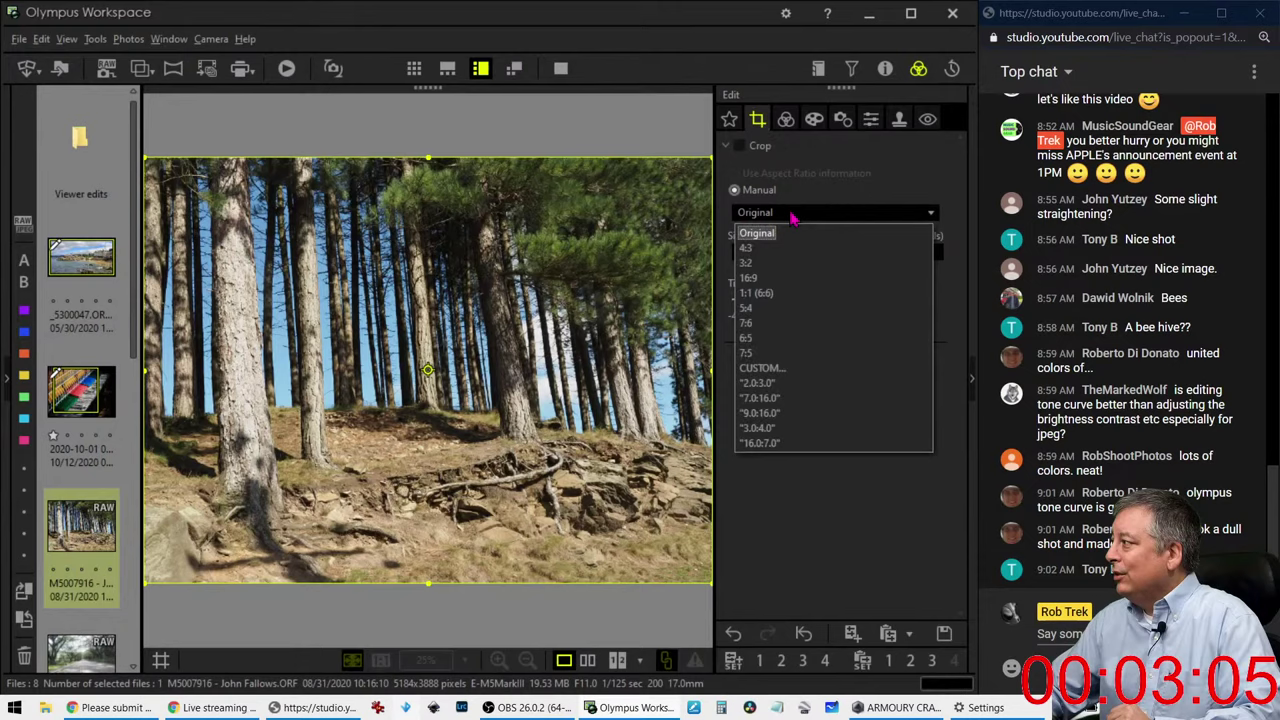
{"action": "left_click", "coordinate": [790, 284]}
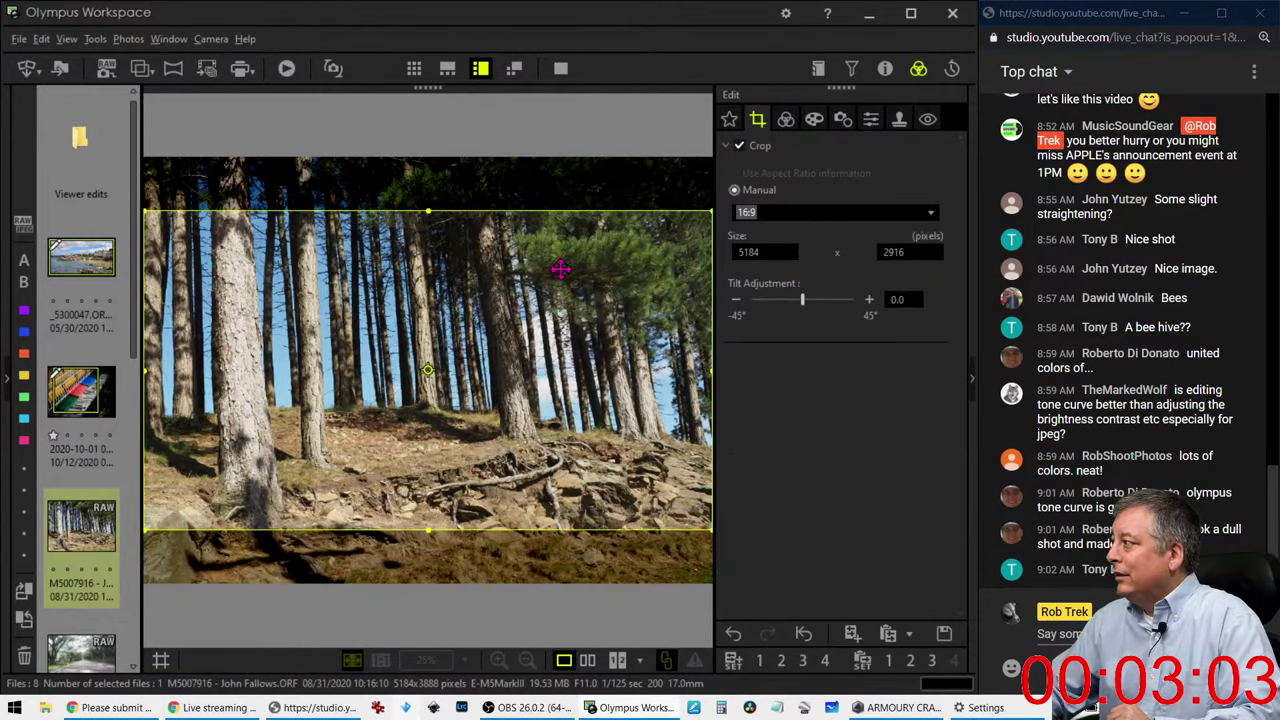
{"action": "left_click_drag", "start_coordinate": [563, 271], "coordinate": [551, 349]}
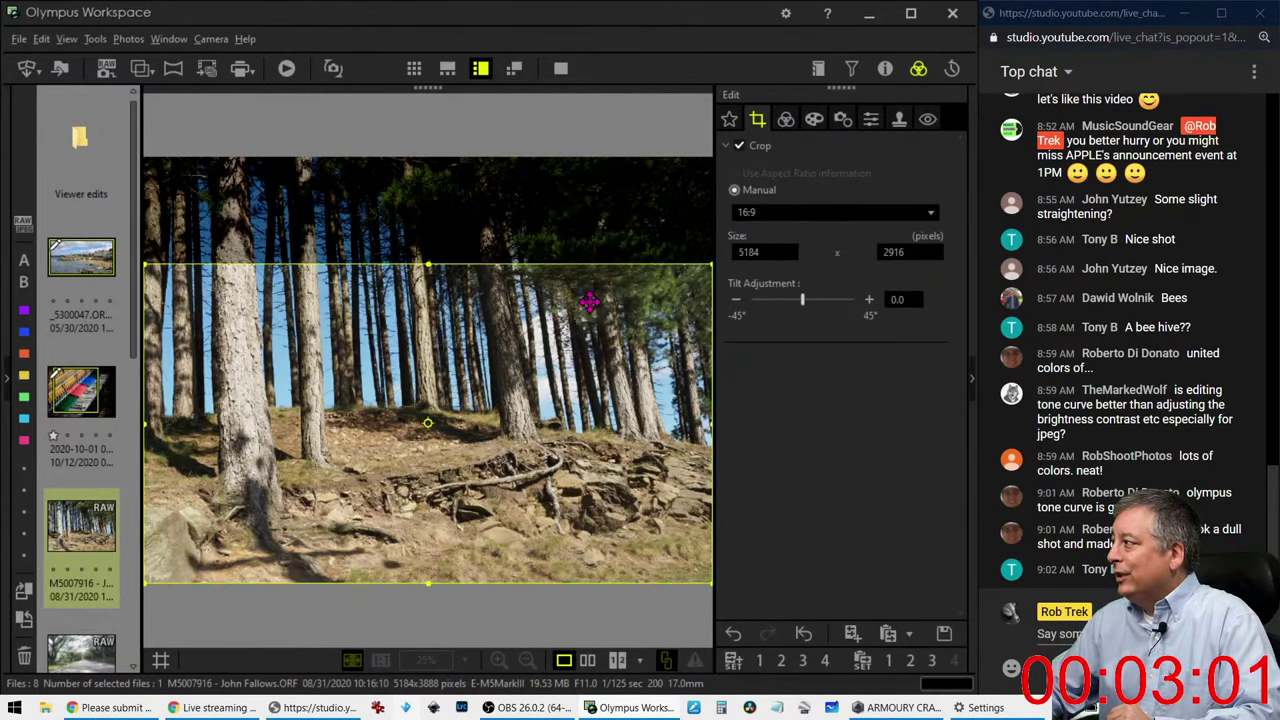
{"action": "left_click", "coordinate": [786, 119]}
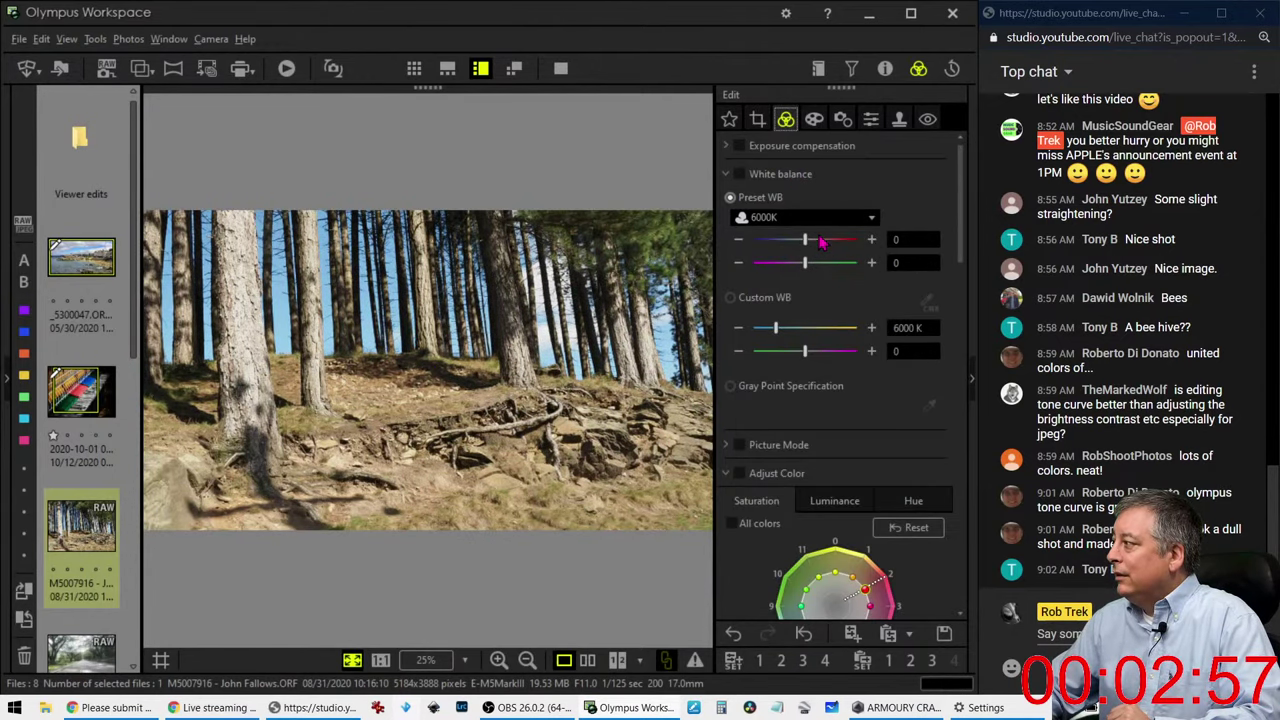
Step: Move the 16:9 crop frame up to the photo's upper edge, leaving out the foreground, and preview it
{"action": "left_click", "coordinate": [757, 119]}
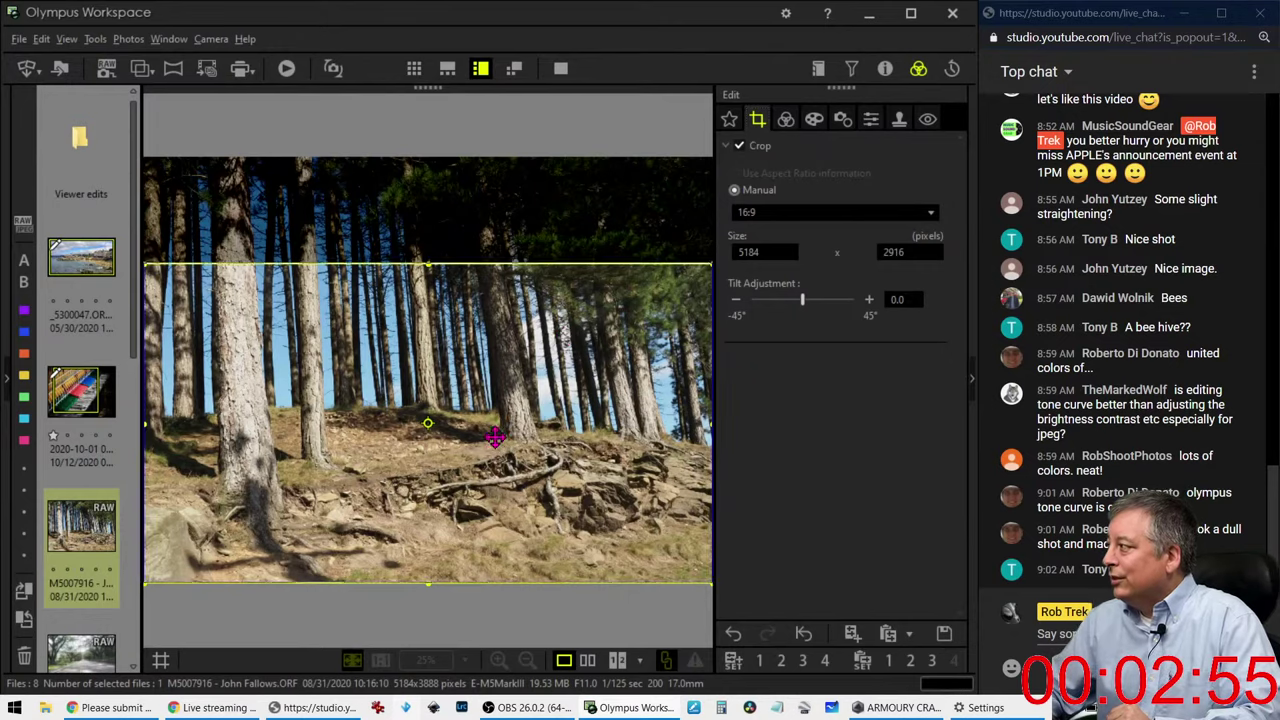
{"action": "left_click_drag", "start_coordinate": [494, 437], "coordinate": [492, 348]}
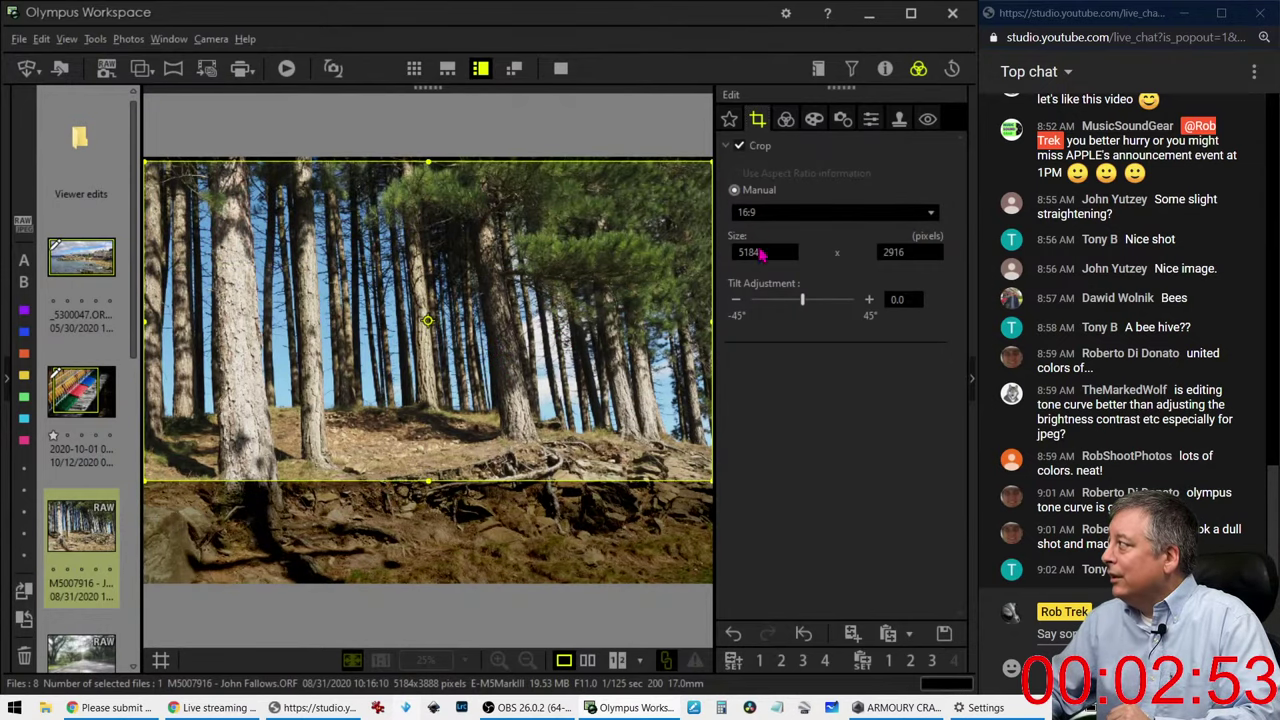
{"action": "left_click", "coordinate": [786, 119]}
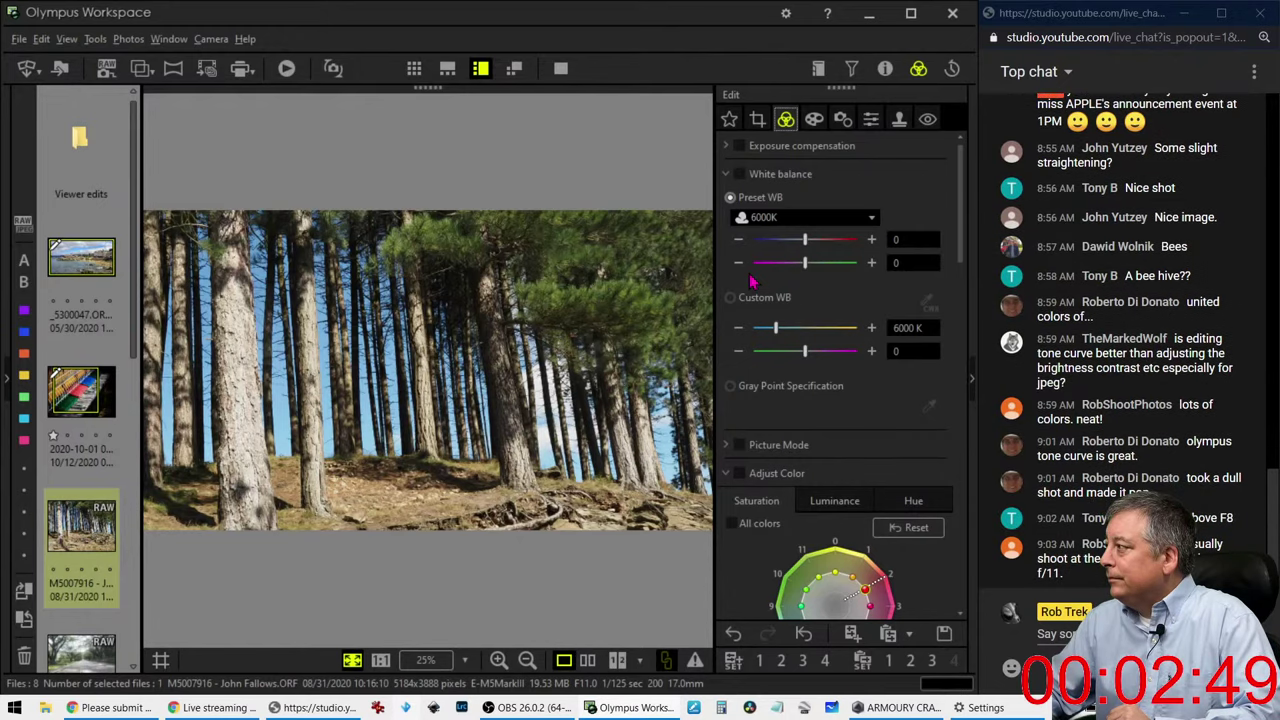
Step: Shrink the 16:9 crop from its lower edge to about 4627 x 2602 pixels and preview it
{"action": "left_click", "coordinate": [757, 119]}
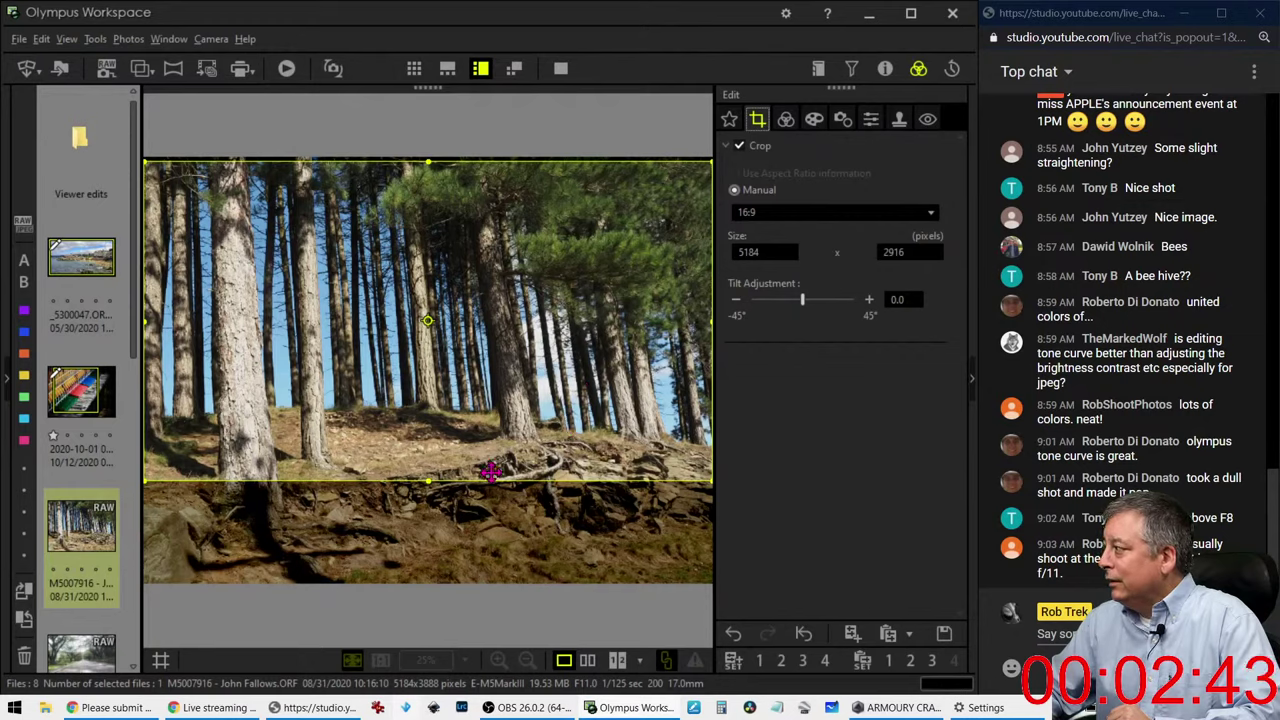
{"action": "left_click_drag", "start_coordinate": [430, 480], "coordinate": [432, 446]}
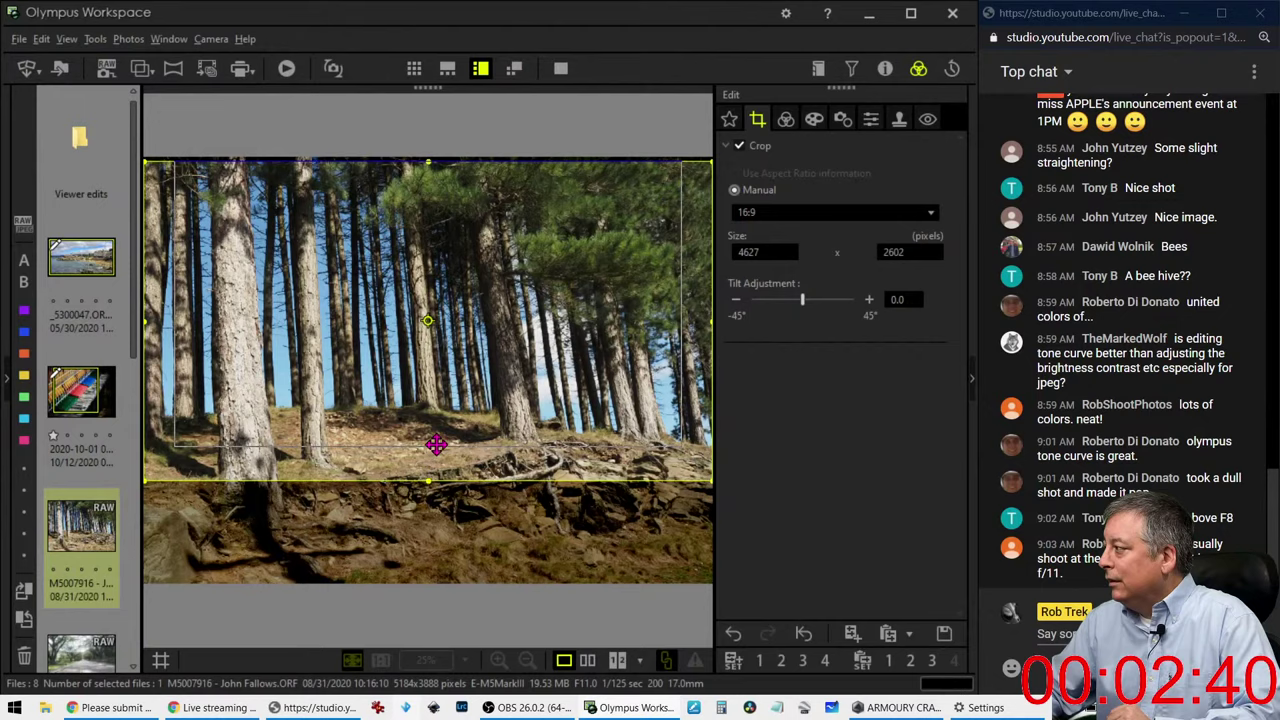
{"action": "left_click", "coordinate": [786, 119]}
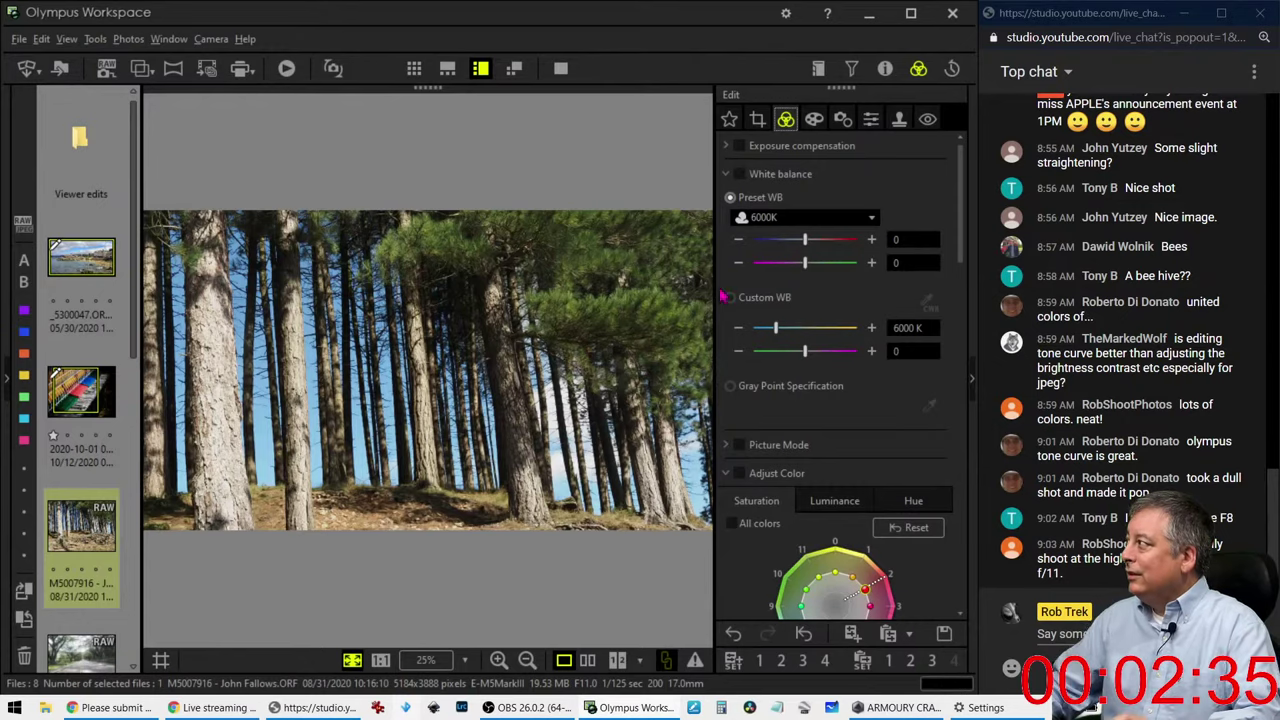
Step: Try the crop frame lower down, return it to the upper edge and reduce it to about 4536 x 2552 pixels
{"action": "left_click", "coordinate": [757, 121]}
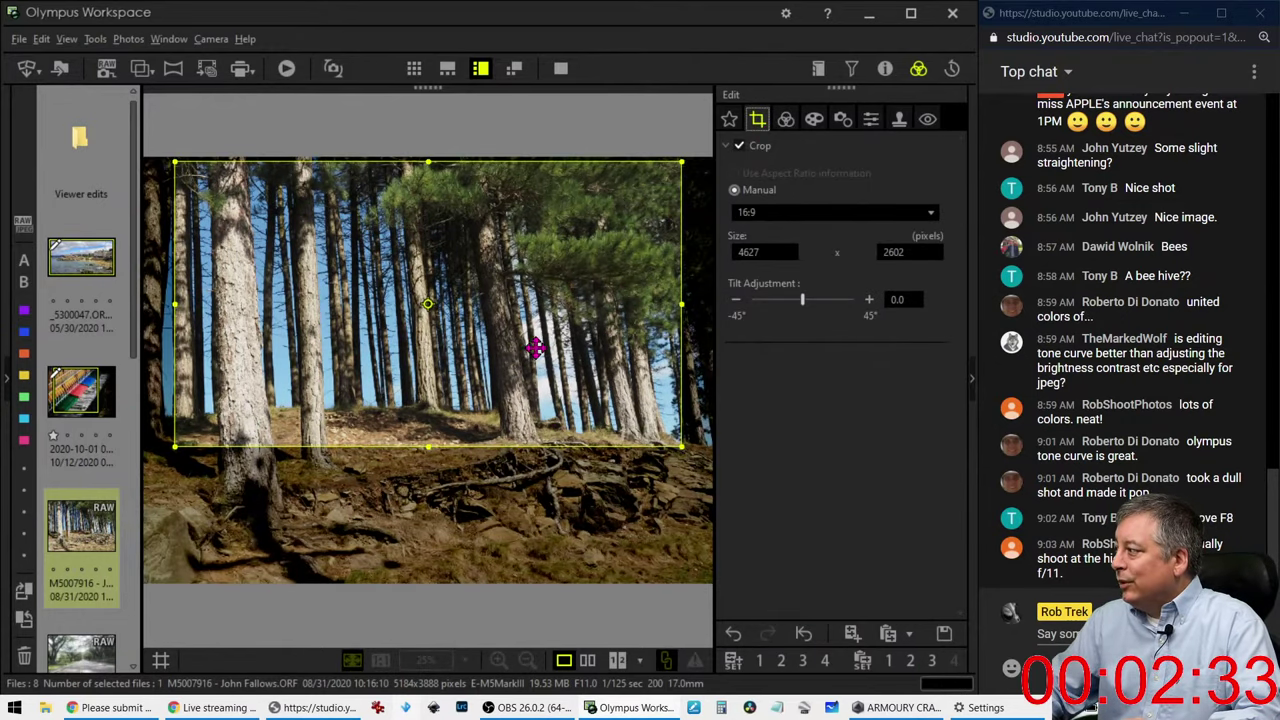
{"action": "left_click_drag", "start_coordinate": [534, 346], "coordinate": [510, 460]}
{"action": "left_click_drag", "start_coordinate": [562, 527], "coordinate": [560, 343]}
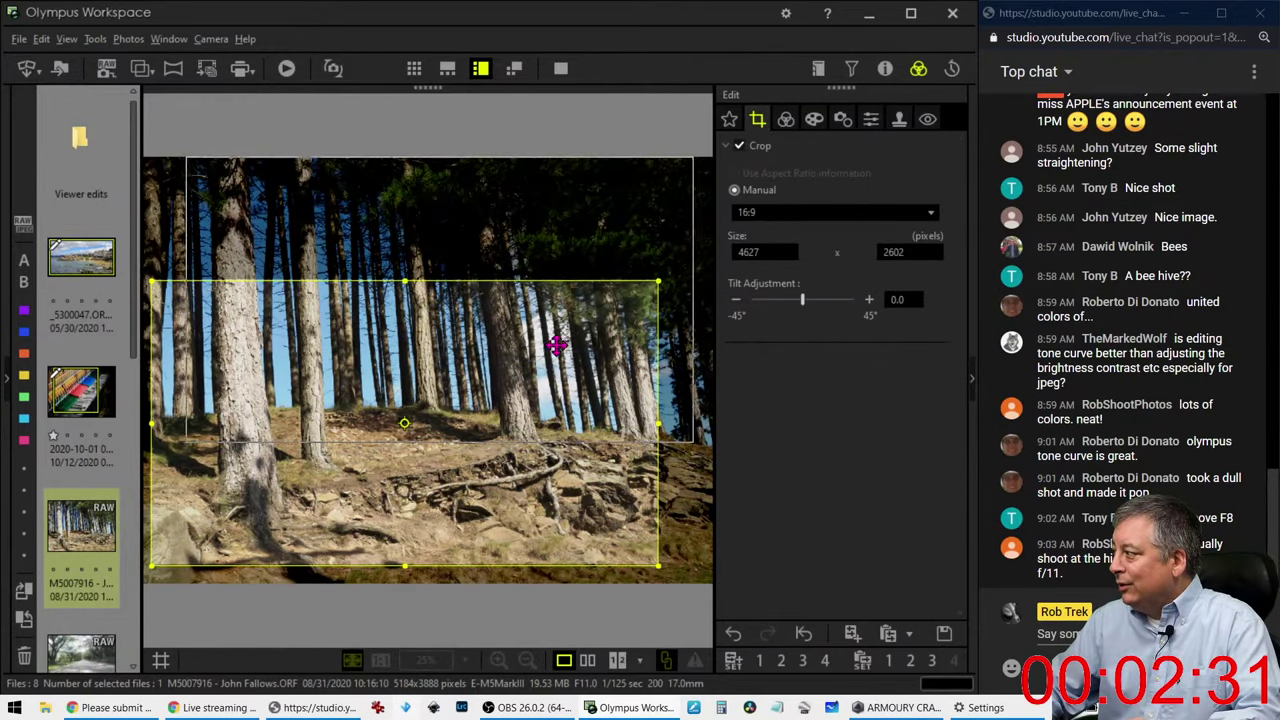
{"action": "left_click_drag", "start_coordinate": [448, 435], "coordinate": [442, 401]}
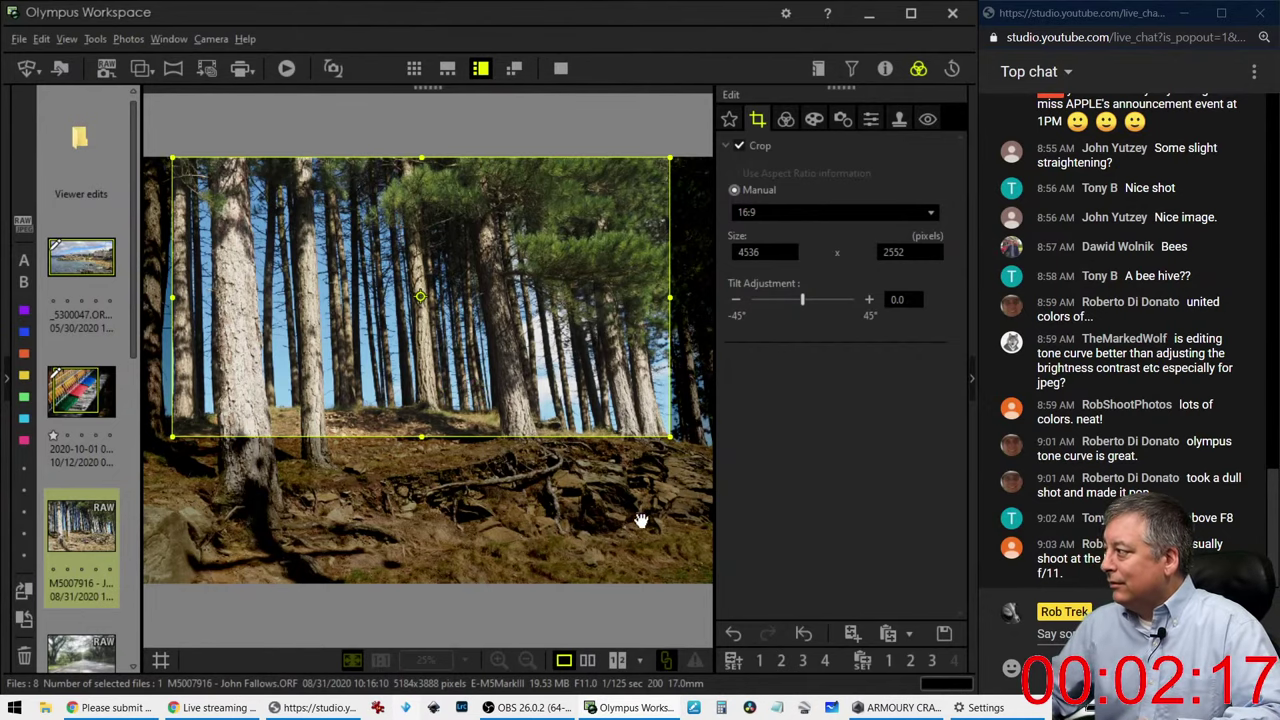
Step: Warm the pine-forest photo by setting the white balance preset to 7500K
{"action": "left_click", "coordinate": [787, 121]}
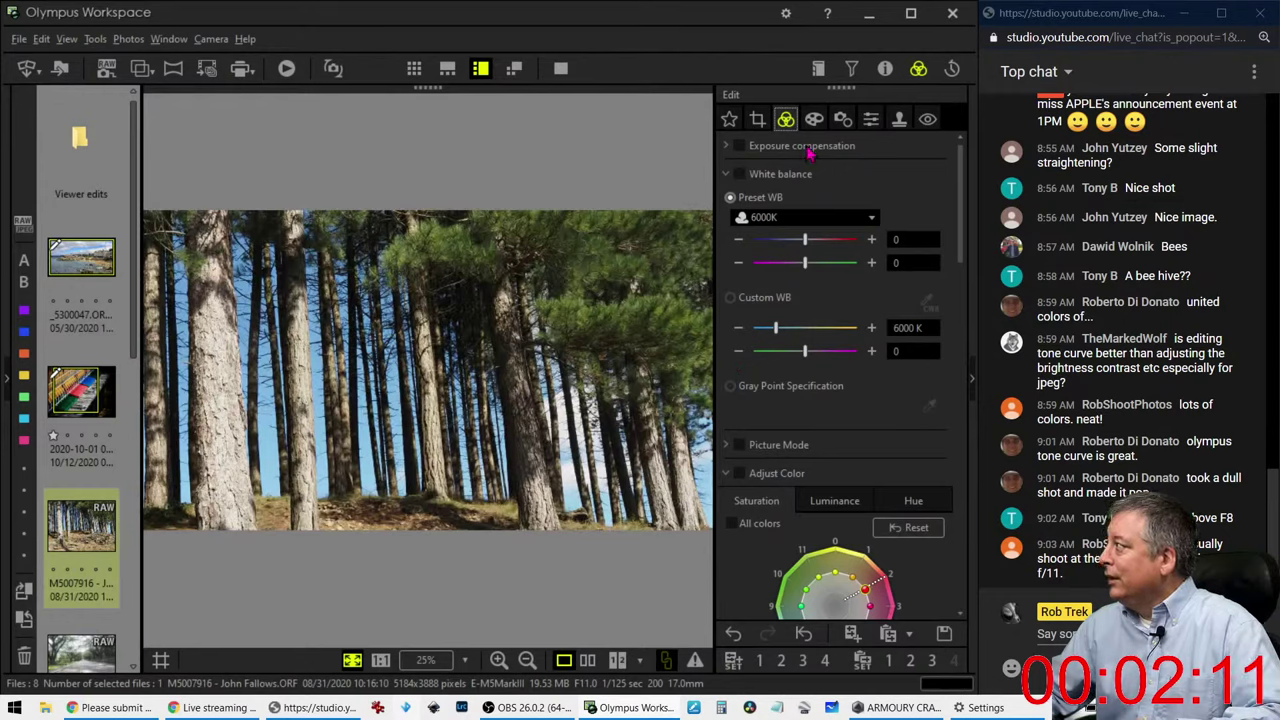
{"action": "left_click", "coordinate": [813, 226]}
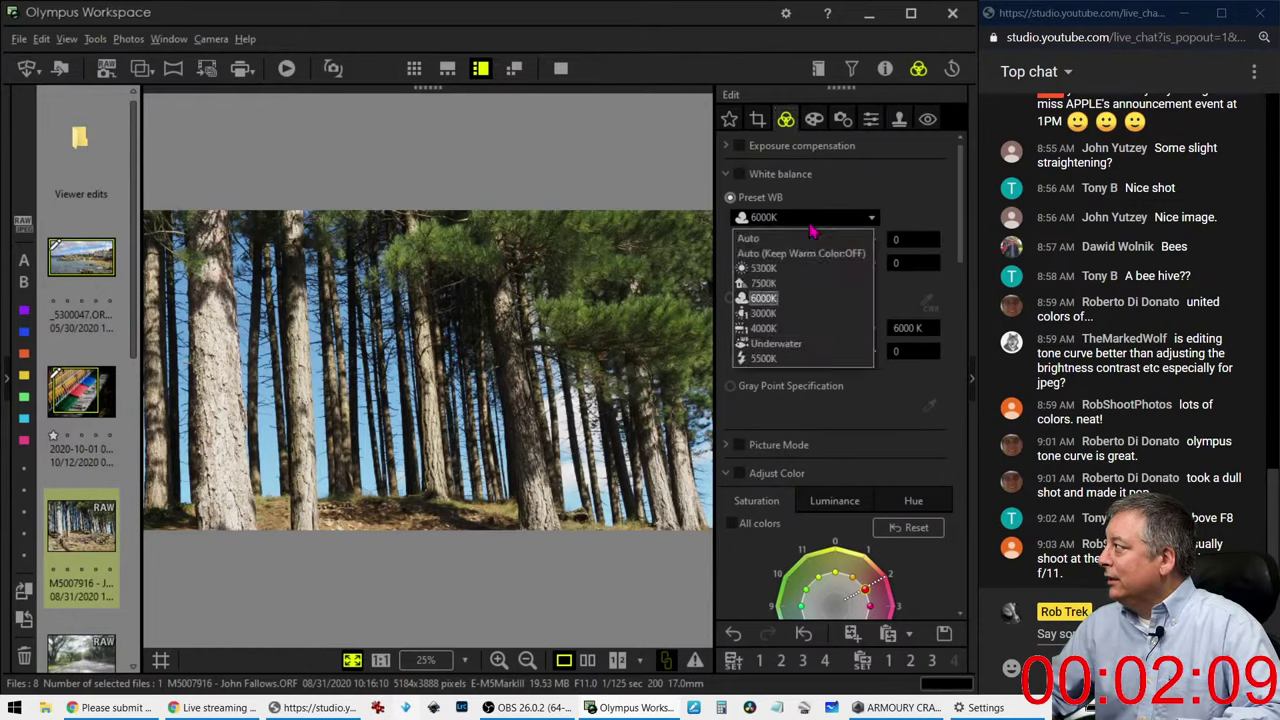
{"action": "left_click", "coordinate": [787, 285]}
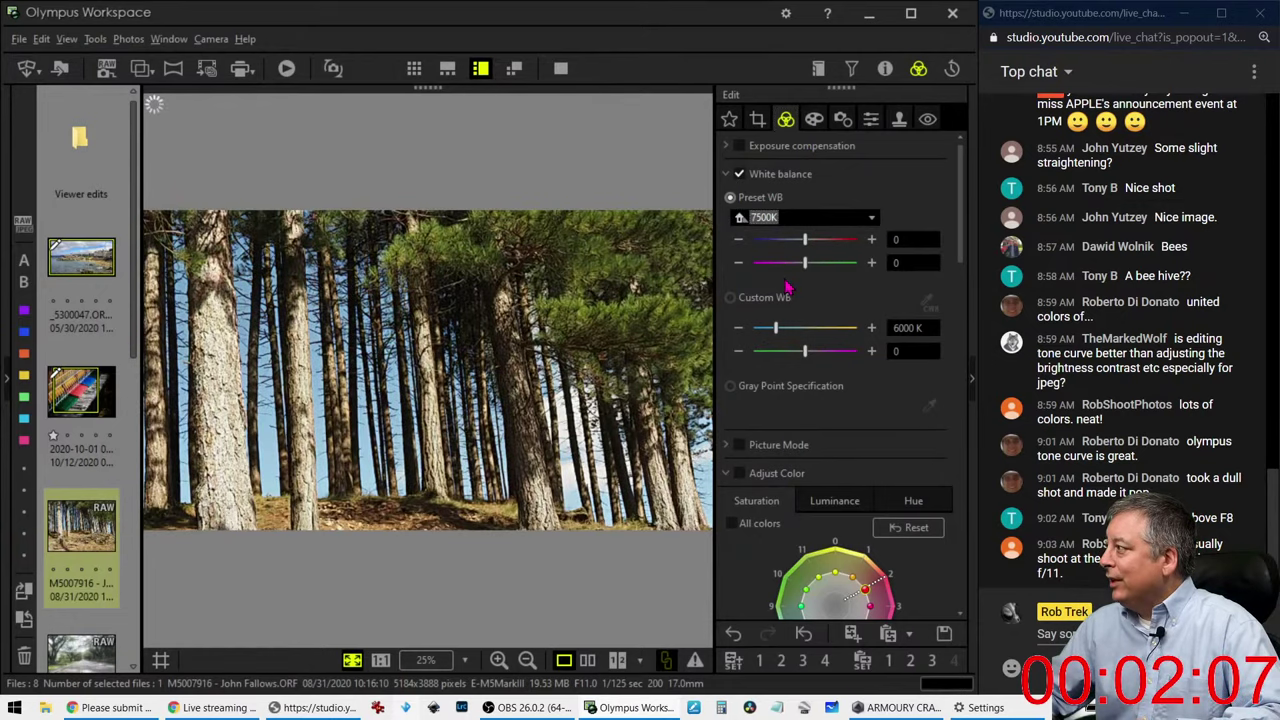
Step: Fine-tune the 16:9 crop slightly at its lower-left corner and view the cropped photo
{"action": "left_click", "coordinate": [758, 120]}
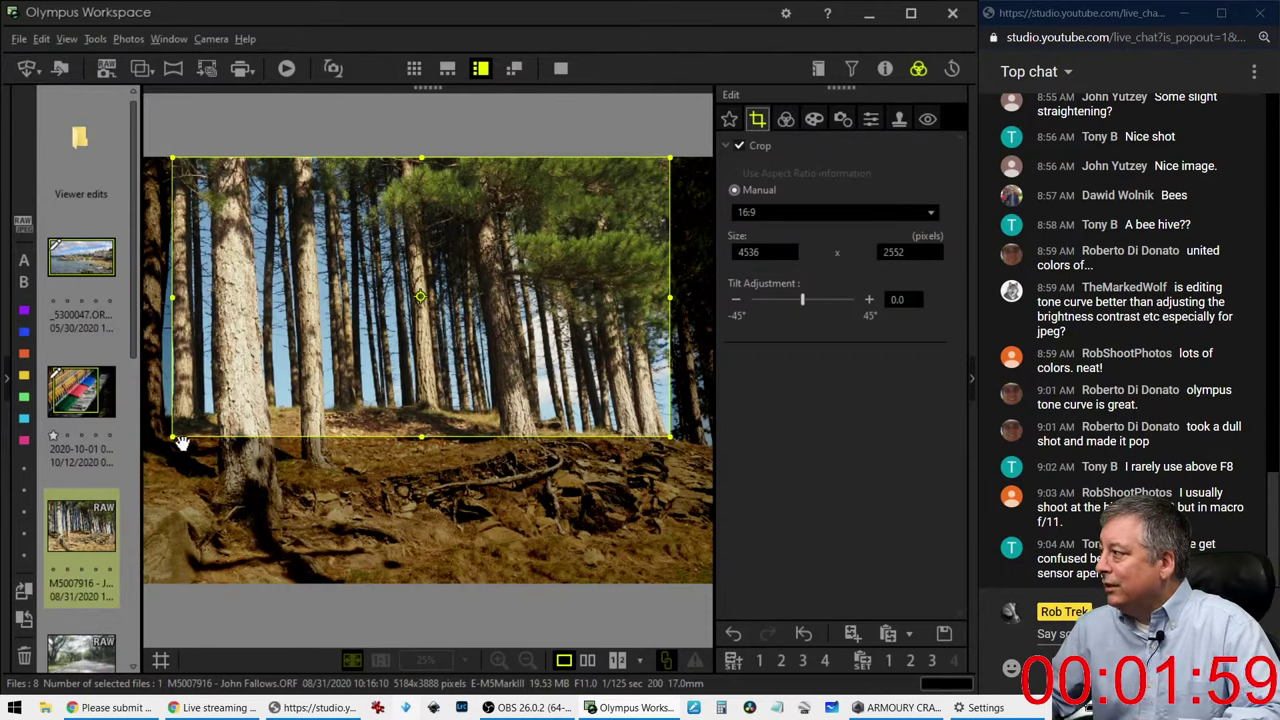
{"action": "left_click_drag", "start_coordinate": [172, 437], "coordinate": [171, 437]}
{"action": "left_click", "coordinate": [788, 122]}
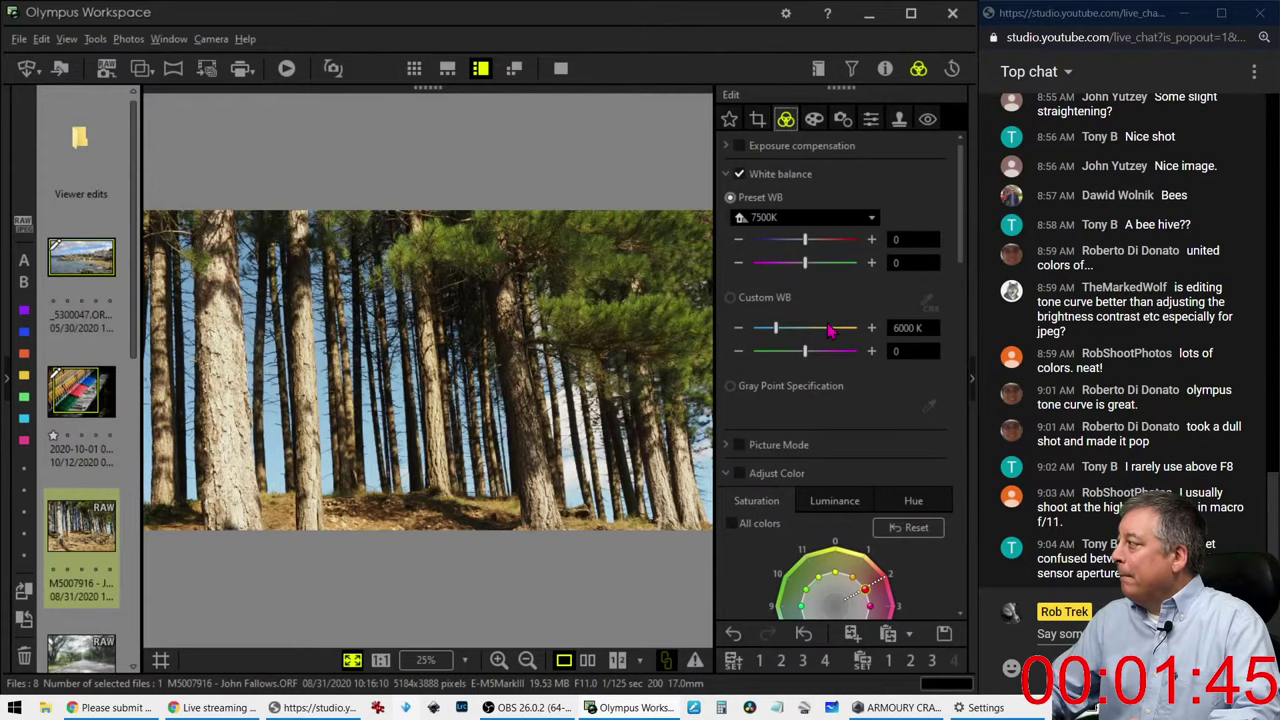
Step: Collapse the Adjust Color settings and darken the photo with an exposure compensation of -0.8 EV
{"action": "scroll", "coordinate": [829, 331], "scroll_direction": "down", "scroll_amount": 5}
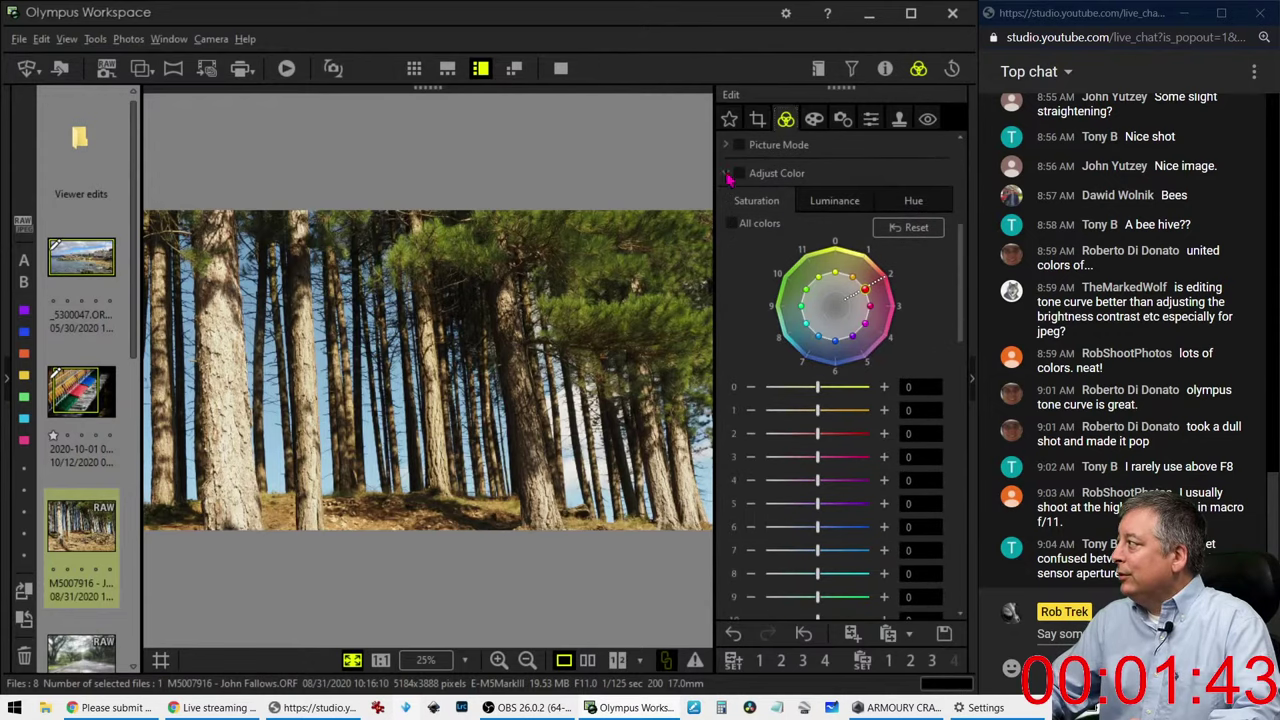
{"action": "left_click", "coordinate": [727, 174]}
{"action": "scroll", "coordinate": [733, 347], "scroll_direction": "down", "scroll_amount": 4}
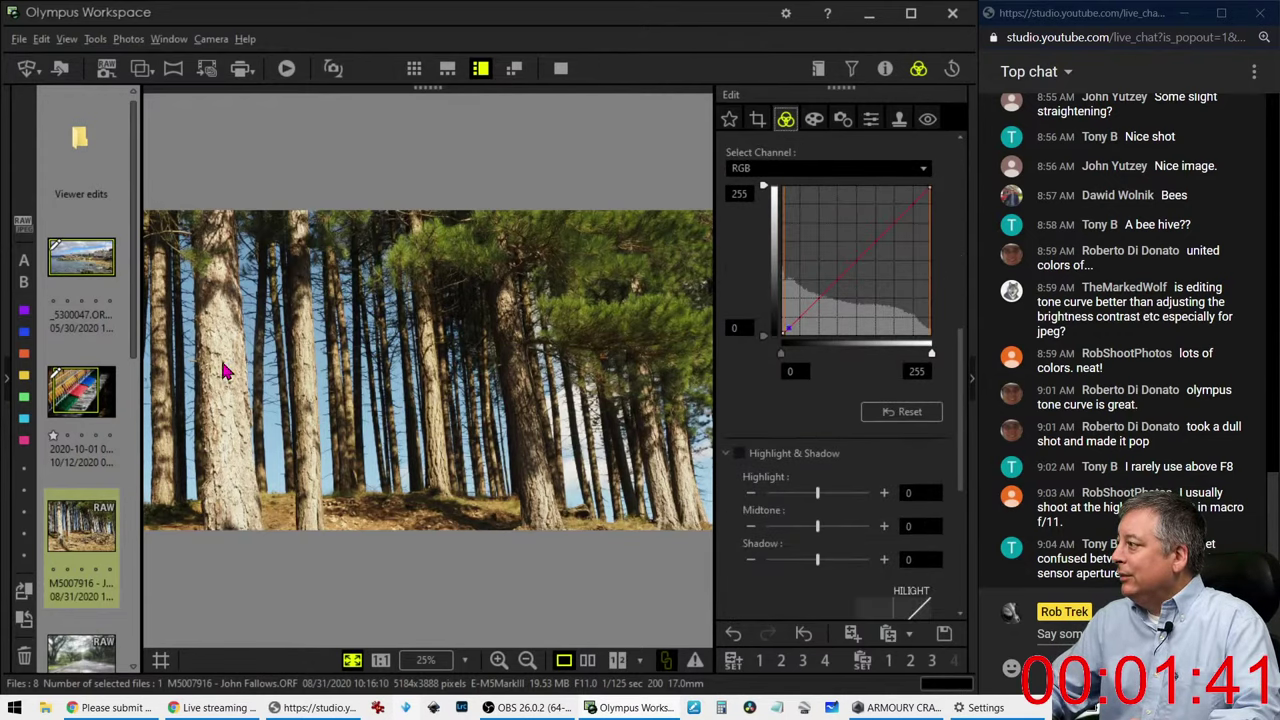
{"action": "scroll", "coordinate": [758, 305], "scroll_direction": "up", "scroll_amount": 7}
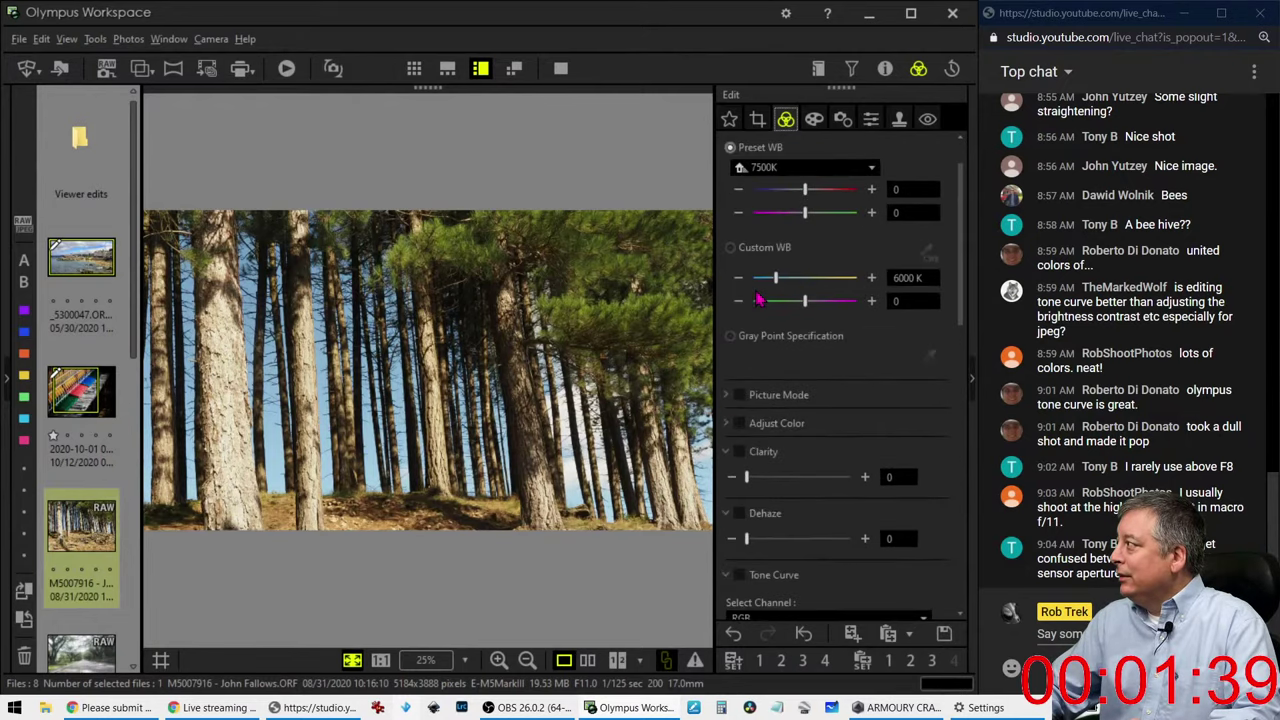
{"action": "scroll", "coordinate": [758, 300], "scroll_direction": "up", "scroll_amount": 1}
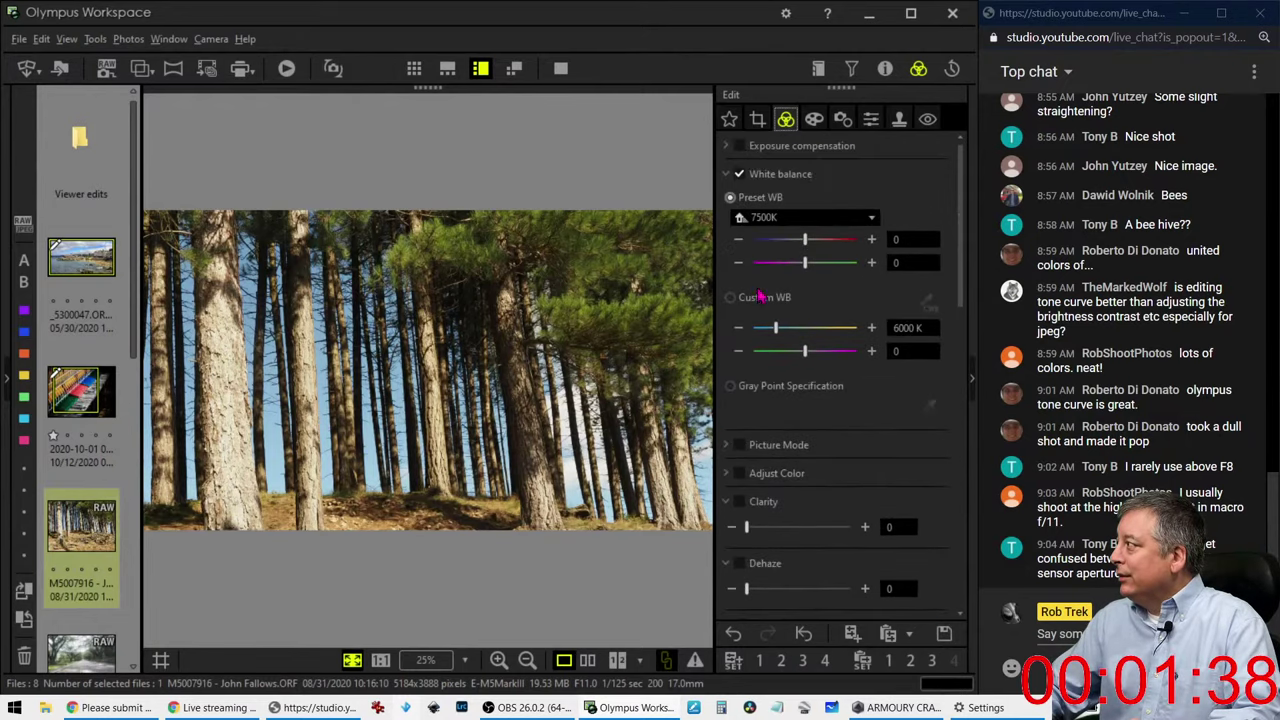
{"action": "left_click", "coordinate": [731, 148]}
{"action": "left_click_drag", "start_coordinate": [799, 178], "coordinate": [781, 181]}
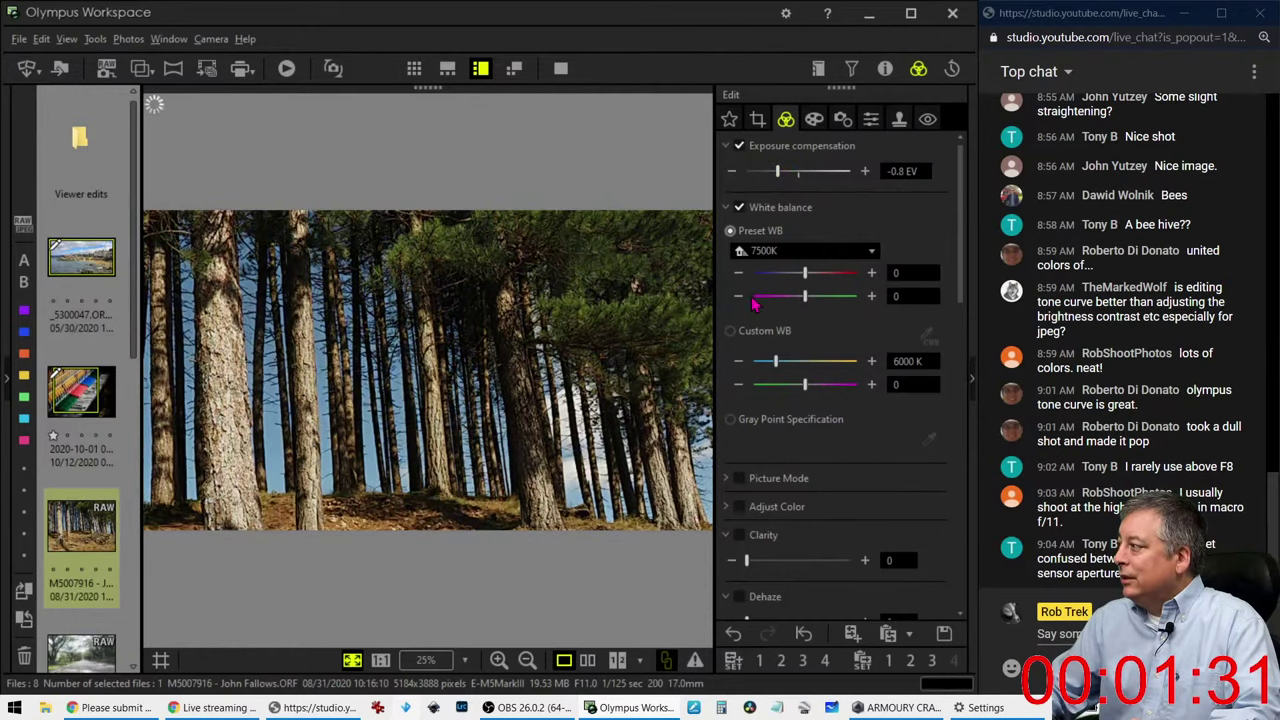
Step: Set the pine-forest photo's gradation to AUTO
{"action": "scroll", "coordinate": [812, 487], "scroll_direction": "down", "scroll_amount": 3}
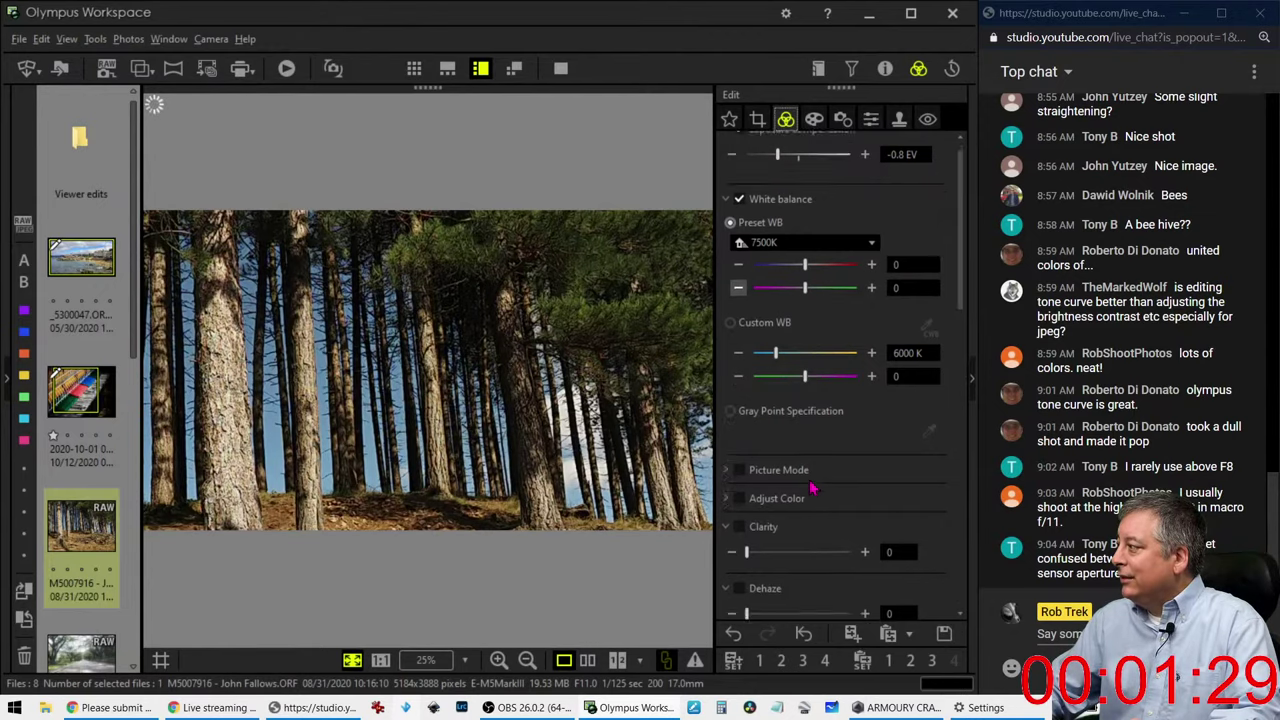
{"action": "scroll", "coordinate": [812, 487], "scroll_direction": "down", "scroll_amount": 3}
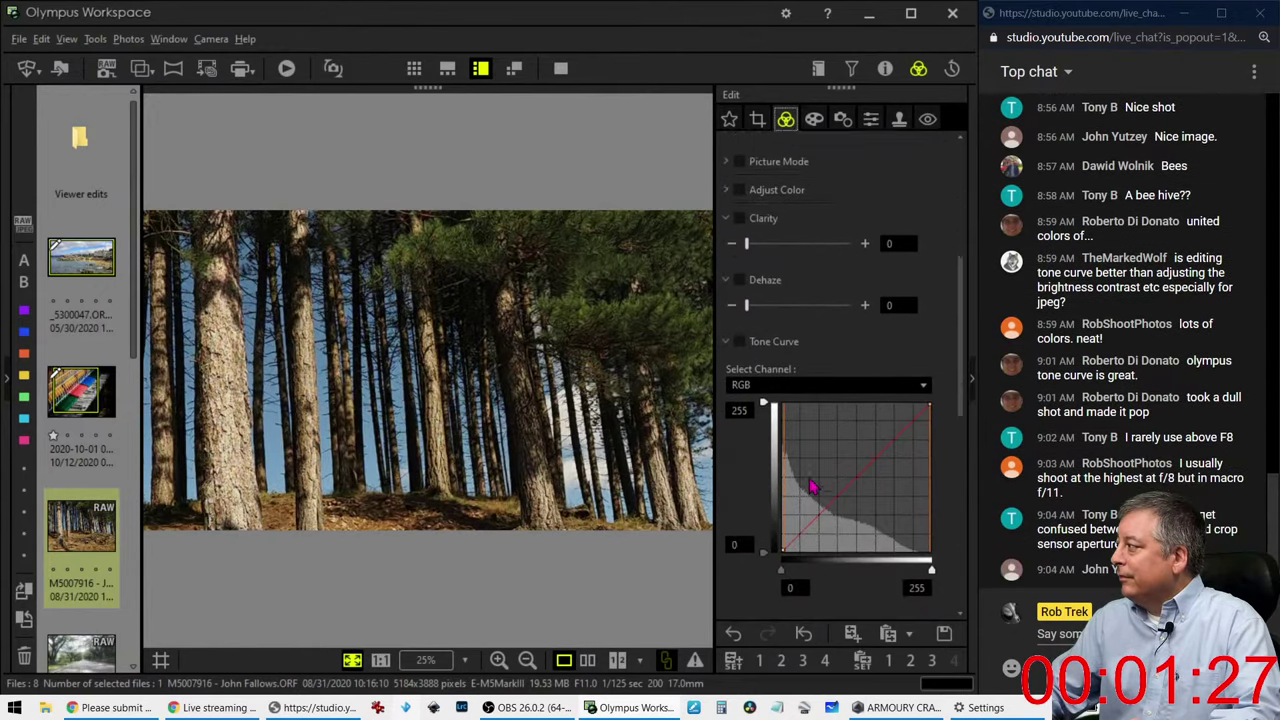
{"action": "scroll", "coordinate": [812, 487], "scroll_direction": "down", "scroll_amount": 1}
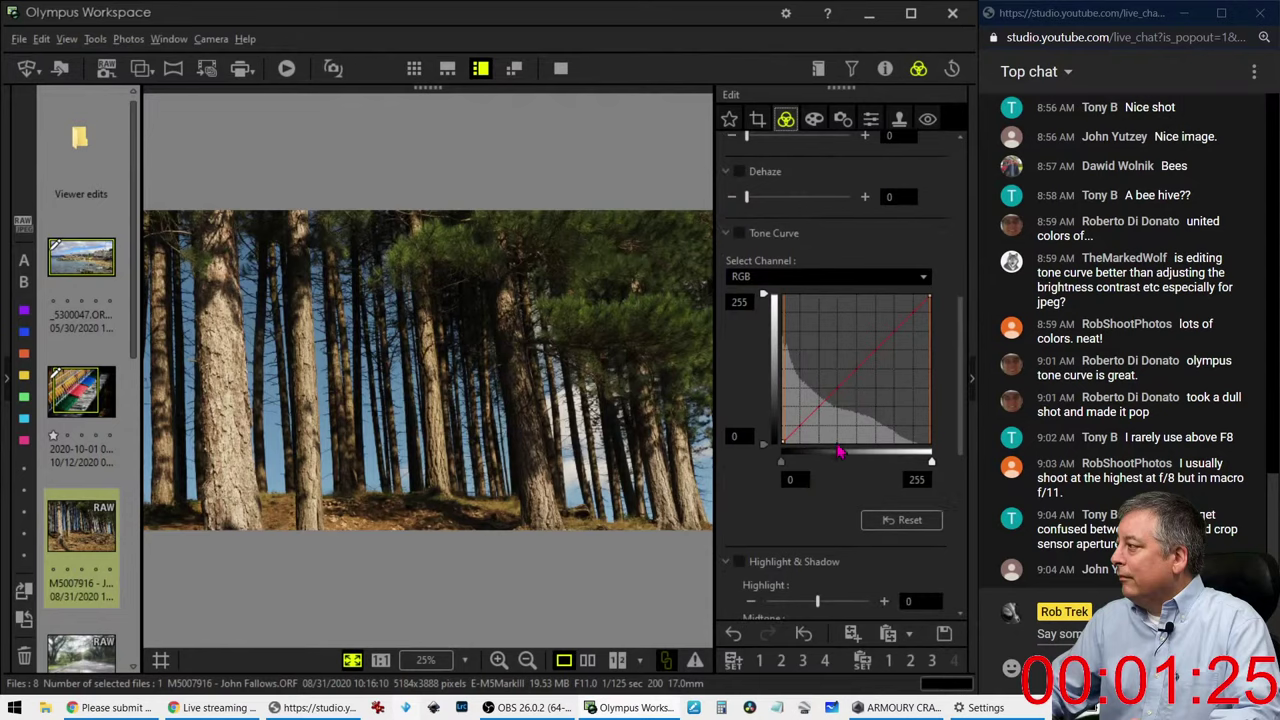
{"action": "scroll", "coordinate": [780, 562], "scroll_direction": "down", "scroll_amount": 6}
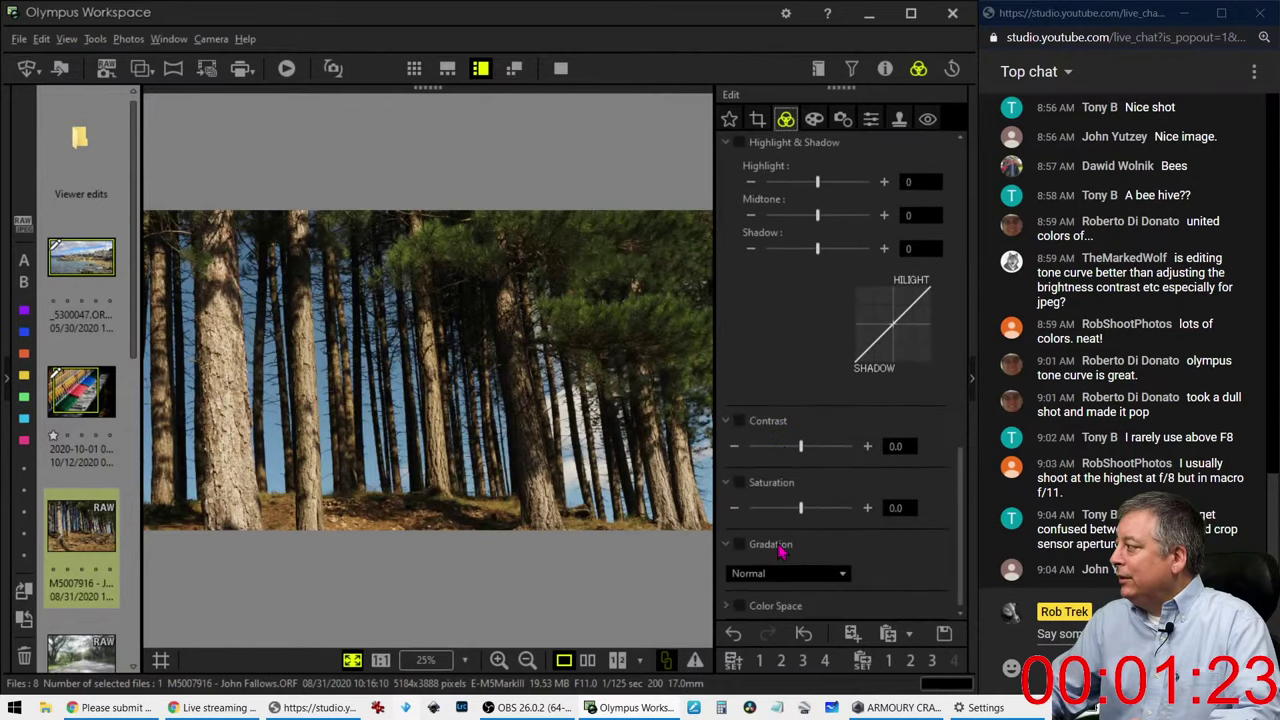
{"action": "left_click", "coordinate": [786, 576]}
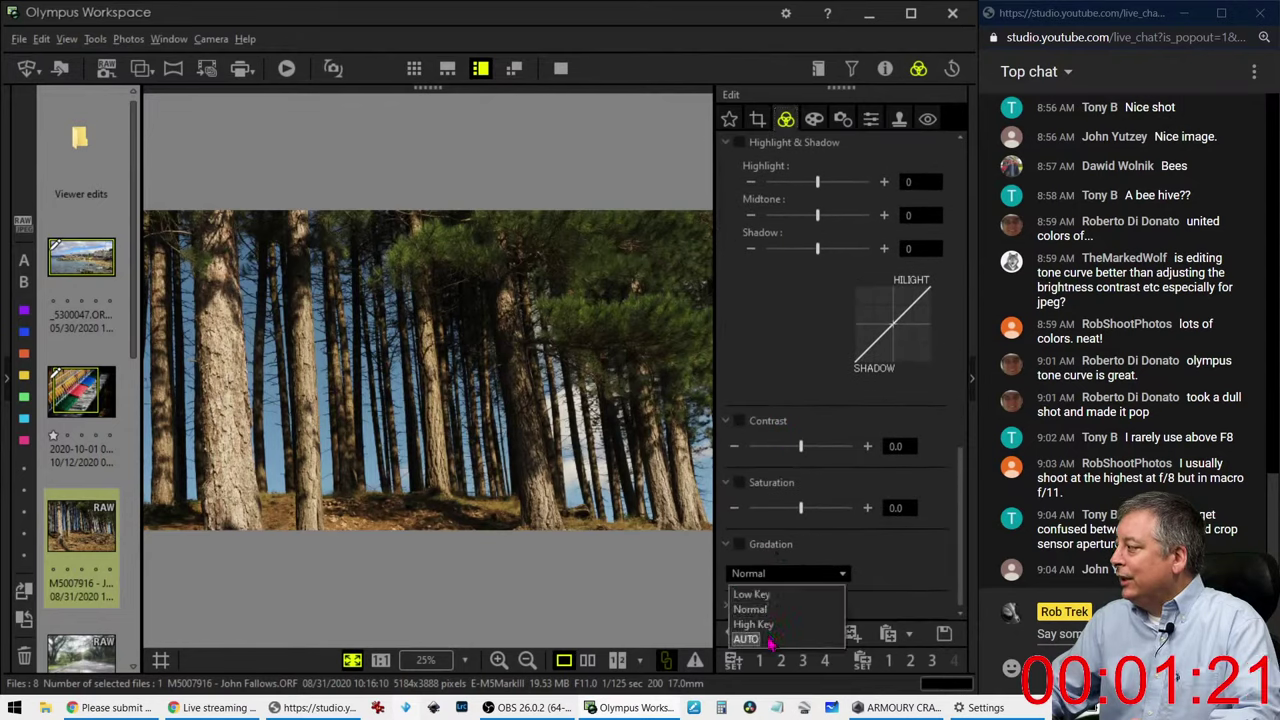
{"action": "left_click", "coordinate": [768, 639]}
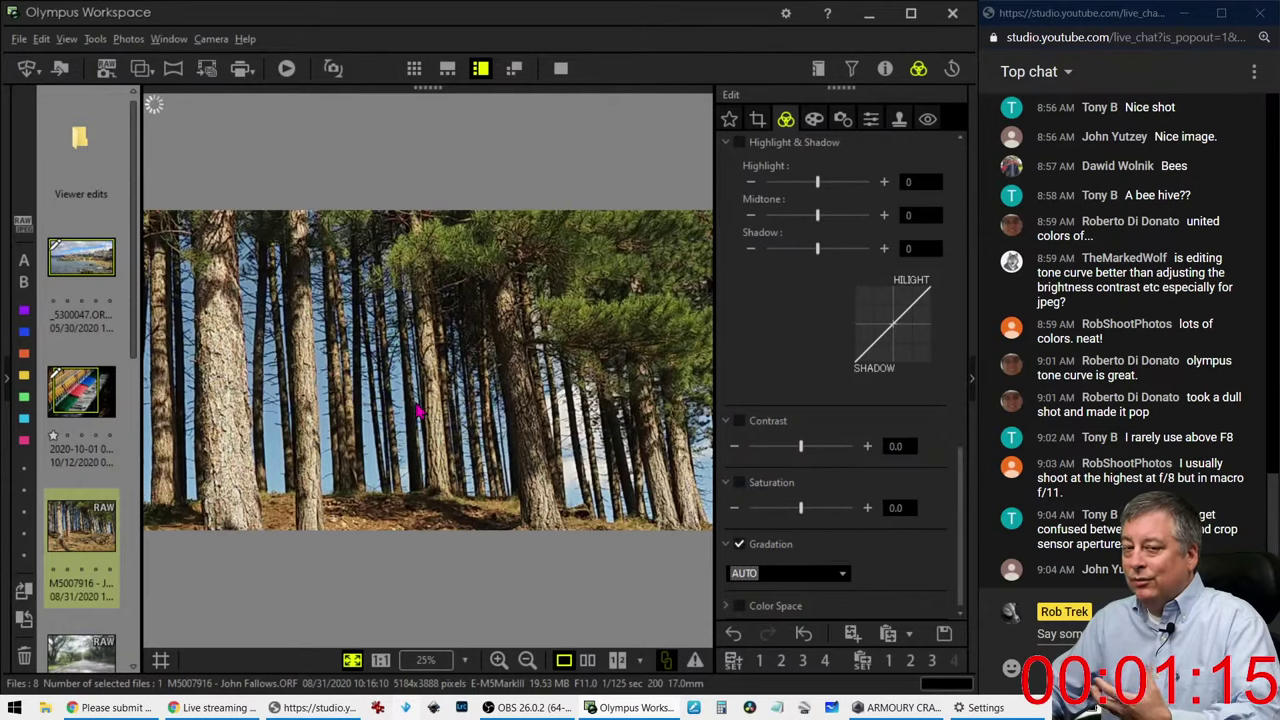
Step: Pull down the shadow part of the RGB tone curve and anchor its middle close to the original diagonal
{"action": "scroll", "coordinate": [820, 410], "scroll_direction": "up", "scroll_amount": 5}
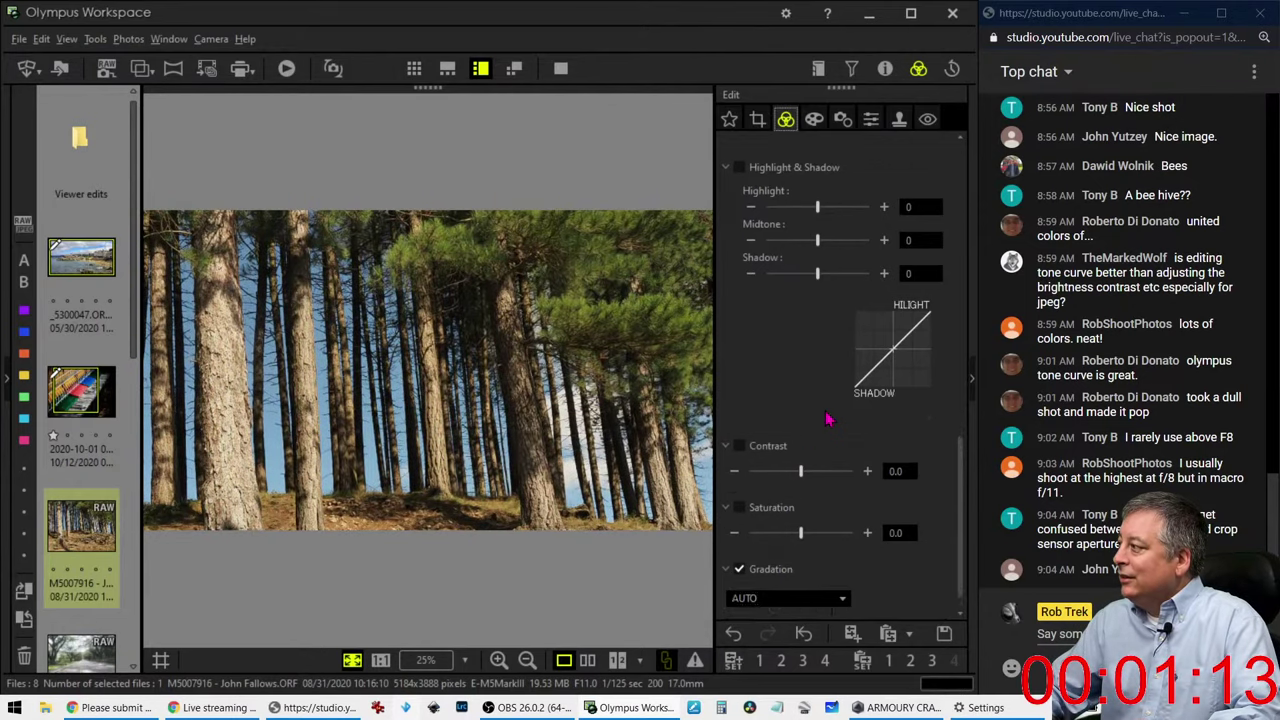
{"action": "scroll", "coordinate": [824, 422], "scroll_direction": "up", "scroll_amount": 4}
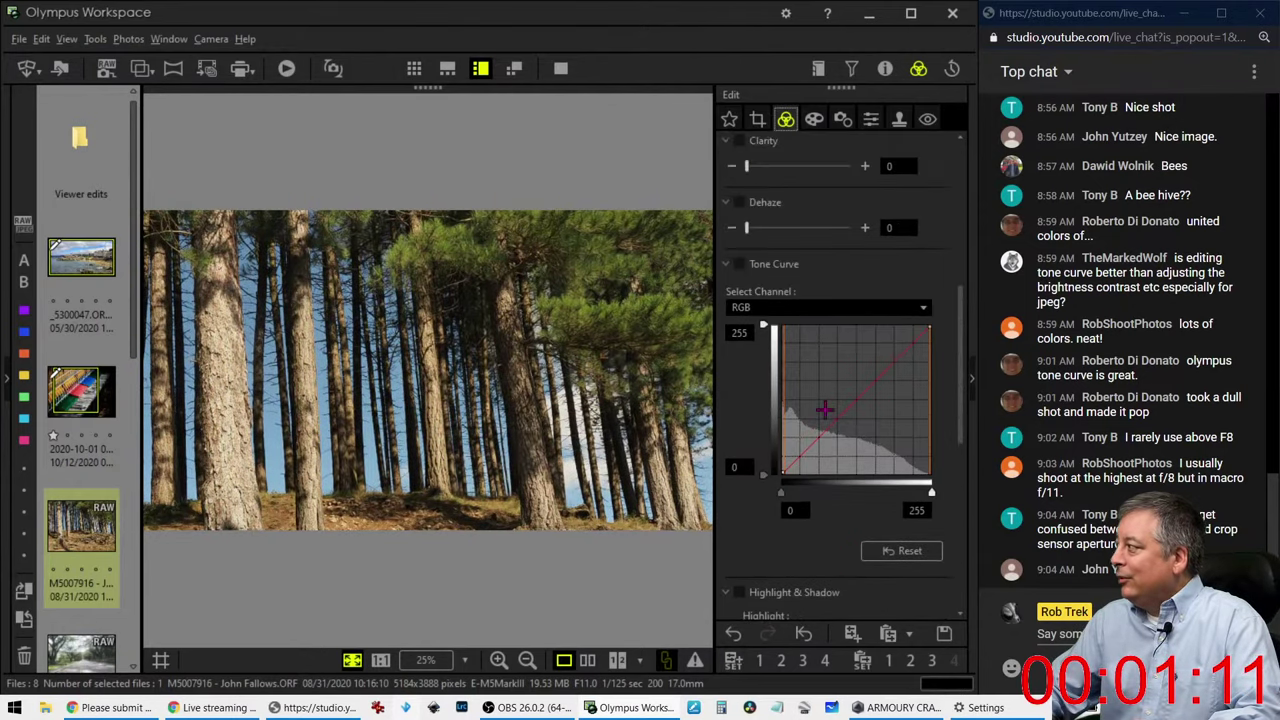
{"action": "left_click", "coordinate": [803, 457]}
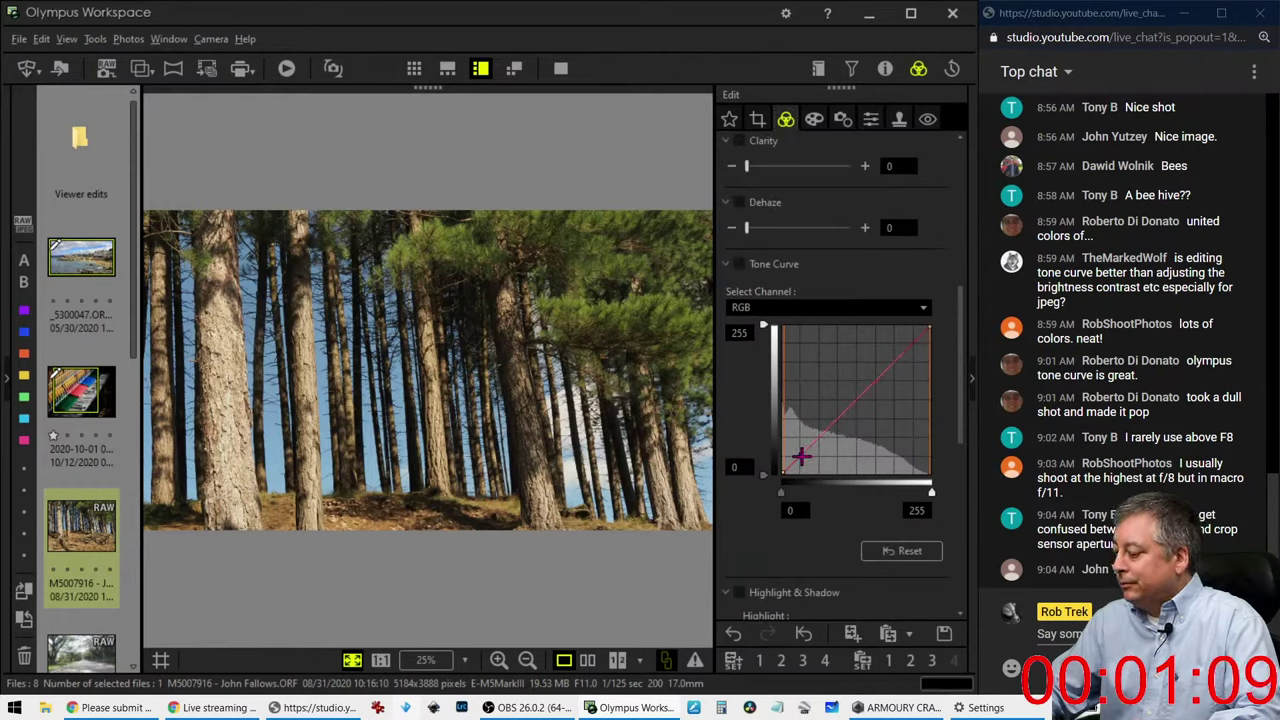
{"action": "left_click_drag", "start_coordinate": [801, 460], "coordinate": [789, 470]}
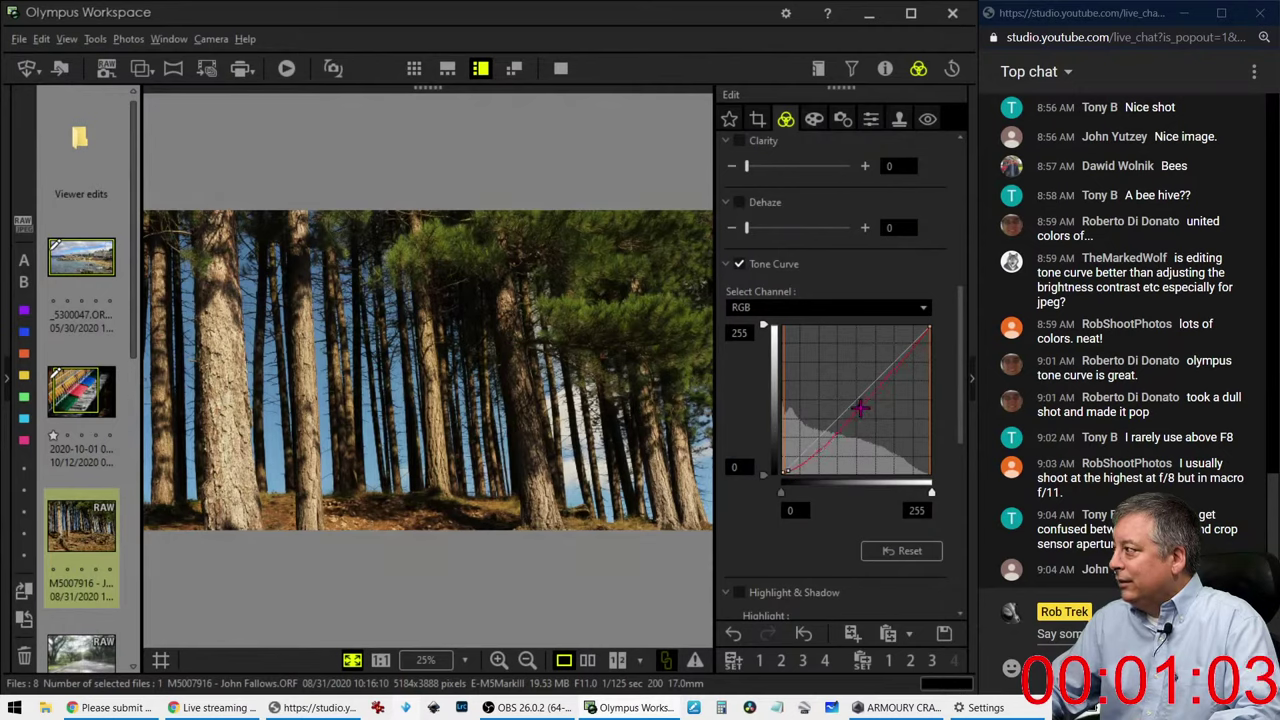
{"action": "left_click", "coordinate": [860, 407]}
{"action": "left_click_drag", "start_coordinate": [797, 466], "coordinate": [799, 470]}
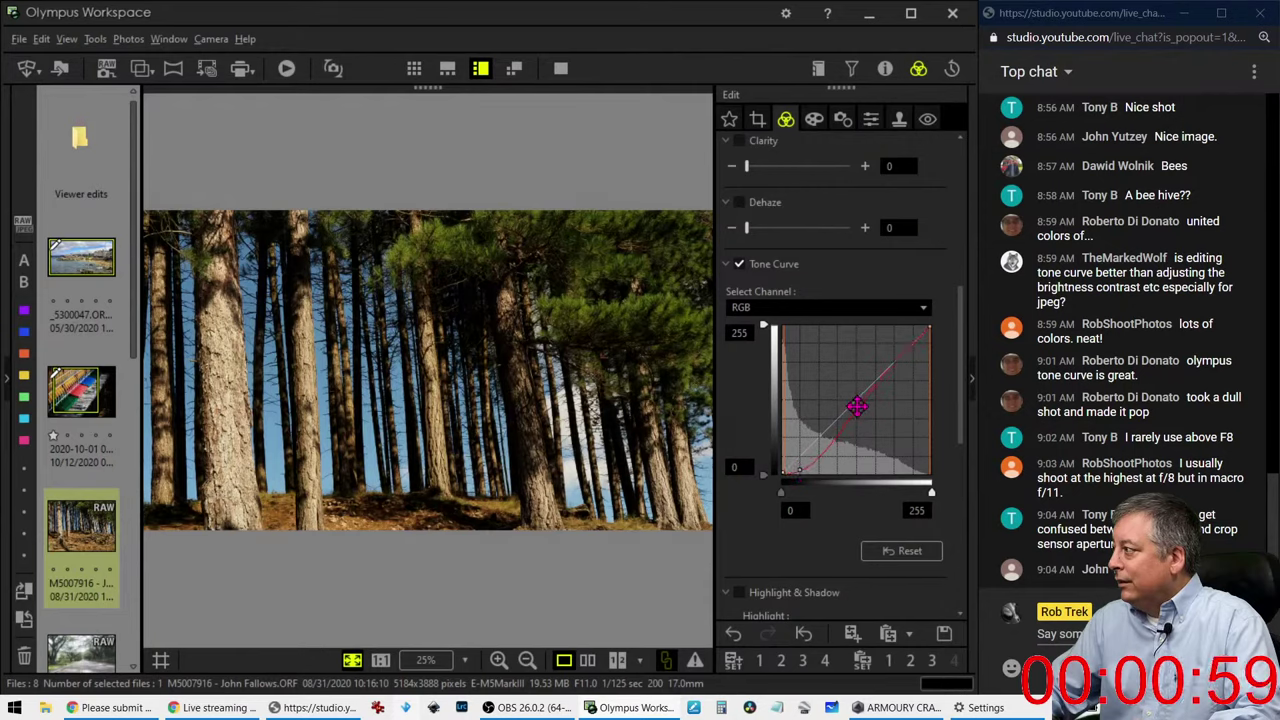
{"action": "left_click_drag", "start_coordinate": [857, 406], "coordinate": [852, 406]}
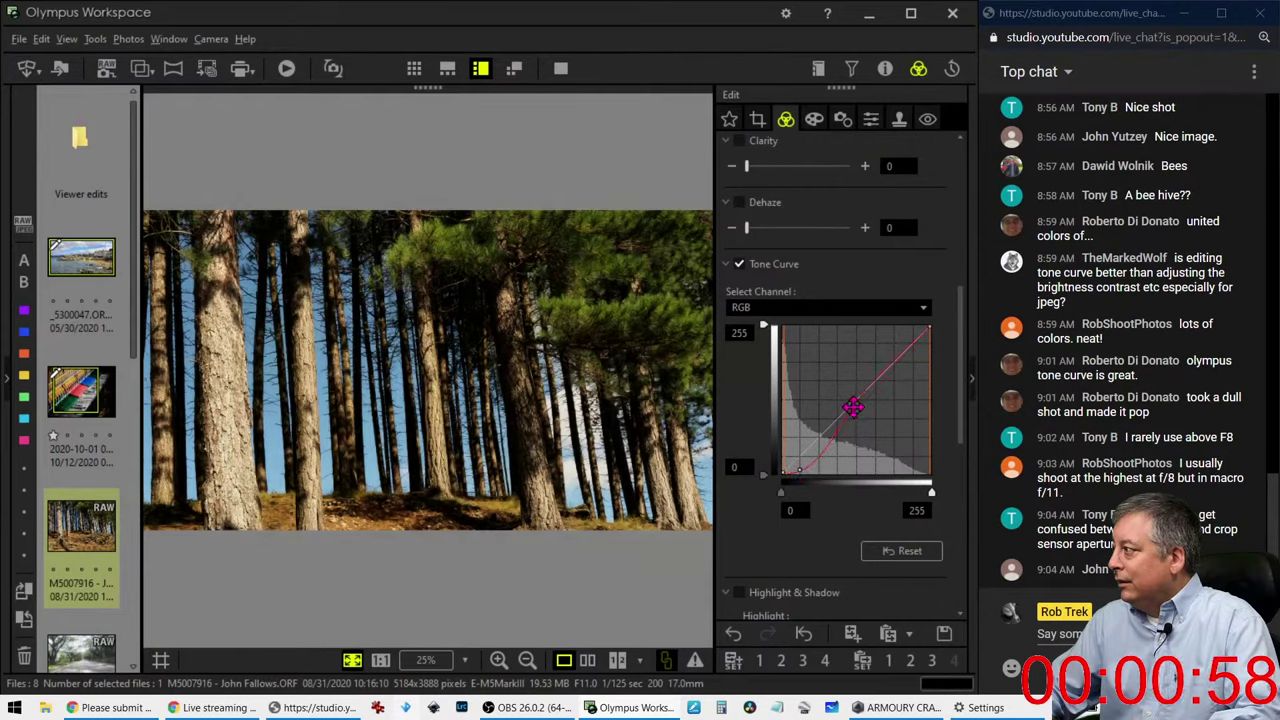
Step: Apply the Soft Focus art filter to the pine-forest photo
{"action": "left_click", "coordinate": [808, 126]}
{"action": "left_click", "coordinate": [806, 170]}
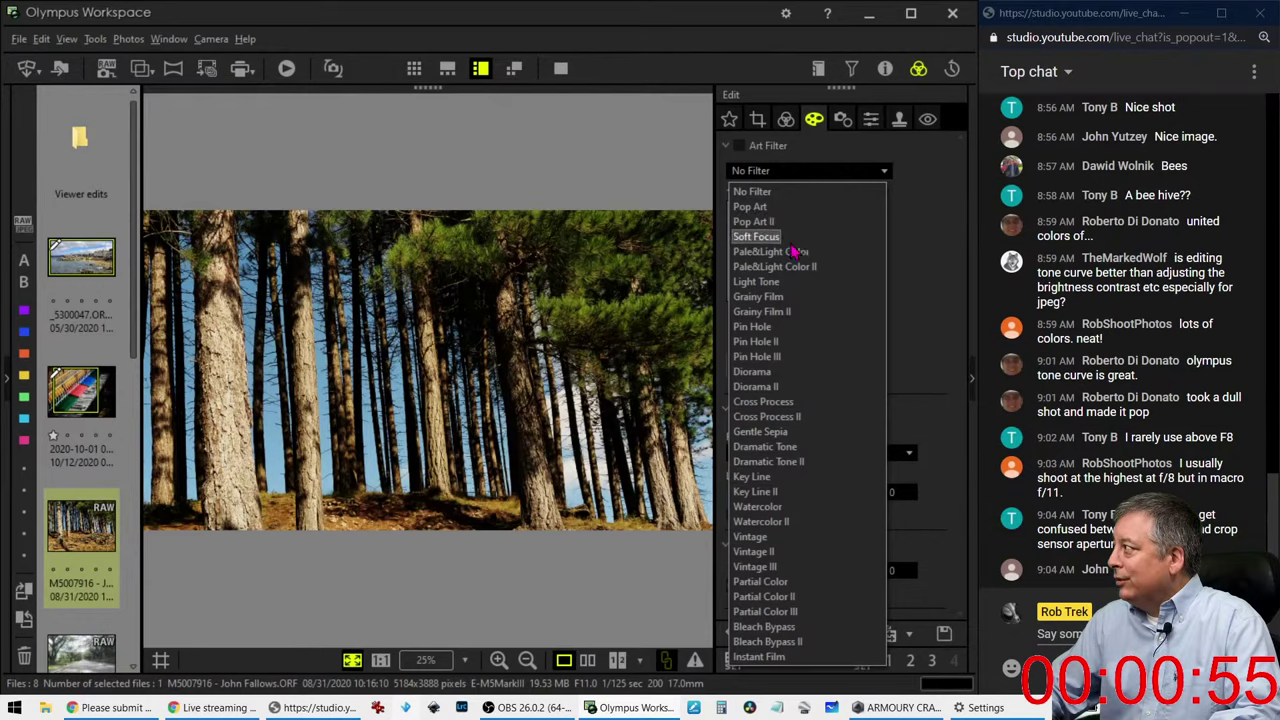
{"action": "left_click", "coordinate": [793, 238]}
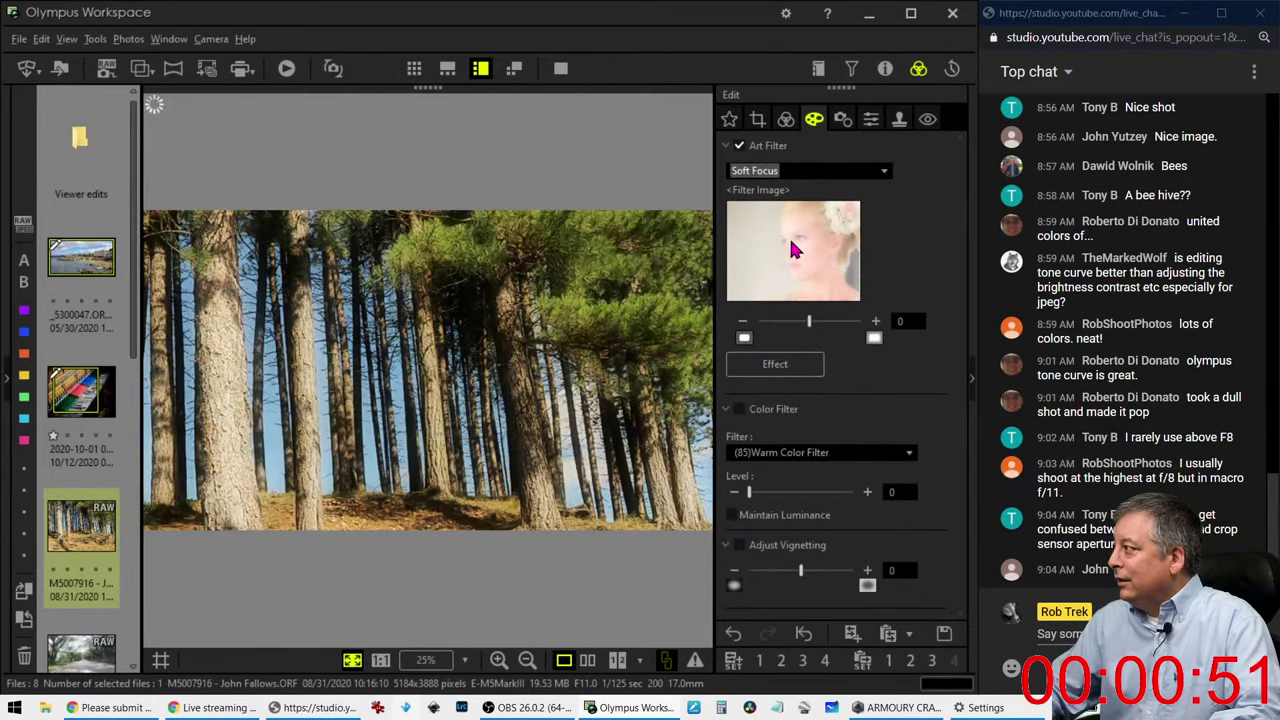
Step: Deepen the shadow dip of the RGB tone curve slightly and set Dehaze to 18
{"action": "left_click", "coordinate": [786, 119]}
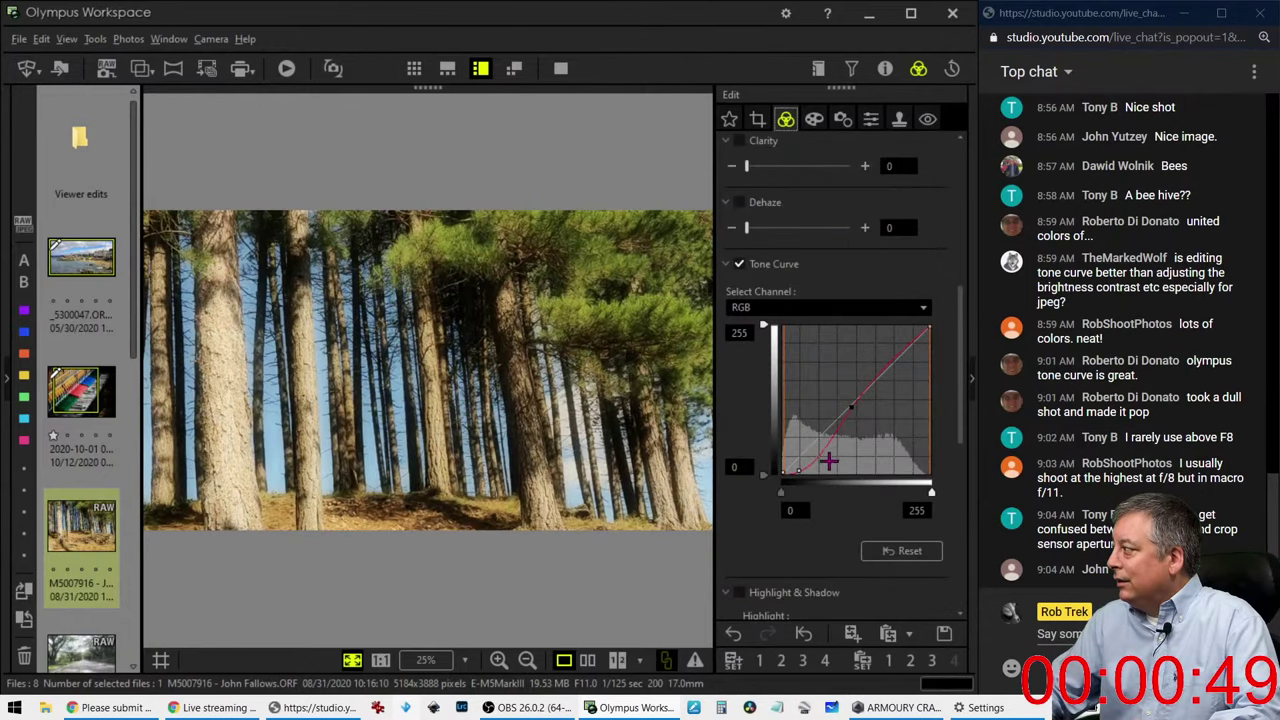
{"action": "left_click_drag", "start_coordinate": [829, 460], "coordinate": [808, 469]}
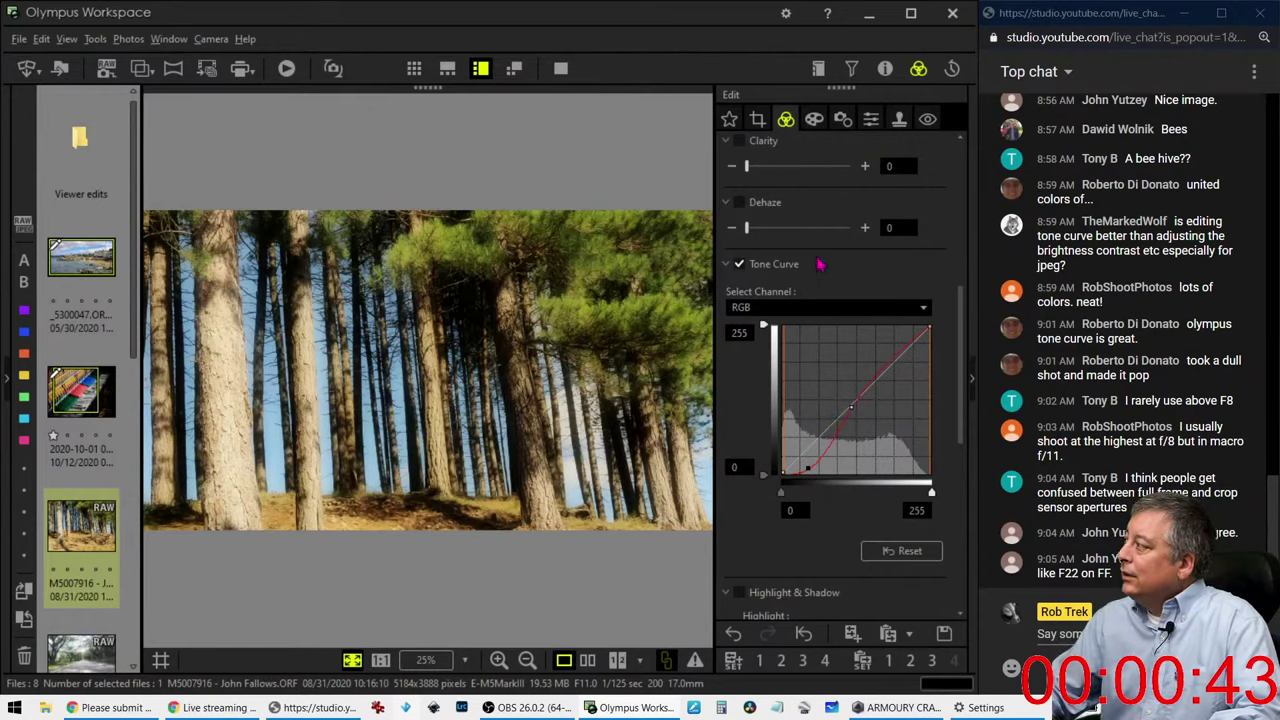
{"action": "scroll", "coordinate": [797, 476], "scroll_direction": "down", "scroll_amount": 3}
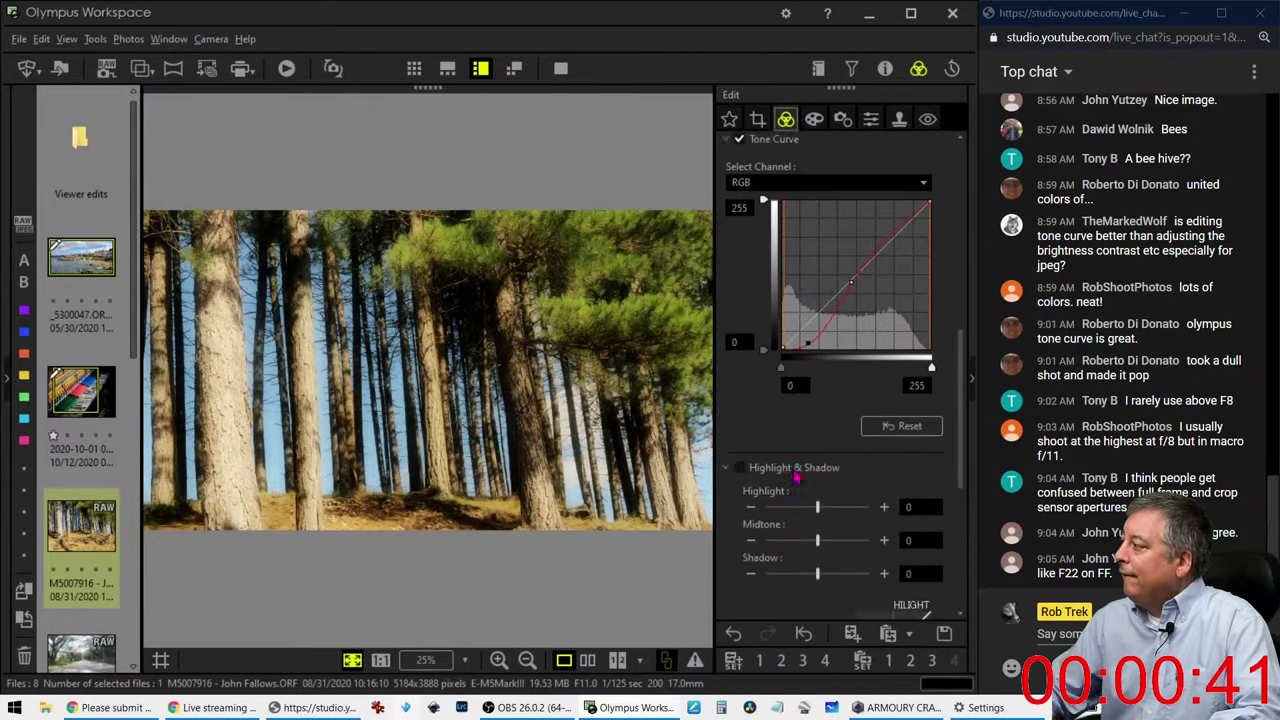
{"action": "scroll", "coordinate": [797, 478], "scroll_direction": "down", "scroll_amount": 5}
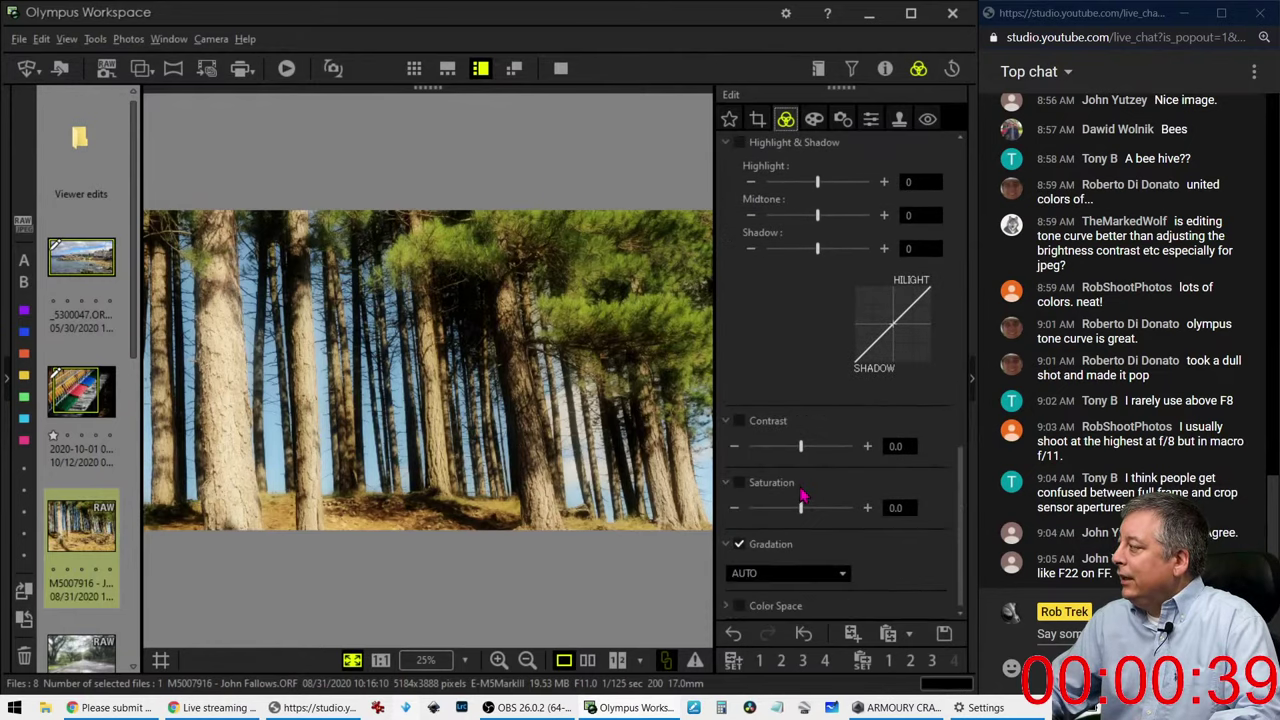
{"action": "scroll", "coordinate": [788, 423], "scroll_direction": "up", "scroll_amount": 6}
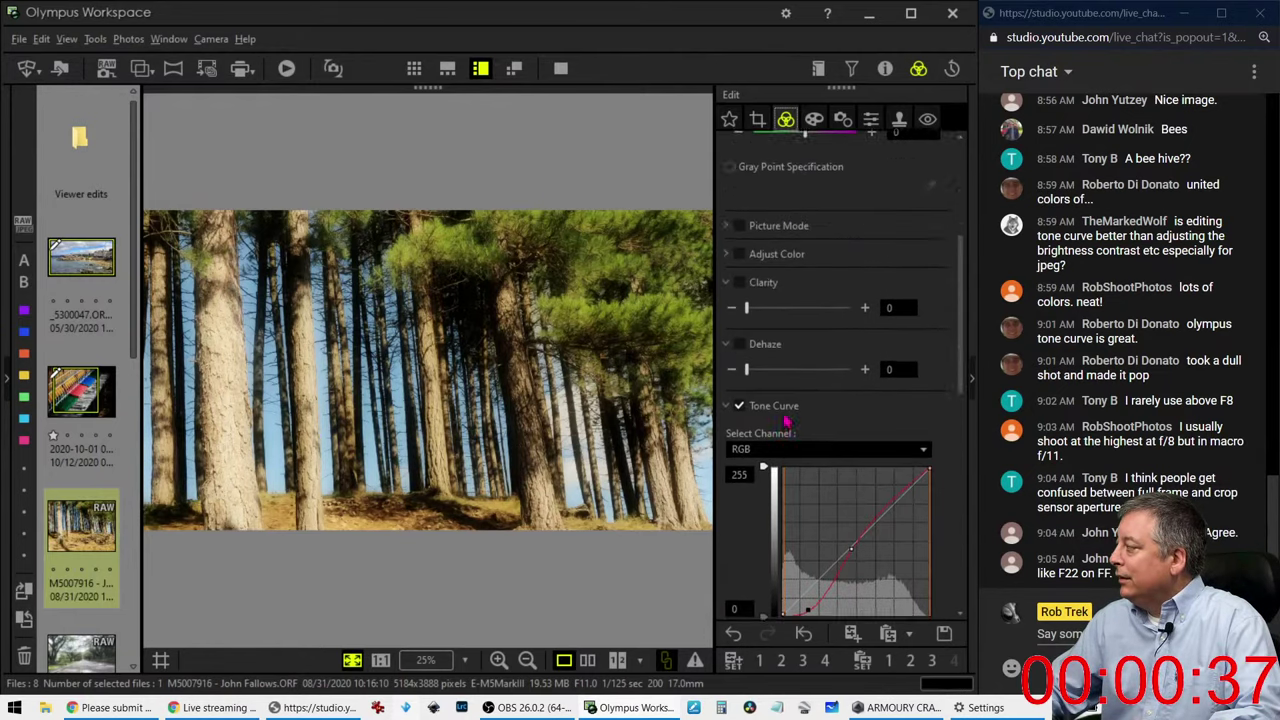
{"action": "scroll", "coordinate": [788, 423], "scroll_direction": "up", "scroll_amount": 2}
{"action": "left_click_drag", "start_coordinate": [746, 478], "coordinate": [769, 483]}
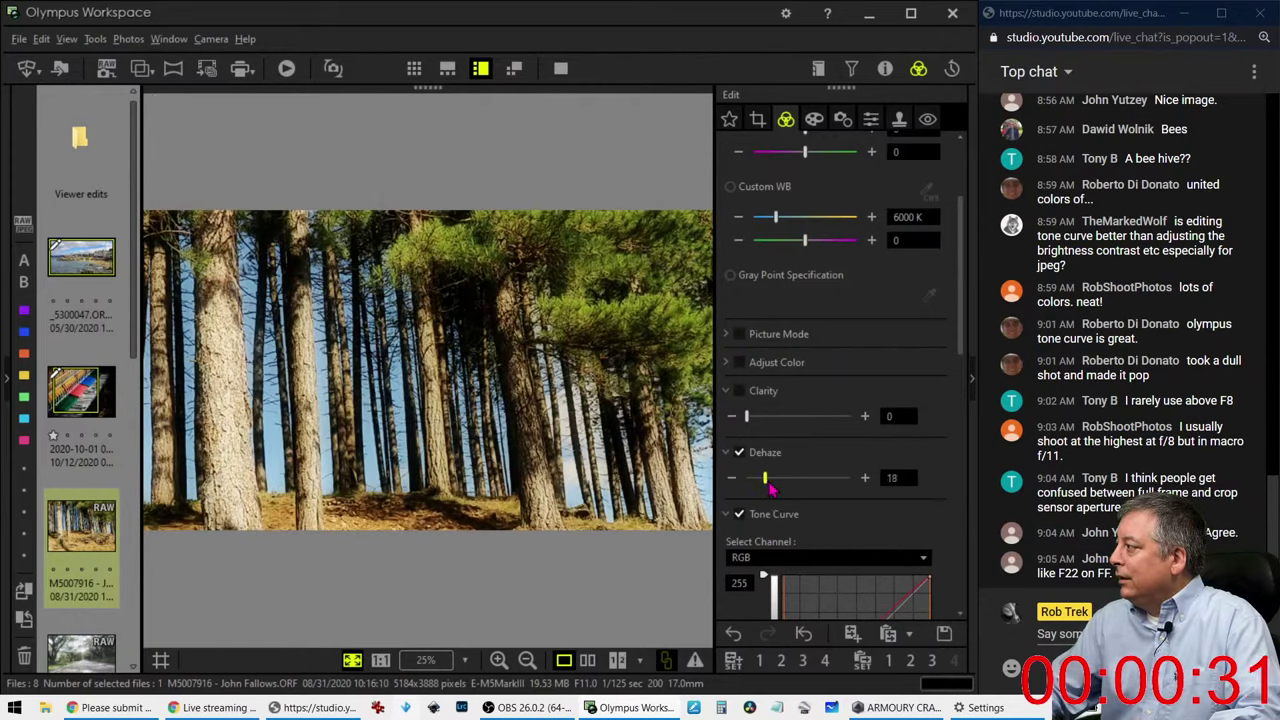
Step: Darken the exposure compensation to -1.0 EV and set the art filter back to No Filter
{"action": "scroll", "coordinate": [810, 272], "scroll_direction": "up", "scroll_amount": 3}
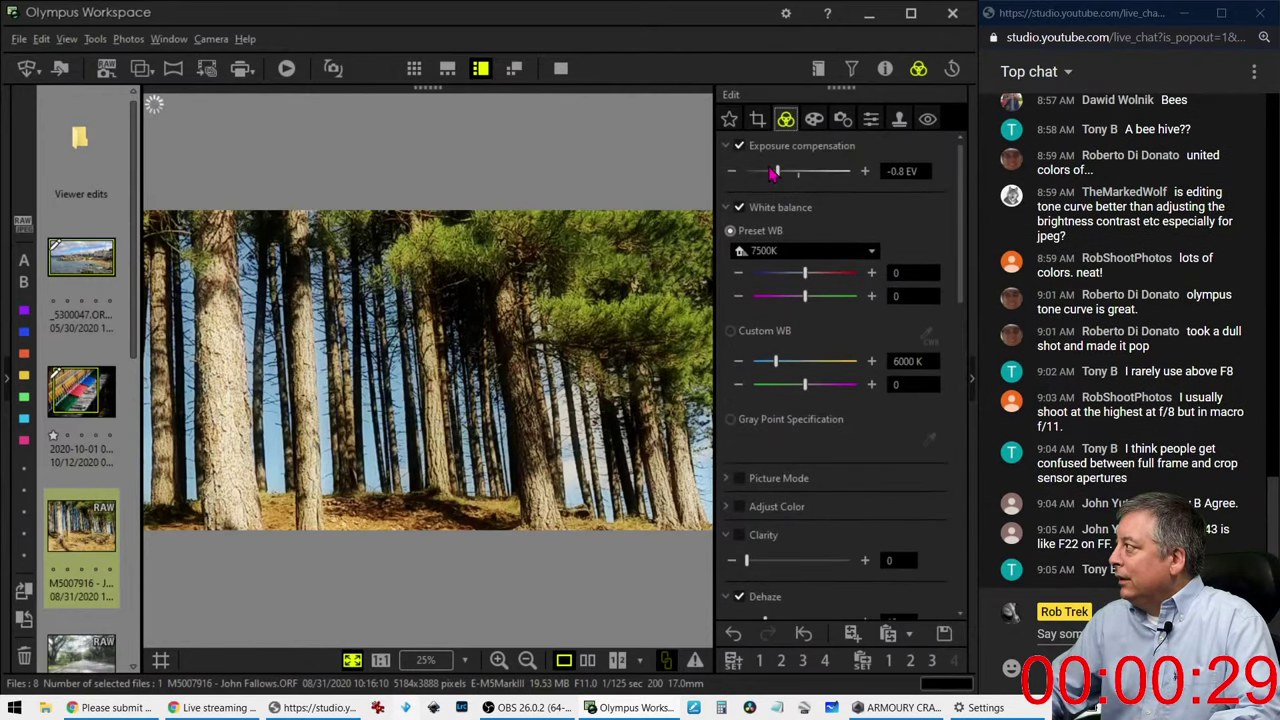
{"action": "left_click_drag", "start_coordinate": [779, 176], "coordinate": [772, 179]}
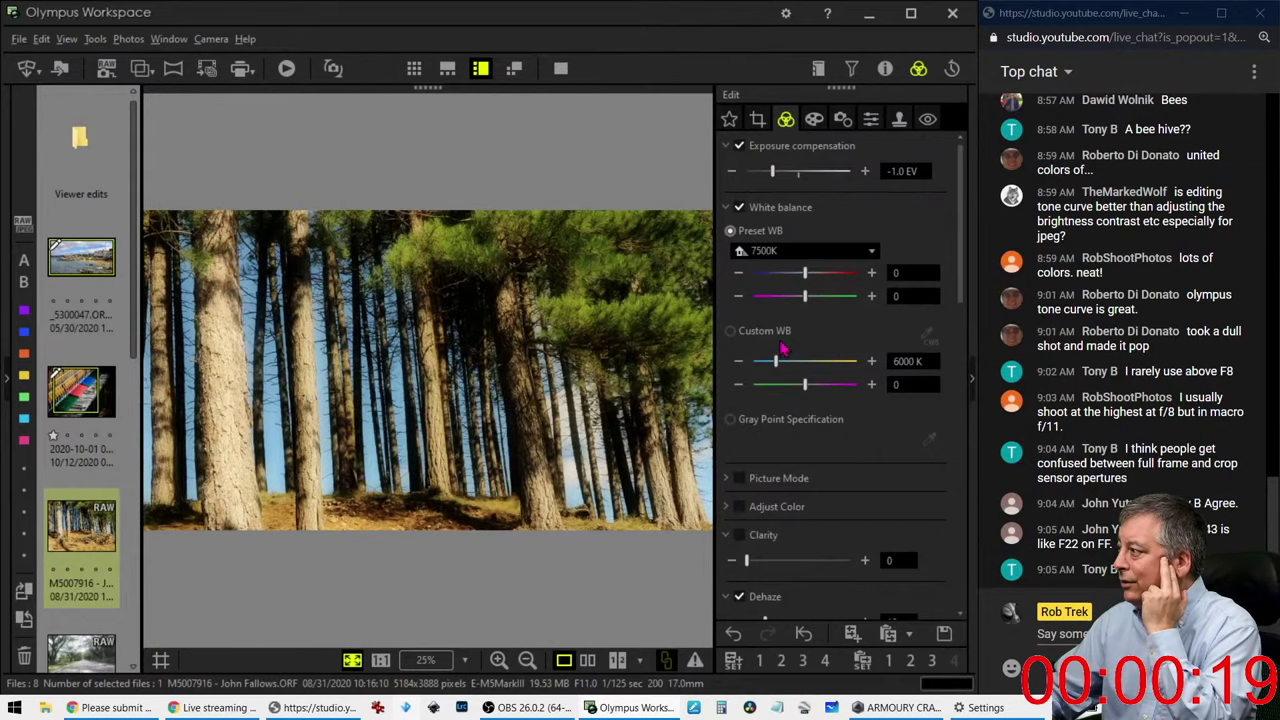
{"action": "left_click", "coordinate": [813, 119]}
{"action": "left_click", "coordinate": [803, 171]}
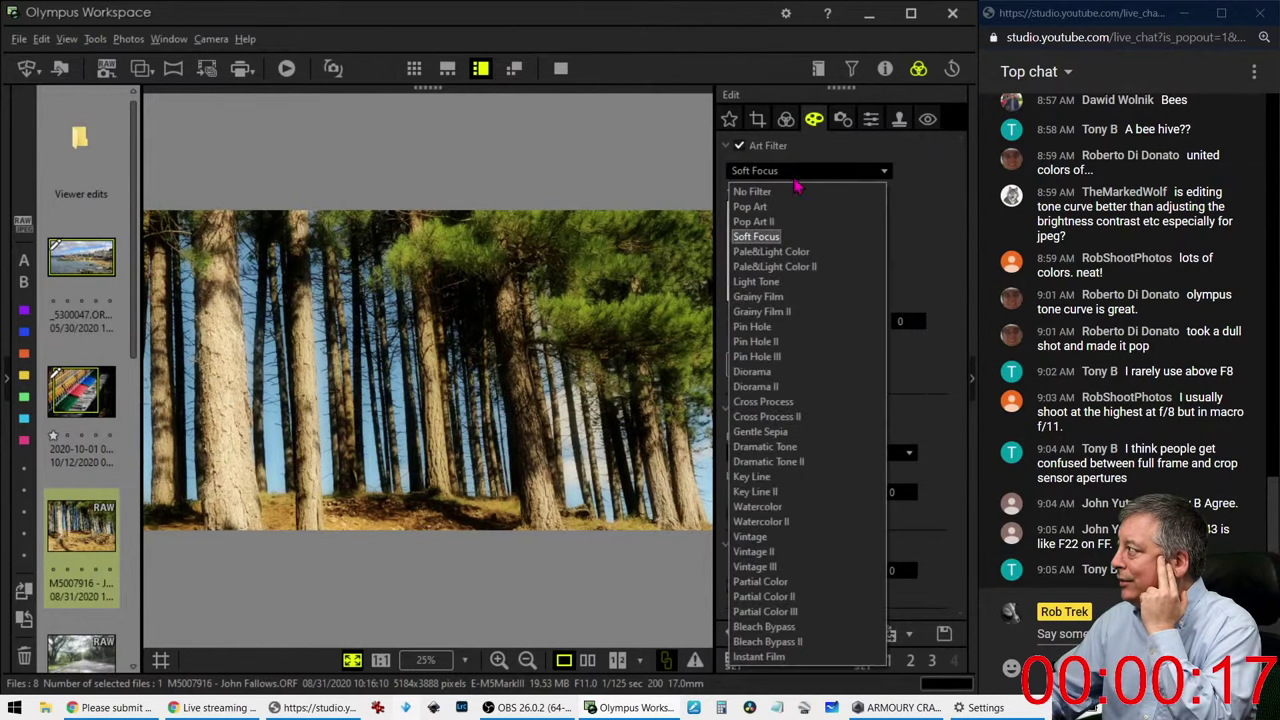
{"action": "left_click", "coordinate": [792, 191]}
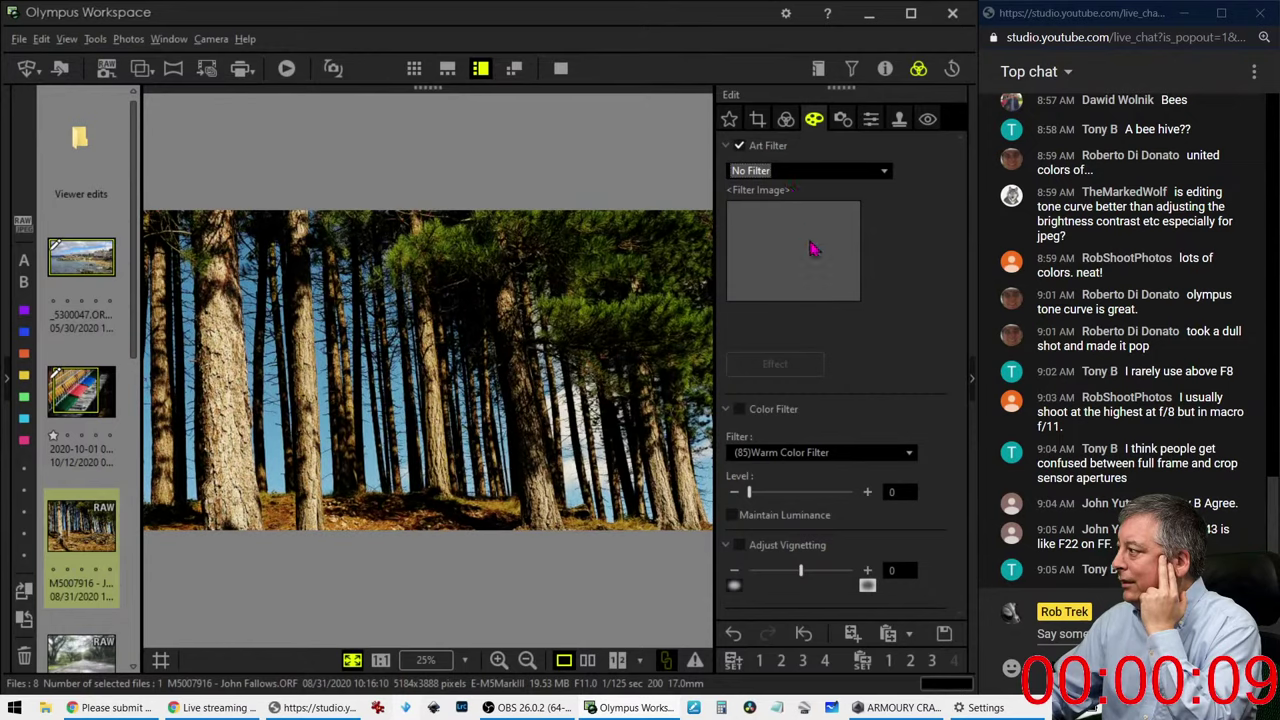
Step: Brighten the photo by setting the exposure compensation to -0.7 EV
{"action": "left_click", "coordinate": [789, 124]}
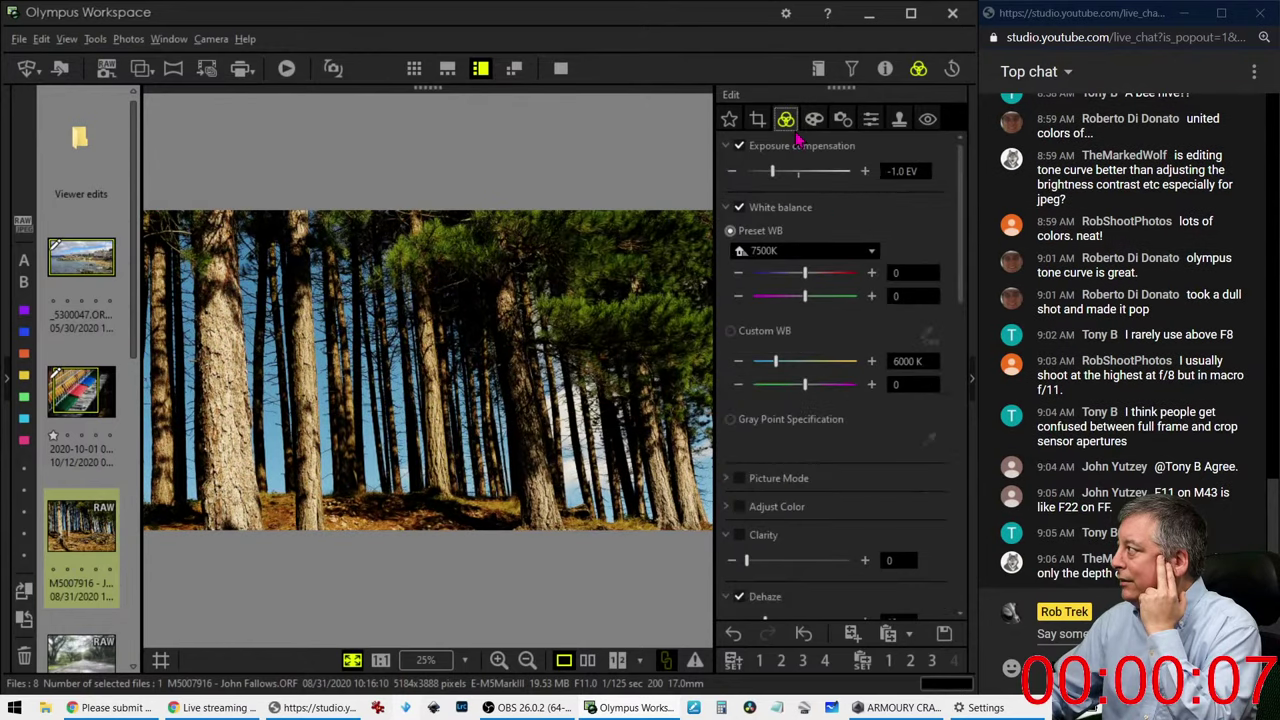
{"action": "scroll", "coordinate": [870, 480], "scroll_direction": "down", "scroll_amount": 3}
{"action": "scroll", "coordinate": [870, 475], "scroll_direction": "up", "scroll_amount": 3}
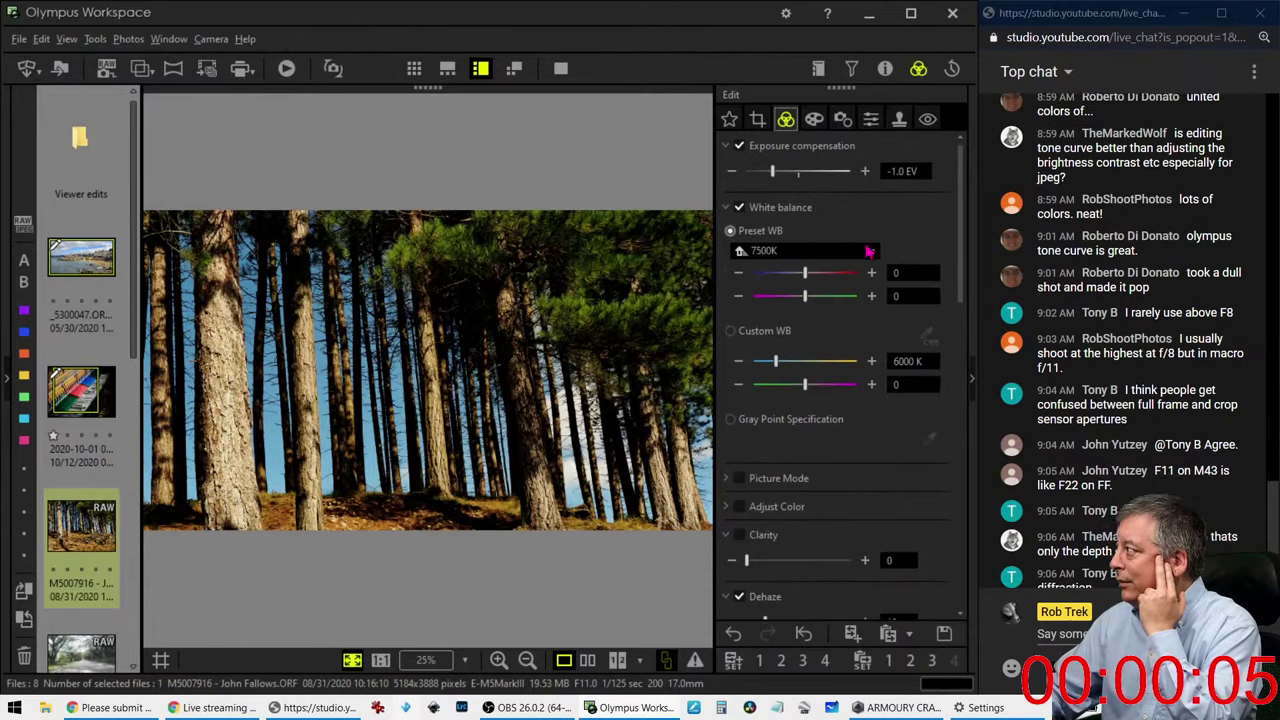
{"action": "left_click", "coordinate": [865, 171]}
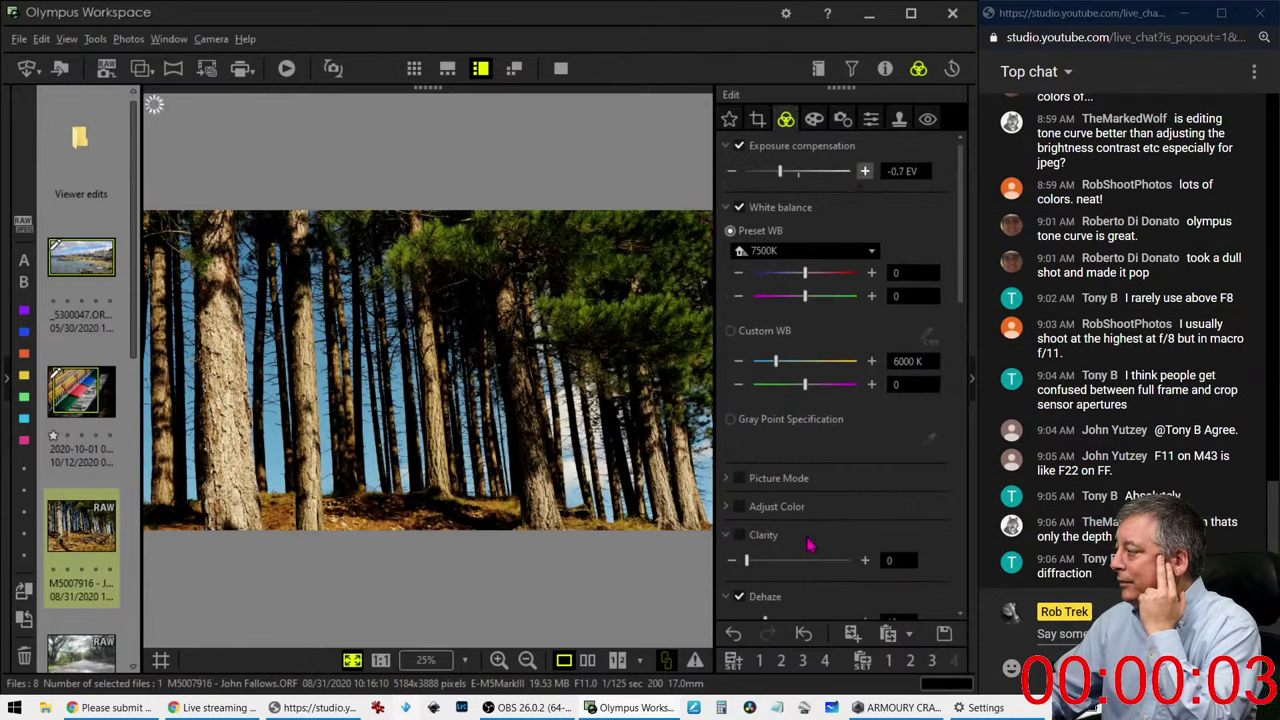
{"action": "scroll", "coordinate": [810, 545], "scroll_direction": "down", "scroll_amount": 5}
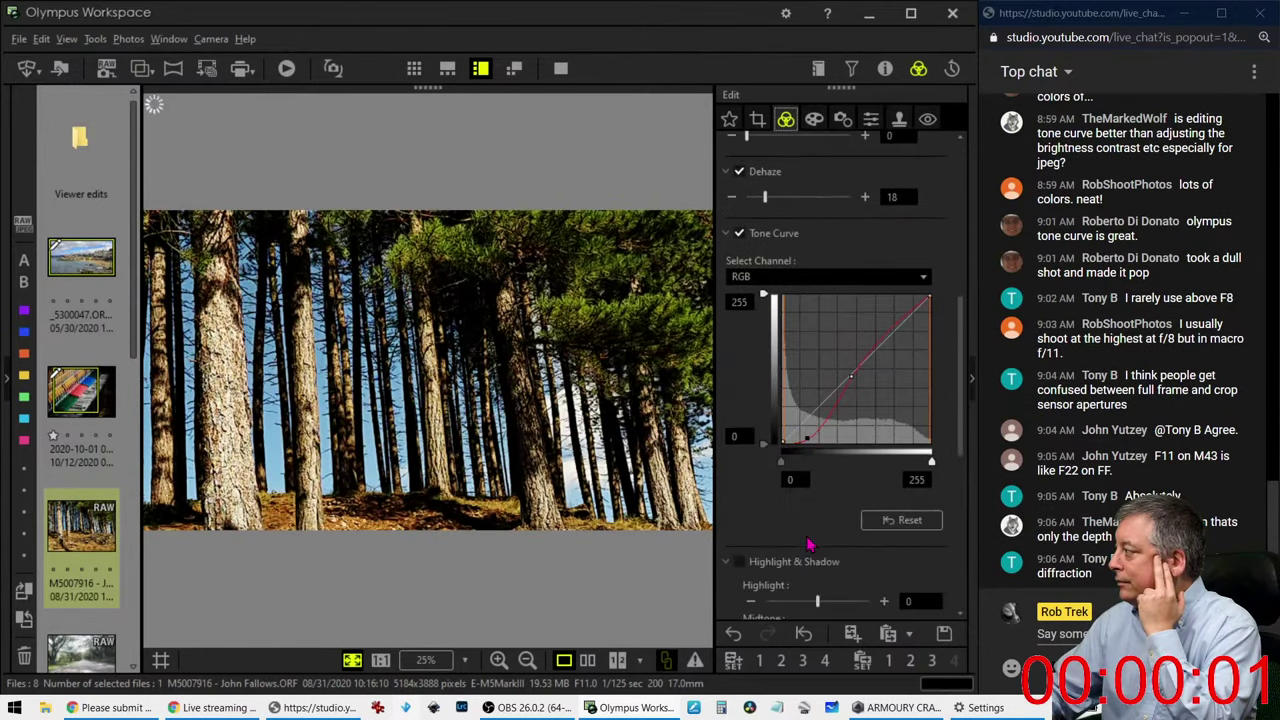
{"action": "scroll", "coordinate": [810, 545], "scroll_direction": "down", "scroll_amount": 8}
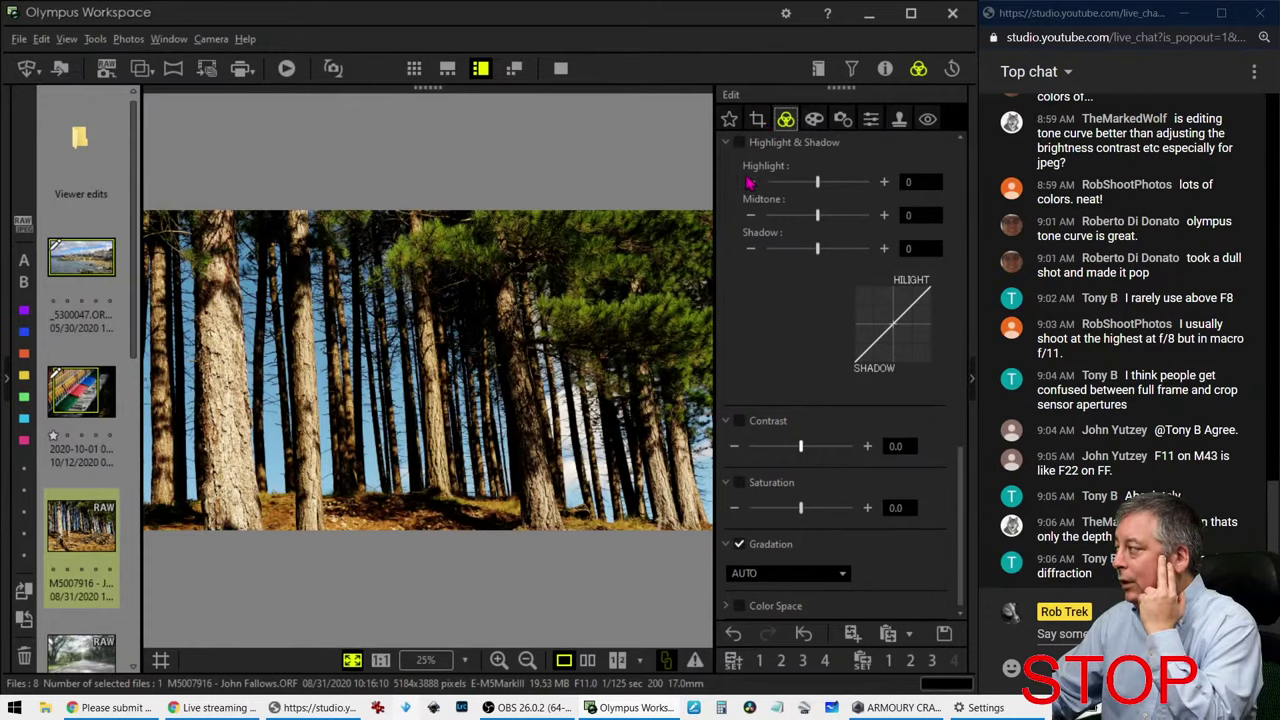
Step: Compare the edited pine-forest photo with the original side by side in full screen, and return to the editing view
{"action": "left_click", "coordinate": [587, 660]}
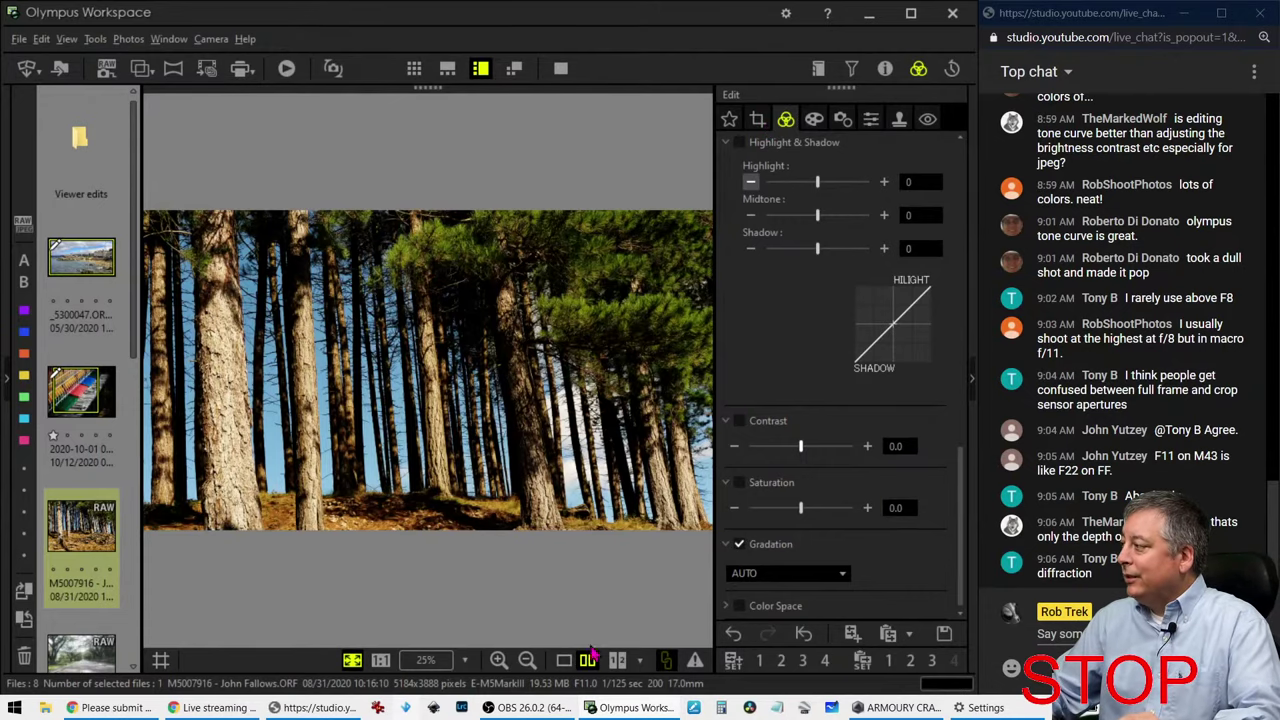
{"action": "left_click", "coordinate": [560, 68]}
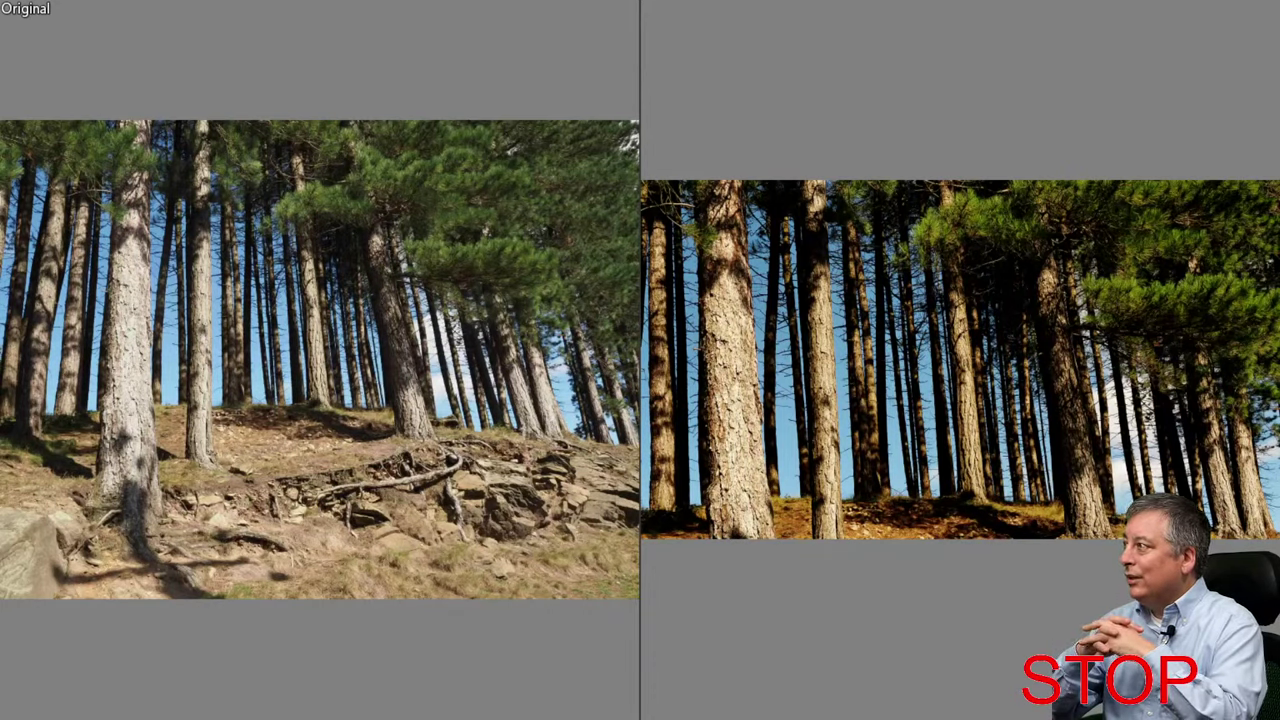
{"action": "key", "text": "Escape"}
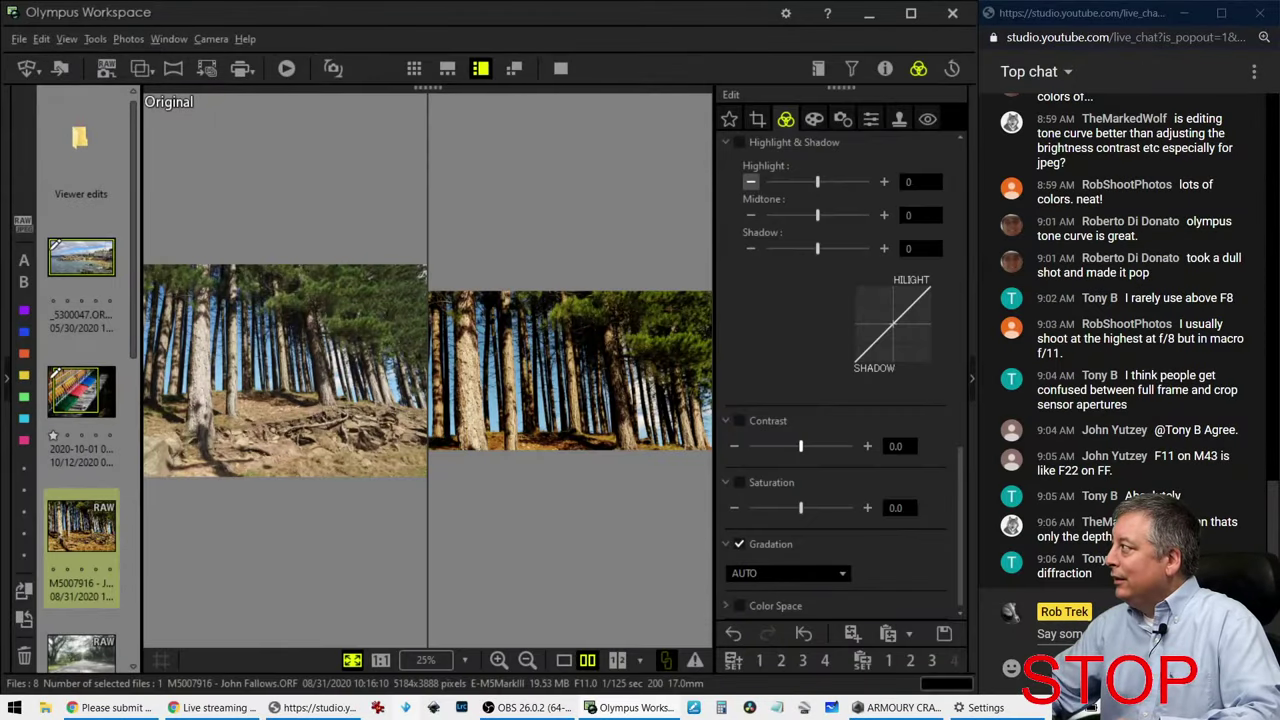
Step: Change the crop to the custom 3.0:4.0 portrait ratio at 2916 x 3888 pixels and move the frame to the photo's right edge
{"action": "left_click", "coordinate": [762, 122]}
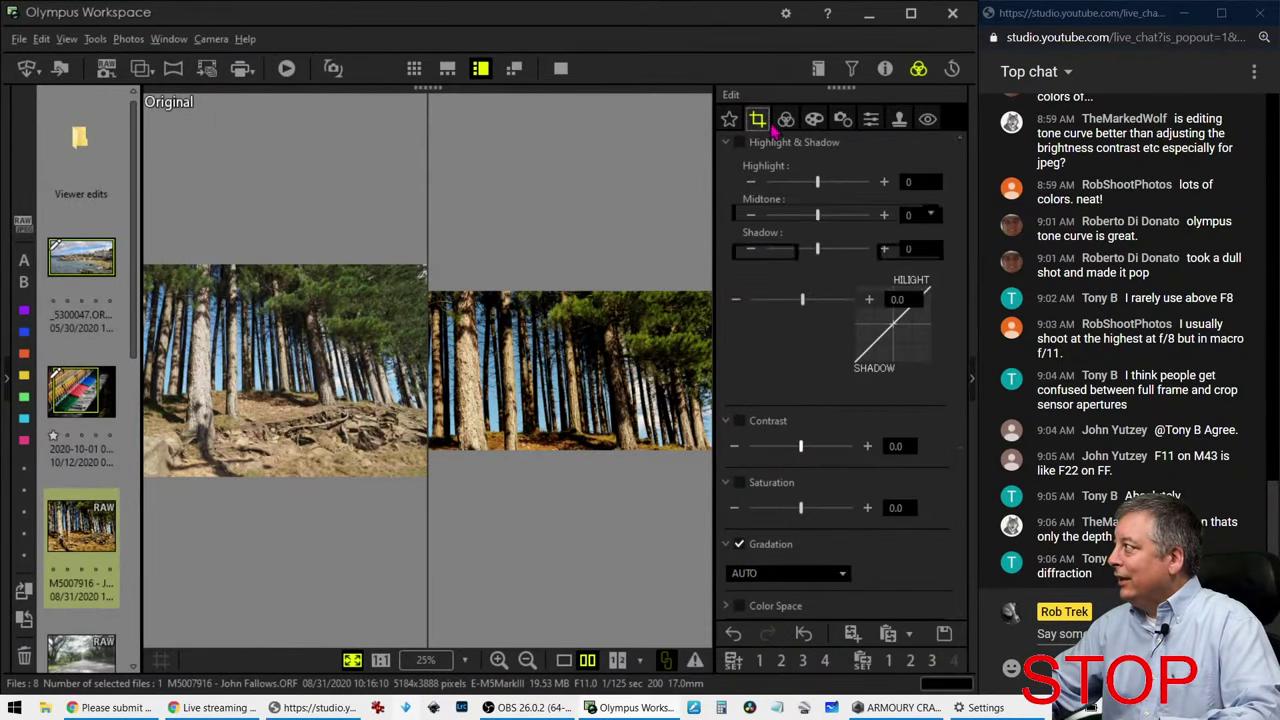
{"action": "left_click", "coordinate": [770, 213]}
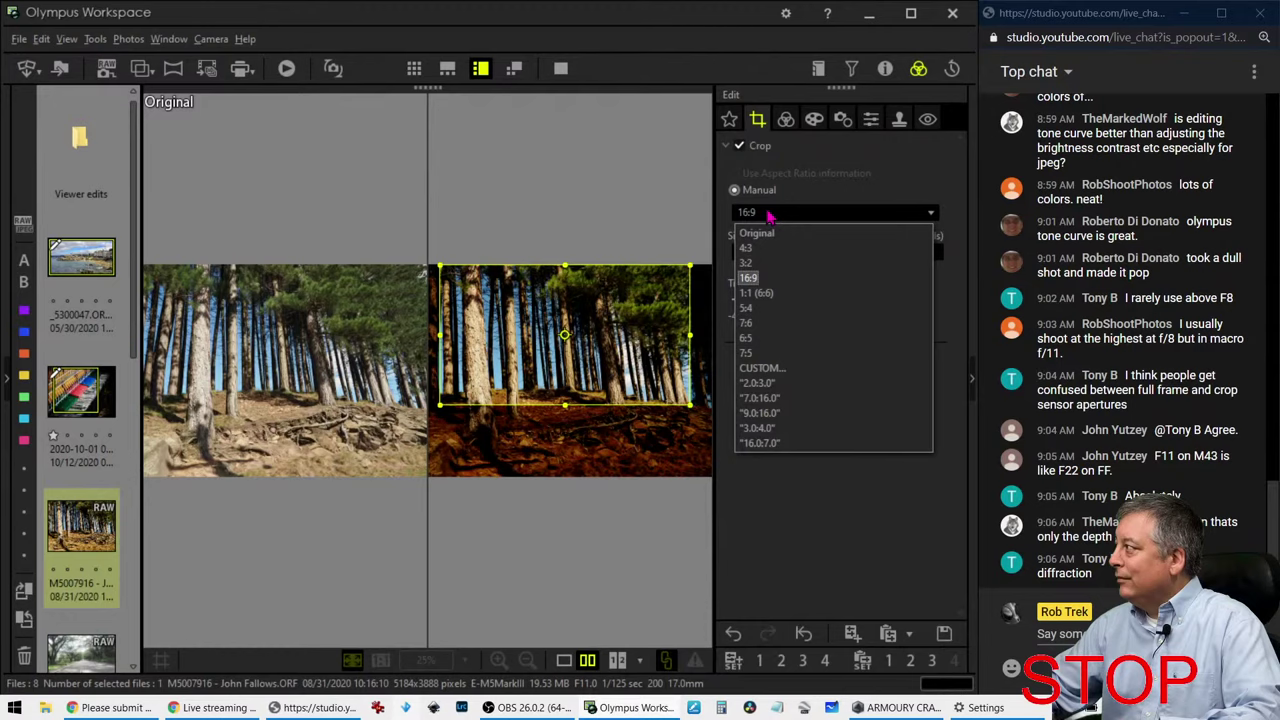
{"action": "left_click", "coordinate": [786, 430]}
{"action": "left_click_drag", "start_coordinate": [625, 422], "coordinate": [679, 428]}
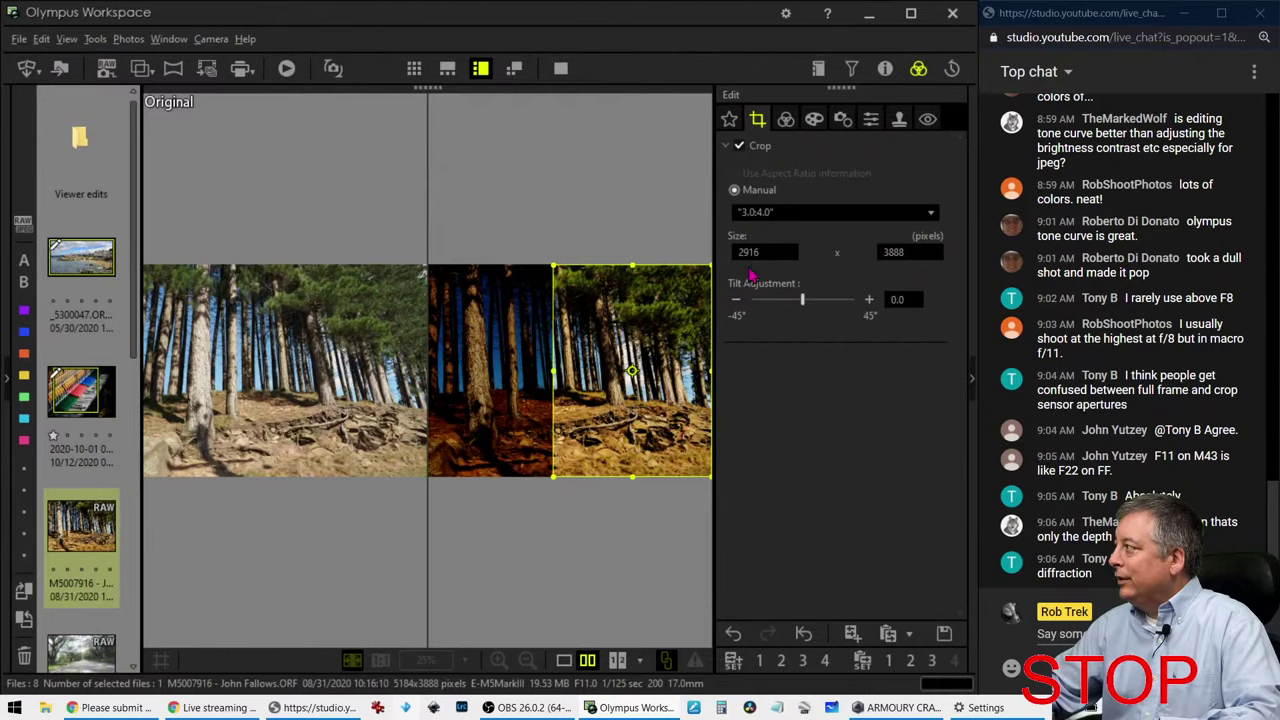
Step: Preview the portrait-cropped pine-forest photo on its own without the original, and set the crop ratio back to 4:3
{"action": "left_click", "coordinate": [785, 119]}
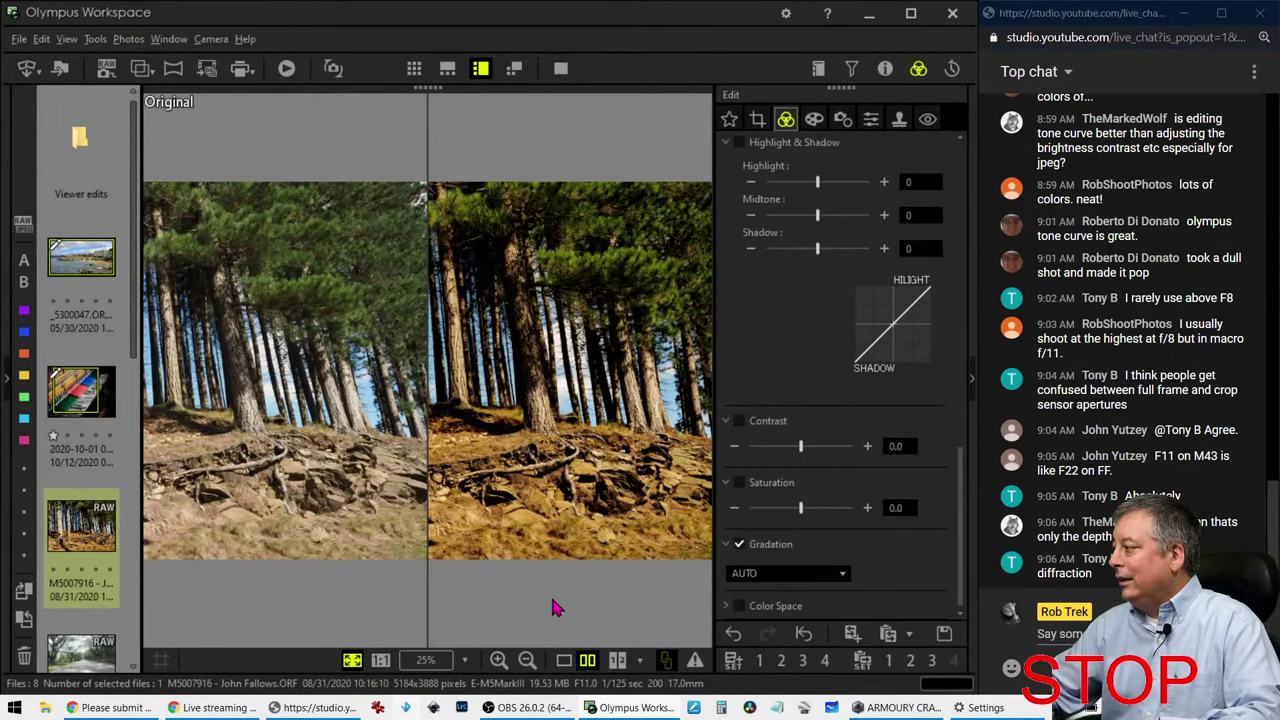
{"action": "left_click", "coordinate": [564, 660]}
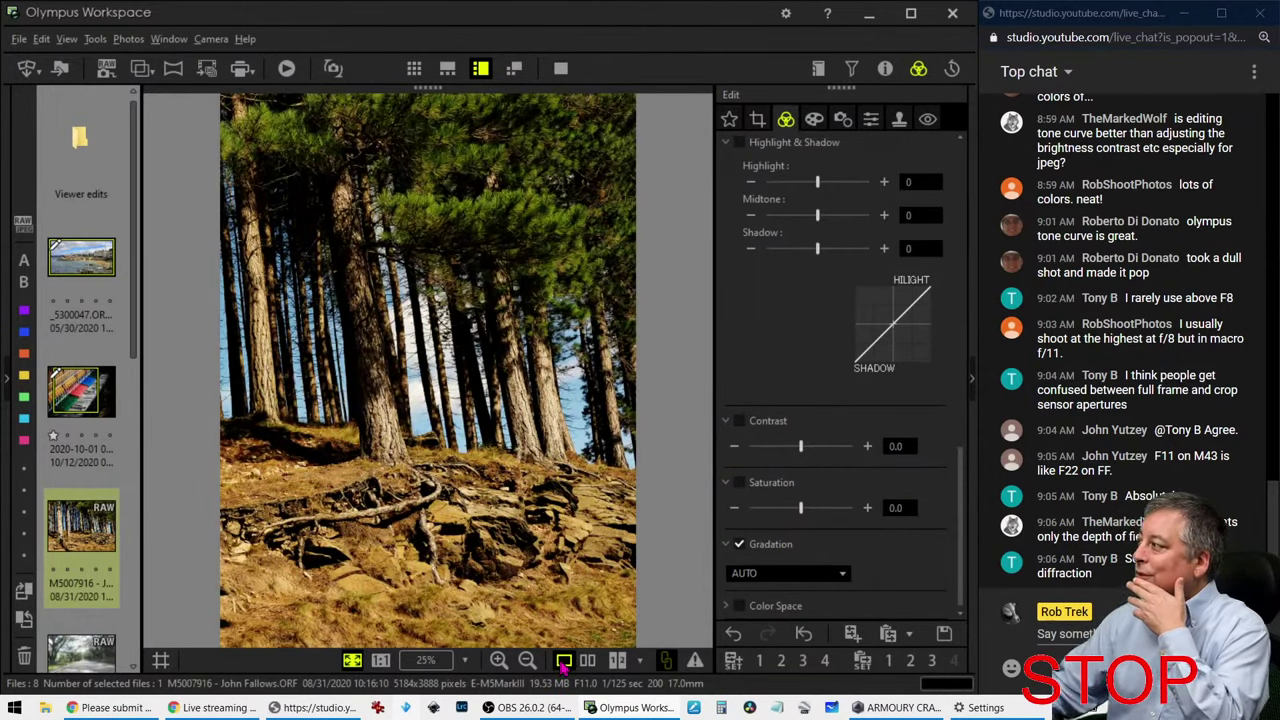
{"action": "left_click", "coordinate": [757, 119]}
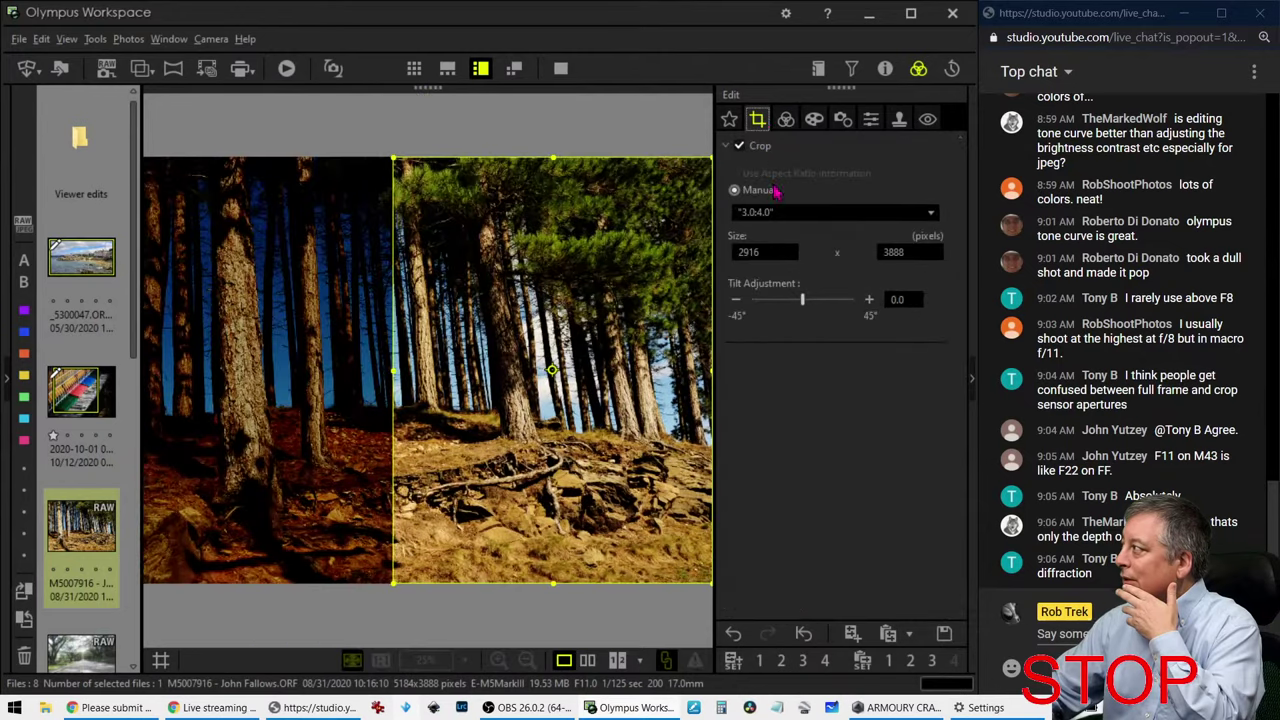
{"action": "left_click", "coordinate": [774, 212]}
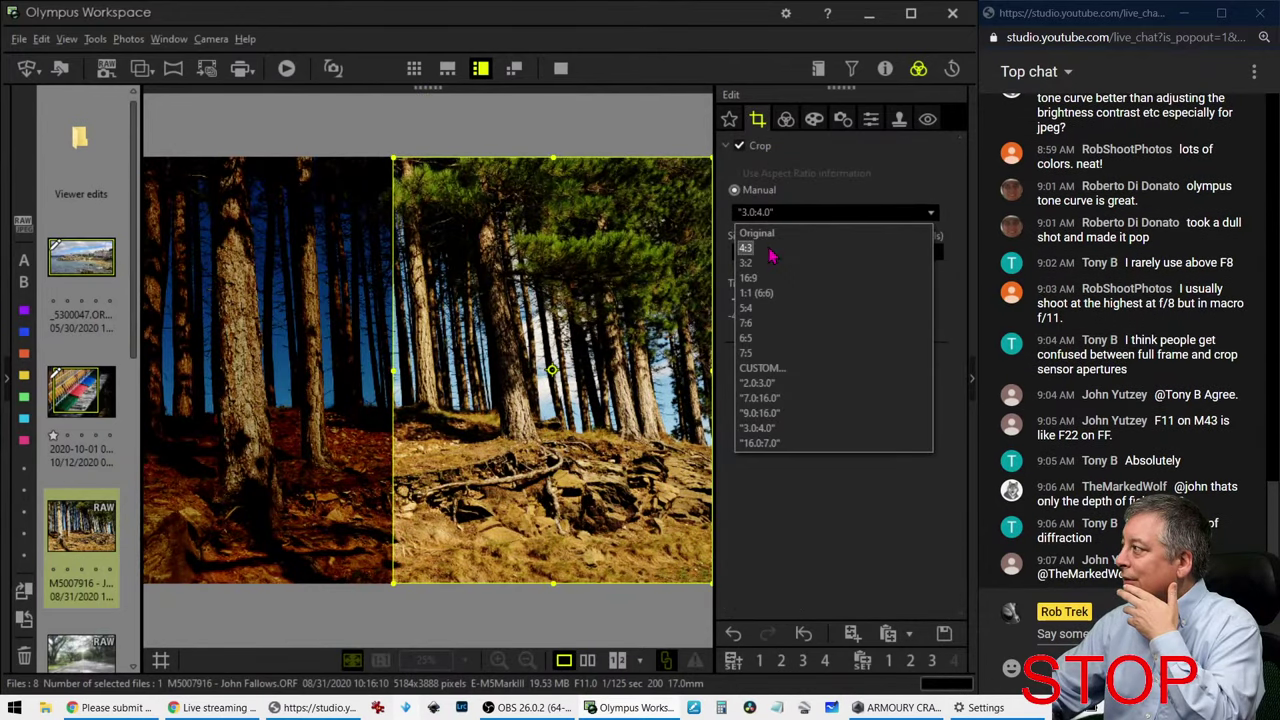
{"action": "left_click", "coordinate": [746, 247]}
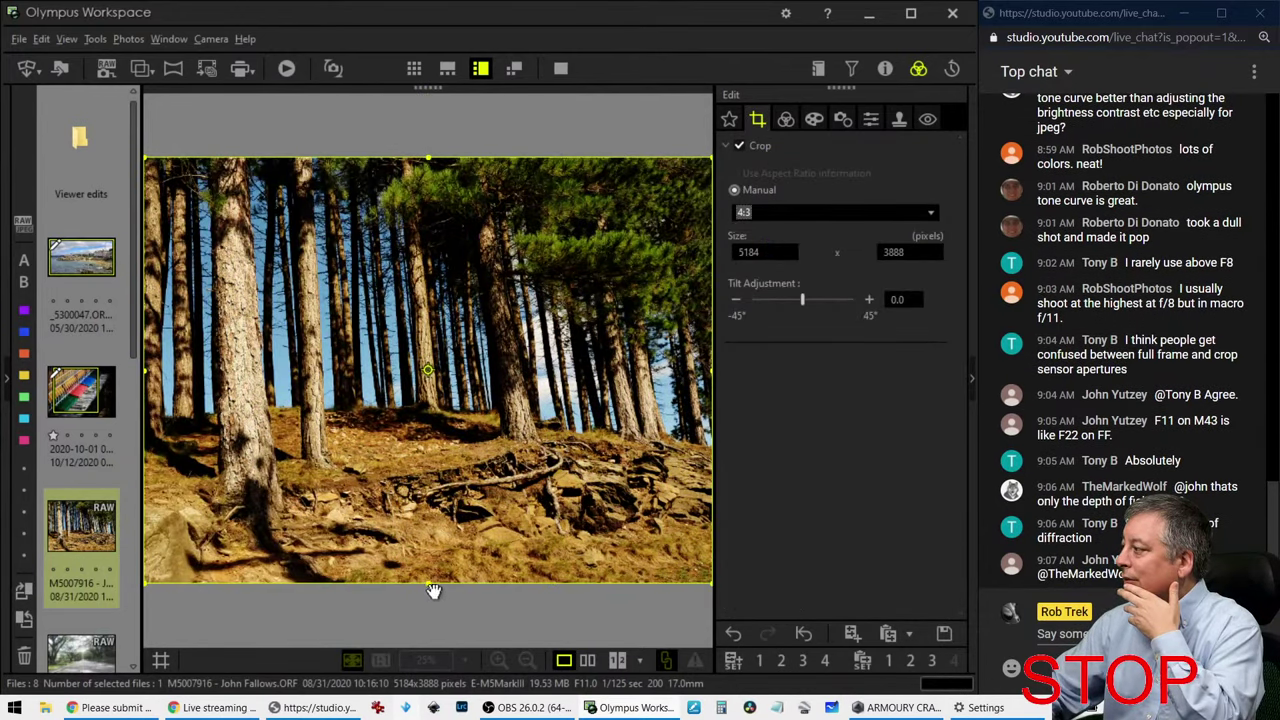
Step: Crop the pine-forest photo to 16:9 at 5184 x 2916 pixels with the frame against the photo's upper edge
{"action": "left_click", "coordinate": [864, 214]}
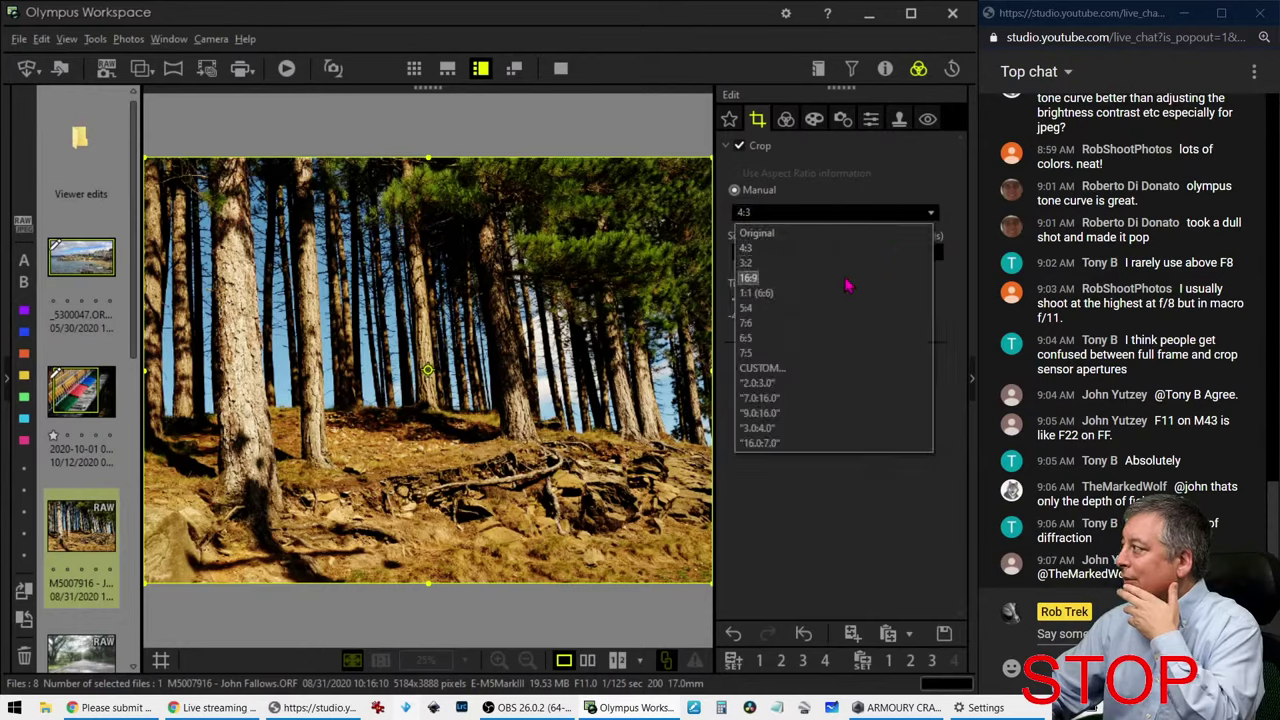
{"action": "left_click", "coordinate": [849, 277]}
{"action": "left_click_drag", "start_coordinate": [505, 485], "coordinate": [500, 382]}
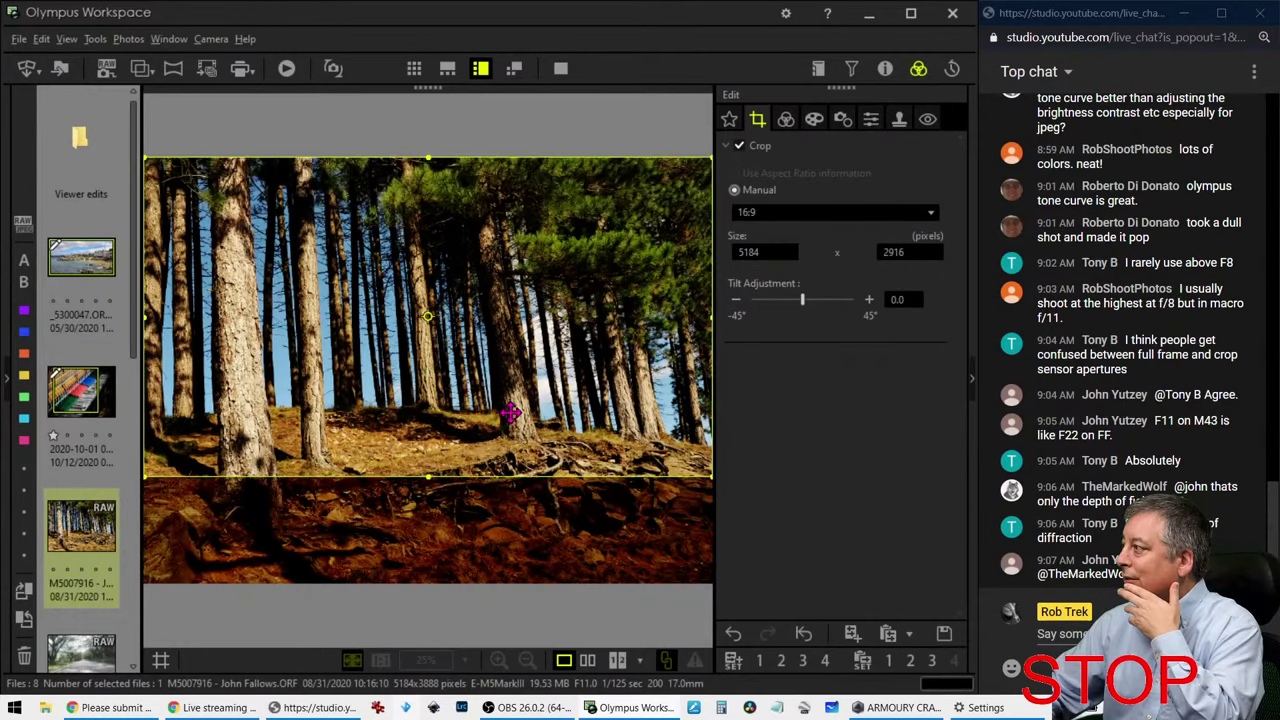
{"action": "left_click", "coordinate": [788, 121]}
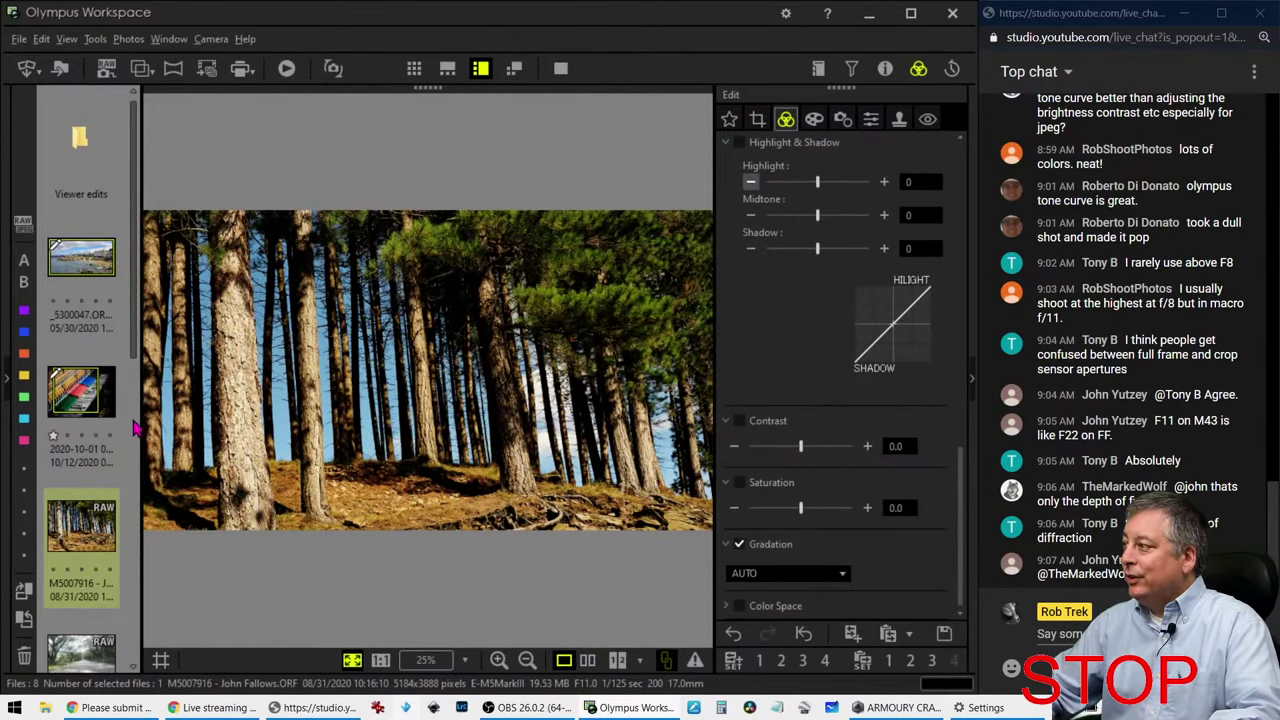
Step: Open the RAW photo of the tree-lined road for editing, keeping the vertical thumbnail strip layout
{"action": "scroll", "coordinate": [135, 428], "scroll_direction": "down", "scroll_amount": 3}
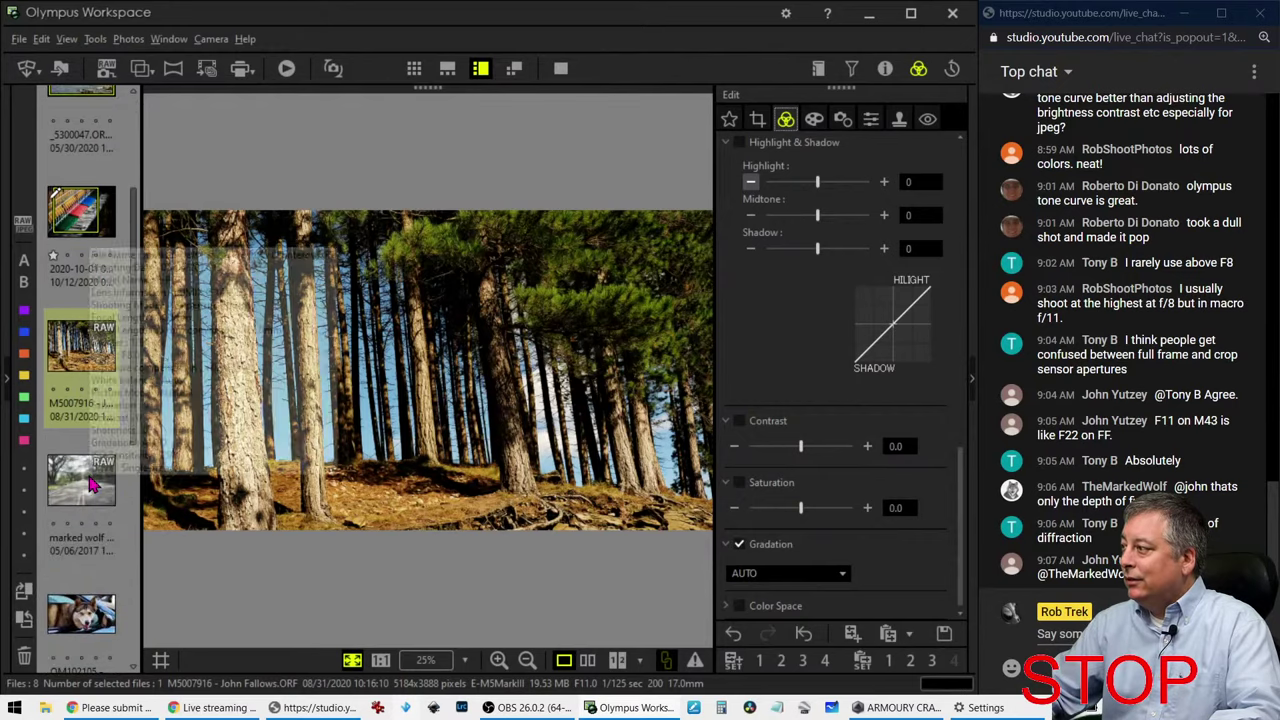
{"action": "left_click", "coordinate": [447, 70]}
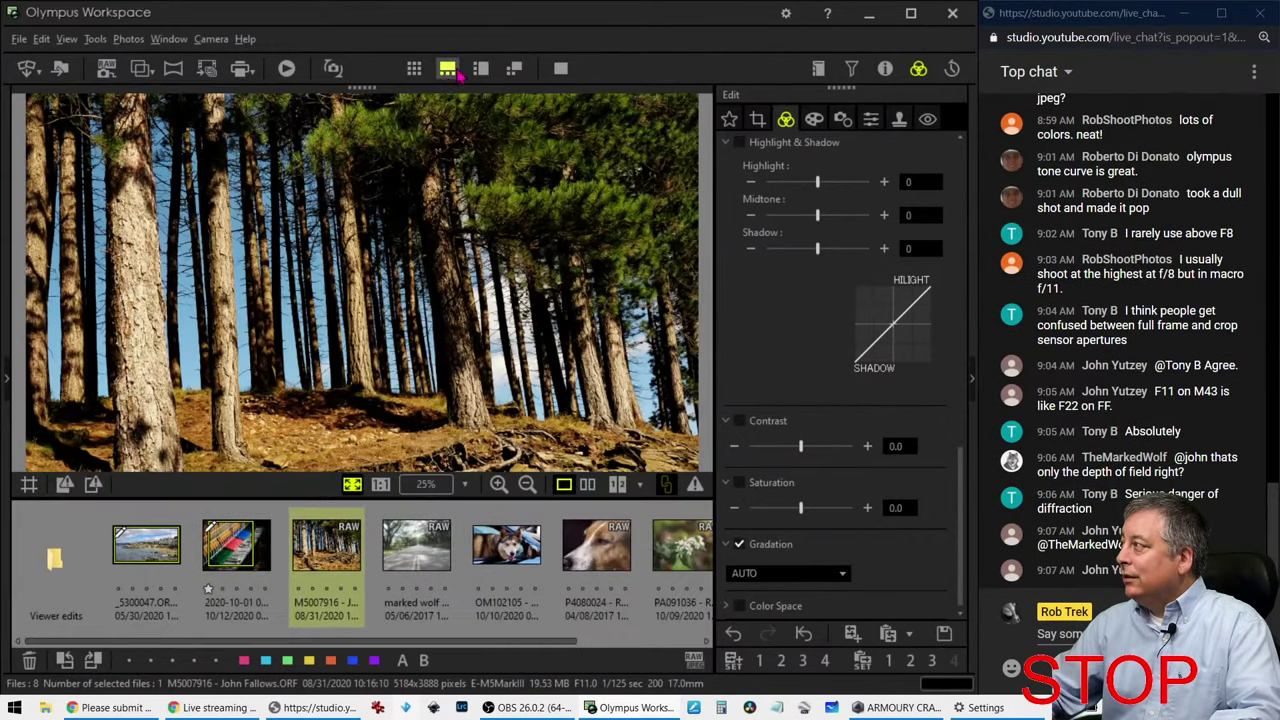
{"action": "left_click", "coordinate": [480, 68]}
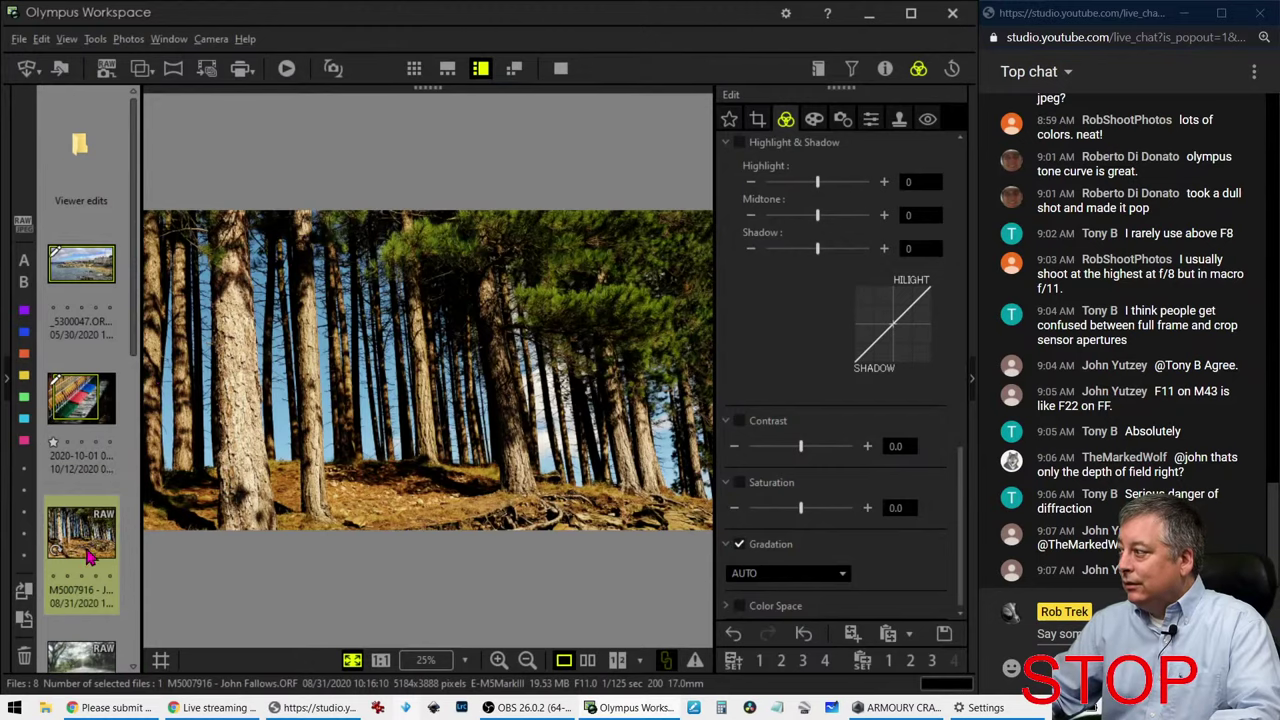
{"action": "scroll", "coordinate": [90, 520], "scroll_direction": "down", "scroll_amount": 2}
{"action": "left_click", "coordinate": [98, 500]}
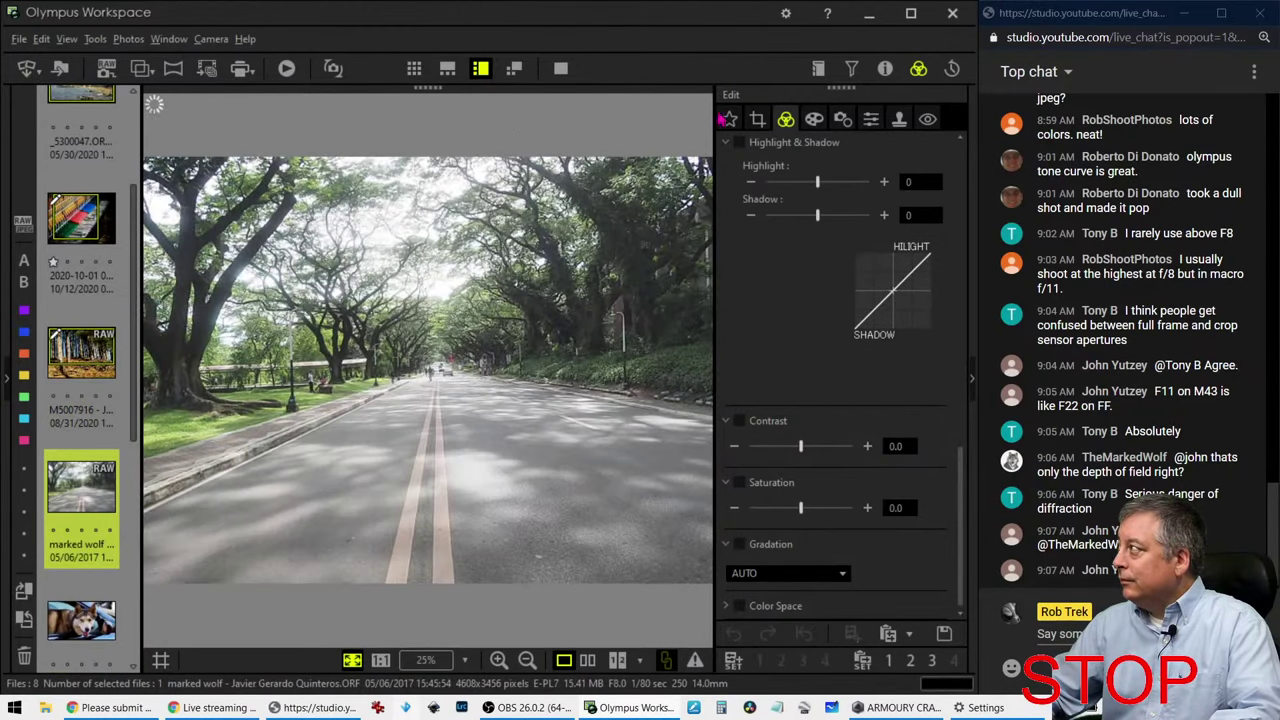
Step: Examine the road photo's shooting information and its distant people and cars at 1:1, and return to the fitted view
{"action": "left_click", "coordinate": [885, 69]}
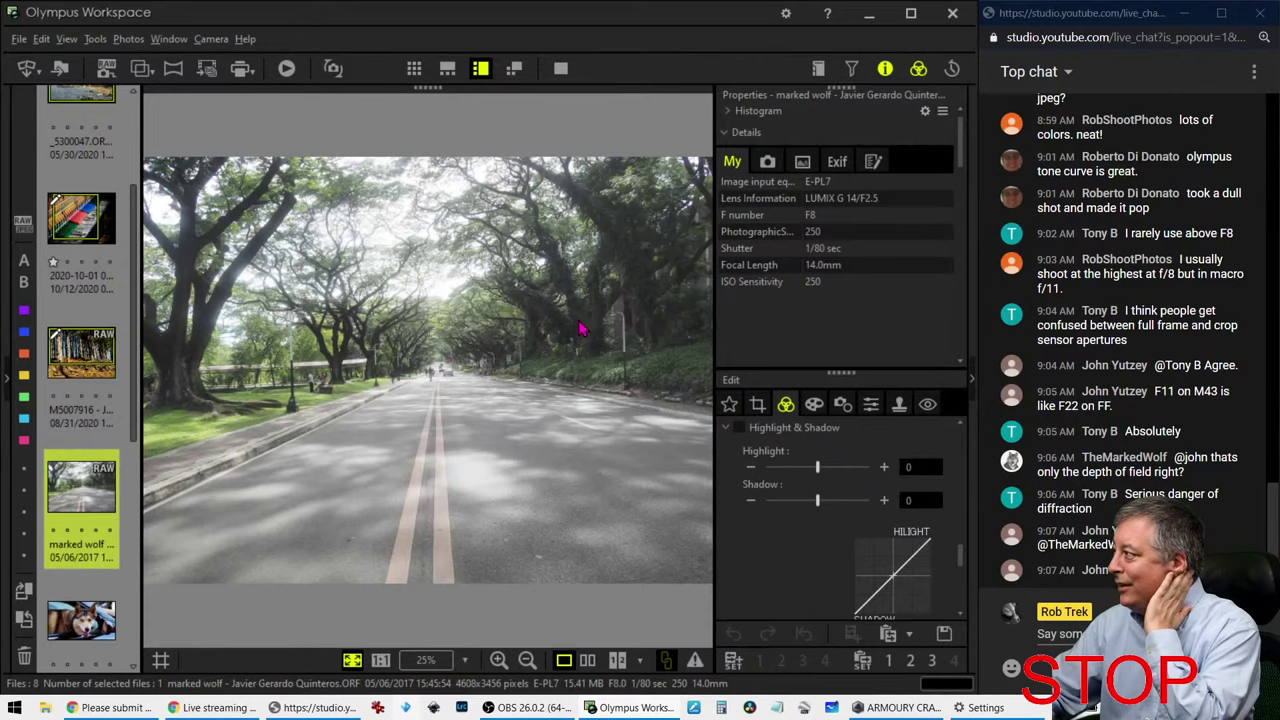
{"action": "left_click", "coordinate": [405, 380]}
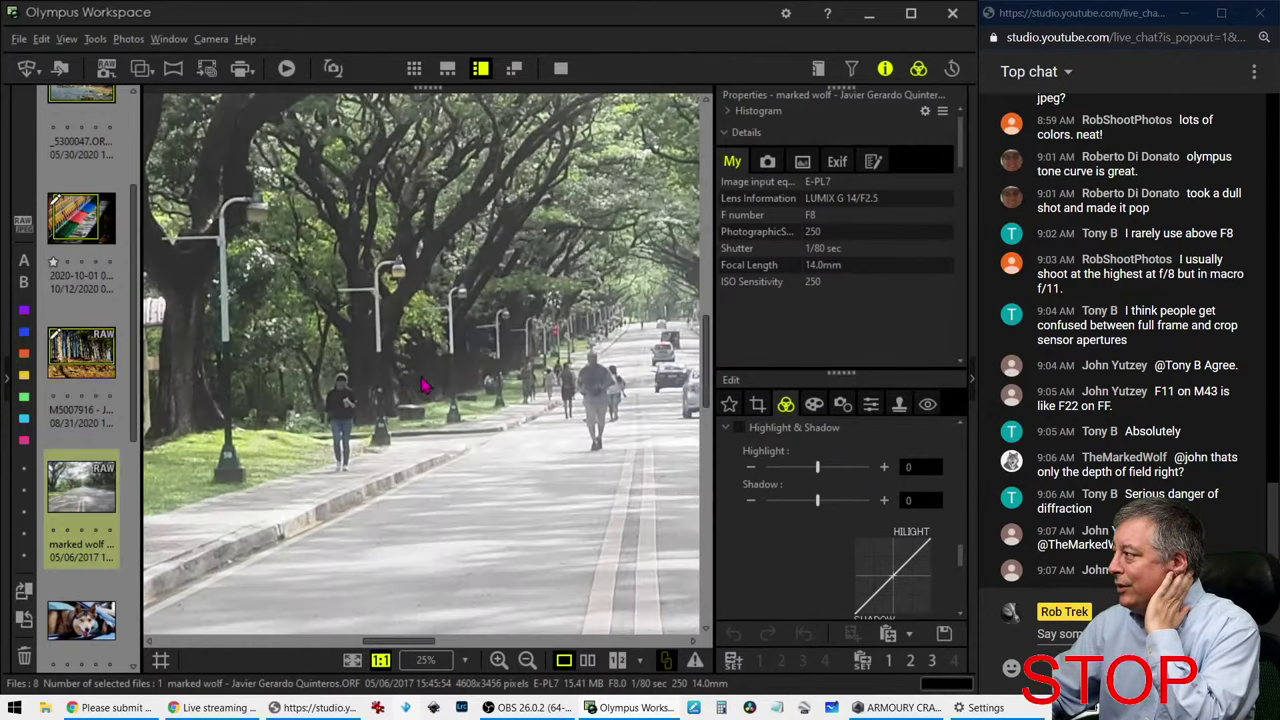
{"action": "left_click_drag", "start_coordinate": [474, 397], "coordinate": [452, 400]}
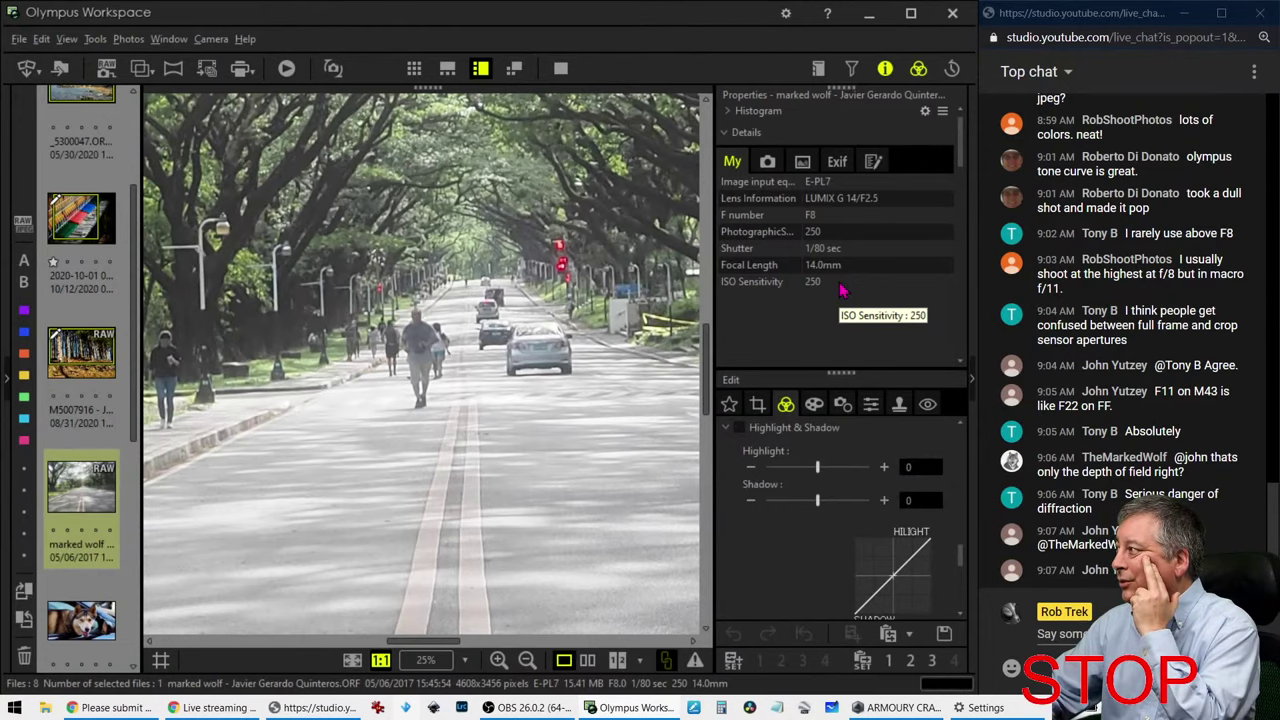
{"action": "left_click", "coordinate": [428, 320]}
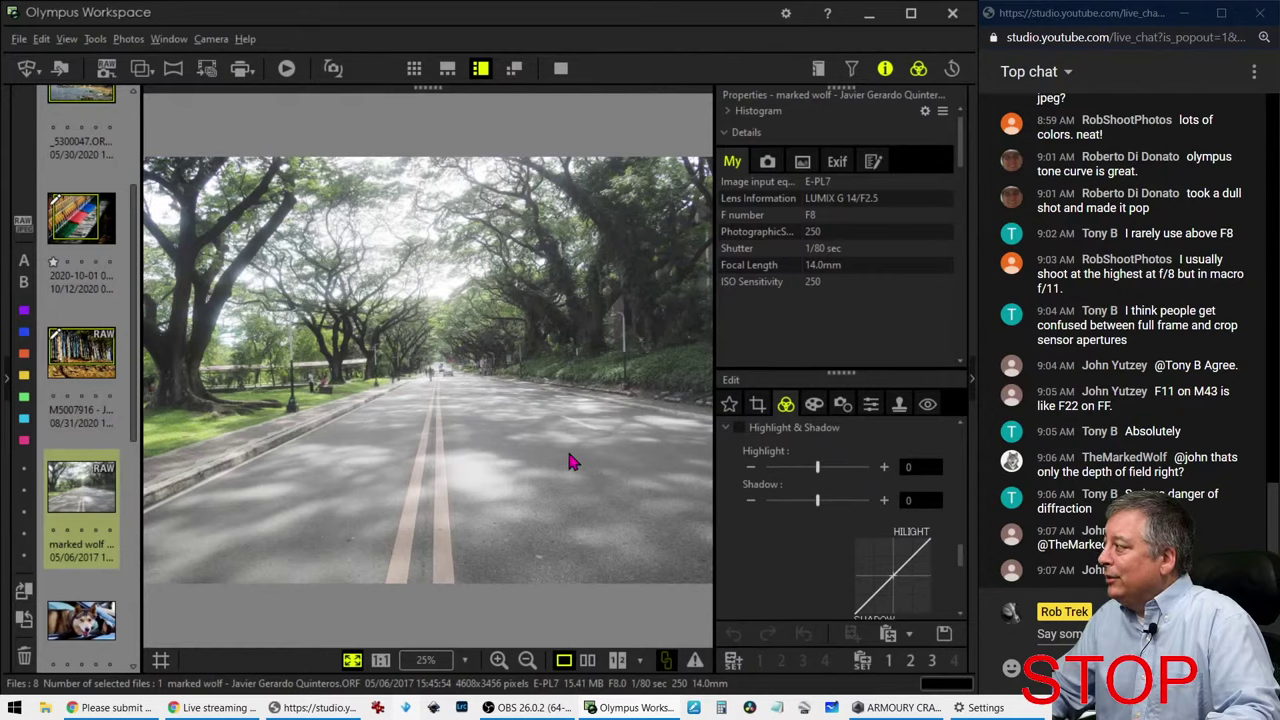
Step: Hide the photo properties and set the road photo's gradation to Normal
{"action": "scroll", "coordinate": [790, 537], "scroll_direction": "down", "scroll_amount": 3}
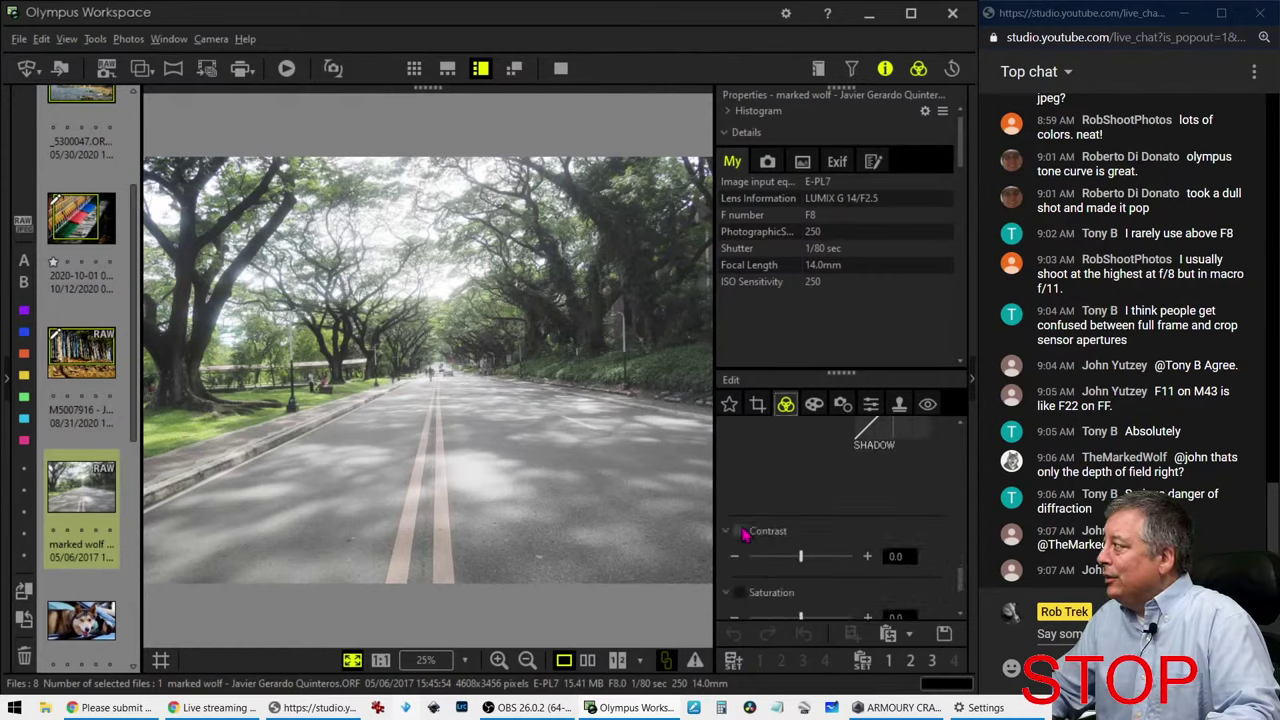
{"action": "left_click", "coordinate": [885, 68]}
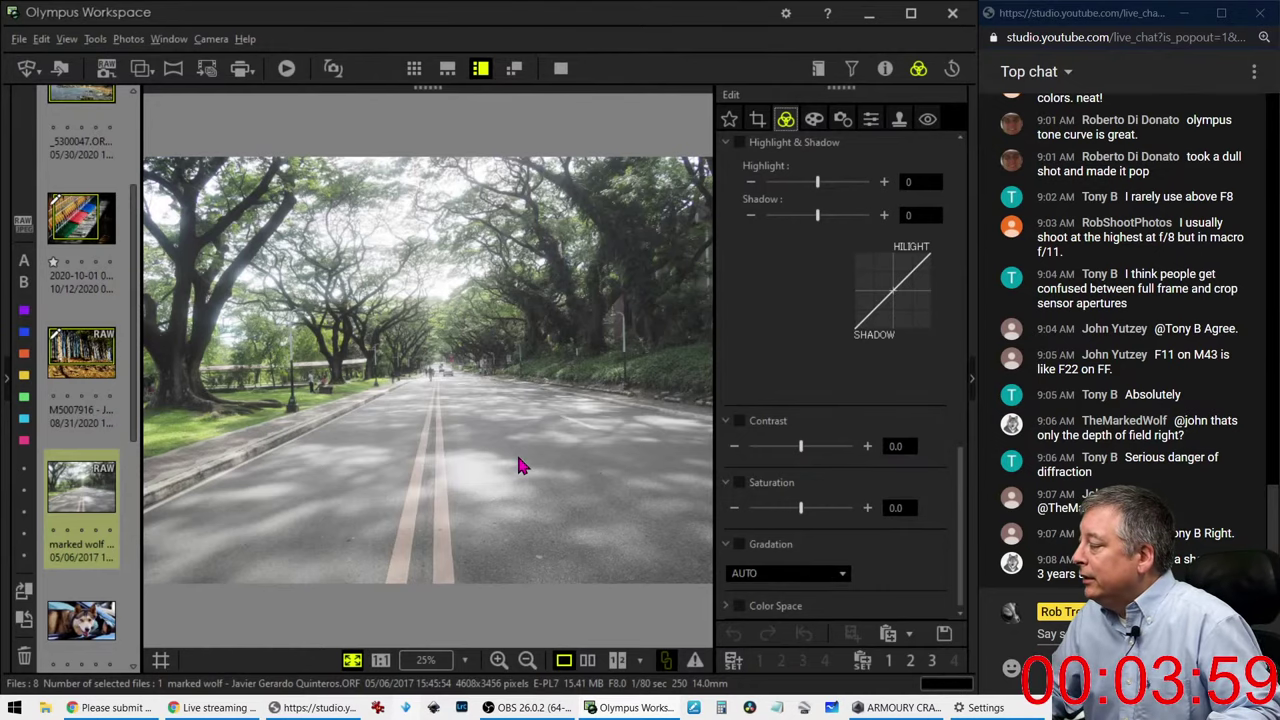
{"action": "left_click", "coordinate": [743, 576]}
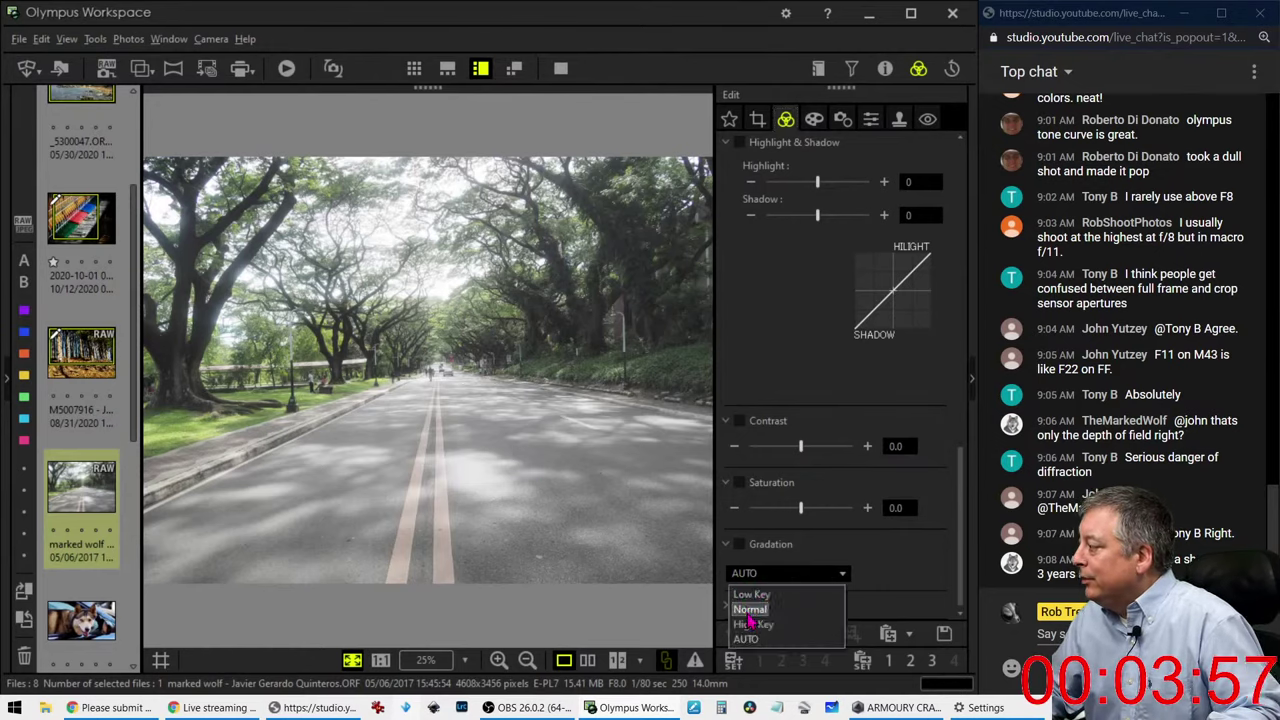
{"action": "left_click", "coordinate": [750, 609]}
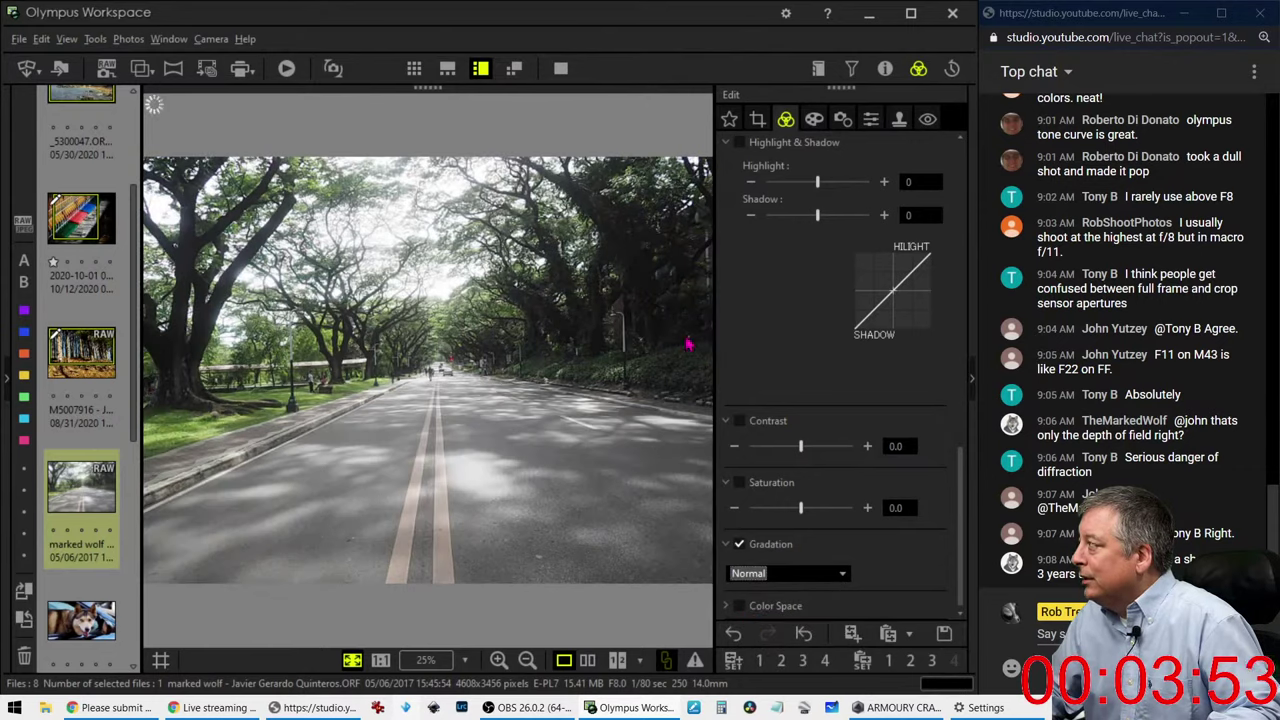
Step: Crop the road photo to a 1:1 (6:6) square of about 2277 x 2277 pixels along the upper edge and preview it
{"action": "left_click", "coordinate": [760, 119]}
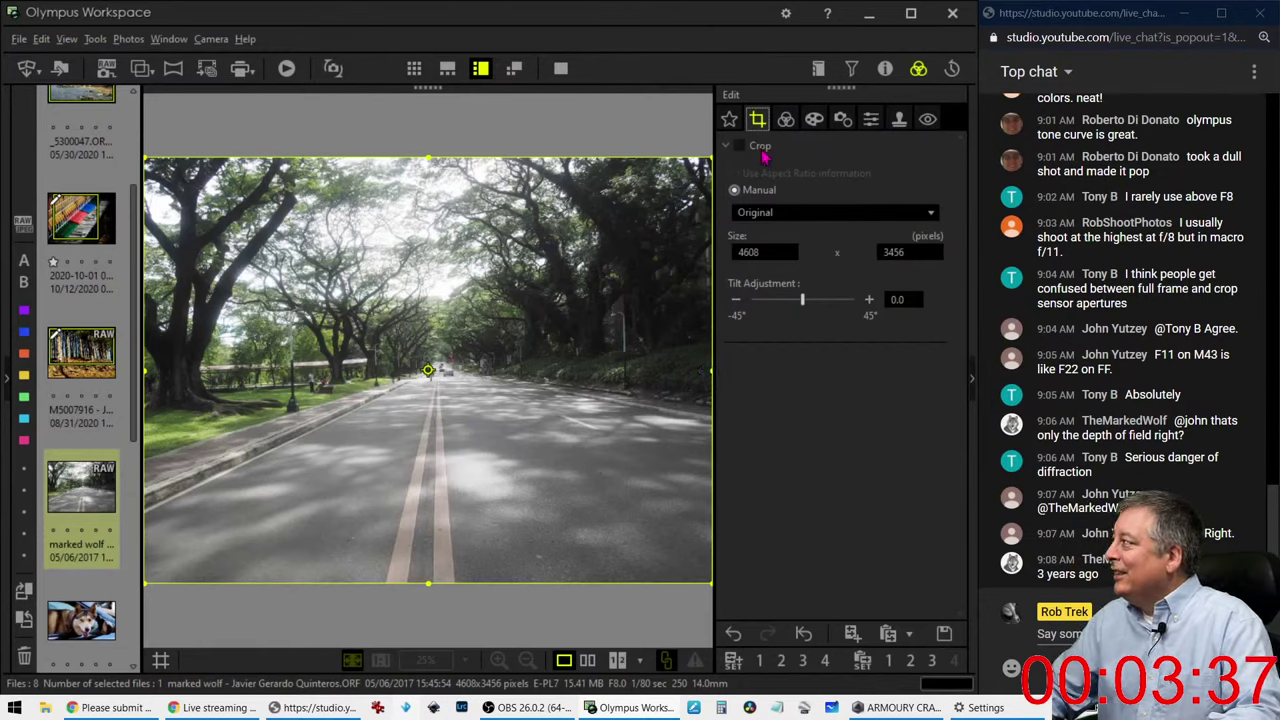
{"action": "left_click", "coordinate": [784, 215]}
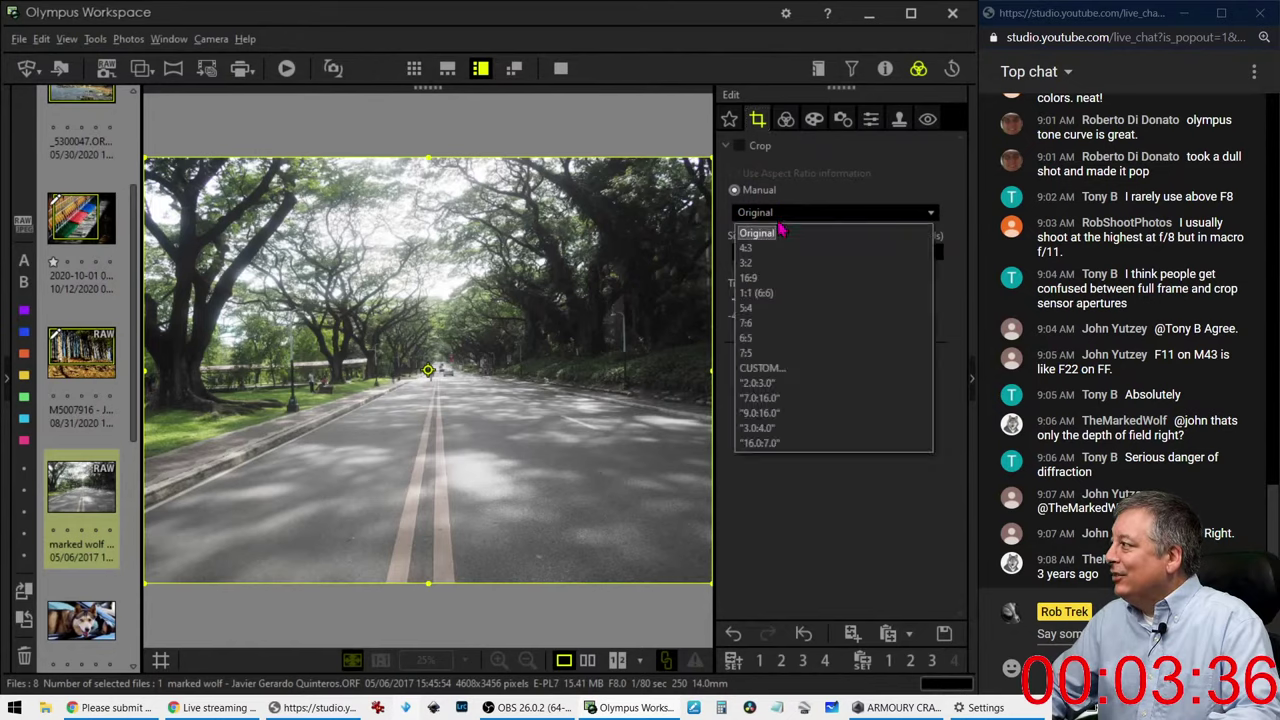
{"action": "left_click", "coordinate": [770, 294]}
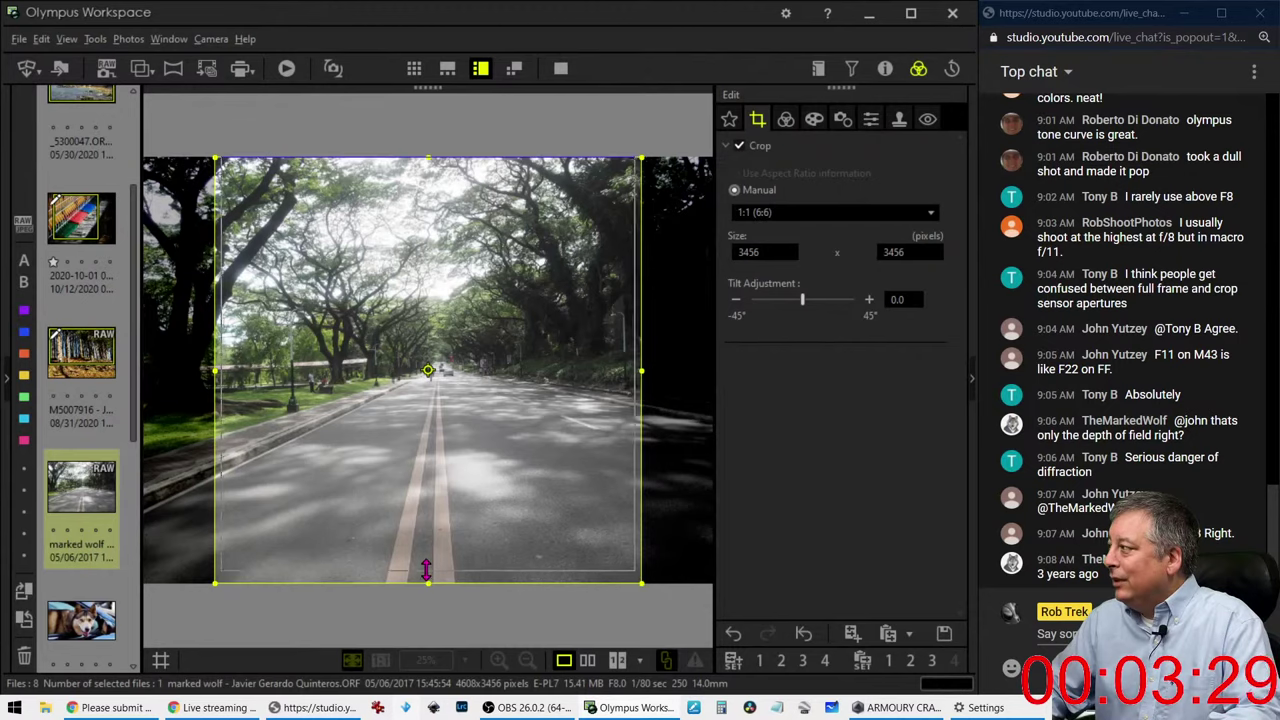
{"action": "left_click_drag", "start_coordinate": [426, 569], "coordinate": [431, 417]}
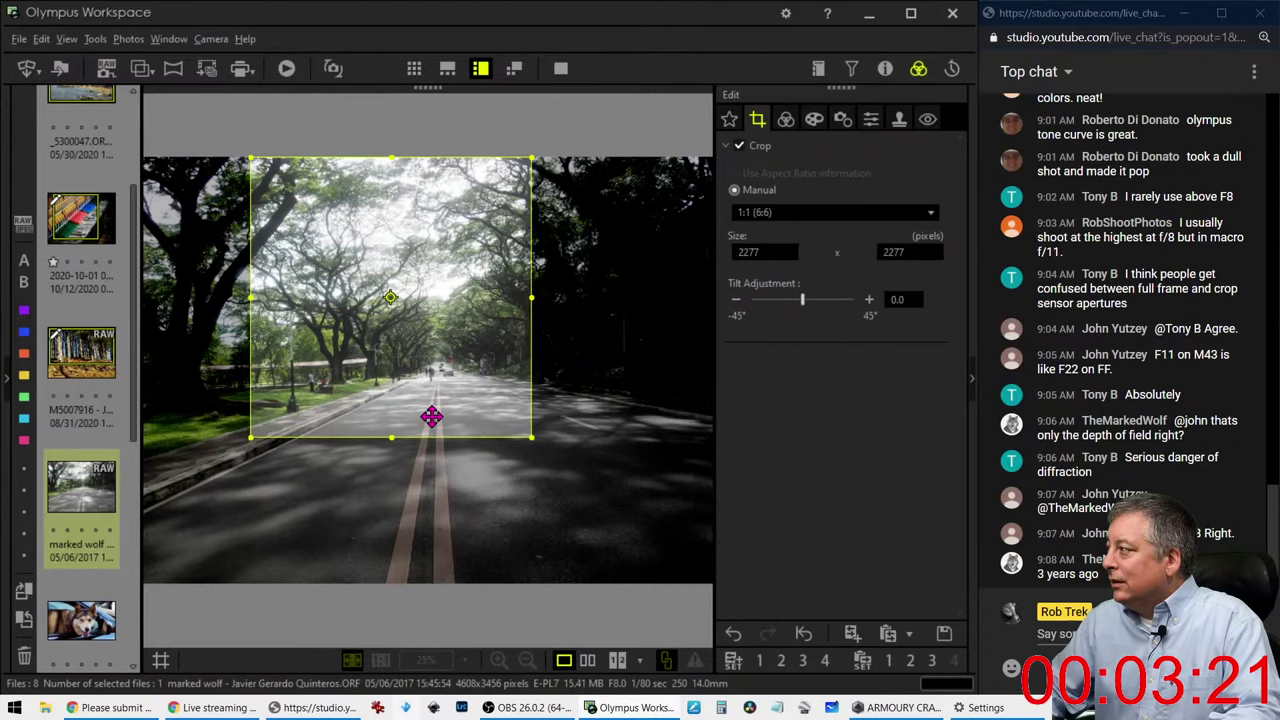
{"action": "left_click", "coordinate": [786, 120]}
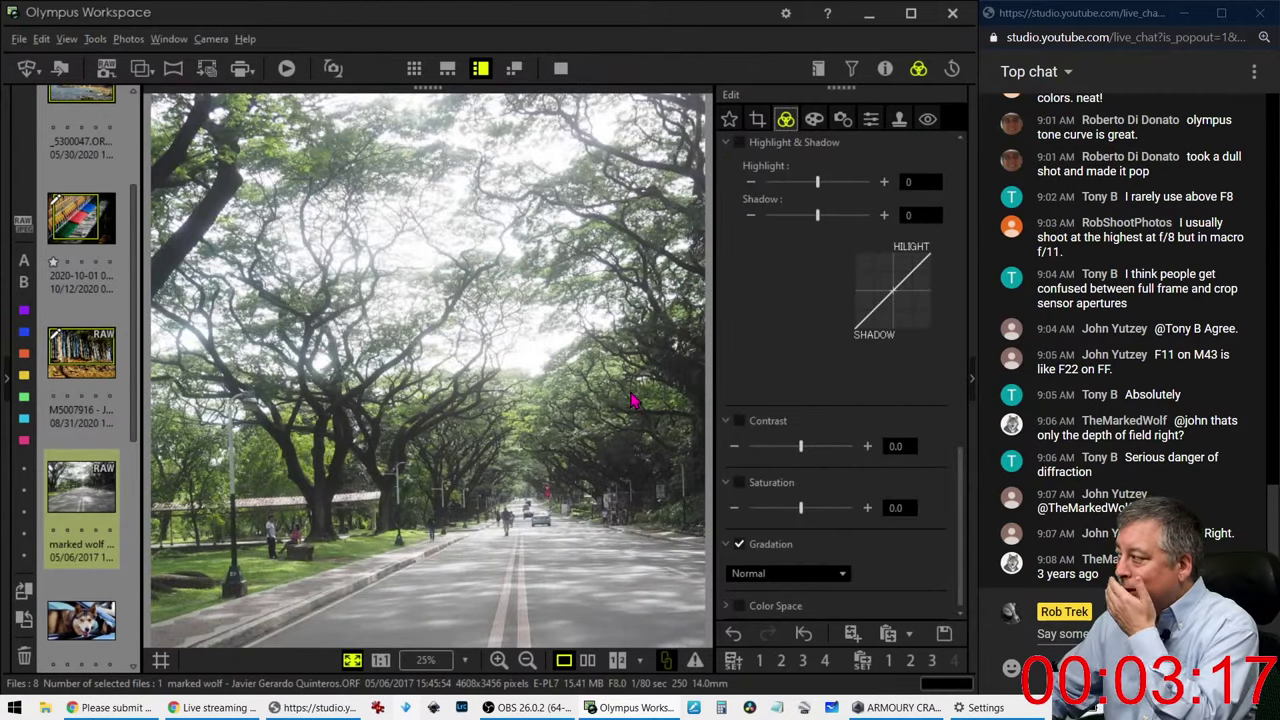
Step: Move the square crop frame right along the photo's upper edge to take in more of the right-hand trees, and preview it
{"action": "left_click", "coordinate": [757, 119]}
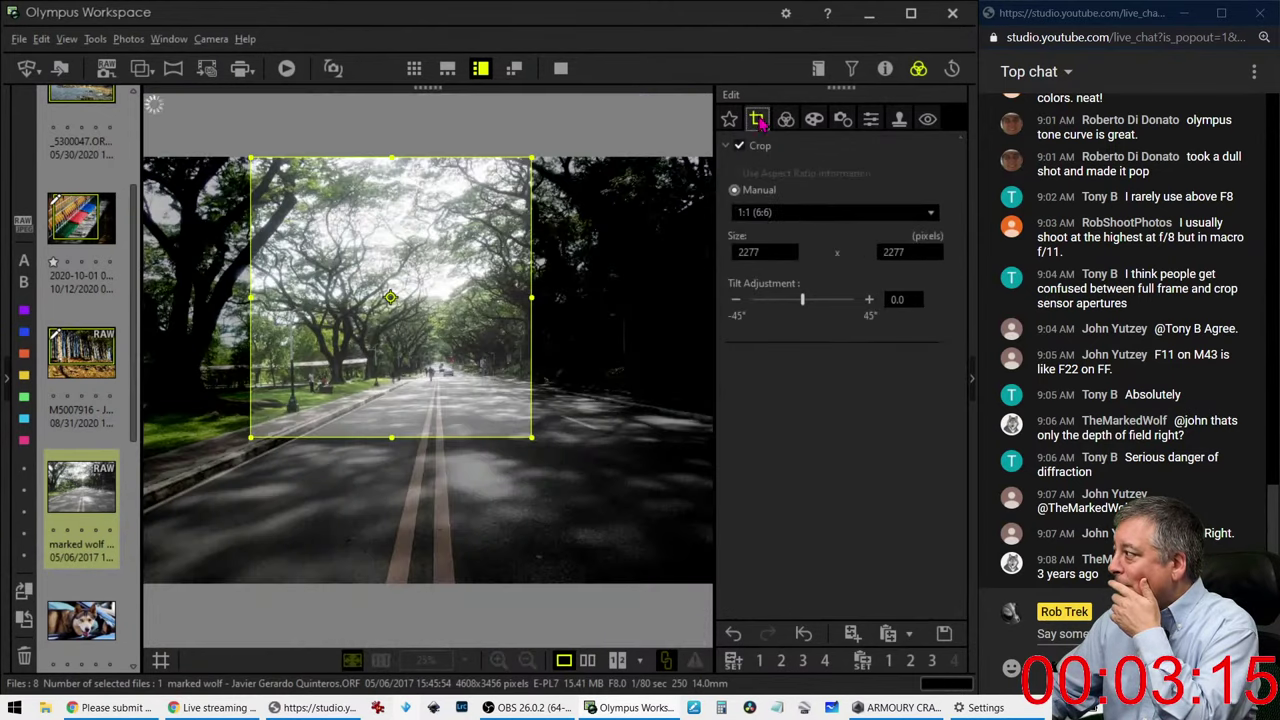
{"action": "left_click_drag", "start_coordinate": [481, 343], "coordinate": [543, 356]}
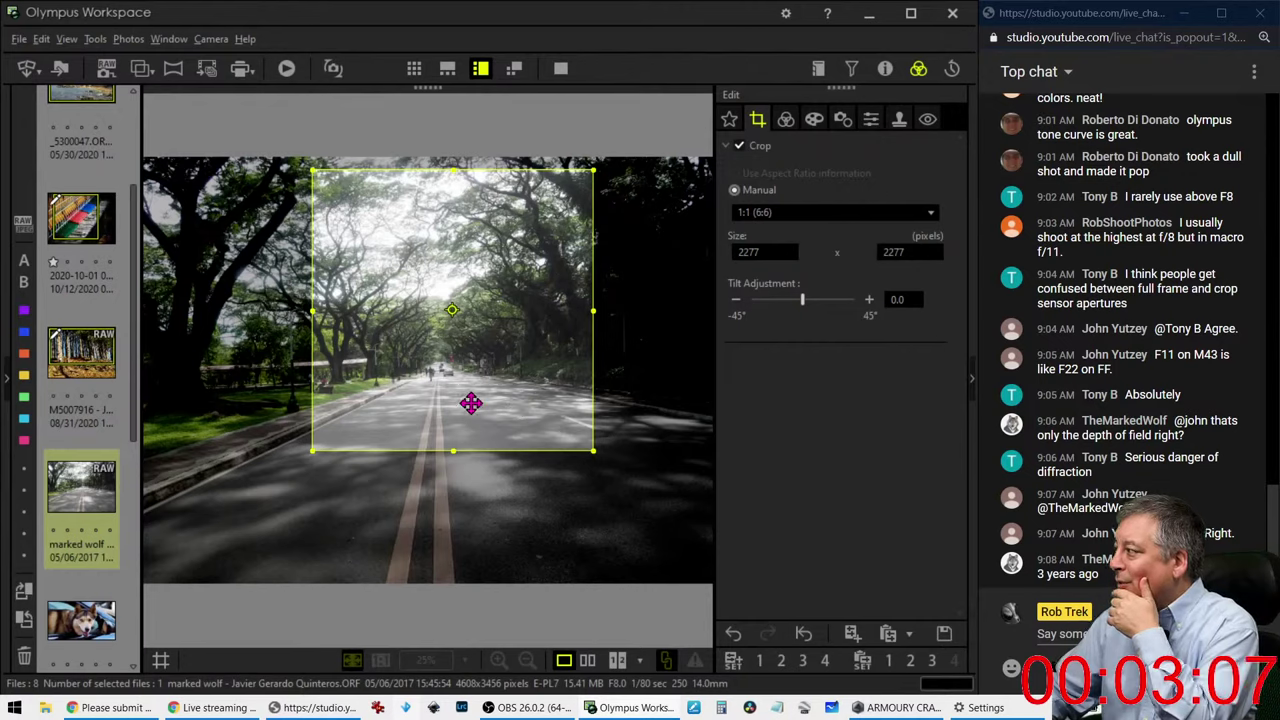
{"action": "left_click_drag", "start_coordinate": [477, 403], "coordinate": [481, 362]}
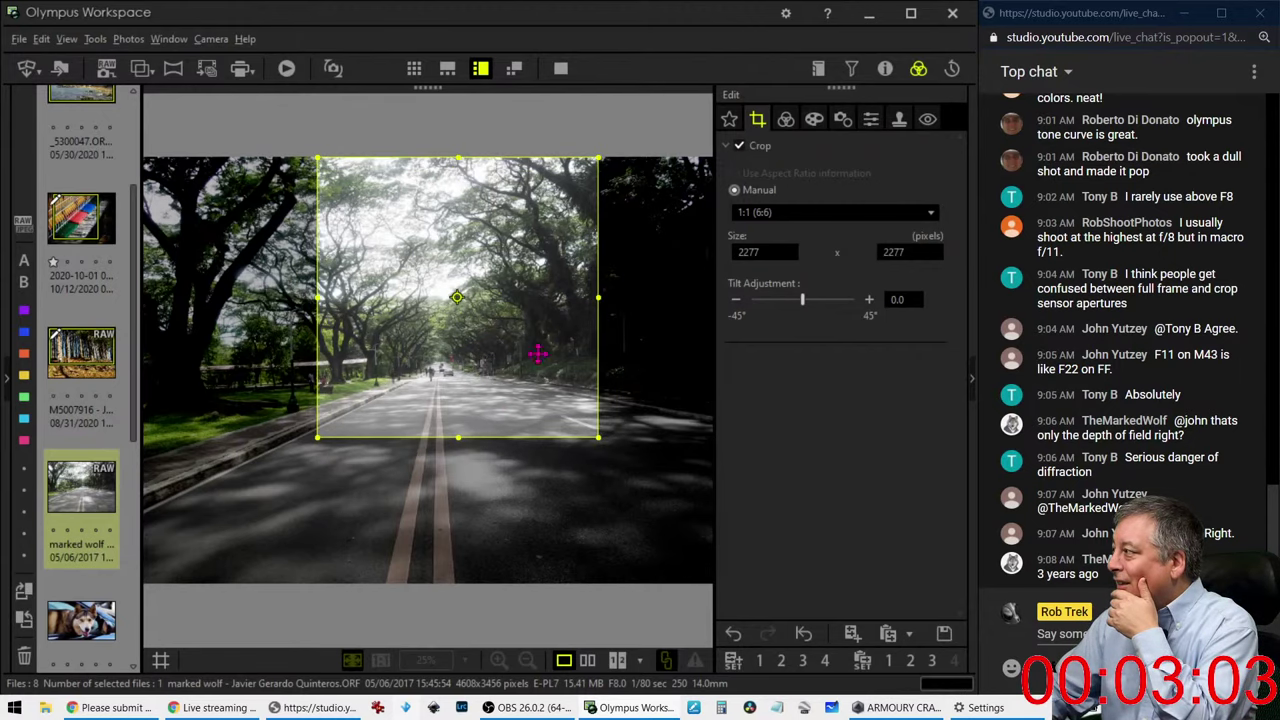
{"action": "left_click", "coordinate": [787, 119]}
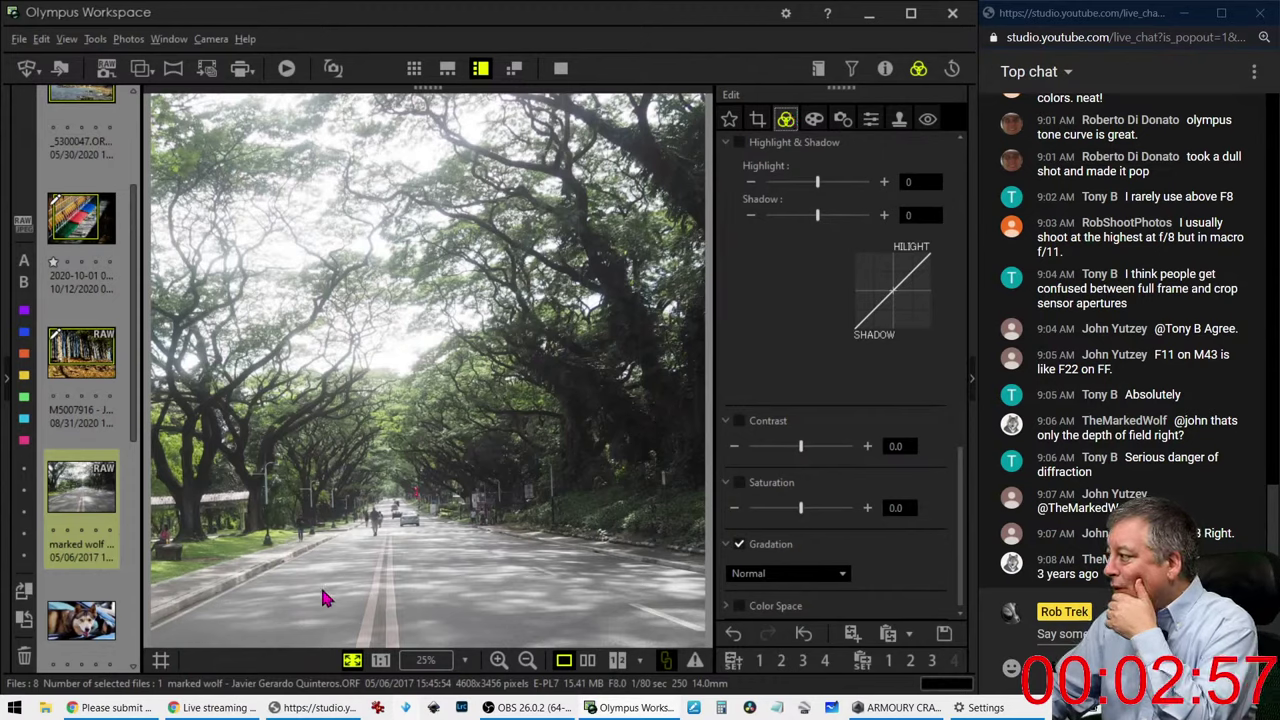
Step: Inspect the distant traffic and pedestrians in the cropped road photo at 1:1 and return to the fitted view
{"action": "left_click", "coordinate": [425, 508]}
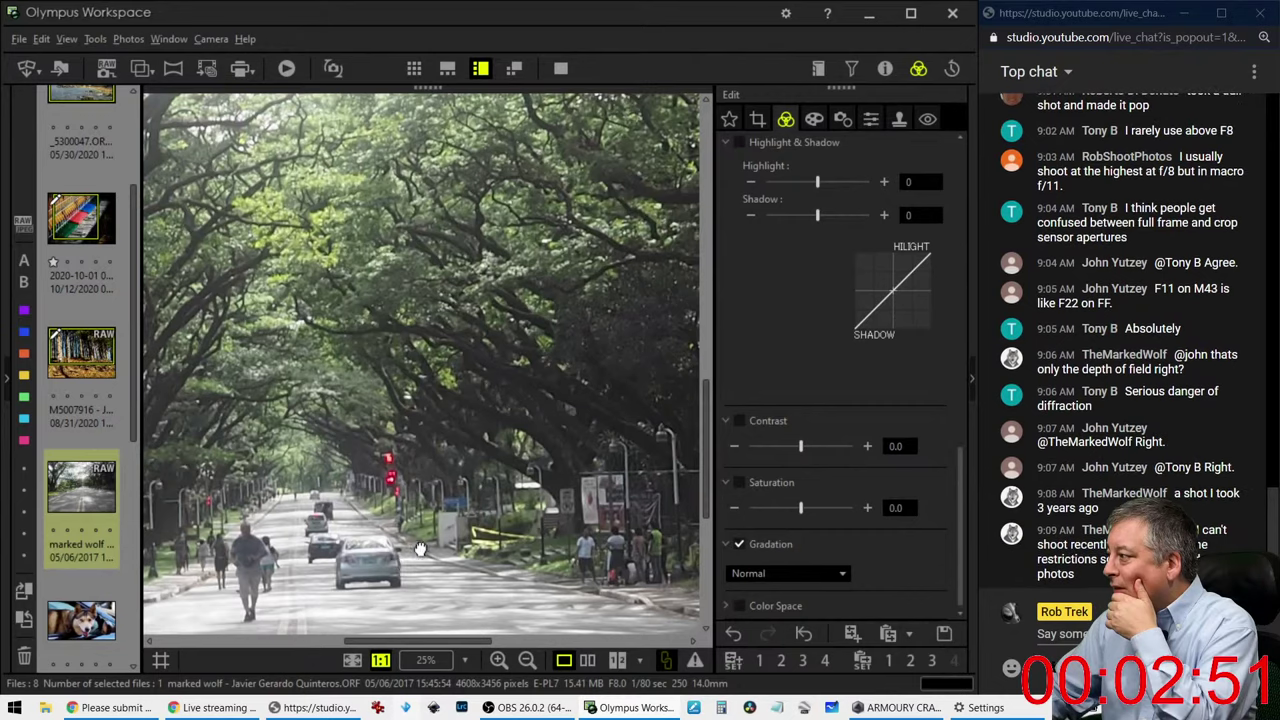
{"action": "left_click_drag", "start_coordinate": [402, 565], "coordinate": [463, 505]}
{"action": "left_click", "coordinate": [463, 510]}
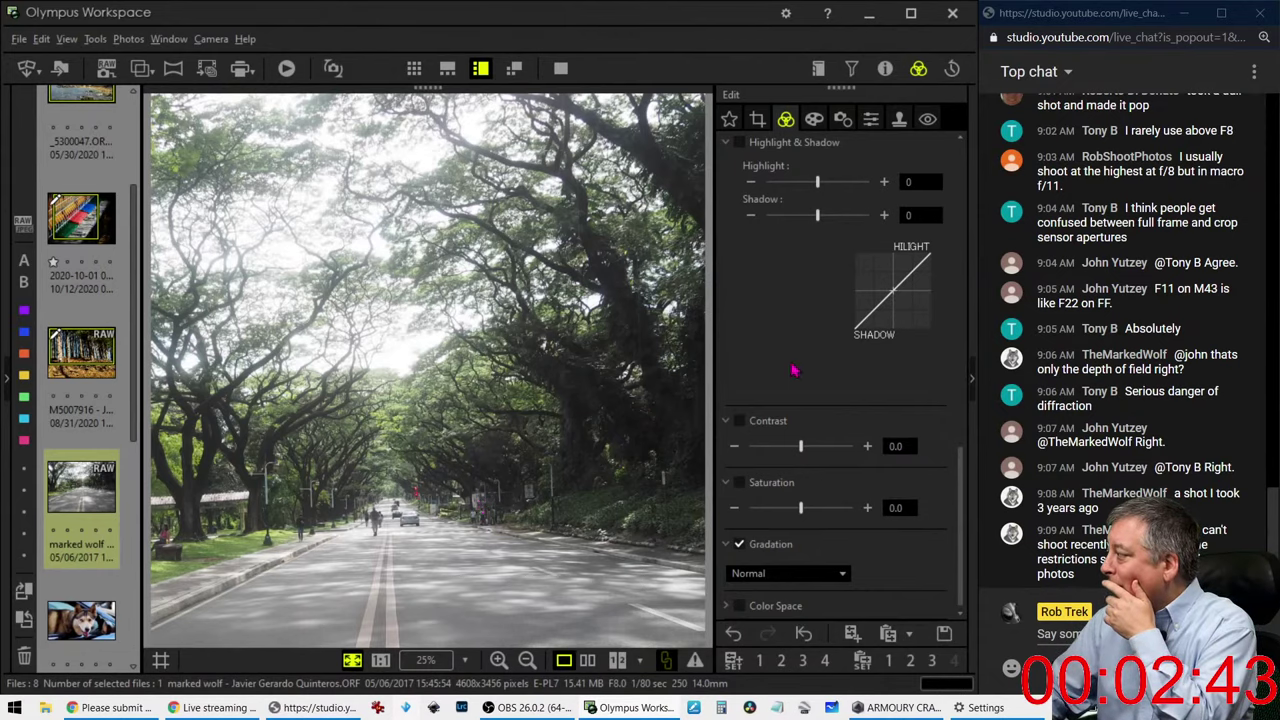
Step: Set the road photo's tilt adjustment to 0.2 and return to the tone curve settings
{"action": "left_click", "coordinate": [757, 119]}
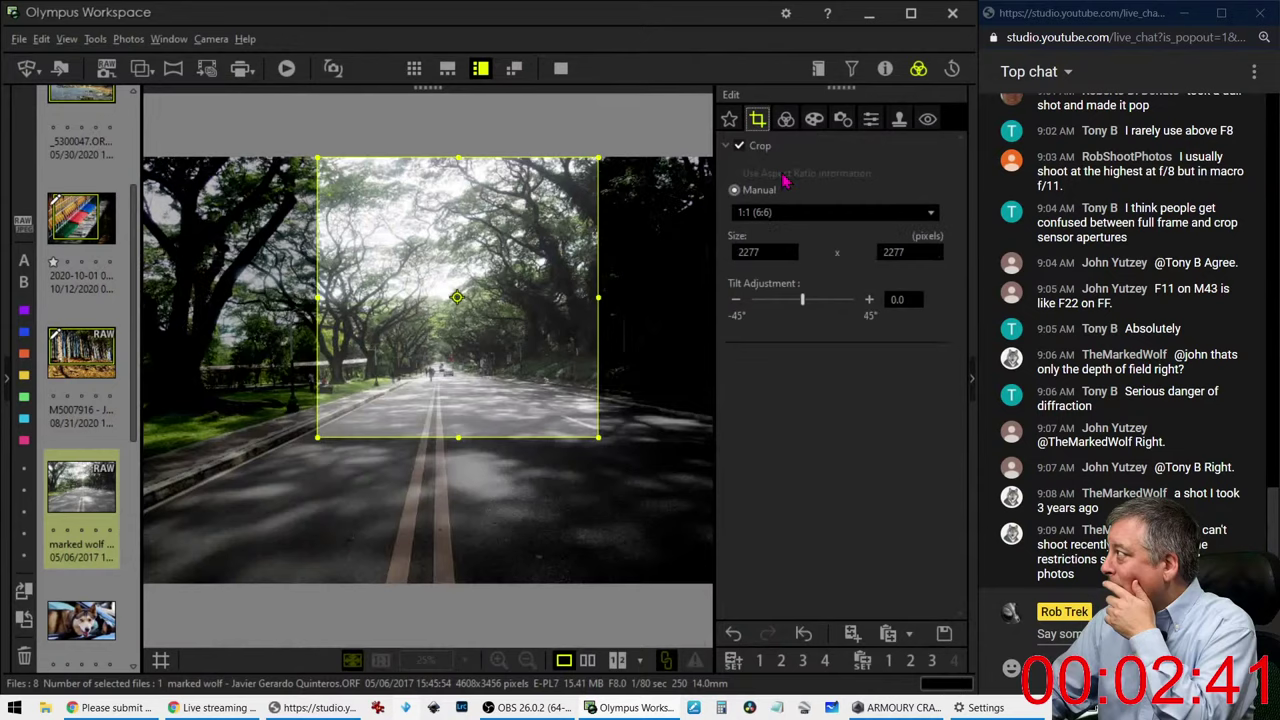
{"action": "left_click", "coordinate": [868, 300]}
{"action": "left_click", "coordinate": [868, 300]}
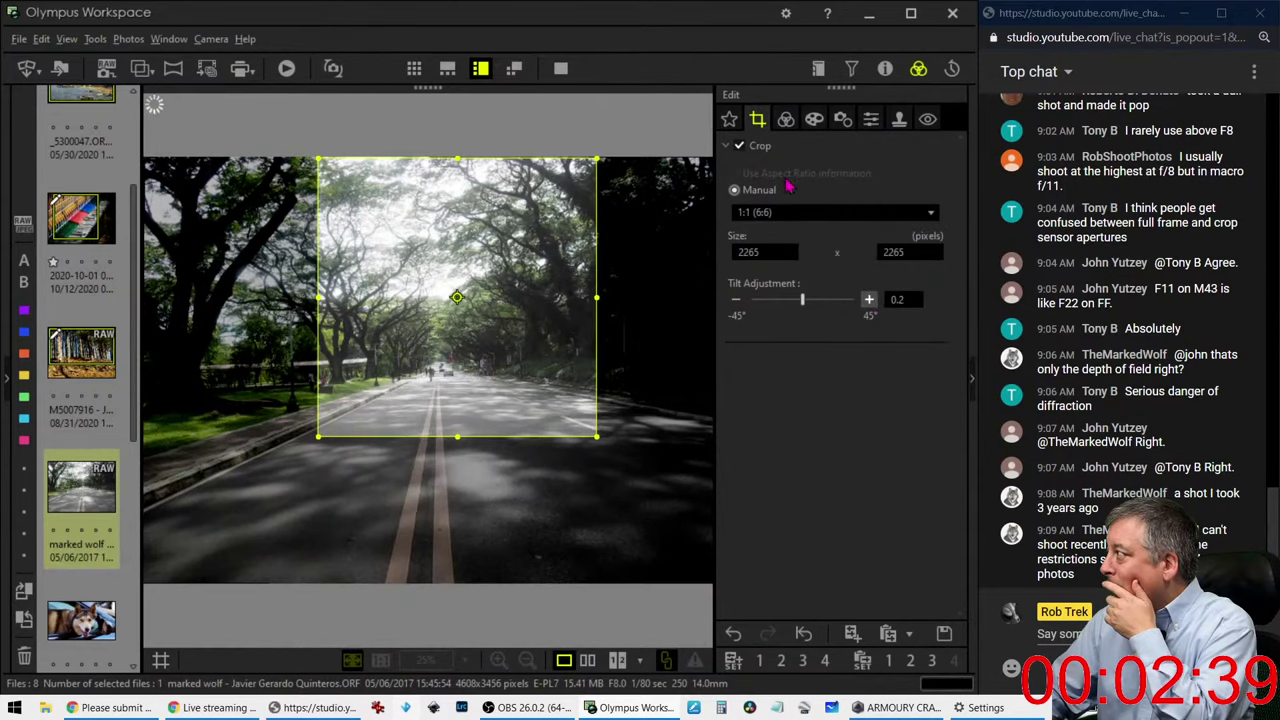
{"action": "left_click", "coordinate": [786, 119]}
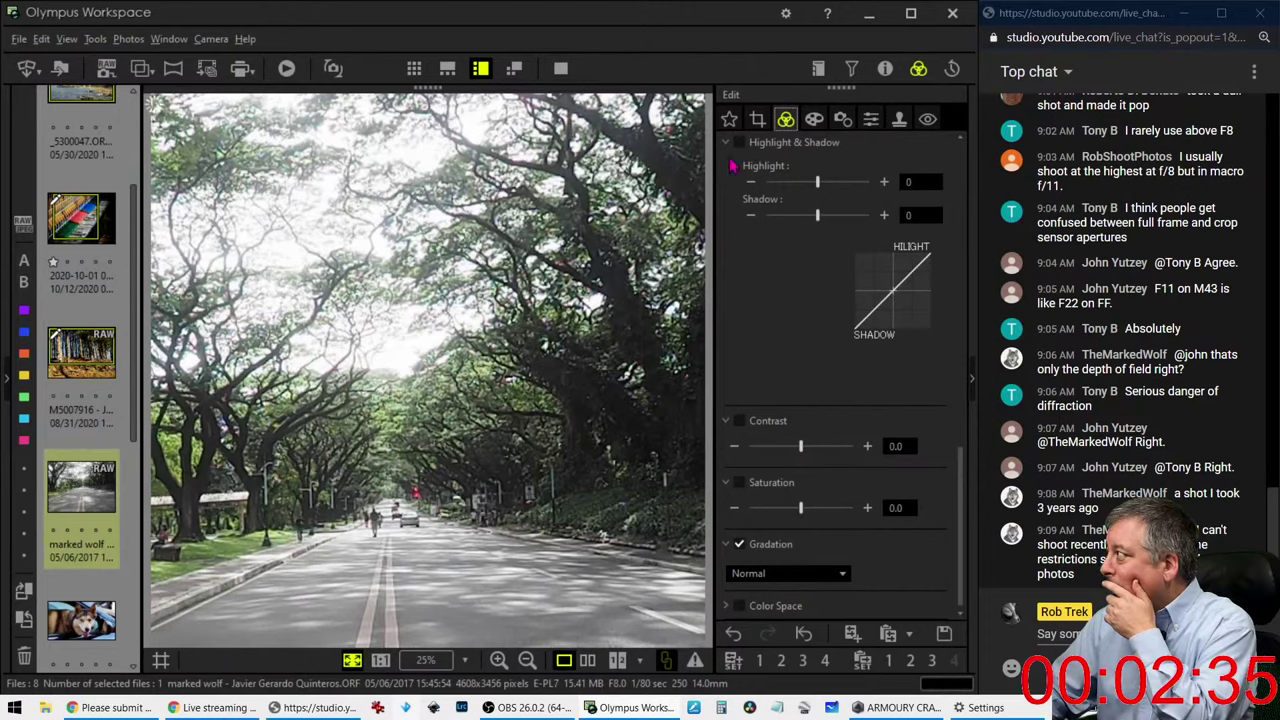
{"action": "scroll", "coordinate": [793, 218], "scroll_direction": "up", "scroll_amount": 5}
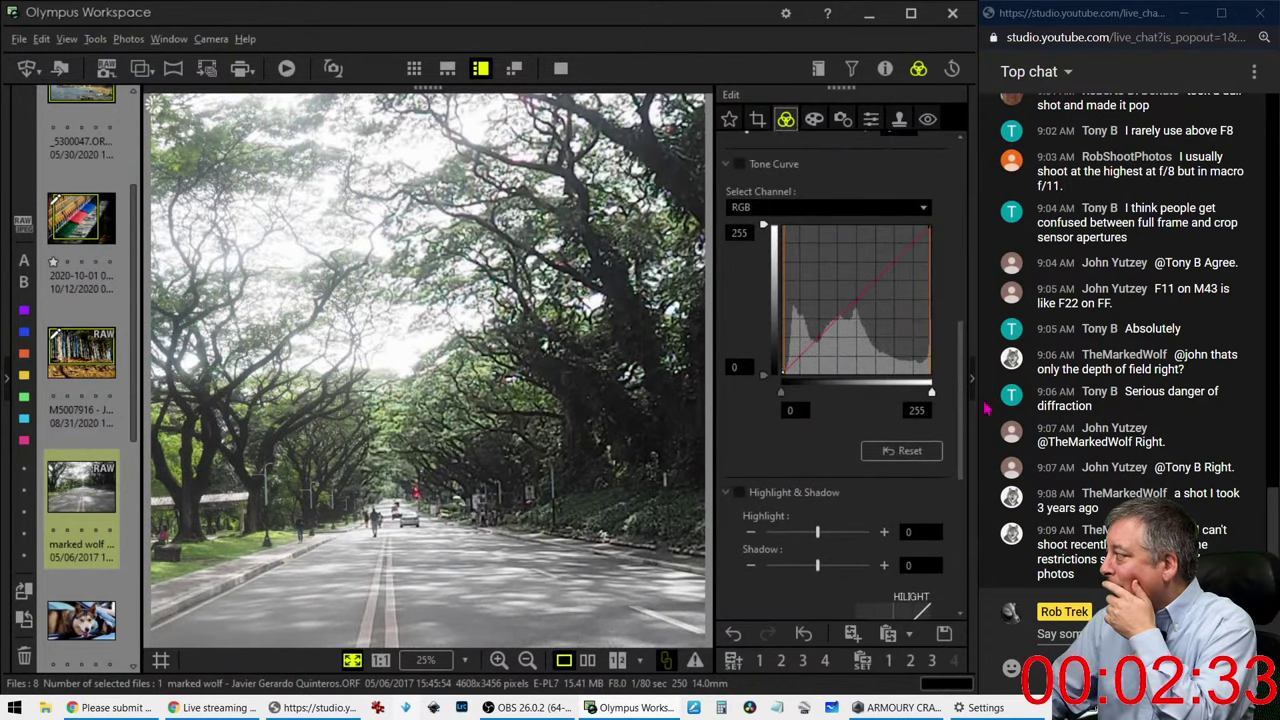
Step: Set the road photo's exposure compensation to -1.0 EV
{"action": "left_click_drag", "start_coordinate": [965, 415], "coordinate": [960, 190]}
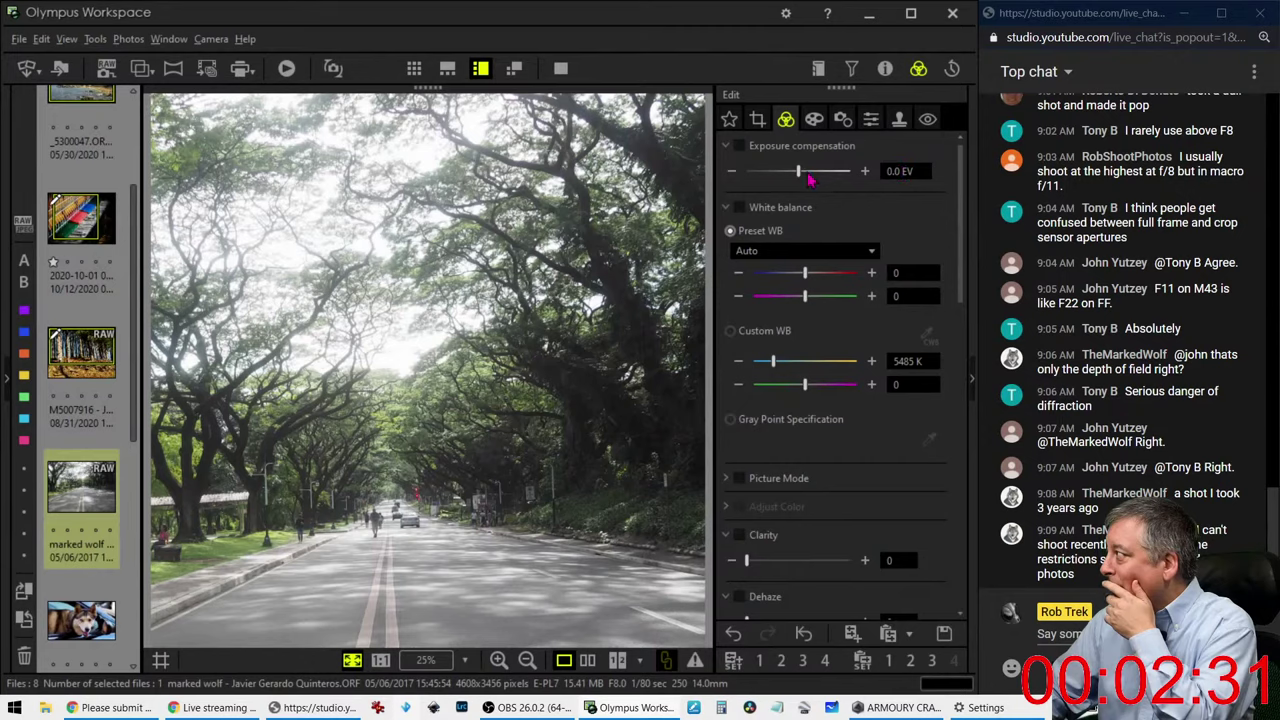
{"action": "left_click_drag", "start_coordinate": [810, 177], "coordinate": [765, 180]}
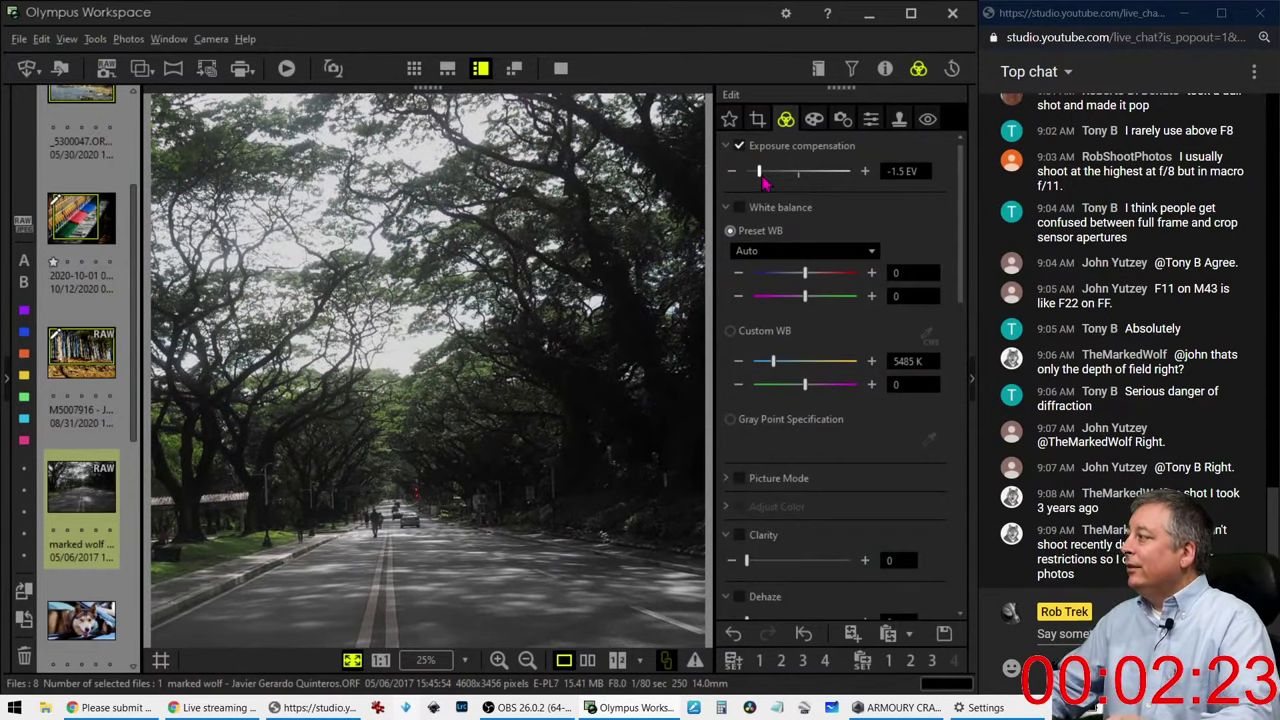
{"action": "left_click_drag", "start_coordinate": [766, 180], "coordinate": [777, 180]}
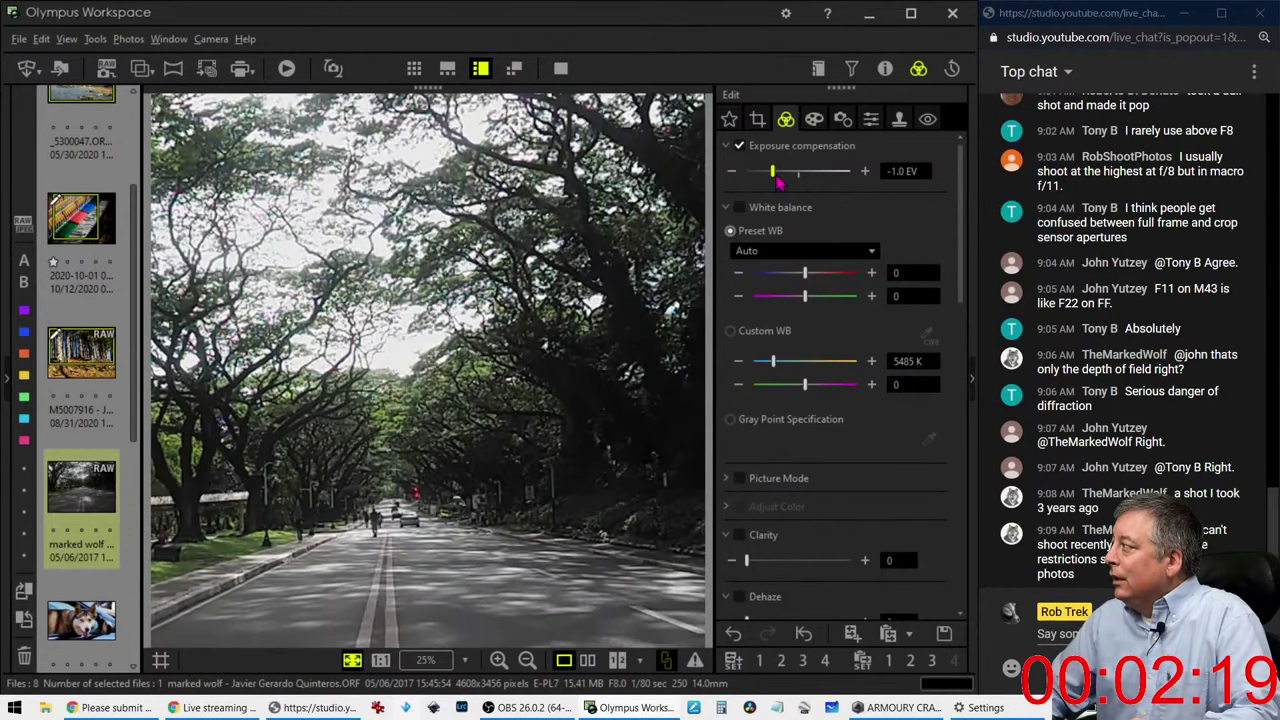
Step: Shrink the square crop to about 1233 x 1233 pixels around the distant traffic, and set the tilt adjustment to 0.5
{"action": "left_click", "coordinate": [757, 119]}
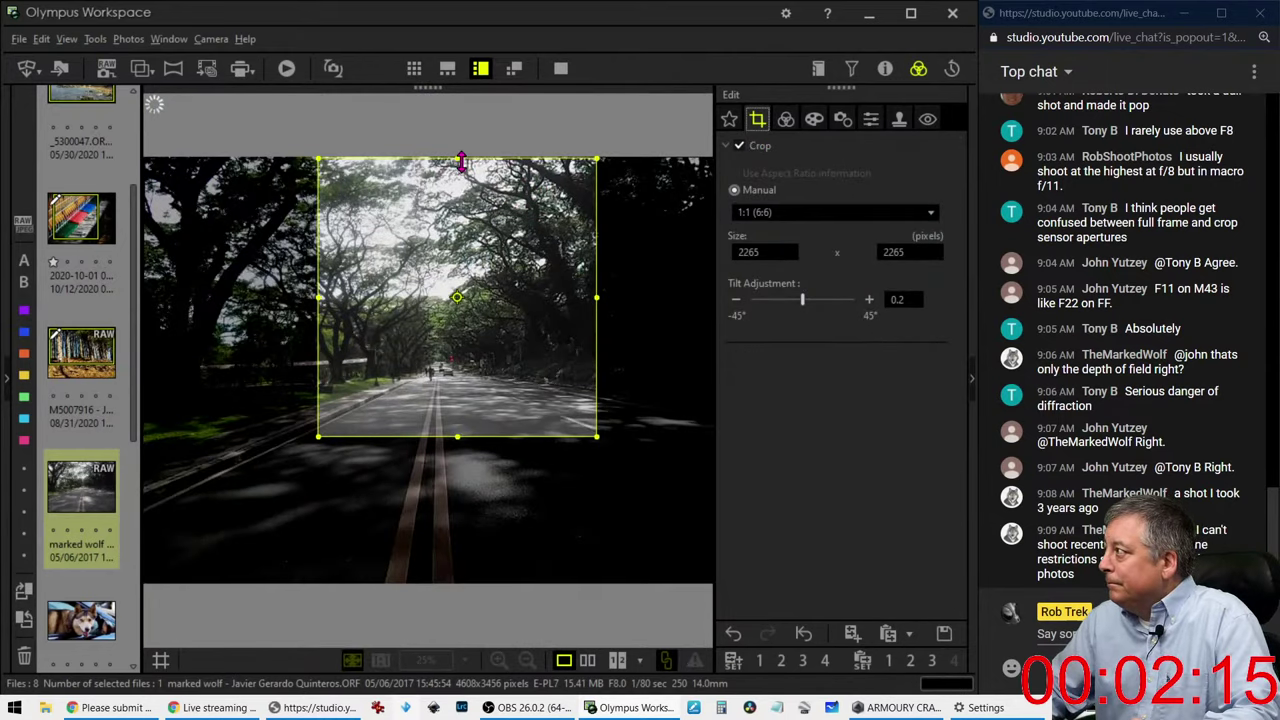
{"action": "left_click_drag", "start_coordinate": [460, 158], "coordinate": [446, 286]}
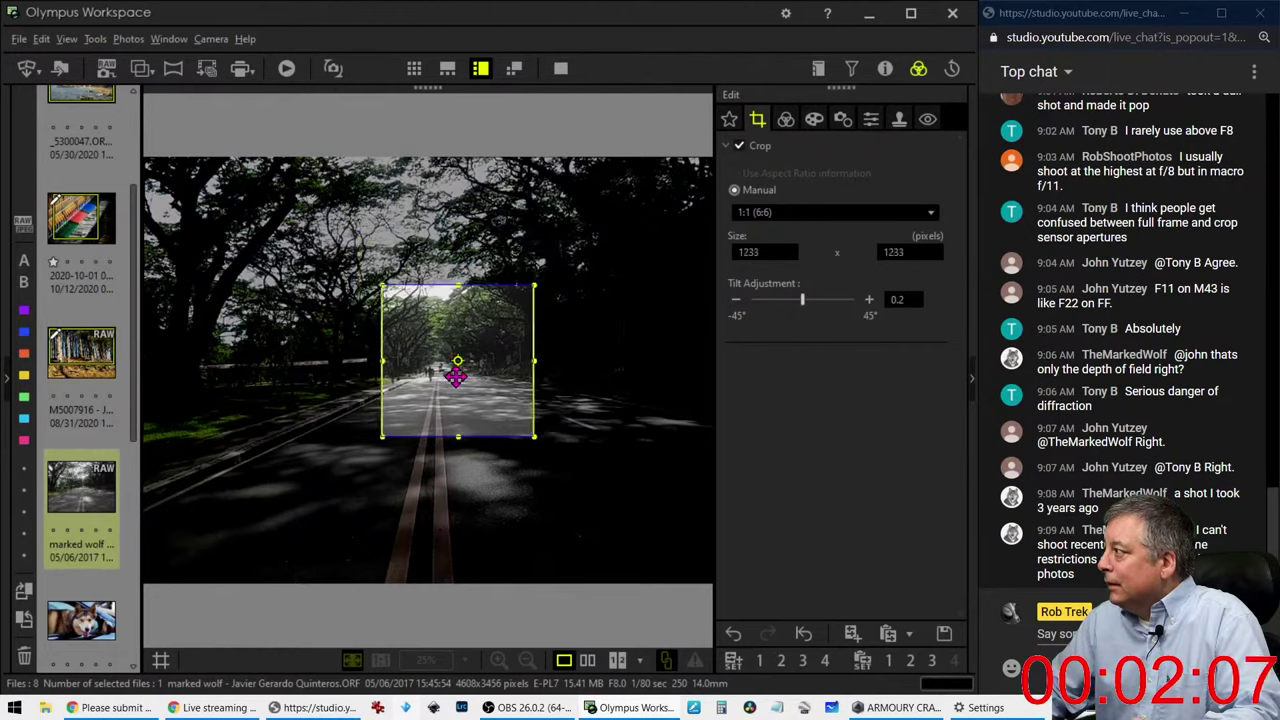
{"action": "left_click_drag", "start_coordinate": [451, 369], "coordinate": [453, 379]}
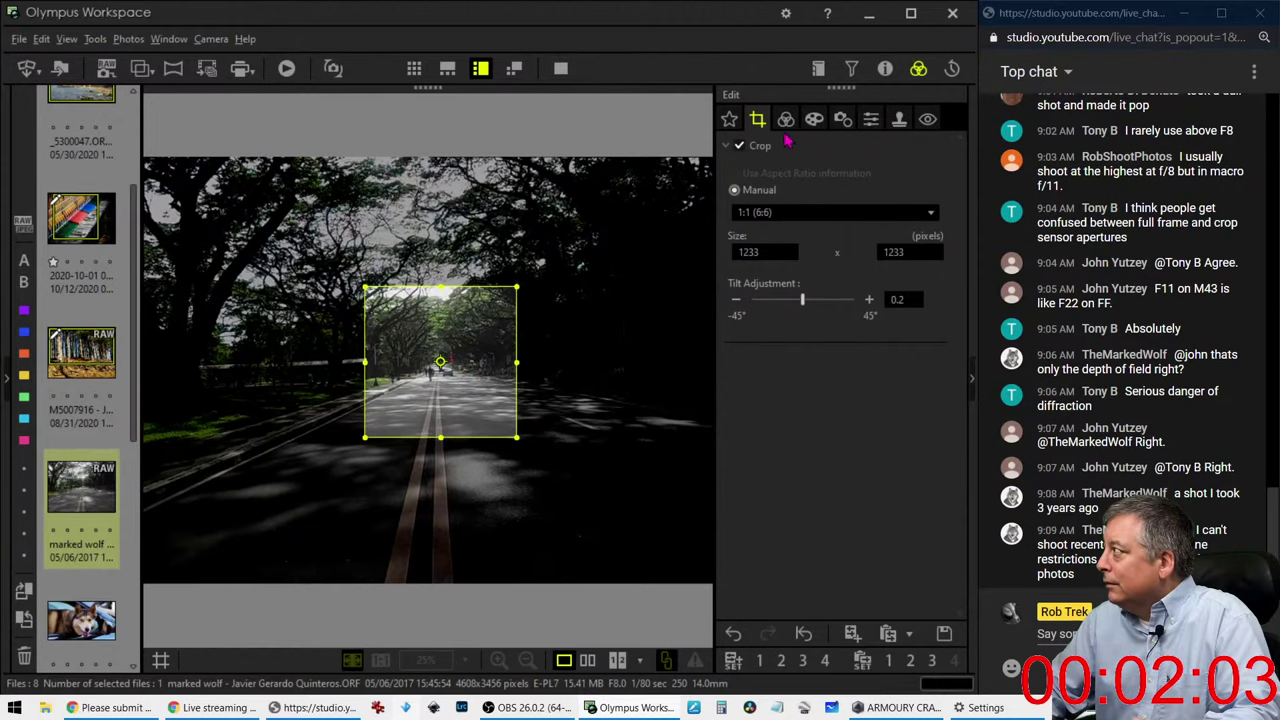
{"action": "left_click", "coordinate": [786, 119]}
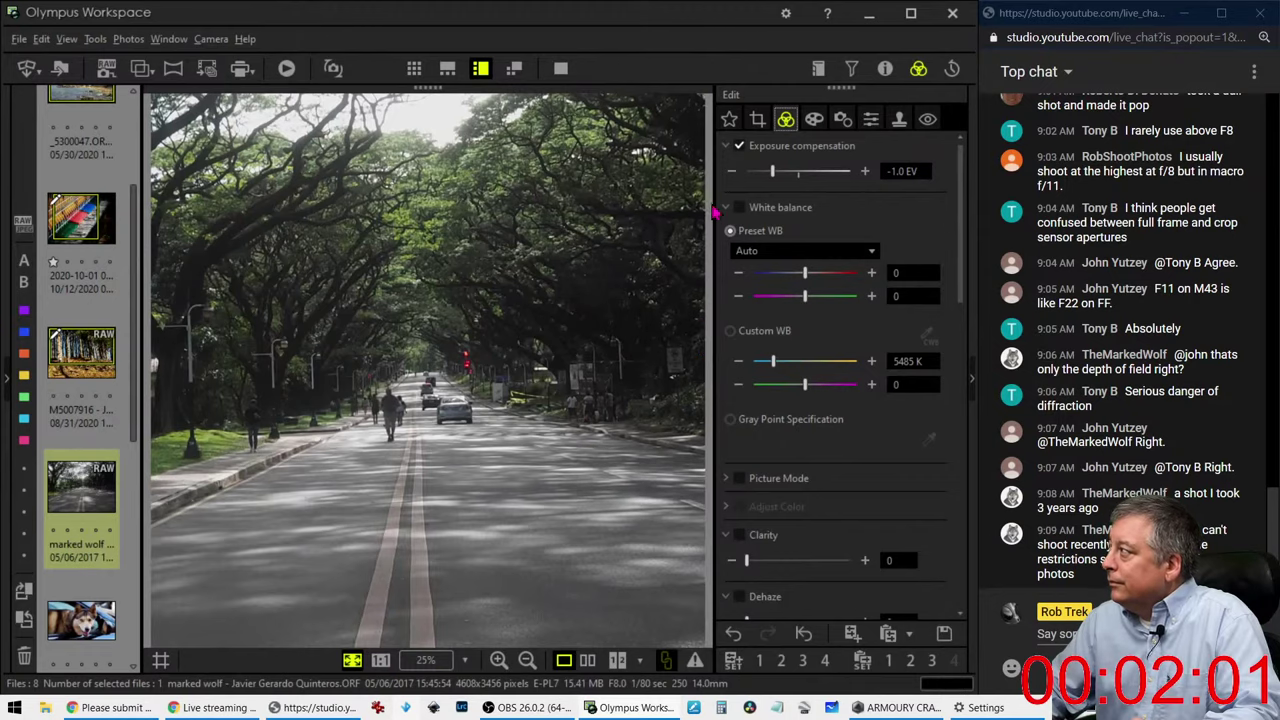
{"action": "left_click", "coordinate": [757, 119]}
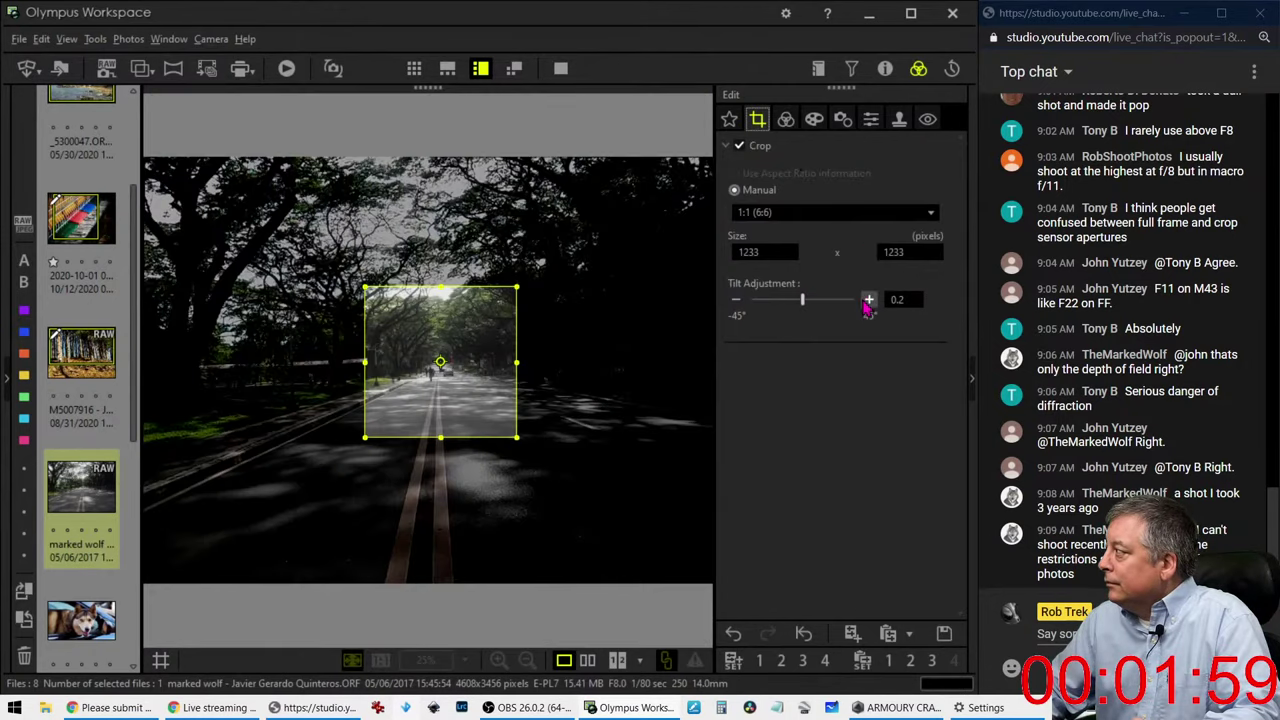
{"action": "left_click", "coordinate": [787, 120]}
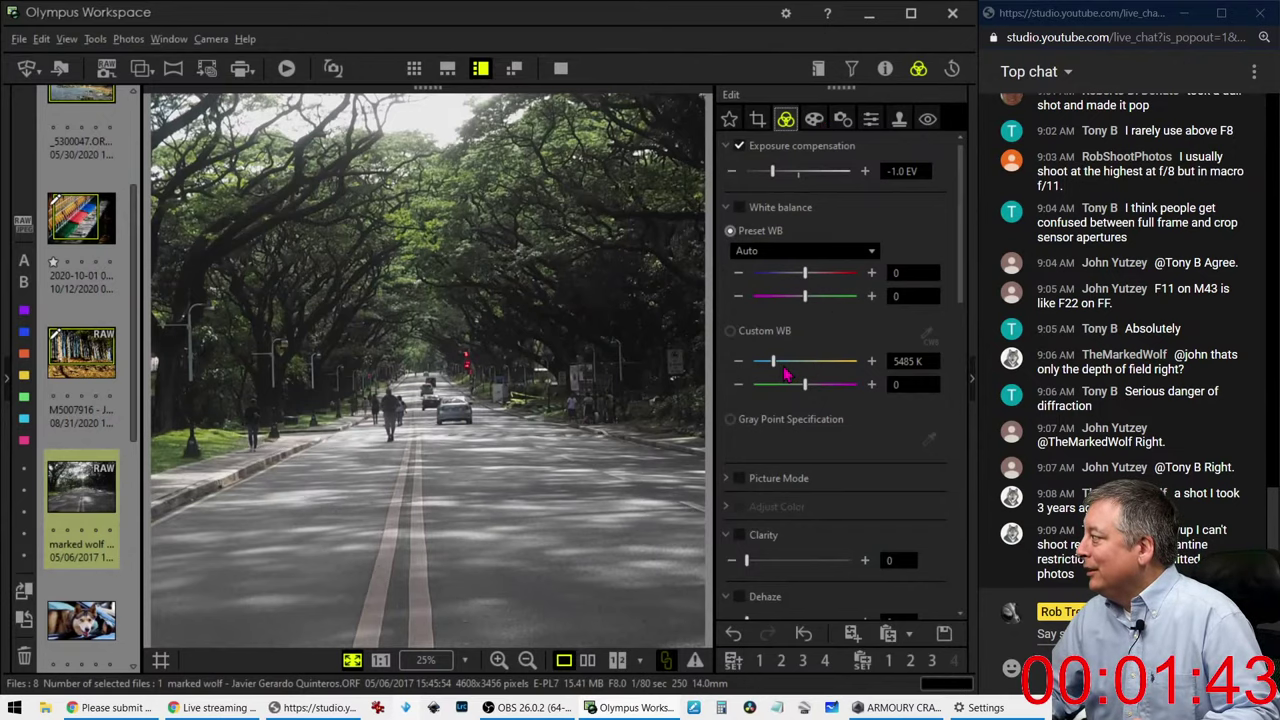
Step: Warm the road photo with a custom white balance of 6211 K and set Dehaze to 57
{"action": "left_click_drag", "start_coordinate": [779, 367], "coordinate": [787, 368]}
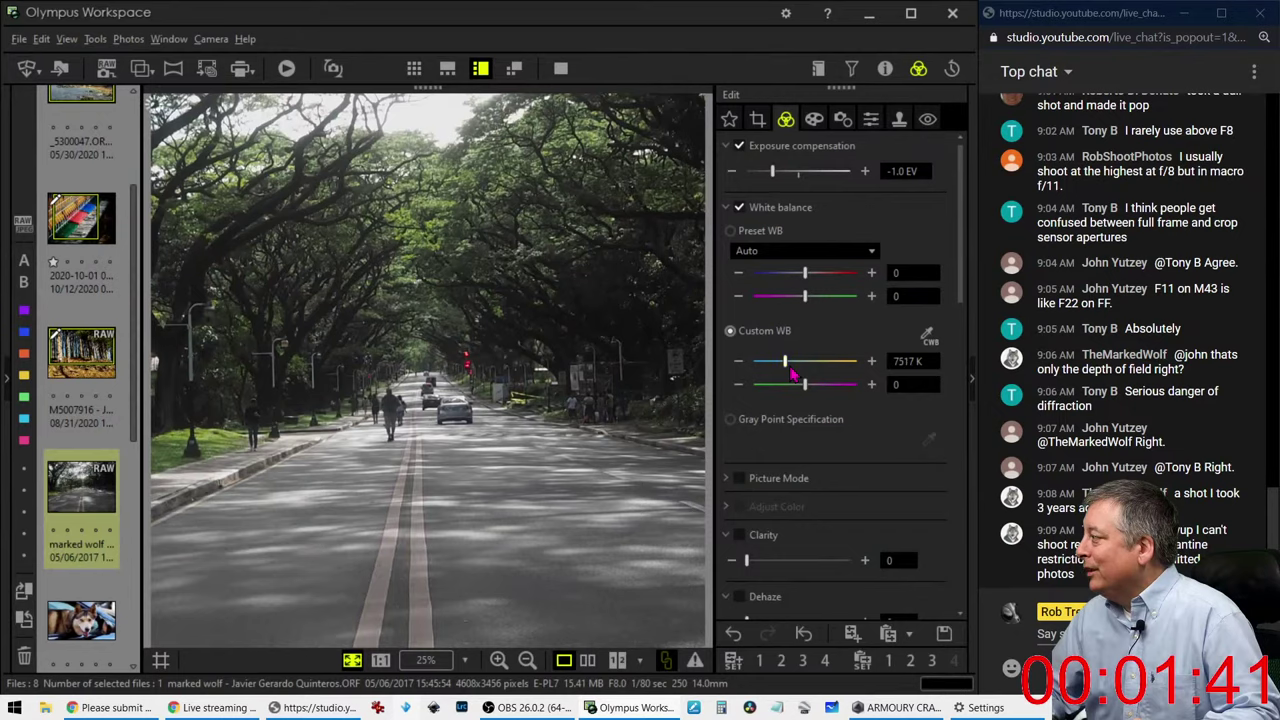
{"action": "left_click_drag", "start_coordinate": [791, 372], "coordinate": [786, 372]}
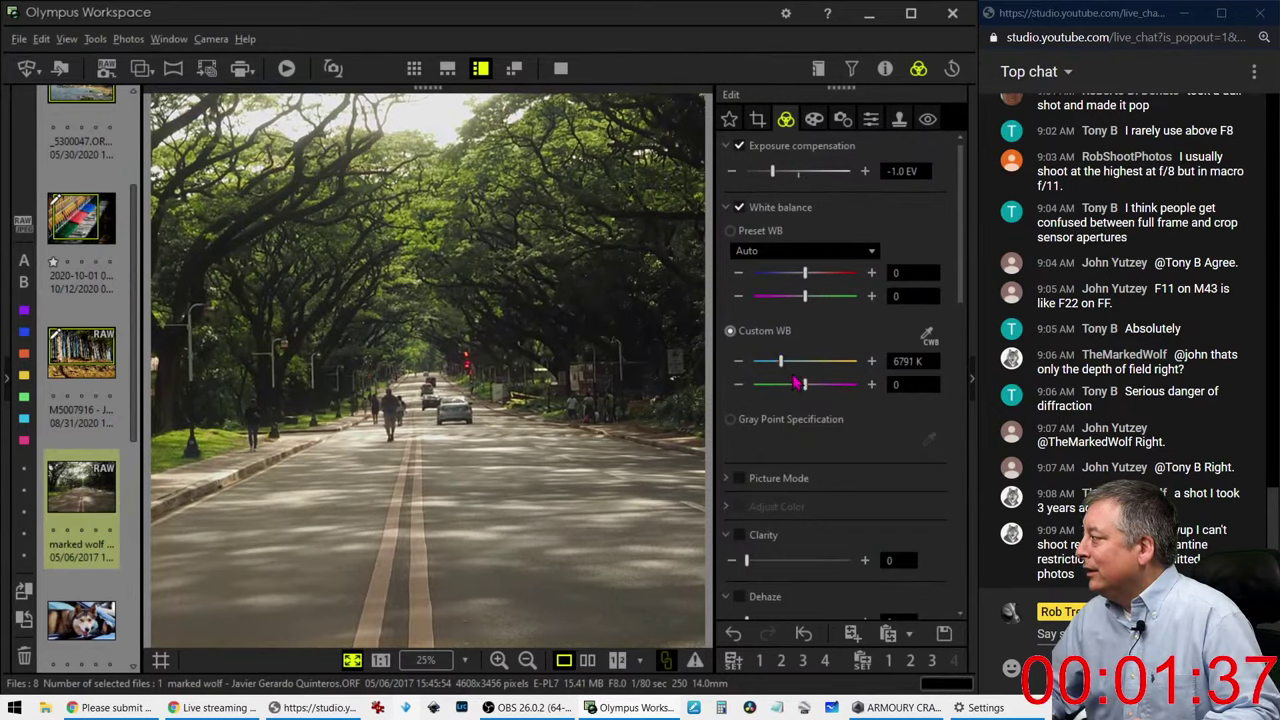
{"action": "scroll", "coordinate": [806, 503], "scroll_direction": "down", "scroll_amount": 1}
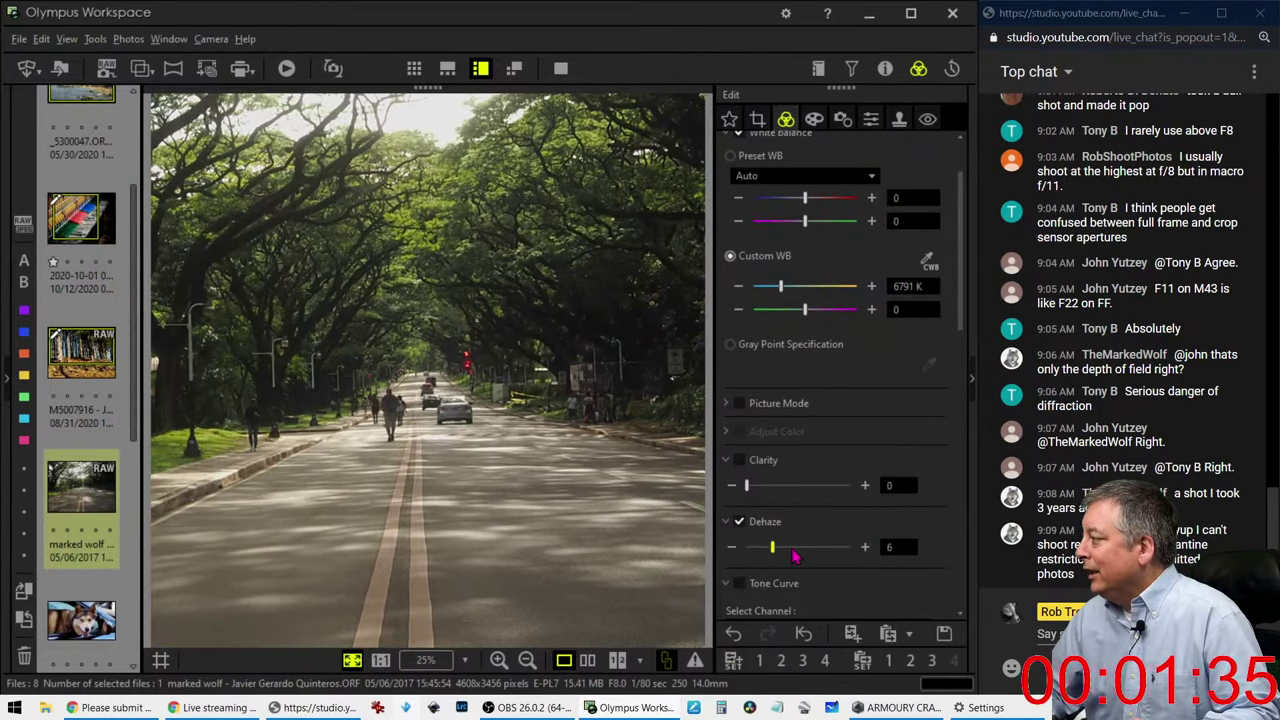
{"action": "left_click_drag", "start_coordinate": [747, 547], "coordinate": [805, 545]}
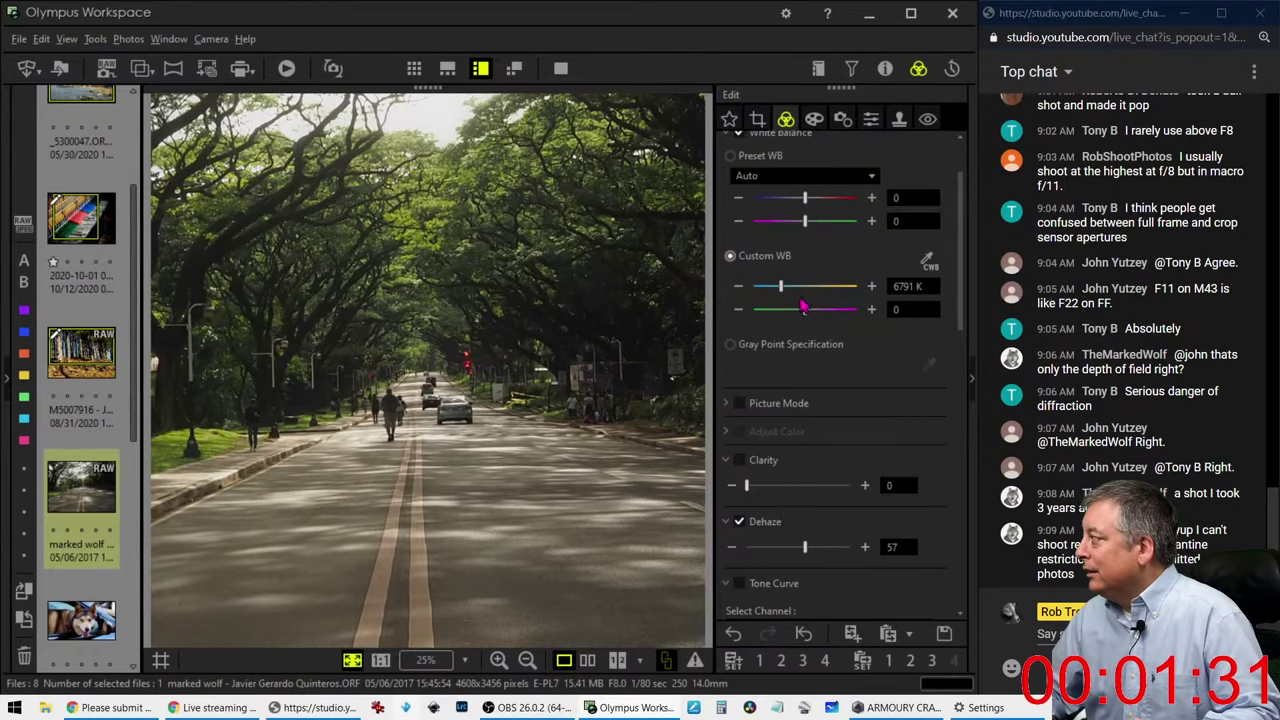
{"action": "left_click_drag", "start_coordinate": [783, 292], "coordinate": [779, 291]}
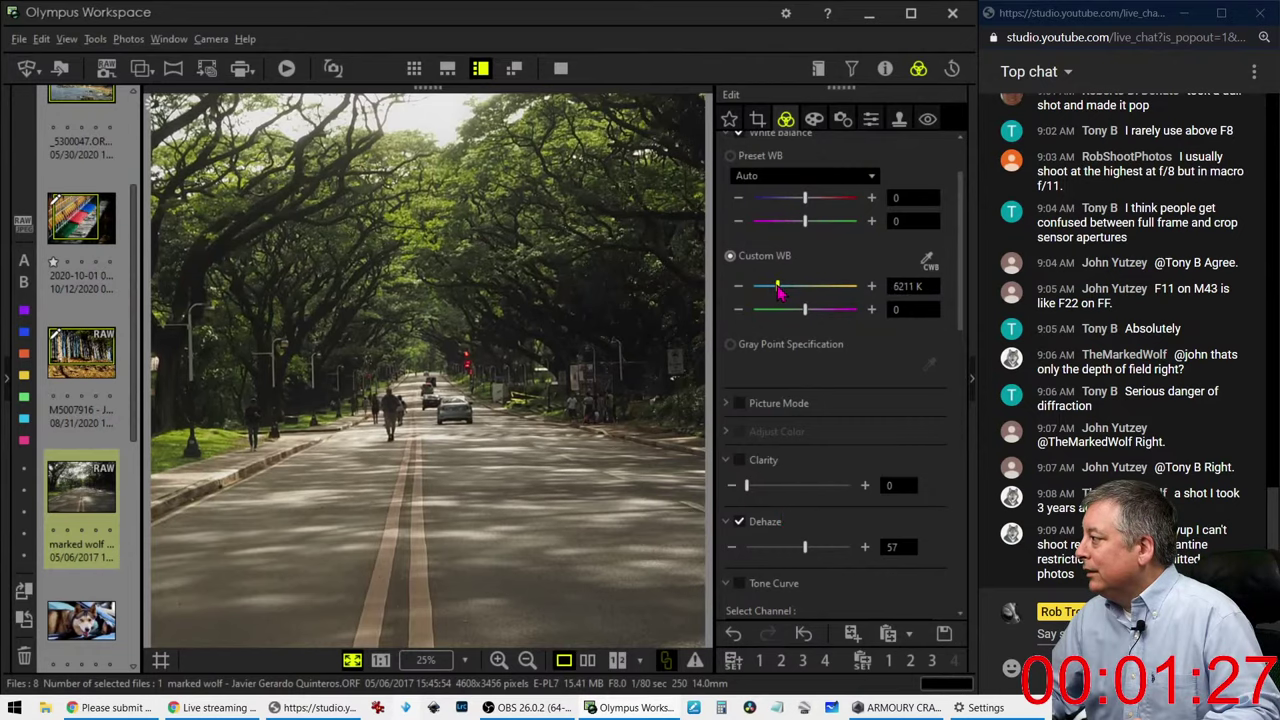
Step: Set Clarity to 19 and shape the RGB tone curve into an S, darkening the shadows and lifting the upper midtones
{"action": "left_click_drag", "start_coordinate": [747, 486], "coordinate": [768, 490]}
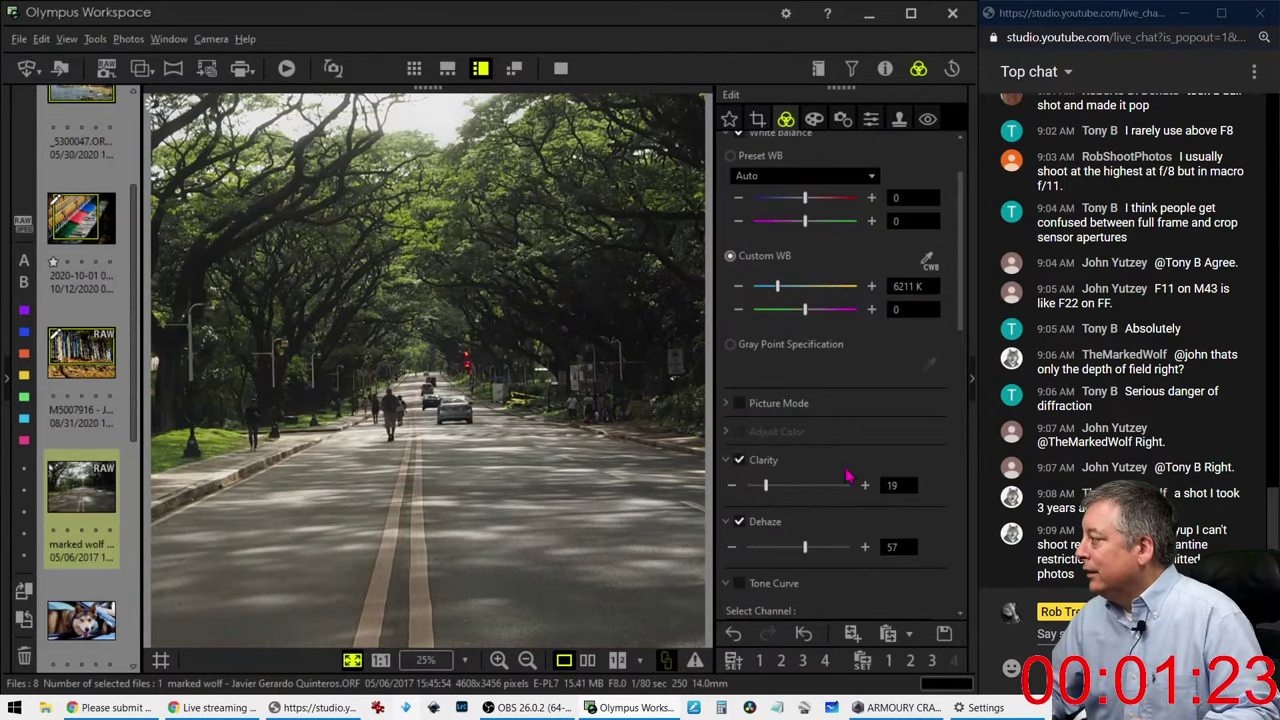
{"action": "scroll", "coordinate": [847, 477], "scroll_direction": "down", "scroll_amount": 5}
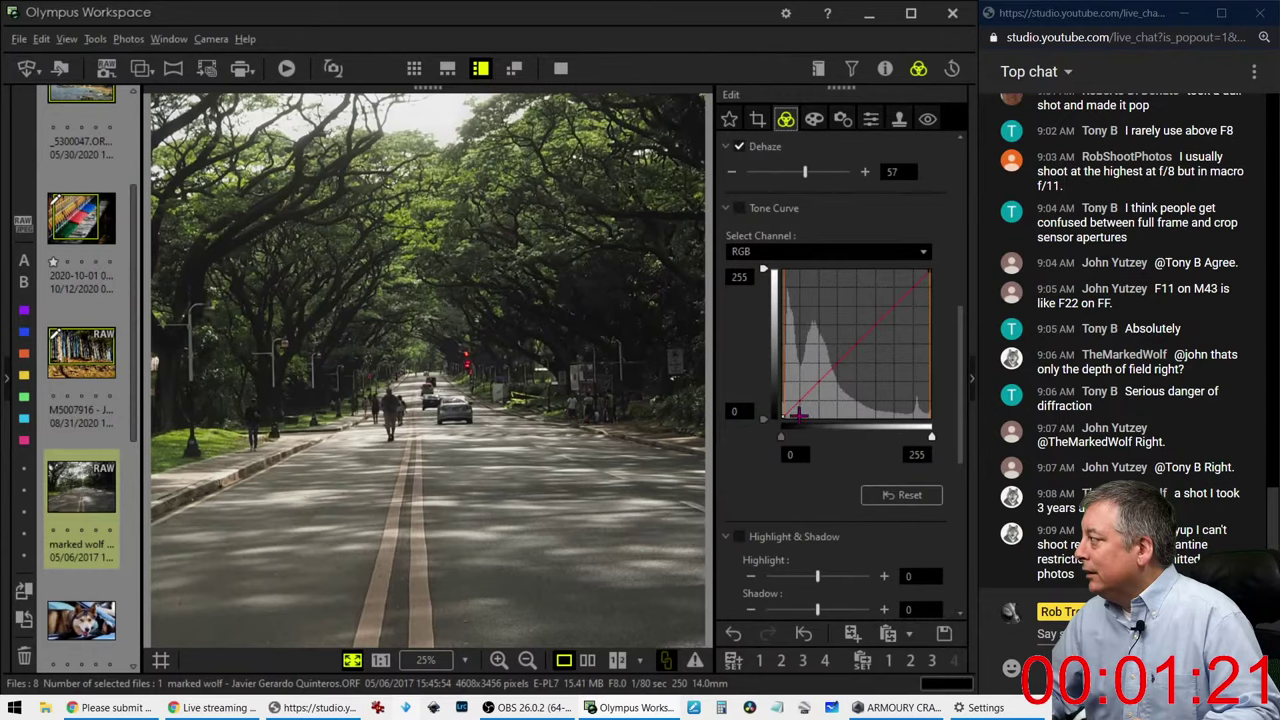
{"action": "left_click_drag", "start_coordinate": [800, 411], "coordinate": [858, 330]}
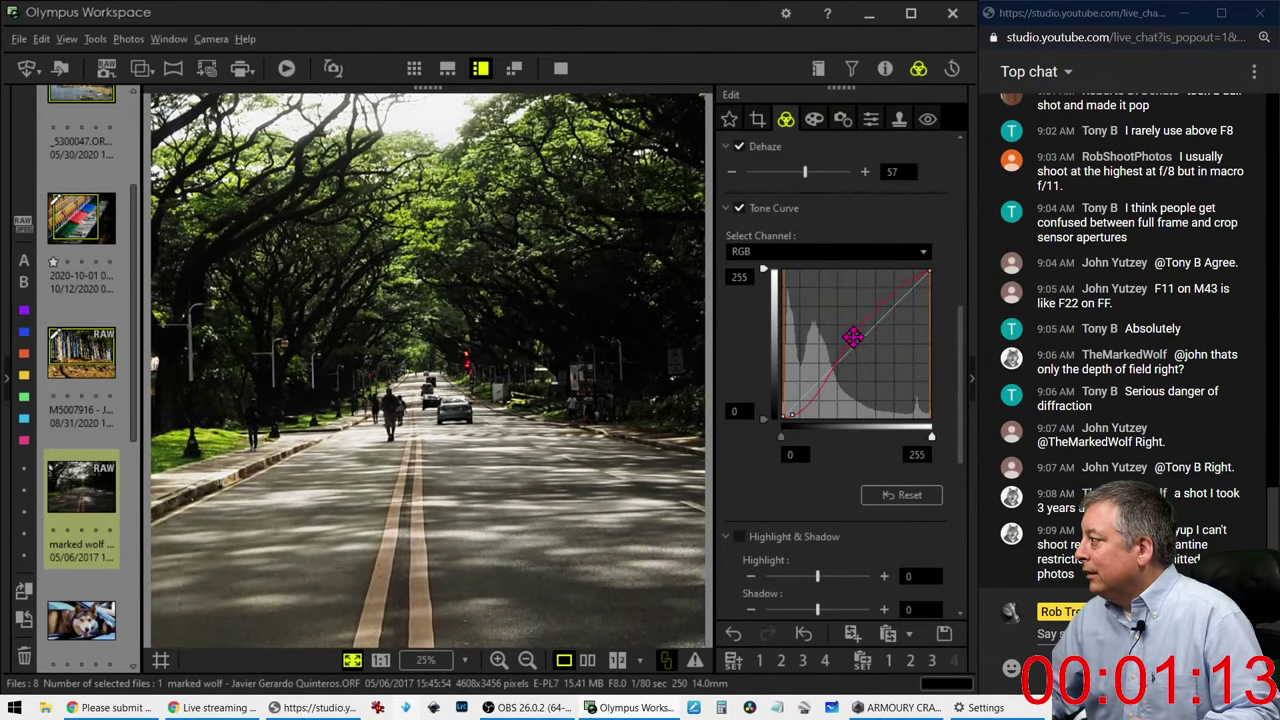
Step: Move the square crop frame slightly down the photo and set Adjust Vignetting to -10
{"action": "left_click", "coordinate": [757, 119]}
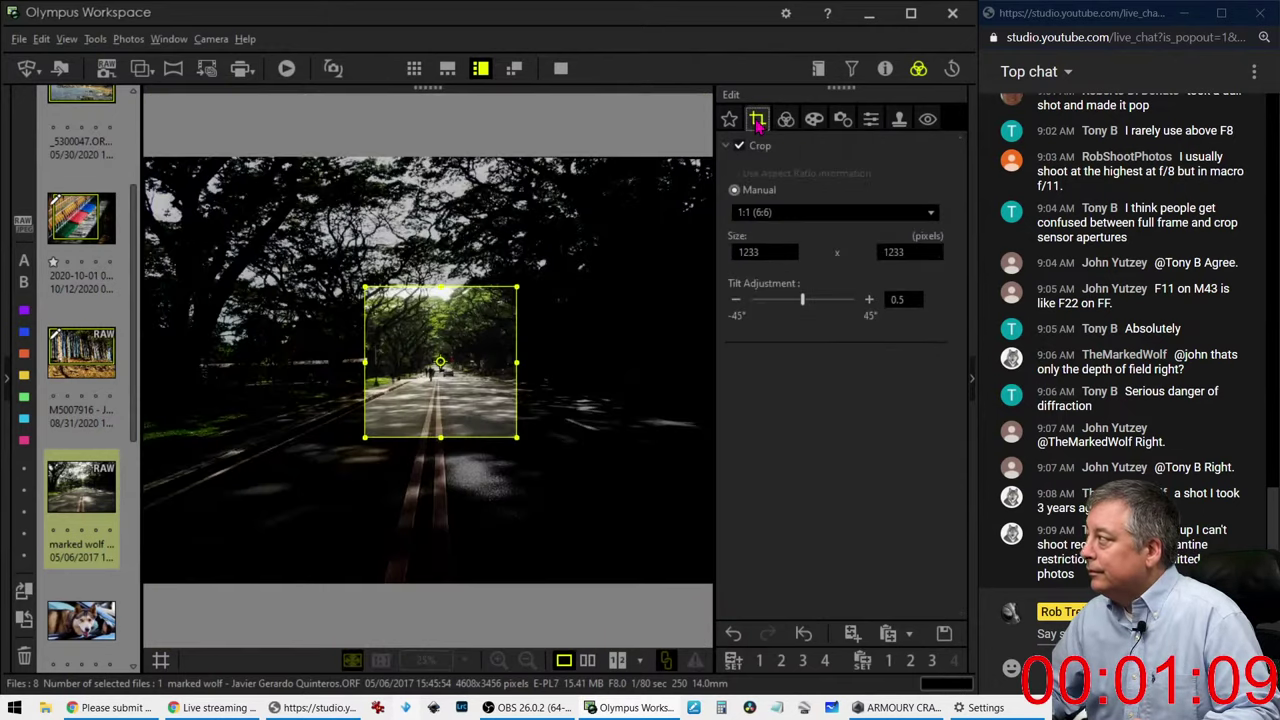
{"action": "left_click_drag", "start_coordinate": [459, 325], "coordinate": [458, 336]}
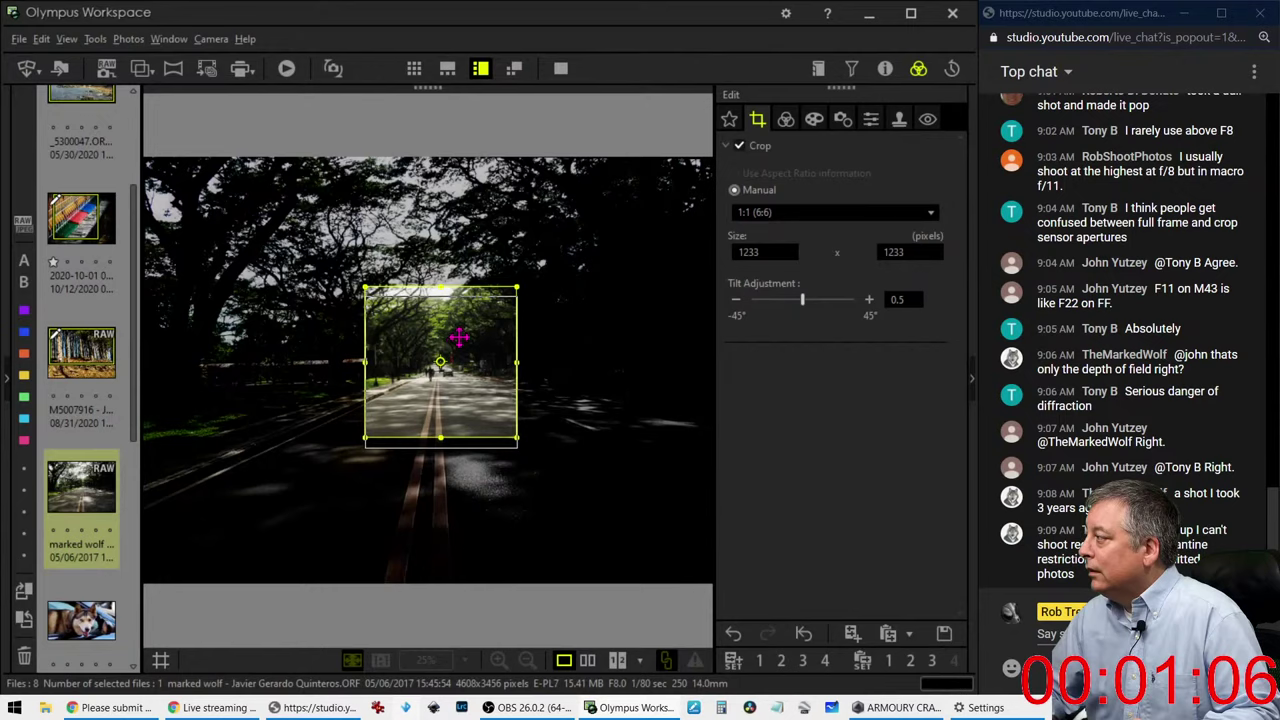
{"action": "left_click", "coordinate": [814, 119]}
{"action": "left_click_drag", "start_coordinate": [800, 572], "coordinate": [783, 578]}
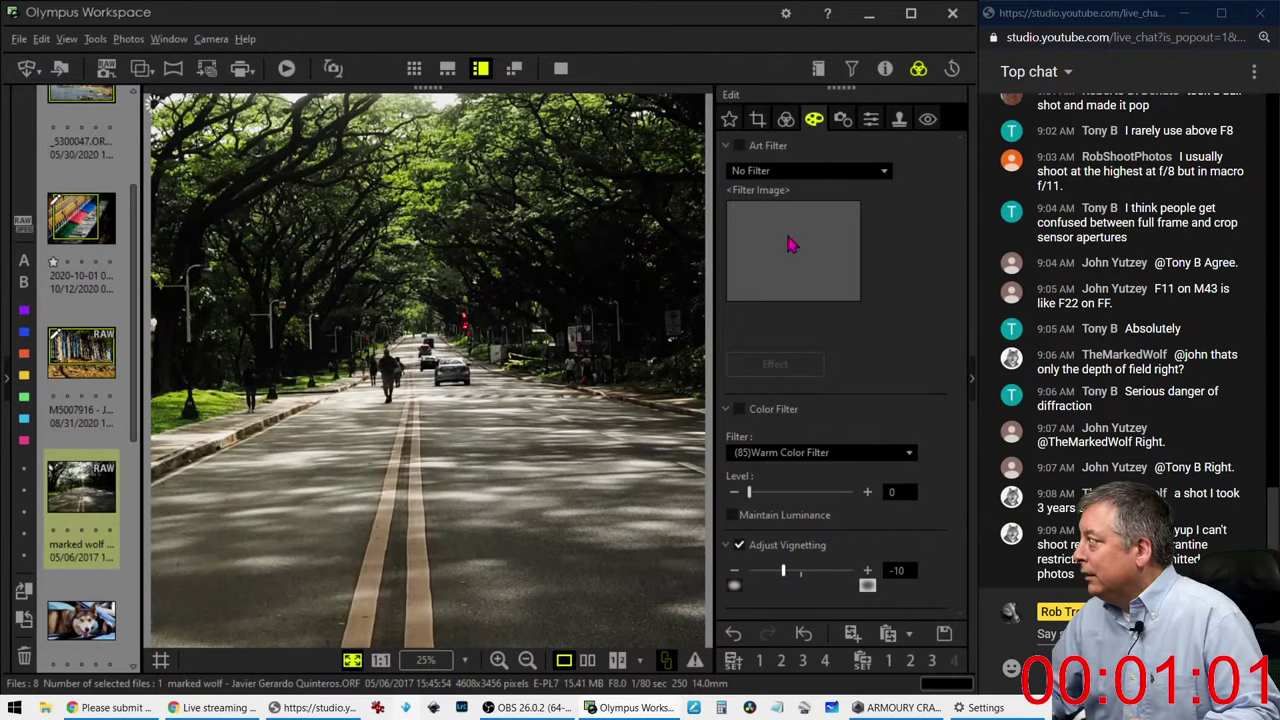
Step: Raise the RGB tone curve's shadow point to open up the dark areas, and move its upper point higher along the curve
{"action": "left_click", "coordinate": [785, 119]}
{"action": "left_click", "coordinate": [885, 497]}
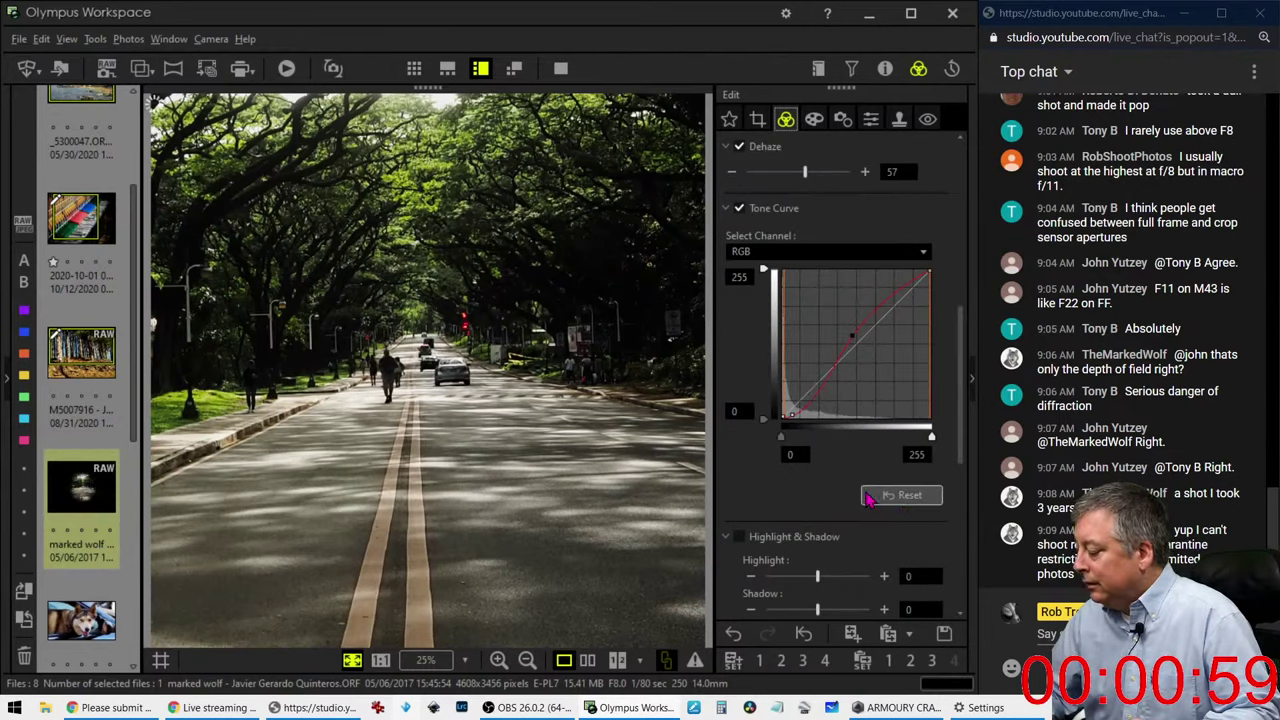
{"action": "left_click_drag", "start_coordinate": [803, 413], "coordinate": [808, 400]}
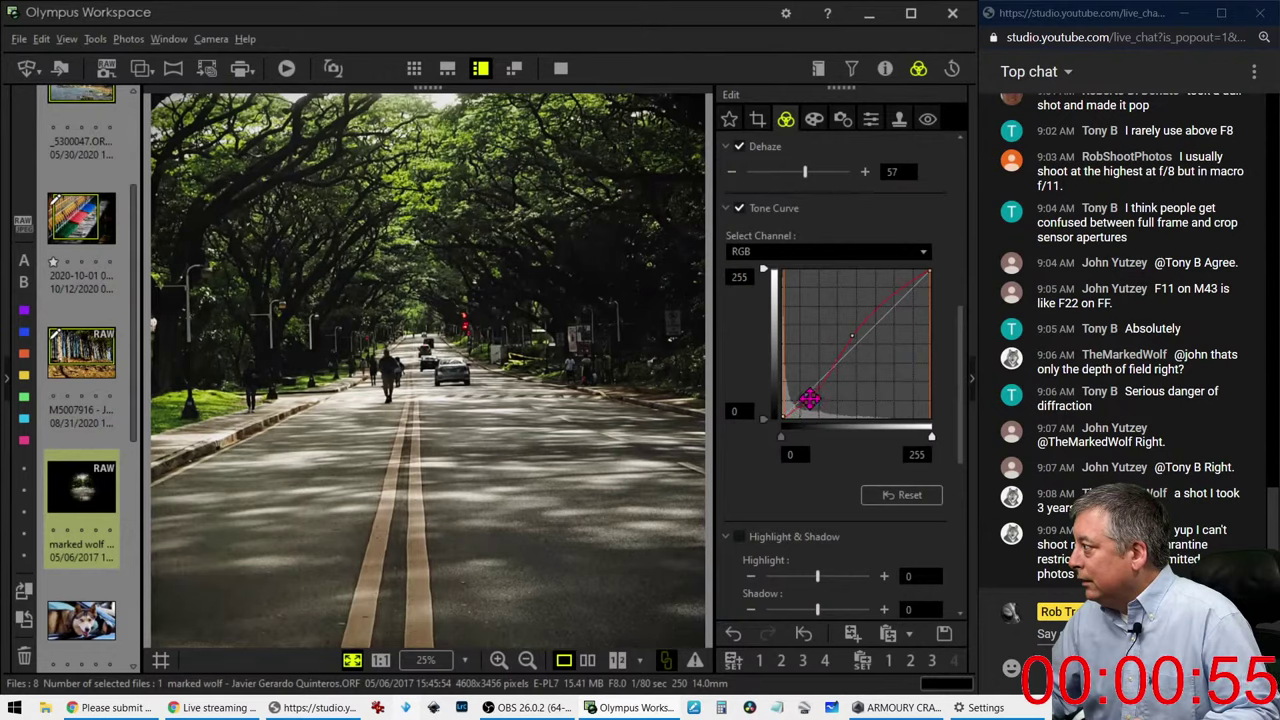
{"action": "left_click_drag", "start_coordinate": [851, 337], "coordinate": [865, 320]}
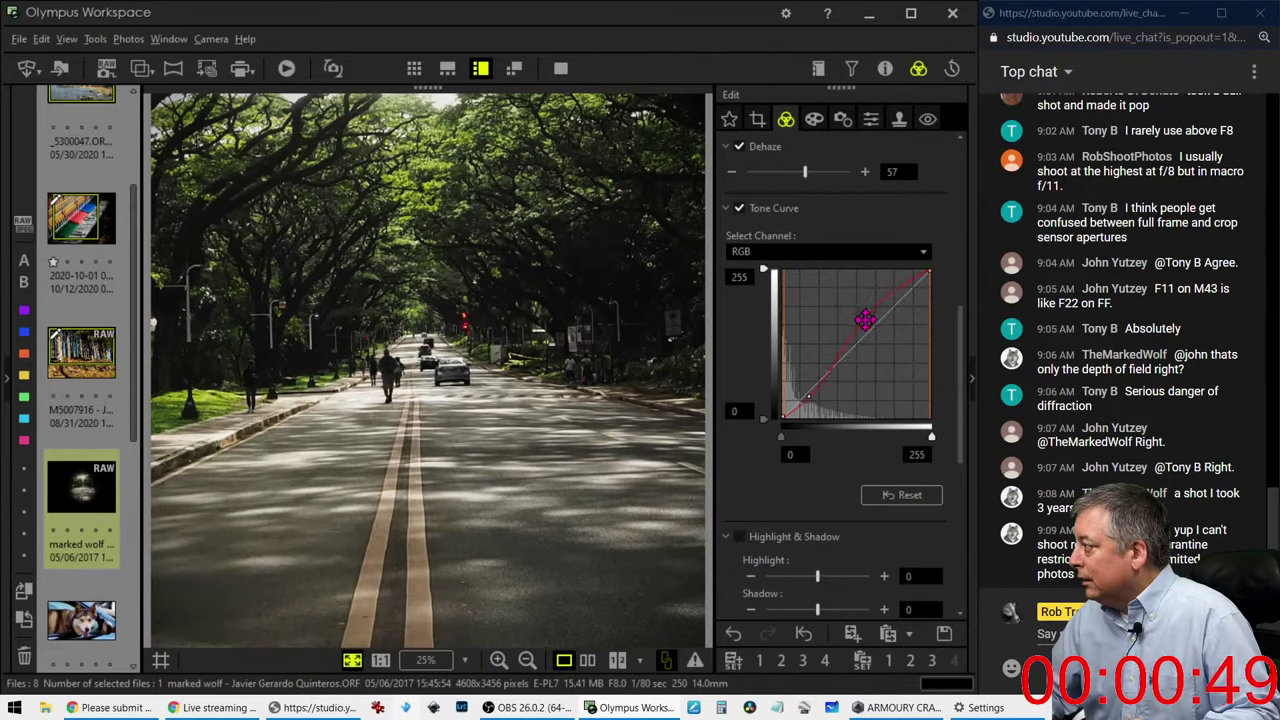
Step: Shift the square crop frame left in small moves to take in more of the left-hand sidewalk, and preview it
{"action": "scroll", "coordinate": [805, 320], "scroll_direction": "down", "scroll_amount": 5}
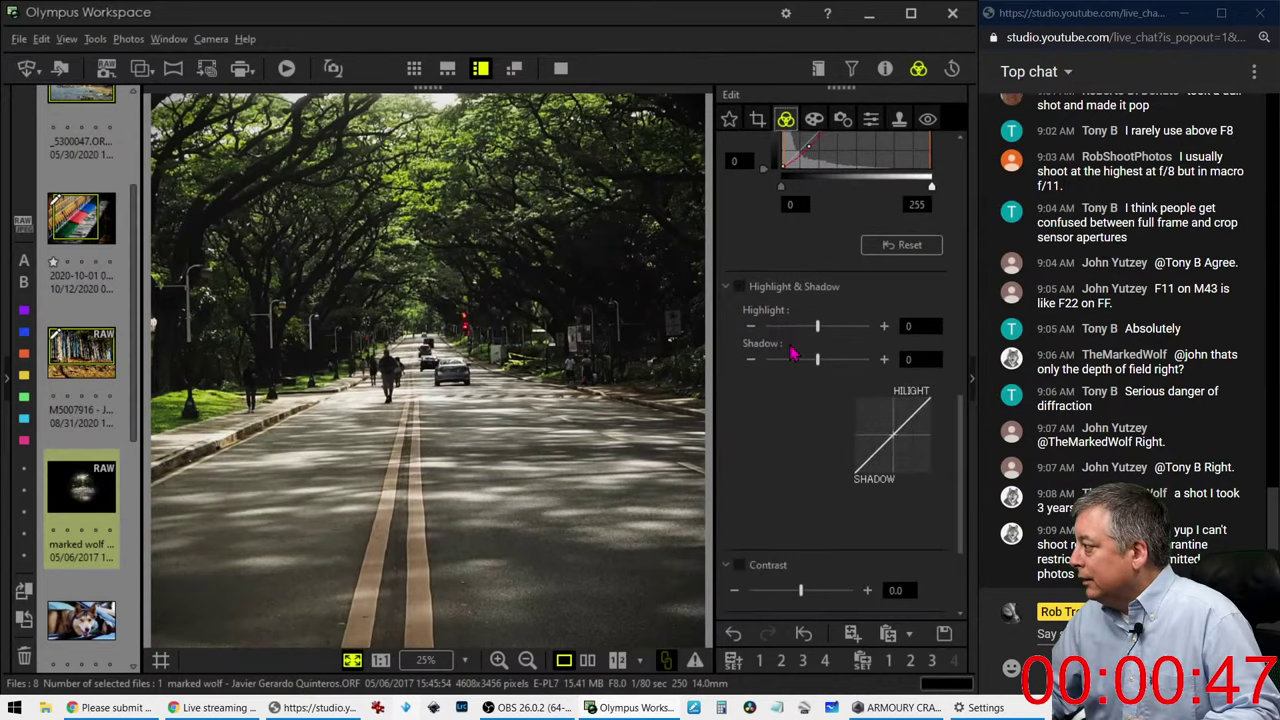
{"action": "left_click", "coordinate": [757, 119]}
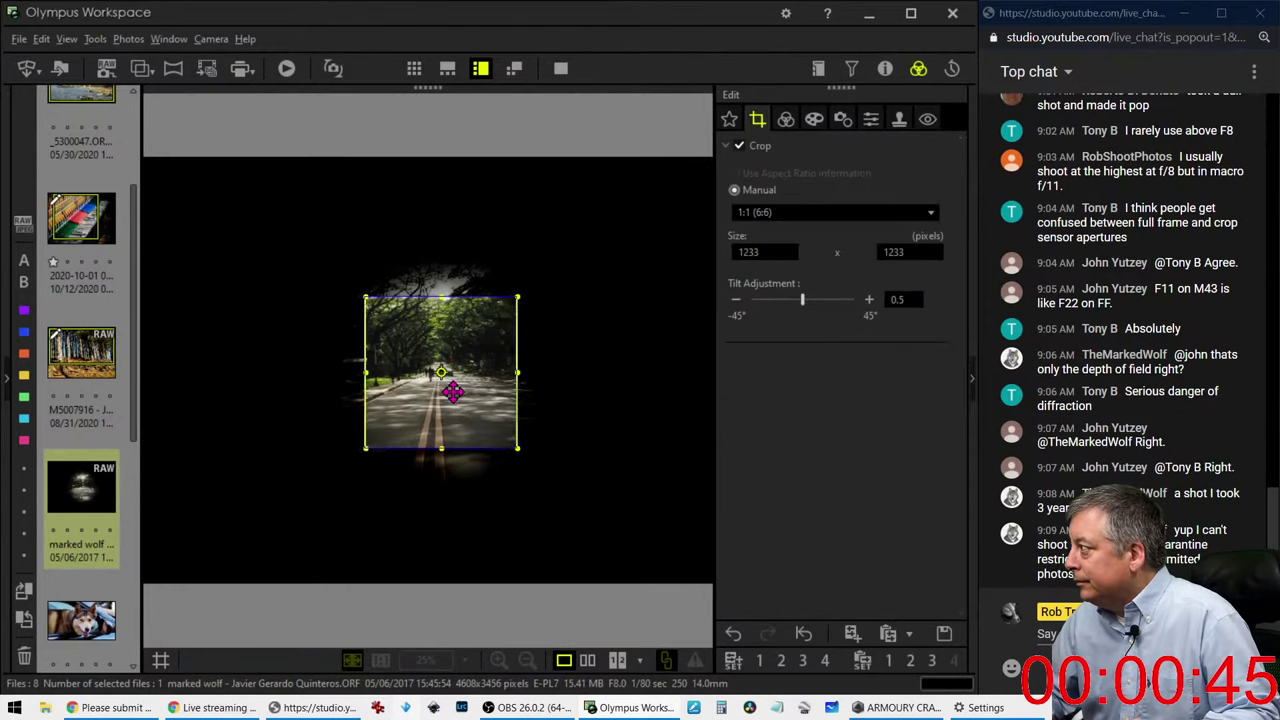
{"action": "left_click_drag", "start_coordinate": [453, 392], "coordinate": [446, 391]}
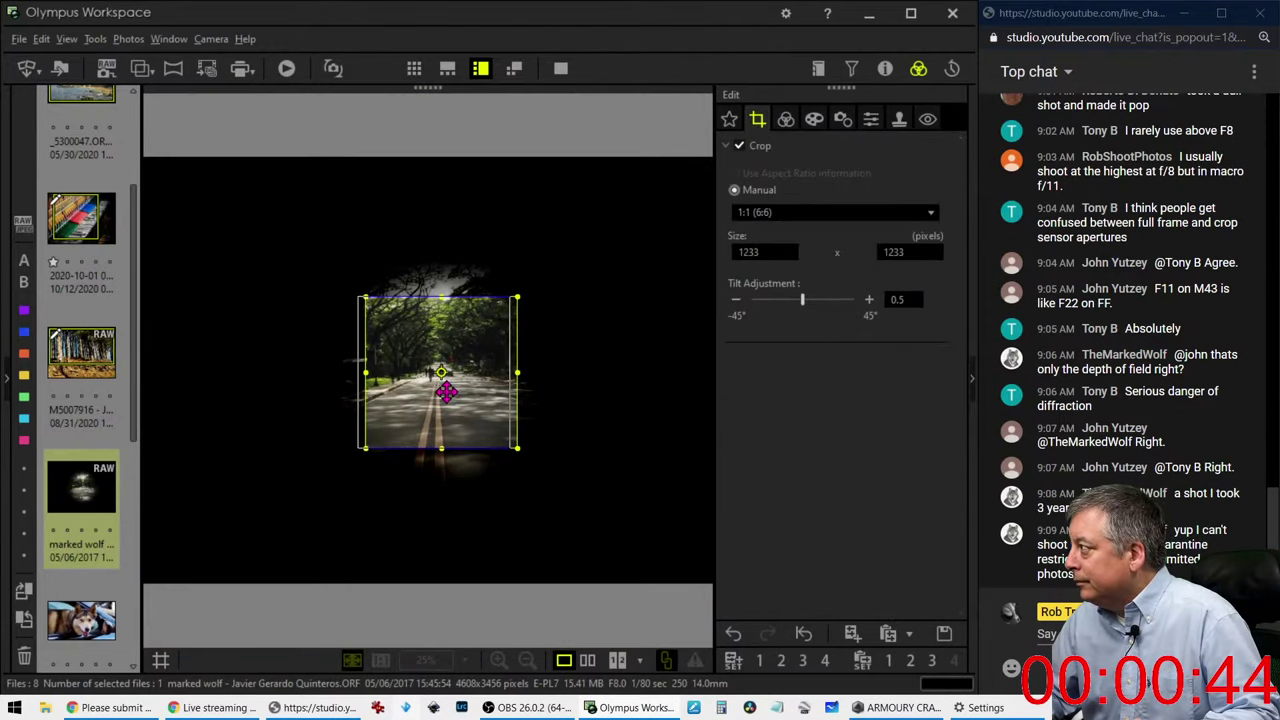
{"action": "left_click", "coordinate": [785, 126]}
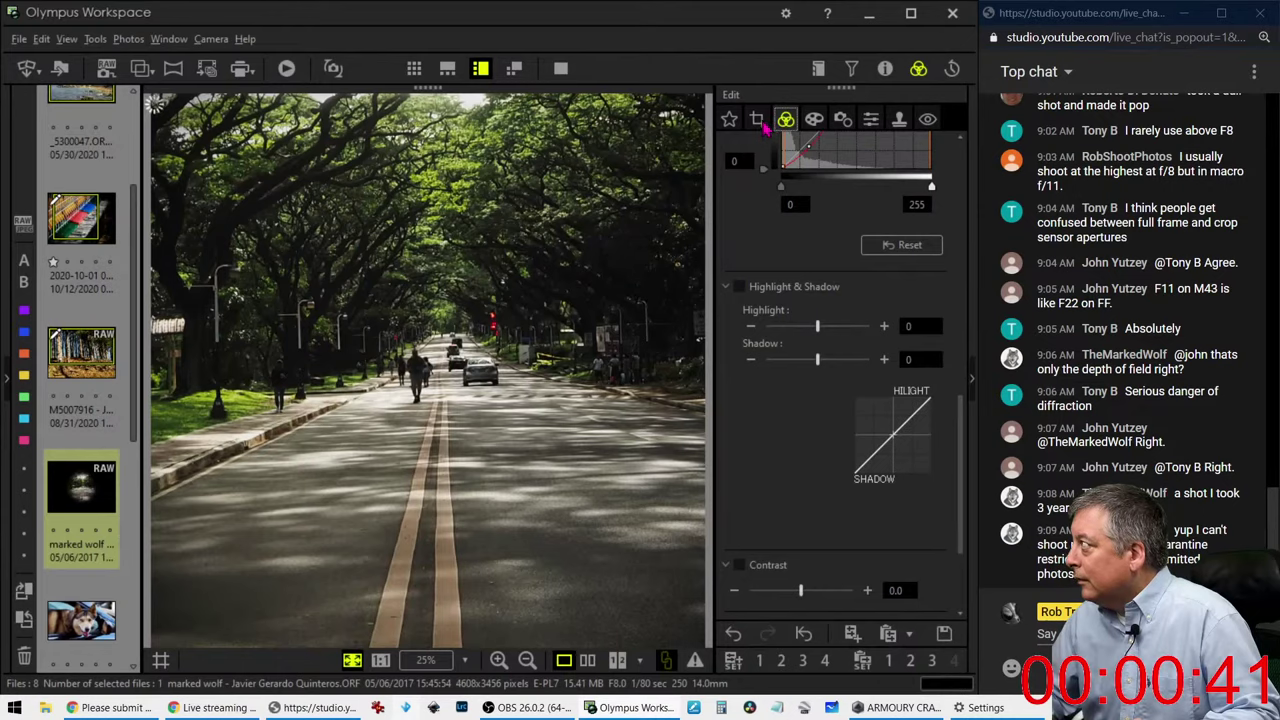
{"action": "left_click", "coordinate": [757, 120]}
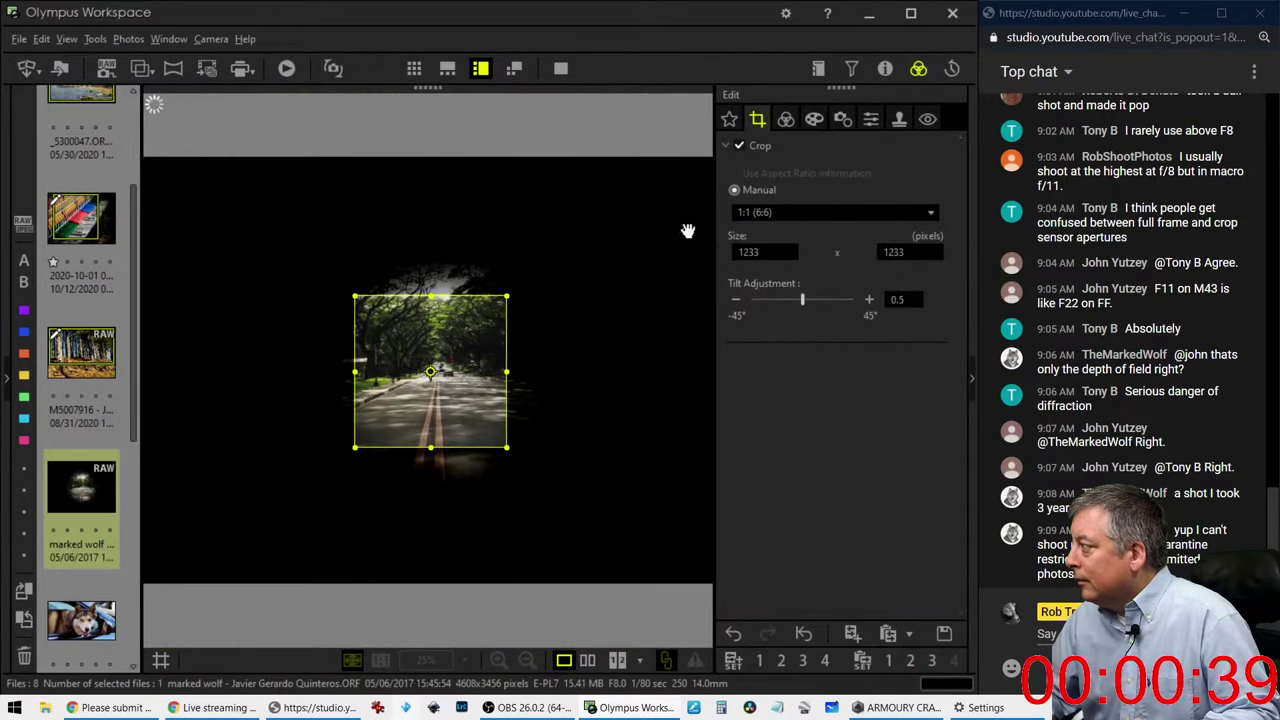
{"action": "left_click", "coordinate": [786, 121]}
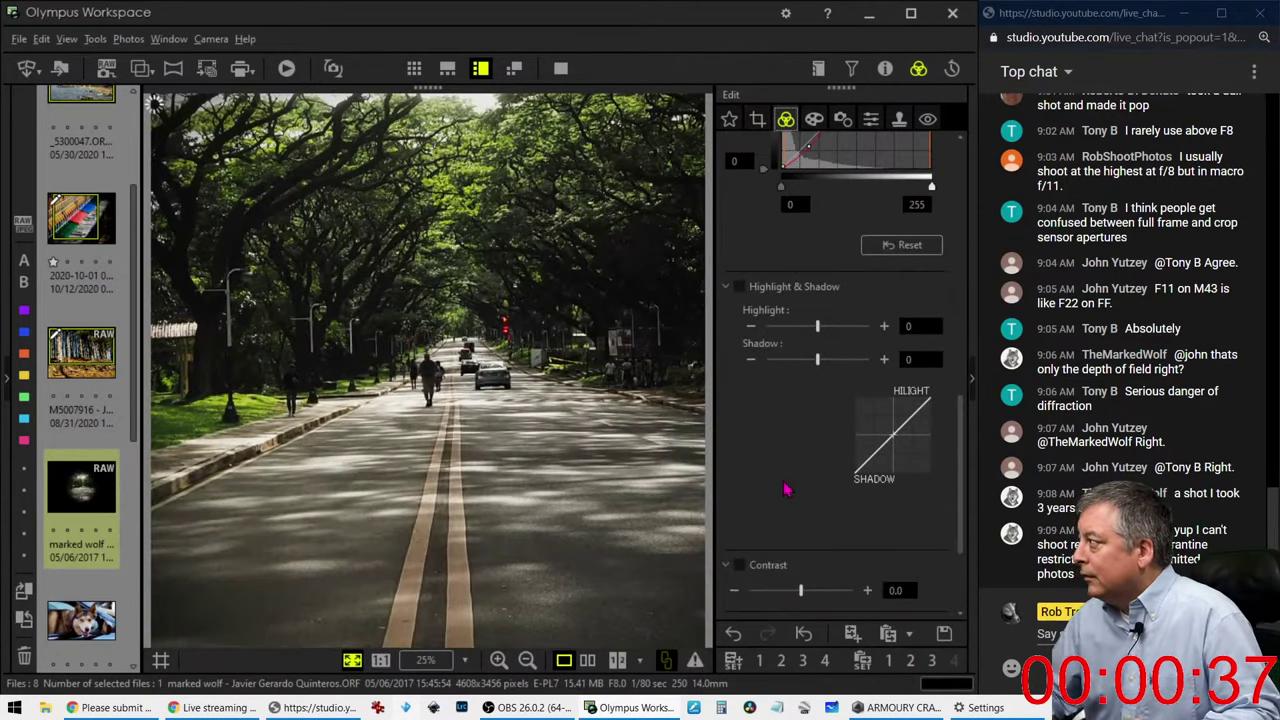
Step: Set the road photo's Gradation to AUTO
{"action": "scroll", "coordinate": [785, 489], "scroll_direction": "down", "scroll_amount": 3}
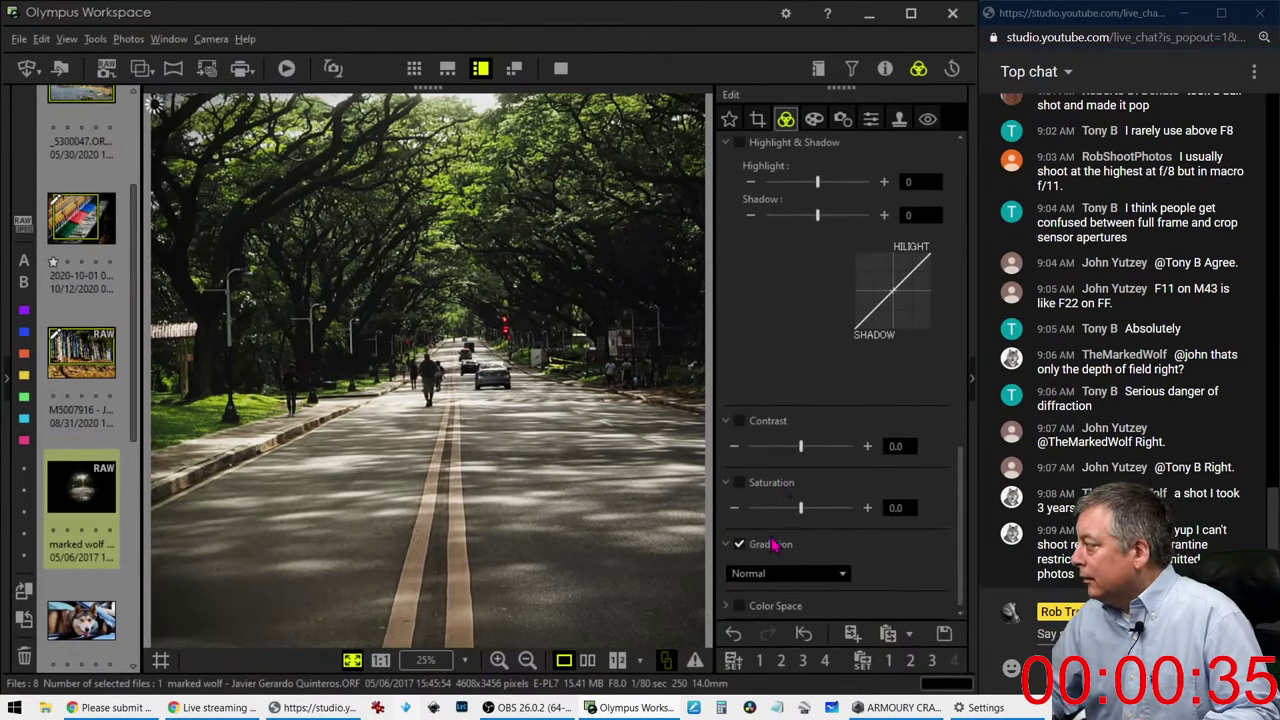
{"action": "left_click", "coordinate": [795, 575]}
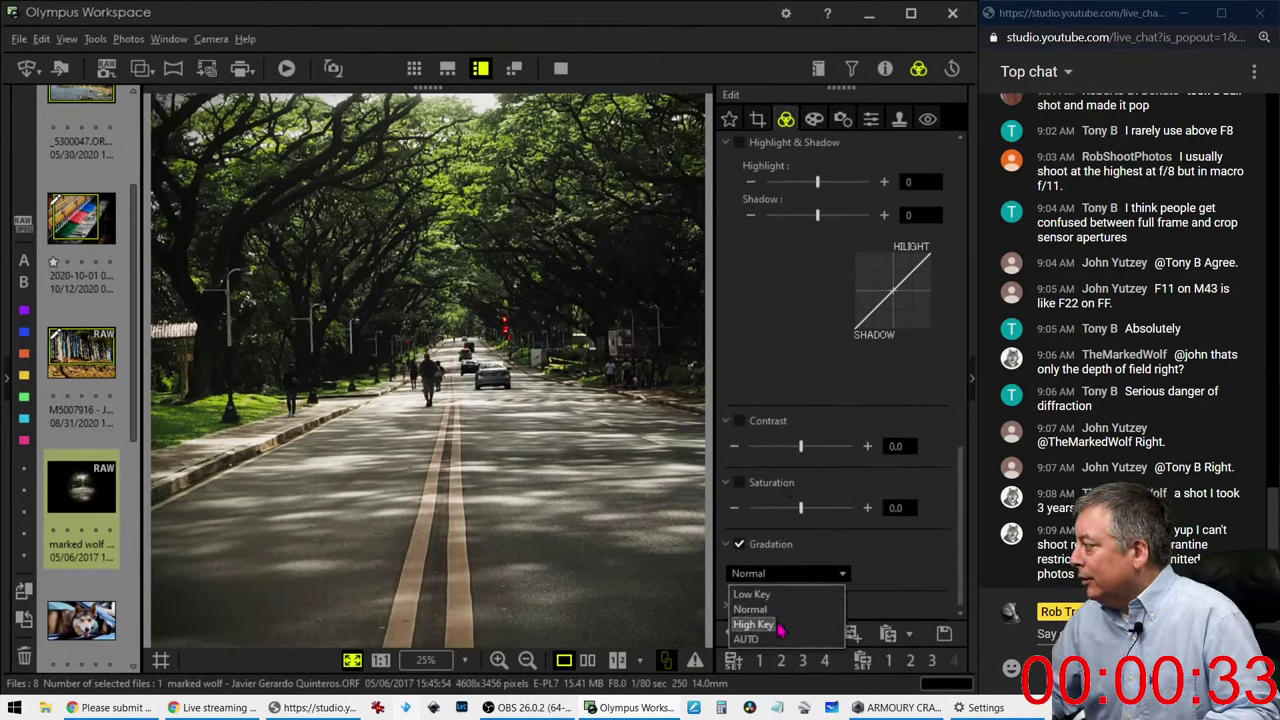
{"action": "left_click", "coordinate": [775, 609]}
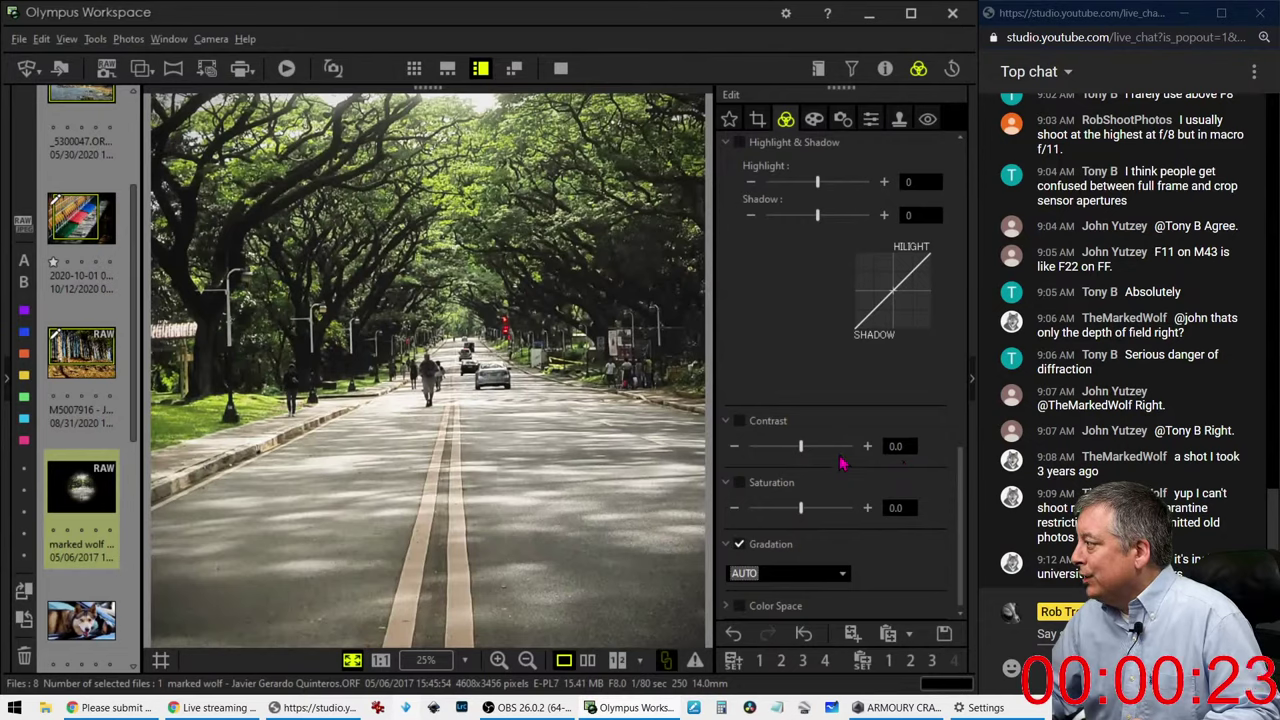
Step: Pull the RGB tone curve's shadow point down to deepen the blacks and lower its upper point towards the midtones
{"action": "scroll", "coordinate": [808, 377], "scroll_direction": "up", "scroll_amount": 5}
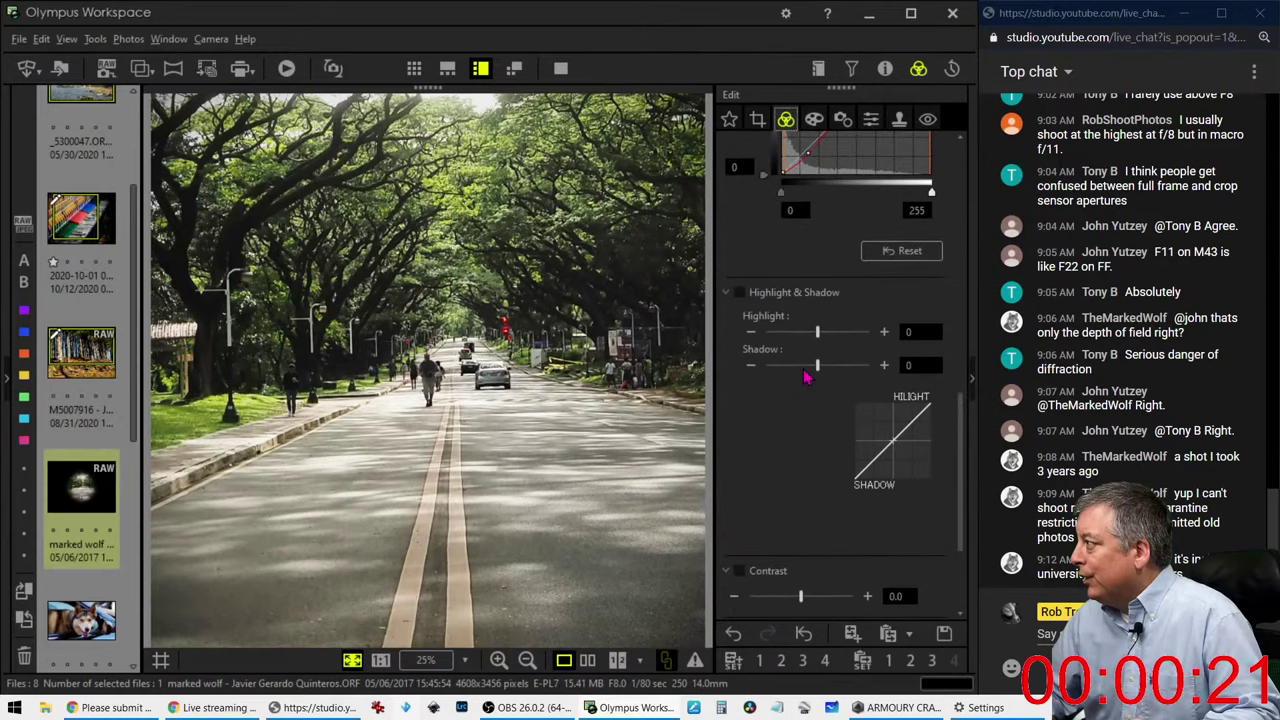
{"action": "left_click_drag", "start_coordinate": [809, 402], "coordinate": [805, 408]}
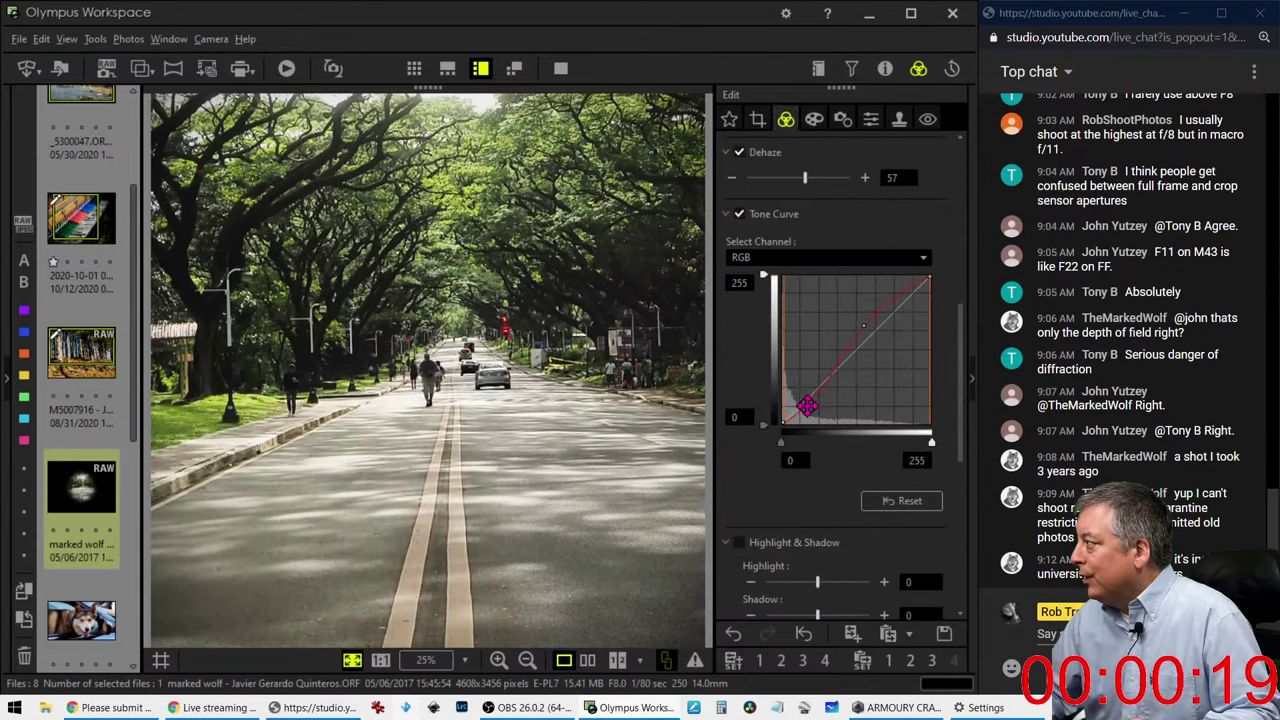
{"action": "left_click_drag", "start_coordinate": [858, 326], "coordinate": [847, 349]}
{"action": "left_click_drag", "start_coordinate": [810, 404], "coordinate": [803, 414]}
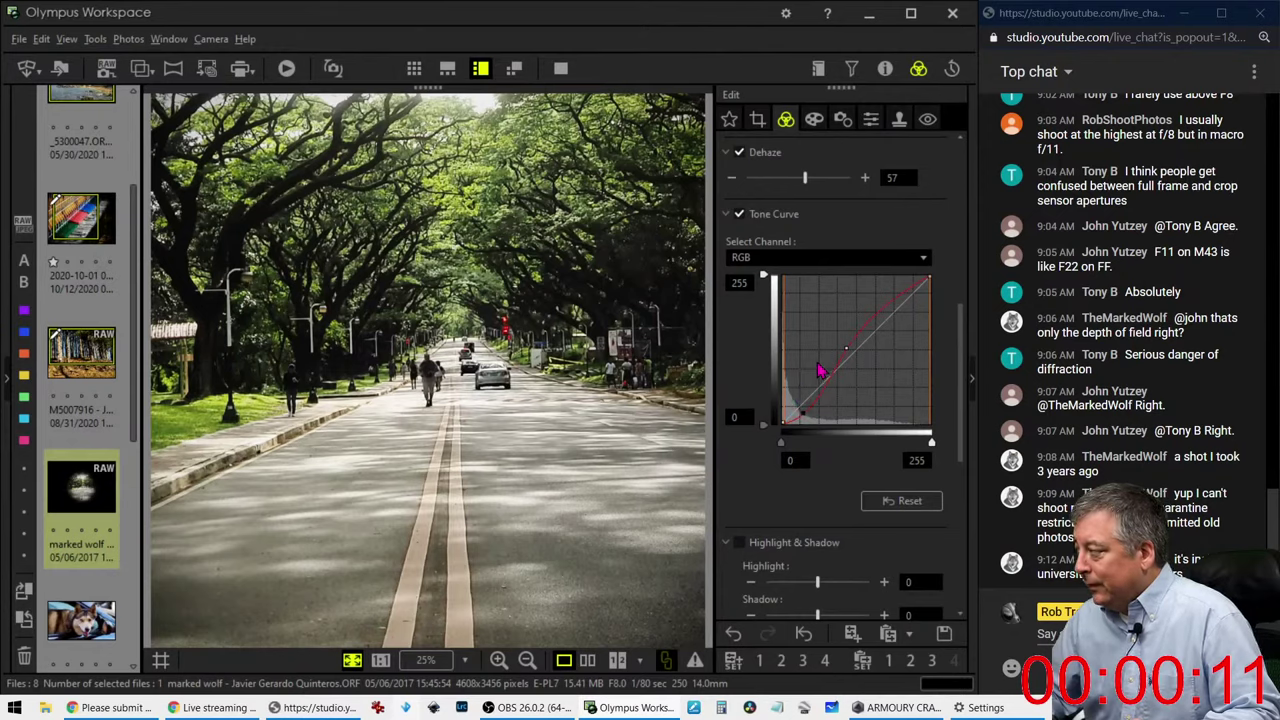
Step: Apply the Pop Art filter to the tree-lined road photo
{"action": "left_click", "coordinate": [814, 119]}
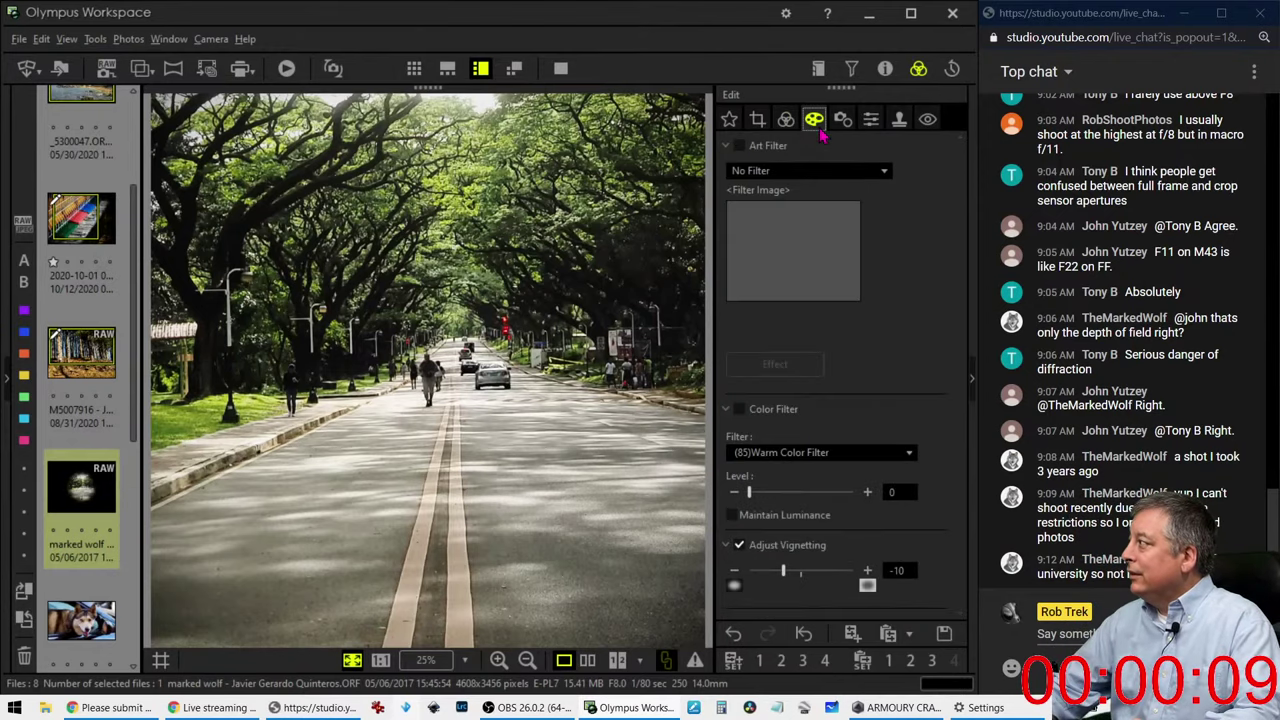
{"action": "left_click", "coordinate": [805, 172]}
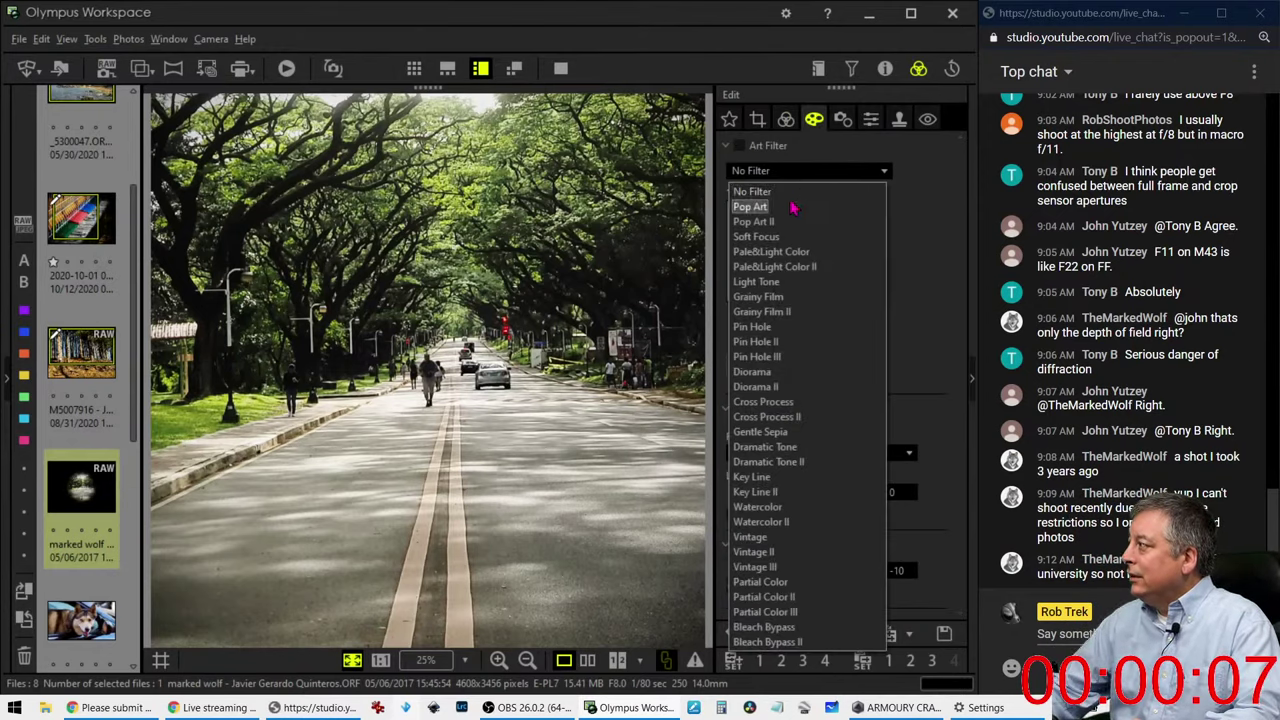
{"action": "left_click", "coordinate": [792, 207]}
Step: Lower the road photo's Saturation to -0.8
{"action": "left_click", "coordinate": [785, 120]}
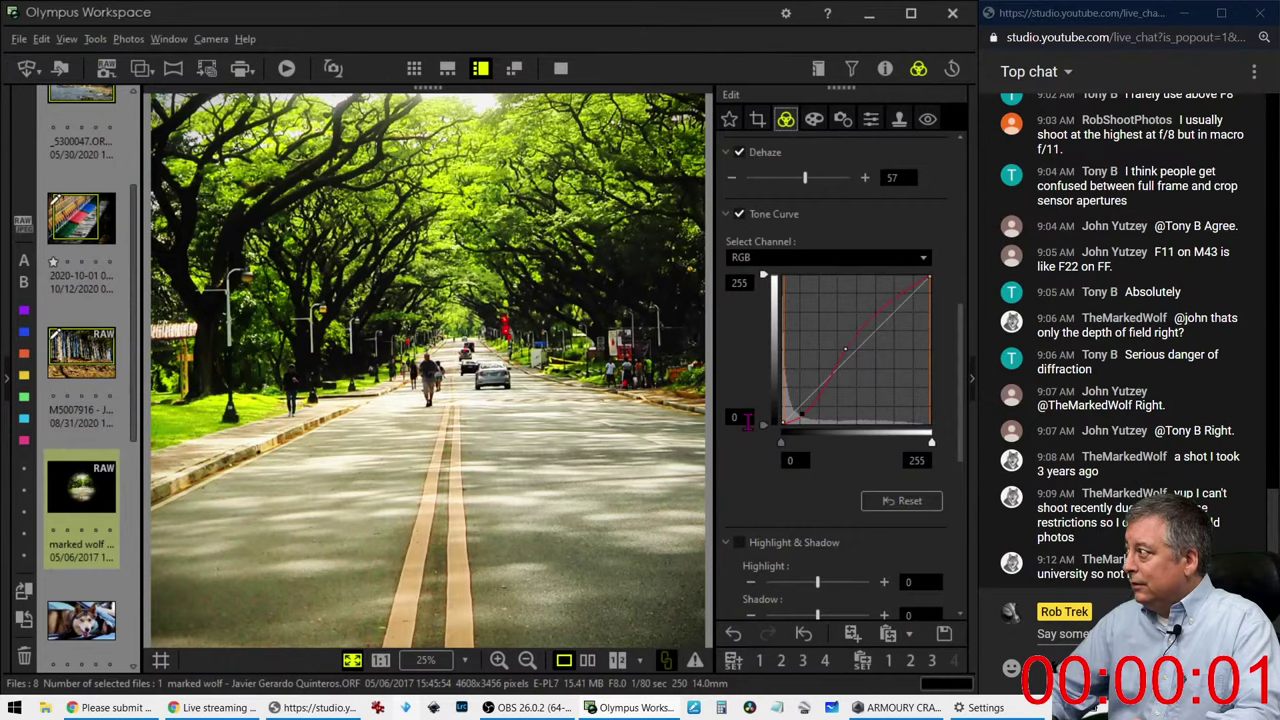
{"action": "scroll", "coordinate": [755, 470], "scroll_direction": "down", "scroll_amount": 5}
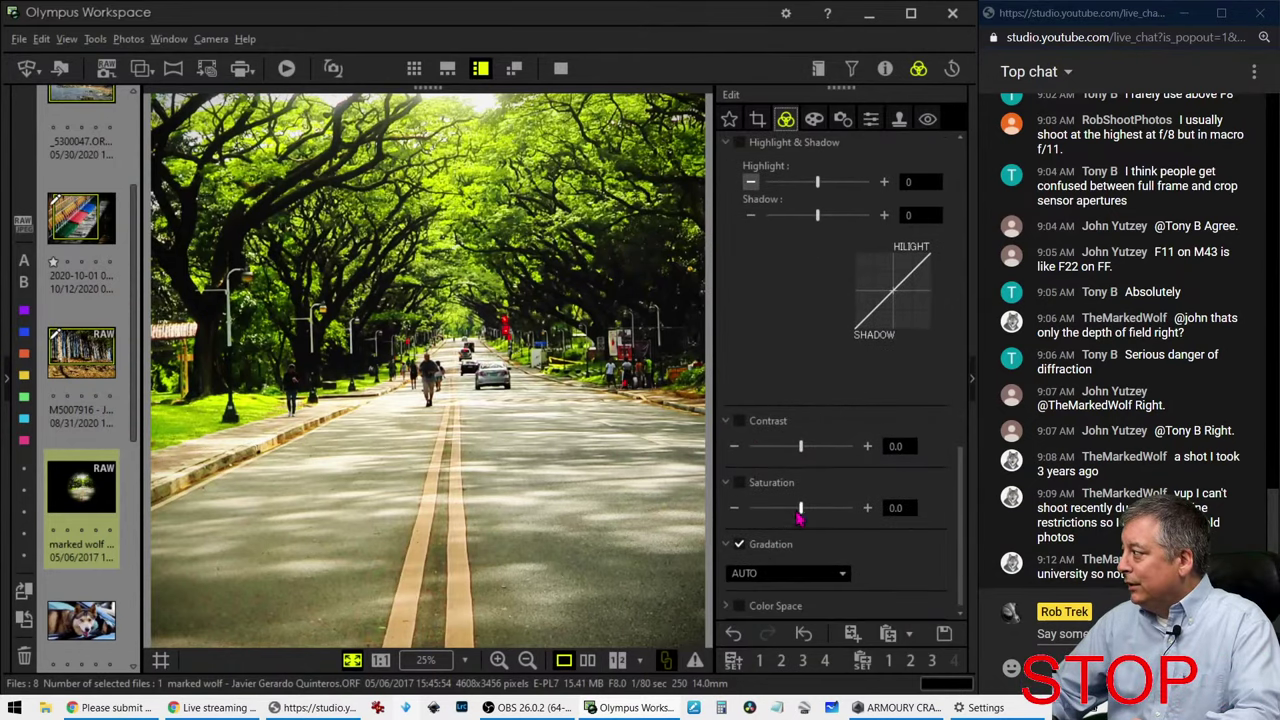
{"action": "left_click_drag", "start_coordinate": [797, 513], "coordinate": [790, 514]}
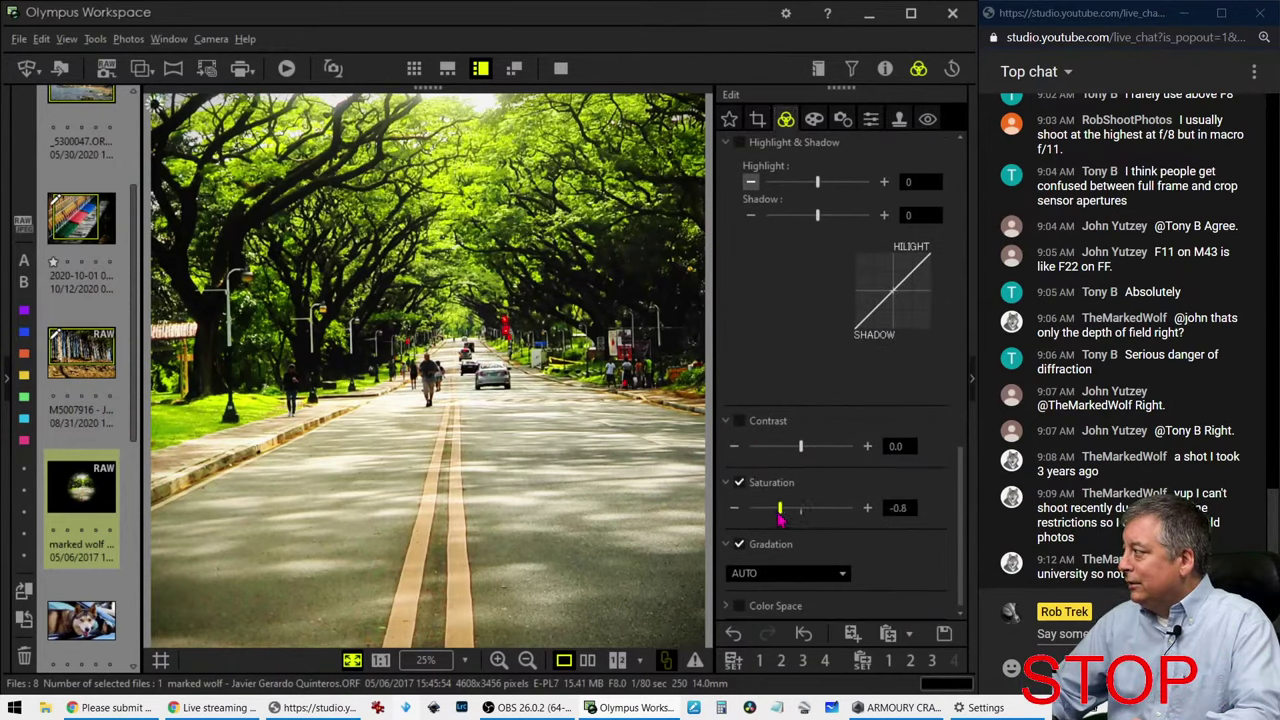
Step: Set the road photo's custom white balance to 6500 K and compare the edit side by side with the original
{"action": "scroll", "coordinate": [788, 391], "scroll_direction": "up", "scroll_amount": 5}
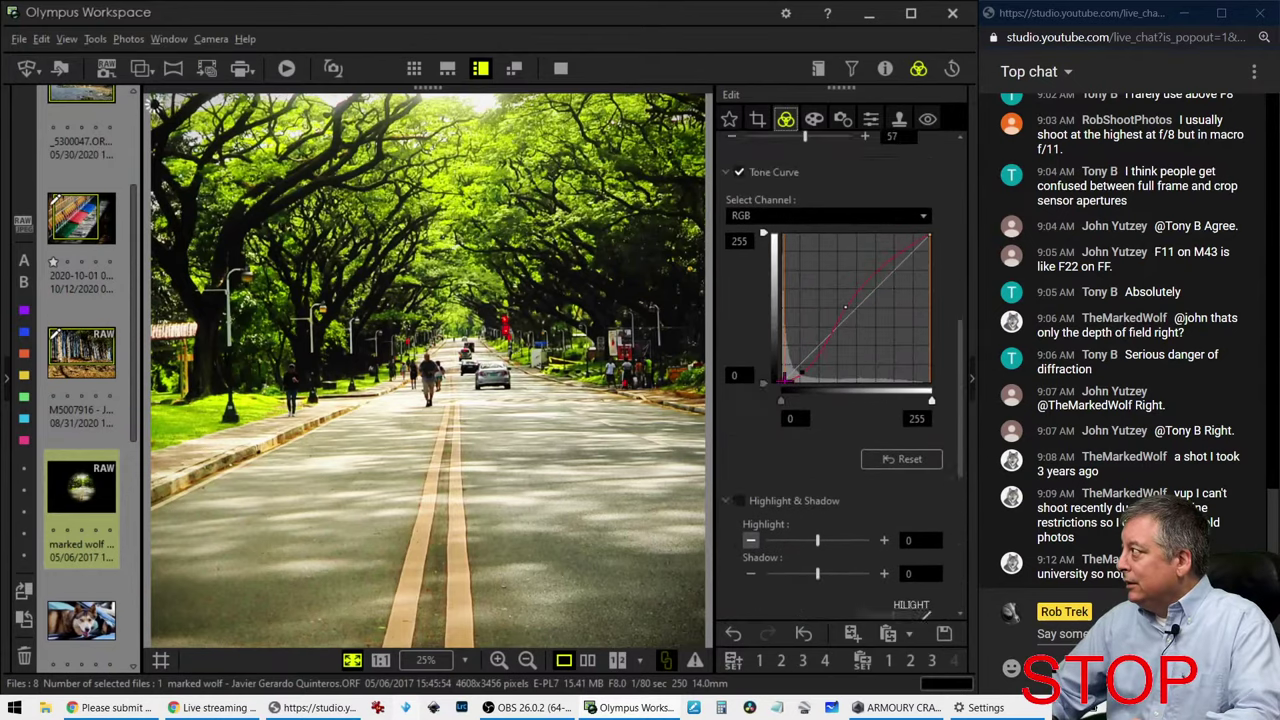
{"action": "scroll", "coordinate": [969, 413], "scroll_direction": "up", "scroll_amount": 5}
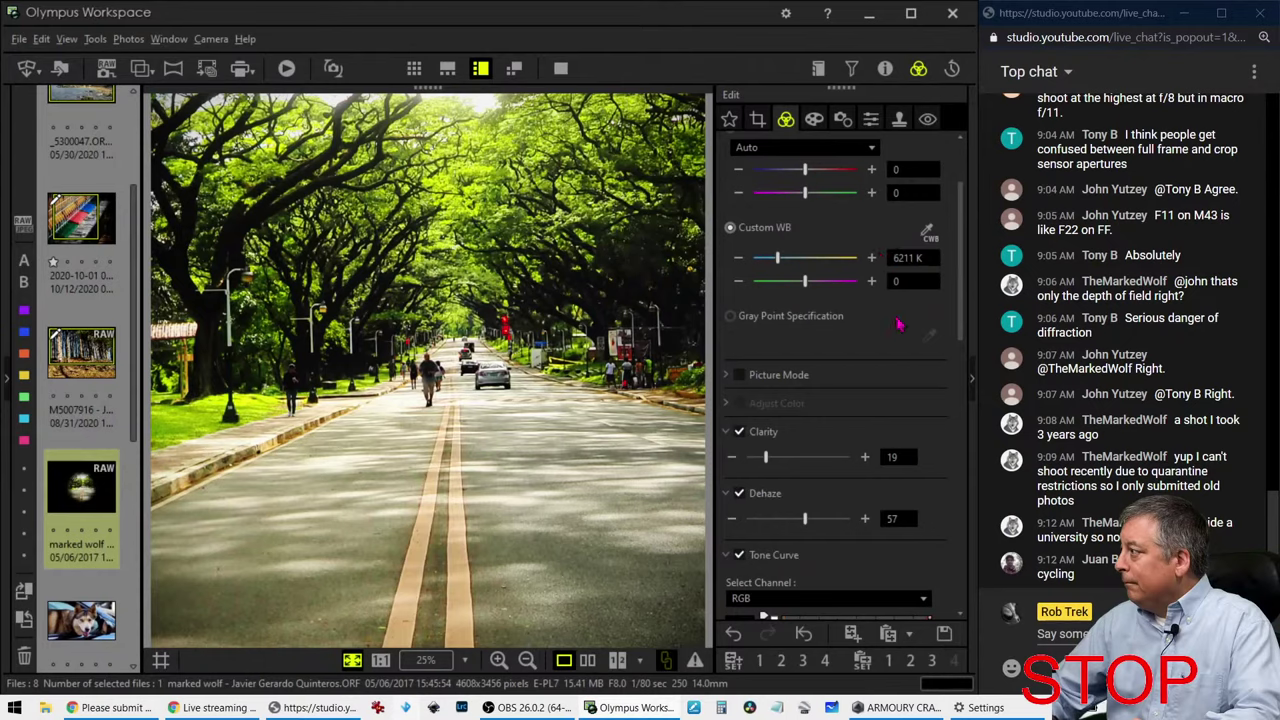
{"action": "scroll", "coordinate": [898, 323], "scroll_direction": "up", "scroll_amount": 2}
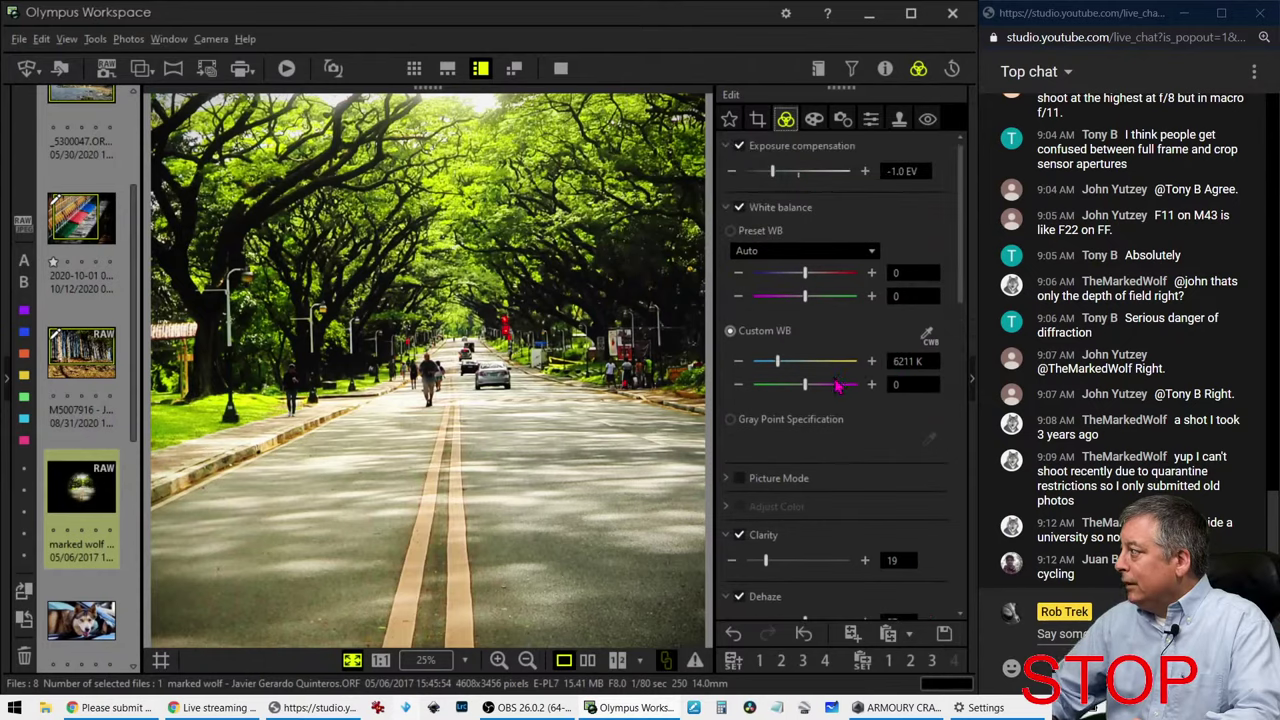
{"action": "left_click", "coordinate": [869, 363]}
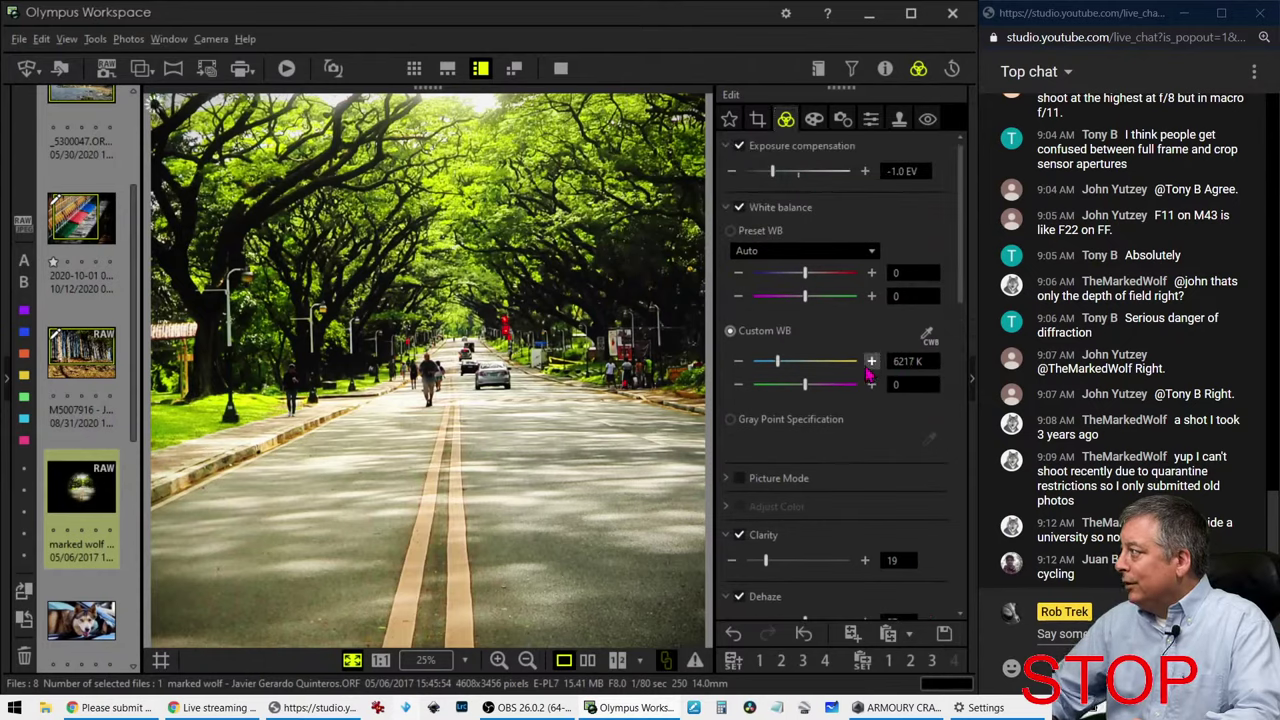
{"action": "double_click", "coordinate": [902, 361]}
{"action": "type", "text": "650"}
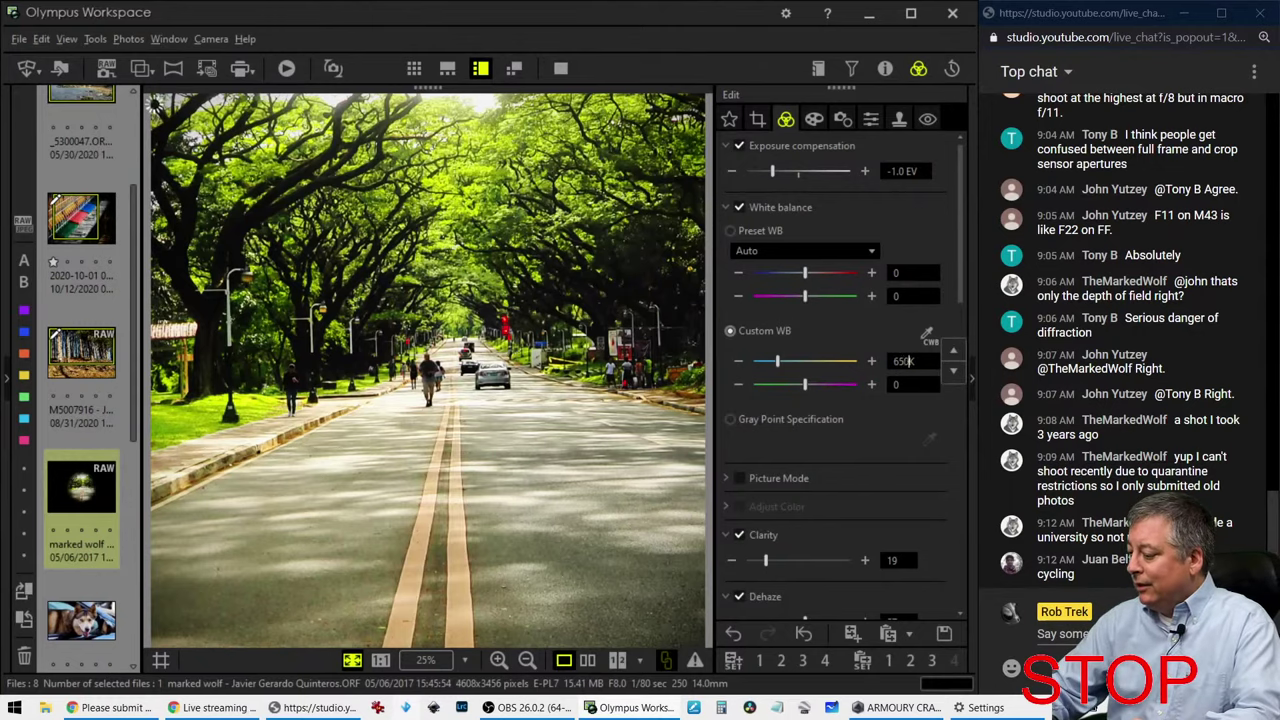
{"action": "type", "text": "0"}
{"action": "key", "text": "Return"}
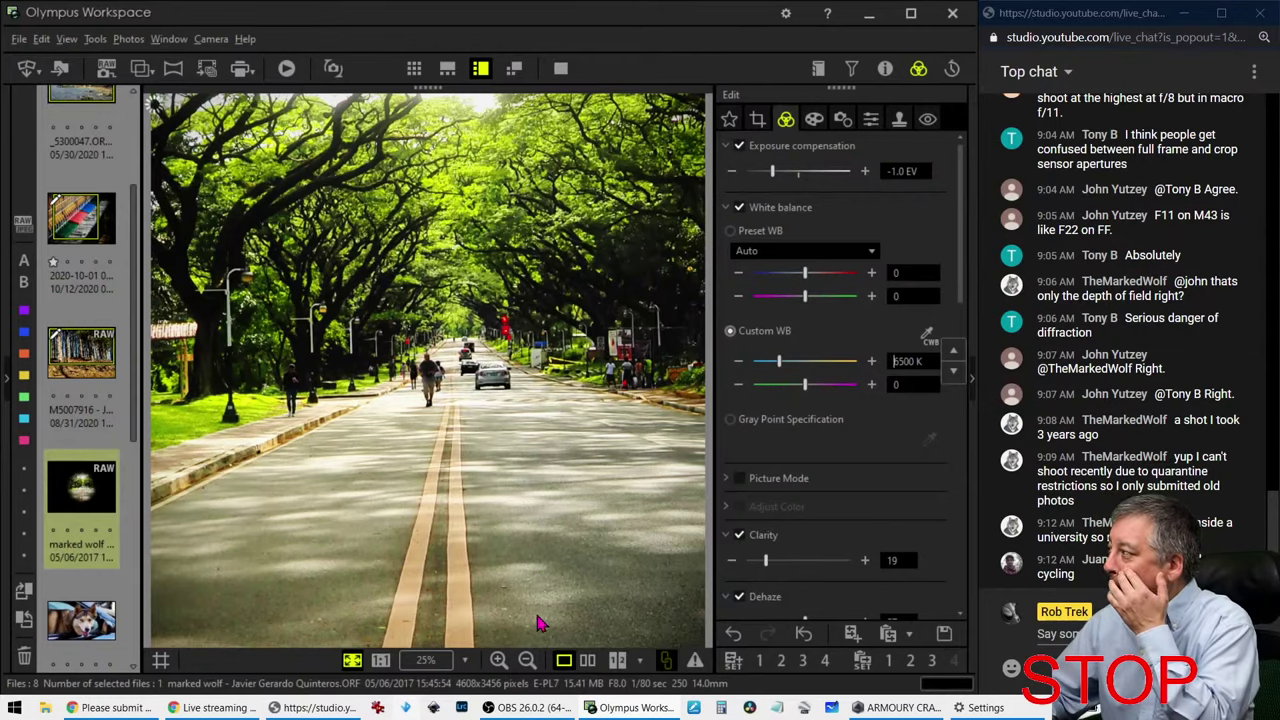
{"action": "left_click", "coordinate": [587, 660]}
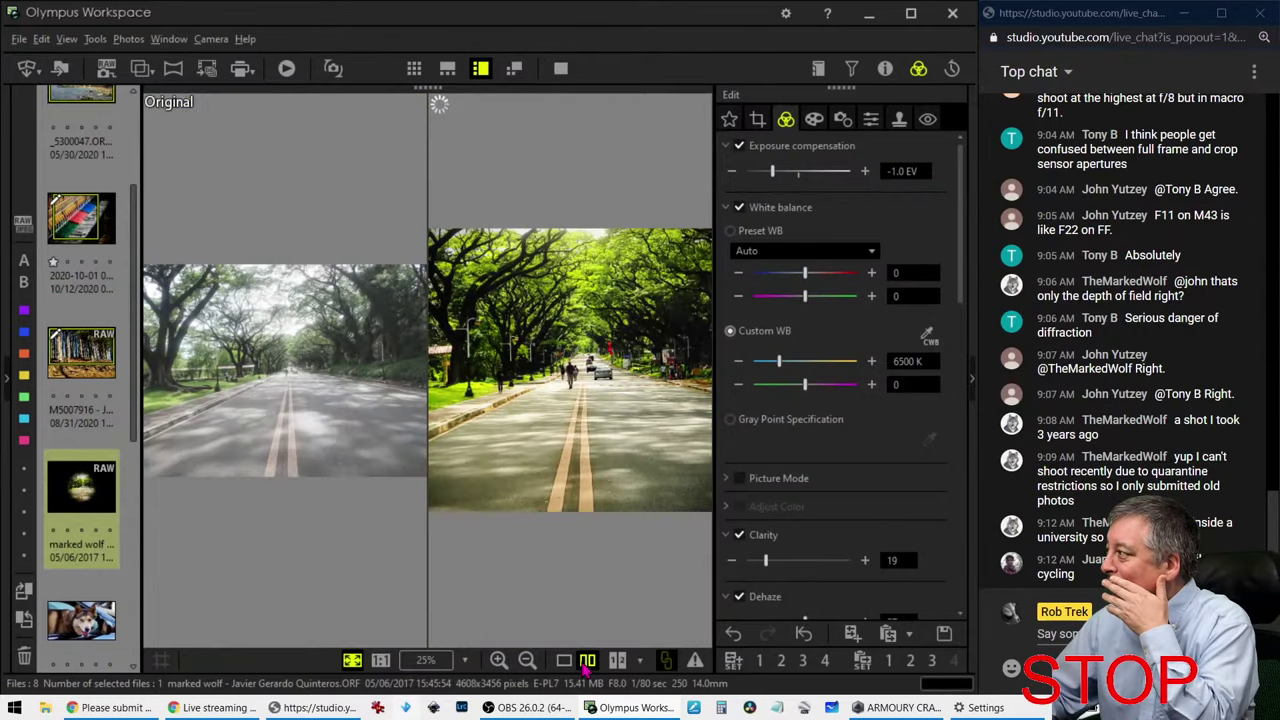
{"action": "left_click", "coordinate": [561, 68]}
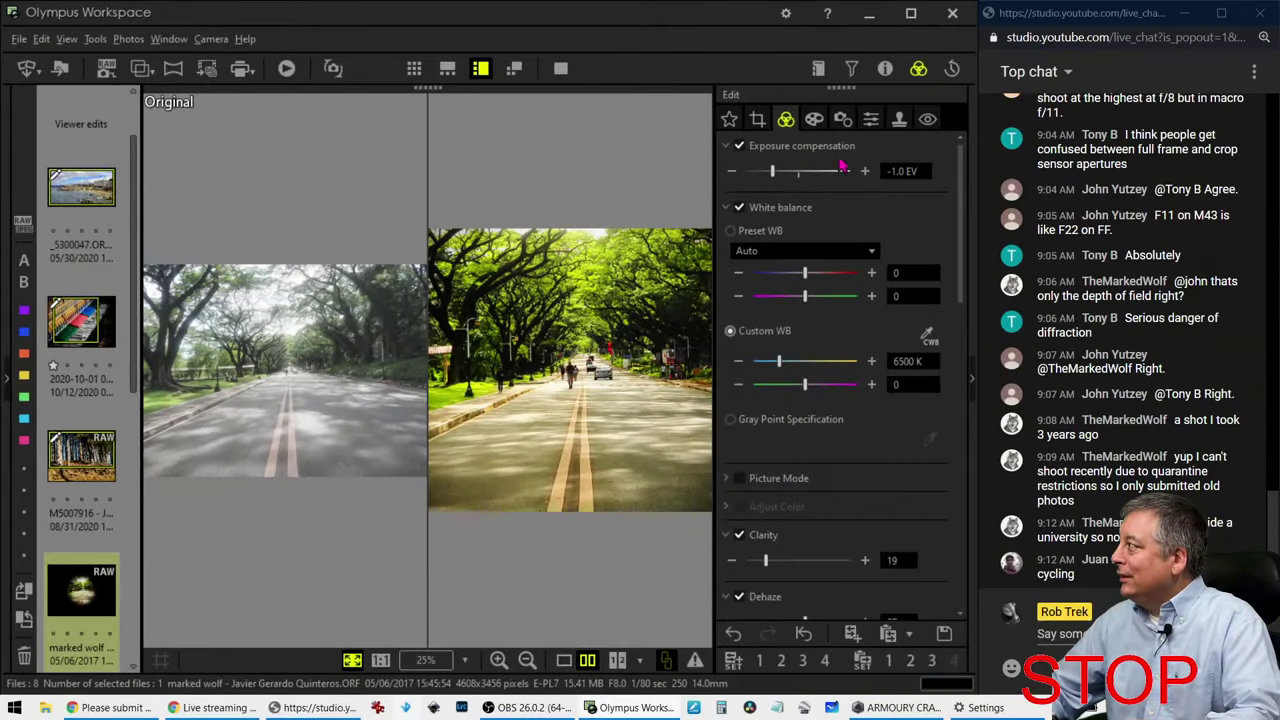
Step: Change the road photo's art filter to Soft Focus
{"action": "left_click", "coordinate": [814, 124]}
{"action": "left_click", "coordinate": [804, 176]}
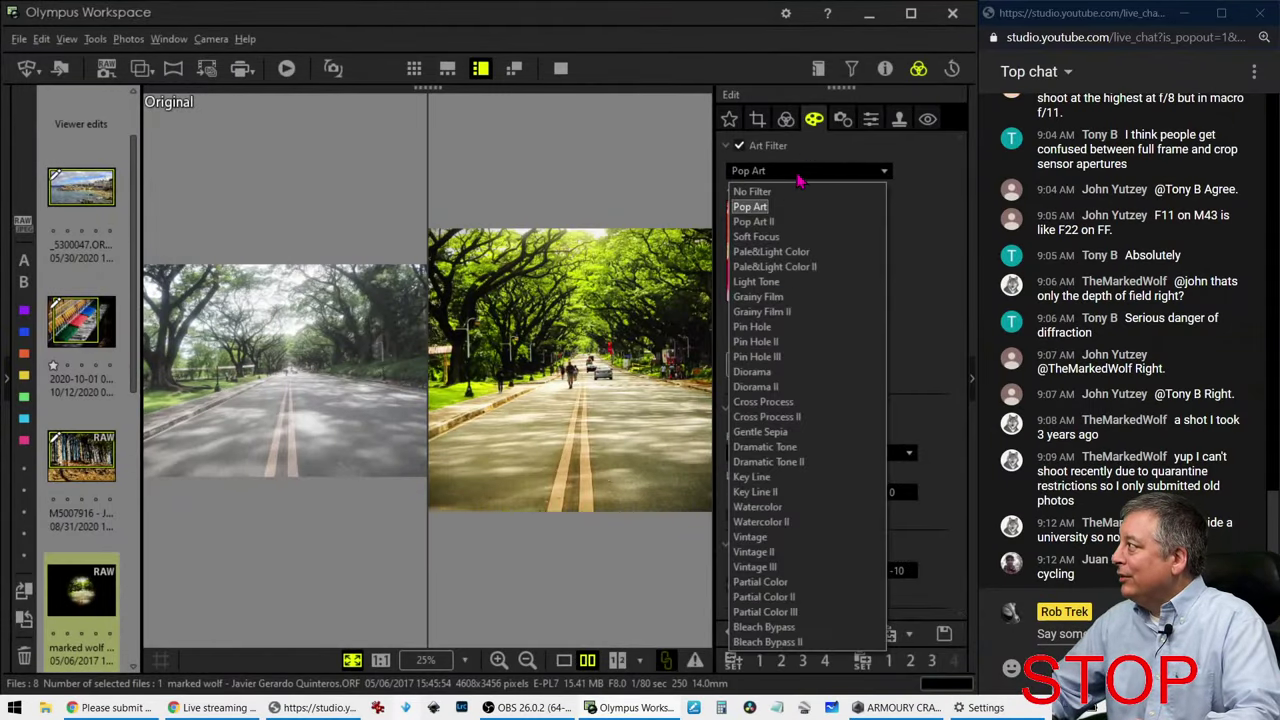
{"action": "left_click", "coordinate": [786, 238]}
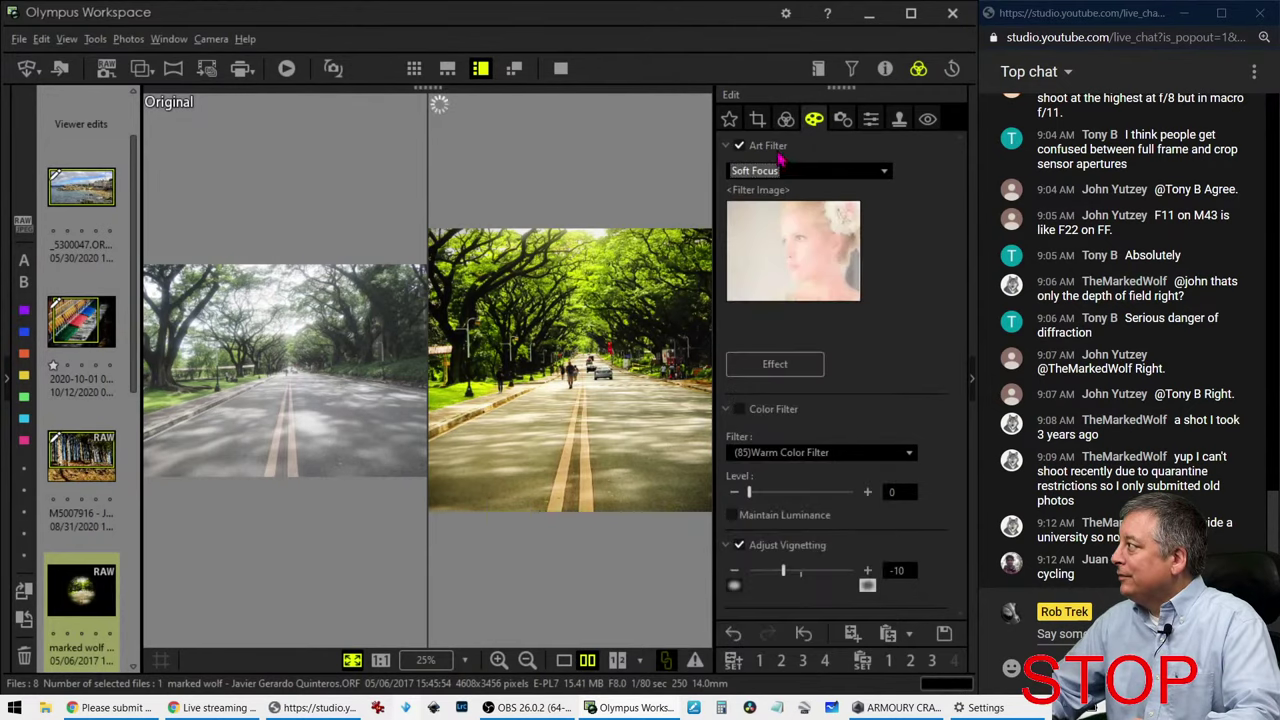
Step: Set the road photo's Dehaze to 68 and exposure compensation to -1.1 EV, checking the comparison full screen
{"action": "left_click", "coordinate": [786, 120]}
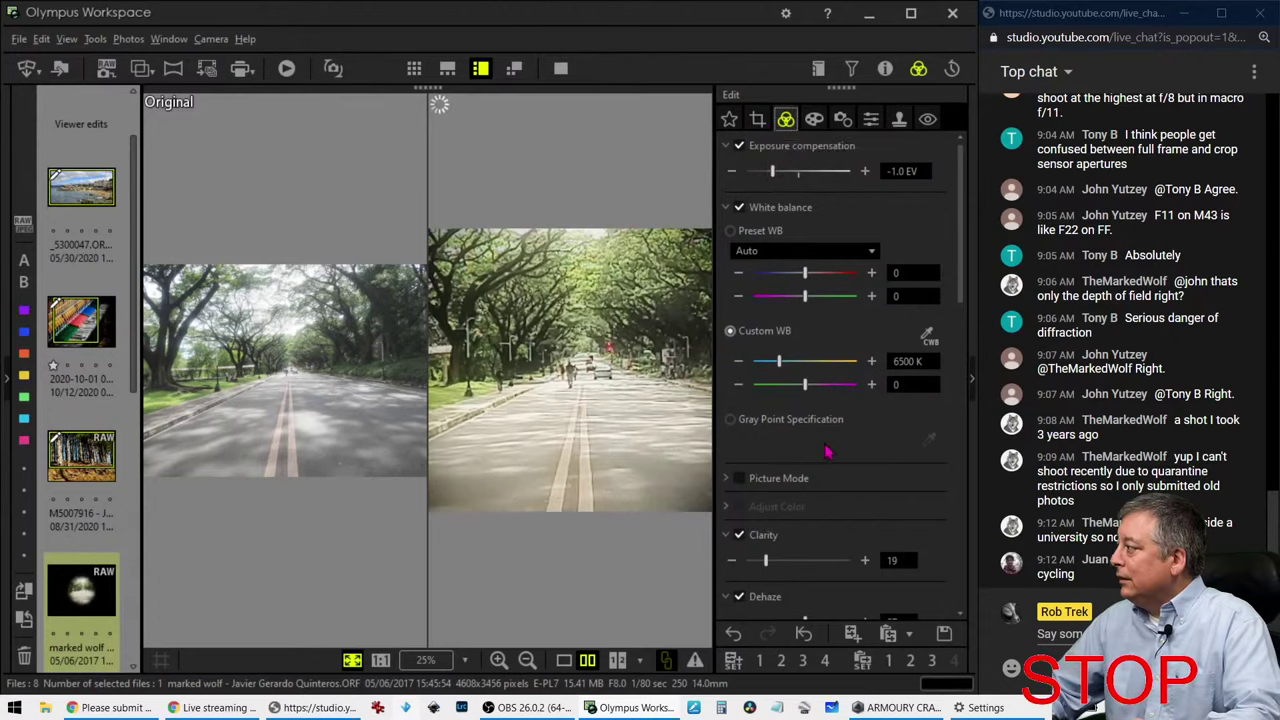
{"action": "scroll", "coordinate": [826, 456], "scroll_direction": "down", "scroll_amount": 3}
{"action": "left_click_drag", "start_coordinate": [806, 473], "coordinate": [816, 478]}
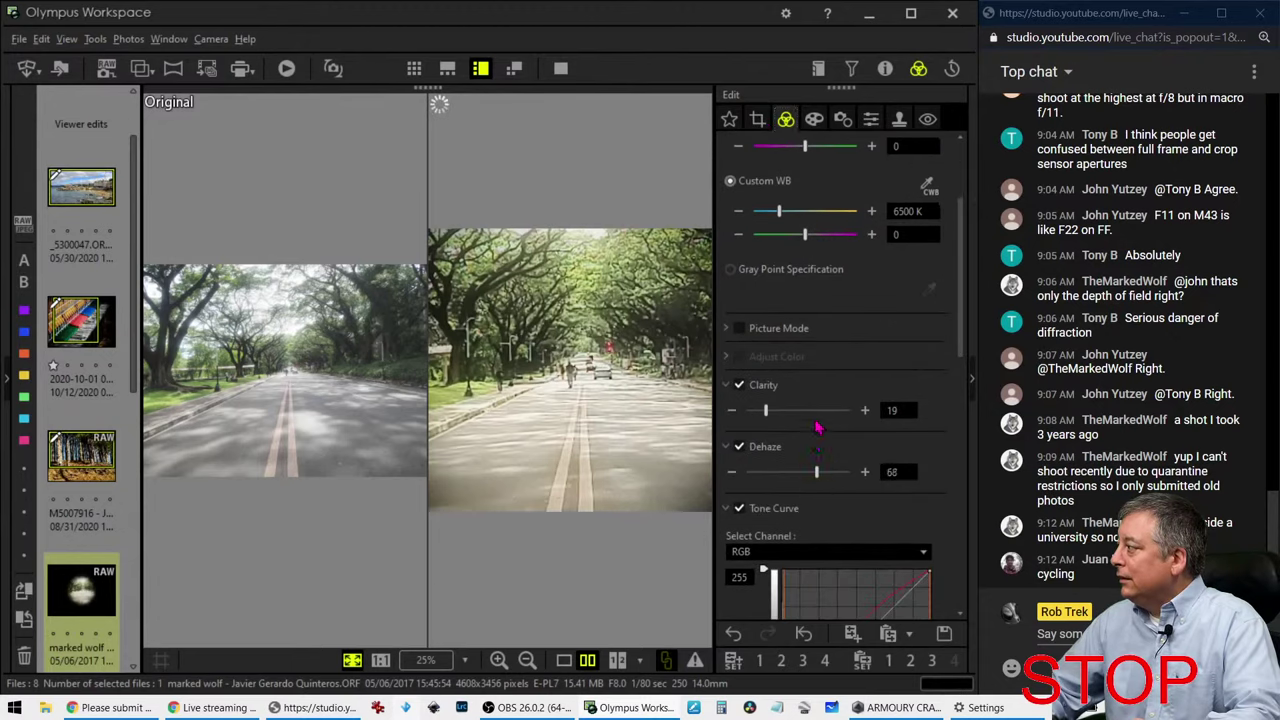
{"action": "scroll", "coordinate": [820, 372], "scroll_direction": "up", "scroll_amount": 3}
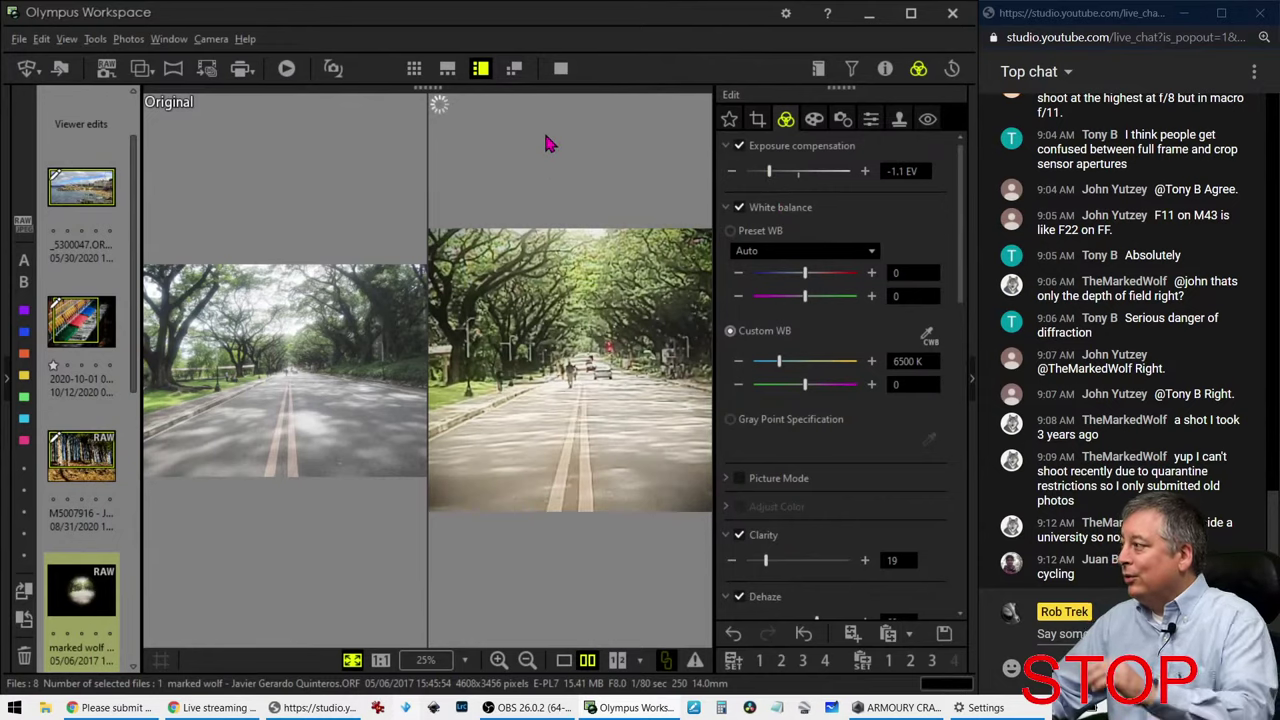
{"action": "left_click", "coordinate": [560, 68]}
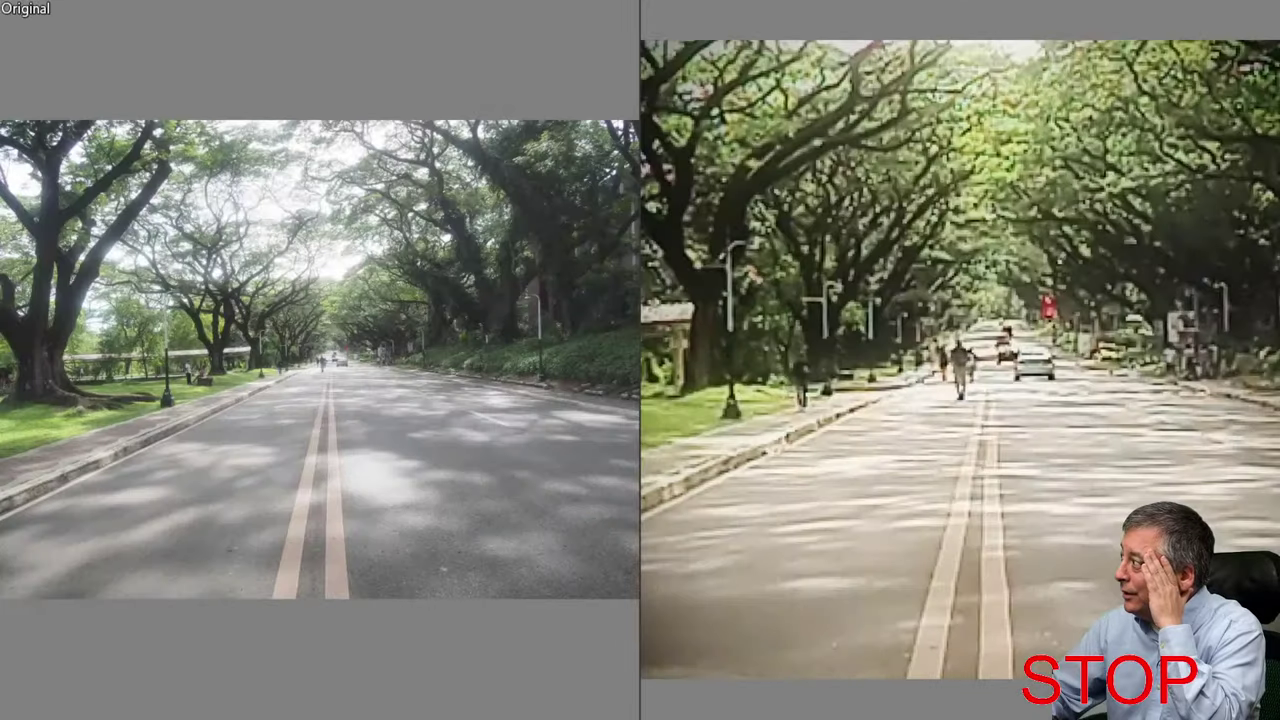
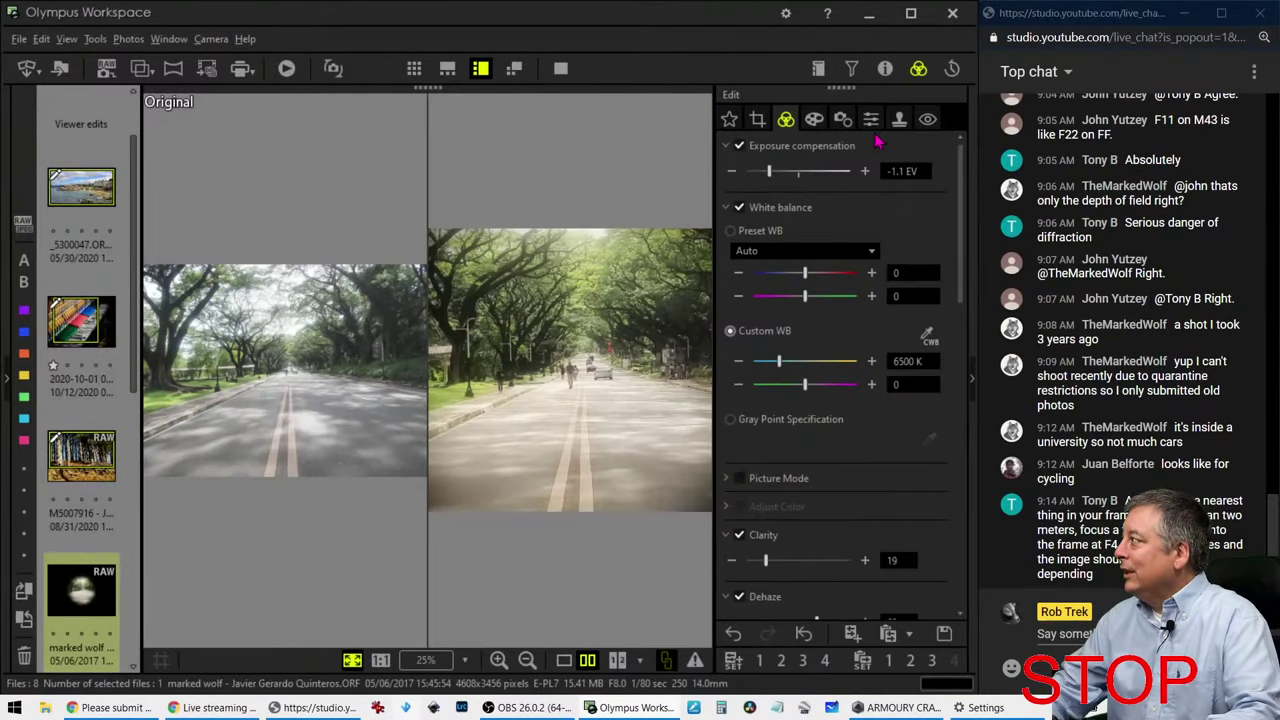
Step: Show the road photo's shooting properties, and return from the comparison to the single-image view
{"action": "left_click", "coordinate": [885, 68]}
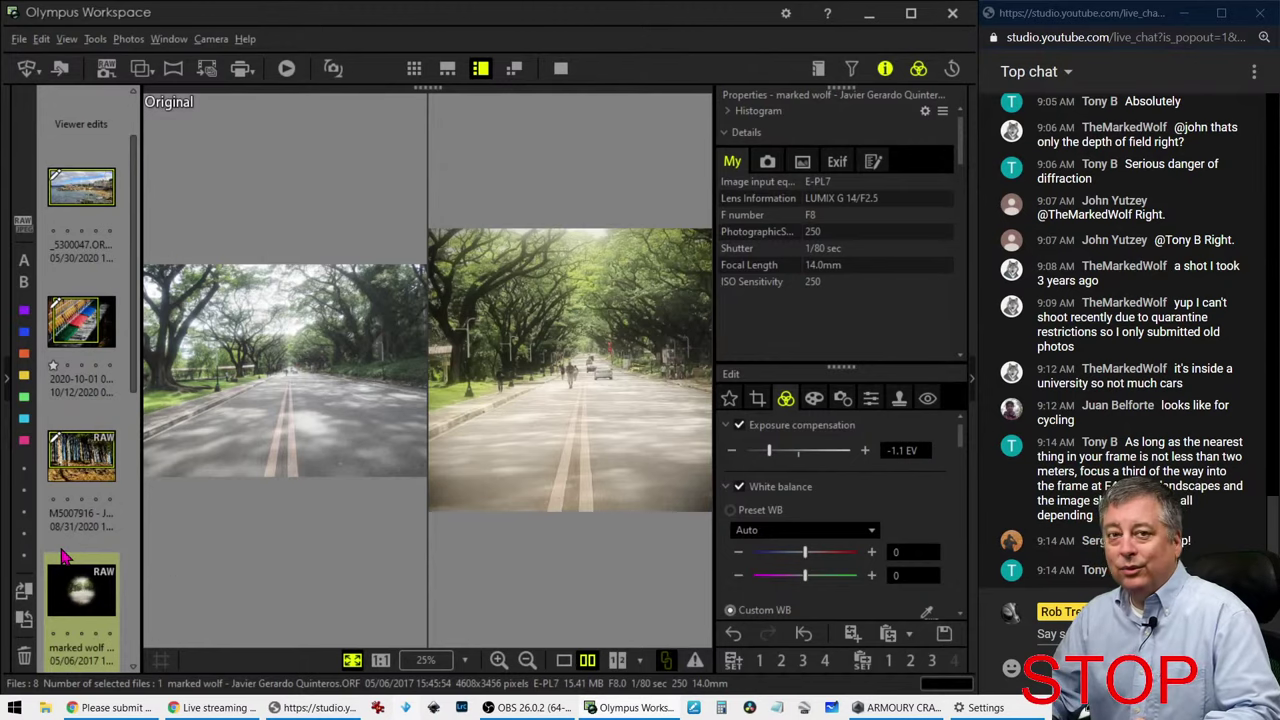
{"action": "scroll", "coordinate": [62, 558], "scroll_direction": "down", "scroll_amount": 2}
{"action": "scroll", "coordinate": [62, 558], "scroll_direction": "down", "scroll_amount": 2}
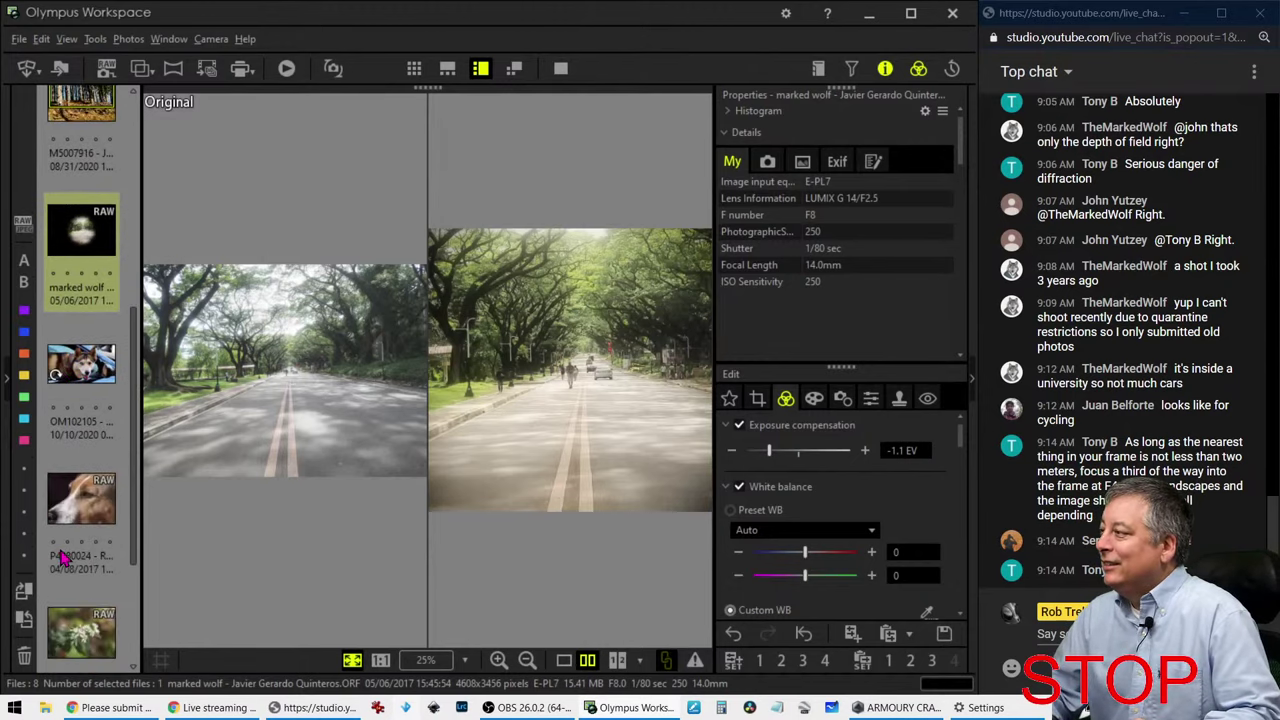
{"action": "scroll", "coordinate": [62, 558], "scroll_direction": "up", "scroll_amount": 2}
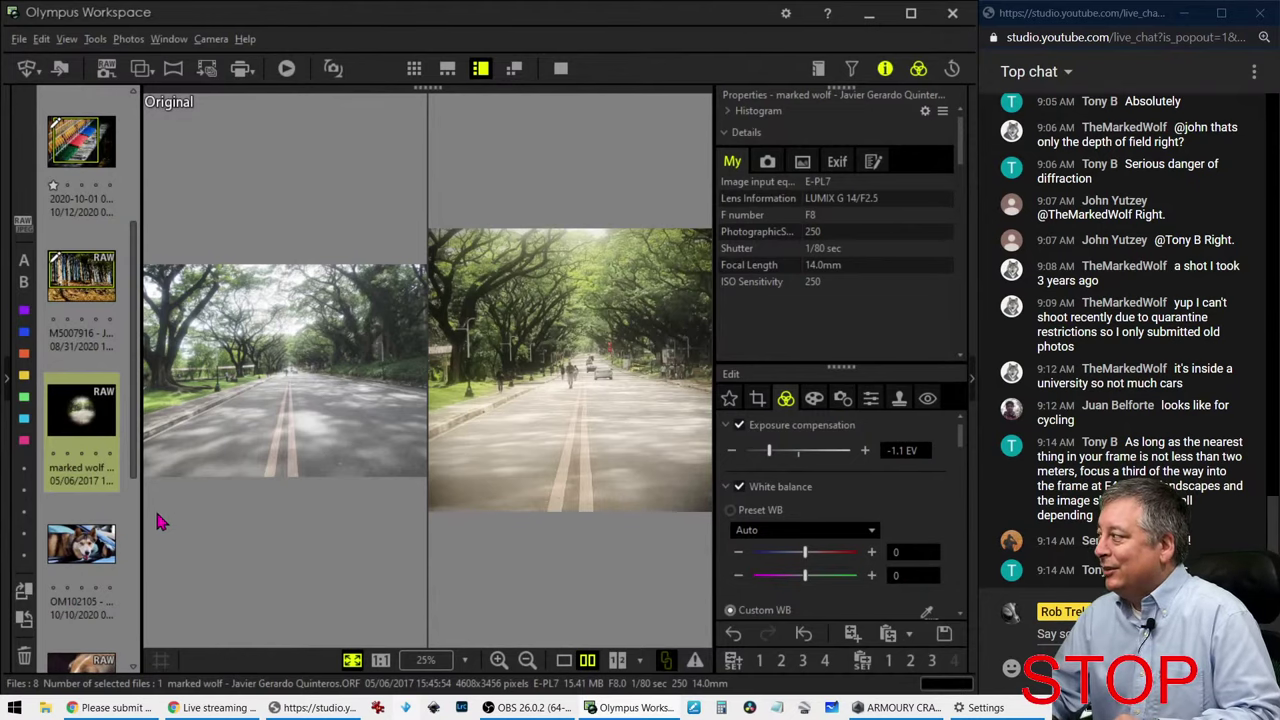
{"action": "left_click", "coordinate": [103, 437]}
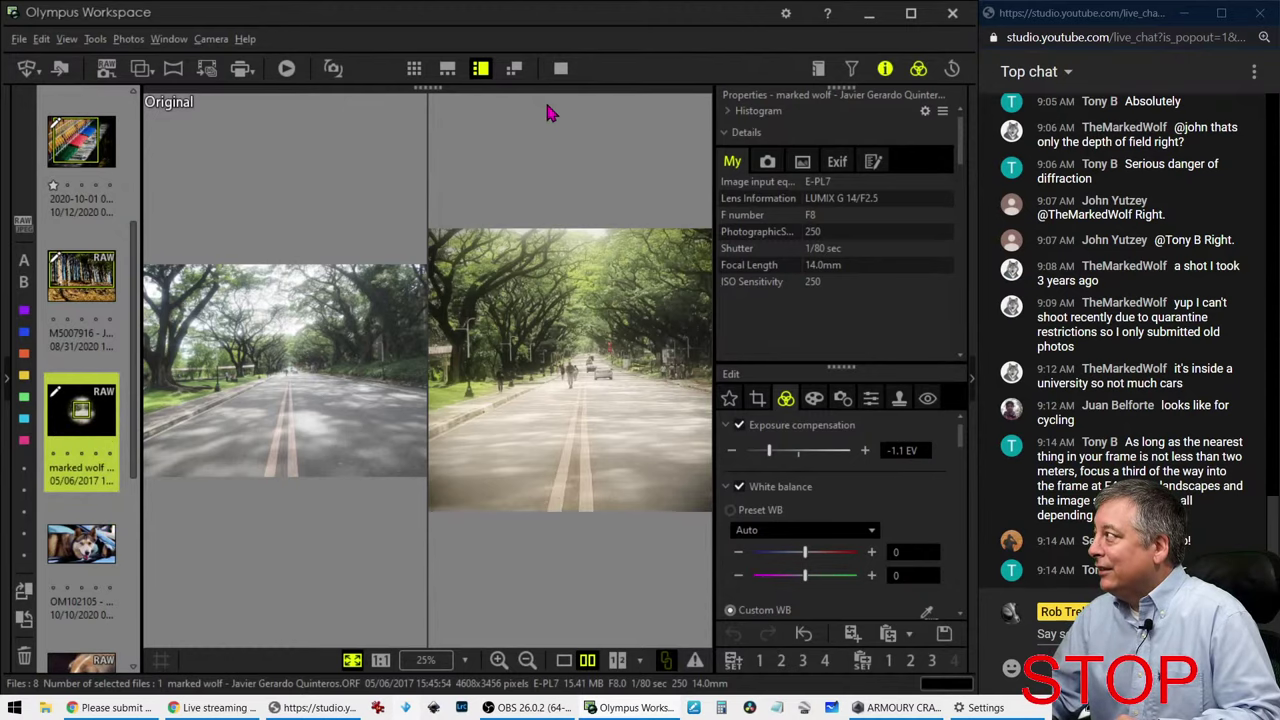
{"action": "left_click", "coordinate": [563, 660]}
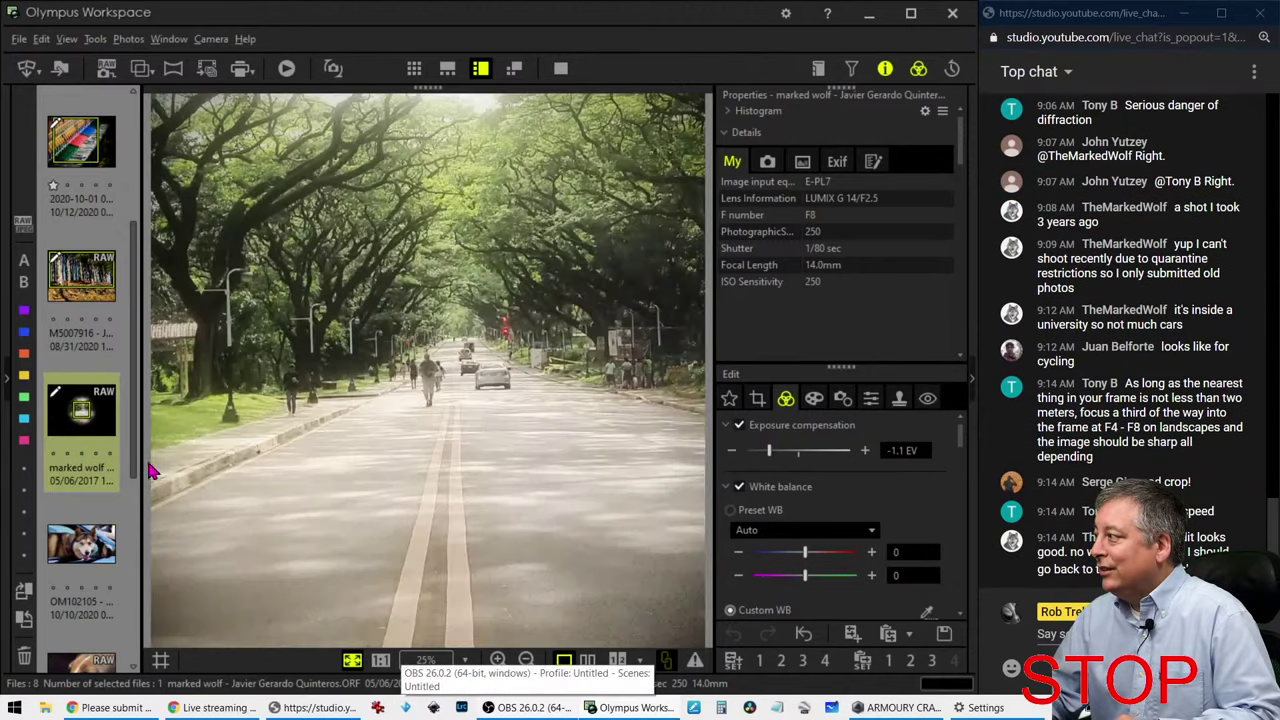
Step: Open the husky-in-the-car photo without the shooting properties and examine the detail around its eyes at close zoom
{"action": "left_click", "coordinate": [80, 540]}
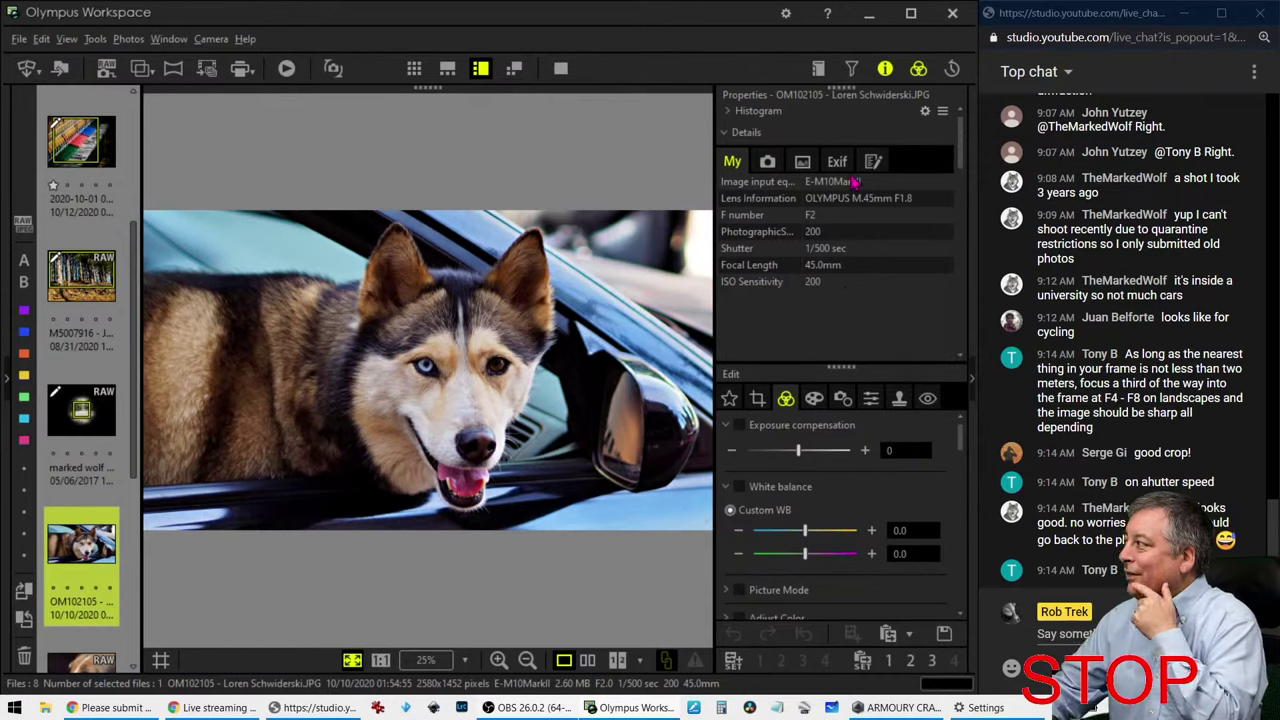
{"action": "left_click", "coordinate": [885, 68]}
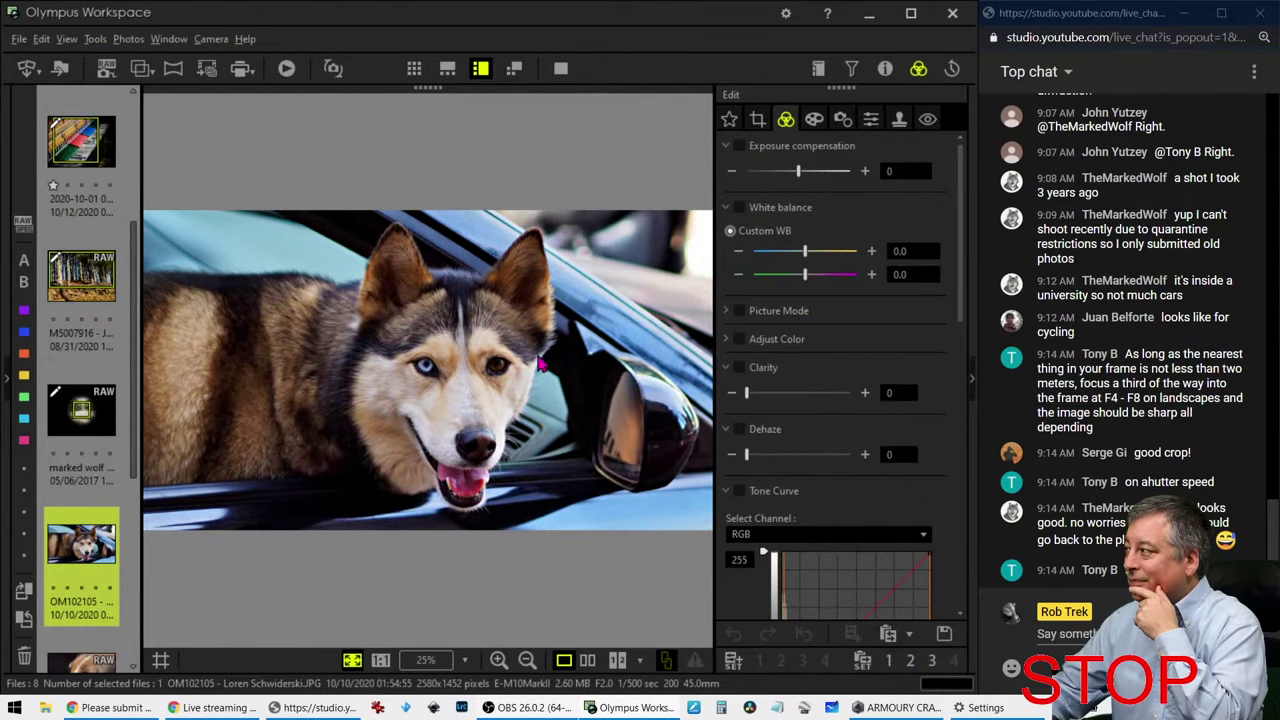
{"action": "left_click", "coordinate": [475, 365]}
{"action": "left_click_drag", "start_coordinate": [475, 366], "coordinate": [499, 377]}
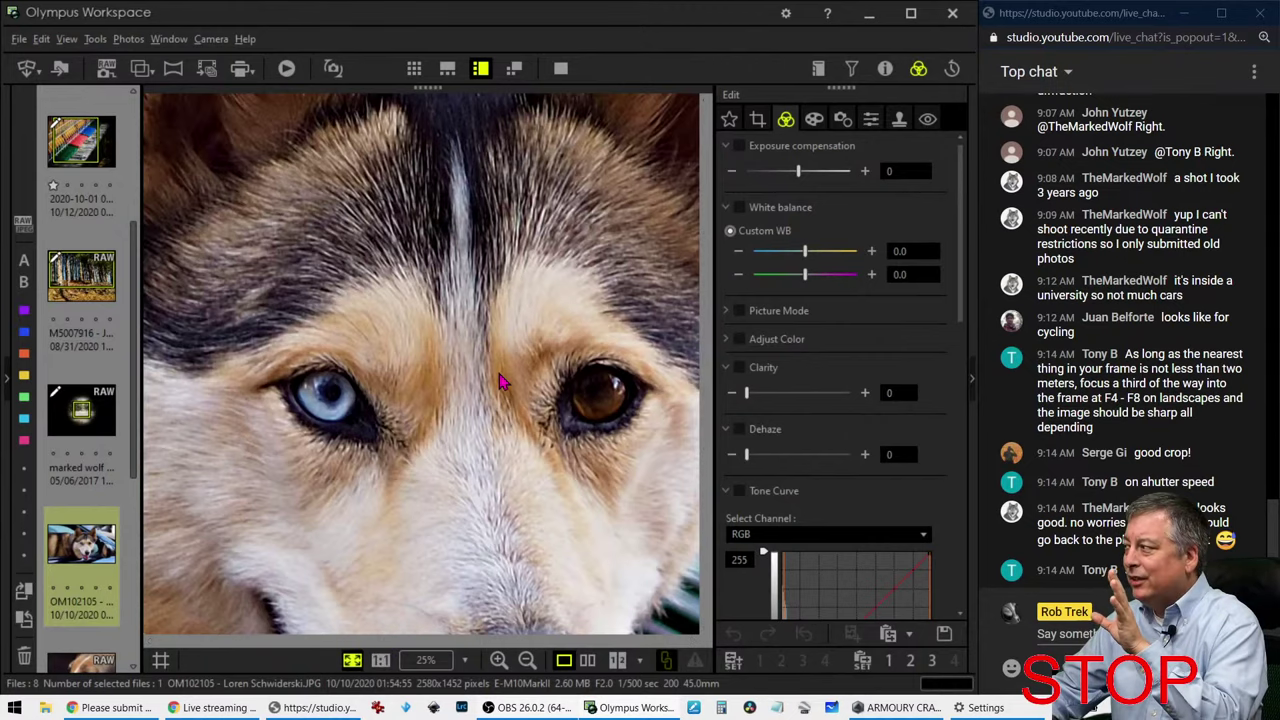
{"action": "left_click", "coordinate": [502, 381]}
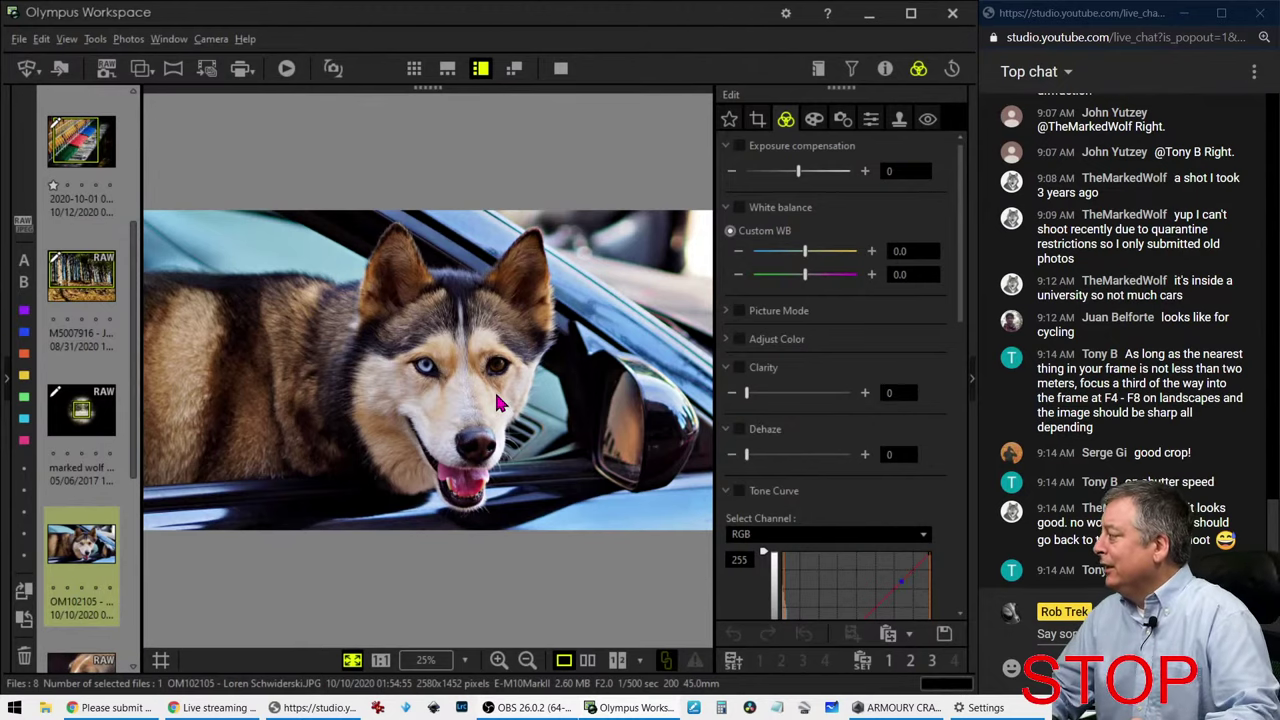
Step: Crop the husky photo to a square 1:1 (6:6) aspect ratio around the dog's head
{"action": "left_click", "coordinate": [759, 121]}
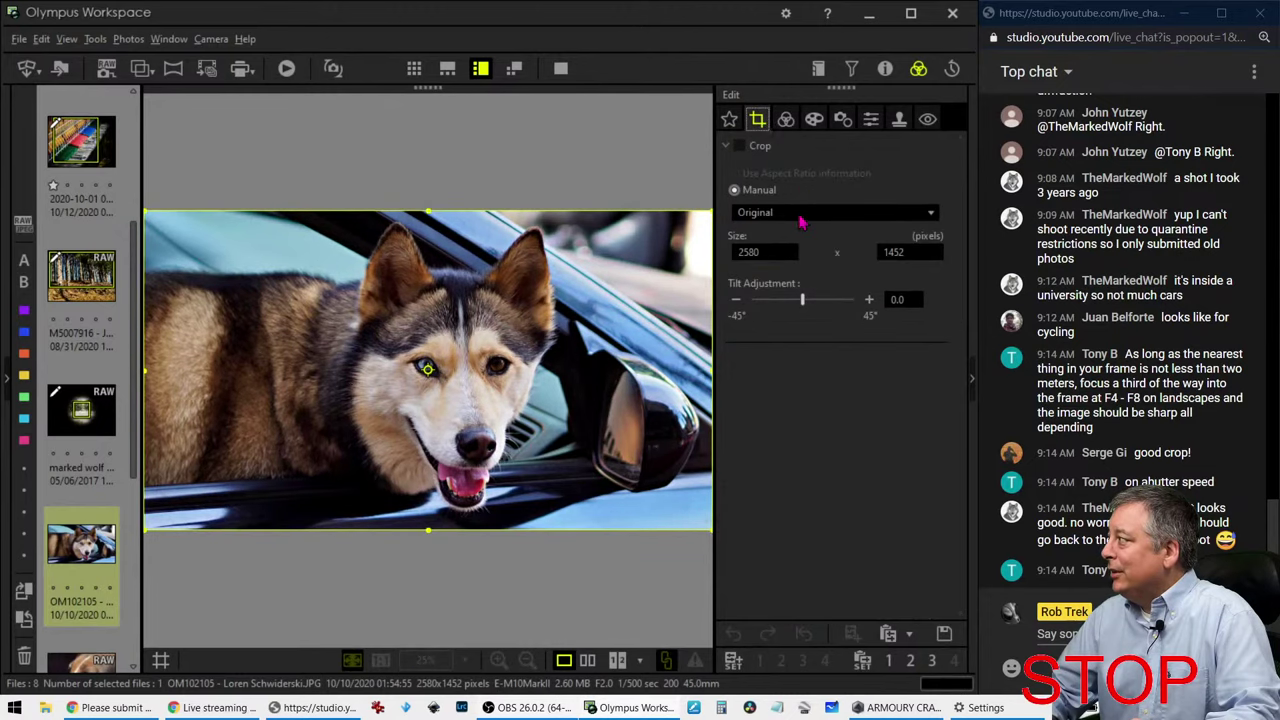
{"action": "left_click", "coordinate": [802, 215]}
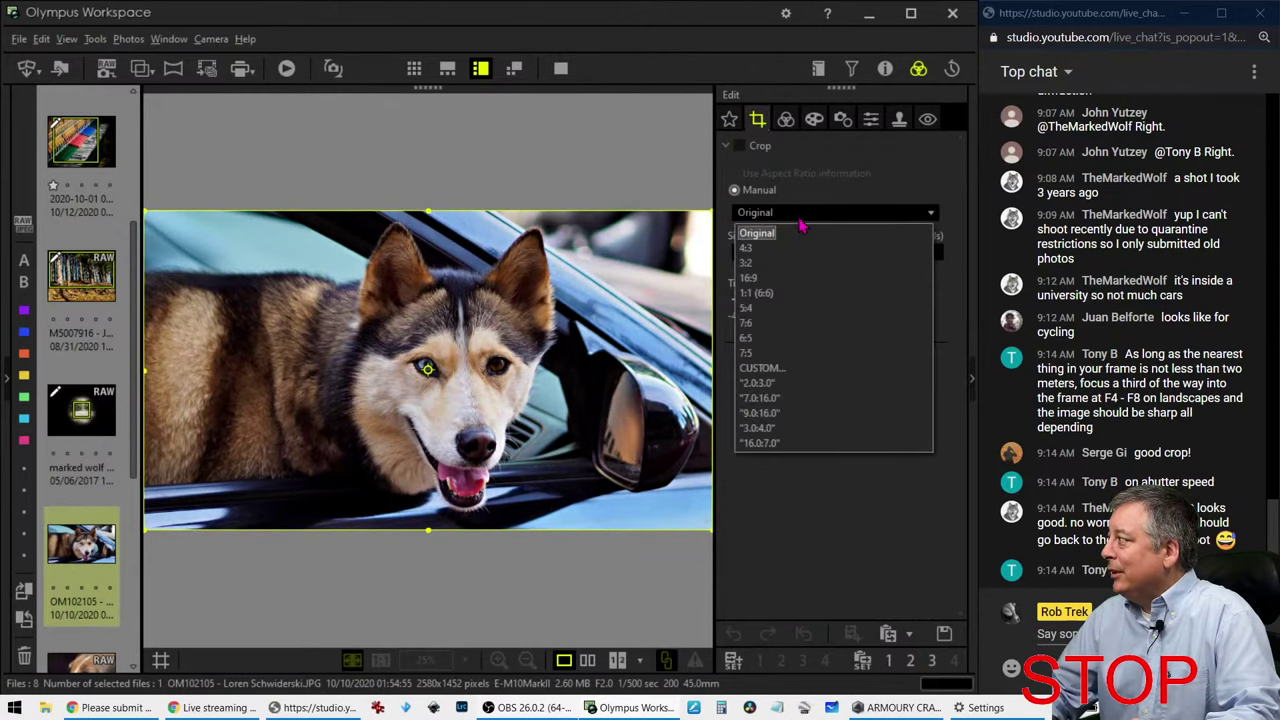
{"action": "left_click", "coordinate": [787, 293]}
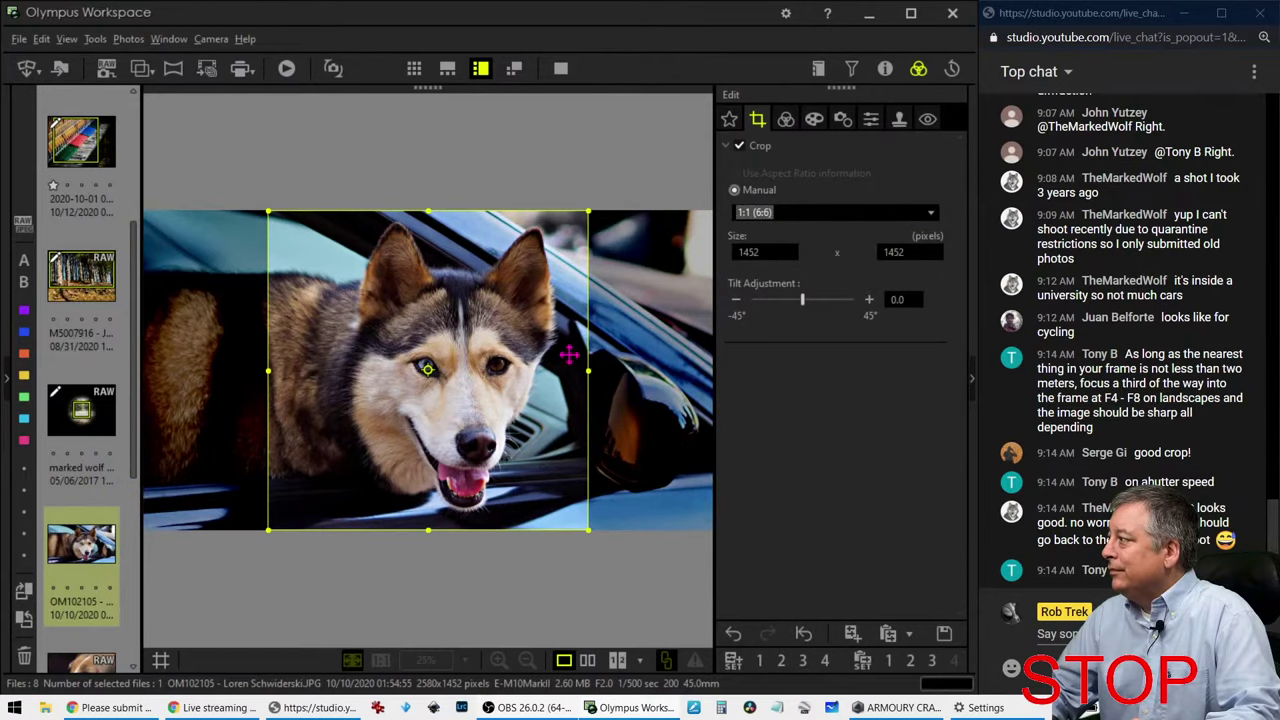
{"action": "left_click", "coordinate": [786, 119]}
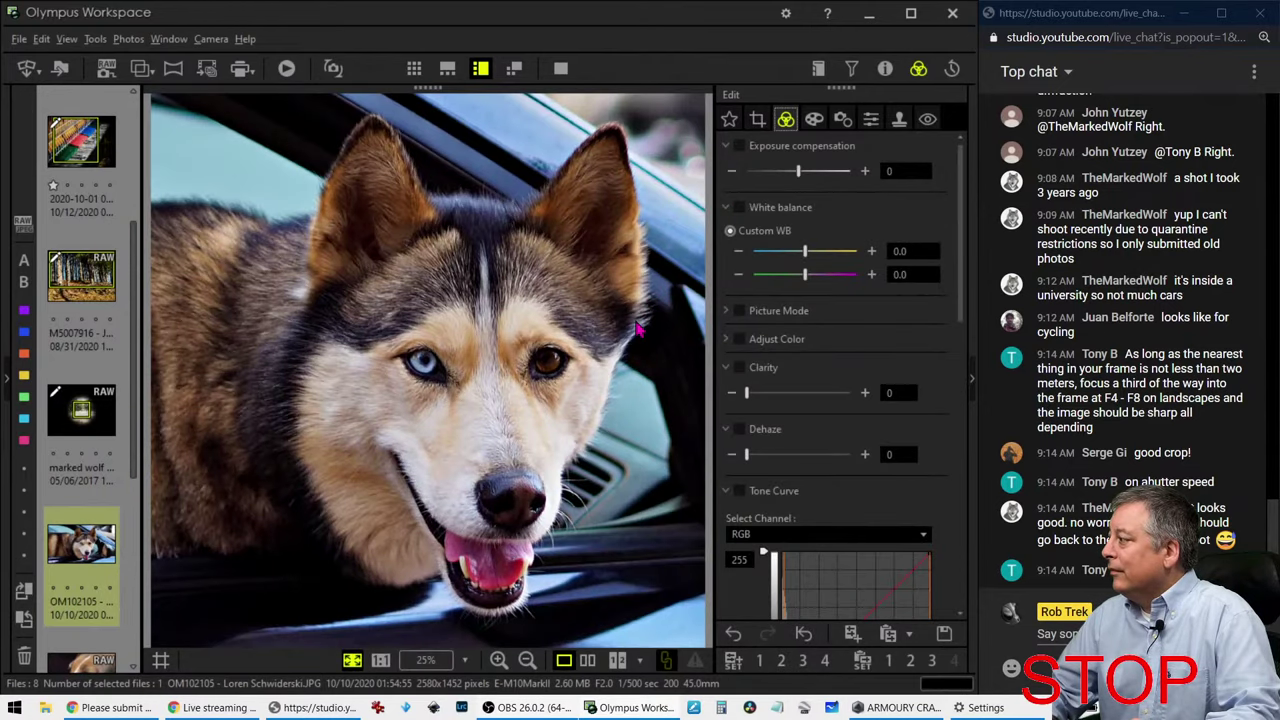
Step: Set the husky photo's sharpness to 3, judging the effect on the face at full size
{"action": "left_click", "coordinate": [528, 306]}
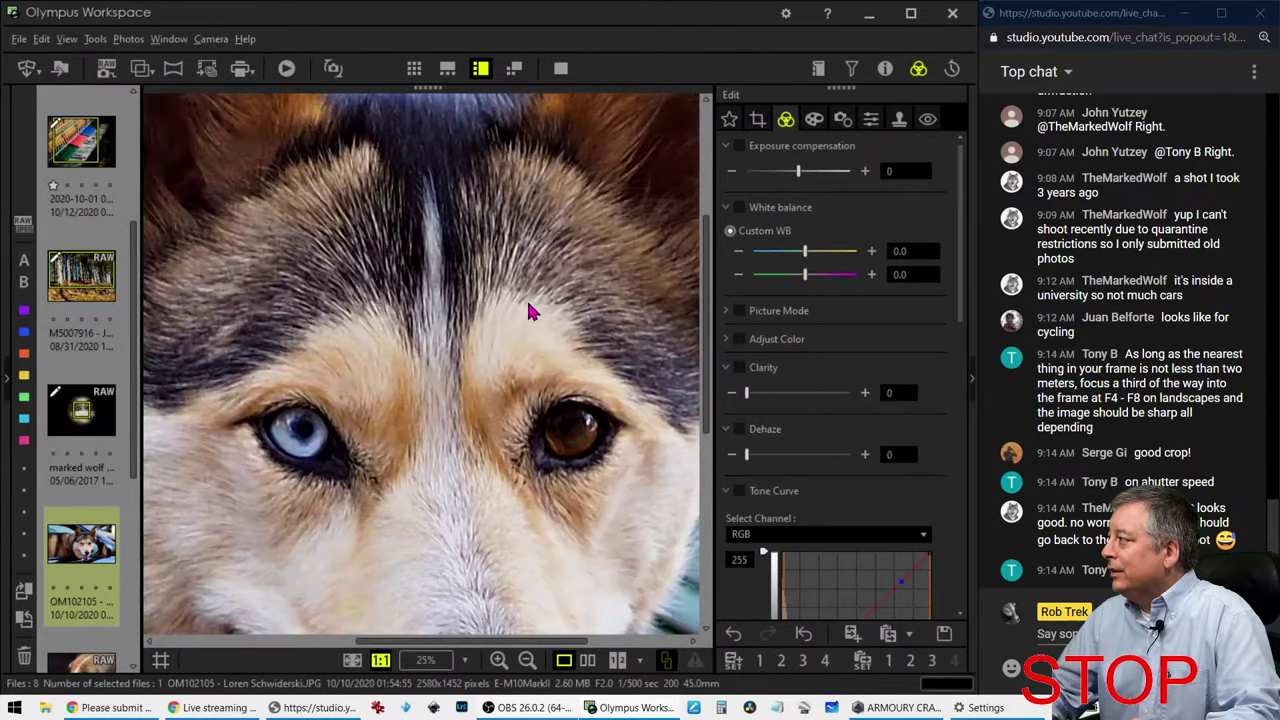
{"action": "left_click", "coordinate": [871, 120]}
{"action": "left_click_drag", "start_coordinate": [801, 172], "coordinate": [822, 188]}
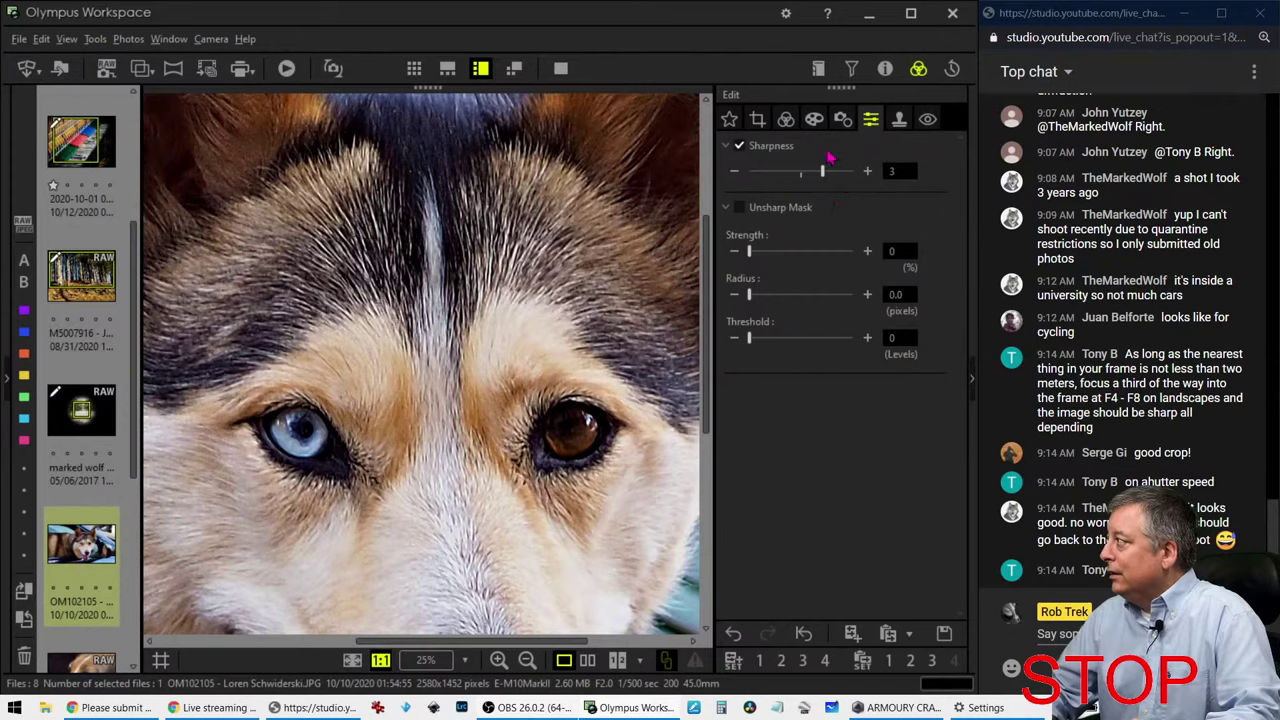
Step: Boost the blue eye by setting the Adjust Color saturation of color 7 to 7 and color 8 to 5
{"action": "left_click", "coordinate": [814, 121]}
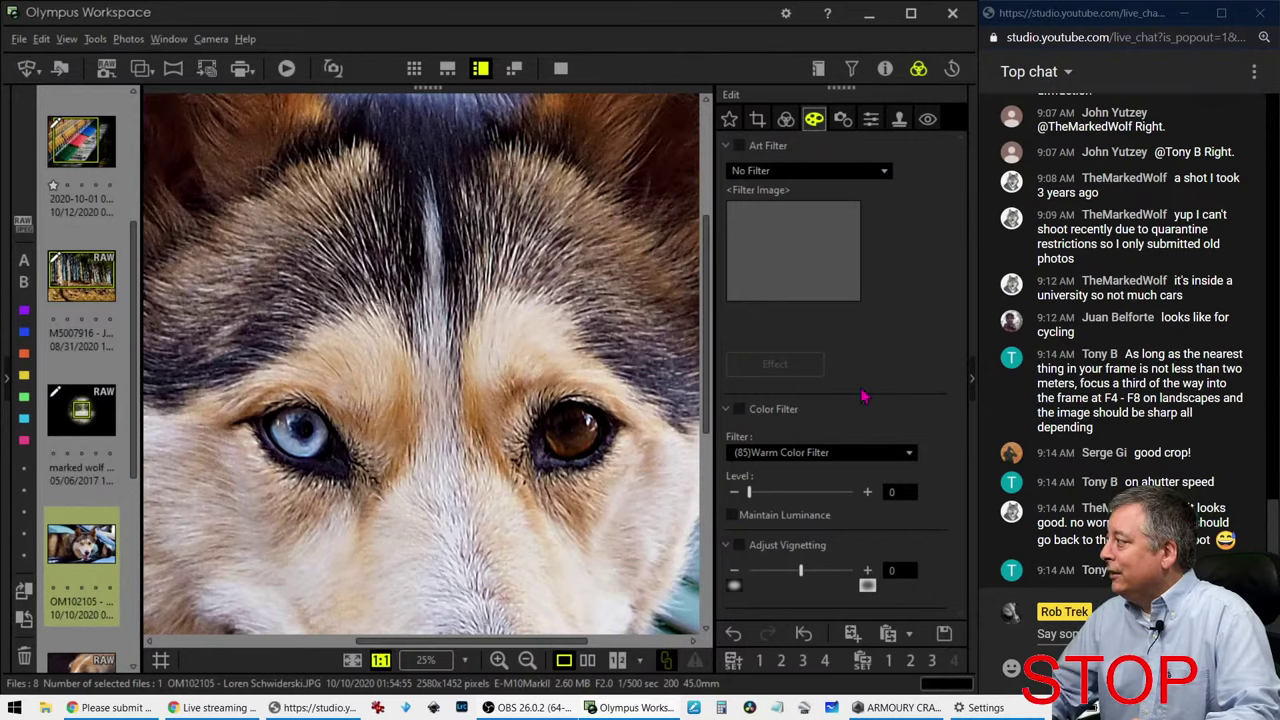
{"action": "left_click", "coordinate": [789, 126]}
{"action": "scroll", "coordinate": [858, 432], "scroll_direction": "down", "scroll_amount": 10}
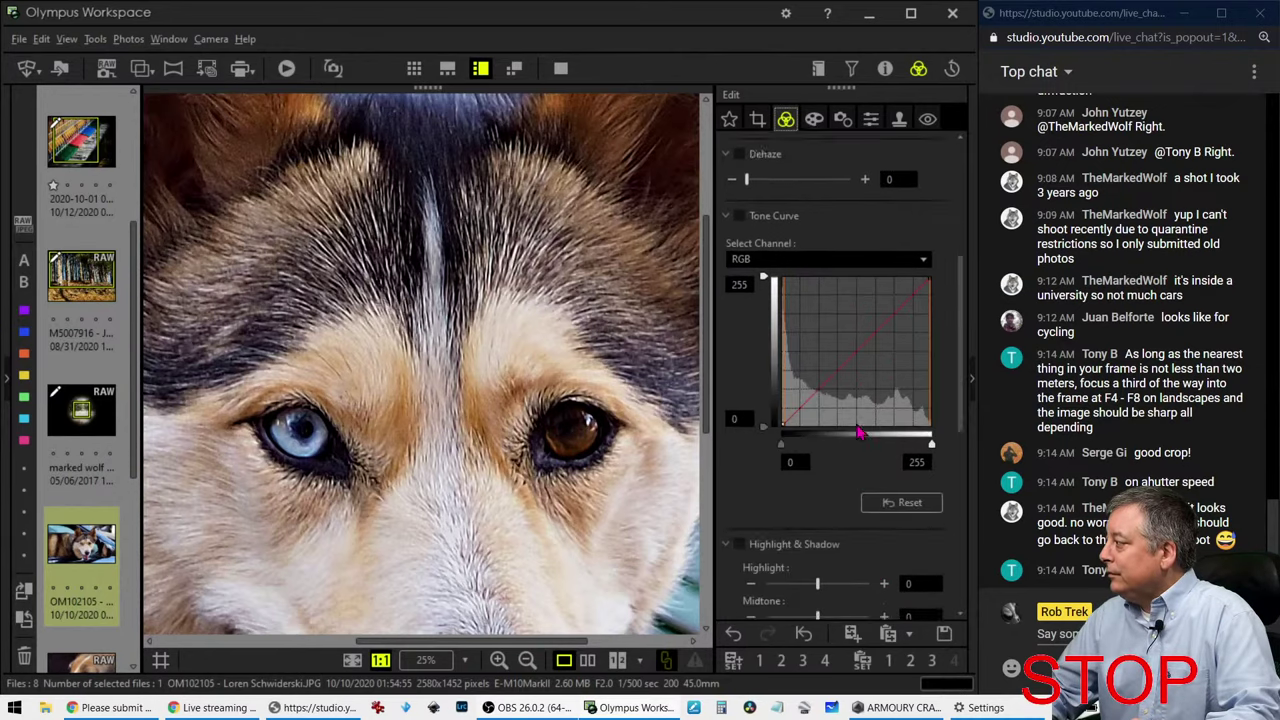
{"action": "scroll", "coordinate": [858, 432], "scroll_direction": "up", "scroll_amount": 10}
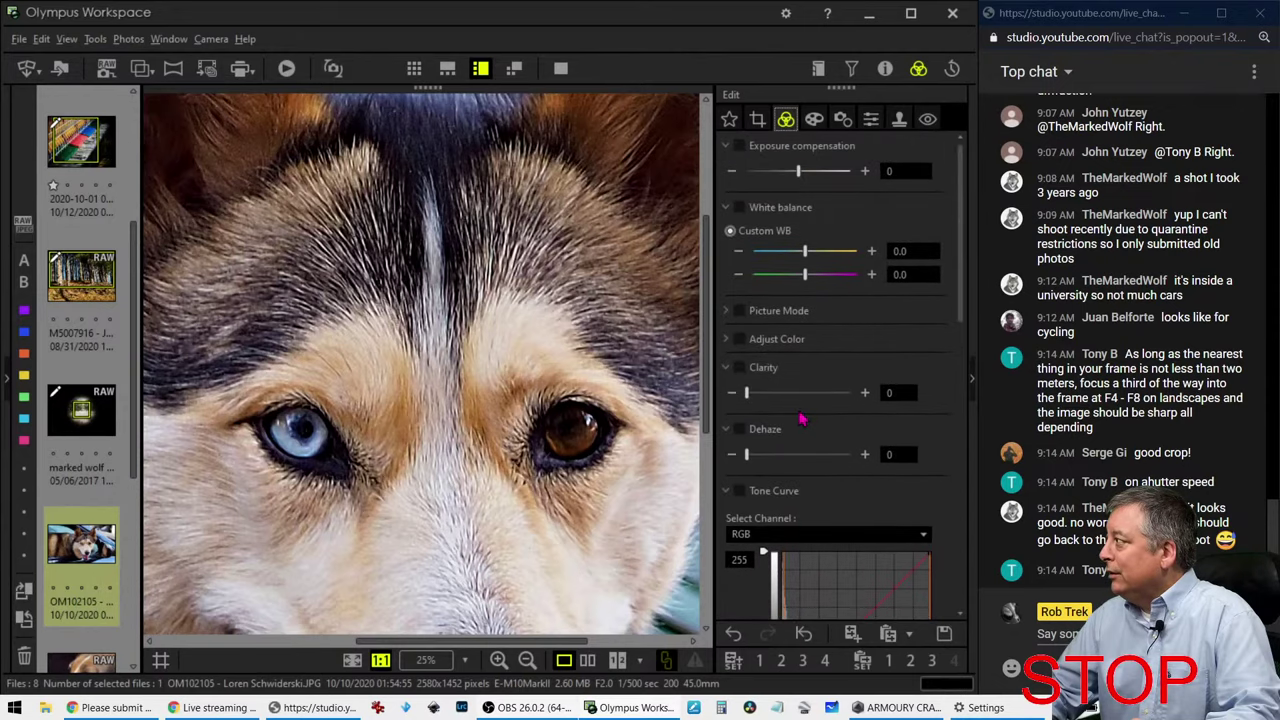
{"action": "left_click", "coordinate": [727, 341]}
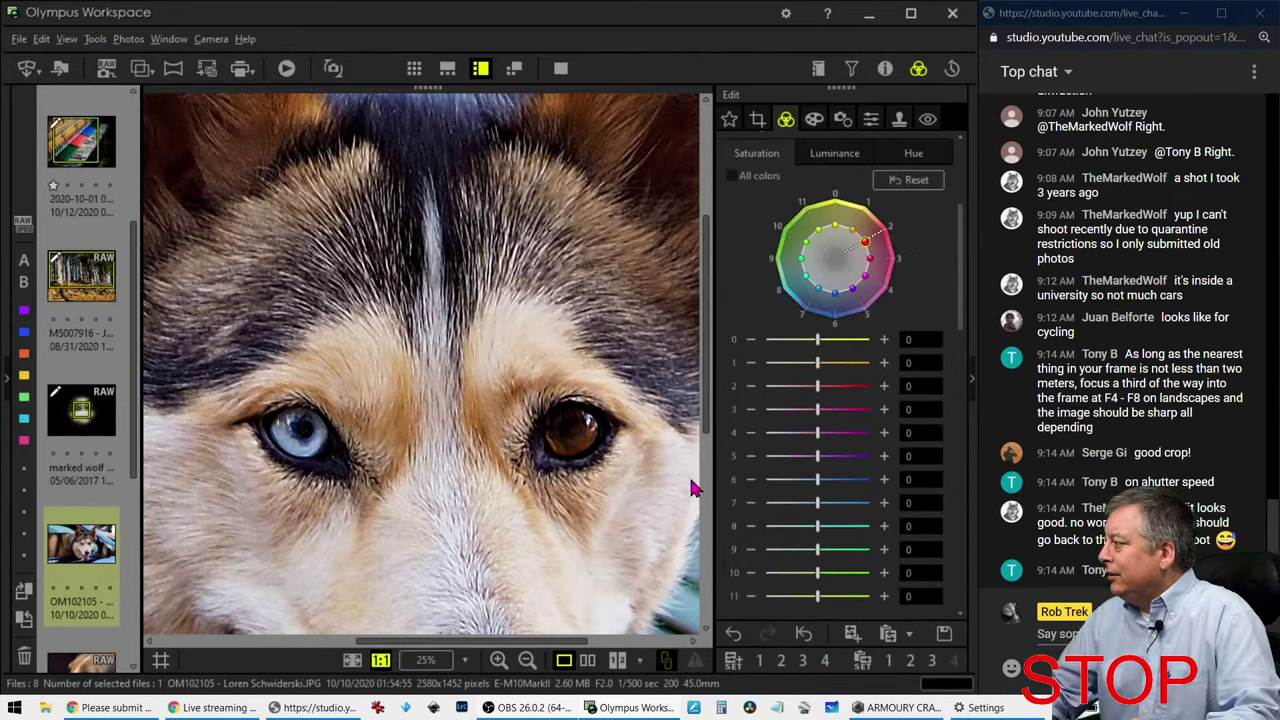
{"action": "left_click_drag", "start_coordinate": [818, 528], "coordinate": [866, 508]}
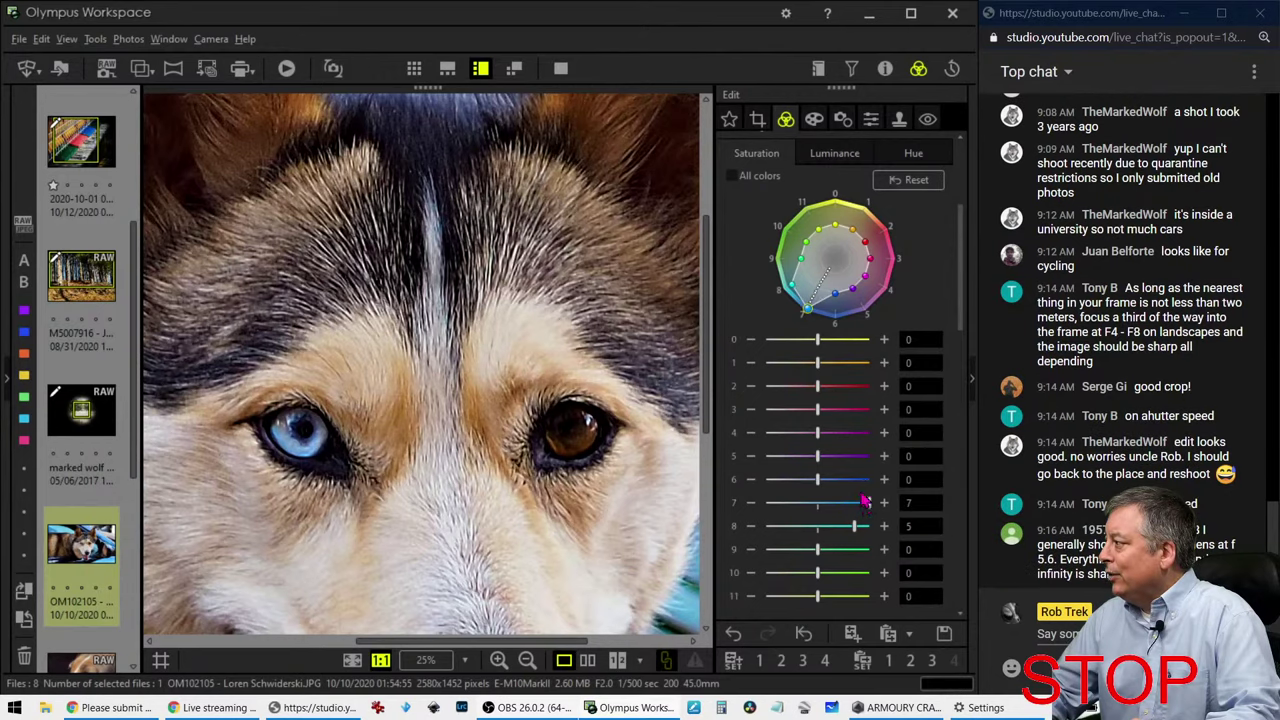
Step: Try raising the Adjust Color luminance of colors 1 and 2, then return both to 0
{"action": "left_click", "coordinate": [835, 155]}
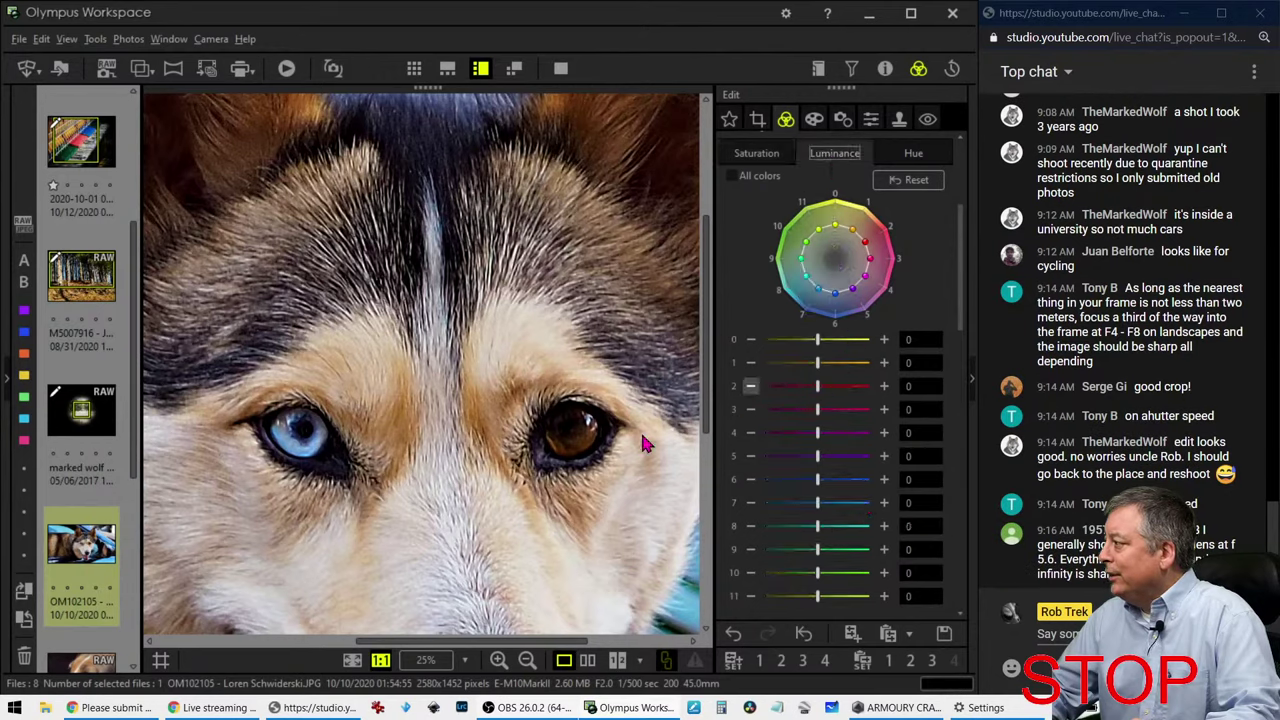
{"action": "left_click_drag", "start_coordinate": [819, 363], "coordinate": [832, 387]}
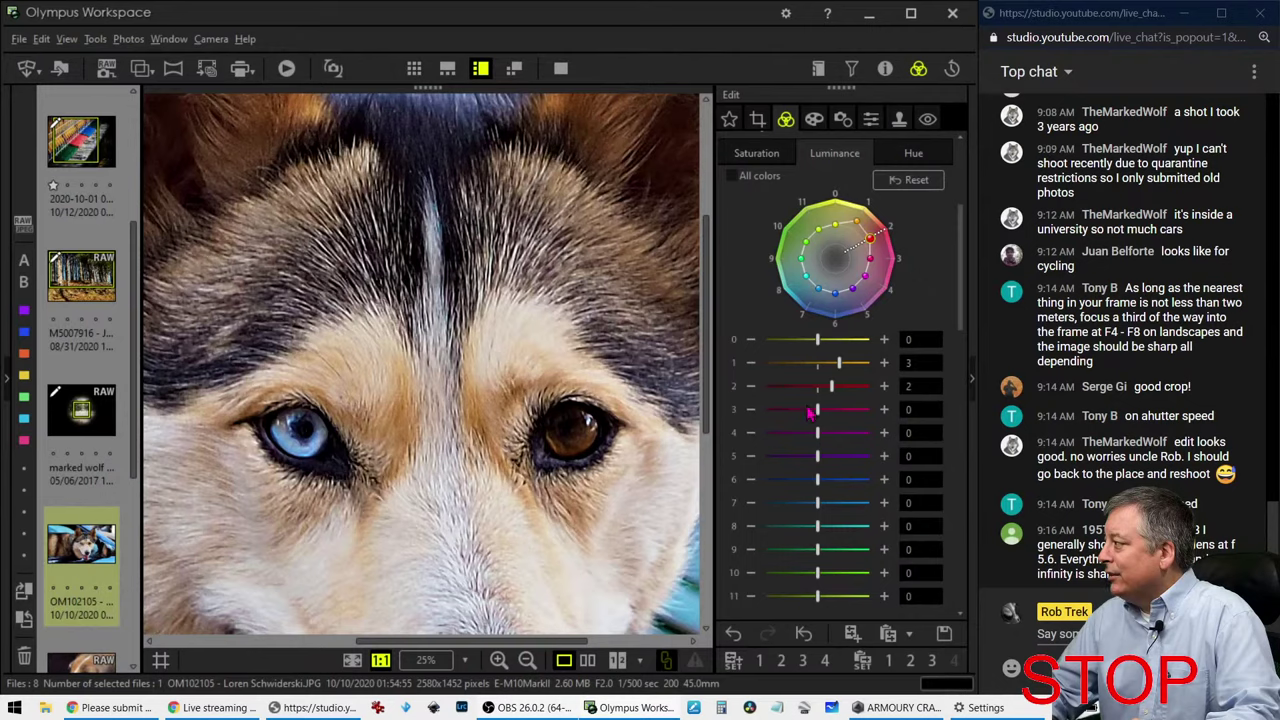
{"action": "left_click_drag", "start_coordinate": [832, 387], "coordinate": [848, 387]}
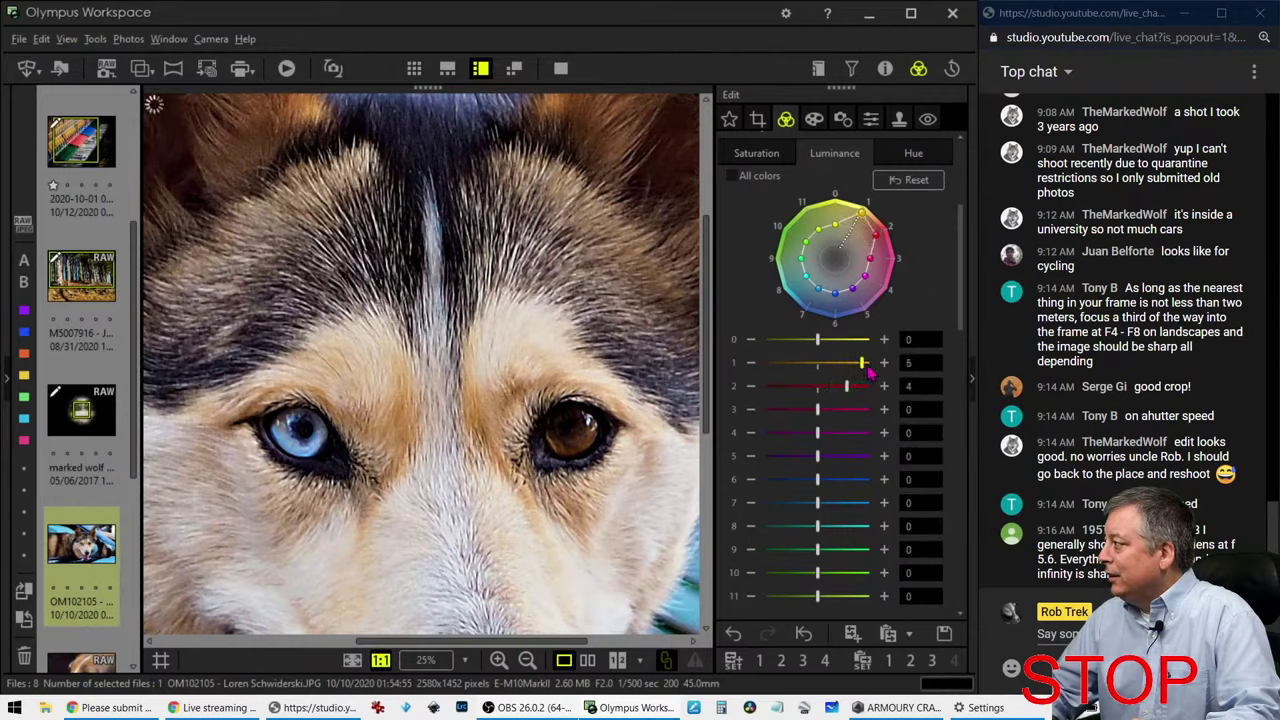
{"action": "scroll", "coordinate": [843, 370], "scroll_direction": "down", "scroll_amount": 1}
{"action": "left_click_drag", "start_coordinate": [846, 390], "coordinate": [820, 370]}
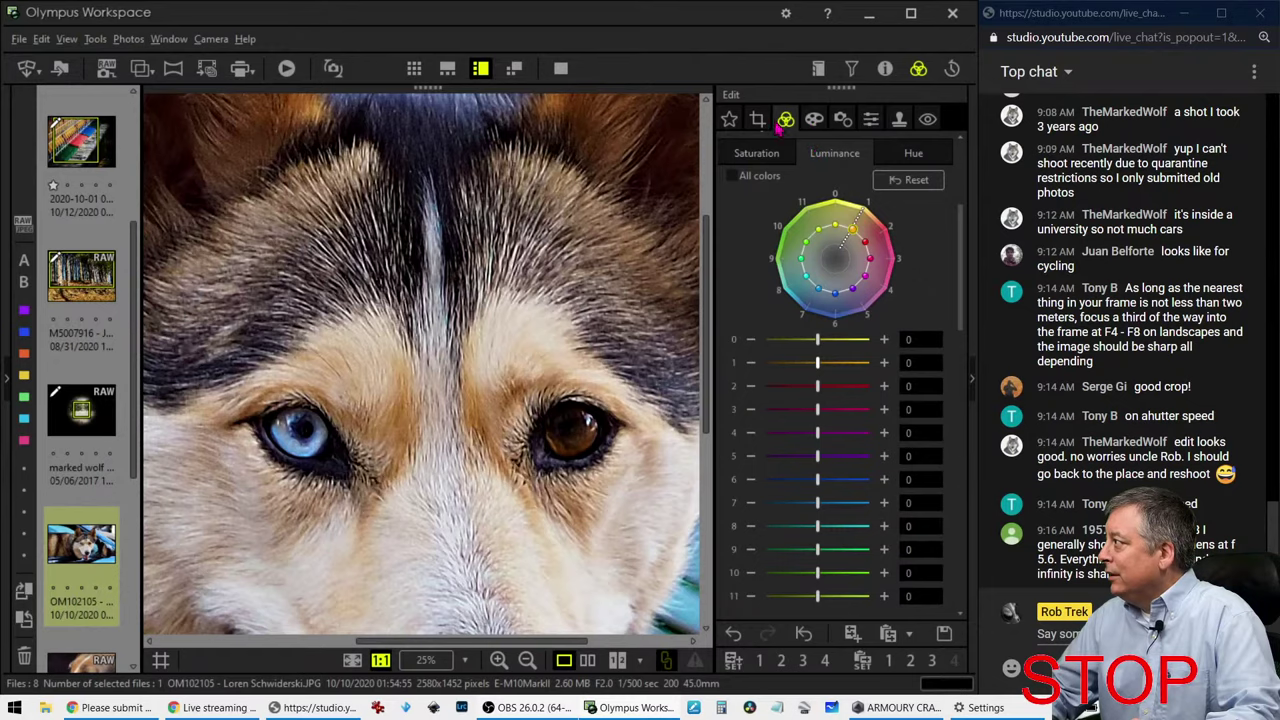
Step: Compare the original husky photo with the edited version side by side in full screen
{"action": "left_click", "coordinate": [588, 260]}
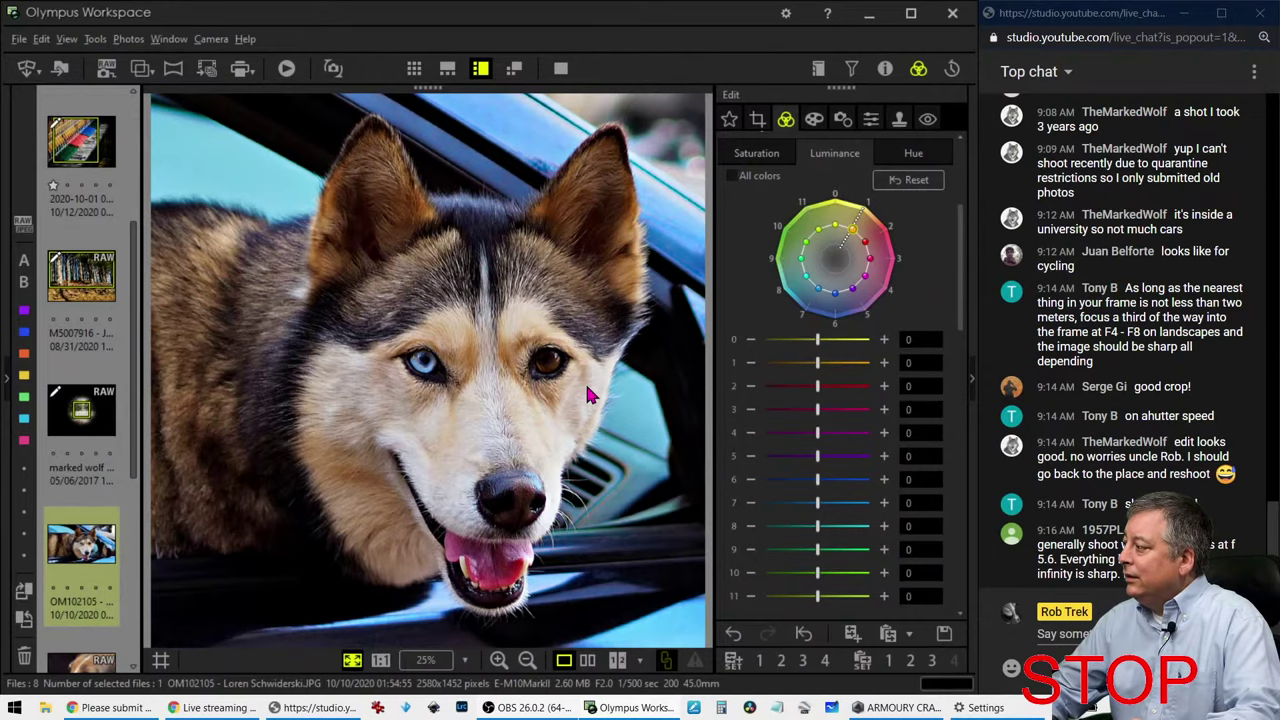
{"action": "left_click", "coordinate": [588, 662]}
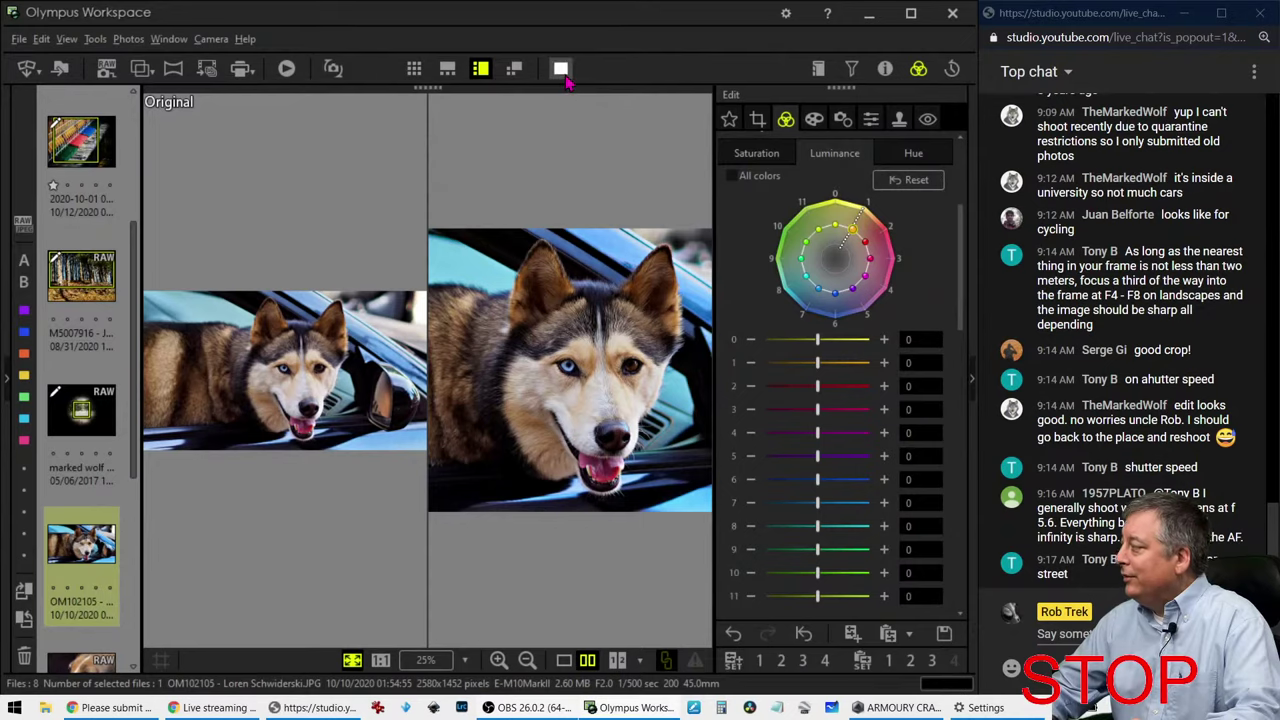
{"action": "left_click", "coordinate": [563, 72]}
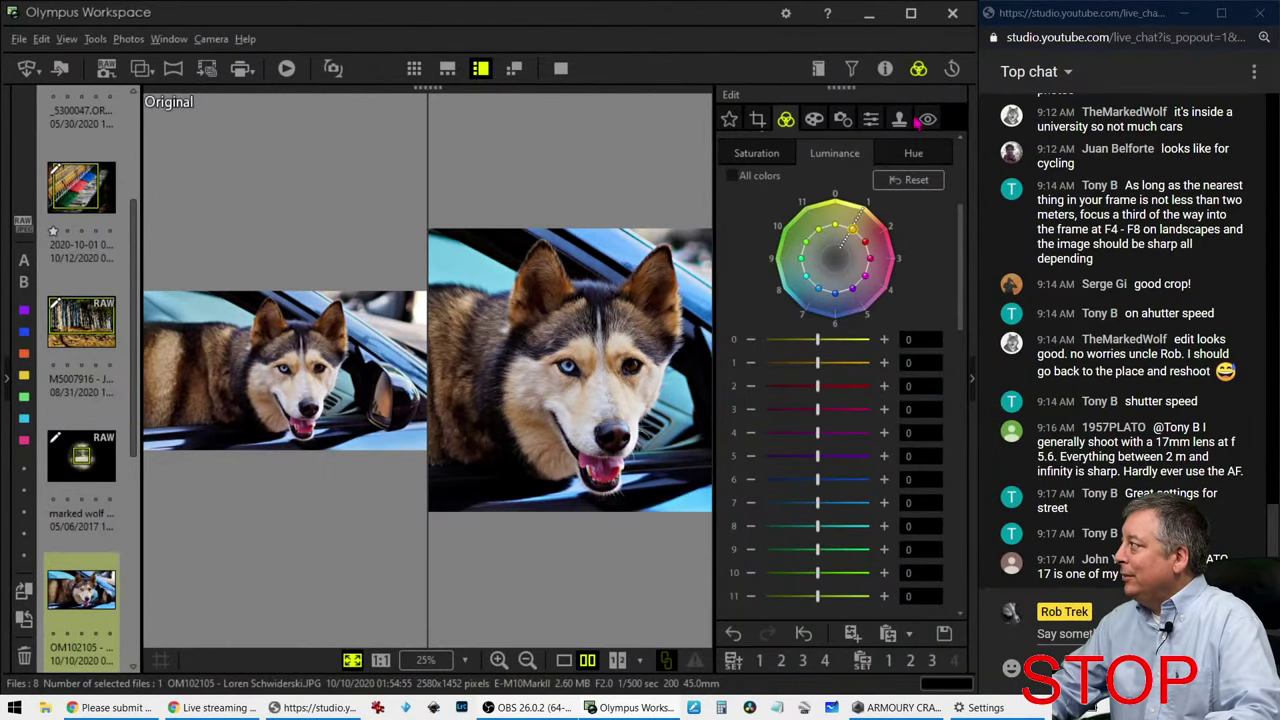
Step: Enable the Clone Stamp Tool with size 37 and opacity 32, and show the dog's eyes at 1:1 in single view
{"action": "left_click", "coordinate": [899, 119]}
{"action": "left_click", "coordinate": [739, 146]}
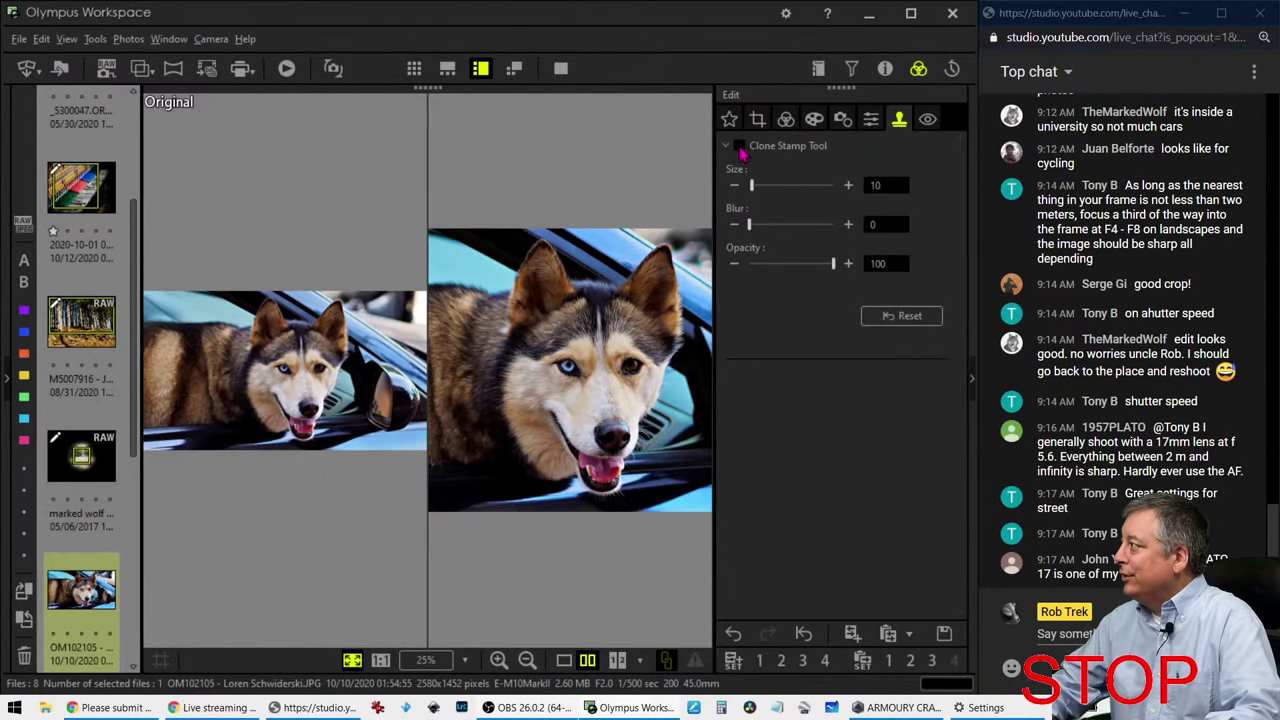
{"action": "left_click_drag", "start_coordinate": [751, 186], "coordinate": [761, 188]}
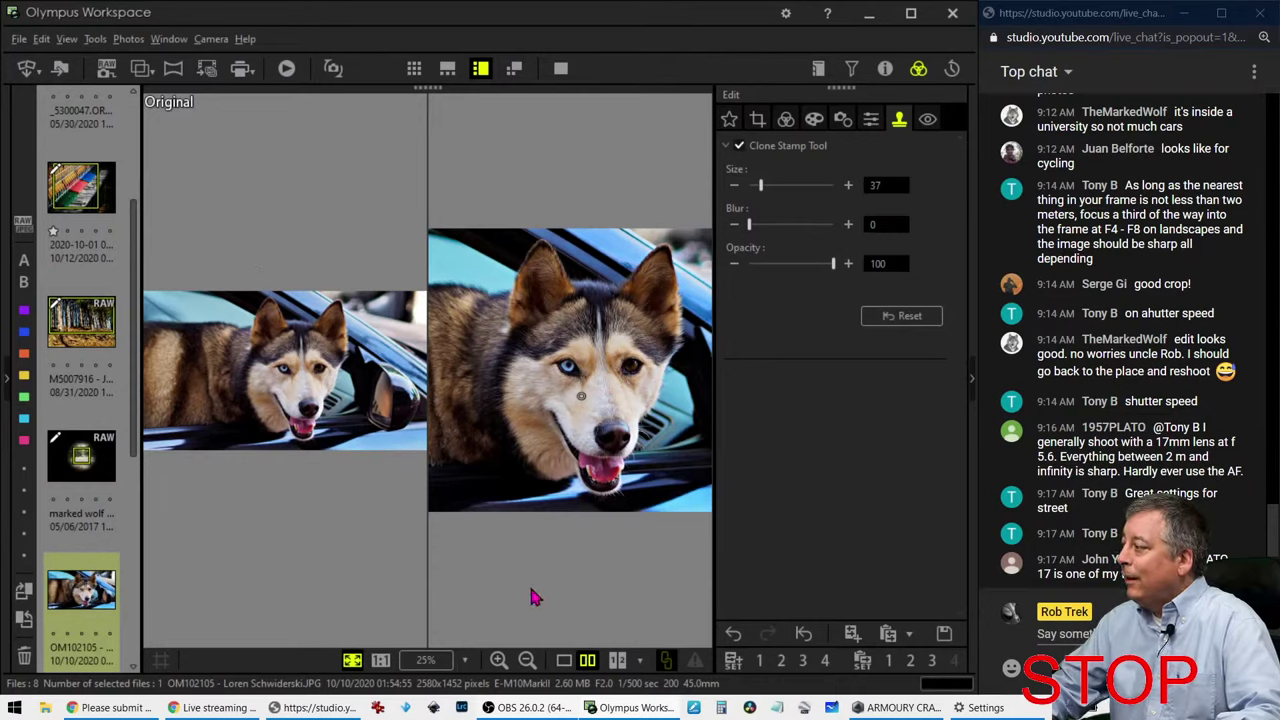
{"action": "left_click", "coordinate": [440, 662]}
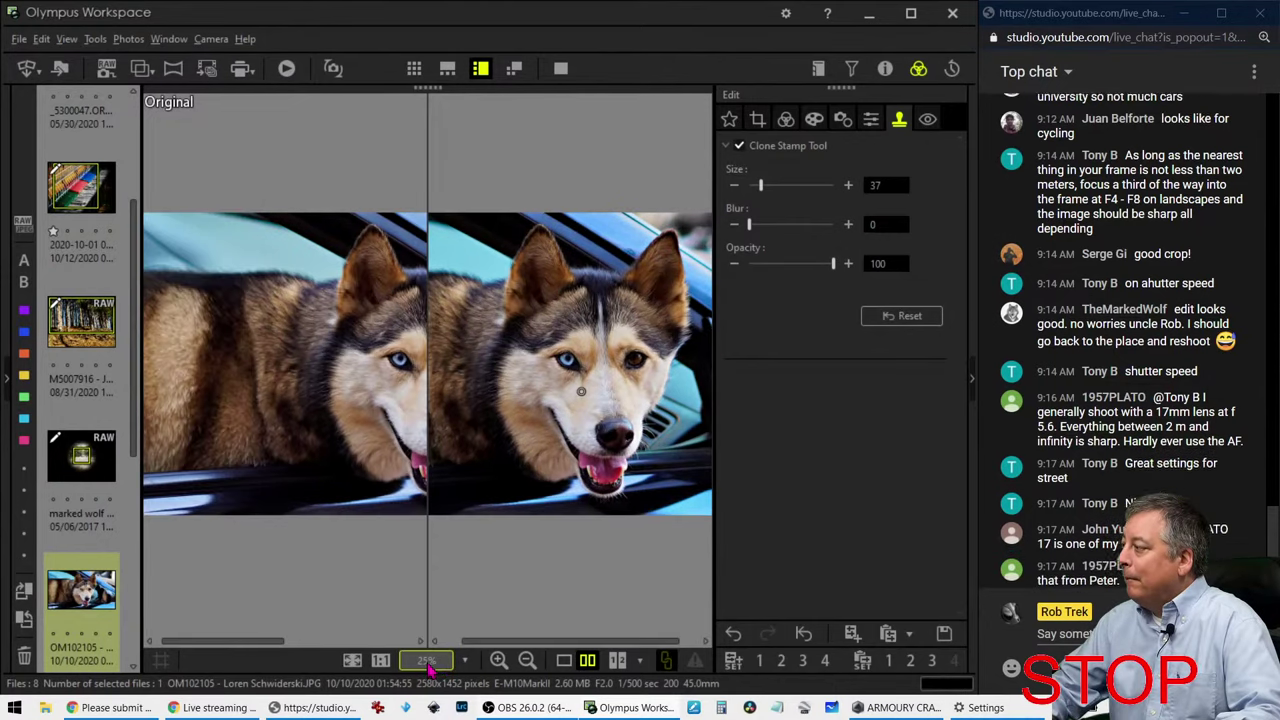
{"action": "left_click", "coordinate": [563, 660]}
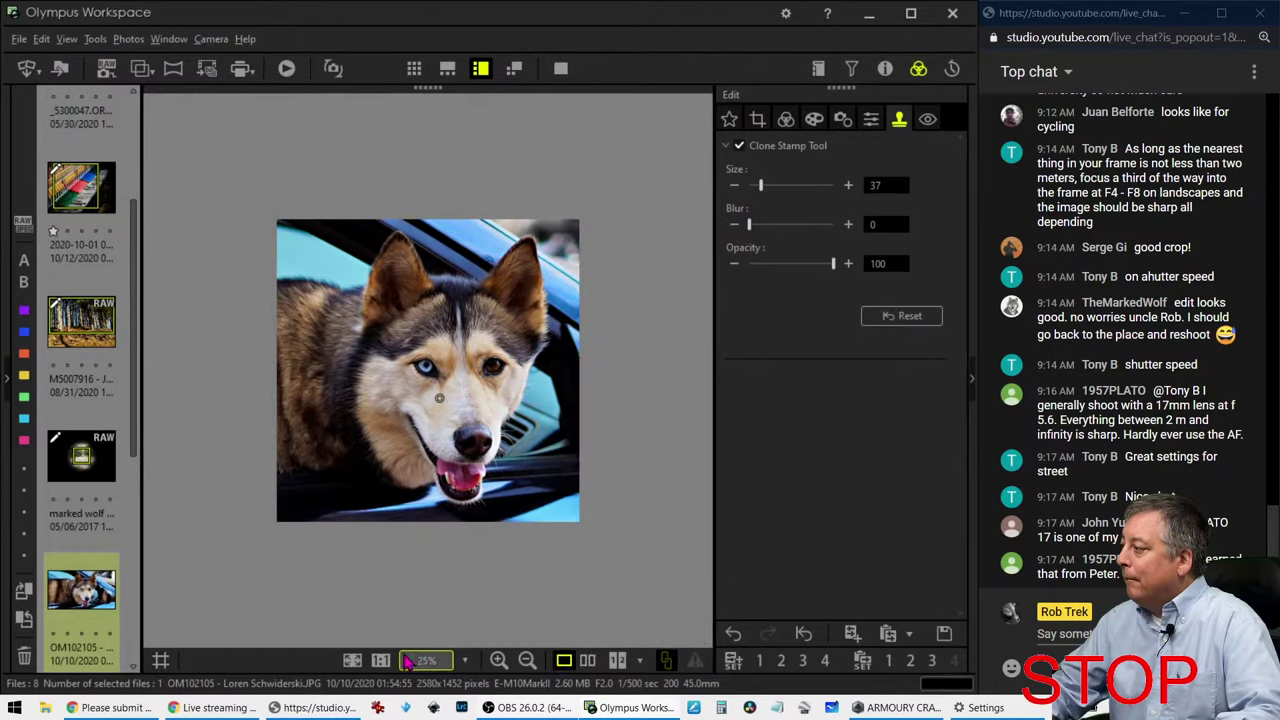
{"action": "left_click", "coordinate": [381, 661]}
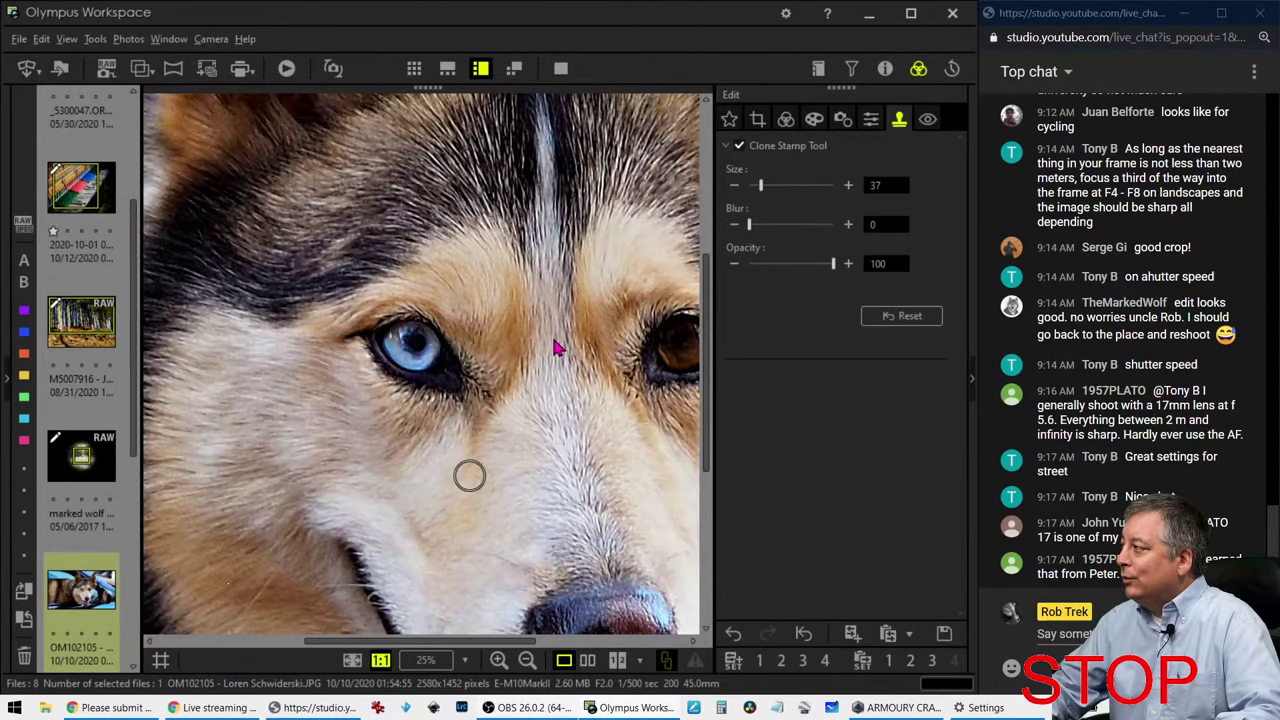
{"action": "left_click_drag", "start_coordinate": [516, 640], "coordinate": [600, 650]}
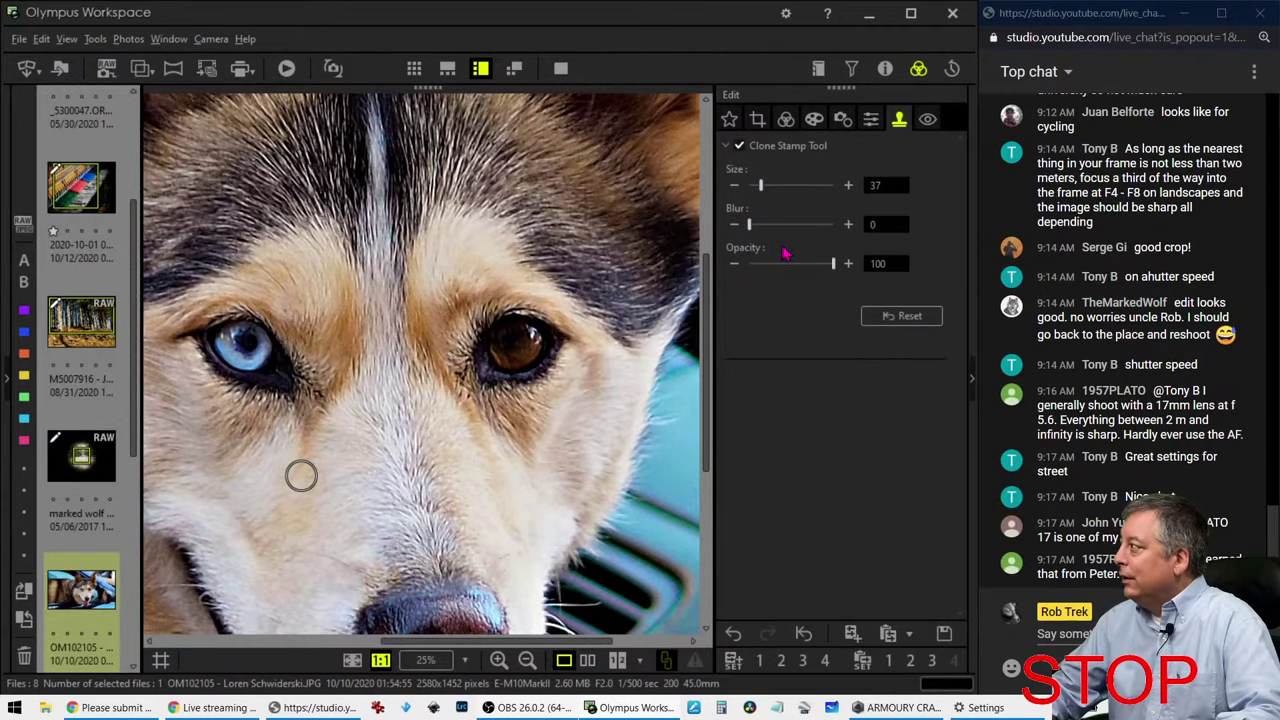
{"action": "left_click_drag", "start_coordinate": [834, 265], "coordinate": [789, 265]}
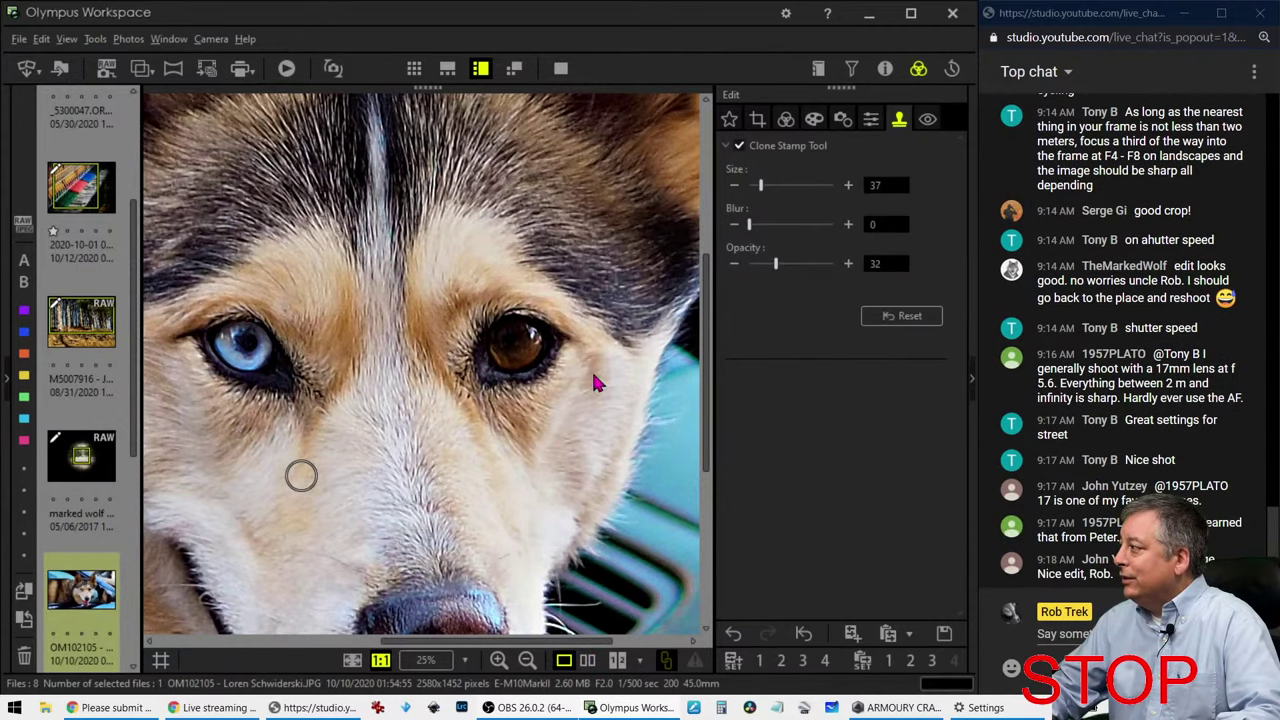
Step: Make a test clone stroke over the brown eye, raise the clone blur to 100, and reset the stroke
{"action": "mouse_move", "coordinate": [502, 365]}
{"action": "left_mouse_down"}
{"action": "mouse_move", "coordinate": [523, 346]}
{"action": "mouse_move", "coordinate": [540, 360]}
{"action": "left_mouse_up"}
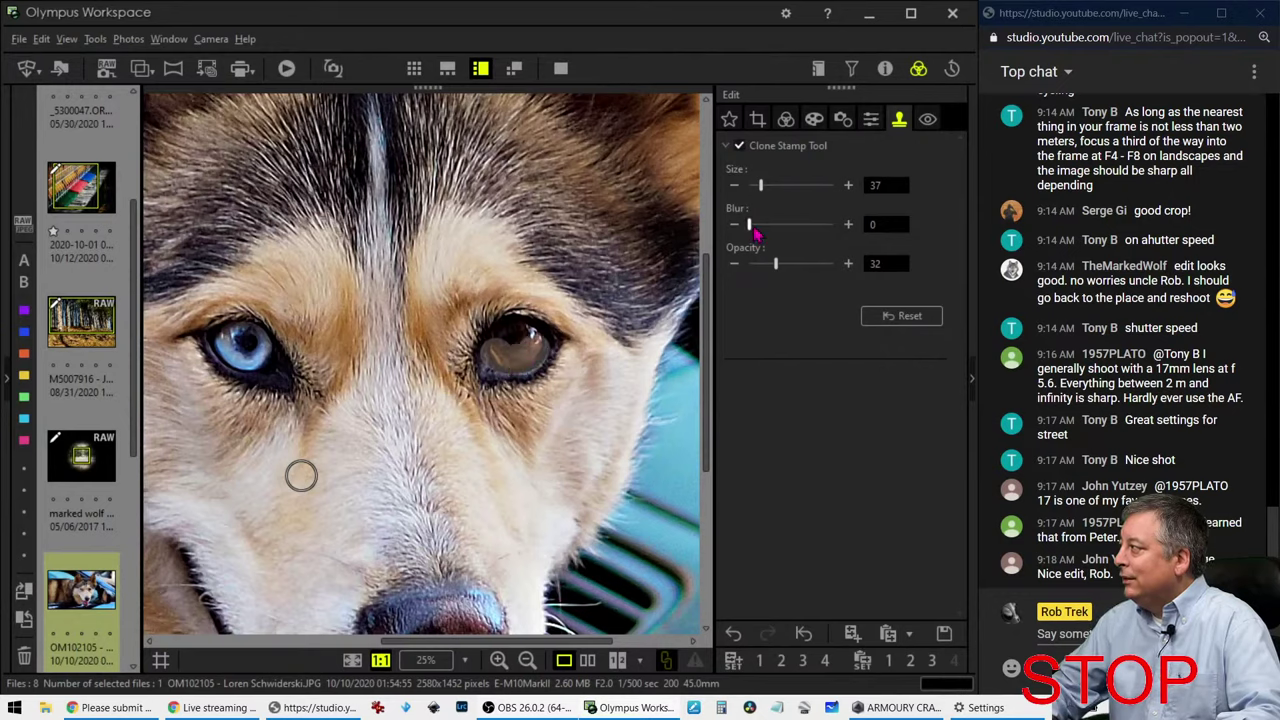
{"action": "left_click_drag", "start_coordinate": [749, 224], "coordinate": [836, 224]}
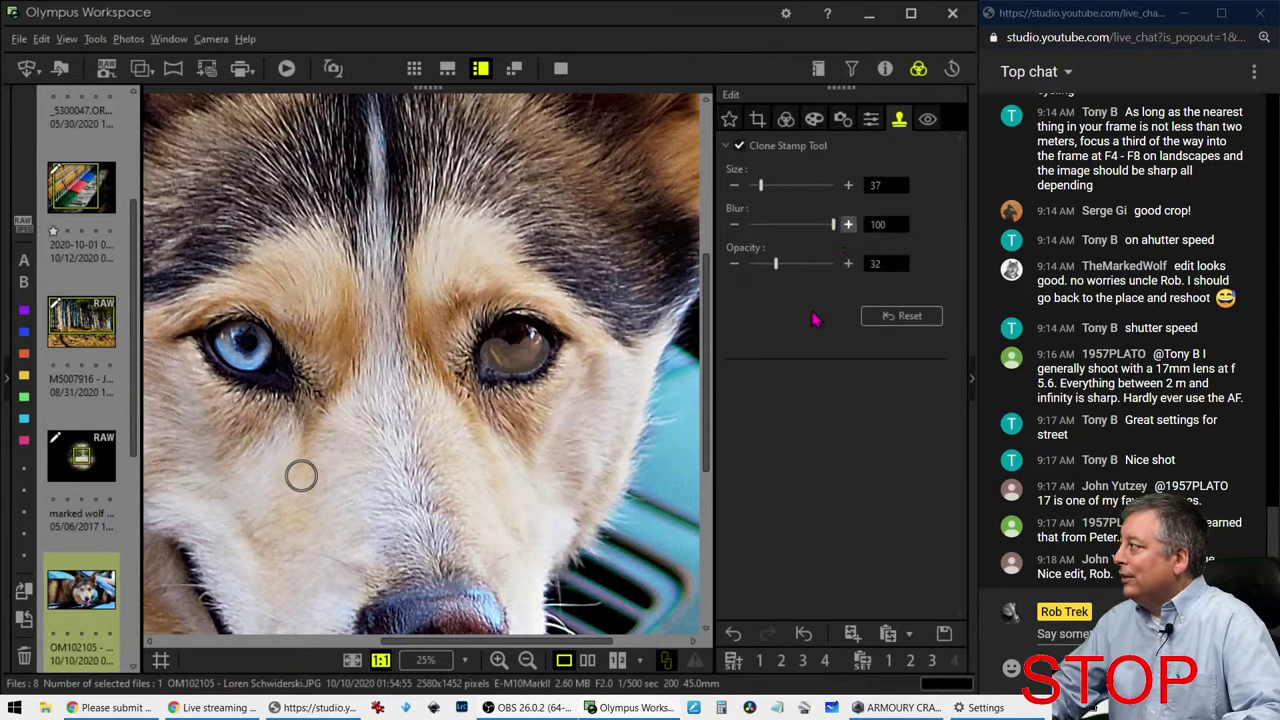
{"action": "left_click", "coordinate": [902, 315]}
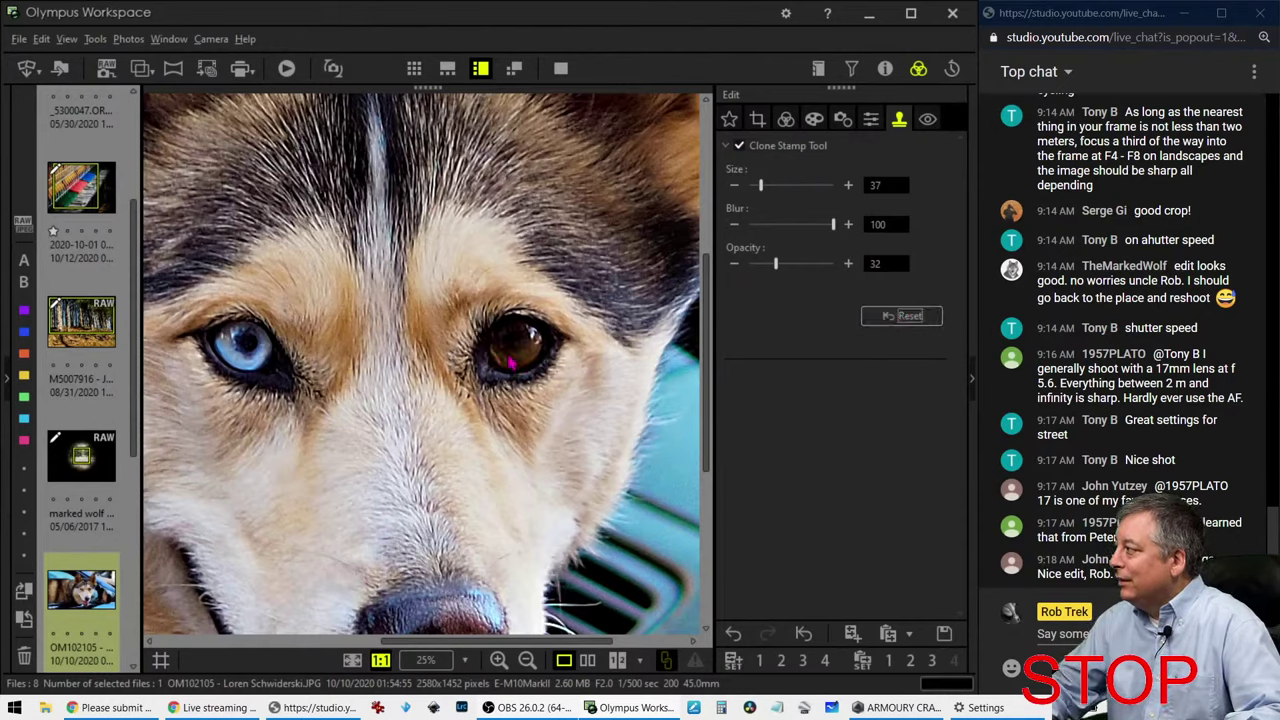
Step: Lighten the dog's brown eye by cloning fur sampled just below it over the iris
{"action": "left_click", "coordinate": [526, 432]}
{"action": "mouse_move", "coordinate": [508, 370]}
{"action": "left_mouse_down"}
{"action": "mouse_move", "coordinate": [530, 366]}
{"action": "mouse_move", "coordinate": [533, 343]}
{"action": "left_mouse_up"}
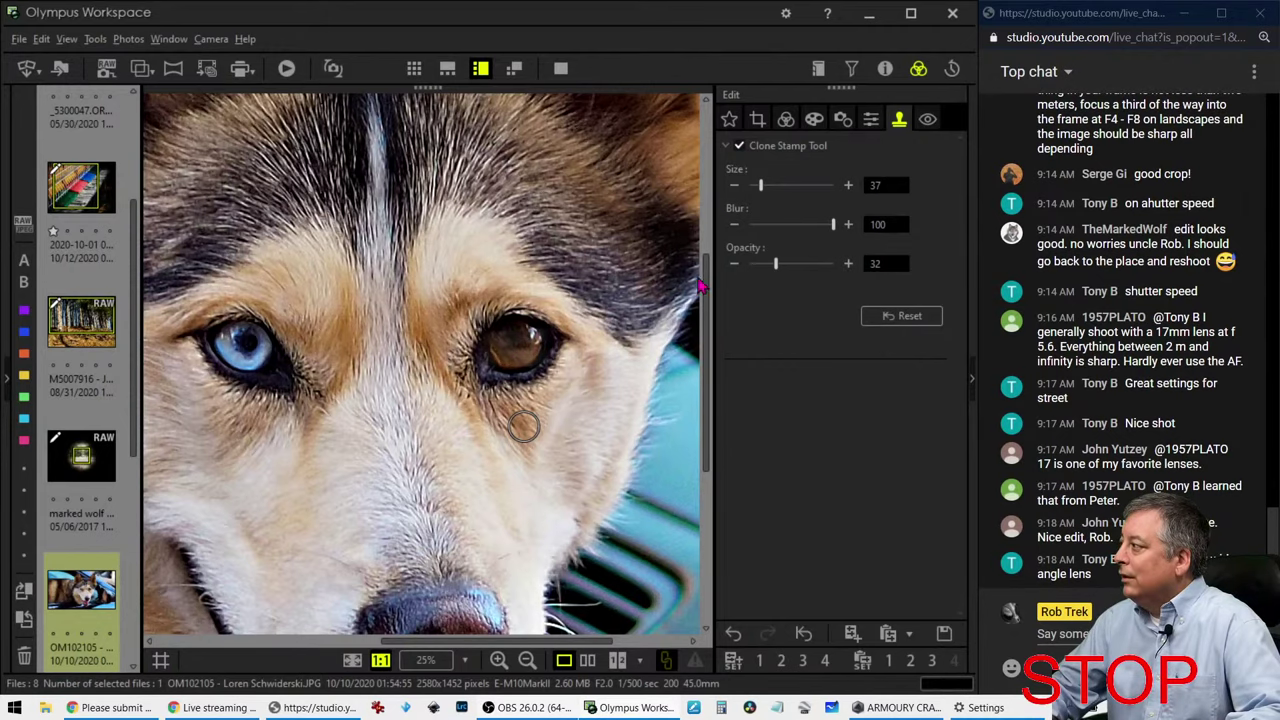
{"action": "left_click", "coordinate": [786, 119]}
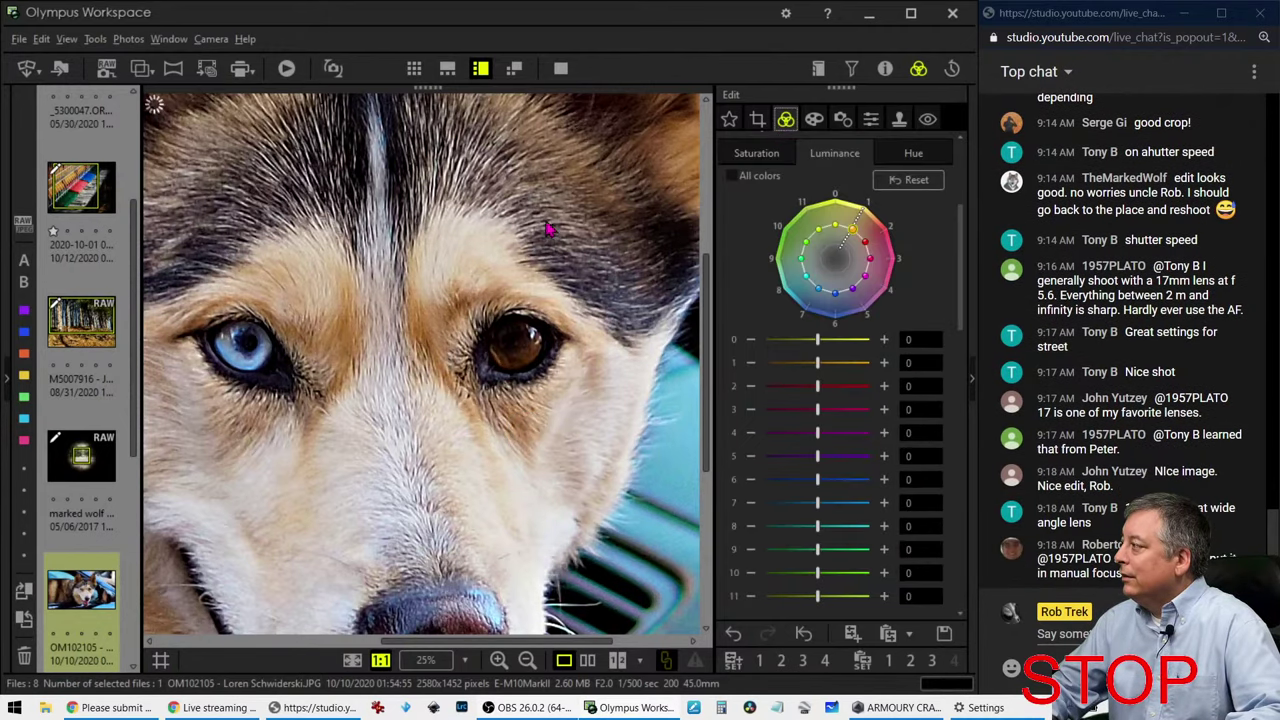
Step: Review the retouched husky against the original in a full-screen side-by-side comparison
{"action": "left_click", "coordinate": [617, 188]}
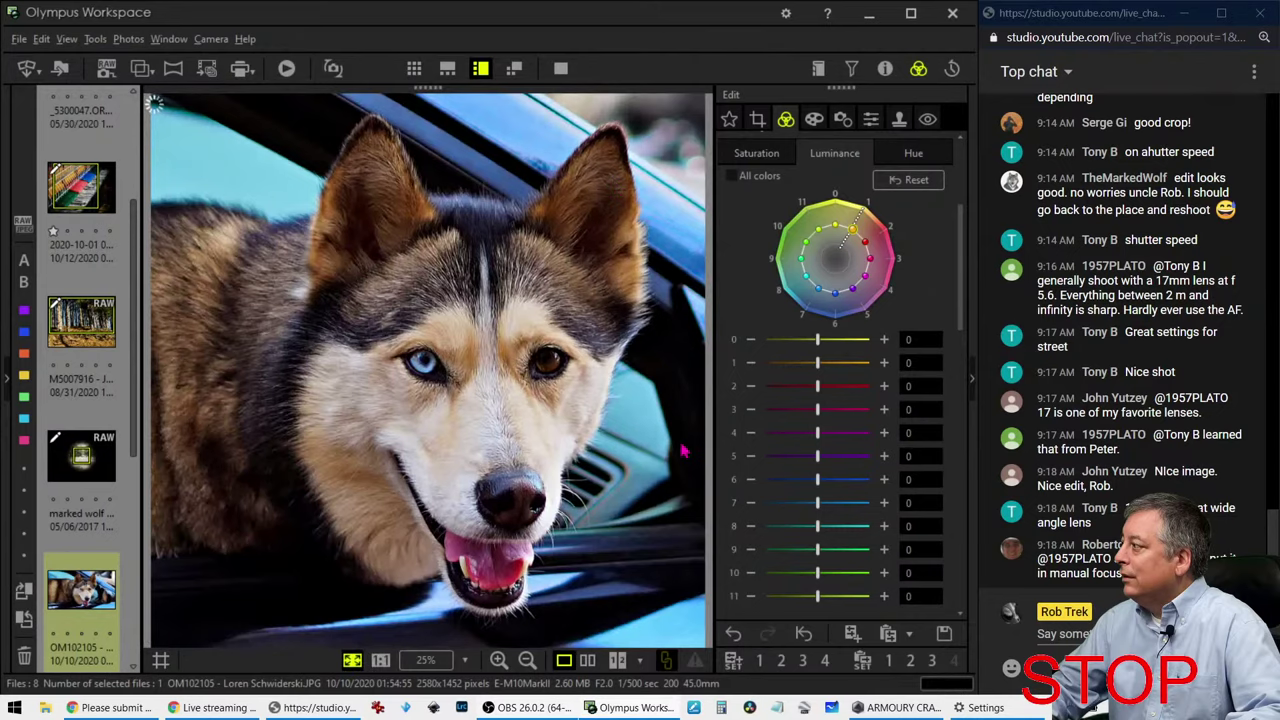
{"action": "left_click", "coordinate": [587, 660]}
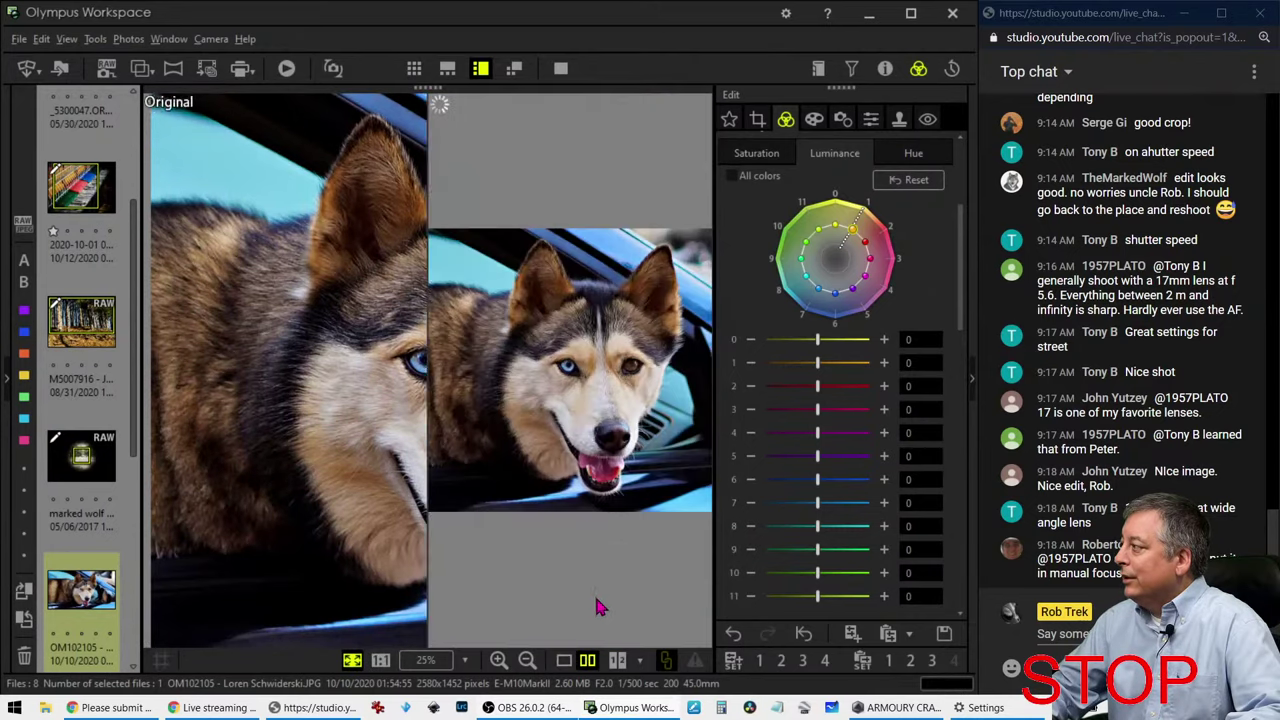
{"action": "left_click", "coordinate": [561, 68]}
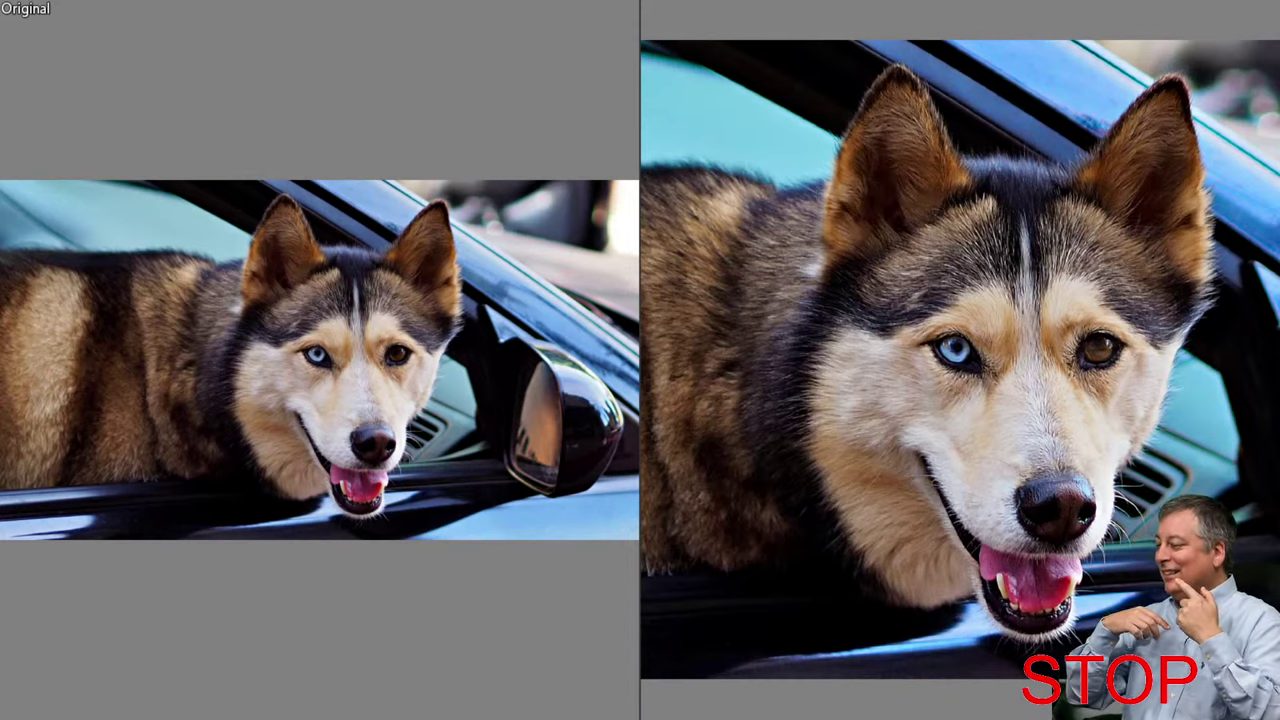
{"action": "key", "text": "Escape"}
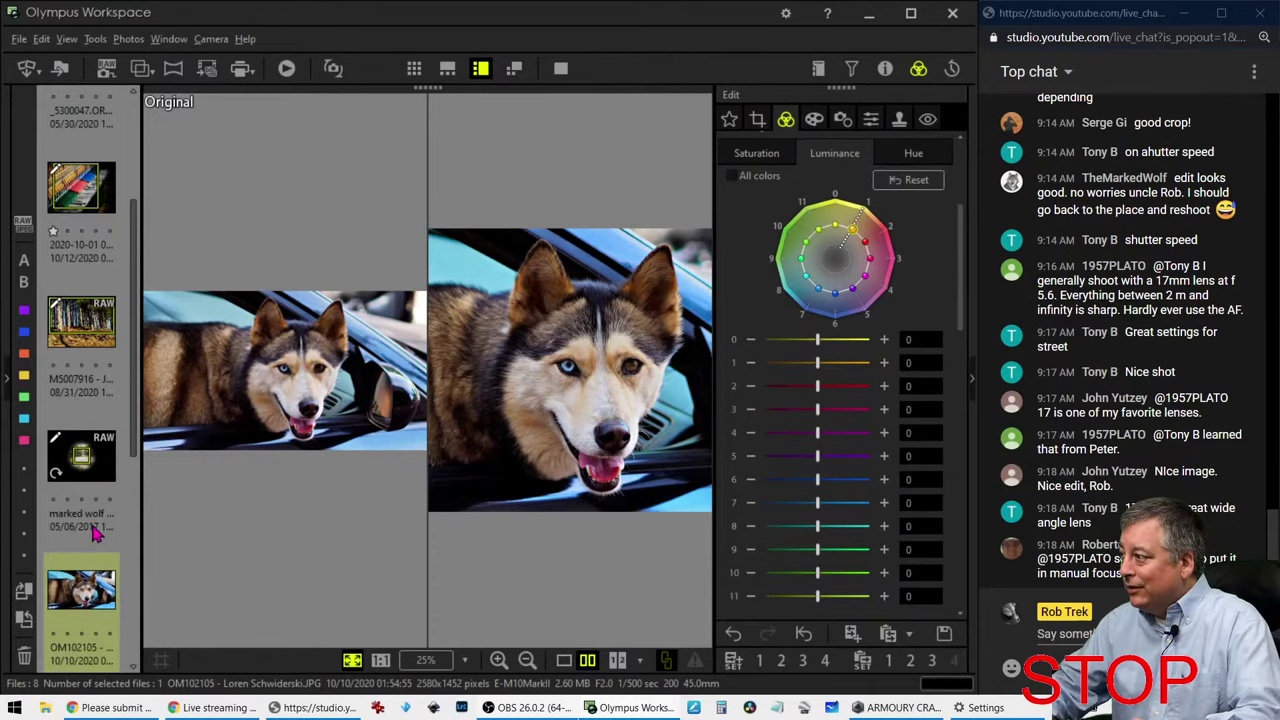
Step: Open the RAW dog portrait P4080024, the next photo after the husky
{"action": "scroll", "coordinate": [99, 534], "scroll_direction": "down", "scroll_amount": 3}
{"action": "left_click", "coordinate": [82, 332]}
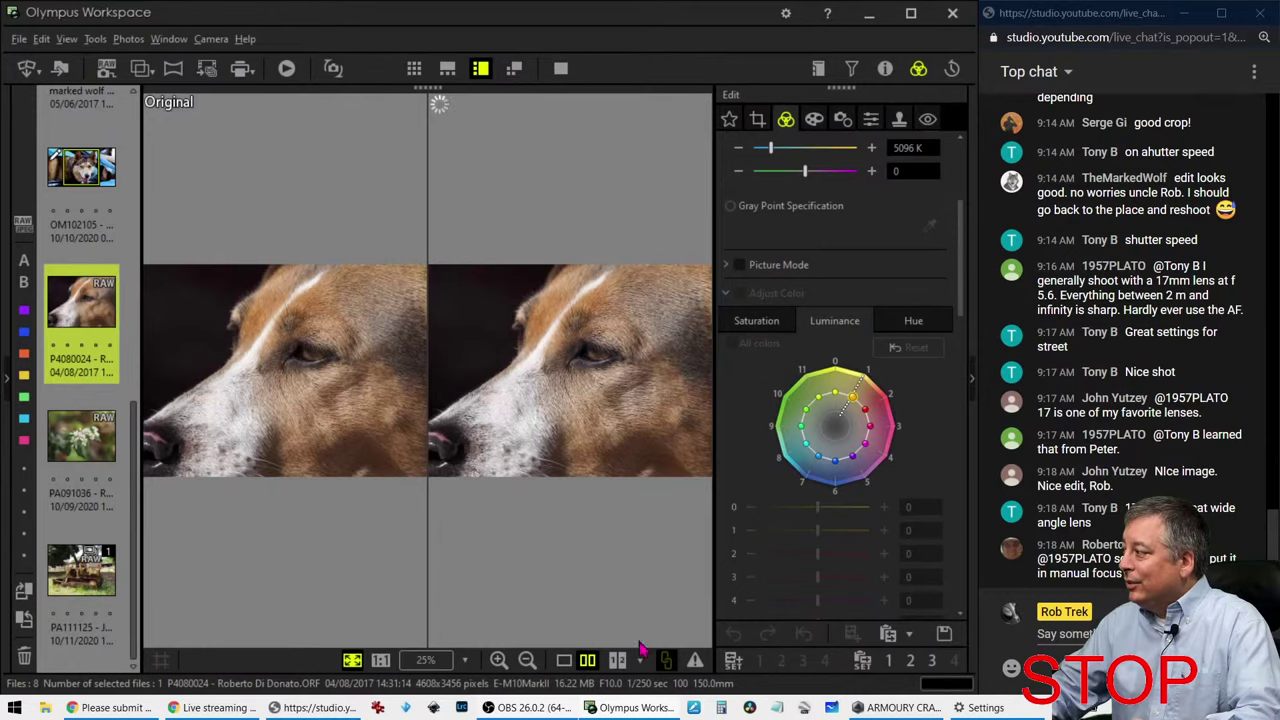
Step: Examine the dog portrait on its own, checking the eye area at full magnification and the photo's lens and exposure details
{"action": "left_click", "coordinate": [564, 660]}
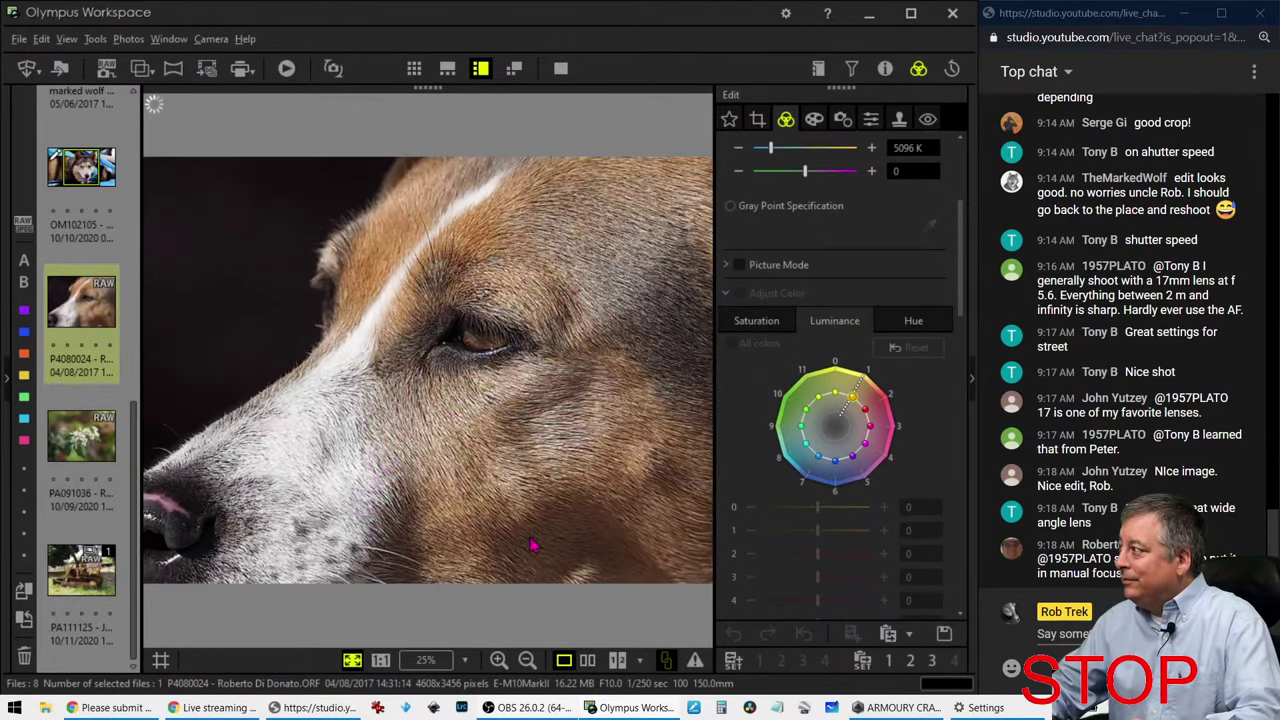
{"action": "left_click", "coordinate": [447, 358]}
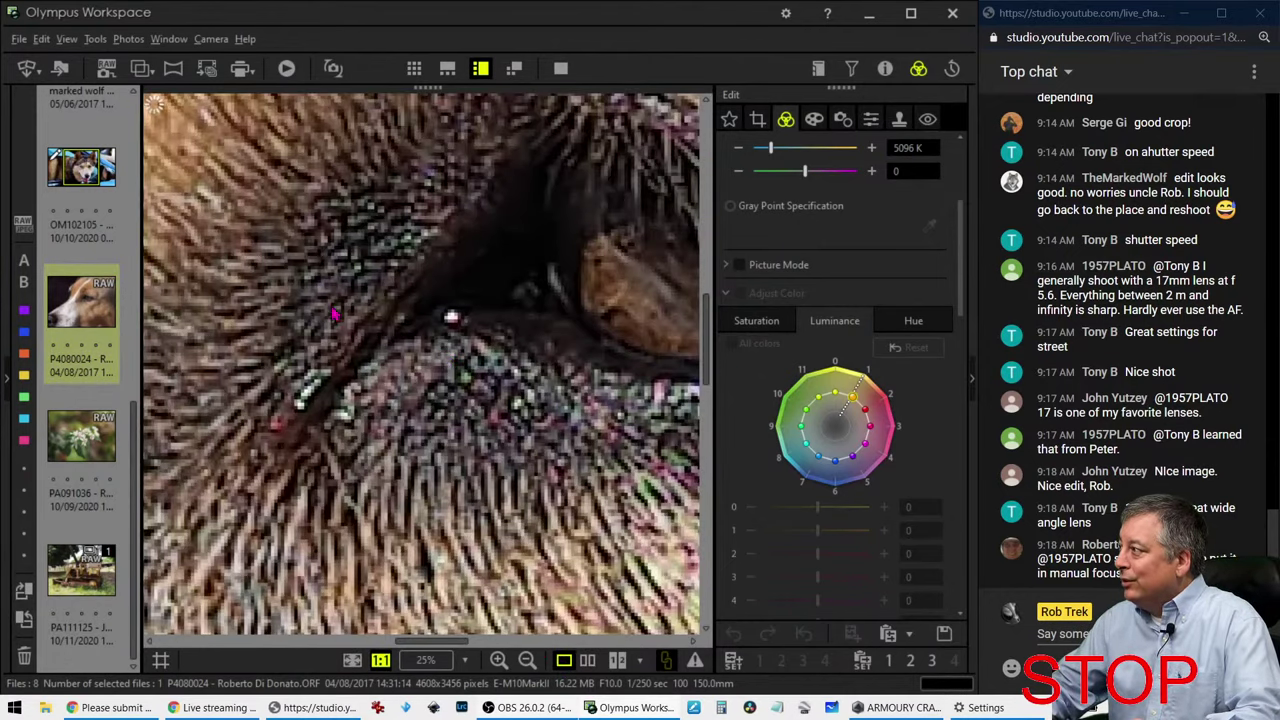
{"action": "left_click", "coordinate": [882, 70]}
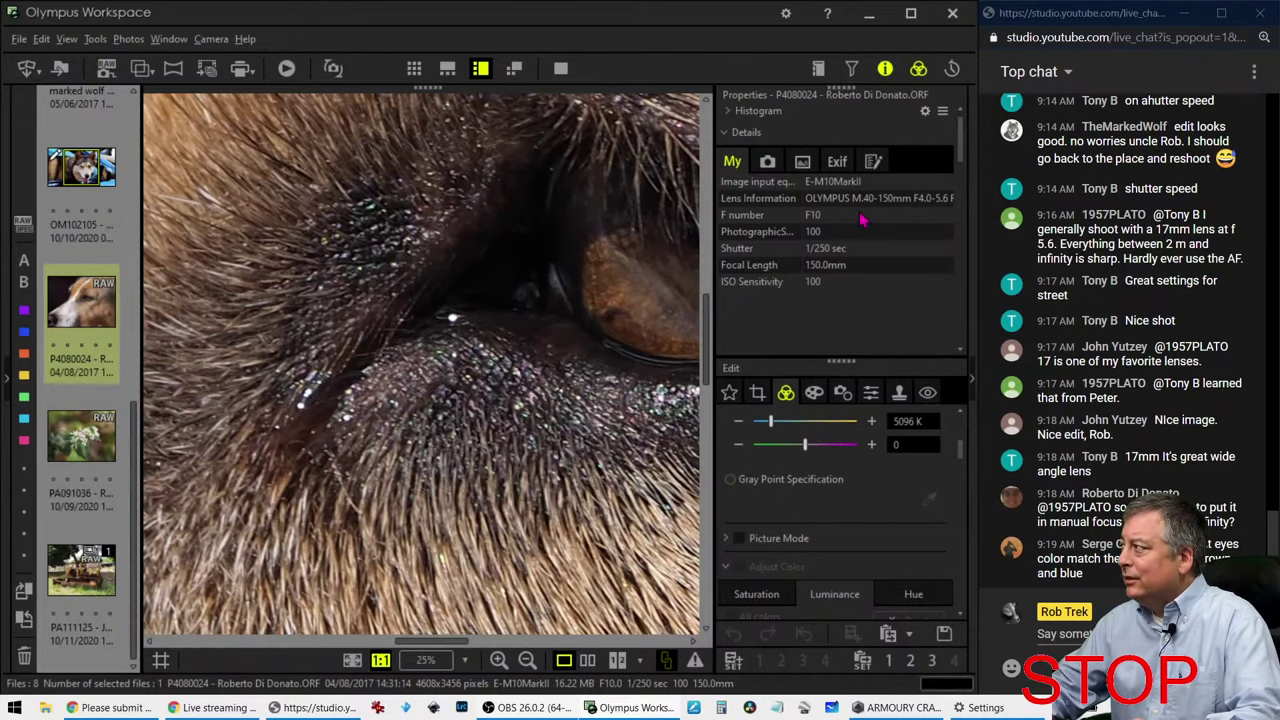
{"action": "left_click", "coordinate": [604, 310]}
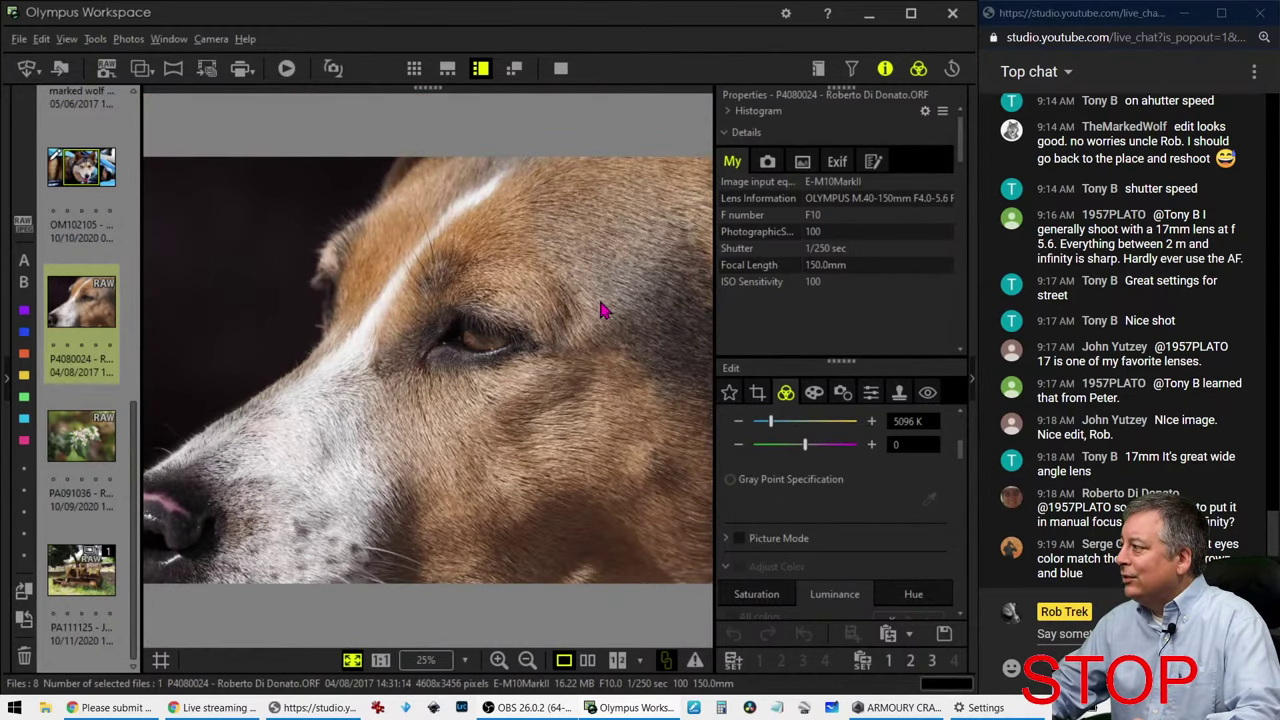
{"action": "left_click", "coordinate": [885, 68]}
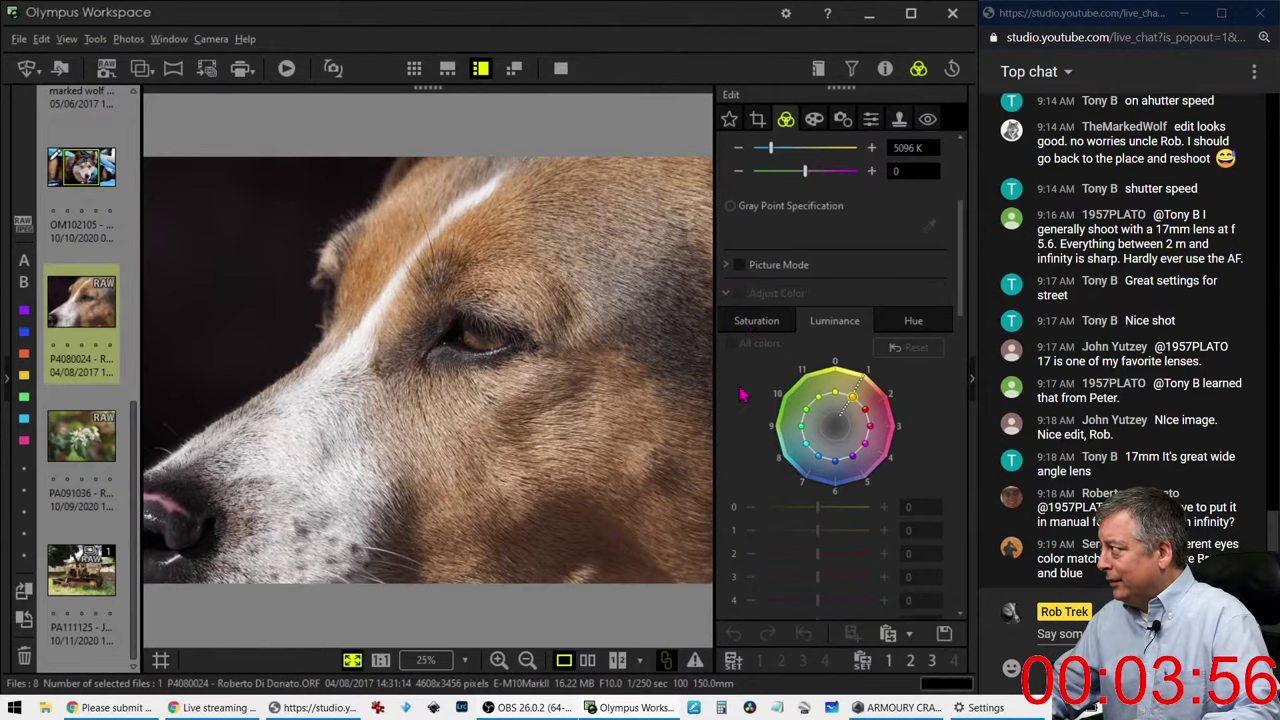
Step: Collapse the Adjust Color section and raise the dog portrait's Saturation to 1.0
{"action": "scroll", "coordinate": [744, 415], "scroll_direction": "down", "scroll_amount": 4}
{"action": "scroll", "coordinate": [745, 305], "scroll_direction": "up", "scroll_amount": 2}
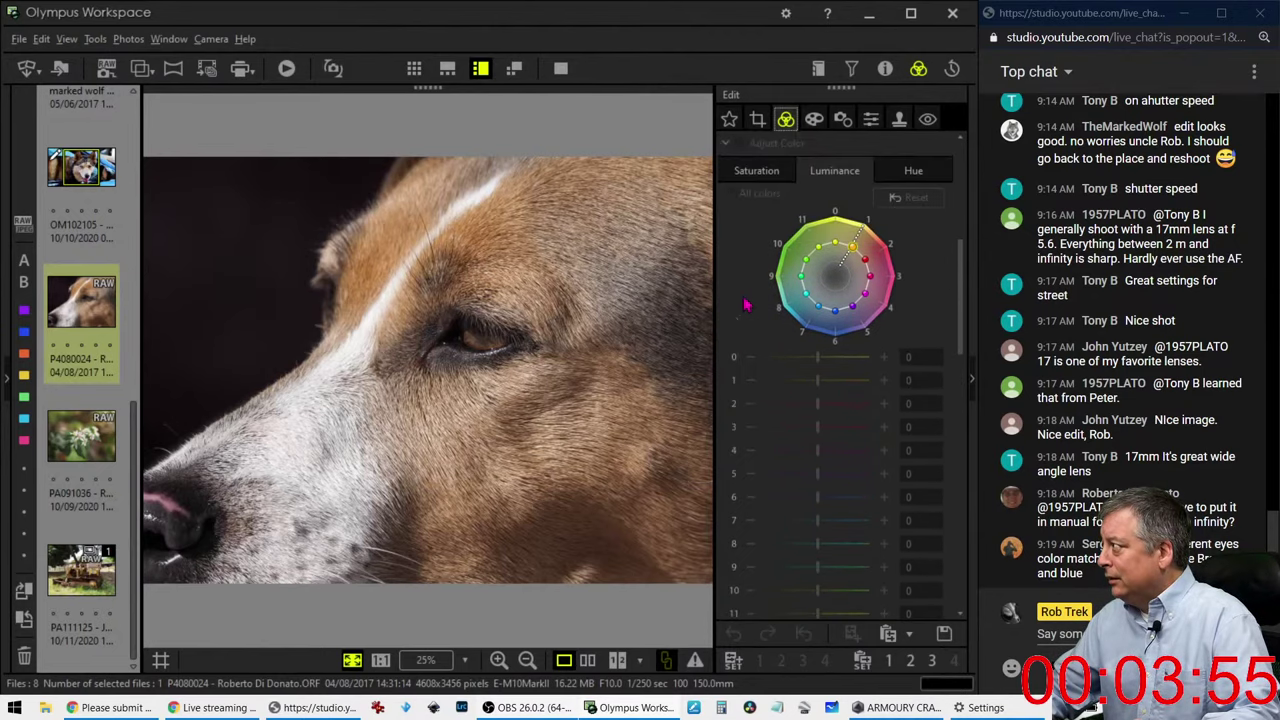
{"action": "left_click", "coordinate": [727, 145]}
{"action": "scroll", "coordinate": [740, 595], "scroll_direction": "down", "scroll_amount": 7}
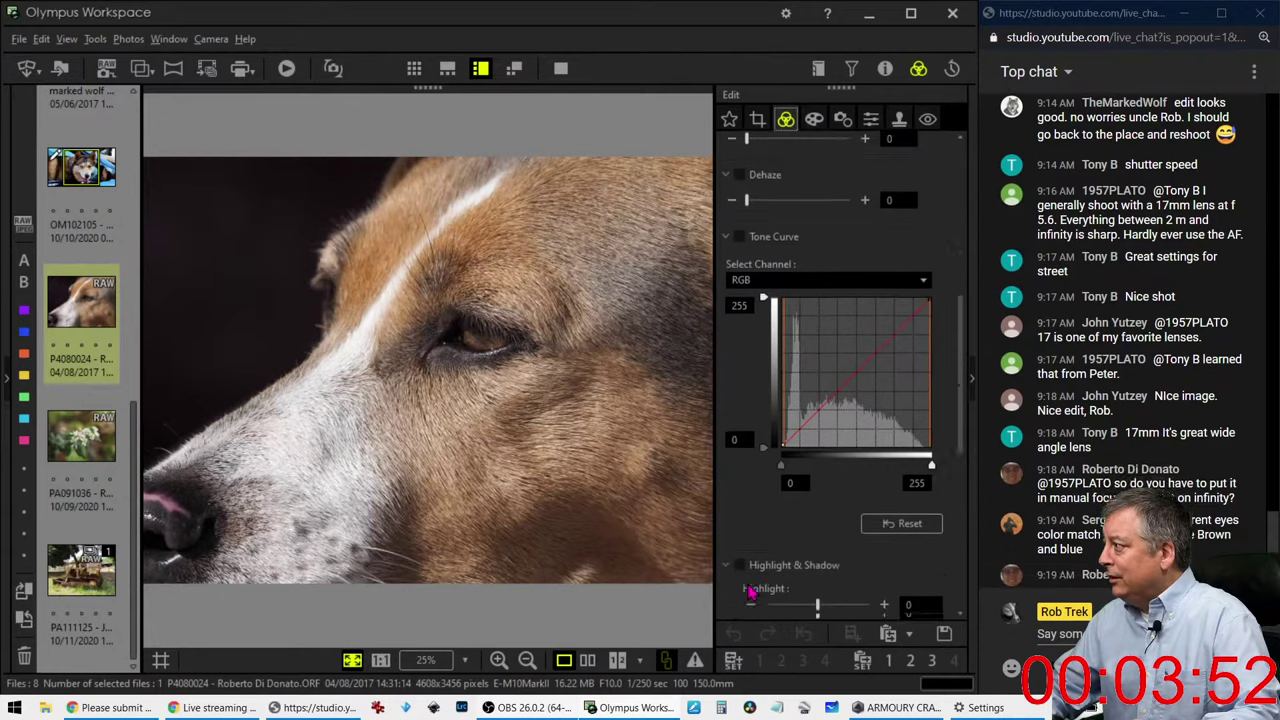
{"action": "scroll", "coordinate": [750, 592], "scroll_direction": "down", "scroll_amount": 1}
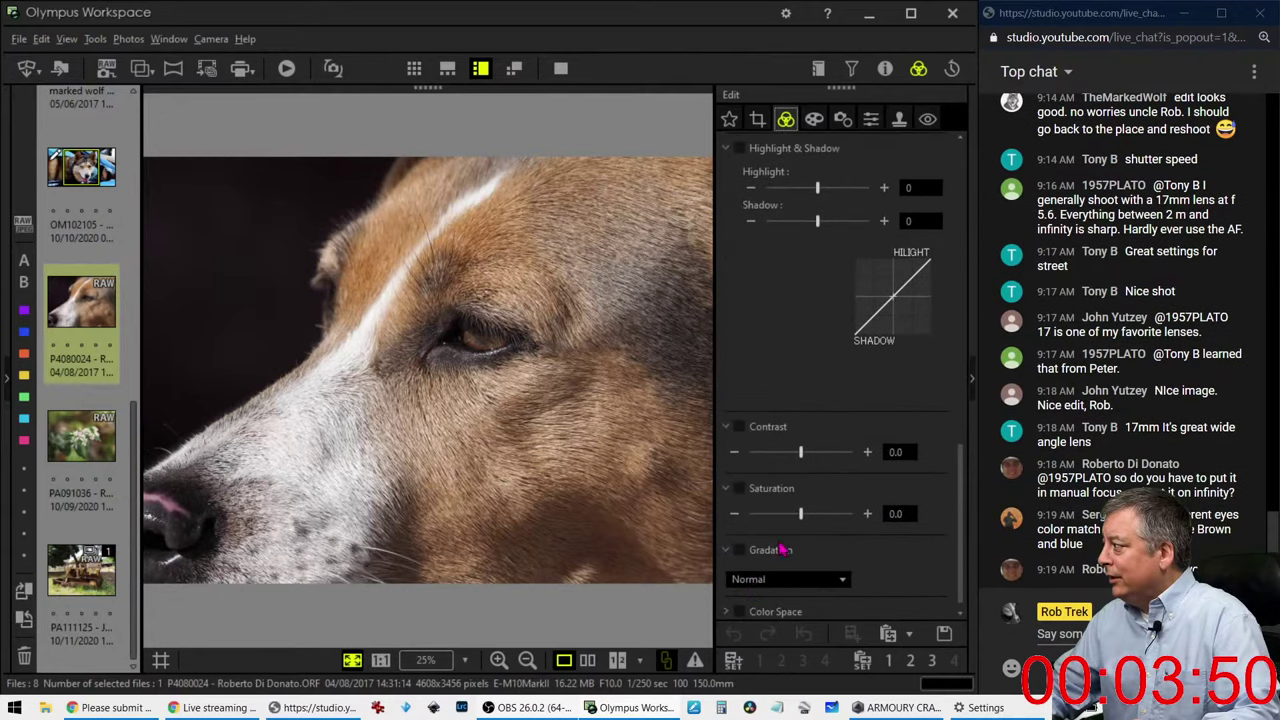
{"action": "scroll", "coordinate": [779, 574], "scroll_direction": "up", "scroll_amount": 3}
{"action": "scroll", "coordinate": [781, 577], "scroll_direction": "down", "scroll_amount": 4}
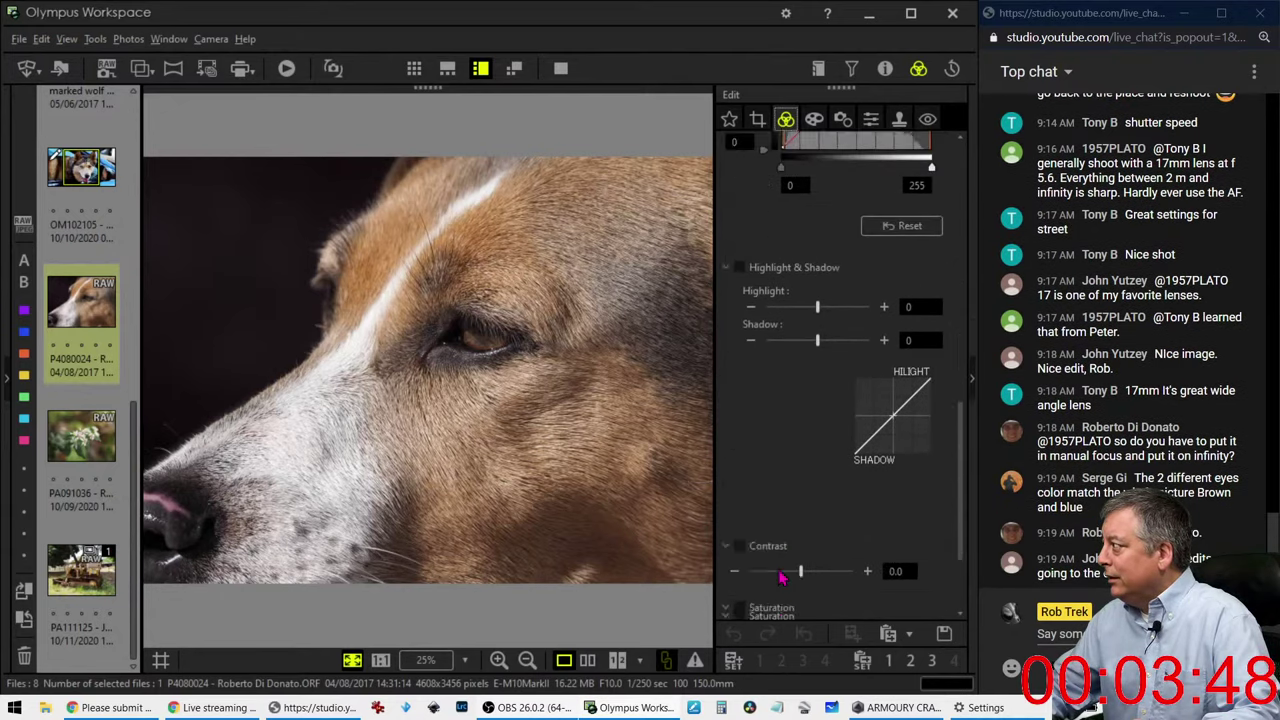
{"action": "left_click_drag", "start_coordinate": [800, 512], "coordinate": [826, 510]}
Step: Set the dog portrait's Clarity to 24 and compare the edit with the original side by side
{"action": "scroll", "coordinate": [800, 489], "scroll_direction": "up", "scroll_amount": 8}
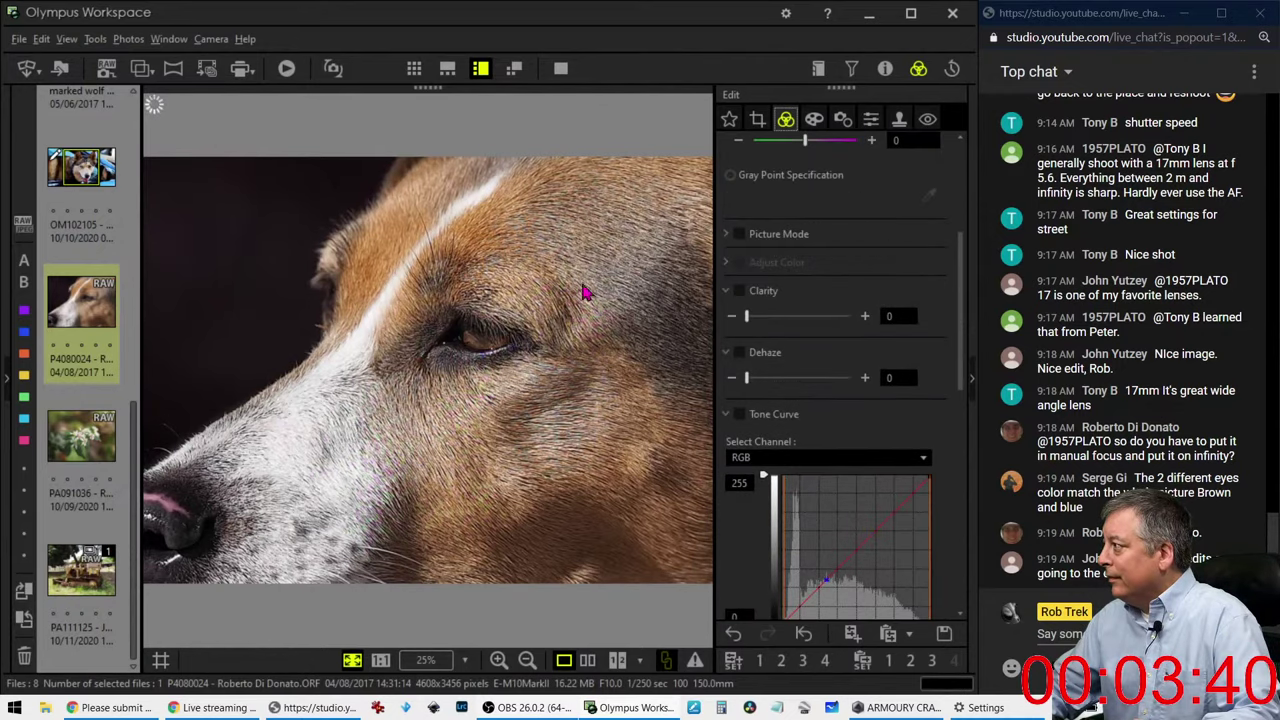
{"action": "scroll", "coordinate": [808, 405], "scroll_direction": "up", "scroll_amount": 1}
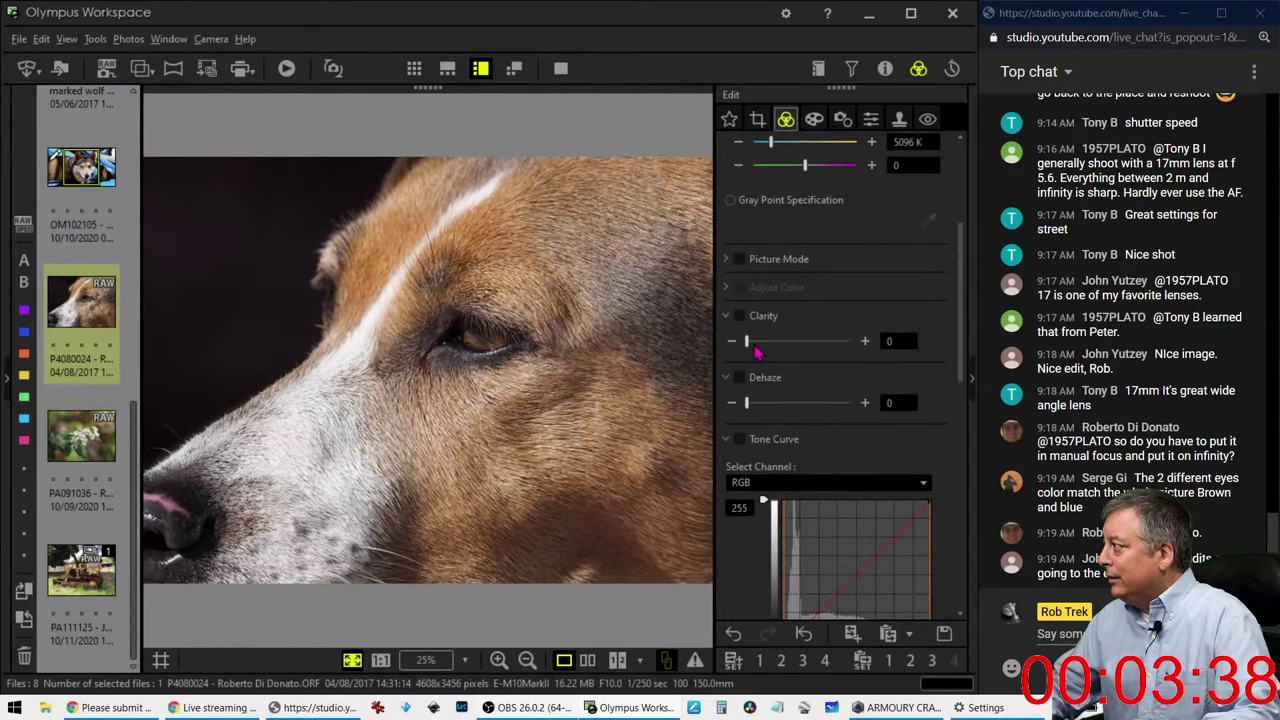
{"action": "left_click_drag", "start_coordinate": [750, 346], "coordinate": [772, 350]}
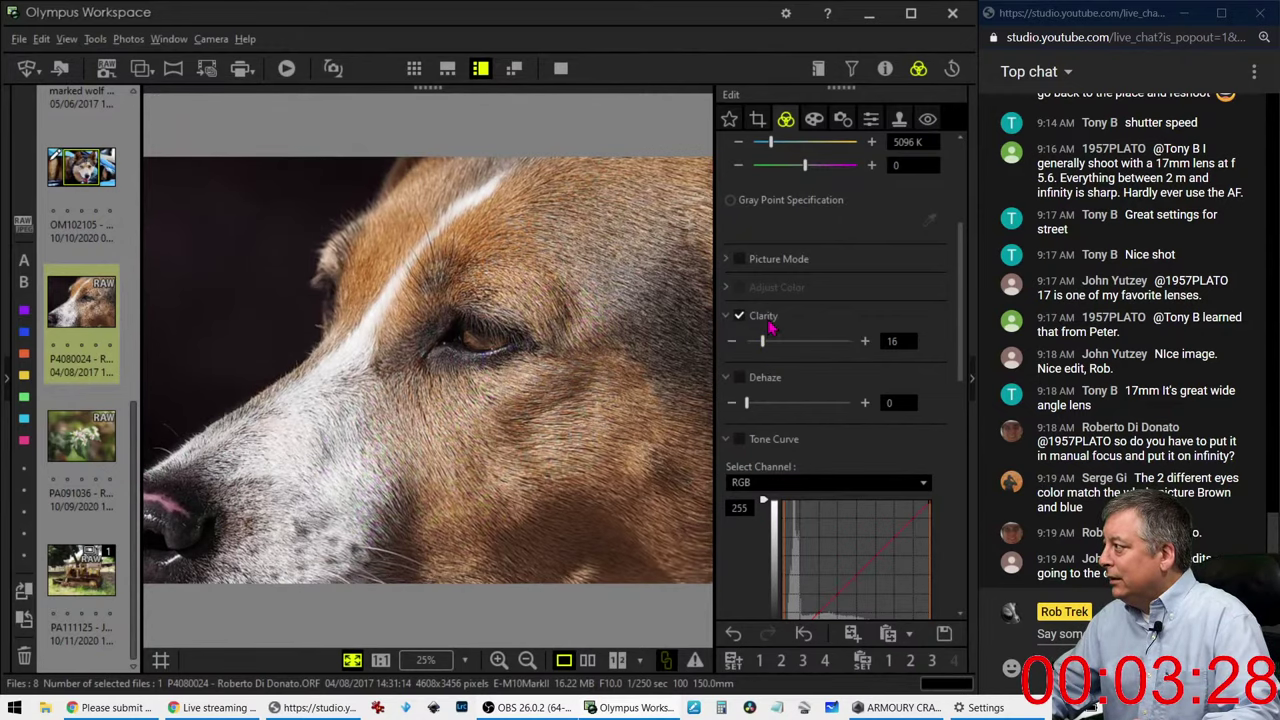
{"action": "left_click_drag", "start_coordinate": [764, 342], "coordinate": [772, 344]}
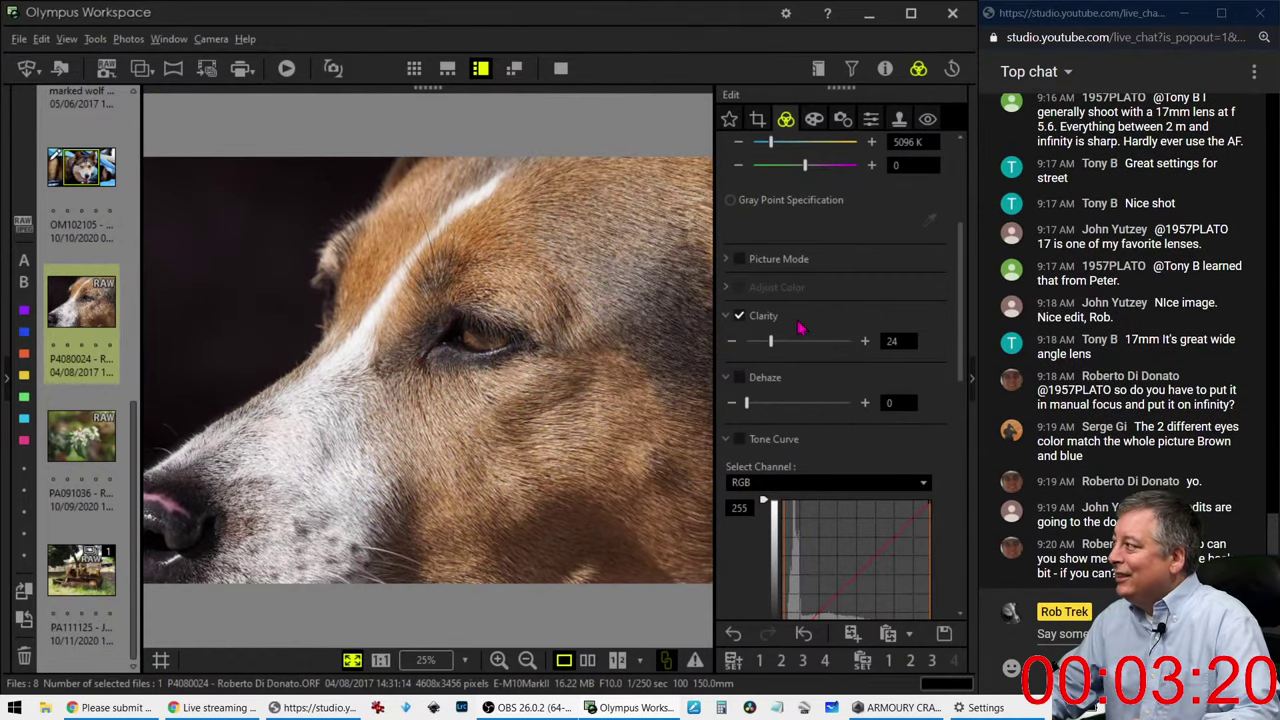
{"action": "left_click", "coordinate": [588, 662]}
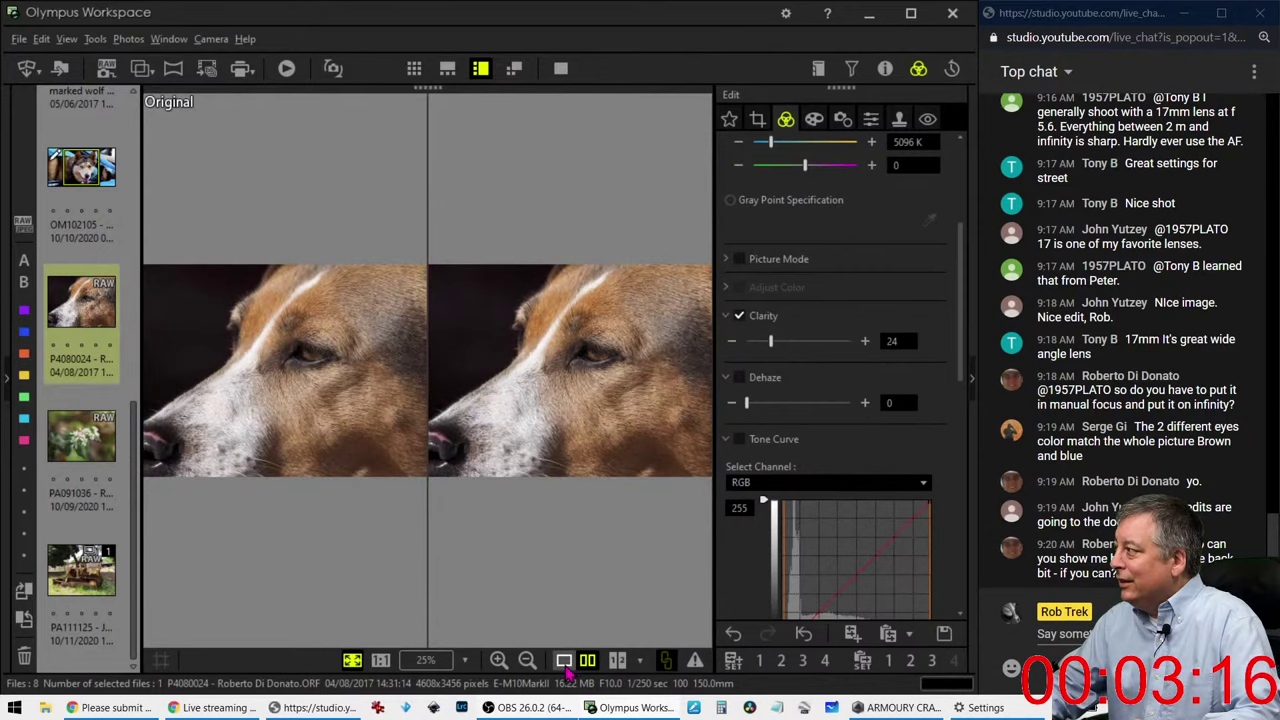
{"action": "left_click", "coordinate": [564, 661]}
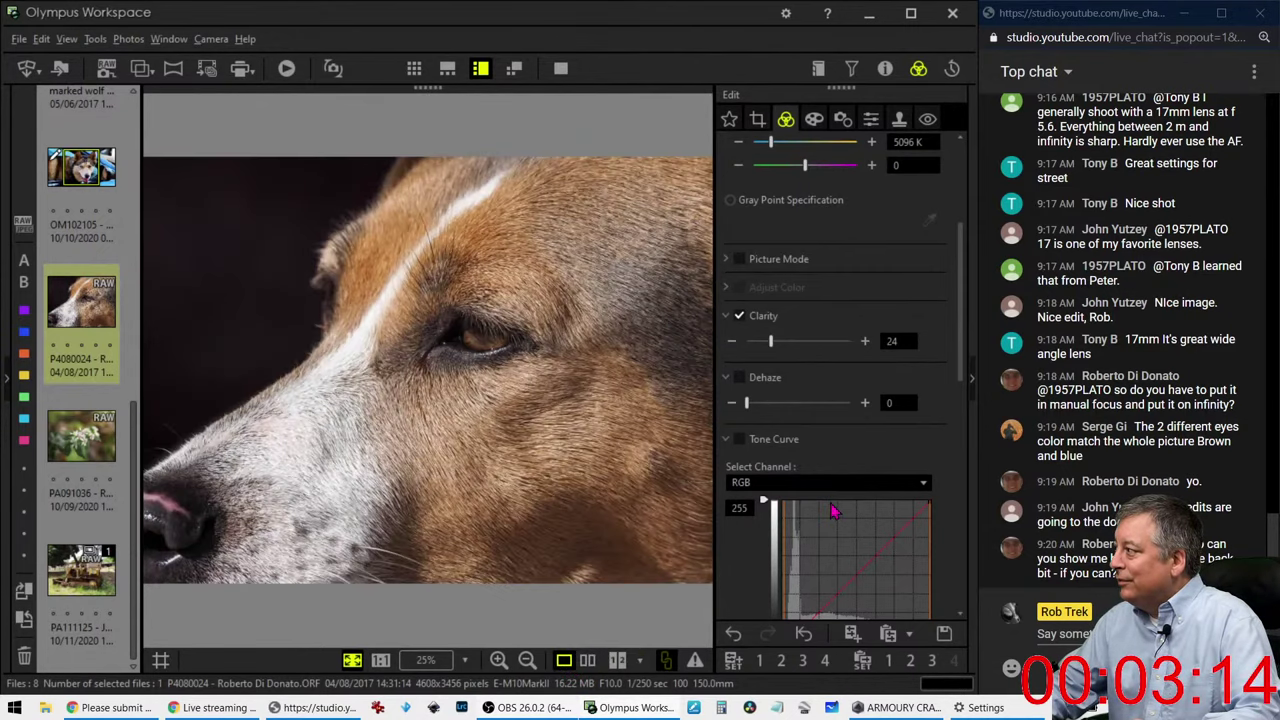
Step: Set the dog portrait's Saturation to 2.0
{"action": "scroll", "coordinate": [810, 549], "scroll_direction": "down", "scroll_amount": 3}
{"action": "scroll", "coordinate": [810, 549], "scroll_direction": "down", "scroll_amount": 5}
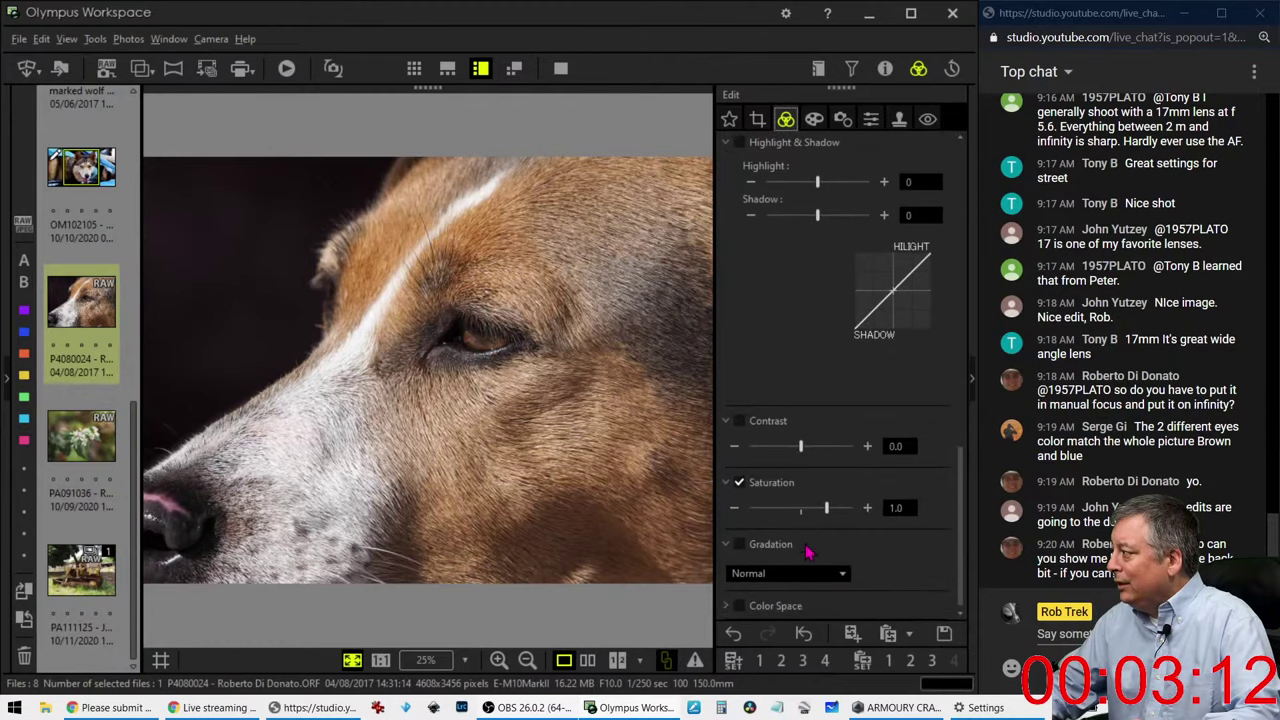
{"action": "left_click_drag", "start_coordinate": [828, 512], "coordinate": [852, 519]}
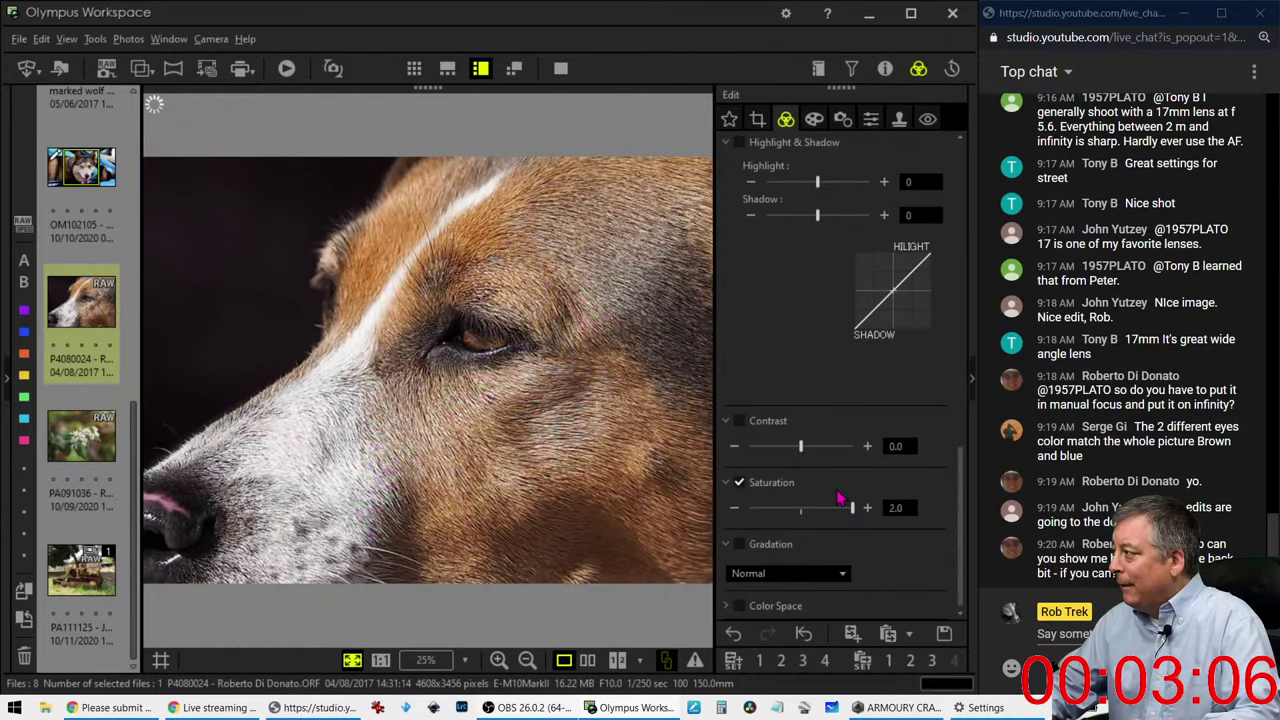
Step: Darken the background shadows by adding a point near the low end of the RGB tone curve and pulling it slightly below the diagonal
{"action": "scroll", "coordinate": [812, 430], "scroll_direction": "up", "scroll_amount": 5}
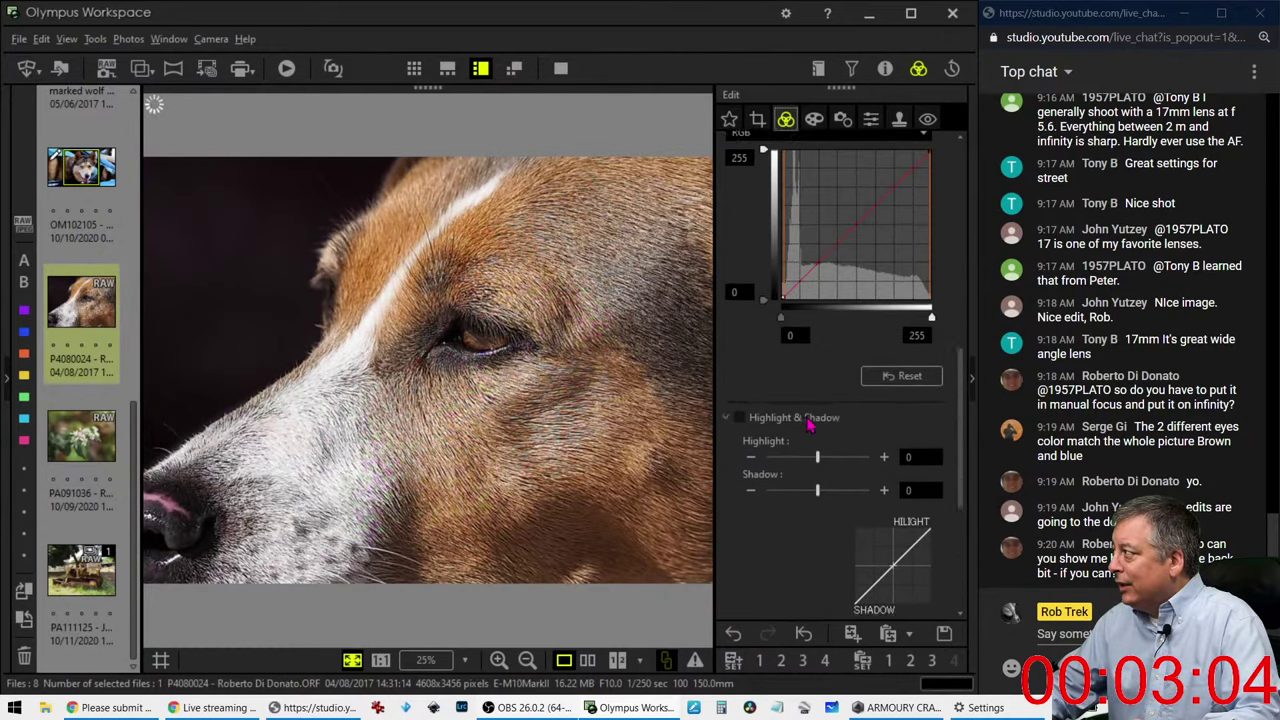
{"action": "scroll", "coordinate": [810, 425], "scroll_direction": "up", "scroll_amount": 1}
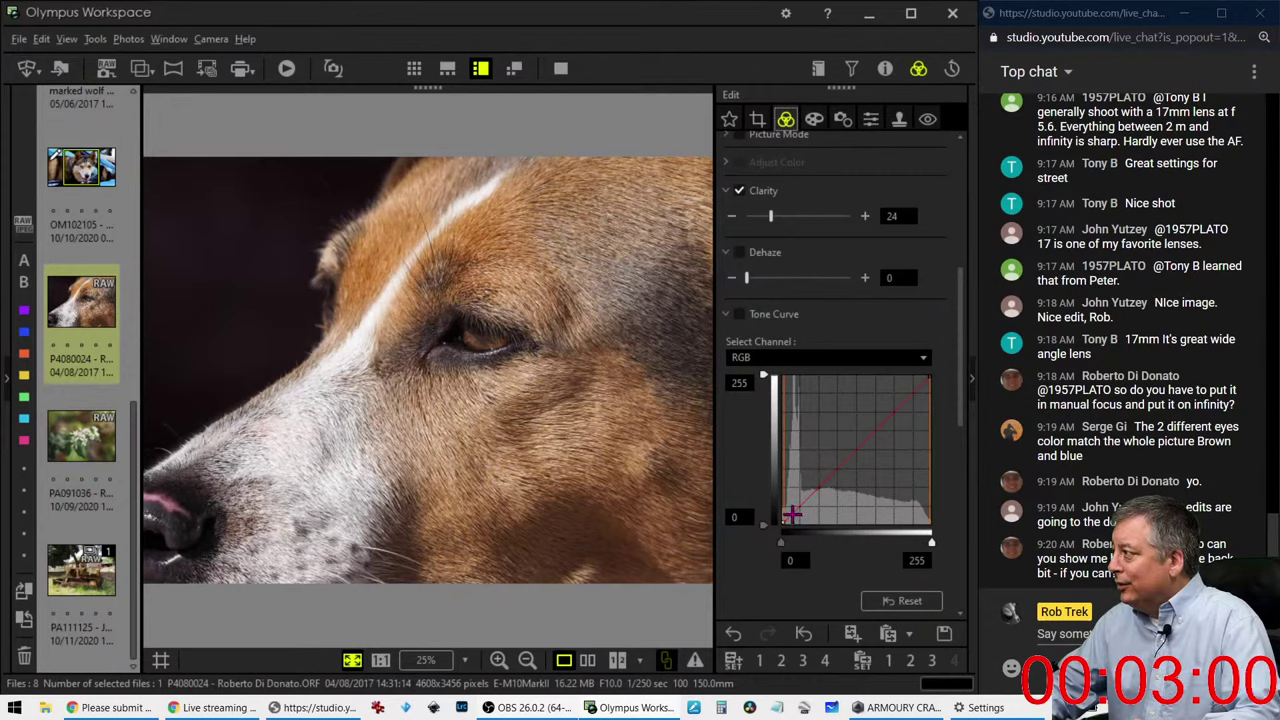
{"action": "left_click", "coordinate": [790, 515]}
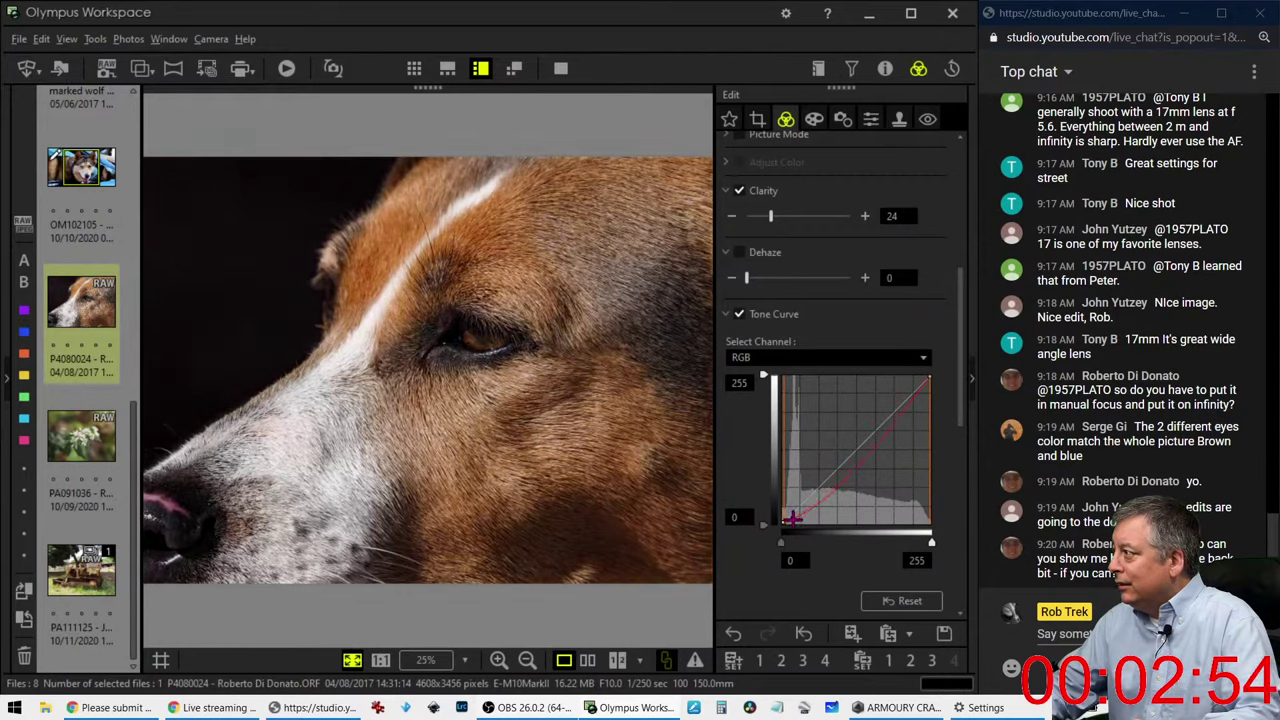
{"action": "left_click_drag", "start_coordinate": [791, 517], "coordinate": [791, 516]}
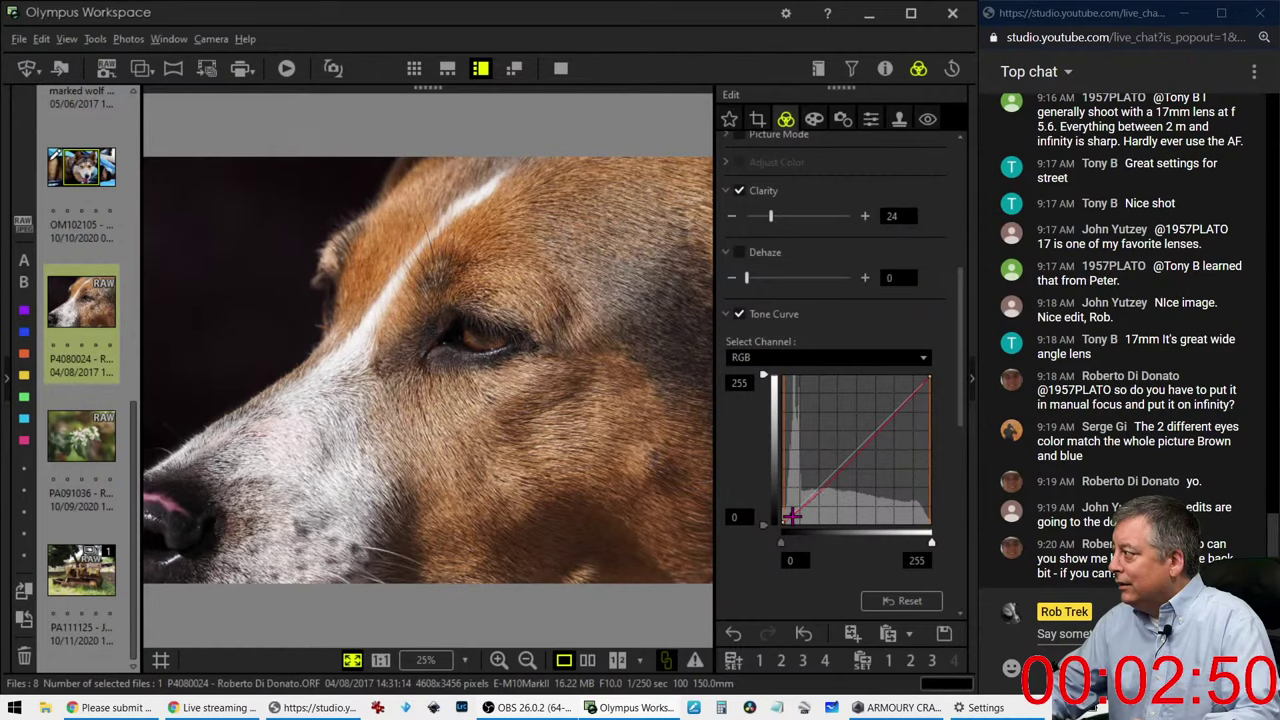
{"action": "left_click_drag", "start_coordinate": [791, 515], "coordinate": [793, 517]}
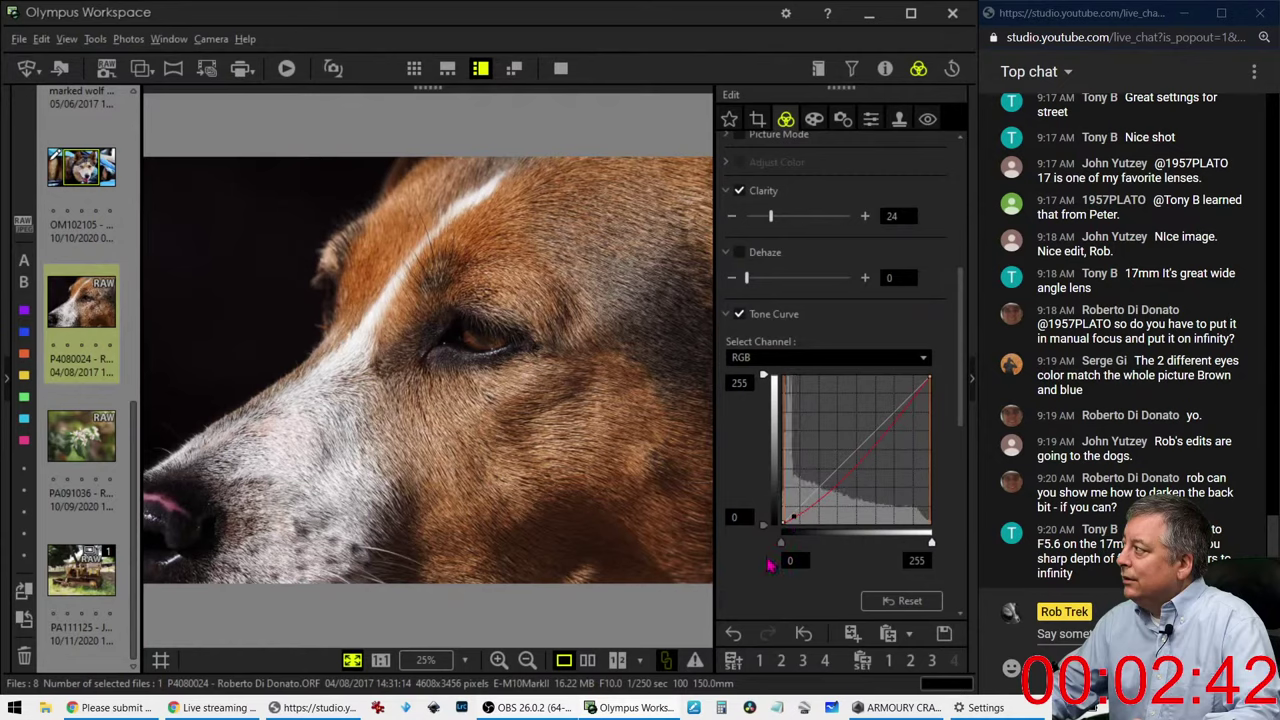
Step: Raise the dog portrait's Sharpness to about 1.6 and return to the color and tone adjustments
{"action": "left_click", "coordinate": [871, 119]}
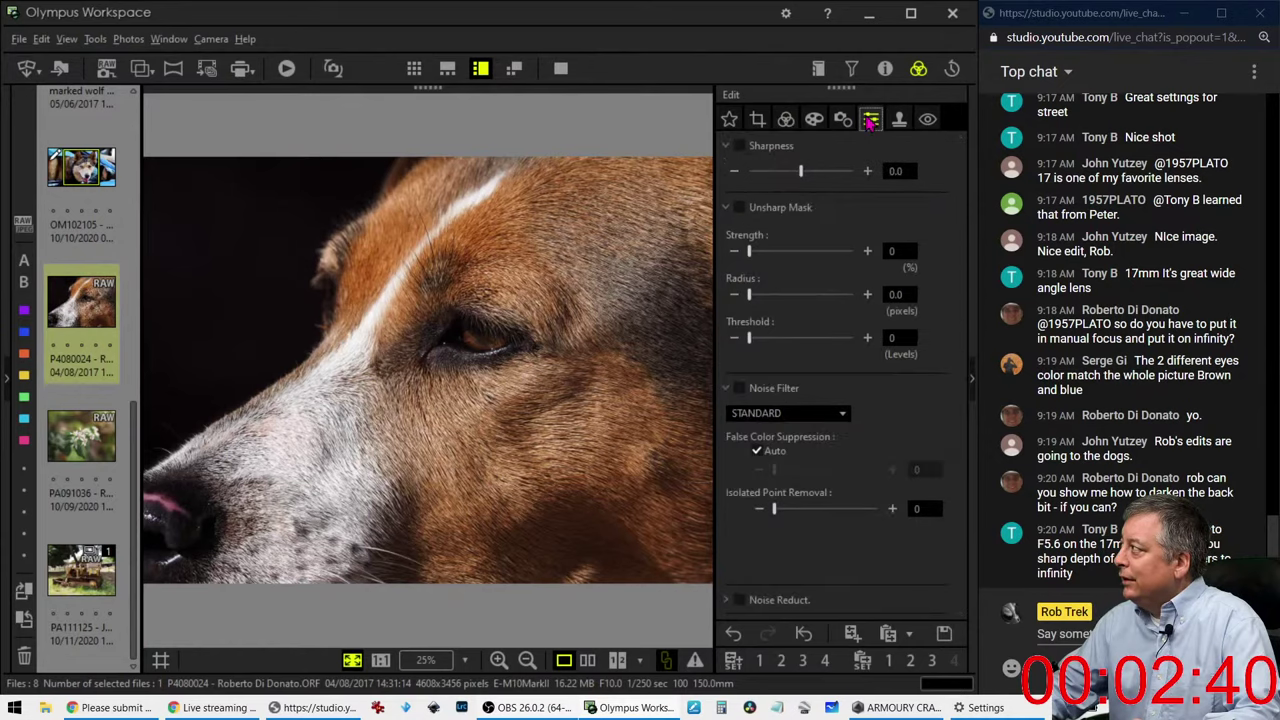
{"action": "left_click_drag", "start_coordinate": [824, 172], "coordinate": [847, 172]}
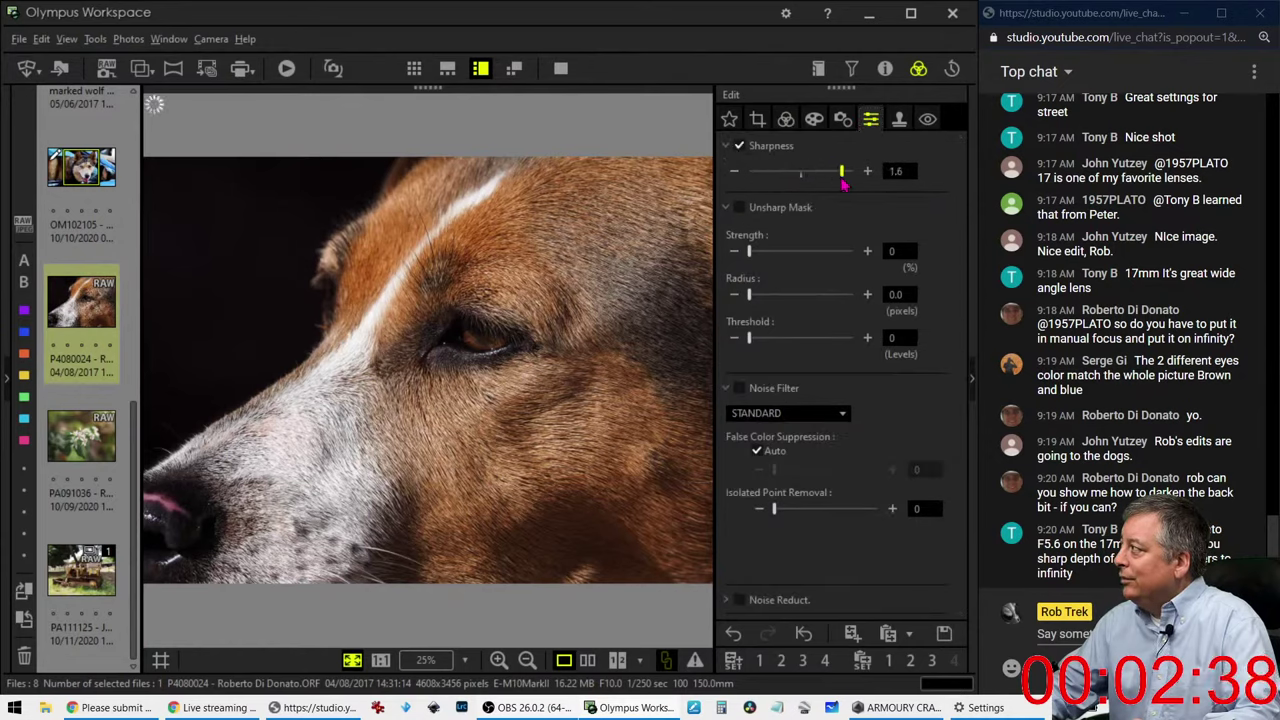
{"action": "left_click", "coordinate": [785, 119]}
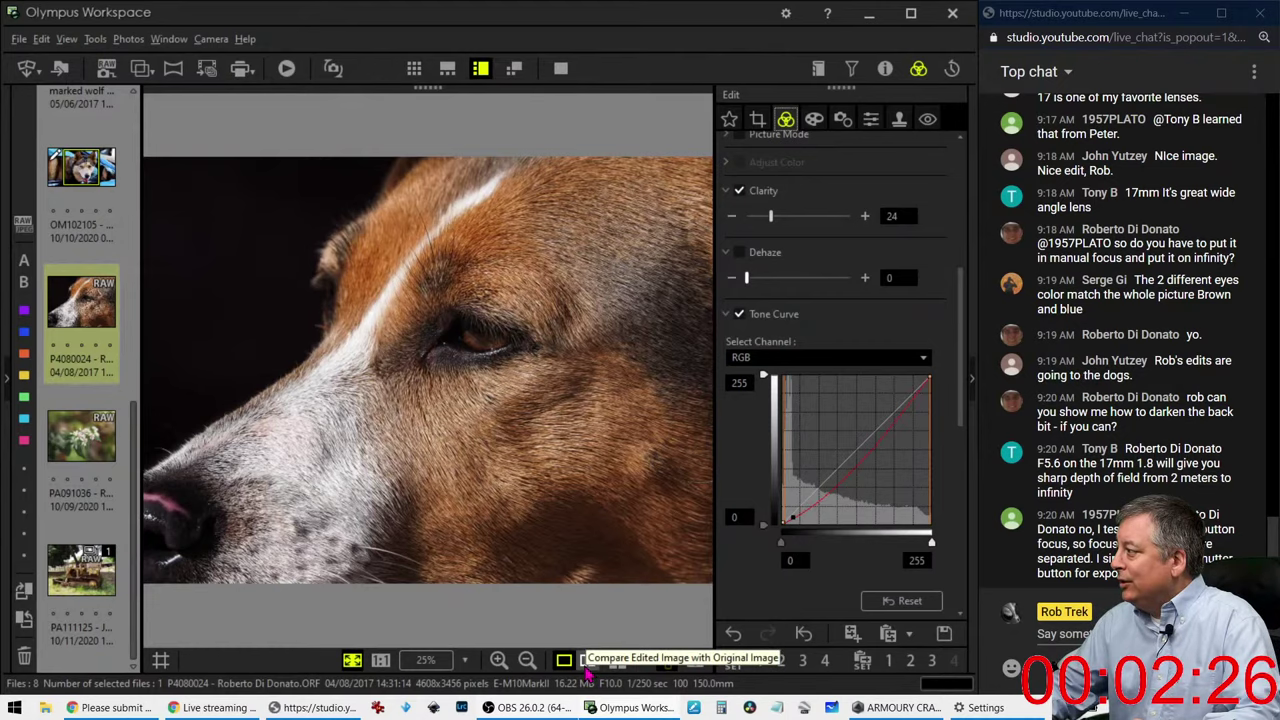
Step: Review the edited dog portrait full screen, first side by side with the original and again on its own
{"action": "left_click", "coordinate": [588, 672]}
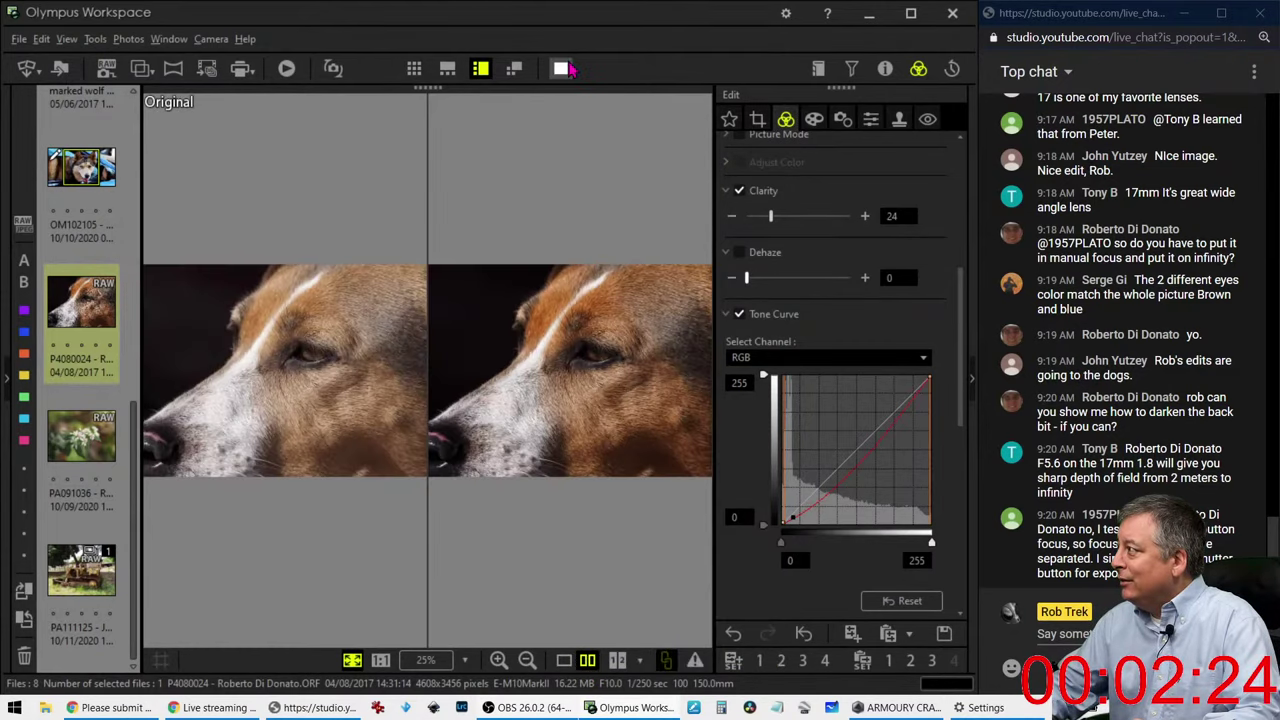
{"action": "left_click", "coordinate": [564, 68]}
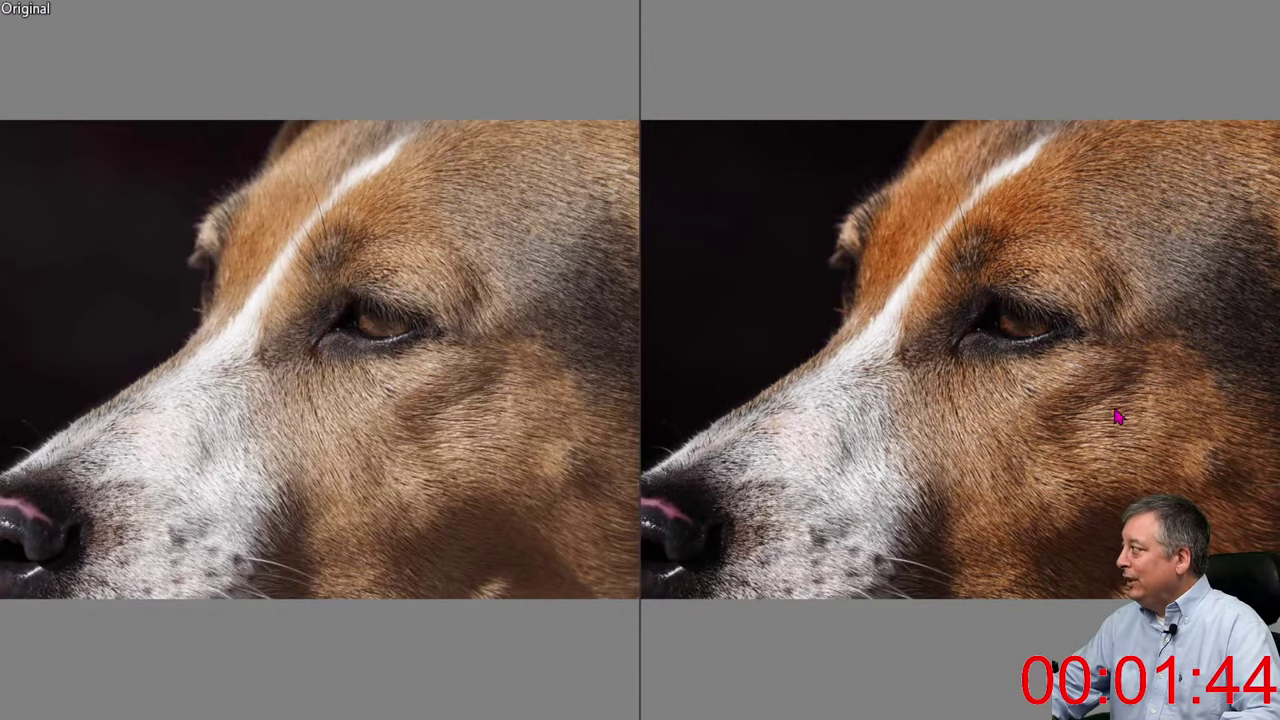
{"action": "key", "text": "Escape"}
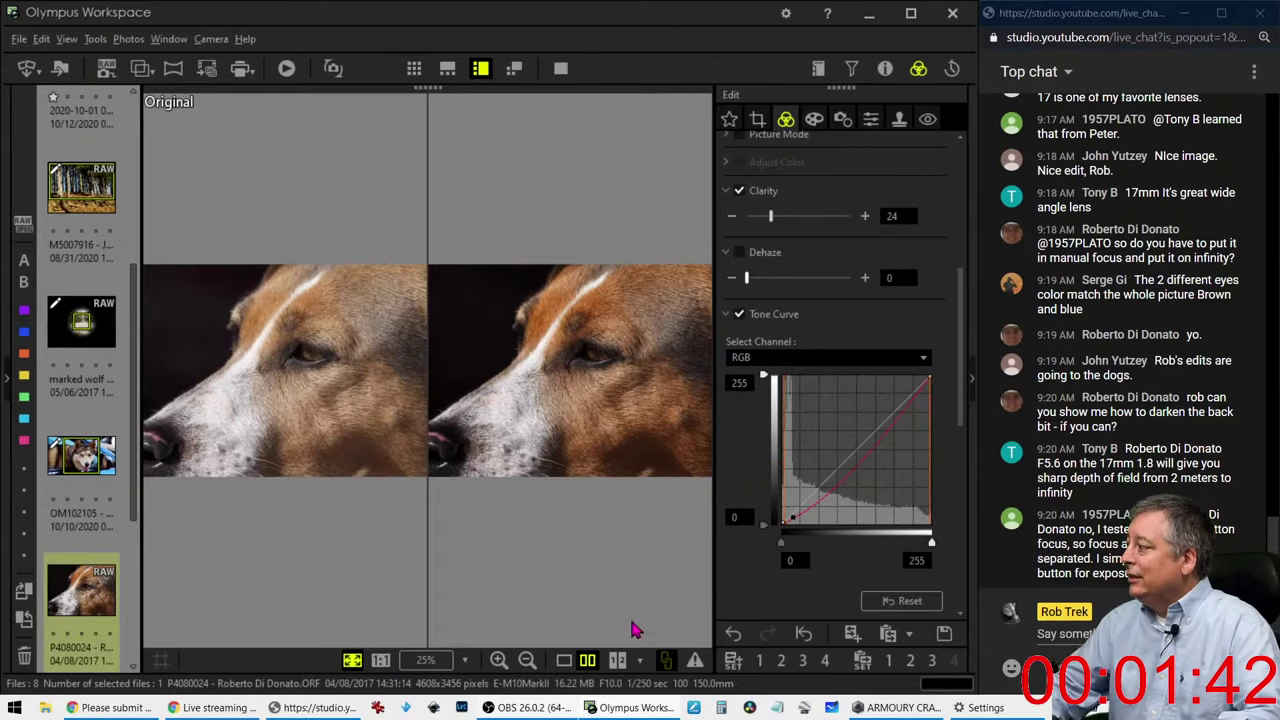
{"action": "left_click", "coordinate": [562, 664]}
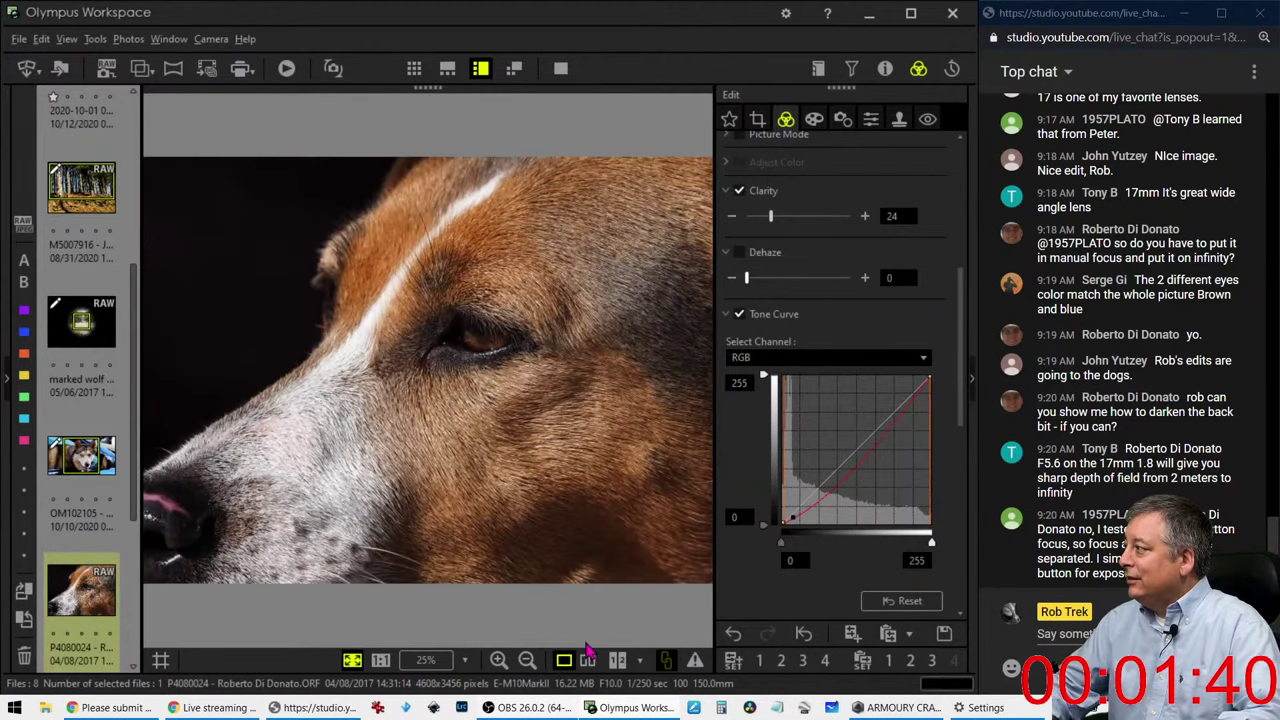
{"action": "left_click", "coordinate": [561, 68]}
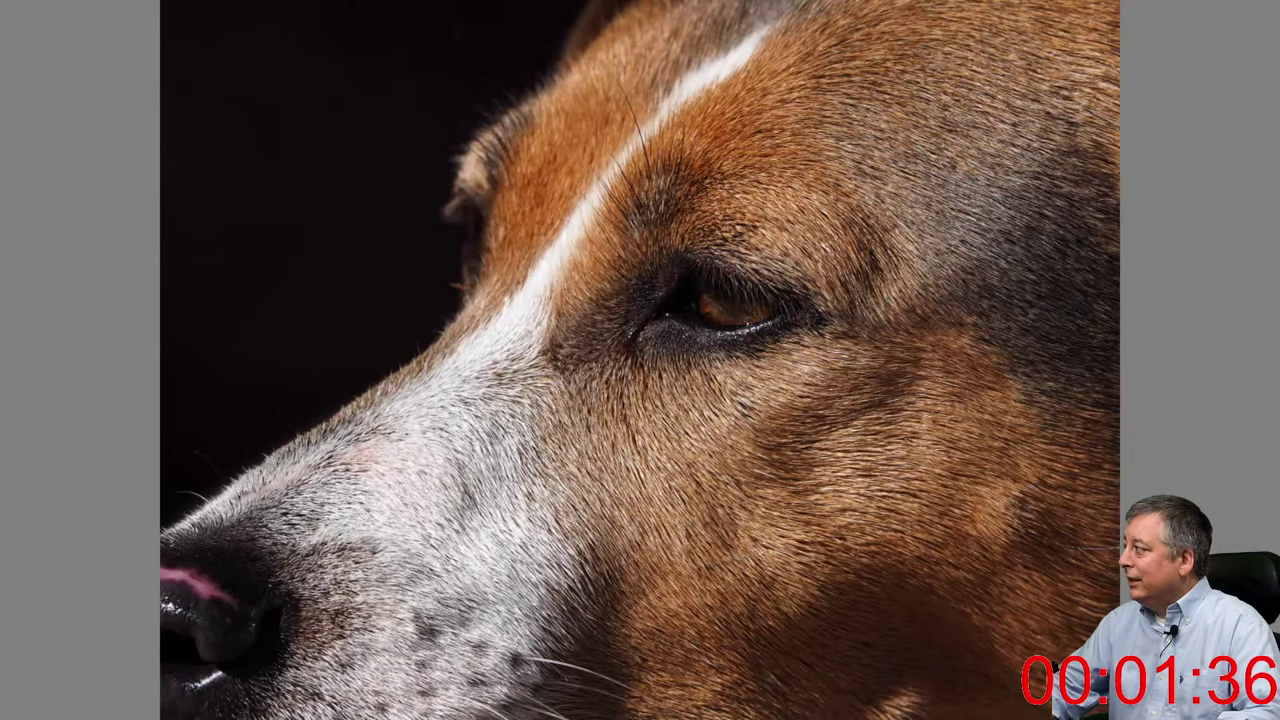
{"action": "key", "text": "Escape"}
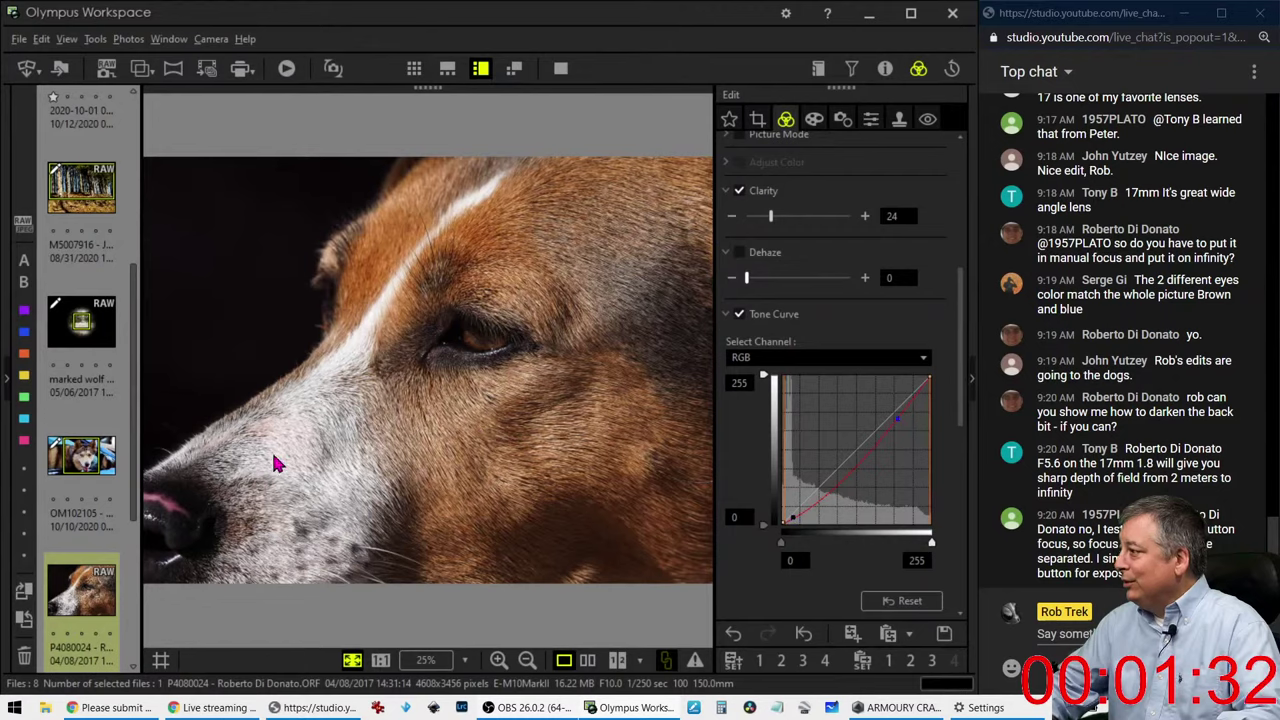
Step: Open the RAW white-flower photo PA091036 and apply a crop with the 1:1 (6:6) aspect ratio
{"action": "scroll", "coordinate": [92, 510], "scroll_direction": "down", "scroll_amount": 3}
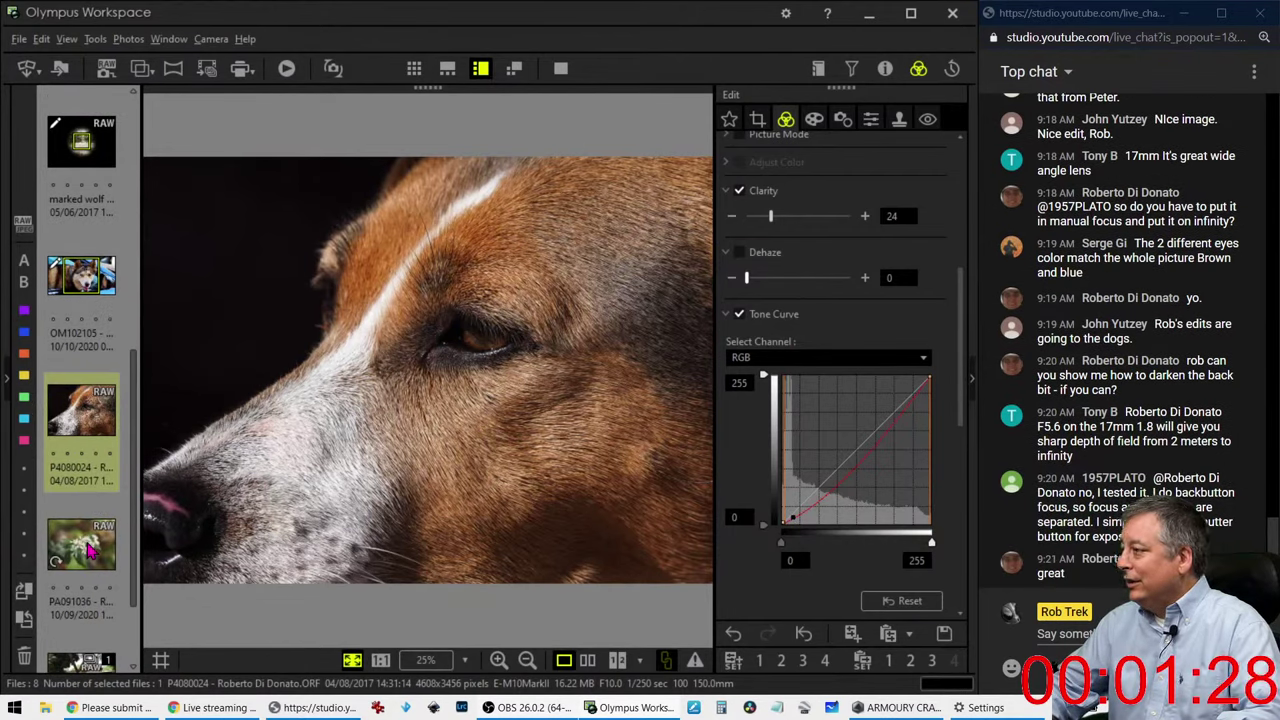
{"action": "left_click", "coordinate": [88, 549]}
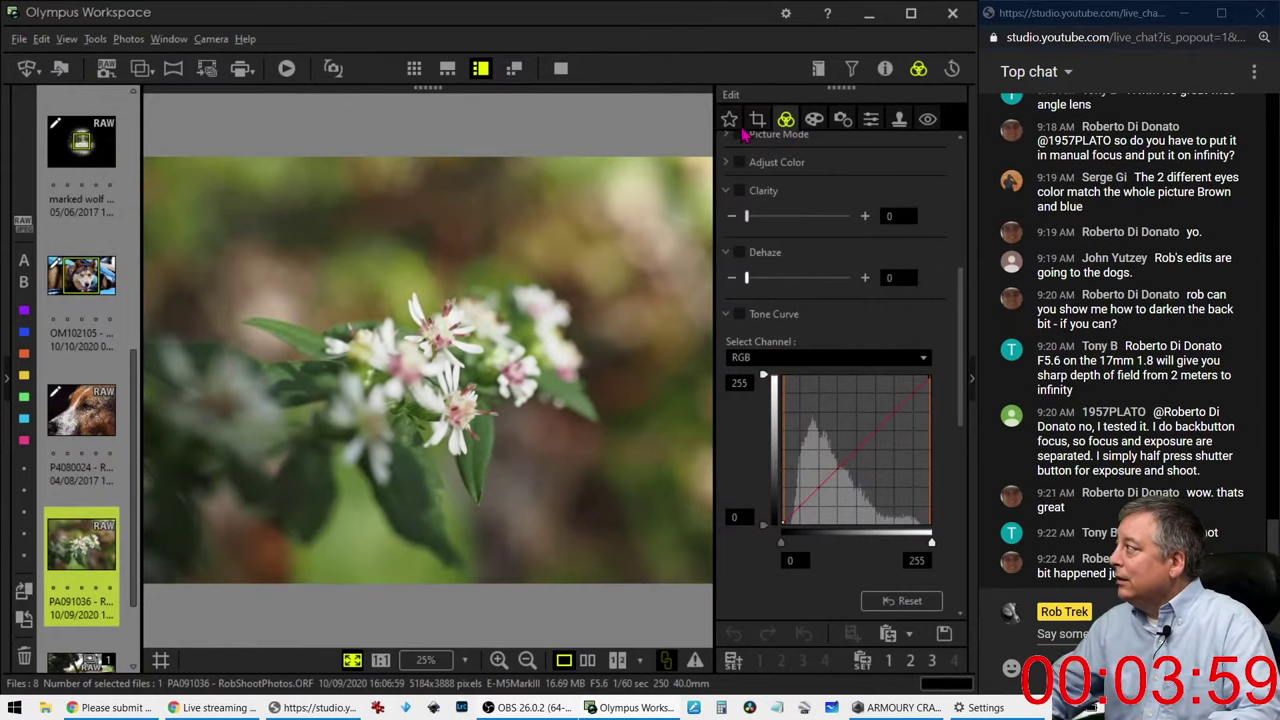
{"action": "left_click", "coordinate": [757, 124]}
{"action": "left_click", "coordinate": [784, 212]}
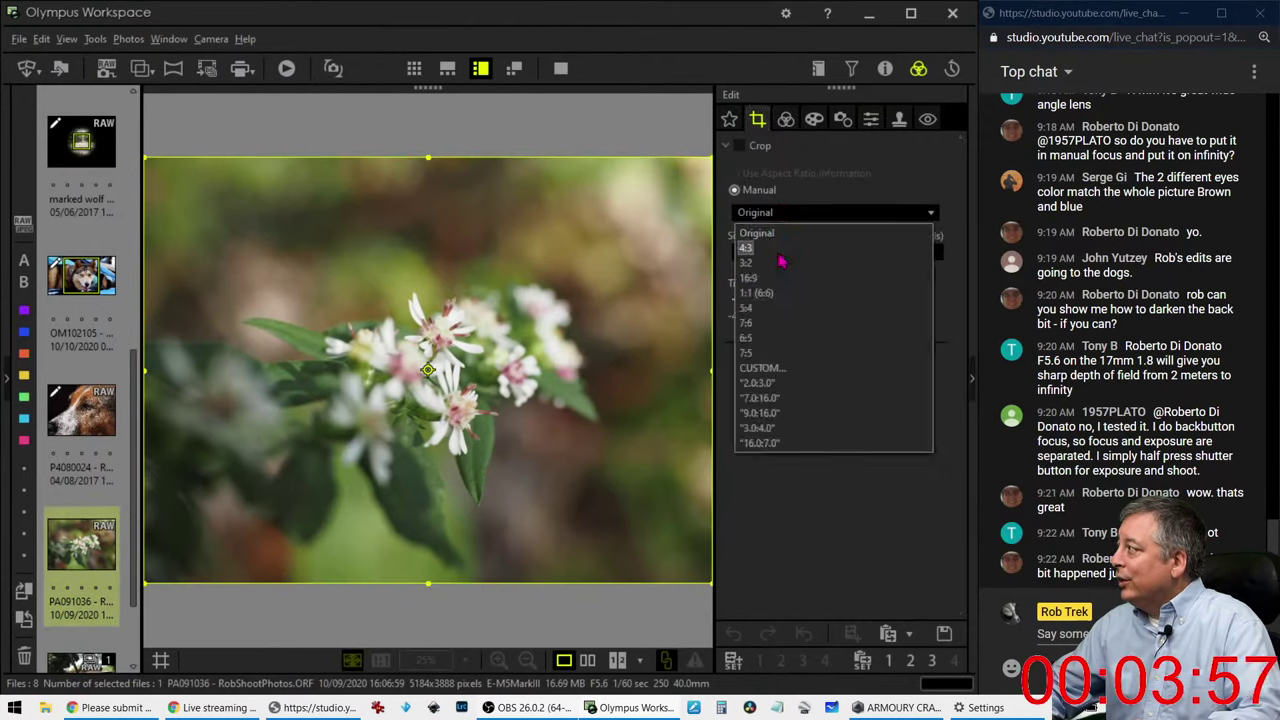
{"action": "left_click", "coordinate": [768, 293]}
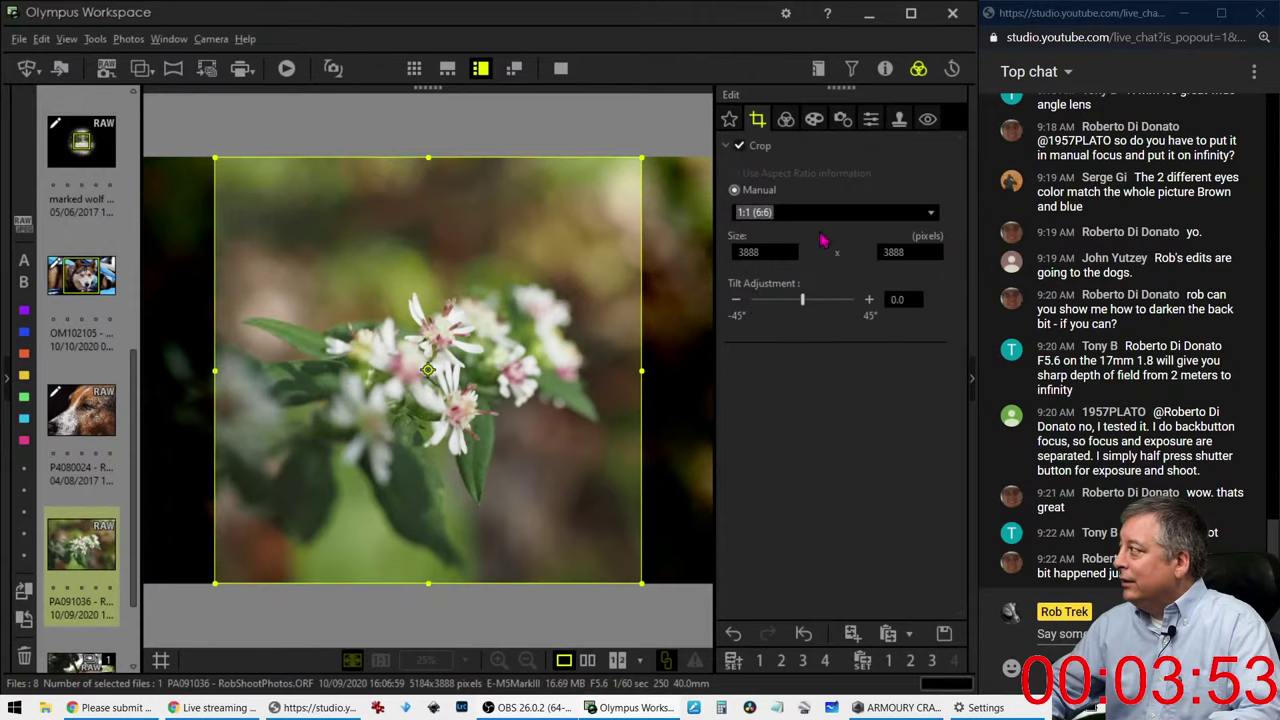
Step: Tilt the white-flower photo to -19.5° and resize and reposition the square crop around the blossoms at 2928 × 2928 pixels
{"action": "left_click_drag", "start_coordinate": [803, 307], "coordinate": [784, 309]}
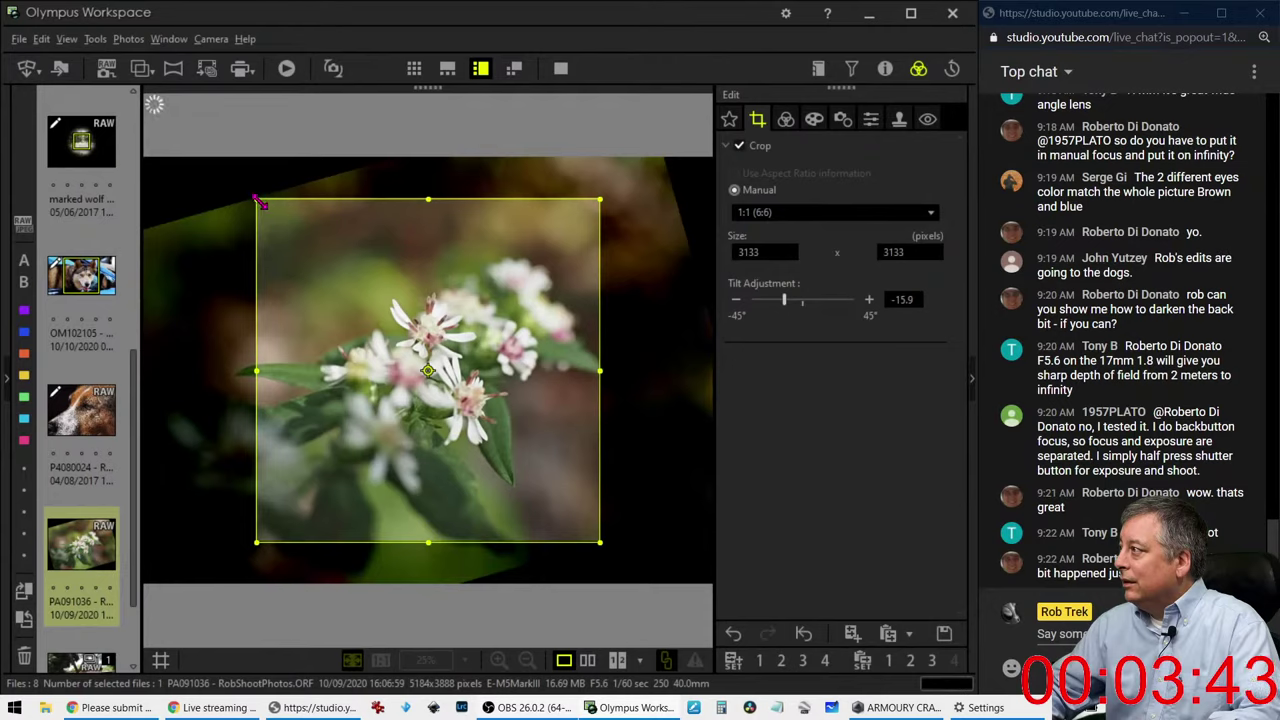
{"action": "left_click_drag", "start_coordinate": [259, 202], "coordinate": [278, 213]}
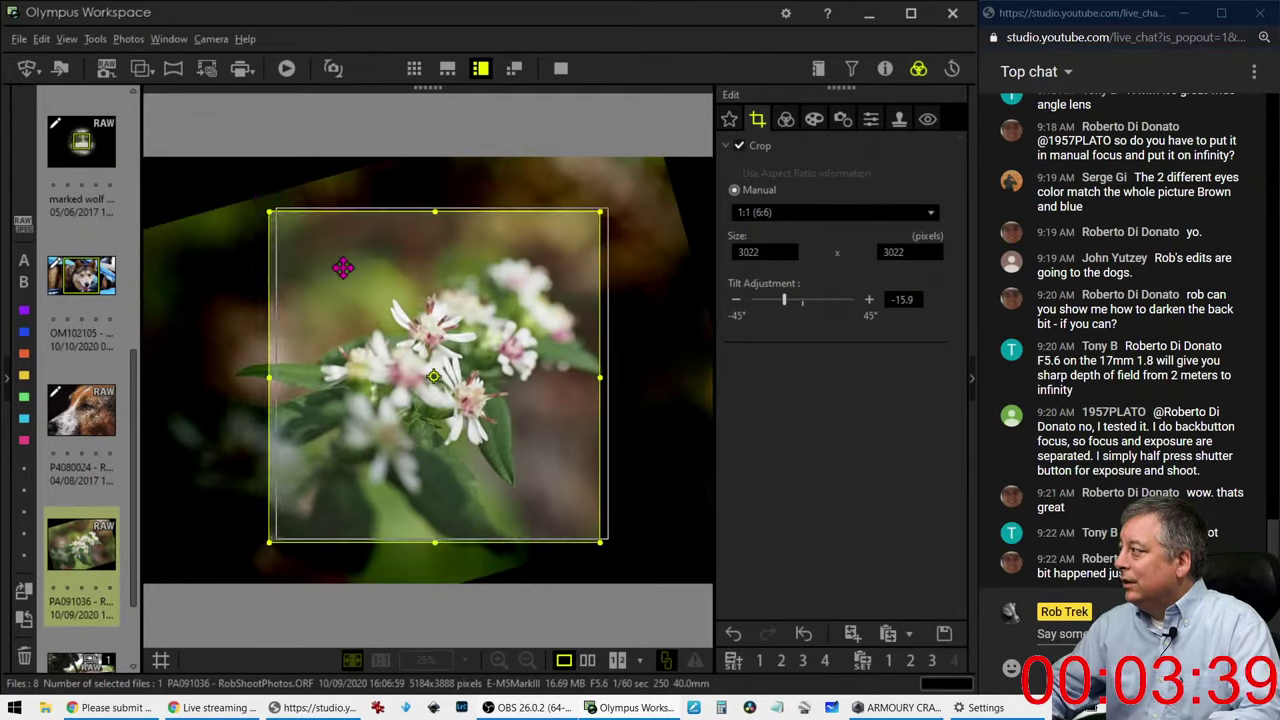
{"action": "left_click_drag", "start_coordinate": [343, 268], "coordinate": [360, 266]}
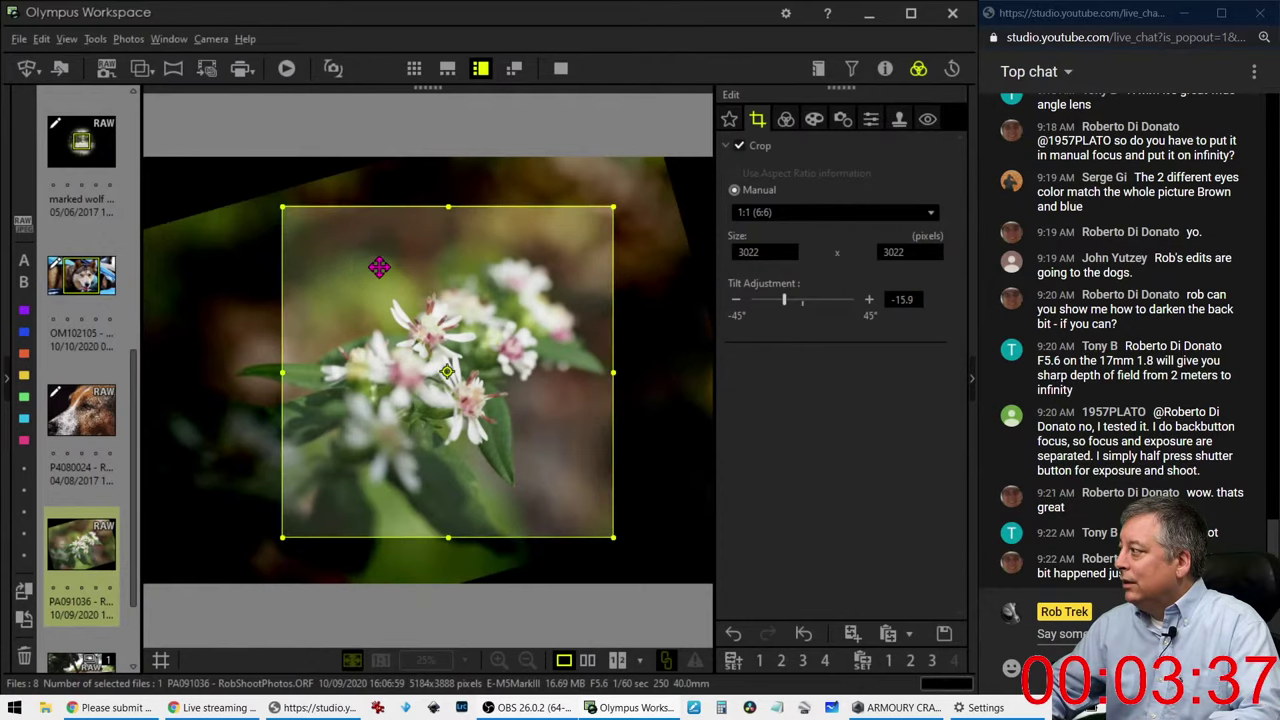
{"action": "left_click_drag", "start_coordinate": [782, 309], "coordinate": [779, 309]}
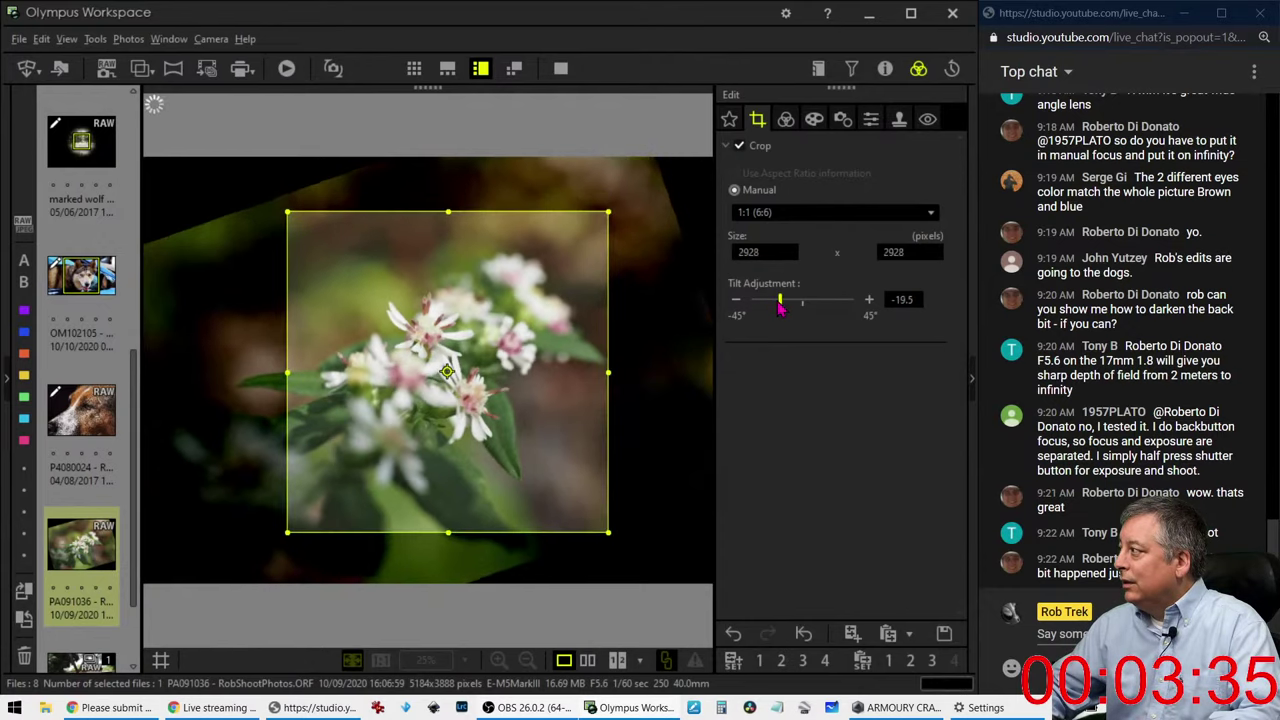
{"action": "left_click_drag", "start_coordinate": [559, 295], "coordinate": [567, 293]}
Step: Darken the flower photo's shadows by adding points near the low end of the RGB tone curve and pulling them below the diagonal
{"action": "left_click", "coordinate": [786, 119]}
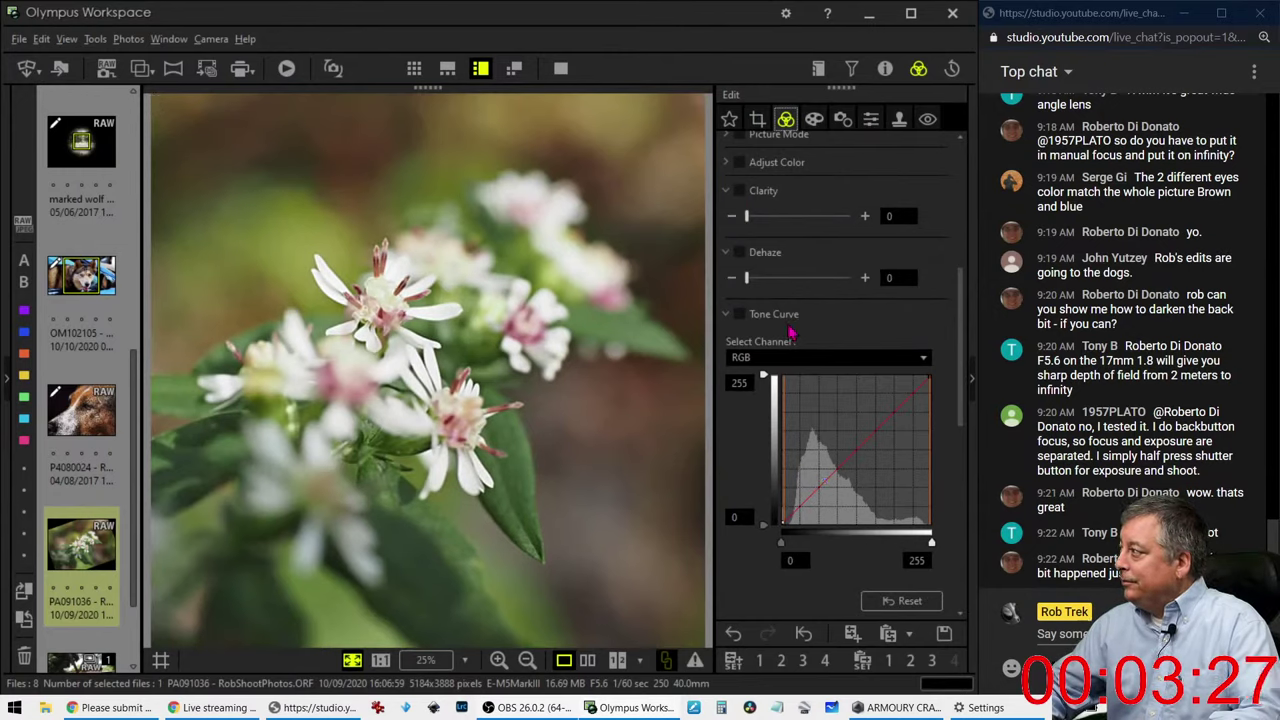
{"action": "left_click", "coordinate": [821, 131]}
{"action": "left_click", "coordinate": [787, 125]}
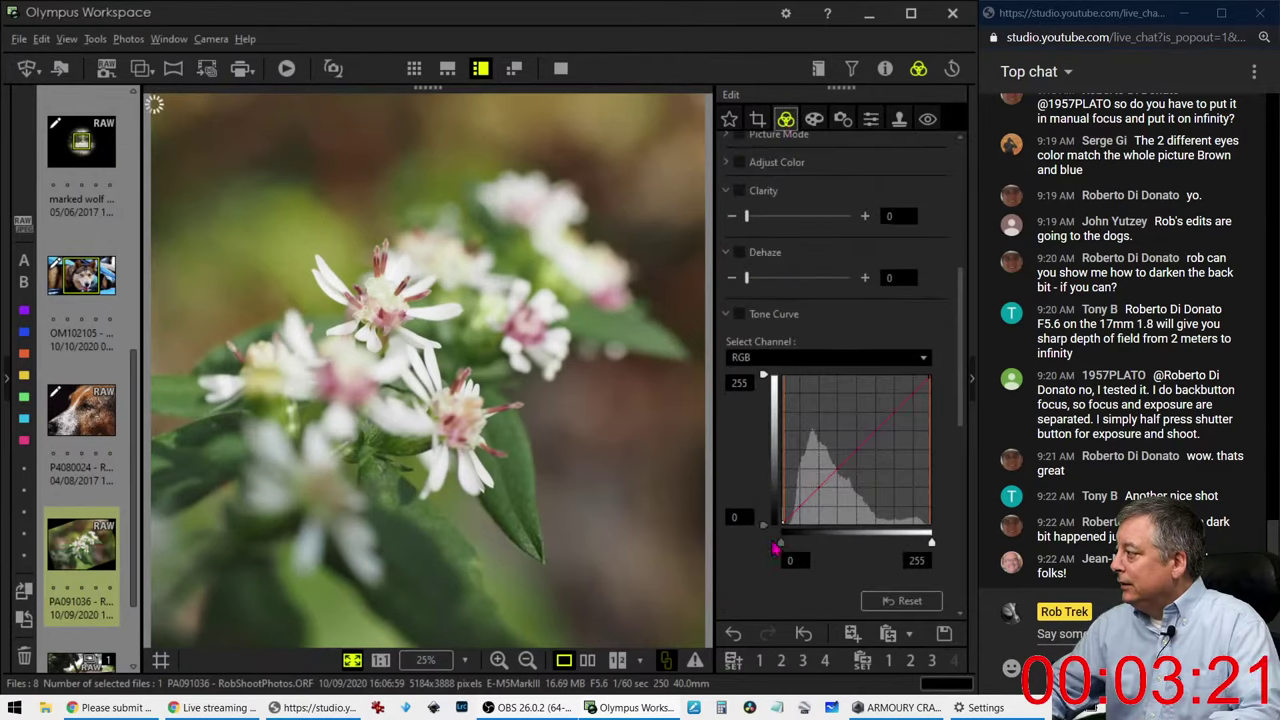
{"action": "scroll", "coordinate": [760, 550], "scroll_direction": "down", "scroll_amount": 2}
{"action": "scroll", "coordinate": [755, 560], "scroll_direction": "down", "scroll_amount": 2}
{"action": "scroll", "coordinate": [775, 530], "scroll_direction": "up", "scroll_amount": 3}
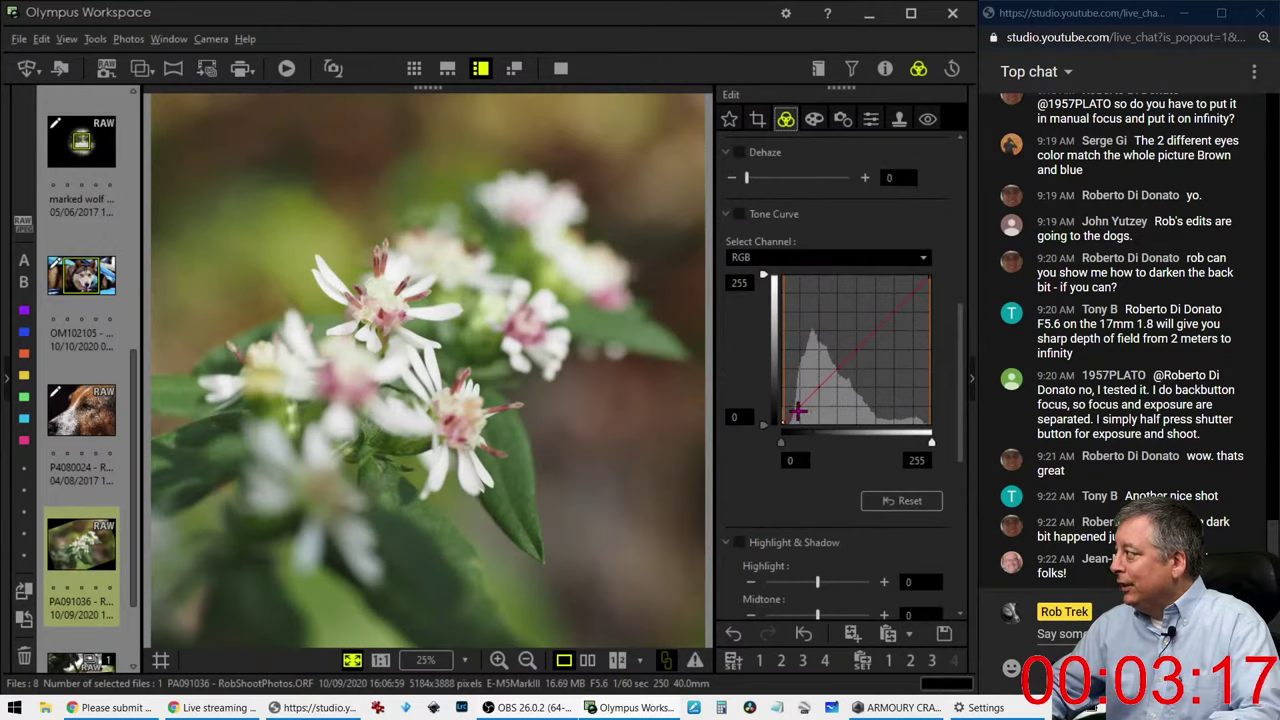
{"action": "left_click", "coordinate": [795, 410]}
{"action": "left_click_drag", "start_coordinate": [795, 411], "coordinate": [797, 413]}
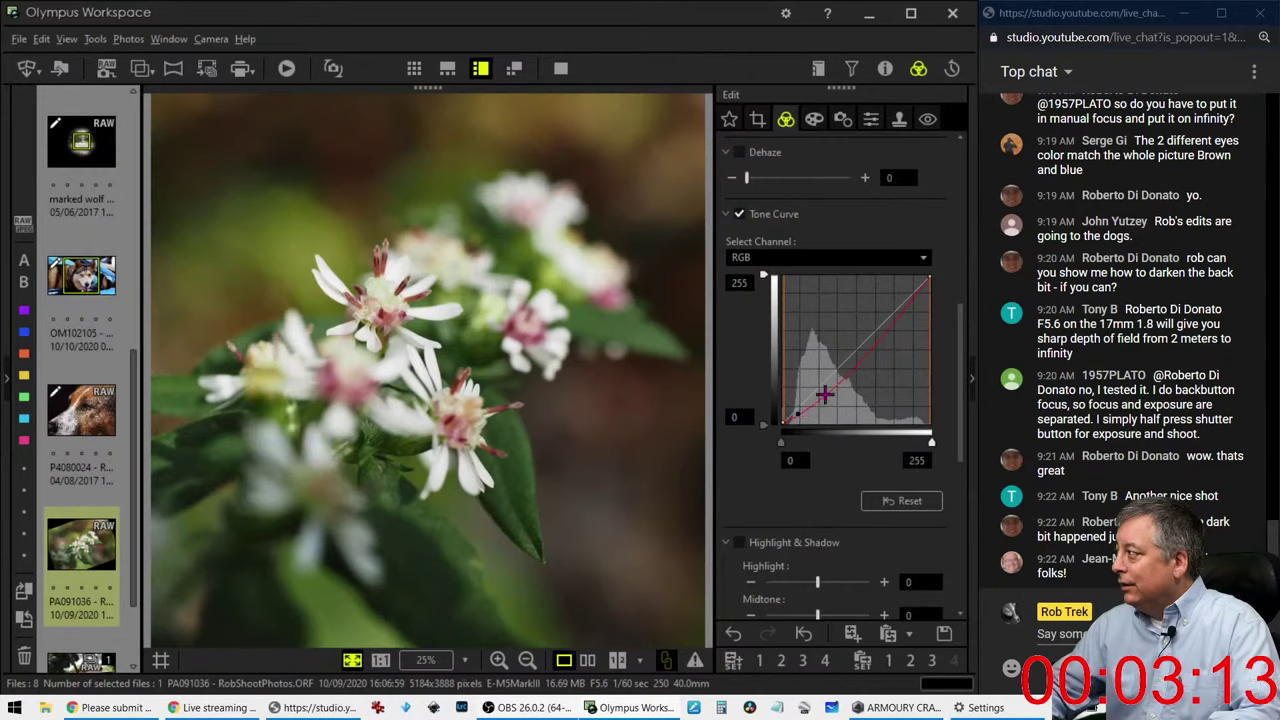
{"action": "left_click_drag", "start_coordinate": [797, 416], "coordinate": [796, 420]}
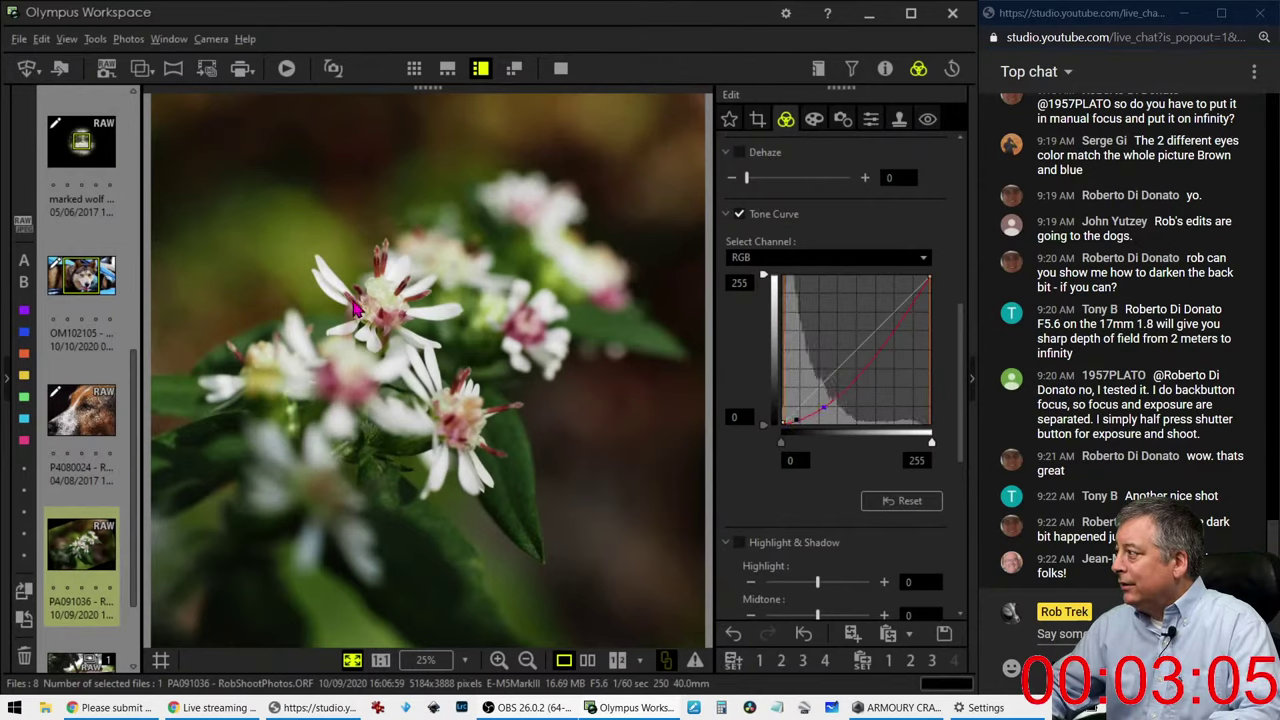
Step: Check the photo's shooting details, including lens, F number, shutter, focal length and ISO sensitivity, and close the properties
{"action": "scroll", "coordinate": [746, 230], "scroll_direction": "up", "scroll_amount": 6}
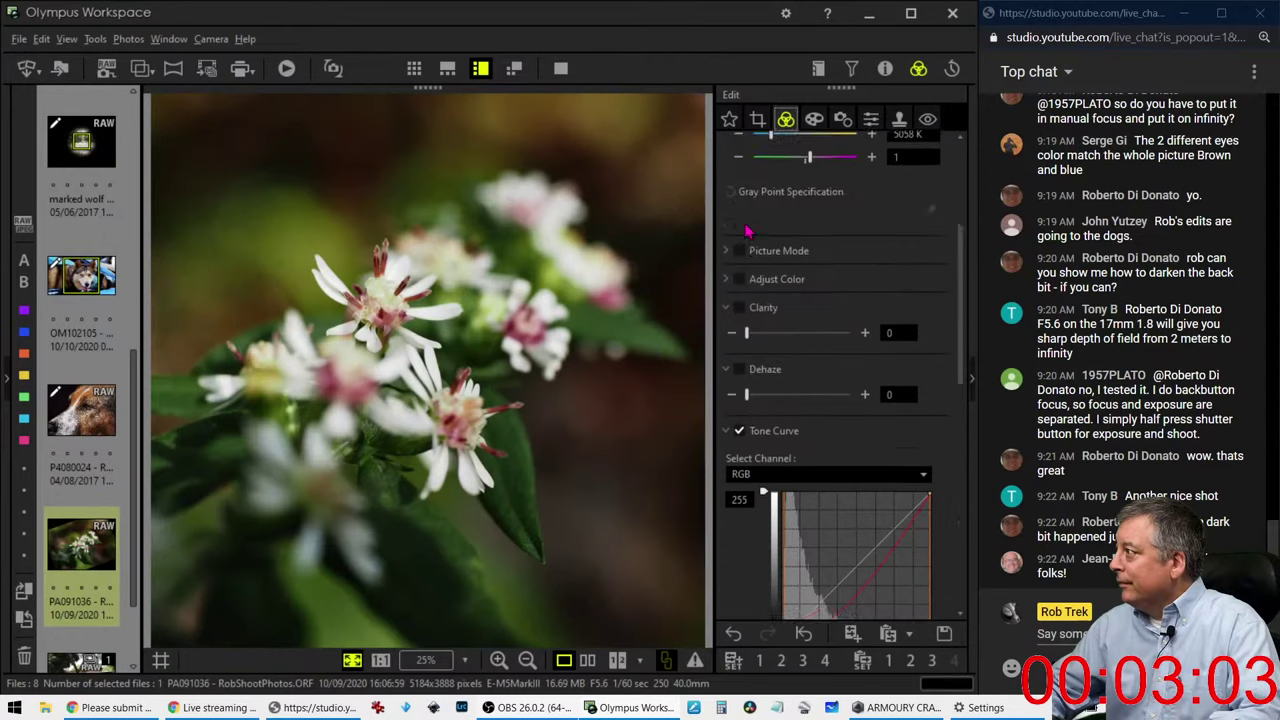
{"action": "left_click", "coordinate": [886, 68]}
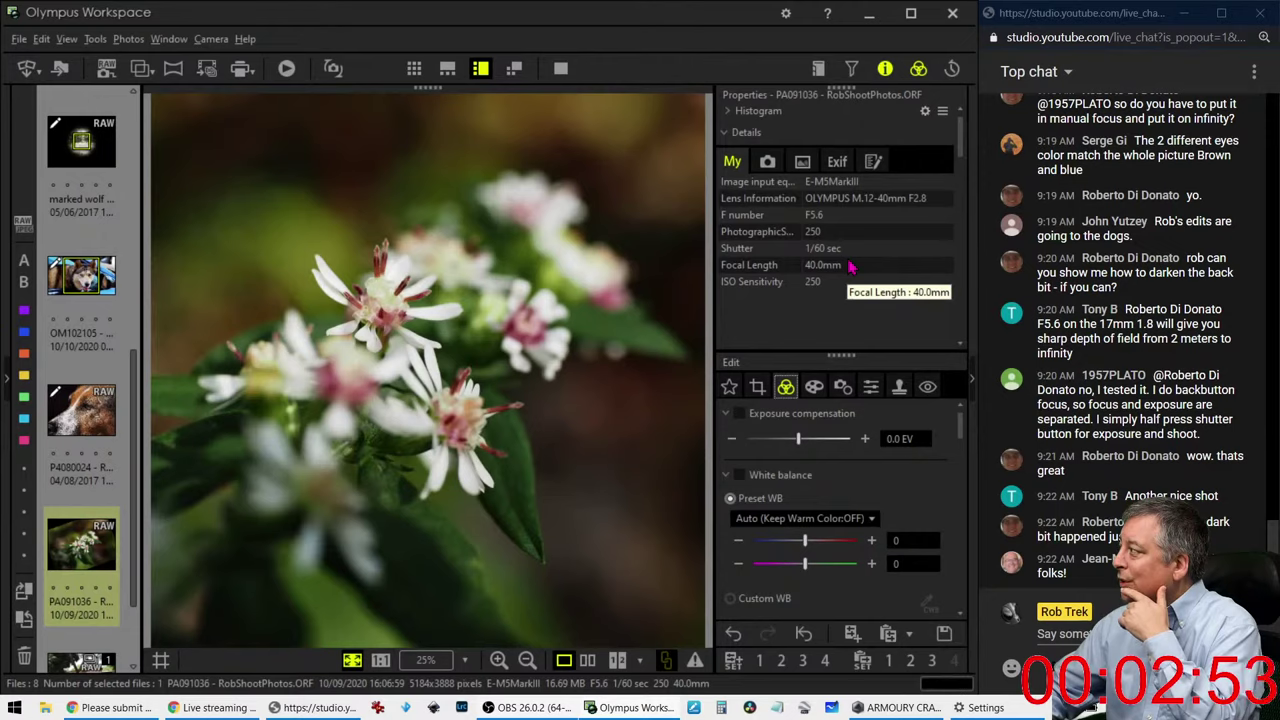
{"action": "left_click", "coordinate": [885, 68]}
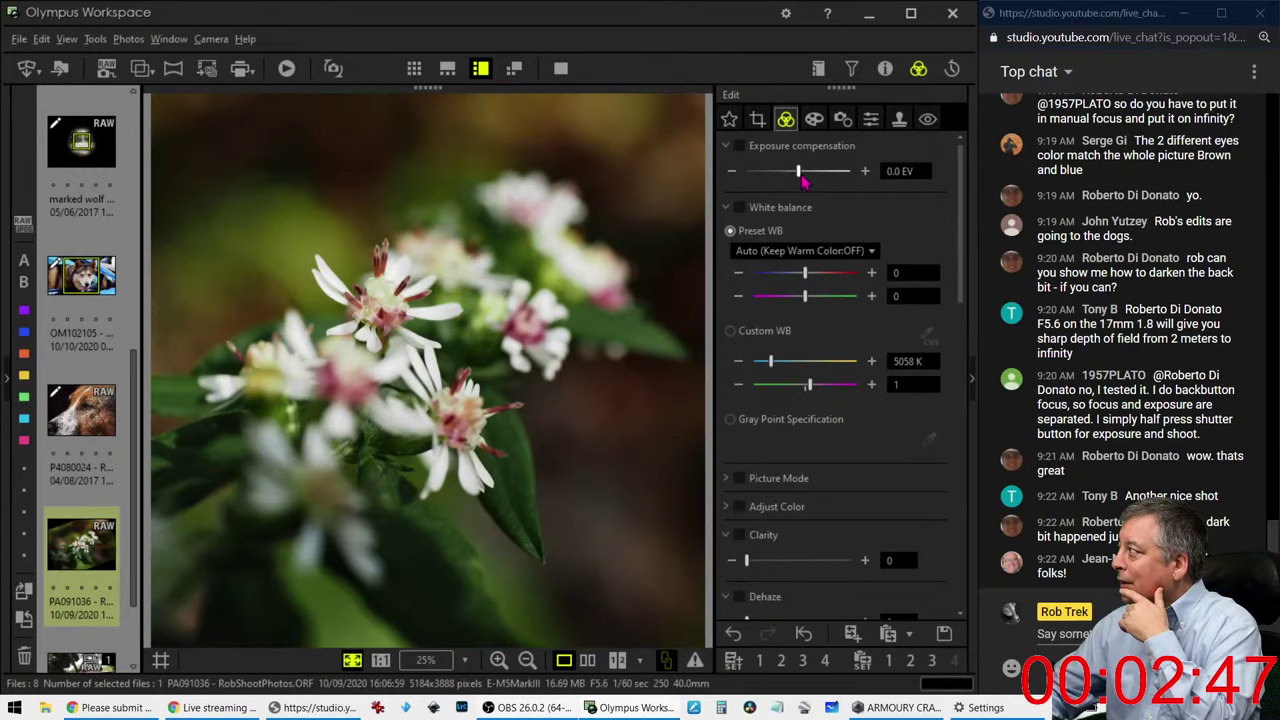
Step: Lower the exposure compensation to about -0.7 EV and bring the RGB tone curve's midtones back up to the diagonal, keeping the deepest shadows below it
{"action": "left_click_drag", "start_coordinate": [795, 172], "coordinate": [746, 184]}
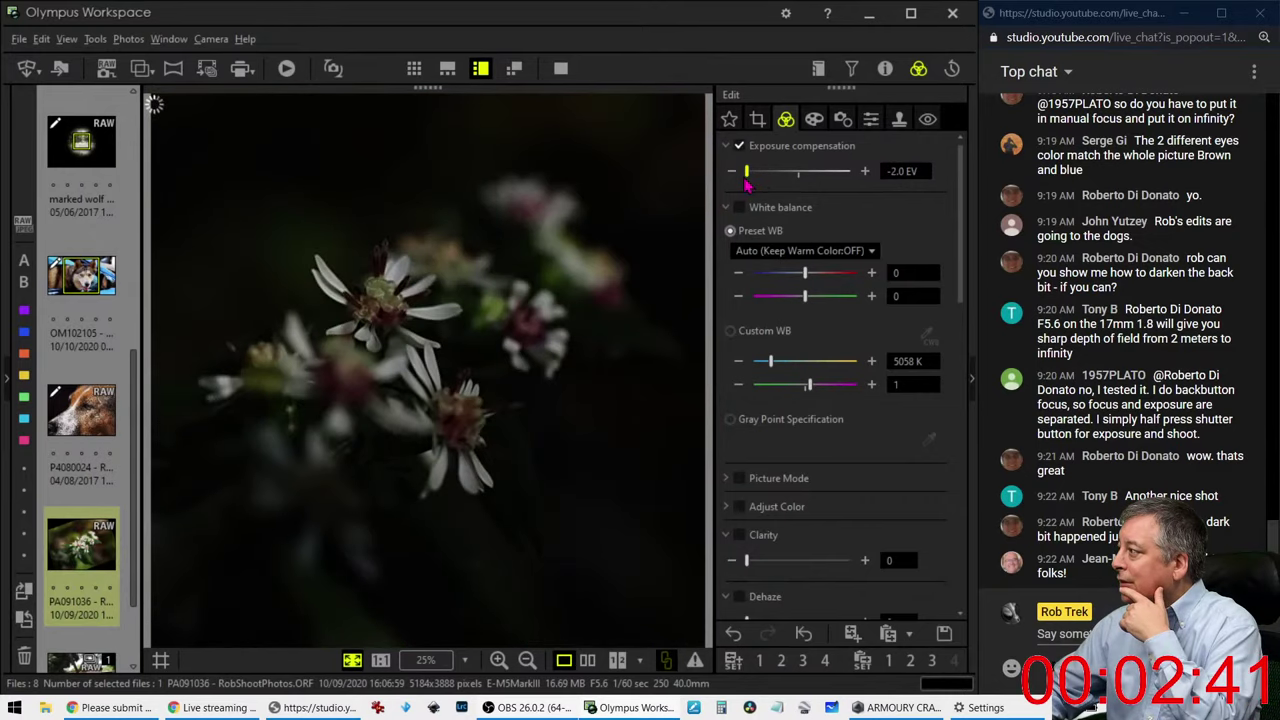
{"action": "left_click_drag", "start_coordinate": [746, 184], "coordinate": [786, 184]}
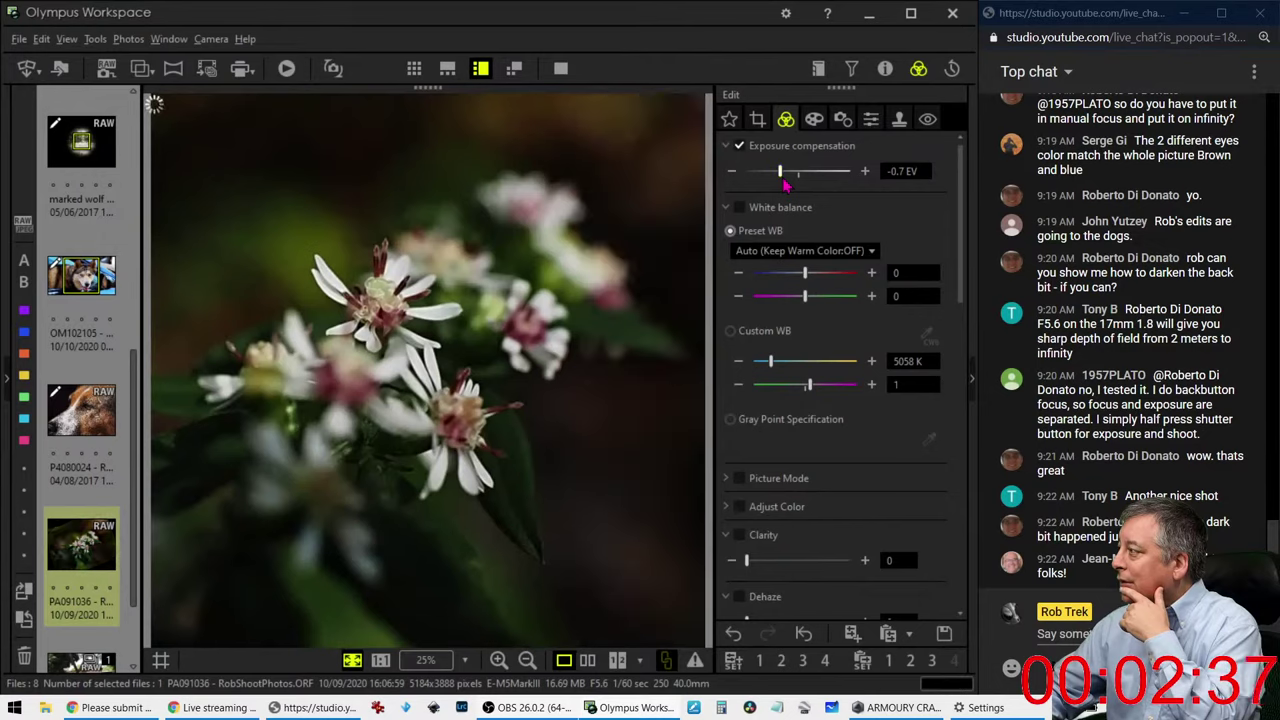
{"action": "scroll", "coordinate": [742, 455], "scroll_direction": "down", "scroll_amount": 7}
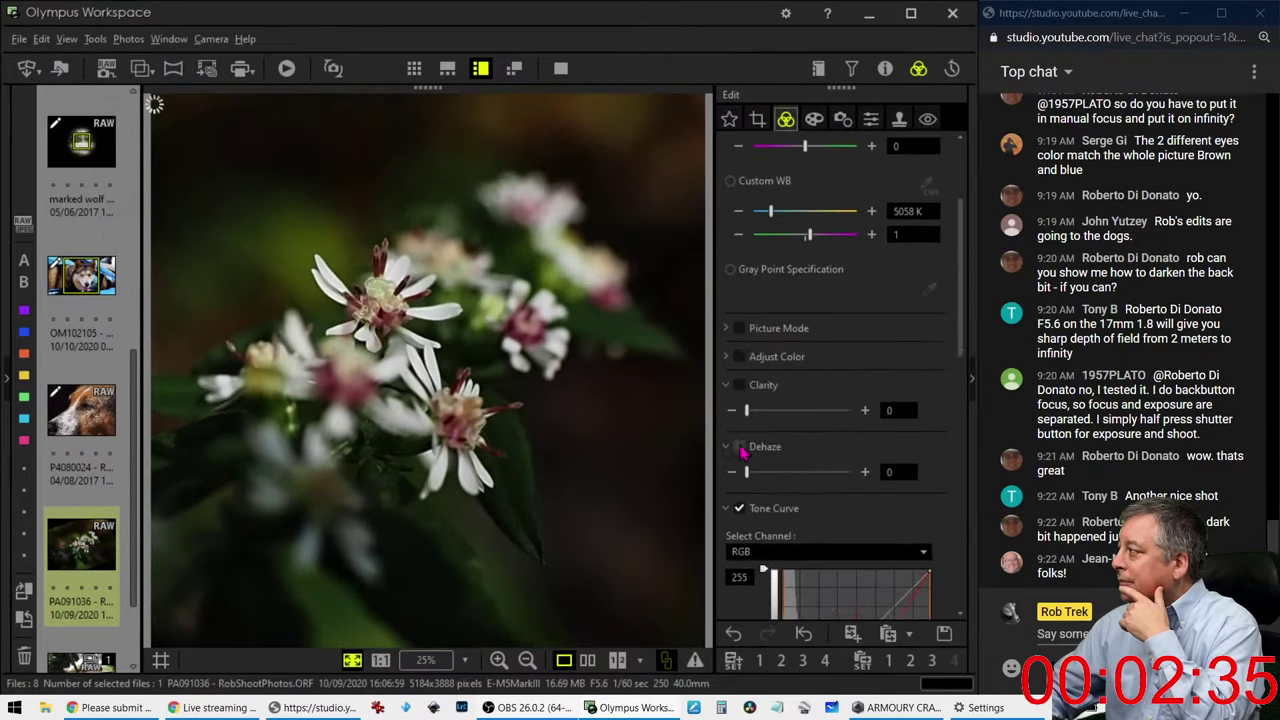
{"action": "scroll", "coordinate": [742, 455], "scroll_direction": "down", "scroll_amount": 1}
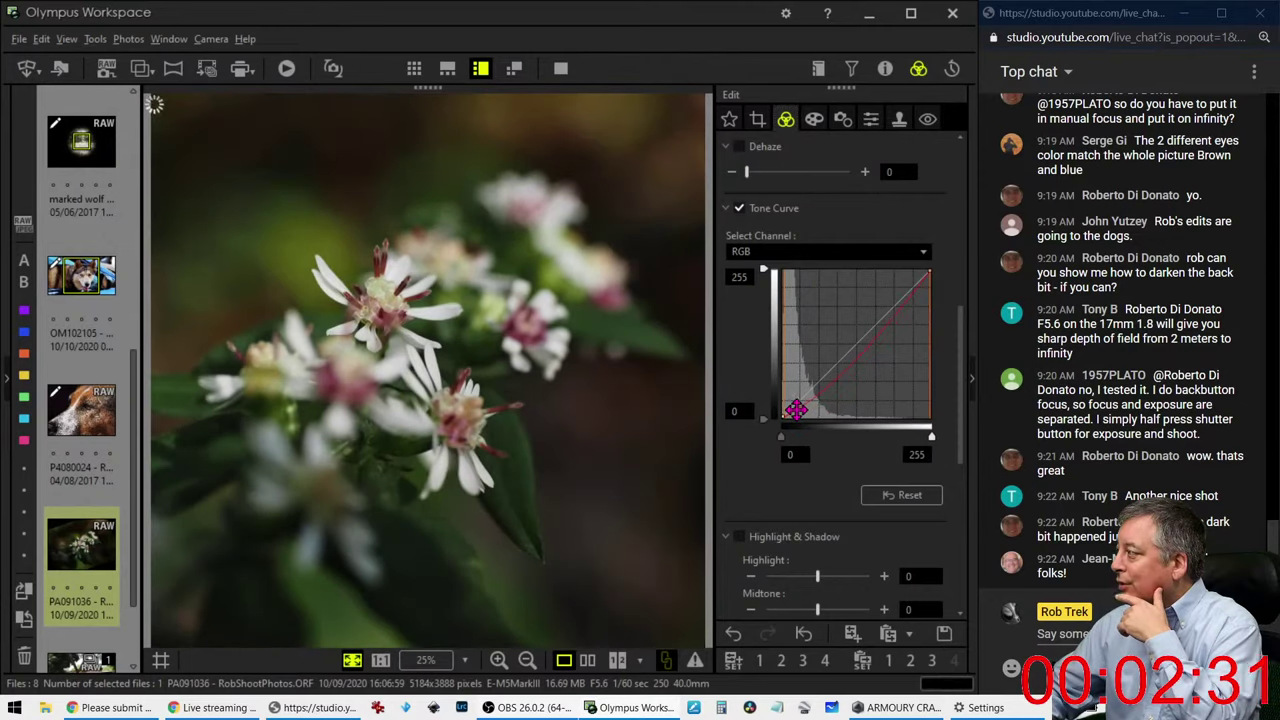
{"action": "left_click_drag", "start_coordinate": [796, 409], "coordinate": [835, 370]}
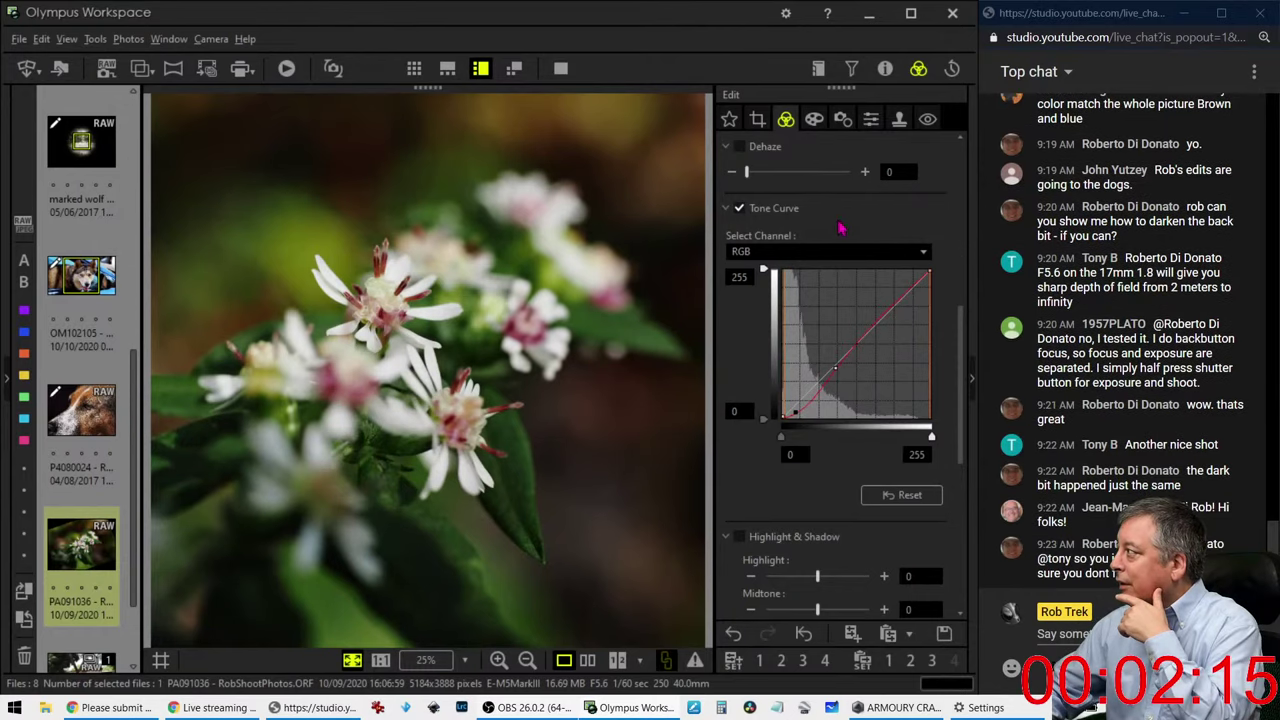
Step: Try a custom white balance of 6000 K and settle on 5500 K
{"action": "scroll", "coordinate": [838, 236], "scroll_direction": "up", "scroll_amount": 2}
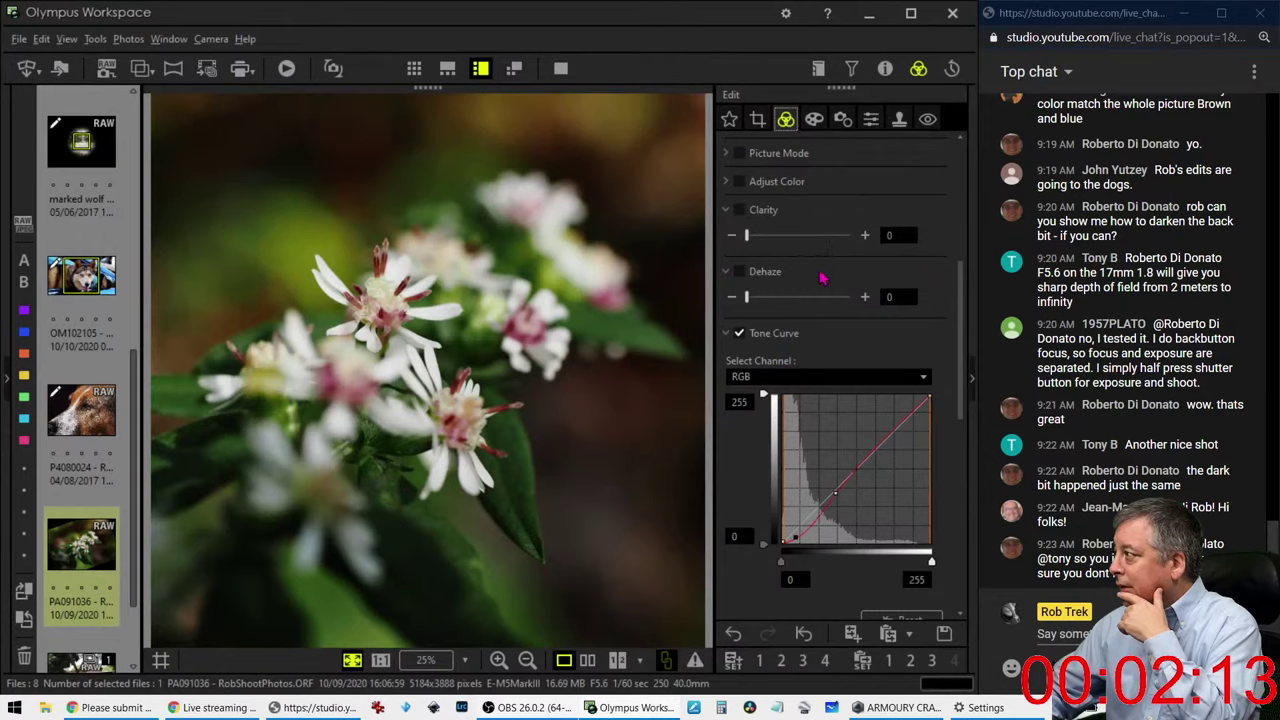
{"action": "scroll", "coordinate": [820, 280], "scroll_direction": "up", "scroll_amount": 1}
{"action": "scroll", "coordinate": [820, 282], "scroll_direction": "up", "scroll_amount": 2}
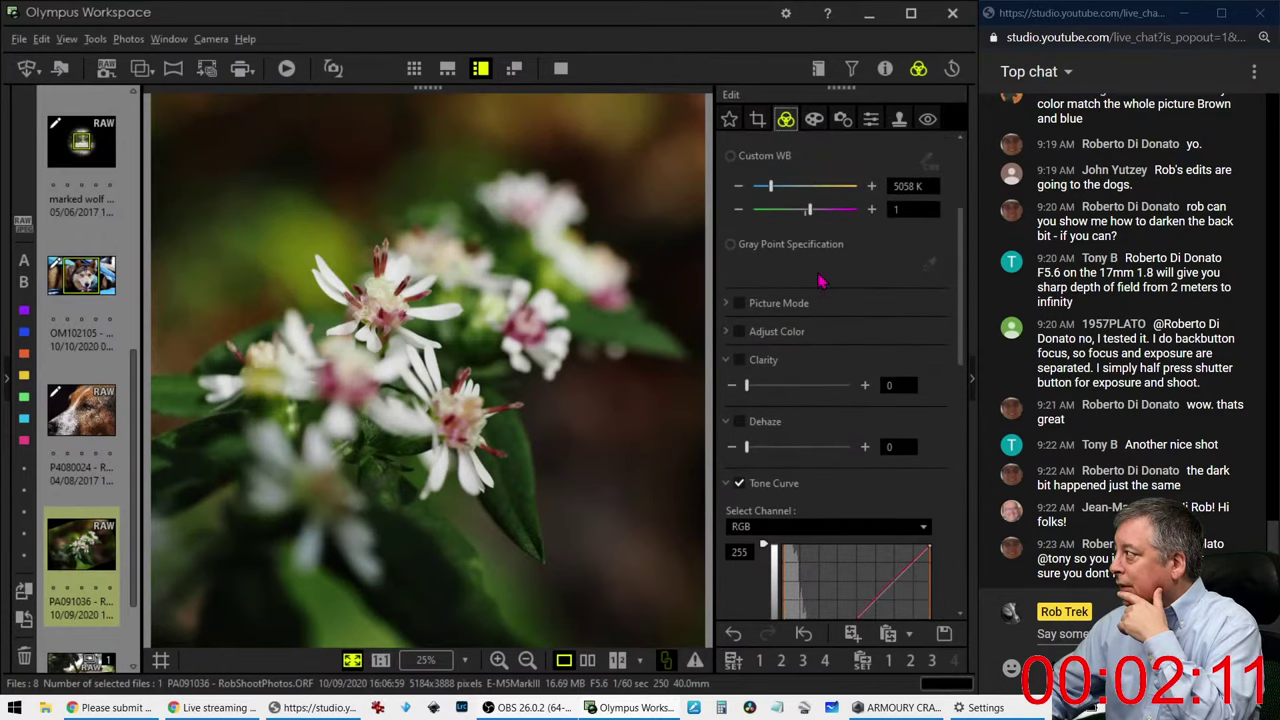
{"action": "scroll", "coordinate": [822, 310], "scroll_direction": "up", "scroll_amount": 3}
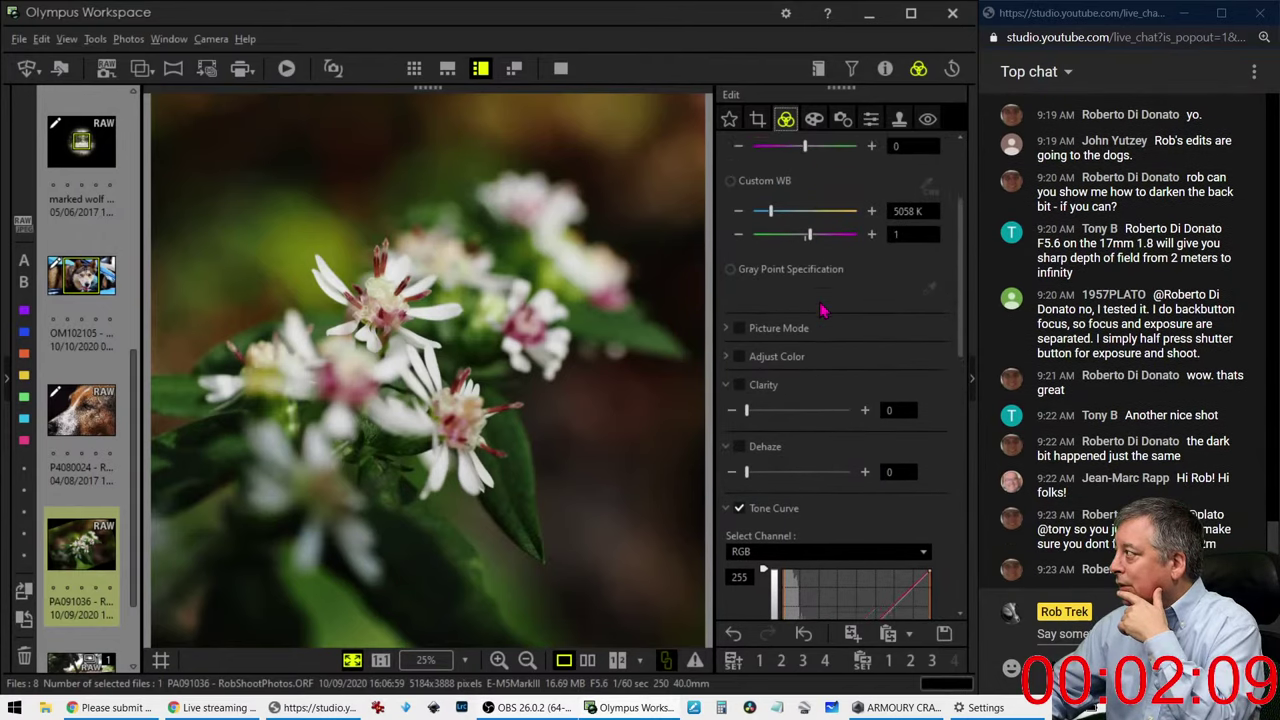
{"action": "double_click", "coordinate": [897, 261]}
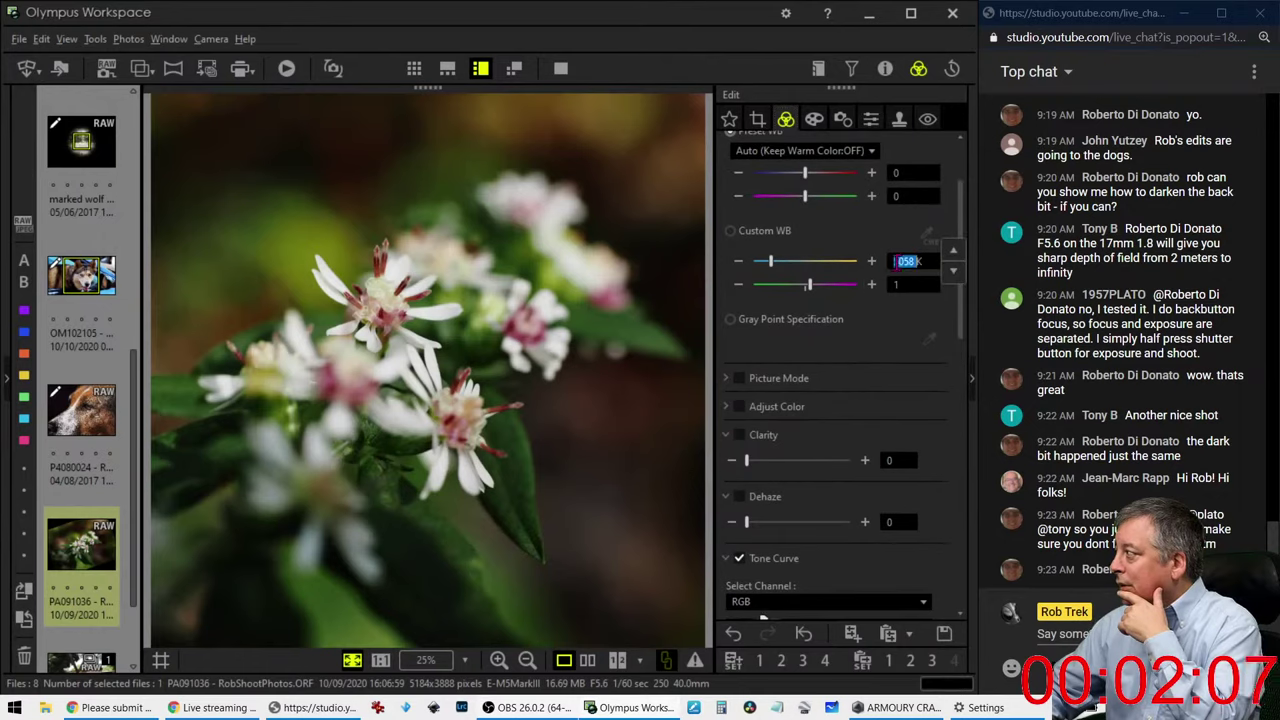
{"action": "type", "text": "6000K"}
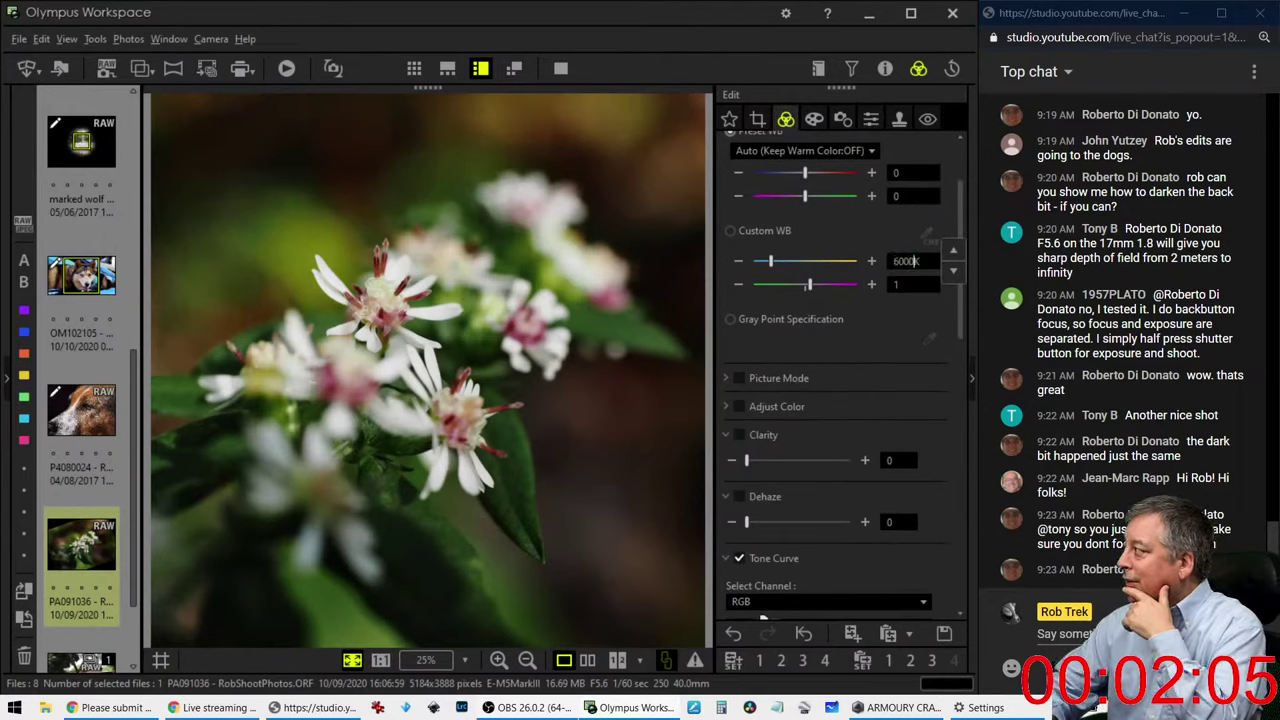
{"action": "key", "text": "Return"}
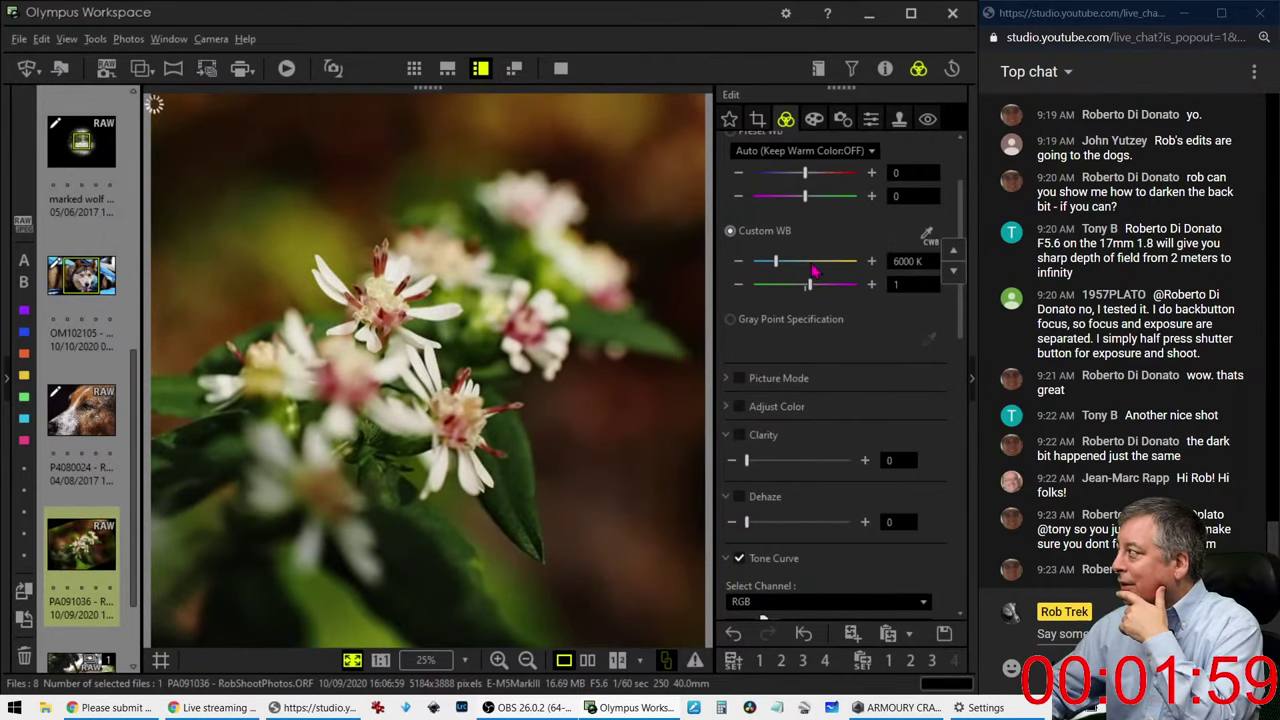
{"action": "double_click", "coordinate": [901, 262]}
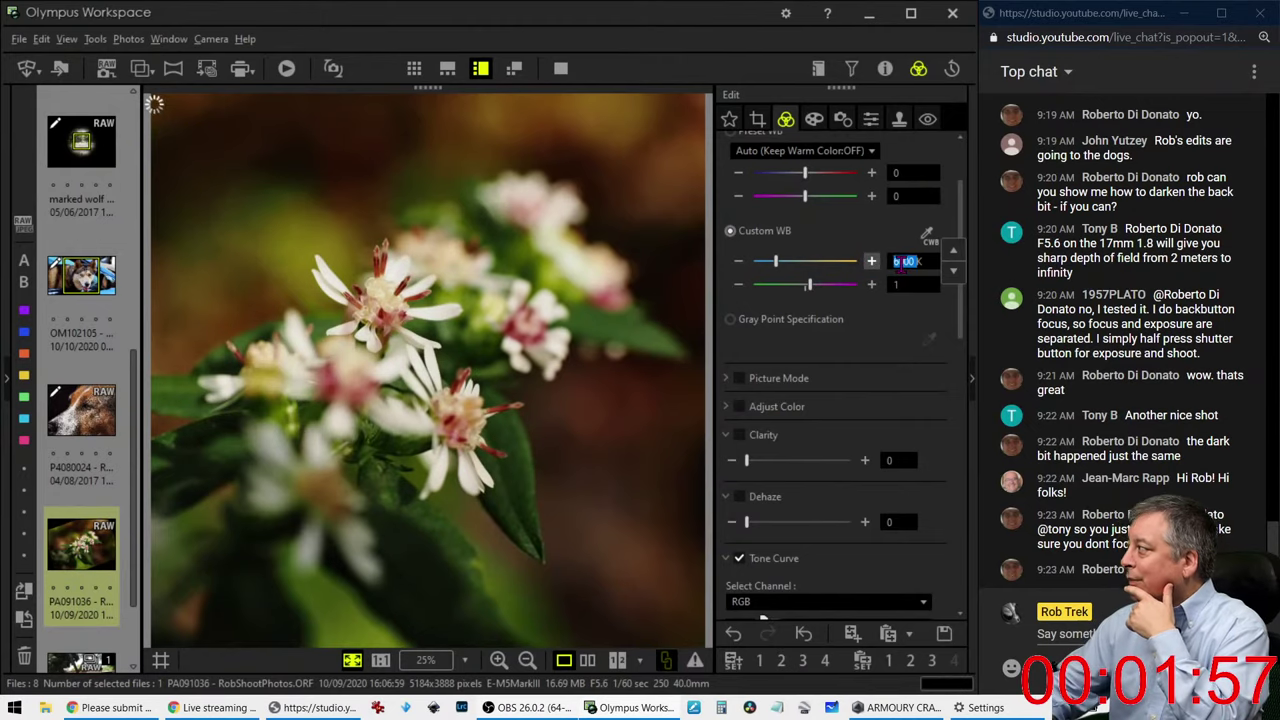
{"action": "type", "text": "5500"}
{"action": "key", "text": "Return"}
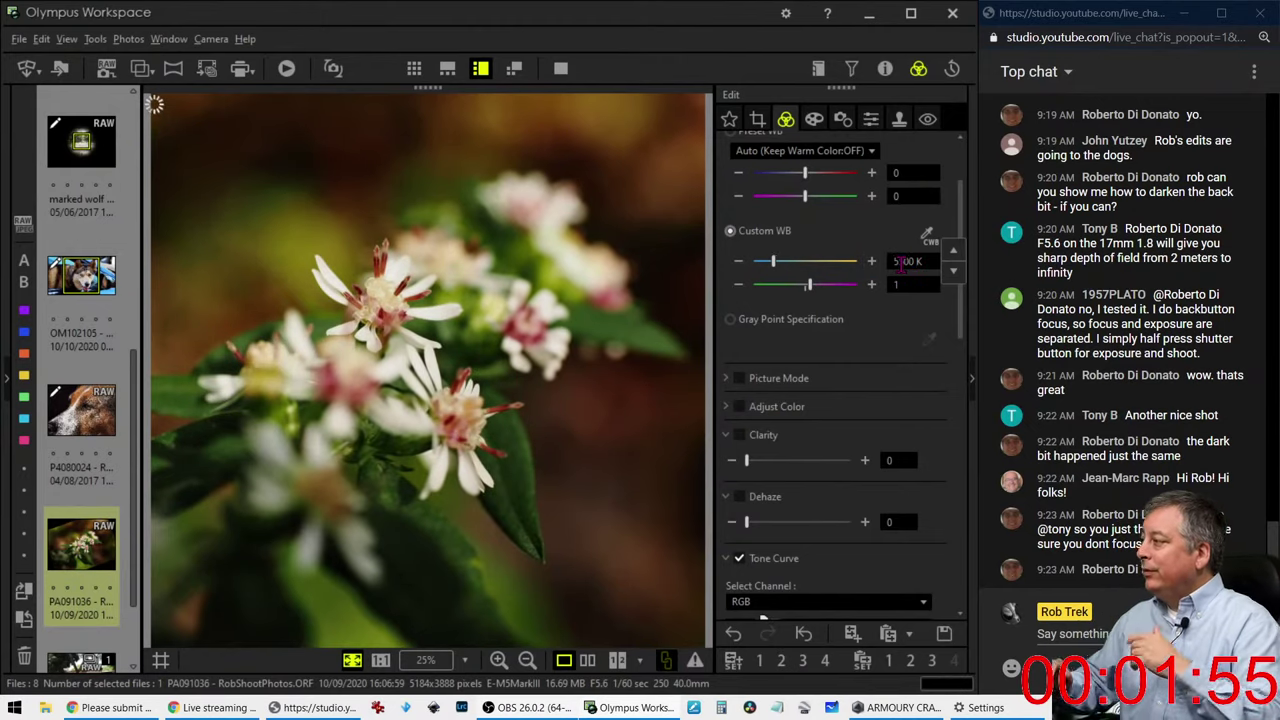
Step: Darken the flower photo's edges by setting Adjust Vignetting to -11 and return to the color and tone adjustments
{"action": "left_click", "coordinate": [818, 123]}
{"action": "left_click_drag", "start_coordinate": [800, 572], "coordinate": [784, 574]}
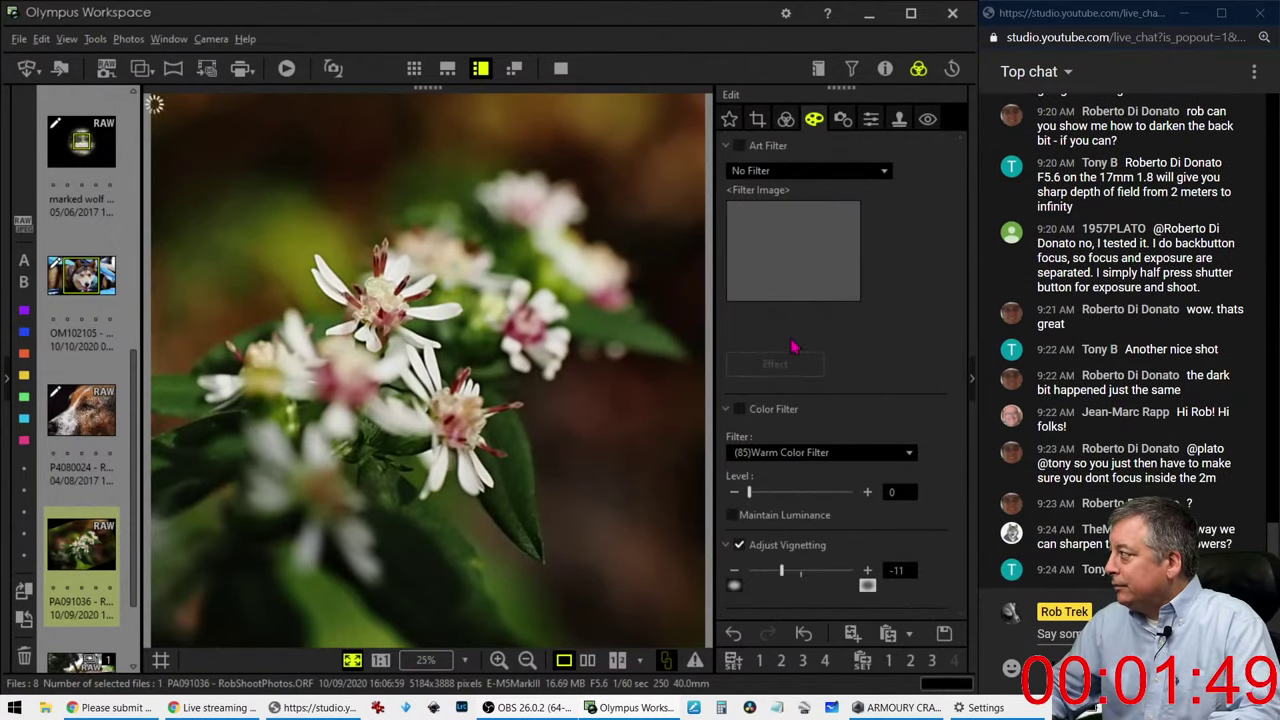
{"action": "left_click", "coordinate": [785, 119]}
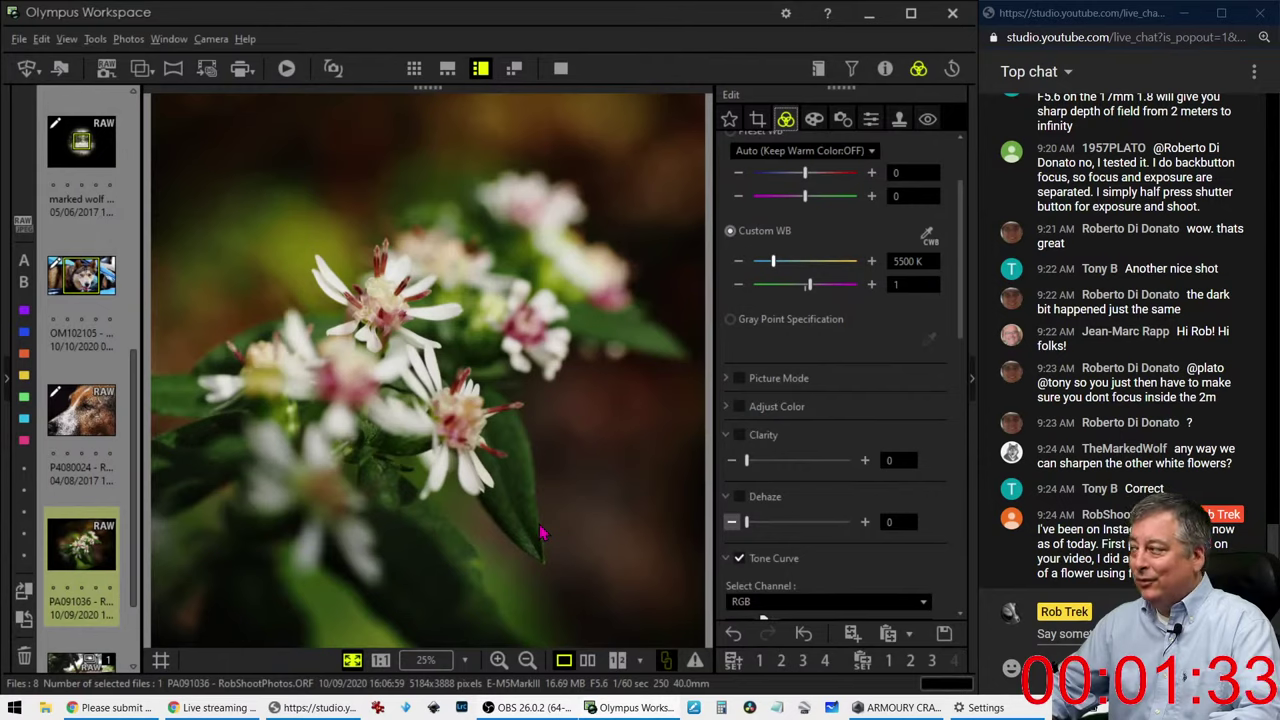
Step: Apply a Dehaze amount of 6 to the flower photo
{"action": "scroll", "coordinate": [740, 594], "scroll_direction": "down", "scroll_amount": 1}
{"action": "scroll", "coordinate": [740, 594], "scroll_direction": "down", "scroll_amount": 6}
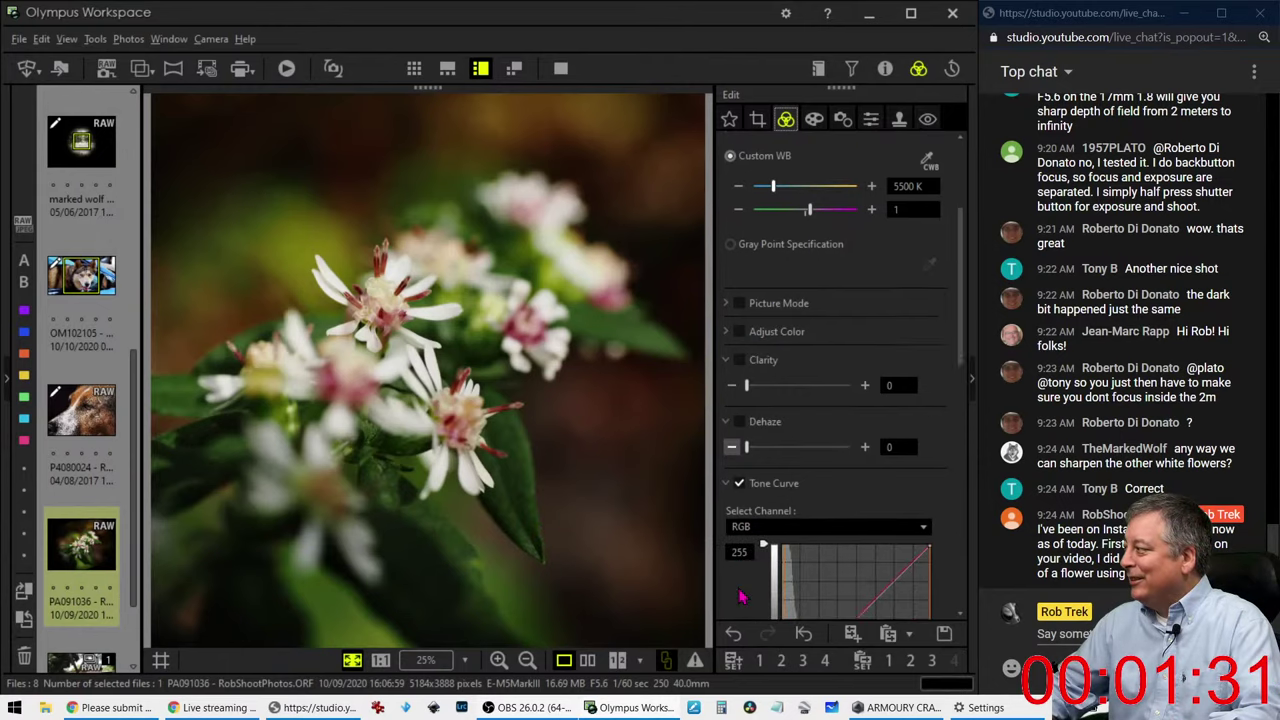
{"action": "scroll", "coordinate": [740, 597], "scroll_direction": "down", "scroll_amount": 5}
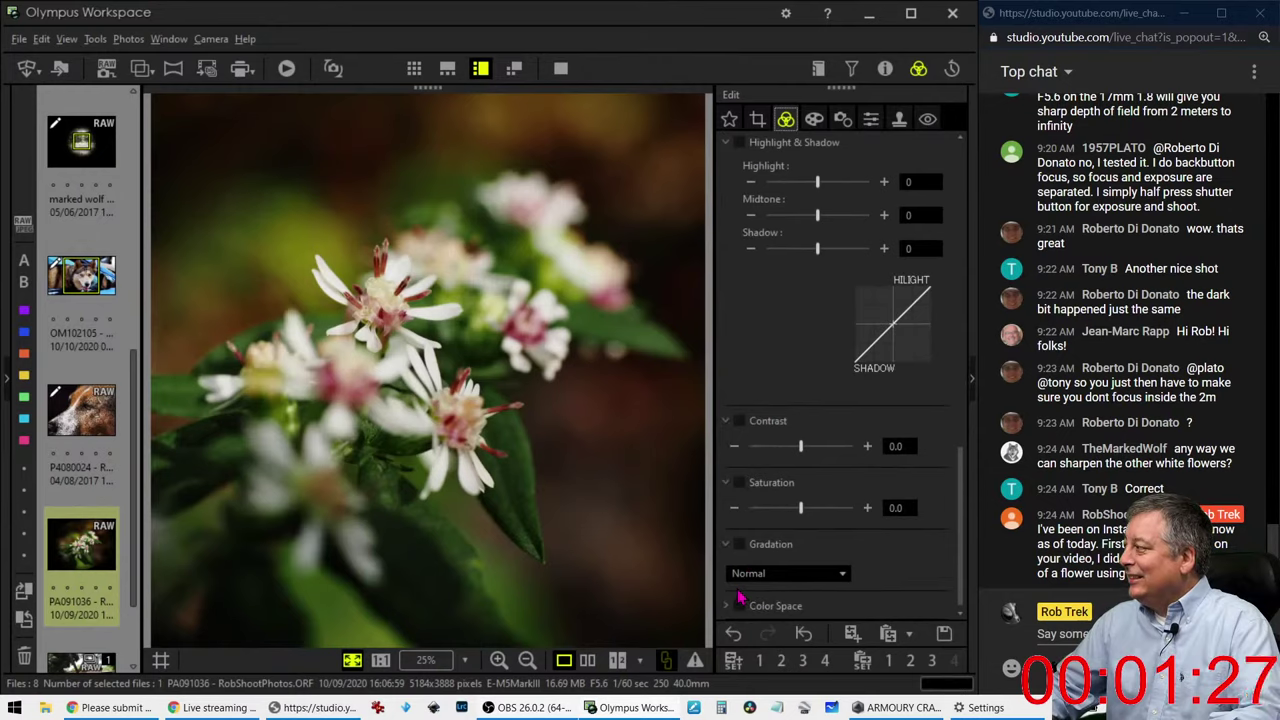
{"action": "scroll", "coordinate": [762, 497], "scroll_direction": "up", "scroll_amount": 5}
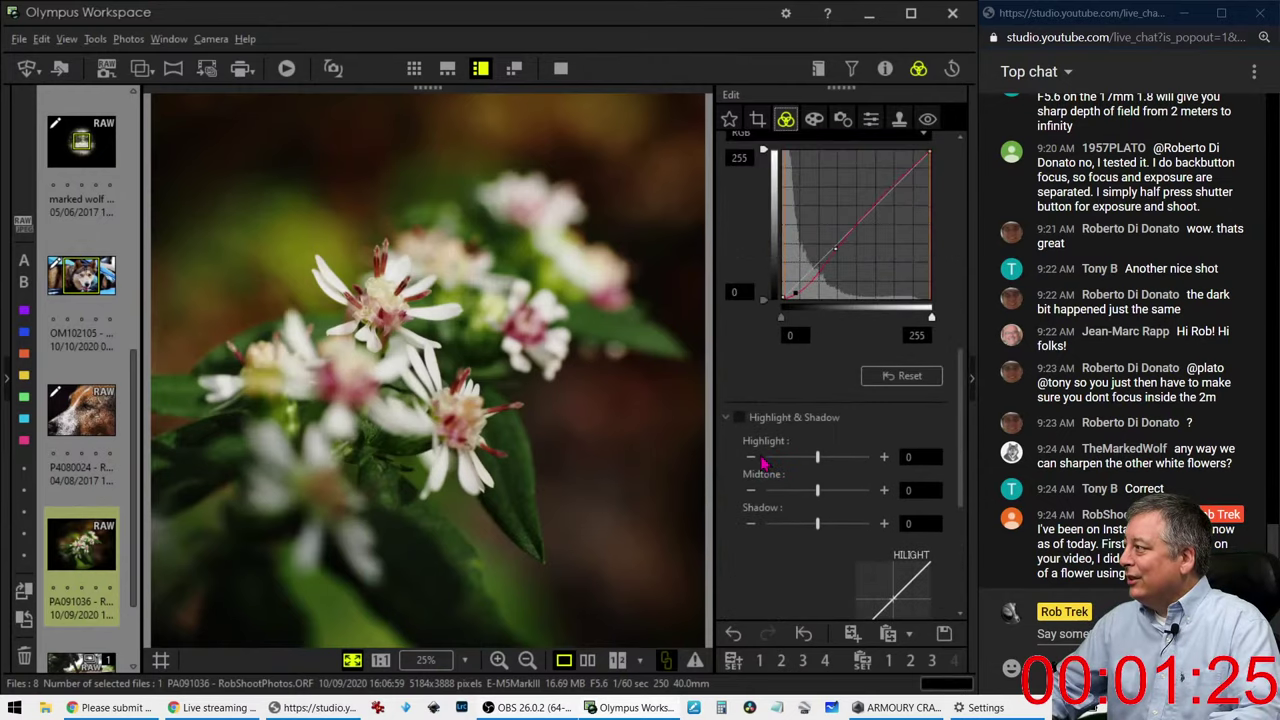
{"action": "scroll", "coordinate": [762, 463], "scroll_direction": "up", "scroll_amount": 4}
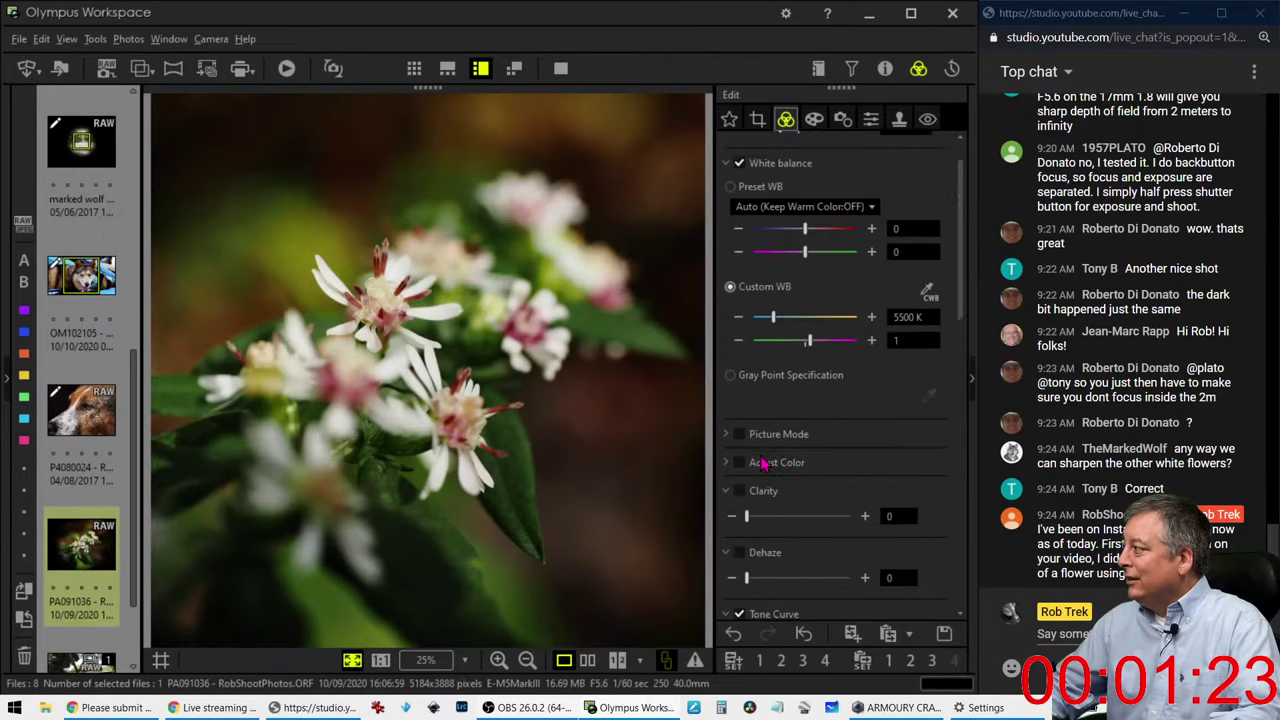
{"action": "left_click_drag", "start_coordinate": [747, 455], "coordinate": [757, 461]}
{"action": "scroll", "coordinate": [800, 425], "scroll_direction": "up", "scroll_amount": 1}
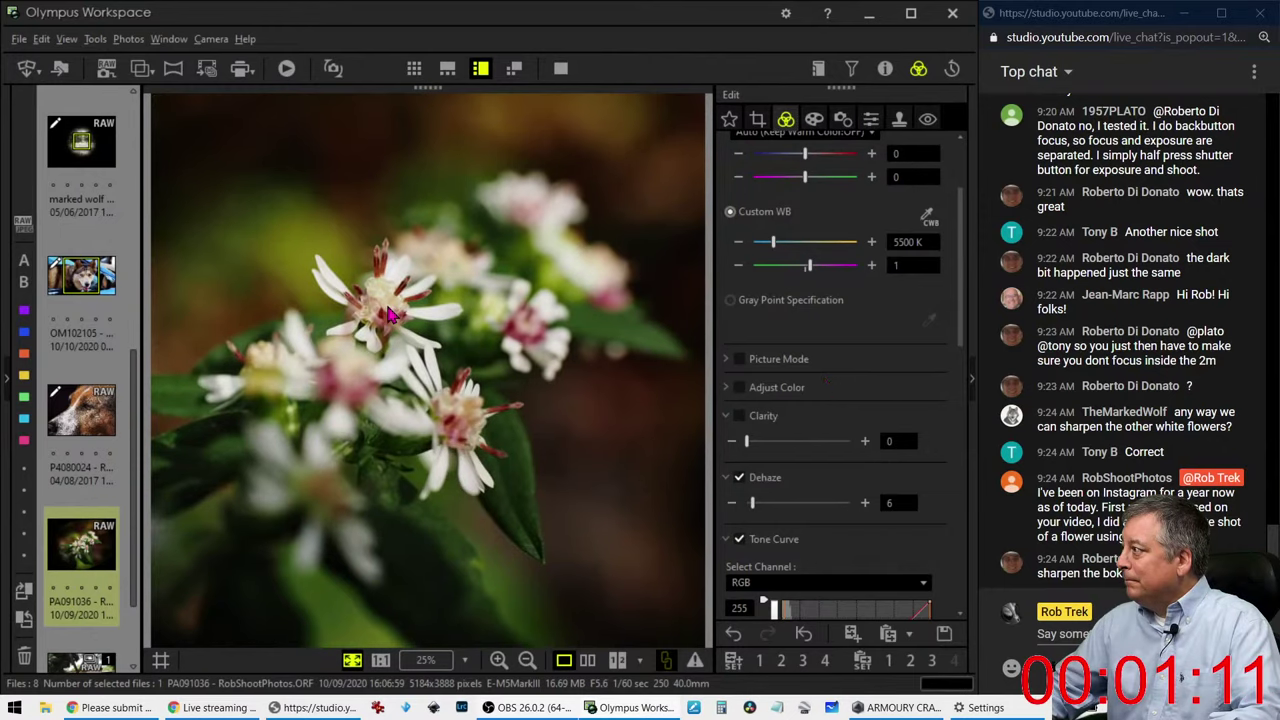
Step: Sharpen the flower photo by setting Sharpness to its maximum of 2.0, judging the flower centre at full magnification
{"action": "left_click", "coordinate": [393, 332]}
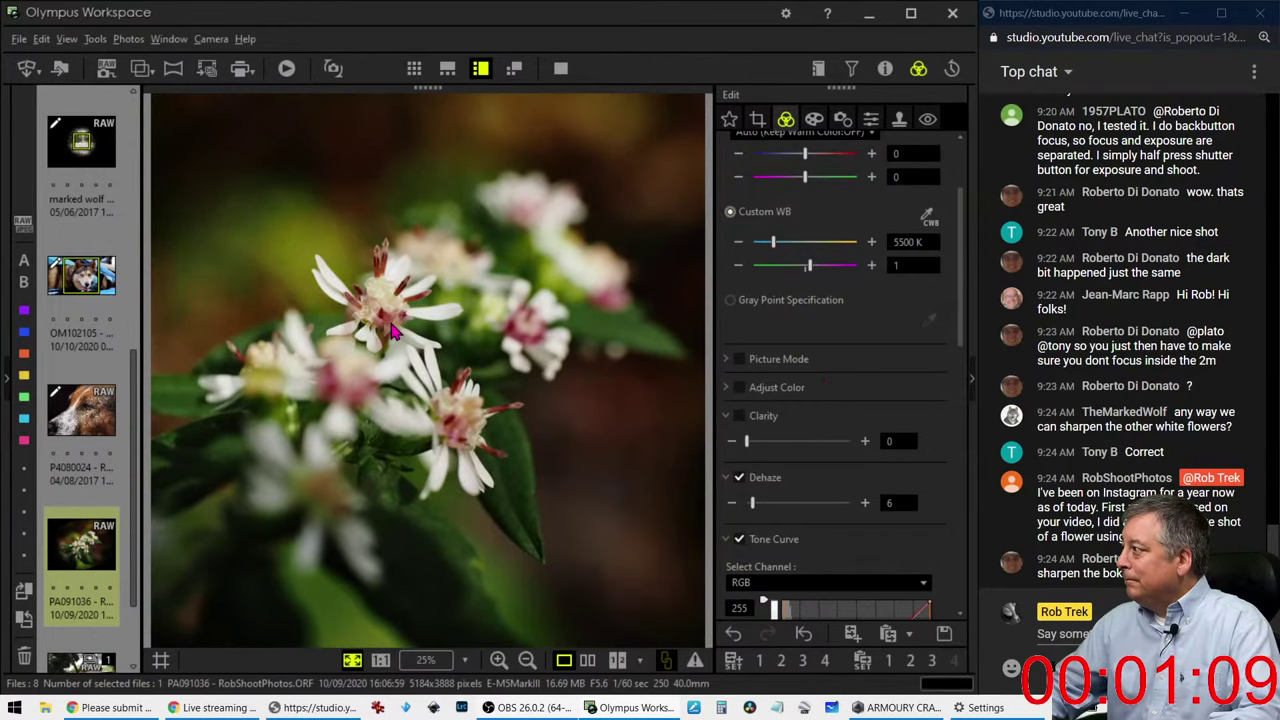
{"action": "left_click", "coordinate": [393, 332]}
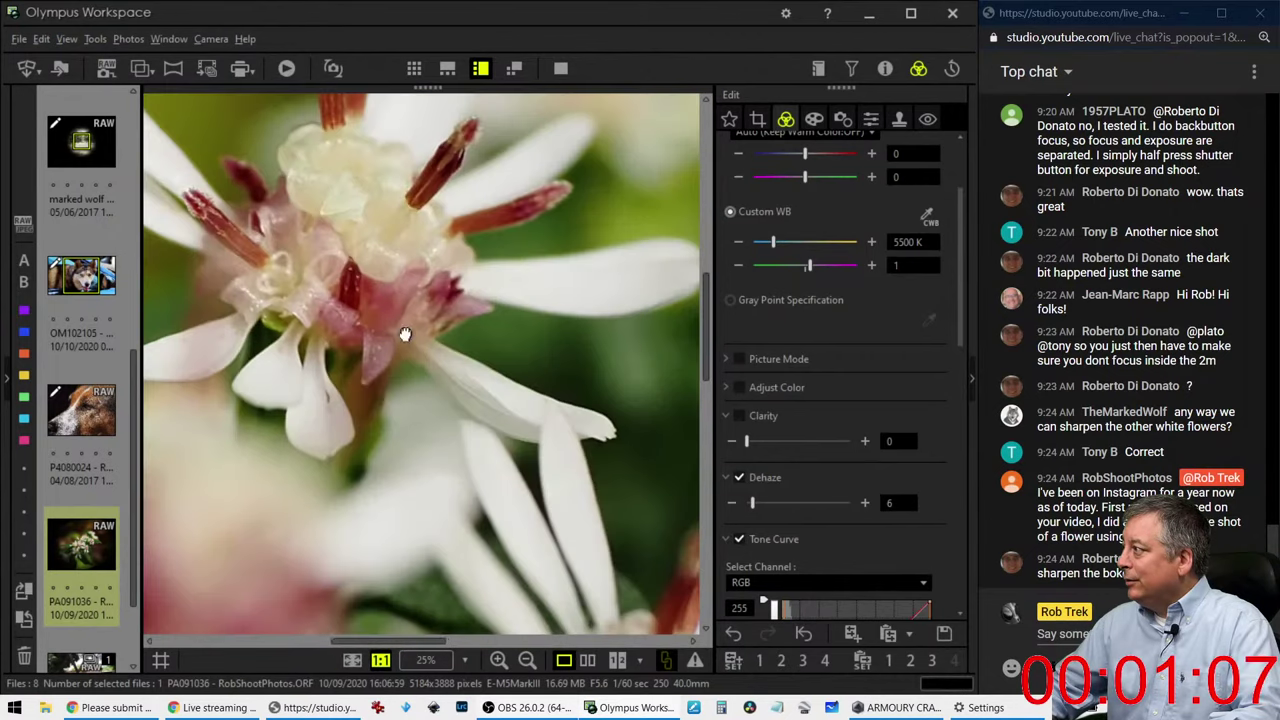
{"action": "left_click", "coordinate": [846, 120]}
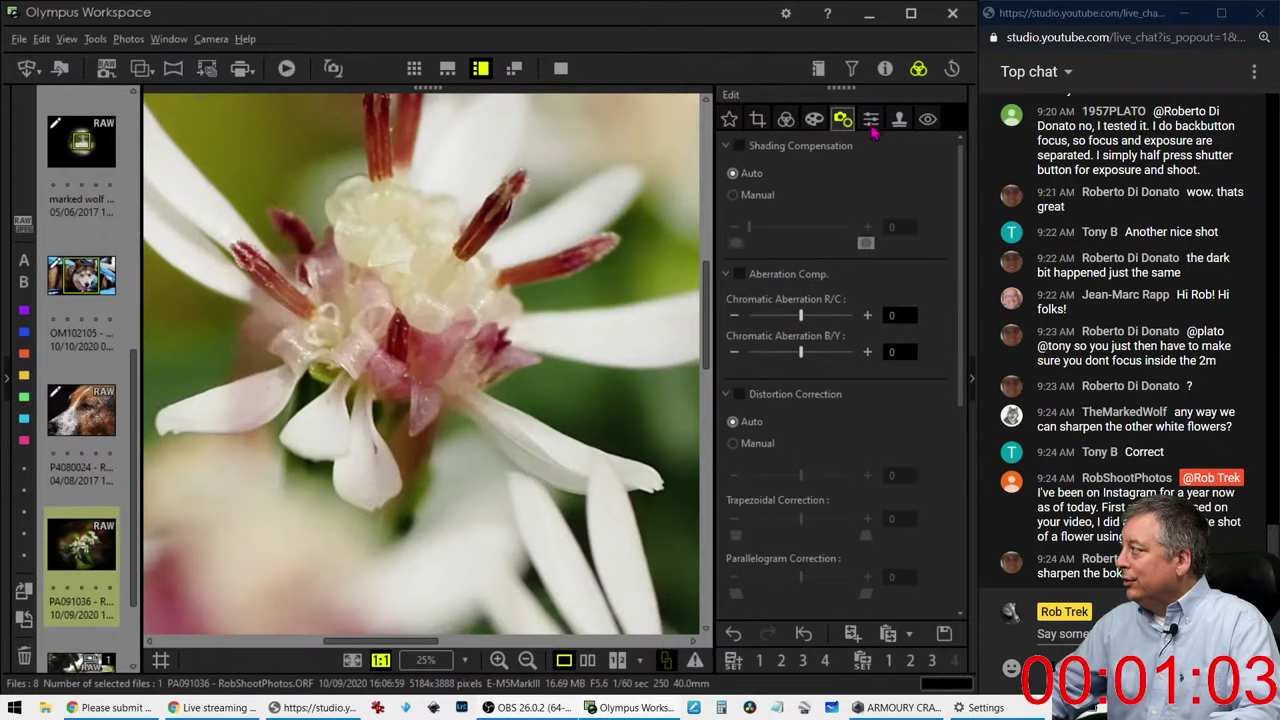
{"action": "left_click", "coordinate": [870, 120]}
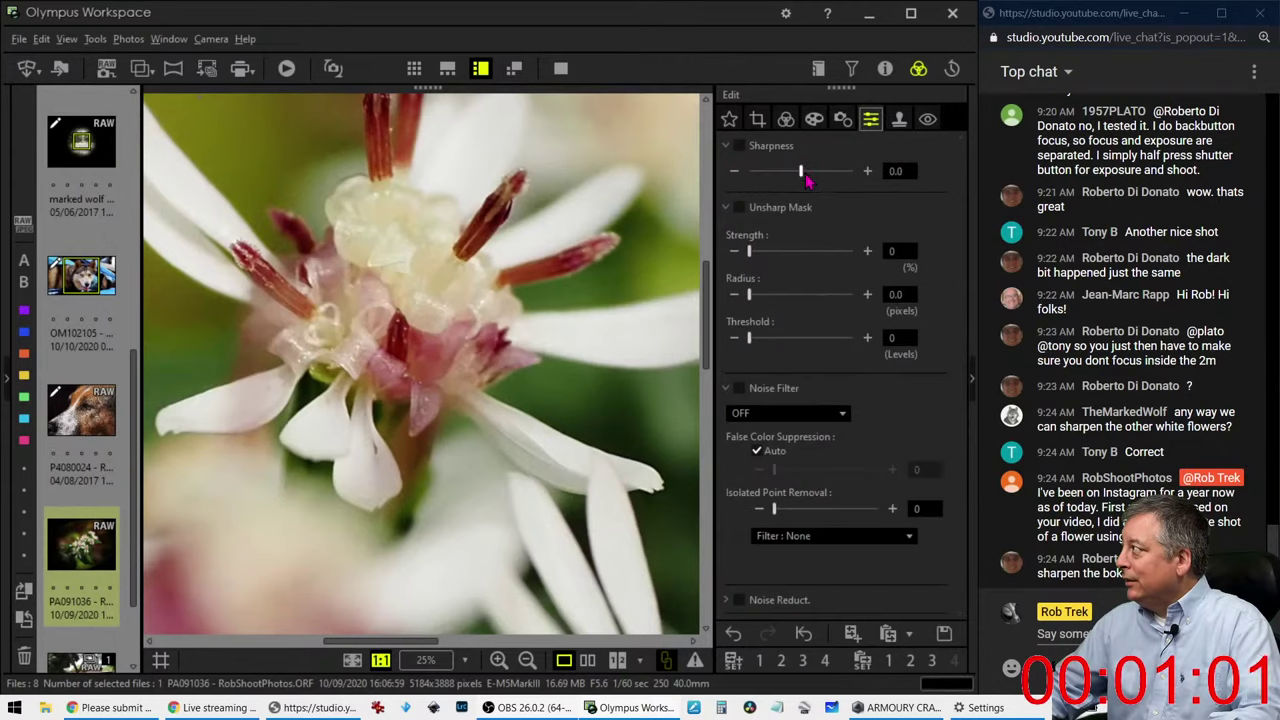
{"action": "left_click_drag", "start_coordinate": [797, 172], "coordinate": [853, 172]}
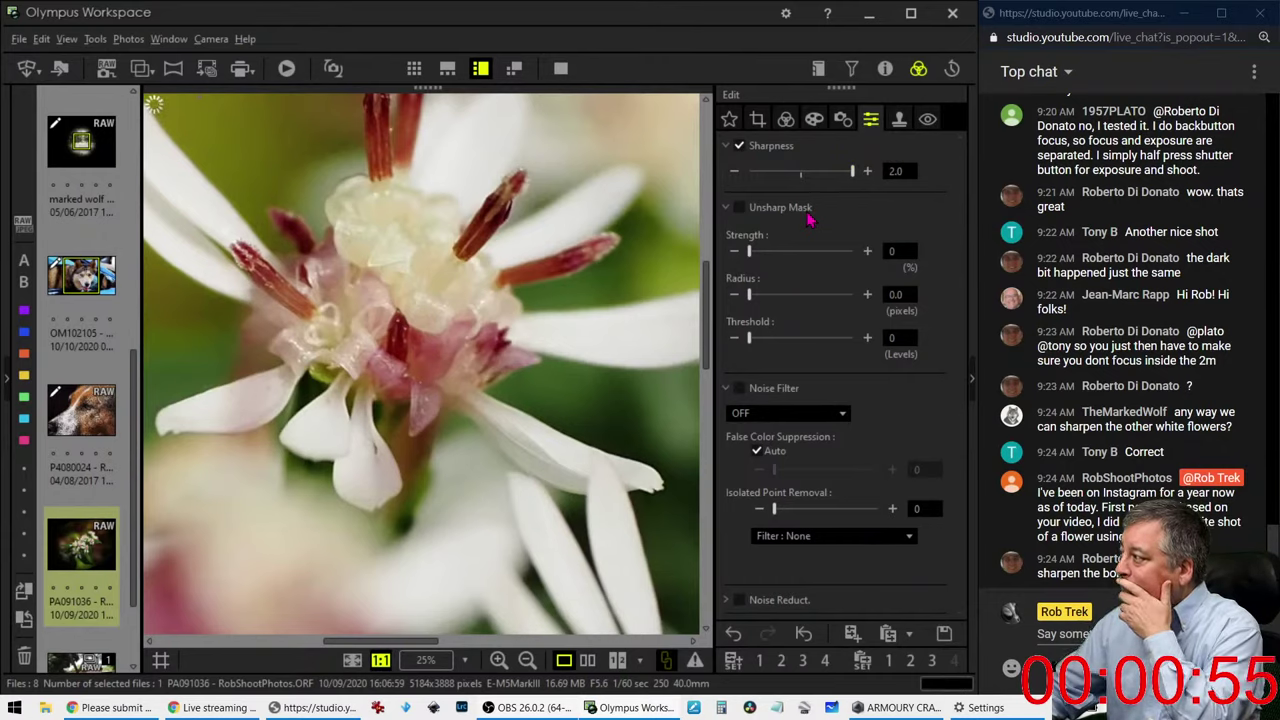
{"action": "left_click", "coordinate": [628, 266]}
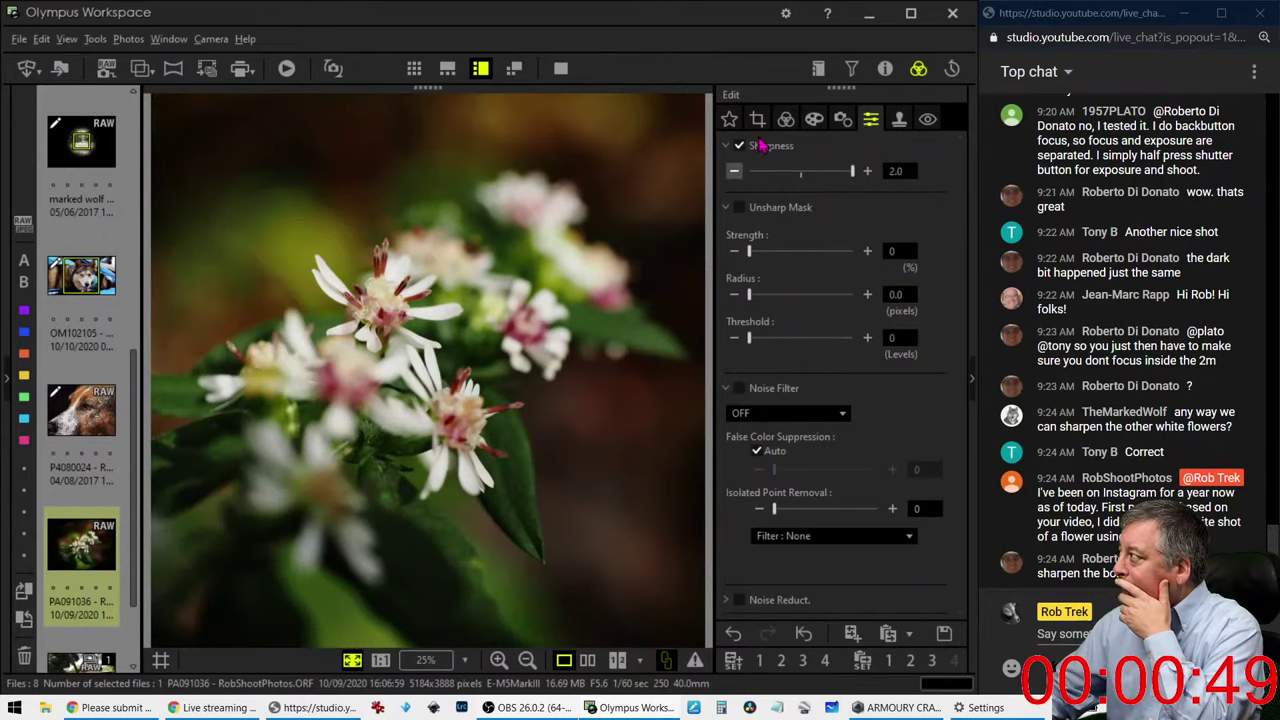
Step: Warm the flower photo slightly by setting the custom white balance to 5700 K
{"action": "left_click", "coordinate": [785, 120]}
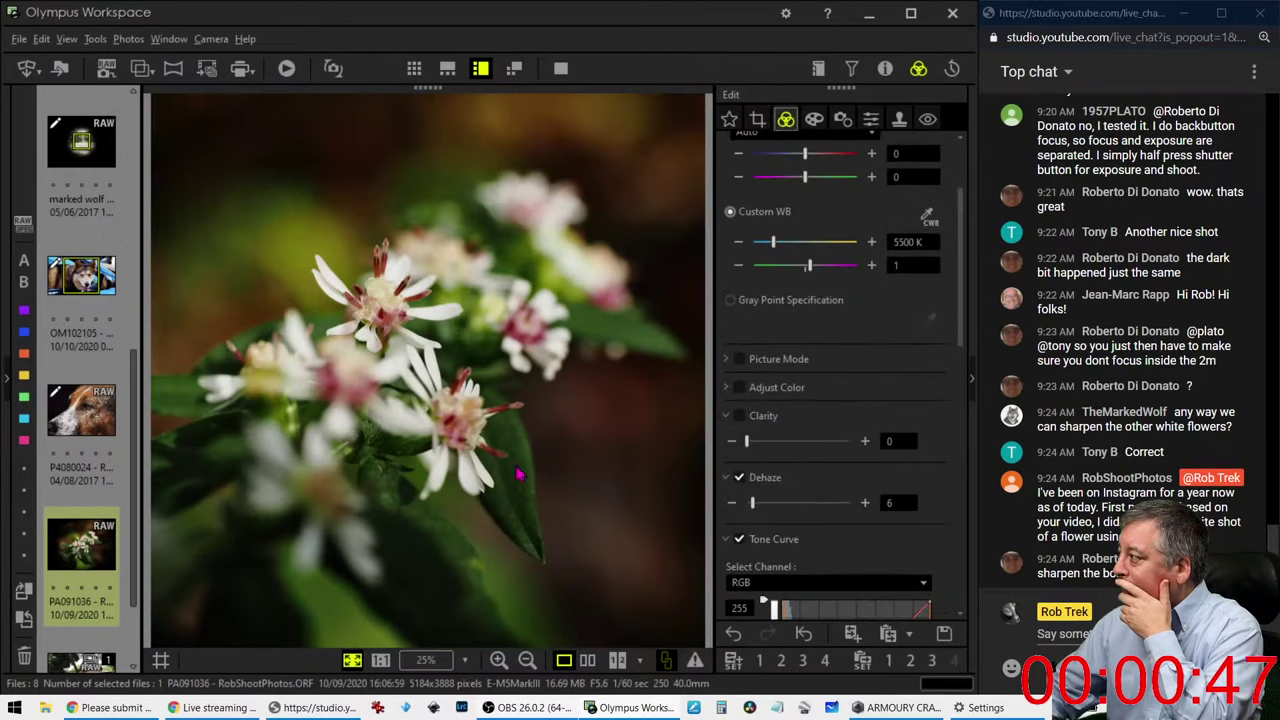
{"action": "scroll", "coordinate": [812, 366], "scroll_direction": "up", "scroll_amount": 3}
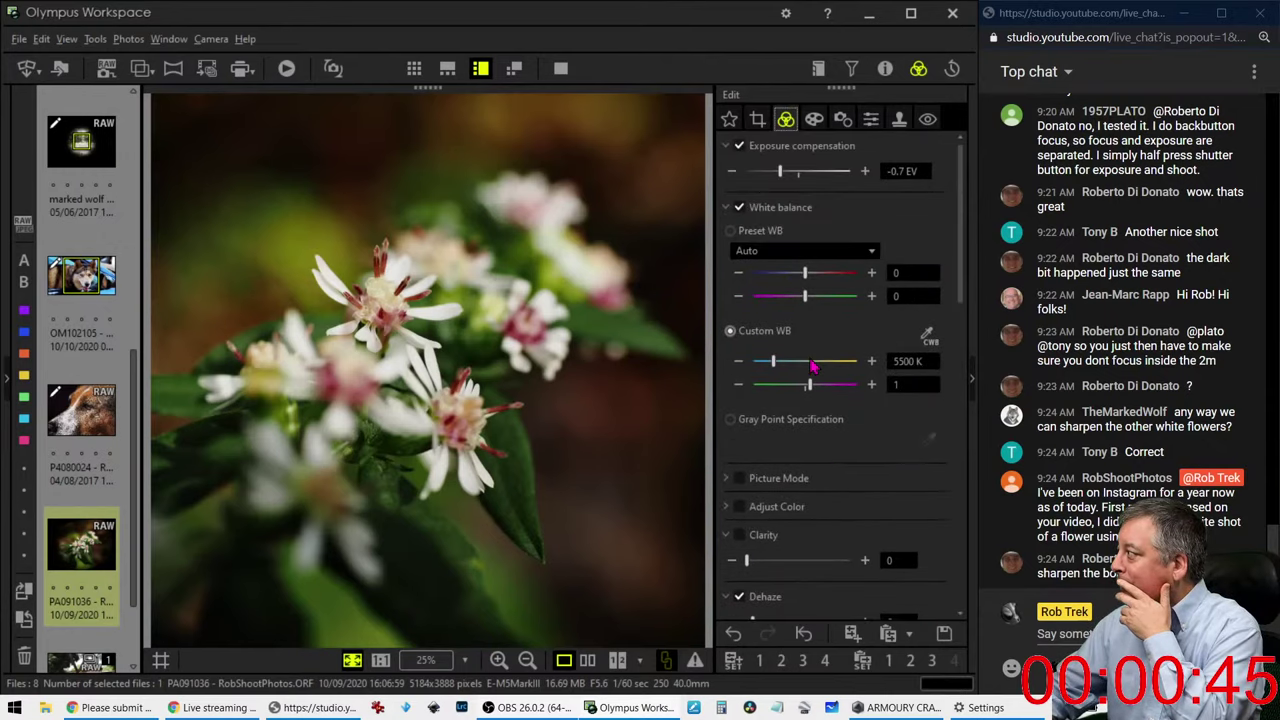
{"action": "left_click", "coordinate": [897, 362]}
{"action": "key", "text": "Up"}
{"action": "key", "text": "Up"}
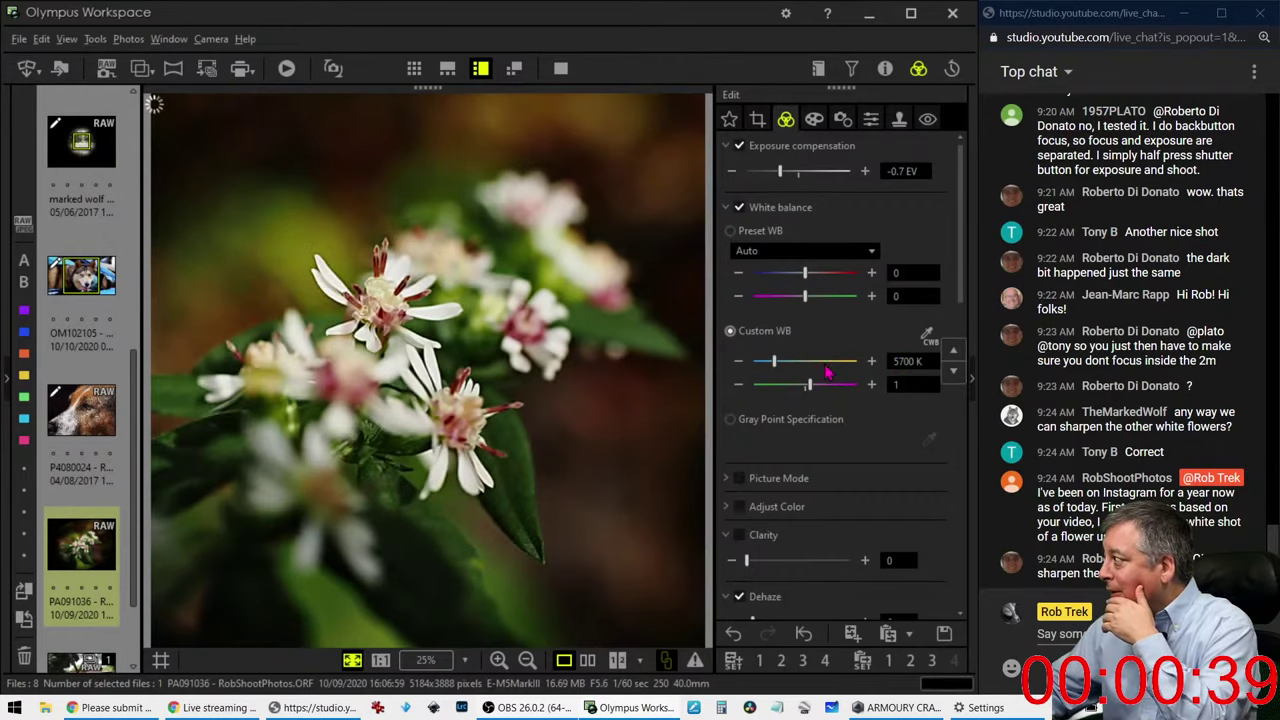
Step: Reshape the RGB tone curve, holding the deepest shadows below the diagonal and lifting the upper midtones slightly above it
{"action": "scroll", "coordinate": [790, 458], "scroll_direction": "down", "scroll_amount": 6}
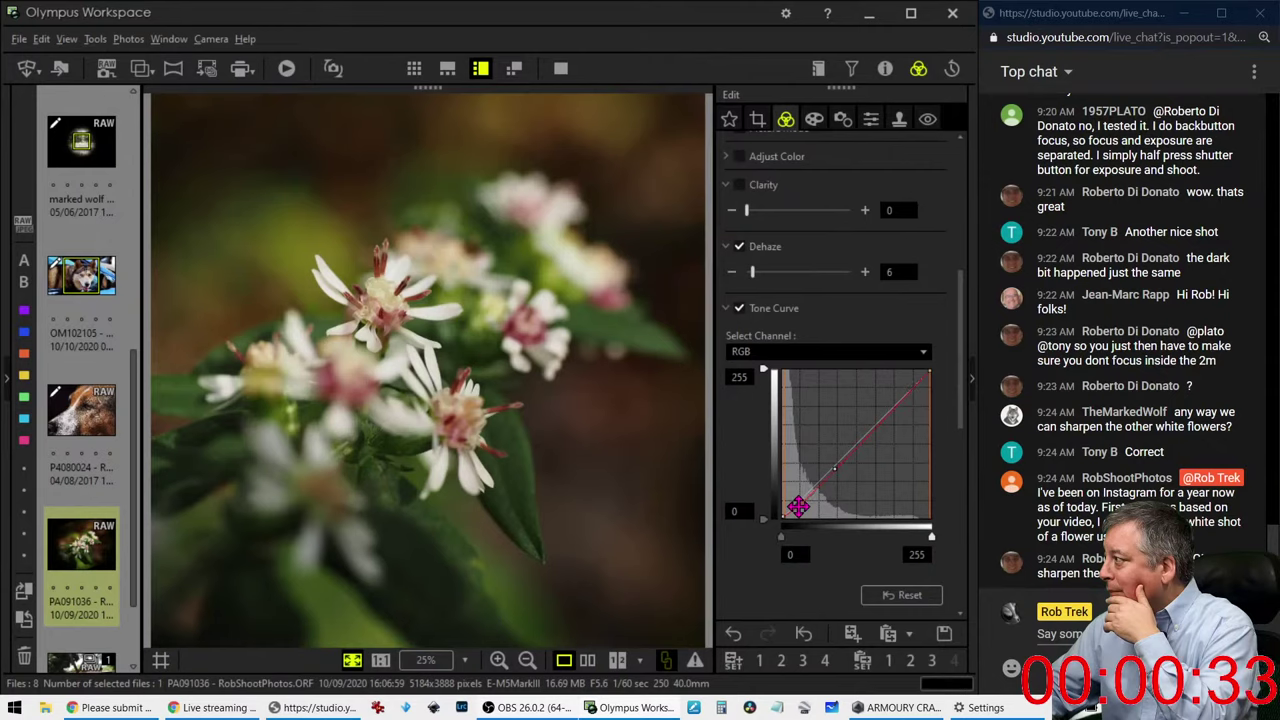
{"action": "left_click_drag", "start_coordinate": [797, 506], "coordinate": [849, 443]}
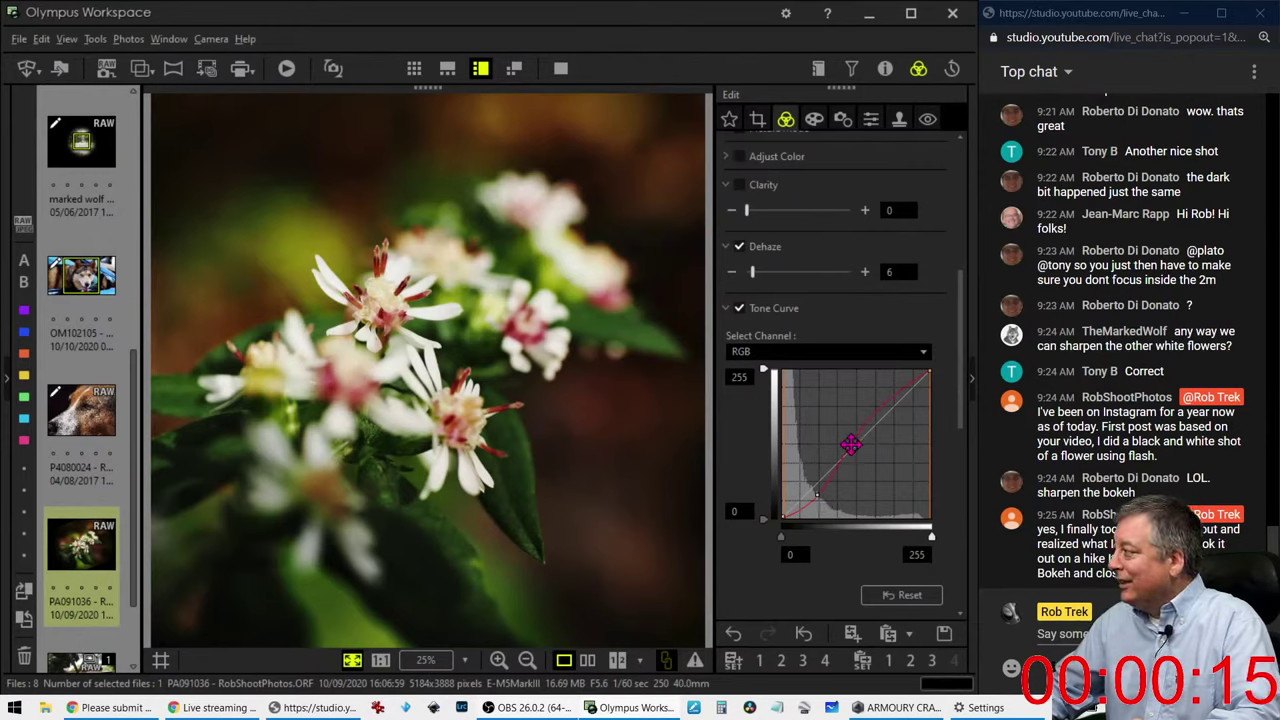
{"action": "left_click_drag", "start_coordinate": [849, 443], "coordinate": [858, 441]}
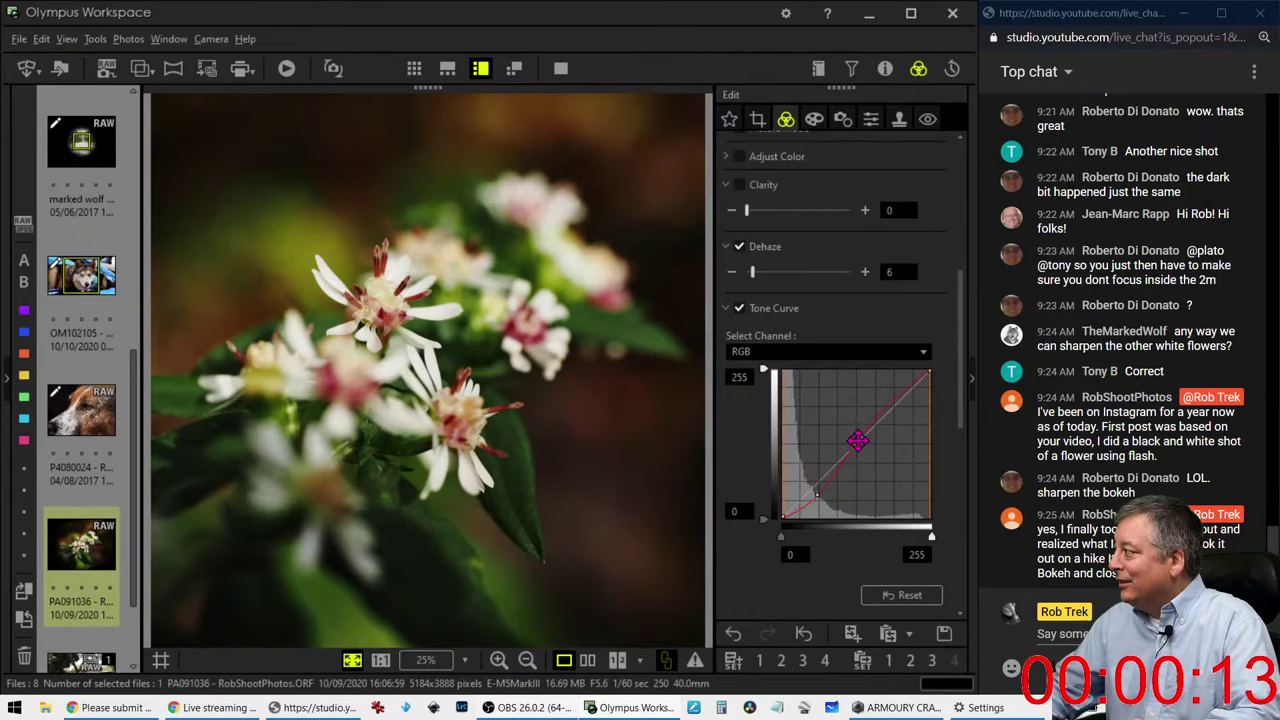
{"action": "left_click_drag", "start_coordinate": [814, 494], "coordinate": [800, 509]}
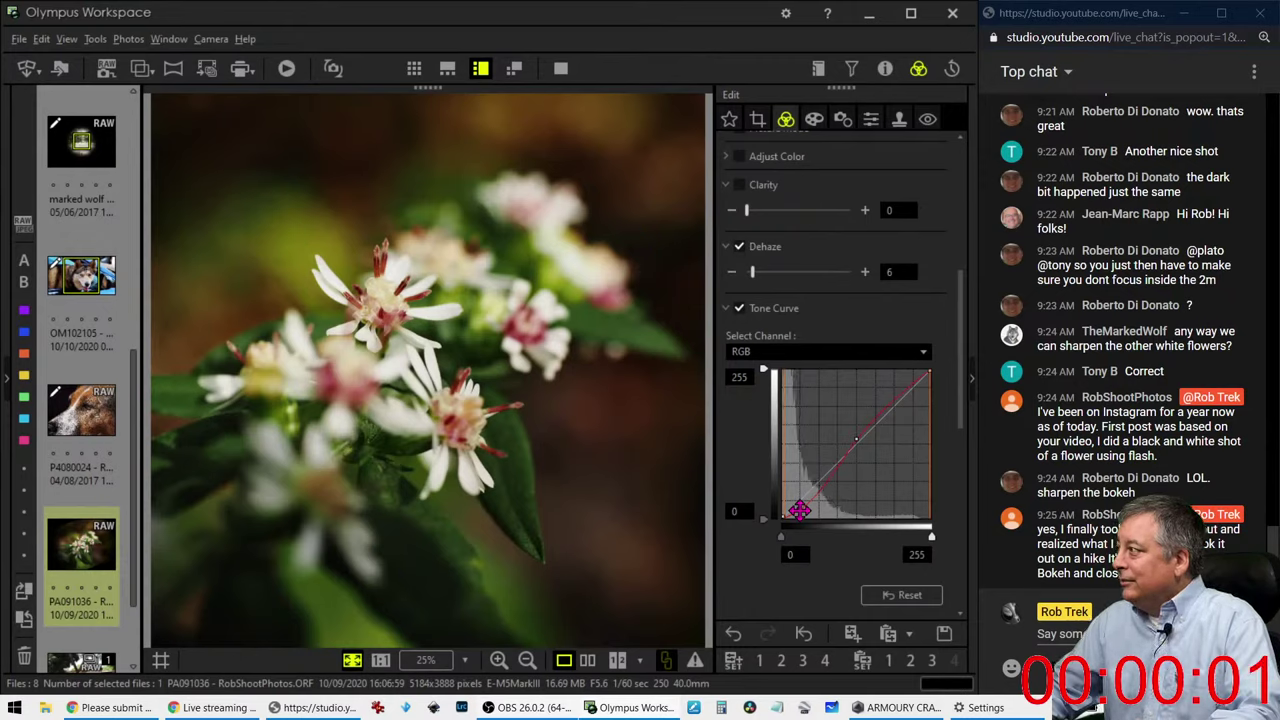
Step: Brighten the flower's reds and magentas in Adjust Color by setting luminance 2 to 5, 3 to 3 and 4 to 4
{"action": "scroll", "coordinate": [810, 310], "scroll_direction": "up", "scroll_amount": 3}
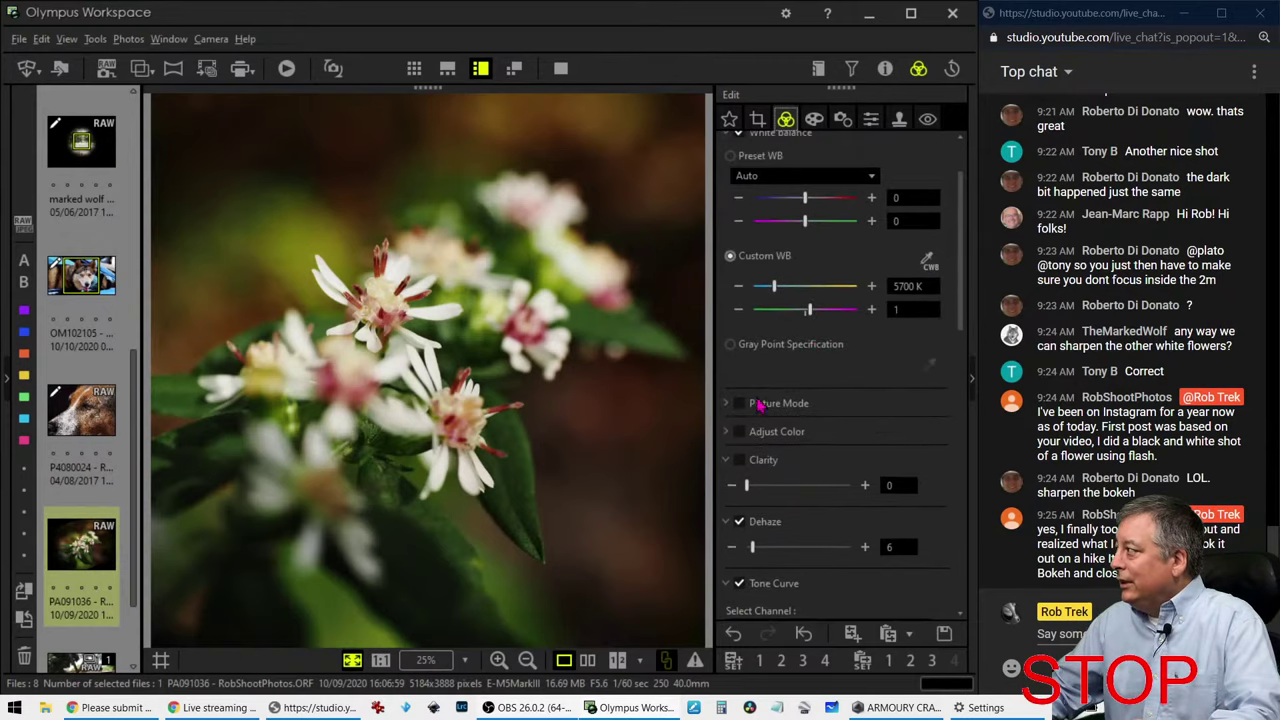
{"action": "left_click", "coordinate": [731, 437]}
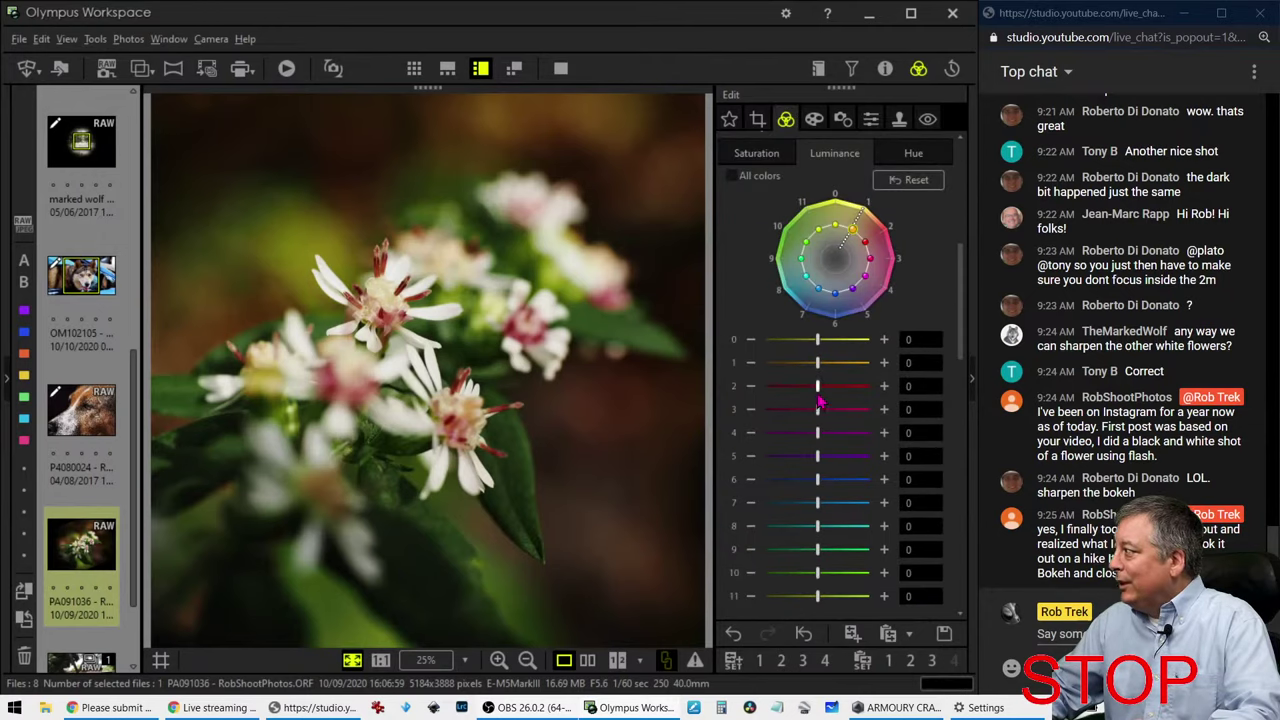
{"action": "left_click_drag", "start_coordinate": [818, 387], "coordinate": [864, 389]}
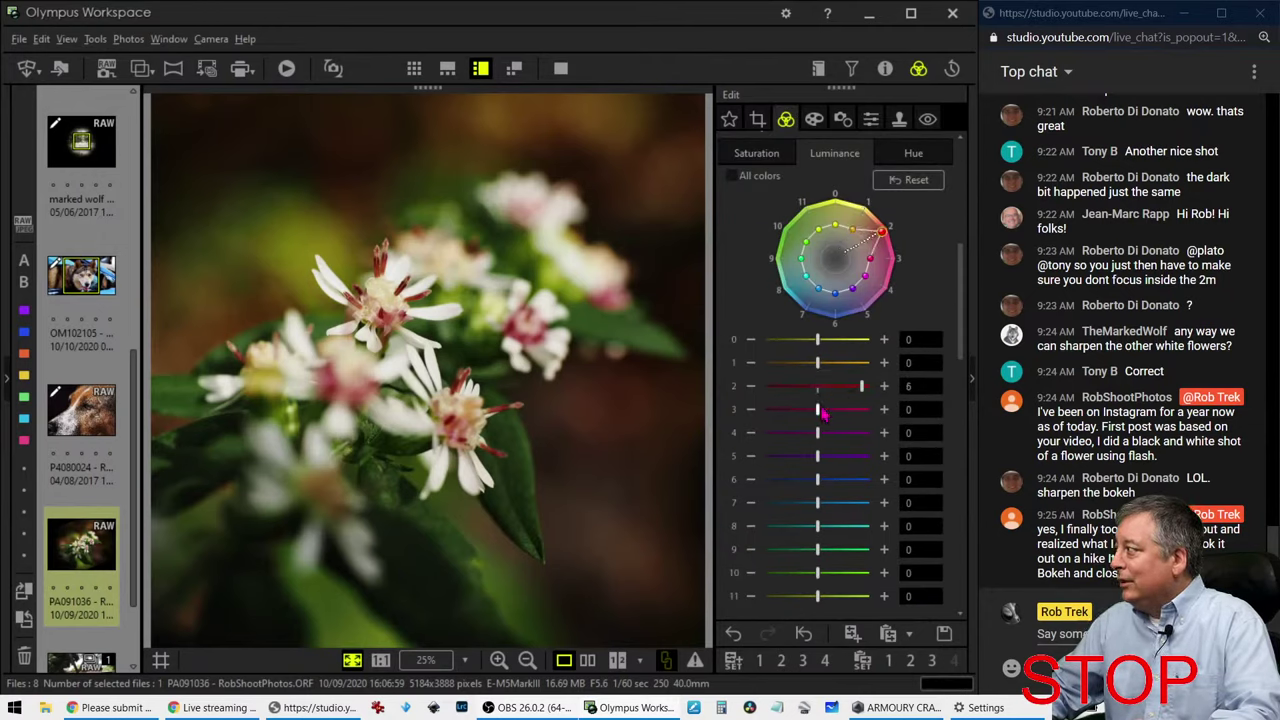
{"action": "left_click_drag", "start_coordinate": [818, 432], "coordinate": [854, 386]}
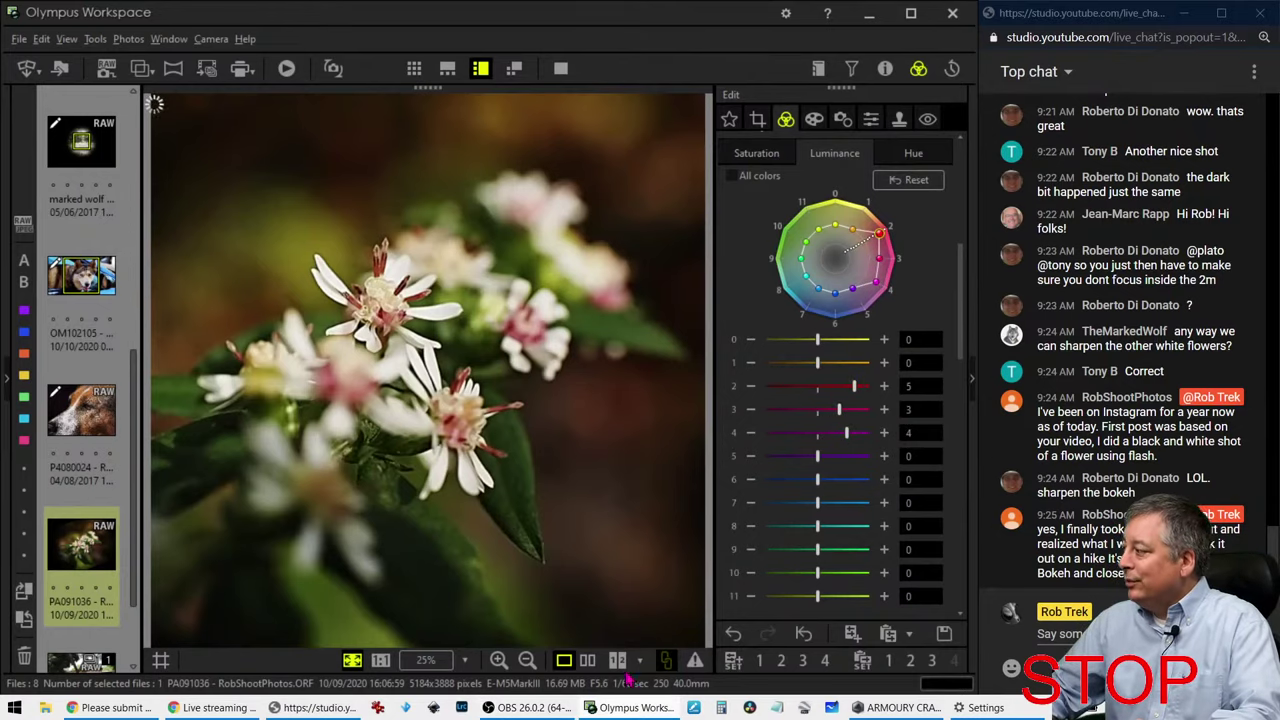
Step: Raise the exposure compensation to -0.4 EV and compare the edited flower photo side by side with the original in full screen
{"action": "scroll", "coordinate": [762, 216], "scroll_direction": "up", "scroll_amount": 4}
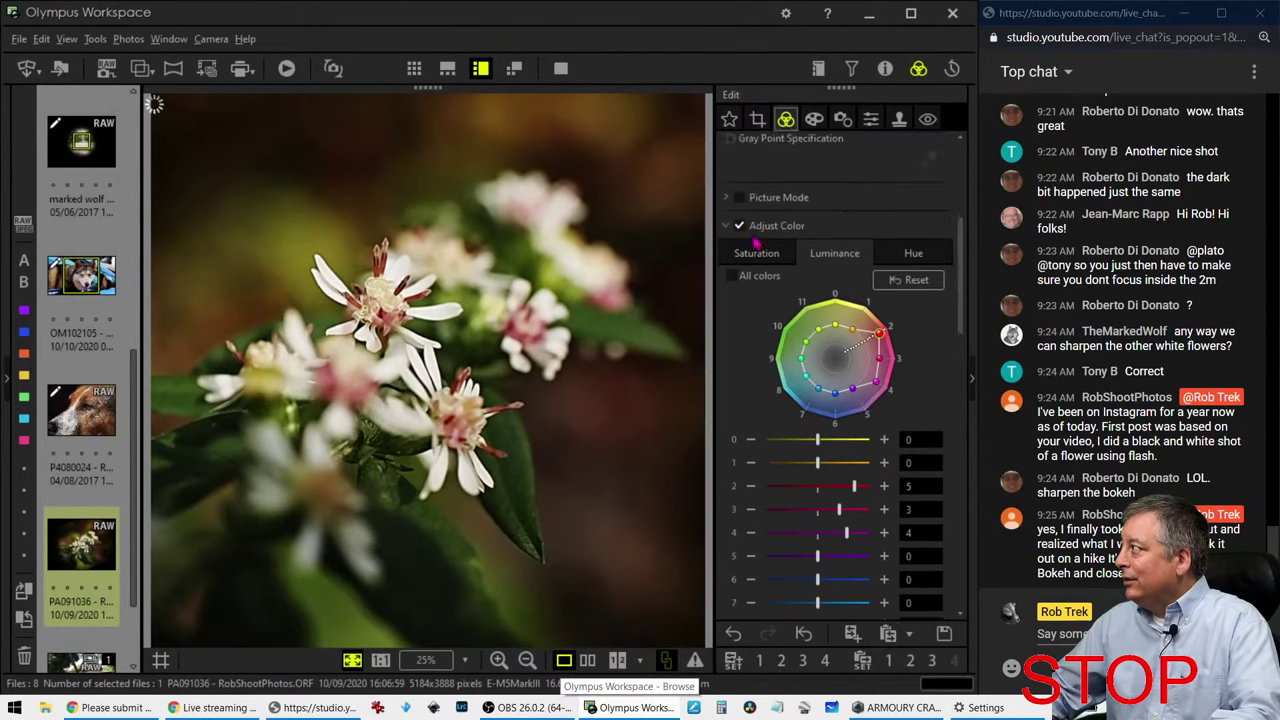
{"action": "scroll", "coordinate": [762, 216], "scroll_direction": "up", "scroll_amount": 3}
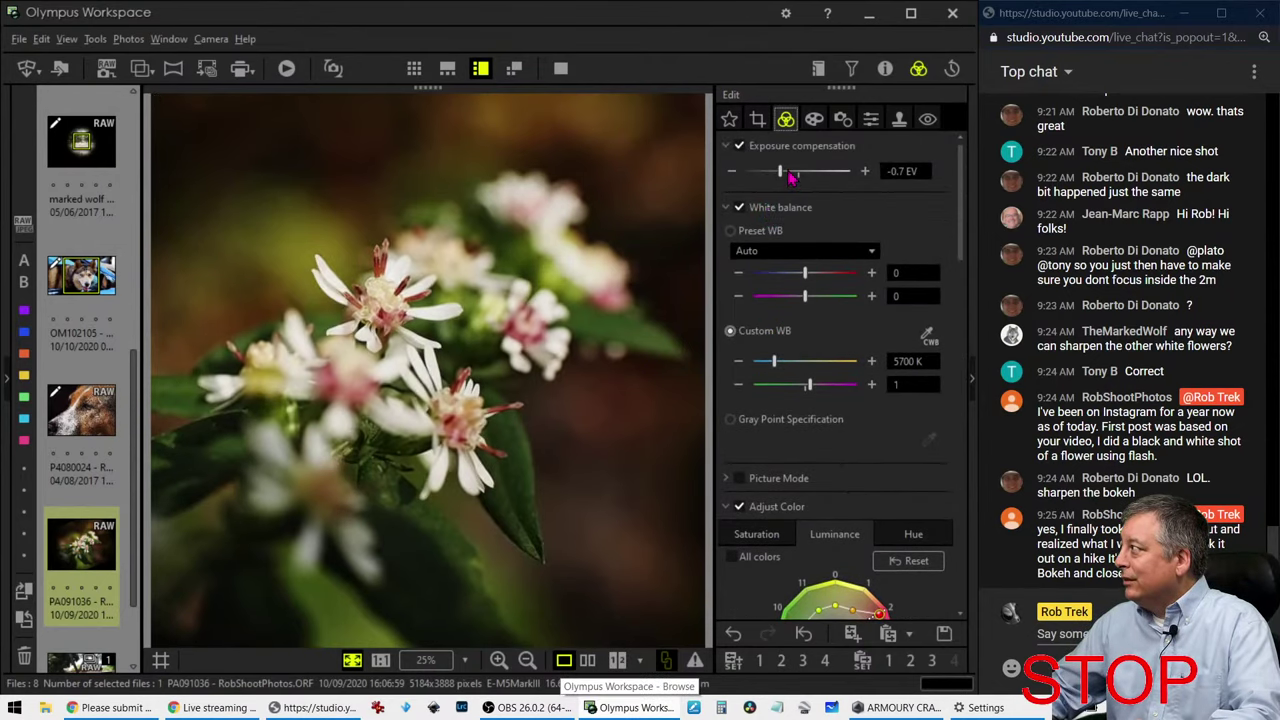
{"action": "left_click_drag", "start_coordinate": [782, 173], "coordinate": [788, 176]}
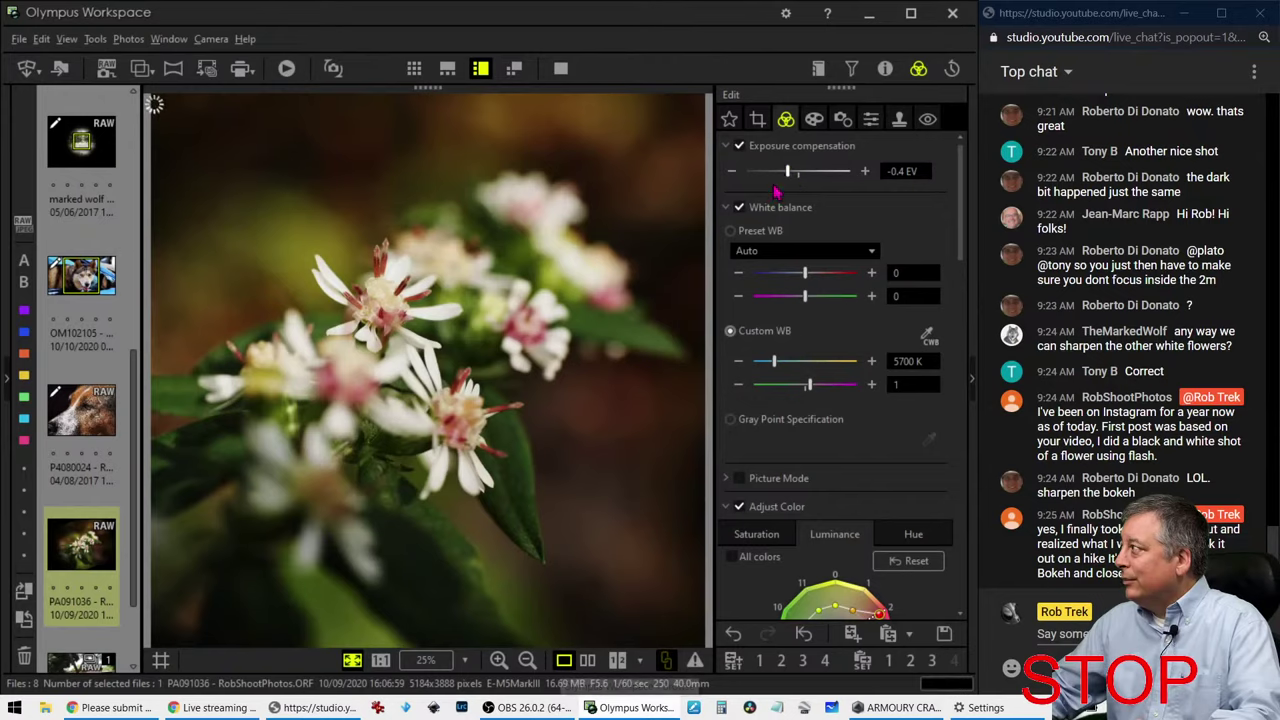
{"action": "left_click", "coordinate": [587, 660]}
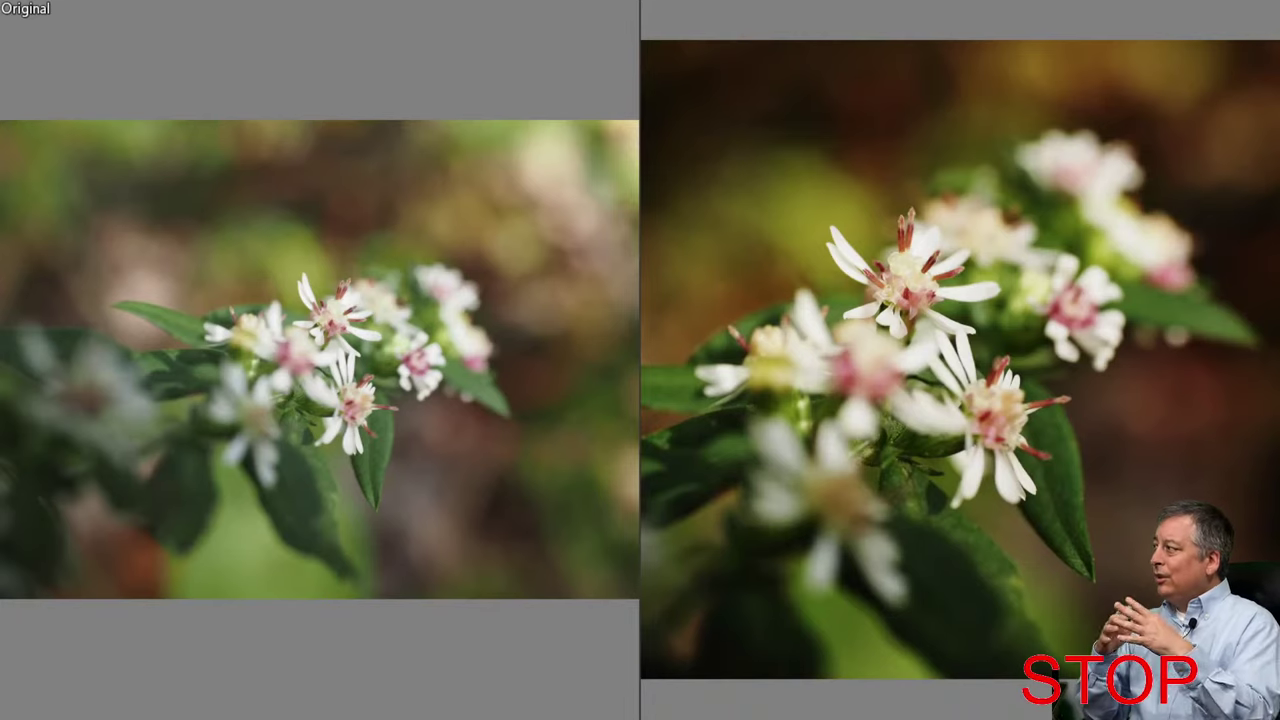
{"action": "key", "text": "Escape"}
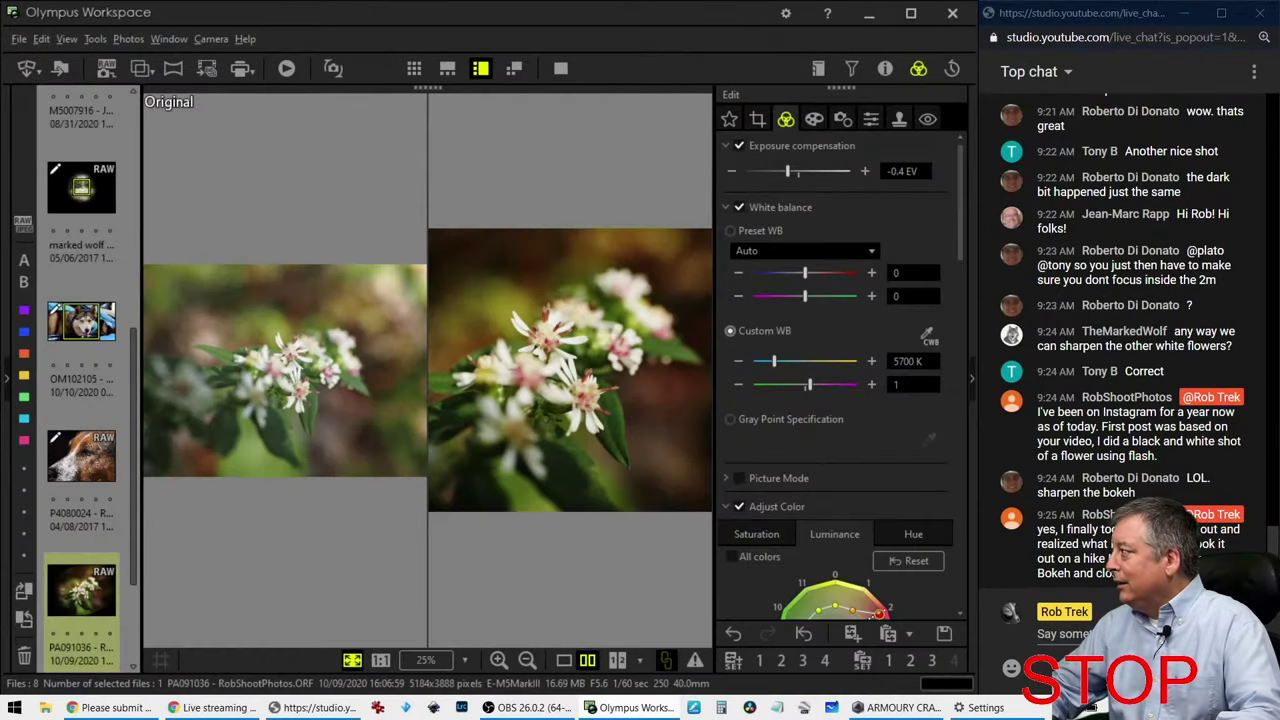
Step: Set the flower photo's custom white balance to 5400 K
{"action": "double_click", "coordinate": [899, 360]}
{"action": "type", "text": "540"}
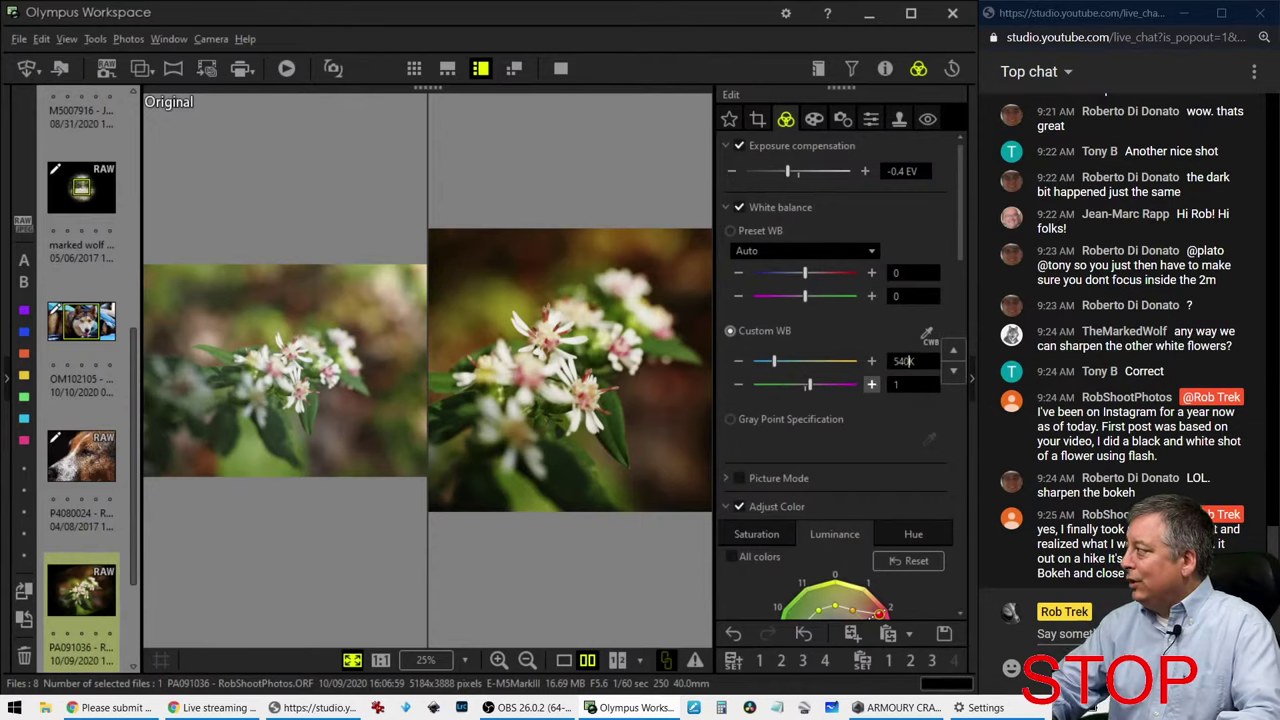
{"action": "type", "text": "0"}
{"action": "key", "text": "Return"}
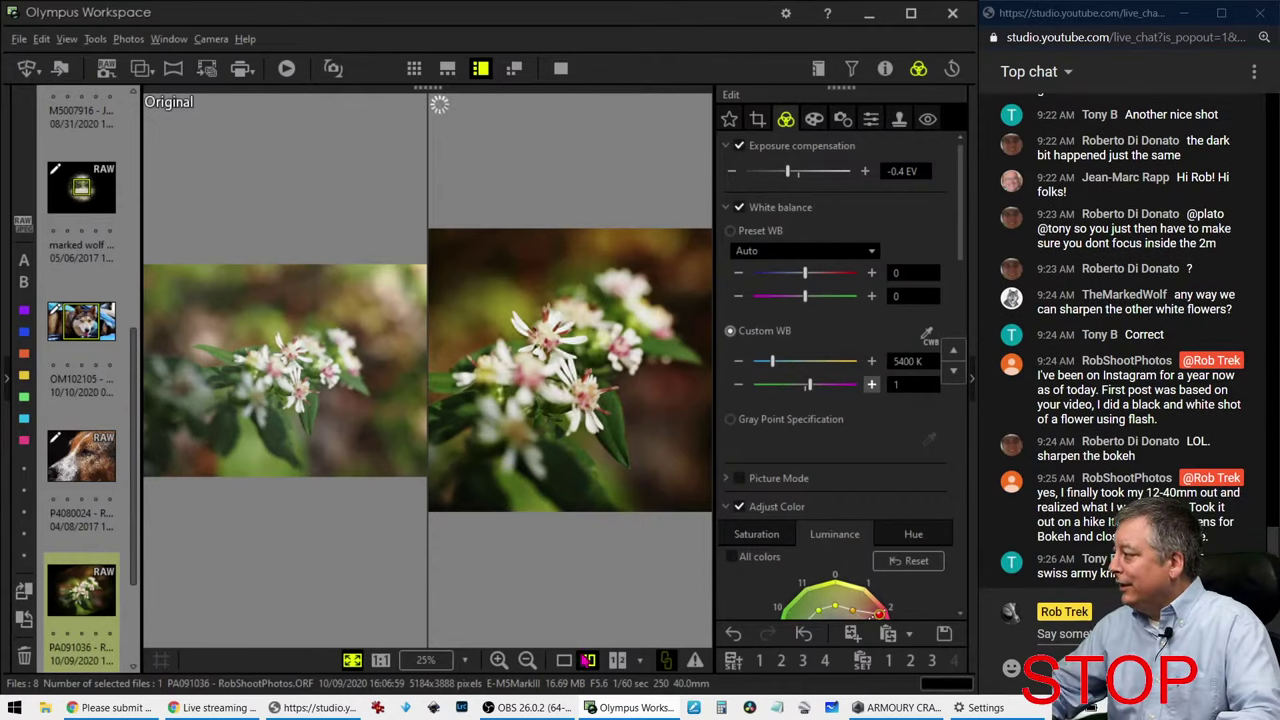
Step: Compare the original and edited flower photos in full screen, then return to the single-image view
{"action": "left_click", "coordinate": [560, 69]}
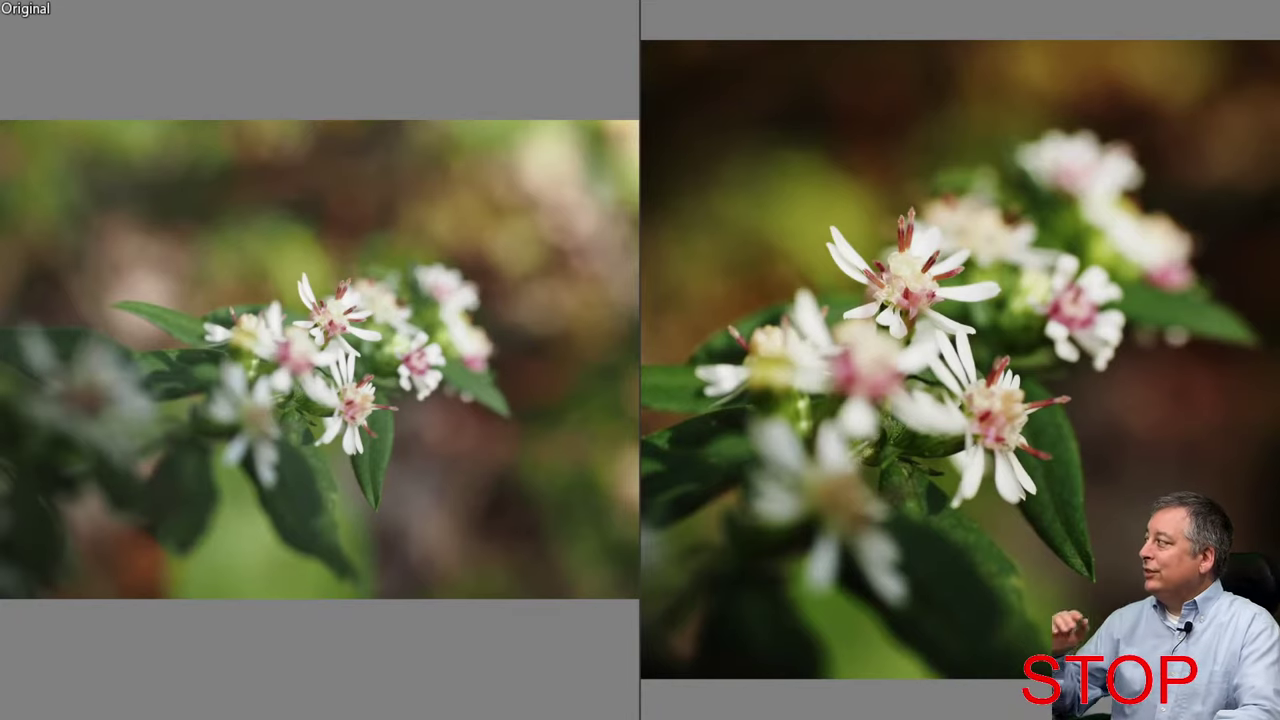
{"action": "key", "text": "Escape"}
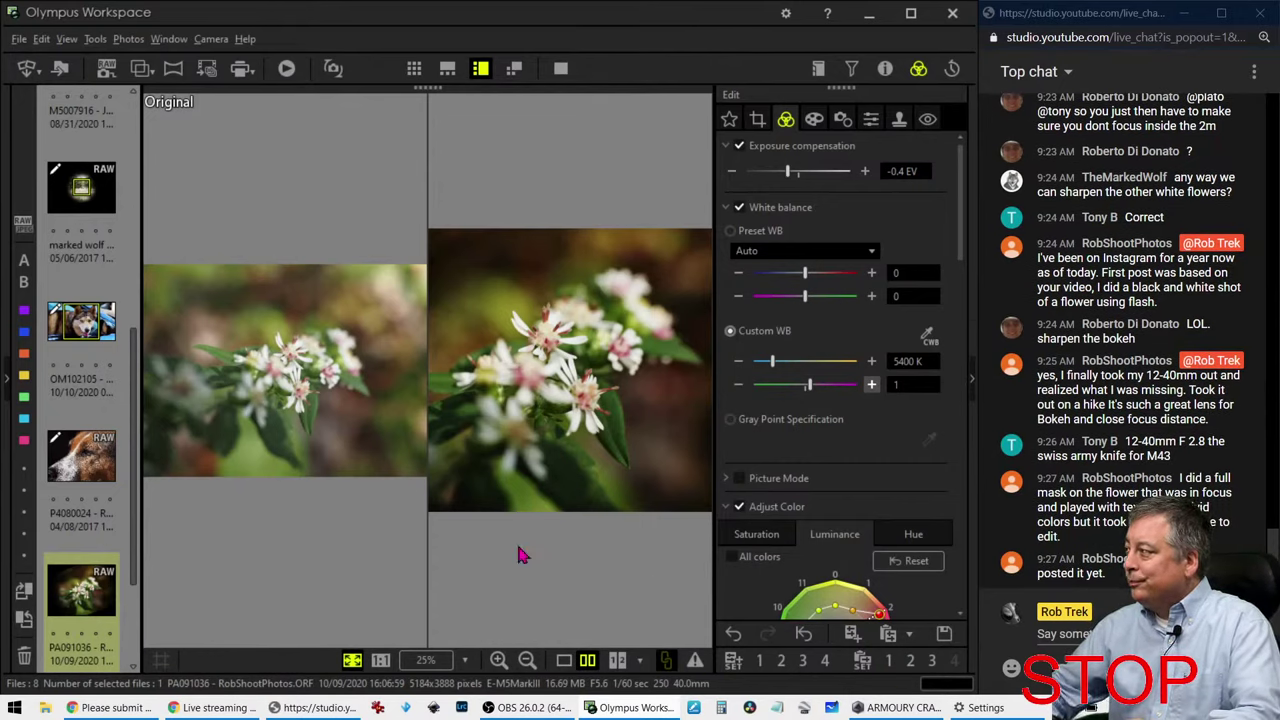
{"action": "left_click", "coordinate": [563, 660]}
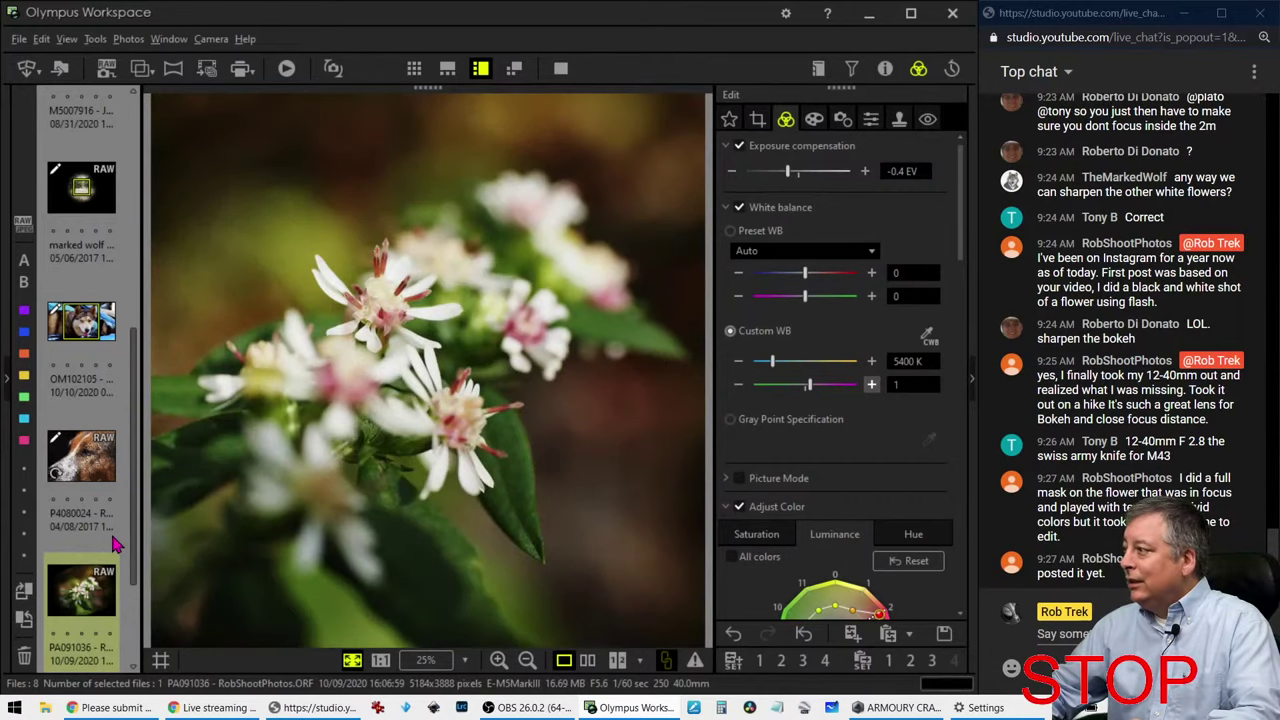
Step: Open the rusty bulldozer photo PA111125 and examine it in full screen, magnifying the traffic cone and the control levers
{"action": "scroll", "coordinate": [113, 543], "scroll_direction": "down", "scroll_amount": 2}
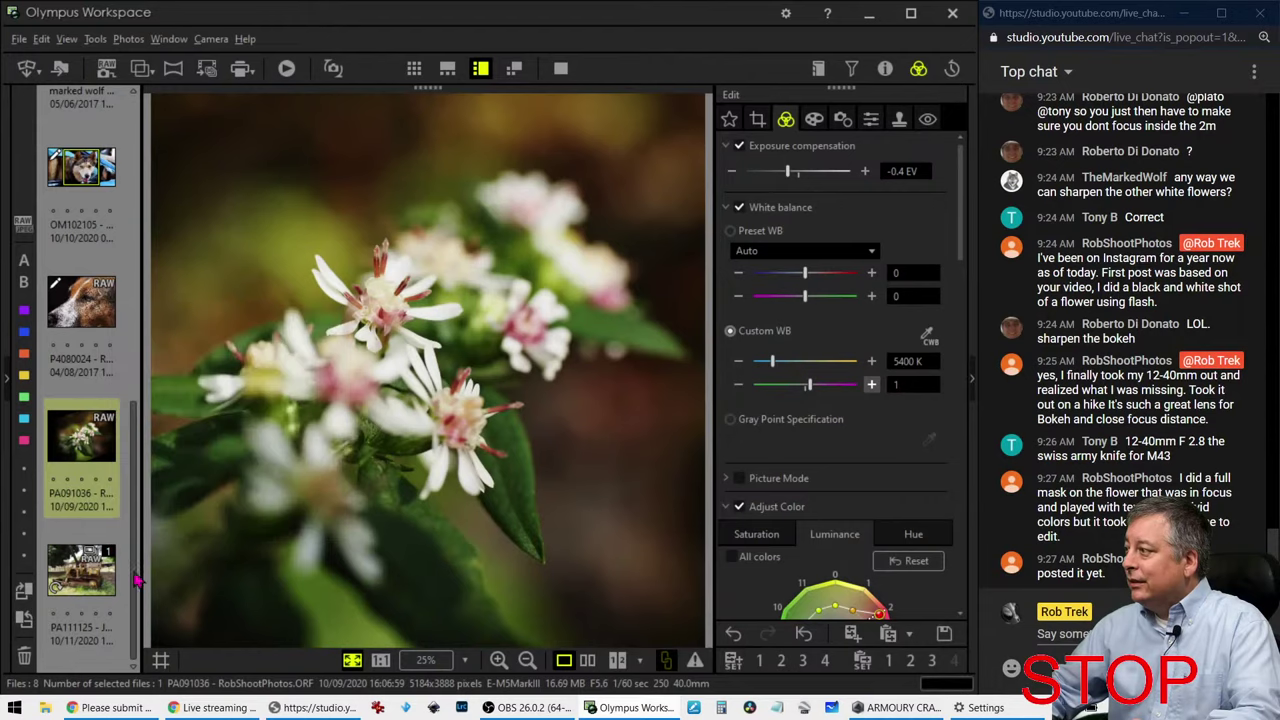
{"action": "left_click", "coordinate": [100, 594]}
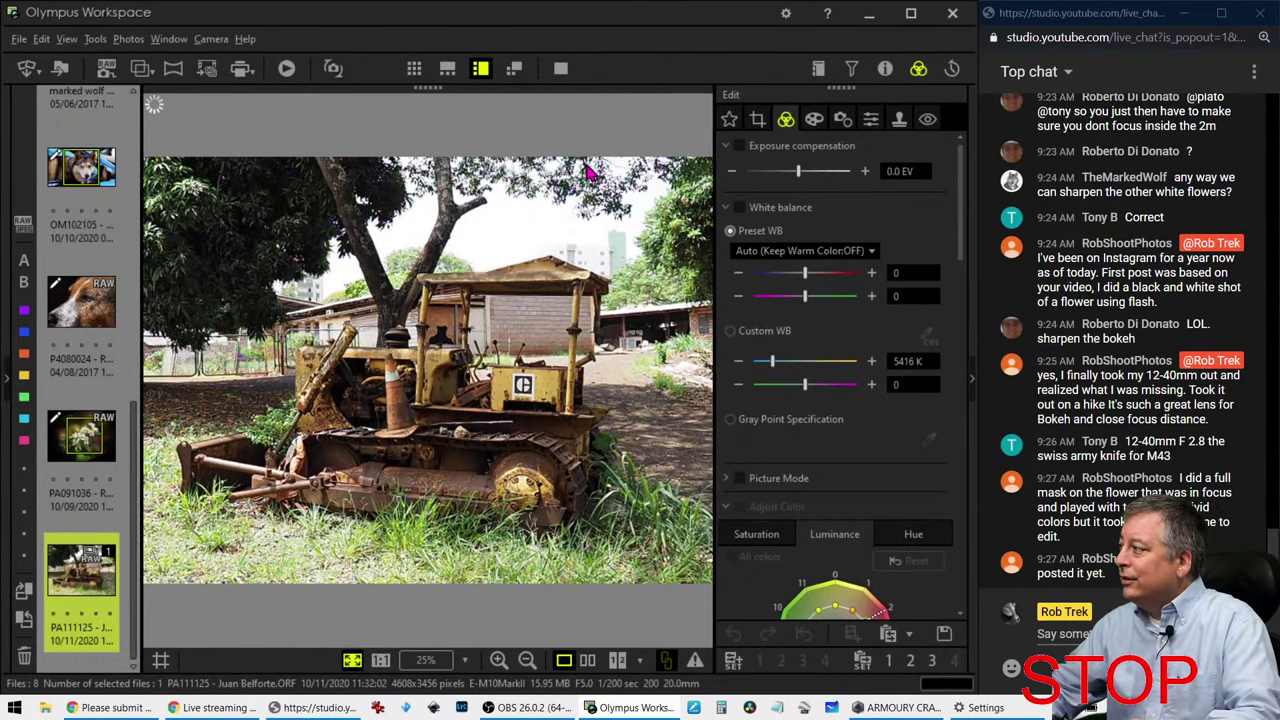
{"action": "left_click", "coordinate": [561, 67]}
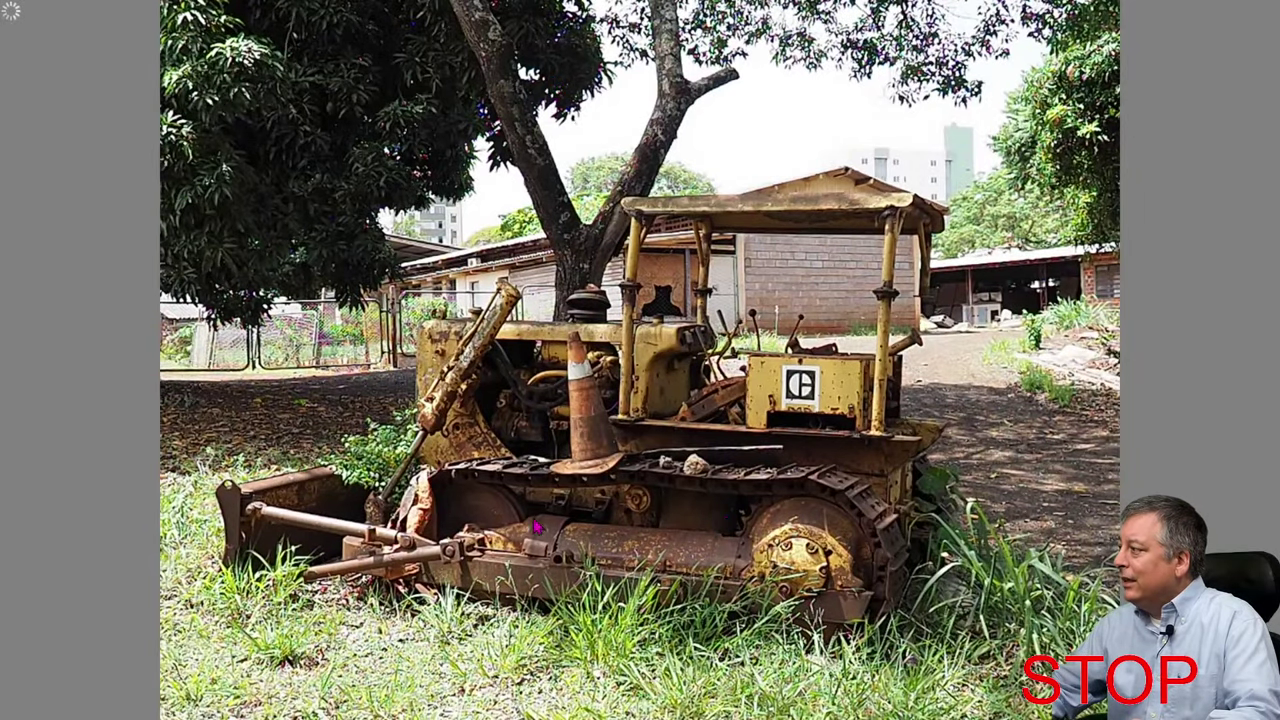
{"action": "left_click", "coordinate": [505, 432]}
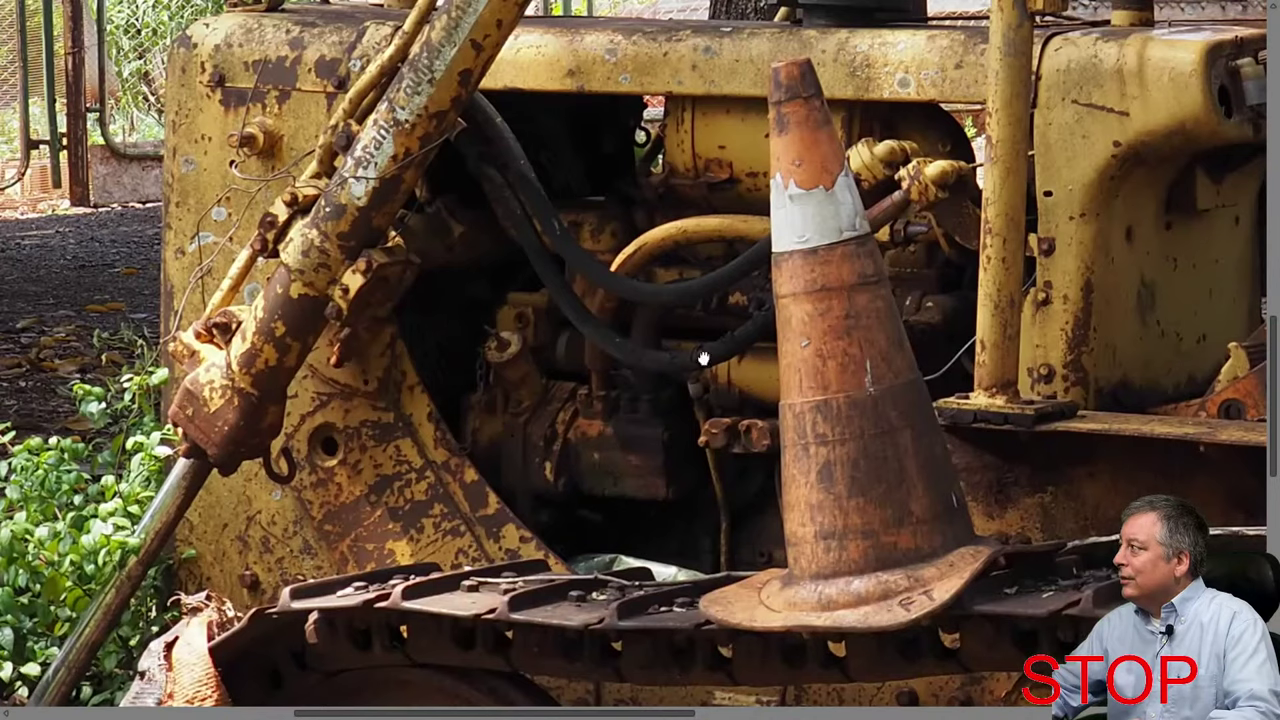
{"action": "left_click", "coordinate": [804, 412]}
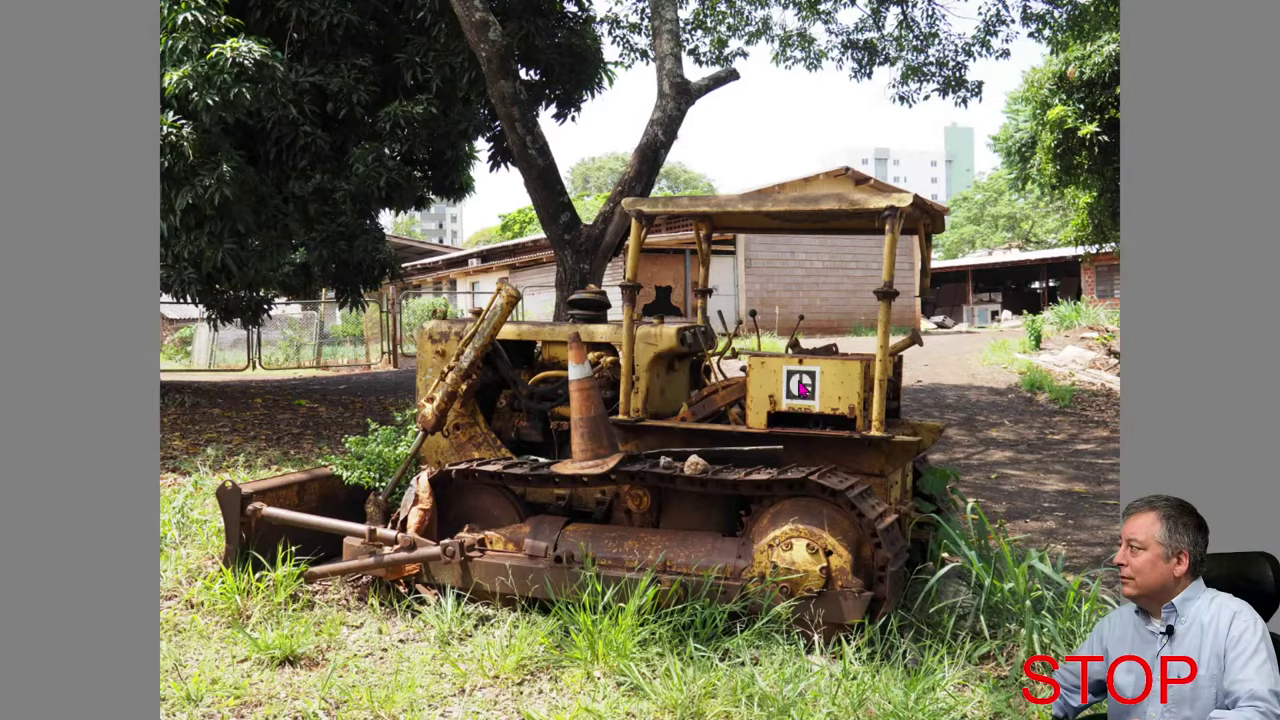
{"action": "left_click", "coordinate": [777, 378]}
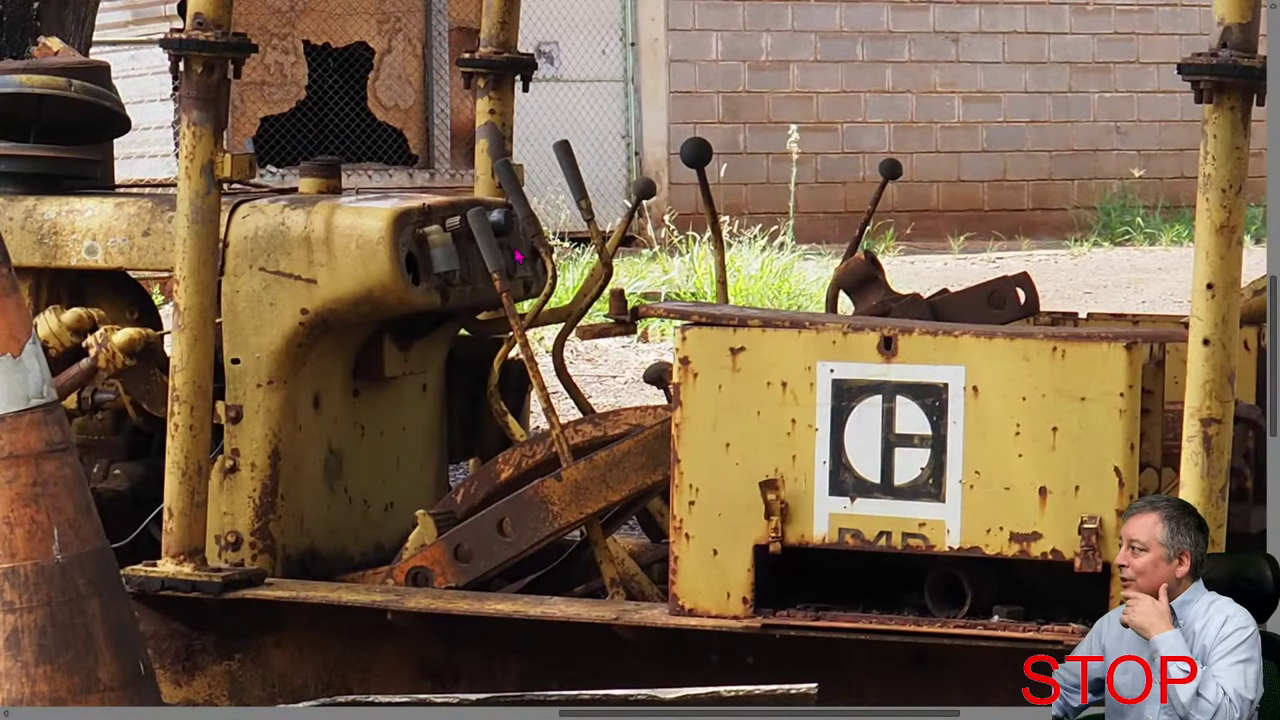
{"action": "left_click", "coordinate": [462, 272]}
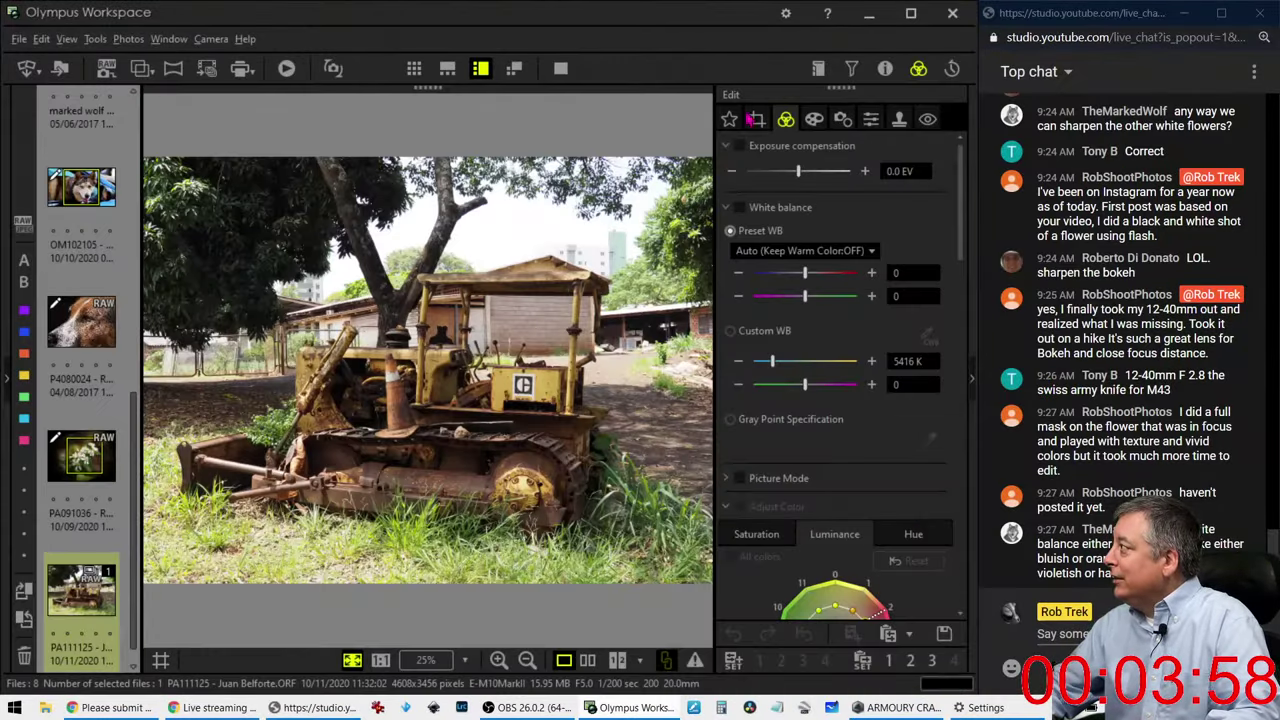
Step: View the bulldozer photo's shooting properties, including its lens and exposure details, and close them again
{"action": "left_click", "coordinate": [851, 68]}
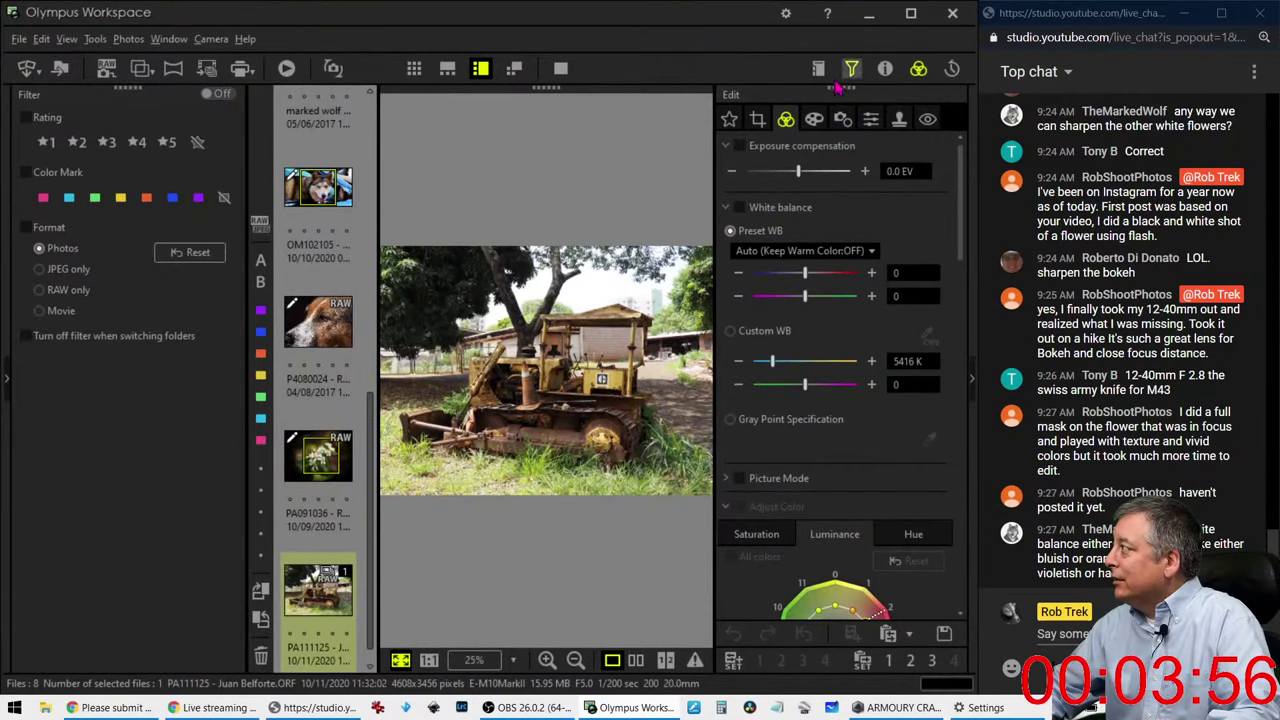
{"action": "left_click", "coordinate": [851, 68]}
{"action": "left_click", "coordinate": [885, 68]}
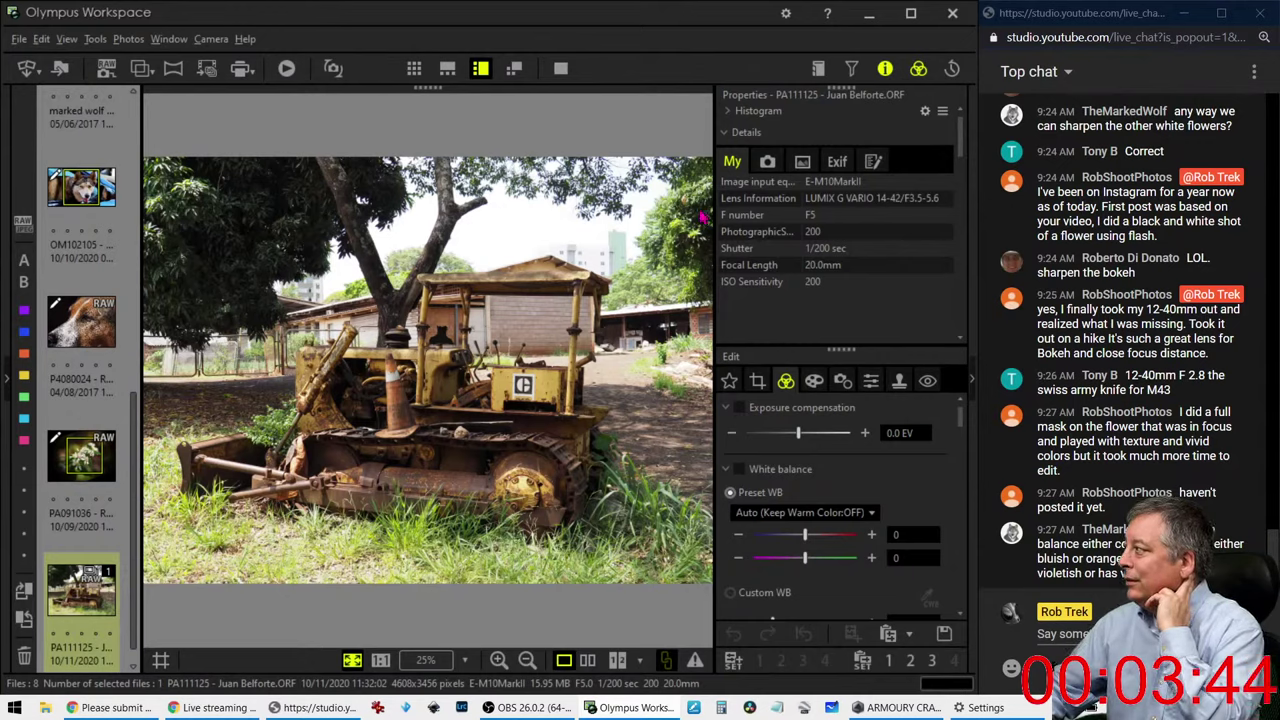
{"action": "left_click", "coordinate": [885, 68]}
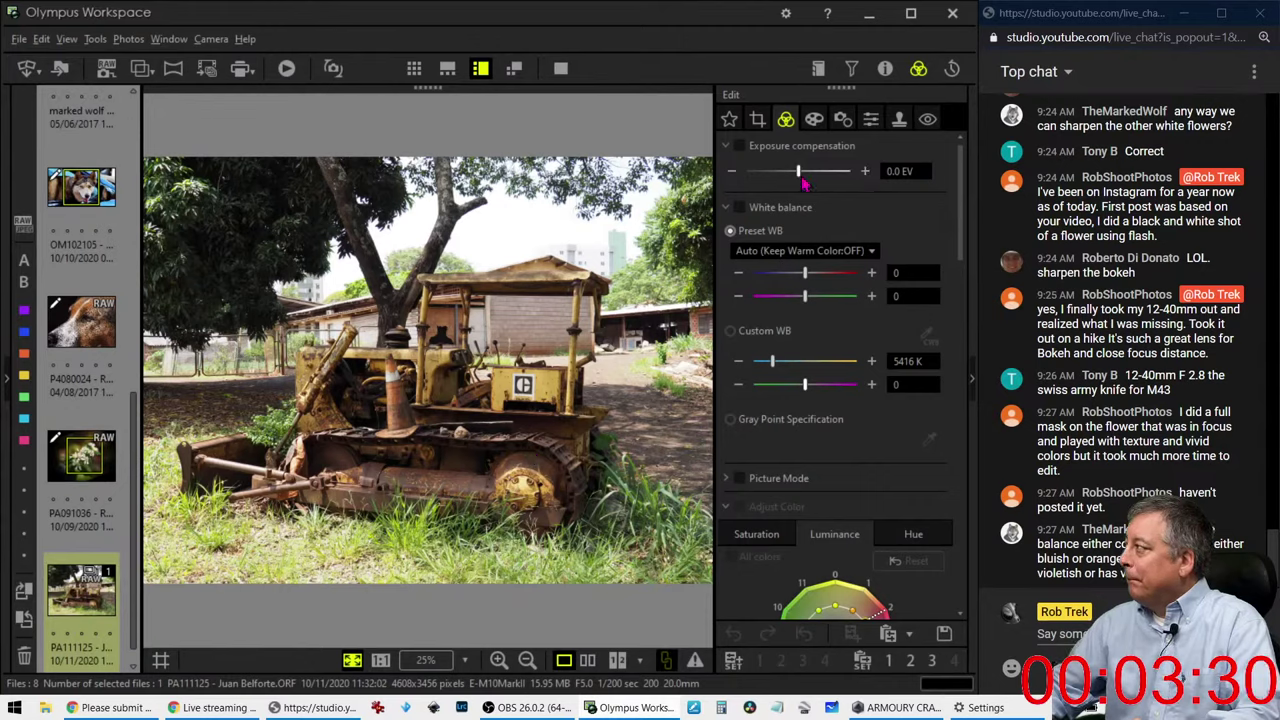
Step: Enable exposure compensation at 0.0 EV and convert the bulldozer photo to black and white with the Monotone picture mode
{"action": "mouse_move", "coordinate": [803, 183]}
{"action": "left_mouse_down"}
{"action": "mouse_move", "coordinate": [770, 179]}
{"action": "mouse_move", "coordinate": [803, 180]}
{"action": "left_mouse_up"}
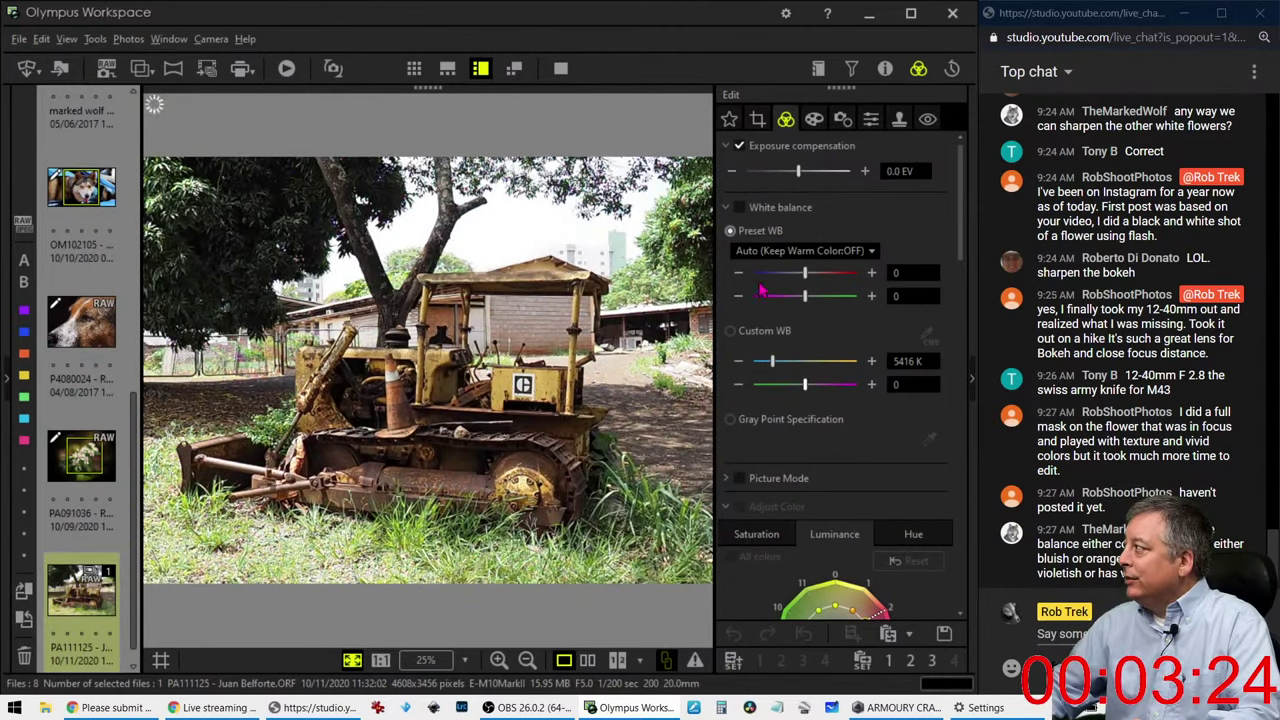
{"action": "scroll", "coordinate": [772, 300], "scroll_direction": "down", "scroll_amount": 2}
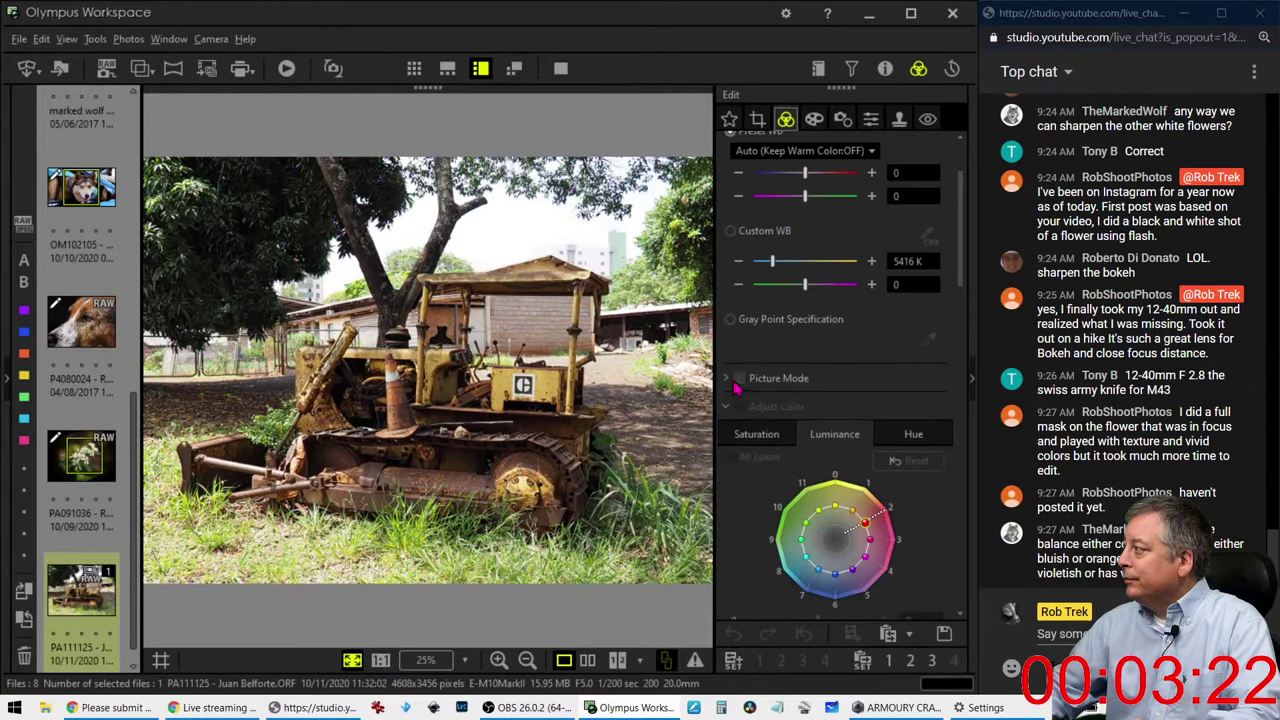
{"action": "left_click", "coordinate": [731, 380]}
{"action": "left_click", "coordinate": [757, 405]}
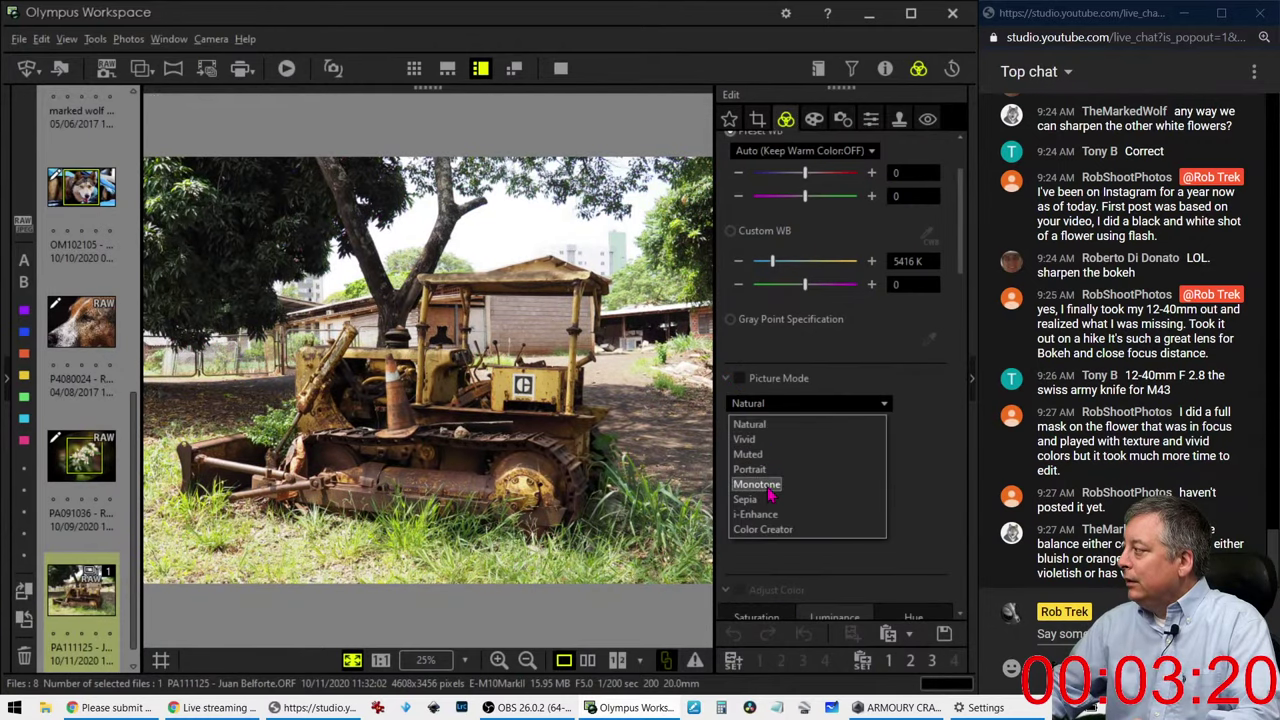
{"action": "left_click", "coordinate": [769, 487]}
{"action": "scroll", "coordinate": [955, 445], "scroll_direction": "down", "scroll_amount": 2}
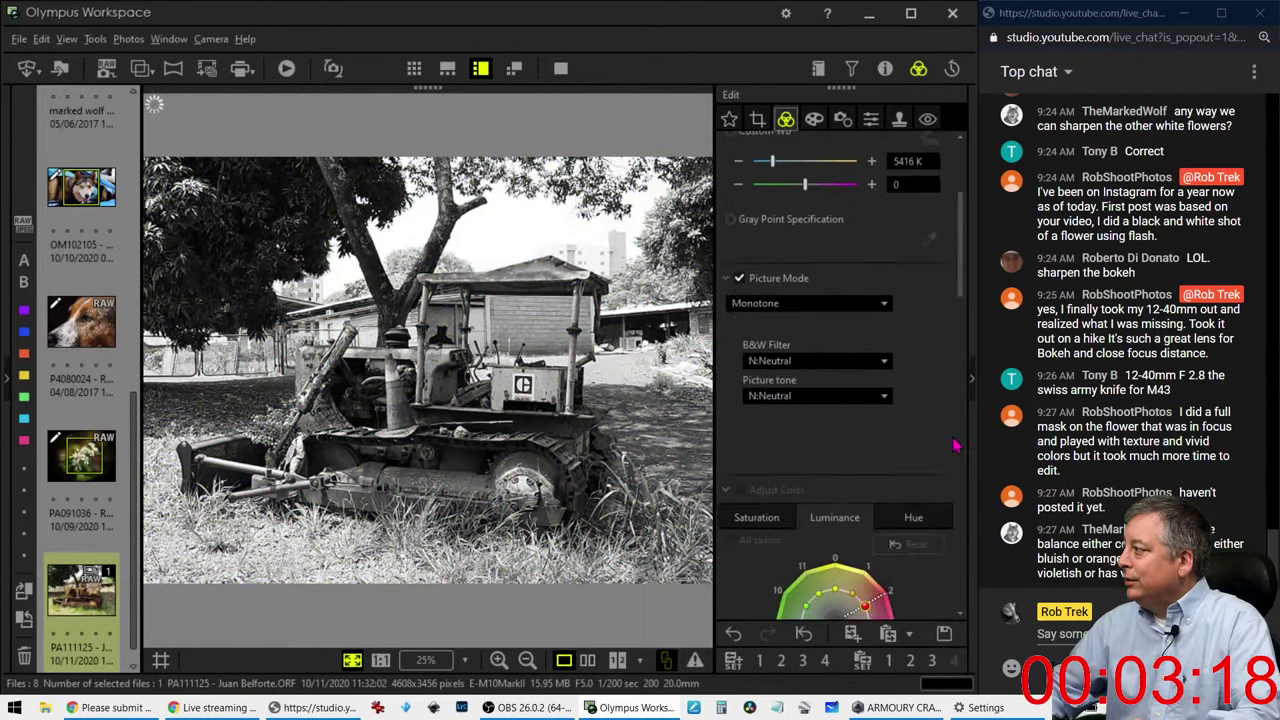
Step: Set the bulldozer photo's Dehaze to 98 and its Clarity to 10
{"action": "scroll", "coordinate": [955, 445], "scroll_direction": "down", "scroll_amount": 10}
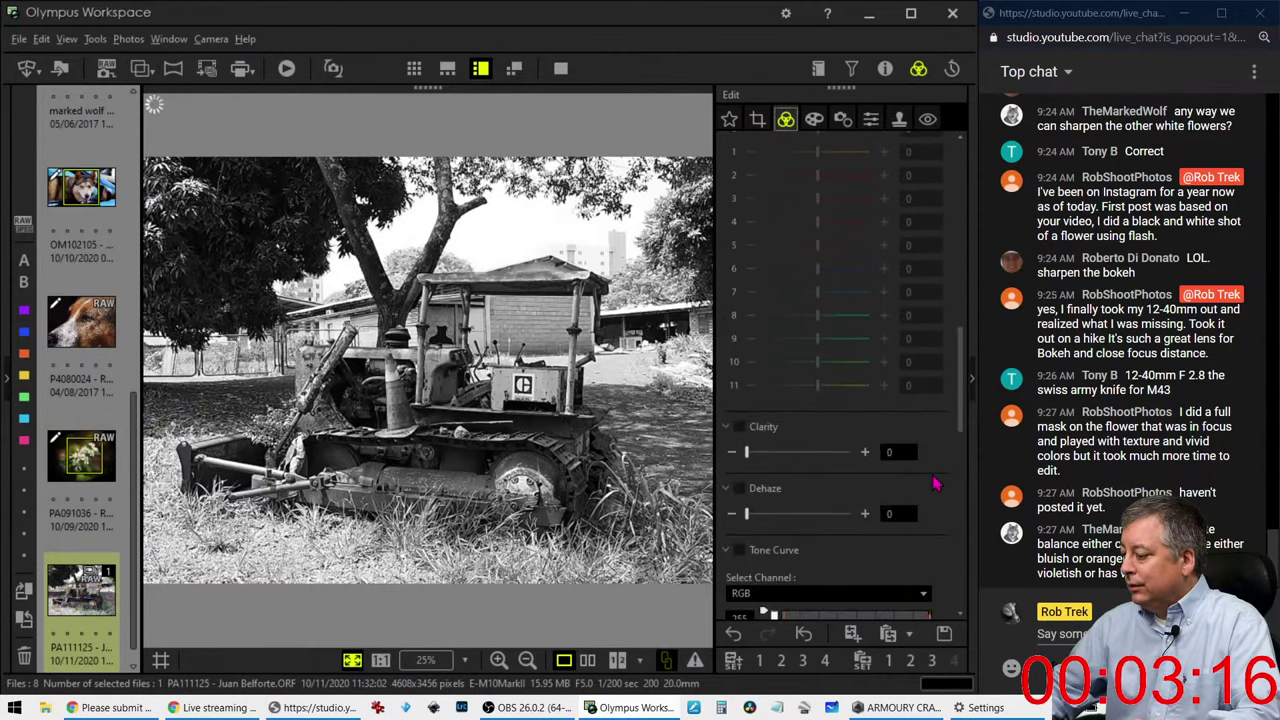
{"action": "scroll", "coordinate": [935, 484], "scroll_direction": "down", "scroll_amount": 2}
{"action": "left_click_drag", "start_coordinate": [745, 440], "coordinate": [828, 440]}
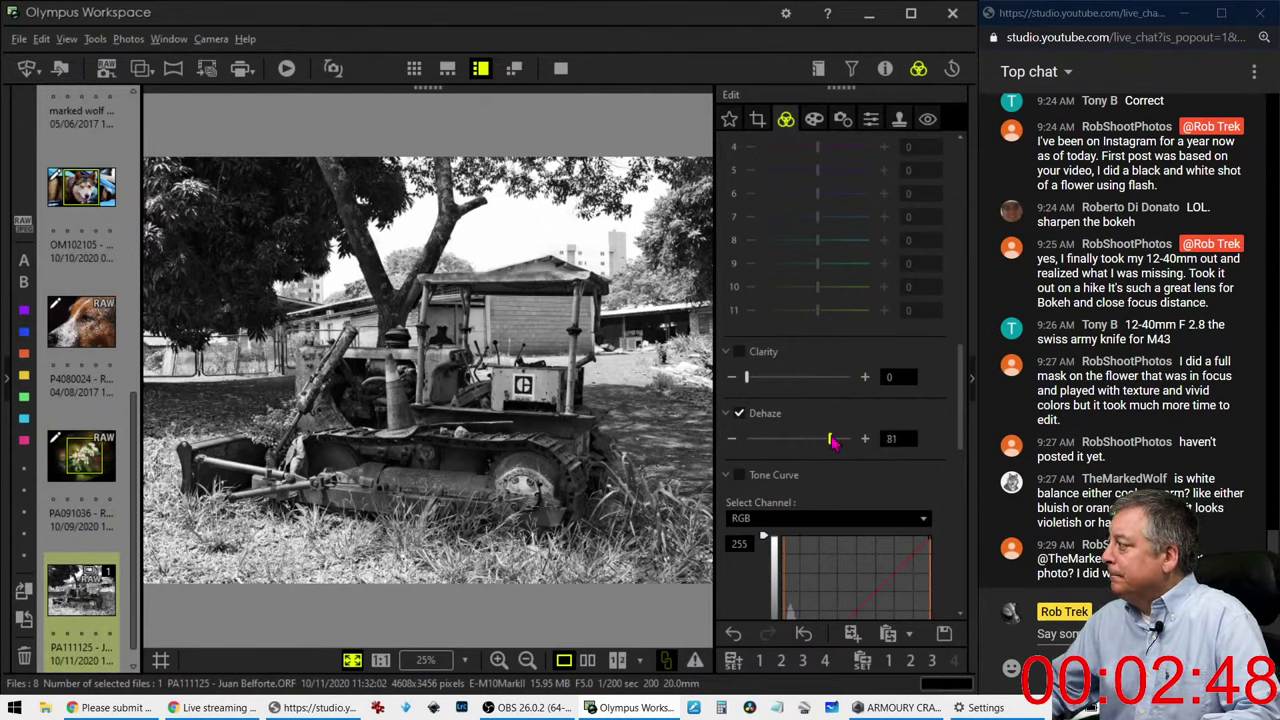
{"action": "left_click_drag", "start_coordinate": [832, 441], "coordinate": [842, 443]}
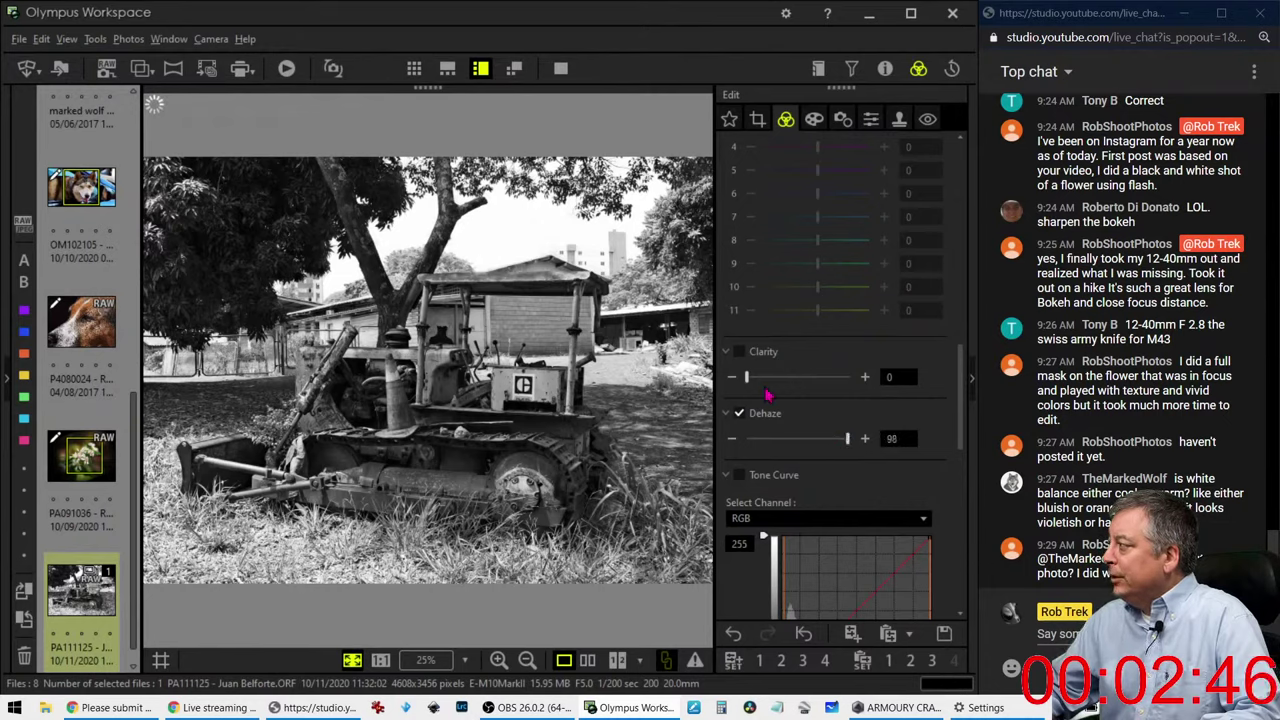
{"action": "left_click_drag", "start_coordinate": [750, 383], "coordinate": [763, 387]}
Step: Crop the photo at a 4:3 ratio to about 4334 x 3249 pixels, moving the frame to the image's left edge
{"action": "left_click", "coordinate": [757, 120]}
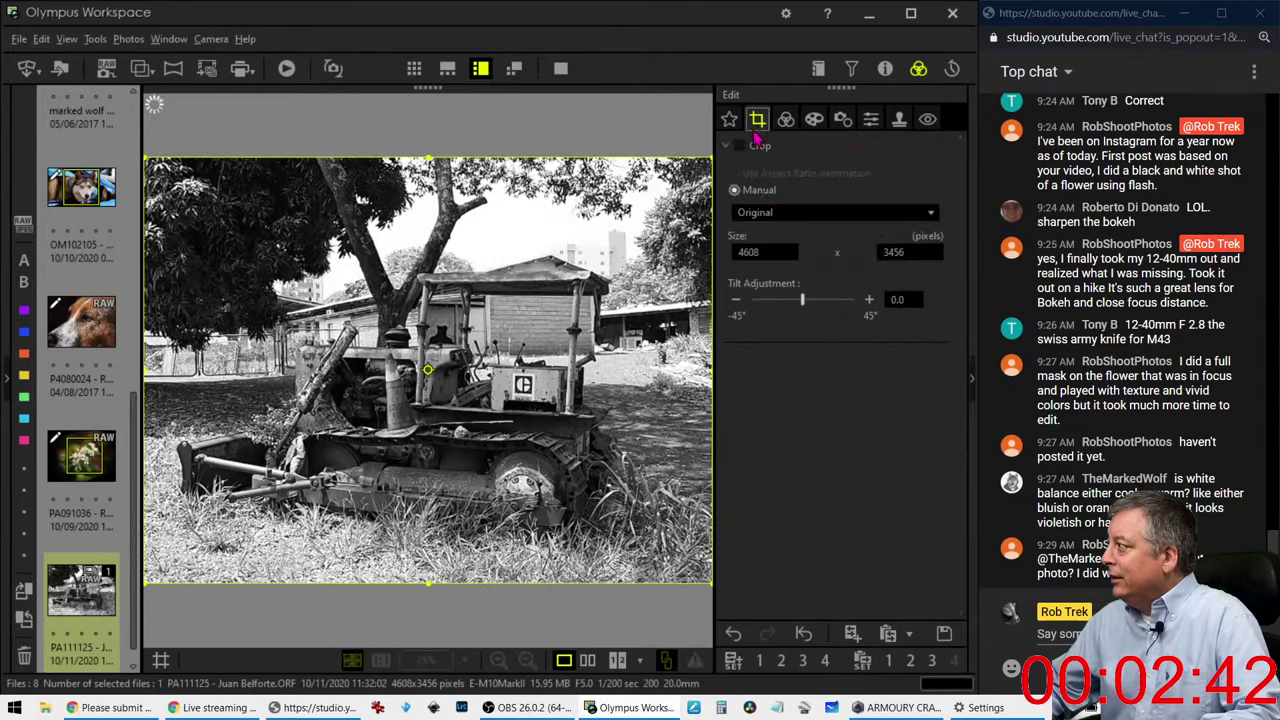
{"action": "left_click", "coordinate": [776, 212]}
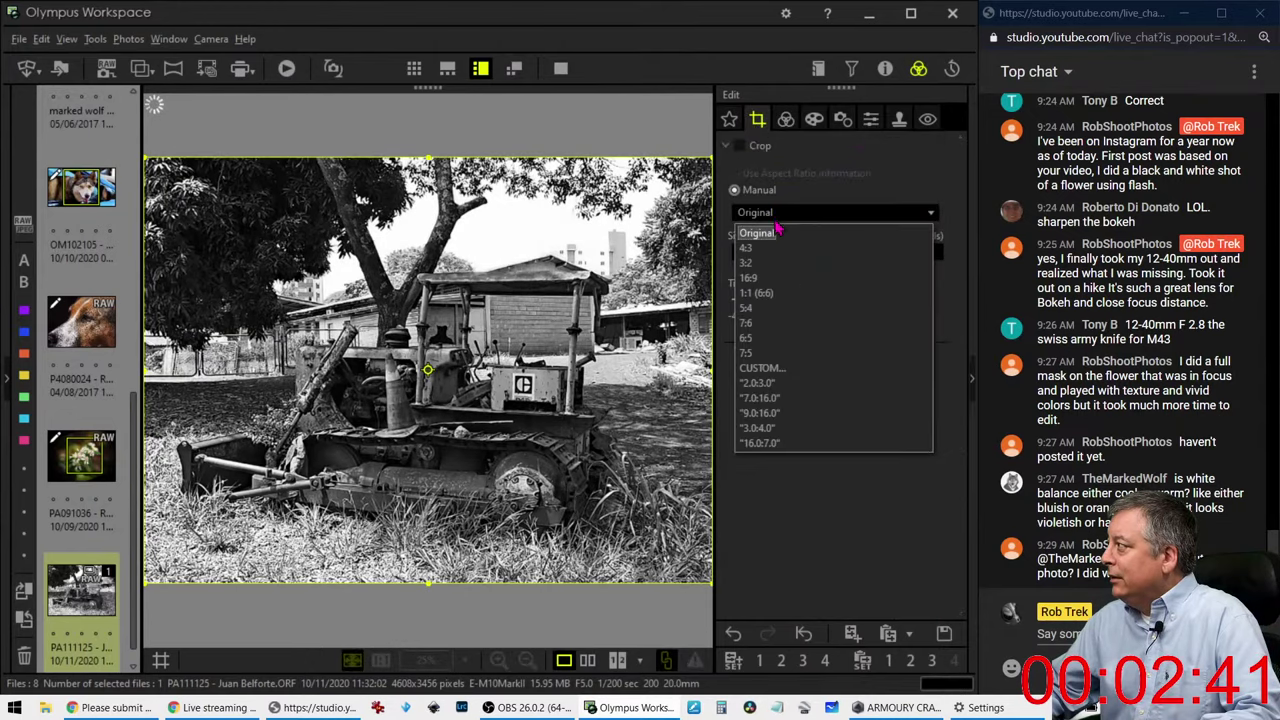
{"action": "left_click", "coordinate": [766, 292]}
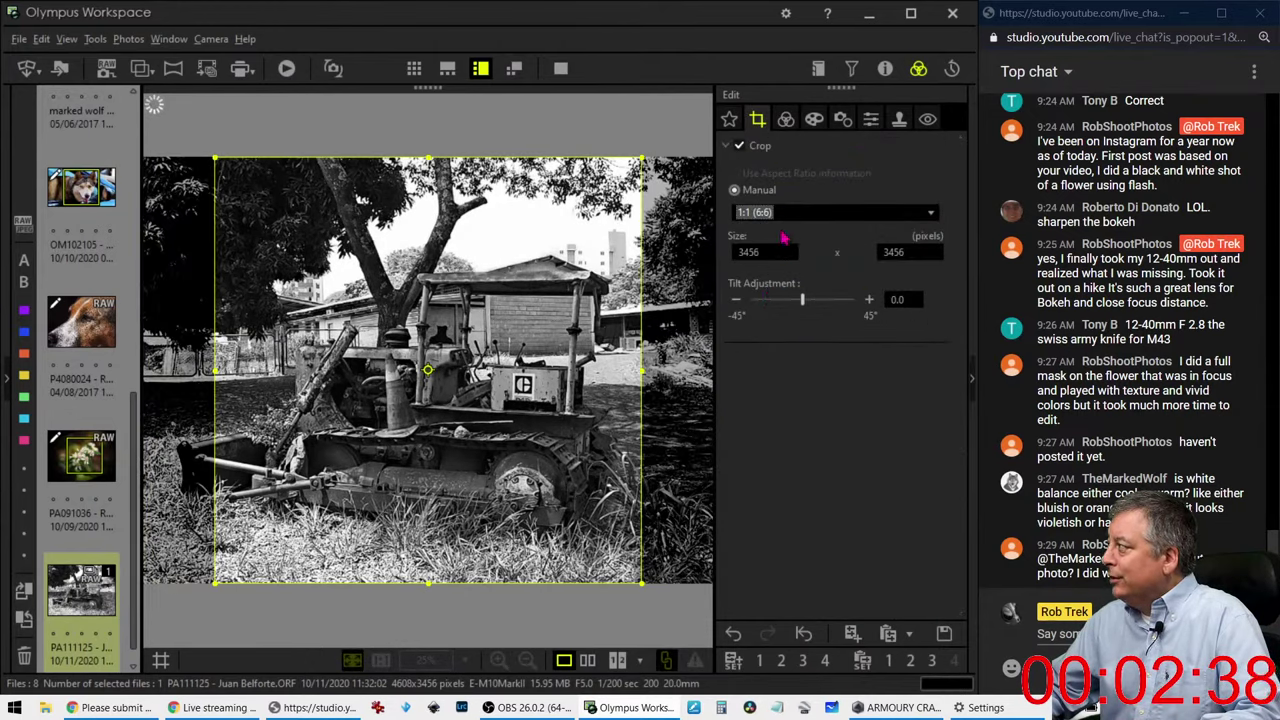
{"action": "left_click", "coordinate": [784, 214]}
{"action": "left_click", "coordinate": [780, 250]}
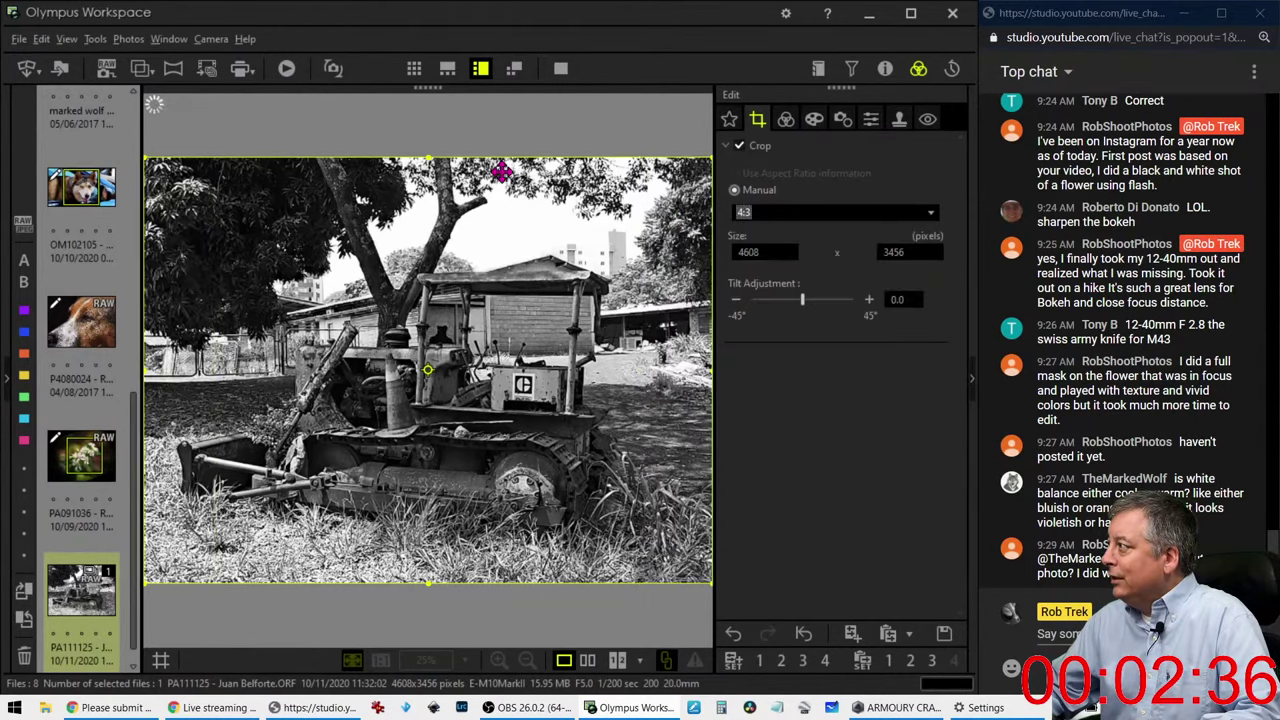
{"action": "left_click_drag", "start_coordinate": [430, 158], "coordinate": [430, 184]}
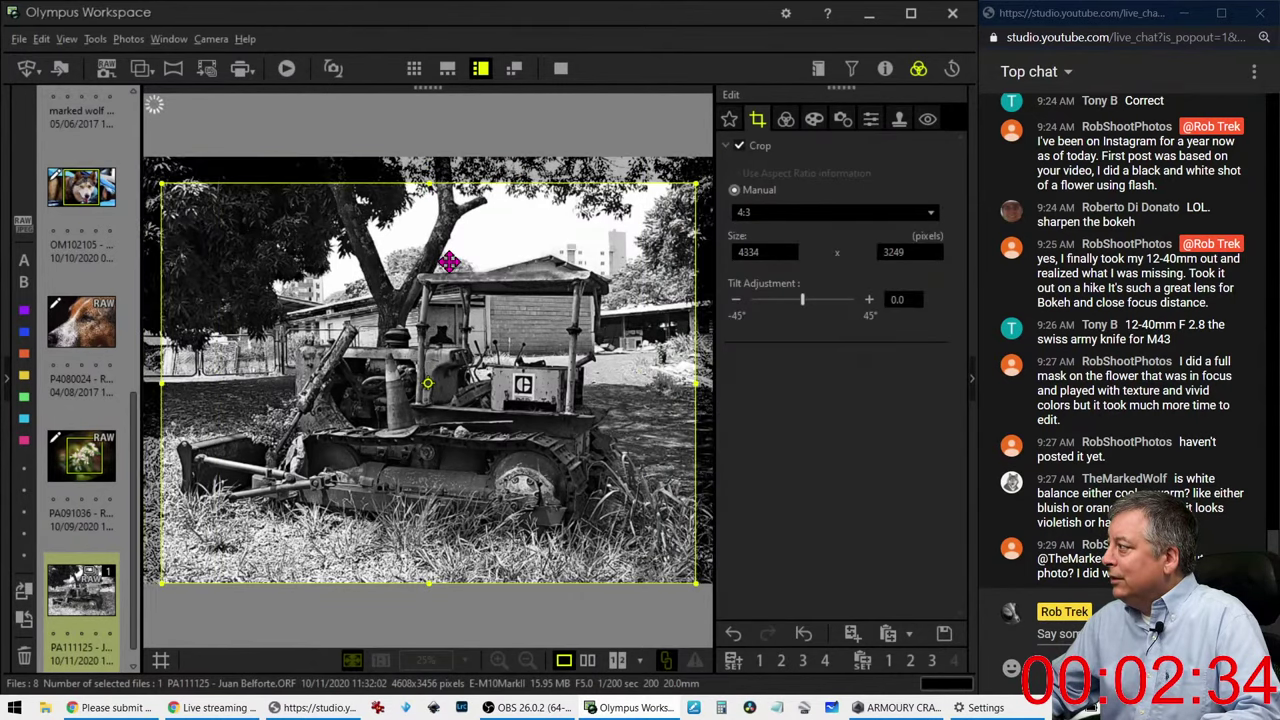
{"action": "left_click_drag", "start_coordinate": [449, 262], "coordinate": [353, 305]}
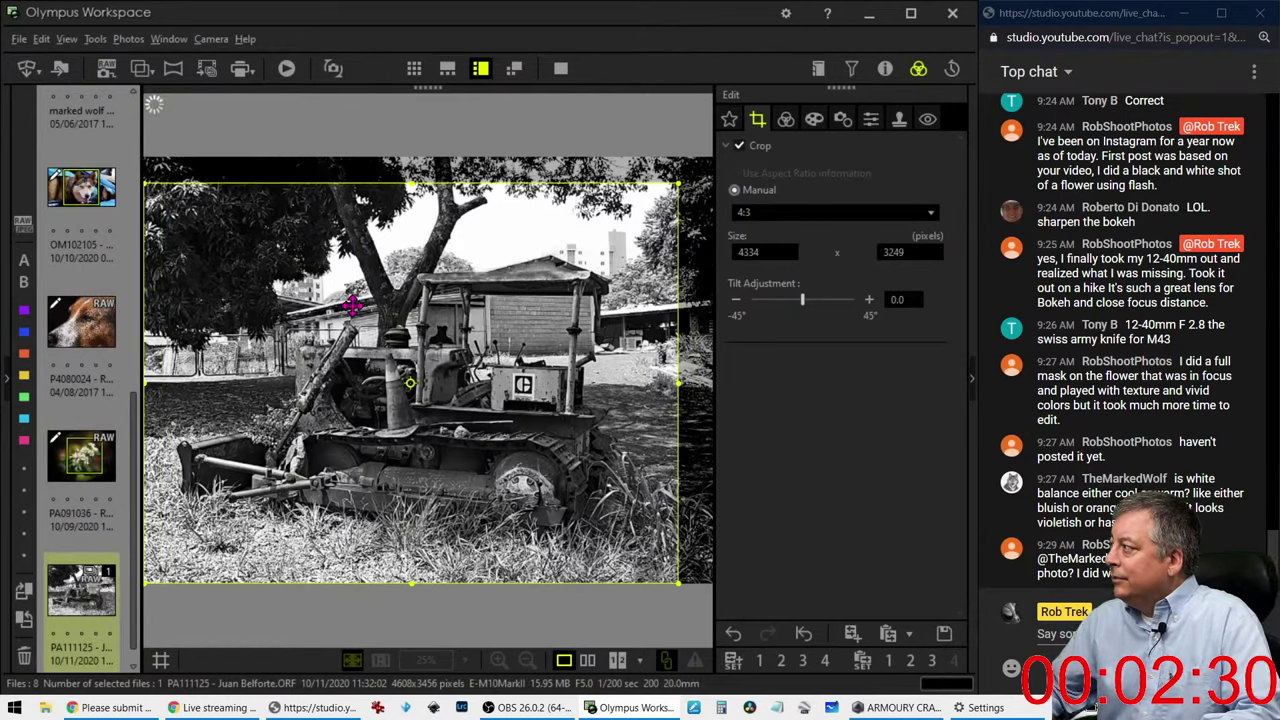
Step: Try a tighter crop, preview it, and resize the frame around the whole bulldozer to about 3956 x 2966 pixels
{"action": "left_click_drag", "start_coordinate": [404, 200], "coordinate": [285, 371]}
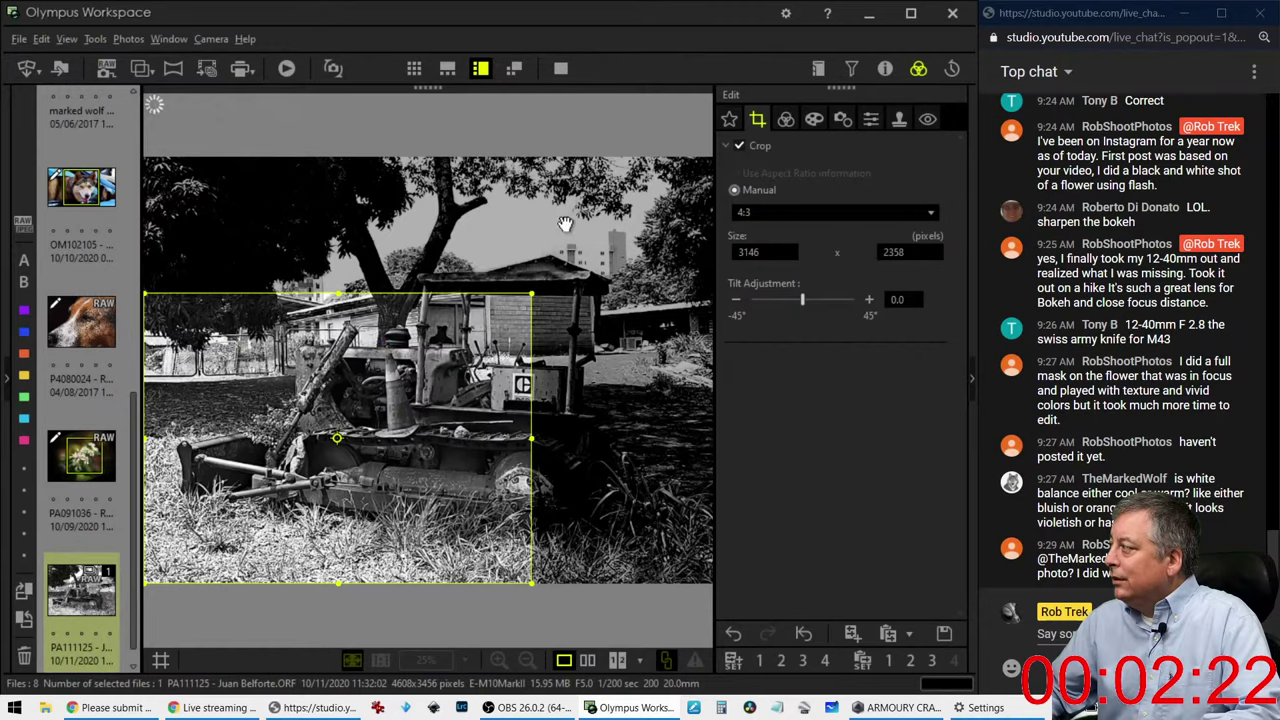
{"action": "left_click", "coordinate": [786, 128]}
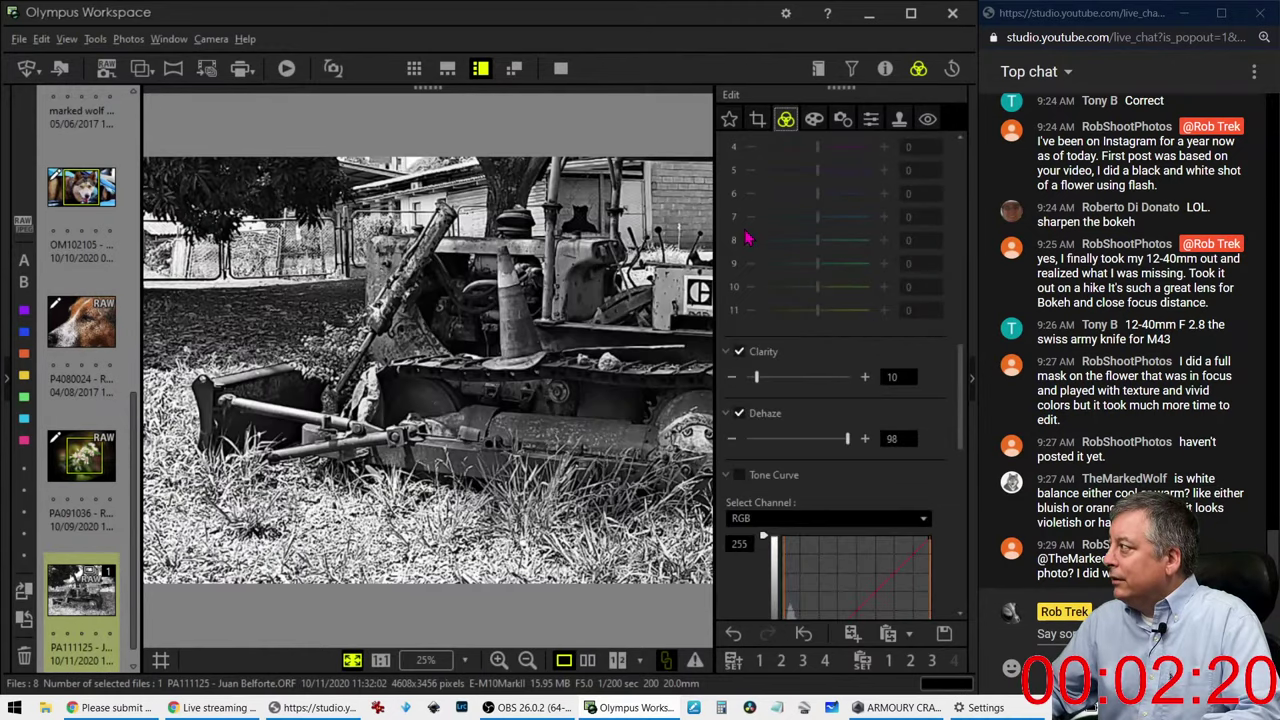
{"action": "left_click", "coordinate": [758, 122]}
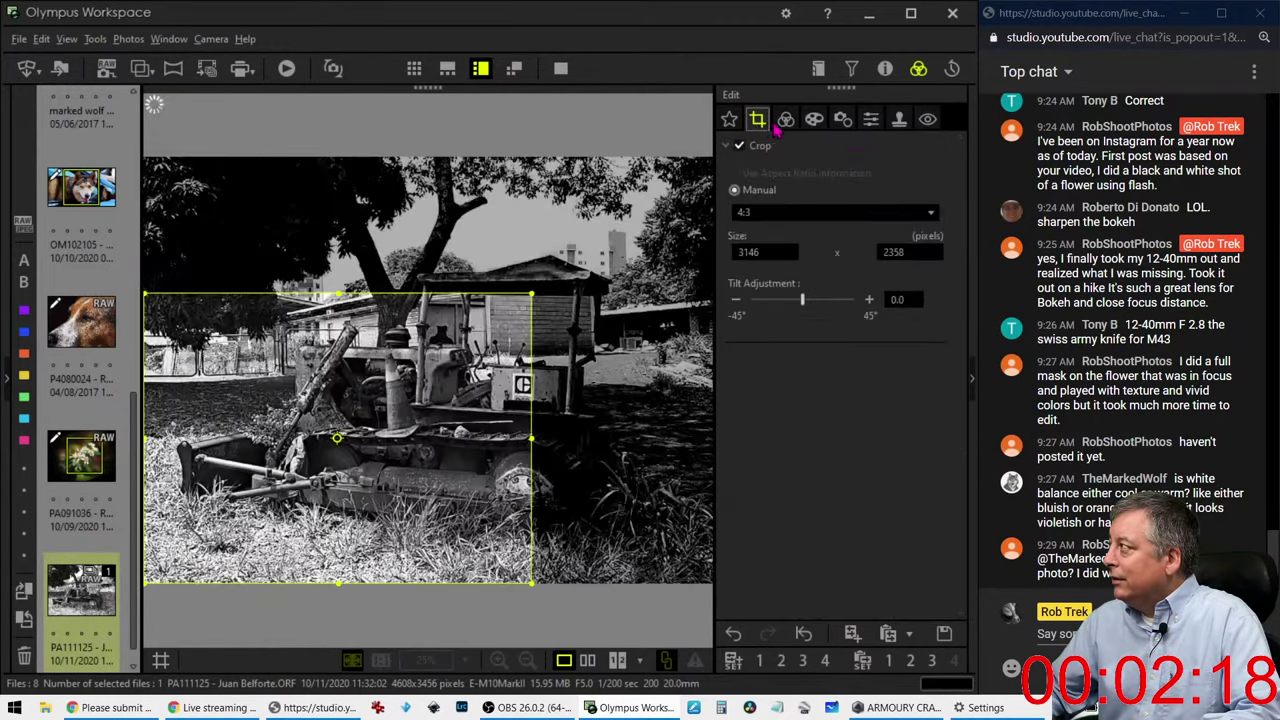
{"action": "left_click", "coordinate": [785, 119]}
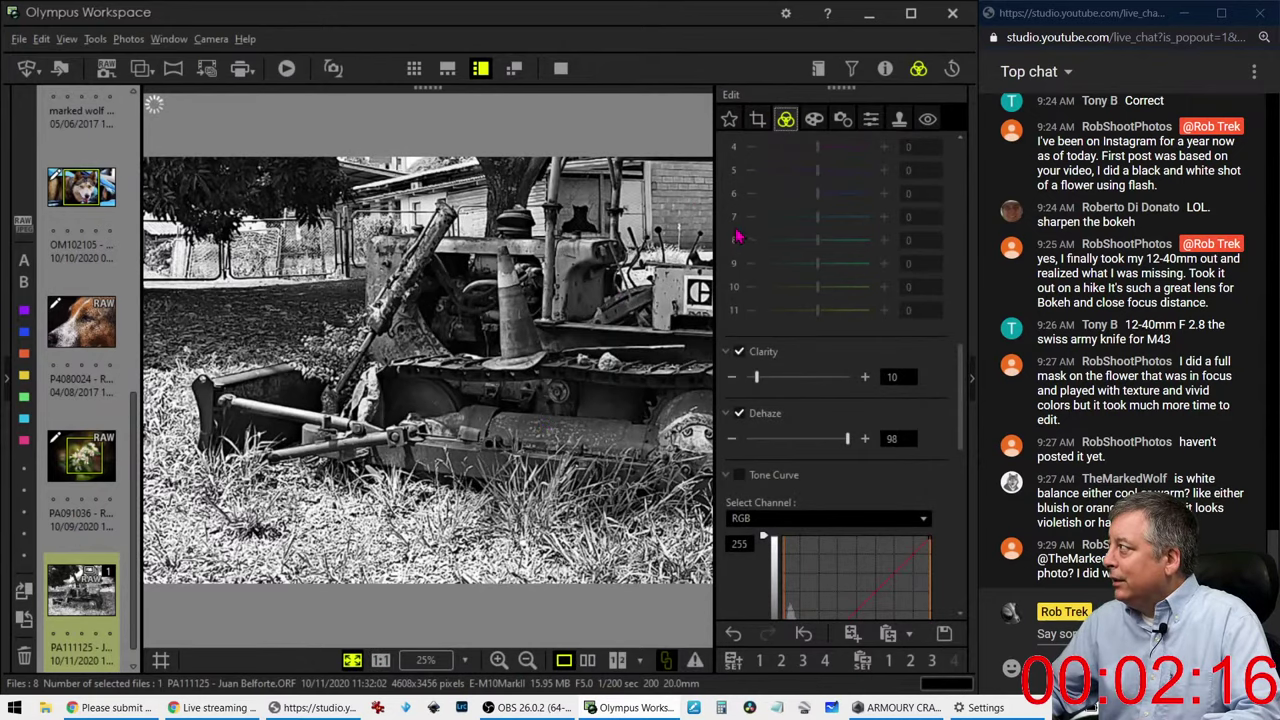
{"action": "left_click", "coordinate": [758, 120]}
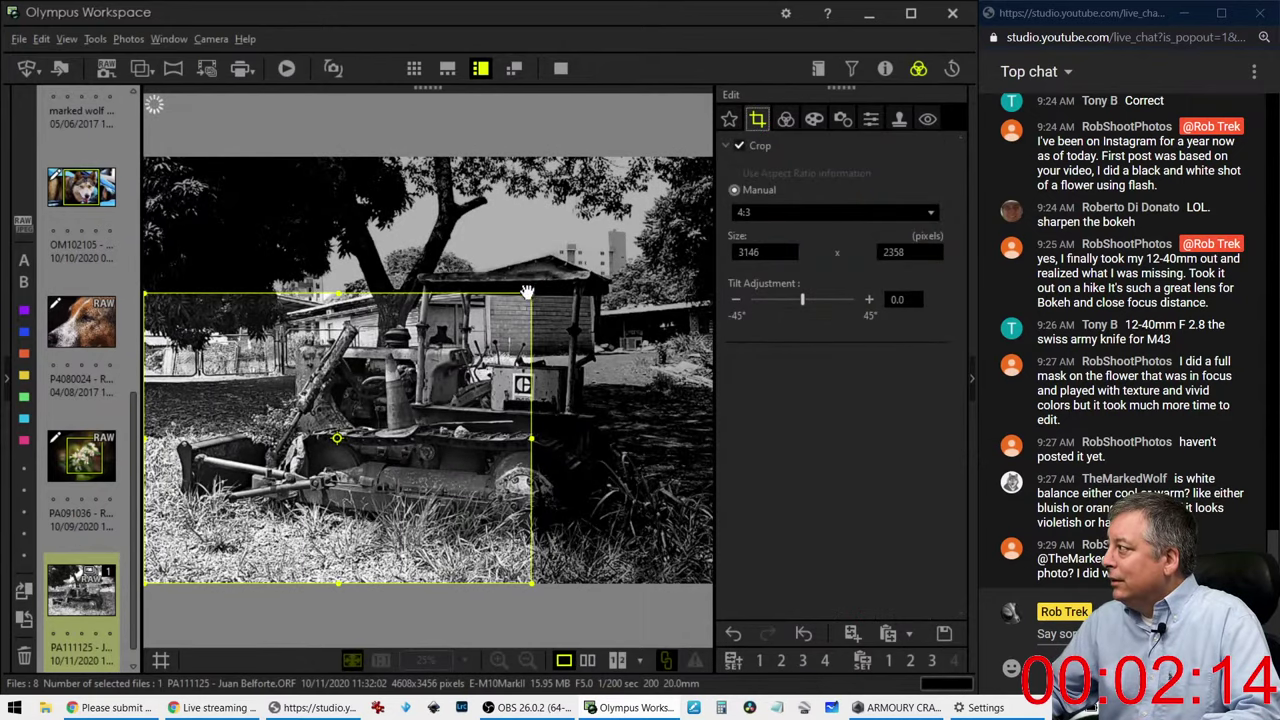
{"action": "left_click_drag", "start_coordinate": [527, 292], "coordinate": [626, 242]}
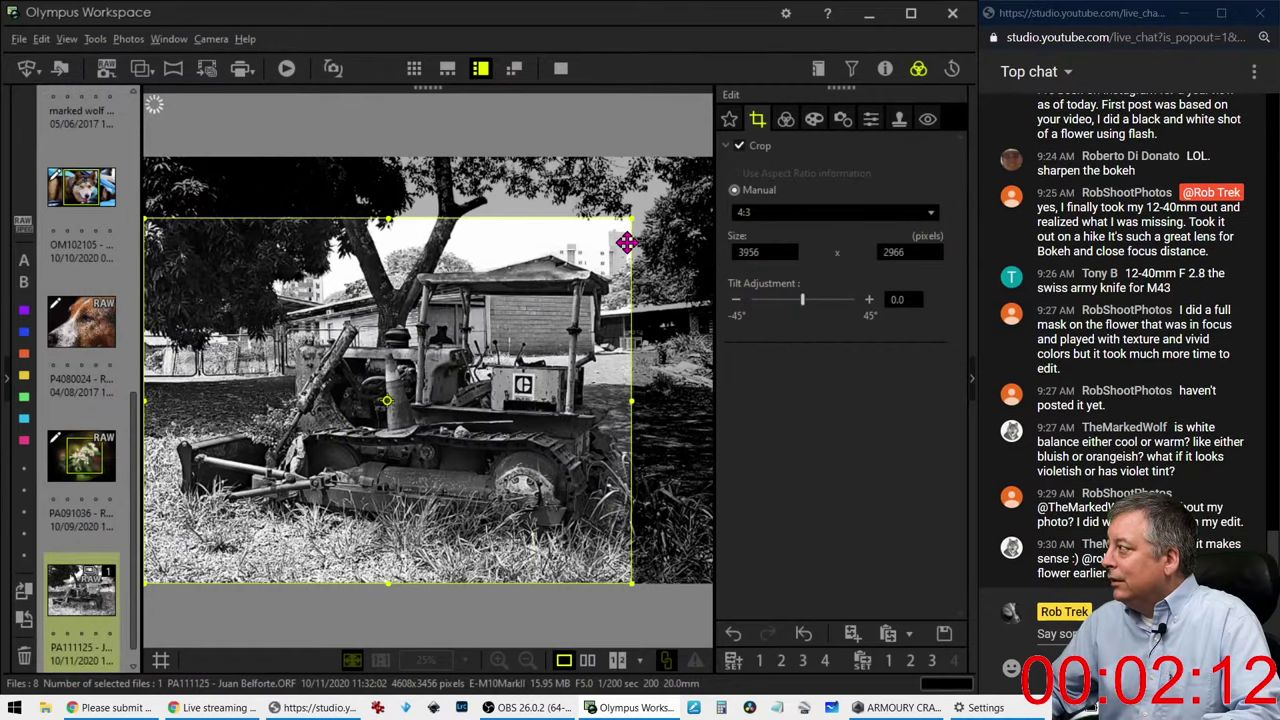
{"action": "left_click", "coordinate": [786, 125]}
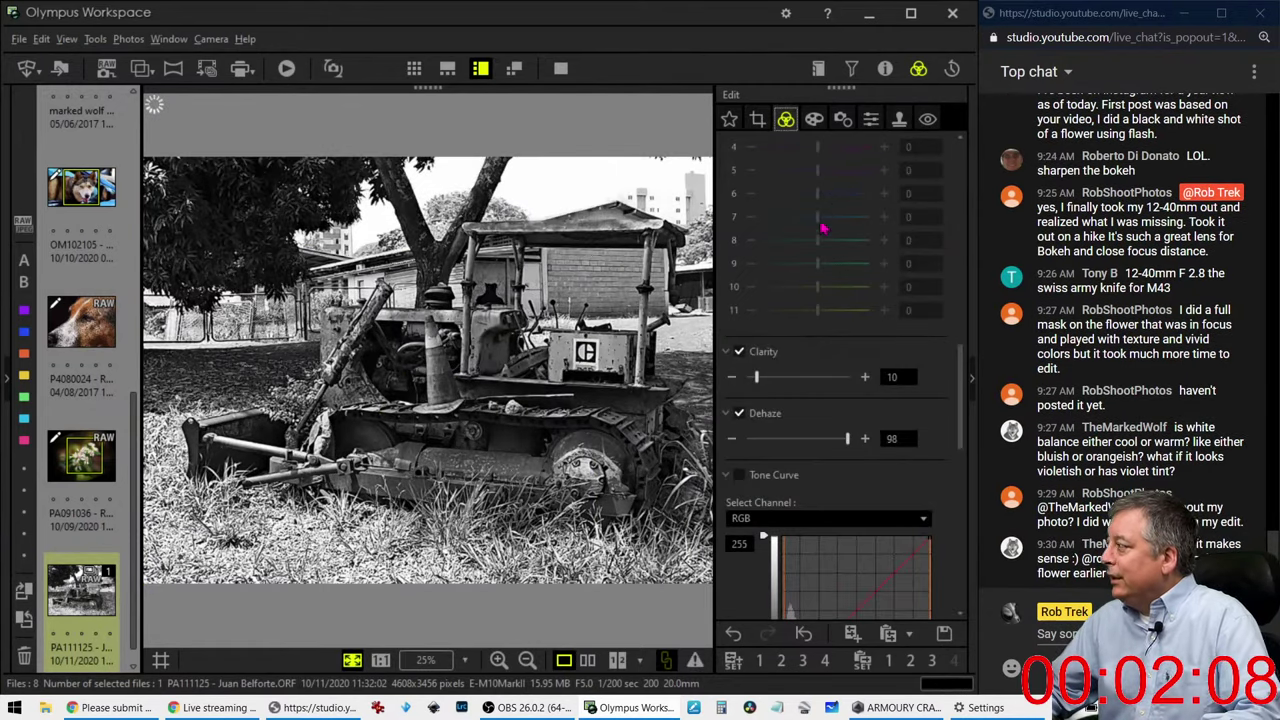
Step: Darken the photo's corners slightly with the vignetting adjustment and set the Monotone B&W filter to R:Red
{"action": "left_click", "coordinate": [814, 119]}
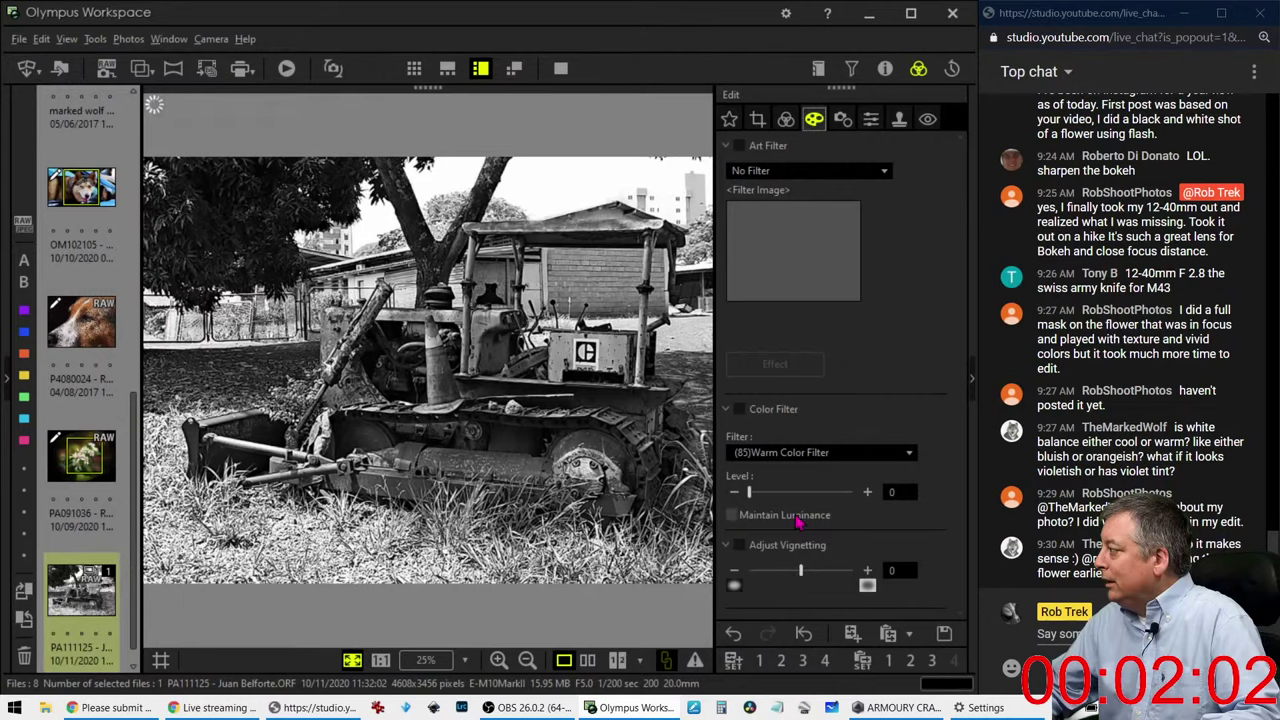
{"action": "left_click_drag", "start_coordinate": [801, 573], "coordinate": [791, 579]}
{"action": "left_click", "coordinate": [786, 121]}
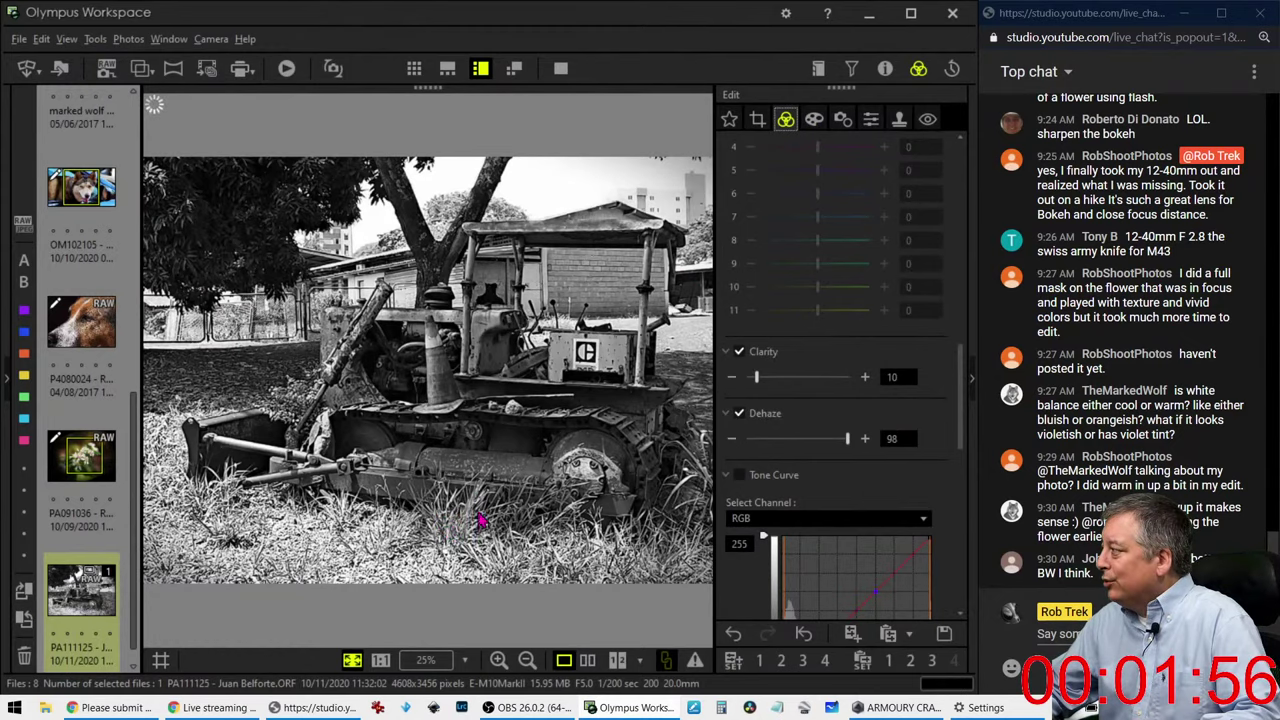
{"action": "scroll", "coordinate": [790, 330], "scroll_direction": "up", "scroll_amount": 6}
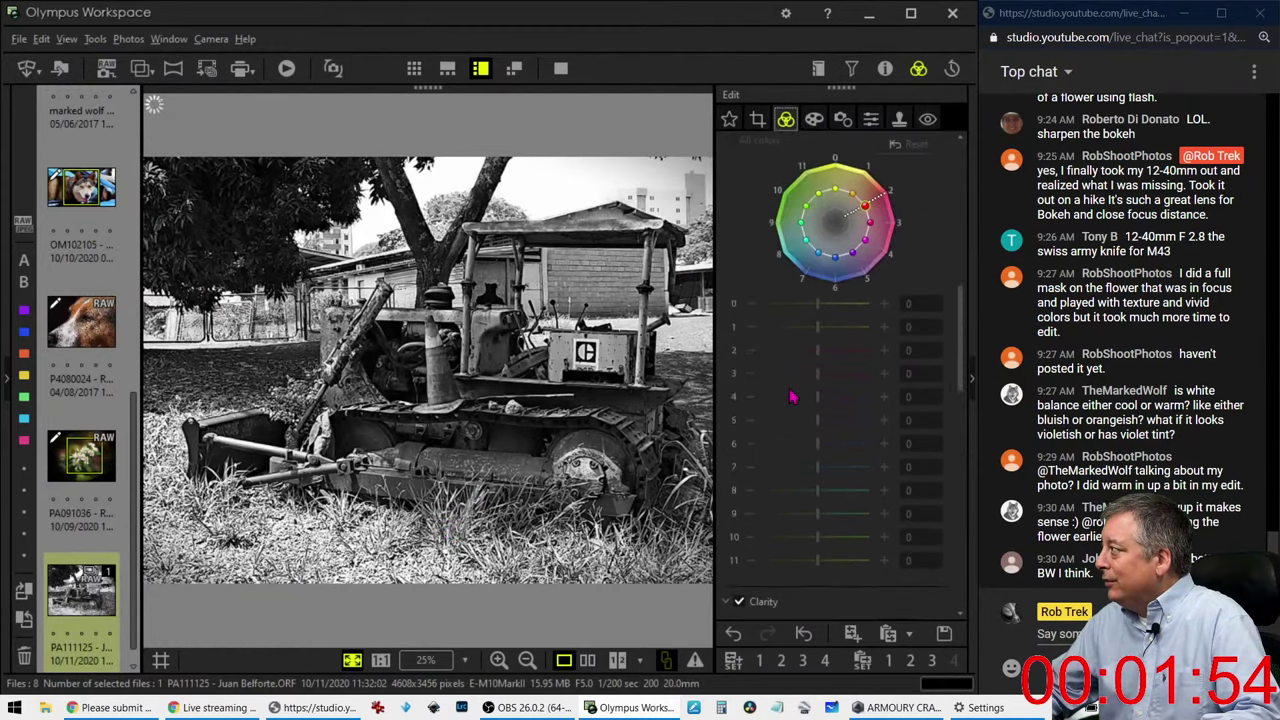
{"action": "scroll", "coordinate": [791, 390], "scroll_direction": "up", "scroll_amount": 2}
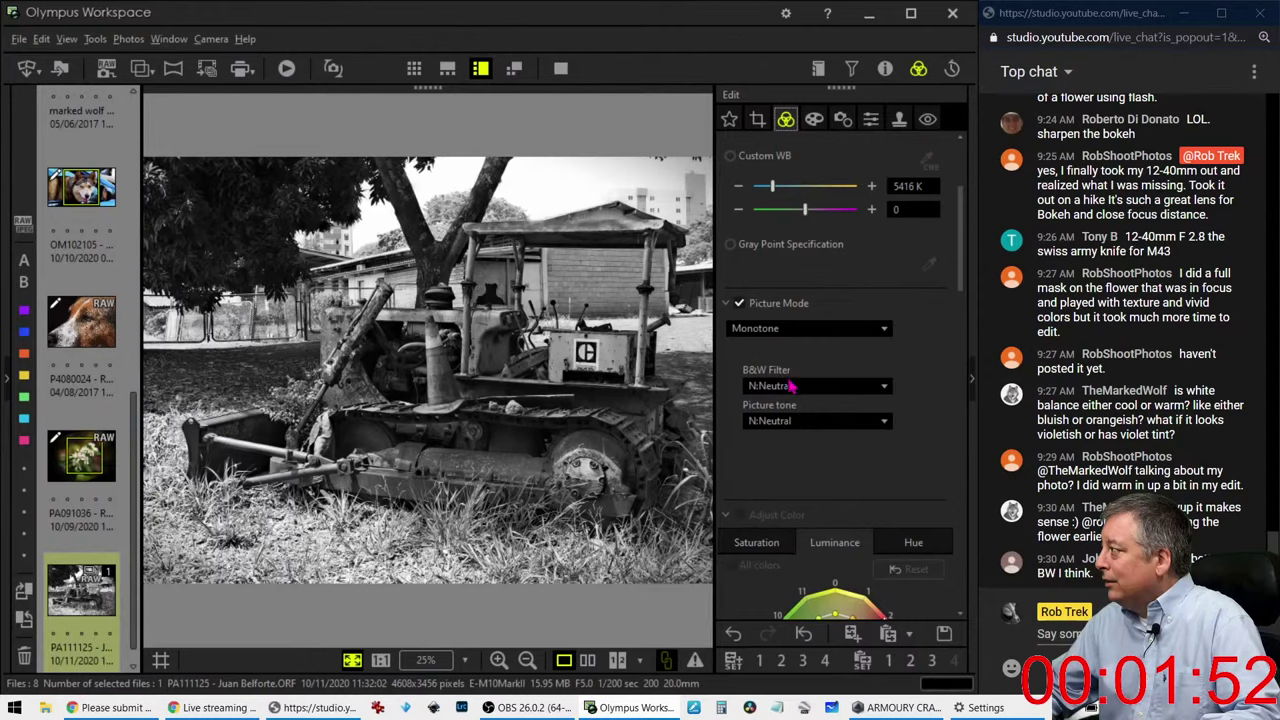
{"action": "left_click", "coordinate": [790, 386]}
{"action": "left_click", "coordinate": [798, 437]}
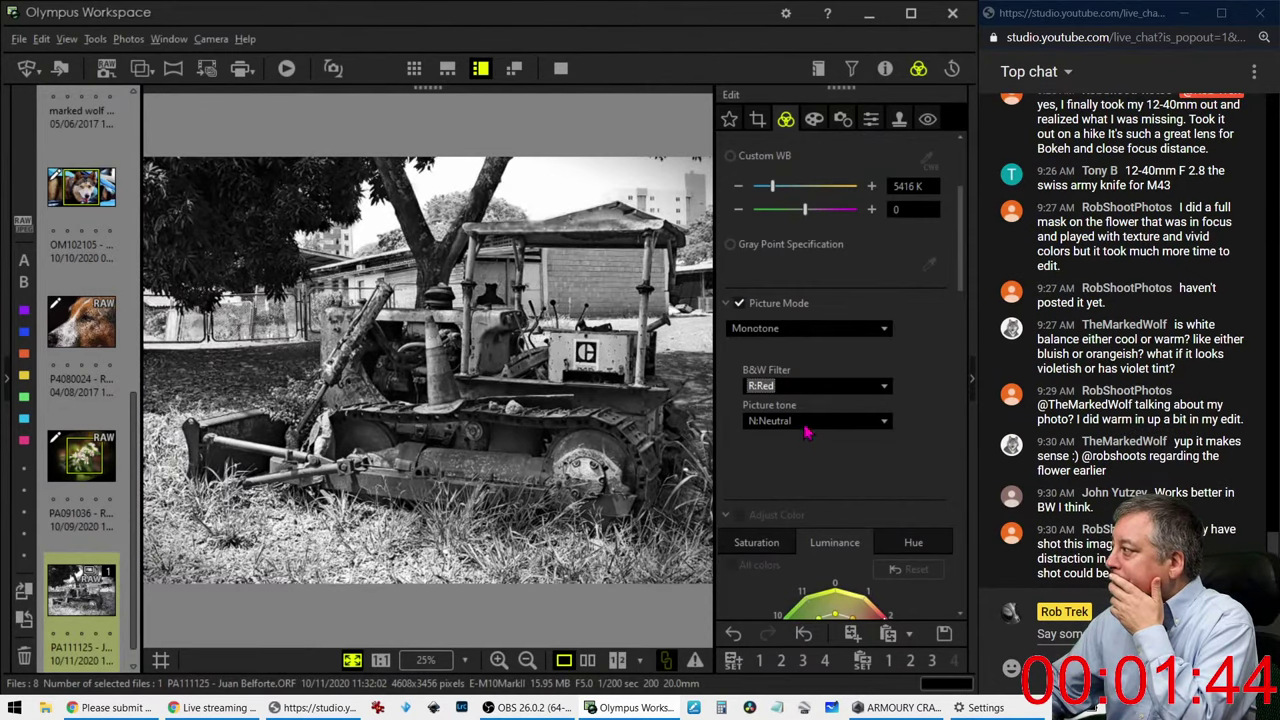
Step: Shape the RGB tone curve by deepening the darkest shadows, lifting the lower midtones slightly and placing a point near the highlights
{"action": "scroll", "coordinate": [808, 432], "scroll_direction": "down", "scroll_amount": 10}
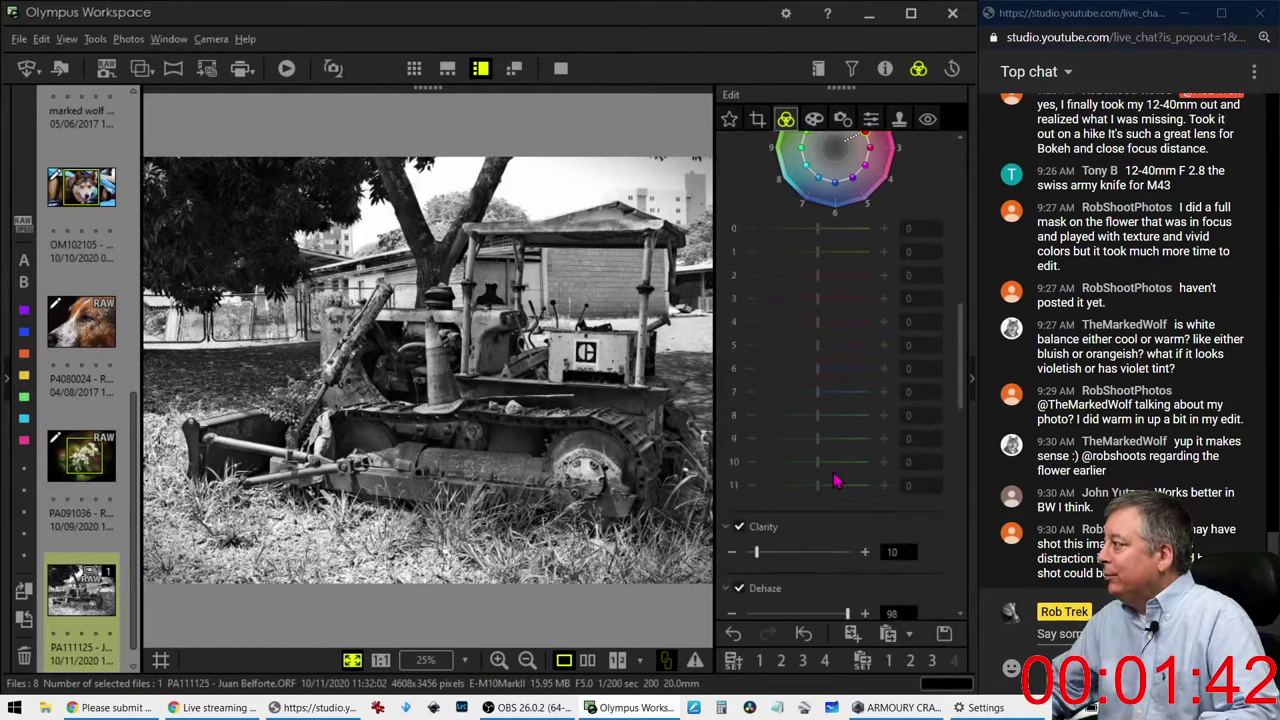
{"action": "scroll", "coordinate": [836, 481], "scroll_direction": "down", "scroll_amount": 6}
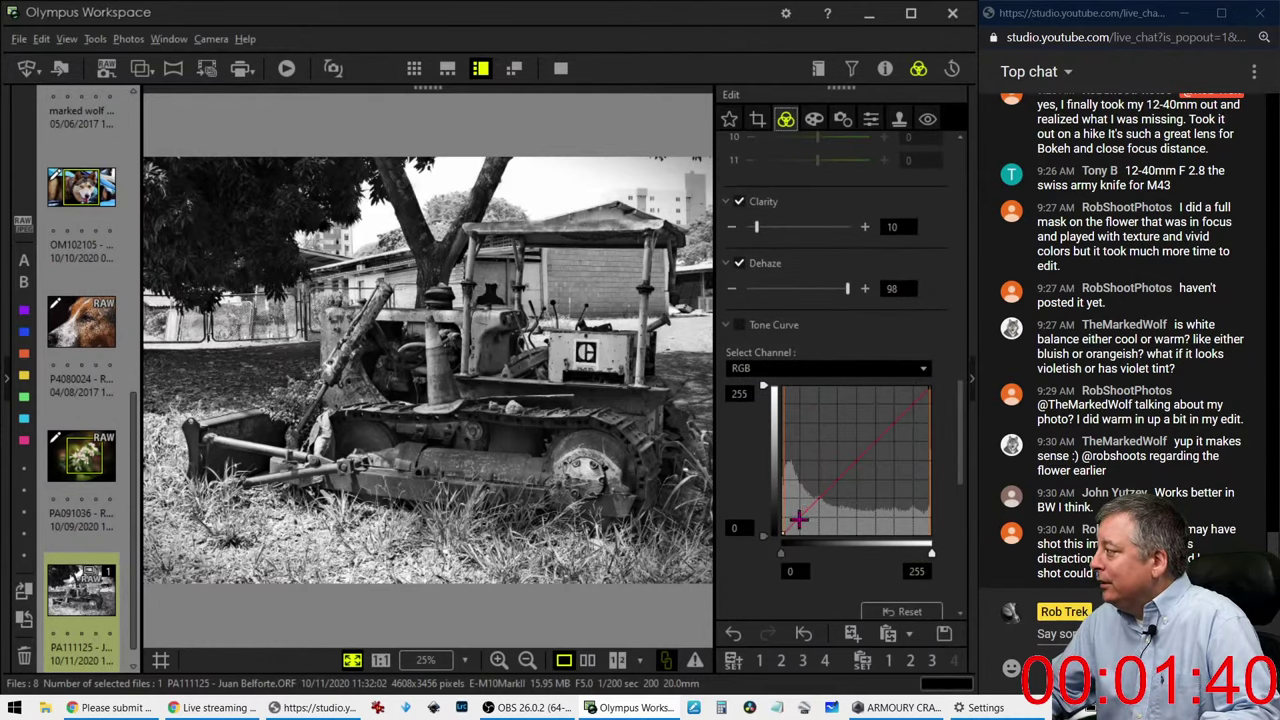
{"action": "mouse_move", "coordinate": [798, 518]}
{"action": "left_mouse_down"}
{"action": "mouse_move", "coordinate": [793, 530]}
{"action": "mouse_move", "coordinate": [809, 508]}
{"action": "left_mouse_up"}
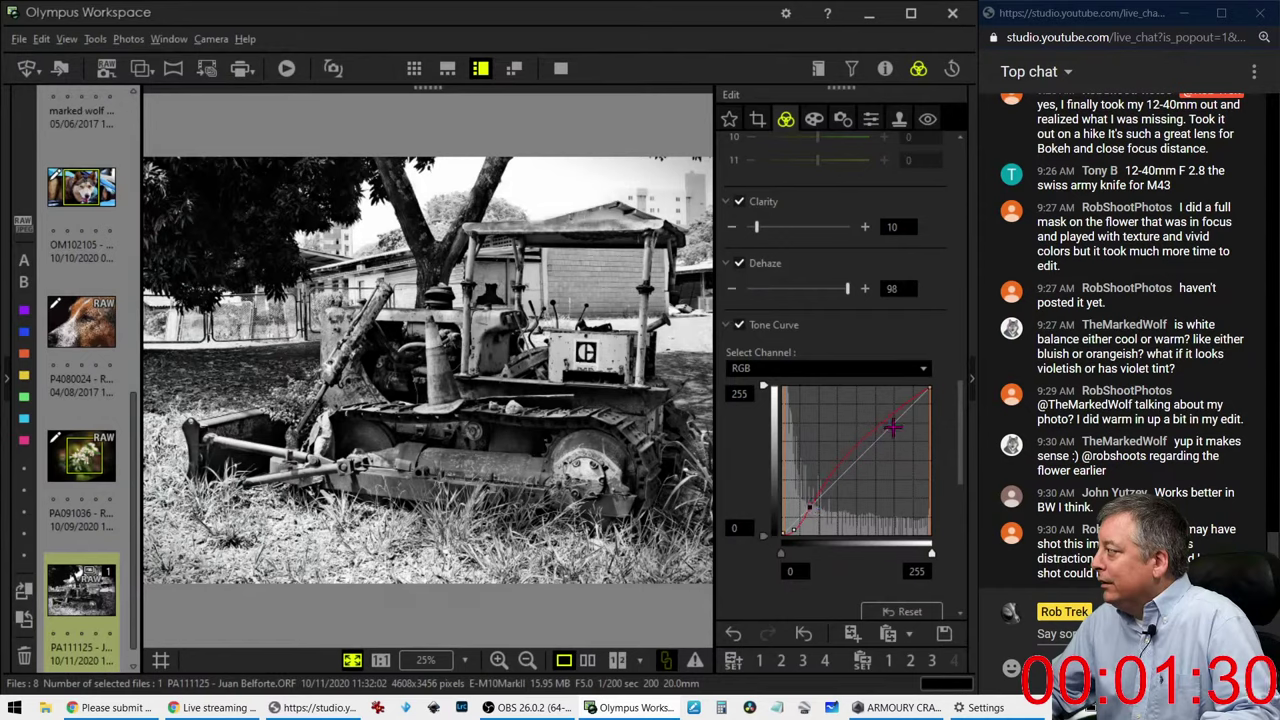
{"action": "left_click_drag", "start_coordinate": [889, 421], "coordinate": [910, 407]}
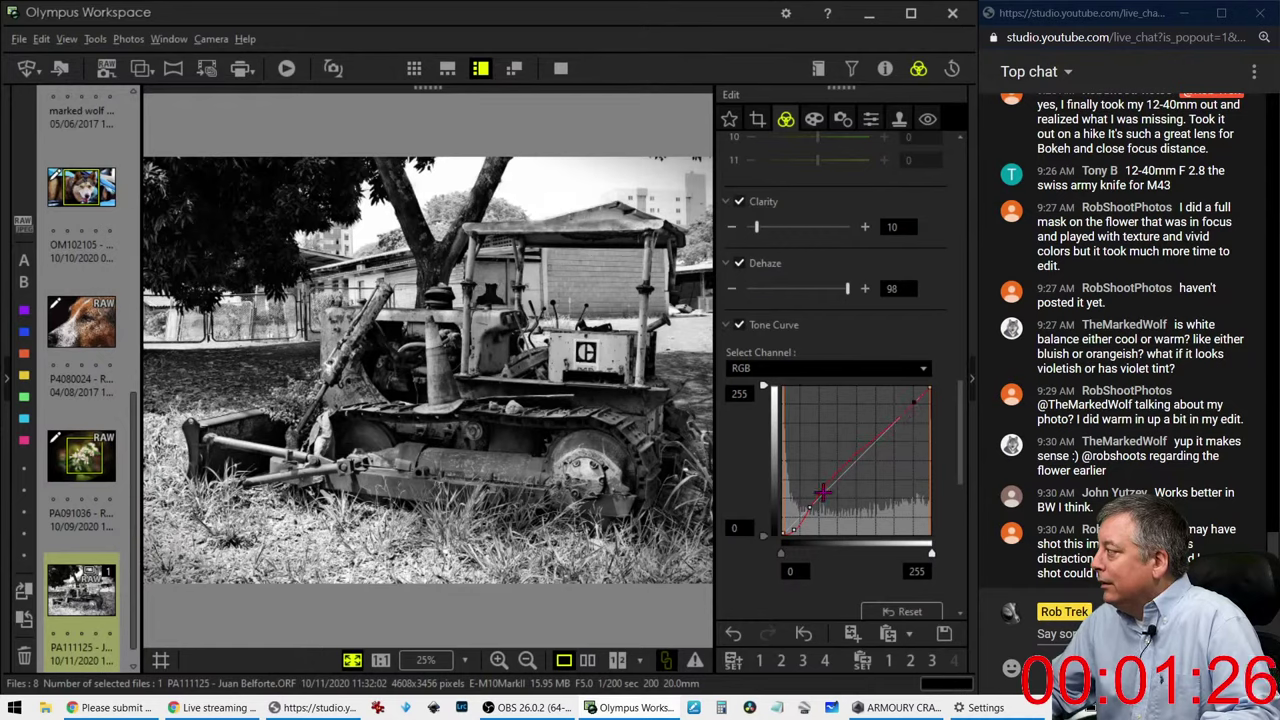
{"action": "left_click_drag", "start_coordinate": [811, 505], "coordinate": [818, 497]}
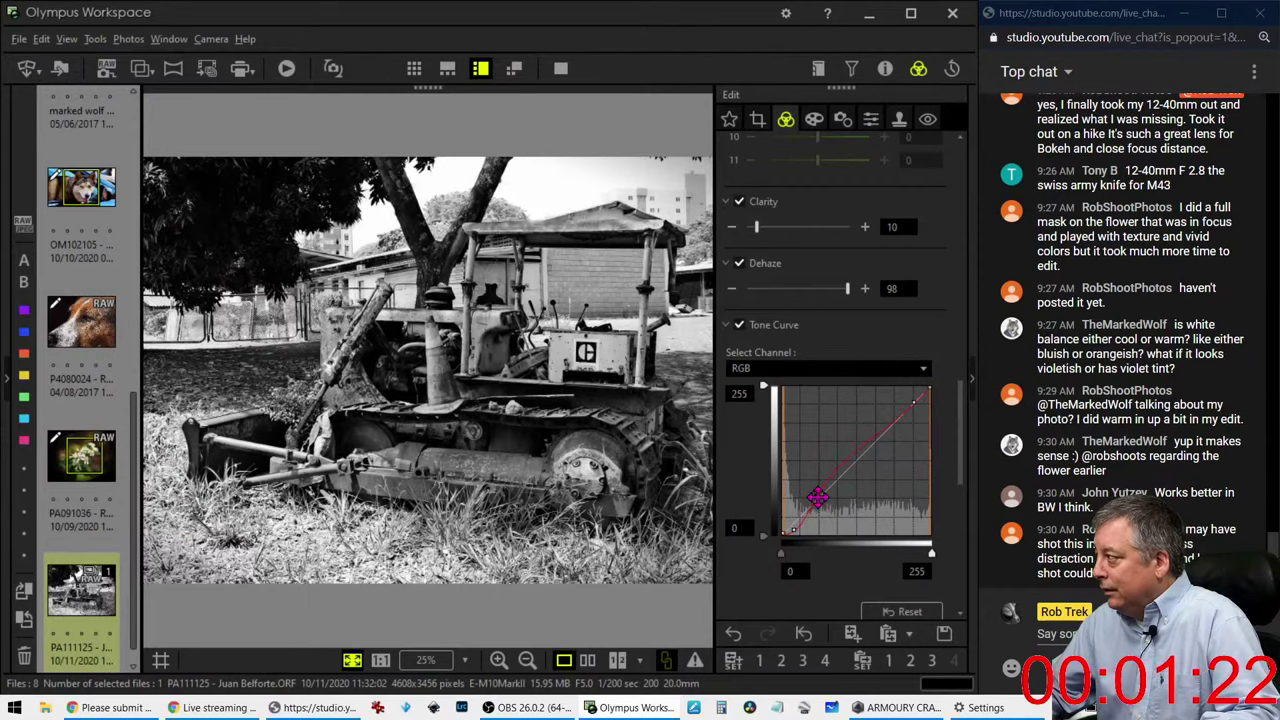
Step: Set the bulldozer photo's Sharpness to 2.0
{"action": "left_click", "coordinate": [871, 119]}
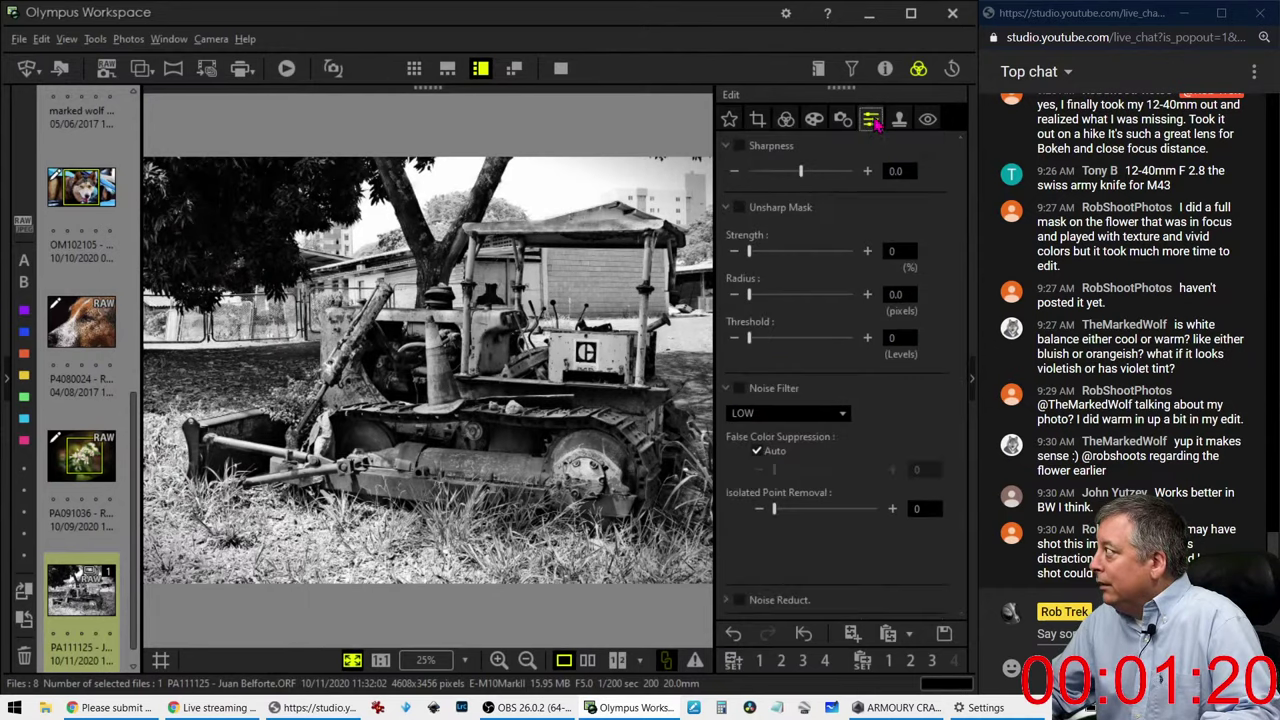
{"action": "left_click_drag", "start_coordinate": [802, 174], "coordinate": [887, 182]}
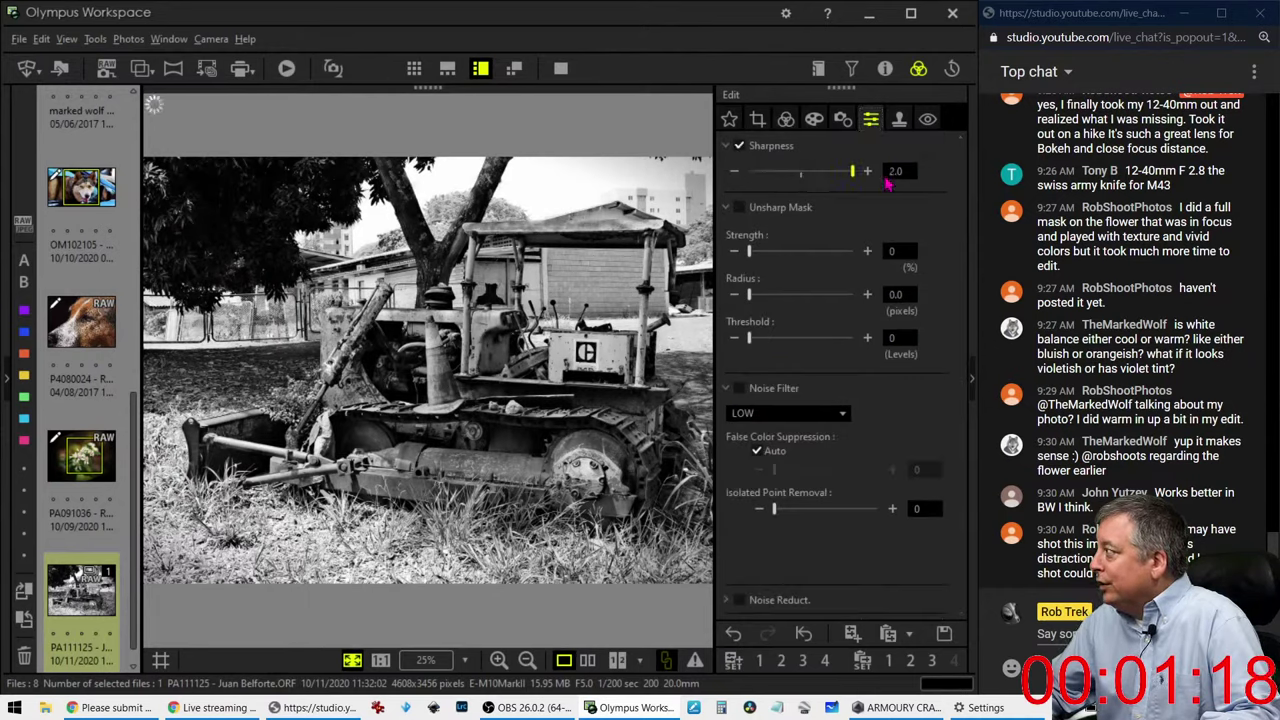
Step: Set the bulldozer photo's Noise Filter to OFF and check its crop frame
{"action": "left_click", "coordinate": [812, 414]}
{"action": "left_click", "coordinate": [808, 430]}
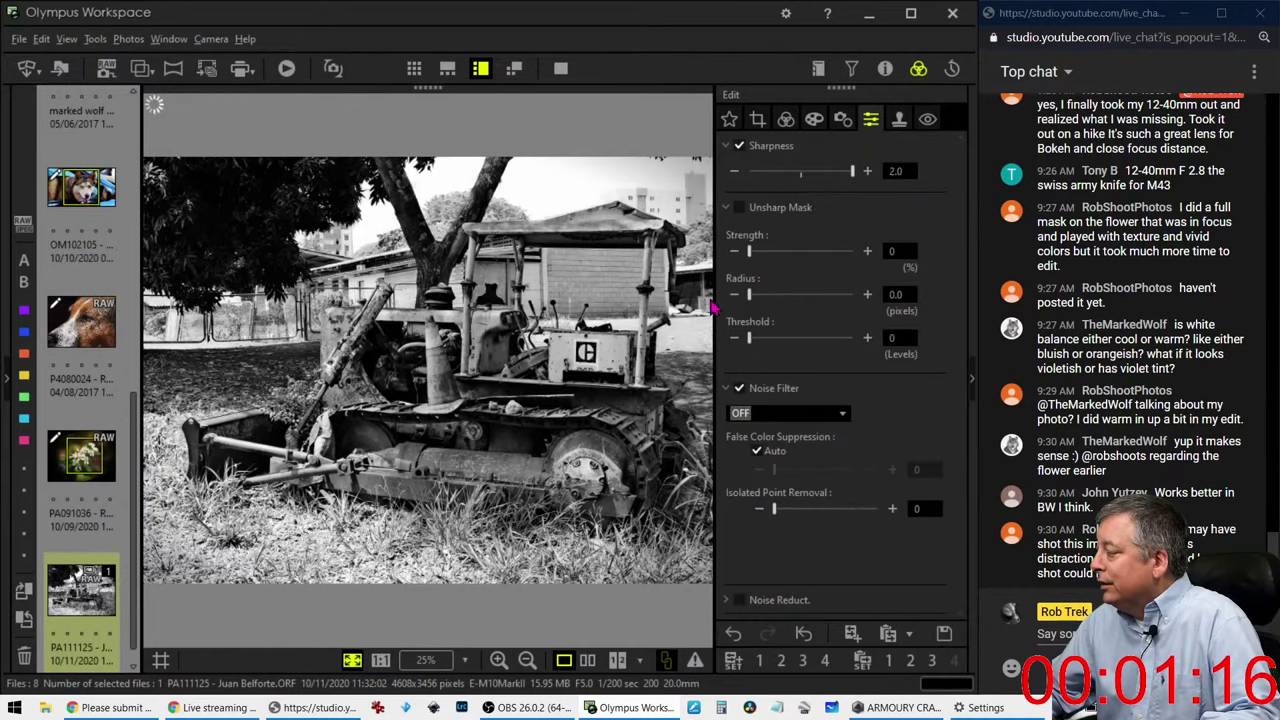
{"action": "left_click", "coordinate": [757, 121]}
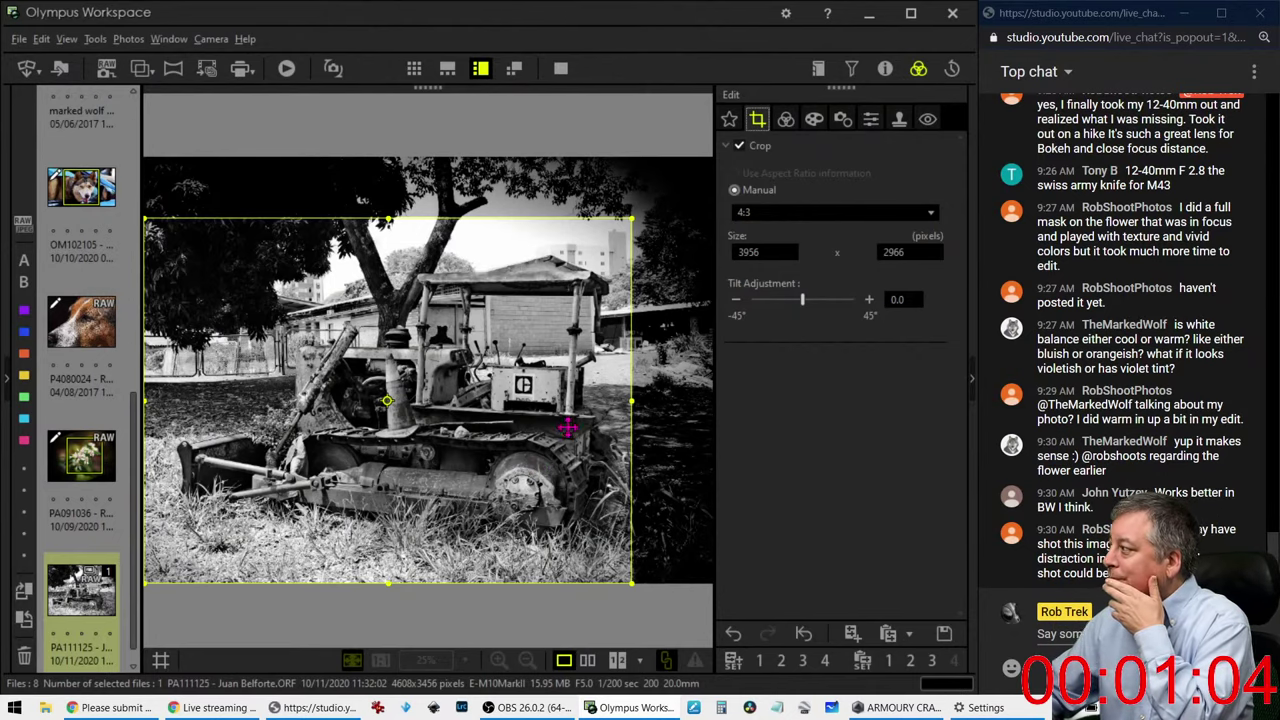
{"action": "left_click", "coordinate": [786, 119]}
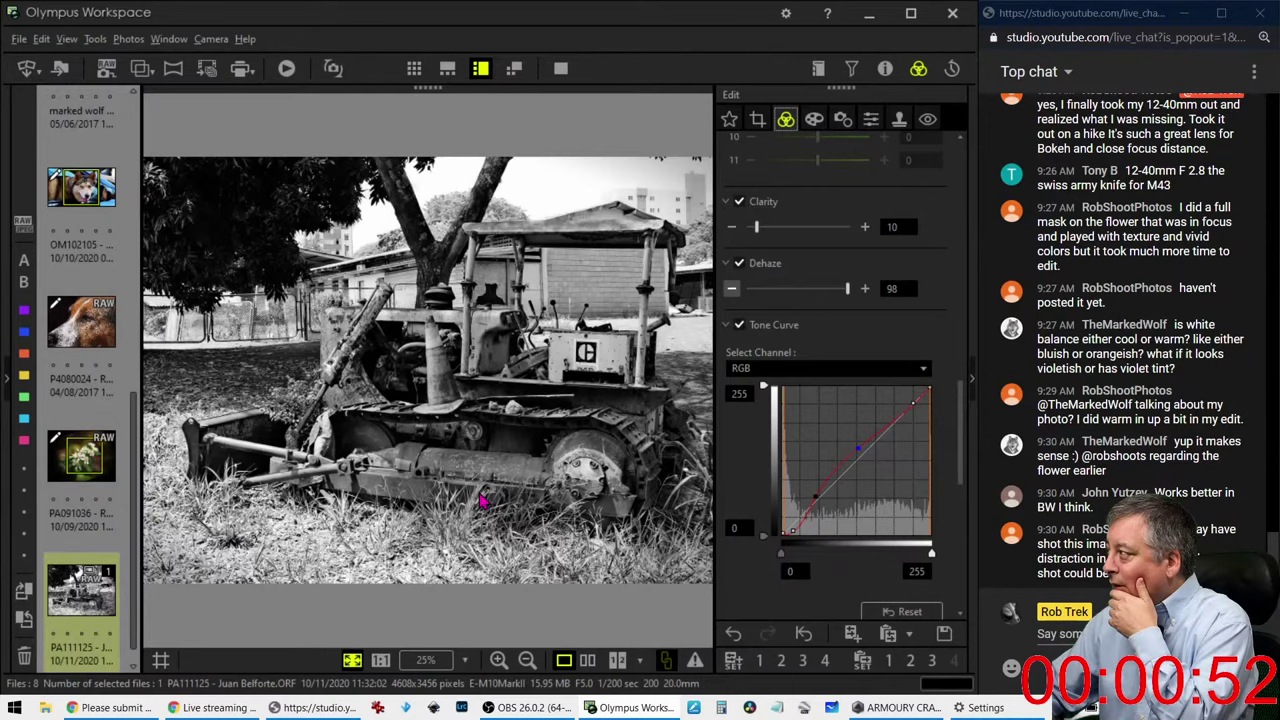
Step: Darken the bulldozer photo's corners further by setting Adjust Vignetting to -19
{"action": "left_click", "coordinate": [814, 120]}
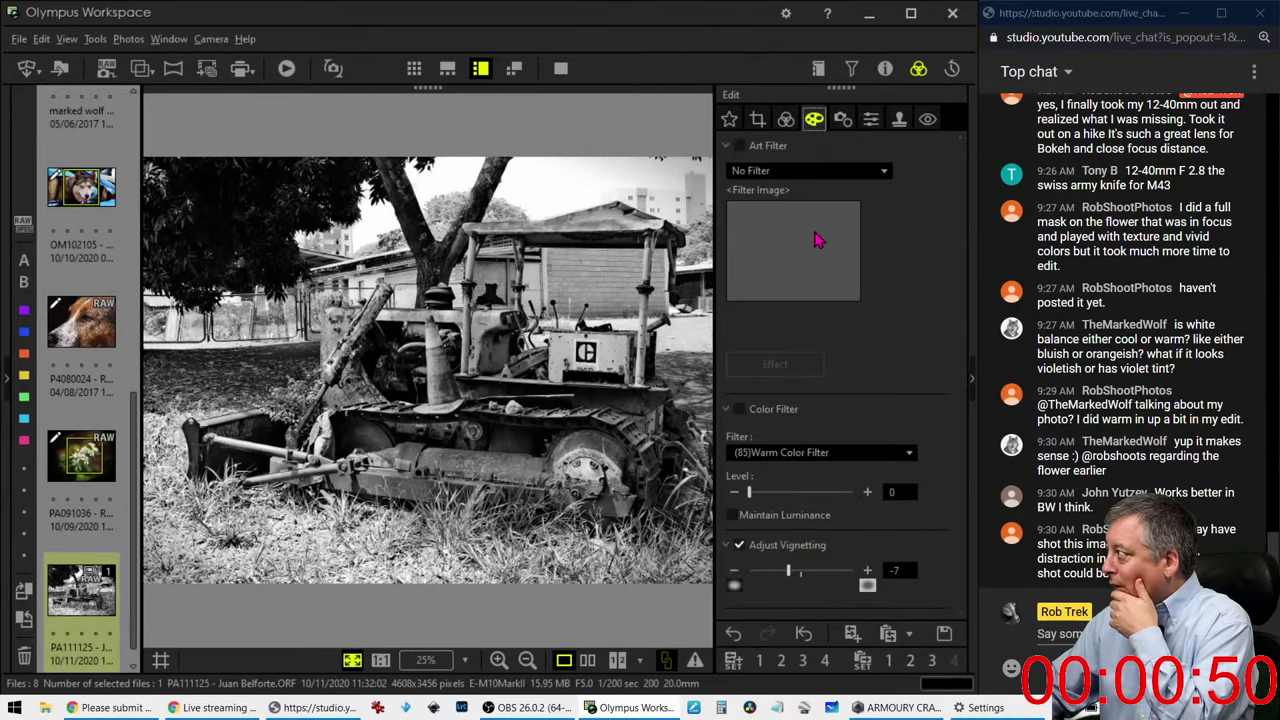
{"action": "left_click_drag", "start_coordinate": [788, 574], "coordinate": [773, 585]}
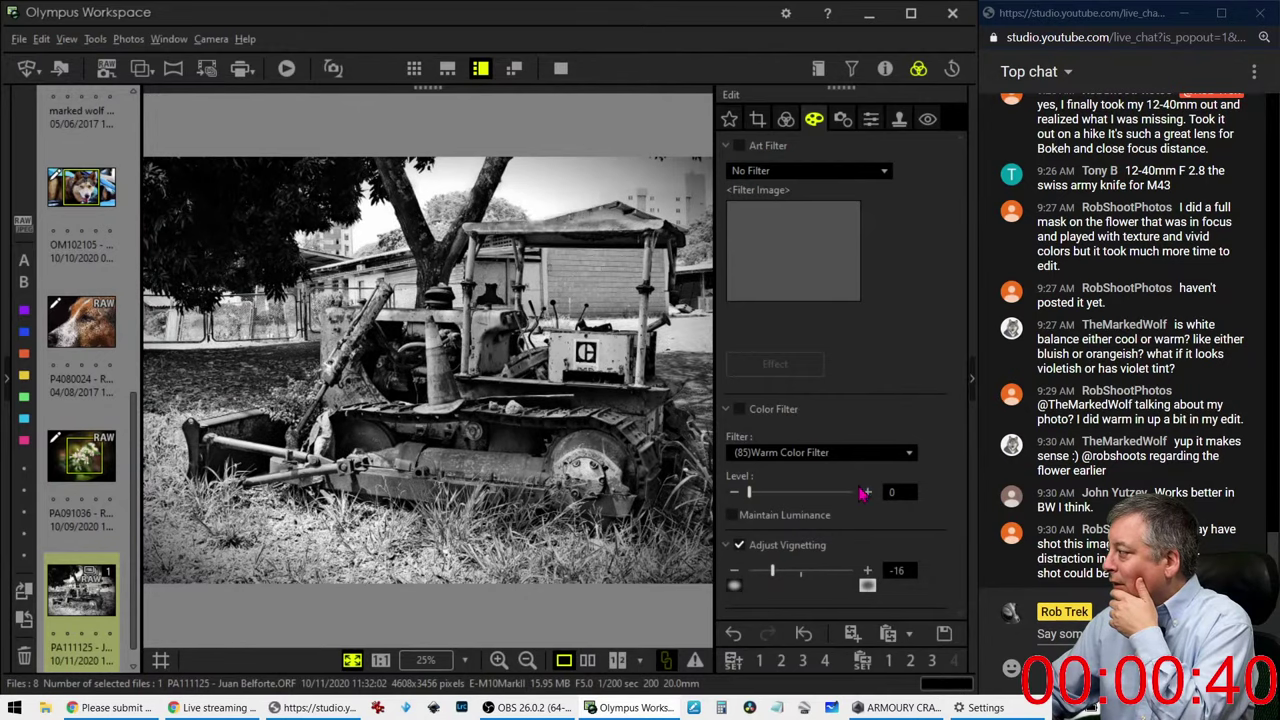
{"action": "left_click_drag", "start_coordinate": [773, 571], "coordinate": [770, 586]}
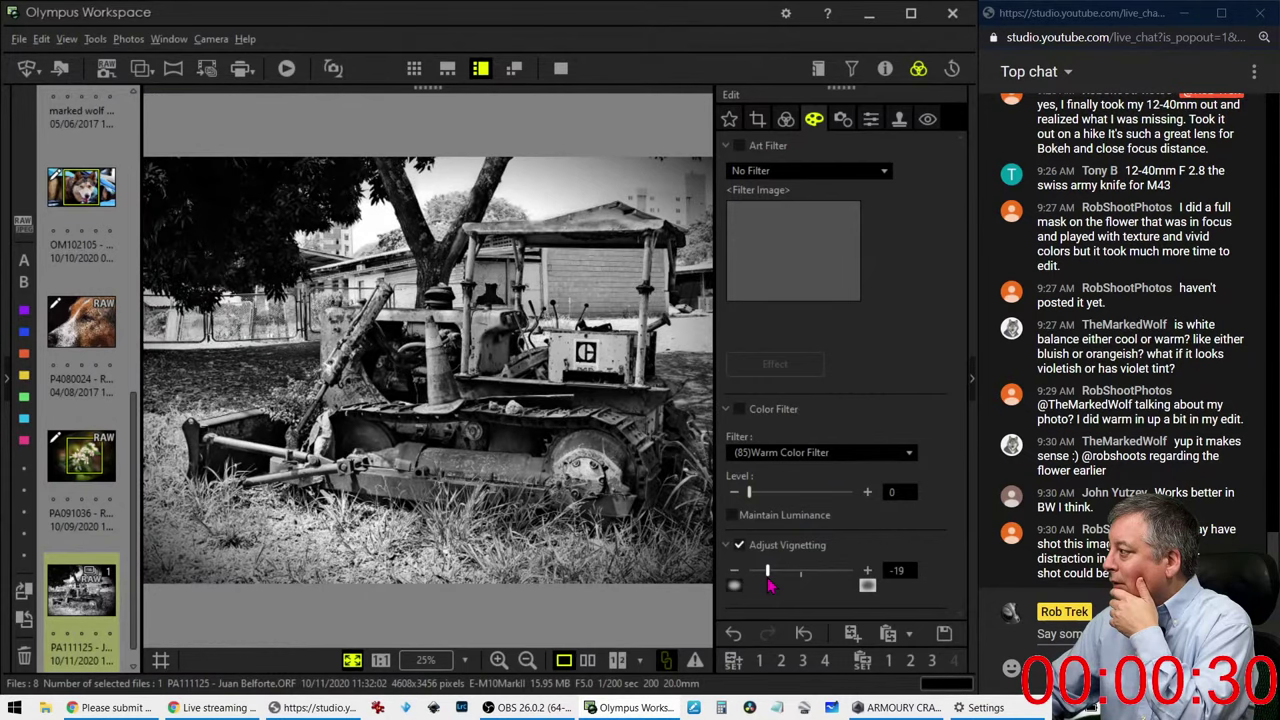
Step: Try the (82)Cool Color Filter on the bulldozer photo at levels 30 and 11, and switch the color filter off
{"action": "left_click", "coordinate": [815, 462]}
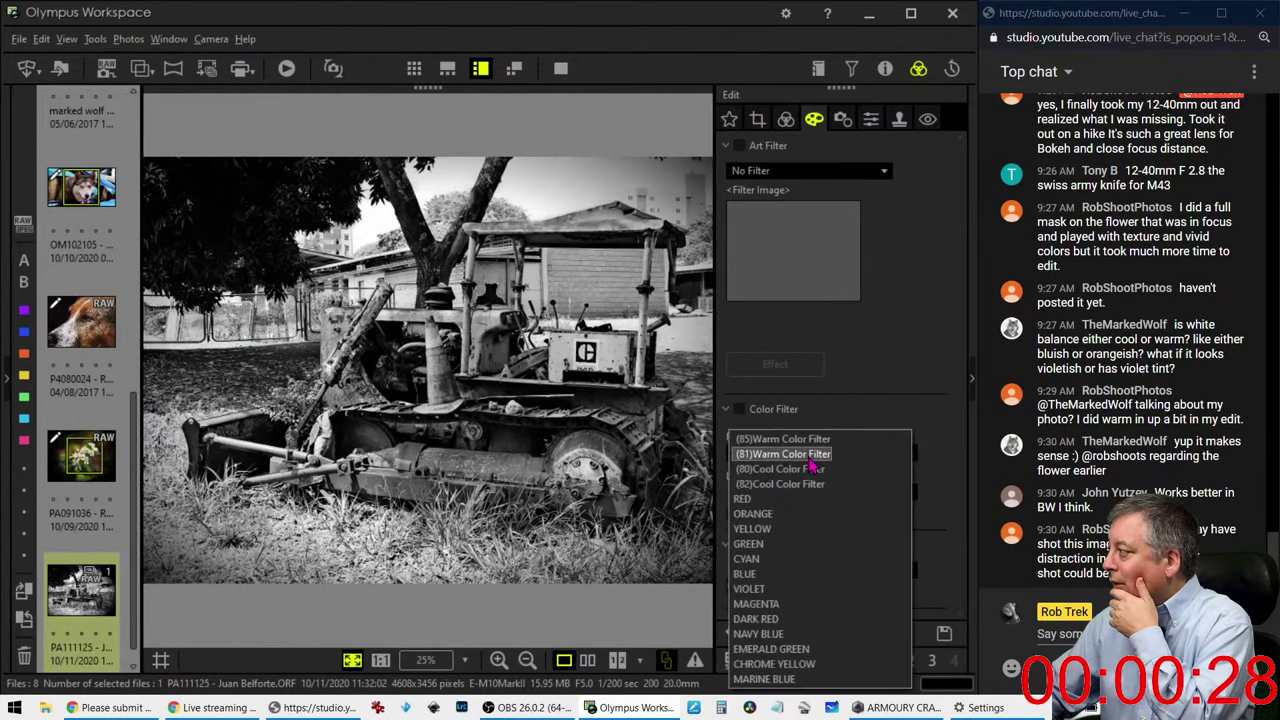
{"action": "left_click", "coordinate": [806, 484]}
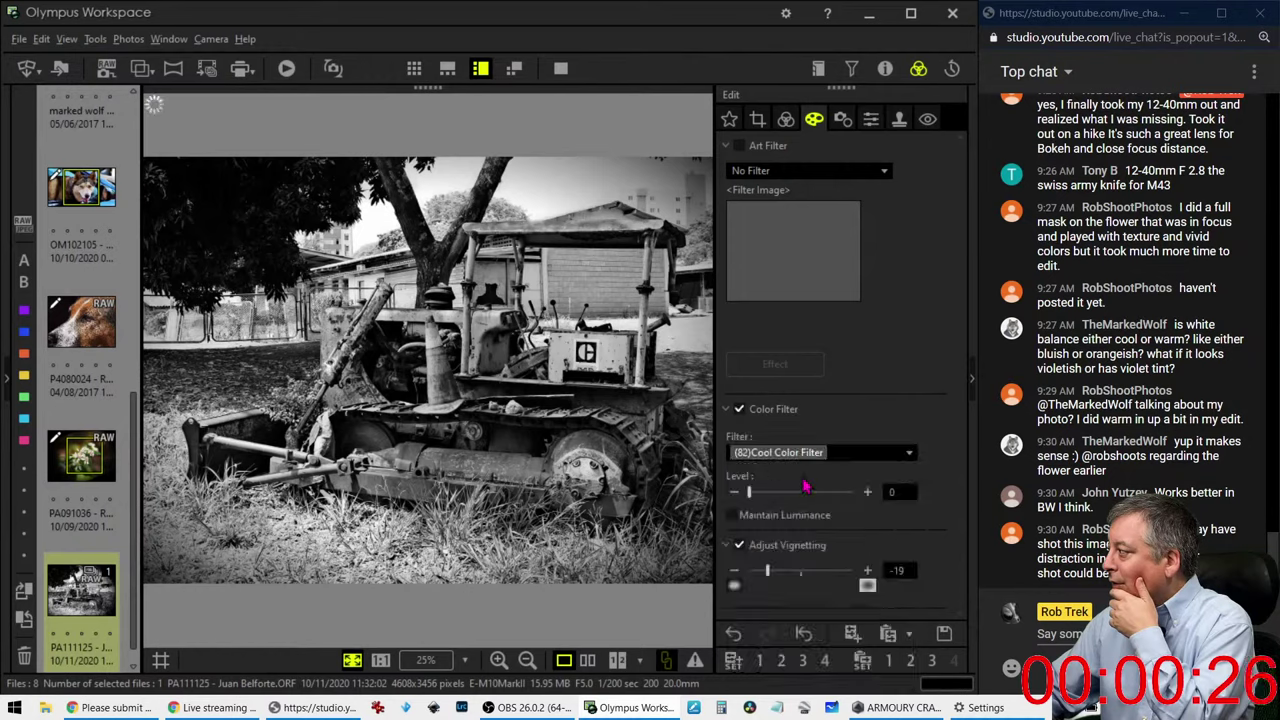
{"action": "left_click_drag", "start_coordinate": [758, 498], "coordinate": [782, 502]}
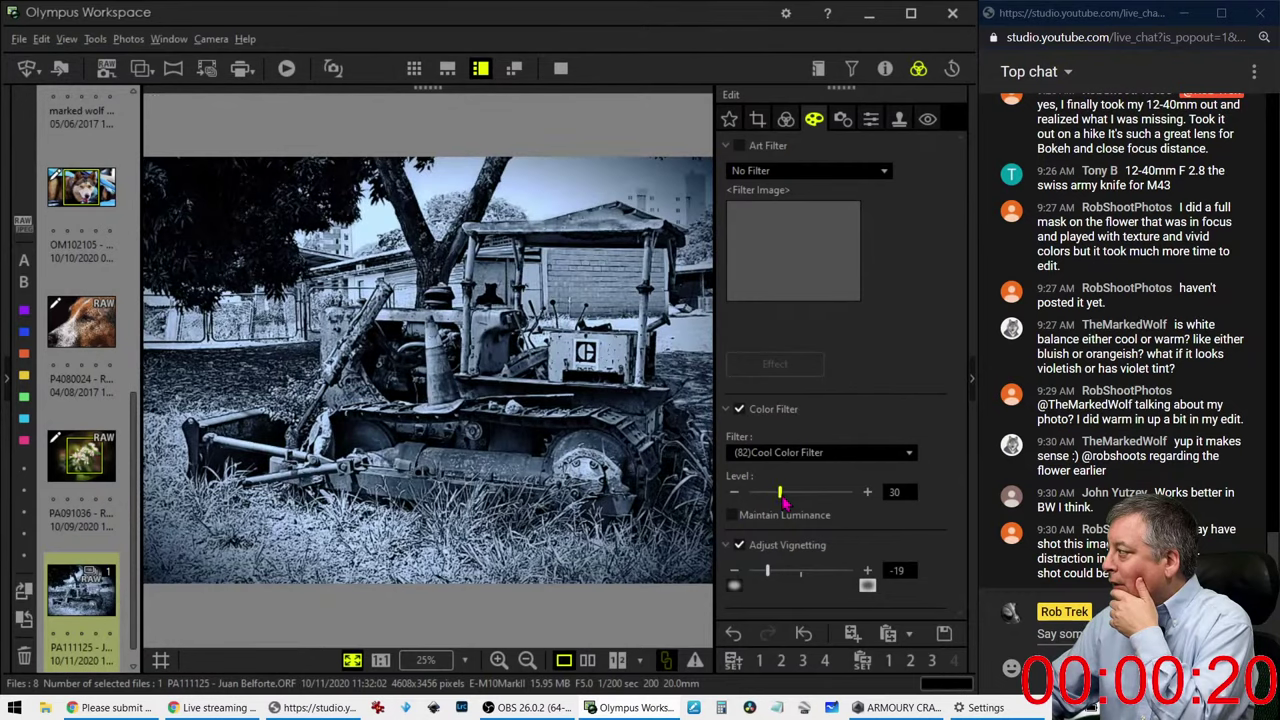
{"action": "left_click_drag", "start_coordinate": [785, 505], "coordinate": [765, 508]}
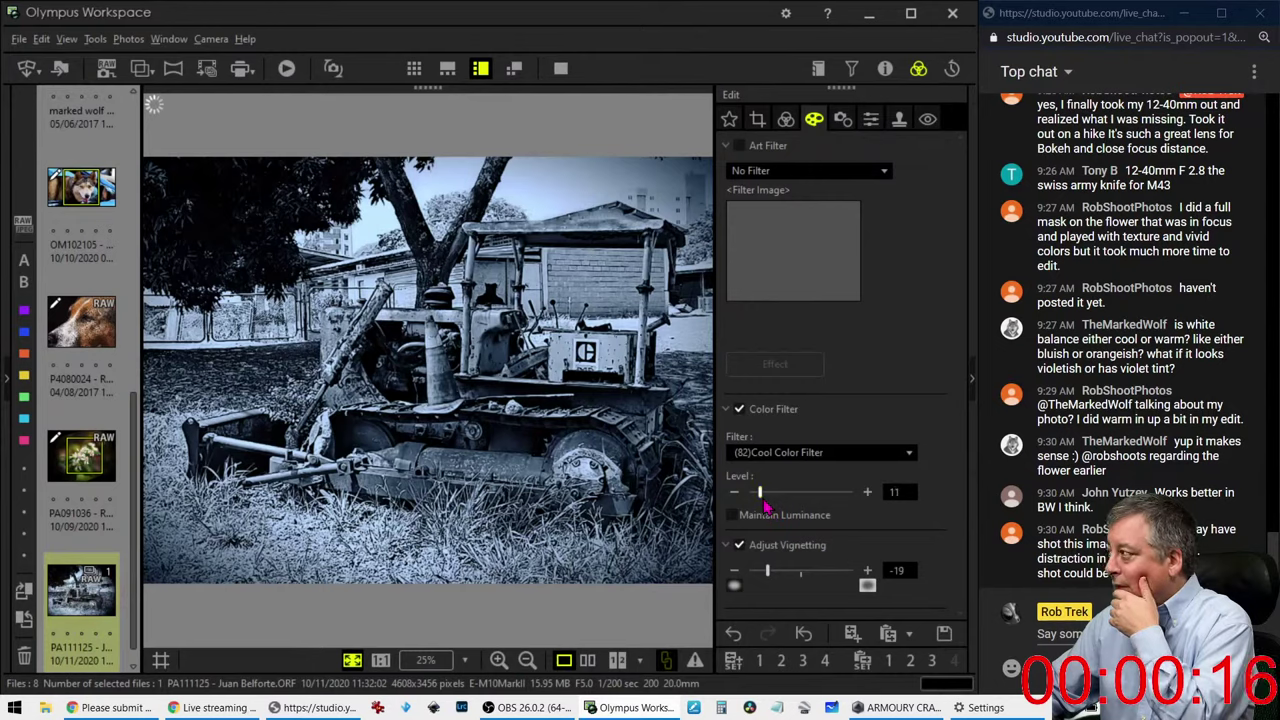
{"action": "left_click", "coordinate": [739, 409]}
Step: Tint the photo subtly with the B channel tone curve, lifting the shadows slightly and pulling the midtones slightly below the diagonal
{"action": "left_click", "coordinate": [786, 120]}
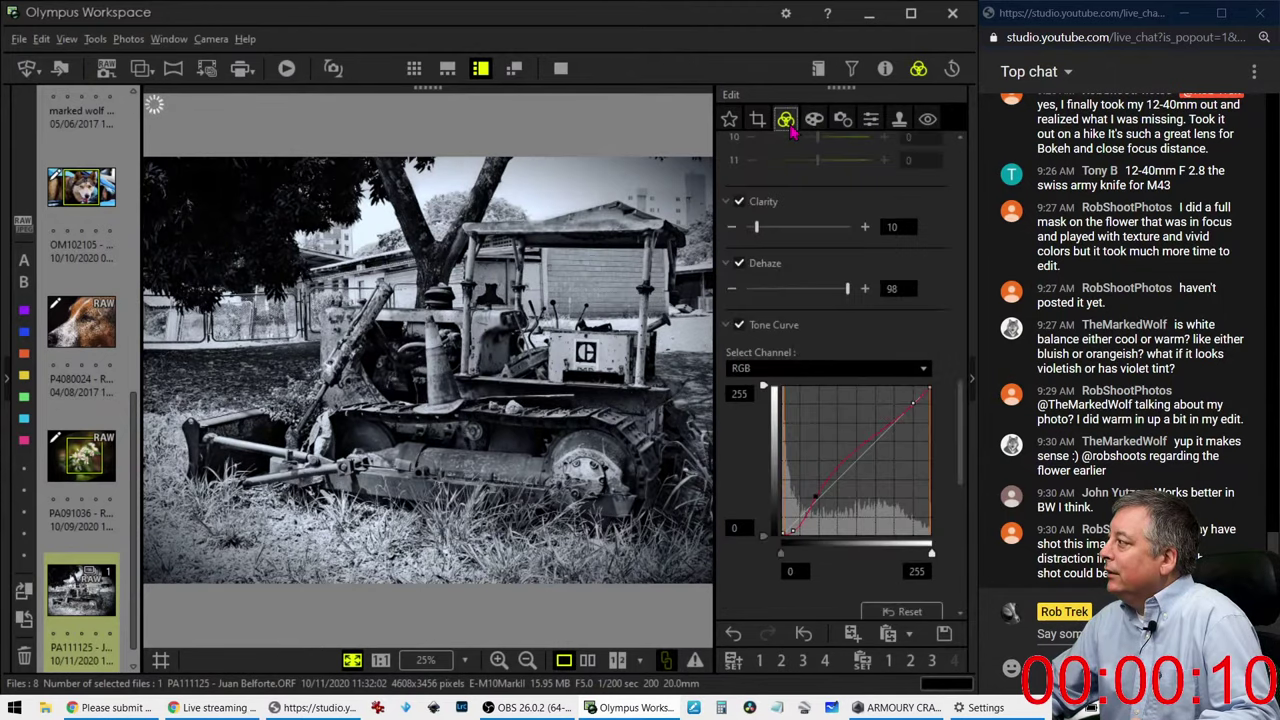
{"action": "left_click", "coordinate": [805, 368]}
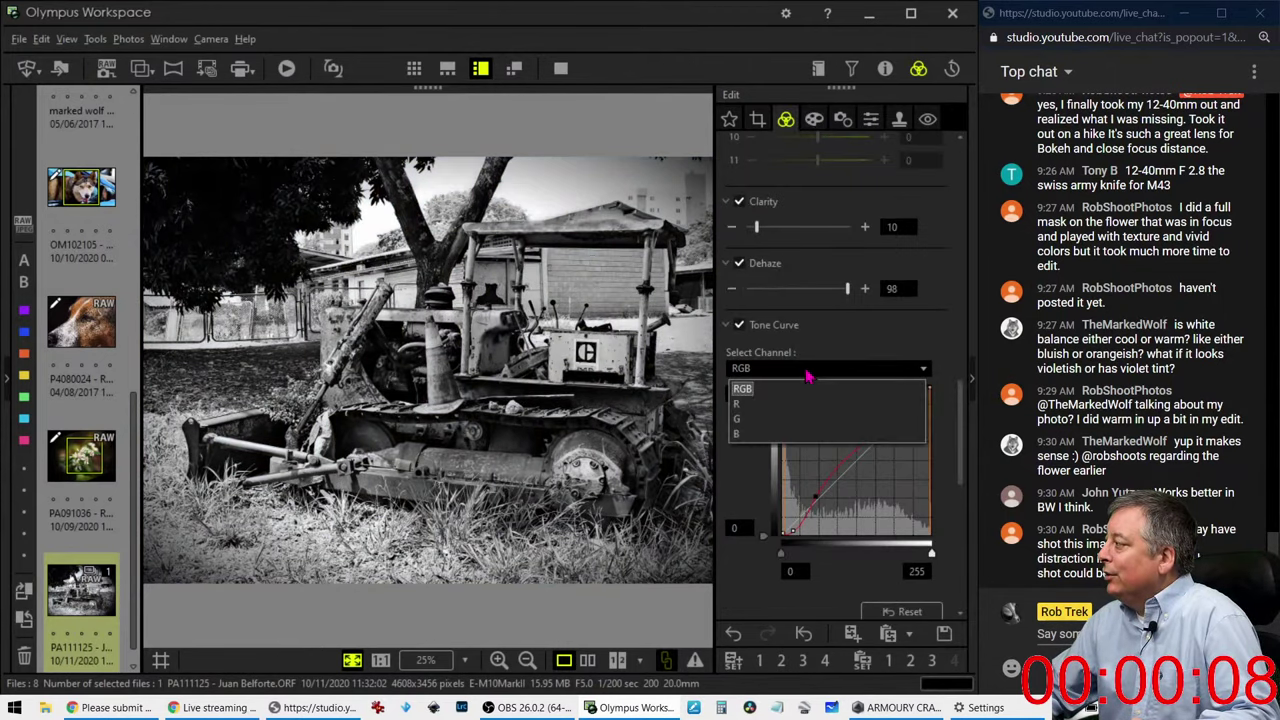
{"action": "left_click", "coordinate": [800, 433]}
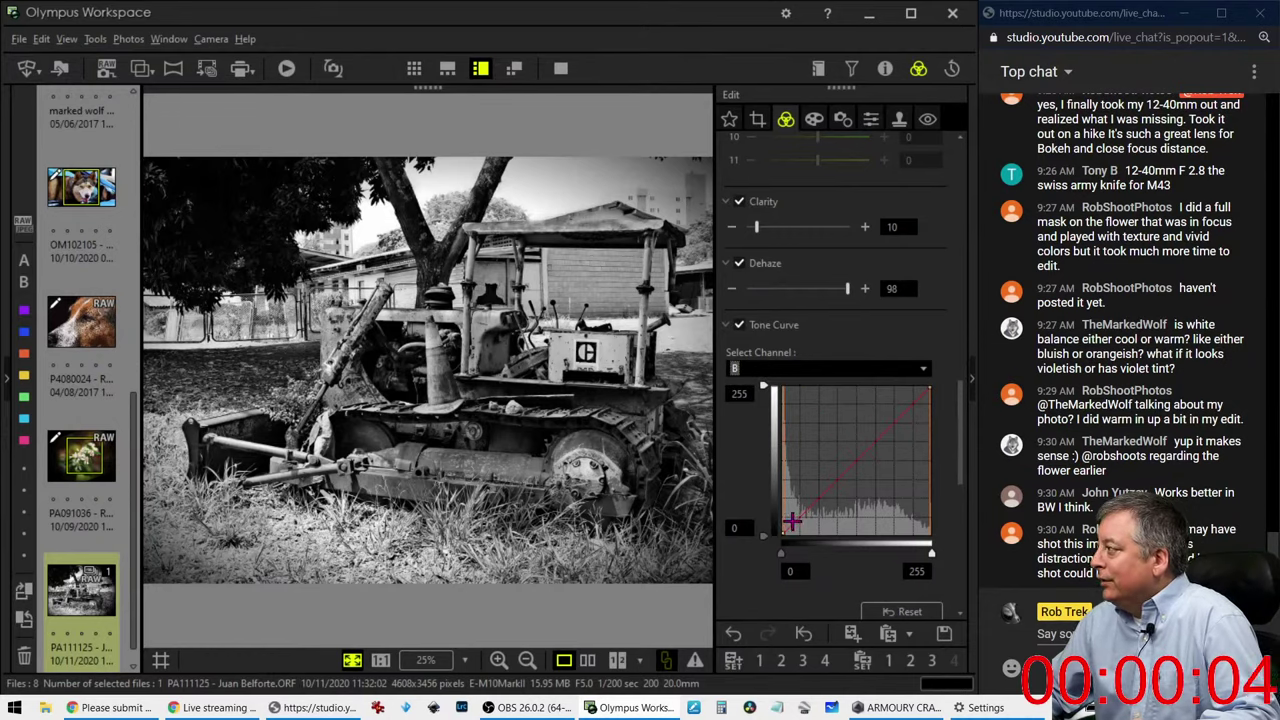
{"action": "left_click", "coordinate": [791, 524]}
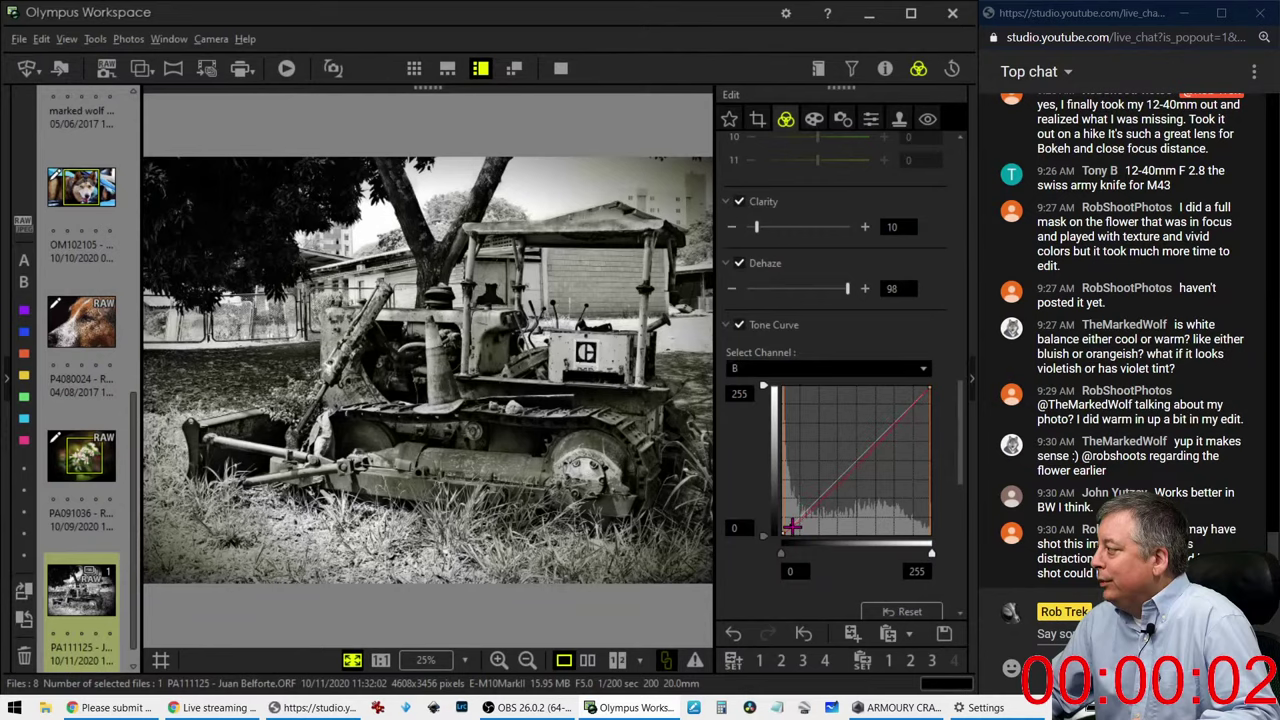
{"action": "left_click_drag", "start_coordinate": [791, 524], "coordinate": [792, 516]}
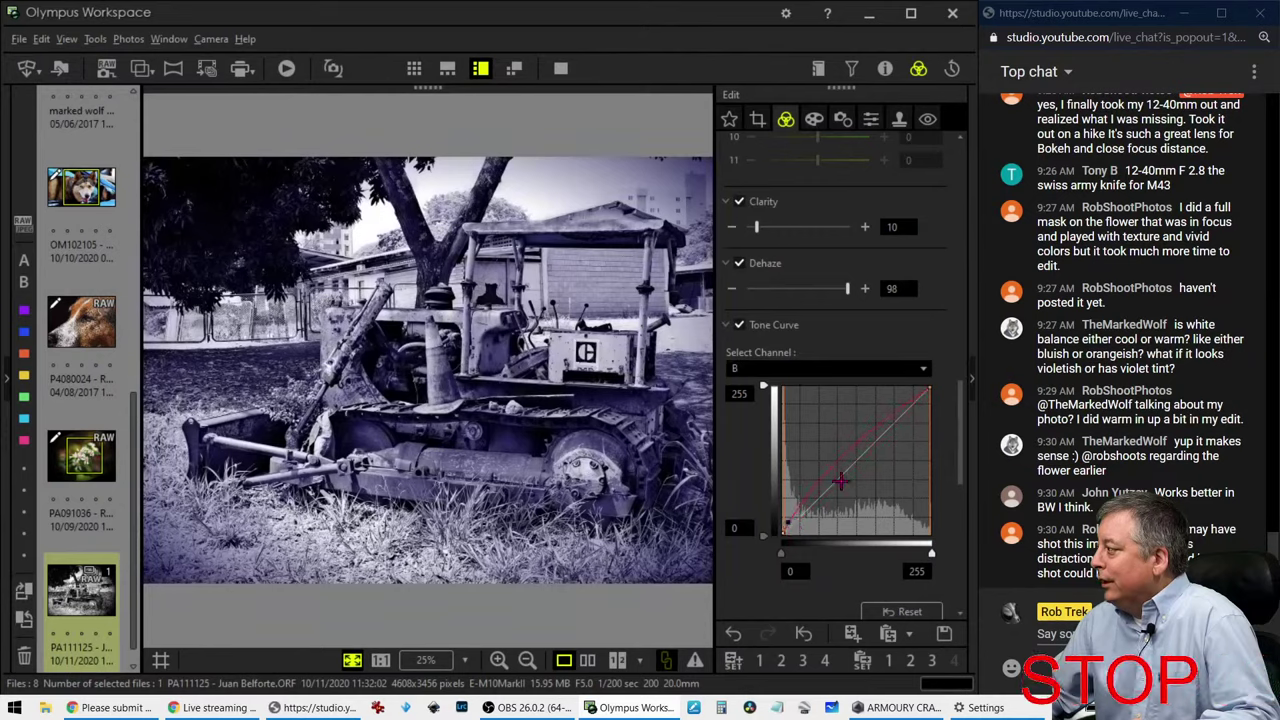
{"action": "left_click_drag", "start_coordinate": [855, 453], "coordinate": [842, 481]}
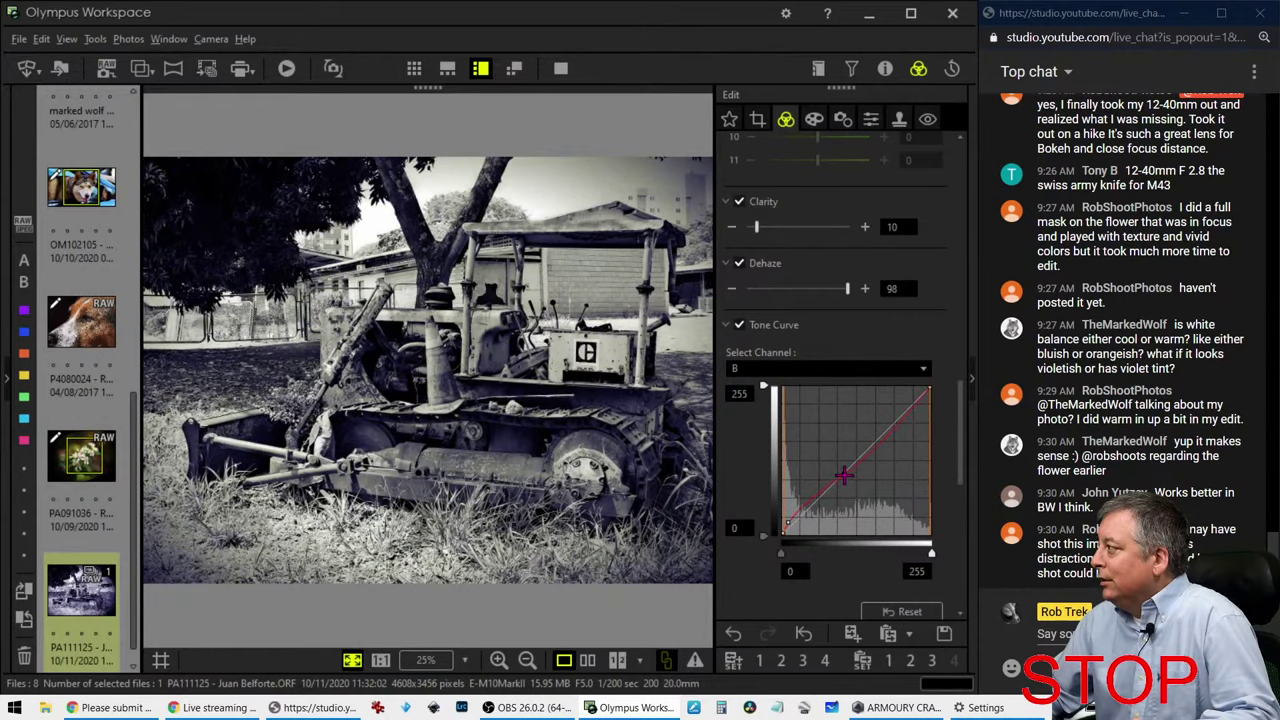
{"action": "left_click", "coordinate": [790, 523]}
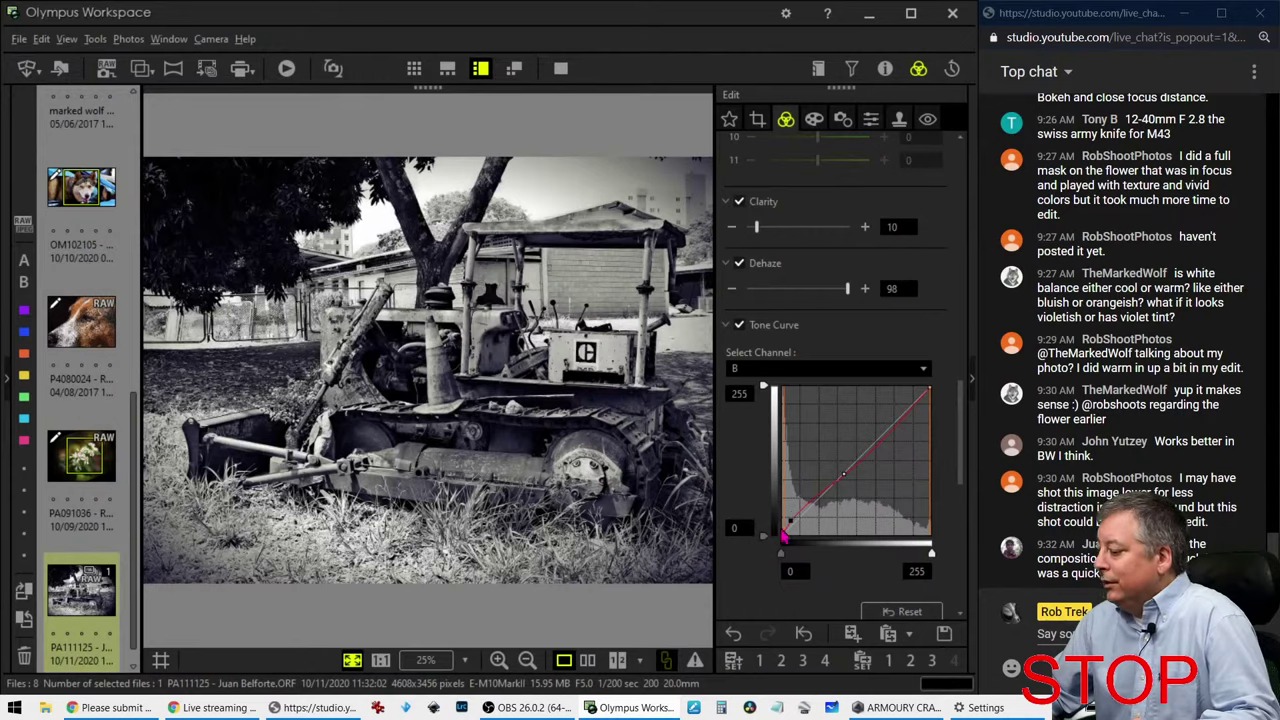
Step: Compare the original and edited bulldozer photos side by side in full screen, and return to the single-image view
{"action": "left_click", "coordinate": [588, 661]}
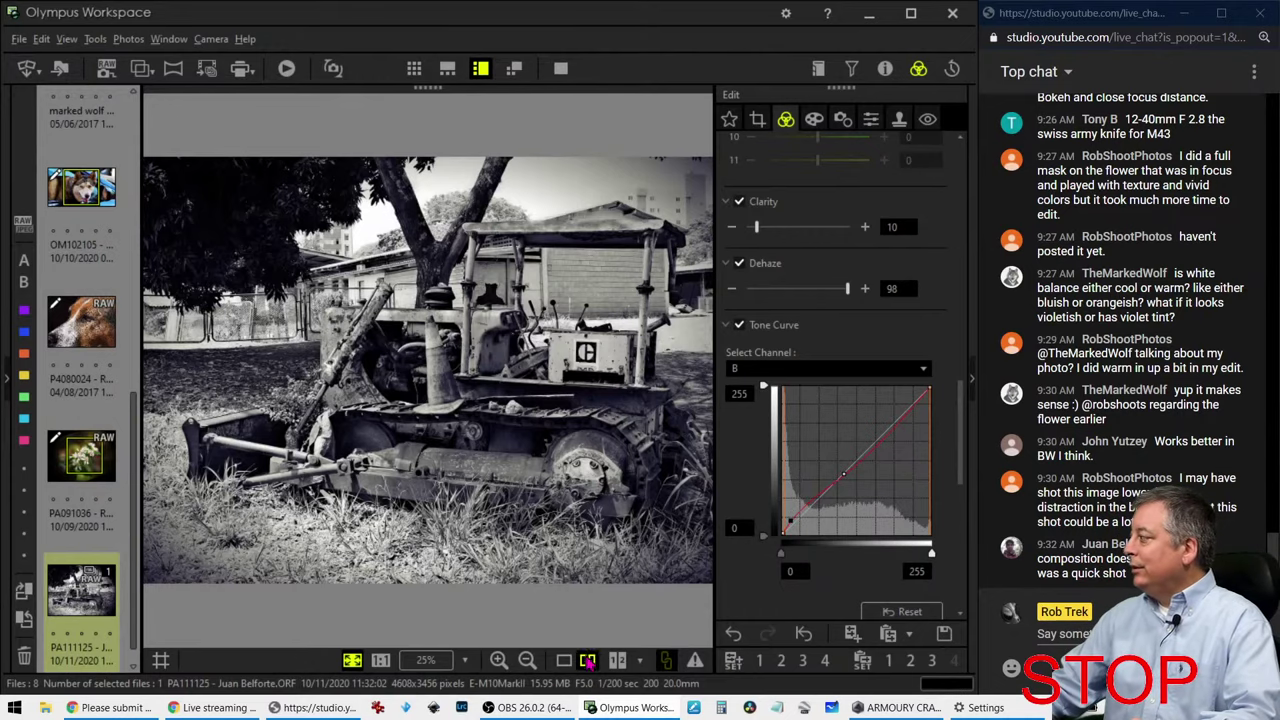
{"action": "left_click", "coordinate": [561, 69]}
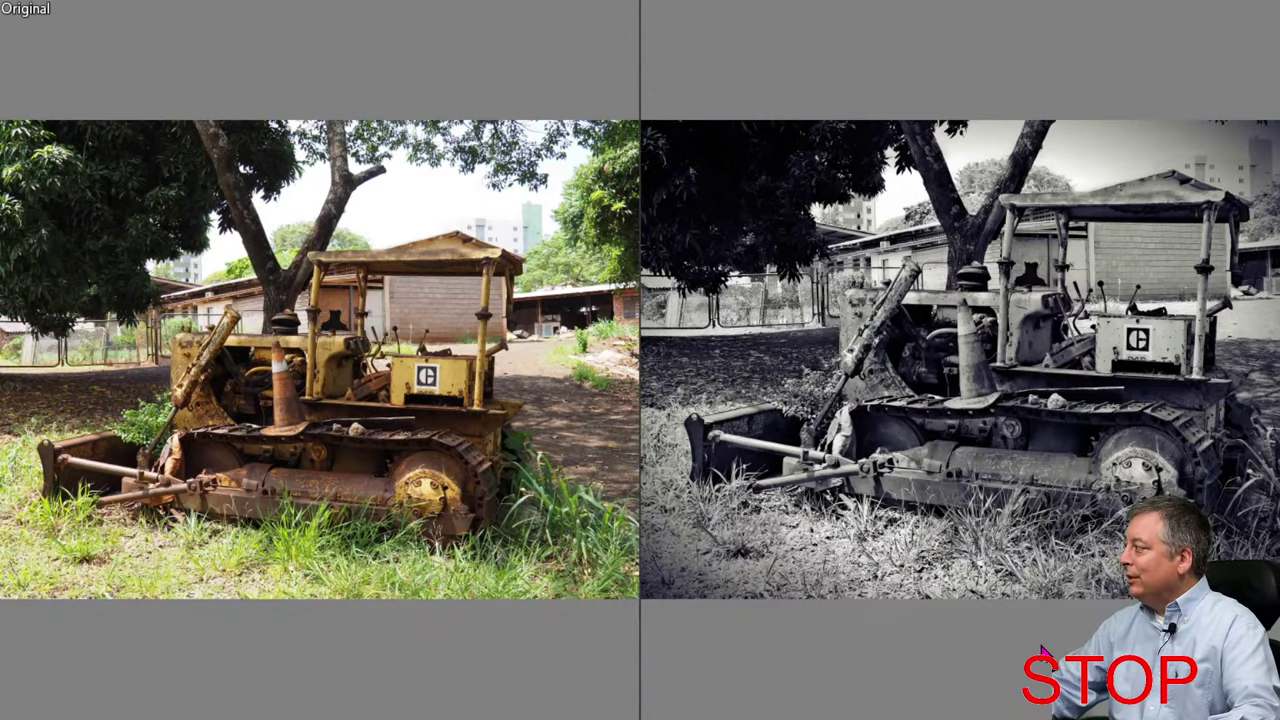
{"action": "key", "text": "Escape"}
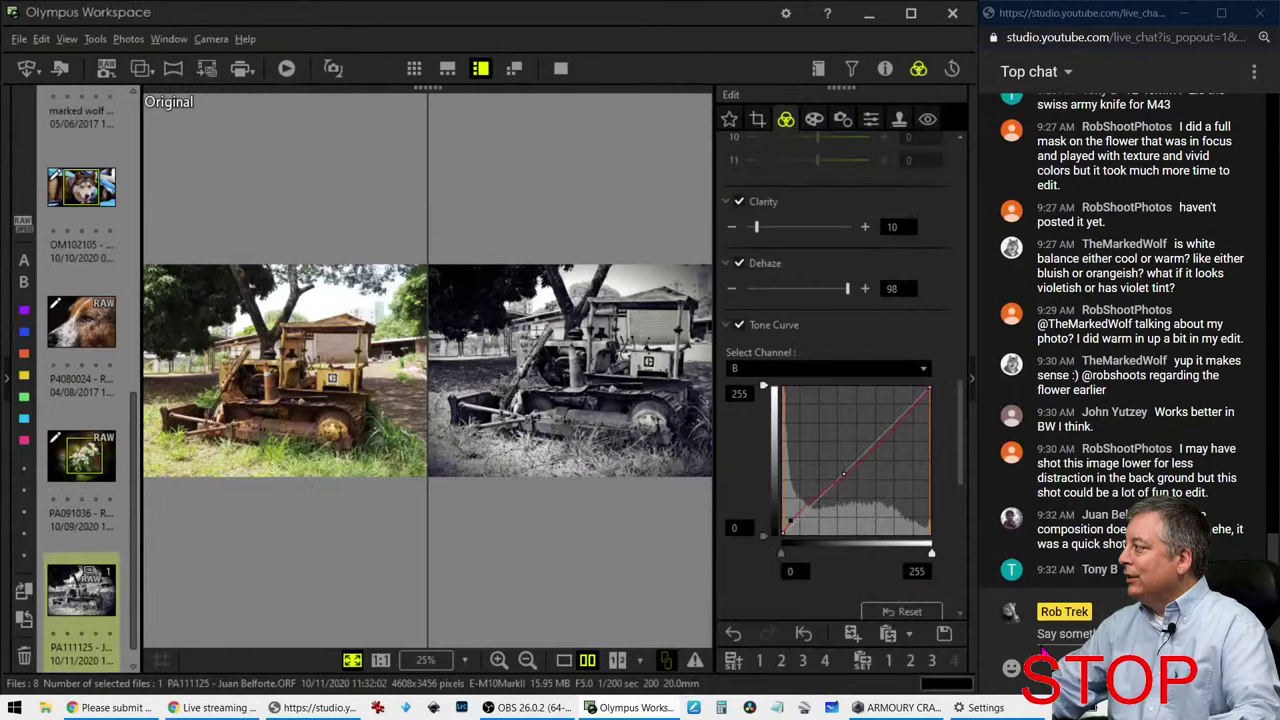
{"action": "left_click", "coordinate": [564, 664]}
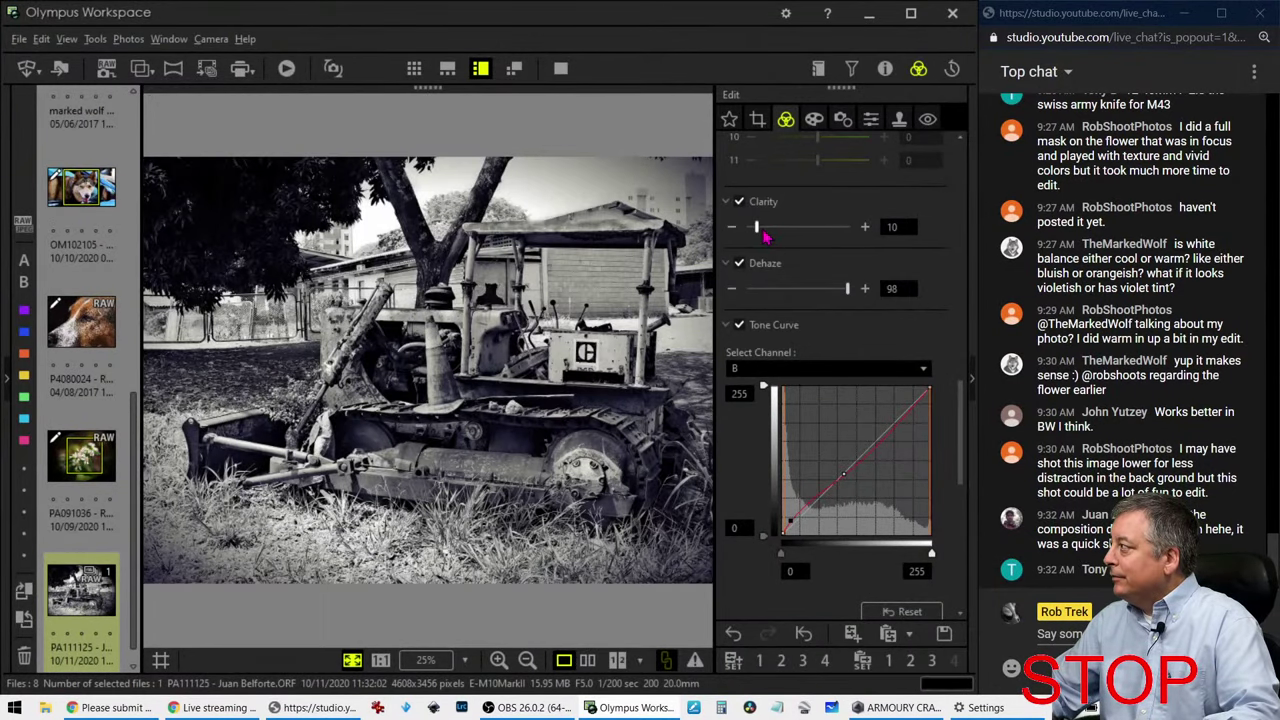
Step: Raise the bulldozer photo's Clarity to 48 and preview the result in full screen
{"action": "left_click_drag", "start_coordinate": [764, 227], "coordinate": [800, 228]}
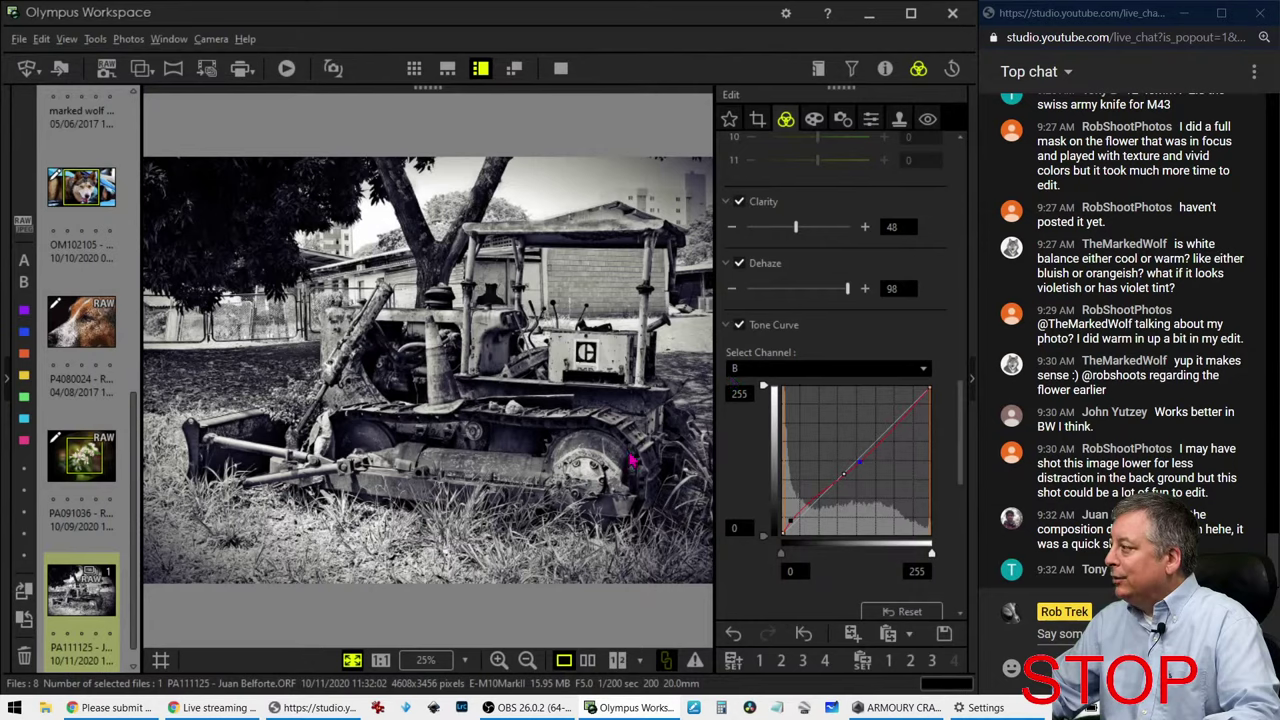
{"action": "scroll", "coordinate": [118, 570], "scroll_direction": "down", "scroll_amount": 1}
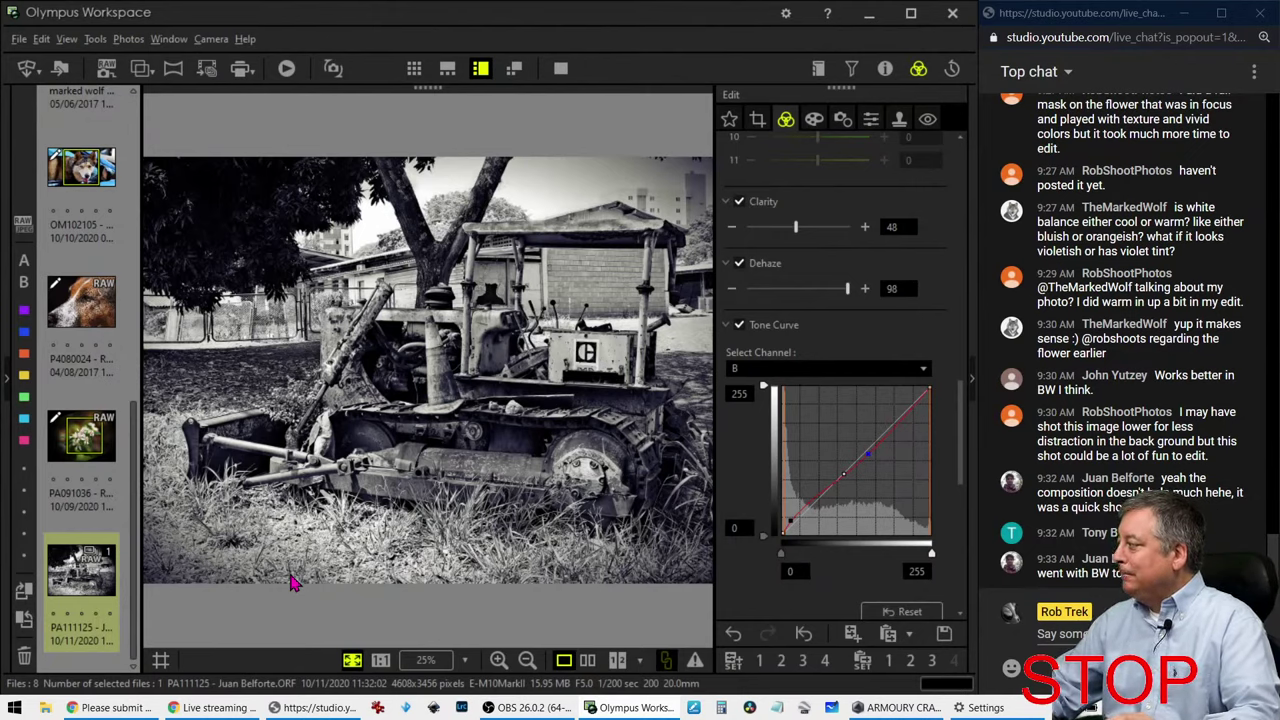
{"action": "left_click", "coordinate": [561, 68]}
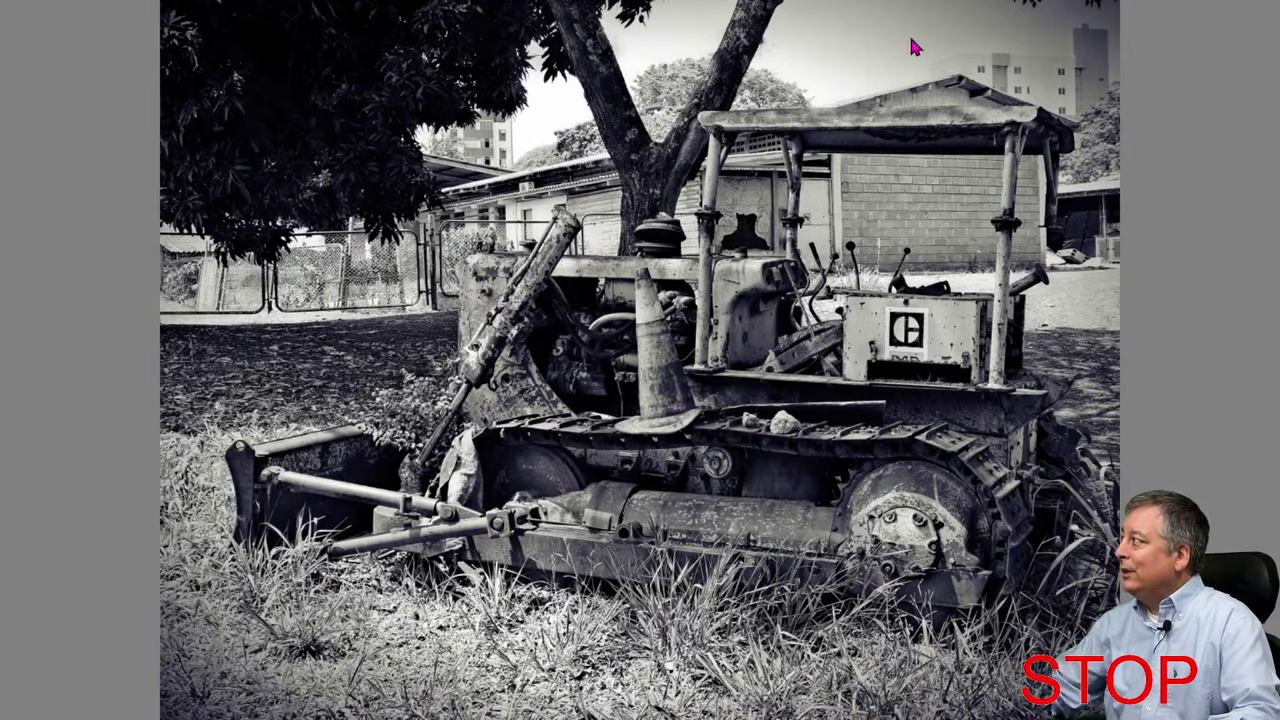
{"action": "key", "text": "Escape"}
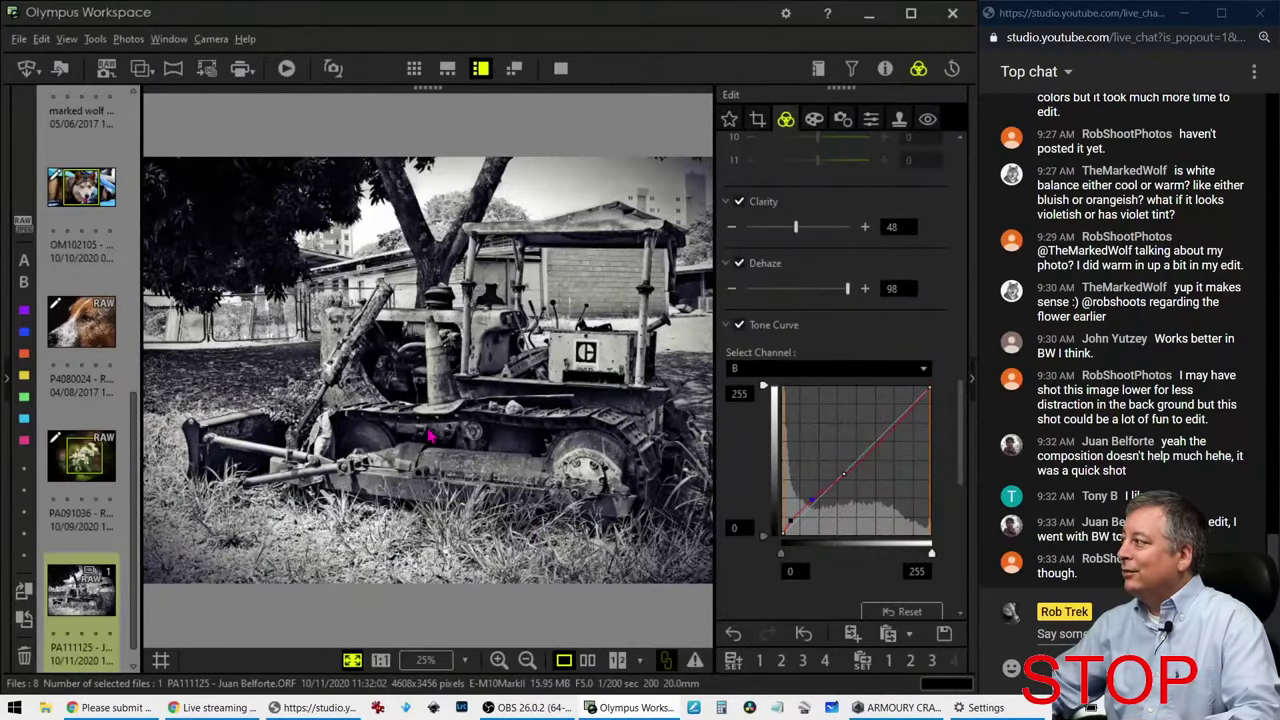
Step: Switch to Lightroom Classic and synchronize the "4 Live Photo Edits" folder, importing new photos, removing missing ones and scanning for metadata updates
{"action": "left_click", "coordinate": [467, 708]}
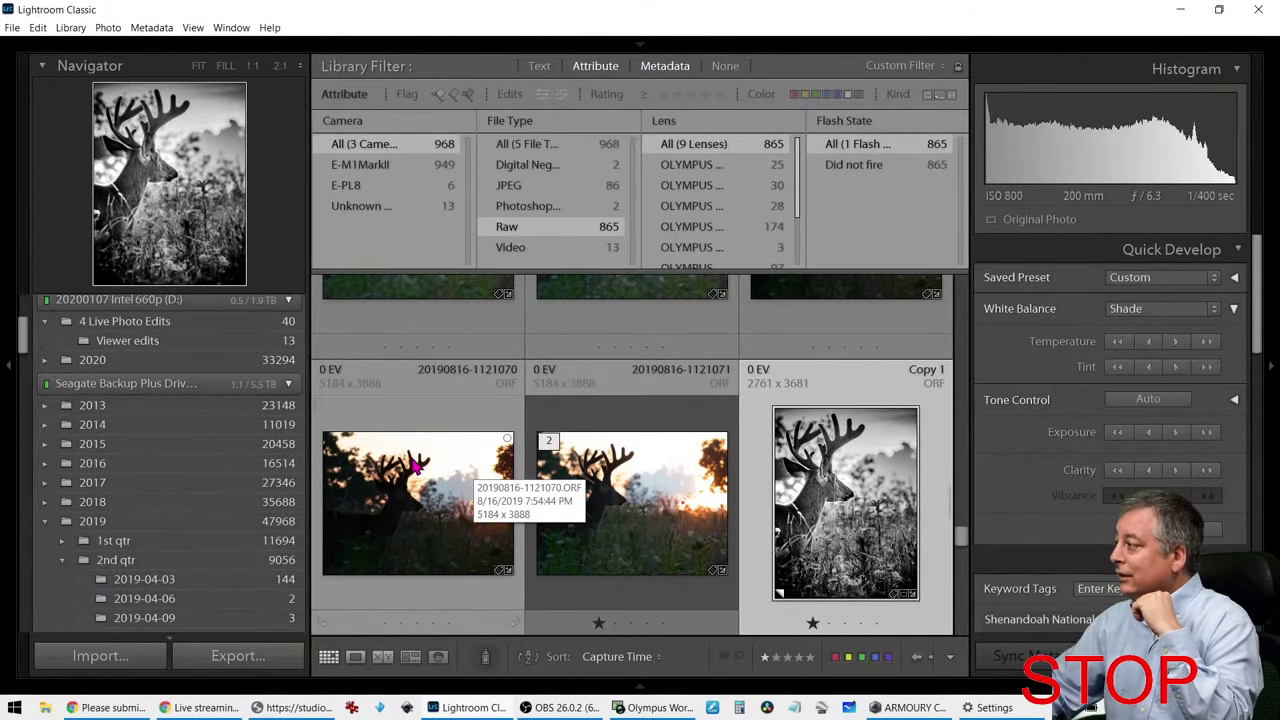
{"action": "left_click", "coordinate": [135, 322]}
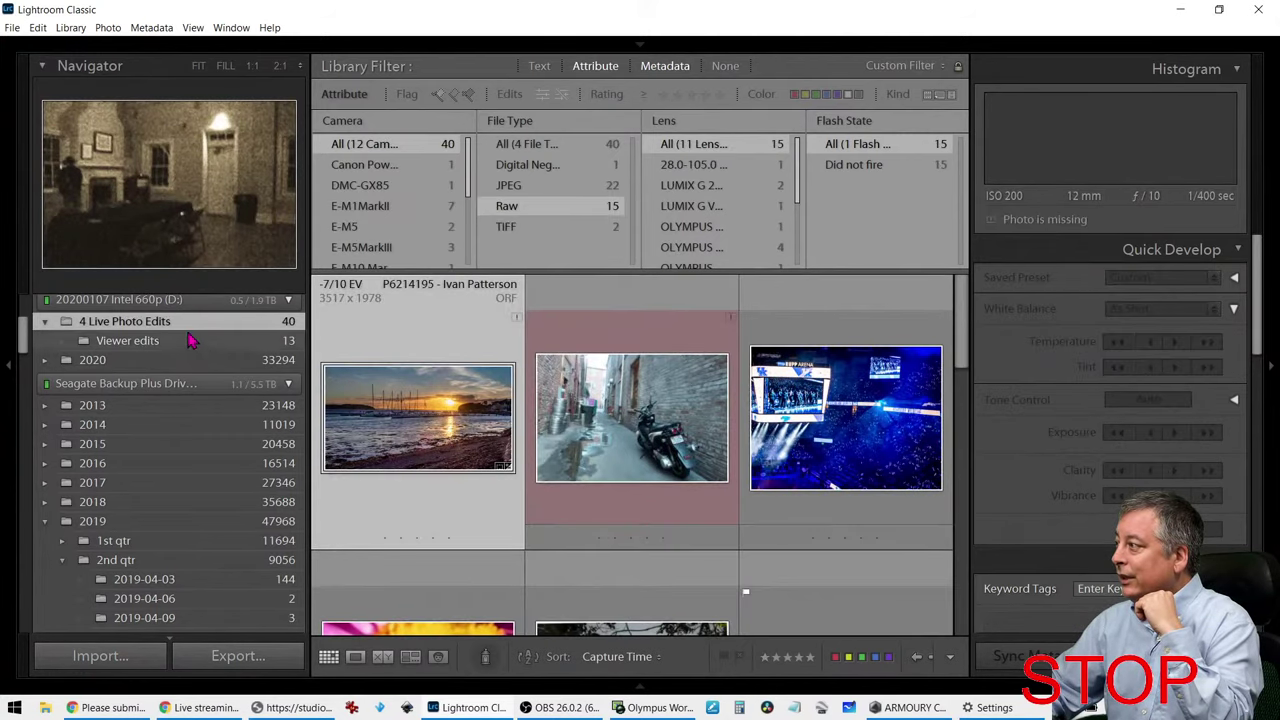
{"action": "right_click", "coordinate": [187, 321]}
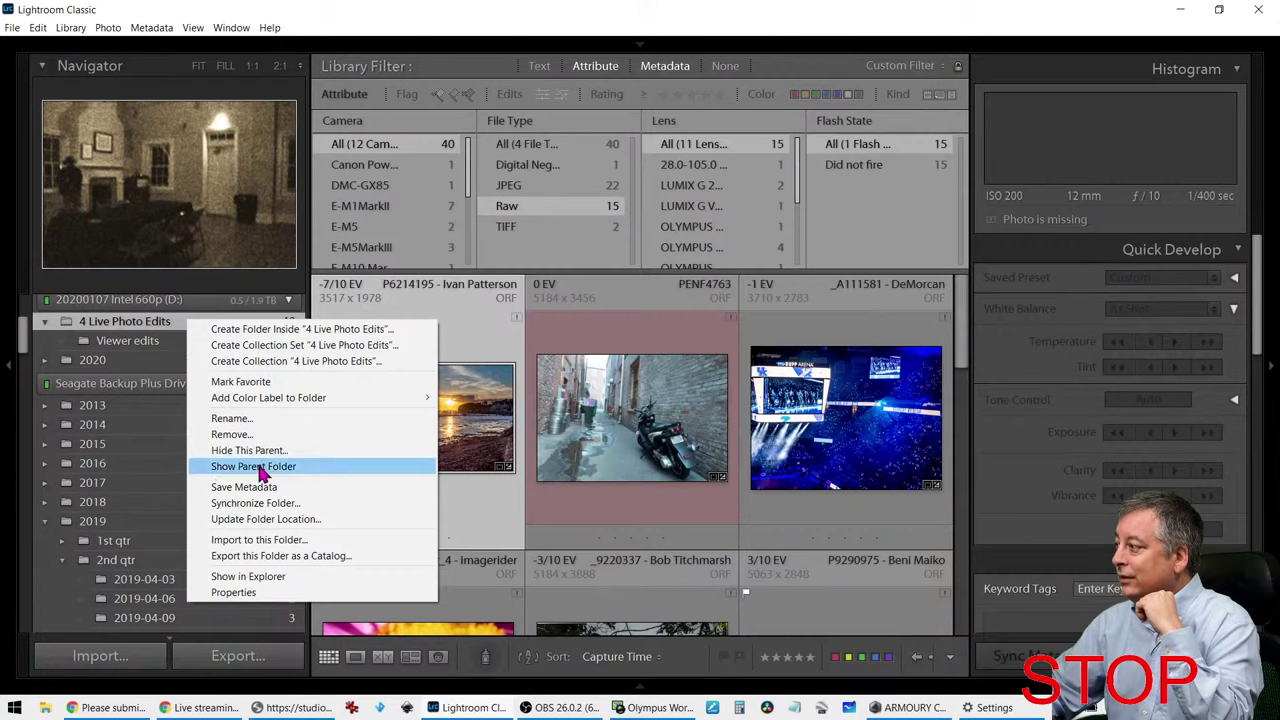
{"action": "left_click", "coordinate": [262, 503]}
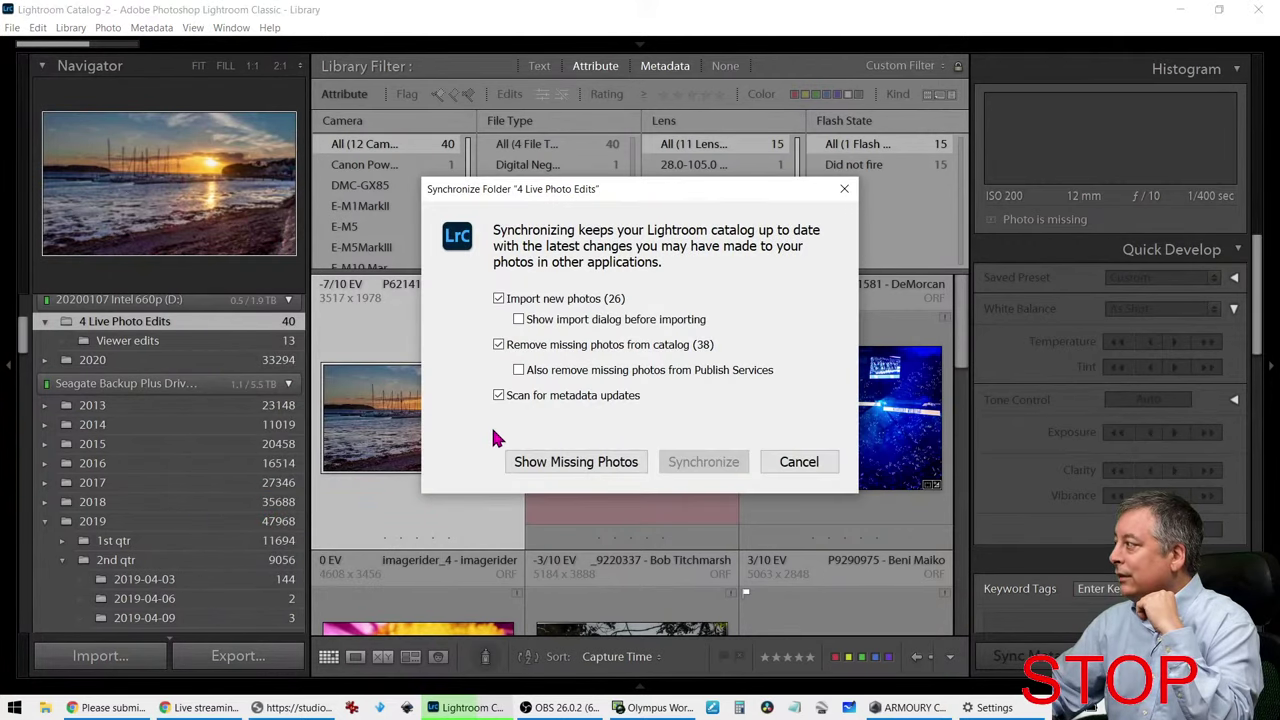
{"action": "left_click", "coordinate": [684, 472]}
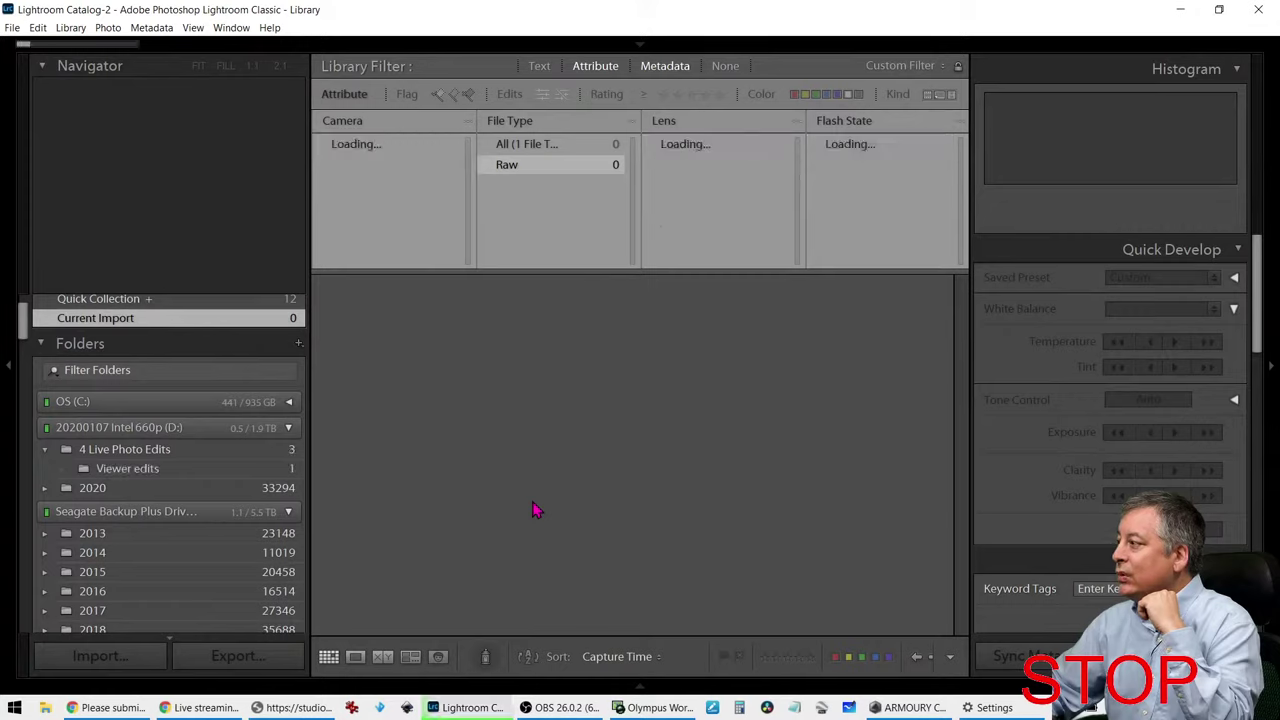
Step: Browse the newly imported photos, filtering them by the DMC-GM5 camera and by unknown camera
{"action": "left_click", "coordinate": [547, 164]}
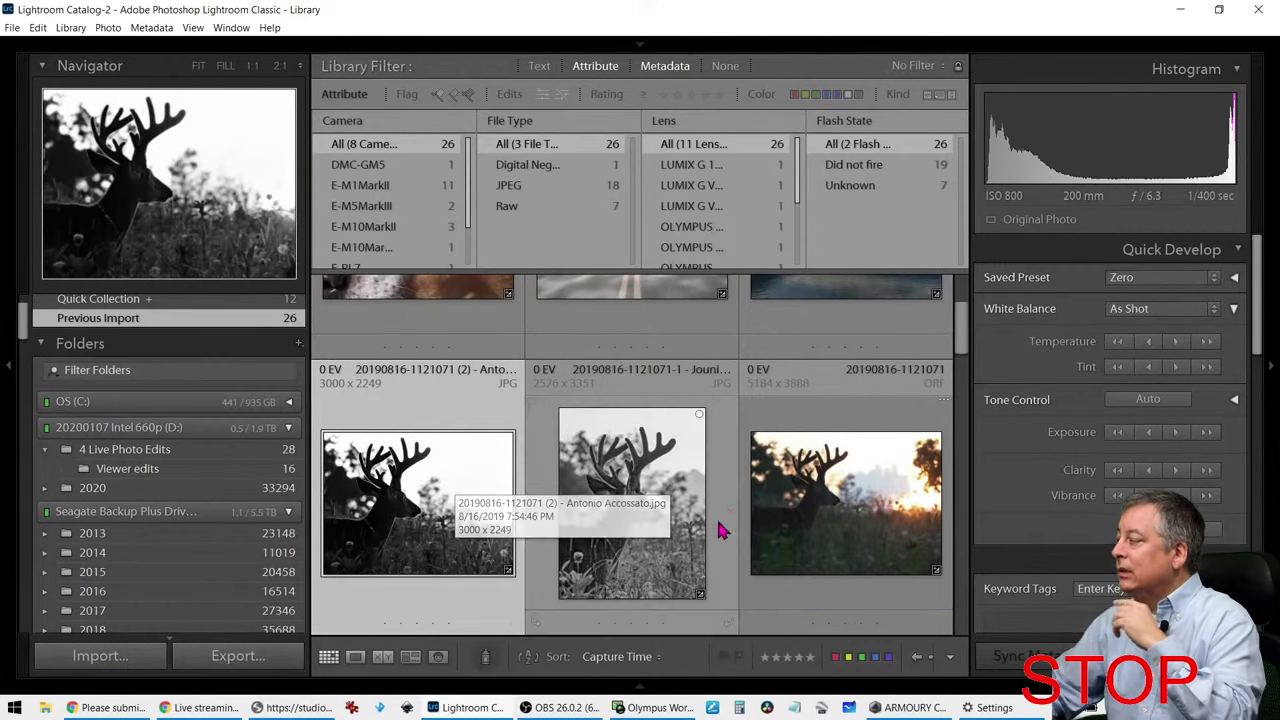
{"action": "scroll", "coordinate": [722, 515], "scroll_direction": "up", "scroll_amount": 2}
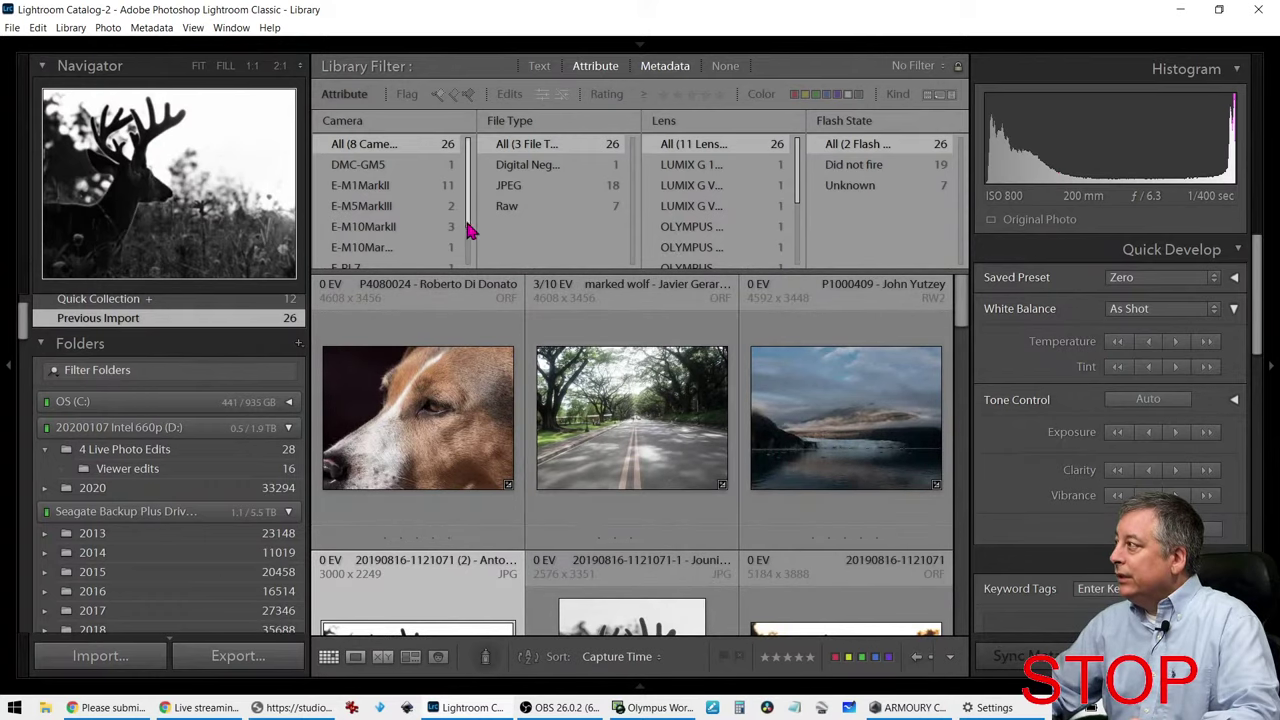
{"action": "left_click", "coordinate": [434, 168]}
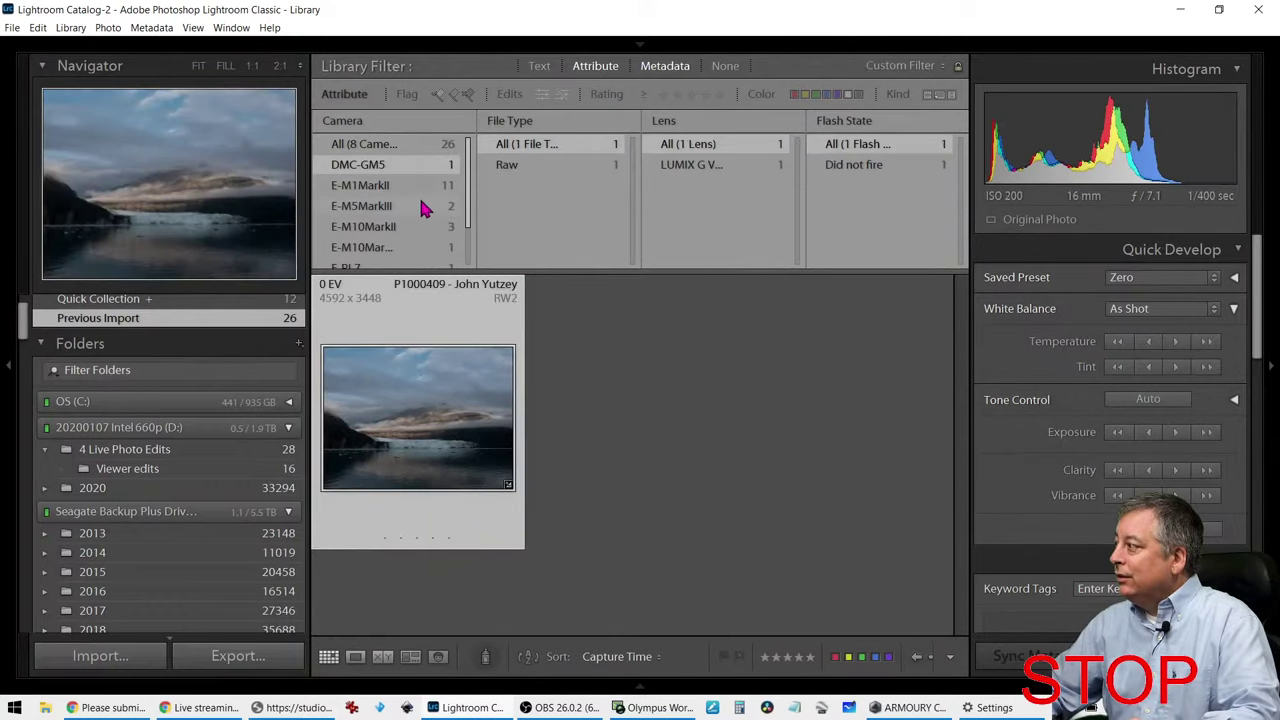
{"action": "scroll", "coordinate": [420, 233], "scroll_direction": "down", "scroll_amount": 1}
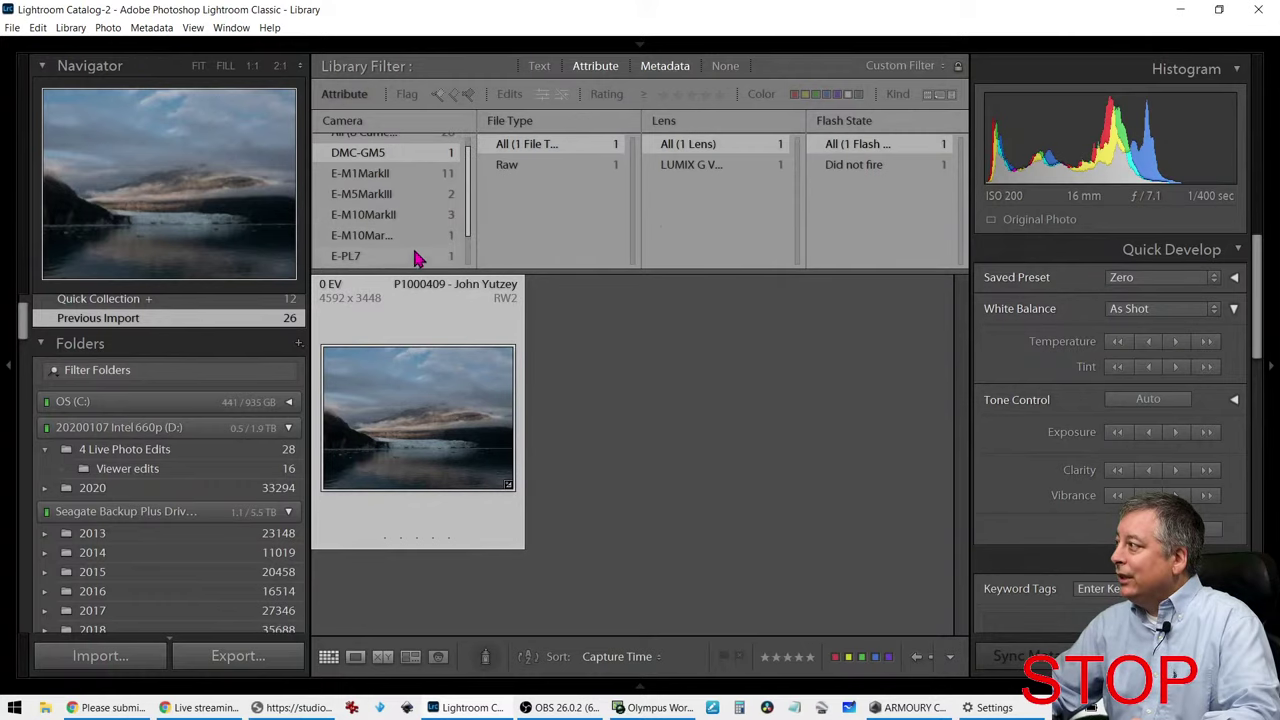
{"action": "scroll", "coordinate": [418, 260], "scroll_direction": "down", "scroll_amount": 3}
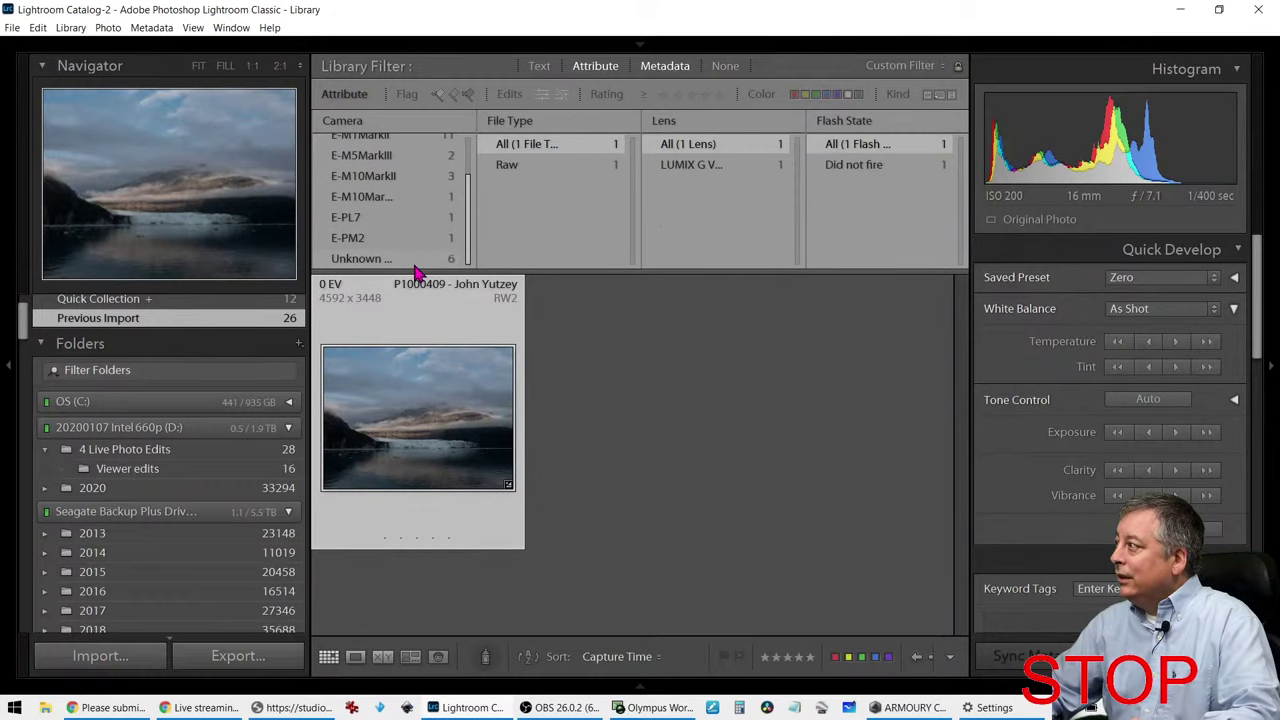
{"action": "left_click", "coordinate": [417, 263]}
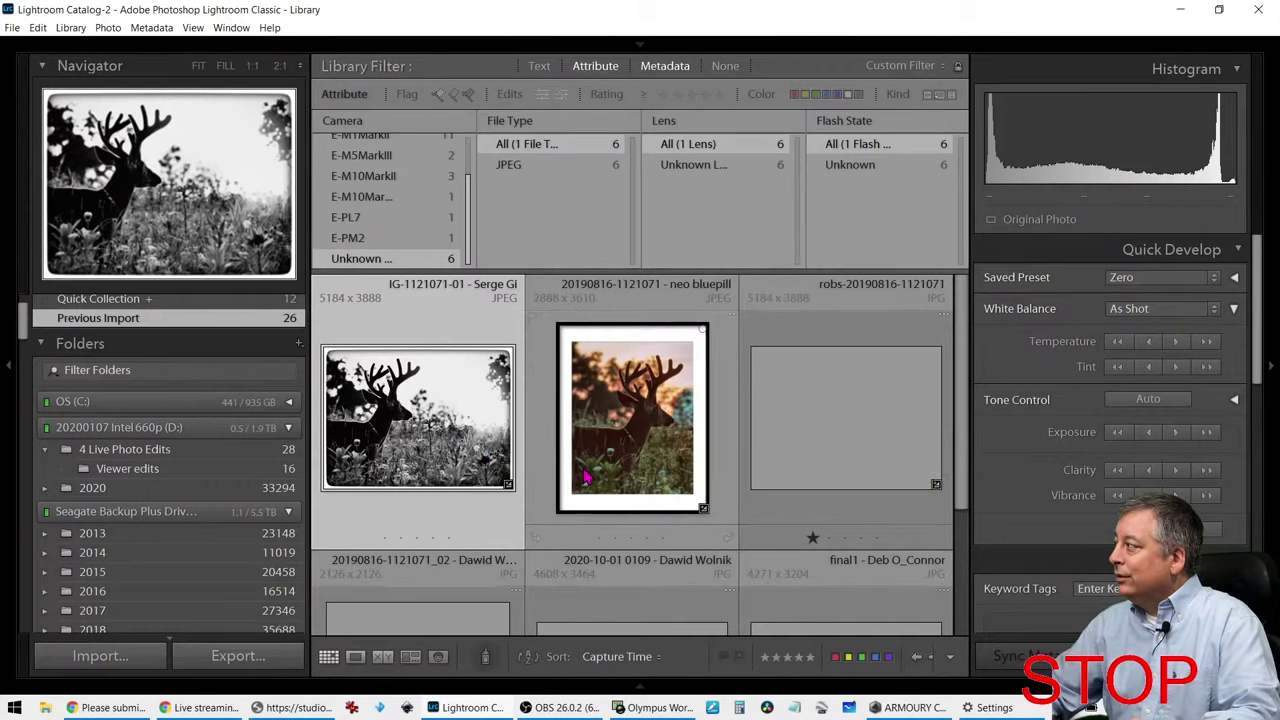
{"action": "scroll", "coordinate": [587, 476], "scroll_direction": "down", "scroll_amount": 4}
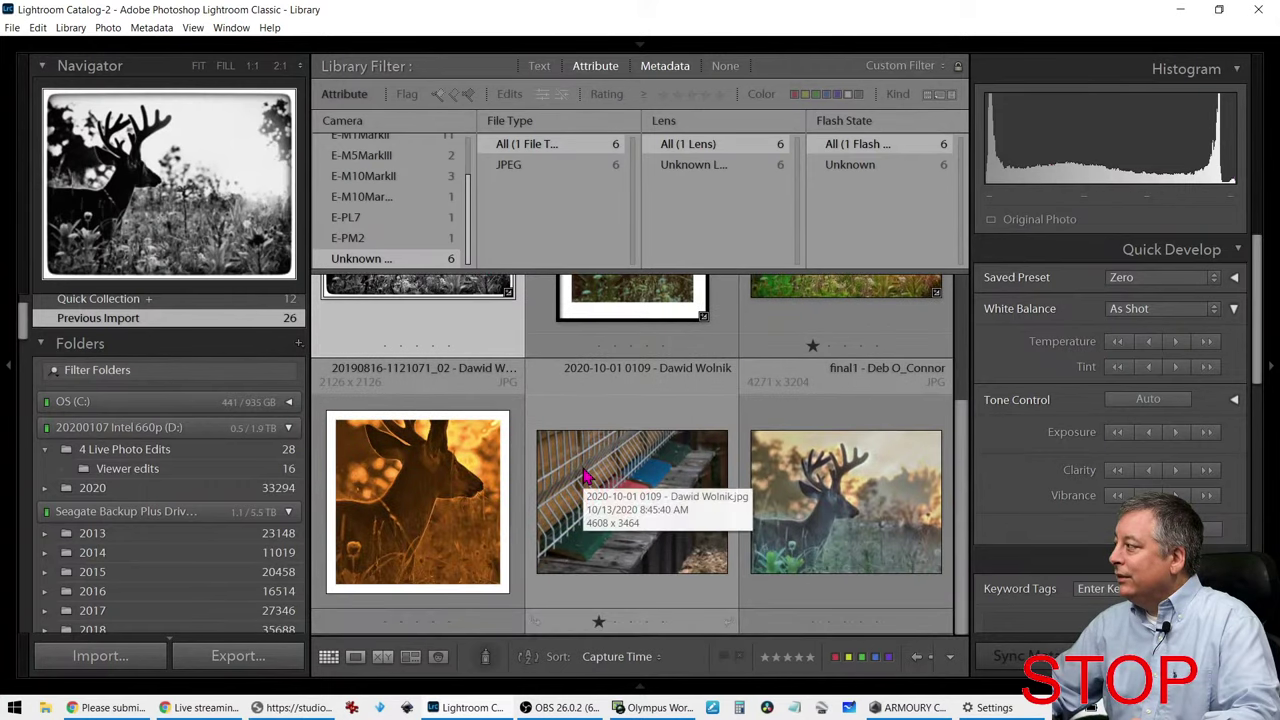
Step: Filter the imports to the E-PM2 camera and rate its lake photo one star
{"action": "scroll", "coordinate": [586, 490], "scroll_direction": "up", "scroll_amount": 4}
{"action": "left_click", "coordinate": [370, 238]}
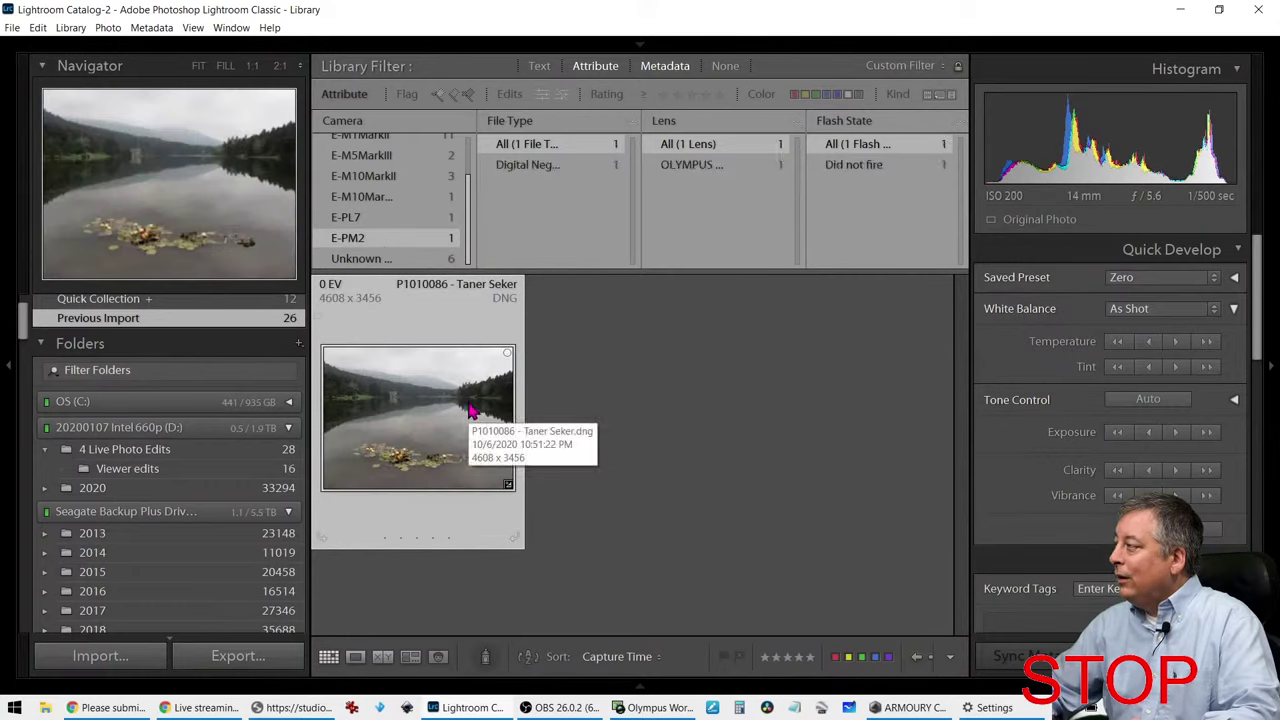
{"action": "left_click", "coordinate": [386, 539]}
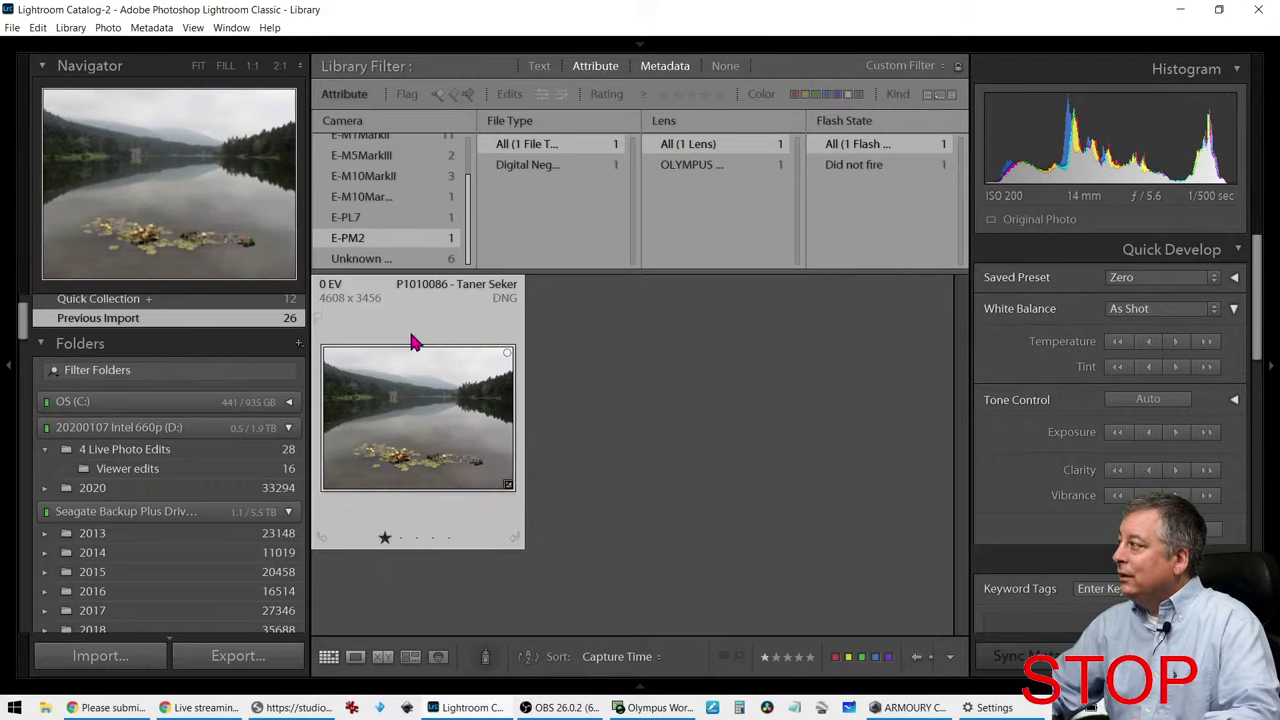
Step: Review the imported photos camera by camera, from the E-PL7 through the E-M10MarkII and E-M5MarkIII to the E-M1MarkII
{"action": "left_click", "coordinate": [409, 217]}
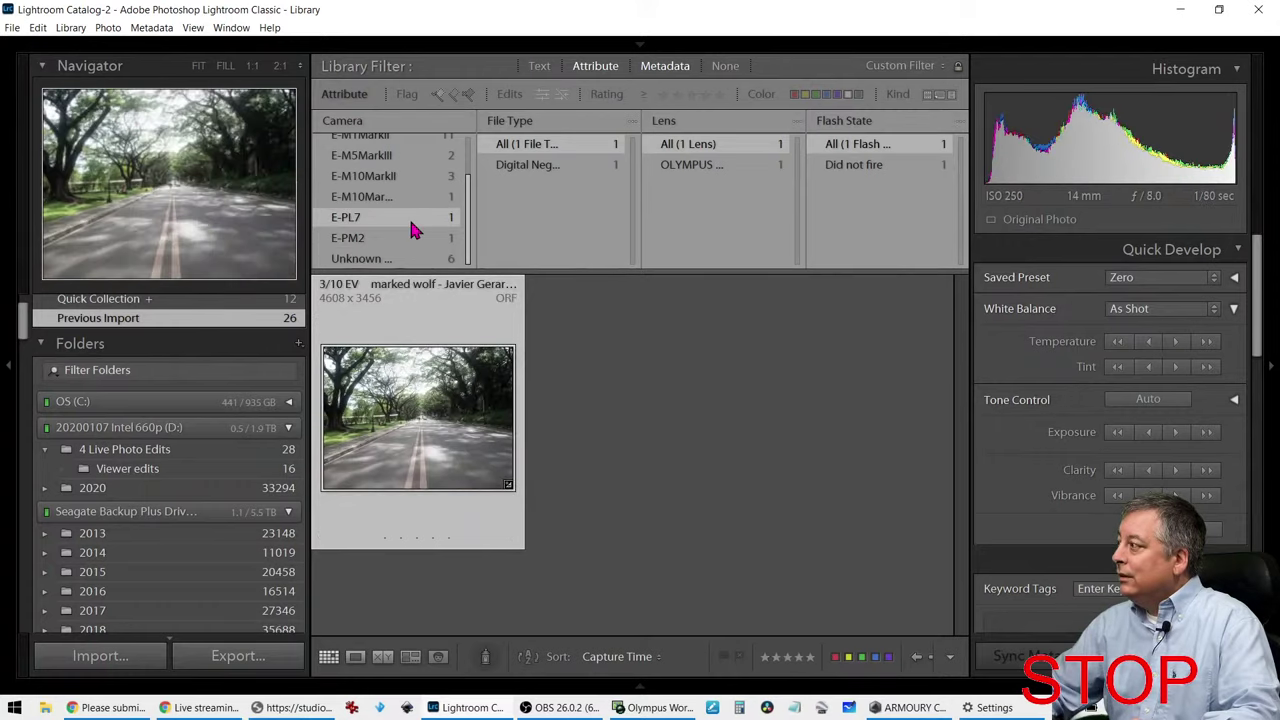
{"action": "scroll", "coordinate": [408, 215], "scroll_direction": "up", "scroll_amount": 1}
{"action": "left_click", "coordinate": [414, 207]}
{"action": "left_click", "coordinate": [416, 188]}
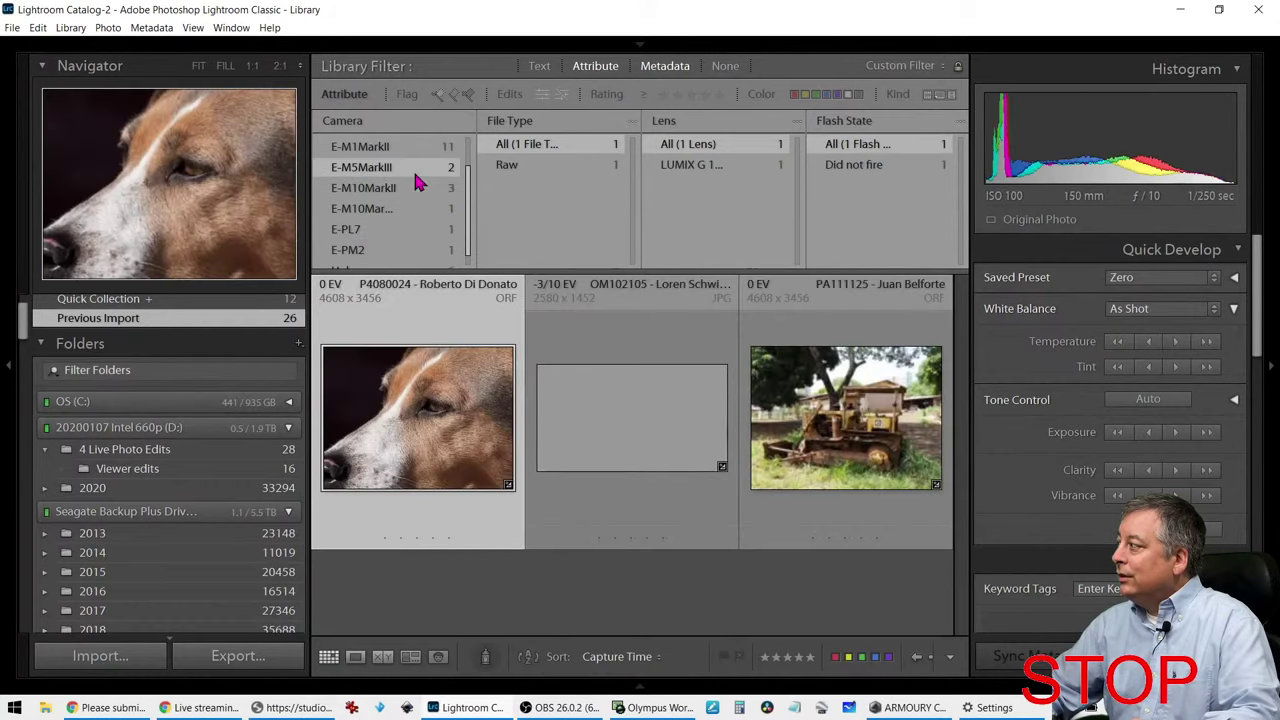
{"action": "left_click", "coordinate": [416, 168]}
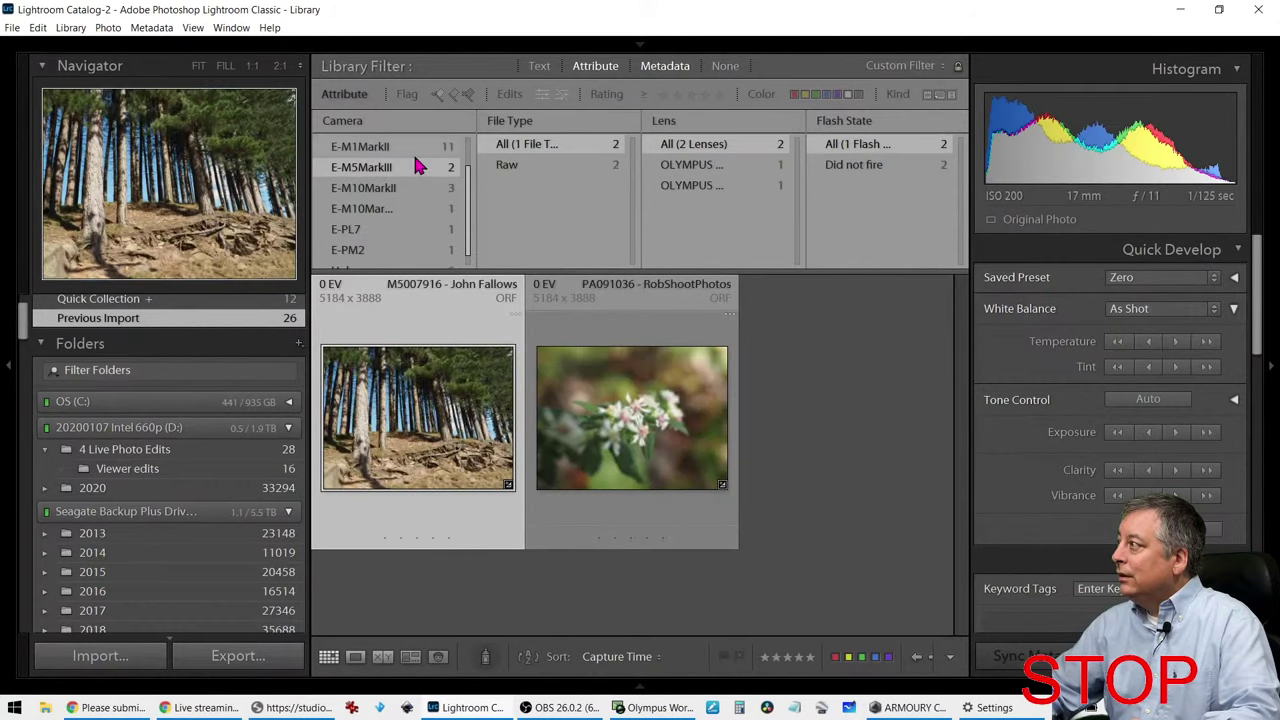
{"action": "scroll", "coordinate": [413, 158], "scroll_direction": "up", "scroll_amount": 2}
{"action": "left_click", "coordinate": [416, 184]}
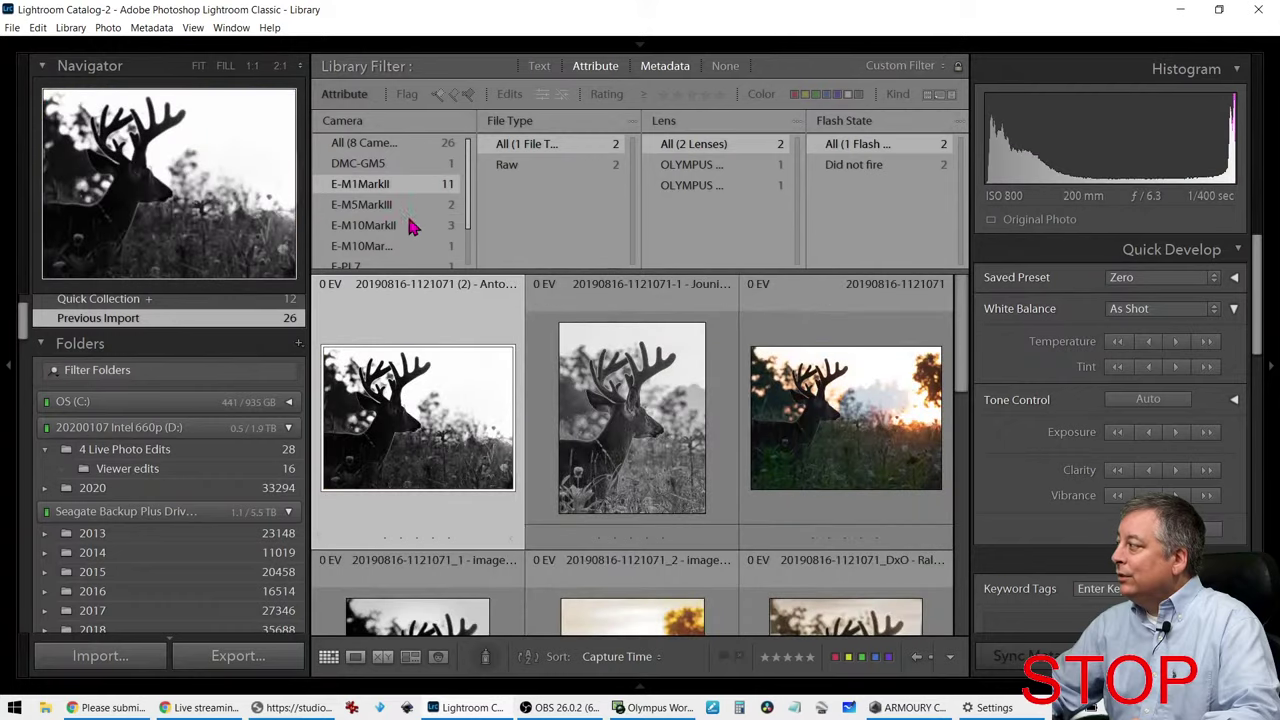
{"action": "scroll", "coordinate": [522, 487], "scroll_direction": "down", "scroll_amount": 5}
Step: Rate the DMC-GM5 glacier photo one star, and filter the photos from all cameras to one star and higher
{"action": "left_click", "coordinate": [412, 161]}
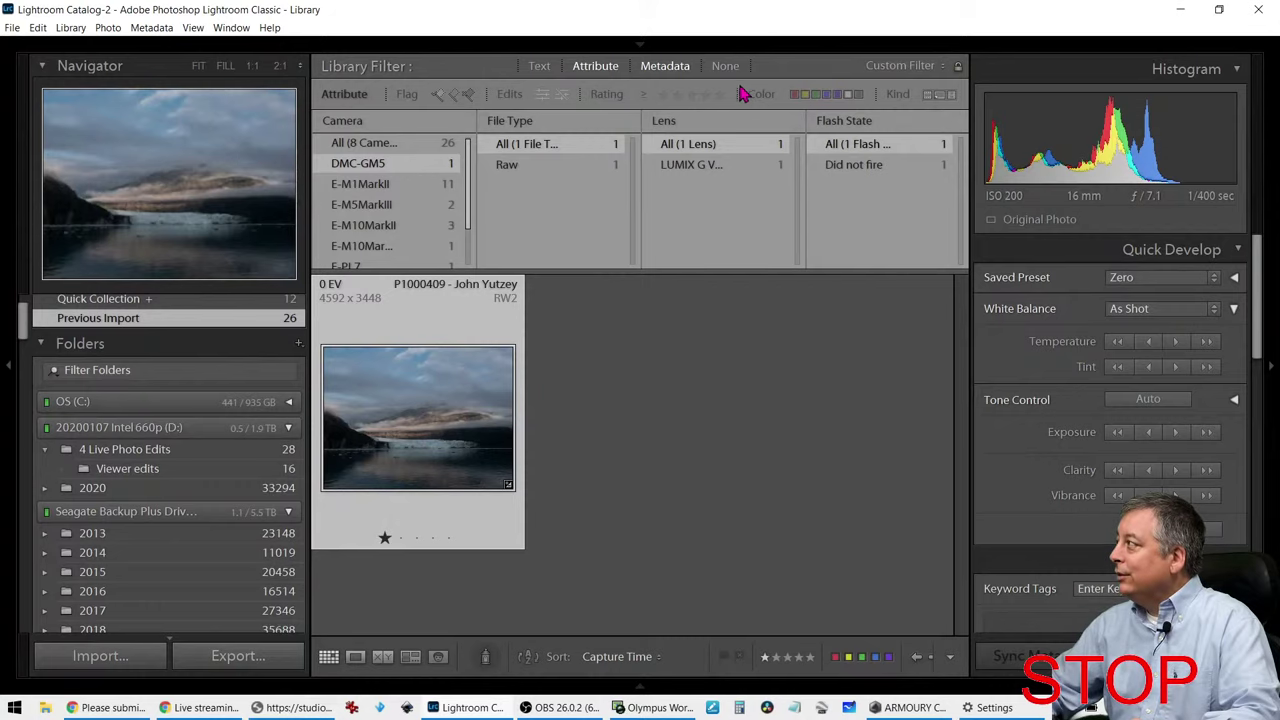
{"action": "left_click", "coordinate": [450, 146]}
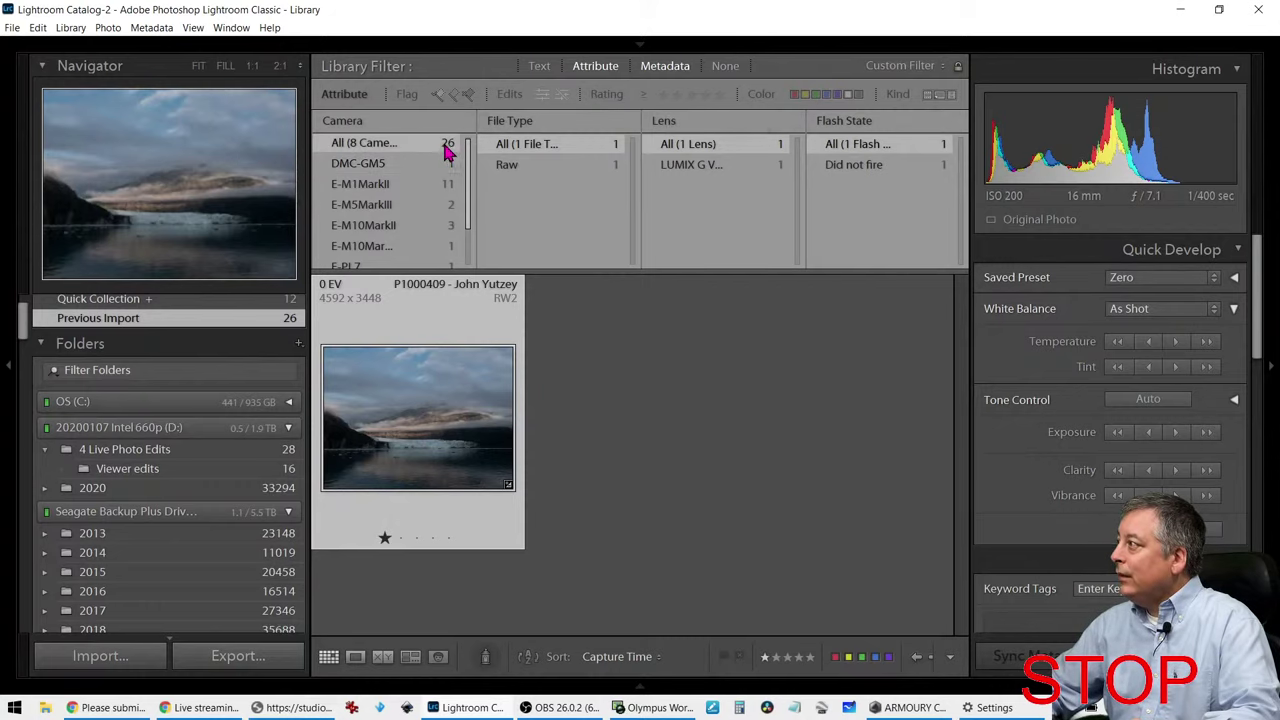
{"action": "left_click", "coordinate": [662, 94]}
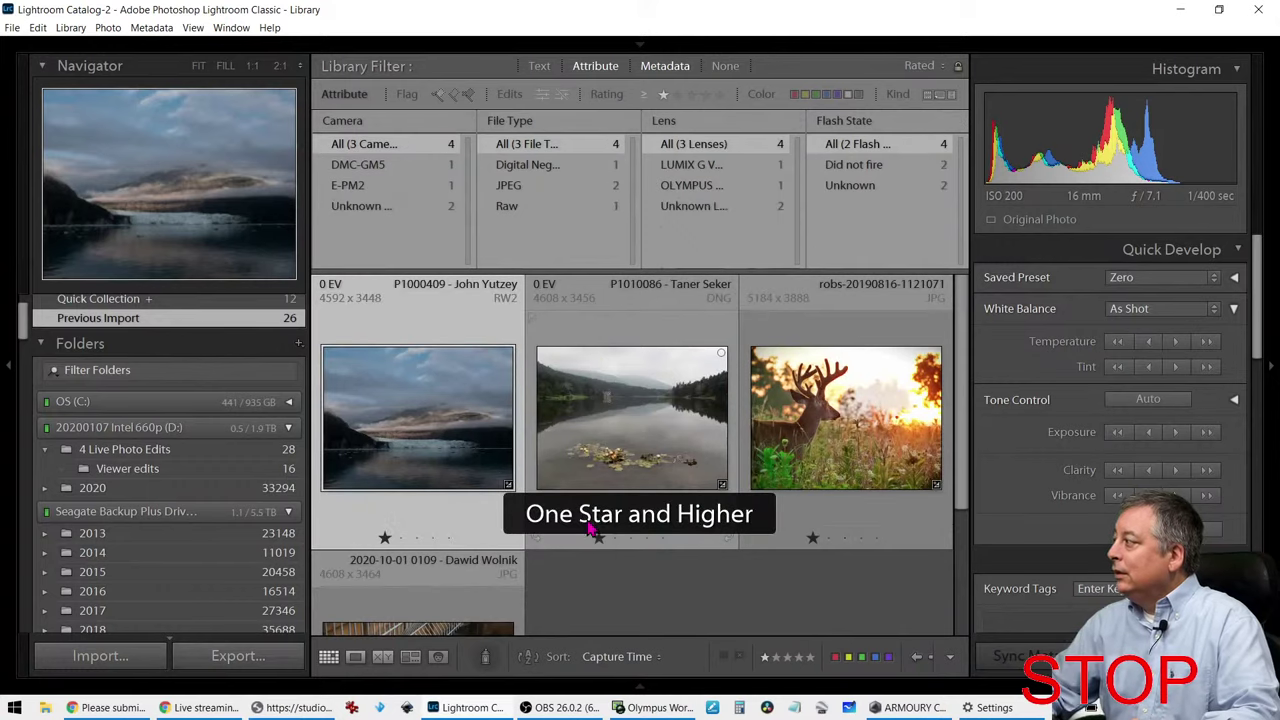
{"action": "scroll", "coordinate": [876, 548], "scroll_direction": "down", "scroll_amount": 2}
{"action": "scroll", "coordinate": [866, 545], "scroll_direction": "up", "scroll_amount": 2}
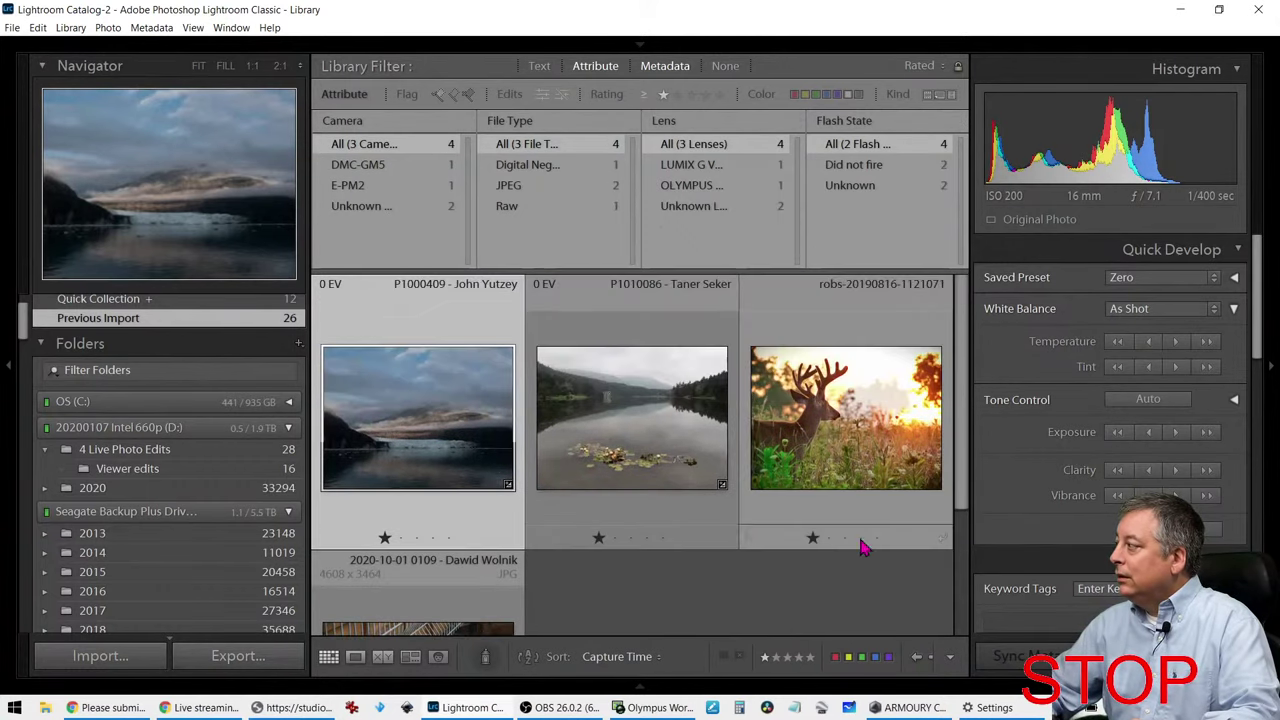
Step: Open the glacier photo P1000409 in Loupe view, and fit the window beside the live chat with the navigation panels hidden
{"action": "double_click", "coordinate": [465, 447]}
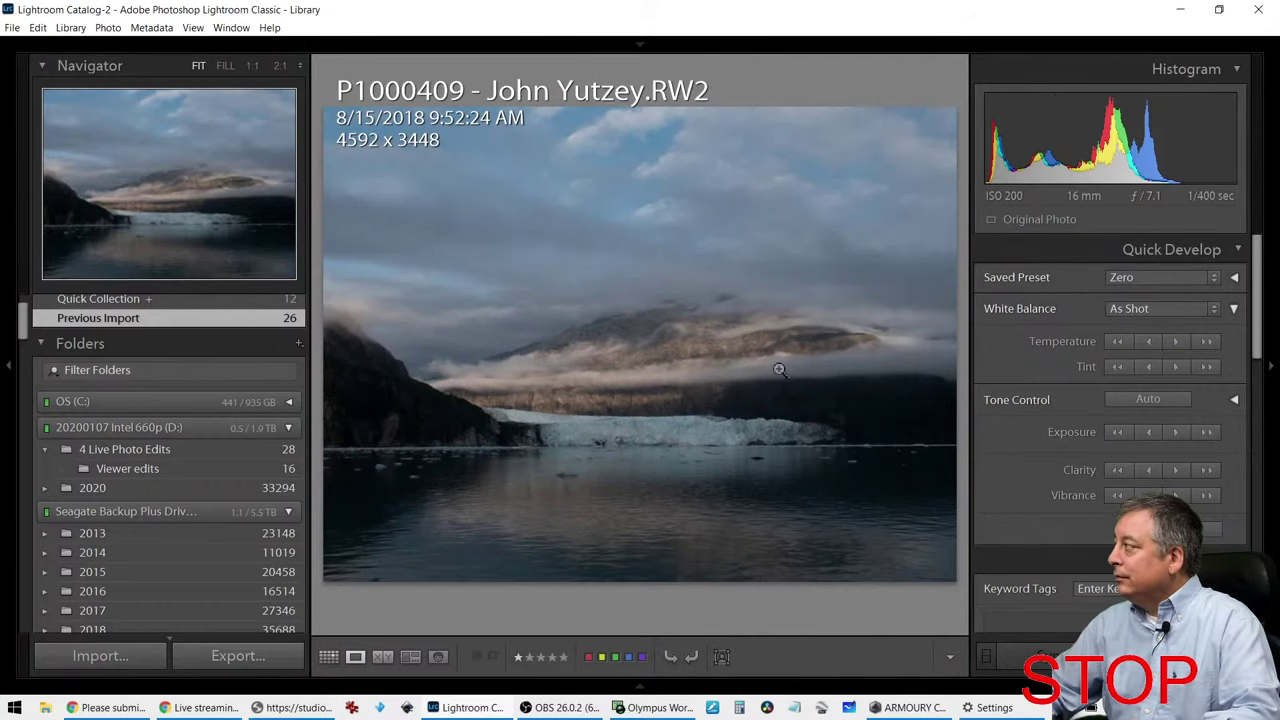
{"action": "left_click", "coordinate": [1219, 9]}
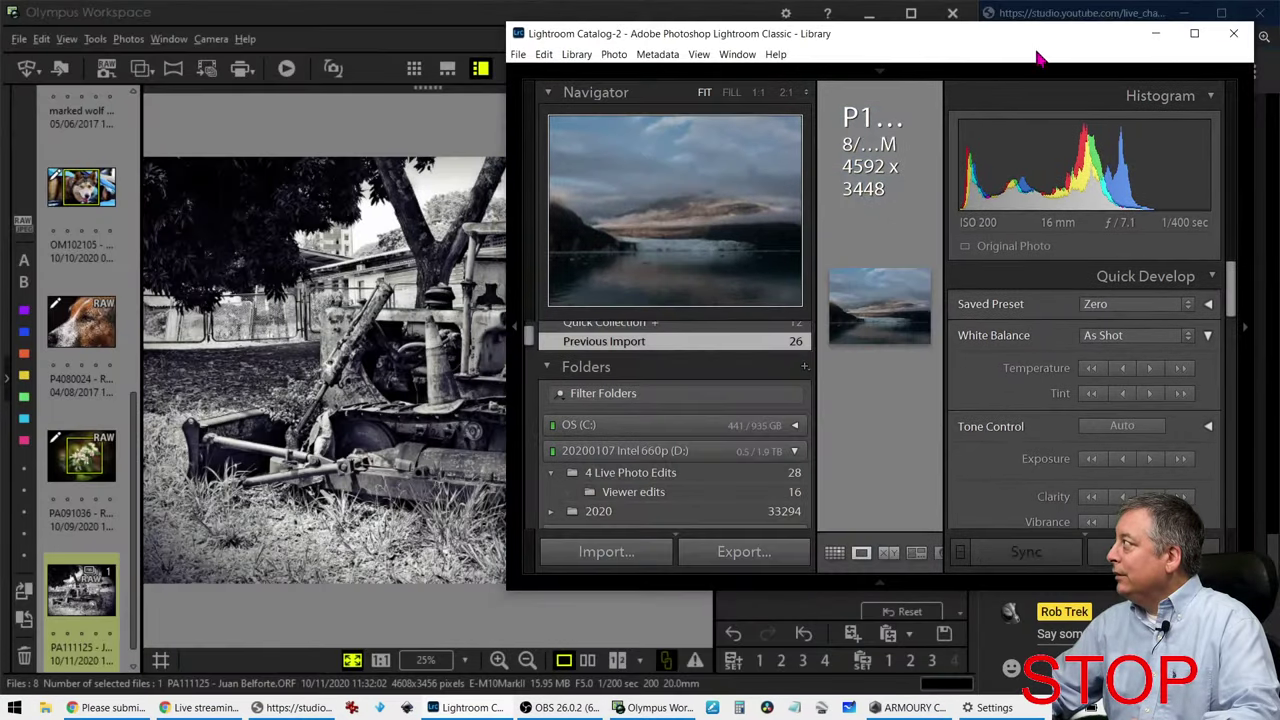
{"action": "left_click_drag", "start_coordinate": [1040, 60], "coordinate": [1, 60]}
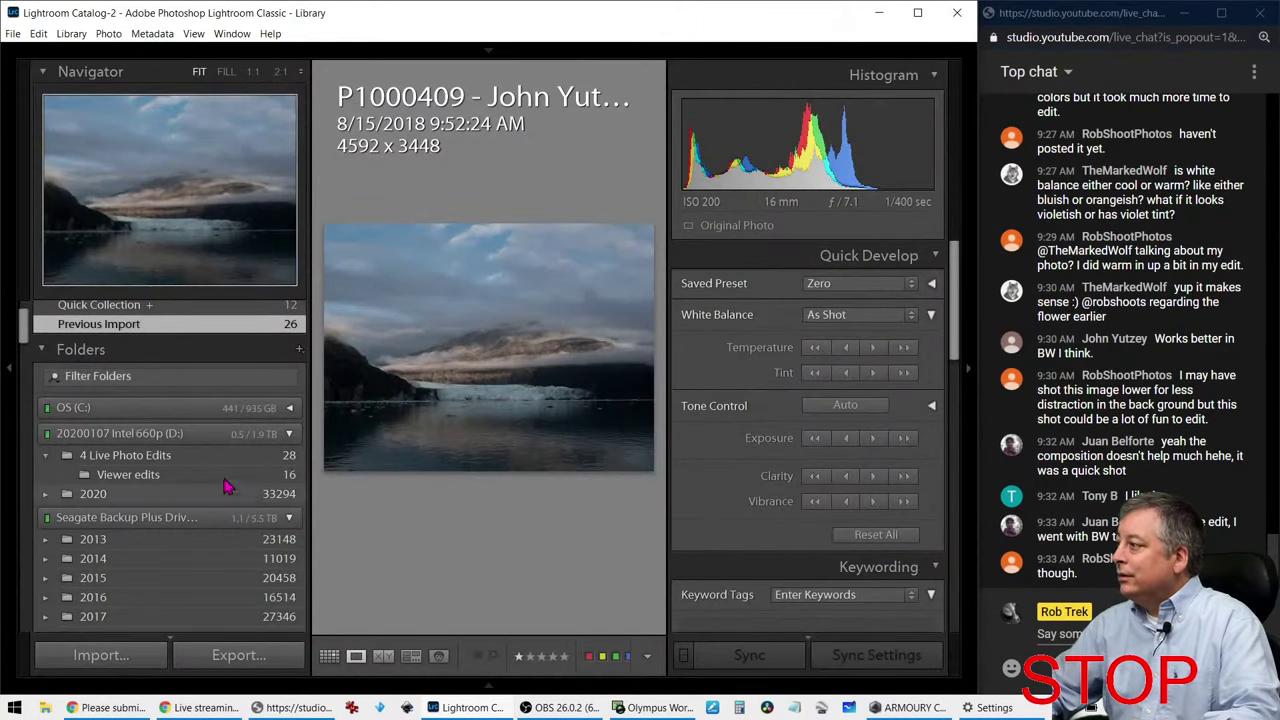
{"action": "left_click", "coordinate": [18, 378]}
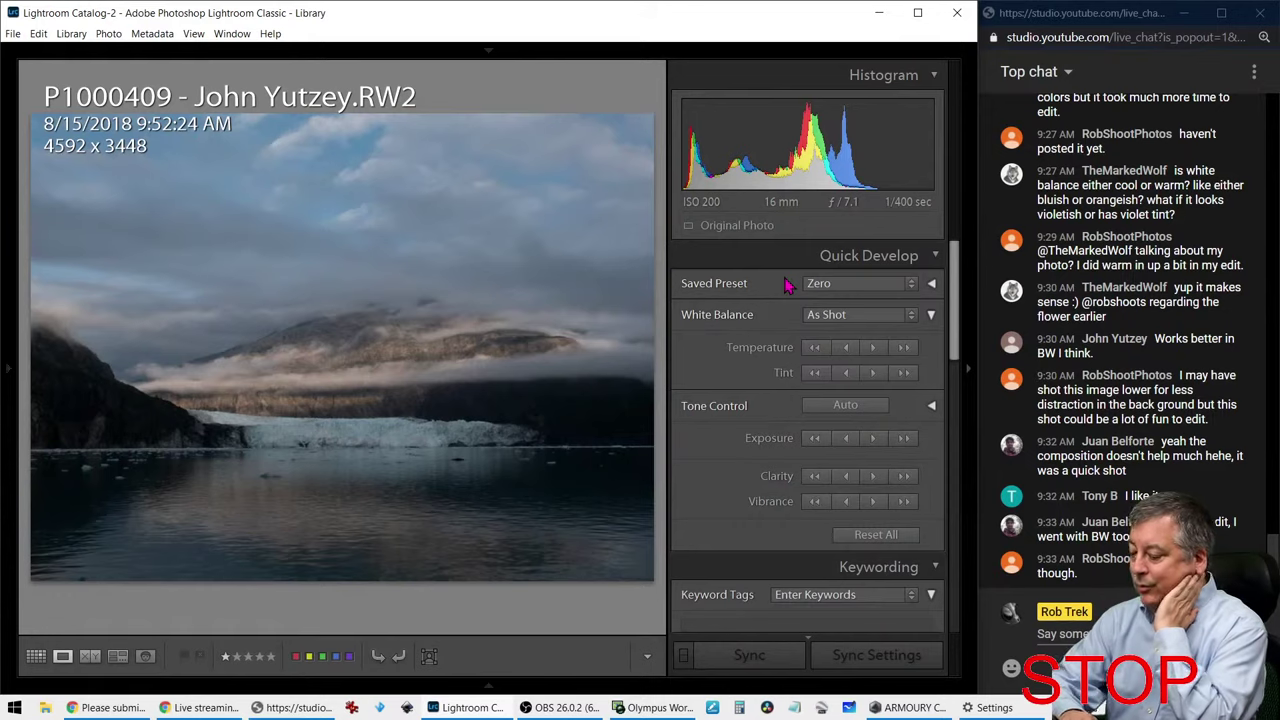
Step: Show the exposure and lens info overlay, inspect the mountain and glacier close up, and return to the full photo
{"action": "key", "text": "i"}
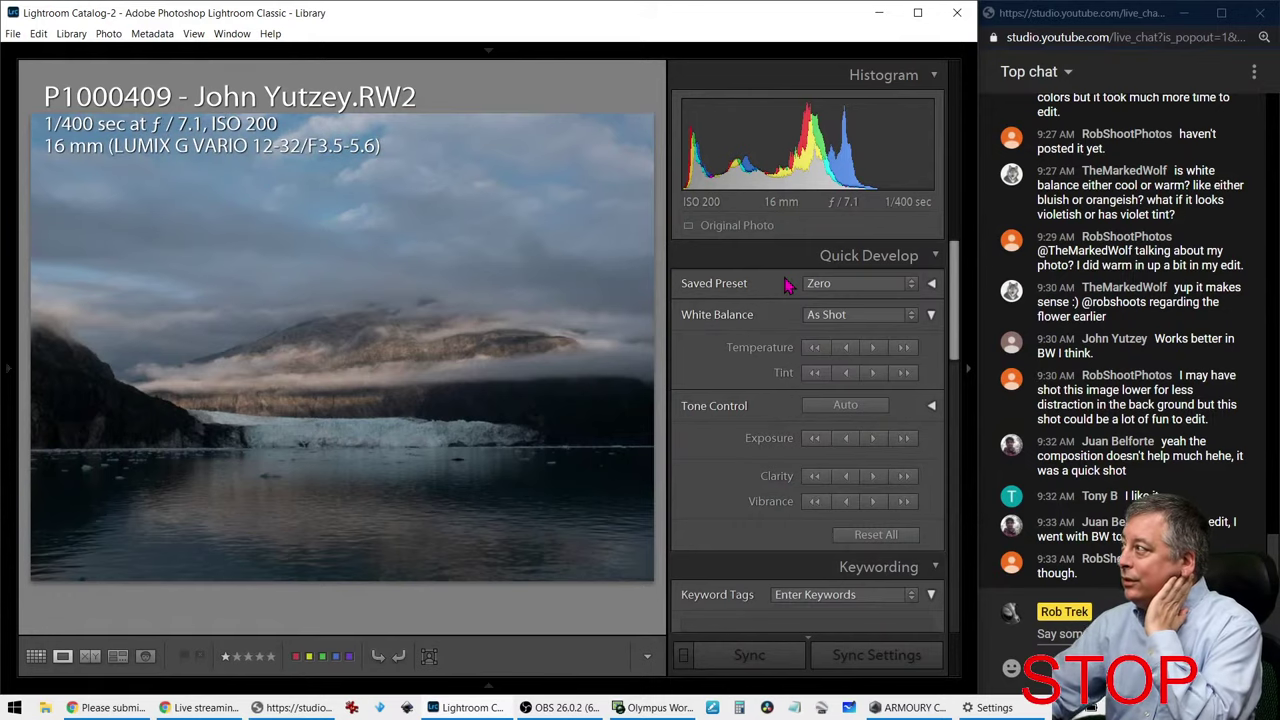
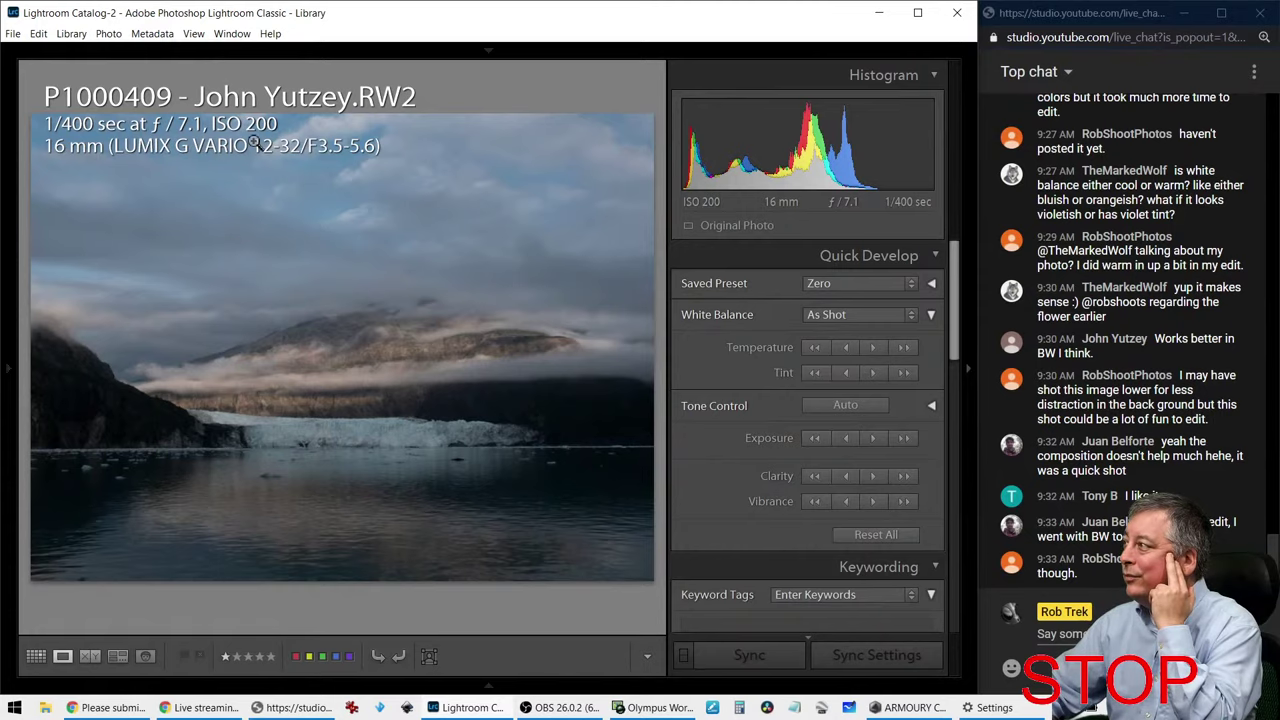
{"action": "left_click", "coordinate": [316, 333]}
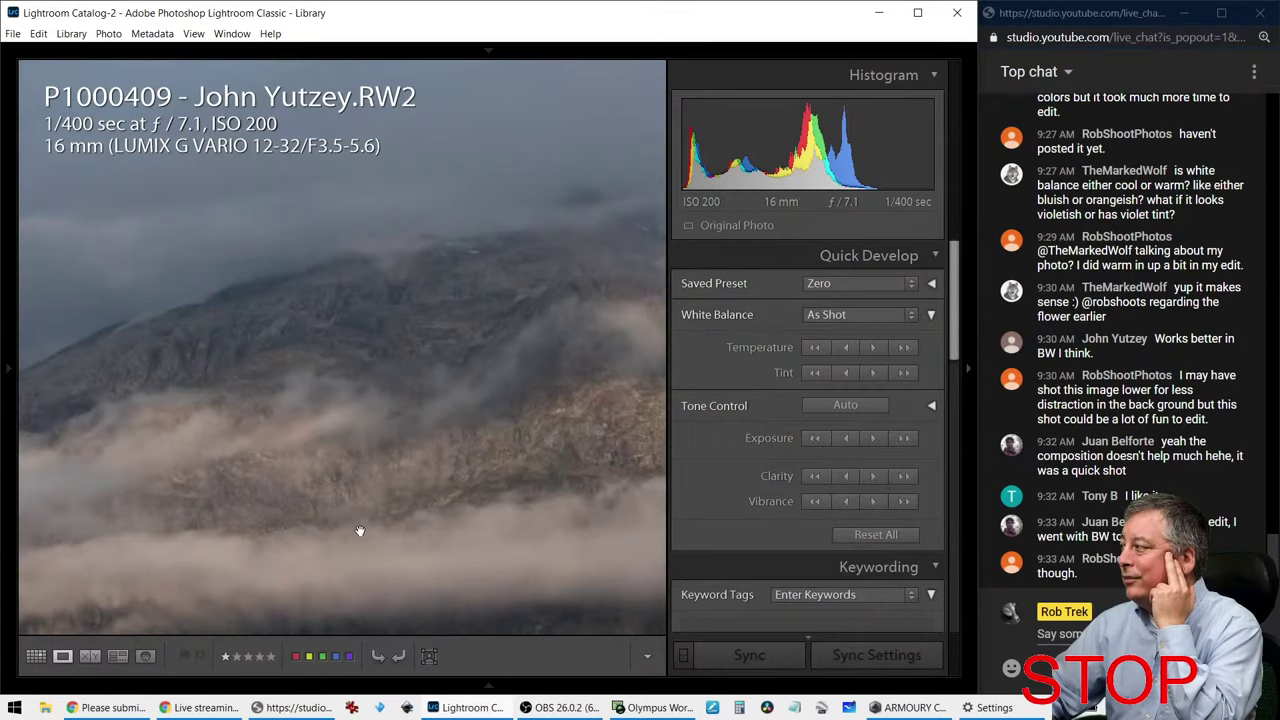
{"action": "left_click_drag", "start_coordinate": [360, 530], "coordinate": [403, 266]}
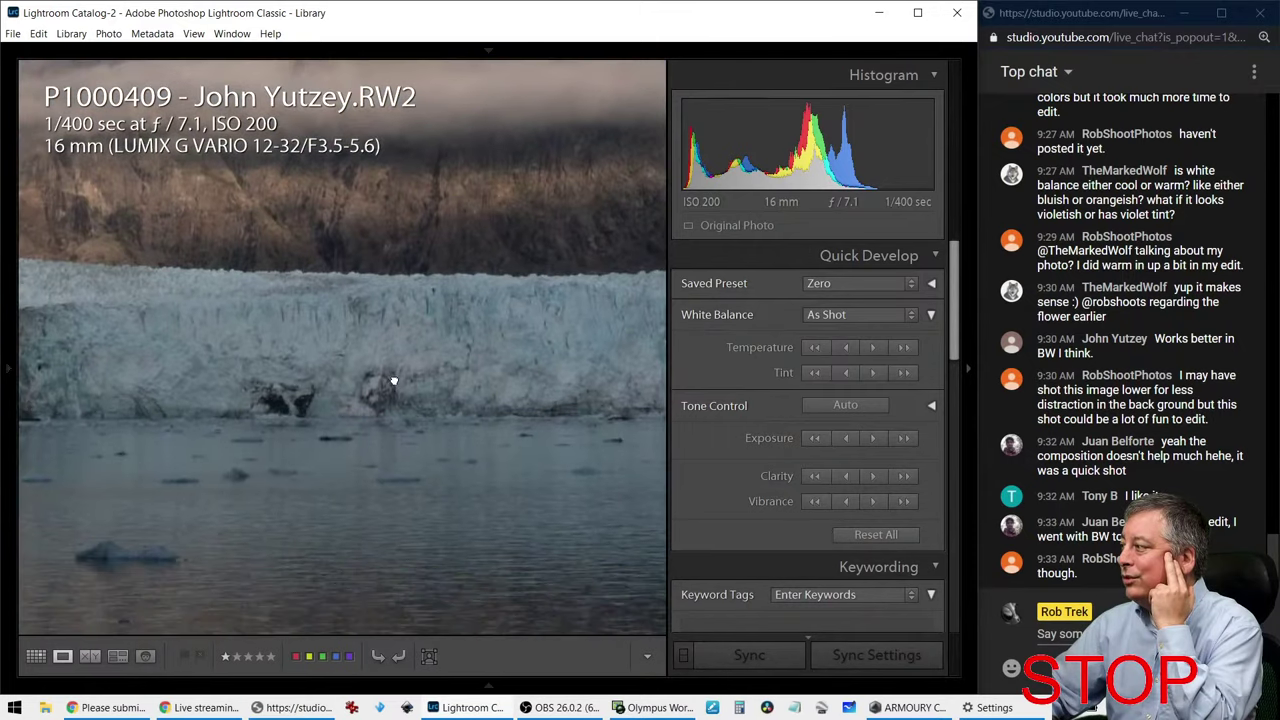
{"action": "left_click", "coordinate": [393, 381]}
{"action": "left_click", "coordinate": [371, 451]}
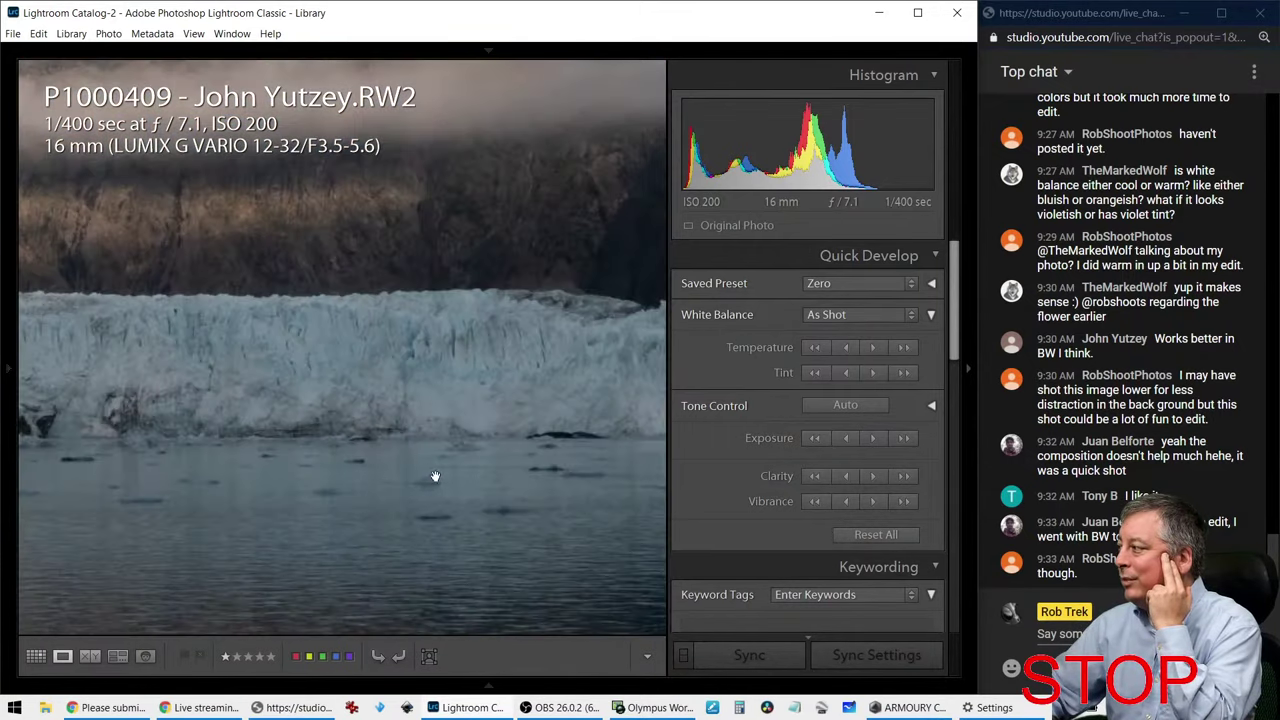
{"action": "left_click", "coordinate": [489, 487]}
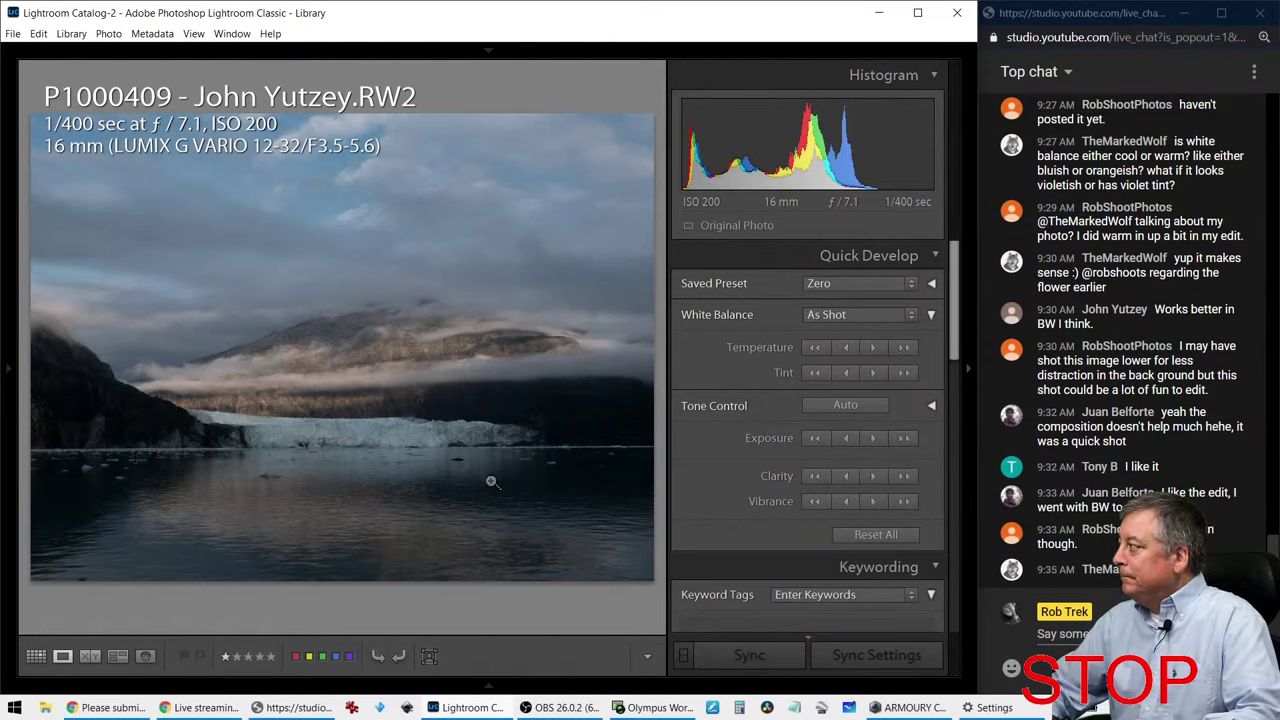
Step: Open the glacier photo in Develop and try a 16 x 9 crop with the image shifted upward in the frame
{"action": "key", "text": "d"}
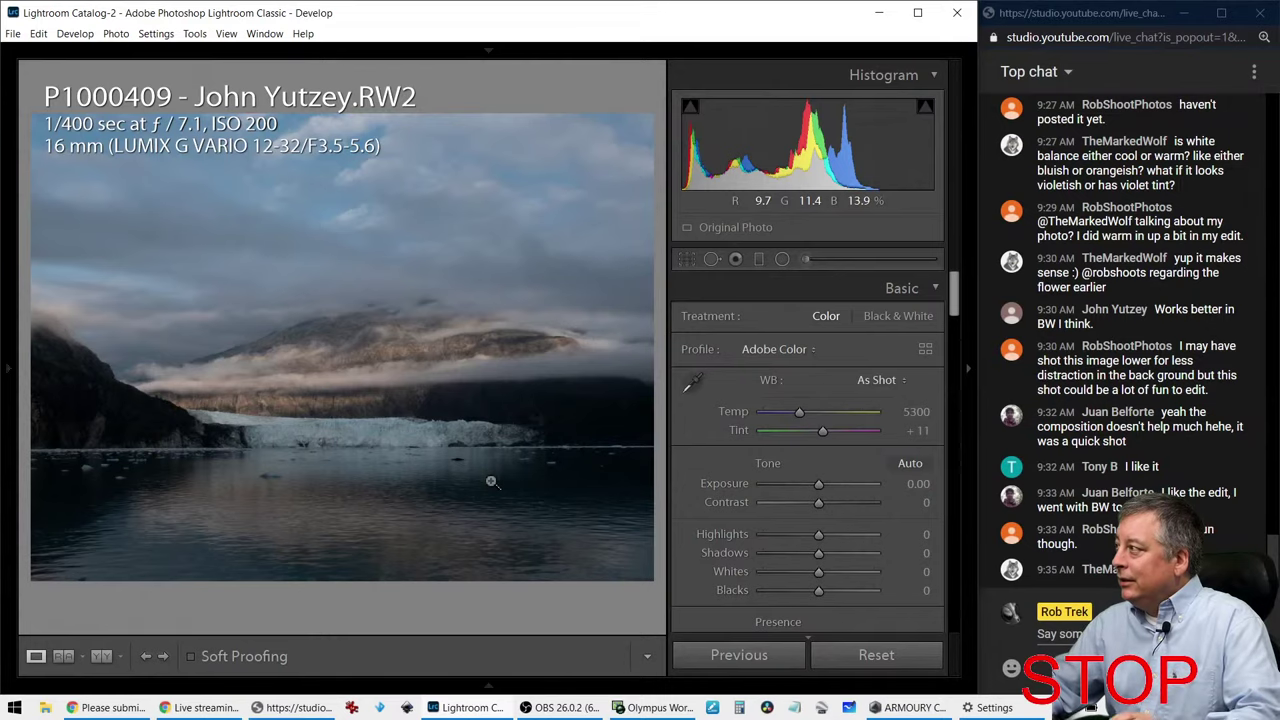
{"action": "left_click", "coordinate": [688, 260]}
{"action": "left_click", "coordinate": [868, 330]}
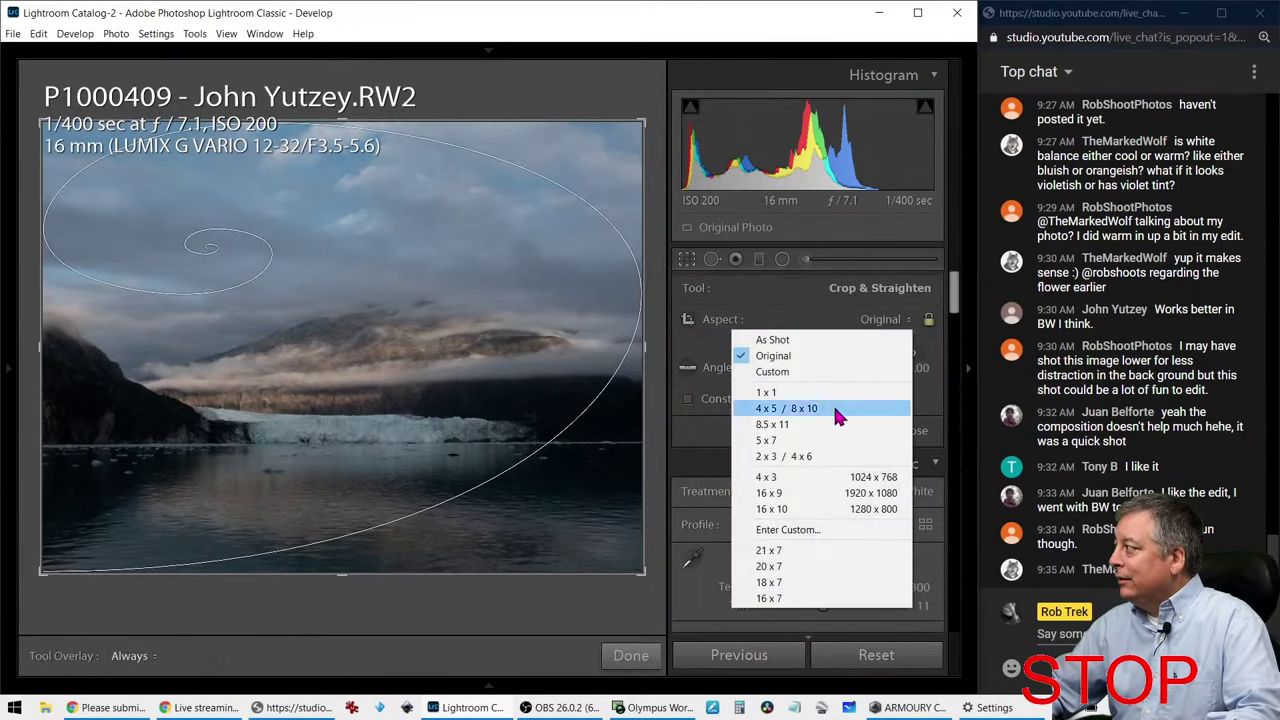
{"action": "left_click", "coordinate": [826, 499]}
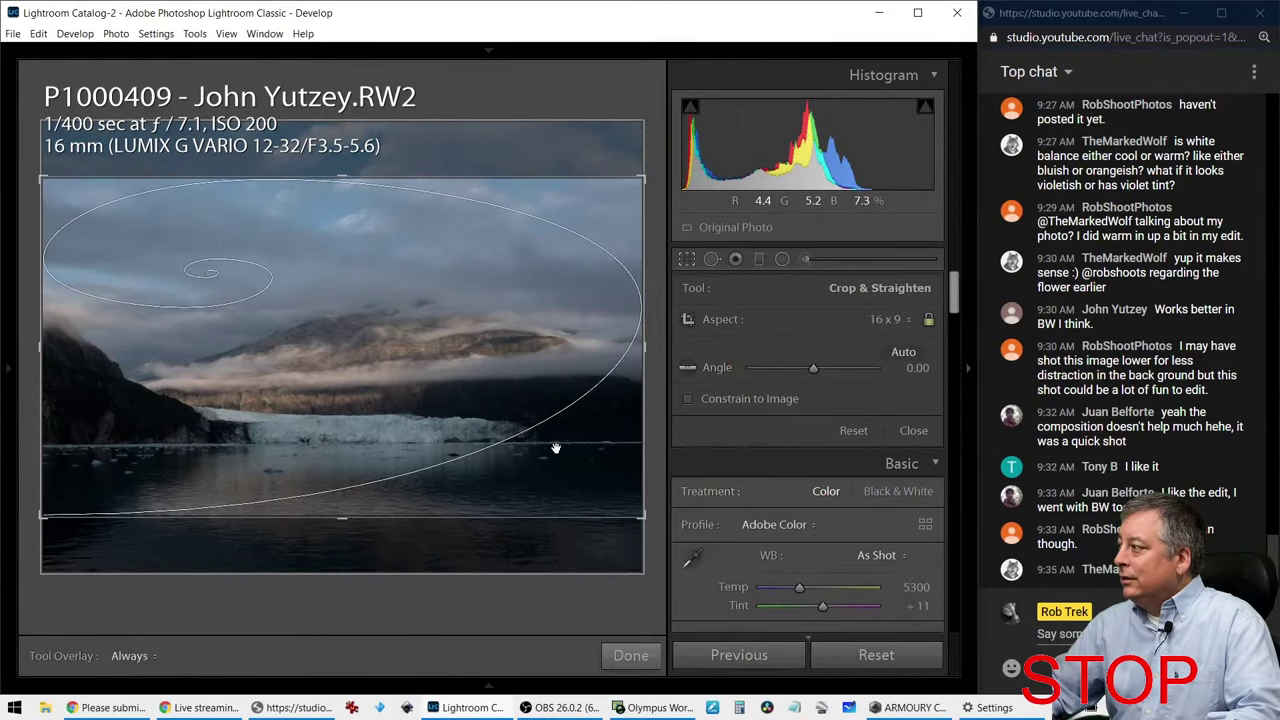
{"action": "left_click_drag", "start_coordinate": [556, 447], "coordinate": [556, 410]}
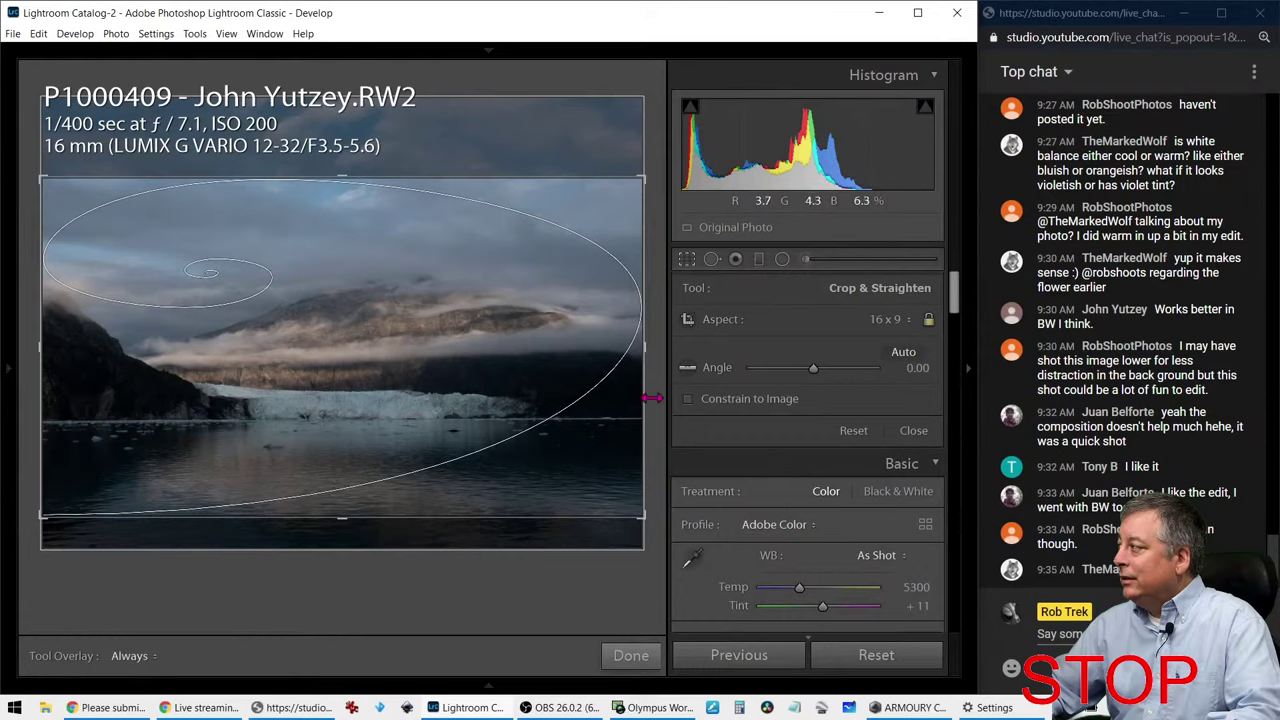
Step: Crop the glacier photo to 21 x 7, shifting the image slightly down in the frame, and apply the crop
{"action": "left_click", "coordinate": [888, 319]}
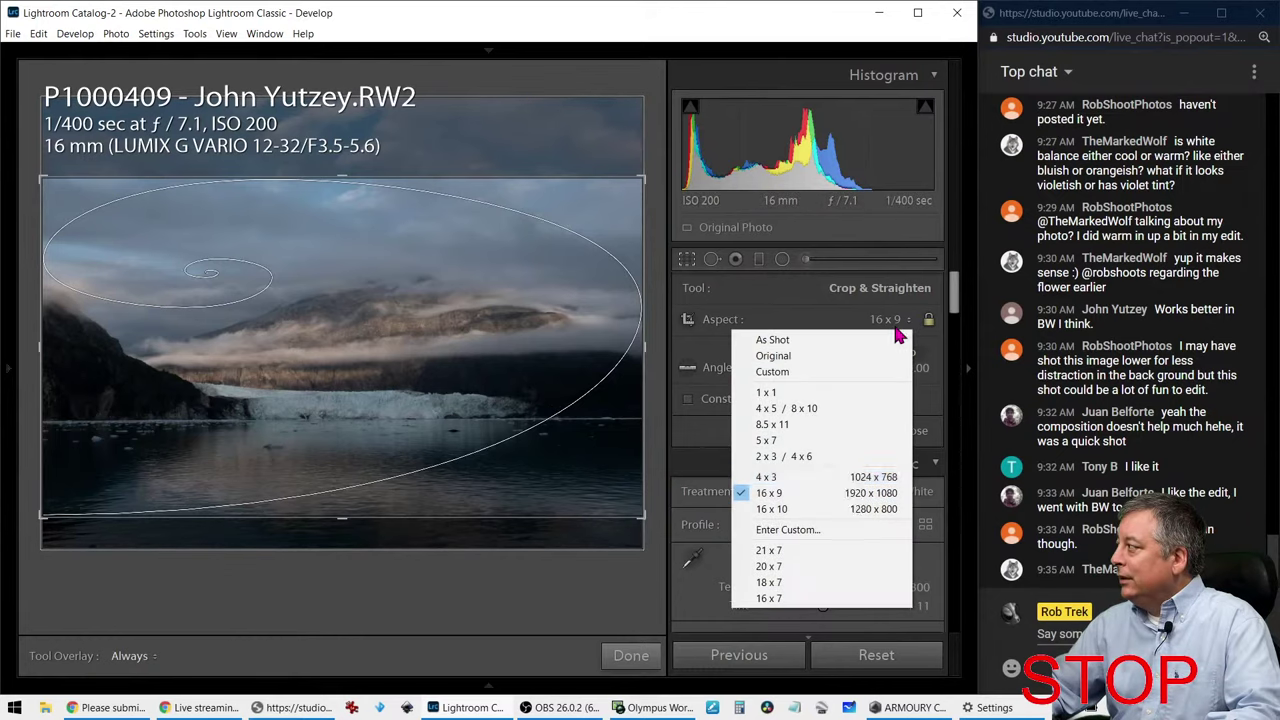
{"action": "left_click", "coordinate": [818, 551]}
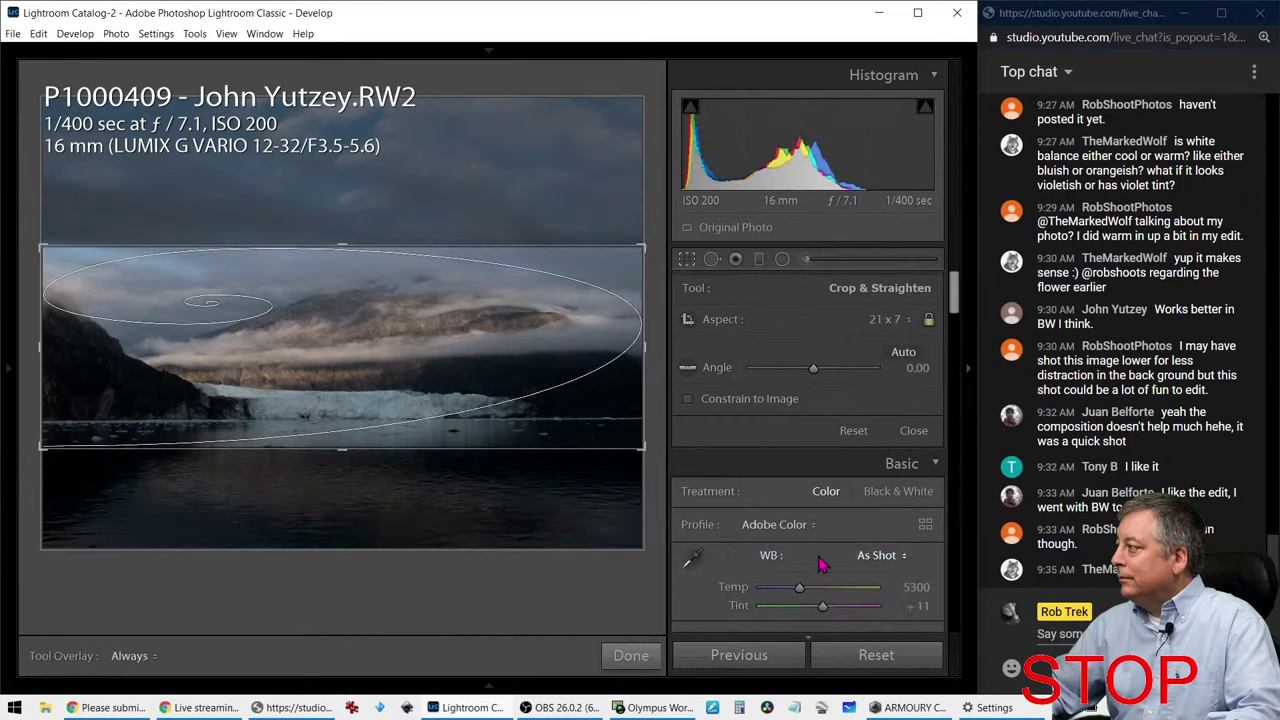
{"action": "mouse_move", "coordinate": [525, 372]}
{"action": "left_mouse_down"}
{"action": "mouse_move", "coordinate": [460, 374]}
{"action": "mouse_move", "coordinate": [521, 386]}
{"action": "left_mouse_up"}
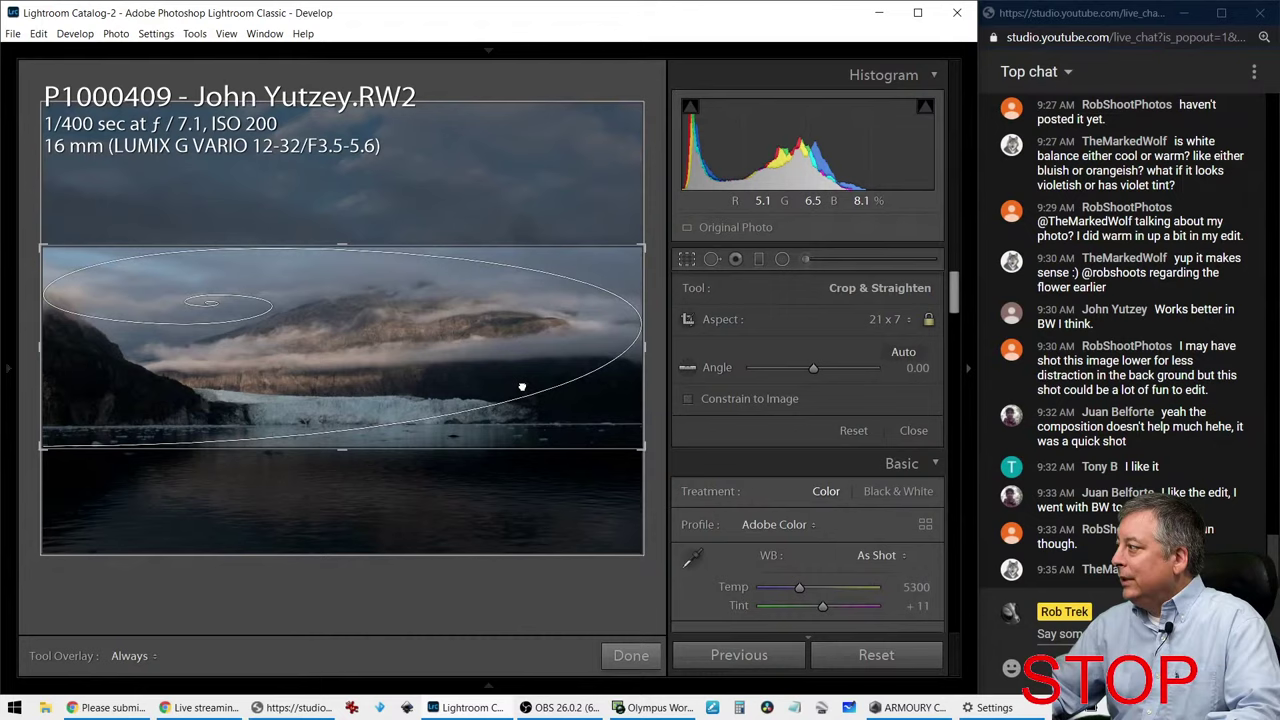
{"action": "left_click", "coordinate": [687, 259]}
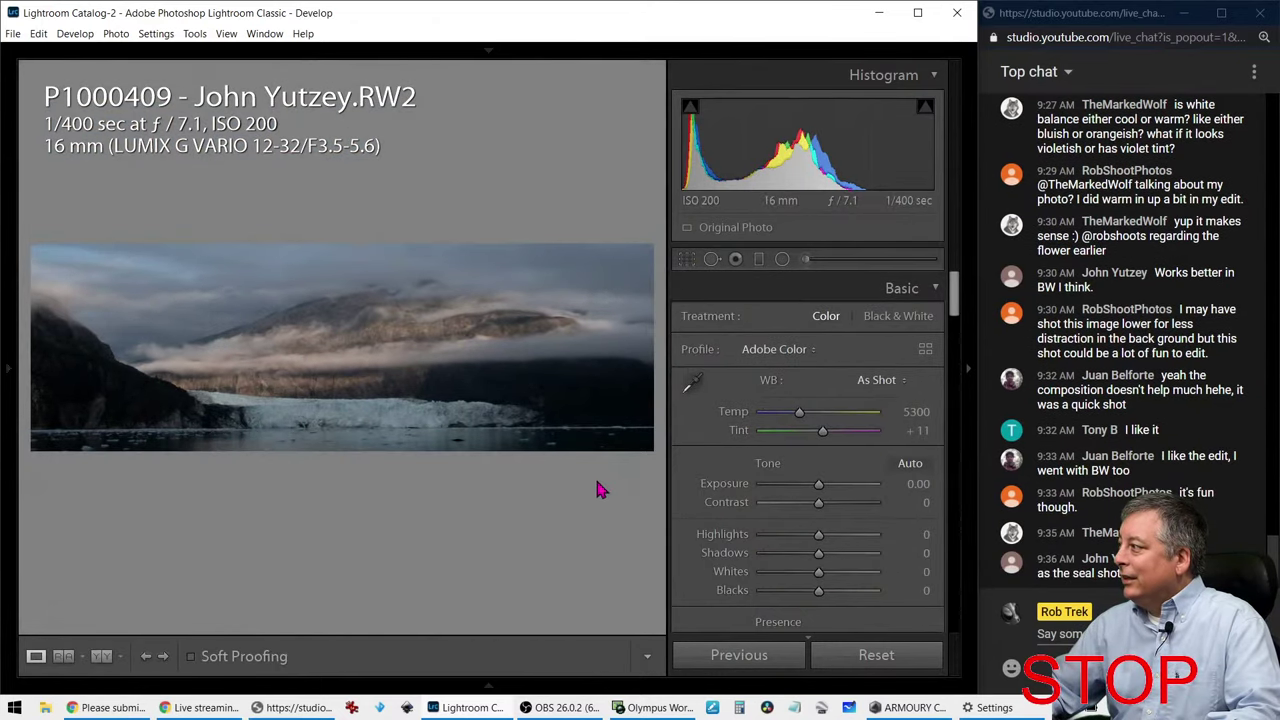
Step: Change the glacier photo's crop ratio to 20 x 7, enlarge the frame to the full image width, and apply the crop
{"action": "key", "text": "r"}
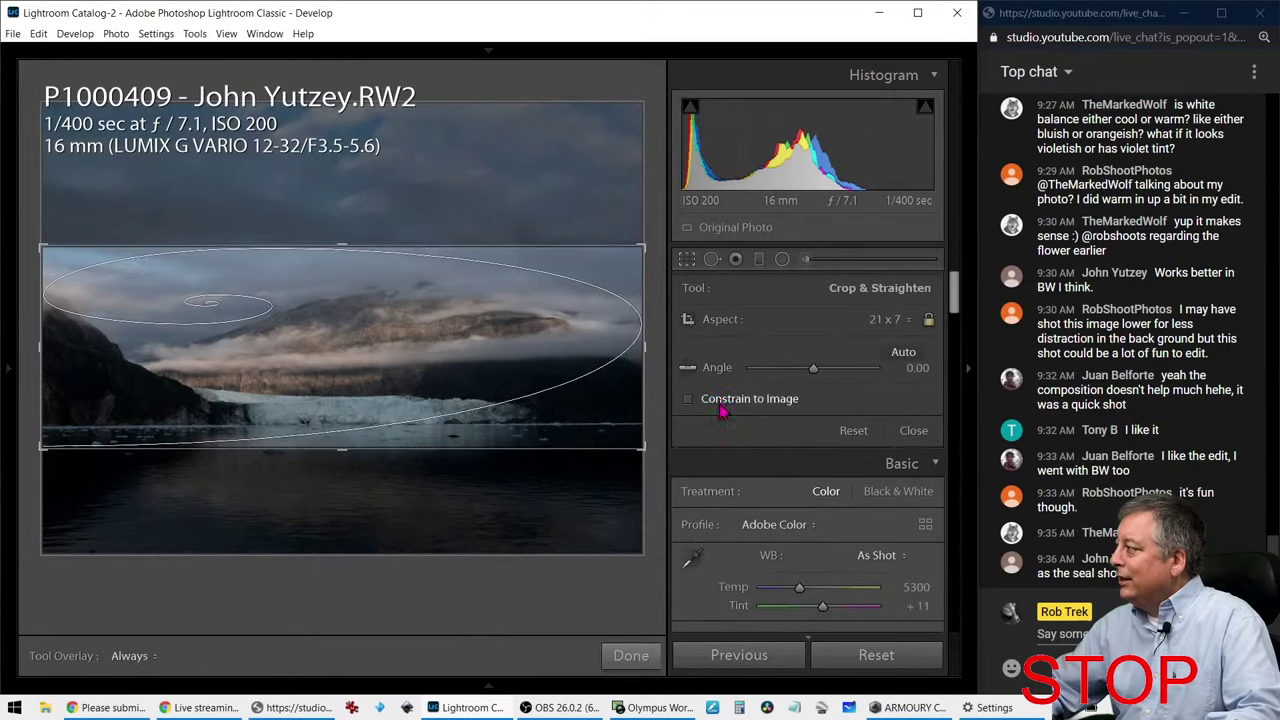
{"action": "left_click", "coordinate": [876, 333]}
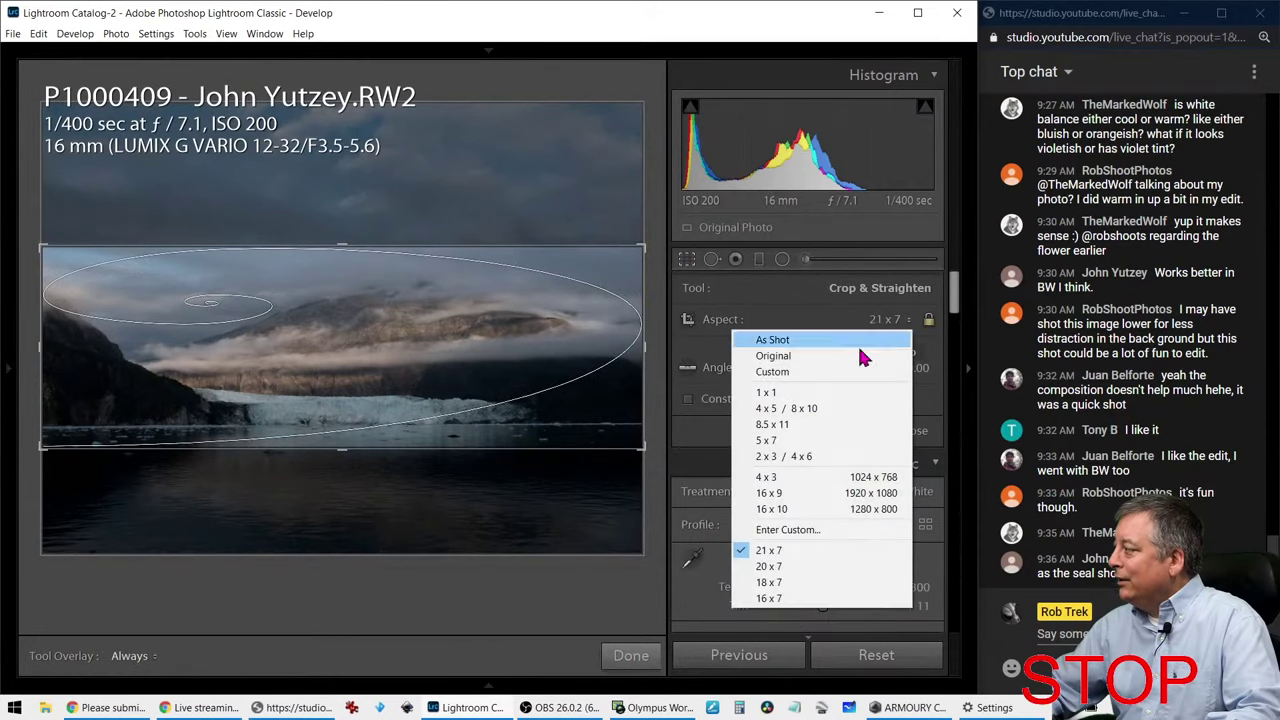
{"action": "left_click", "coordinate": [778, 568]}
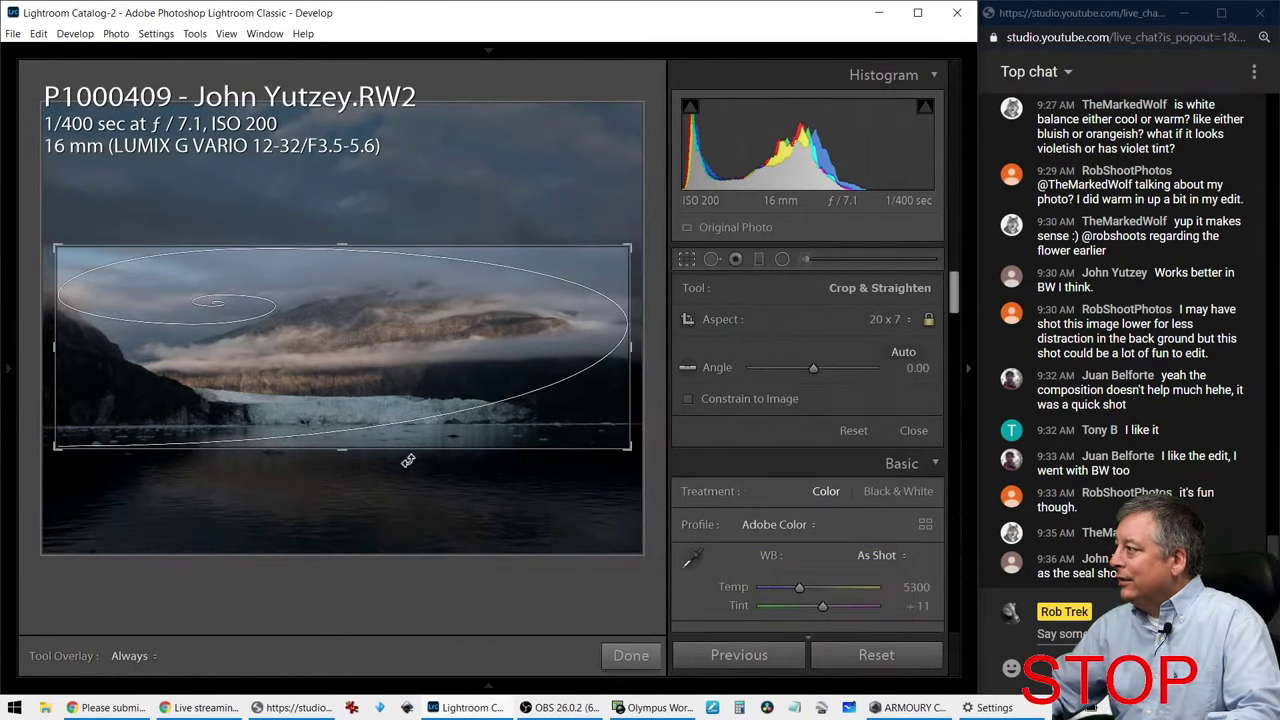
{"action": "left_click_drag", "start_coordinate": [351, 452], "coordinate": [353, 460]}
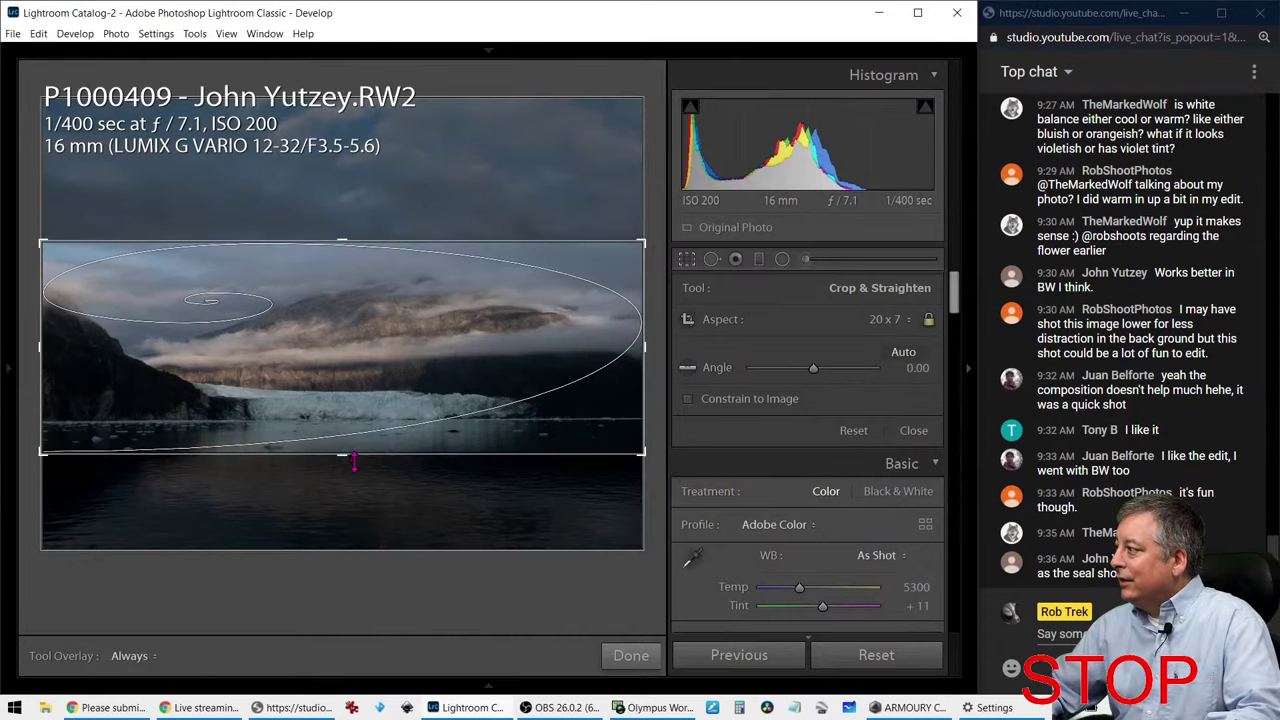
{"action": "left_click", "coordinate": [687, 261]}
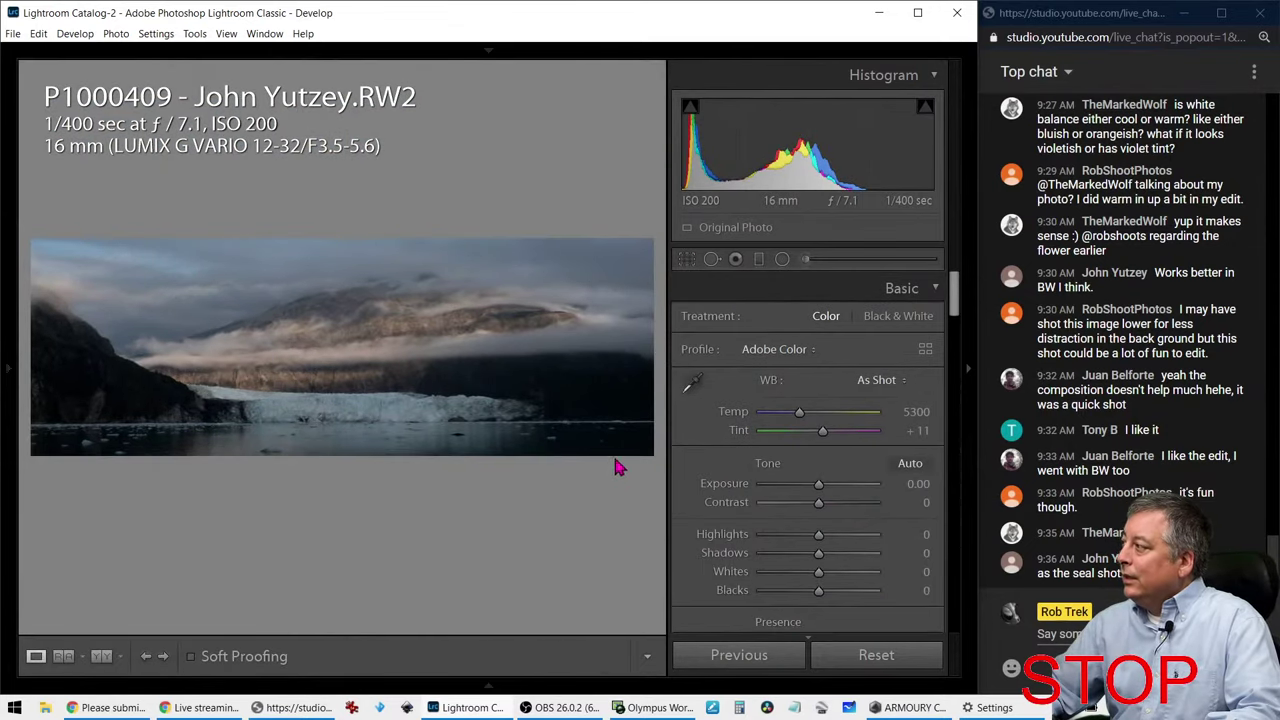
Step: Apply Auto tone to the glacier photo, try the Auto white balance, and set the white balance to Daylight
{"action": "left_click", "coordinate": [908, 465]}
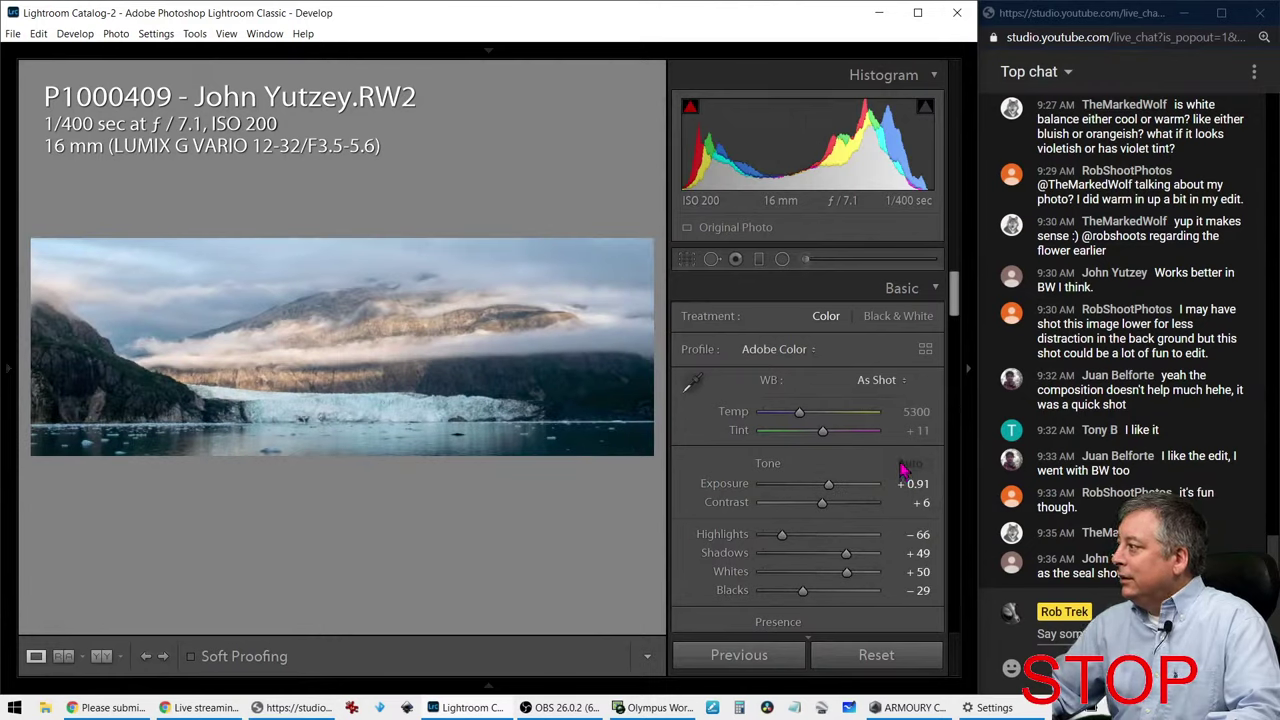
{"action": "left_click", "coordinate": [893, 382]}
{"action": "left_click", "coordinate": [886, 417]}
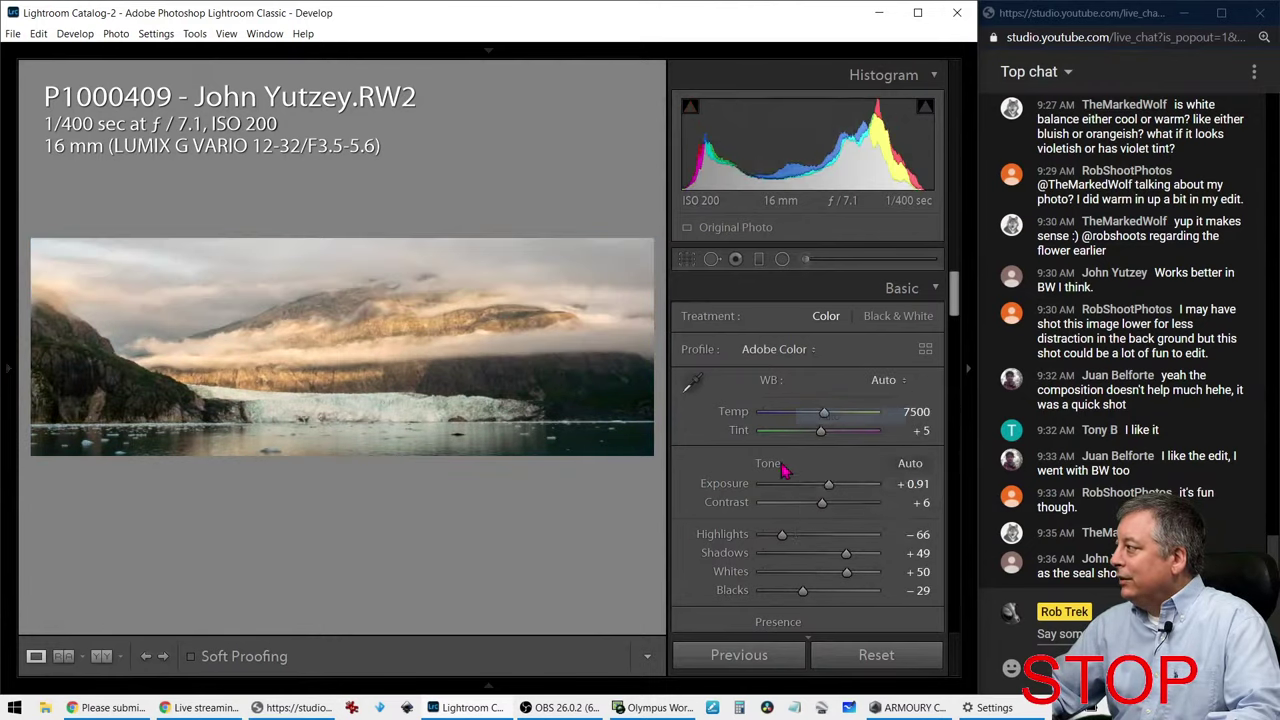
{"action": "scroll", "coordinate": [775, 490], "scroll_direction": "down", "scroll_amount": 3}
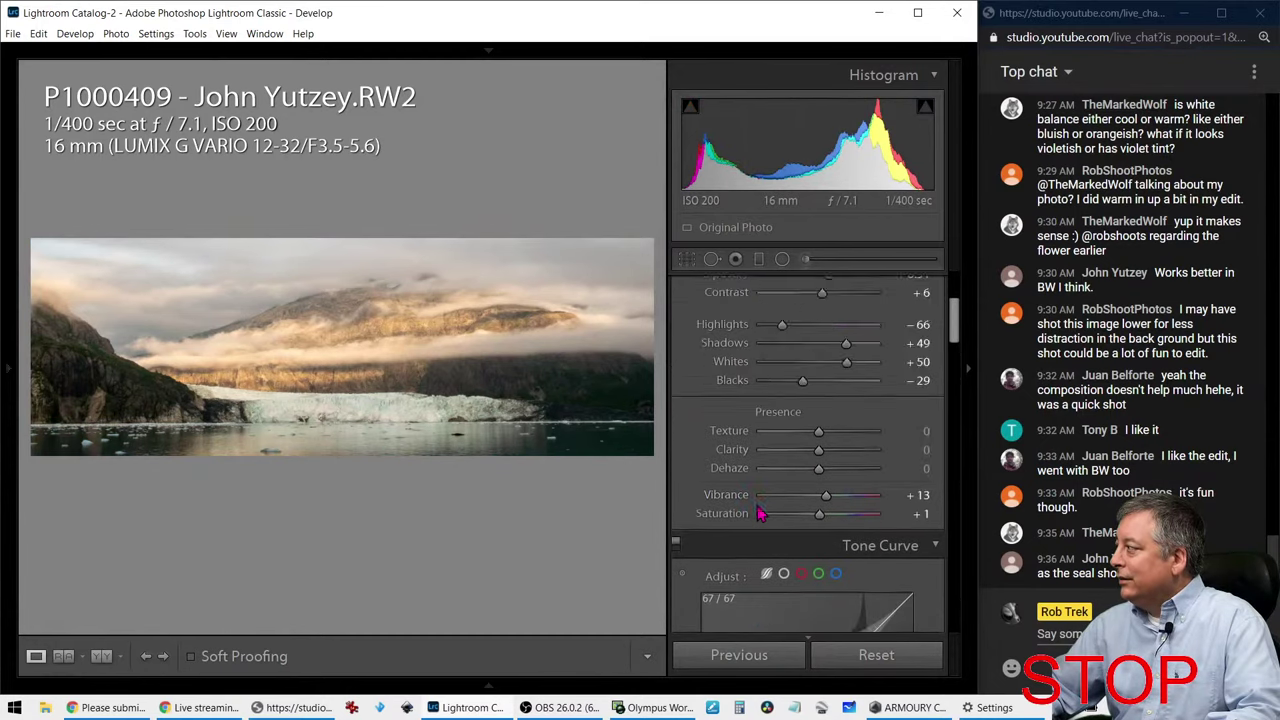
{"action": "scroll", "coordinate": [760, 513], "scroll_direction": "up", "scroll_amount": 3}
{"action": "left_click", "coordinate": [890, 382]}
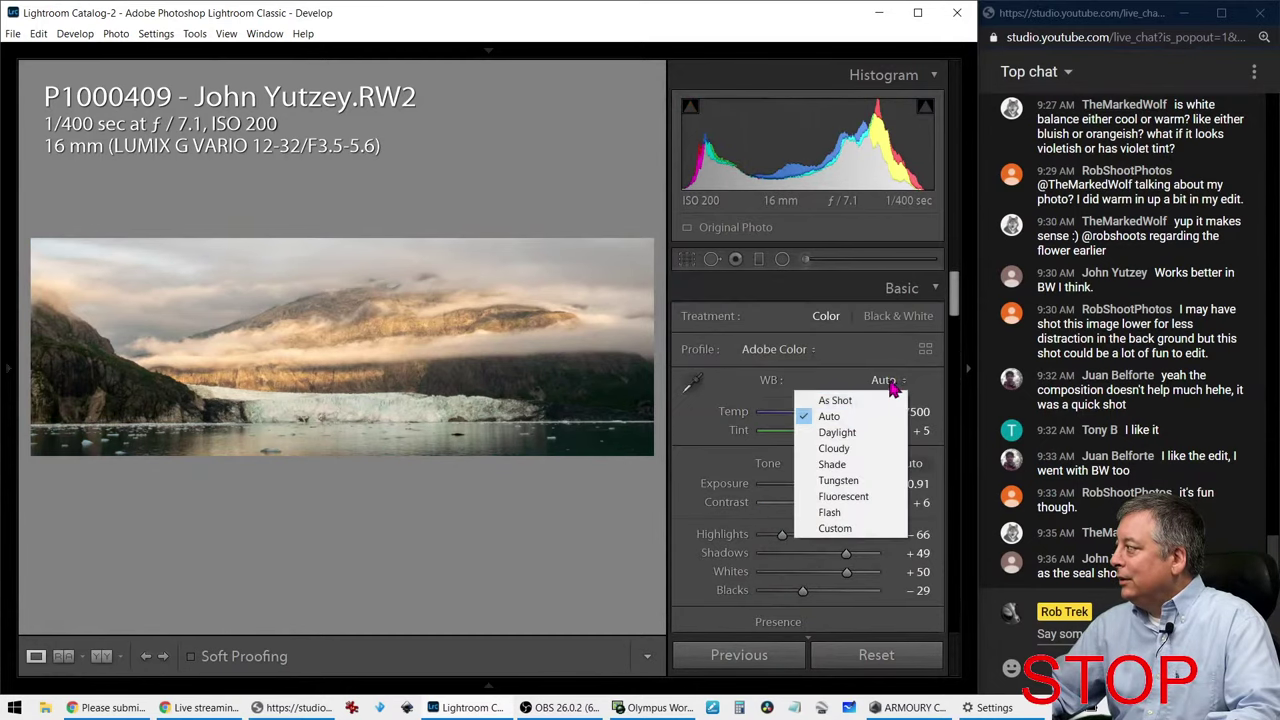
{"action": "left_click", "coordinate": [866, 432]}
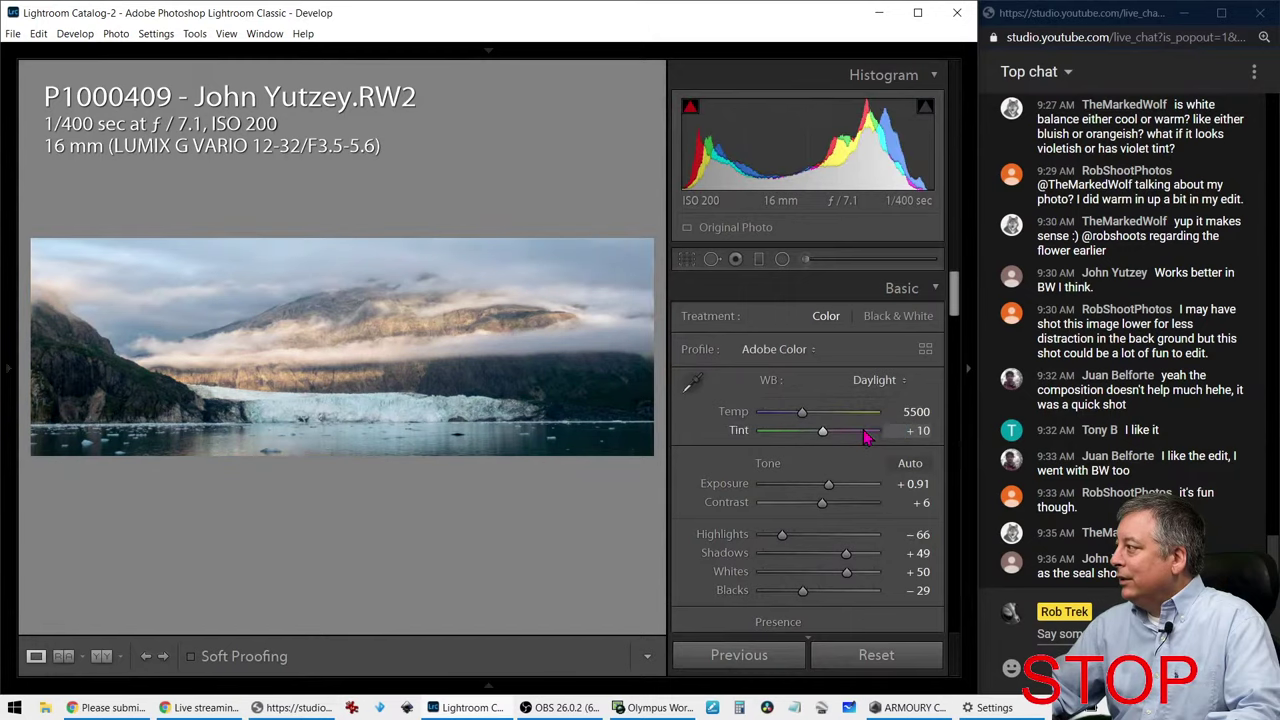
Step: Raise the glacier photo's Clarity to +49 and Dehaze to +24
{"action": "scroll", "coordinate": [703, 503], "scroll_direction": "down", "scroll_amount": 8}
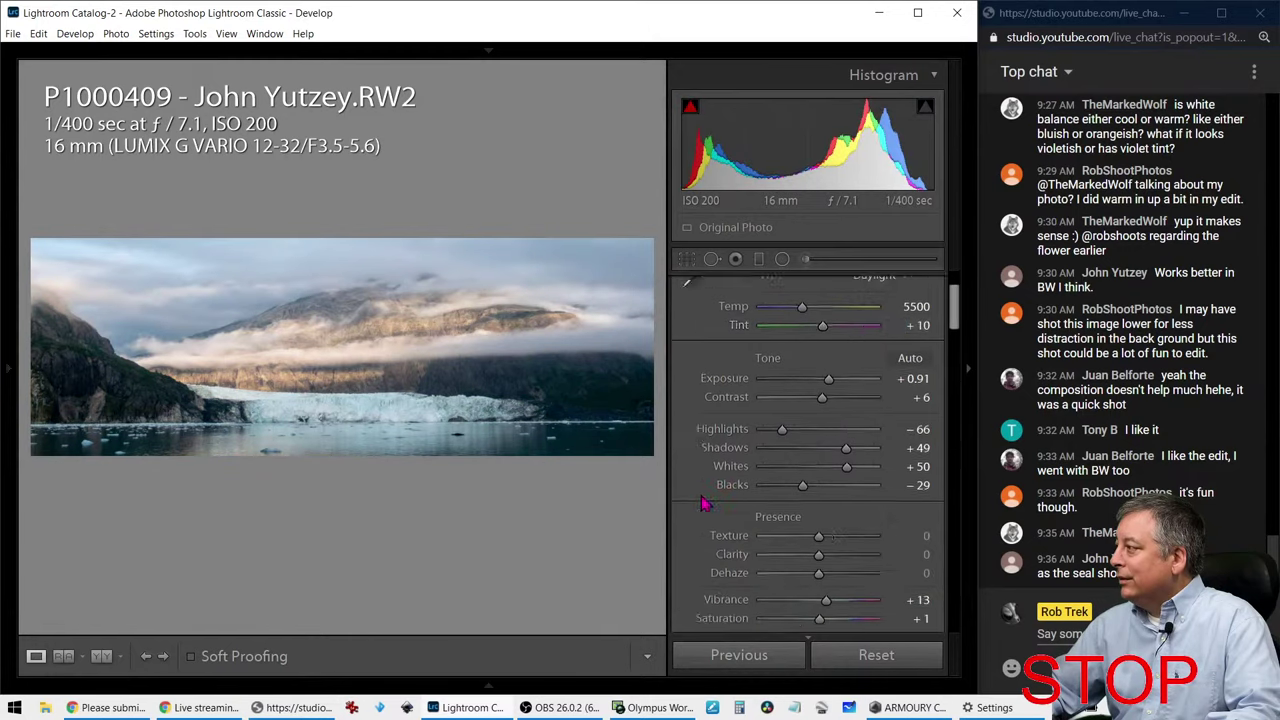
{"action": "scroll", "coordinate": [703, 503], "scroll_direction": "down", "scroll_amount": 3}
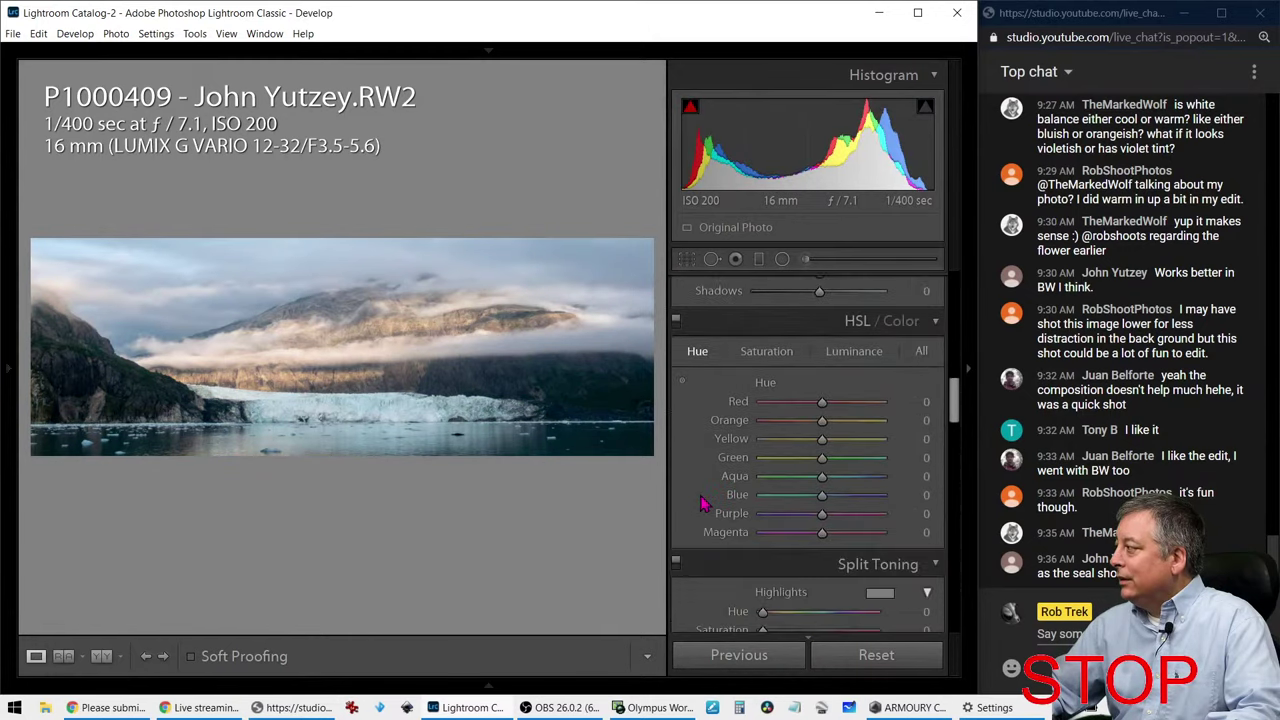
{"action": "scroll", "coordinate": [703, 500], "scroll_direction": "up", "scroll_amount": 4}
{"action": "scroll", "coordinate": [703, 500], "scroll_direction": "down", "scroll_amount": 3}
{"action": "scroll", "coordinate": [700, 493], "scroll_direction": "up", "scroll_amount": 4}
{"action": "scroll", "coordinate": [701, 498], "scroll_direction": "up", "scroll_amount": 3}
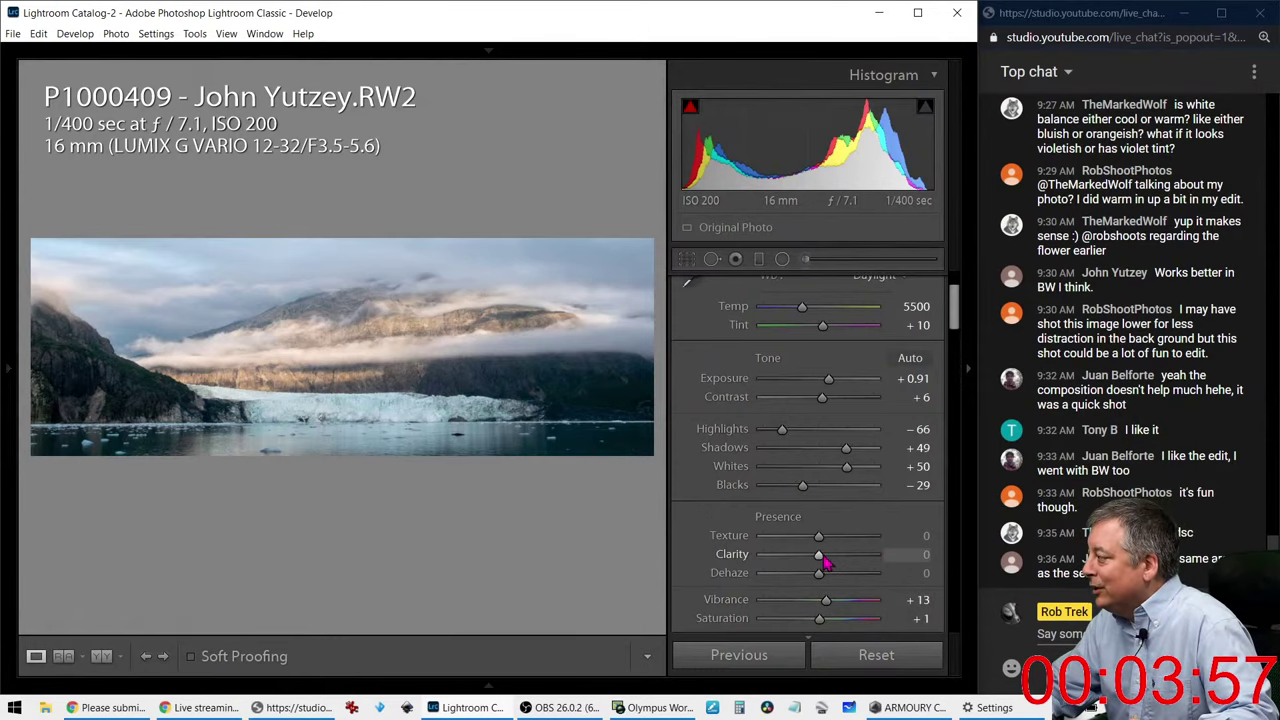
{"action": "left_click_drag", "start_coordinate": [824, 563], "coordinate": [838, 586]}
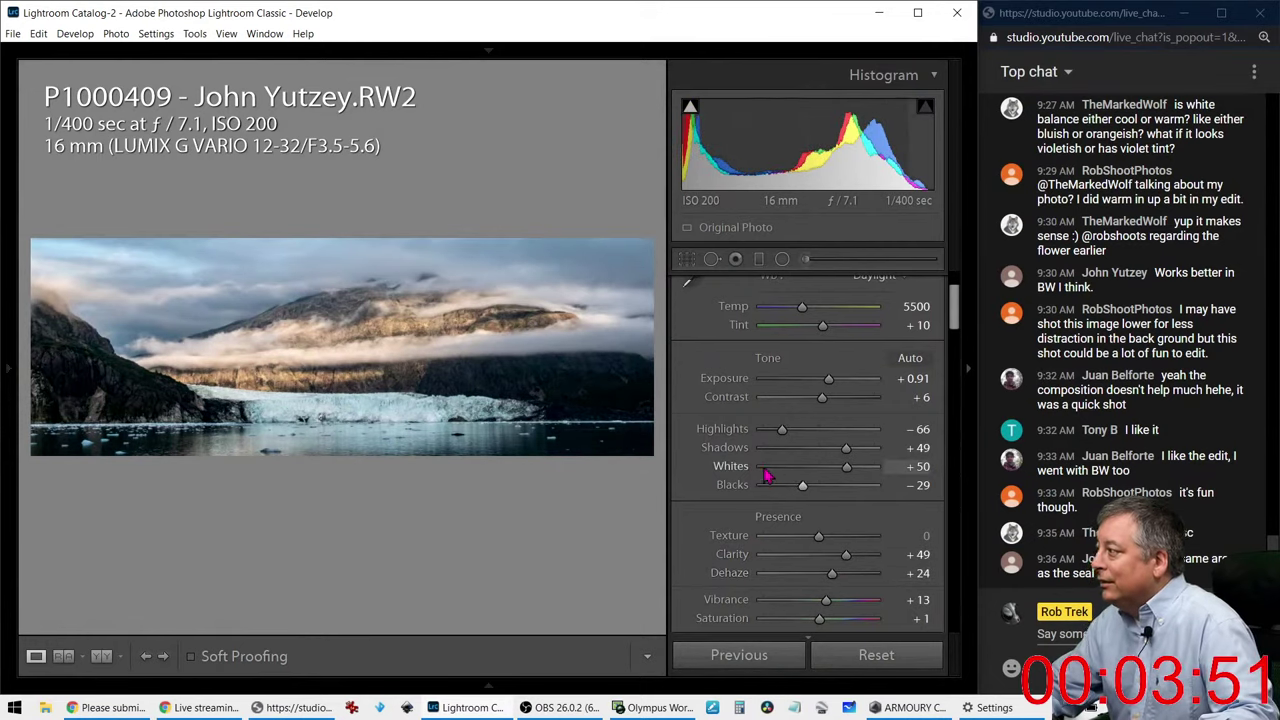
Step: Set the glacier photo's Color noise reduction to 8
{"action": "scroll", "coordinate": [760, 510], "scroll_direction": "down", "scroll_amount": 3}
{"action": "scroll", "coordinate": [716, 505], "scroll_direction": "down", "scroll_amount": 10}
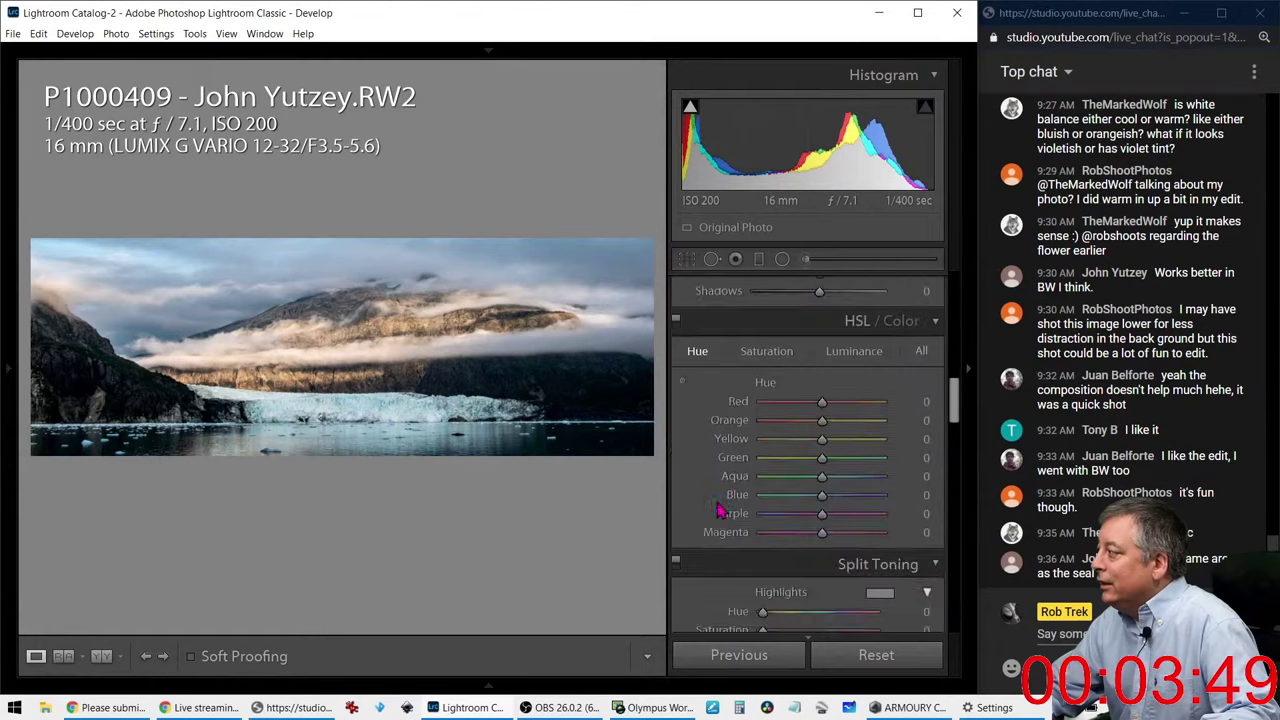
{"action": "scroll", "coordinate": [718, 510], "scroll_direction": "down", "scroll_amount": 2}
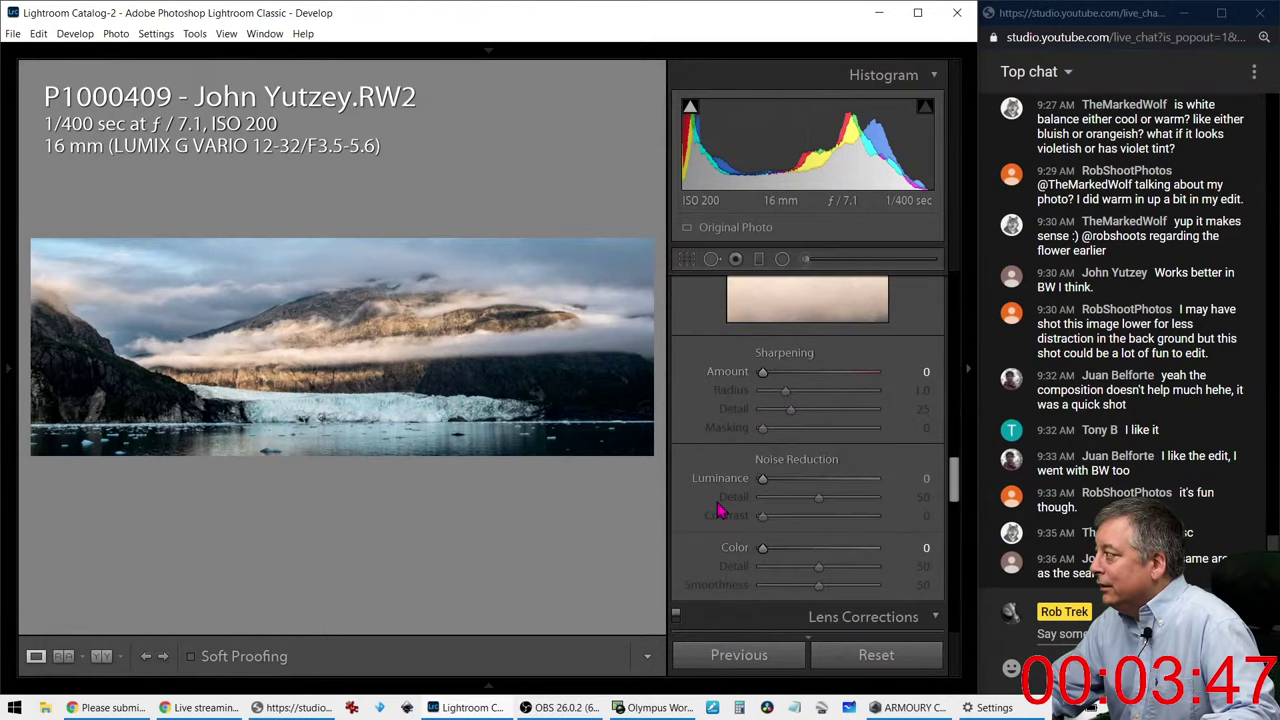
{"action": "scroll", "coordinate": [718, 510], "scroll_direction": "up", "scroll_amount": 2}
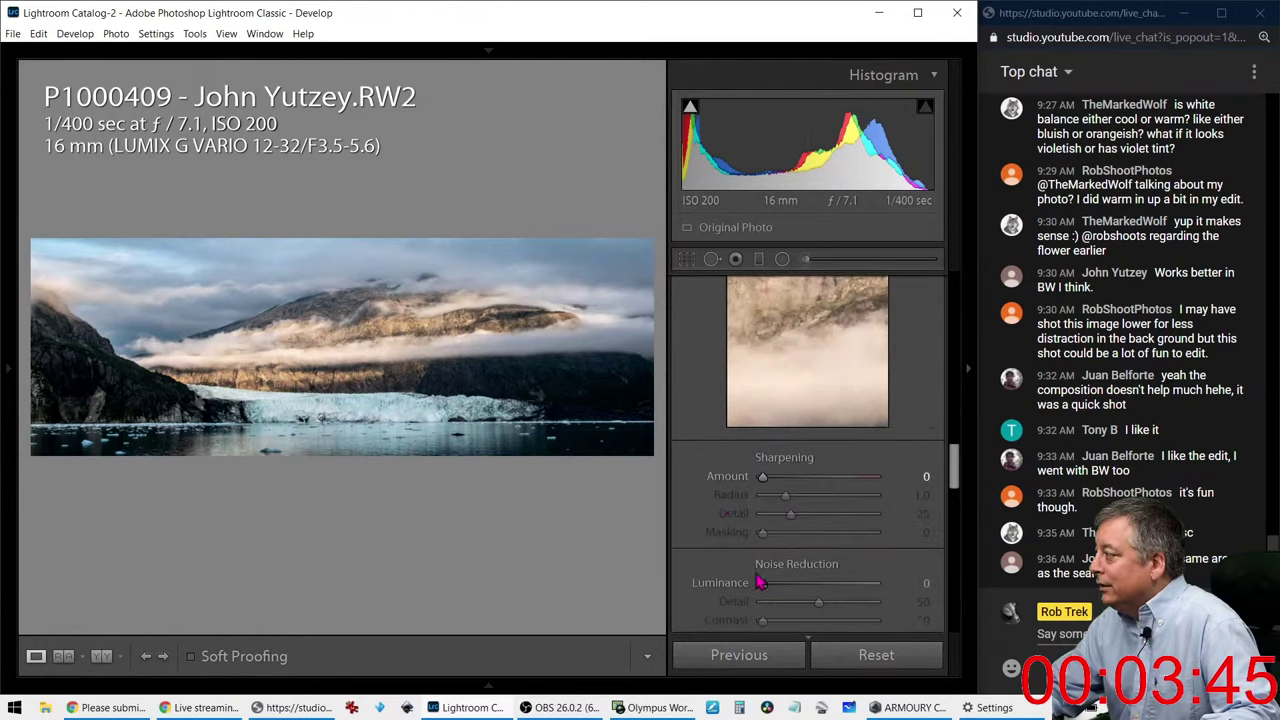
{"action": "left_click_drag", "start_coordinate": [760, 583], "coordinate": [771, 557]}
{"action": "scroll", "coordinate": [727, 580], "scroll_direction": "down", "scroll_amount": 2}
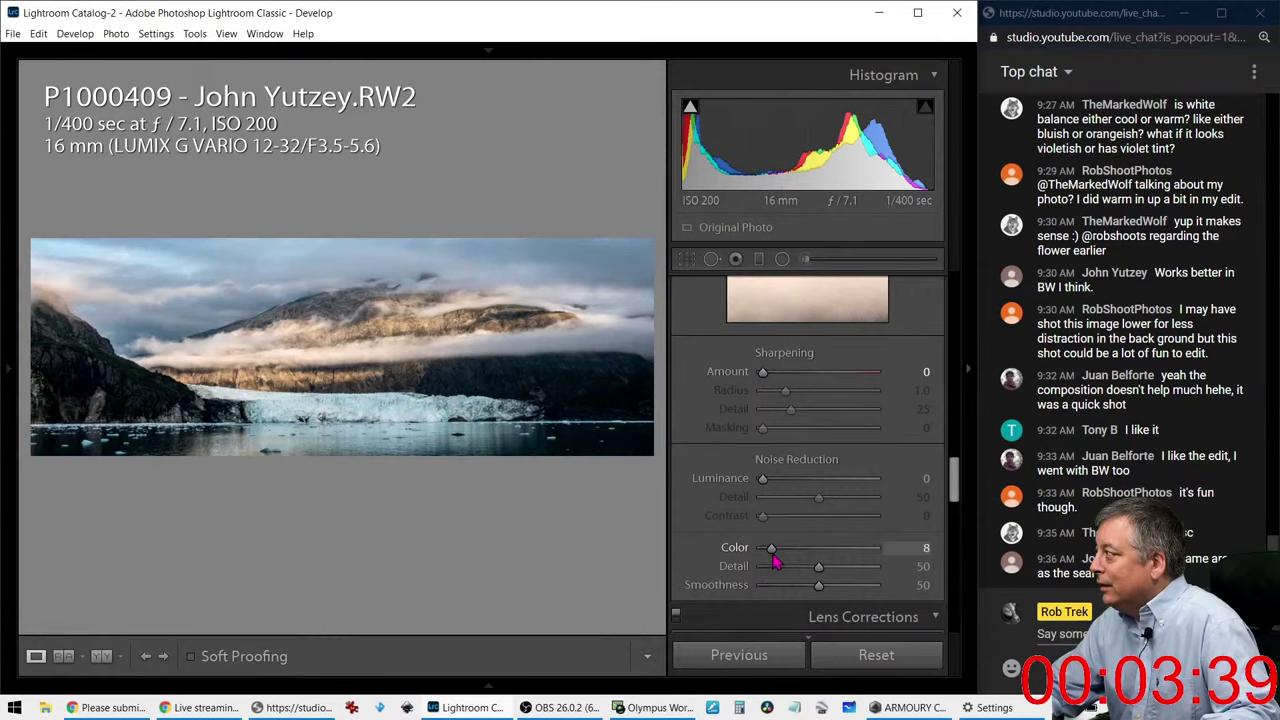
{"action": "left_click_drag", "start_coordinate": [773, 558], "coordinate": [771, 558]}
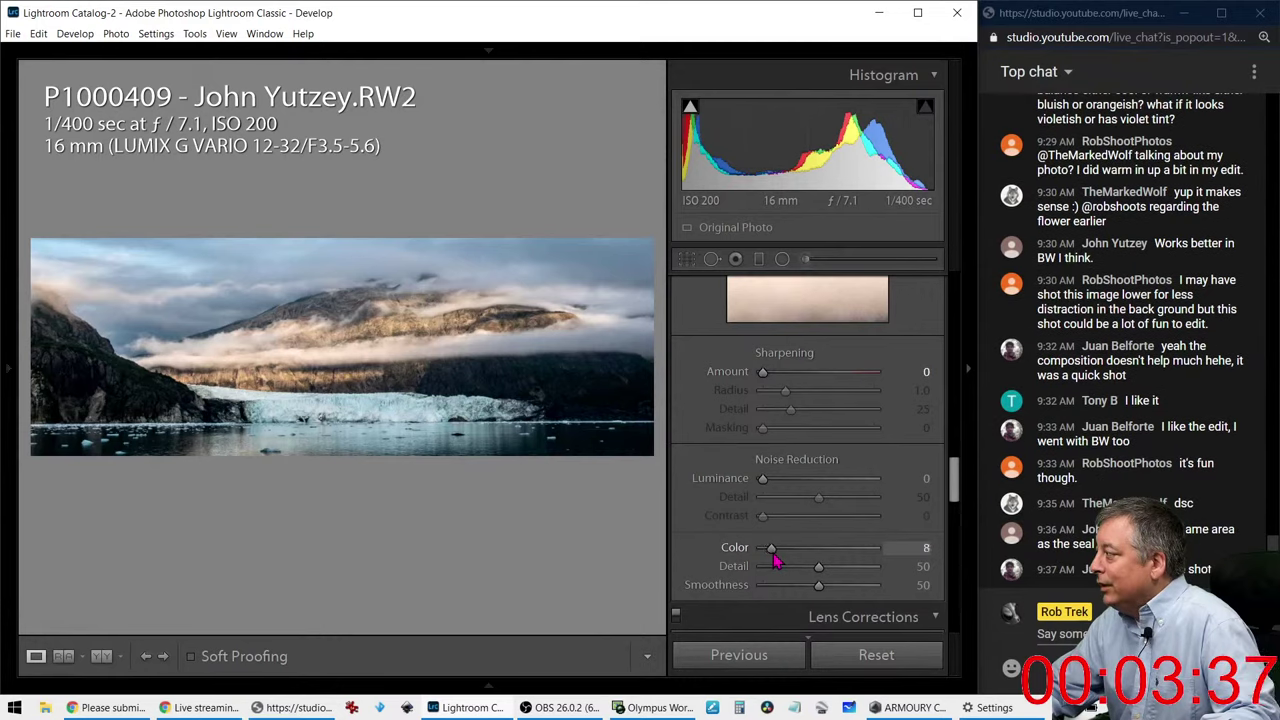
Step: Sharpen with Amount 65, Radius 0.7, Detail 16 and Masking 67, and inspect the mountain in the detail preview
{"action": "scroll", "coordinate": [725, 532], "scroll_direction": "up", "scroll_amount": 2}
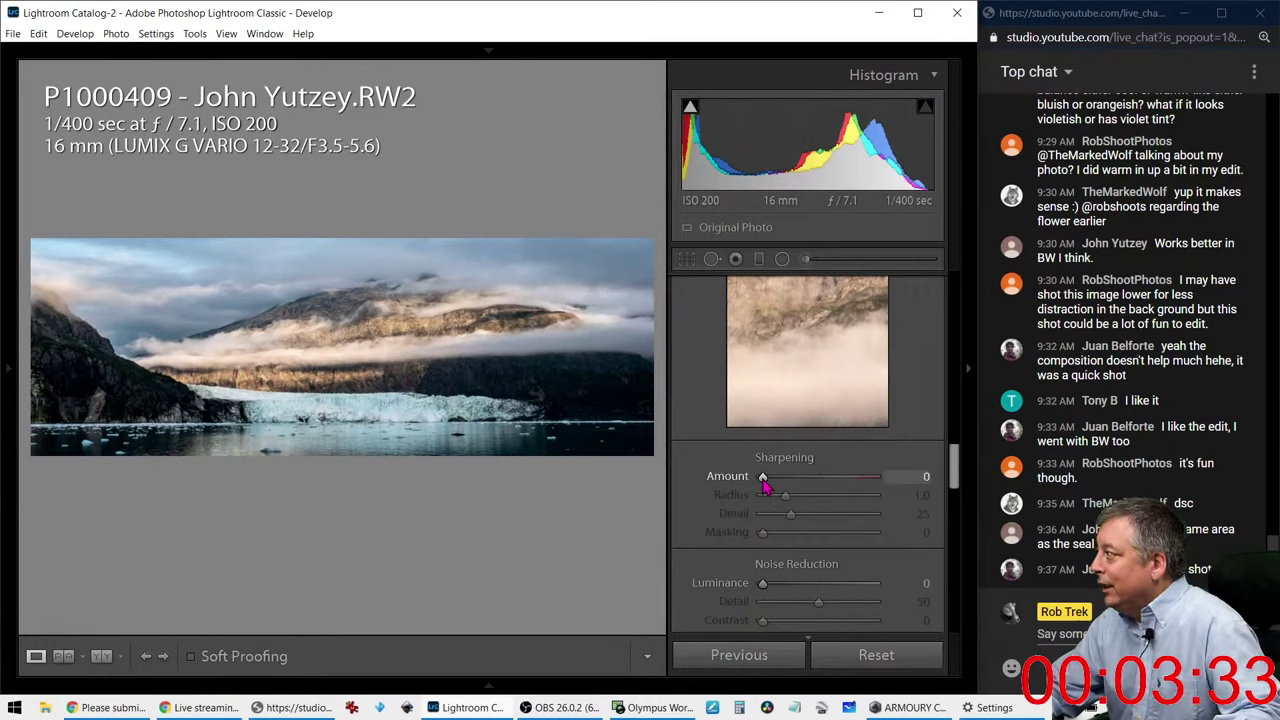
{"action": "left_click_drag", "start_coordinate": [762, 478], "coordinate": [798, 477]}
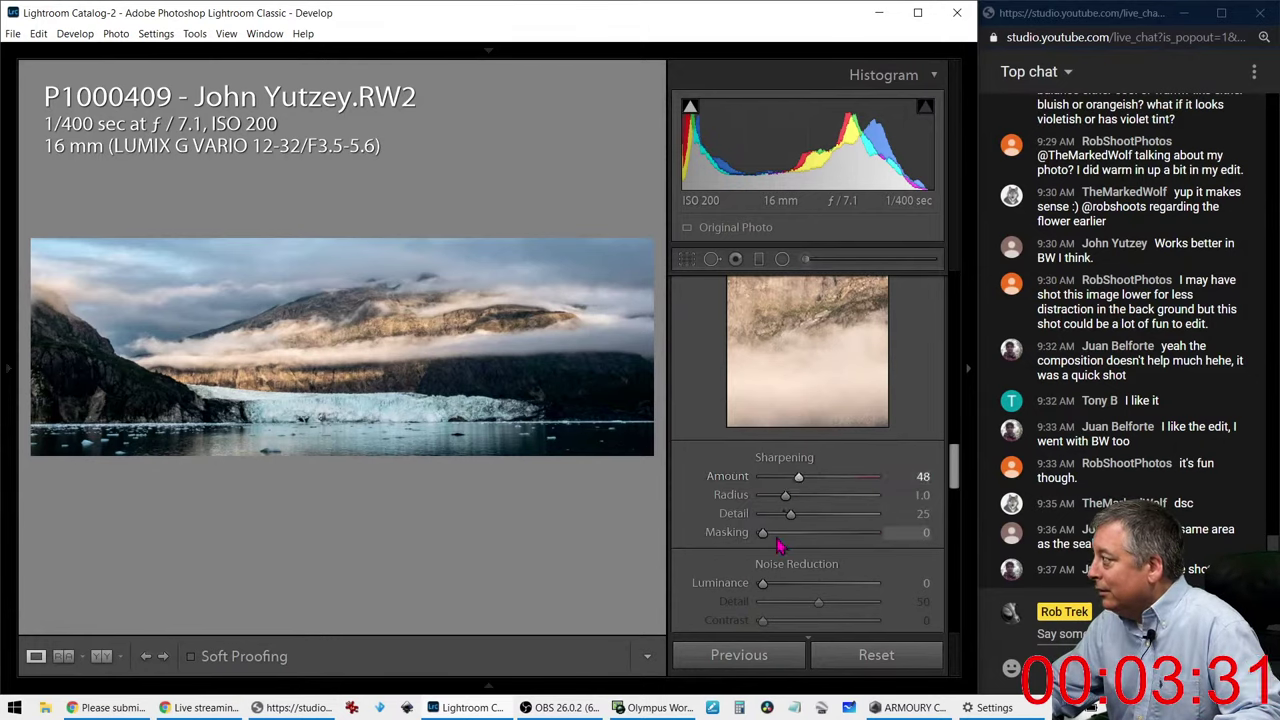
{"action": "left_click_drag", "start_coordinate": [764, 538], "coordinate": [837, 545]}
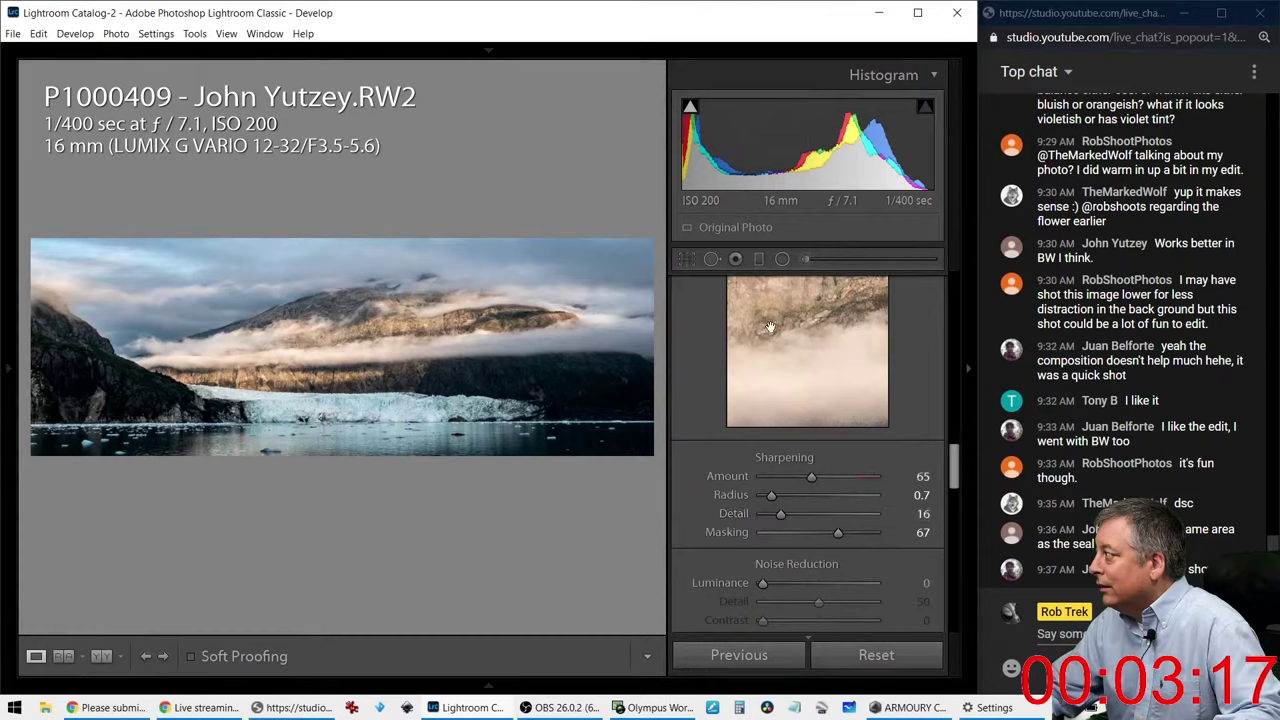
{"action": "left_click", "coordinate": [726, 419]}
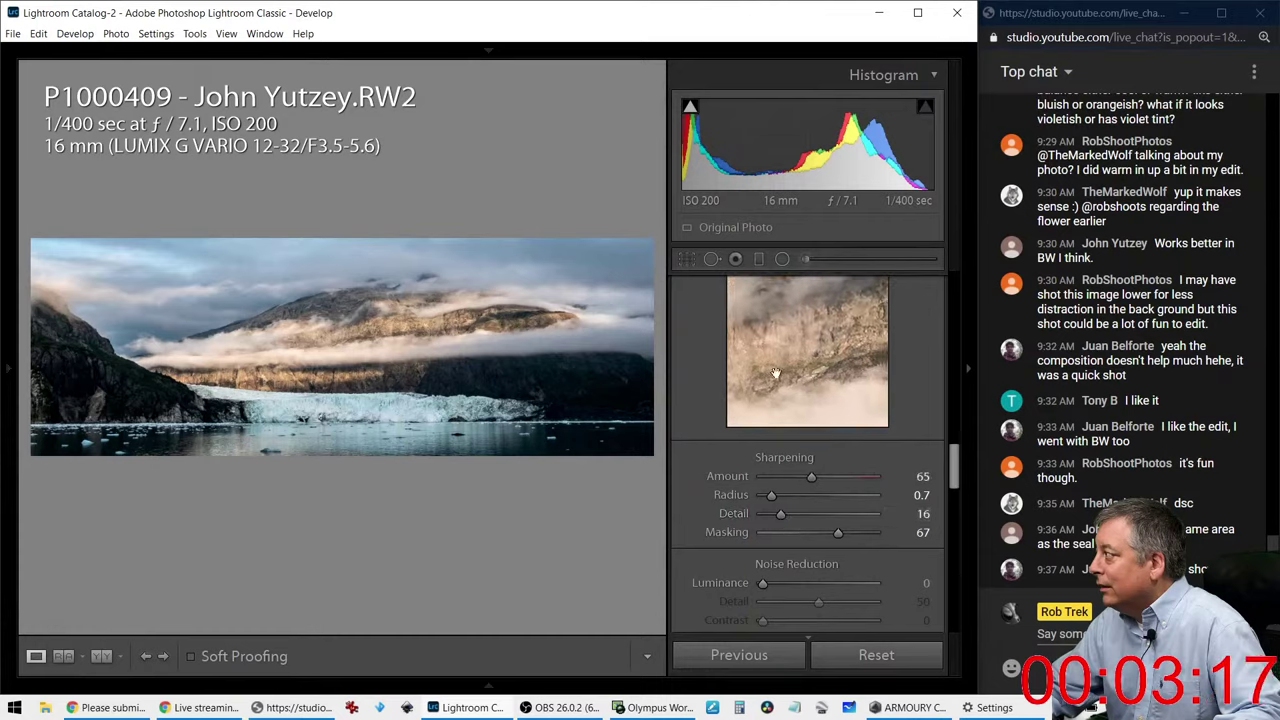
{"action": "left_click", "coordinate": [726, 419]}
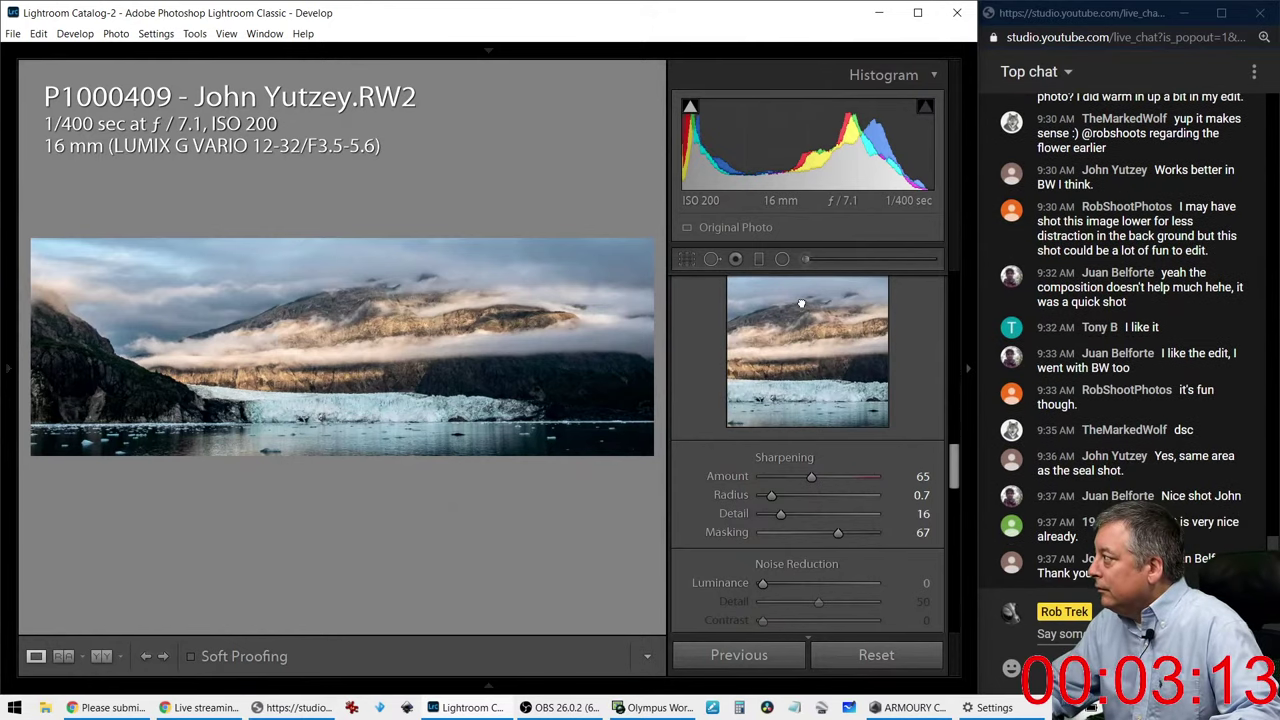
{"action": "left_click", "coordinate": [794, 350]}
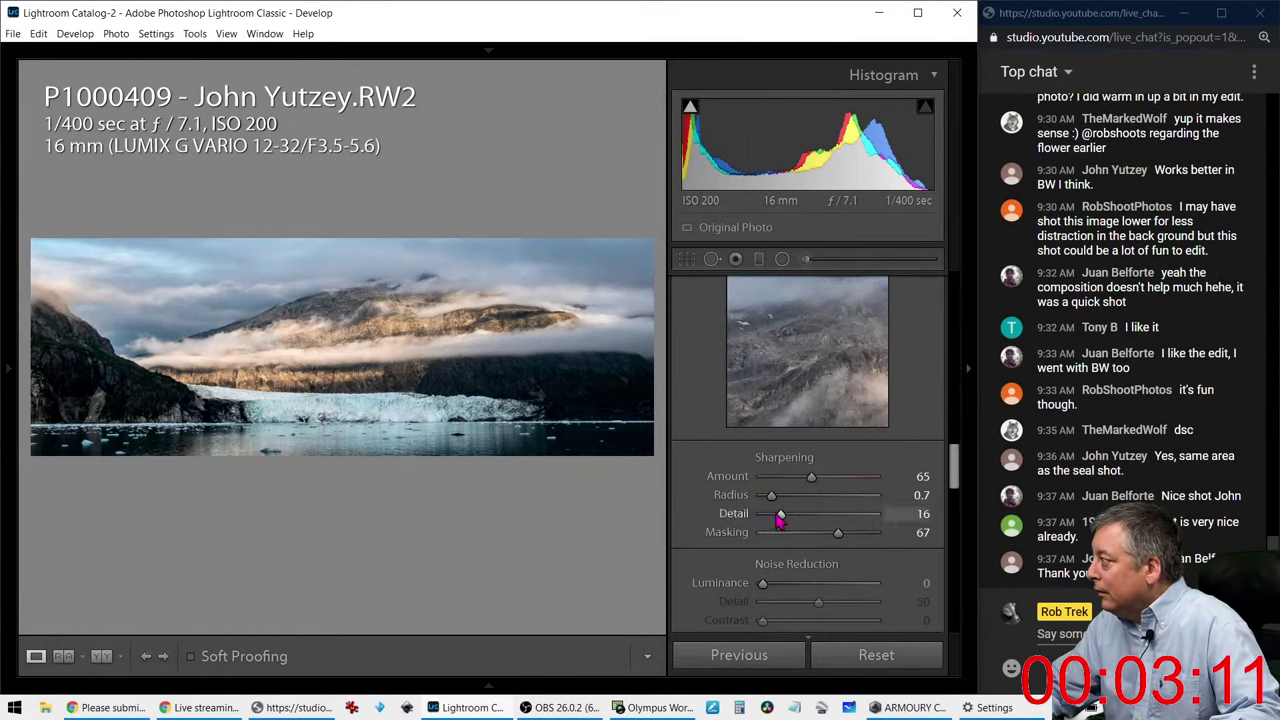
Step: Set the glacier photo's Blacks to -64, Shadows to +100 and Highlights to -100
{"action": "scroll", "coordinate": [700, 400], "scroll_direction": "up", "scroll_amount": 10}
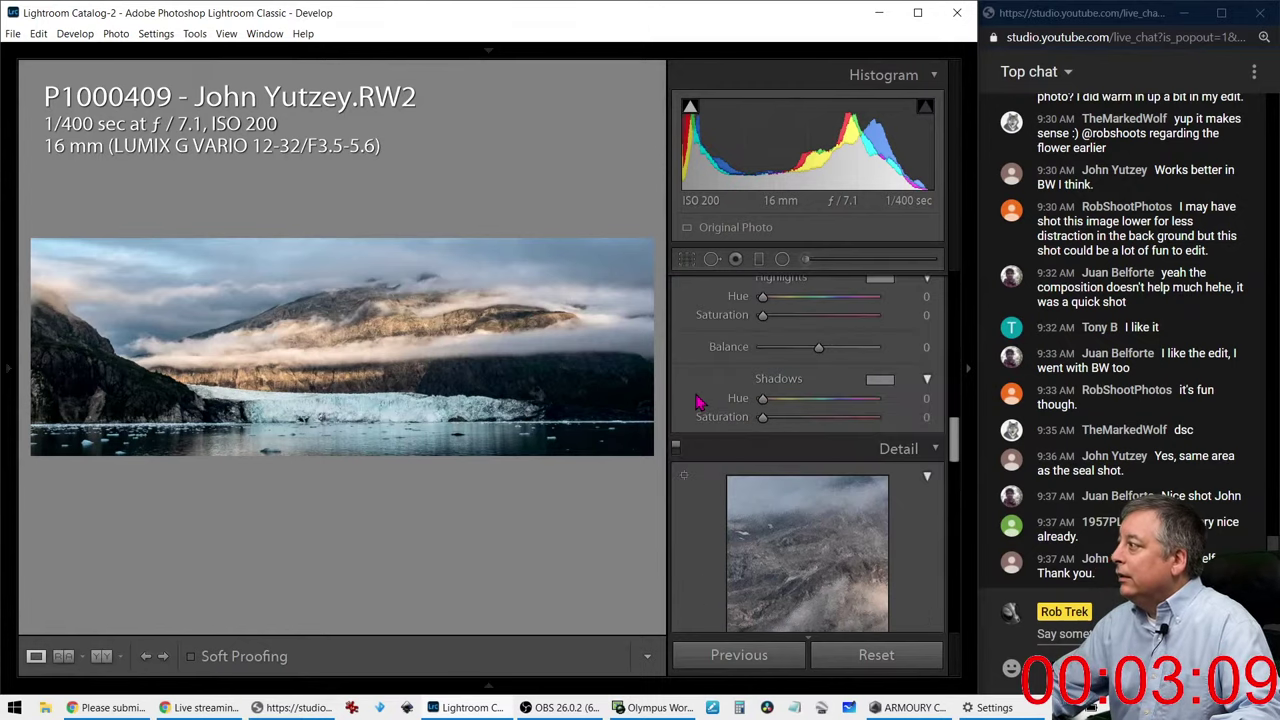
{"action": "scroll", "coordinate": [698, 400], "scroll_direction": "up", "scroll_amount": 8}
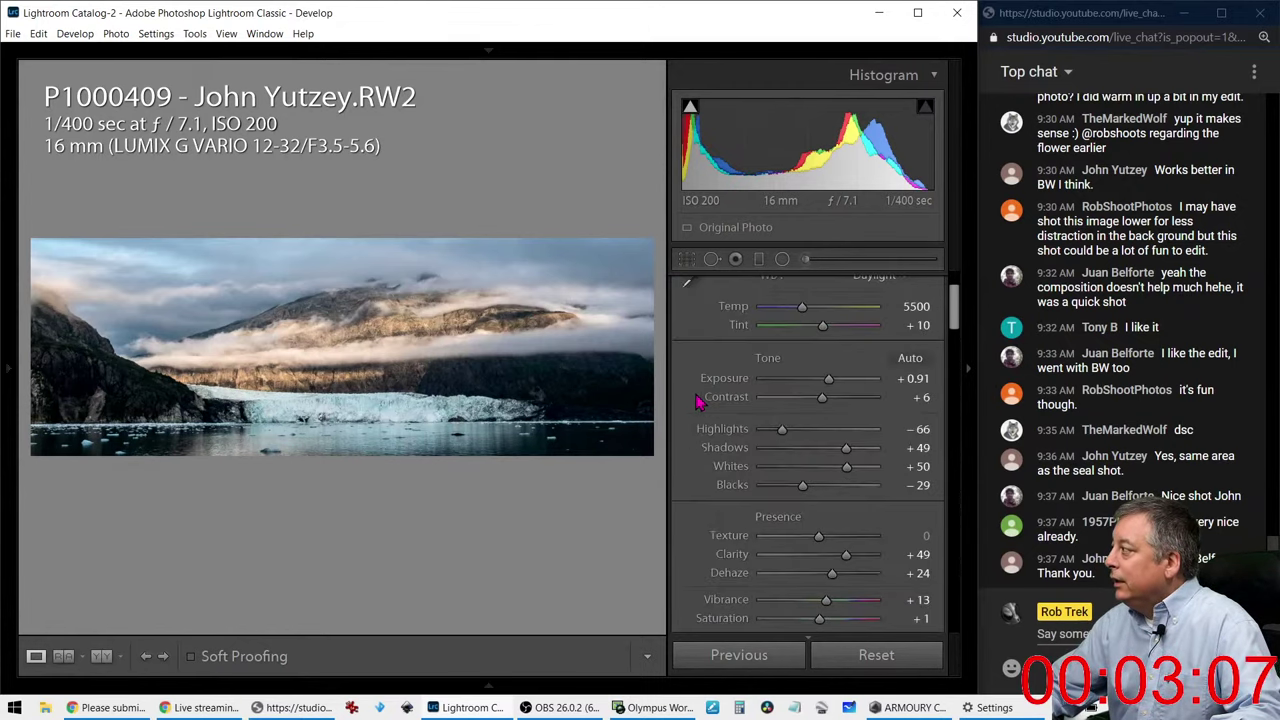
{"action": "scroll", "coordinate": [698, 400], "scroll_direction": "down", "scroll_amount": 2}
{"action": "left_click_drag", "start_coordinate": [802, 380], "coordinate": [785, 392]}
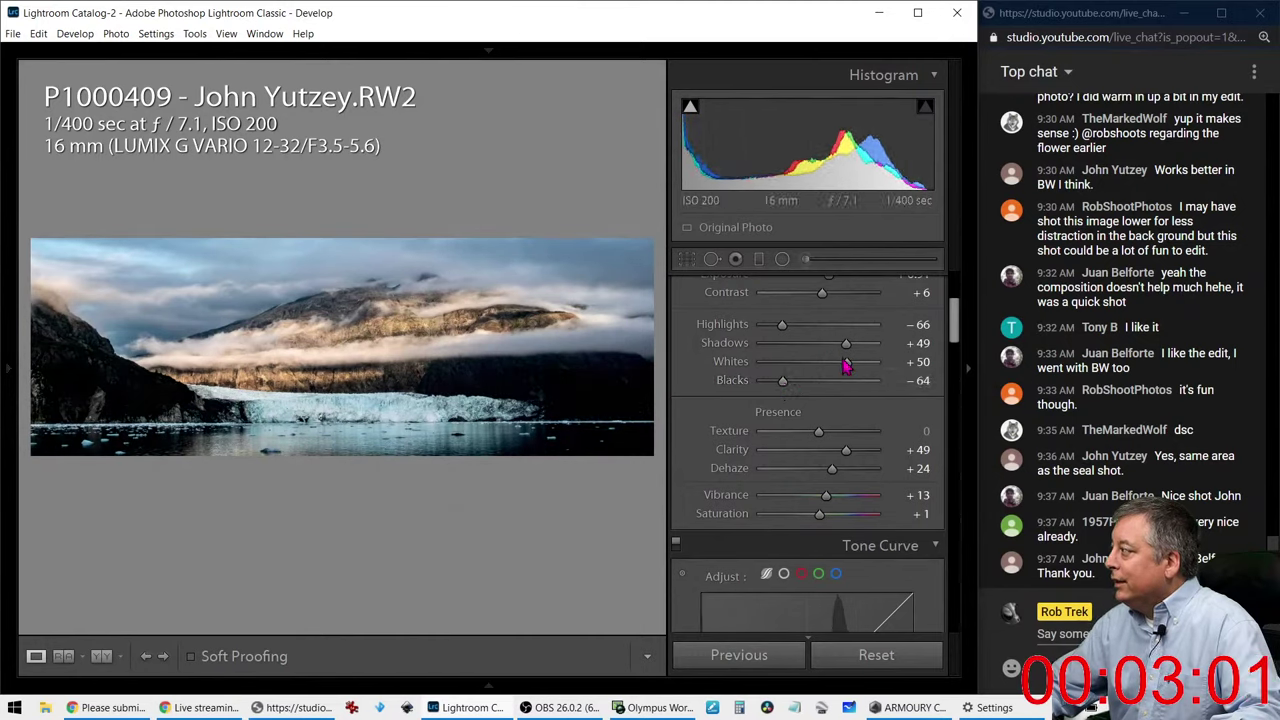
{"action": "left_click_drag", "start_coordinate": [848, 350], "coordinate": [900, 352]}
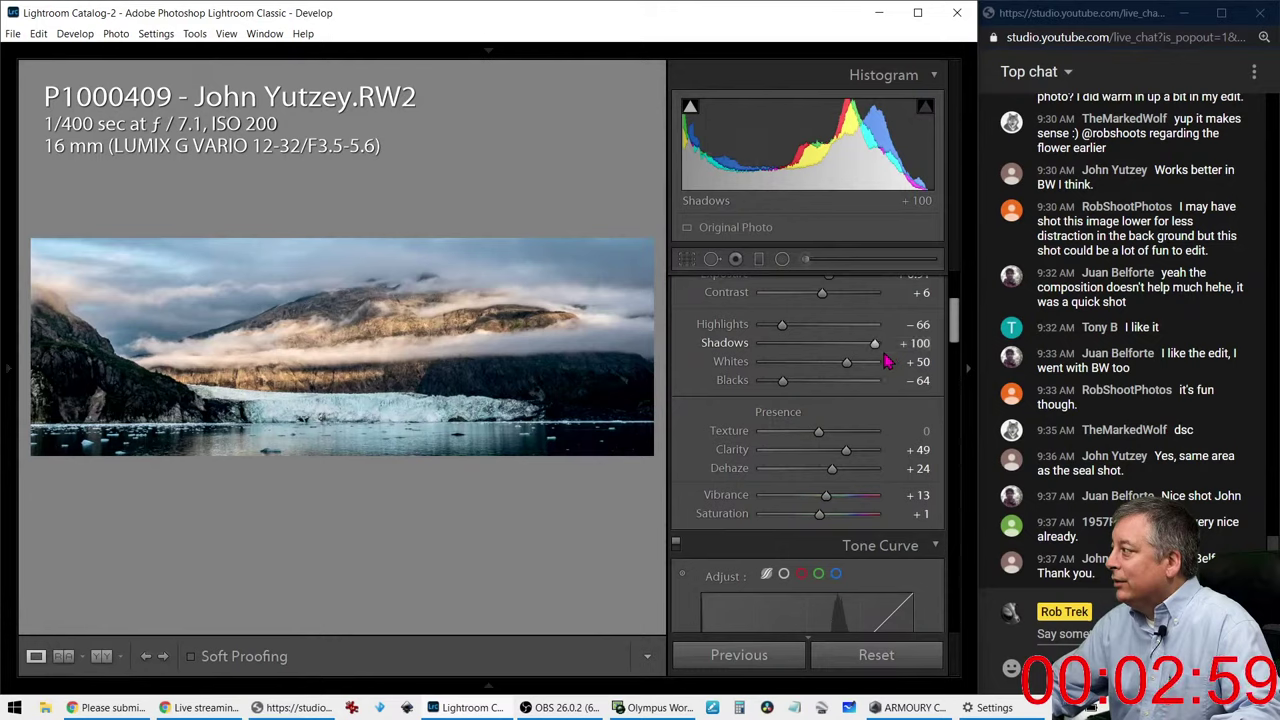
{"action": "left_click_drag", "start_coordinate": [768, 333], "coordinate": [762, 333]}
Step: Raise the overall Exposure to +1.25 and warm the color temperature to 5869
{"action": "scroll", "coordinate": [770, 340], "scroll_direction": "up", "scroll_amount": 4}
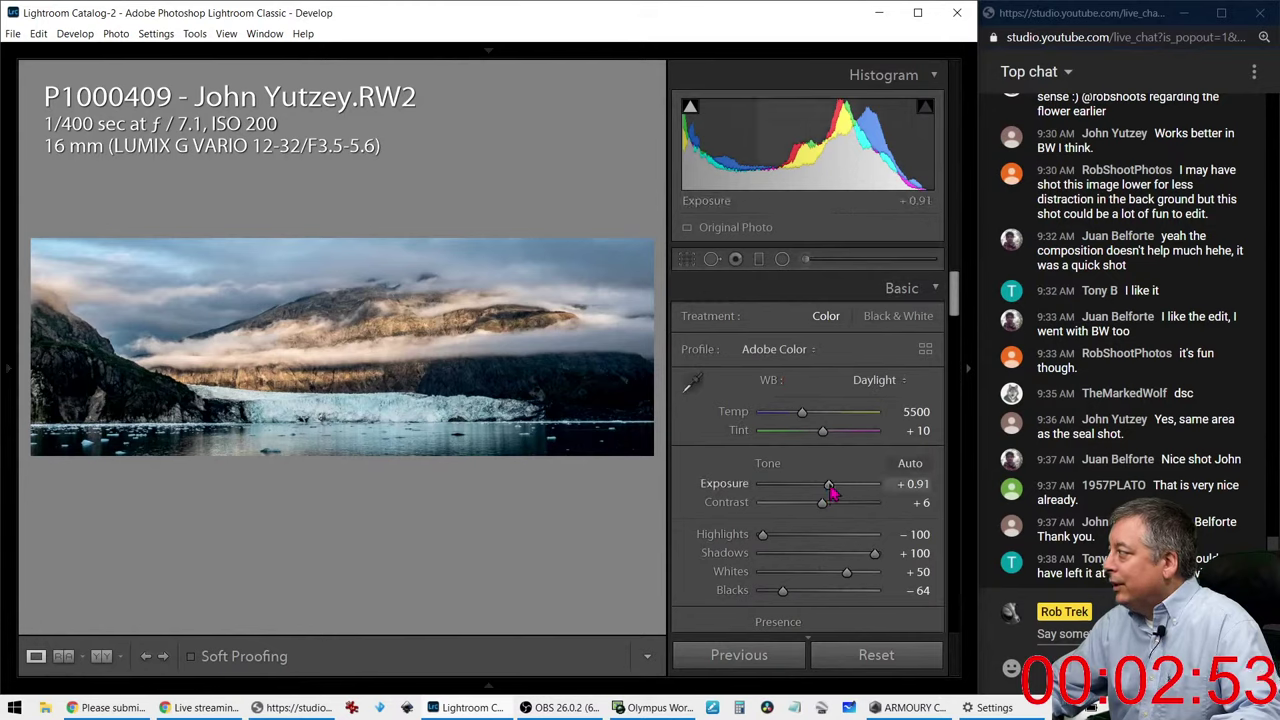
{"action": "left_click_drag", "start_coordinate": [828, 484], "coordinate": [837, 486]}
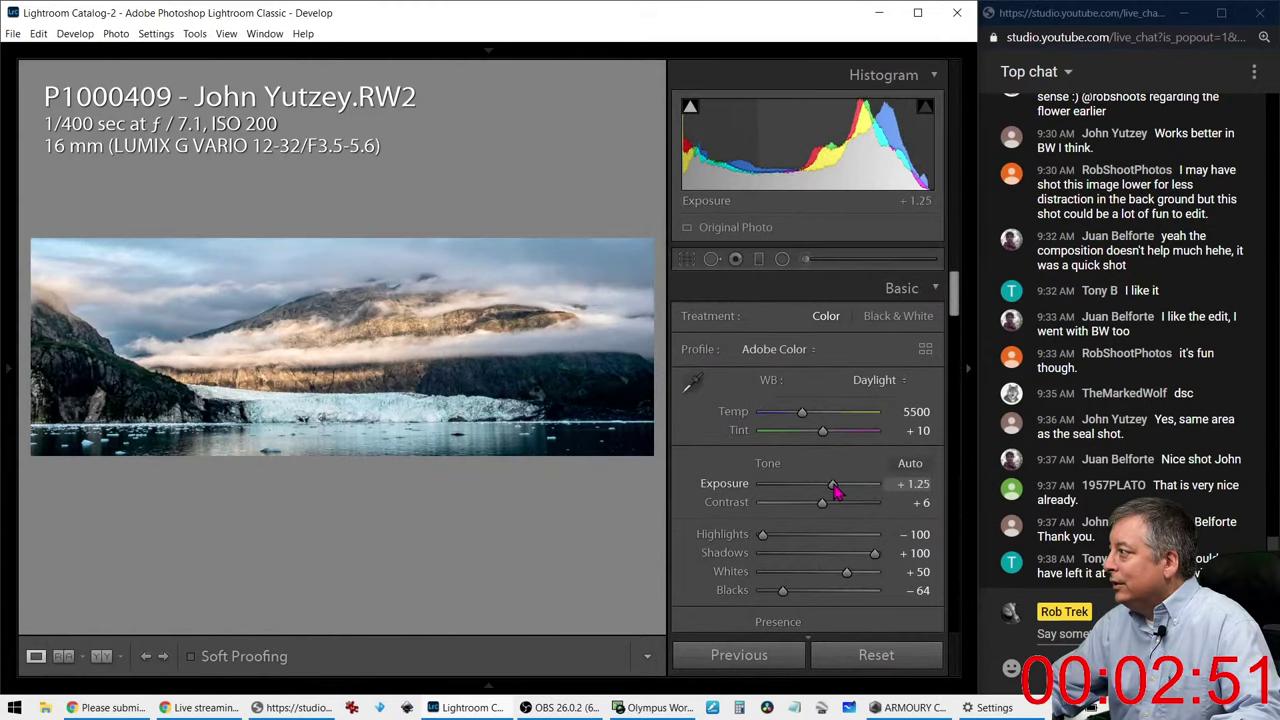
{"action": "left_click_drag", "start_coordinate": [805, 418], "coordinate": [808, 420]}
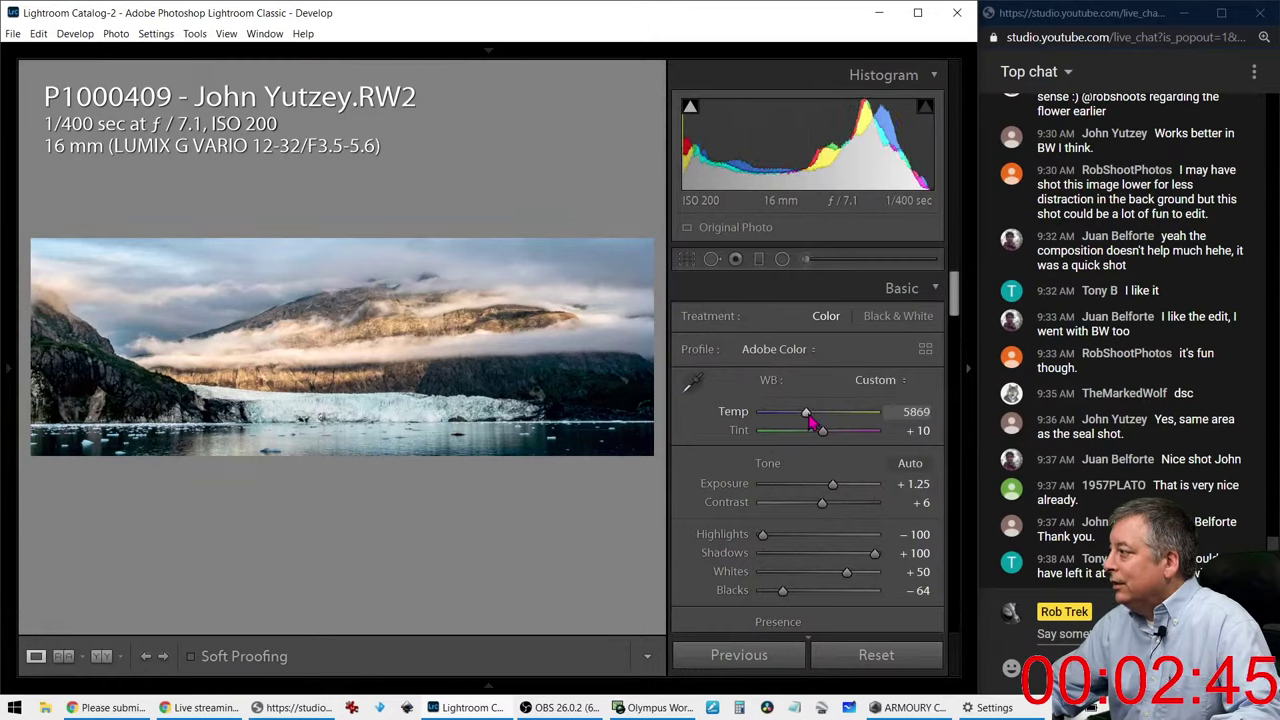
Step: Start a new Adjustment Brush mask with Highlights at 100 and Whites at 20
{"action": "left_click", "coordinate": [804, 260]}
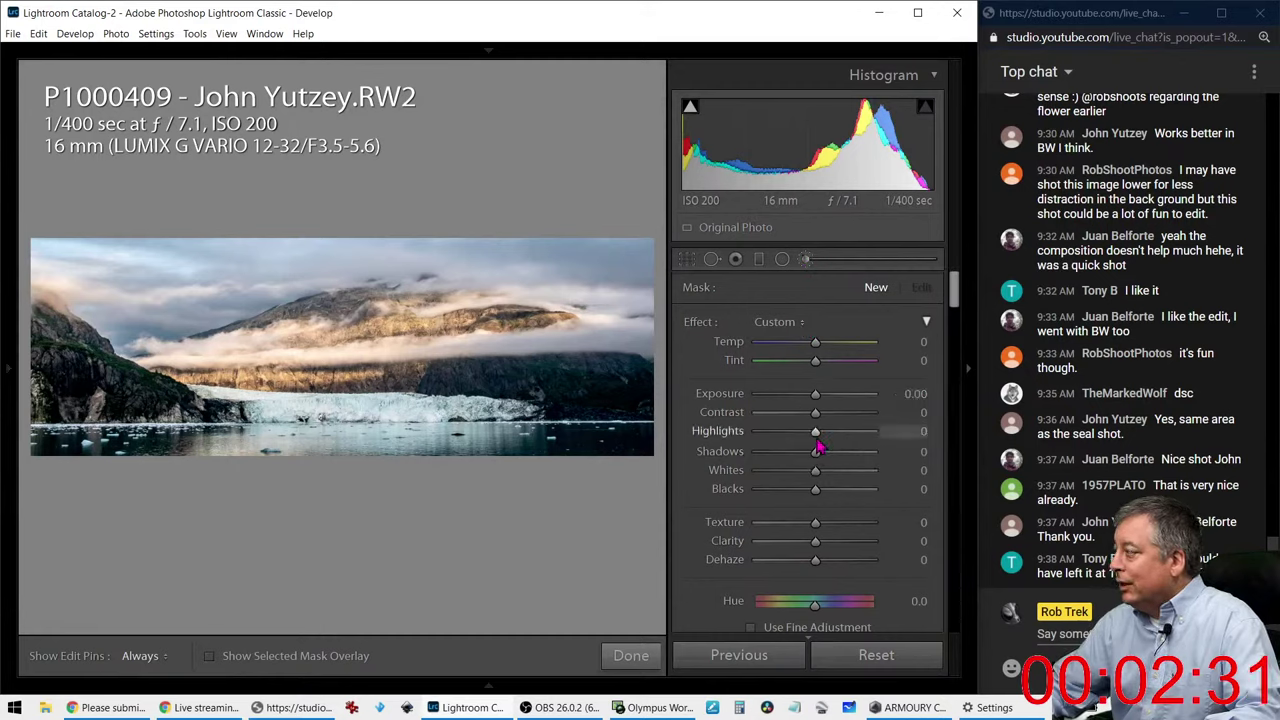
{"action": "type", "text": "100"}
{"action": "key", "text": "Return"}
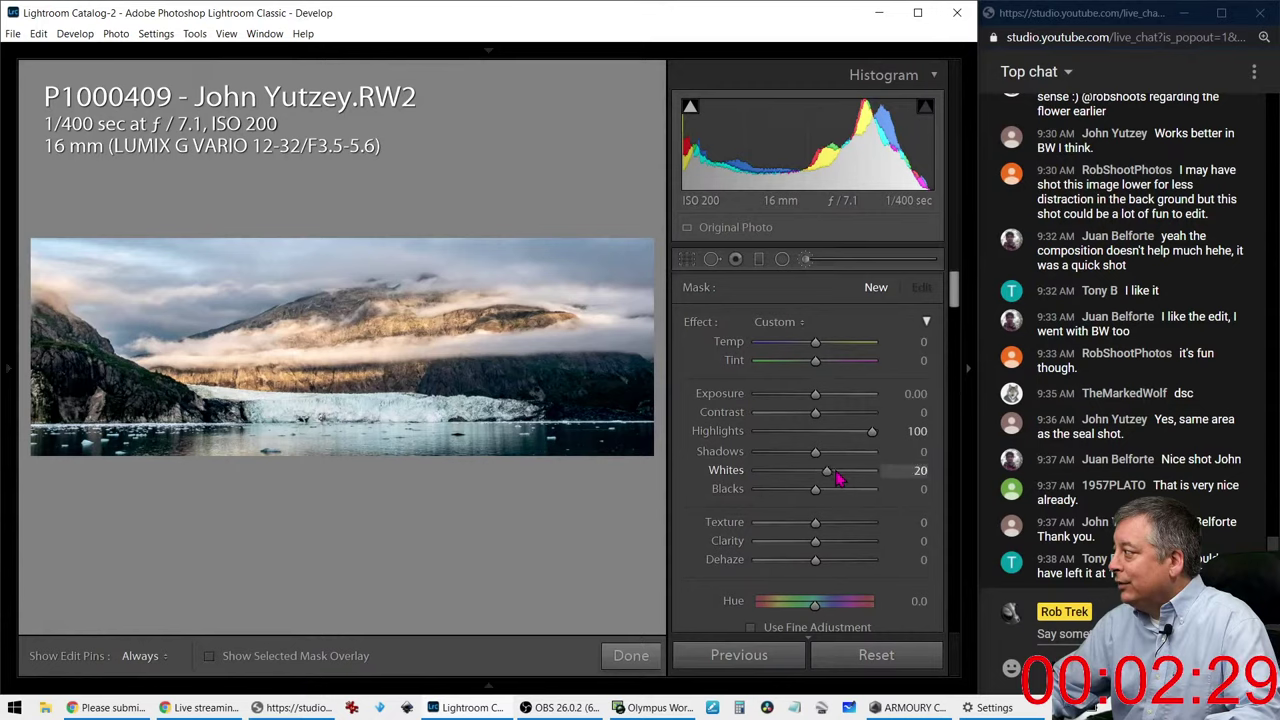
Step: Set the brush's Whites to 27 and paint a mask over the dark hillsides at the photo's left and right
{"action": "left_click_drag", "start_coordinate": [838, 480], "coordinate": [844, 480]}
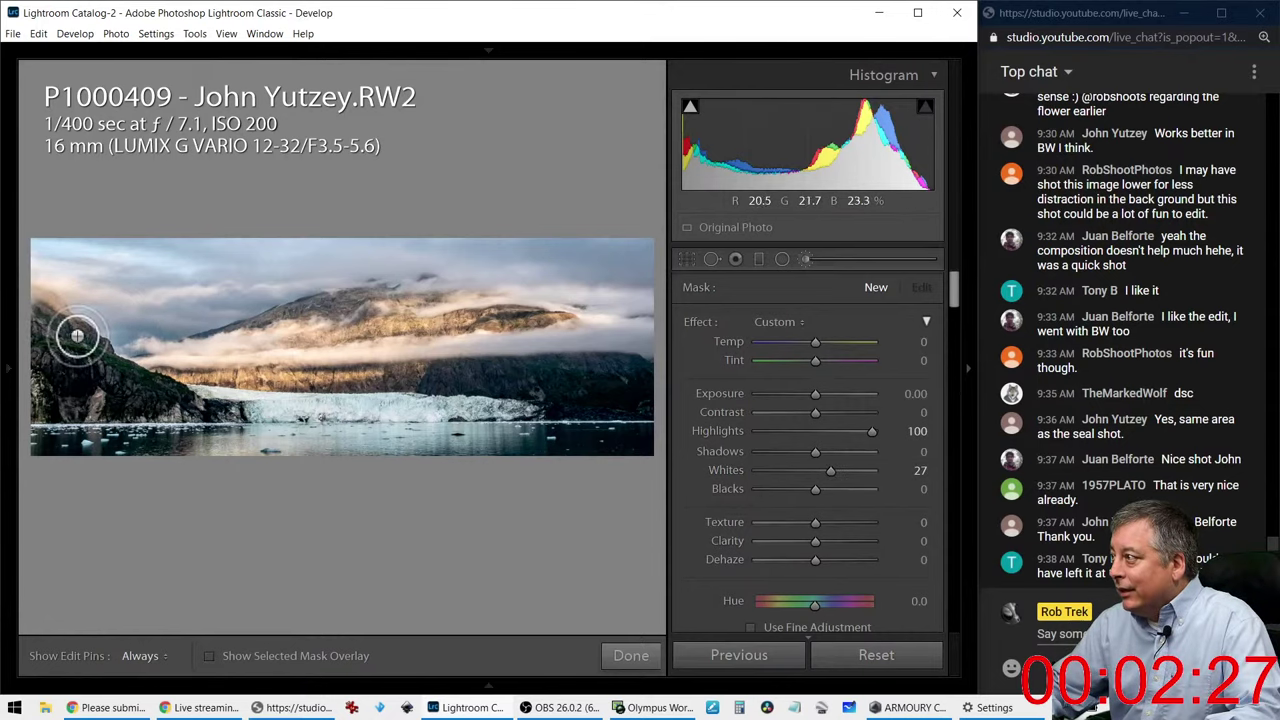
{"action": "key", "text": "h"}
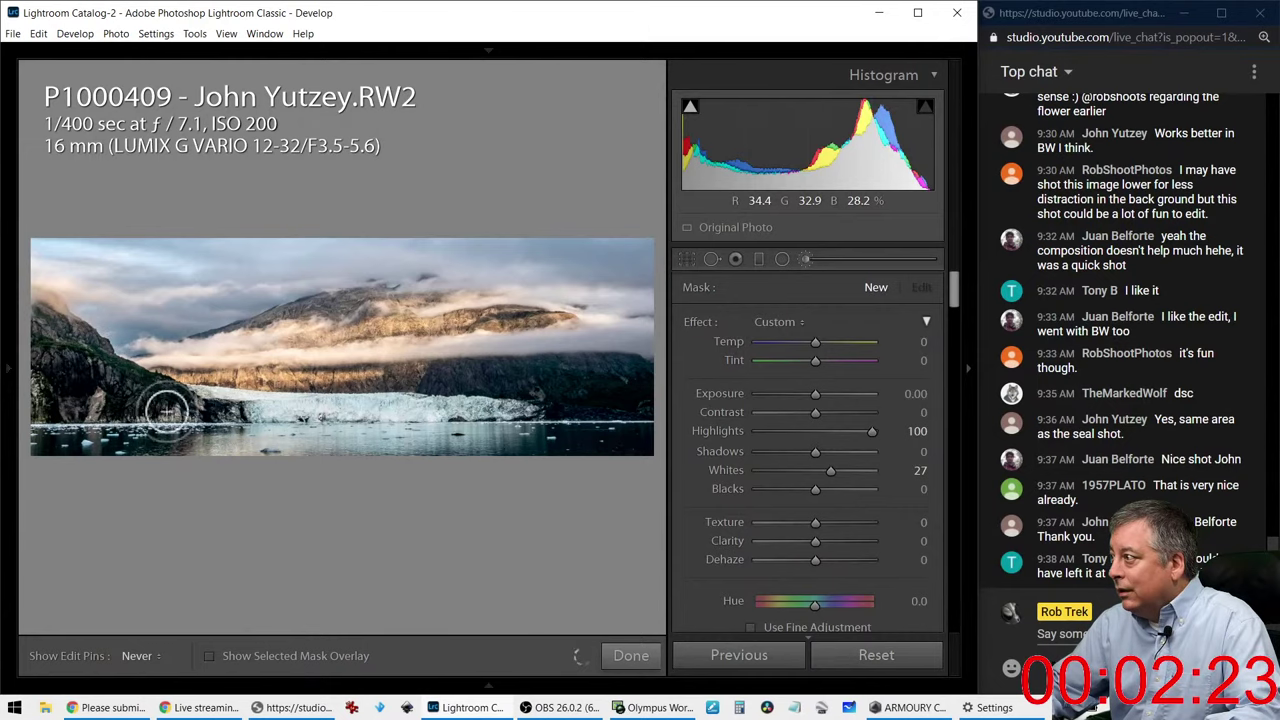
{"action": "left_click", "coordinate": [45, 305]}
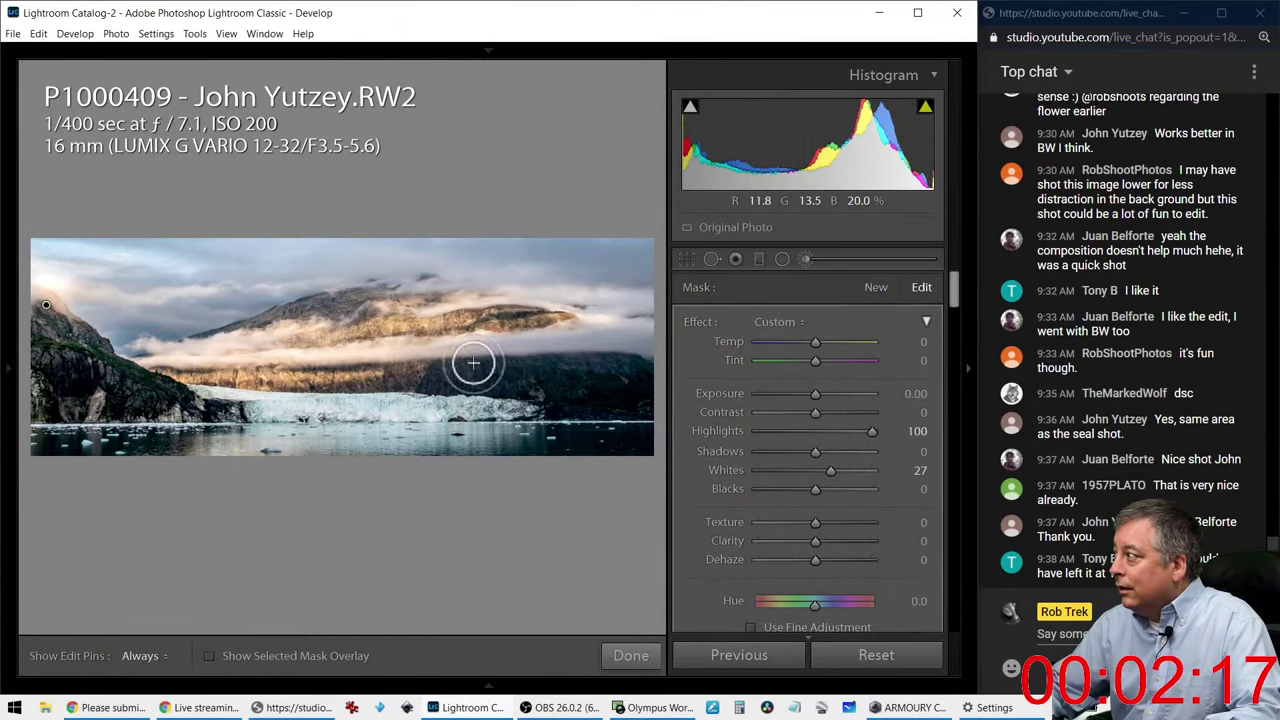
{"action": "key", "text": "h"}
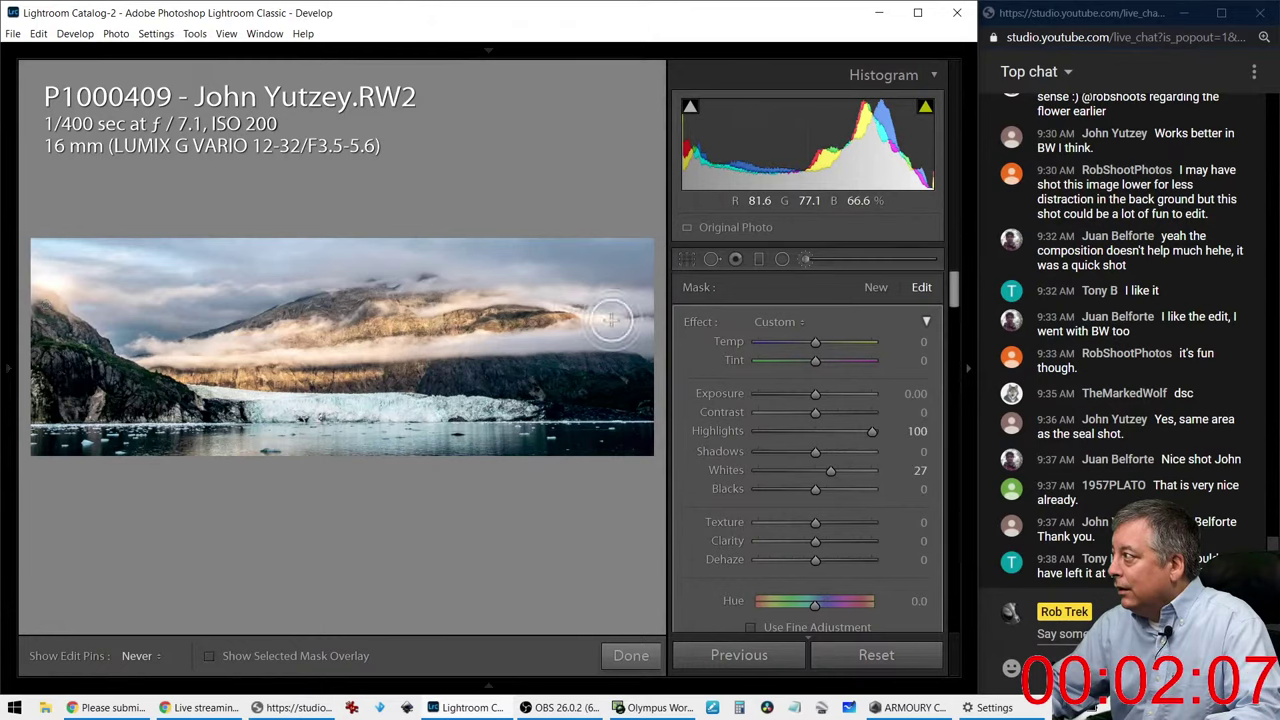
{"action": "key", "text": "h"}
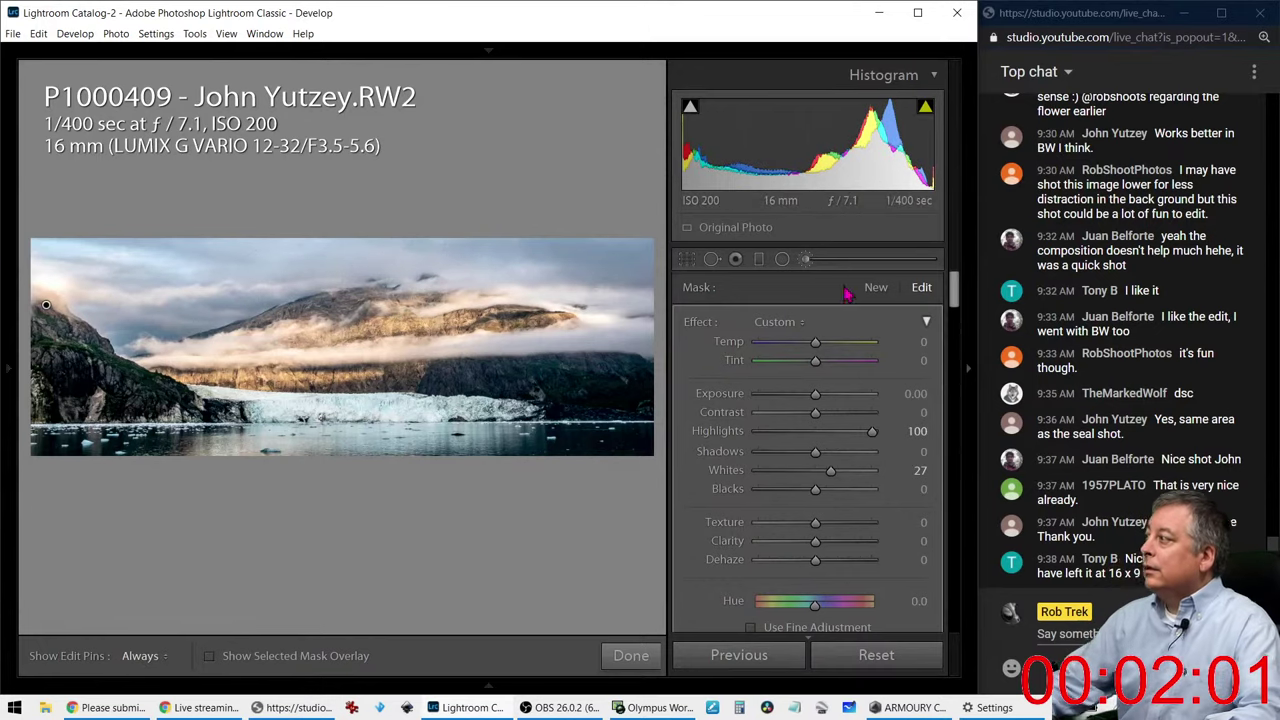
Step: Raise the hillside mask's Whites to 95 and lower its Shadows to -6, keeping Exposure at 0
{"action": "left_click_drag", "start_coordinate": [815, 399], "coordinate": [815, 402]}
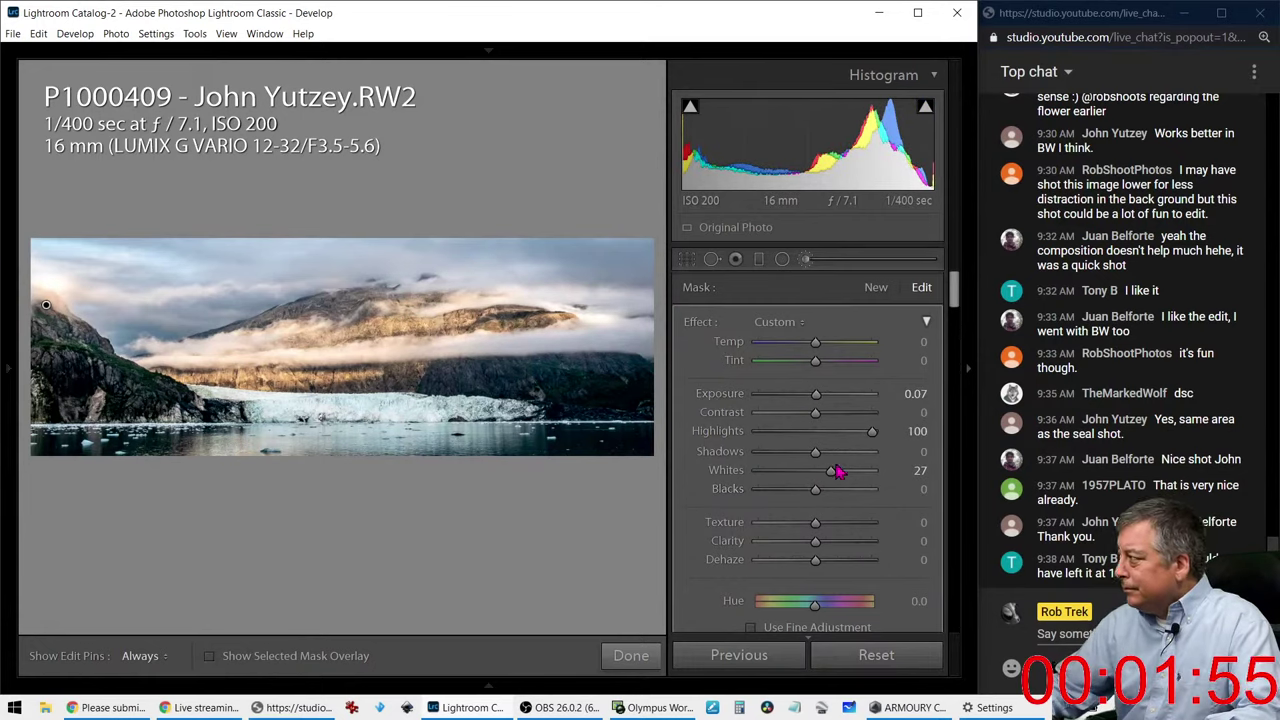
{"action": "left_click_drag", "start_coordinate": [829, 480], "coordinate": [845, 480]}
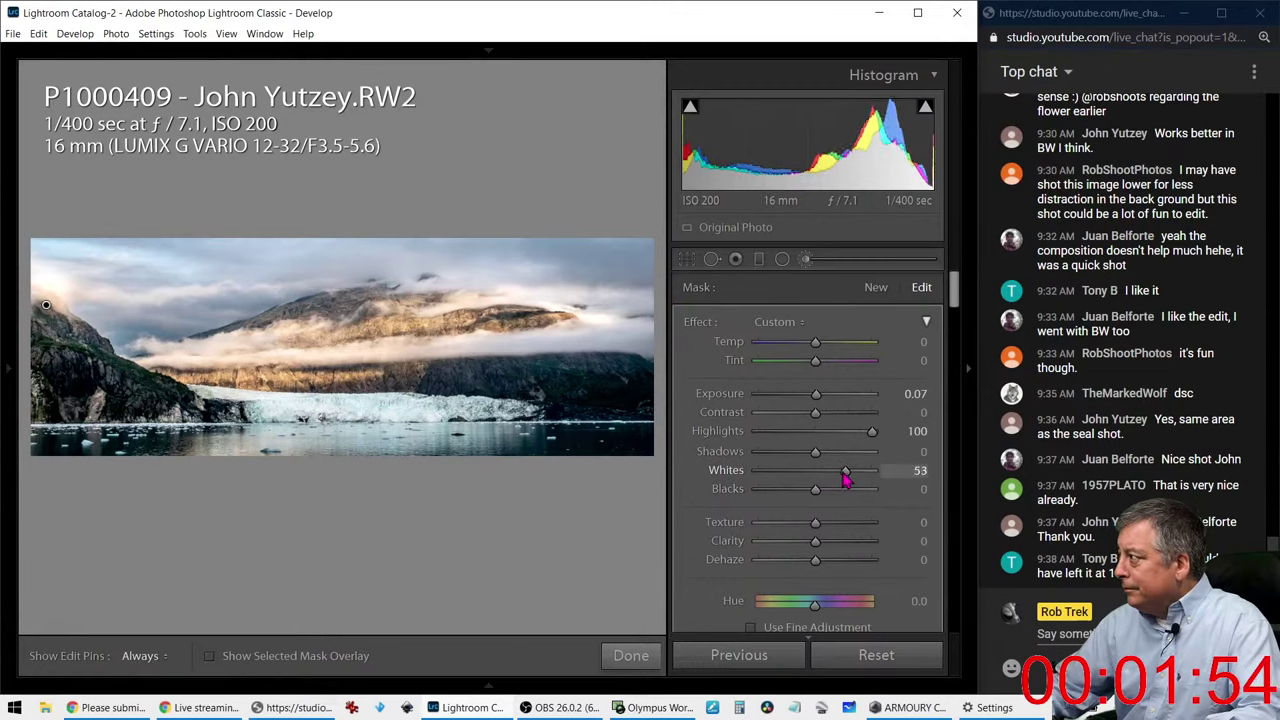
{"action": "double_click", "coordinate": [817, 395]}
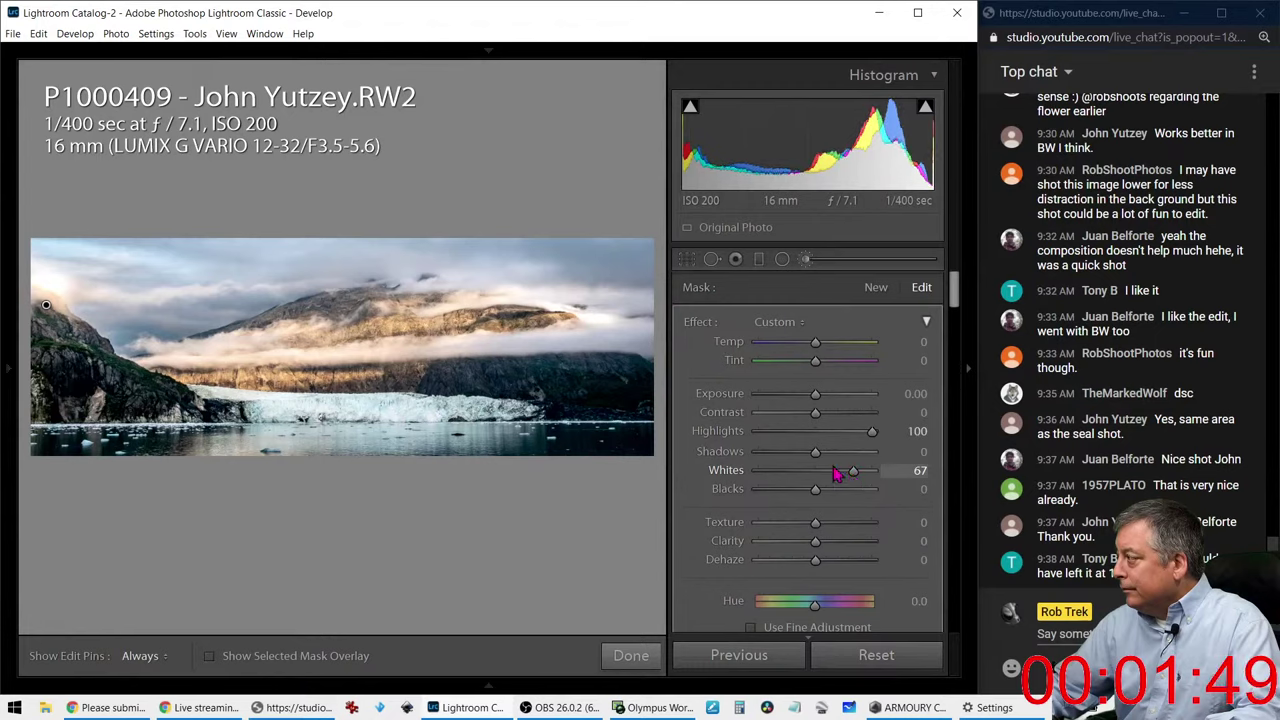
{"action": "left_click_drag", "start_coordinate": [817, 462], "coordinate": [872, 476]}
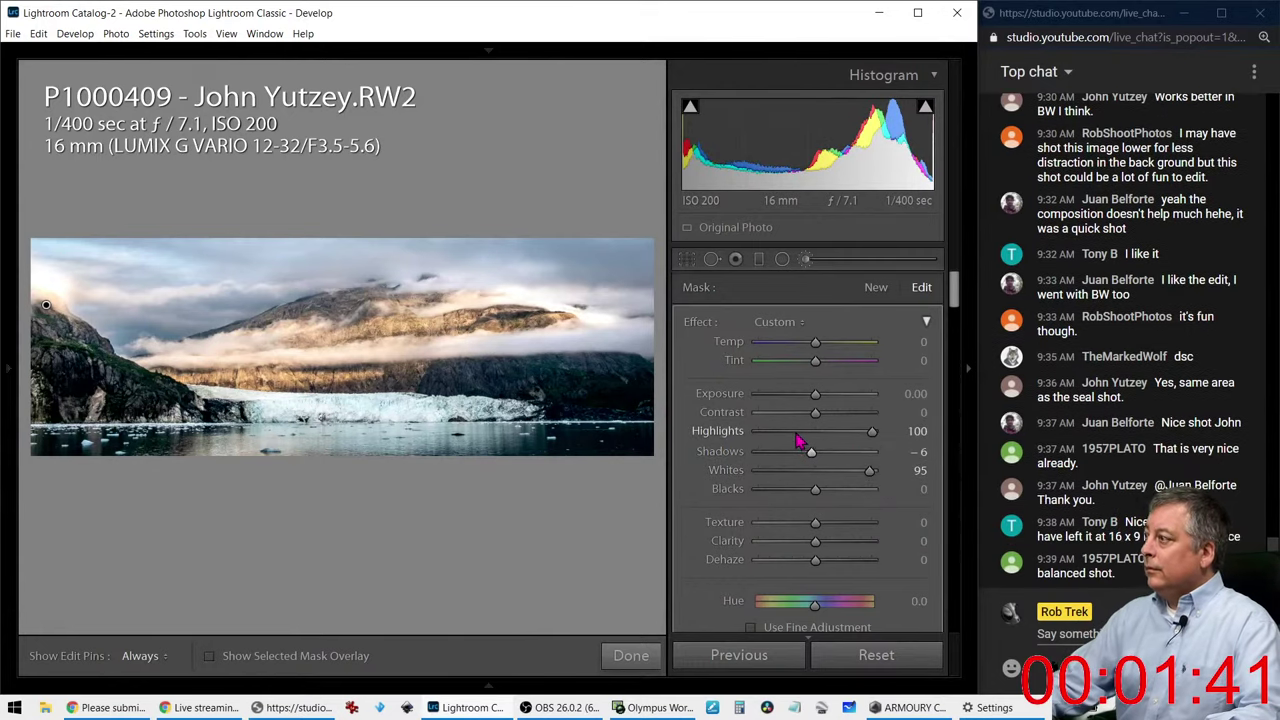
Step: Erase the mask where it spills into the clouds above the left hillside, using eraser size 8 with Auto Mask
{"action": "scroll", "coordinate": [742, 556], "scroll_direction": "down", "scroll_amount": 5}
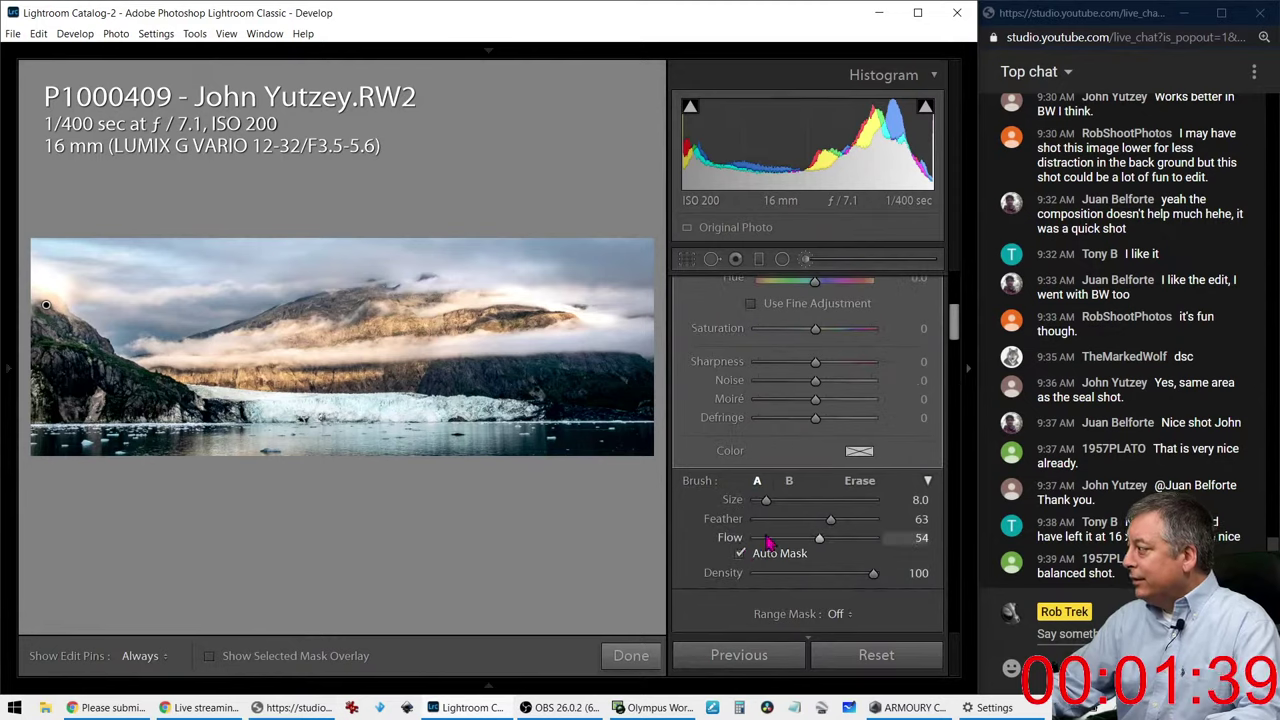
{"action": "key", "text": "h"}
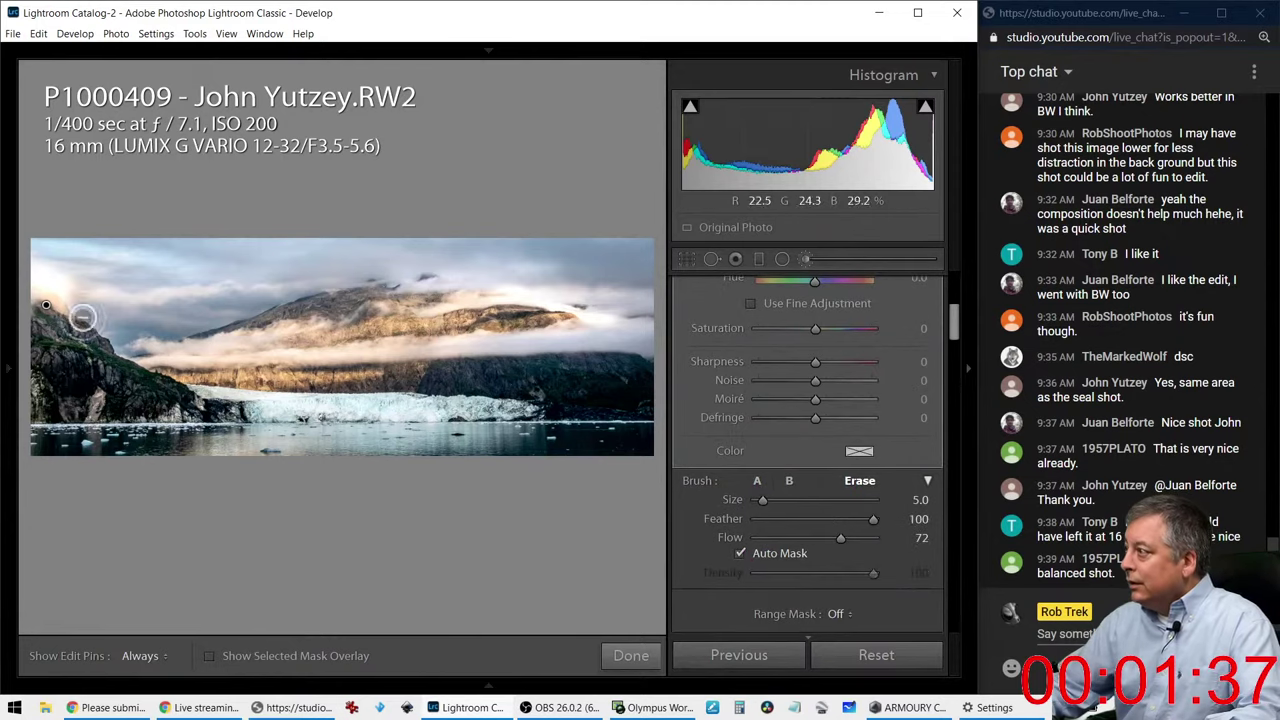
{"action": "scroll", "coordinate": [25, 263], "scroll_direction": "up", "scroll_amount": 3}
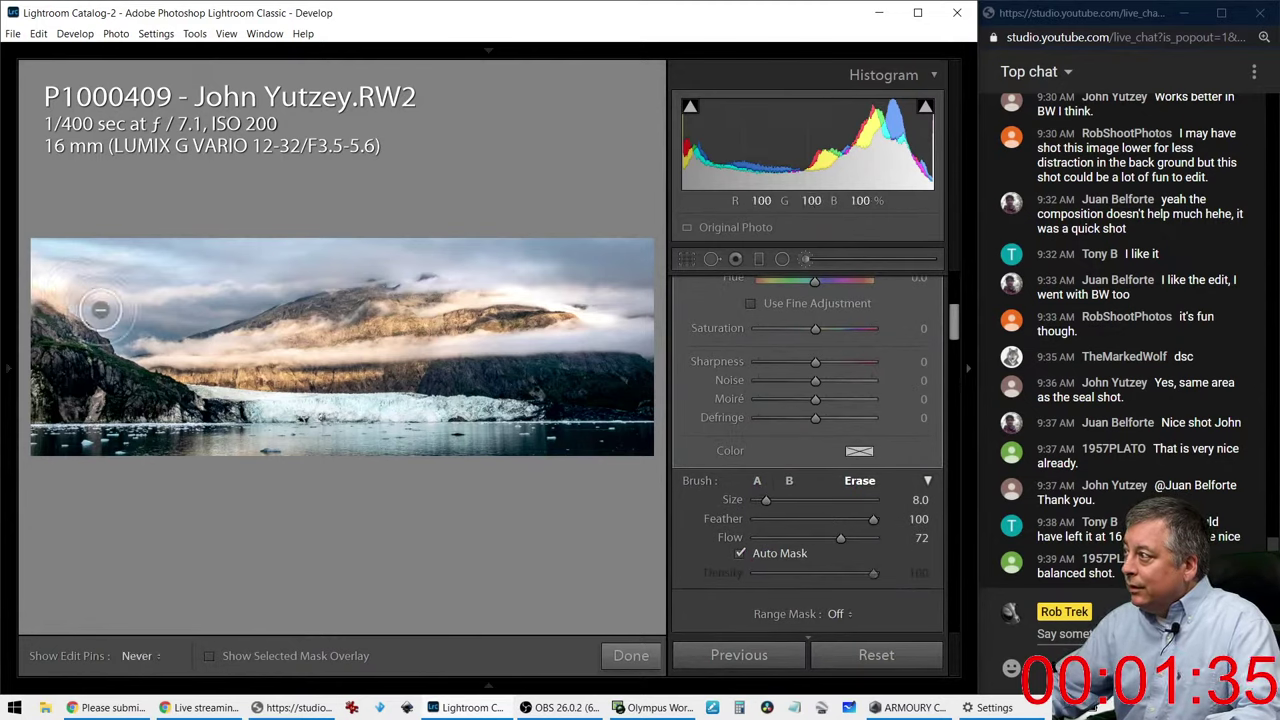
{"action": "key", "text": "h"}
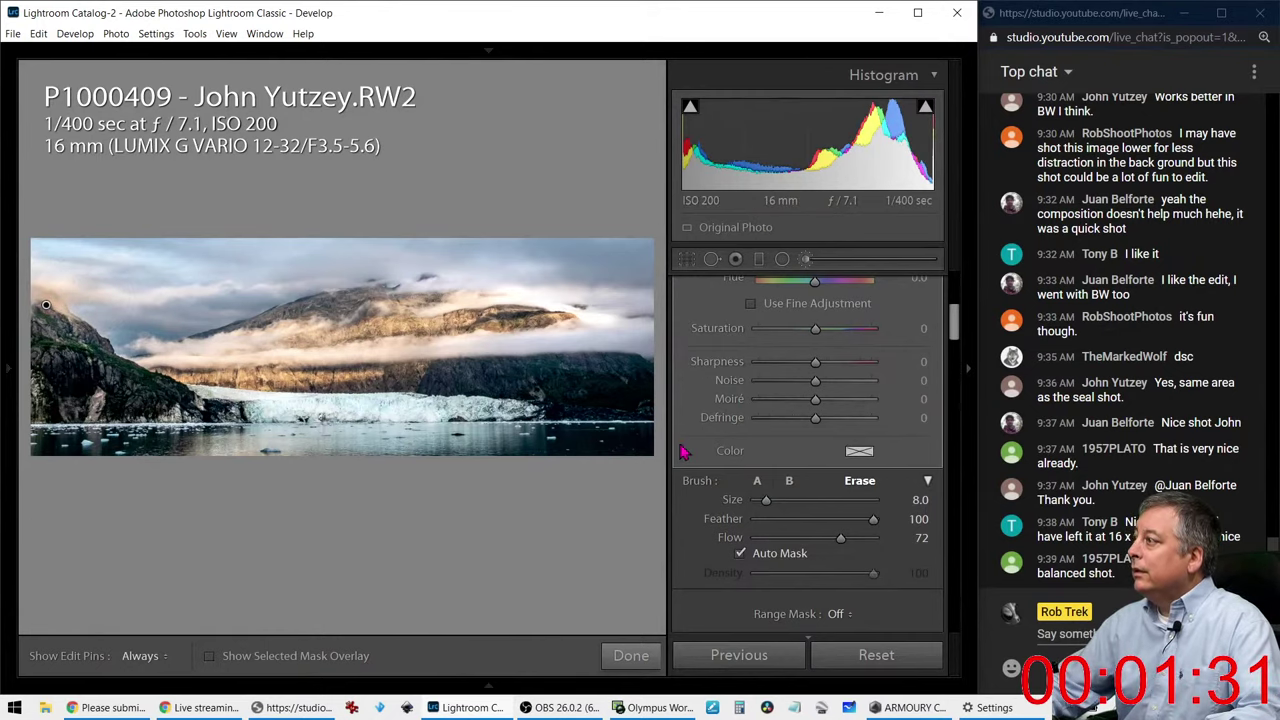
Step: Set the hillside mask's Dehaze to 11, Clarity to 29, Whites to 100 and Shadows to -13
{"action": "scroll", "coordinate": [716, 385], "scroll_direction": "up", "scroll_amount": 5}
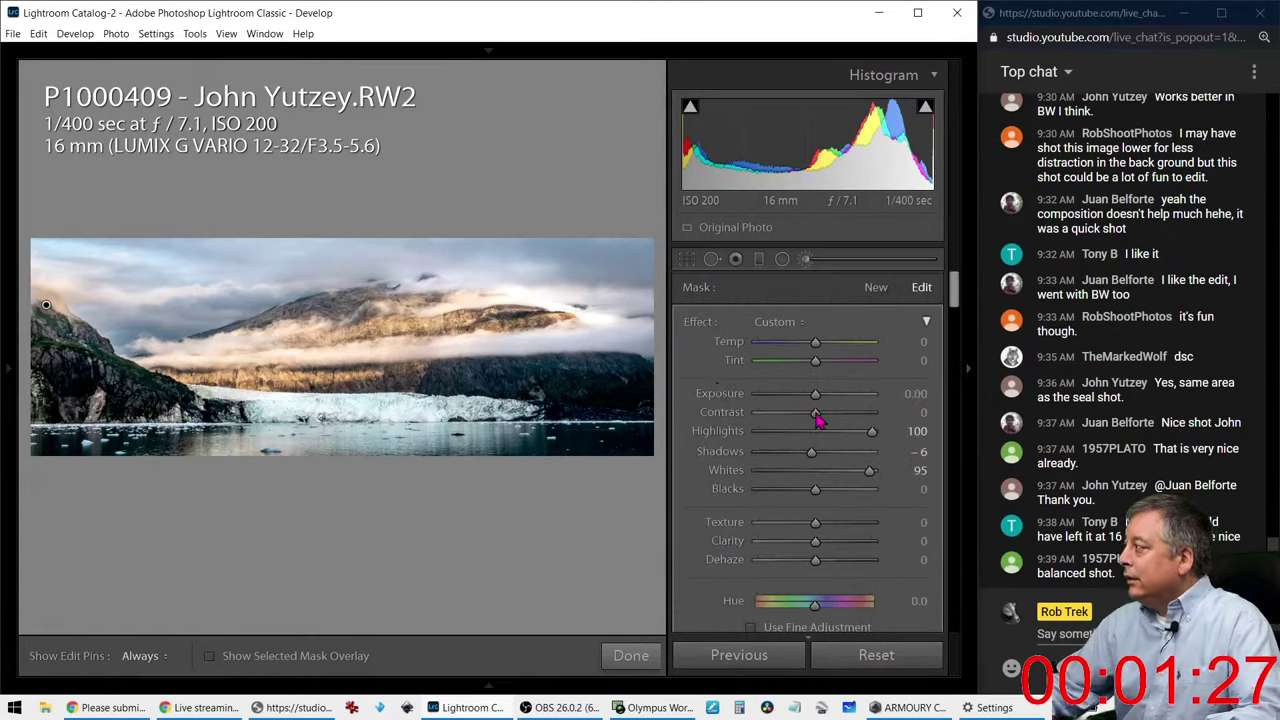
{"action": "left_click_drag", "start_coordinate": [815, 562], "coordinate": [841, 572]}
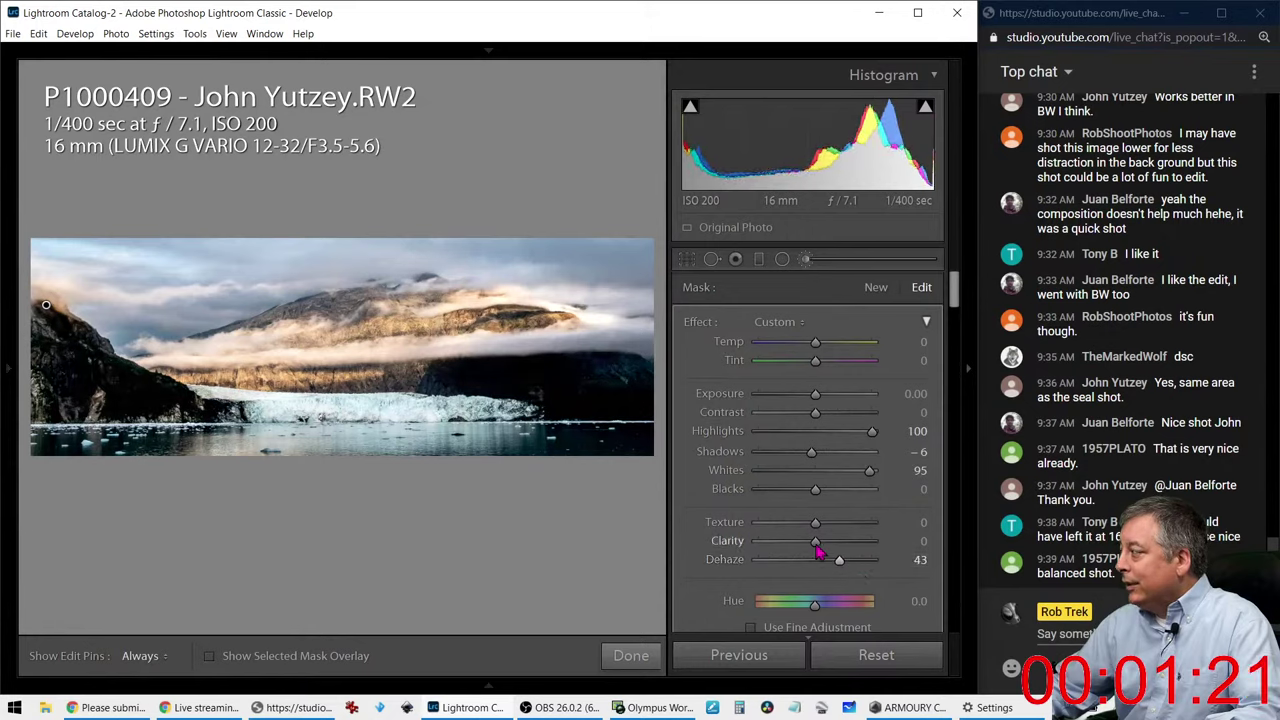
{"action": "mouse_move", "coordinate": [823, 547]}
{"action": "left_mouse_down"}
{"action": "mouse_move", "coordinate": [822, 567]}
{"action": "mouse_move", "coordinate": [831, 552]}
{"action": "left_mouse_up"}
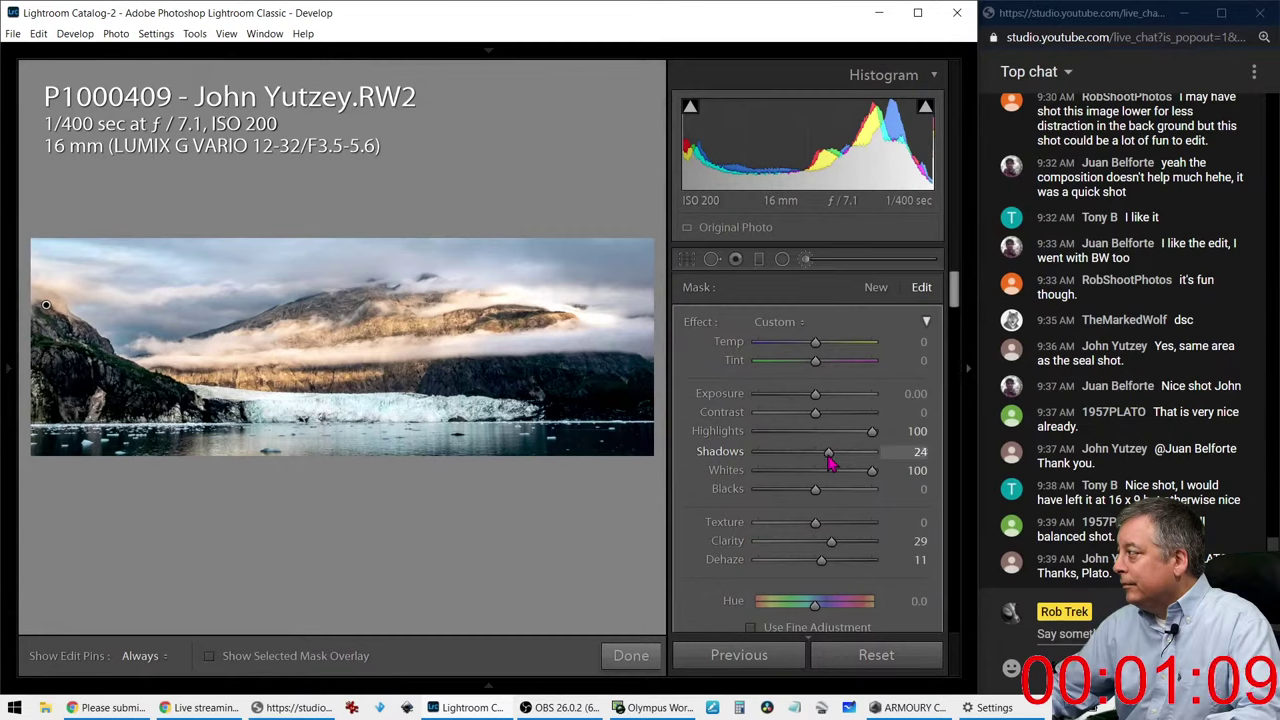
{"action": "left_click_drag", "start_coordinate": [810, 462], "coordinate": [807, 459]}
Step: Try Contrast at 67 and Exposure at 0.26 on the hillside mask, resetting each to 0
{"action": "left_click_drag", "start_coordinate": [815, 412], "coordinate": [857, 420]}
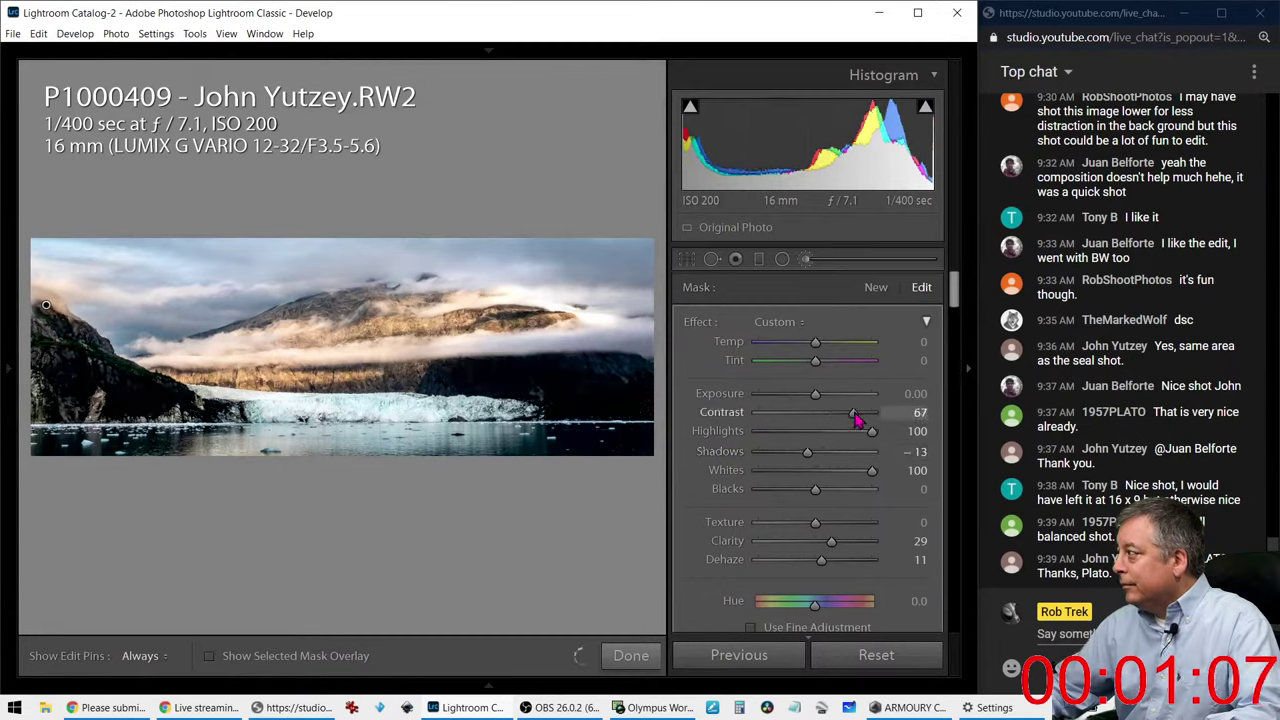
{"action": "double_click", "coordinate": [855, 418]}
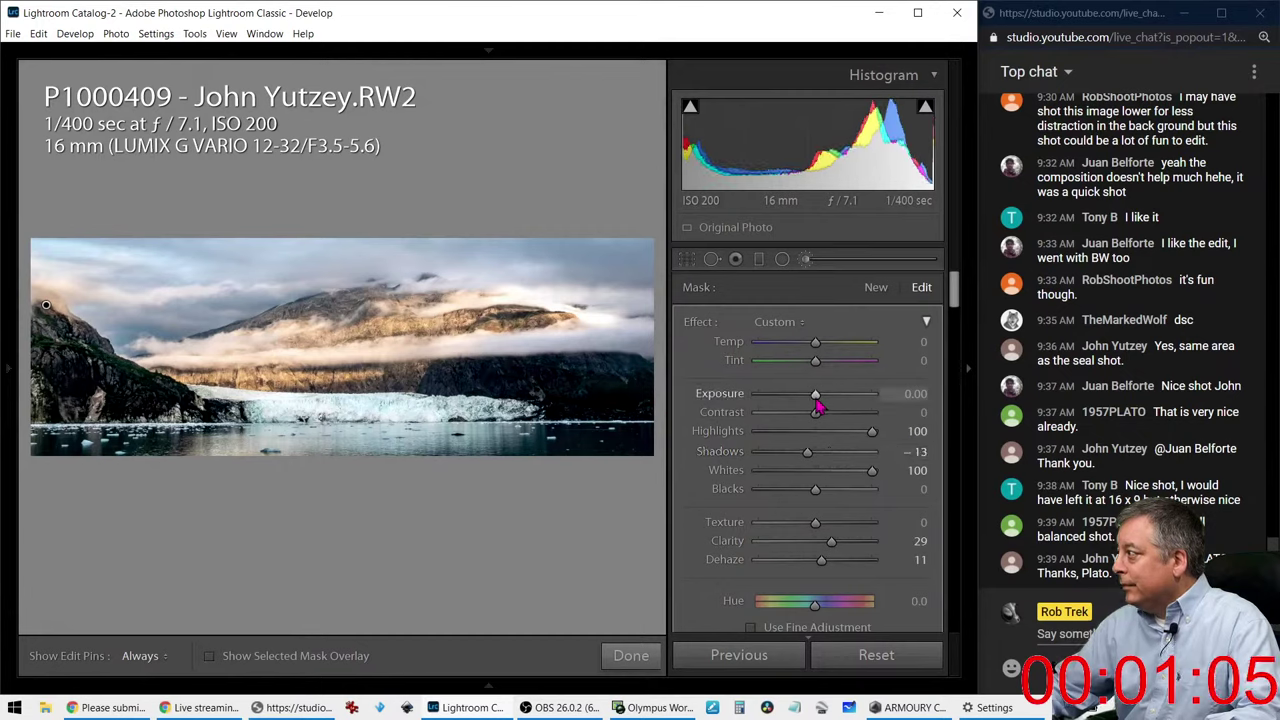
{"action": "left_click_drag", "start_coordinate": [822, 405], "coordinate": [819, 405]}
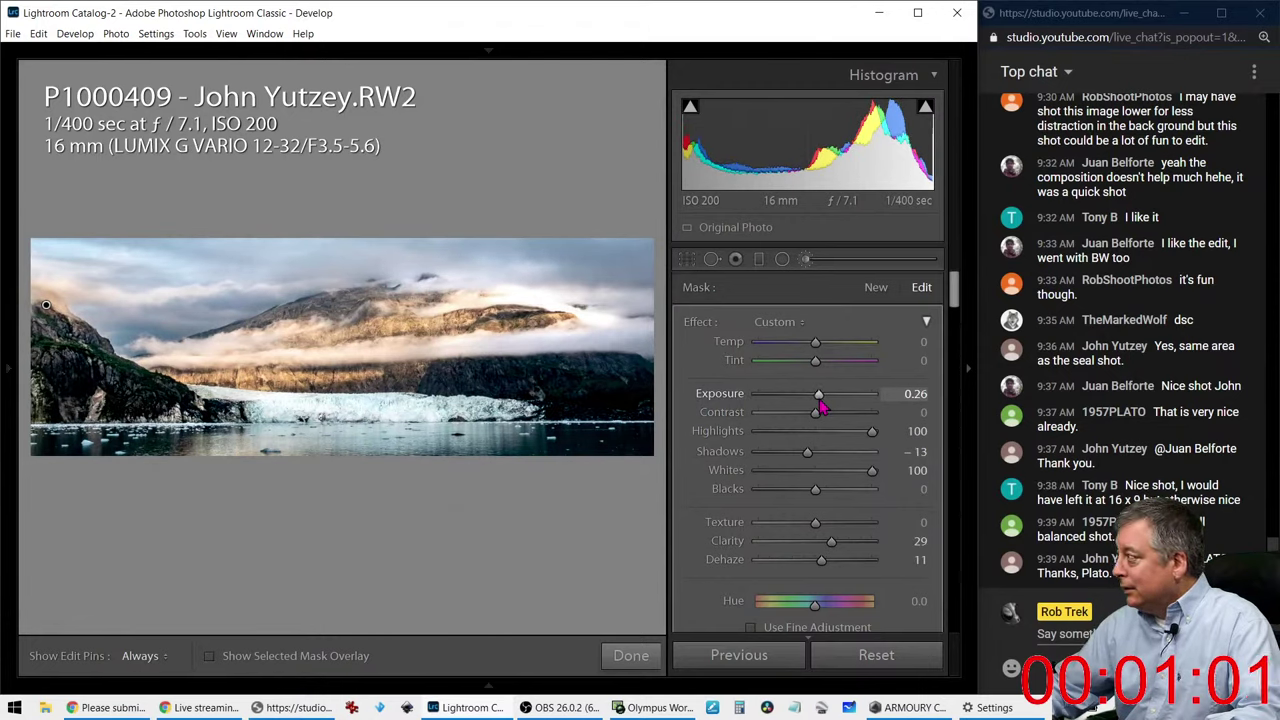
{"action": "double_click", "coordinate": [819, 403]}
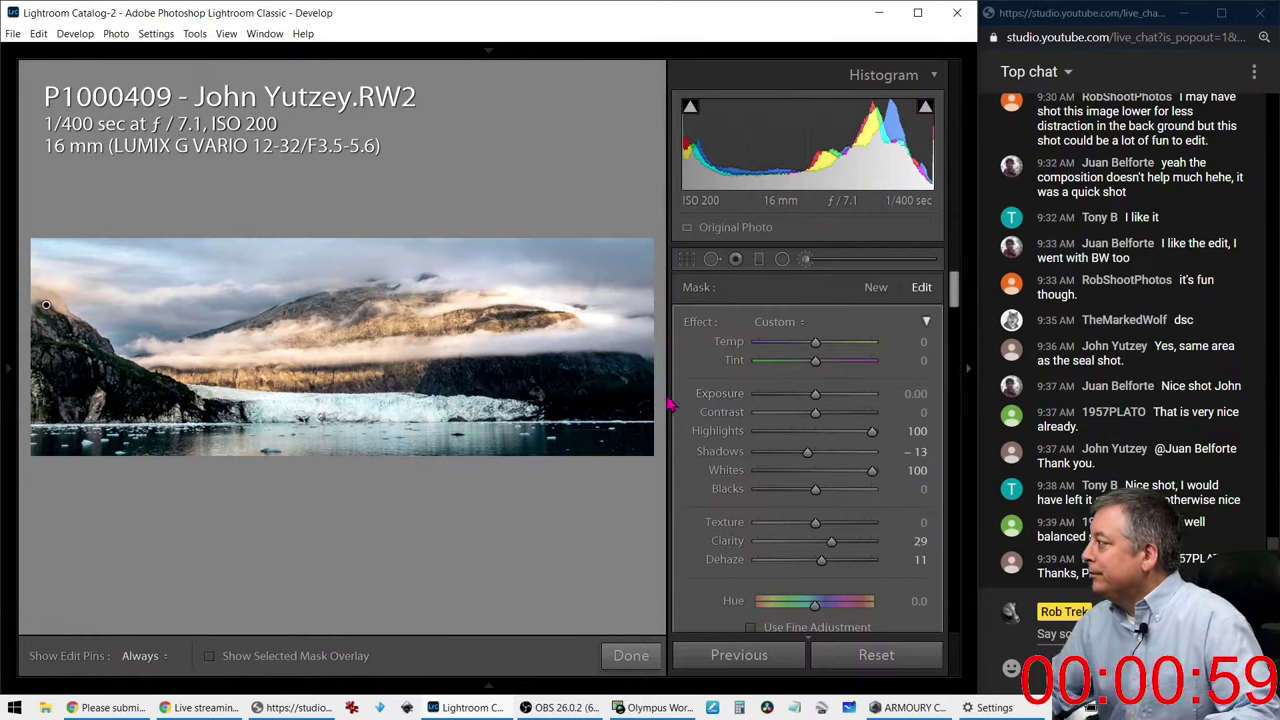
Step: Paint more of the mask over the right hillside with brush A at size 5 and flow 67
{"action": "scroll", "coordinate": [761, 515], "scroll_direction": "down", "scroll_amount": 5}
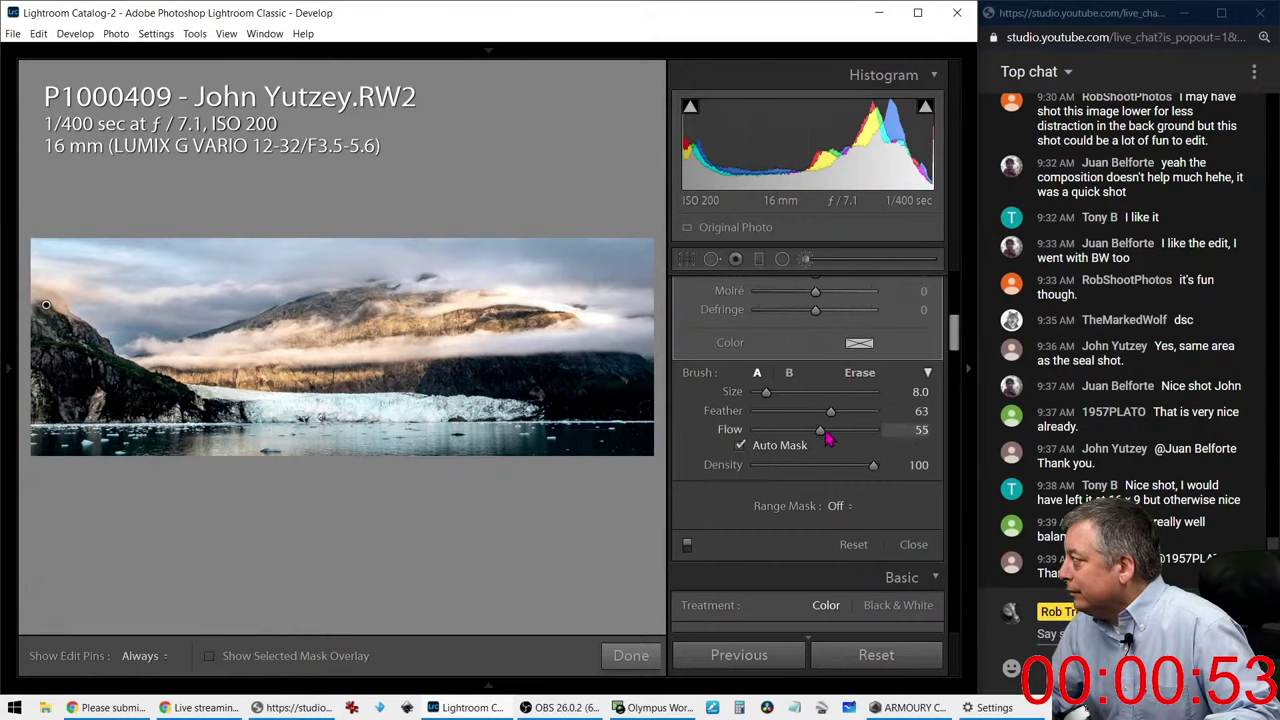
{"action": "scroll", "coordinate": [606, 360], "scroll_direction": "down", "scroll_amount": 3}
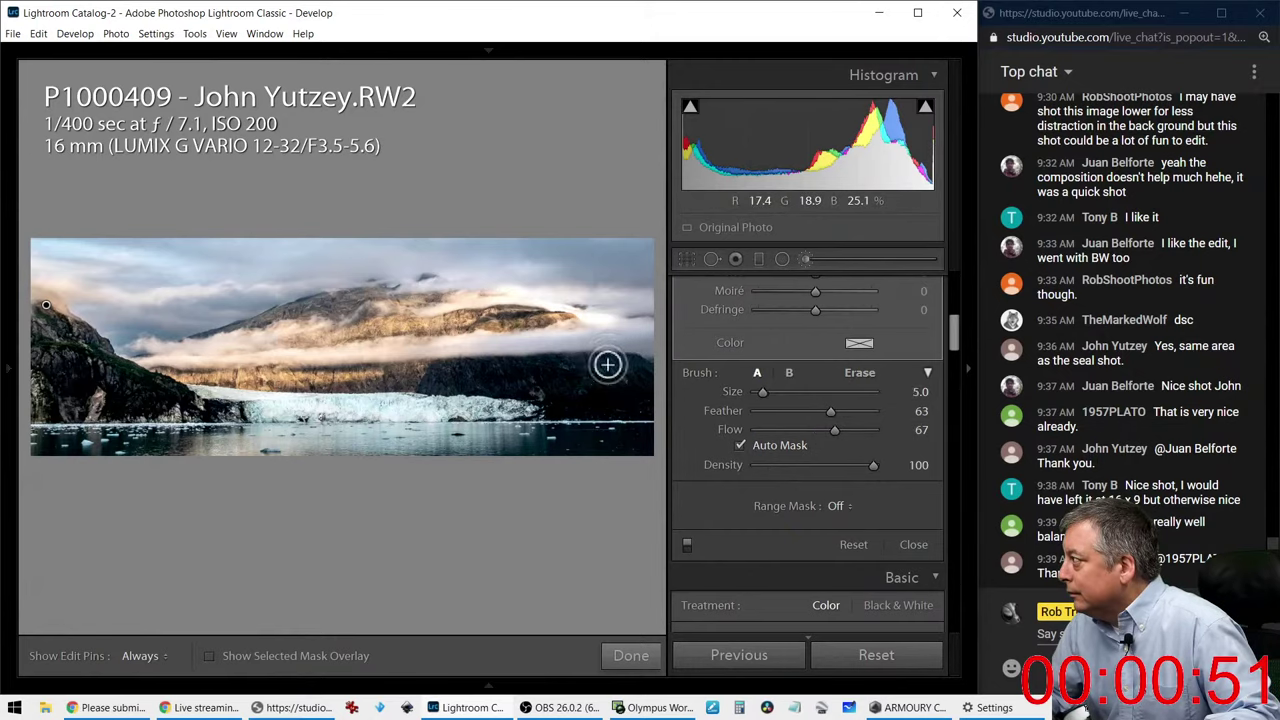
{"action": "key", "text": "h"}
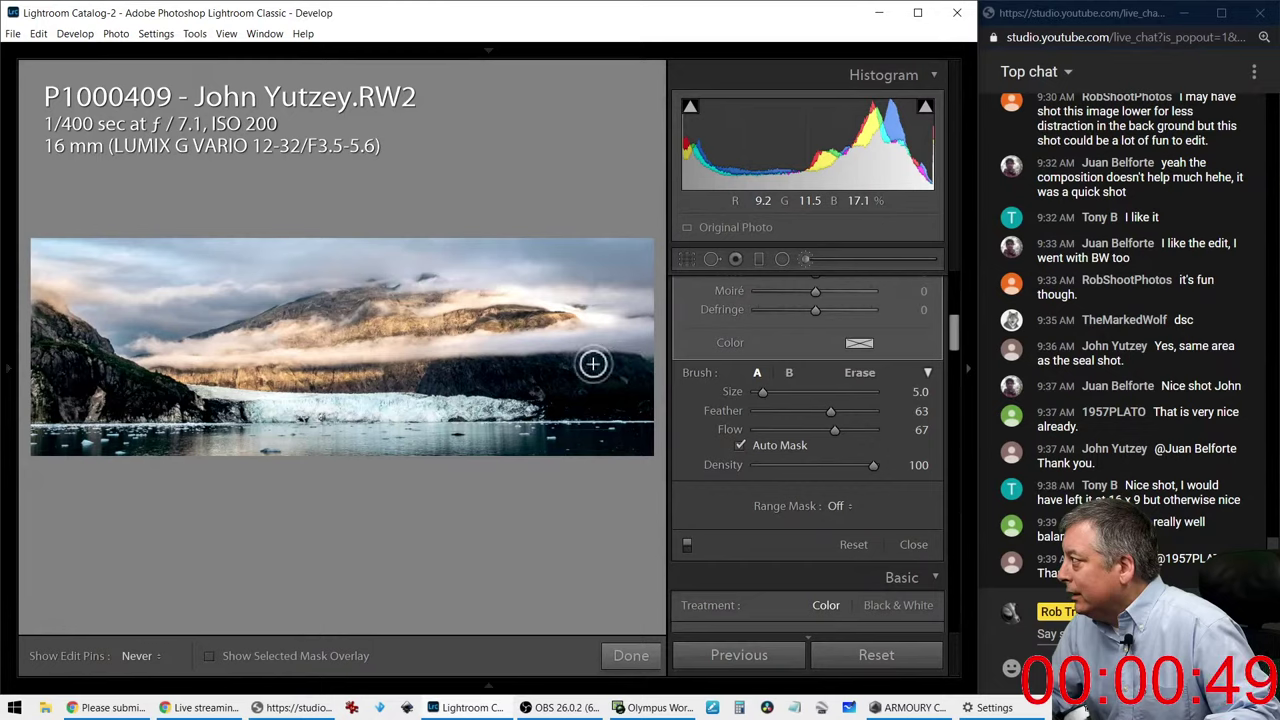
{"action": "scroll", "coordinate": [697, 440], "scroll_direction": "up", "scroll_amount": 5}
{"action": "key", "text": "h"}
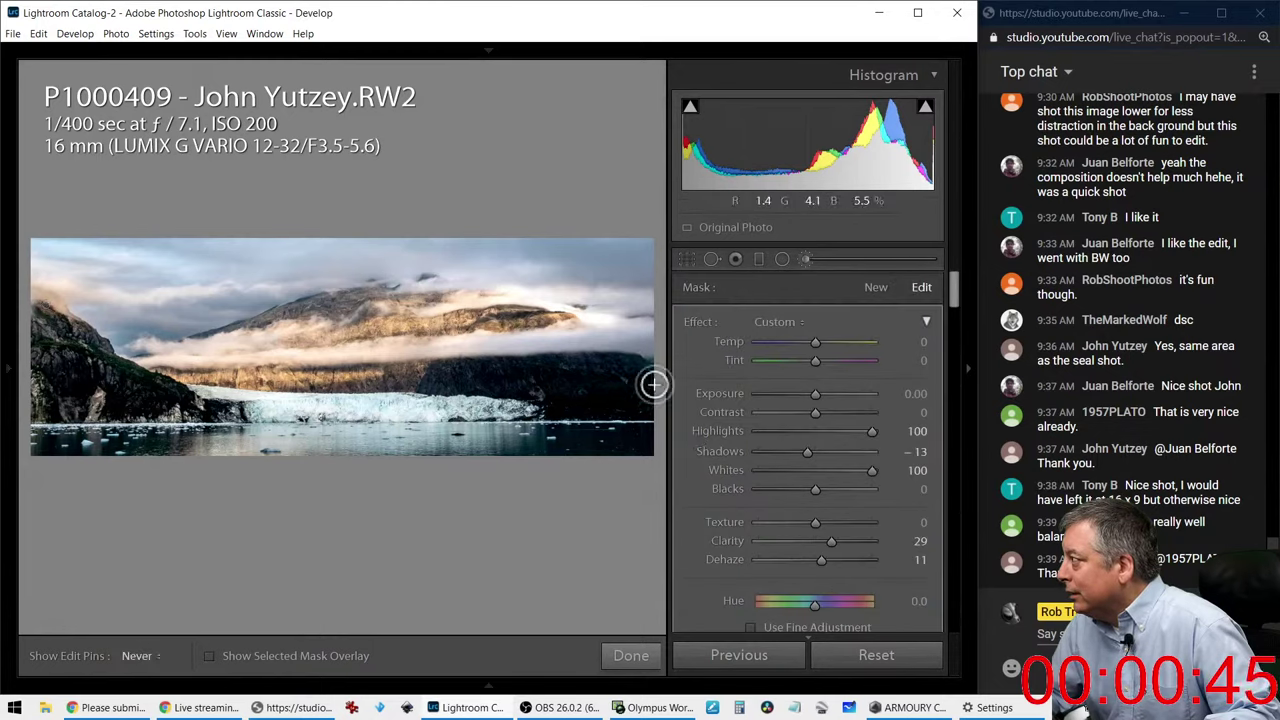
Step: Start a new adjustment brush mask with Exposure 0.30 and paint it over the dark right hillside
{"action": "left_click", "coordinate": [868, 292]}
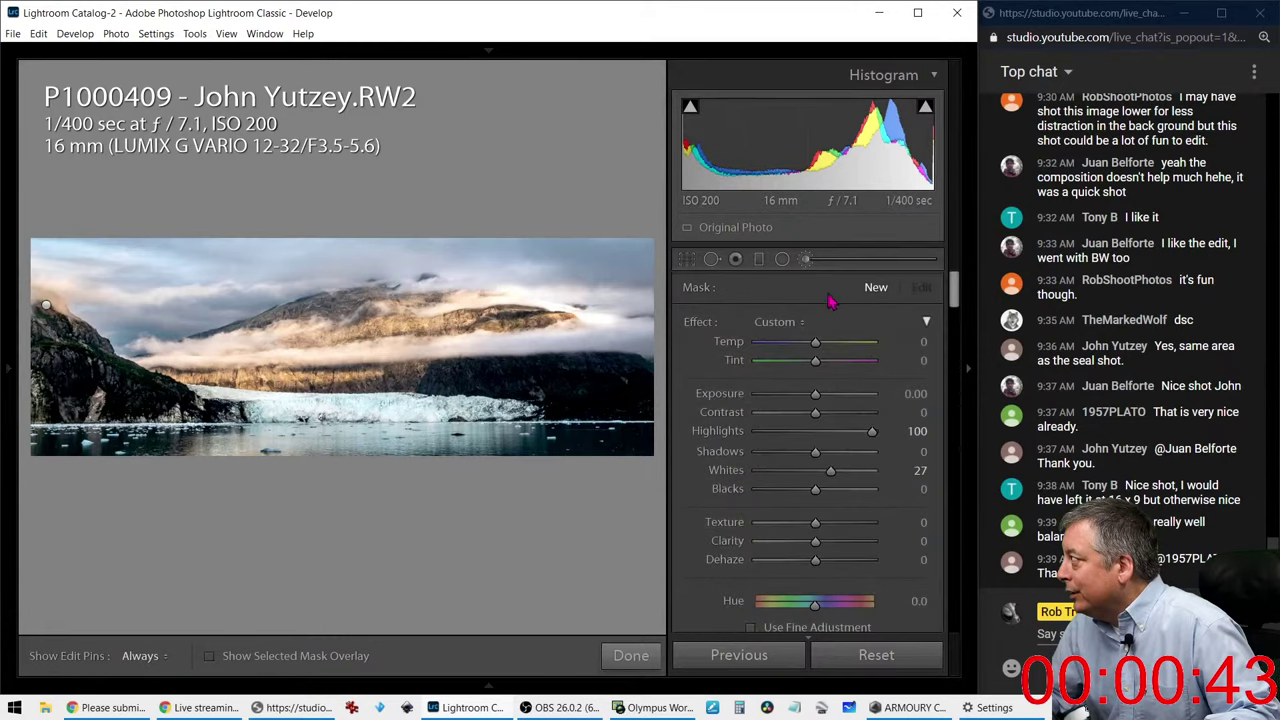
{"action": "left_click", "coordinate": [808, 262]}
{"action": "left_click", "coordinate": [810, 267]}
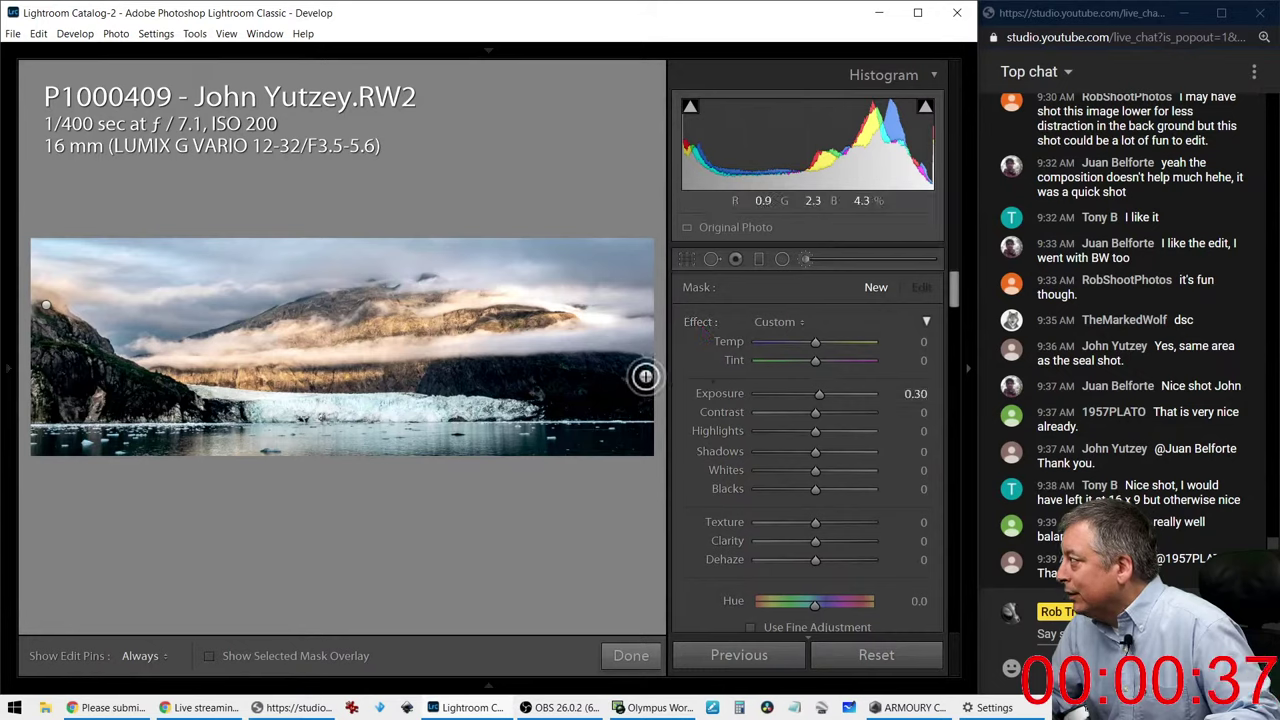
{"action": "key", "text": "h"}
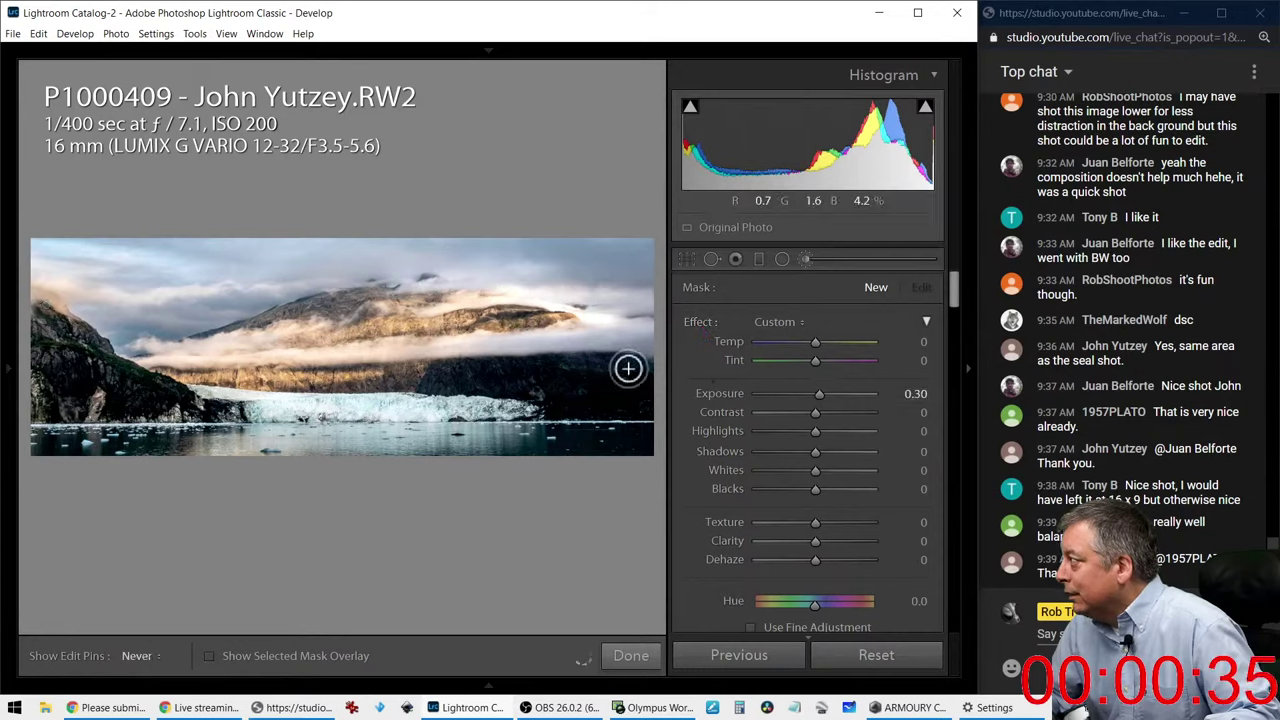
{"action": "mouse_move", "coordinate": [638, 370]}
{"action": "left_mouse_down"}
{"action": "mouse_move", "coordinate": [560, 369]}
{"action": "mouse_move", "coordinate": [639, 375]}
{"action": "left_mouse_up"}
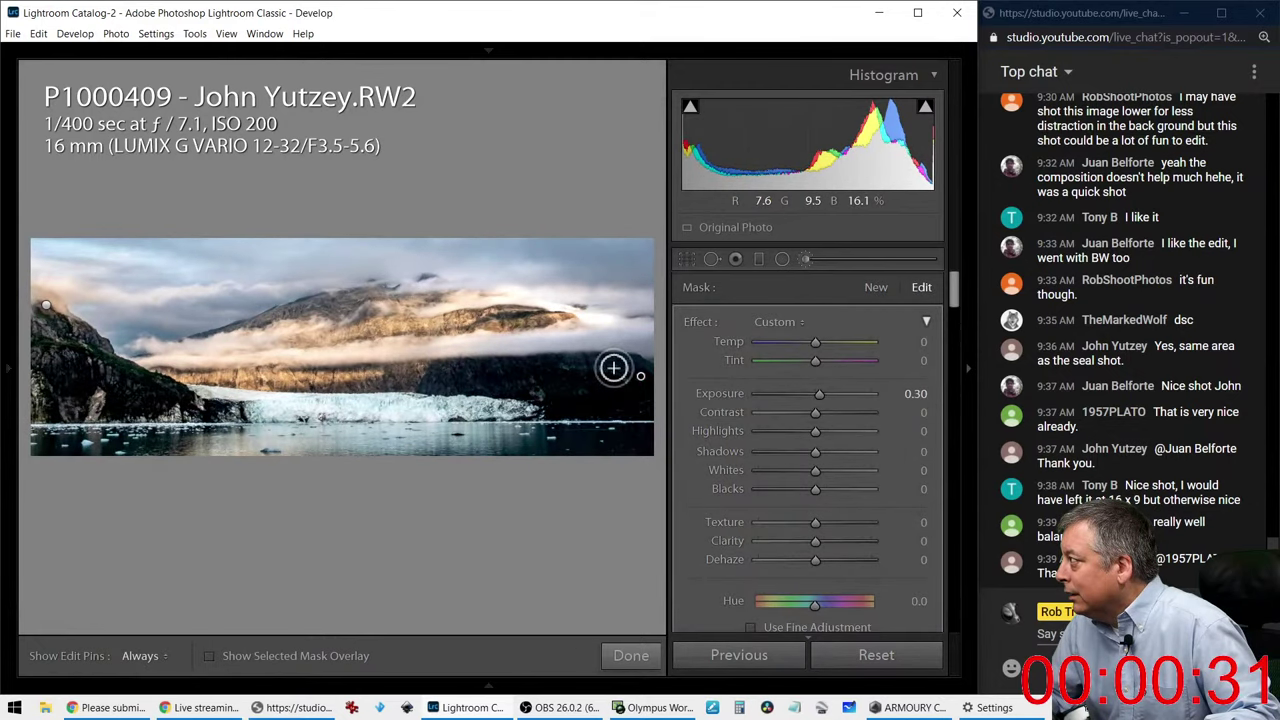
{"action": "key", "text": "h"}
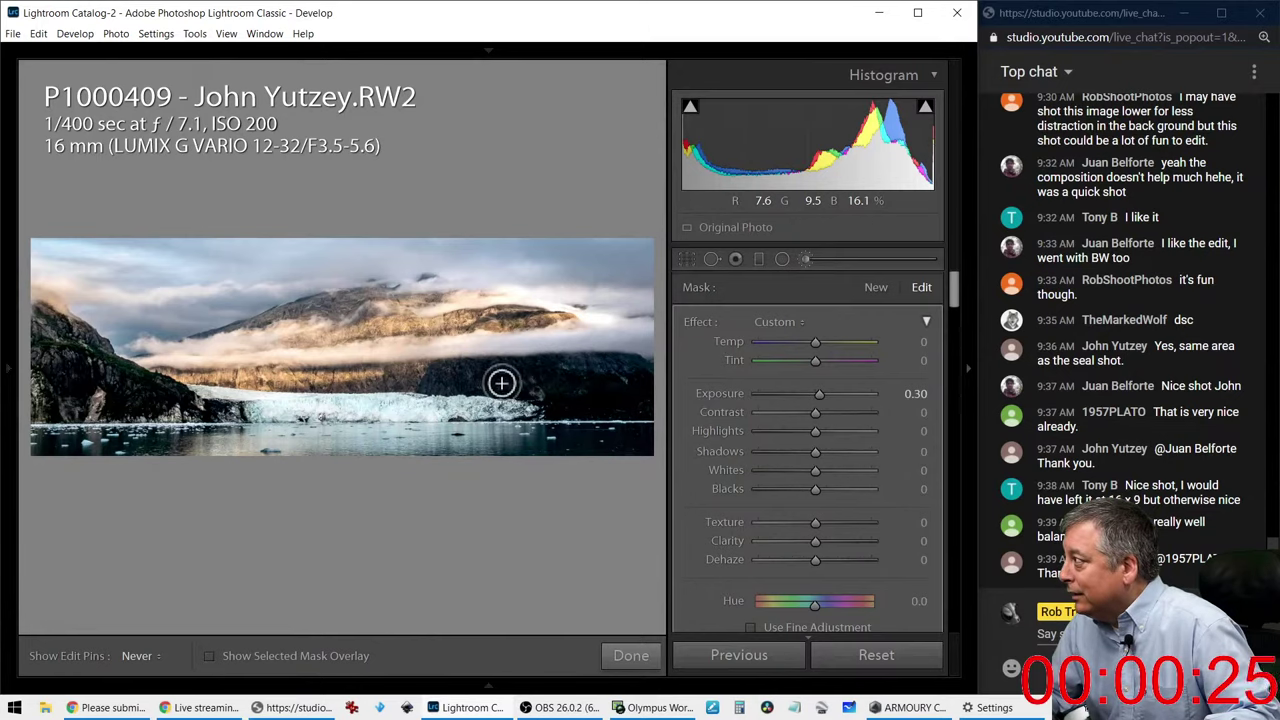
{"action": "key", "text": "h"}
Step: Set the right hillside mask's Highlights to 100 and Exposure to 0.87, and brush over the slope beside the glacier
{"action": "left_click_drag", "start_coordinate": [818, 440], "coordinate": [890, 445]}
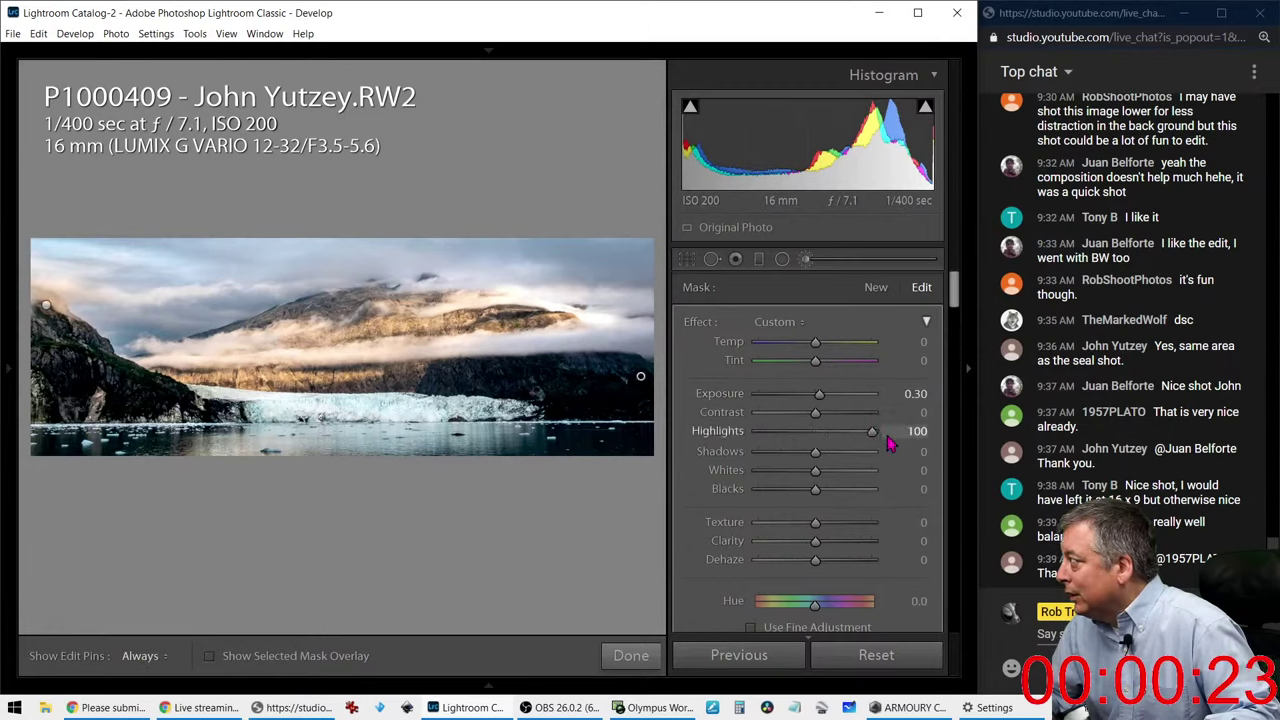
{"action": "left_click_drag", "start_coordinate": [855, 405], "coordinate": [845, 405]}
{"action": "left_click_drag", "start_coordinate": [841, 400], "coordinate": [829, 400]}
{"action": "key", "text": "h"}
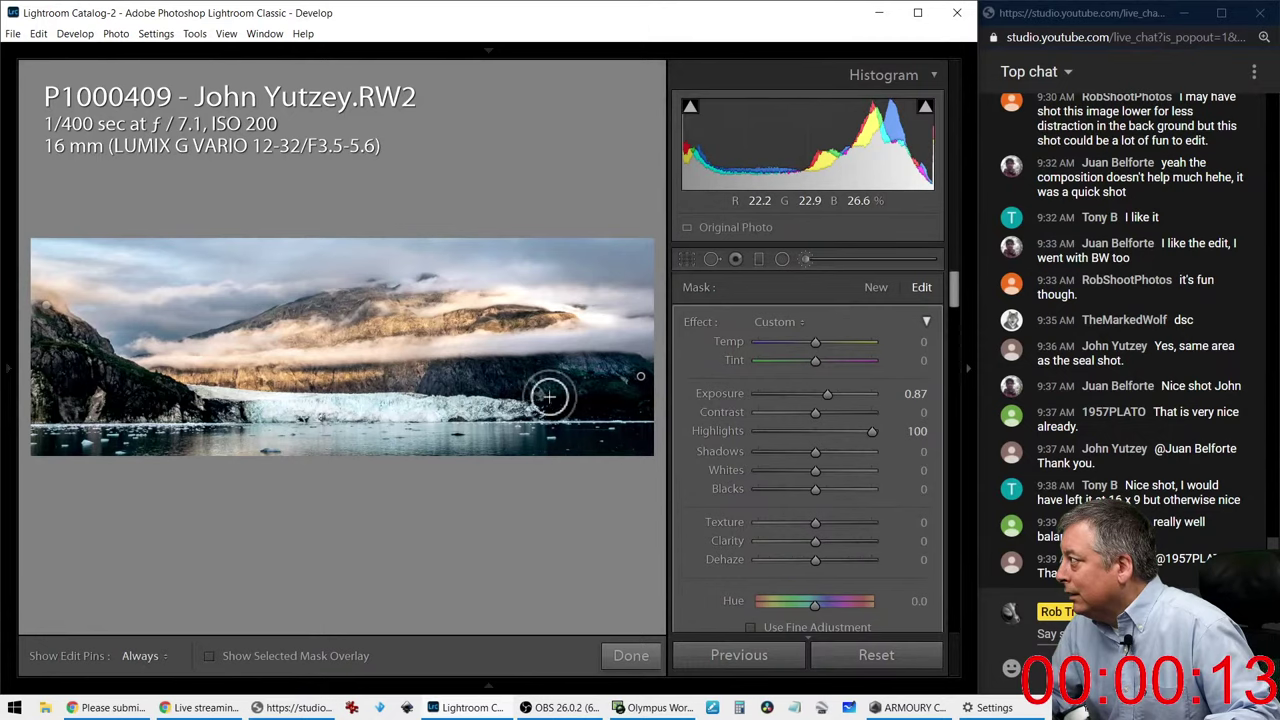
{"action": "key", "text": "h"}
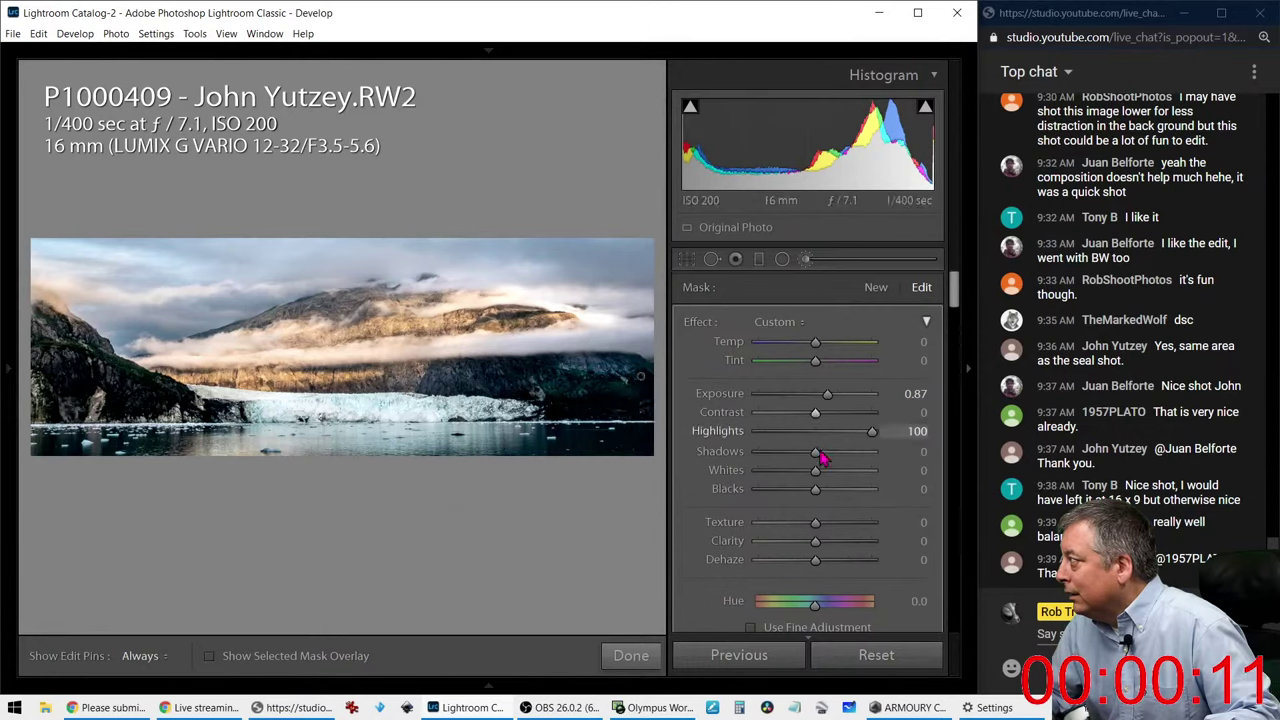
Step: Set the right hillside mask's Whites to 71 and Exposure to 0.58, and warm it with Temp 31 and Tint 6
{"action": "left_click_drag", "start_coordinate": [815, 471], "coordinate": [856, 475]}
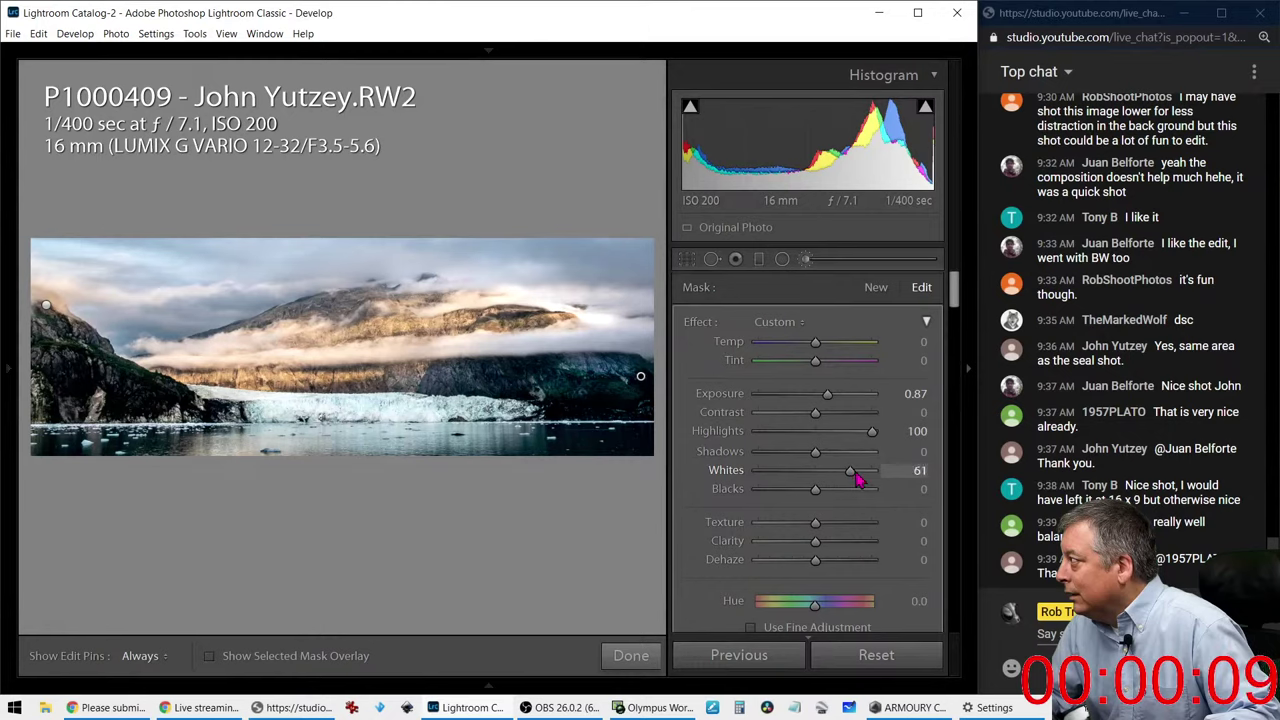
{"action": "left_click_drag", "start_coordinate": [829, 395], "coordinate": [829, 404]}
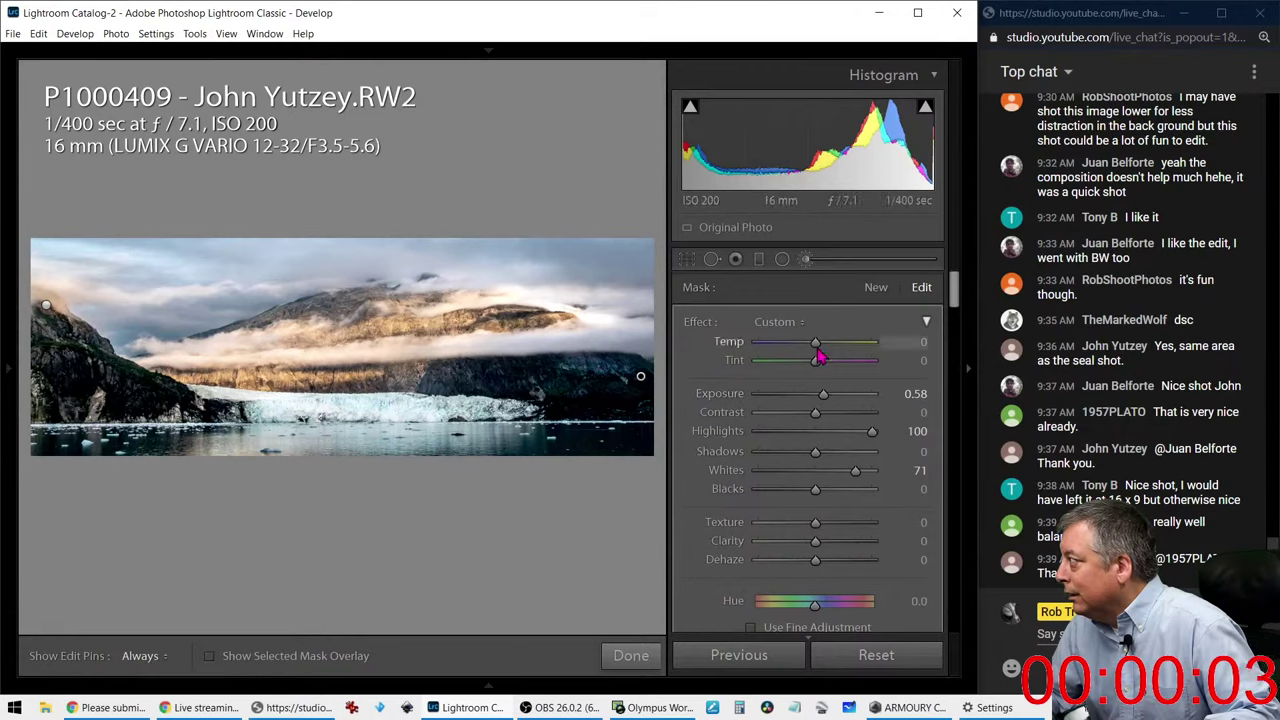
{"action": "mouse_move", "coordinate": [815, 343]}
{"action": "left_mouse_down"}
{"action": "mouse_move", "coordinate": [832, 354]}
{"action": "mouse_move", "coordinate": [826, 366]}
{"action": "mouse_move", "coordinate": [835, 350]}
{"action": "left_mouse_up"}
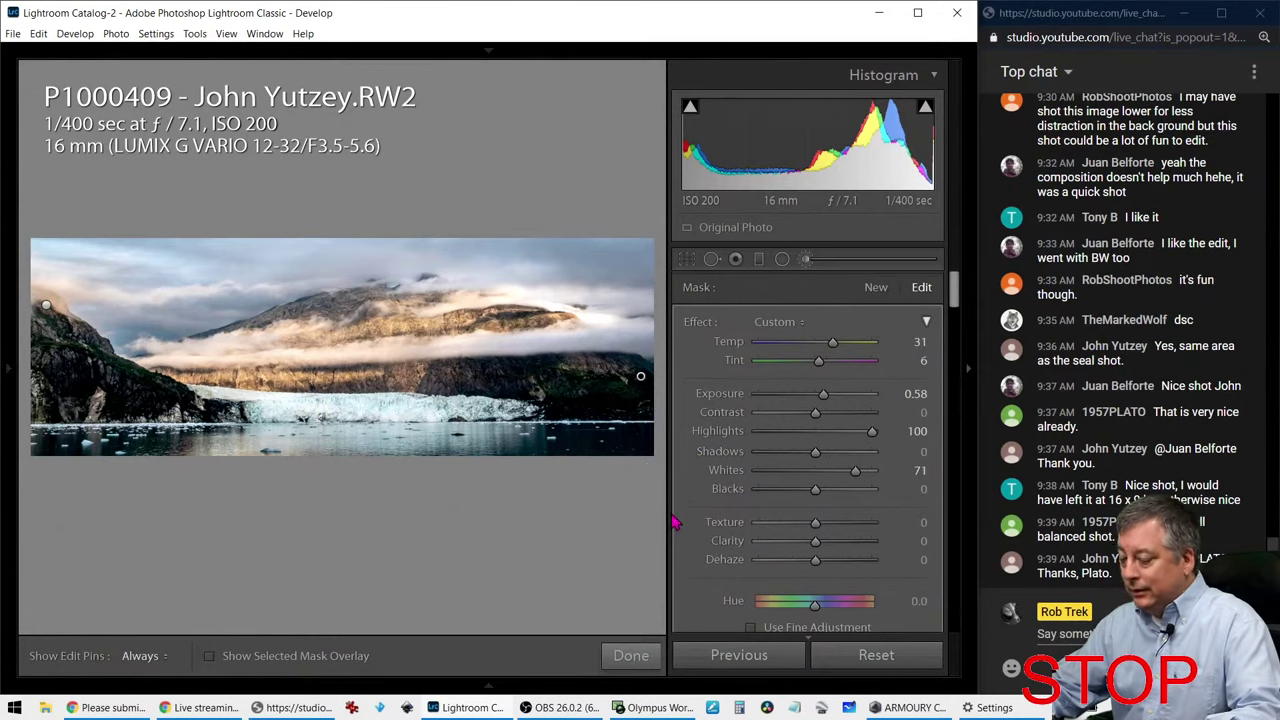
Step: Finish the brush masking and review the glacier photo in a side-by-side before/after comparison and at full screen
{"action": "key", "text": "y"}
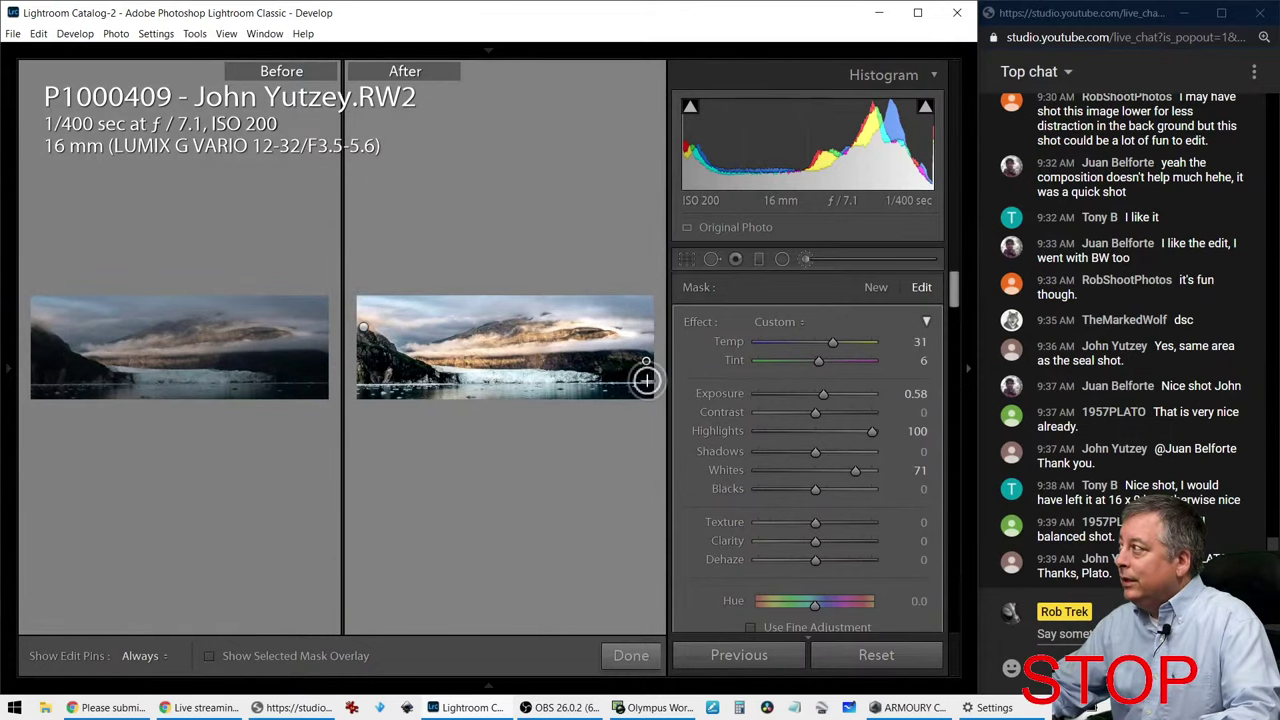
{"action": "left_click", "coordinate": [969, 368]}
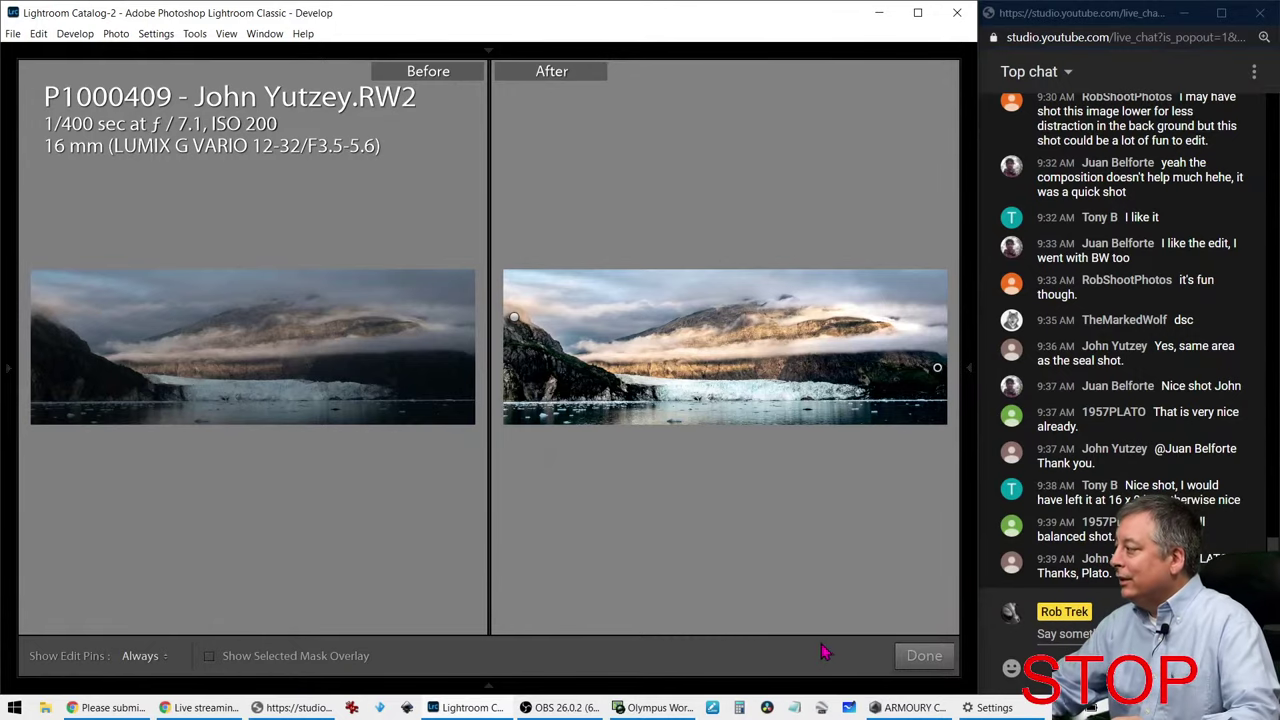
{"action": "left_click", "coordinate": [920, 654]}
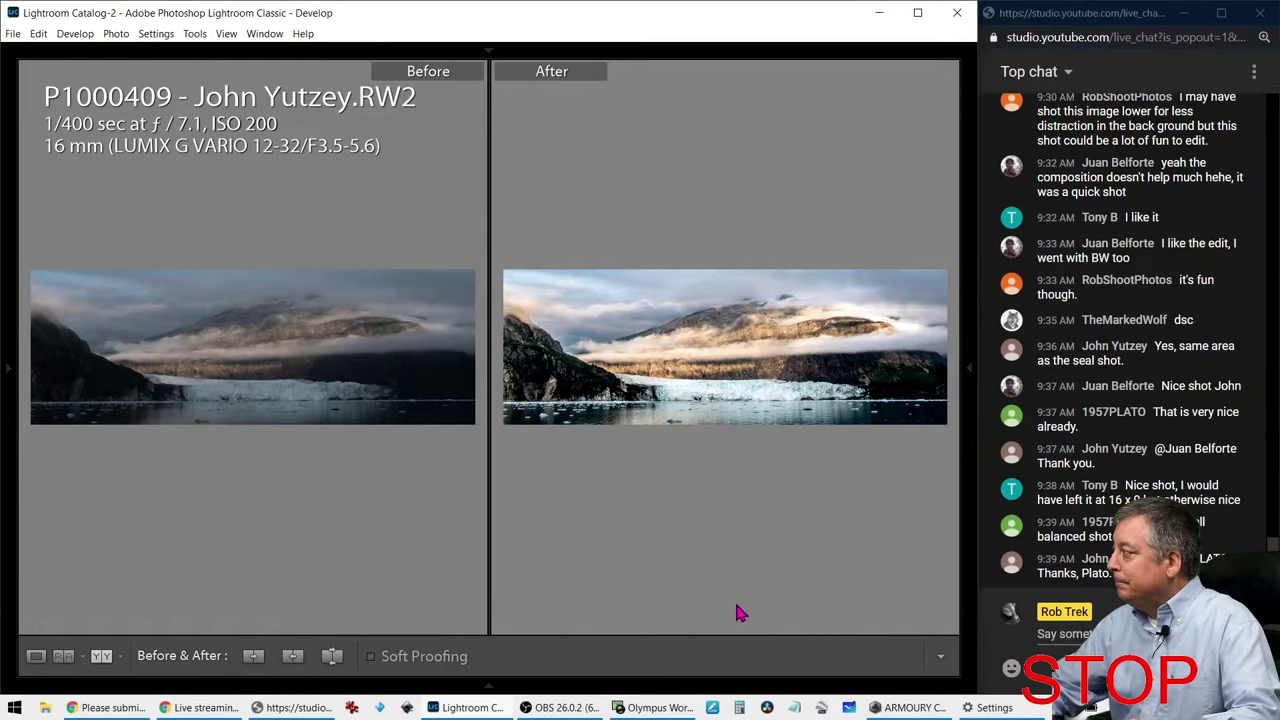
{"action": "key", "text": "y"}
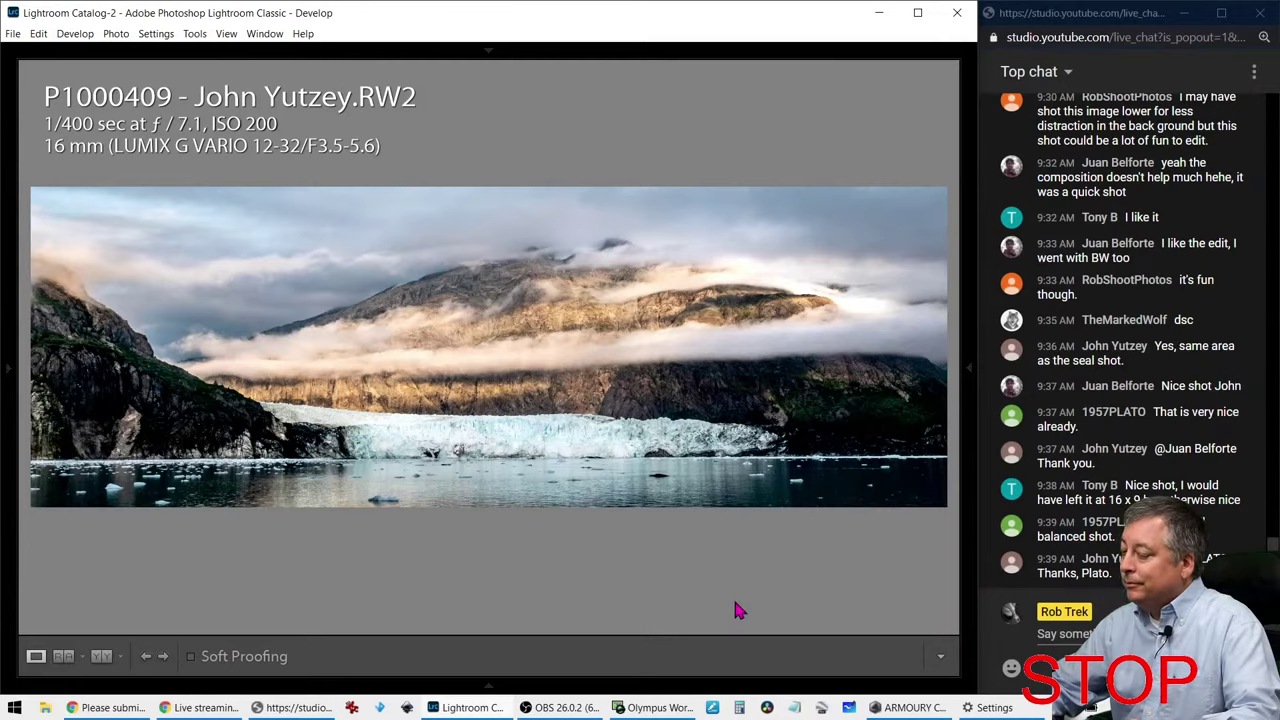
{"action": "key", "text": "f"}
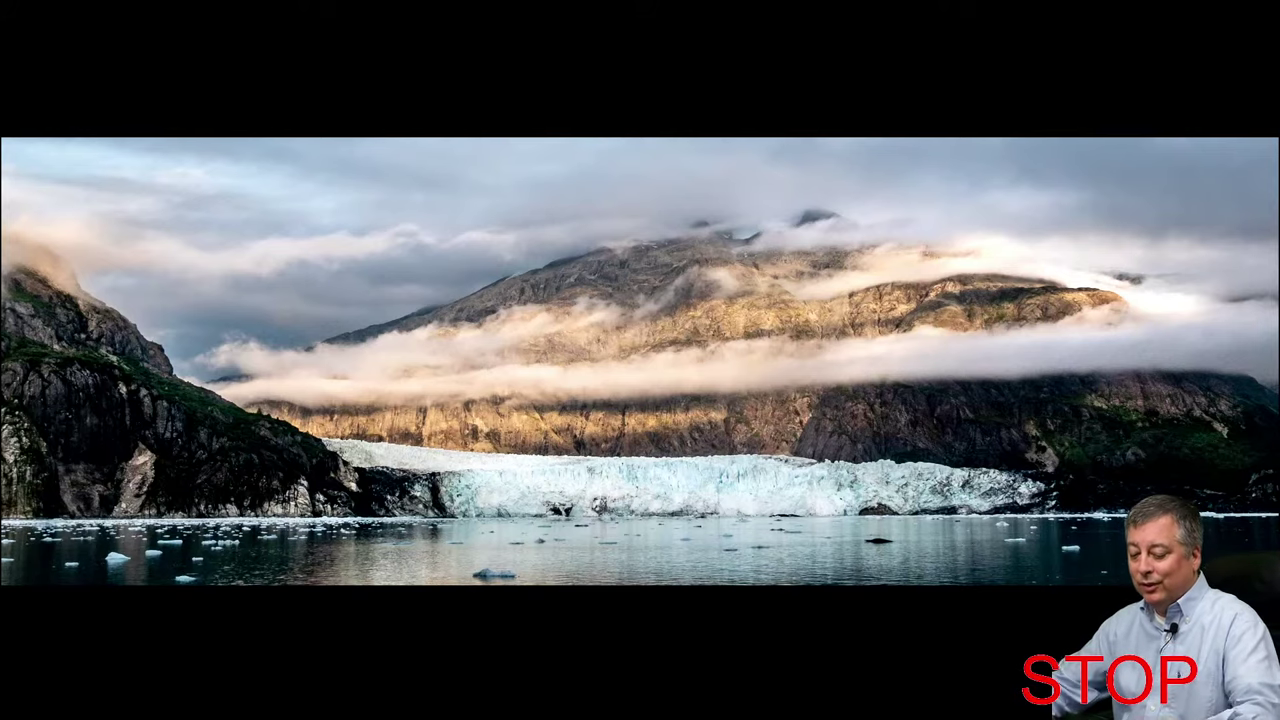
{"action": "key", "text": "Right"}
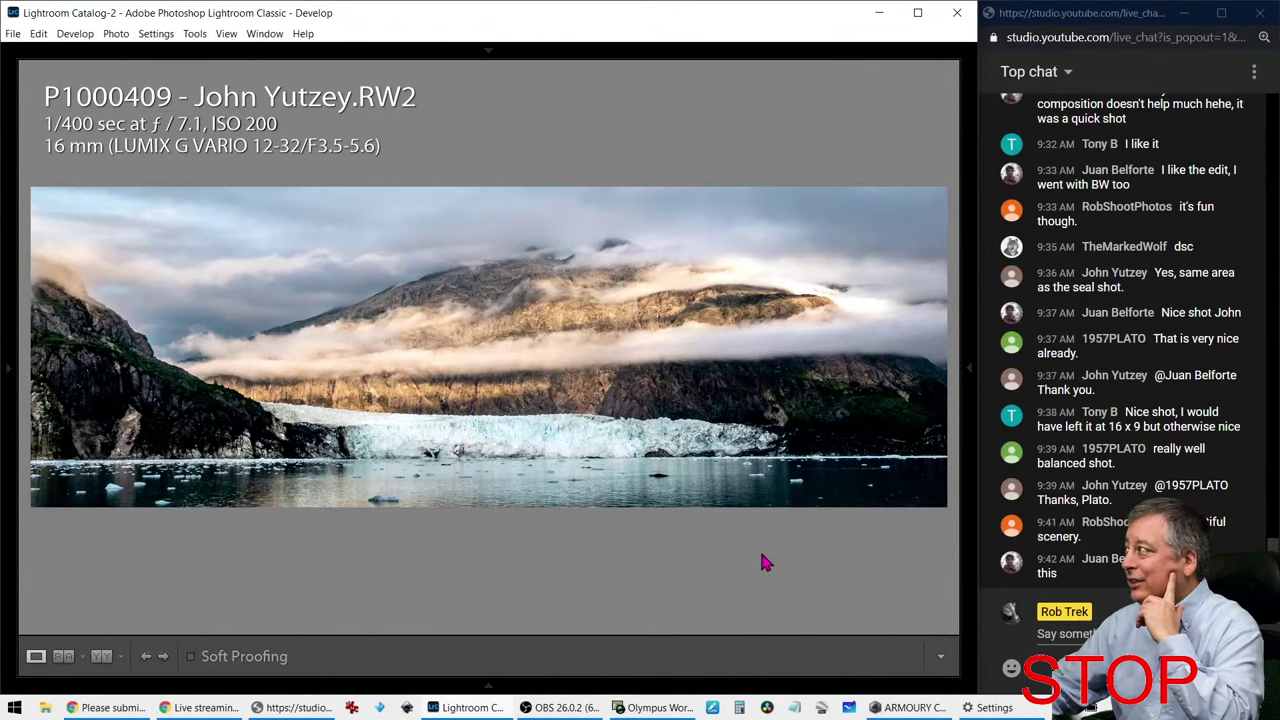
Step: Return to the photo library and open the lake photo with the water lilies in a large view
{"action": "key", "text": "Tab"}
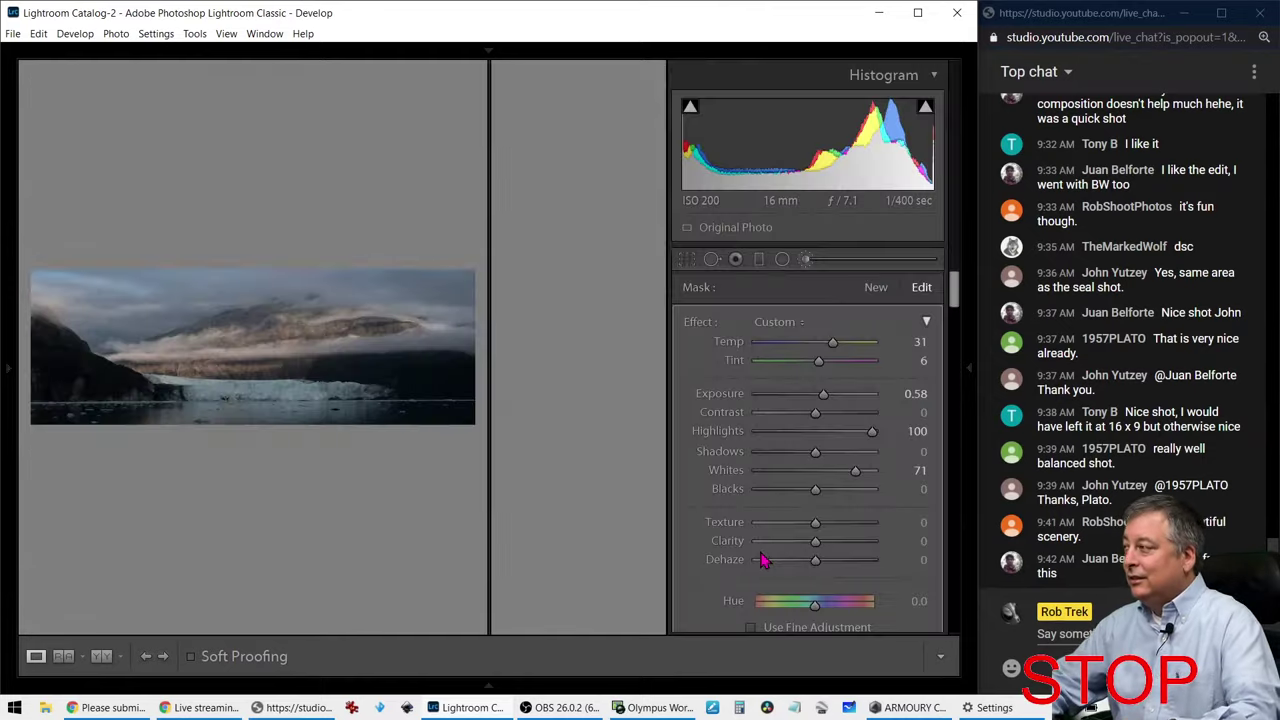
{"action": "key", "text": "g"}
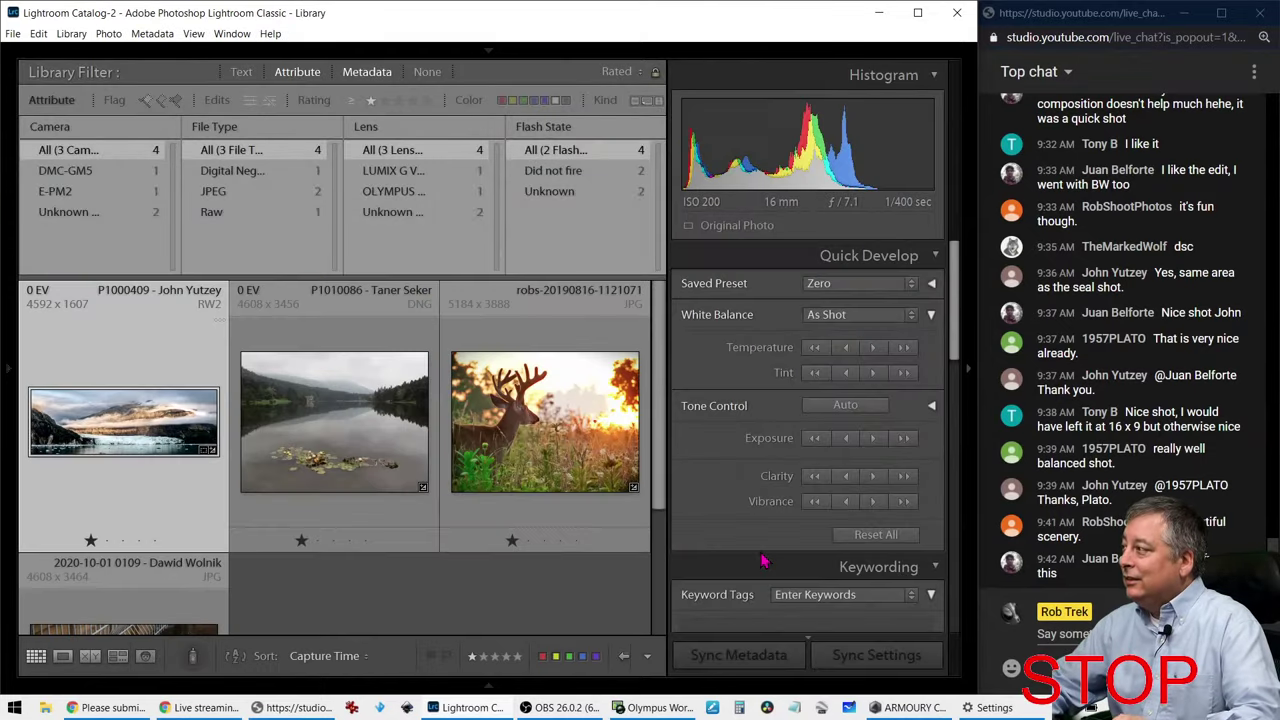
{"action": "double_click", "coordinate": [362, 457]}
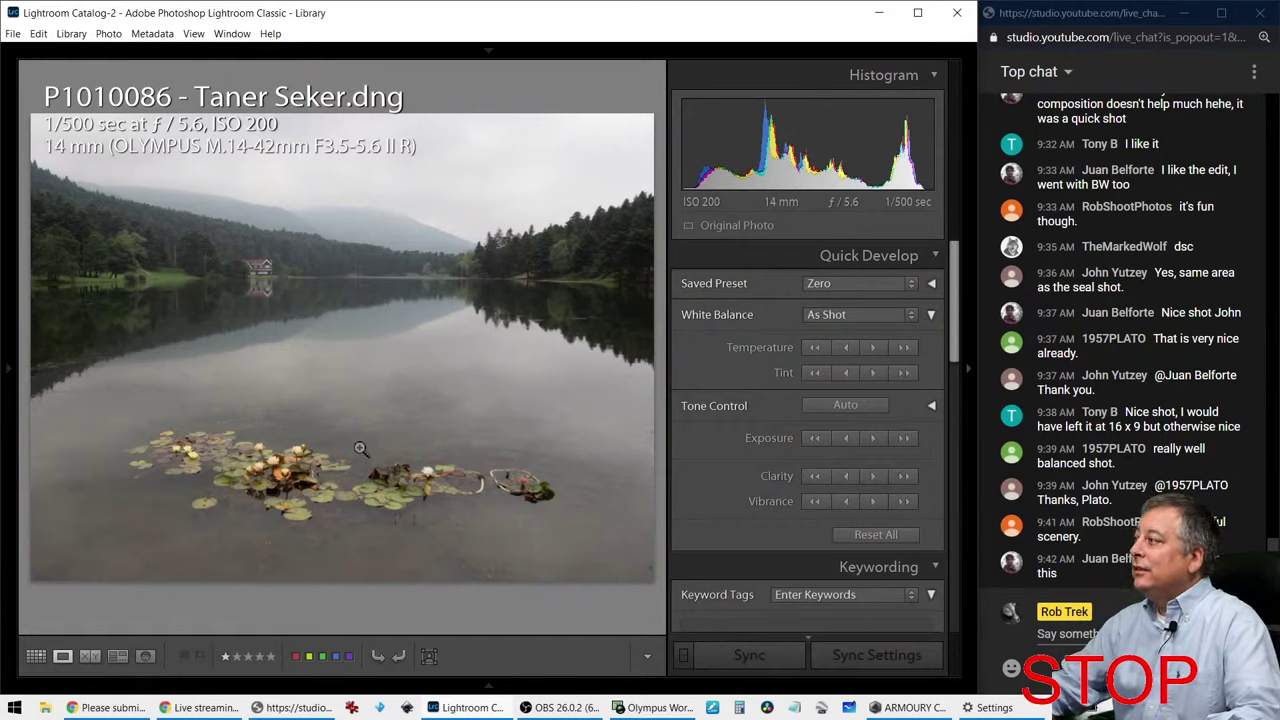
Step: Examine the lake photo at full screen, including a close-up of the water lilies
{"action": "key", "text": "f"}
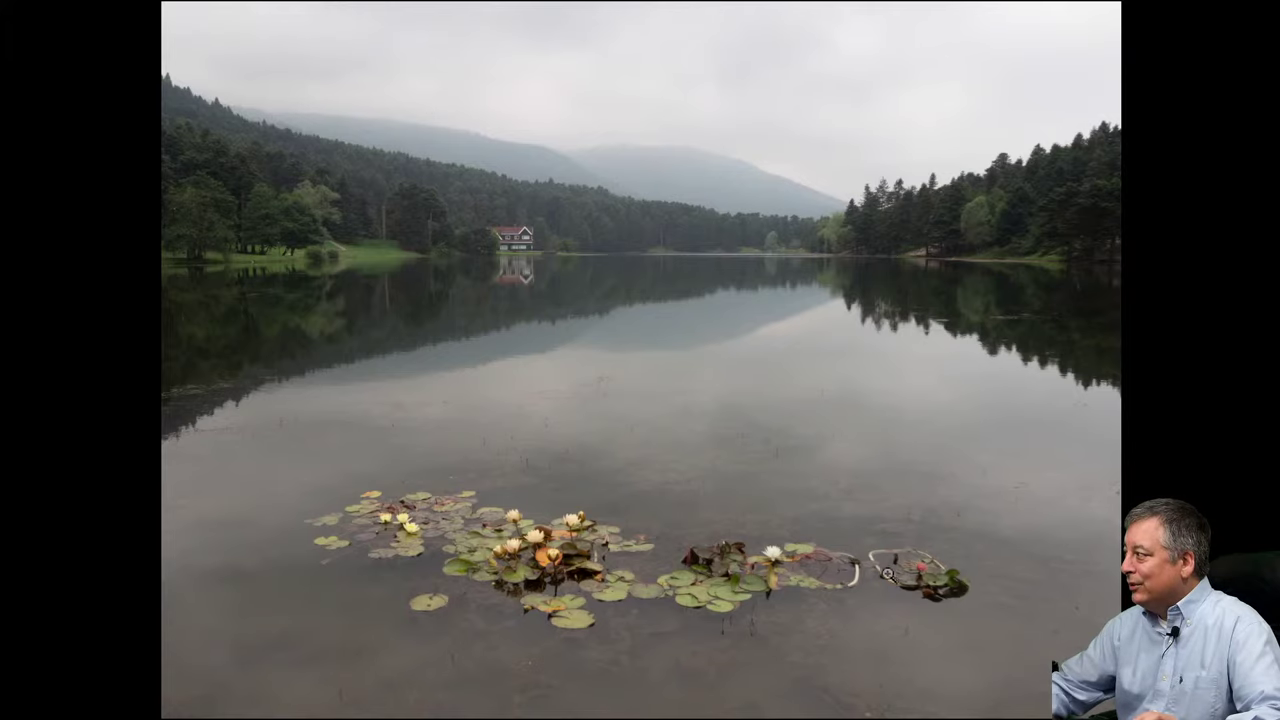
{"action": "key", "text": "backslash"}
{"action": "left_click", "coordinate": [522, 528]}
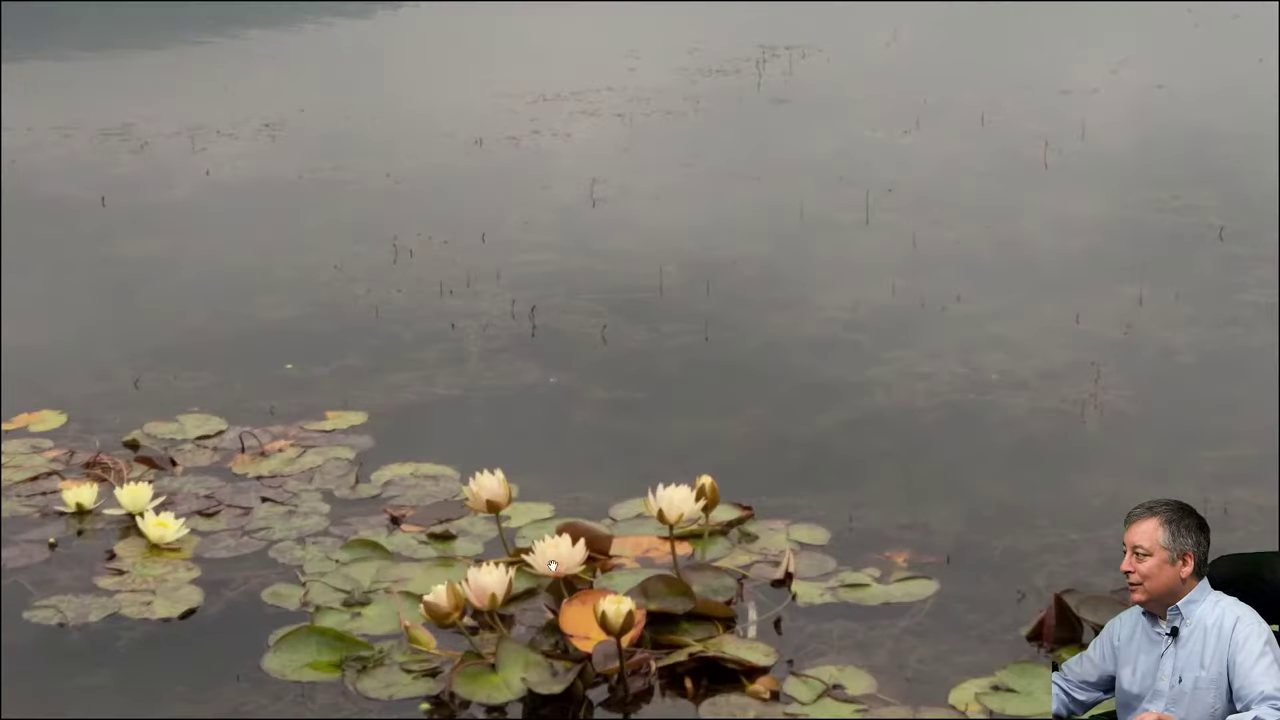
{"action": "left_click", "coordinate": [570, 597]}
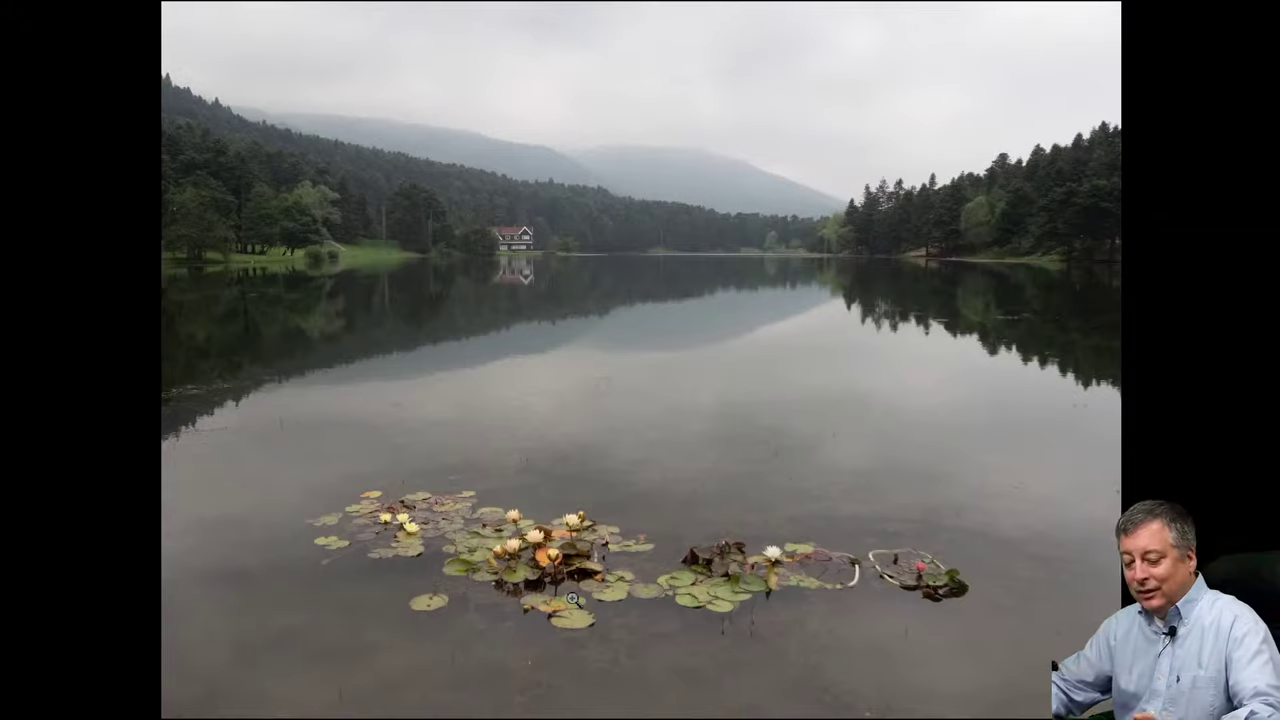
{"action": "key", "text": "Escape"}
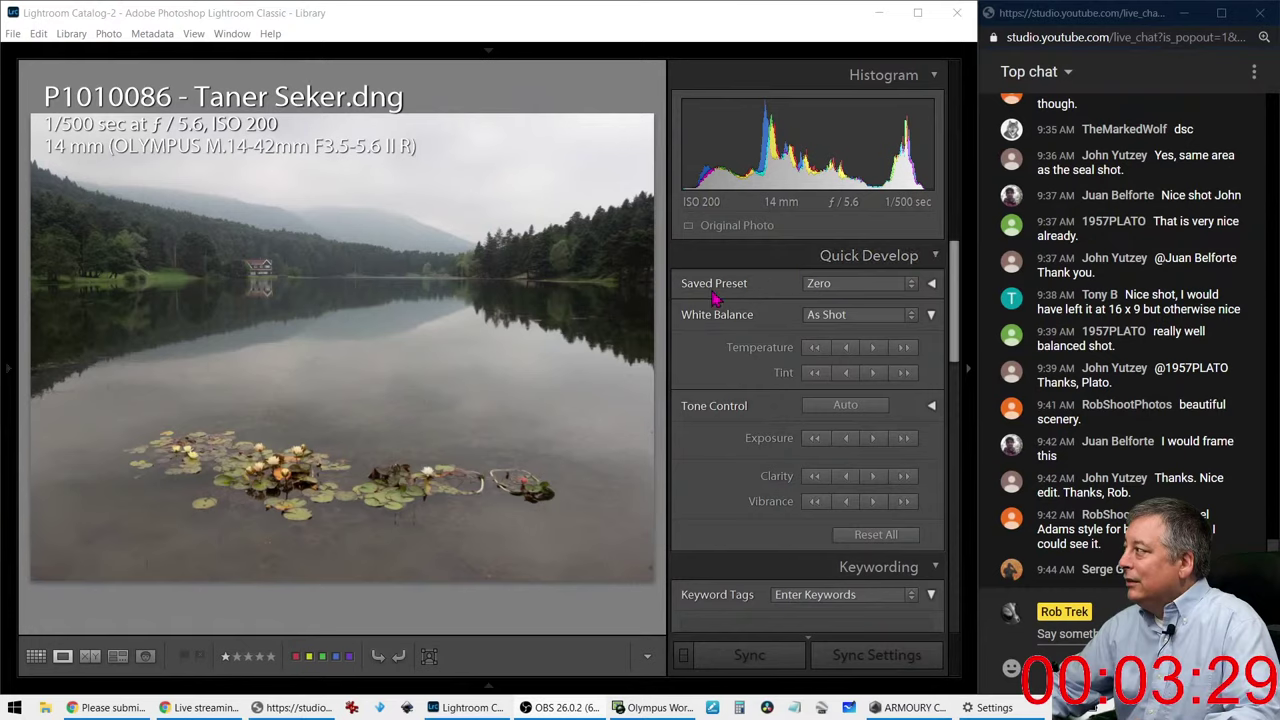
Step: Start cropping the lake photo with the 16 x 9 aspect ratio
{"action": "key", "text": "r"}
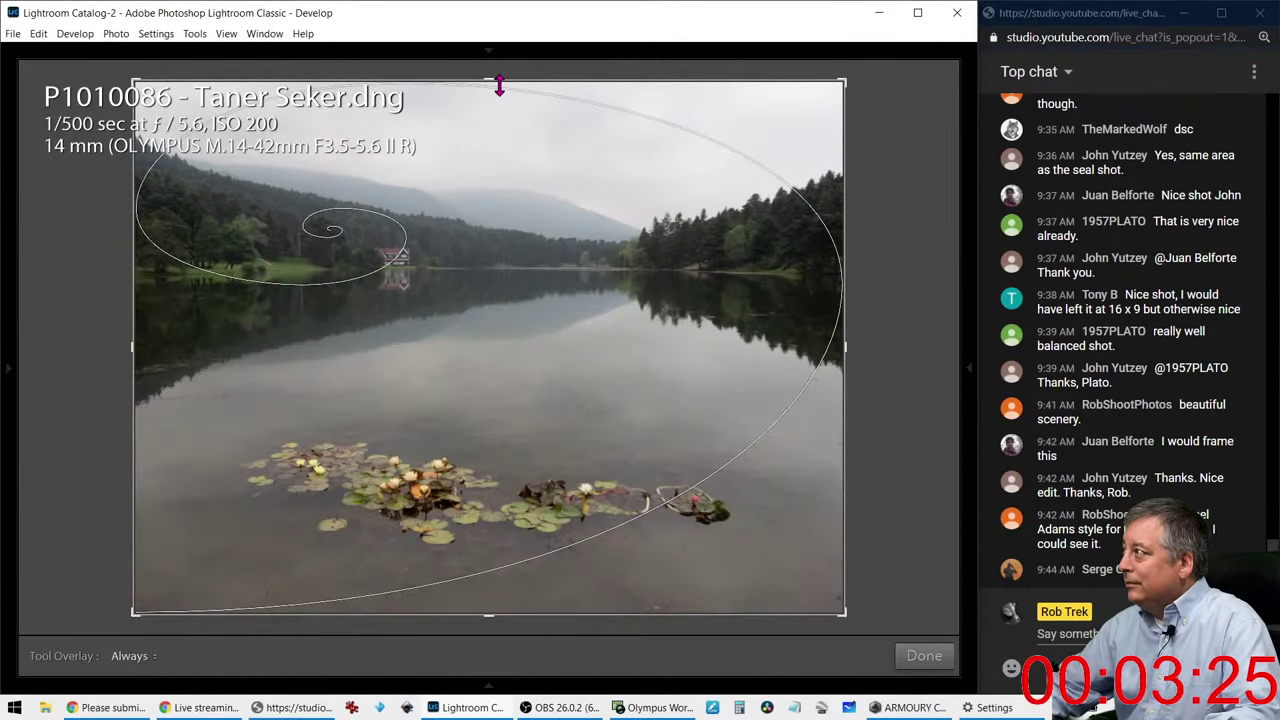
{"action": "left_click_drag", "start_coordinate": [505, 84], "coordinate": [502, 112]}
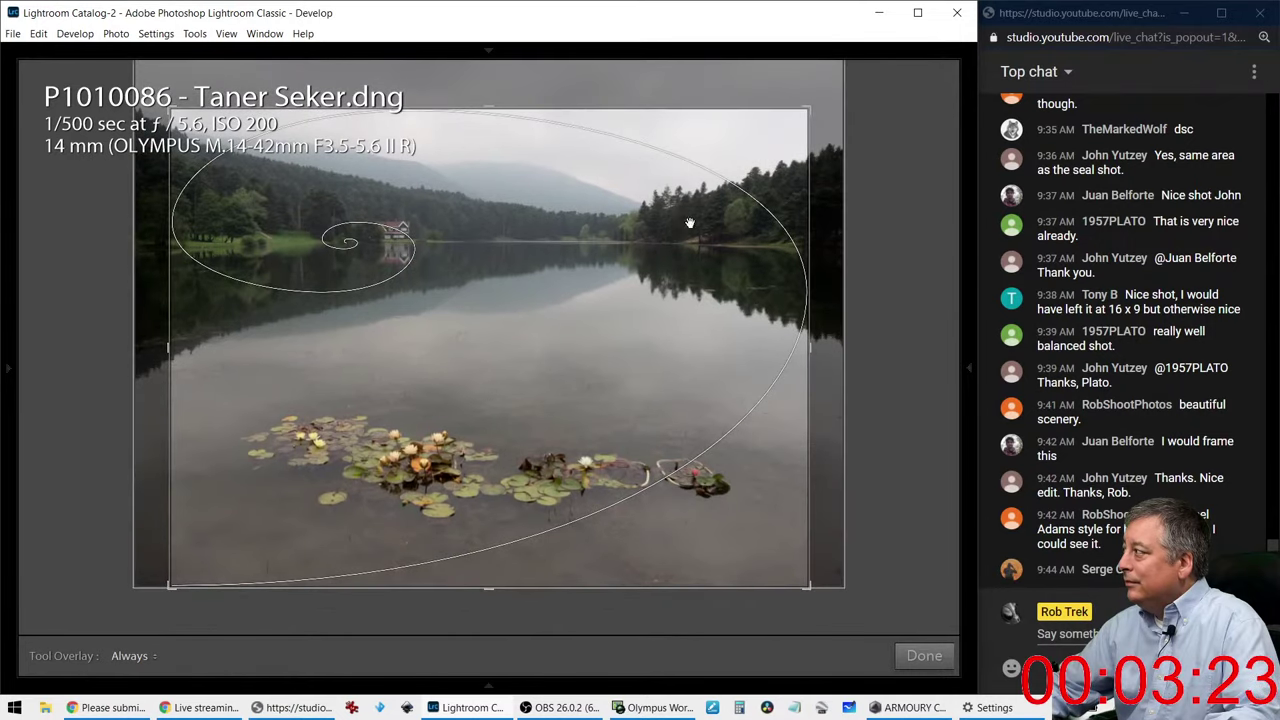
{"action": "mouse_move", "coordinate": [968, 378]}
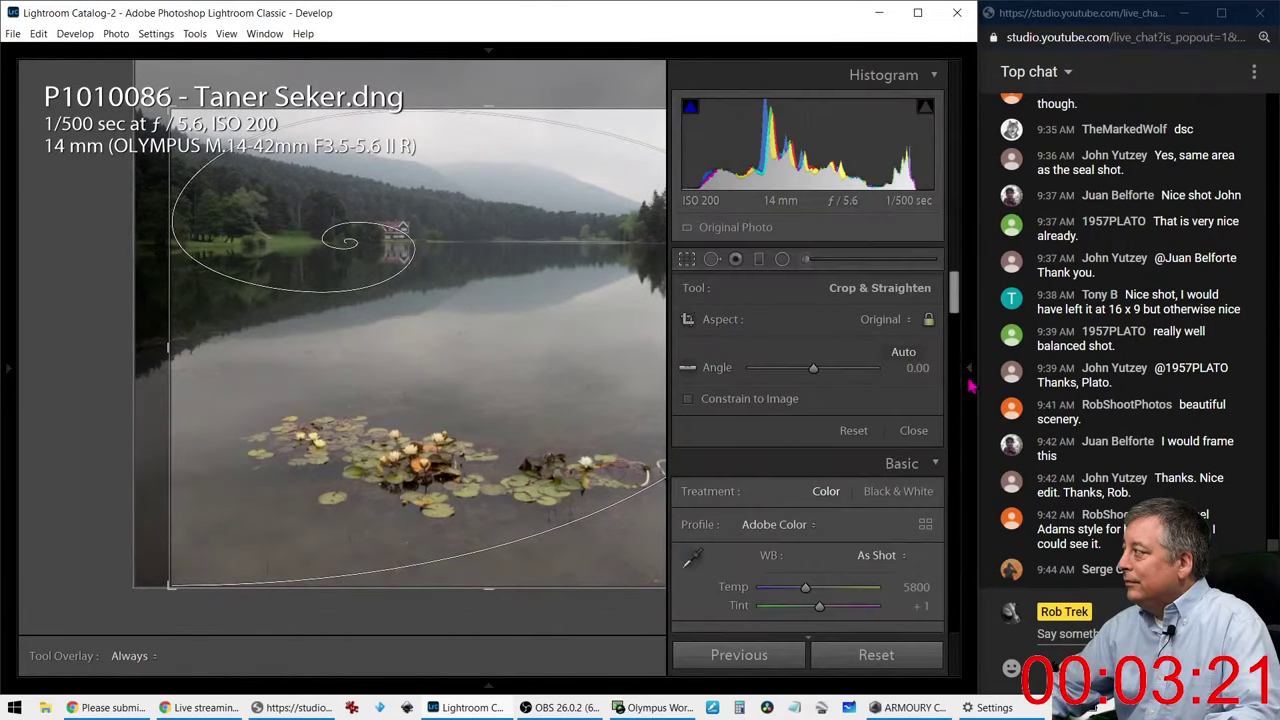
{"action": "left_click", "coordinate": [899, 330]}
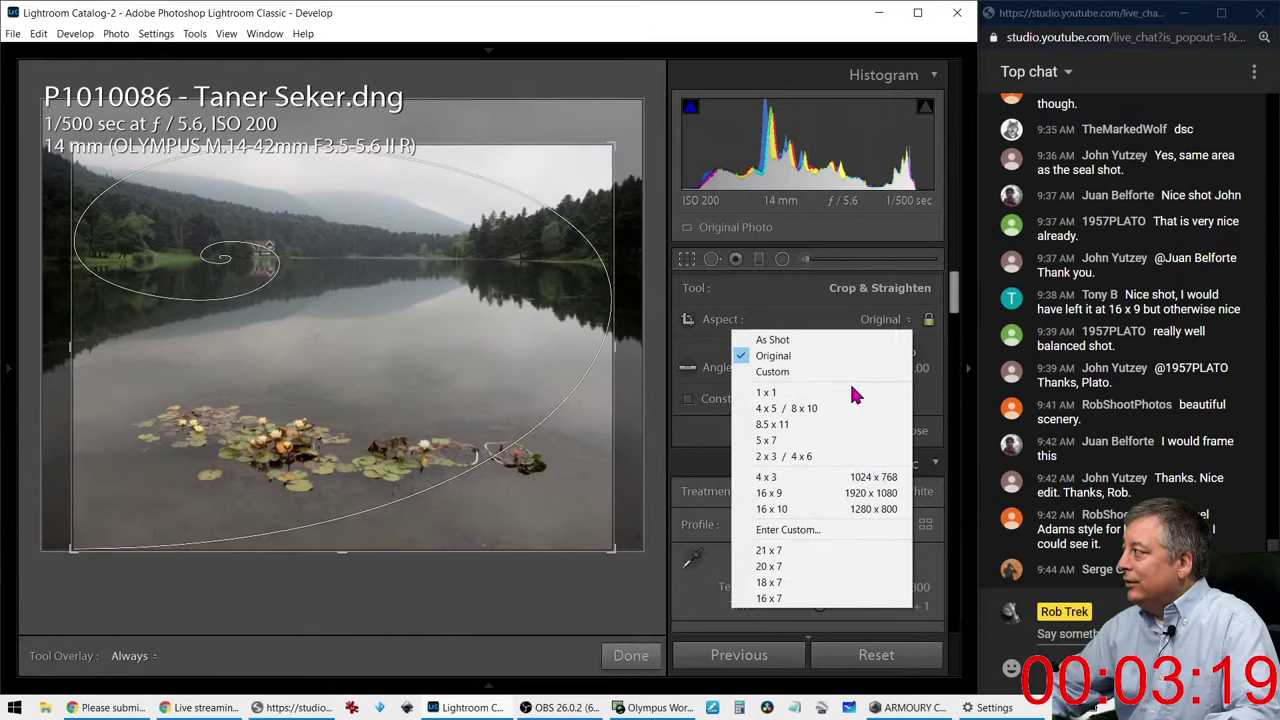
{"action": "left_click", "coordinate": [835, 500]}
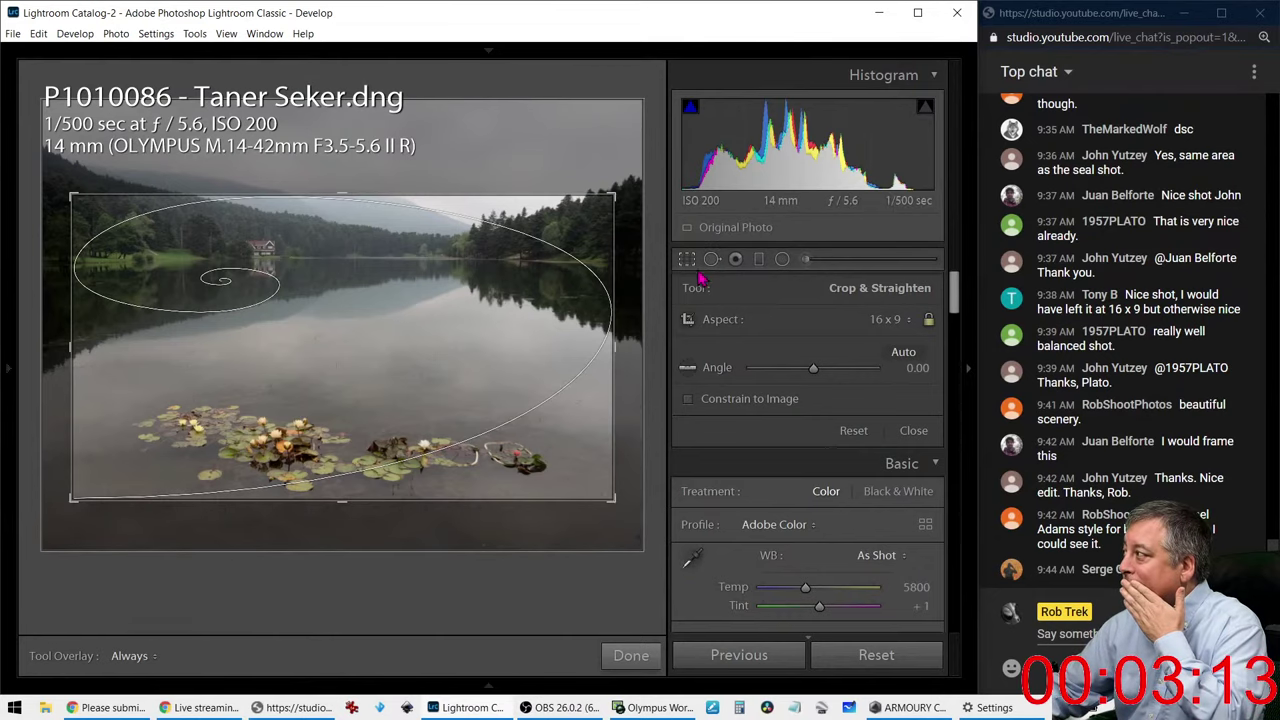
Step: Expand the crop to the photo's full width, cutting away the upper sky and the lowest strip of water, and apply it
{"action": "left_click_drag", "start_coordinate": [351, 192], "coordinate": [351, 188]}
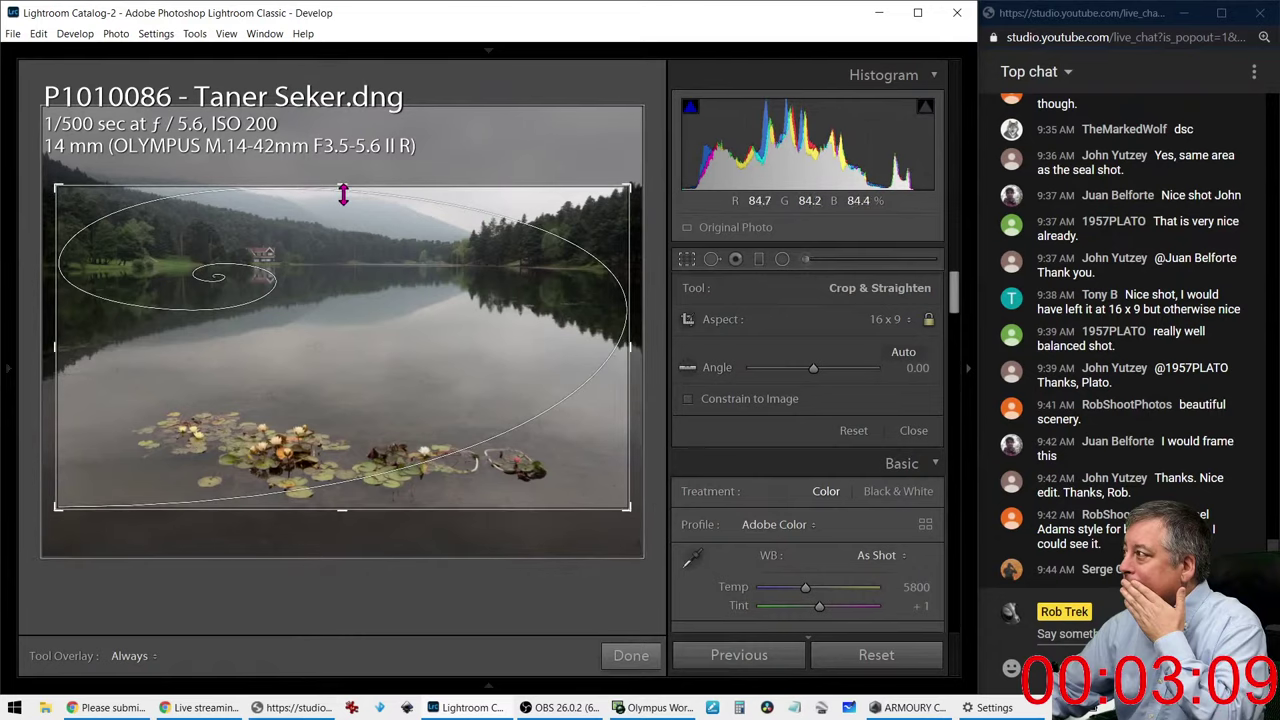
{"action": "left_click_drag", "start_coordinate": [343, 193], "coordinate": [343, 170]}
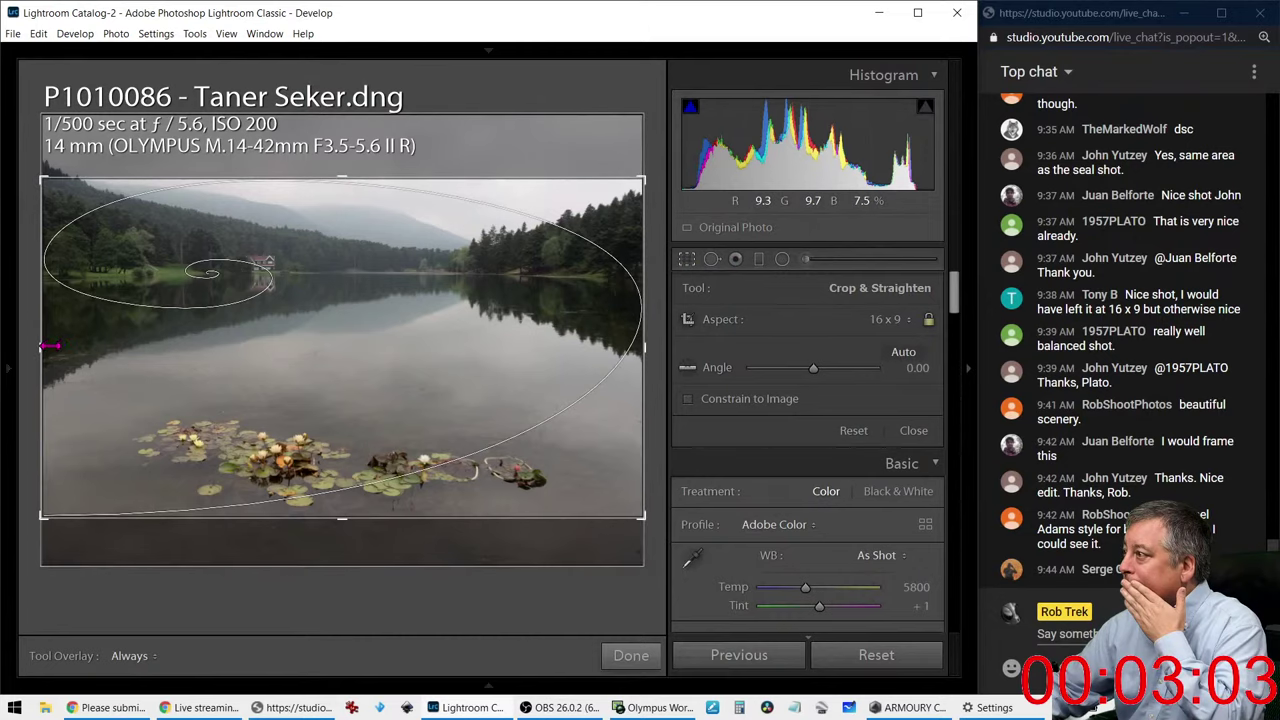
{"action": "left_click_drag", "start_coordinate": [65, 340], "coordinate": [163, 376]}
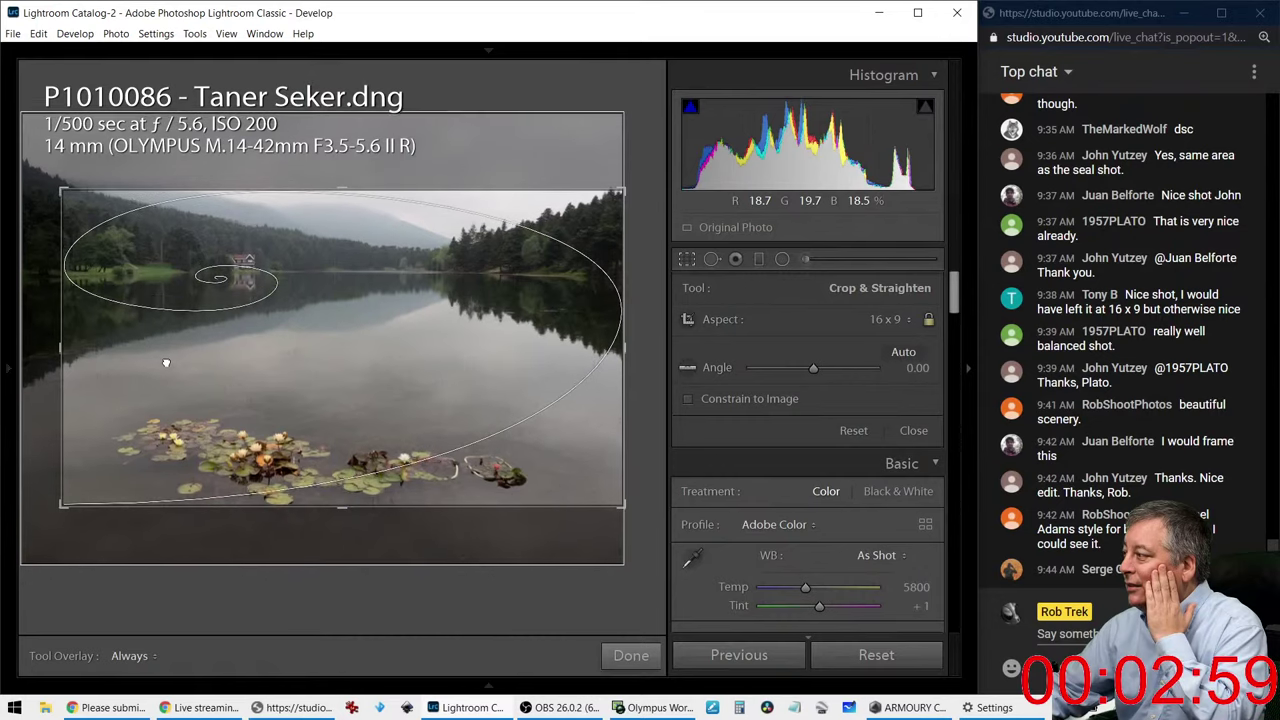
{"action": "left_click_drag", "start_coordinate": [62, 347], "coordinate": [32, 342]}
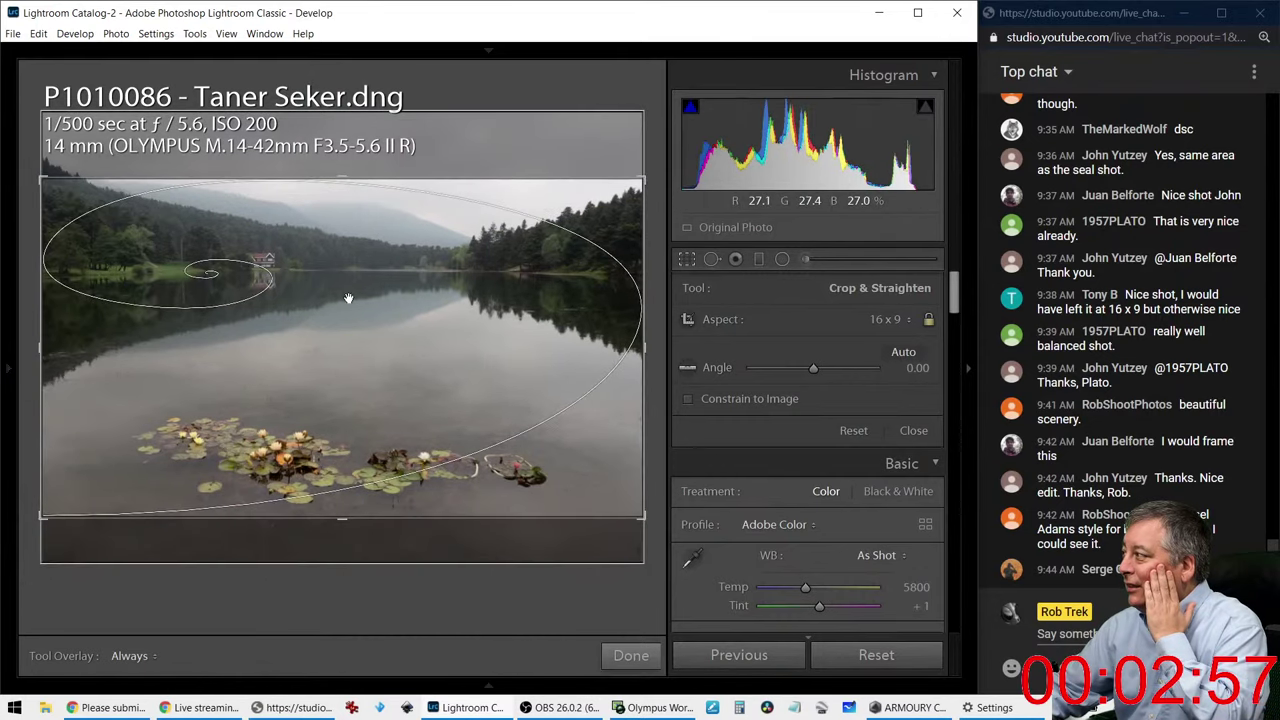
{"action": "left_click", "coordinate": [689, 260]}
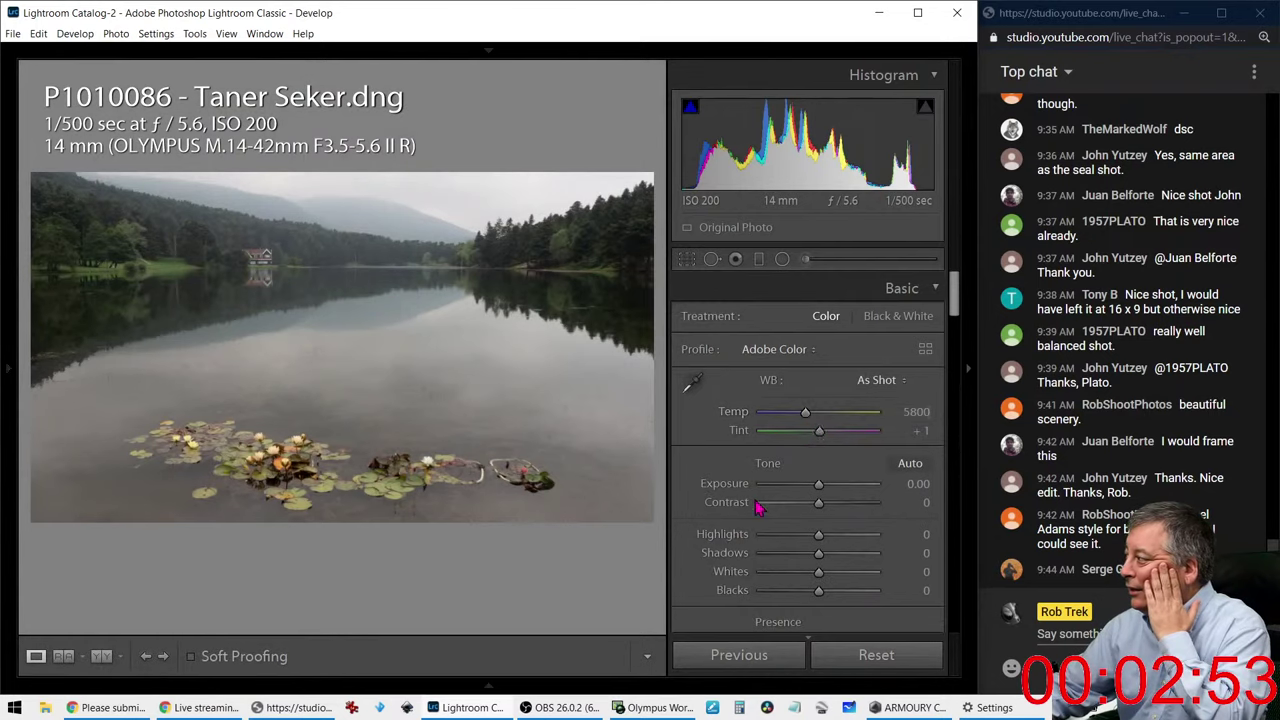
Step: Apply automatic tone to the lake photo, then set Blacks to -93 and Temp to 6405
{"action": "scroll", "coordinate": [780, 490], "scroll_direction": "down", "scroll_amount": 2}
{"action": "key", "text": "ctrl+u"}
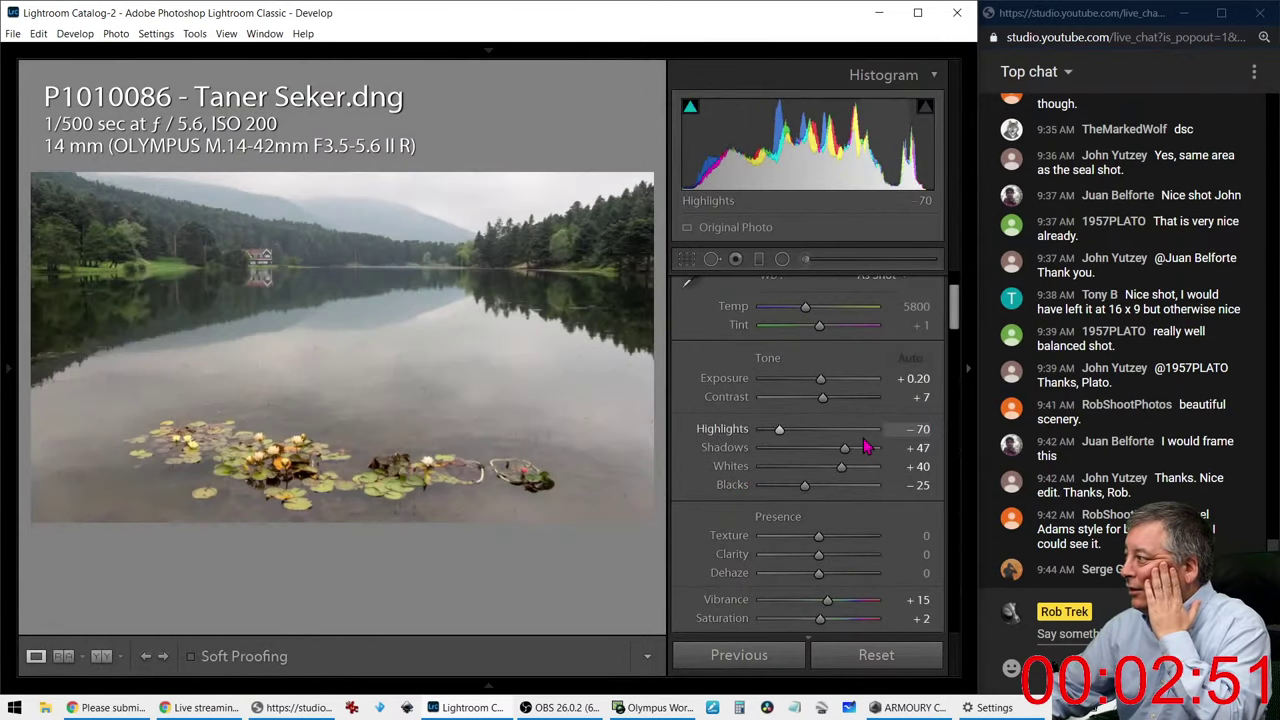
{"action": "left_click_drag", "start_coordinate": [806, 486], "coordinate": [767, 490]}
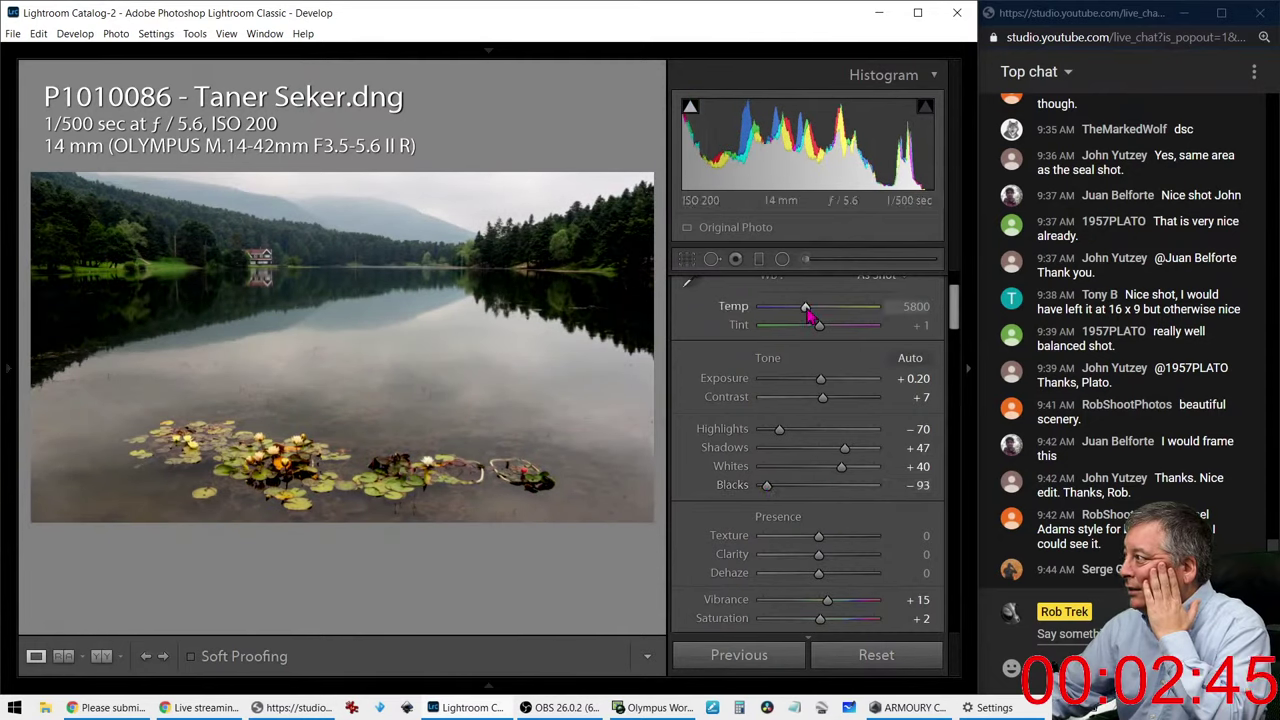
{"action": "left_click_drag", "start_coordinate": [808, 311], "coordinate": [813, 311]}
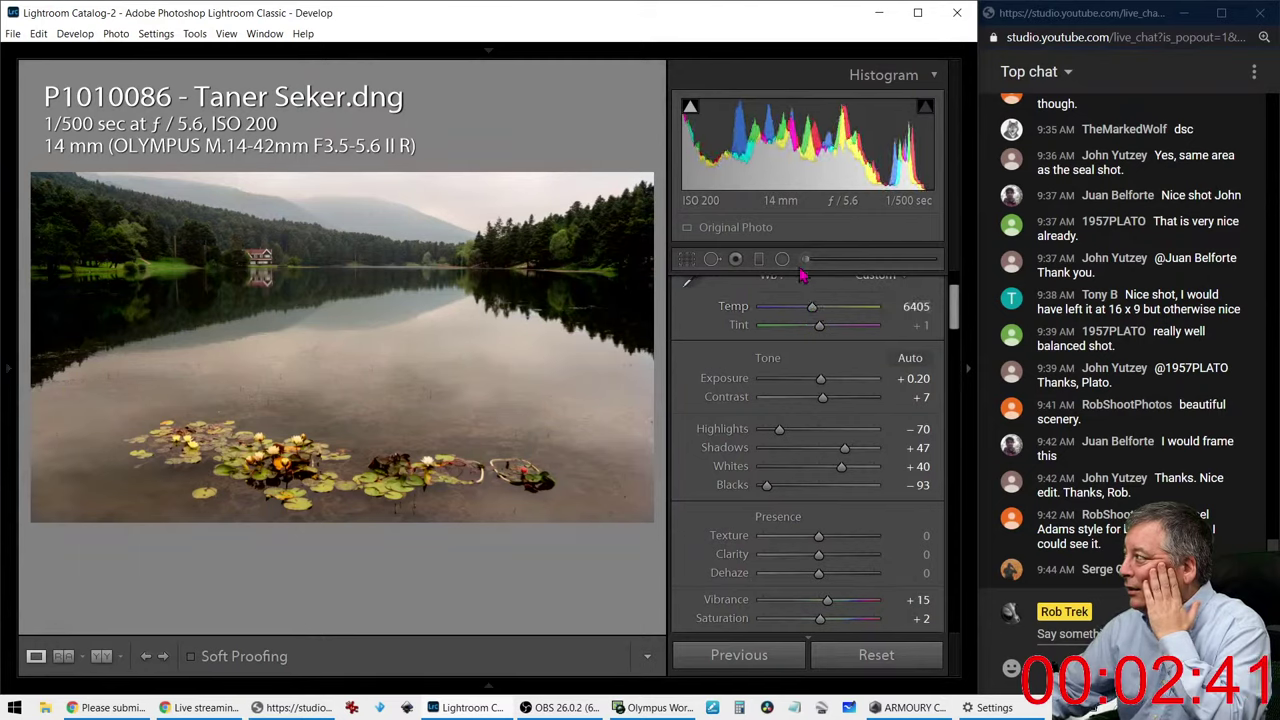
Step: Add a graduated filter rising from the foreground water, reset its effect settings, and cool it with Temp -17
{"action": "left_click", "coordinate": [759, 259]}
{"action": "left_click_drag", "start_coordinate": [399, 484], "coordinate": [400, 366]}
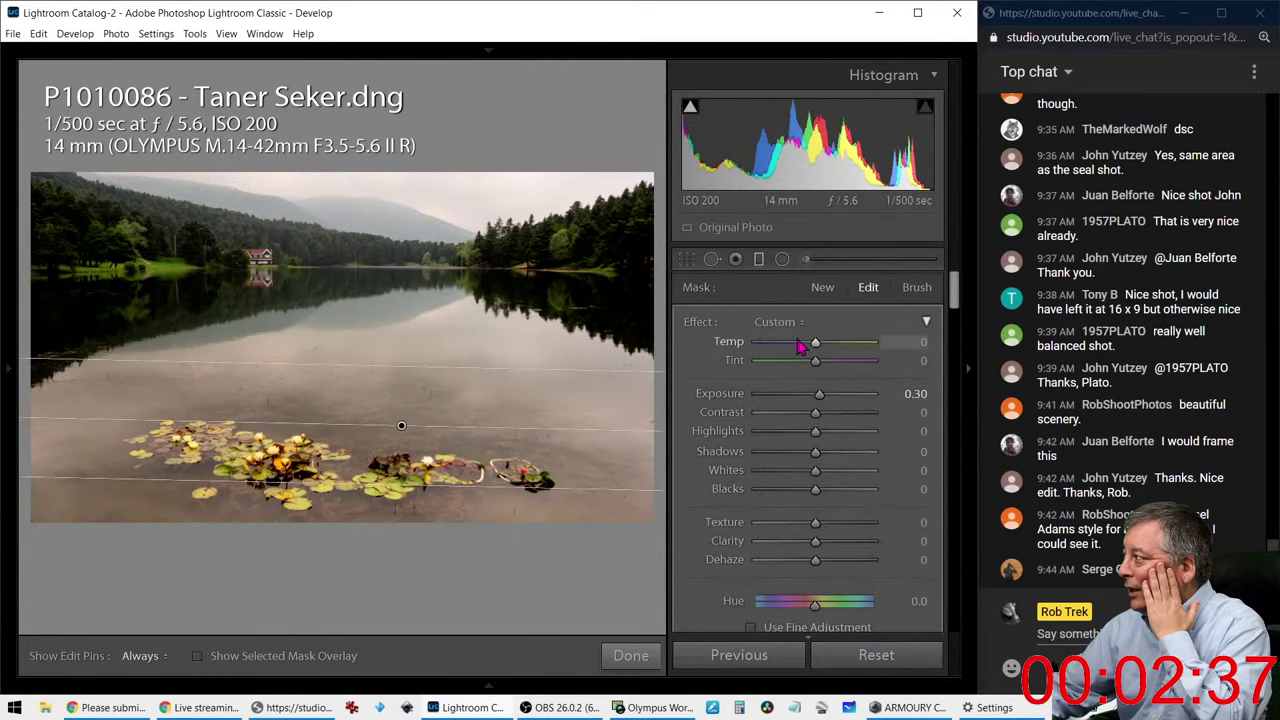
{"action": "double_click", "coordinate": [700, 323]}
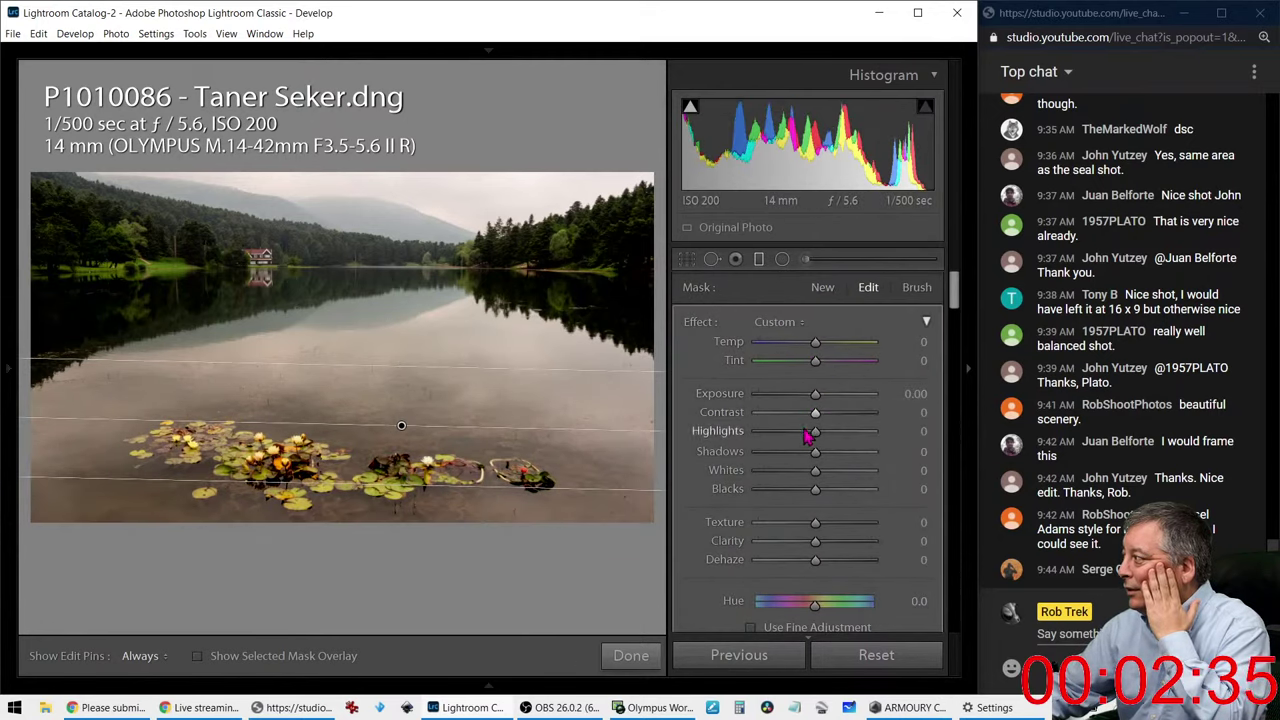
{"action": "left_click_drag", "start_coordinate": [817, 343], "coordinate": [815, 347]}
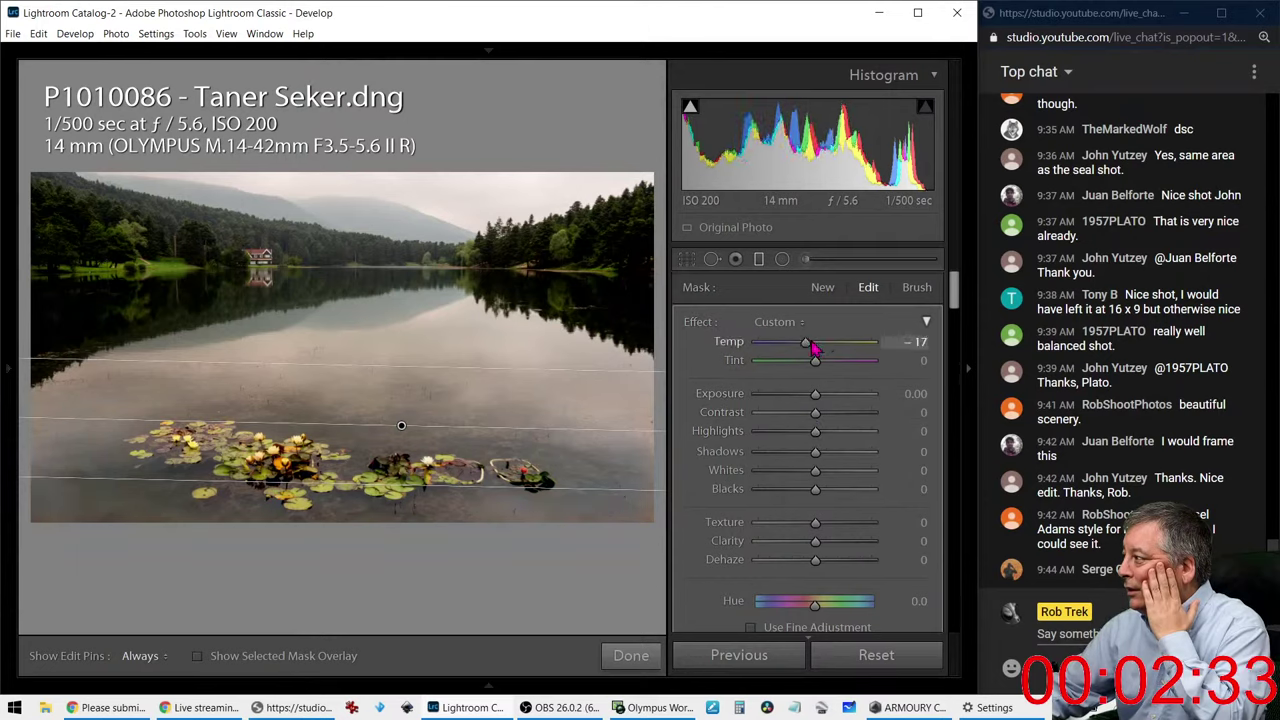
Step: Extend the graduated filter up to the far shoreline and set its Texture to 43 and Clarity to 22
{"action": "left_click_drag", "start_coordinate": [381, 366], "coordinate": [420, 272]}
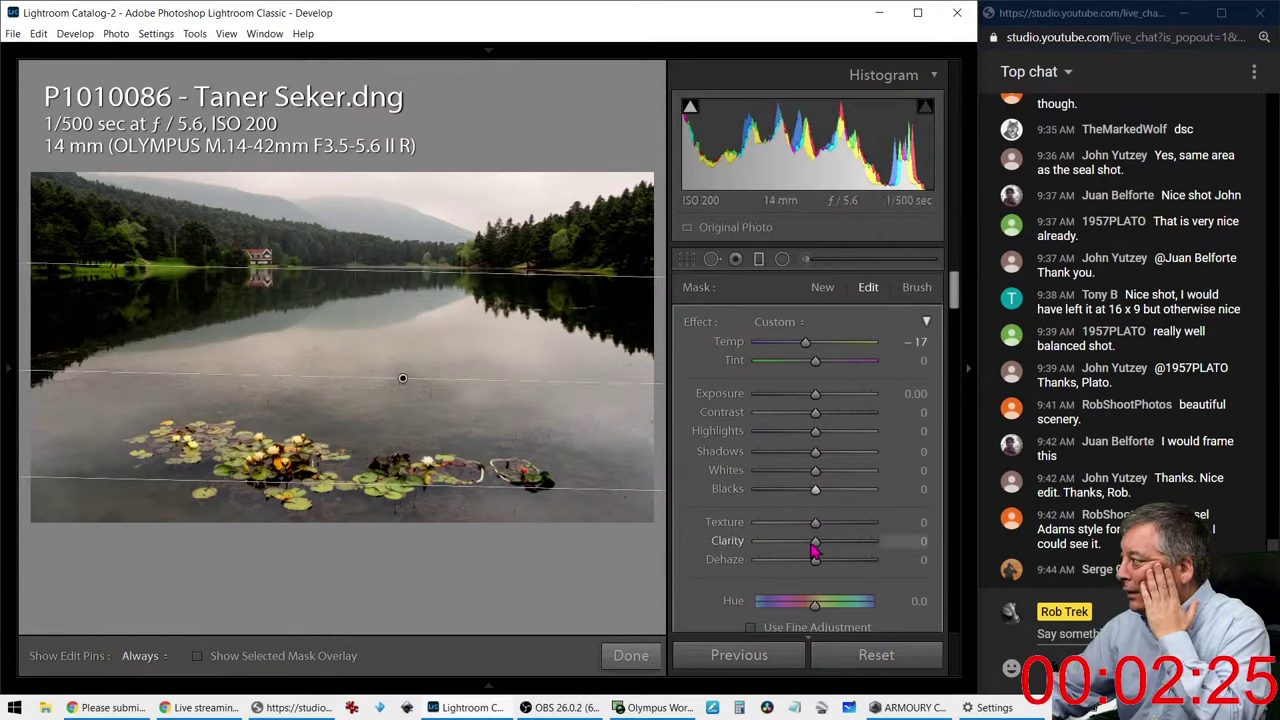
{"action": "left_click_drag", "start_coordinate": [817, 540], "coordinate": [830, 528]}
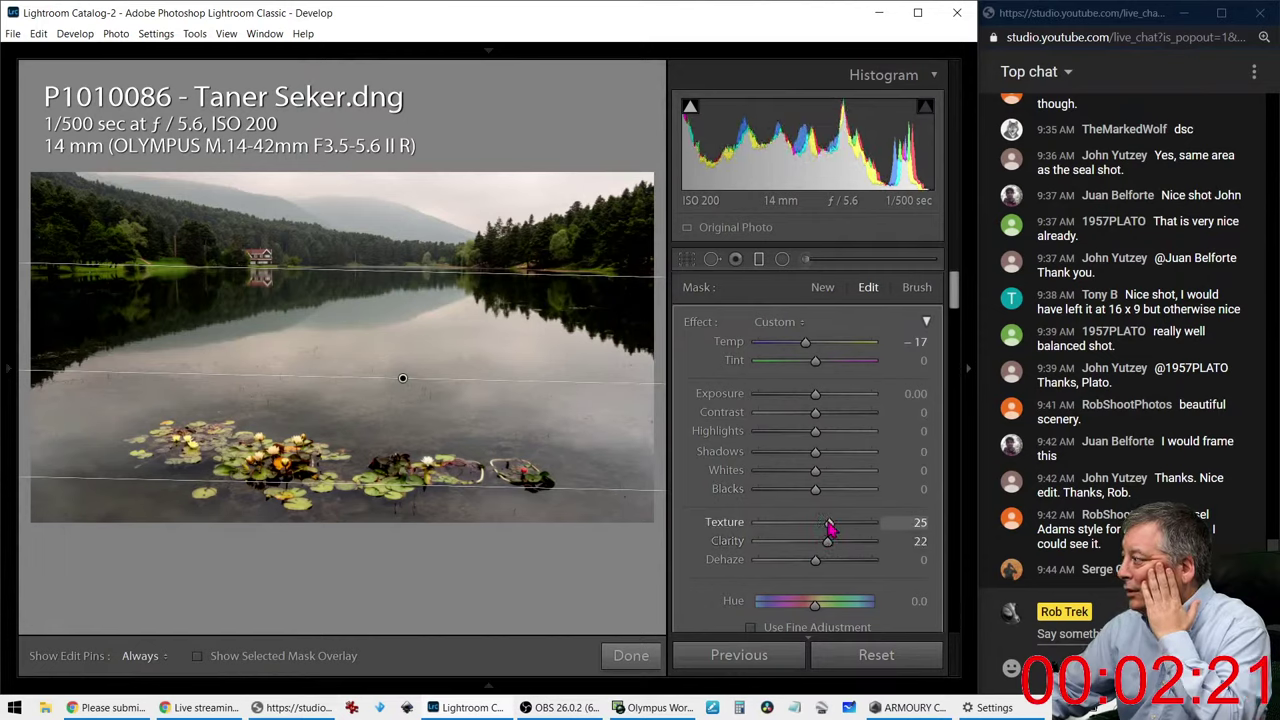
{"action": "mouse_move", "coordinate": [829, 541]}
{"action": "left_mouse_down"}
{"action": "mouse_move", "coordinate": [848, 545]}
{"action": "mouse_move", "coordinate": [831, 545]}
{"action": "mouse_move", "coordinate": [840, 532]}
{"action": "mouse_move", "coordinate": [827, 548]}
{"action": "left_mouse_up"}
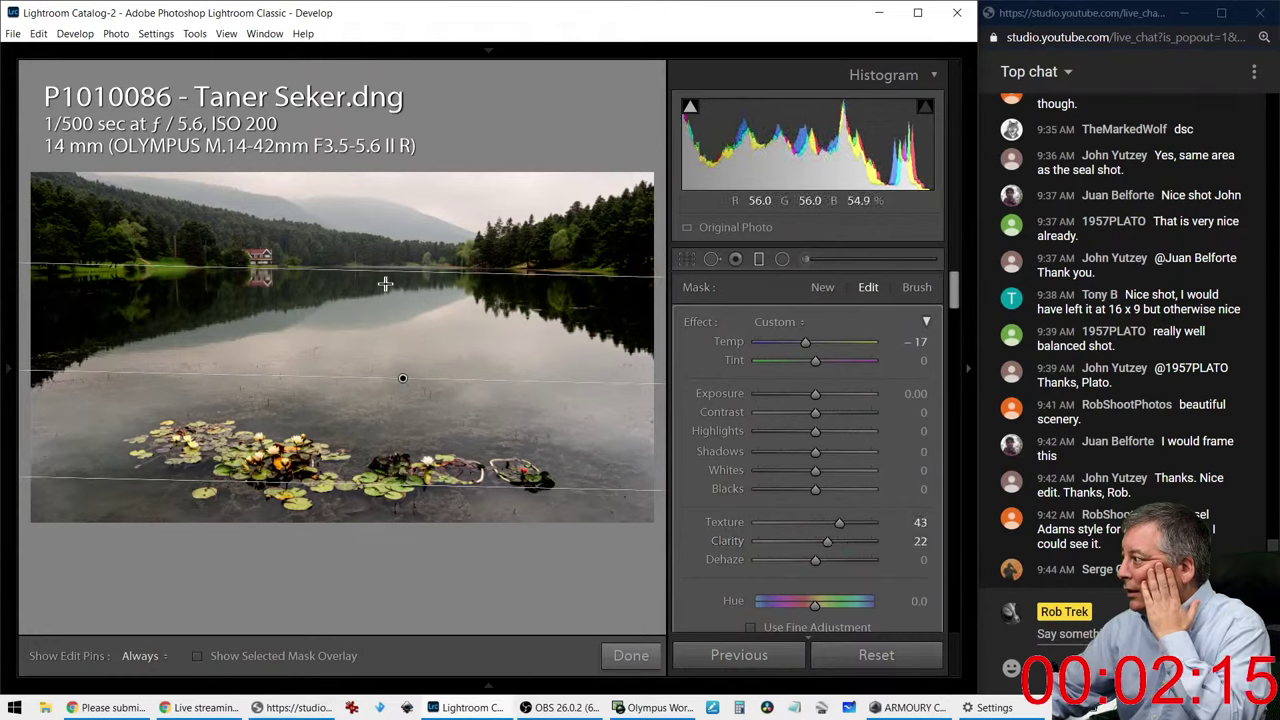
Step: Level the graduated filter, stretch its upper edge to just above the far shoreline, and close the filter
{"action": "left_click_drag", "start_coordinate": [363, 377], "coordinate": [368, 320]}
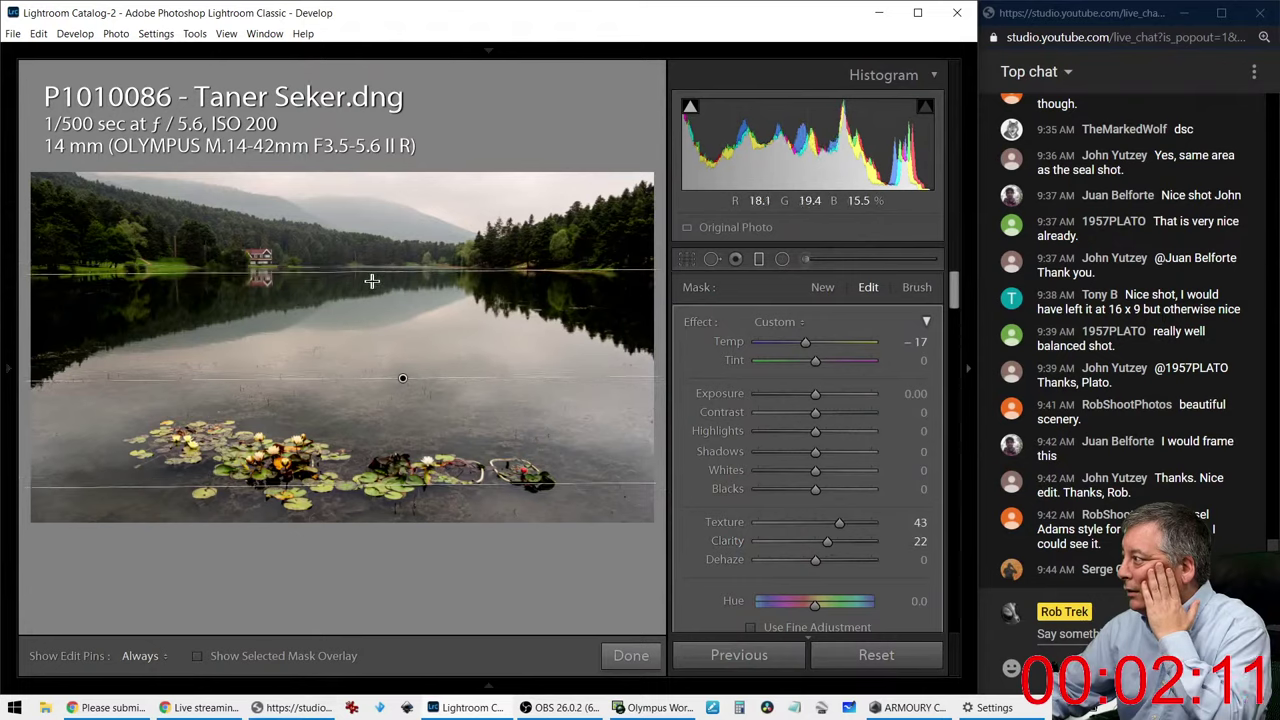
{"action": "left_click_drag", "start_coordinate": [371, 275], "coordinate": [371, 237]}
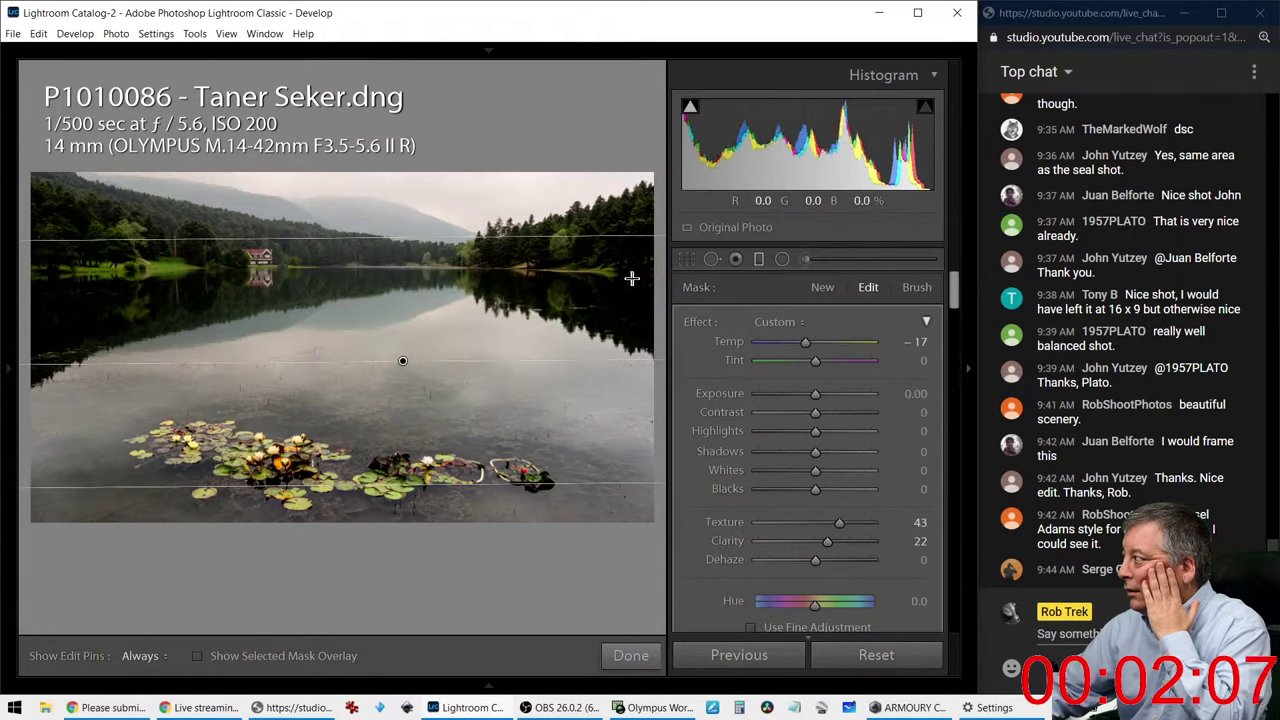
{"action": "left_click", "coordinate": [758, 260]}
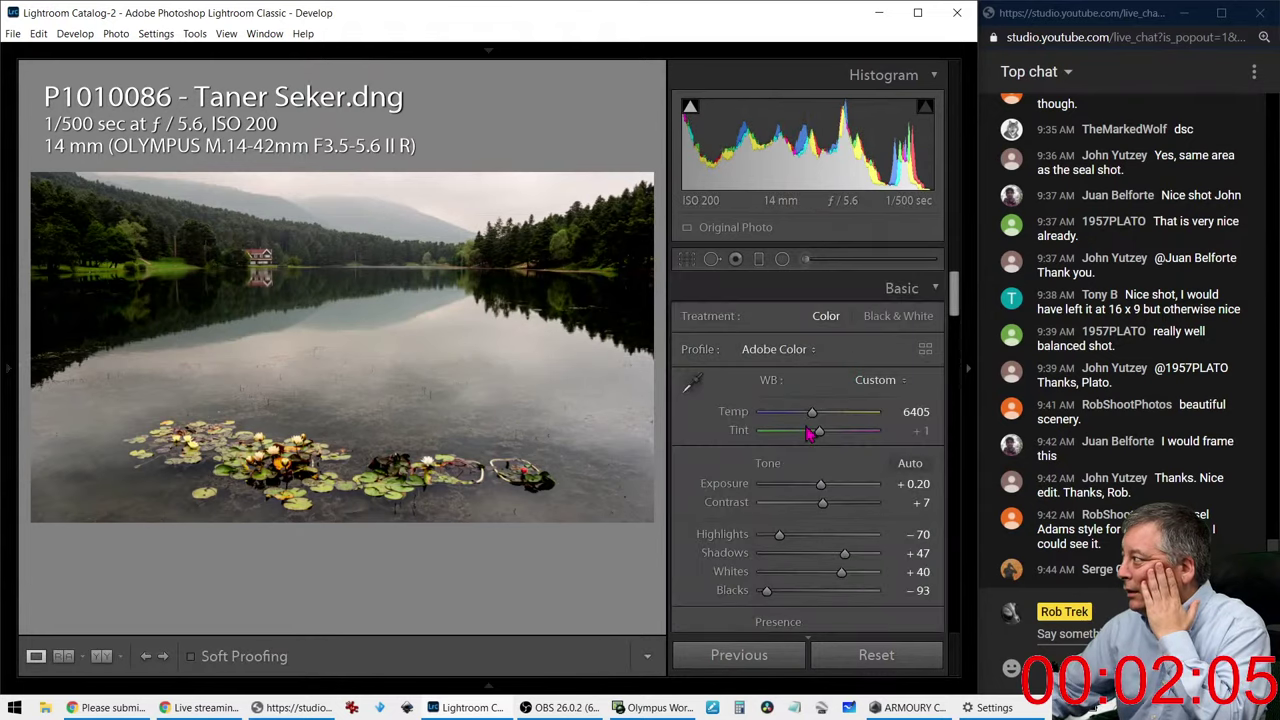
Step: Warm the lake photo with Temp 7119, cool the existing graduated filter to Temp -24, and close the filter
{"action": "left_click_drag", "start_coordinate": [808, 420], "coordinate": [817, 420]}
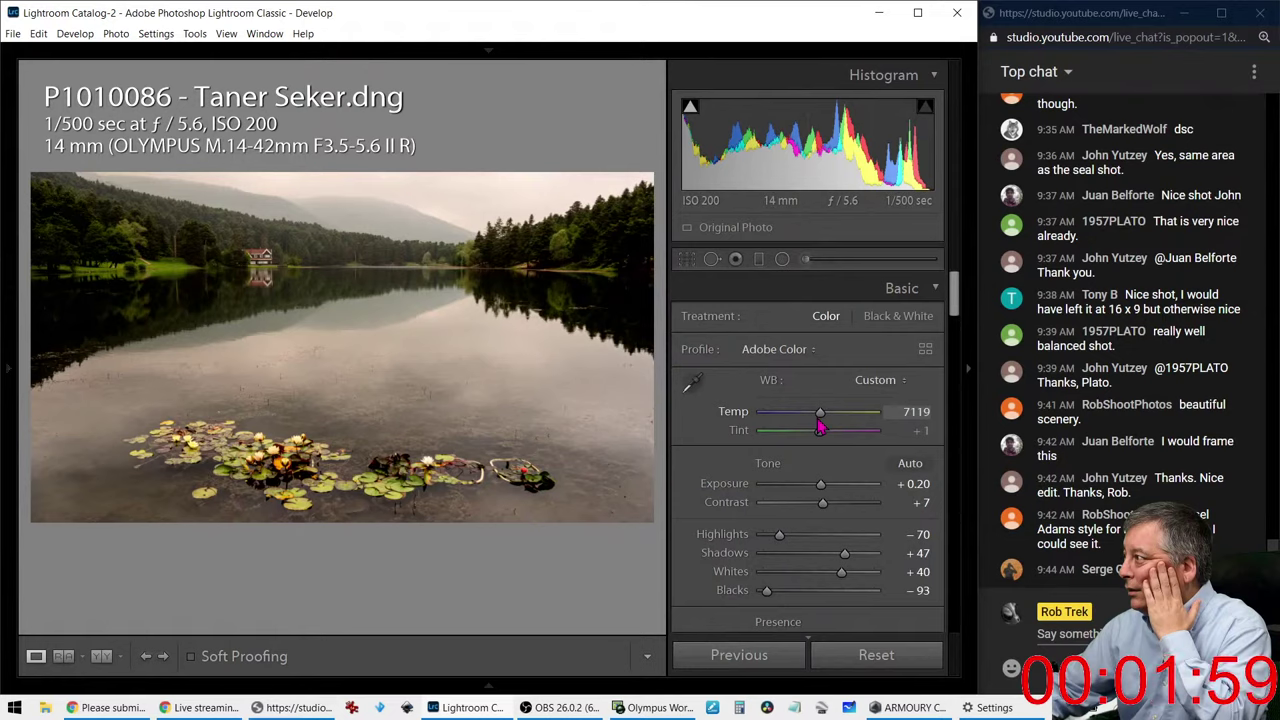
{"action": "left_click", "coordinate": [758, 262]}
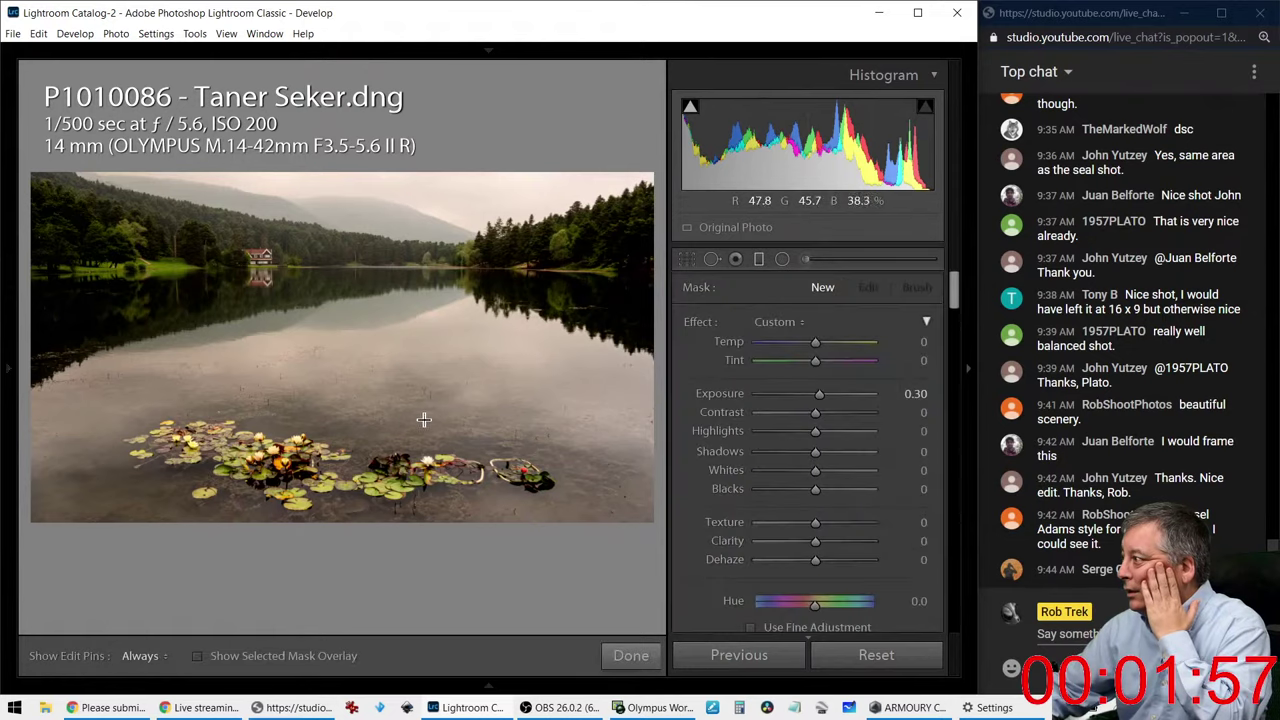
{"action": "left_click", "coordinate": [402, 360]}
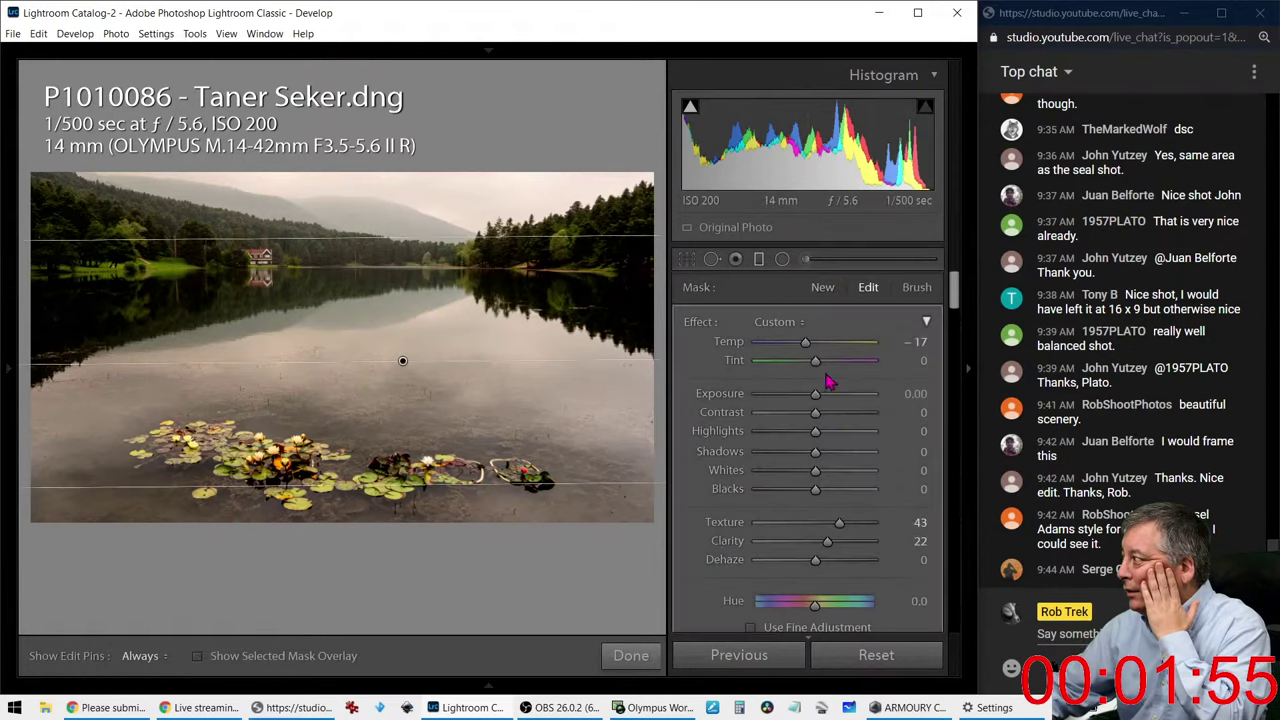
{"action": "left_click_drag", "start_coordinate": [812, 352], "coordinate": [803, 350]}
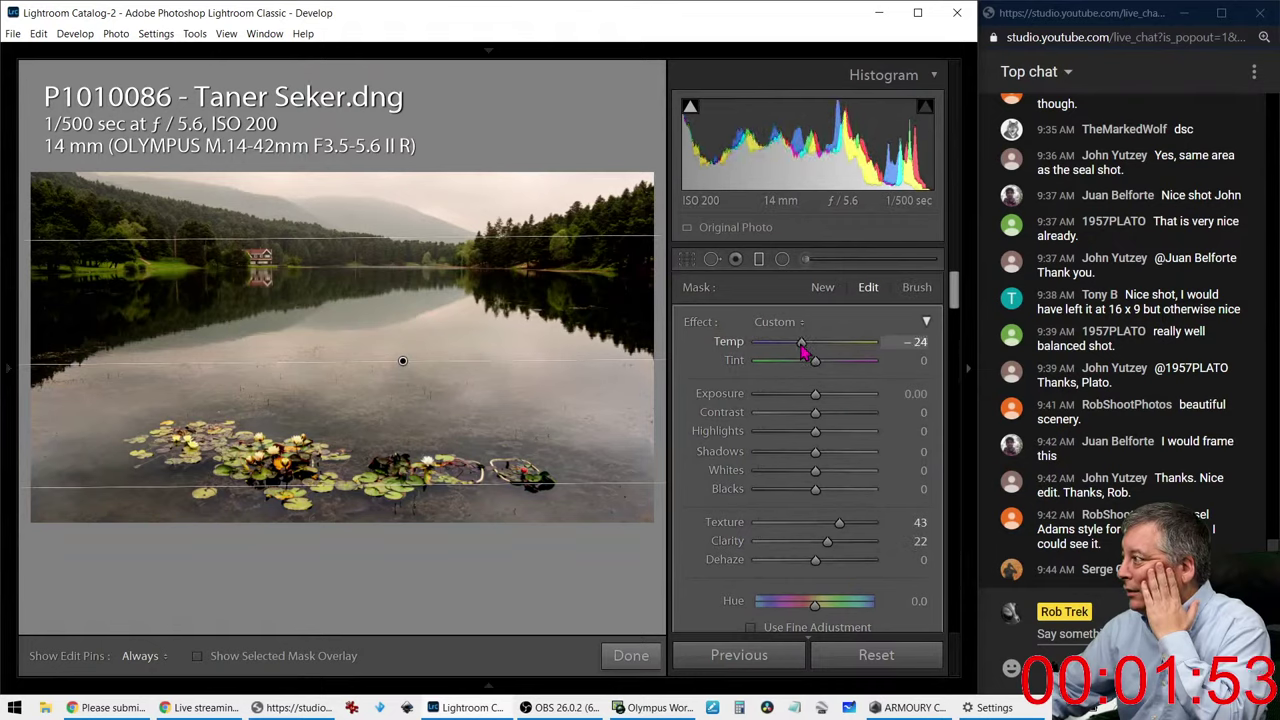
{"action": "left_click", "coordinate": [764, 262]}
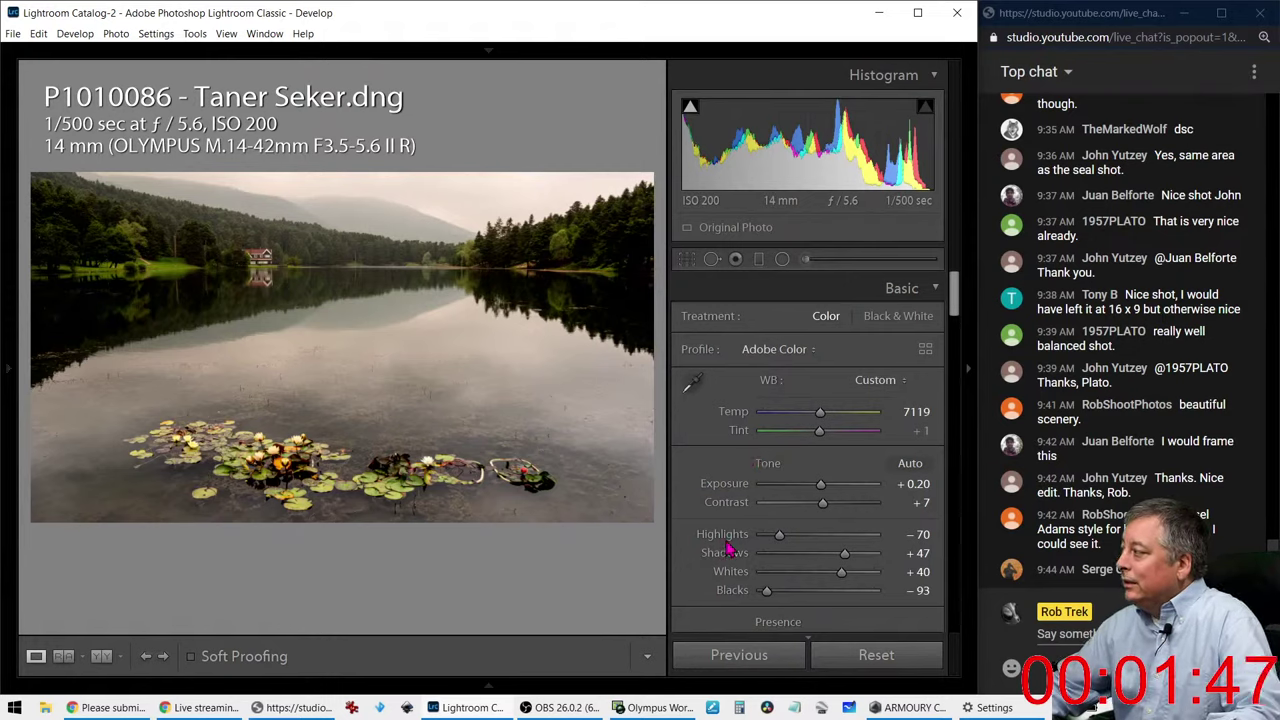
Step: Set the lake photo's Dehaze to +33, Blacks to -52 and Clarity to +8
{"action": "scroll", "coordinate": [728, 543], "scroll_direction": "down", "scroll_amount": 3}
{"action": "scroll", "coordinate": [745, 538], "scroll_direction": "down", "scroll_amount": 2}
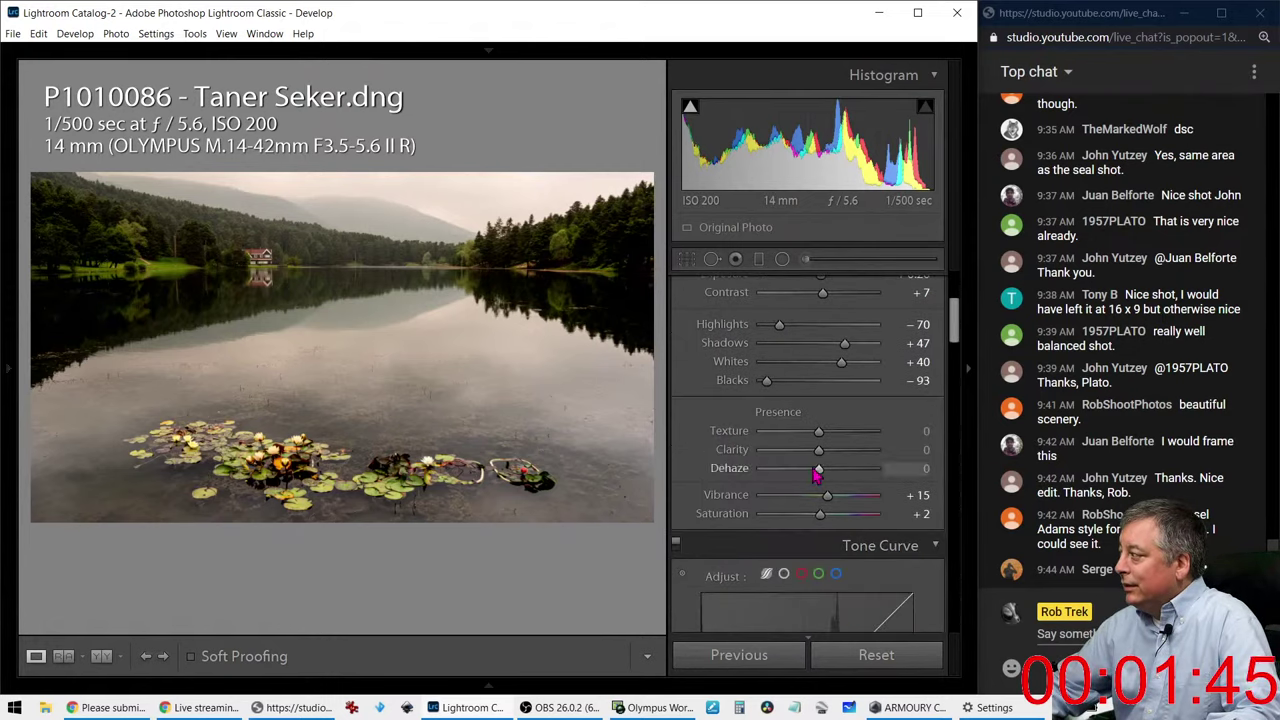
{"action": "left_click_drag", "start_coordinate": [818, 478], "coordinate": [838, 478]}
{"action": "left_click_drag", "start_coordinate": [767, 382], "coordinate": [788, 385]}
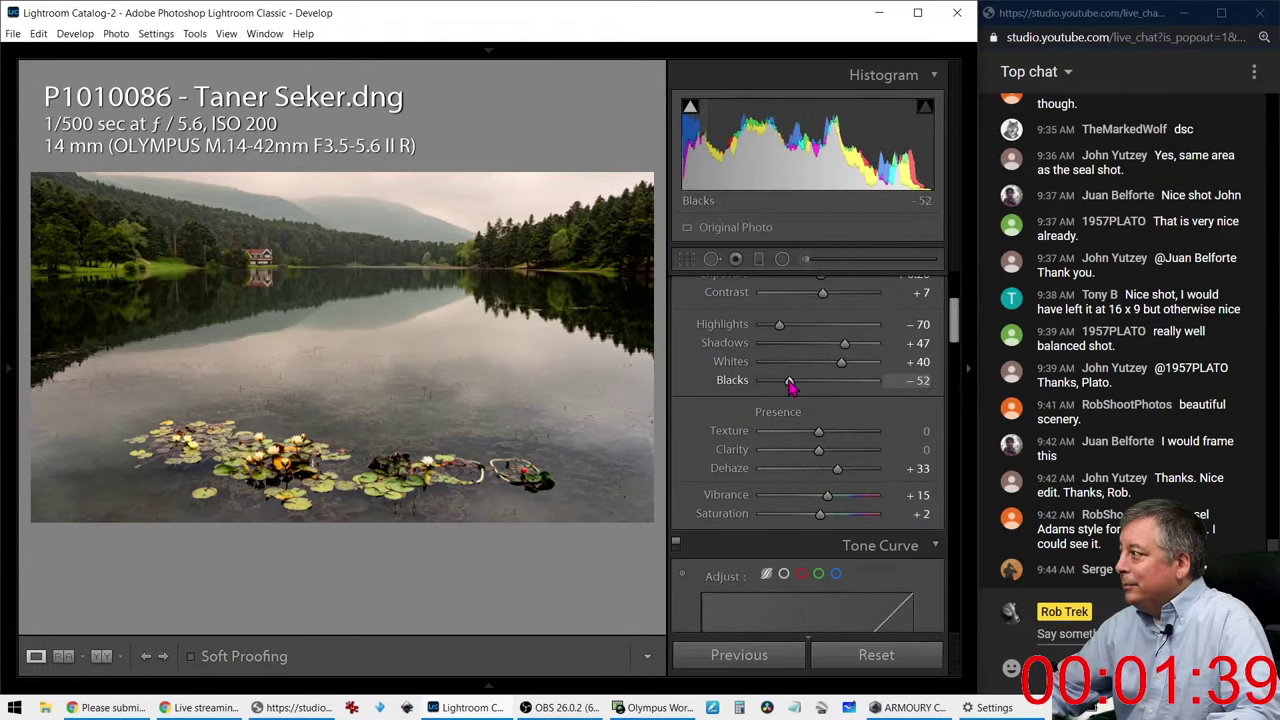
{"action": "left_click_drag", "start_coordinate": [821, 452], "coordinate": [826, 454]}
Step: Examine the house, the far shoreline and their reflections in the water at close zoom for noise and detail
{"action": "left_click", "coordinate": [286, 263]}
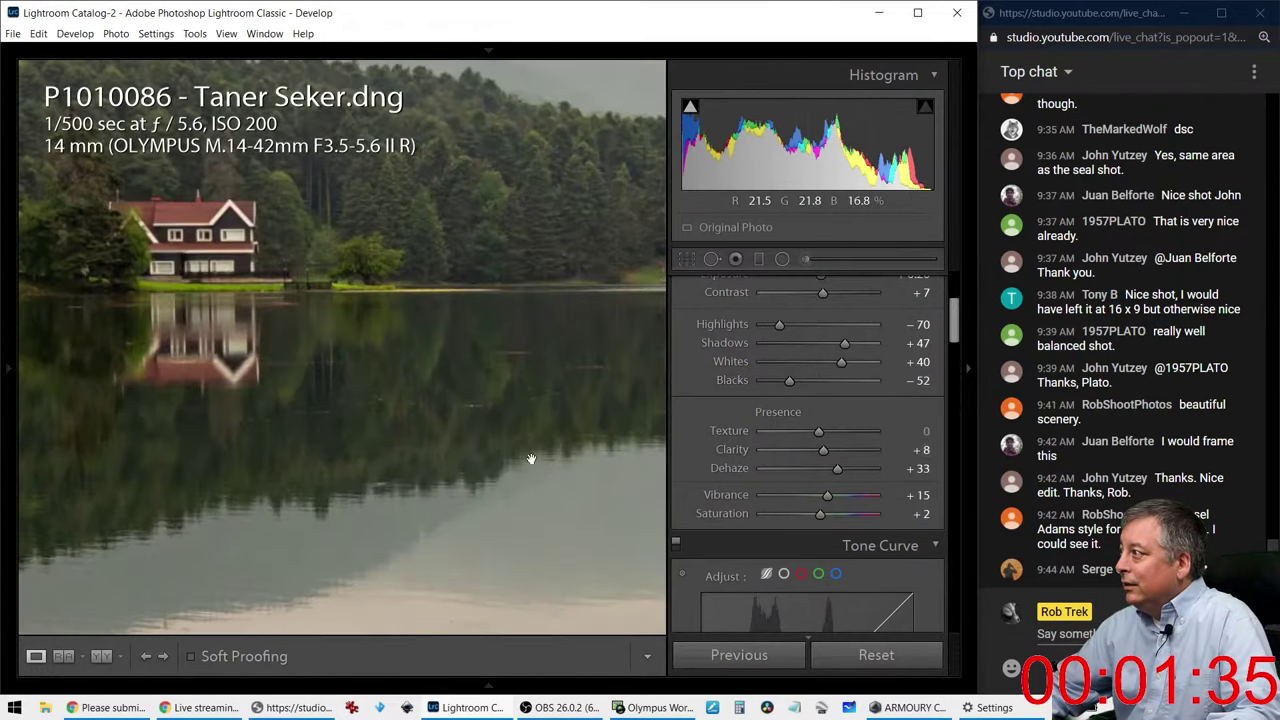
{"action": "scroll", "coordinate": [725, 532], "scroll_direction": "down", "scroll_amount": 5}
{"action": "scroll", "coordinate": [725, 532], "scroll_direction": "down", "scroll_amount": 8}
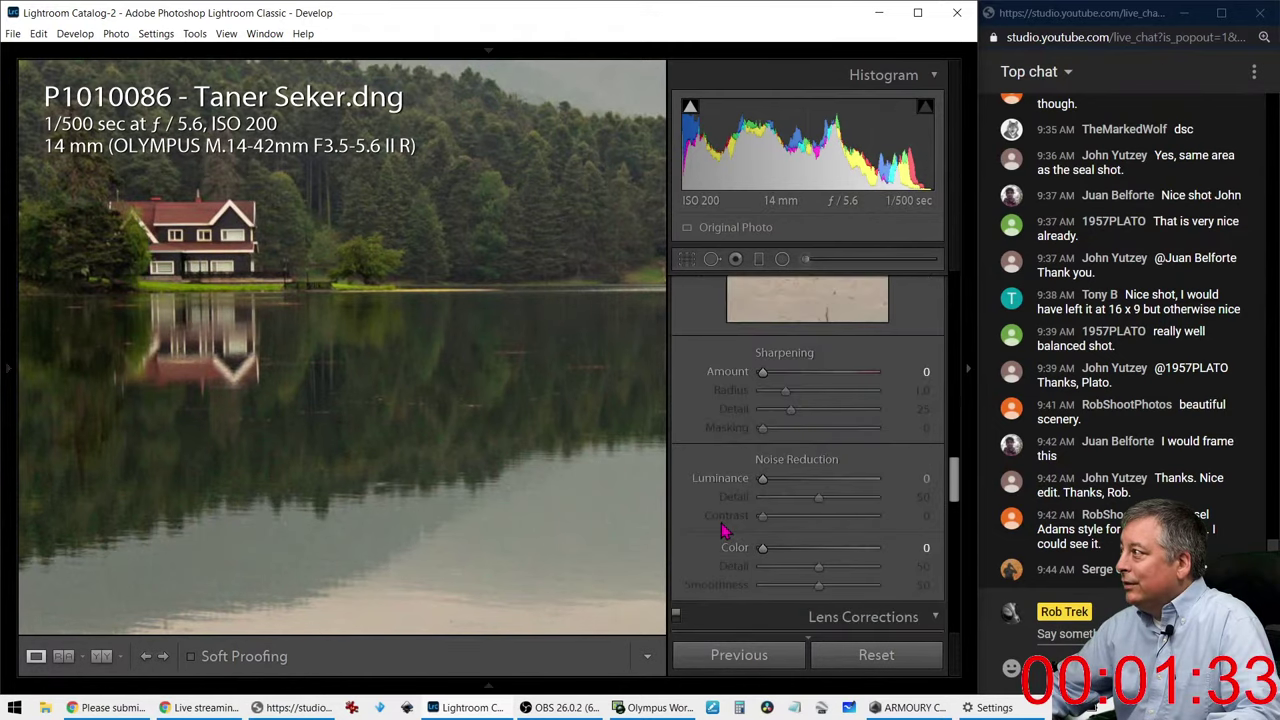
{"action": "left_click", "coordinate": [443, 357]}
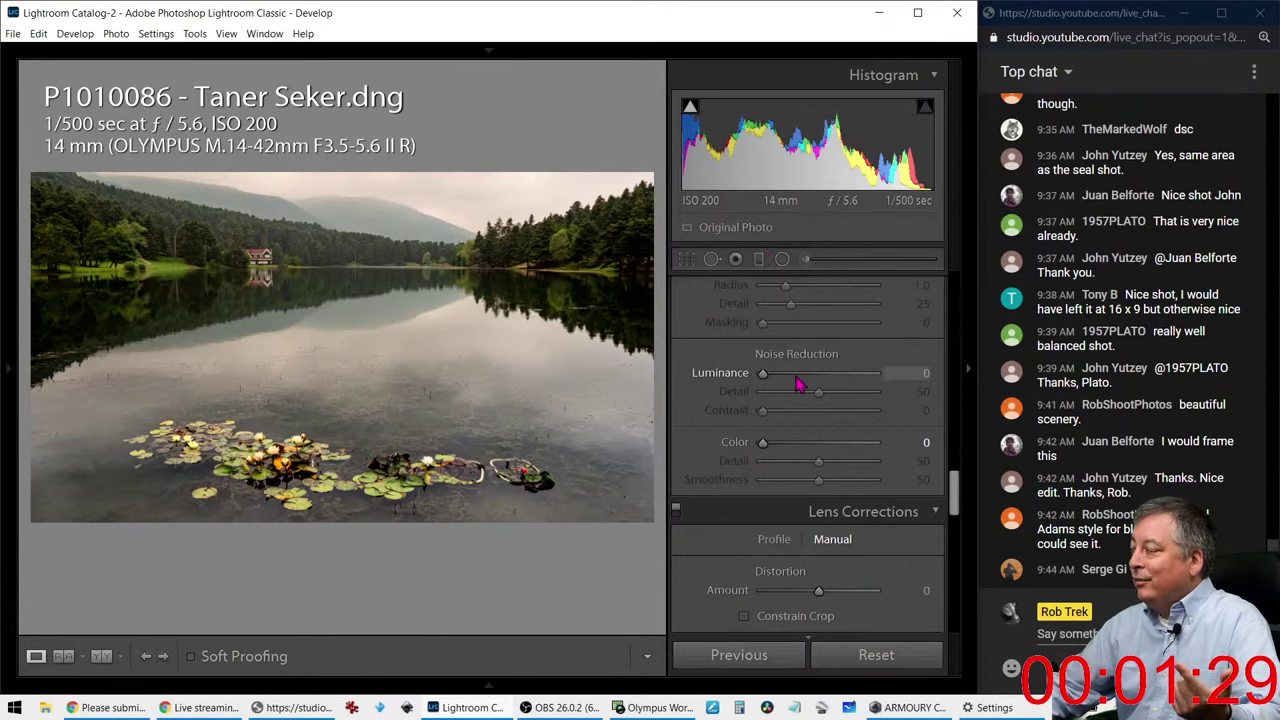
{"action": "left_click", "coordinate": [385, 278]}
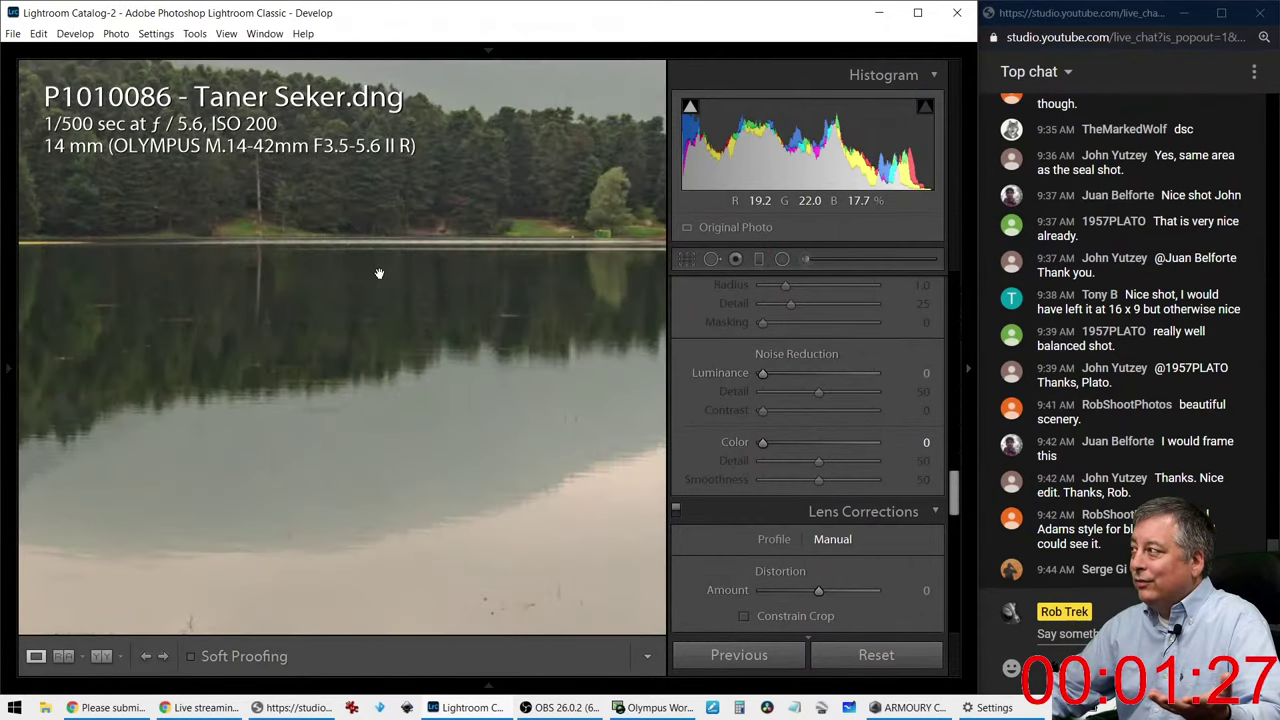
{"action": "left_click_drag", "start_coordinate": [370, 273], "coordinate": [424, 388]}
{"action": "left_click", "coordinate": [424, 388]}
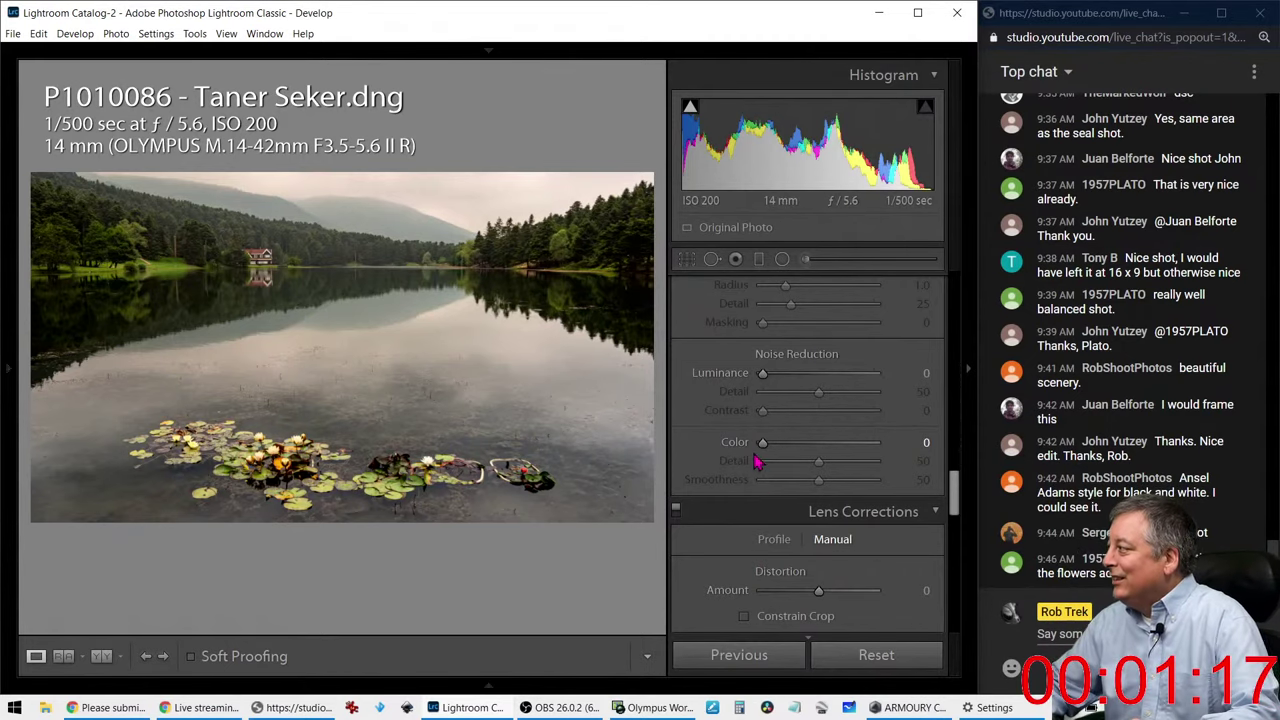
Step: Set noise reduction to Luminance 20 and Color 17, and sharpen with Amount 76, Radius 0.8 and Masking 76
{"action": "left_click_drag", "start_coordinate": [764, 443], "coordinate": [782, 446]}
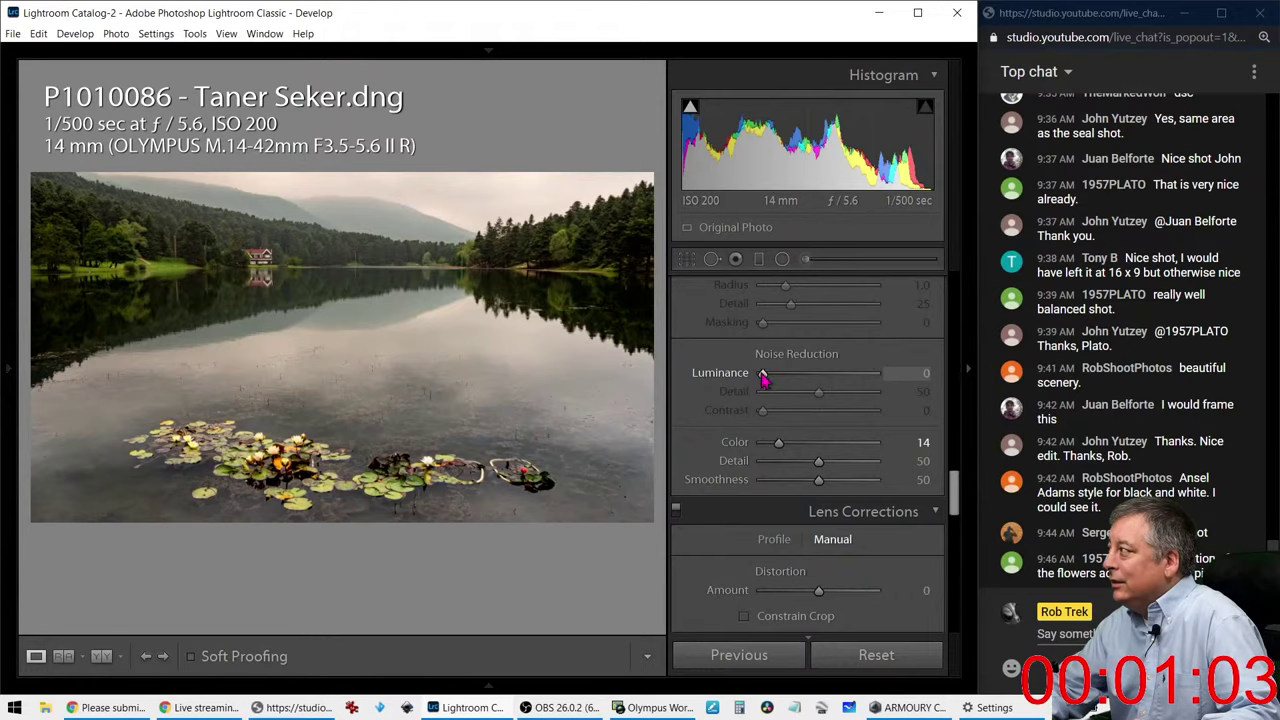
{"action": "left_click", "coordinate": [414, 366]}
{"action": "left_click", "coordinate": [414, 366]}
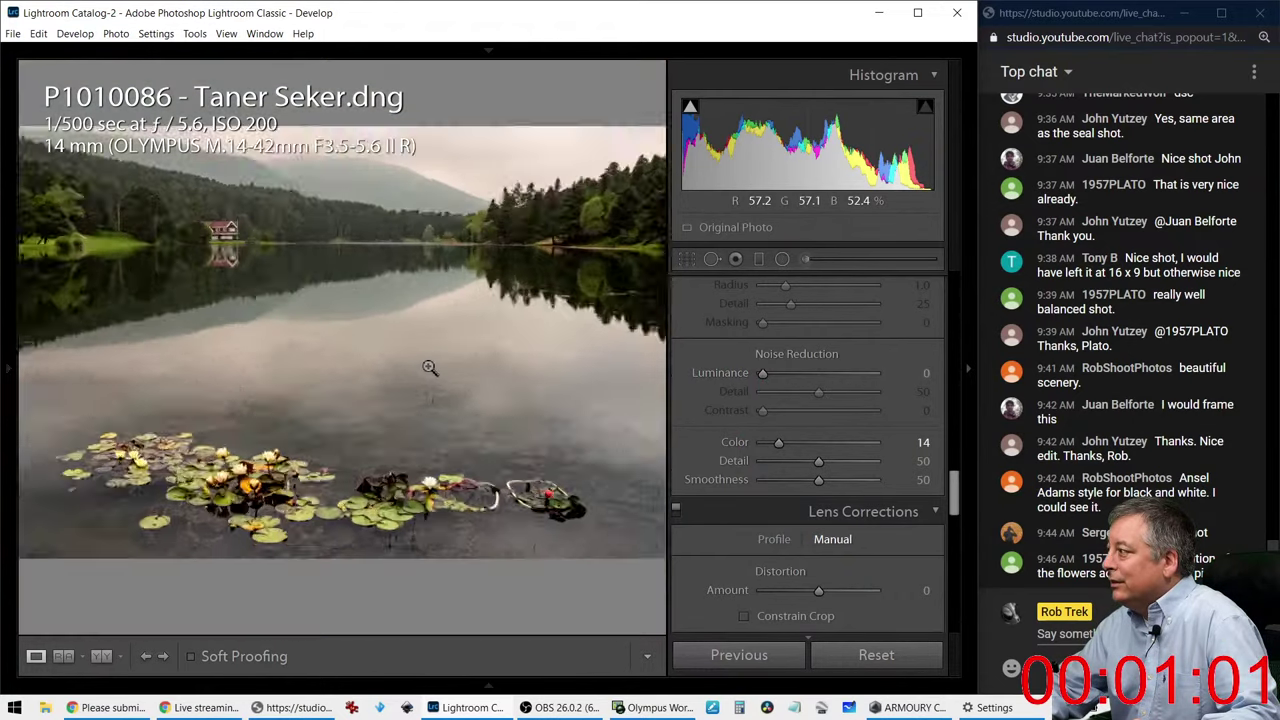
{"action": "left_click", "coordinate": [420, 366]}
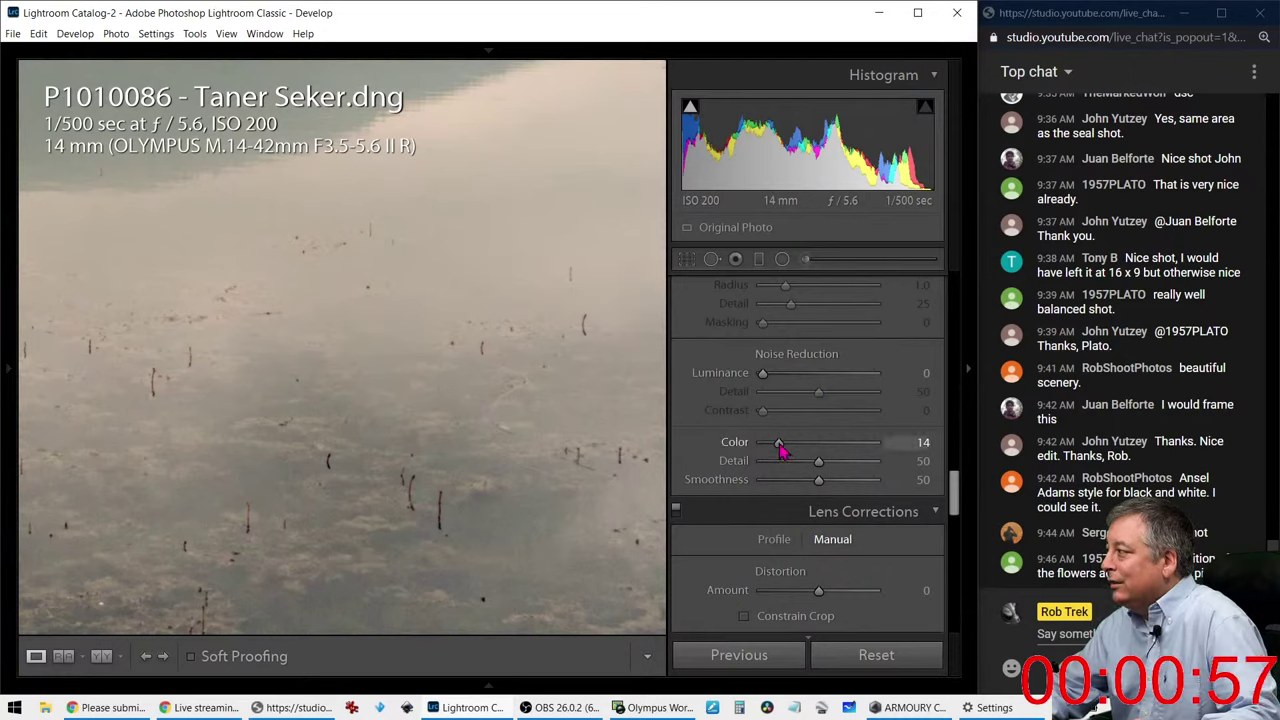
{"action": "left_click_drag", "start_coordinate": [785, 447], "coordinate": [779, 447]}
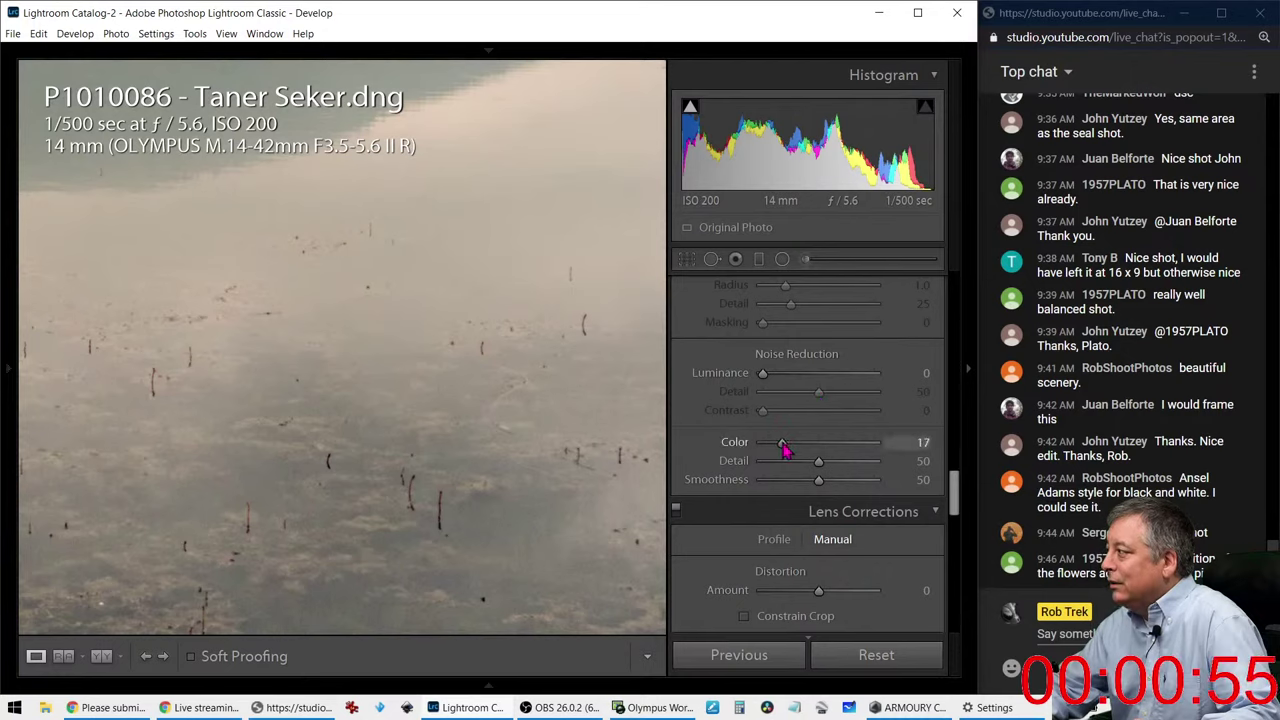
{"action": "left_click_drag", "start_coordinate": [765, 374], "coordinate": [772, 378]}
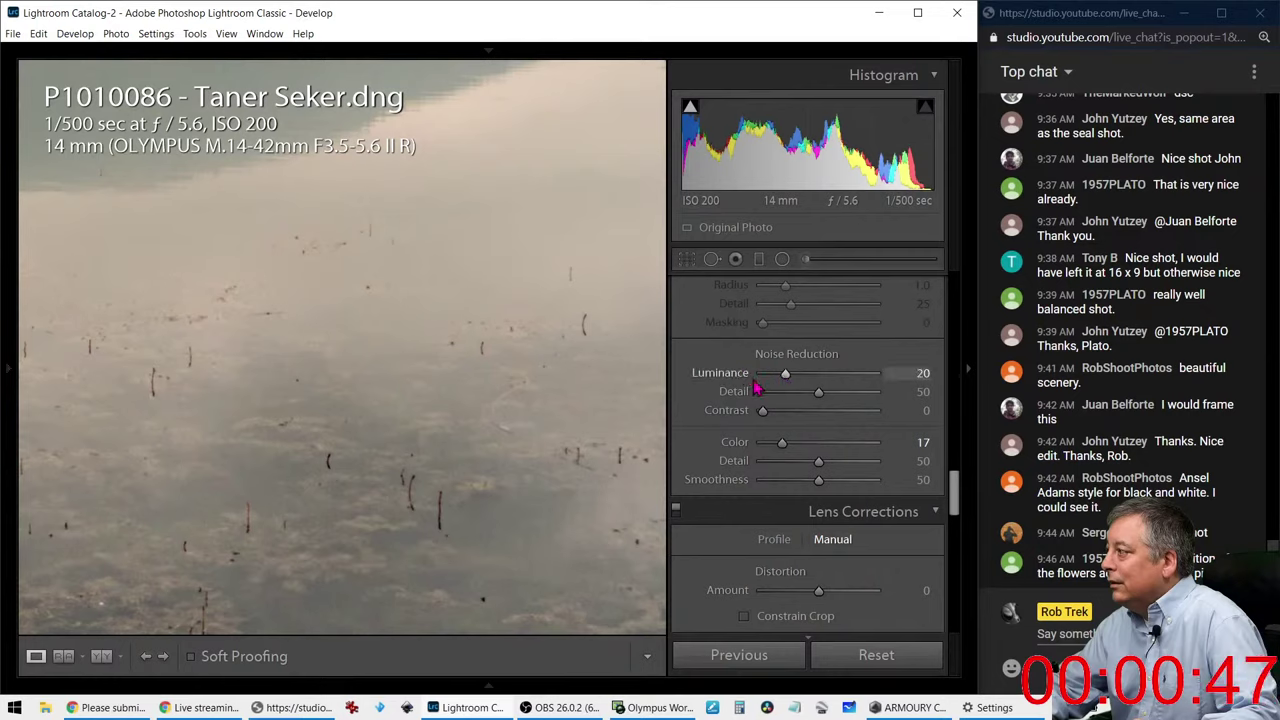
{"action": "scroll", "coordinate": [703, 418], "scroll_direction": "up", "scroll_amount": 2}
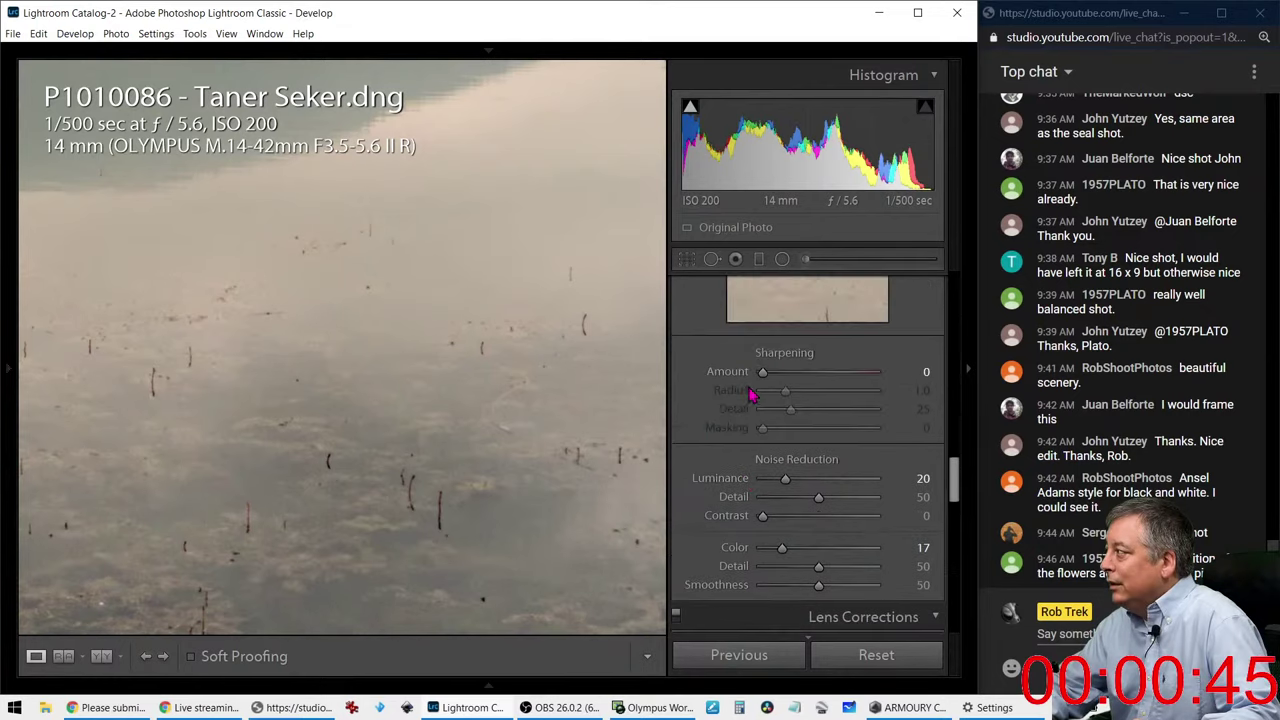
{"action": "left_click_drag", "start_coordinate": [770, 378], "coordinate": [847, 446]}
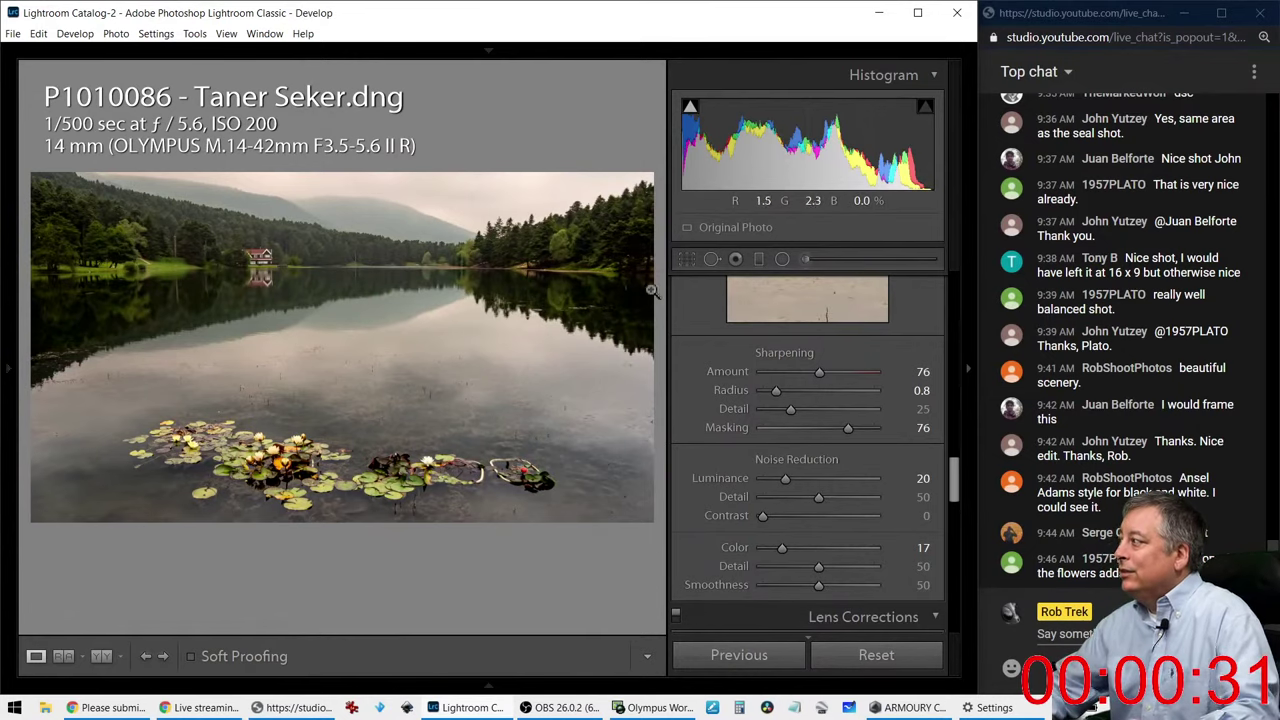
Step: Add a second graduated filter downward from the far shoreline, reset its Exposure to 0, and set Highlights to -100 and Temp to -12
{"action": "scroll", "coordinate": [684, 344], "scroll_direction": "up", "scroll_amount": 5}
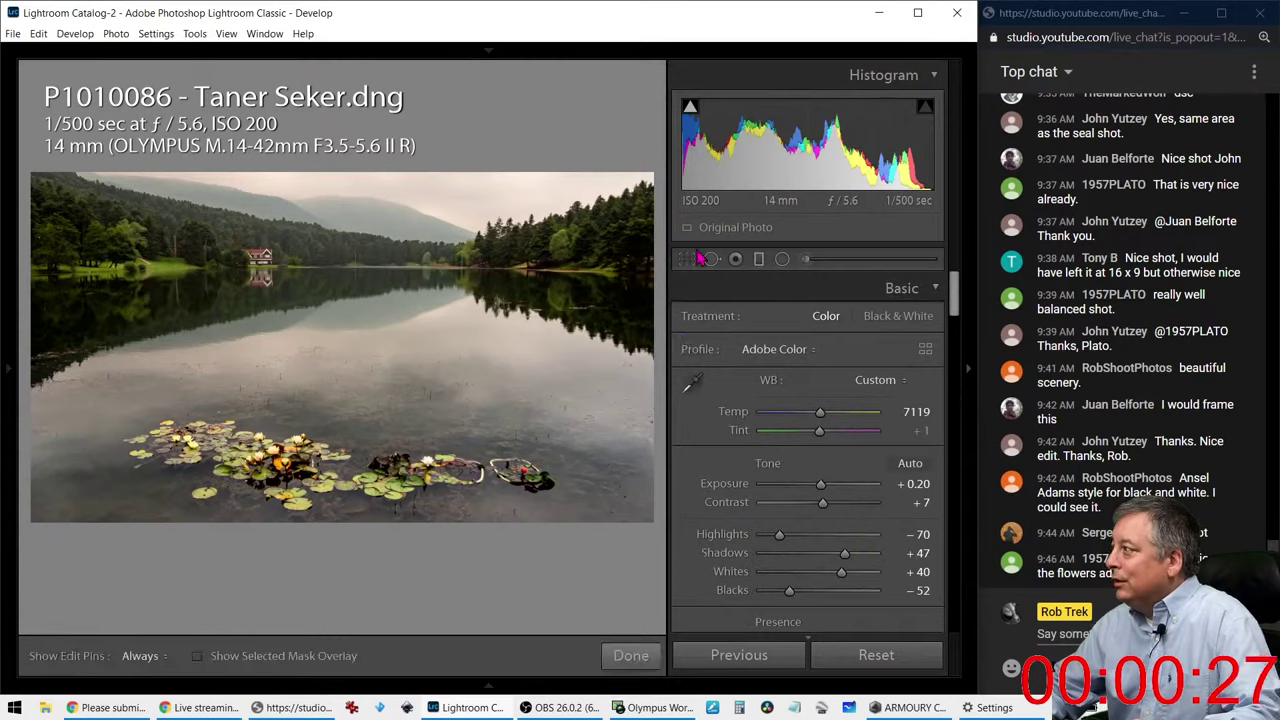
{"action": "left_click", "coordinate": [758, 260]}
{"action": "left_click_drag", "start_coordinate": [389, 254], "coordinate": [392, 331]}
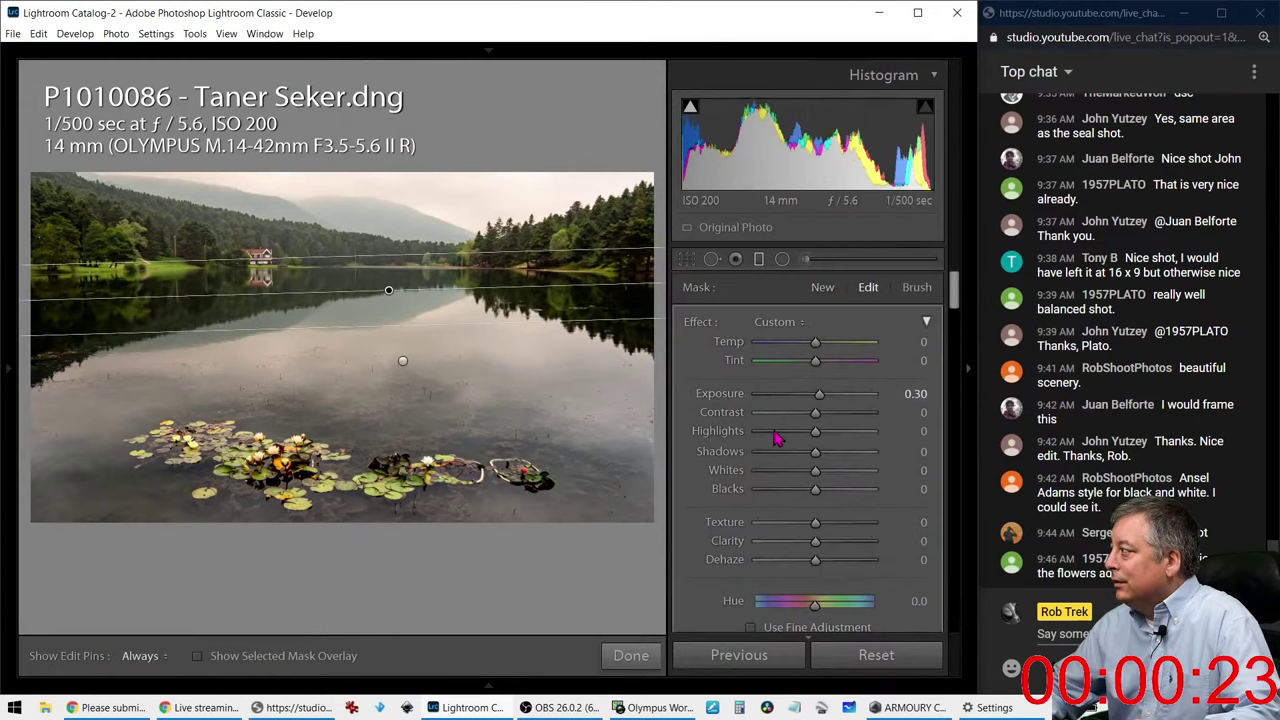
{"action": "double_click", "coordinate": [768, 394]}
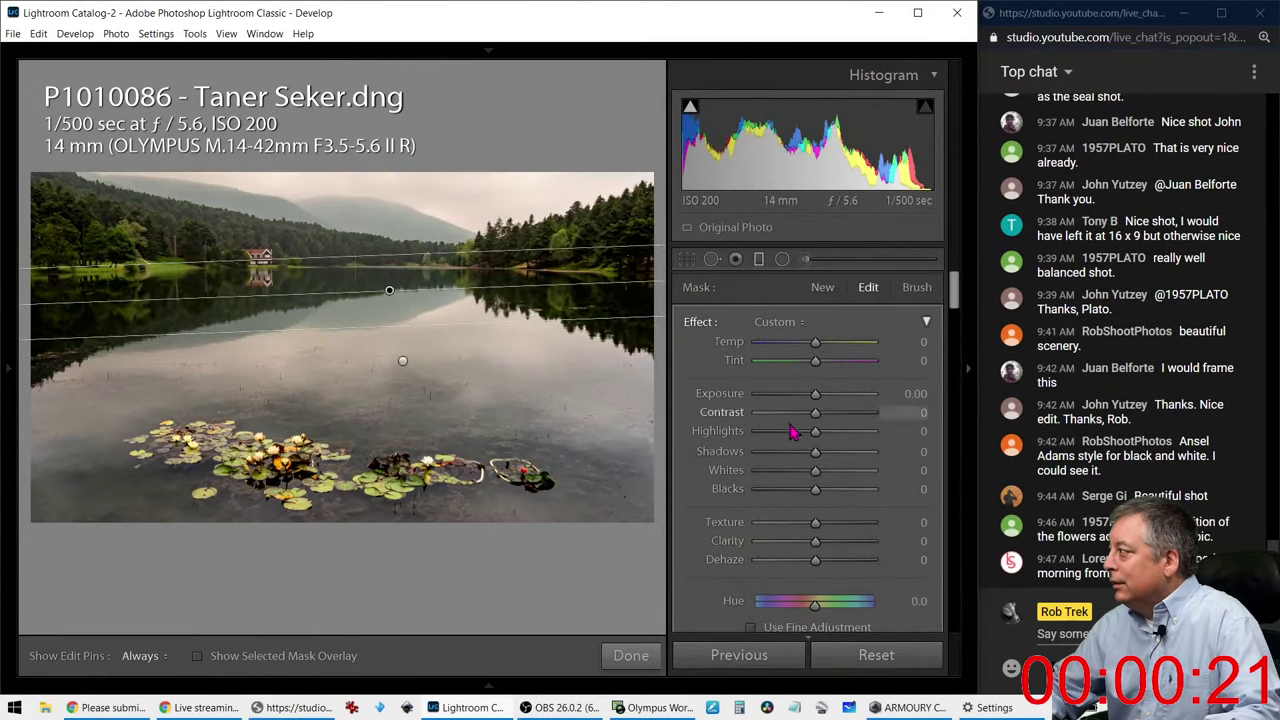
{"action": "left_click_drag", "start_coordinate": [815, 431], "coordinate": [716, 433]}
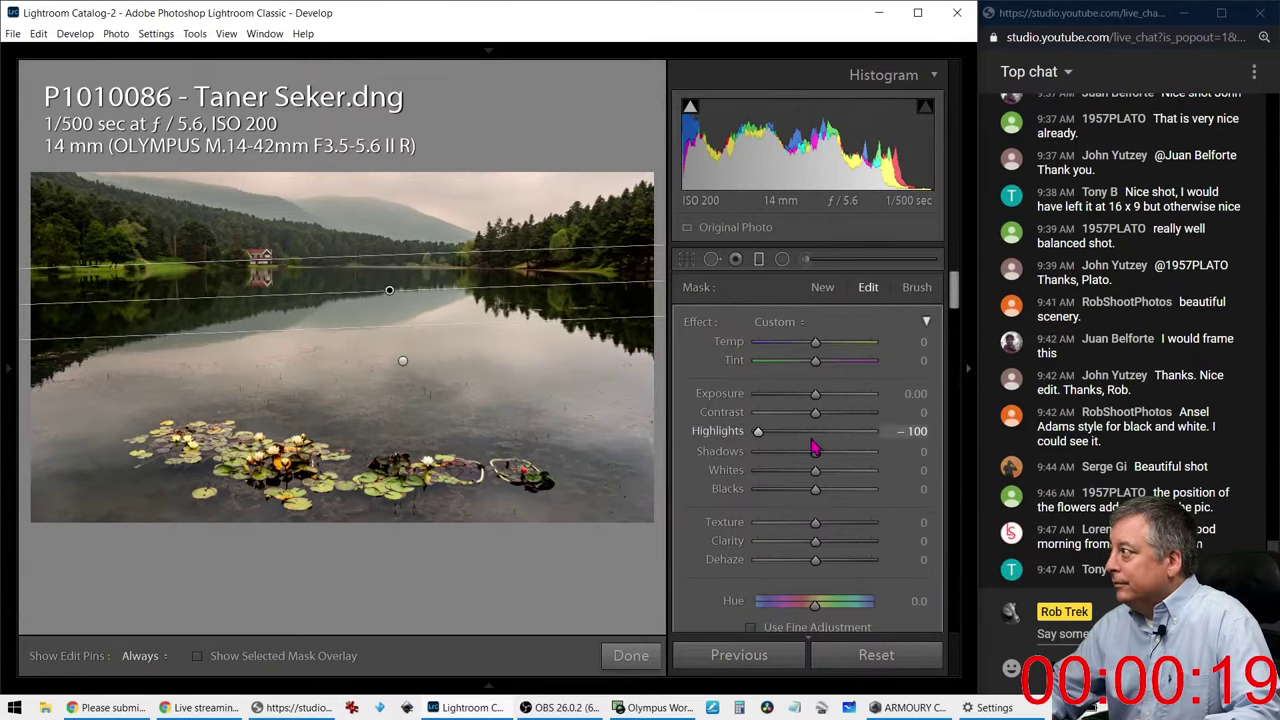
{"action": "left_click_drag", "start_coordinate": [815, 345], "coordinate": [809, 349]}
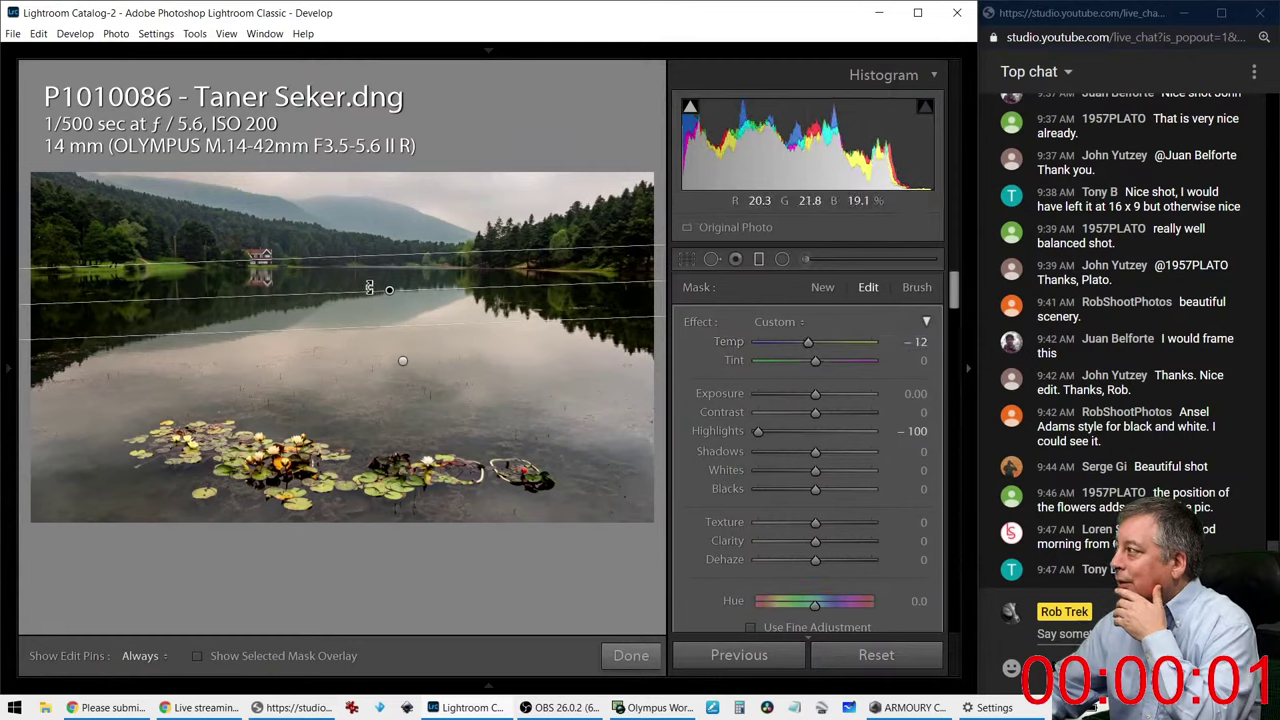
Step: Move the second graduated filter up over the tree line, level it along the horizon, and close the filter
{"action": "left_click_drag", "start_coordinate": [389, 290], "coordinate": [383, 240]}
{"action": "left_click_drag", "start_coordinate": [461, 237], "coordinate": [386, 233]}
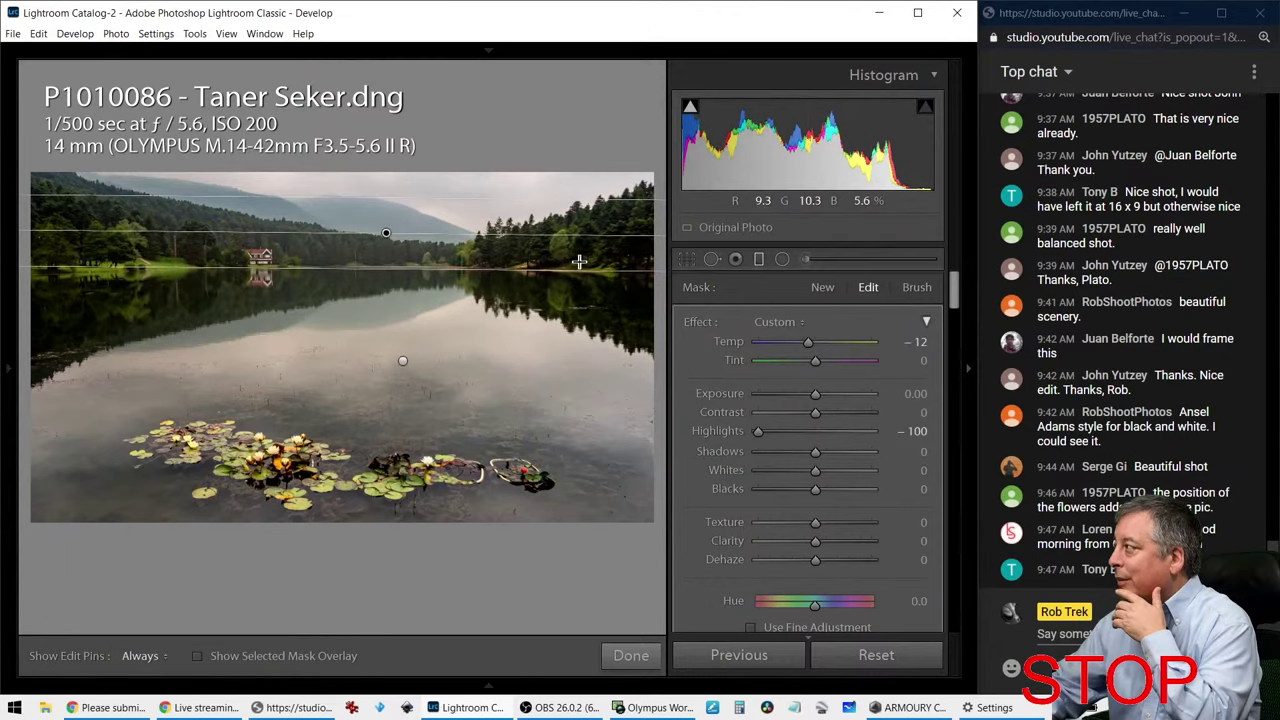
{"action": "left_click", "coordinate": [760, 260]}
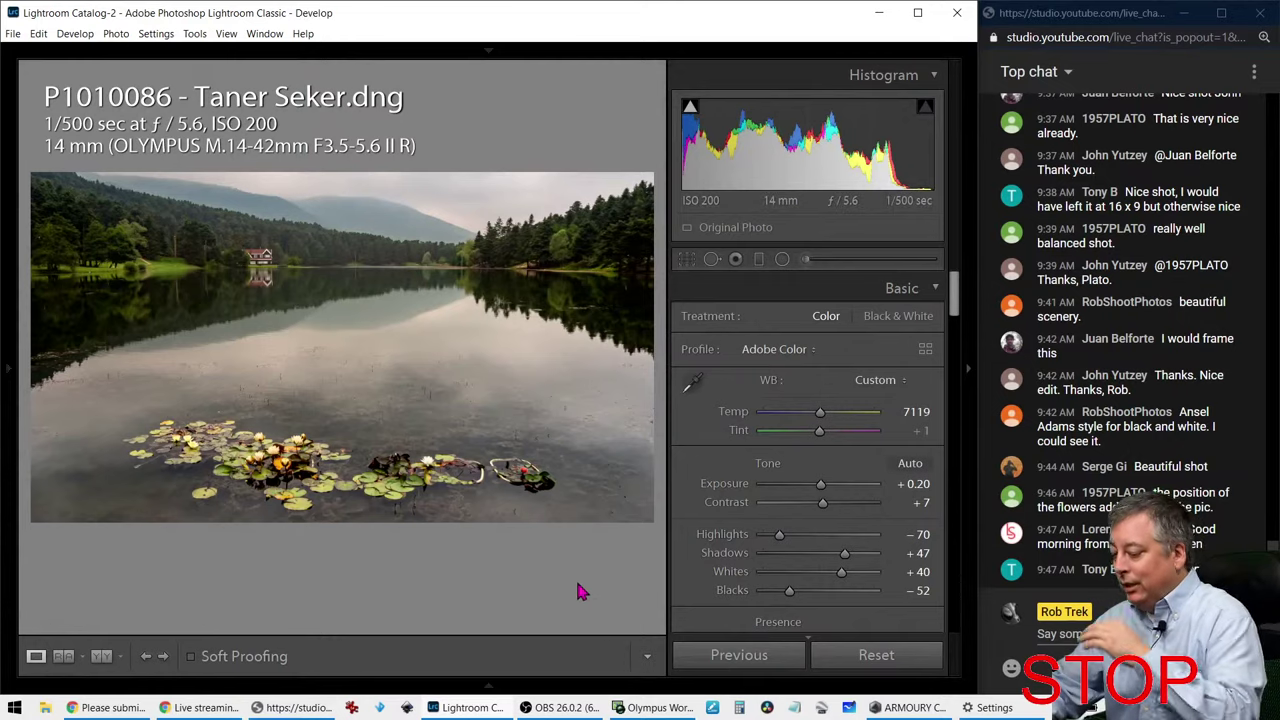
Step: Compare the lake photo before and after editing side by side in an enlarged view
{"action": "key", "text": "y"}
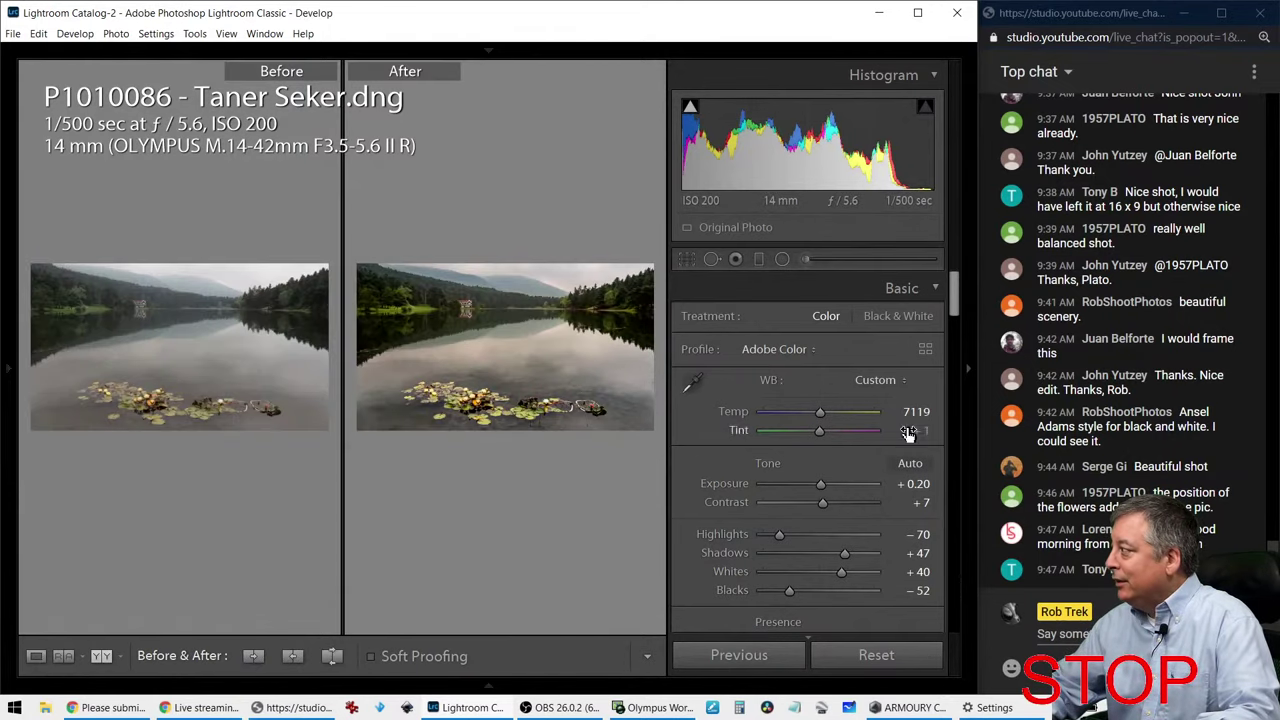
{"action": "left_click", "coordinate": [969, 373]}
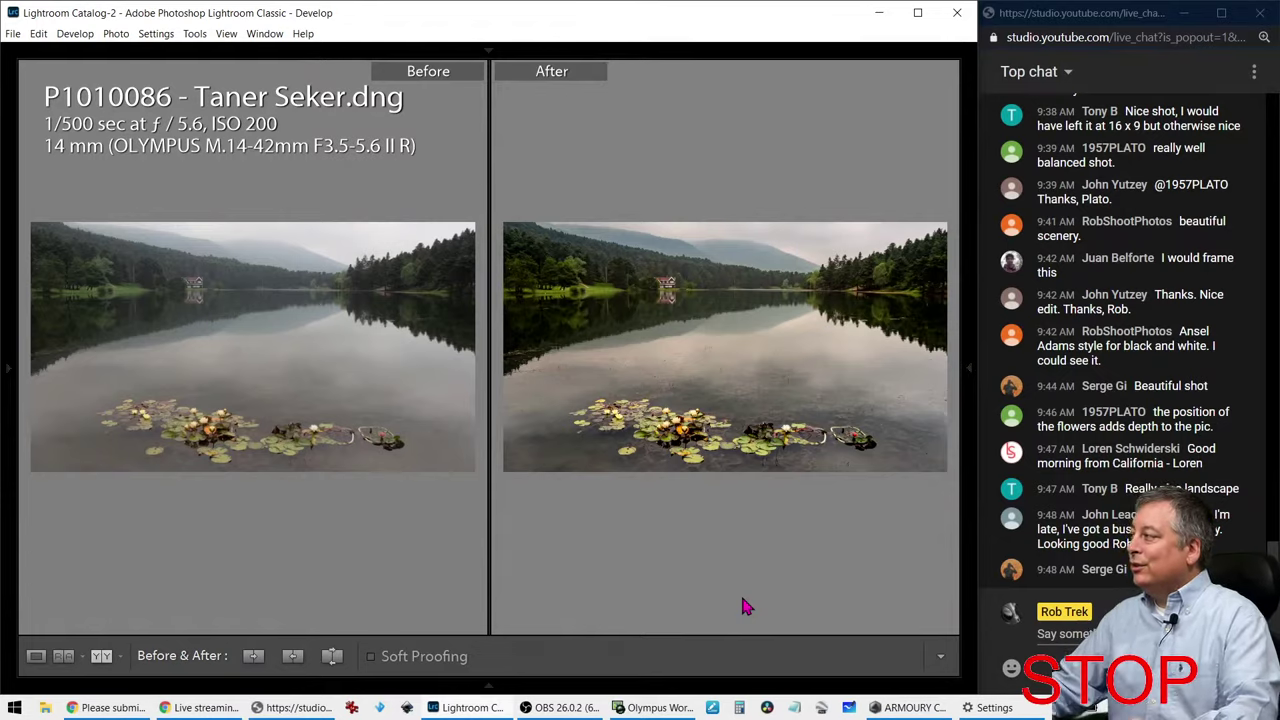
Step: Switch the crop to portrait orientation and reposition the photo so the frame covers the house and the main lily cluster
{"action": "key", "text": "r"}
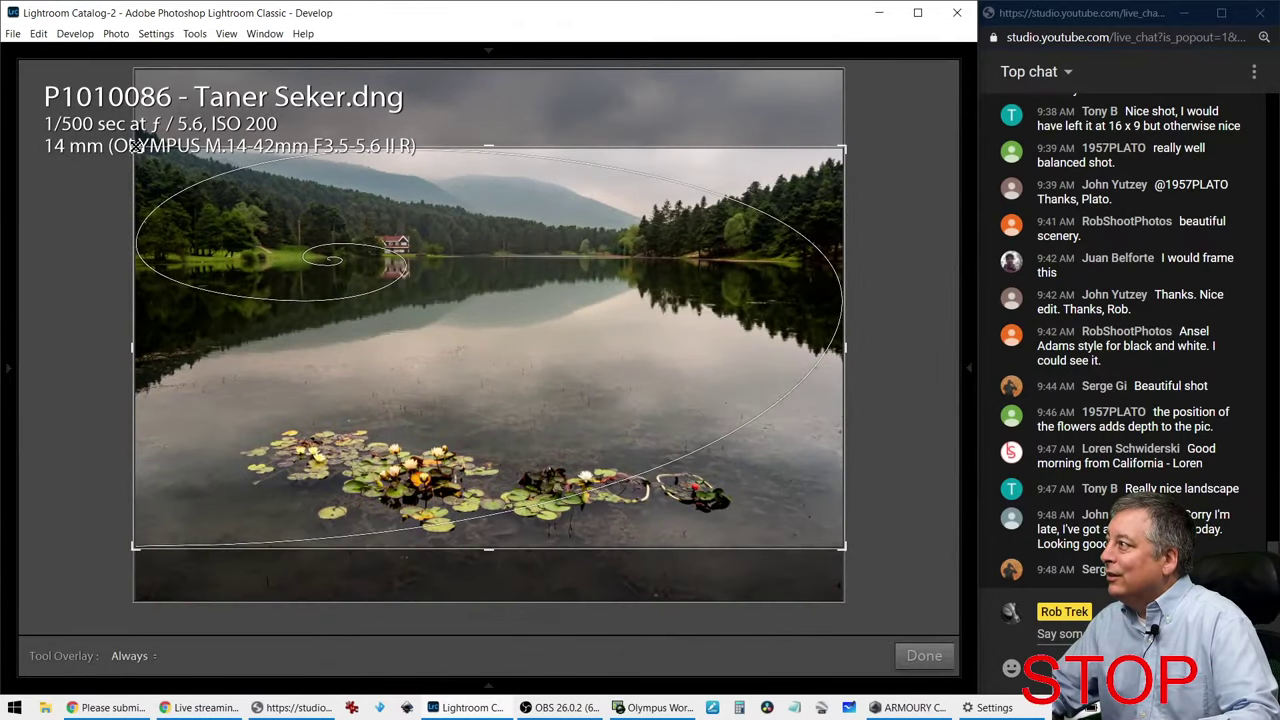
{"action": "key", "text": "x"}
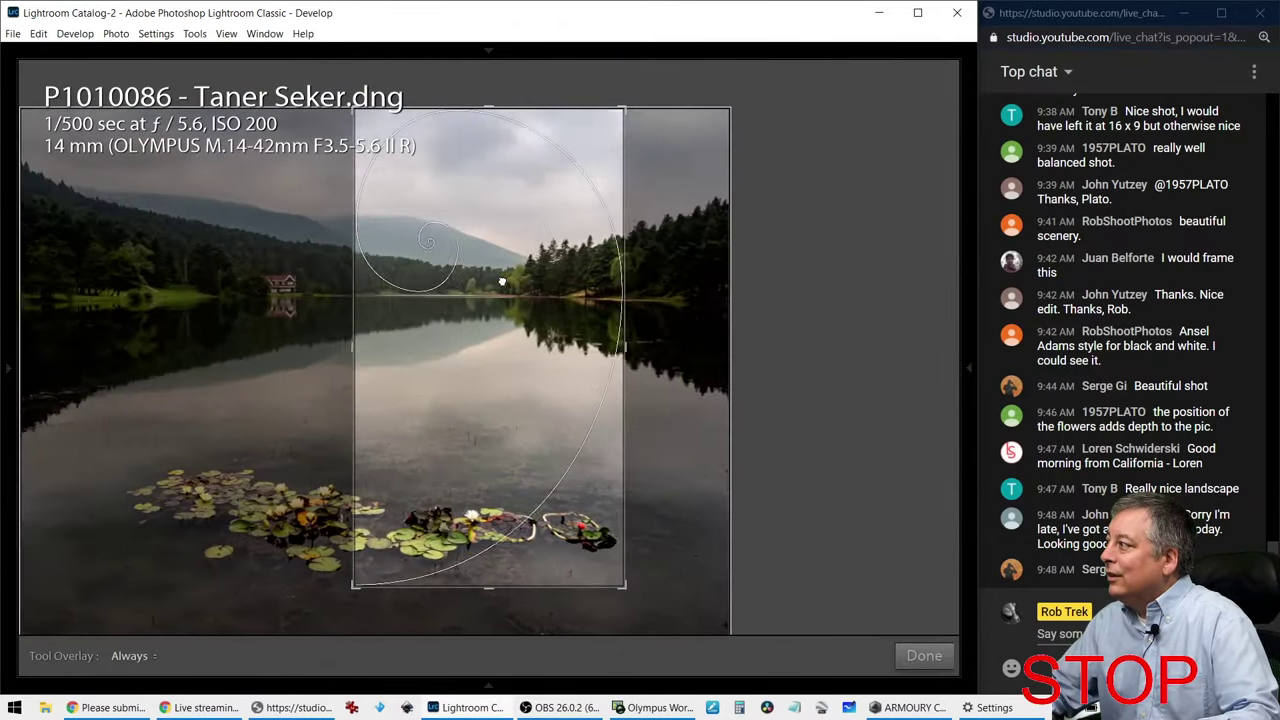
{"action": "left_click_drag", "start_coordinate": [502, 282], "coordinate": [668, 281]}
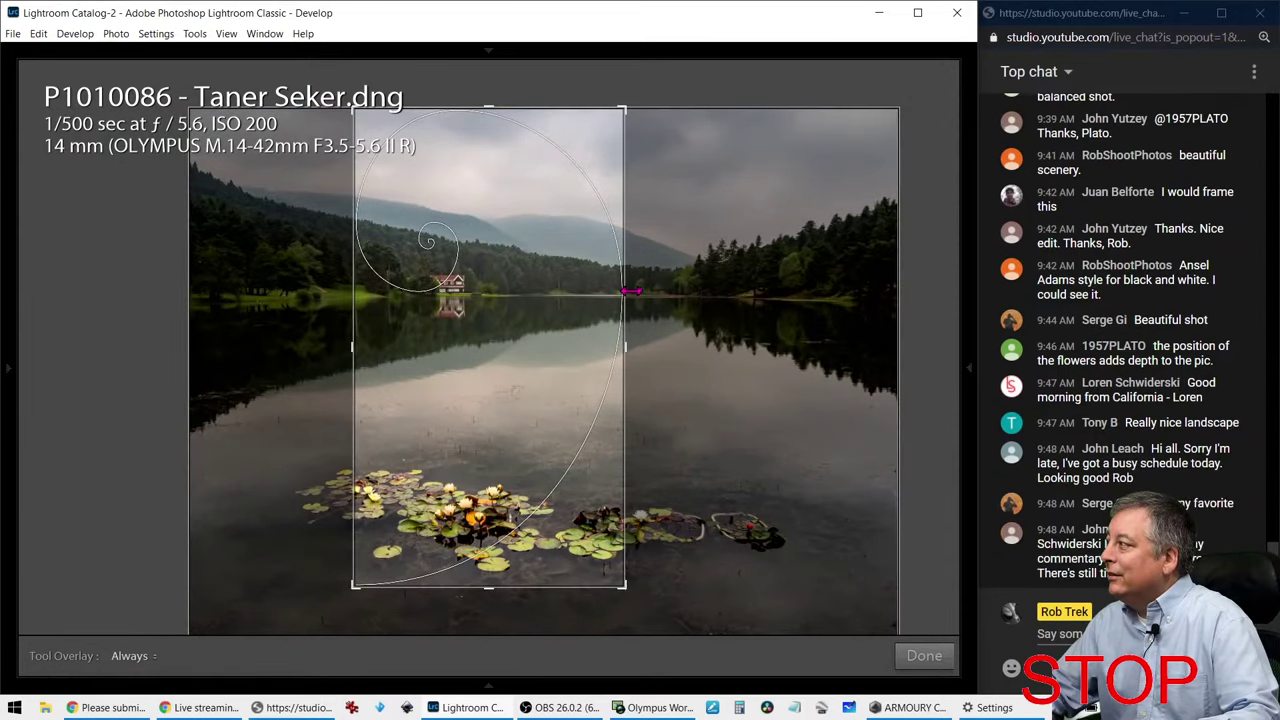
Step: Change the portrait crop's aspect to 4 x 3, center it on the lilies, and enlarge it to include water below them
{"action": "mouse_move", "coordinate": [971, 376]}
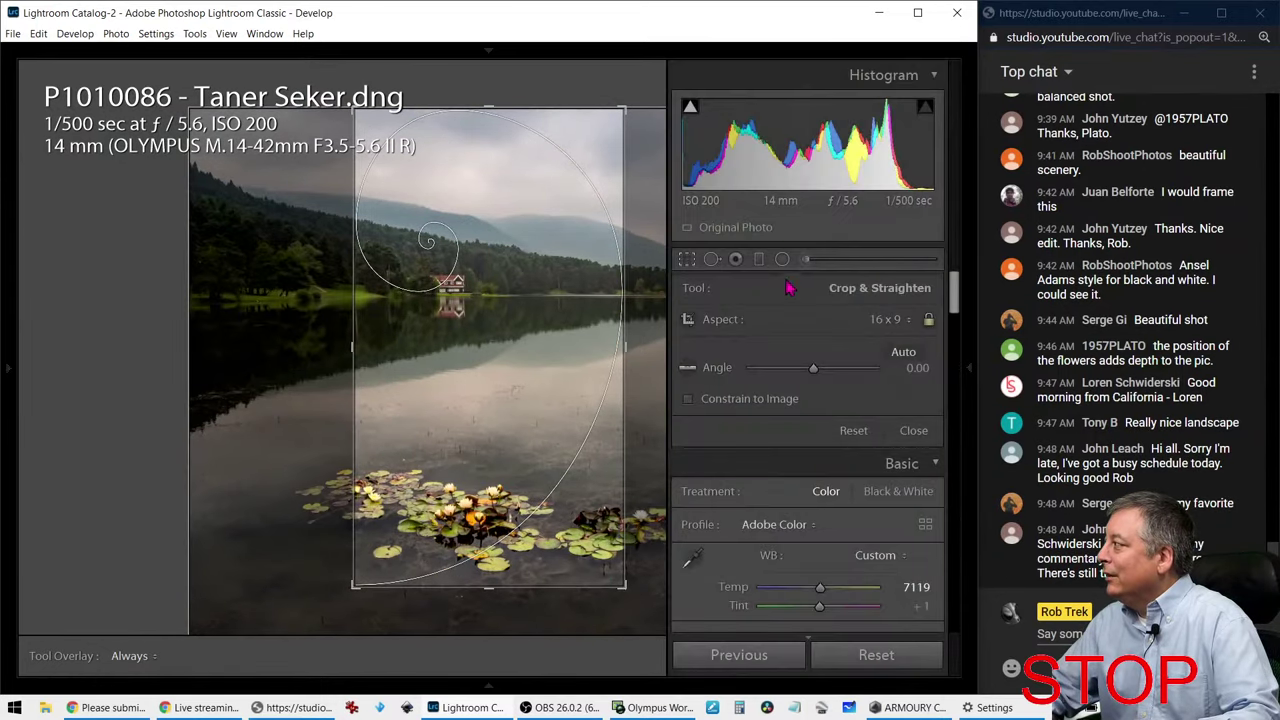
{"action": "left_click", "coordinate": [866, 318]}
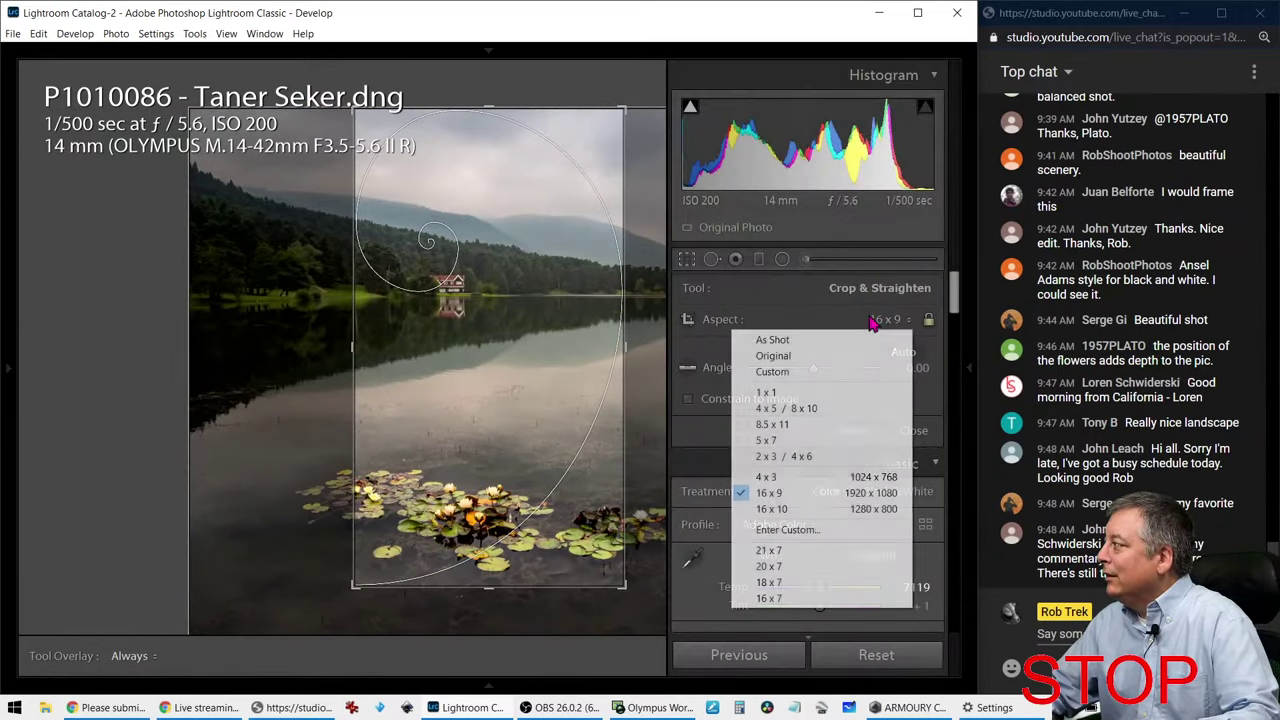
{"action": "left_click", "coordinate": [829, 477]}
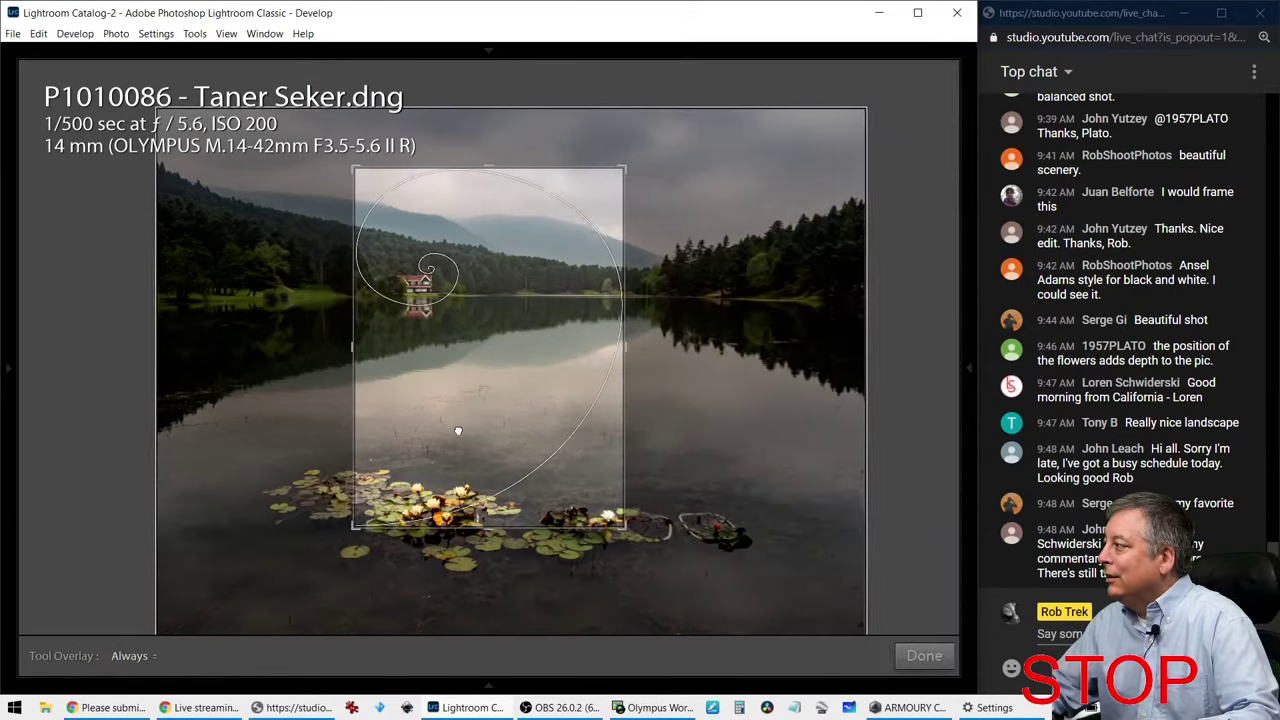
{"action": "left_click_drag", "start_coordinate": [458, 430], "coordinate": [493, 430]}
{"action": "left_click_drag", "start_coordinate": [488, 525], "coordinate": [486, 572]}
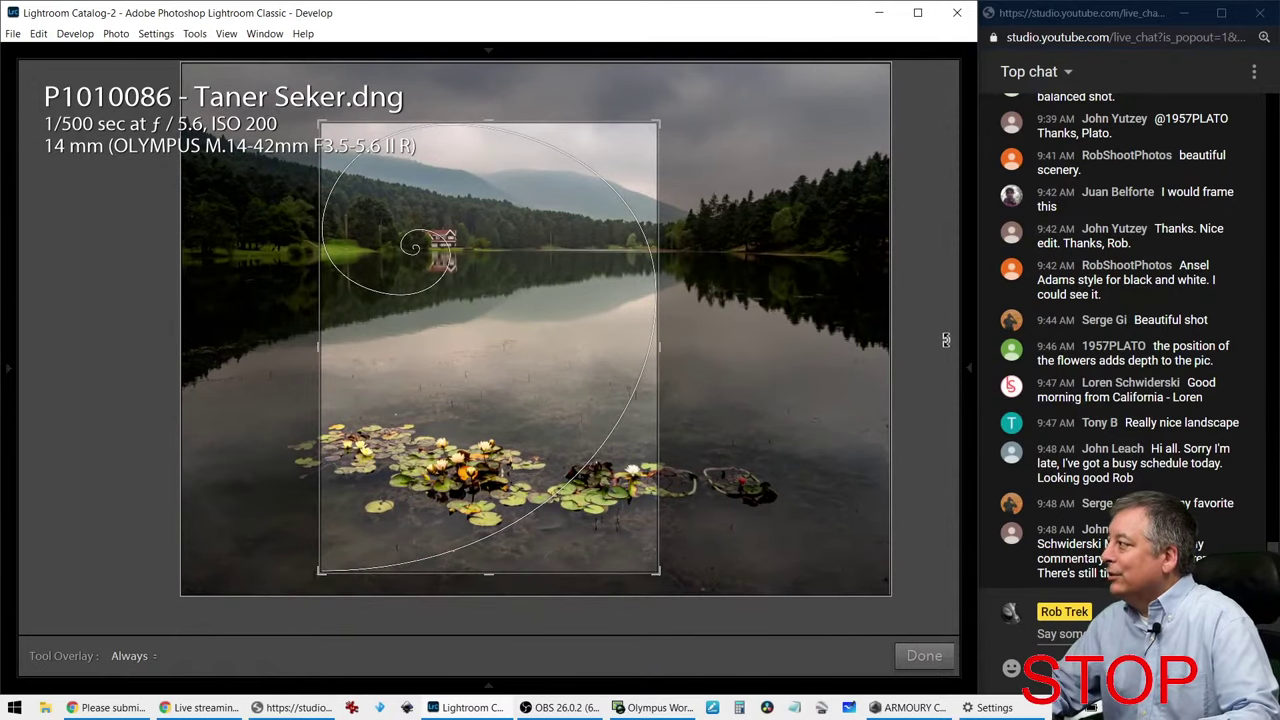
Step: Apply the portrait crop, and undo the crop changes back to the full landscape frame of the lake
{"action": "key", "text": "Return"}
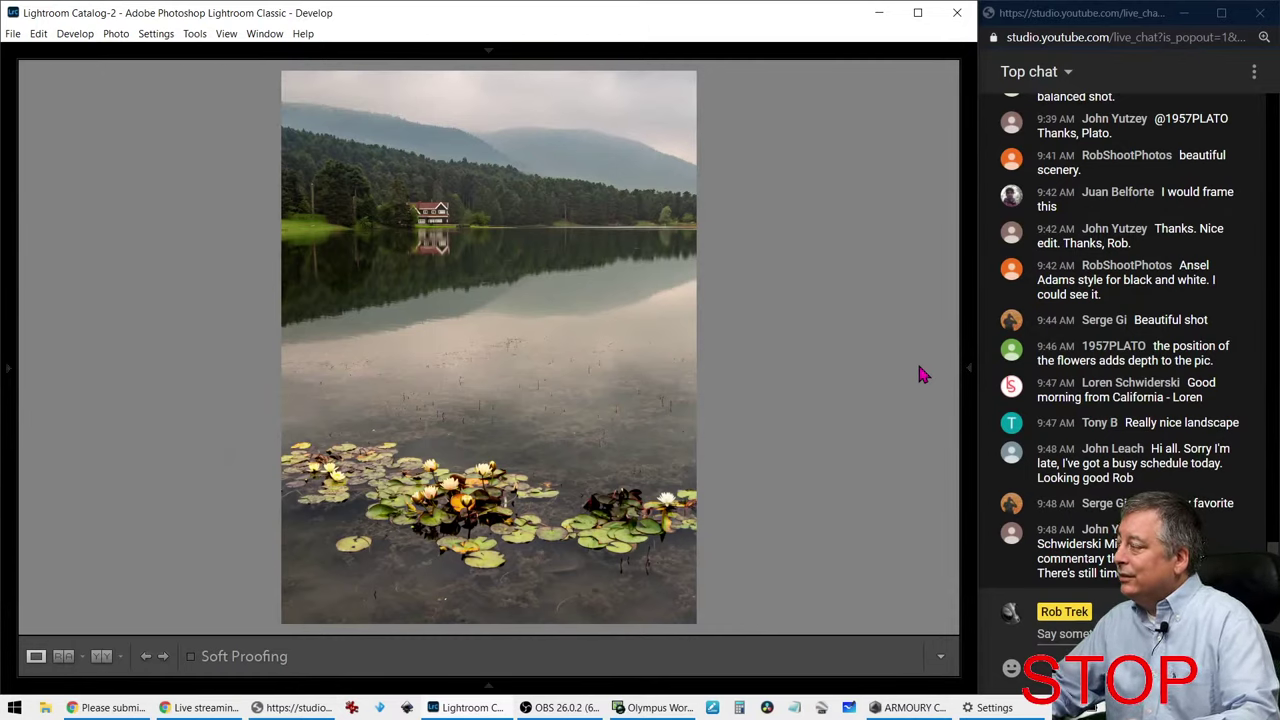
{"action": "key", "text": "ctrl+z"}
{"action": "key", "text": "ctrl+z"}
{"action": "key", "text": "ctrl+z"}
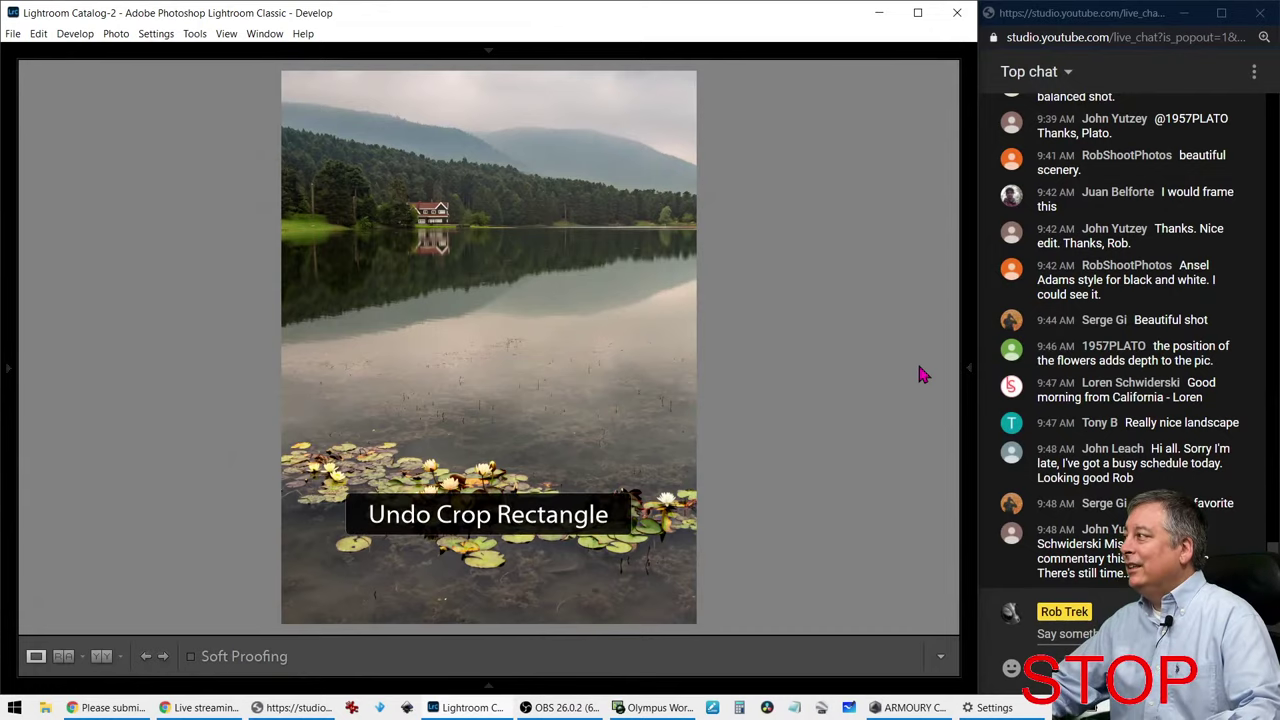
{"action": "key", "text": "ctrl+z"}
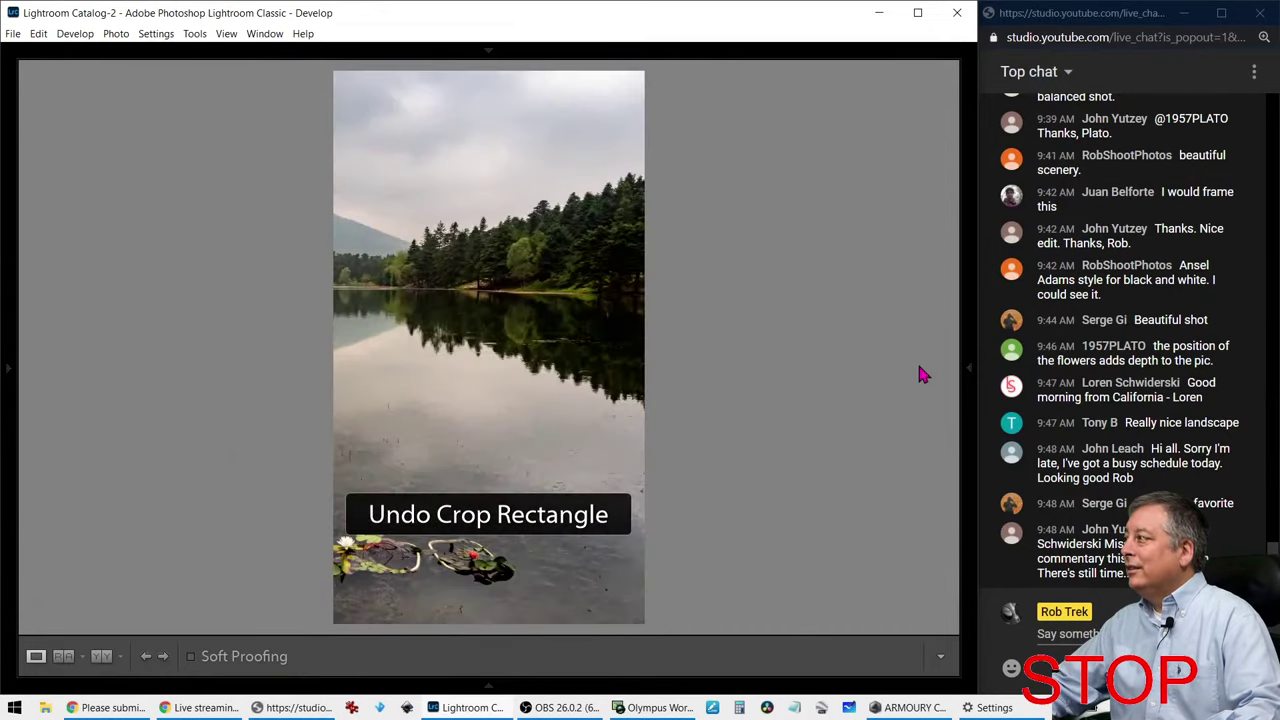
{"action": "key", "text": "ctrl+z"}
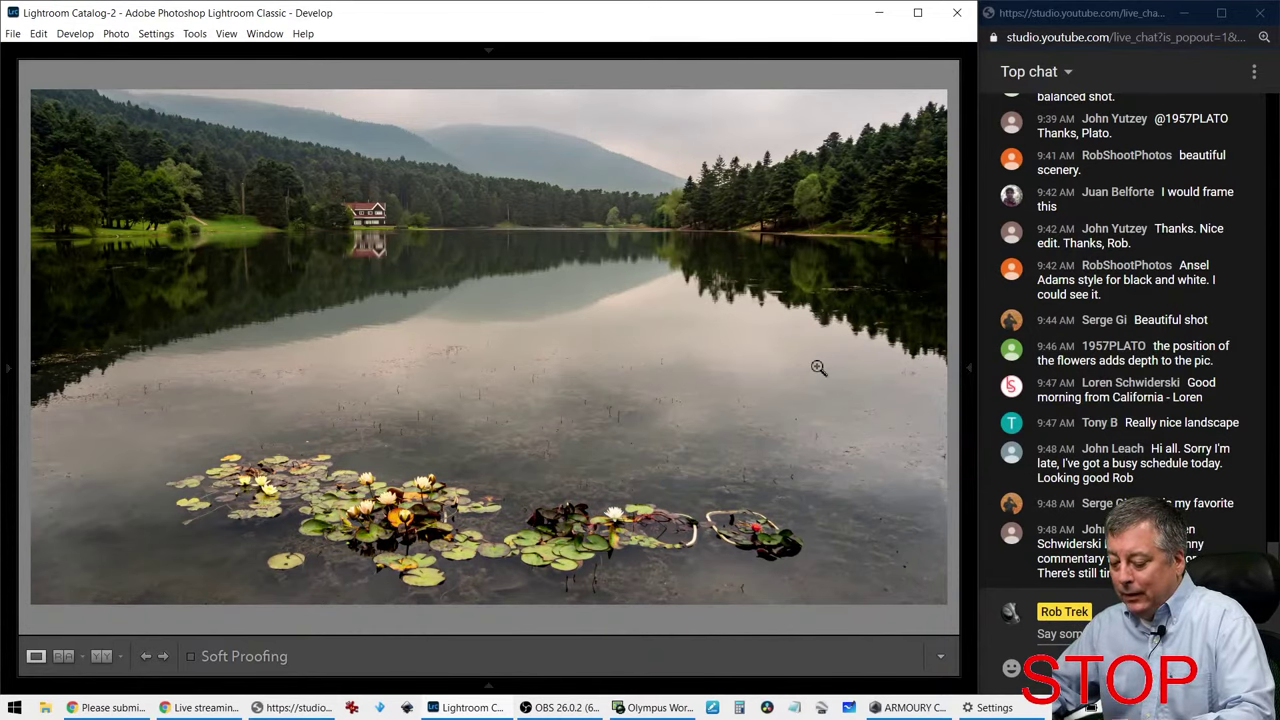
Step: Preview the lake photo full screen in black and white, restore its color, and leave the full-screen view
{"action": "key", "text": "f"}
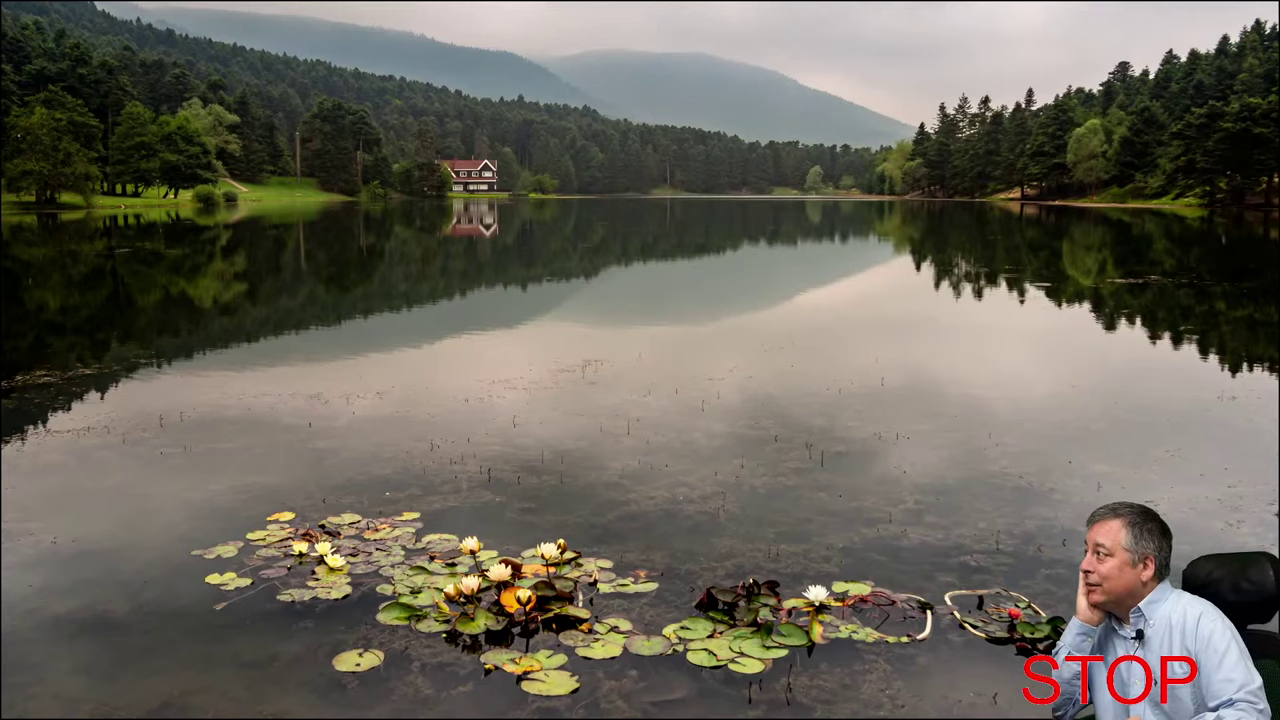
{"action": "key", "text": "v"}
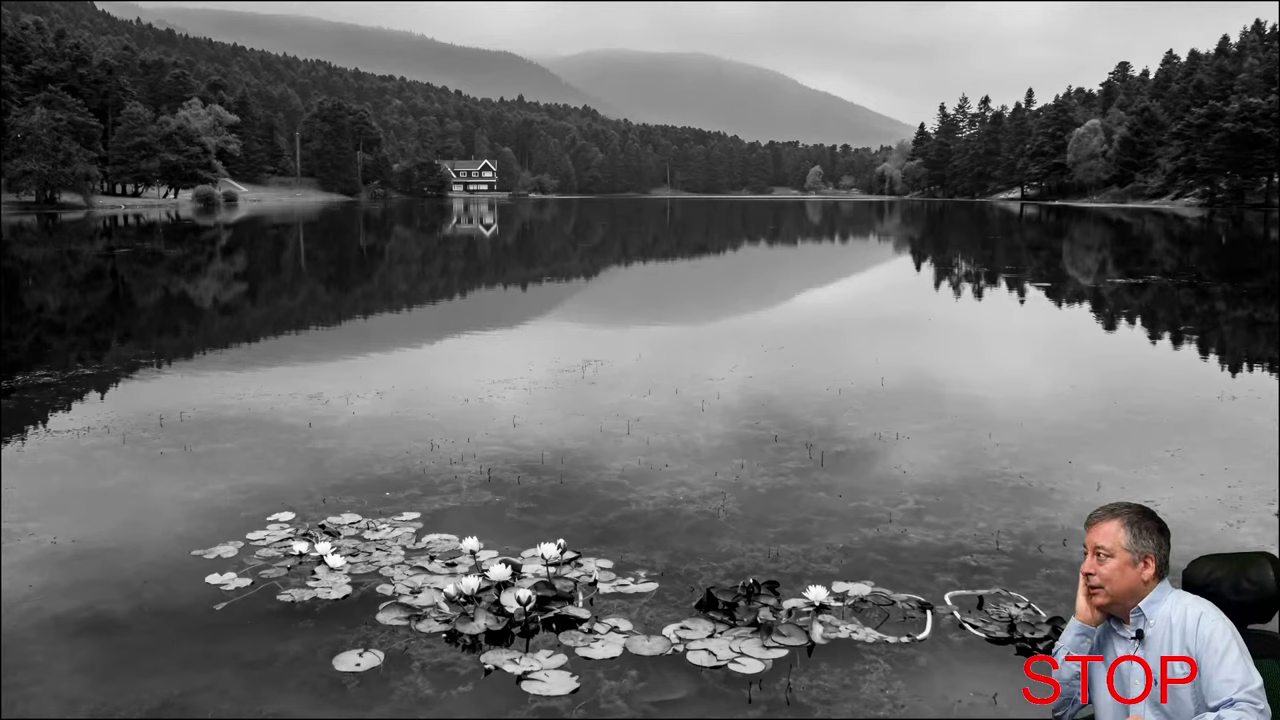
{"action": "key", "text": "v"}
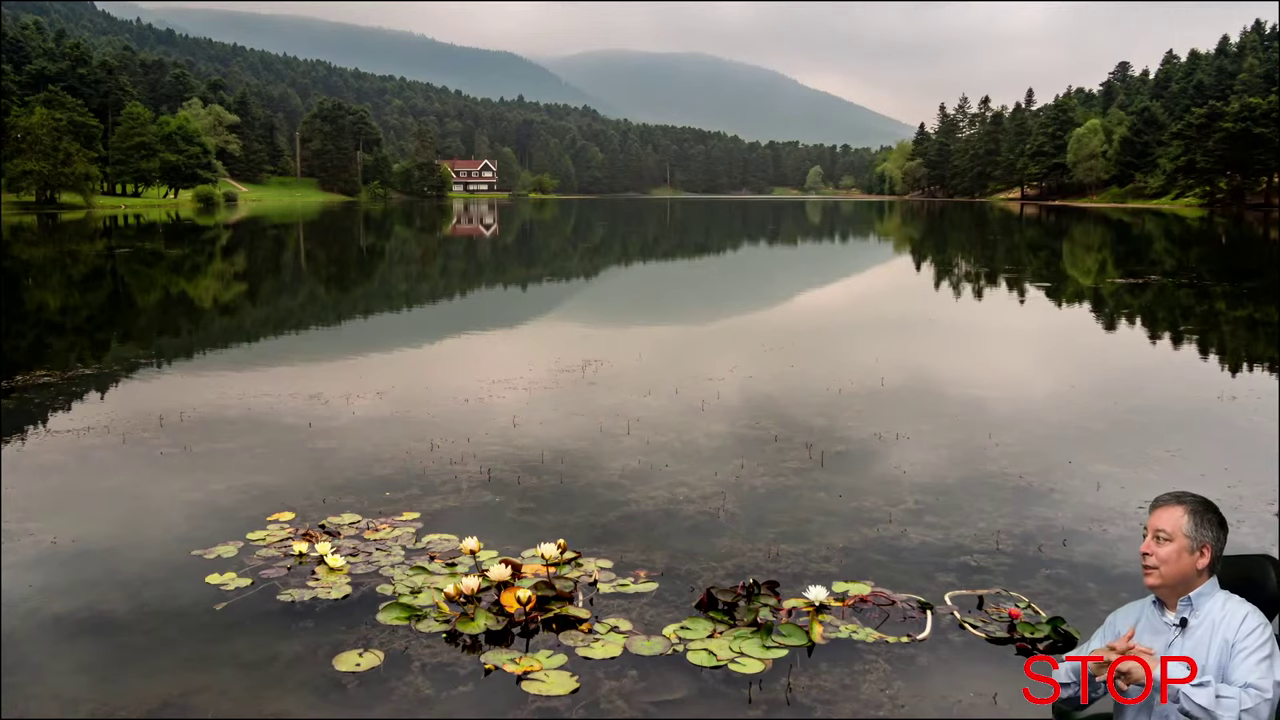
{"action": "key", "text": "f"}
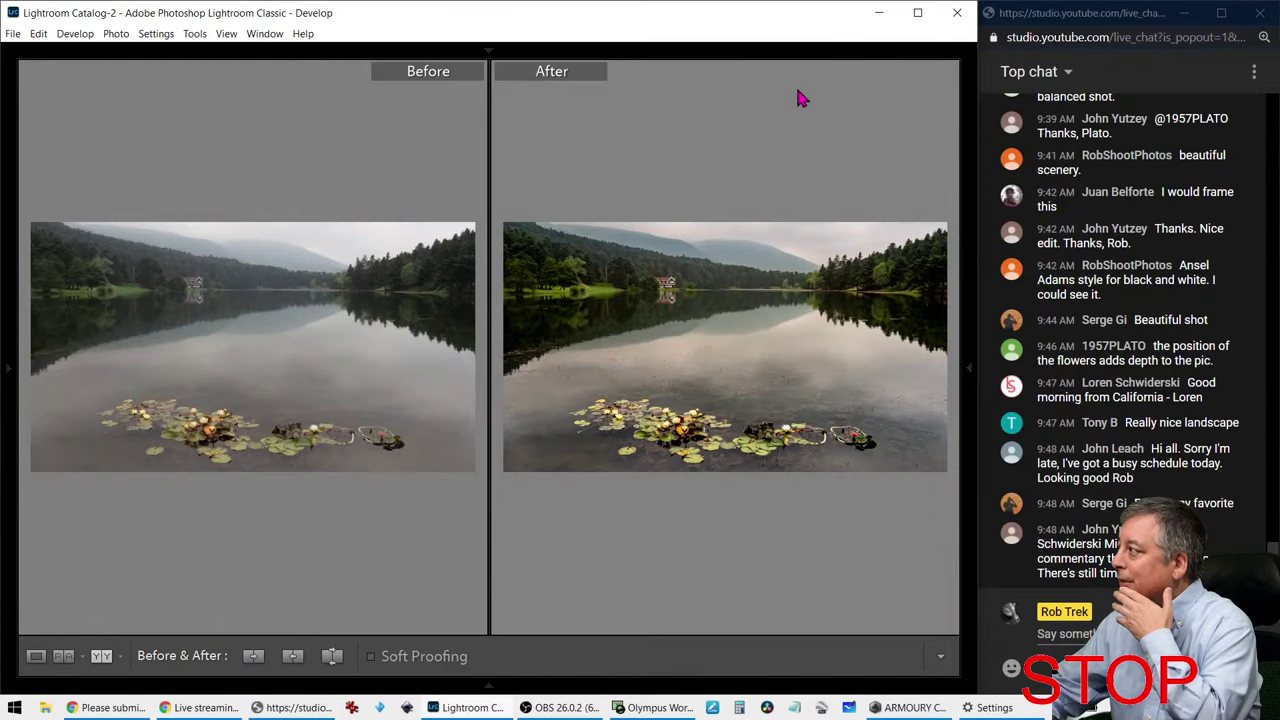
Step: Return to the library grid and open the glacier and mountain panorama in a single-photo view
{"action": "key", "text": "g"}
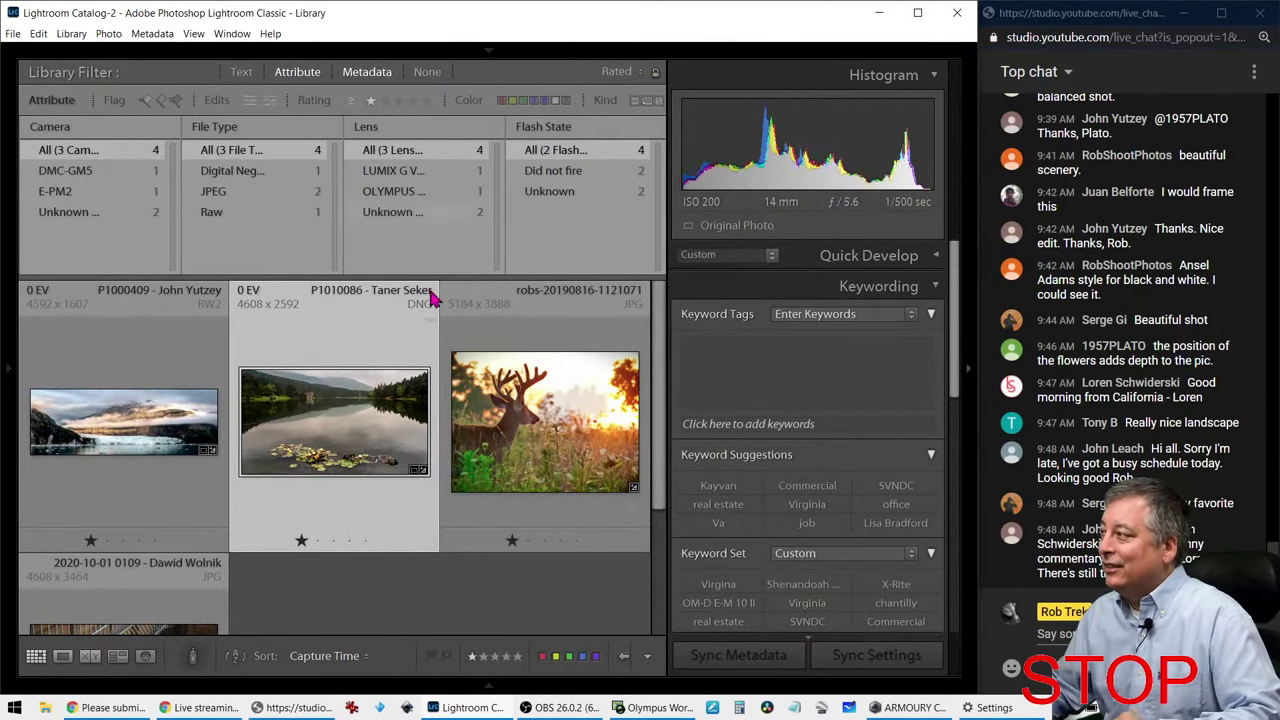
{"action": "scroll", "coordinate": [340, 500], "scroll_direction": "down", "scroll_amount": 1}
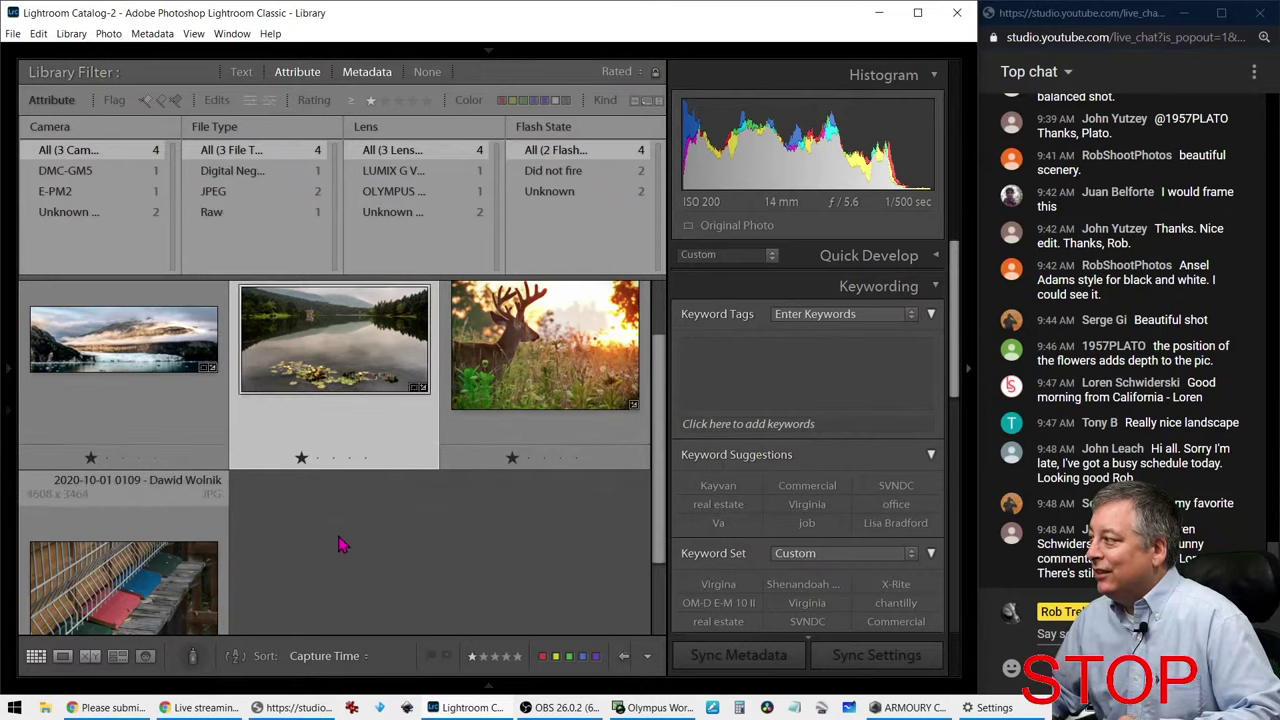
{"action": "scroll", "coordinate": [343, 543], "scroll_direction": "down", "scroll_amount": 1}
{"action": "scroll", "coordinate": [343, 543], "scroll_direction": "up", "scroll_amount": 2}
{"action": "double_click", "coordinate": [228, 463]}
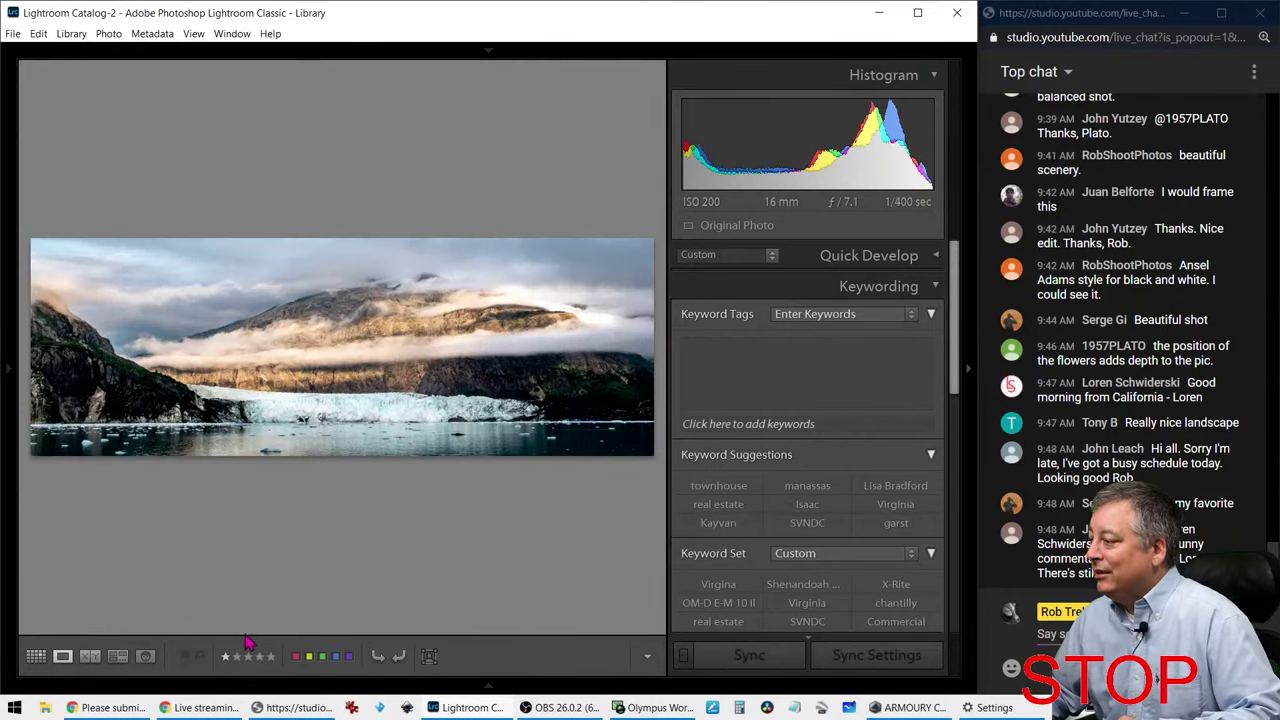
Step: Convert the glacier panorama to black and white and preview it full screen
{"action": "key", "text": "v"}
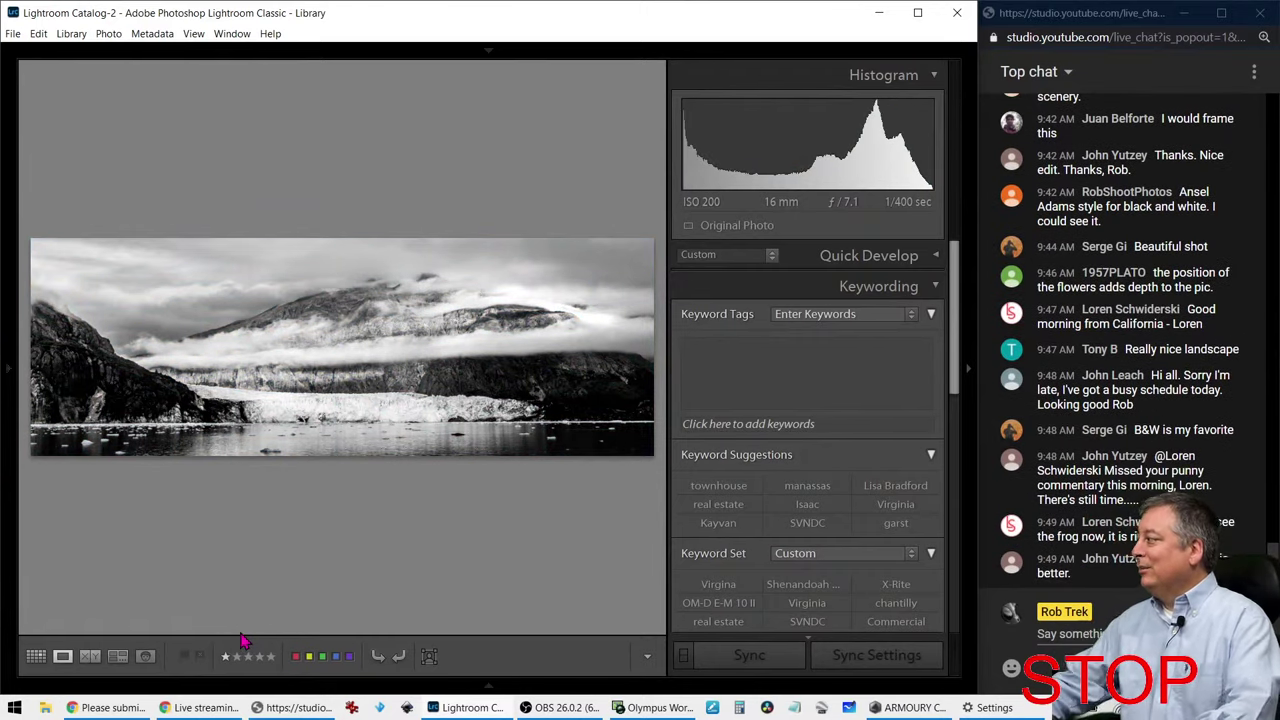
{"action": "key", "text": "f"}
{"action": "key", "text": "f"}
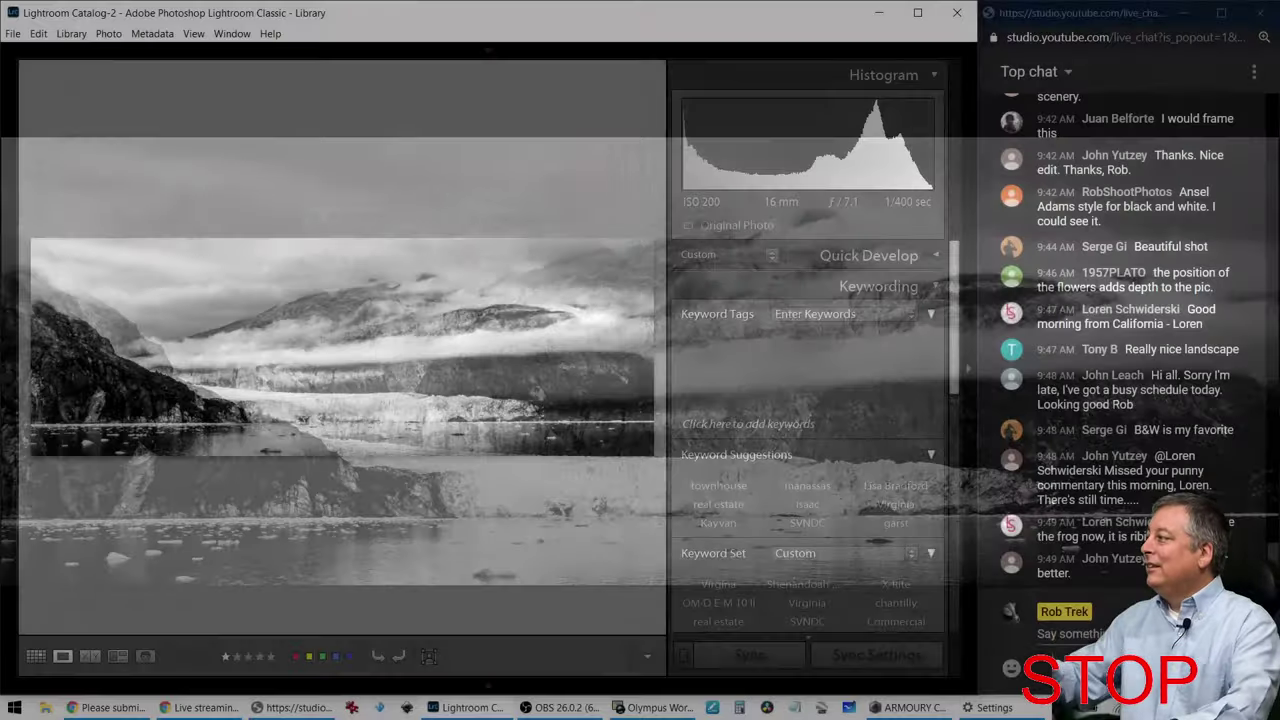
Step: Go to the edited lake photo with water lilies and review it full screen
{"action": "key", "text": "Right"}
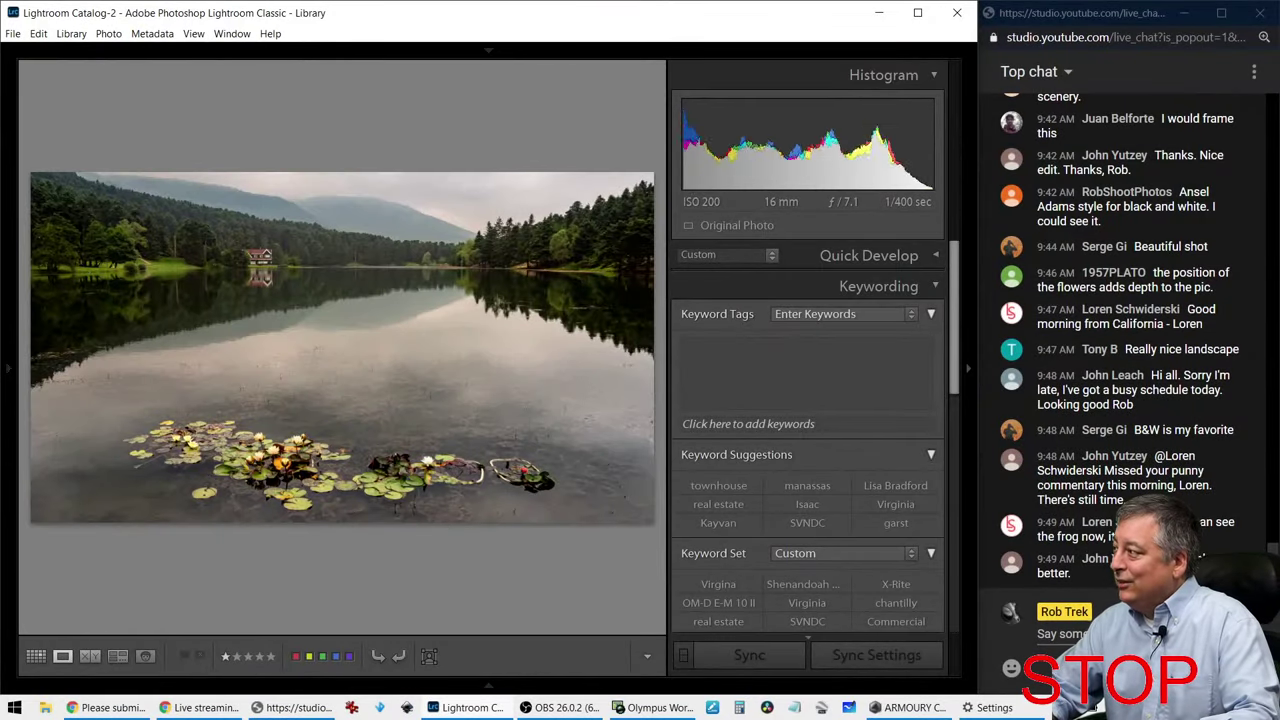
{"action": "left_click", "coordinate": [341, 292]}
{"action": "left_click", "coordinate": [340, 291]}
{"action": "key", "text": "f"}
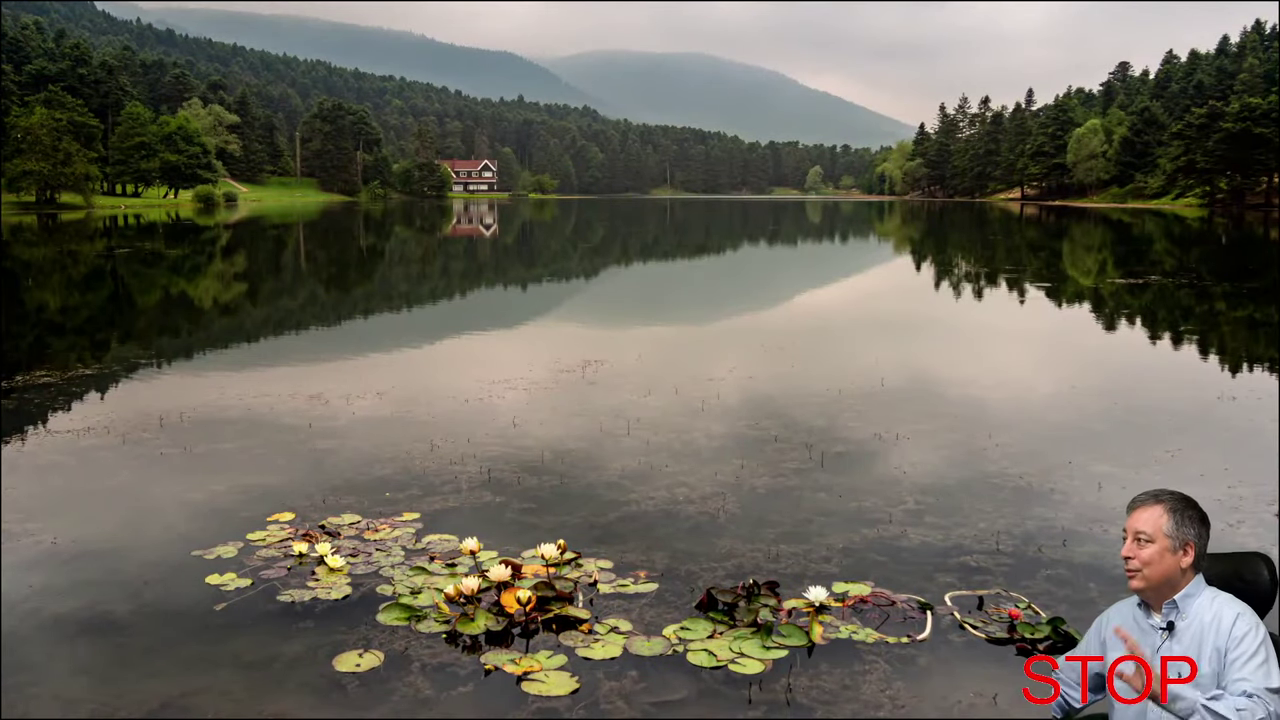
{"action": "key", "text": "f"}
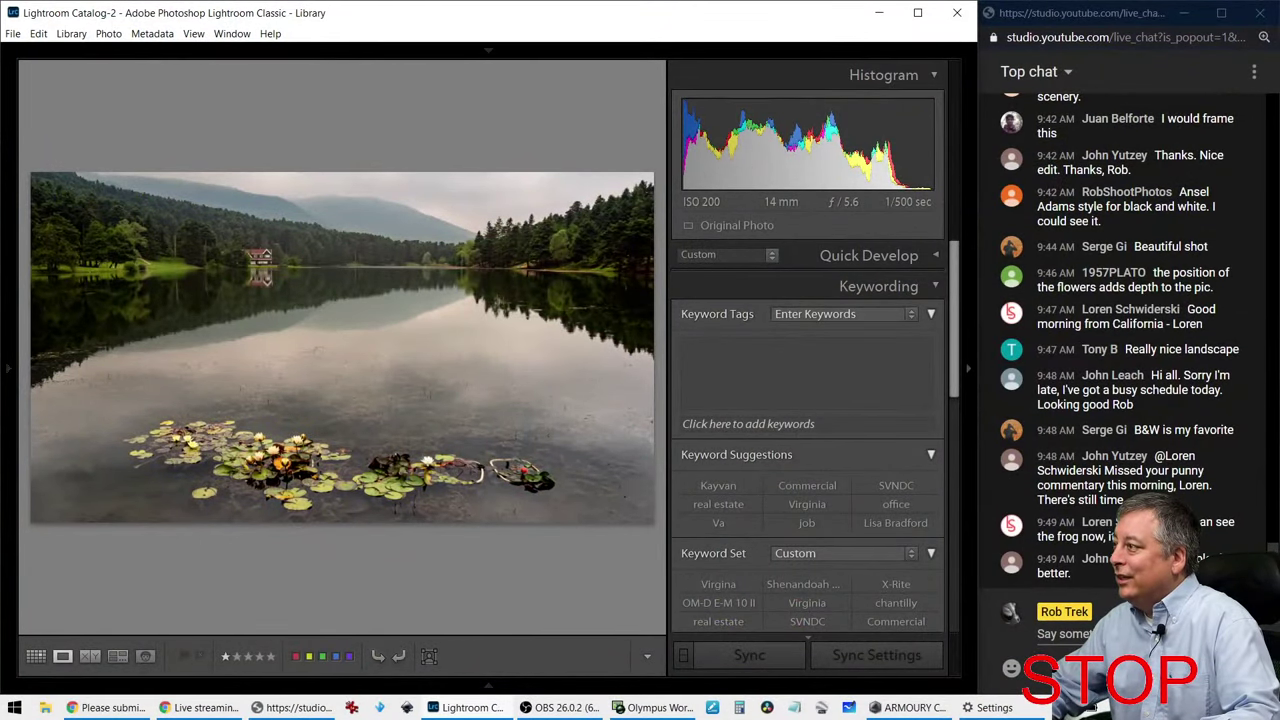
Step: Show the Viewer edits folder in the grid and open its star-rated deer photo in a single-photo view
{"action": "mouse_move", "coordinate": [15, 388]}
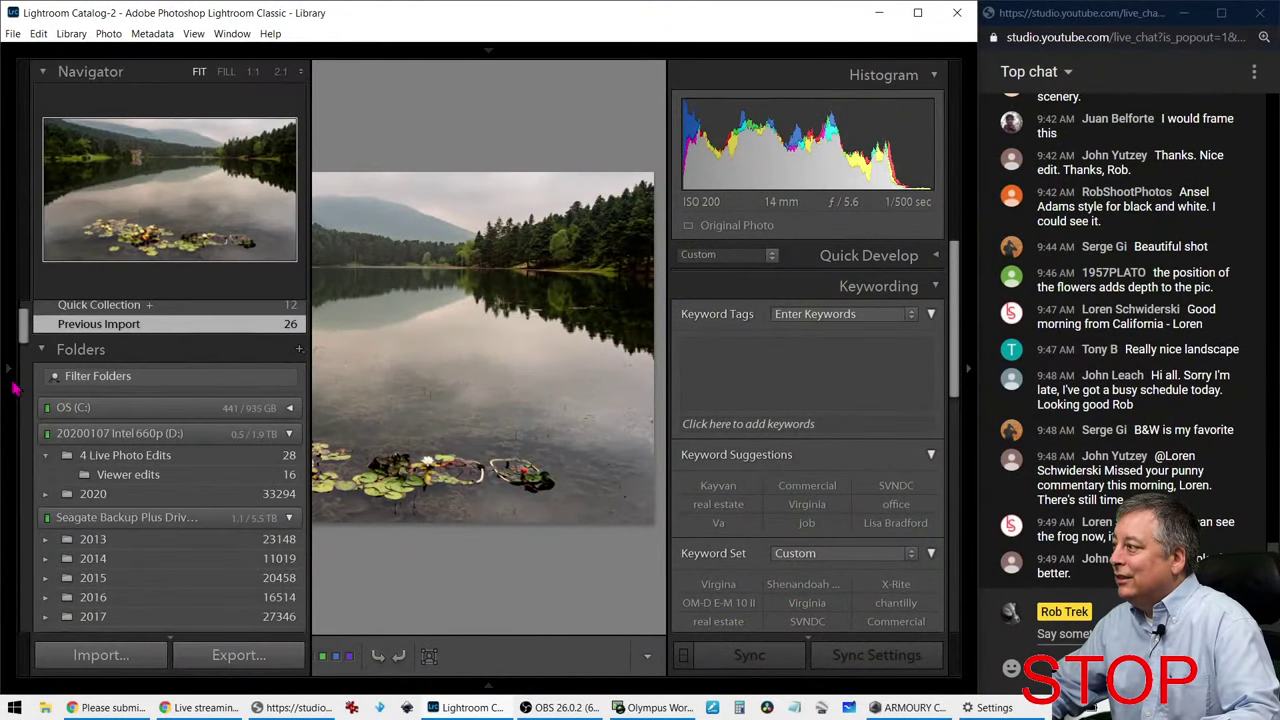
{"action": "left_click", "coordinate": [118, 476]}
{"action": "key", "text": "g"}
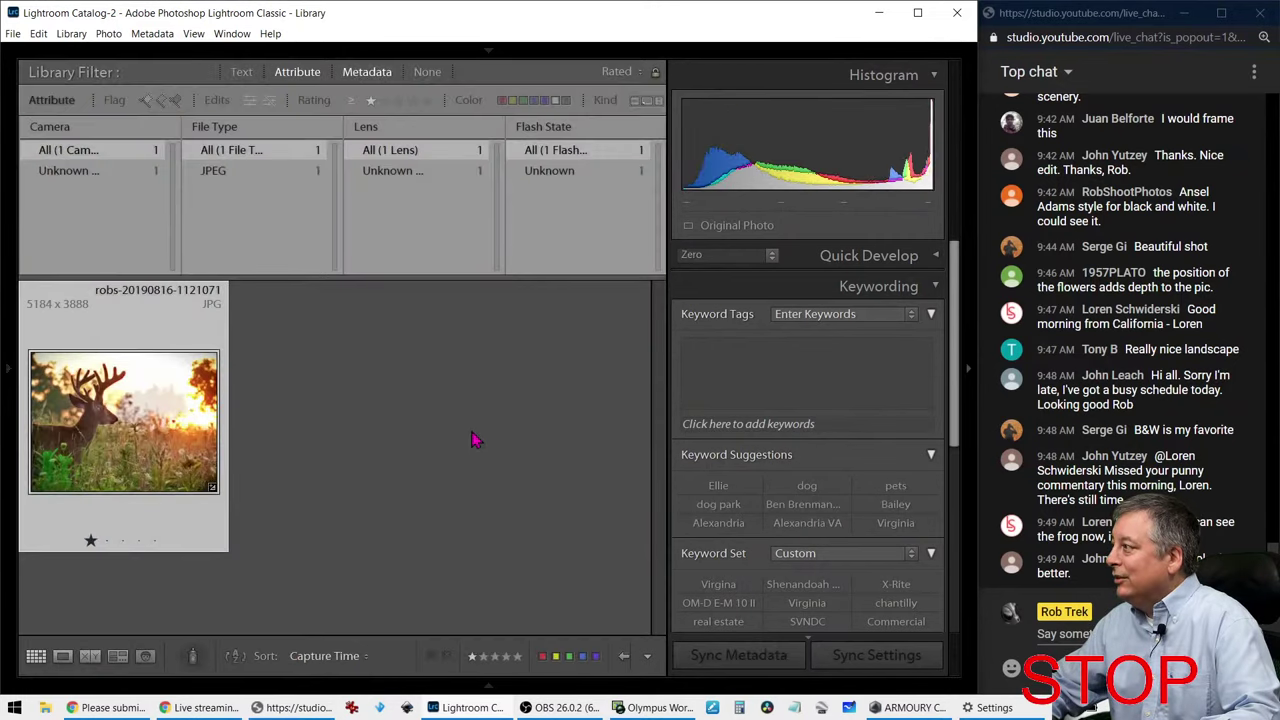
{"action": "double_click", "coordinate": [198, 440]}
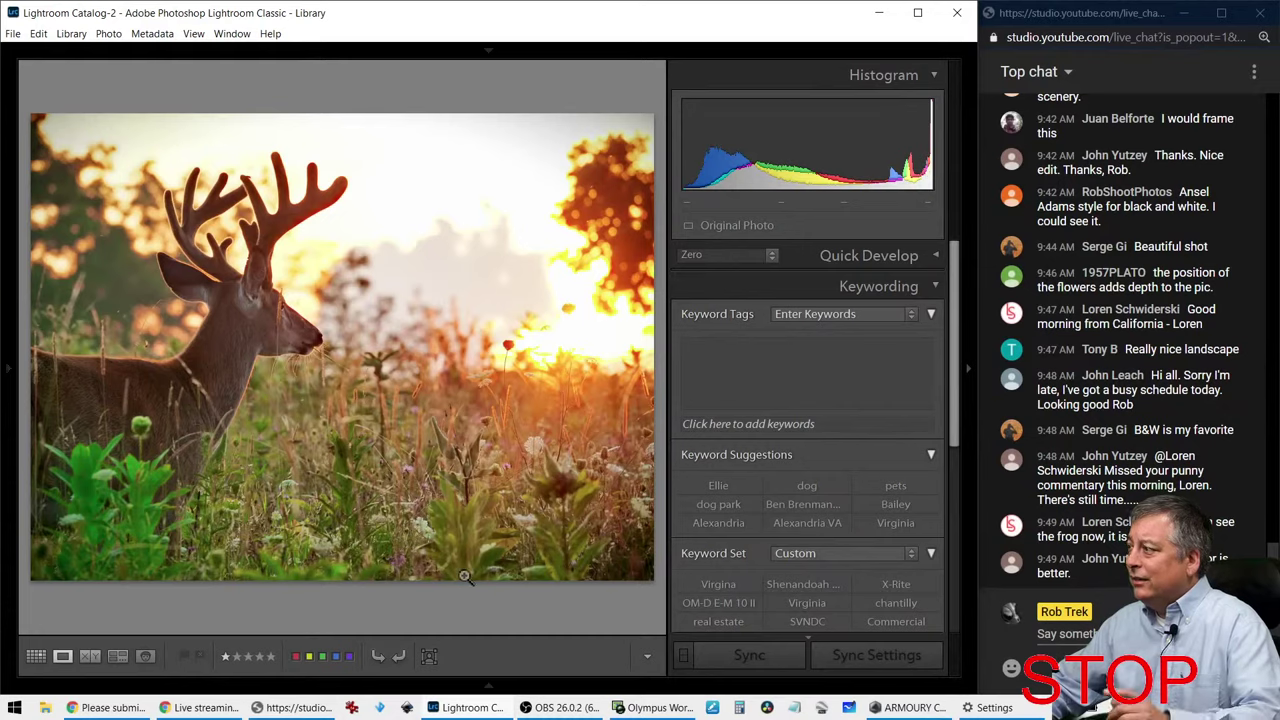
Step: Replace the folder's star rating filter with a Raw file type filter and open the original deer photo in an enlarged view
{"action": "key", "text": "g"}
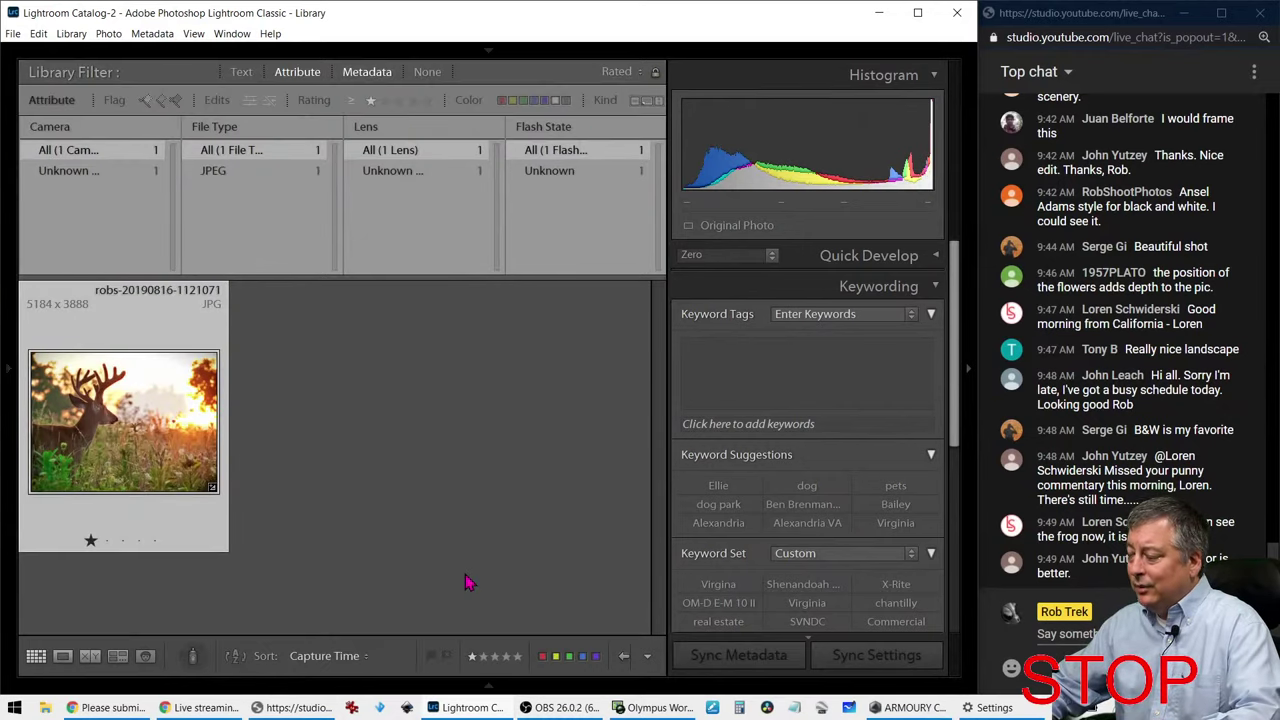
{"action": "left_click", "coordinate": [369, 102]}
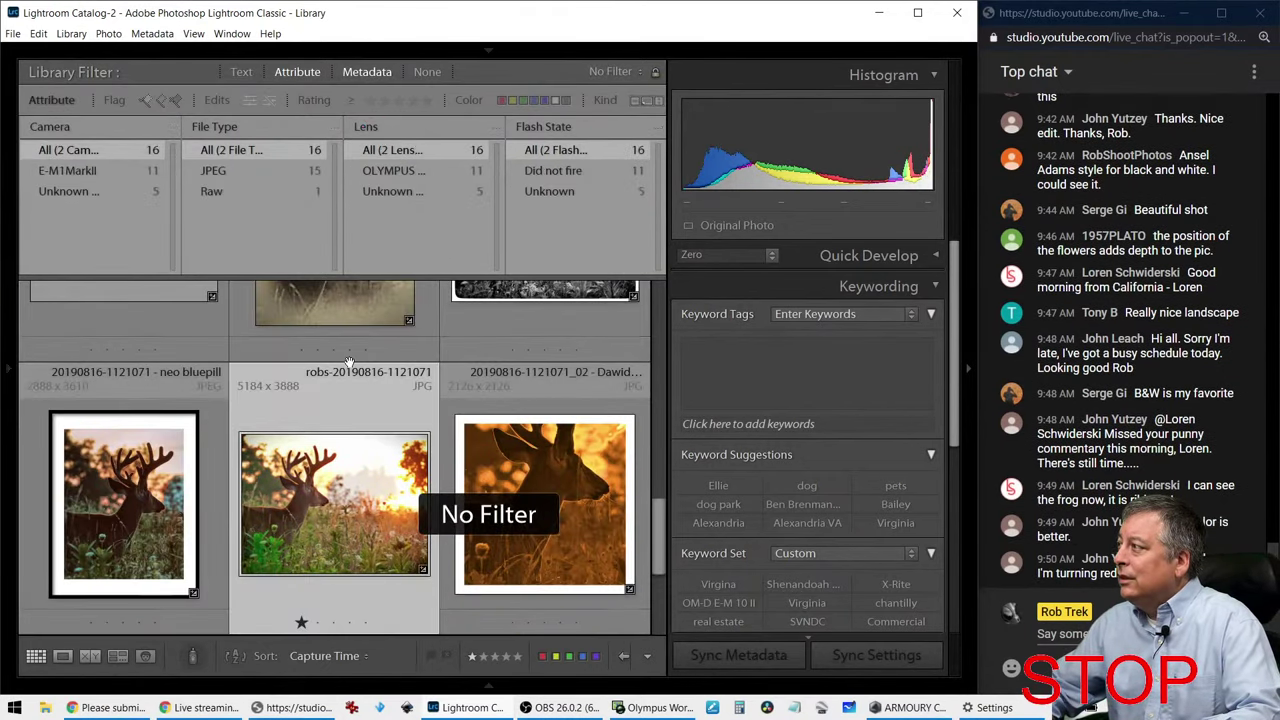
{"action": "left_click", "coordinate": [267, 195]}
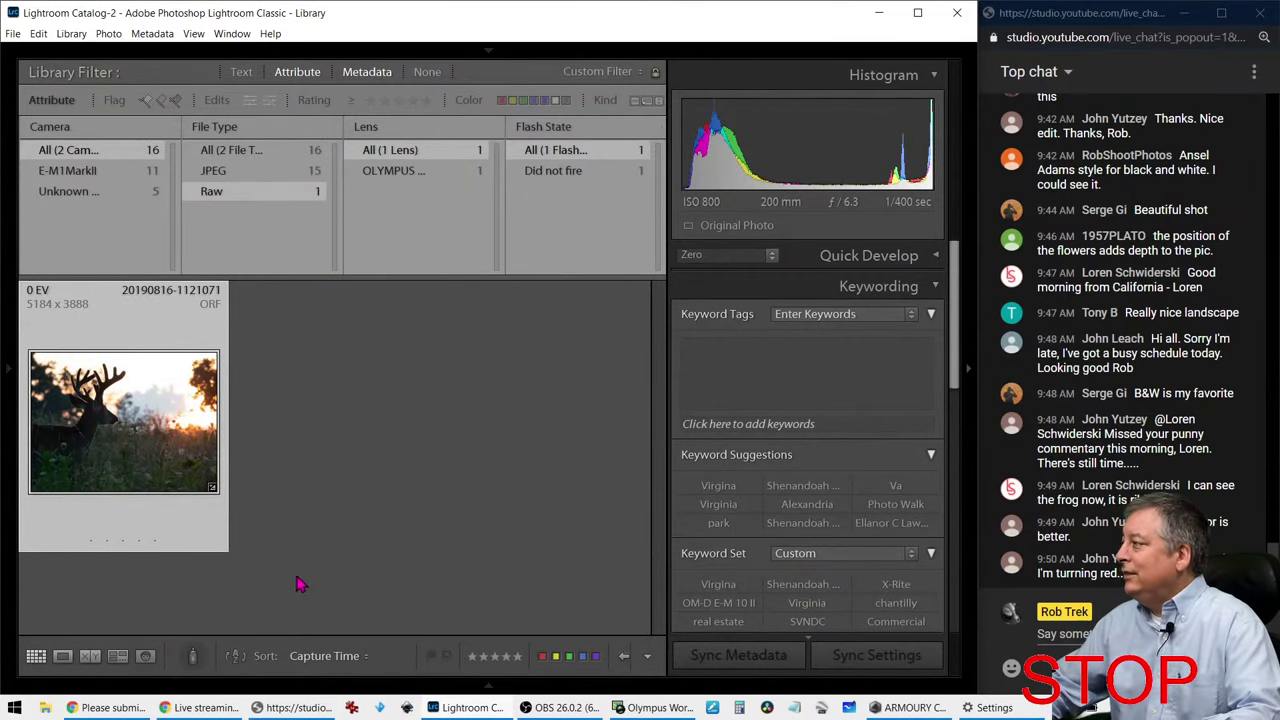
{"action": "double_click", "coordinate": [88, 452]}
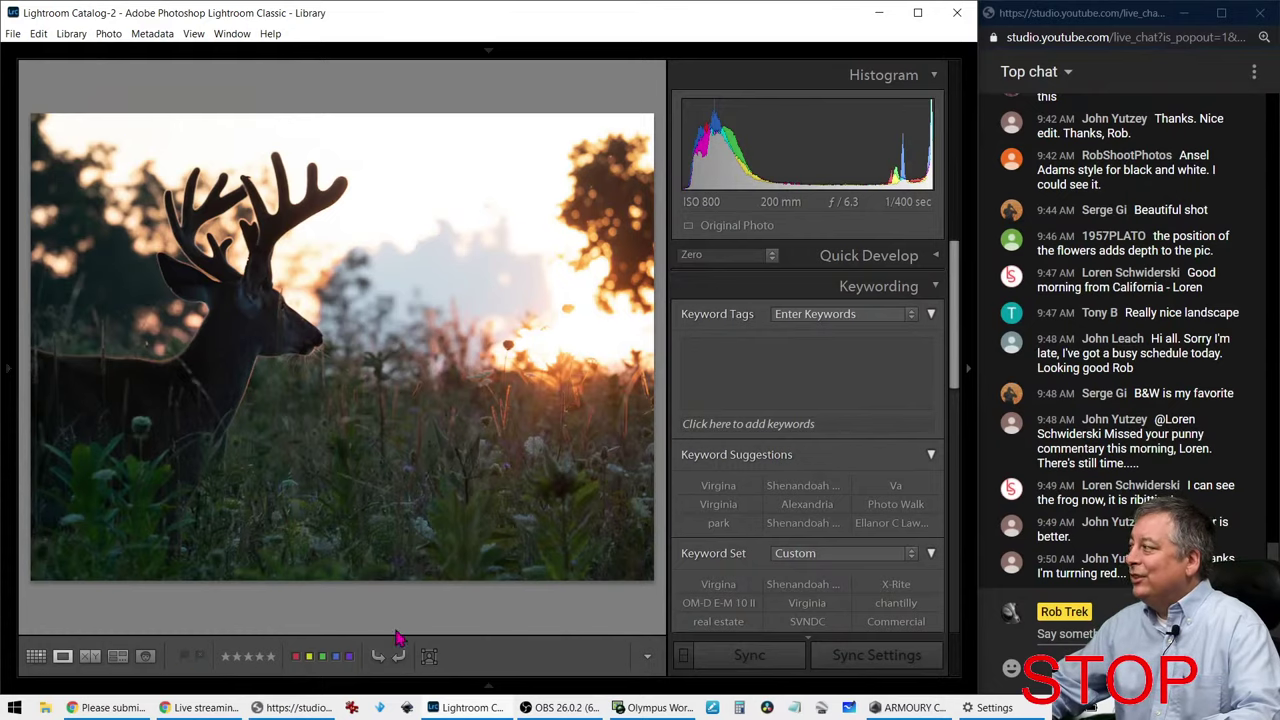
{"action": "left_click", "coordinate": [969, 369]}
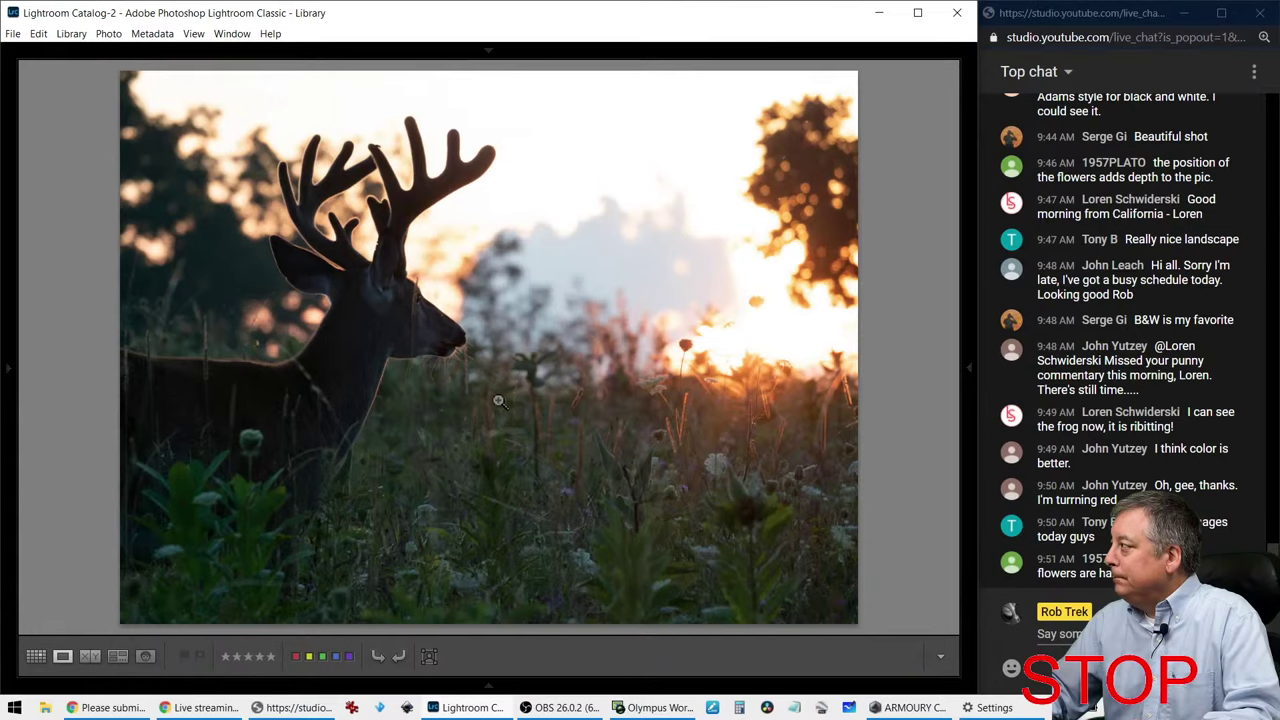
Step: Filter the folder to JPEG files and open the first black-and-white deer edit
{"action": "key", "text": "g"}
{"action": "left_click", "coordinate": [338, 176]}
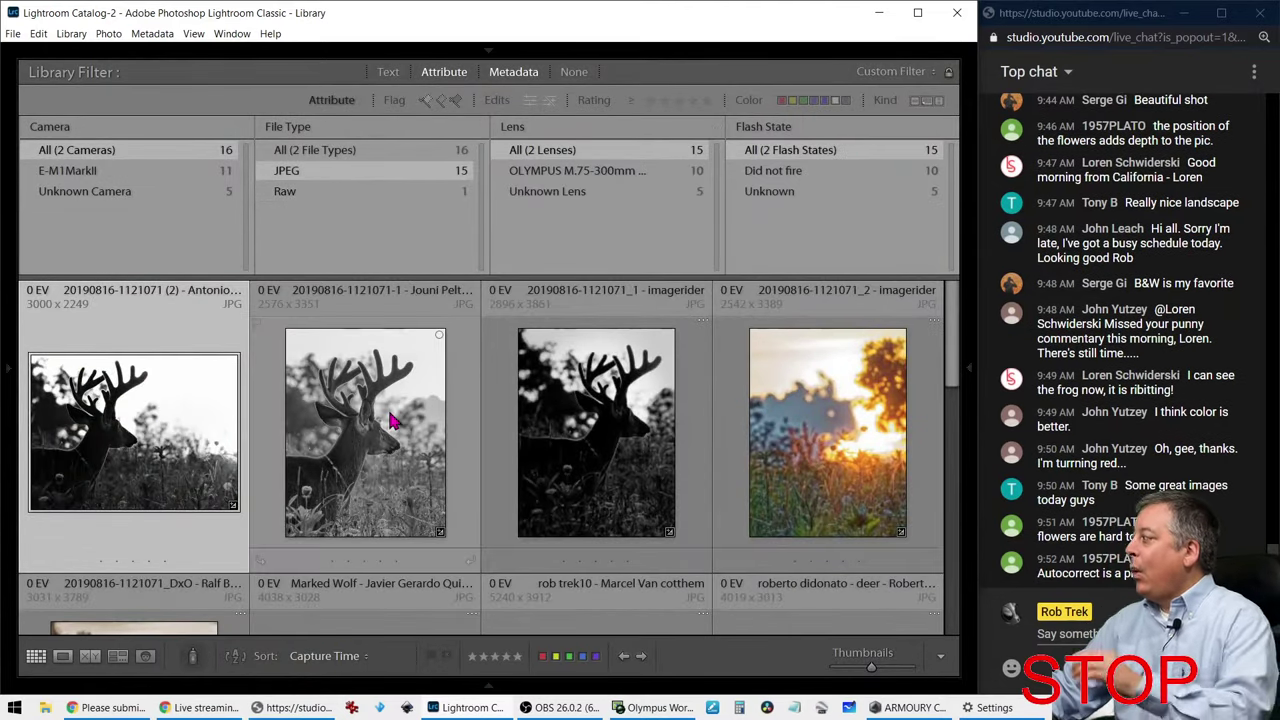
{"action": "mouse_move", "coordinate": [391, 421]}
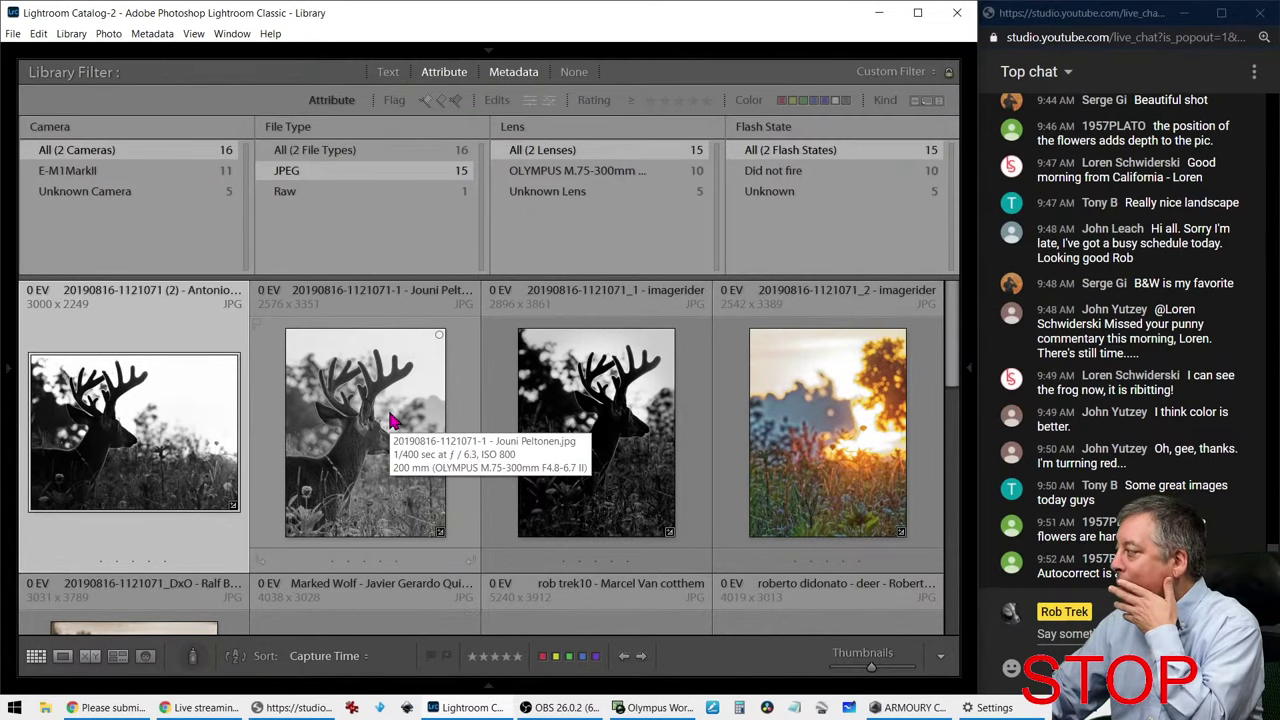
{"action": "double_click", "coordinate": [195, 445]}
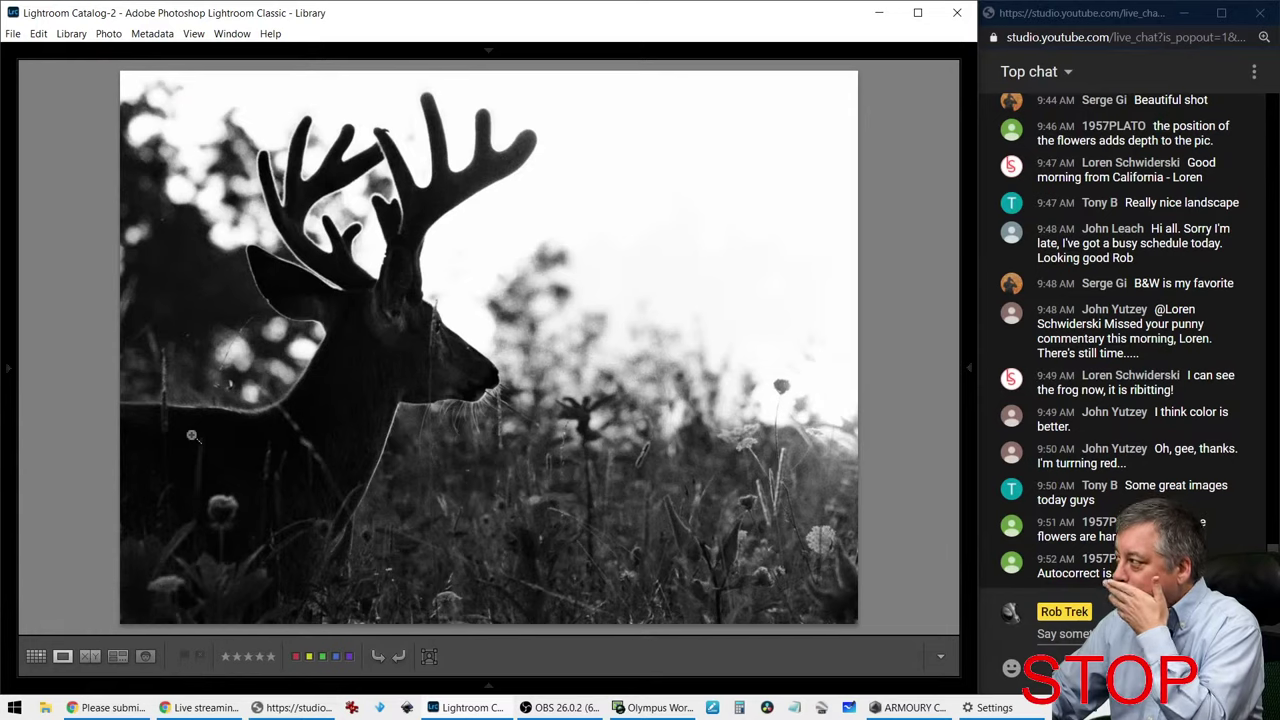
Step: Advance to the portrait-format black-and-white deer edit and cycle through its date, dimensions and exposure info overlays, ending with them hidden
{"action": "key", "text": "i"}
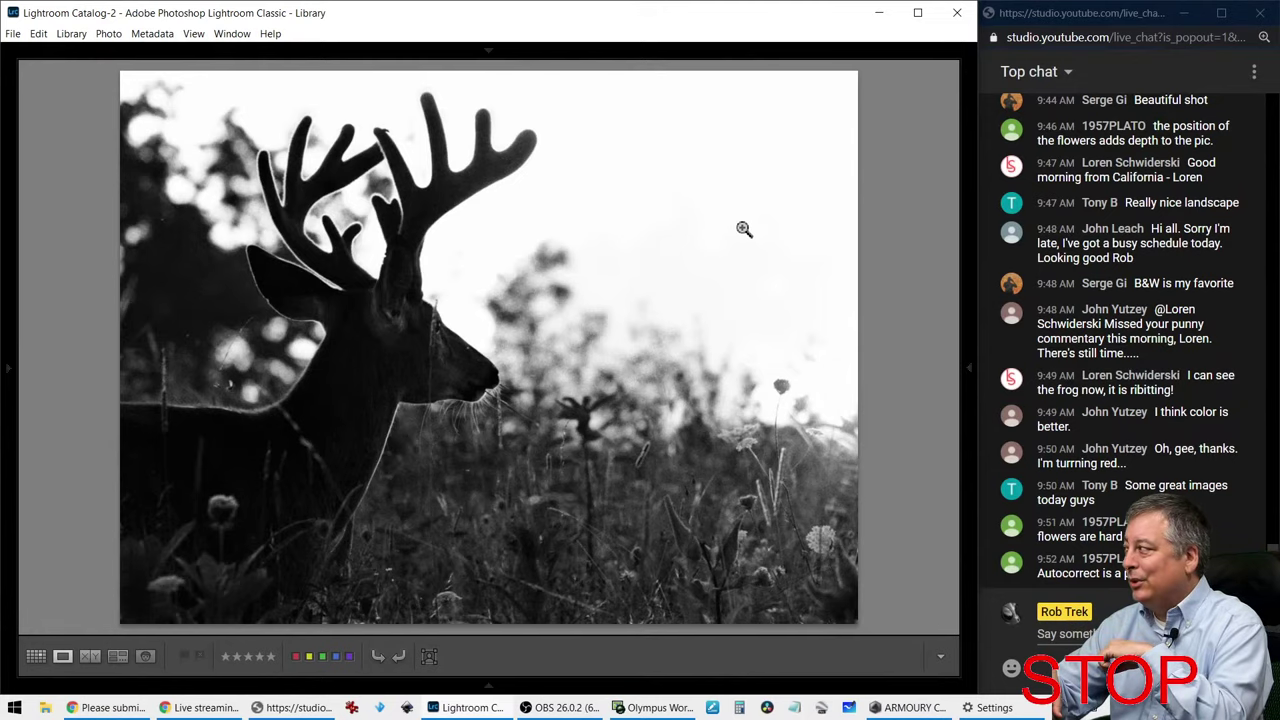
{"action": "key", "text": "Right"}
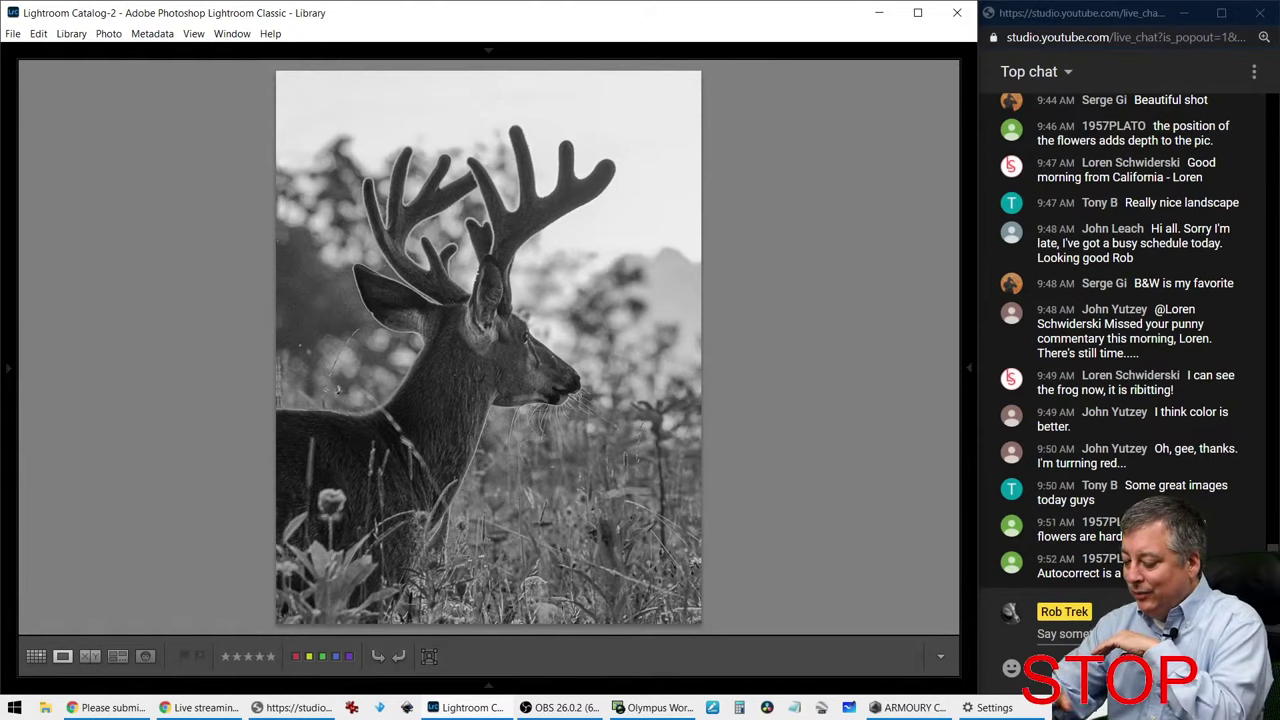
{"action": "key", "text": "i"}
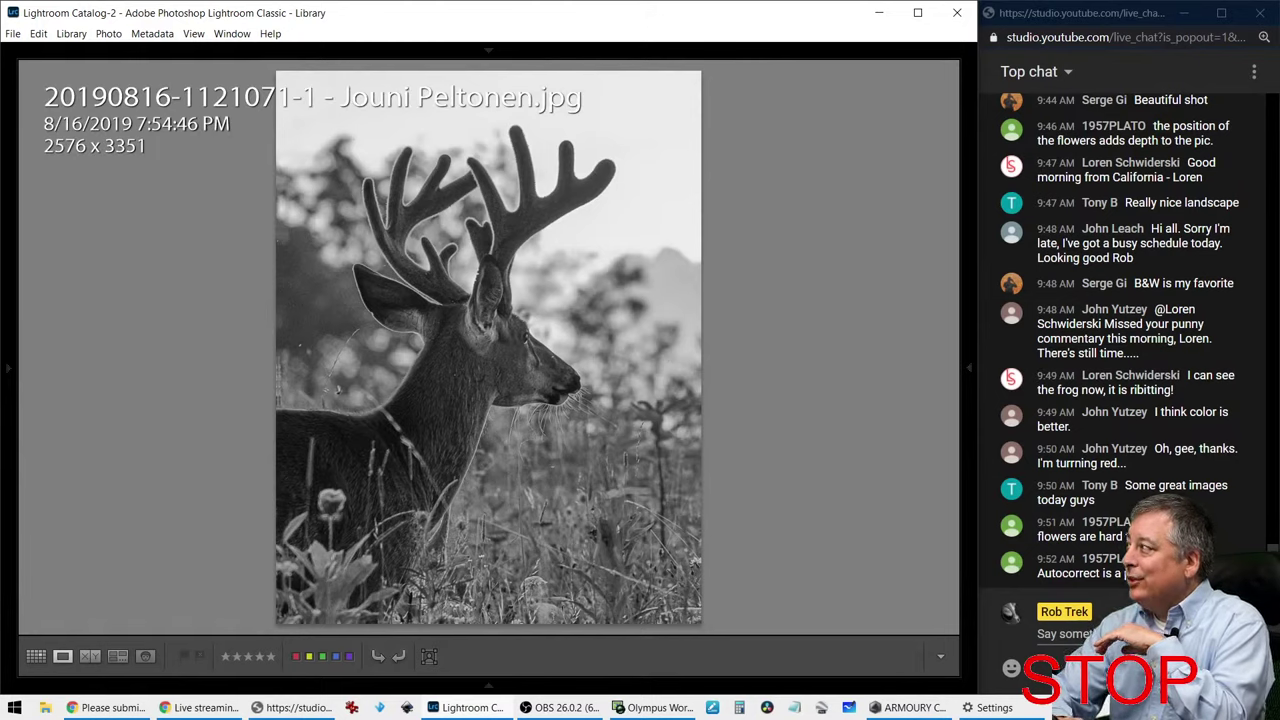
{"action": "key", "text": "i"}
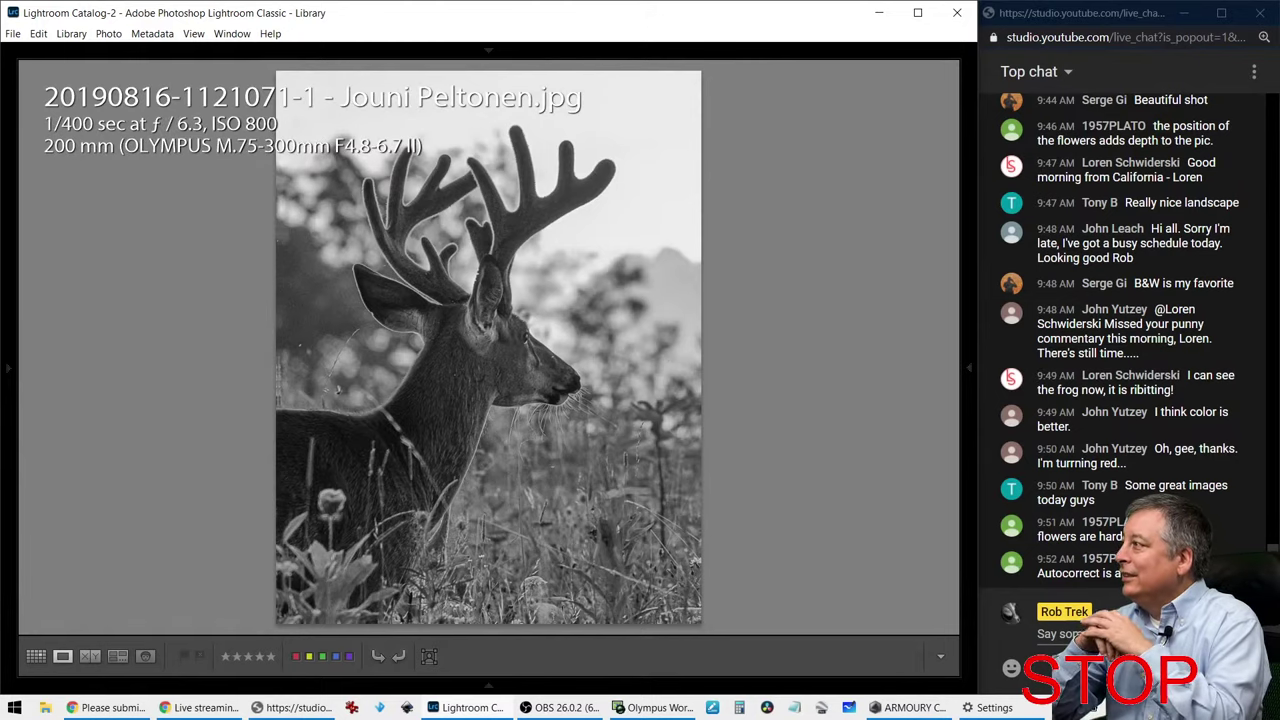
{"action": "key", "text": "i"}
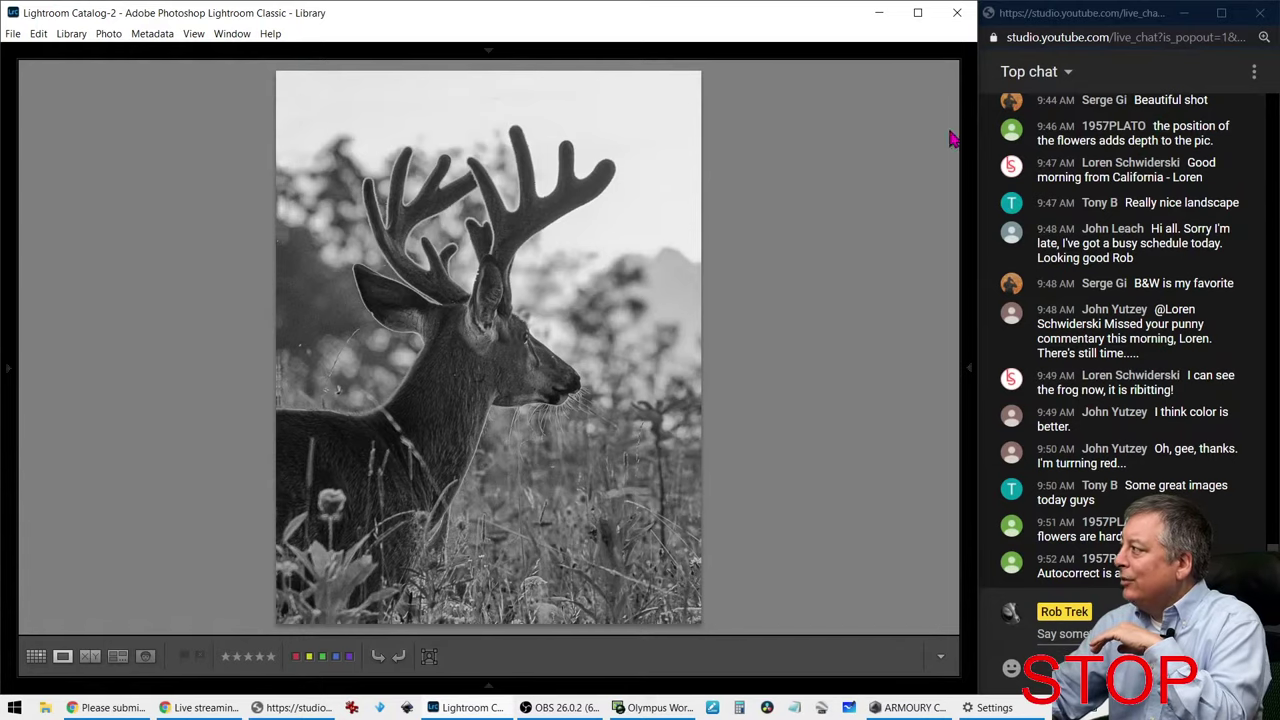
Step: Inspect the portrait deer edit up close at the sky beside the antlers and the background behind the neck
{"action": "left_click", "coordinate": [579, 237]}
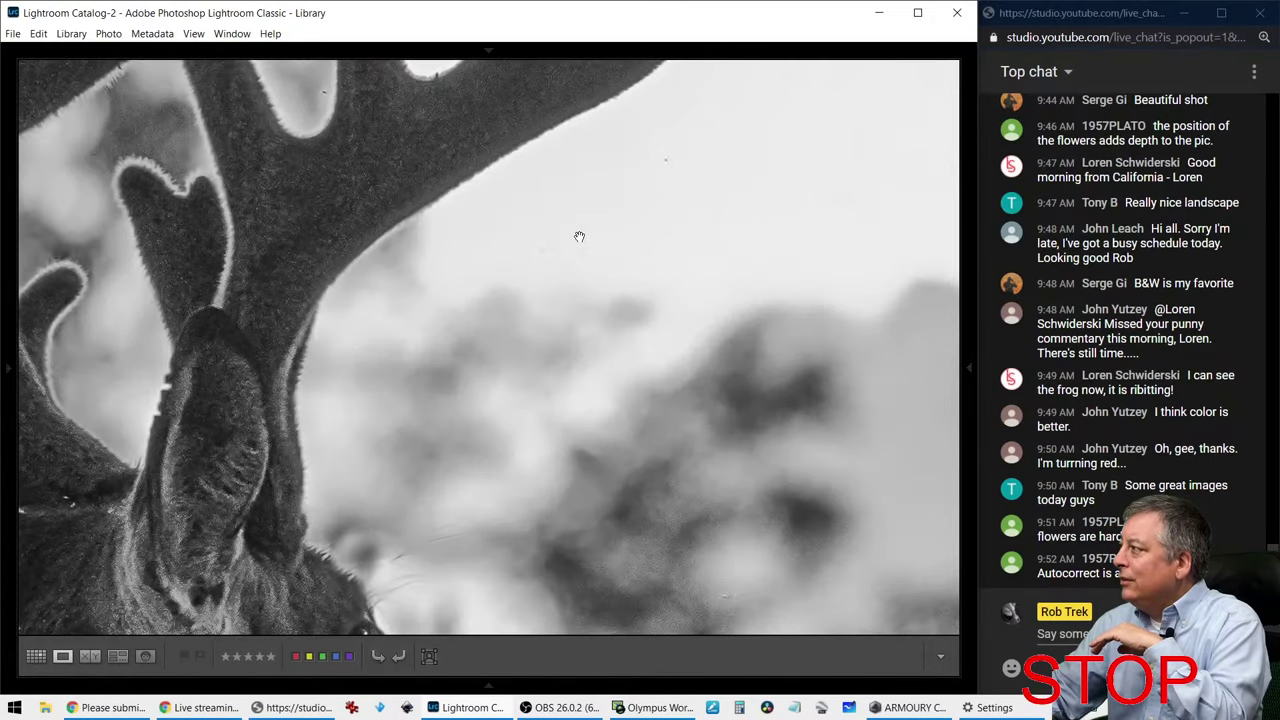
{"action": "left_click", "coordinate": [392, 392]}
{"action": "left_click", "coordinate": [423, 307]}
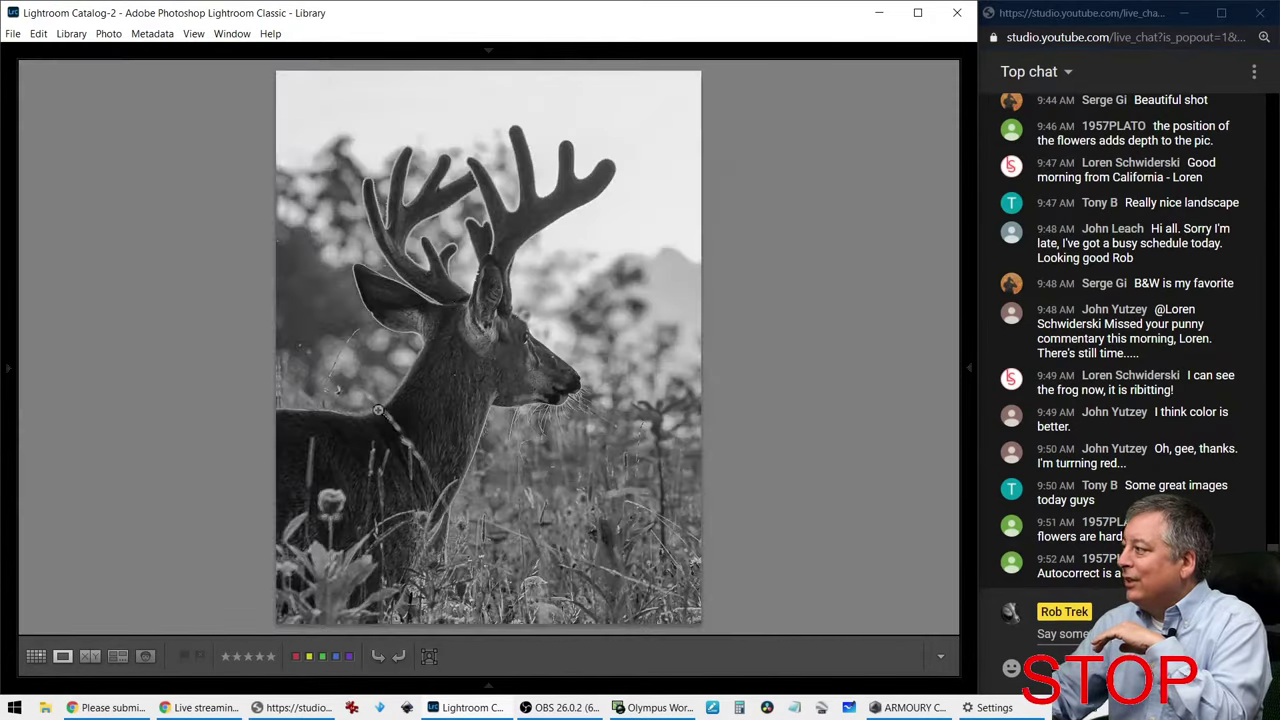
{"action": "left_click", "coordinate": [305, 336]}
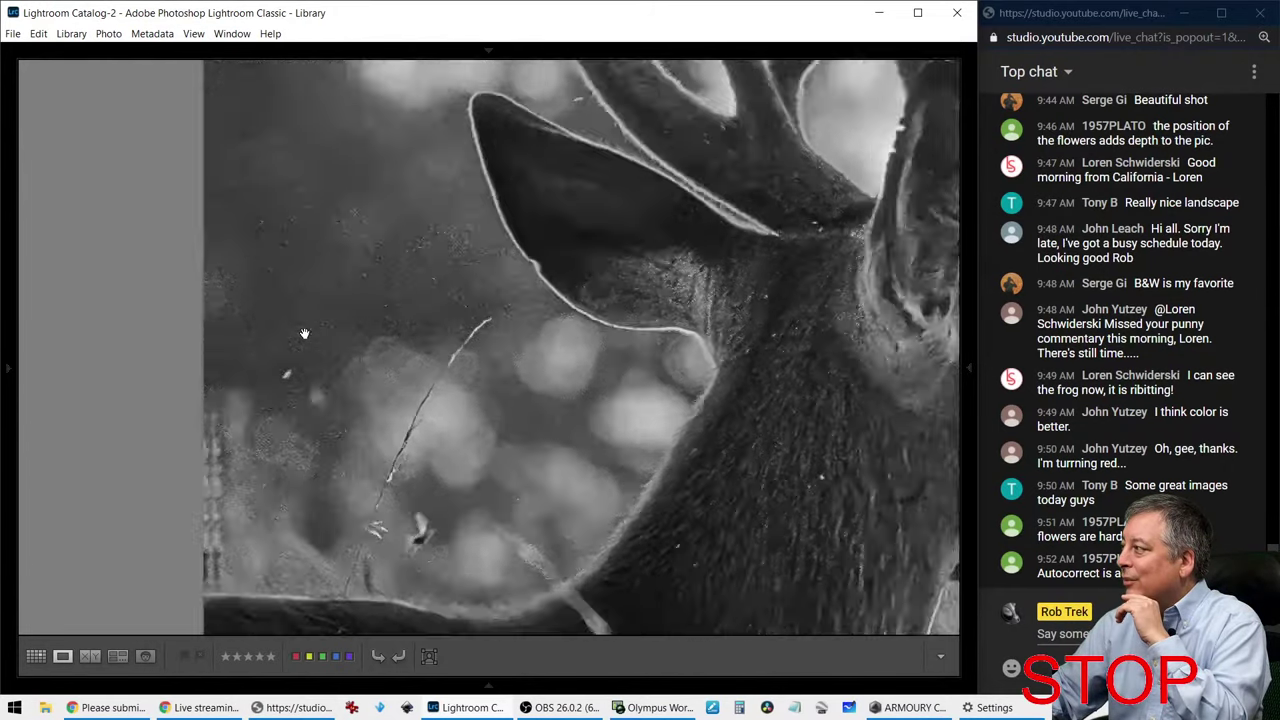
Step: View the portrait deer edit in full and compare it with the landscape black-and-white edit, showing the exposure info
{"action": "left_click", "coordinate": [305, 333]}
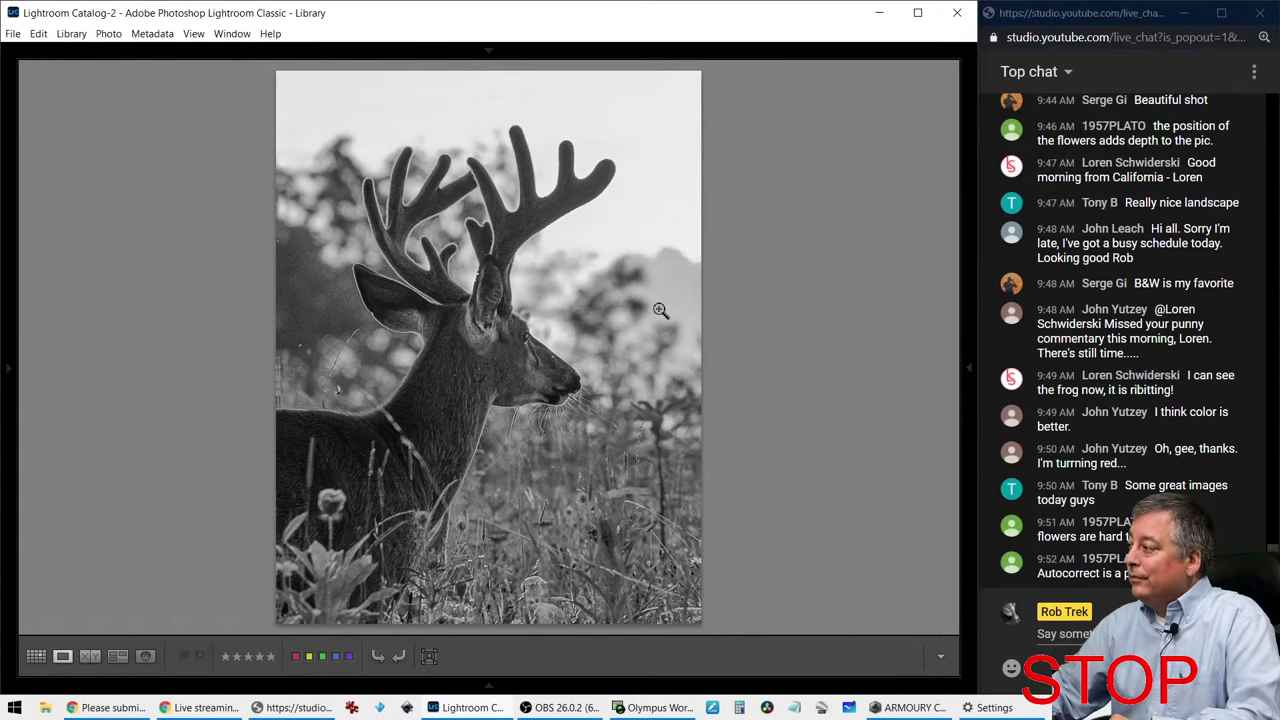
{"action": "key", "text": "Right"}
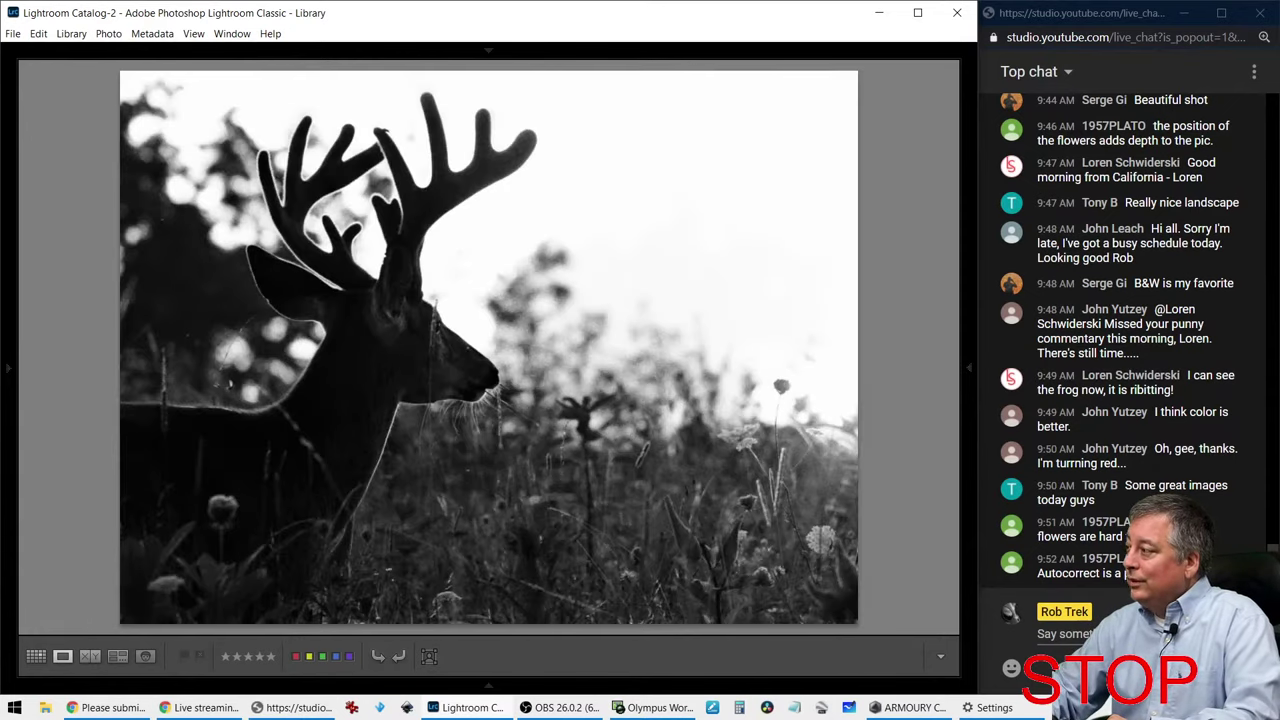
{"action": "key", "text": "i"}
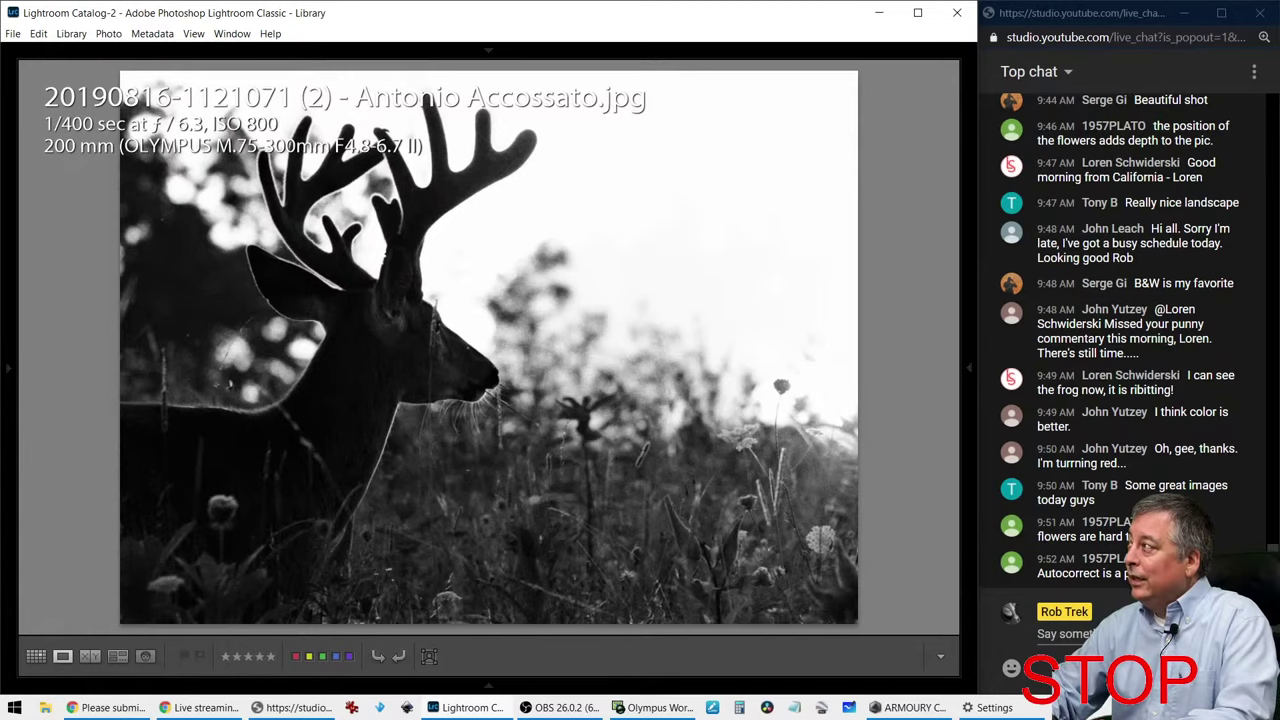
{"action": "key", "text": "Left"}
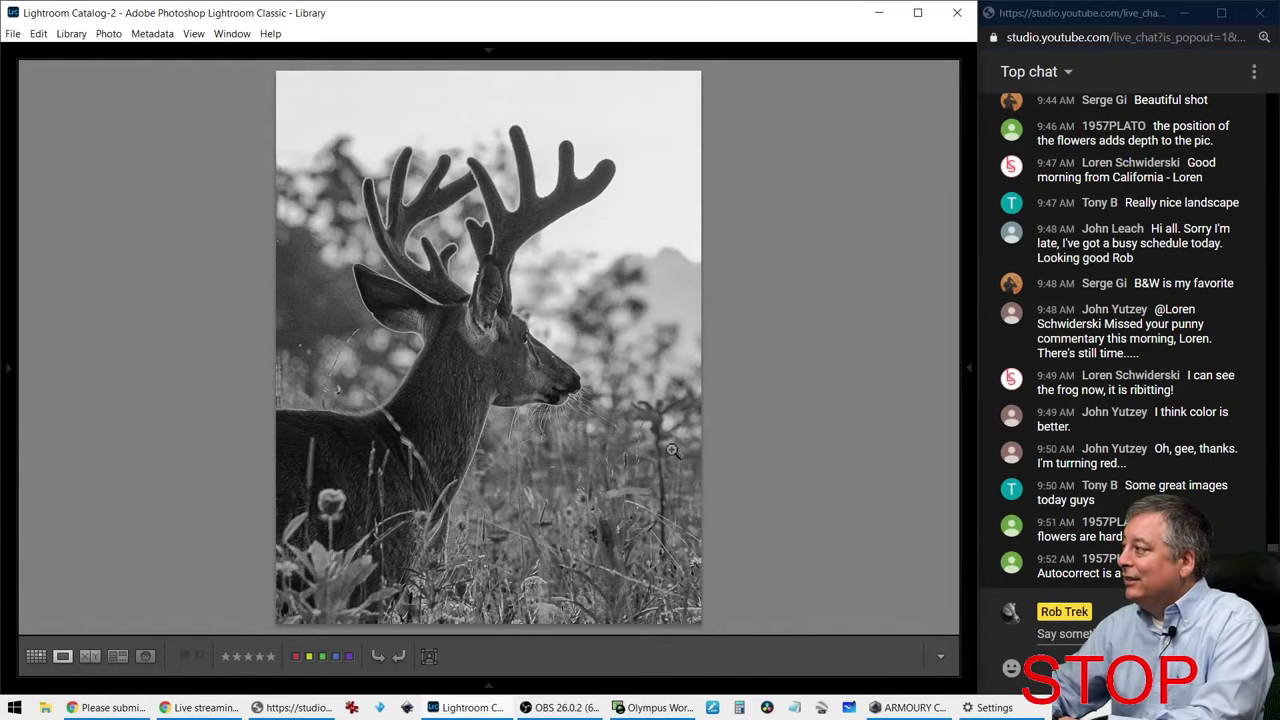
Step: Open the dark portrait silhouette edit, hide its info overlay, and inspect the deer's neck and muzzle up close
{"action": "key", "text": "Right"}
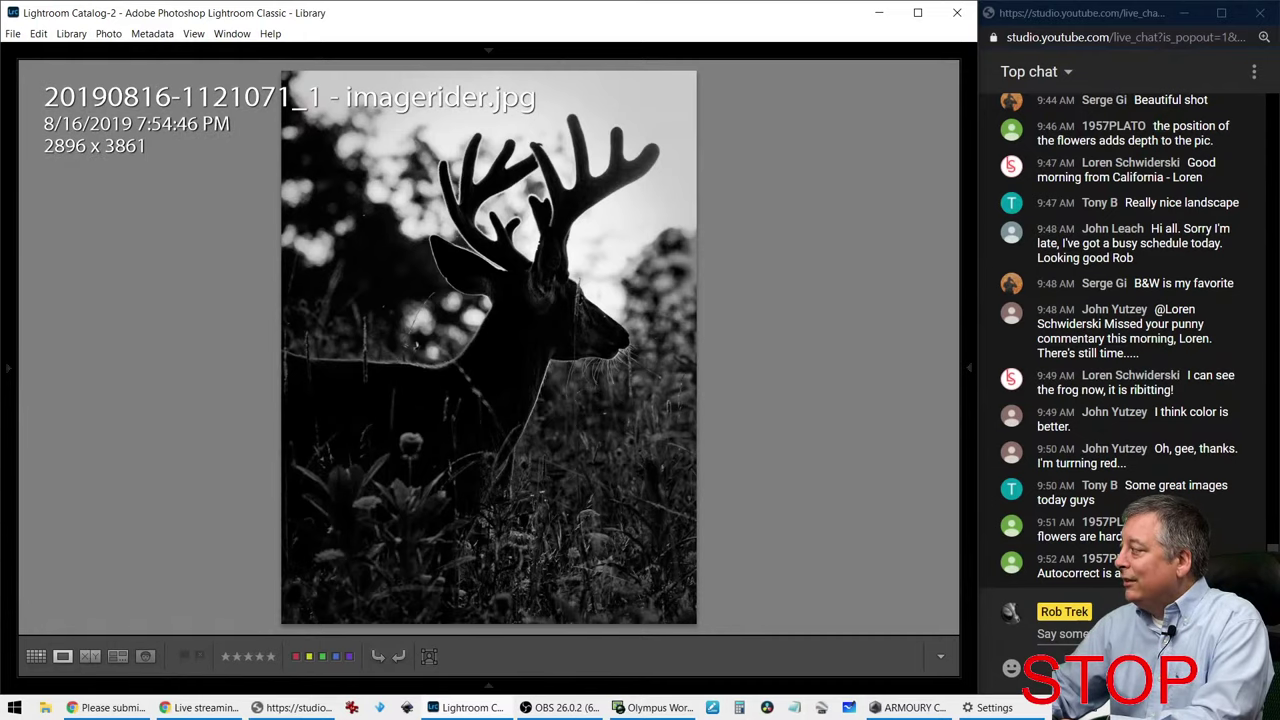
{"action": "key", "text": "i"}
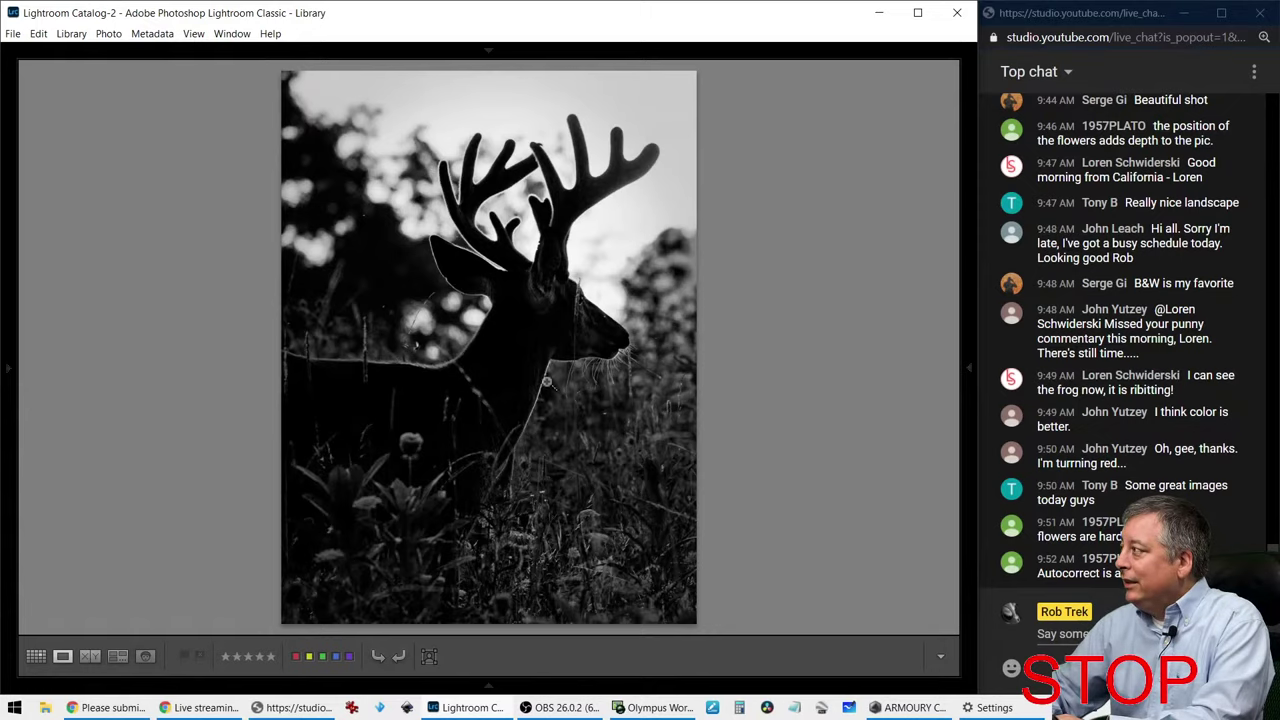
{"action": "left_click", "coordinate": [549, 346]}
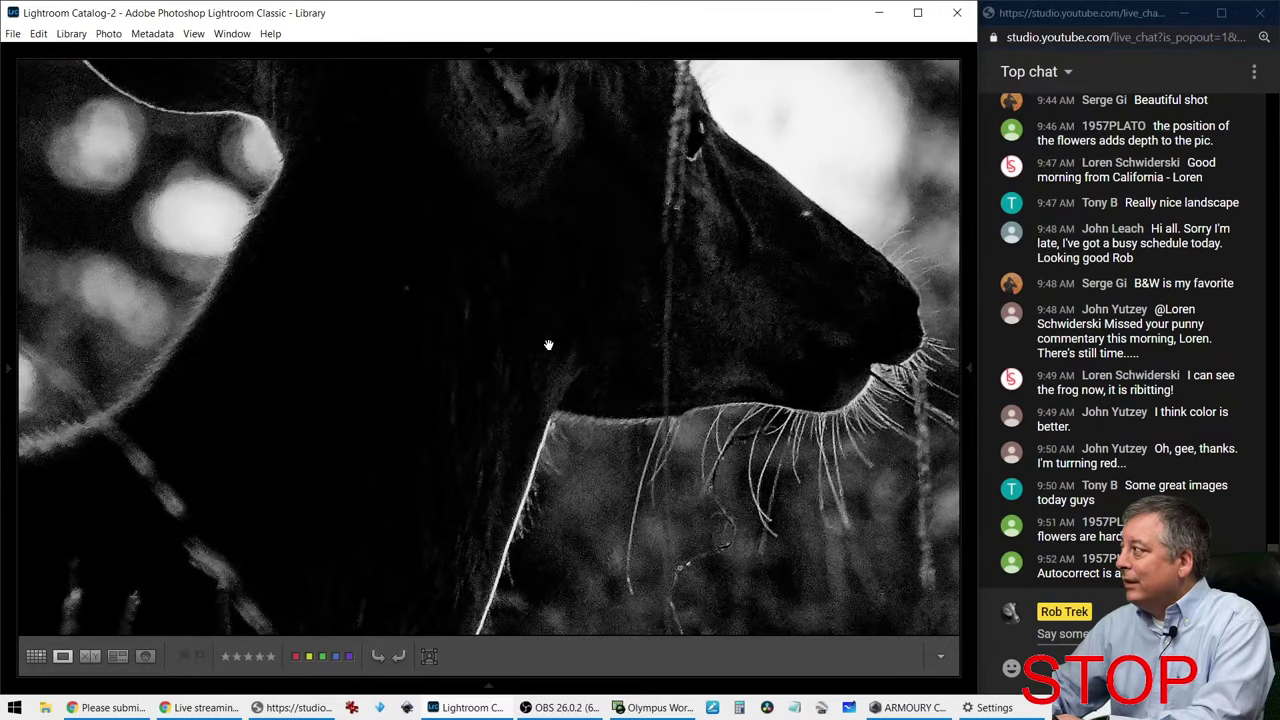
{"action": "left_click", "coordinate": [548, 345]}
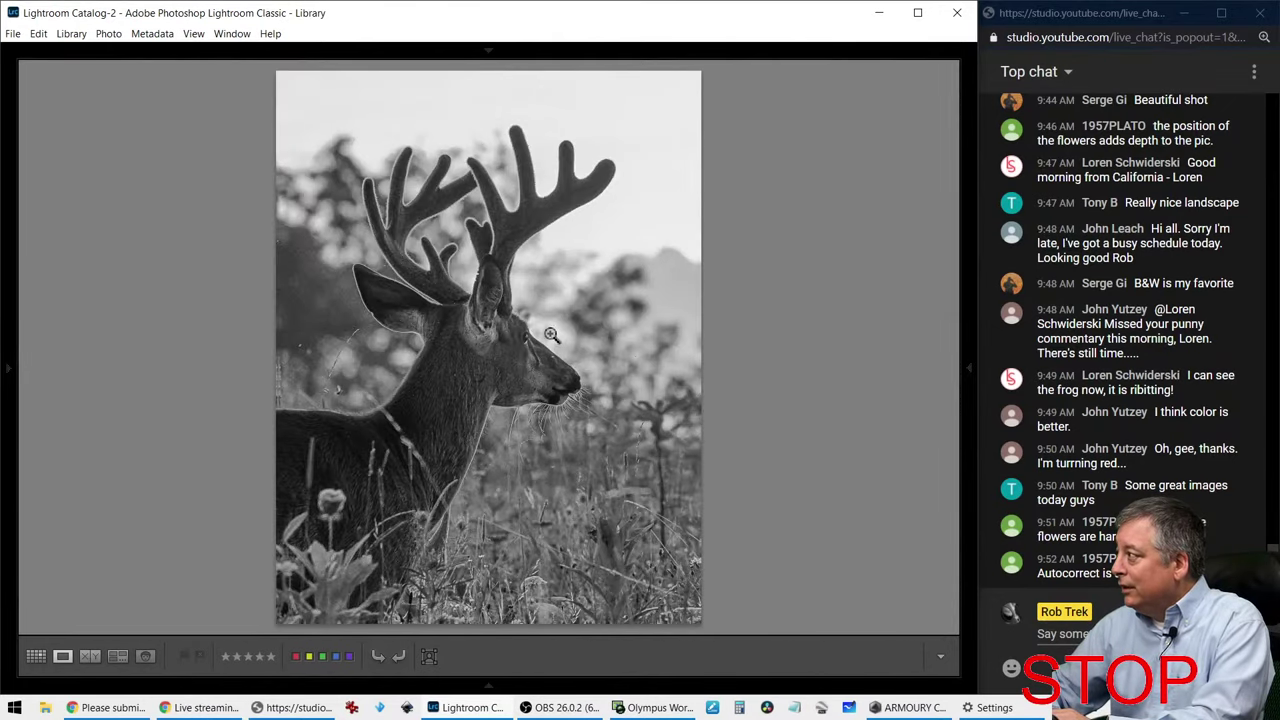
Step: Show the date and dimensions overlay on the lighter portrait edit and inspect the deer's head up close
{"action": "key", "text": "i"}
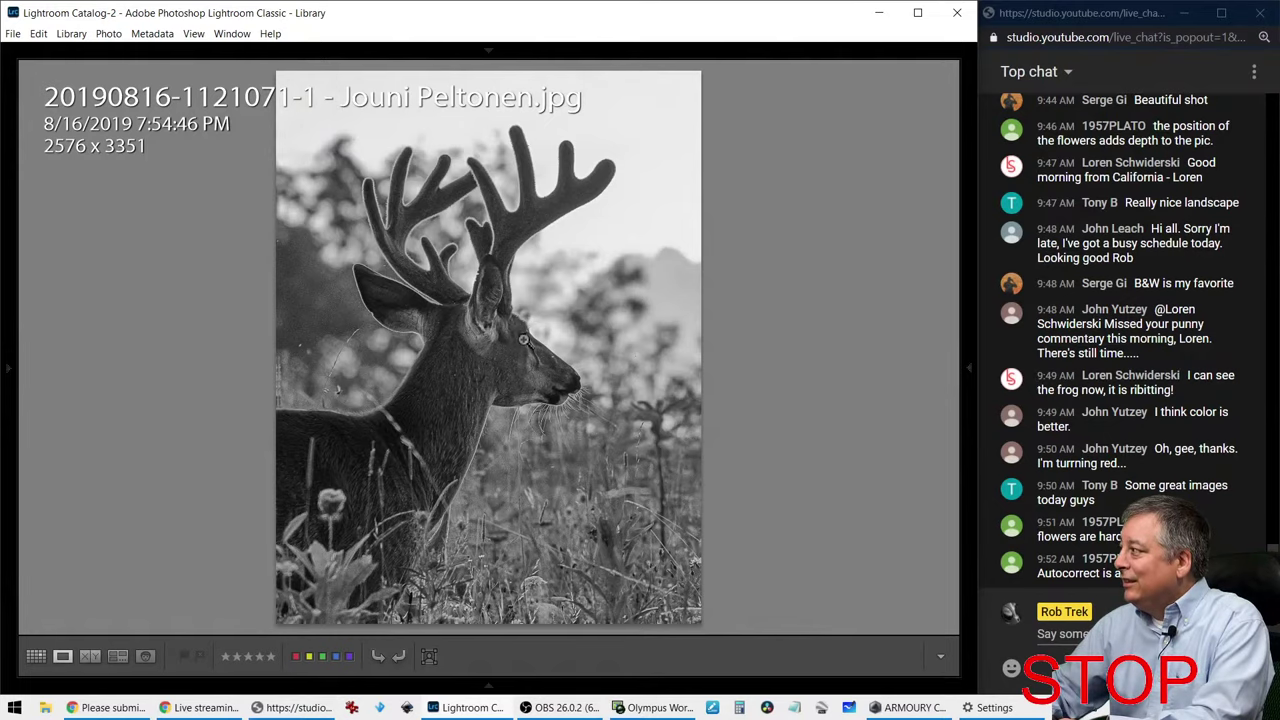
{"action": "left_click", "coordinate": [505, 374]}
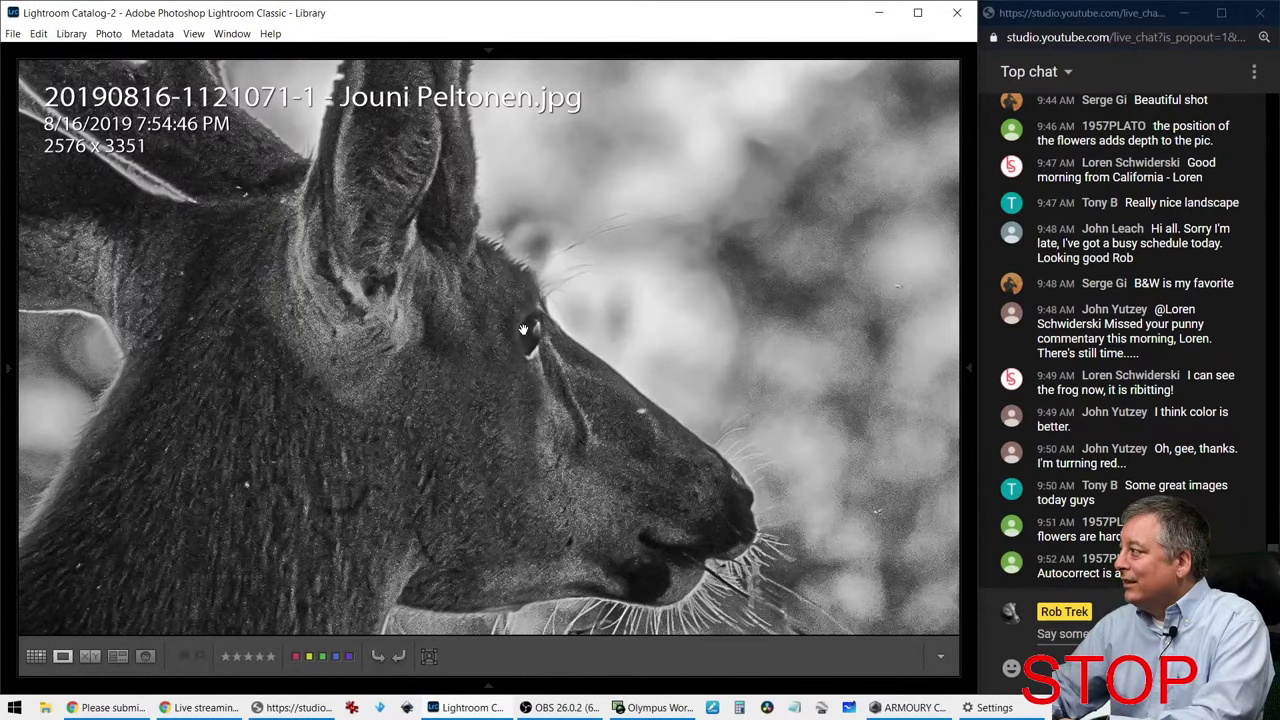
{"action": "left_click", "coordinate": [537, 499]}
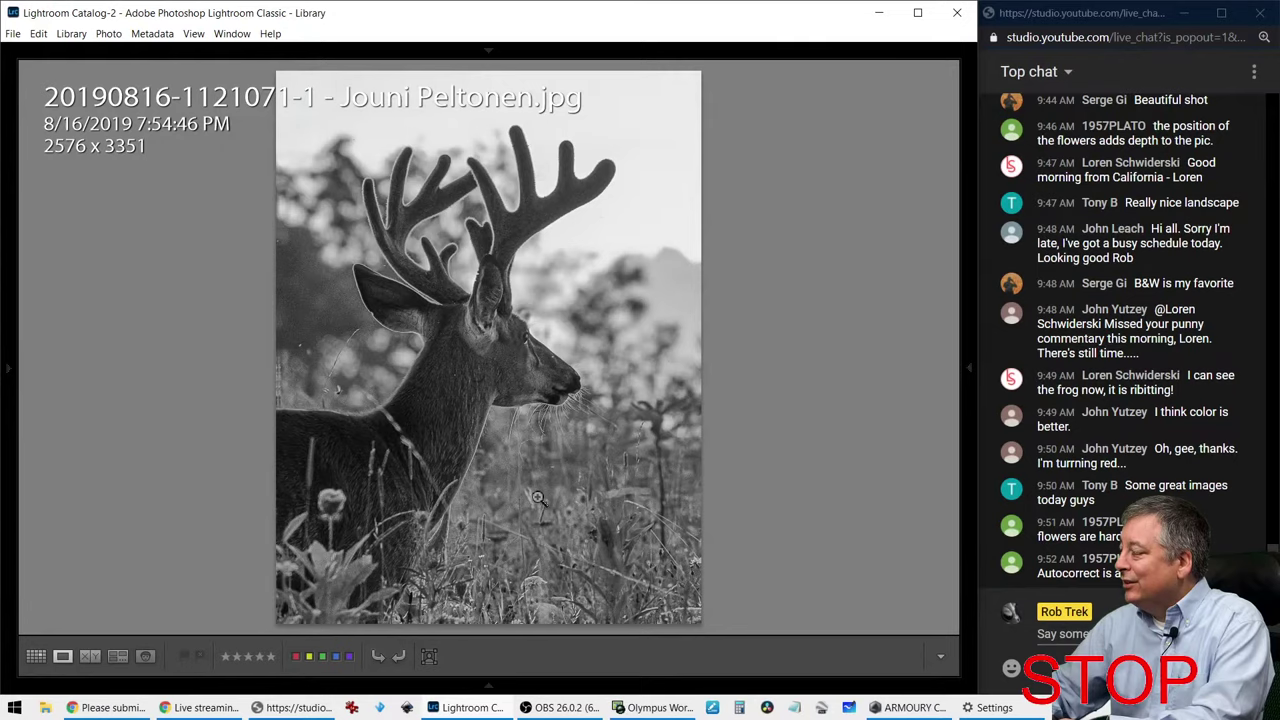
Step: Flip between the landscape, lighter portrait and dark silhouette black-and-white edits, ending on the lighter portrait
{"action": "key", "text": "Right"}
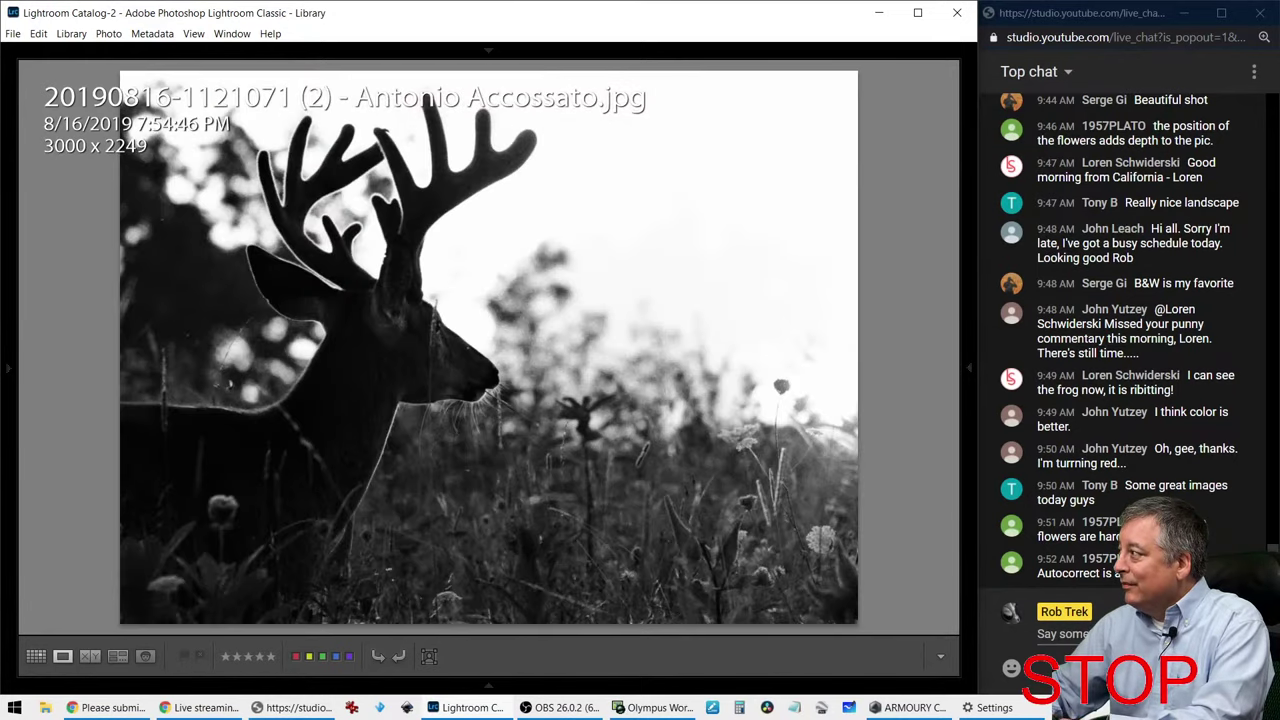
{"action": "key", "text": "Left"}
{"action": "key", "text": "Left"}
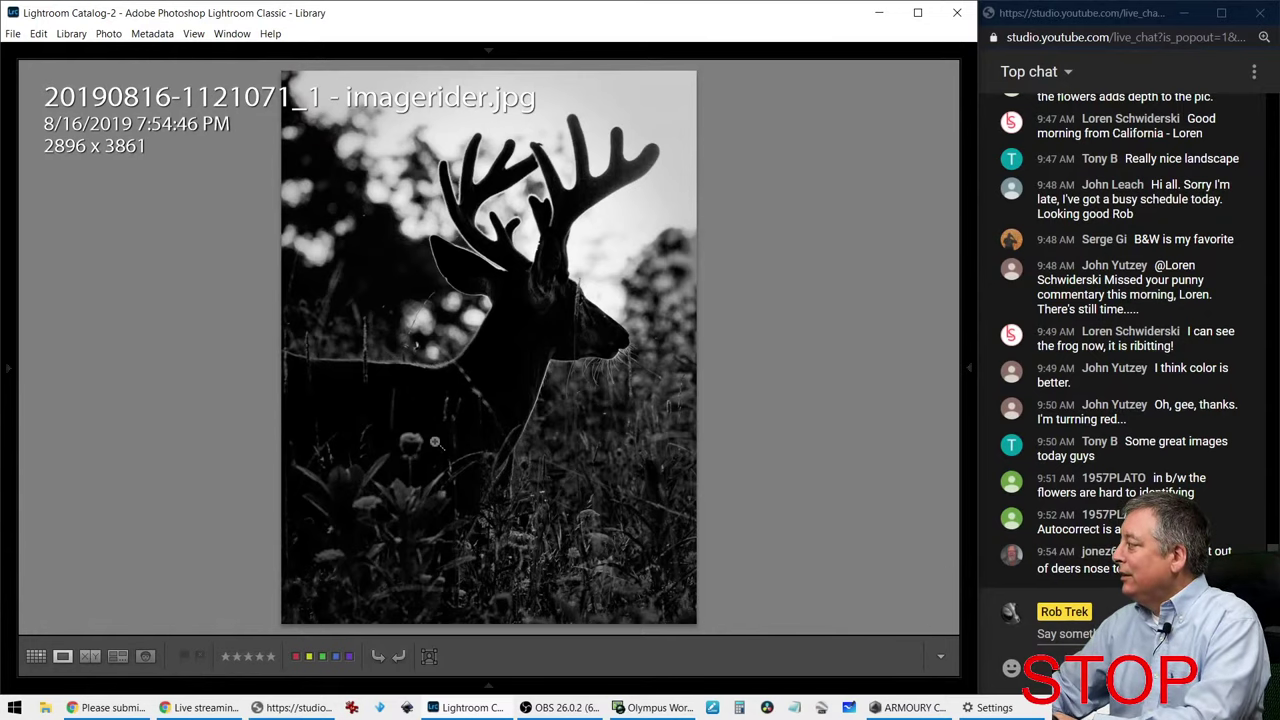
{"action": "key", "text": "Right"}
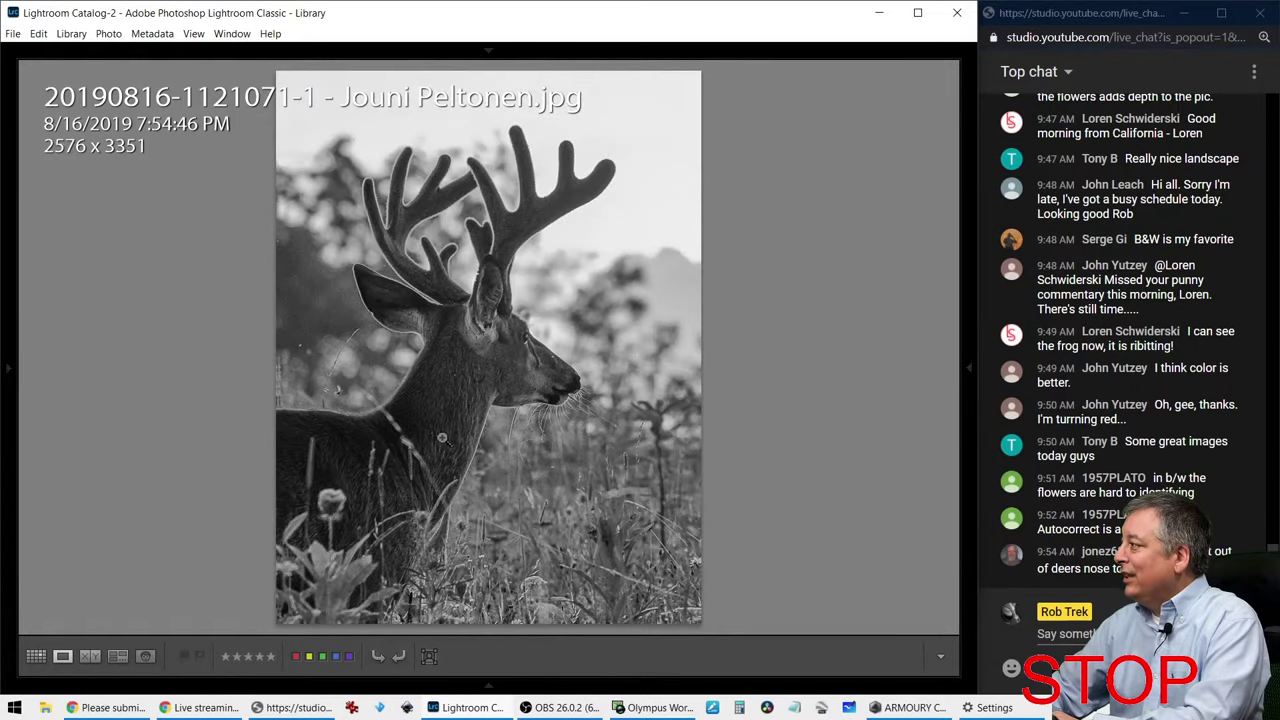
{"action": "key", "text": "Right"}
{"action": "key", "text": "Left"}
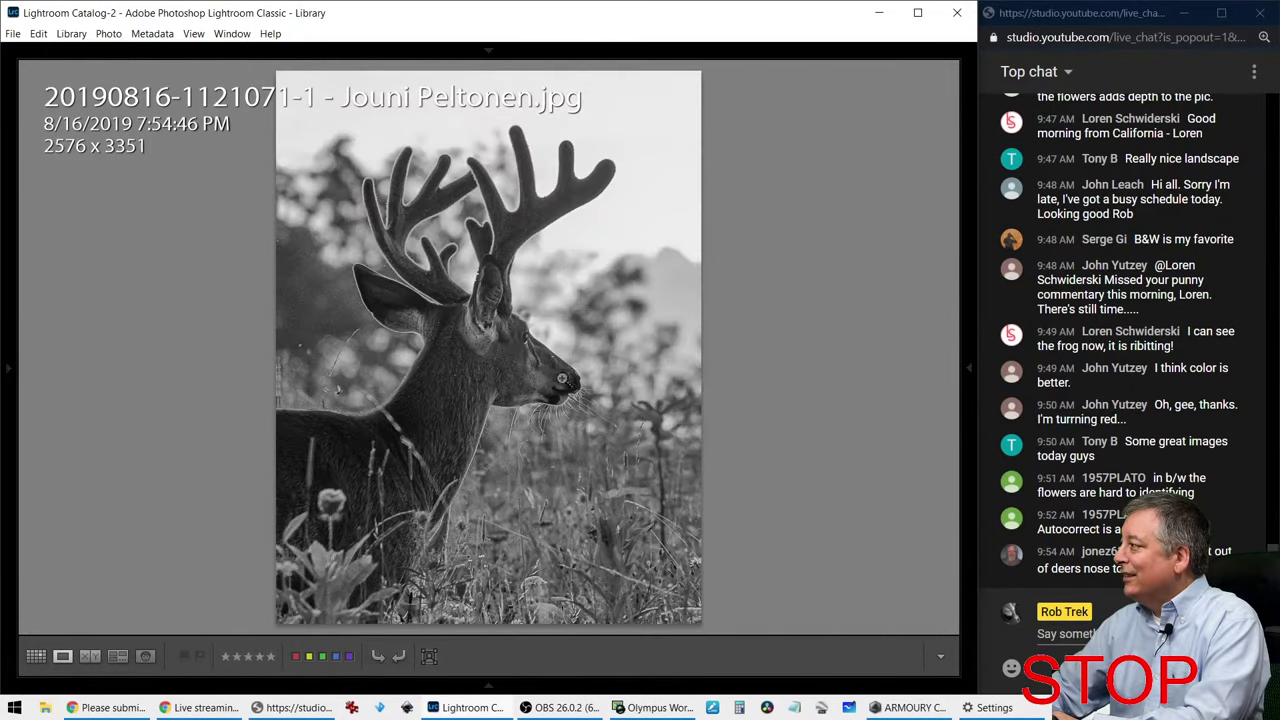
Step: Inspect the deer's nose up close in the lighter portrait edit and return to the dark silhouette edit
{"action": "left_click", "coordinate": [562, 378]}
{"action": "left_click", "coordinate": [600, 375]}
{"action": "key", "text": "Left"}
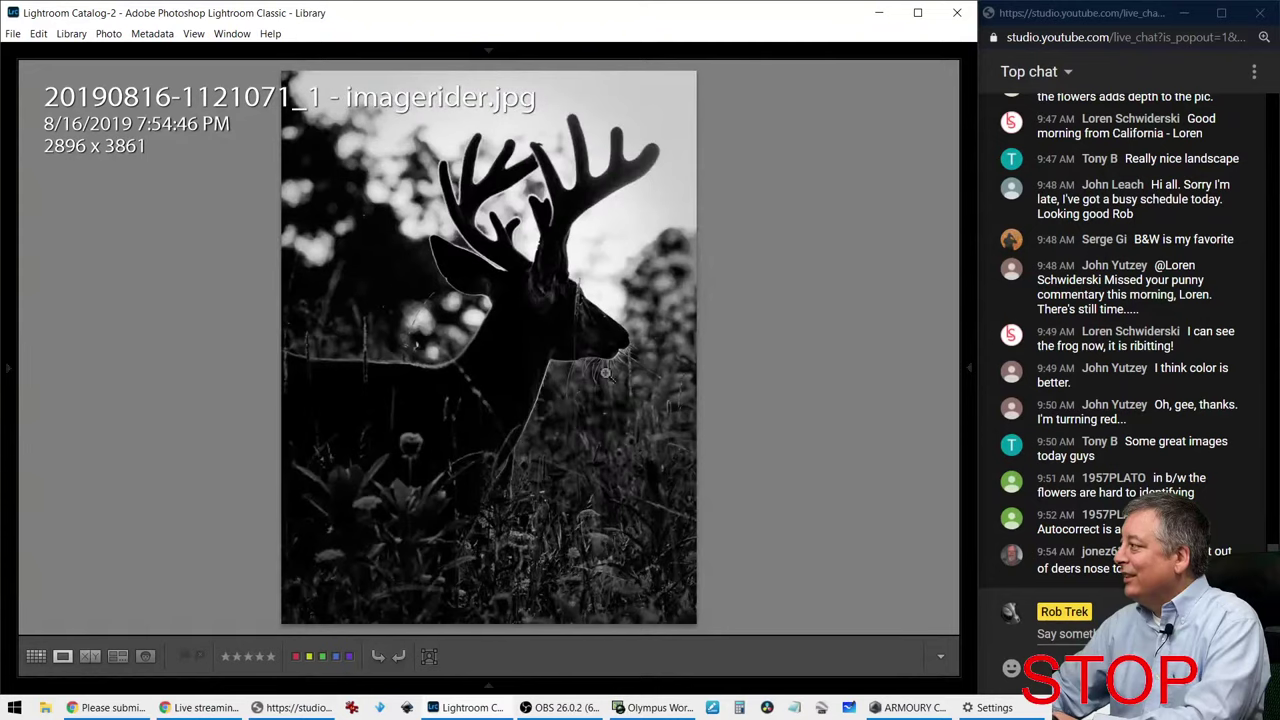
Step: Compare the deerless sunset meadow edit side by side with the dark silhouette, make the silhouette the select photo, and view it full screen
{"action": "key", "text": "Left"}
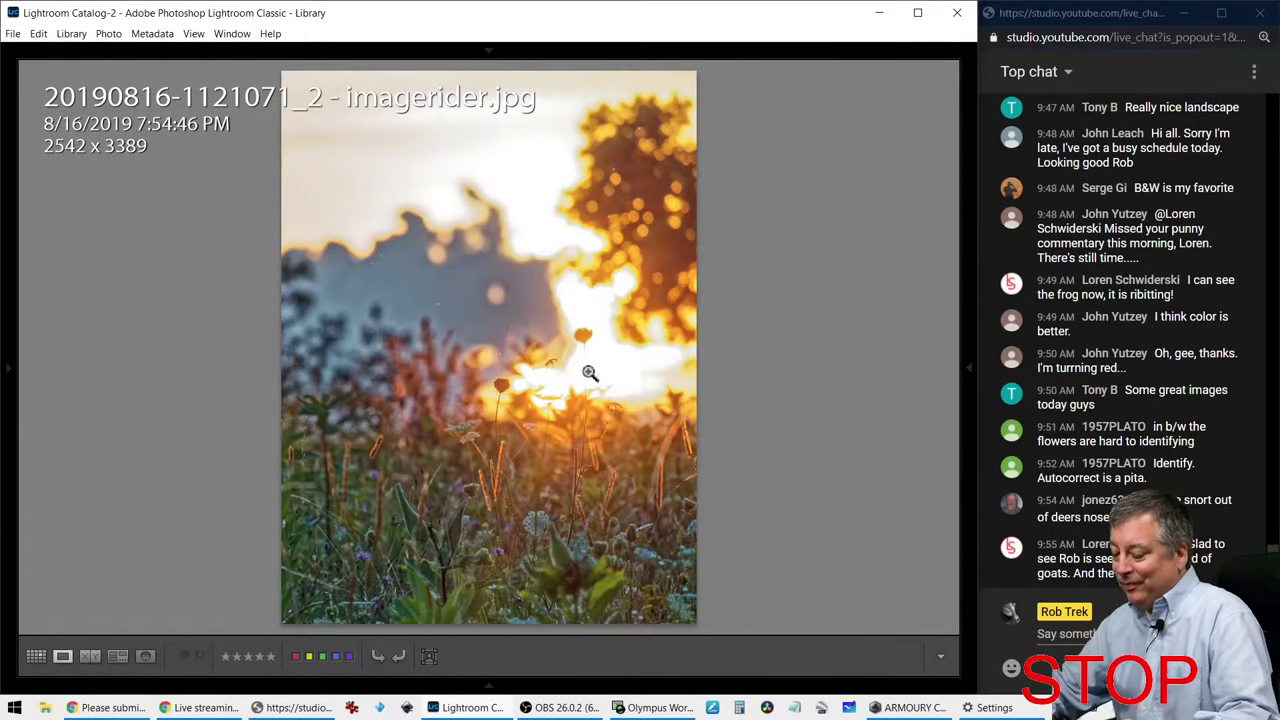
{"action": "left_click", "coordinate": [90, 656]}
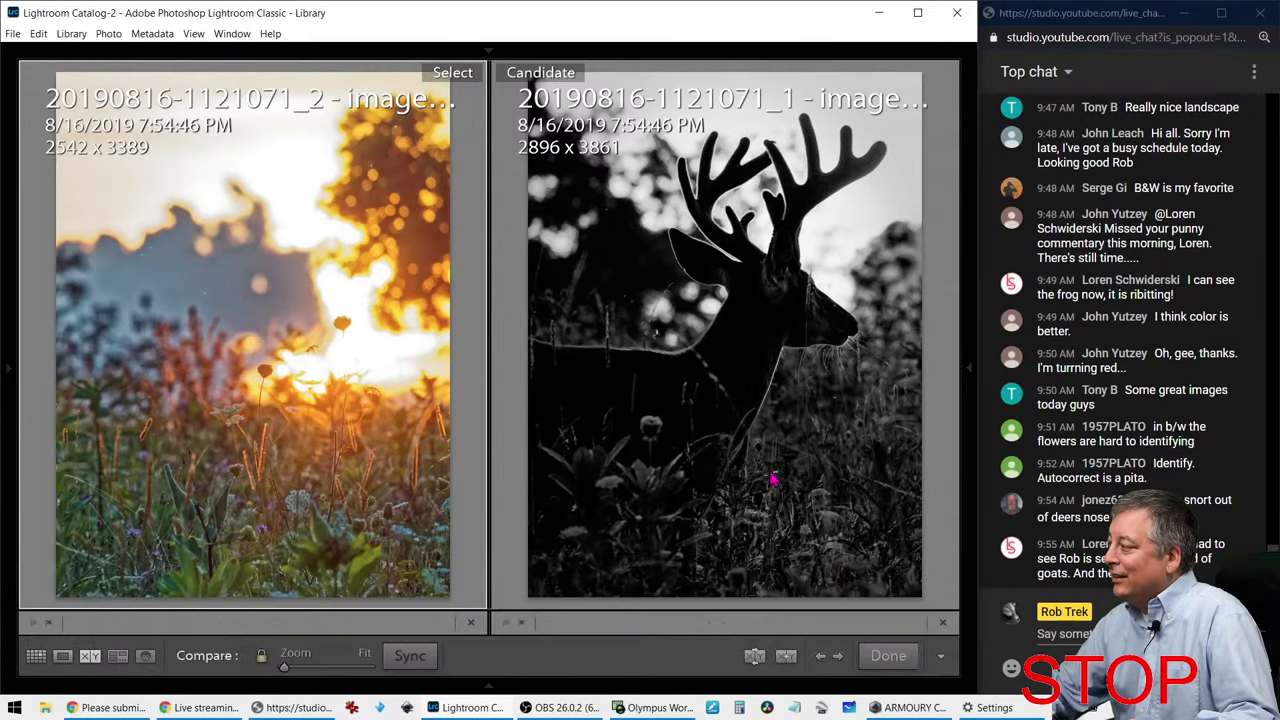
{"action": "left_click", "coordinate": [787, 657]}
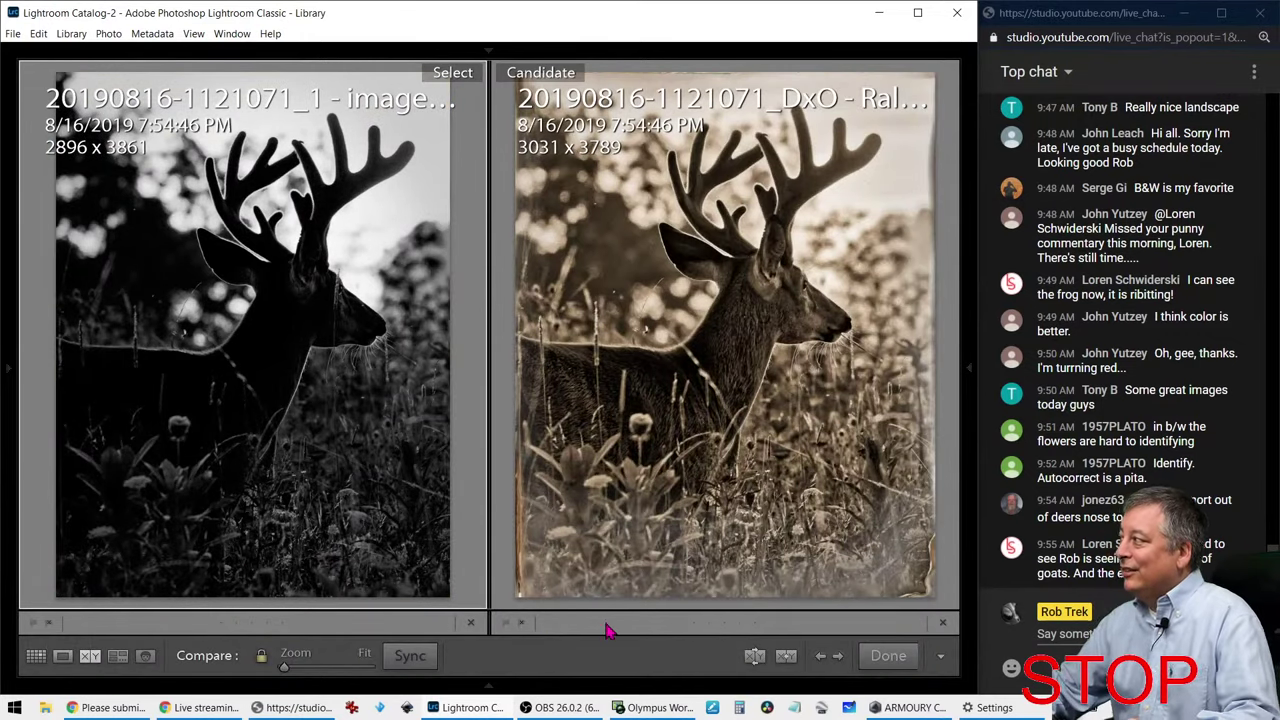
{"action": "left_click", "coordinate": [755, 657]}
{"action": "left_click", "coordinate": [790, 658]}
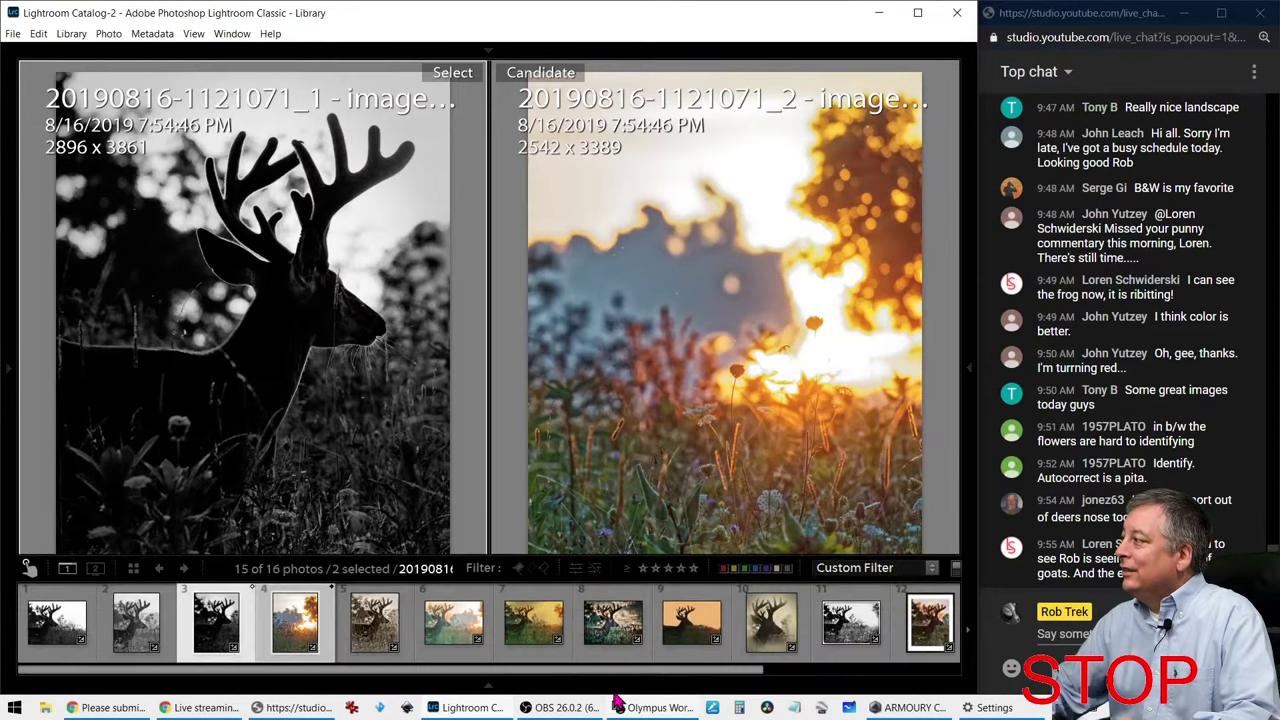
{"action": "key", "text": "f"}
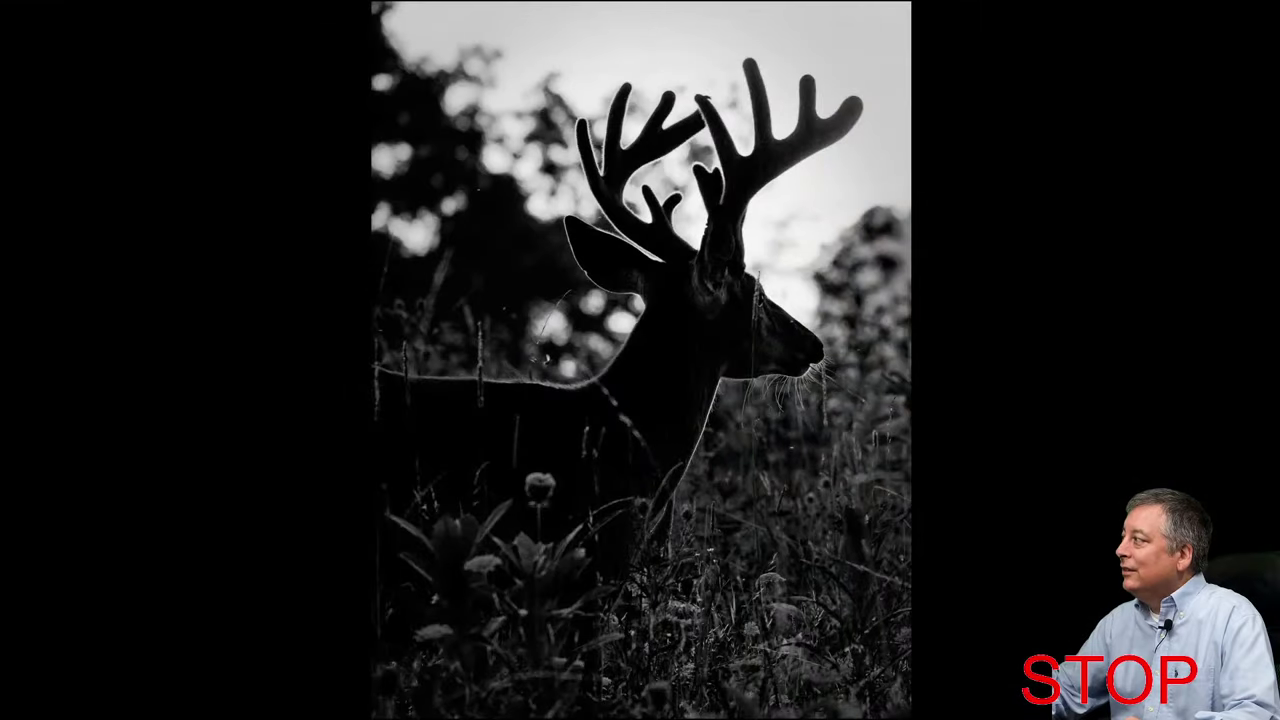
{"action": "key", "text": "f"}
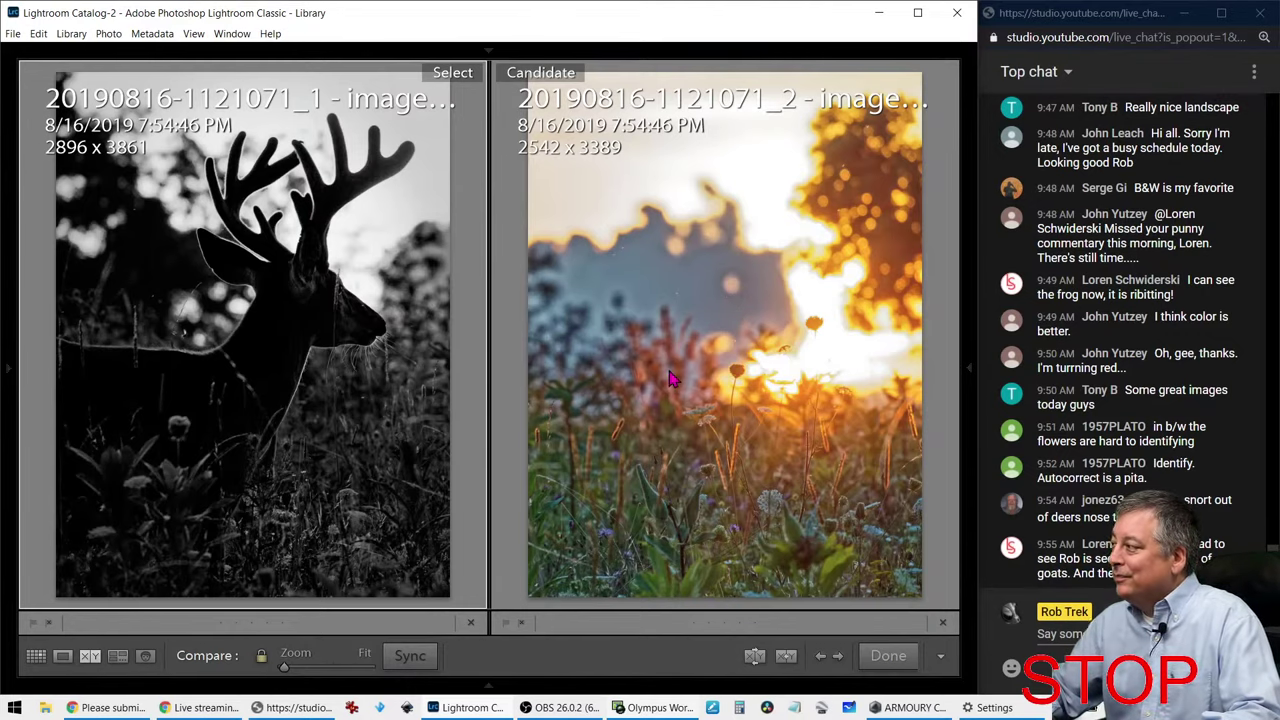
Step: Return to the thumbnail grid and open the sepia deer edit with the aged-paper border in an enlarged view
{"action": "key", "text": "g"}
{"action": "scroll", "coordinate": [672, 382], "scroll_direction": "down", "scroll_amount": 1}
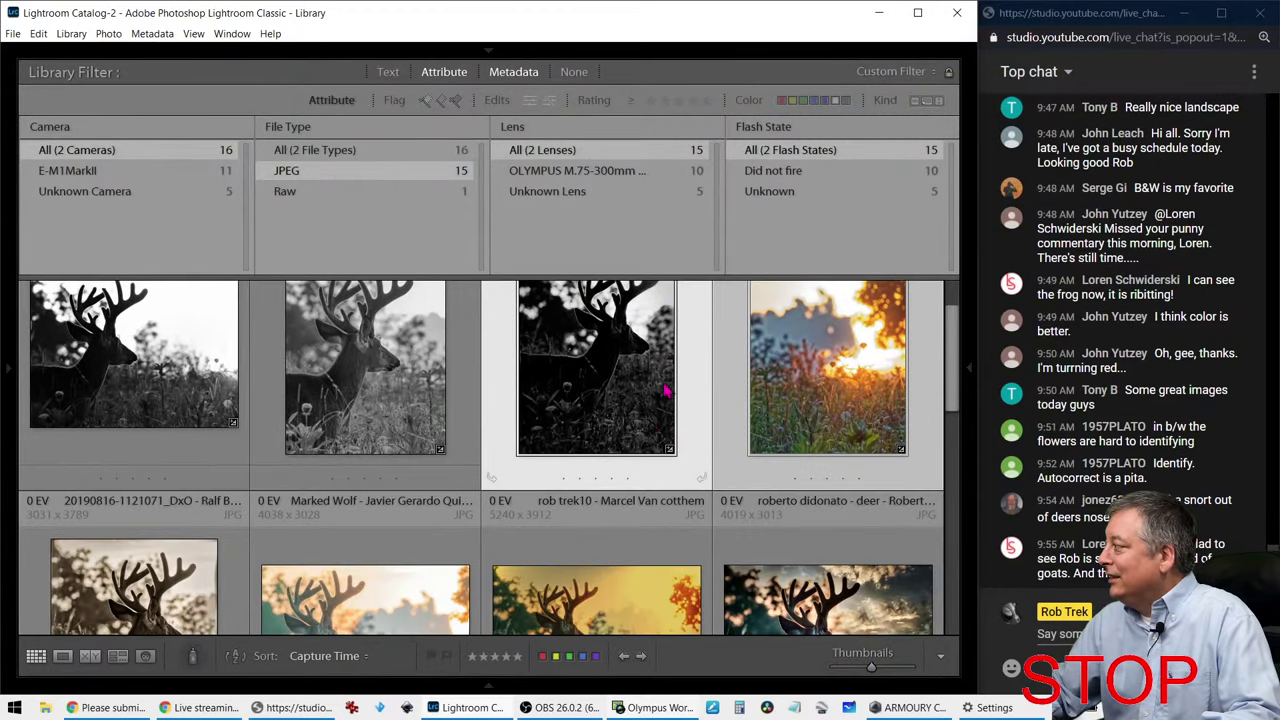
{"action": "scroll", "coordinate": [592, 481], "scroll_direction": "down", "scroll_amount": 1}
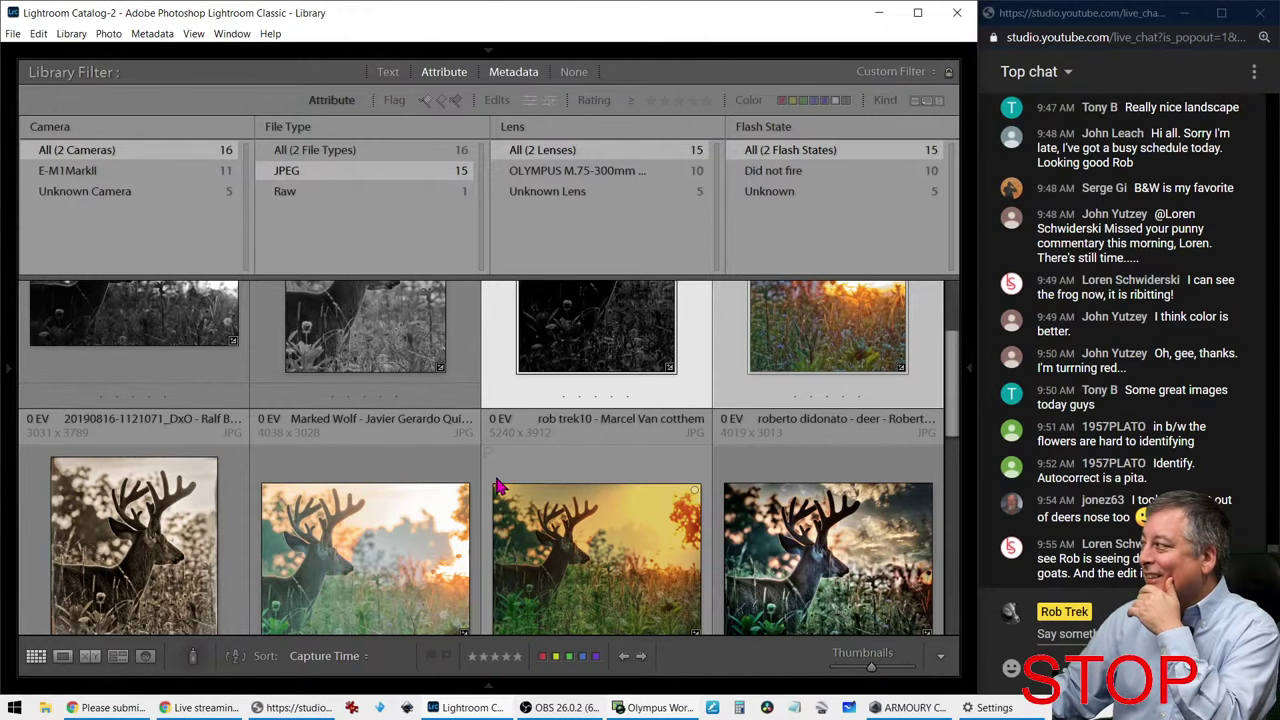
{"action": "scroll", "coordinate": [400, 480], "scroll_direction": "down", "scroll_amount": 1}
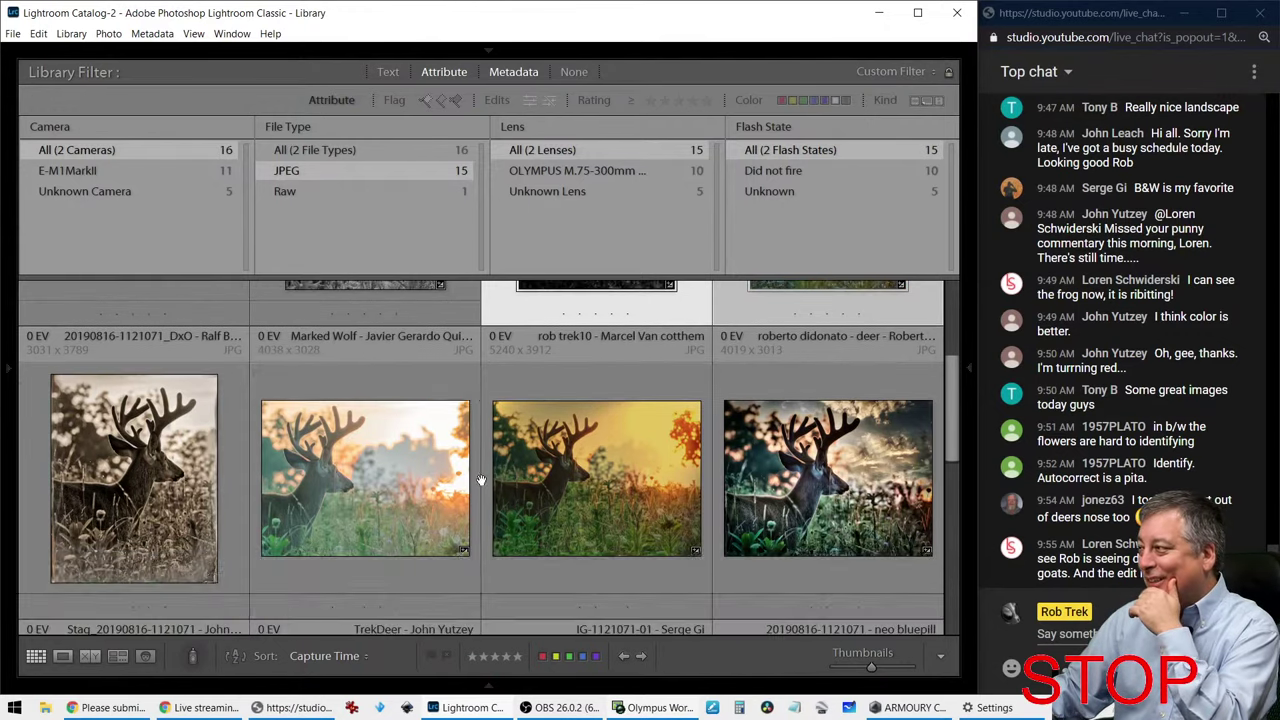
{"action": "double_click", "coordinate": [208, 476]}
{"action": "key", "text": "Right"}
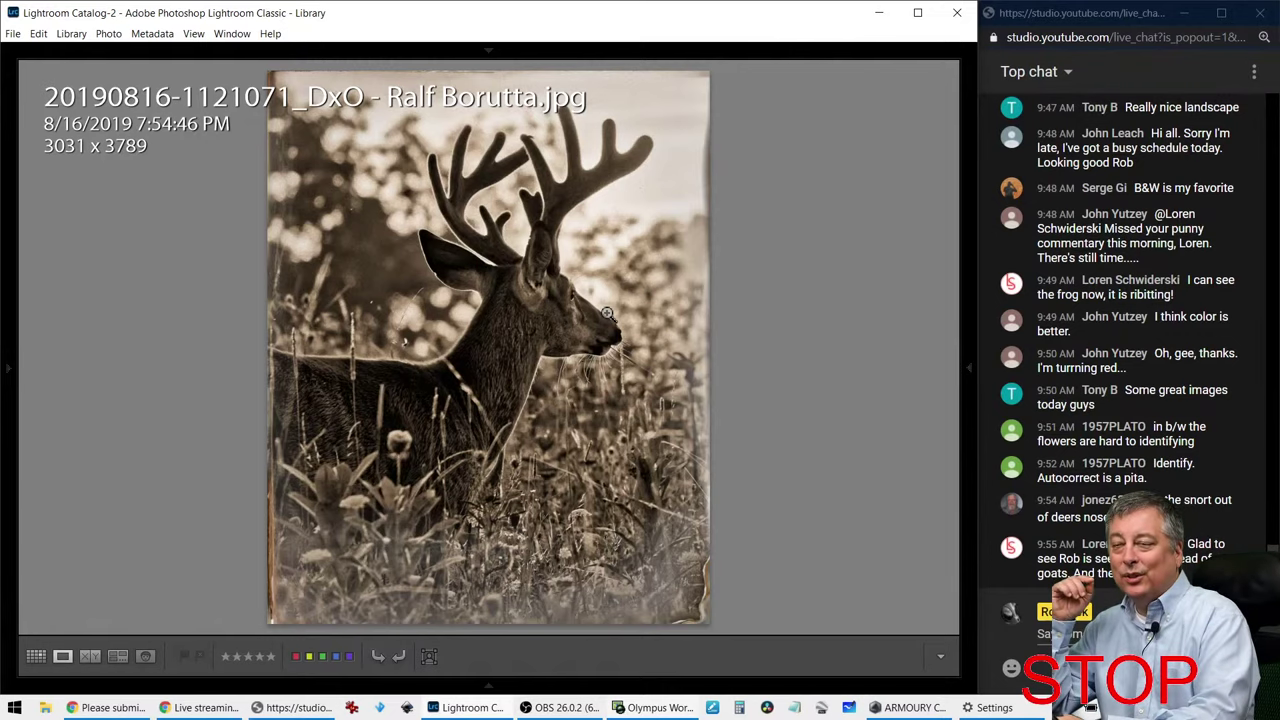
Step: Cycle through the info overlays on the sepia deer edit
{"action": "key", "text": "i"}
{"action": "key", "text": "i"}
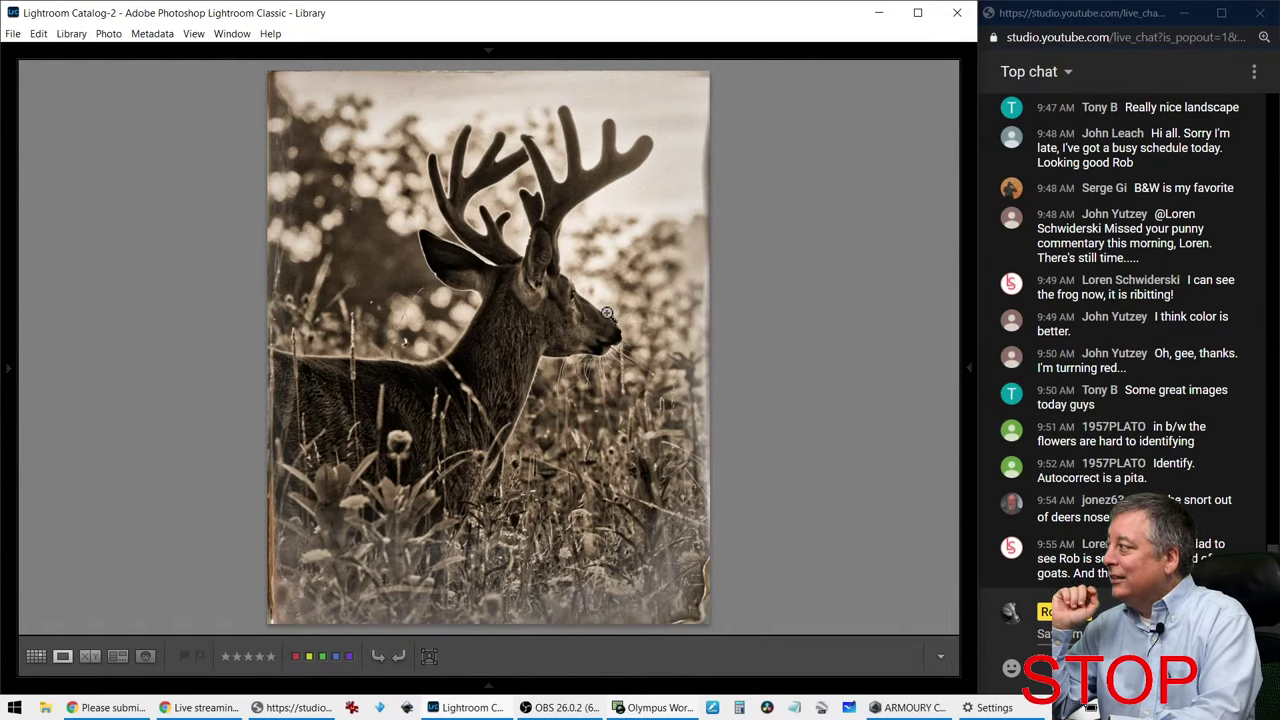
{"action": "key", "text": "i"}
Step: Advance to the pastel color deer edit and cycle through its dimensions and exposure info overlays, ending with them hidden
{"action": "key", "text": "Right"}
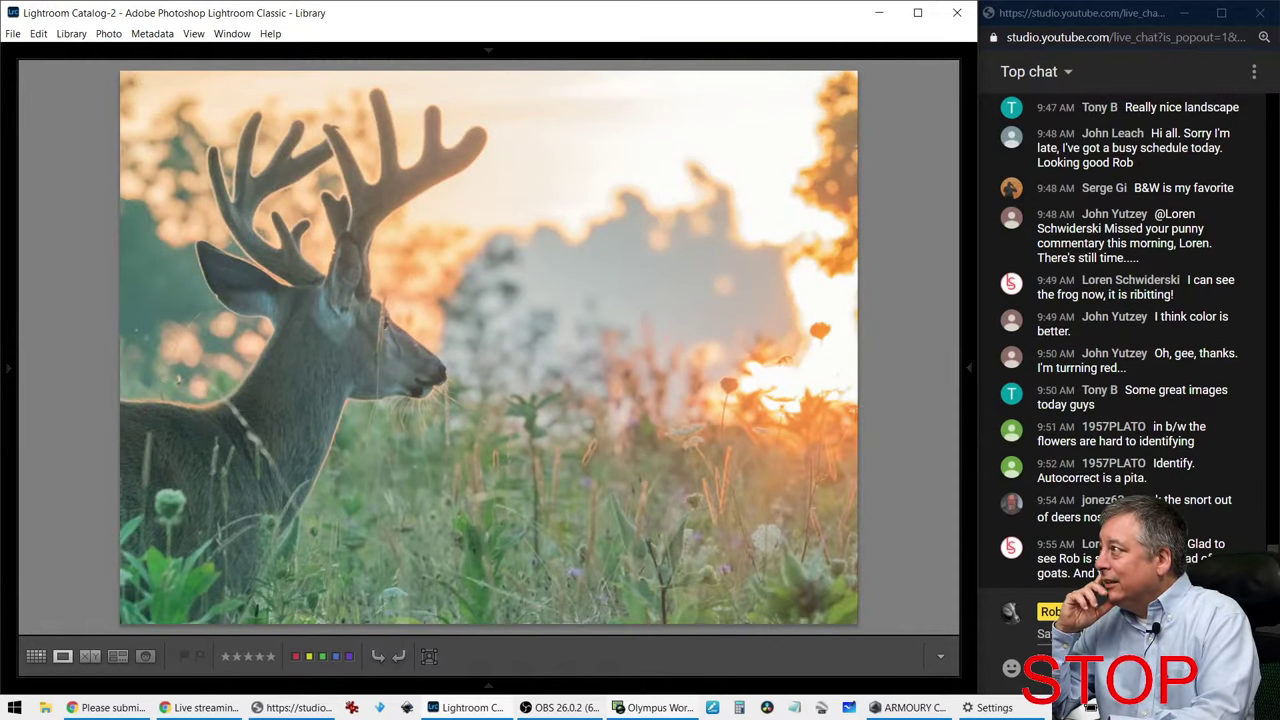
{"action": "key", "text": "i"}
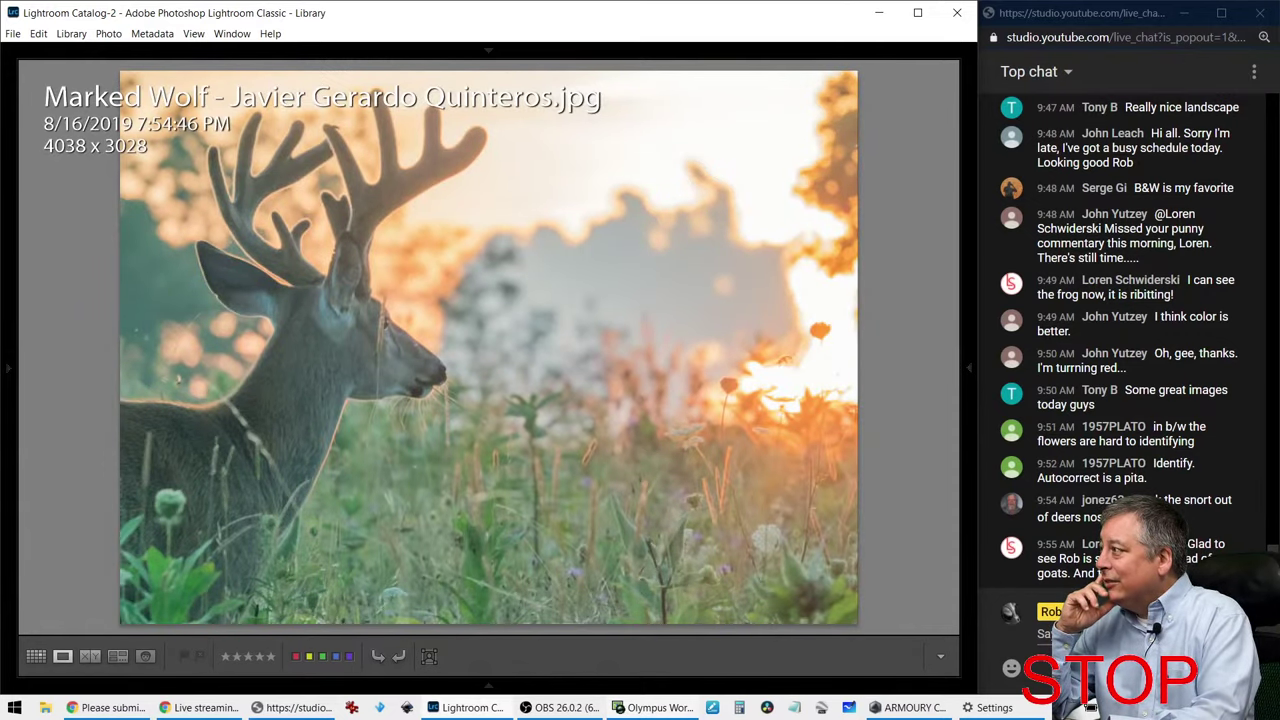
{"action": "key", "text": "i"}
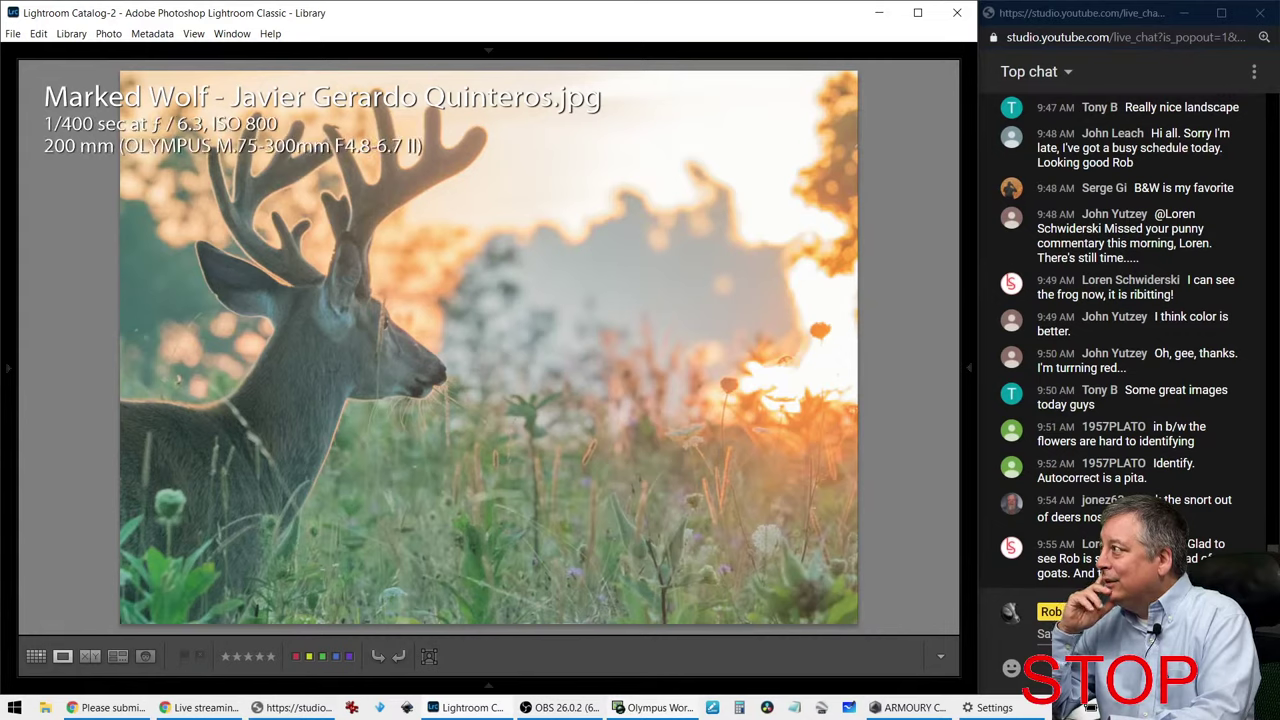
{"action": "key", "text": "i"}
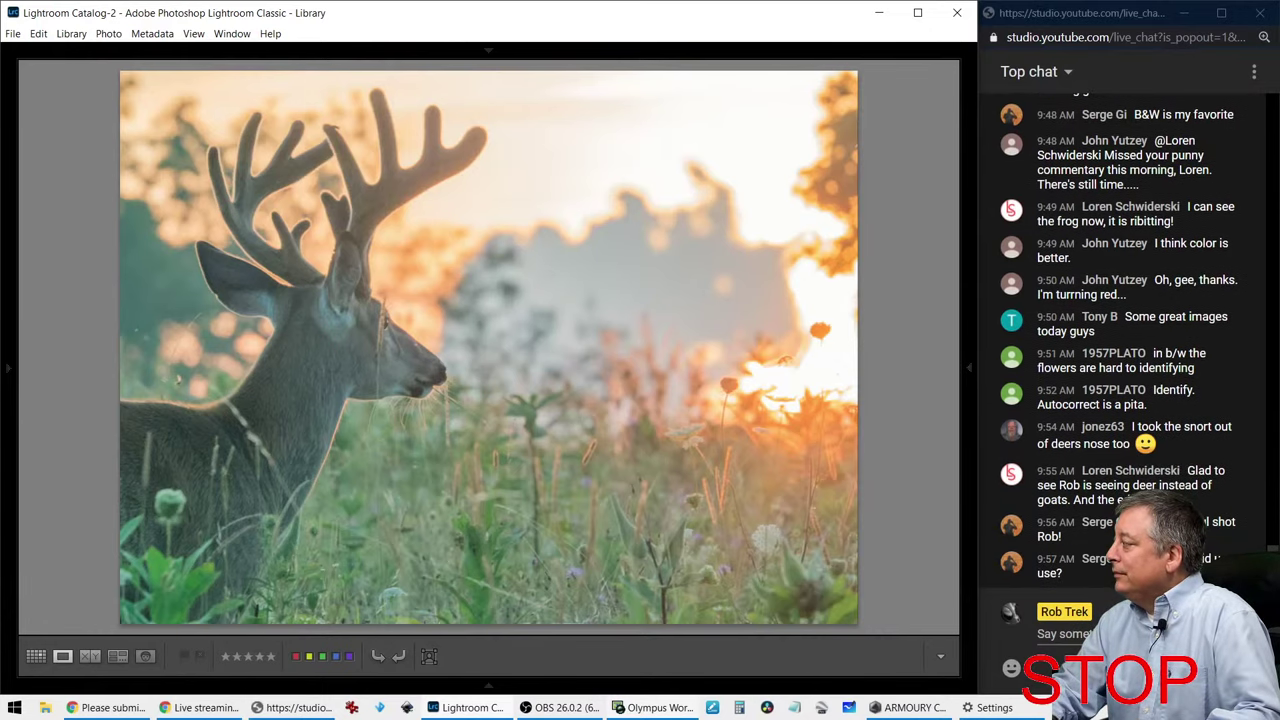
Step: Advance to the golden-yellow sunset deer edit, check its exposure info, and hide the overlay
{"action": "key", "text": "Right"}
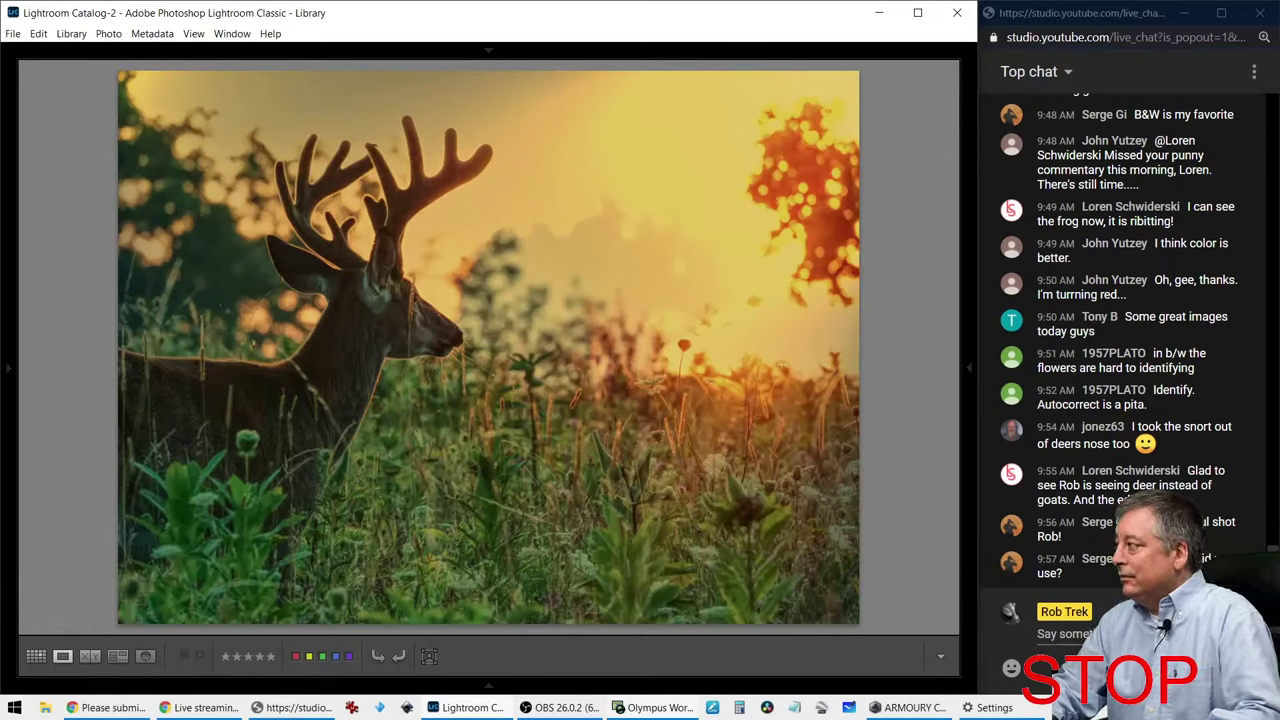
{"action": "key", "text": "i"}
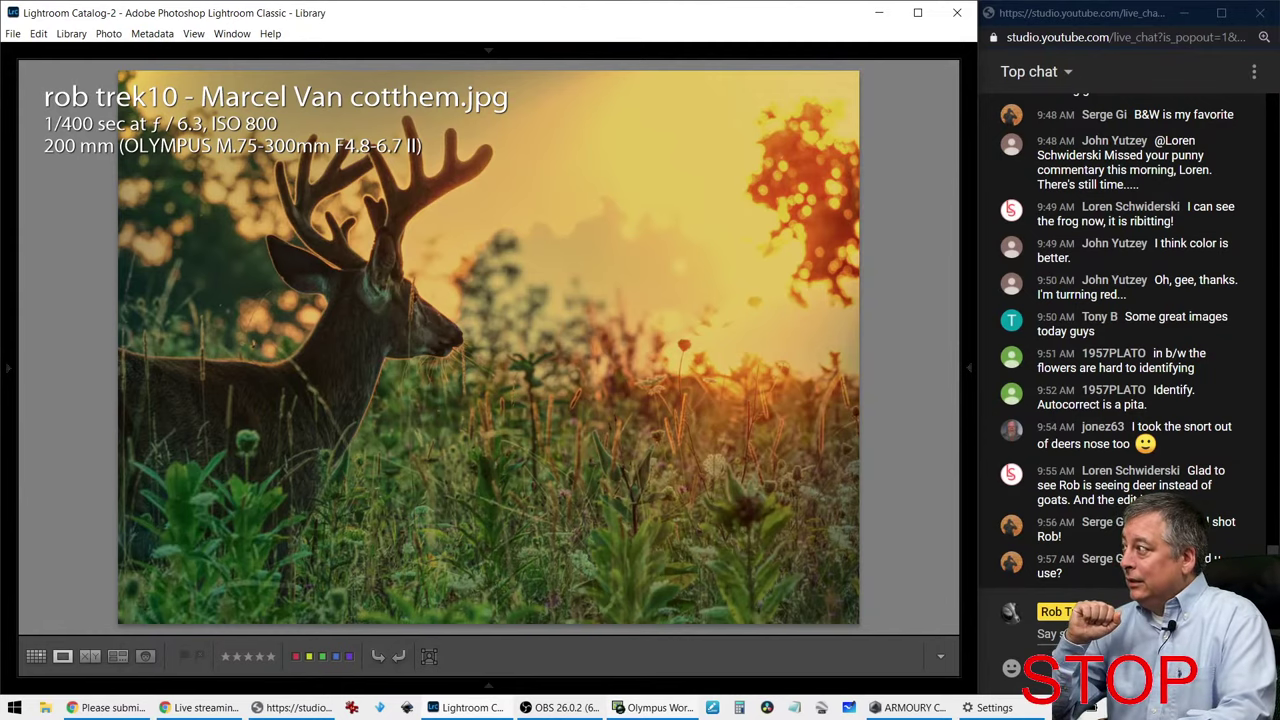
{"action": "key", "text": "i"}
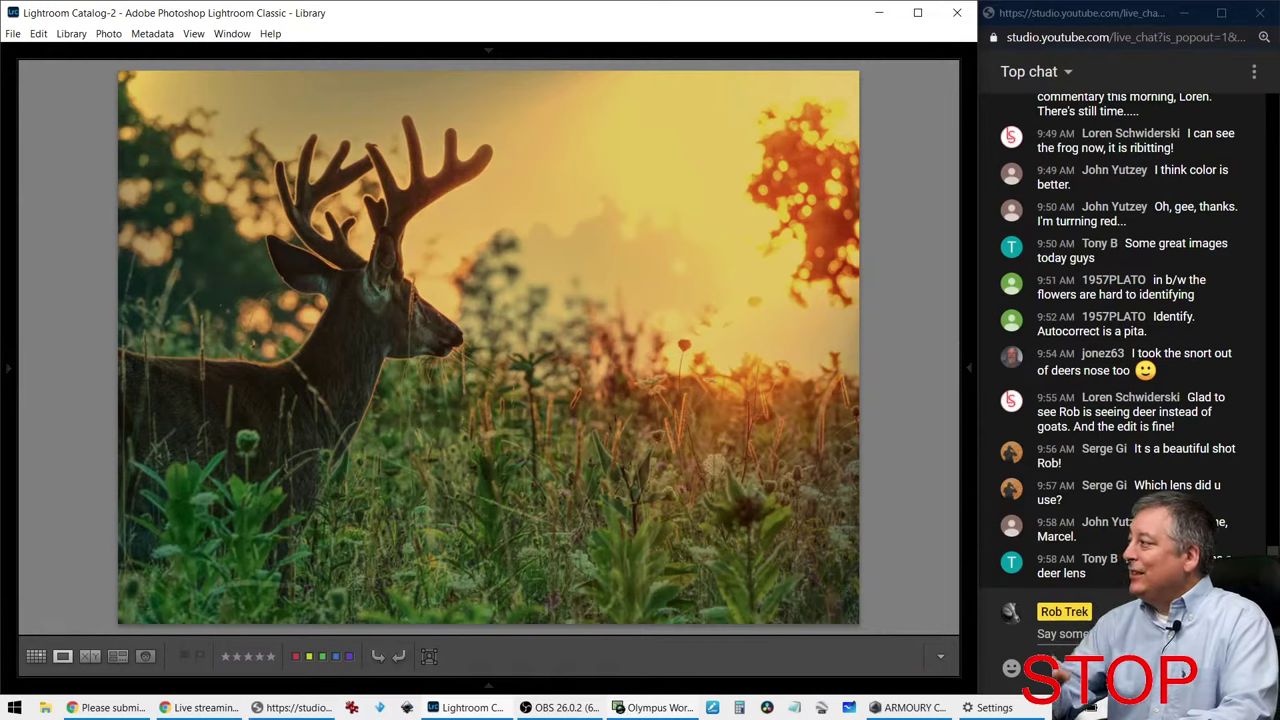
{"action": "key", "text": "i"}
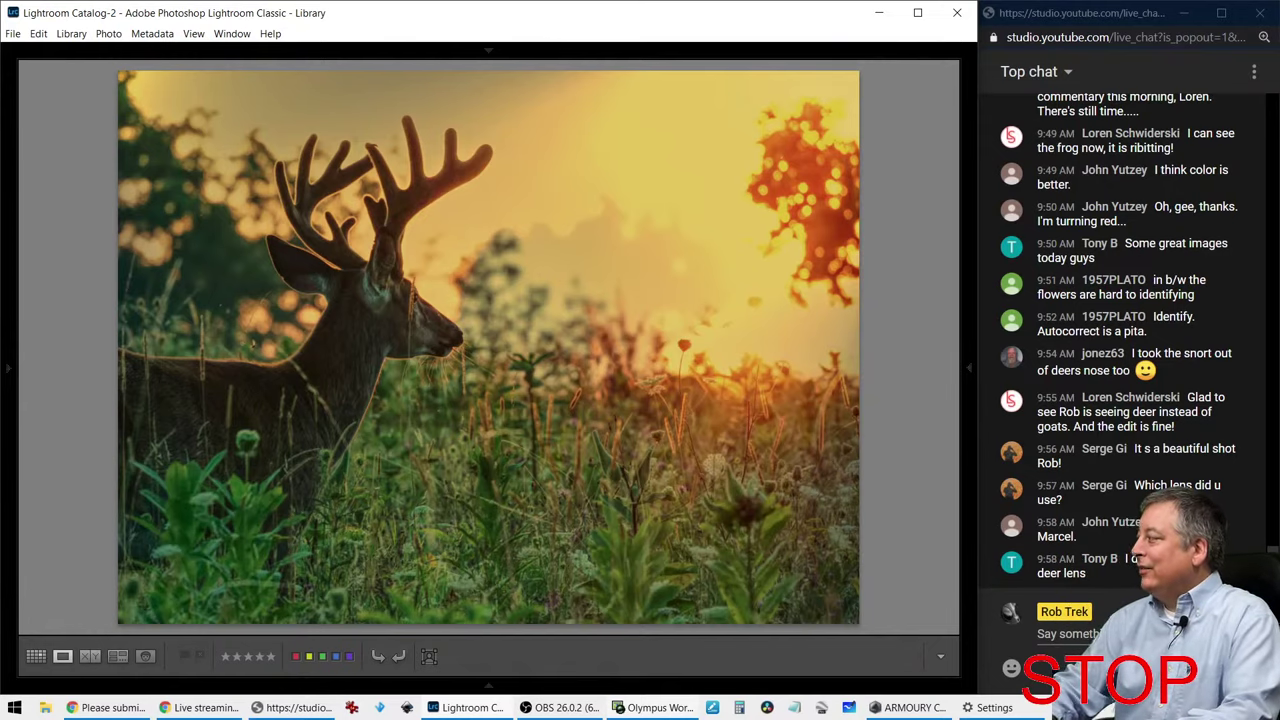
Step: Advance to the deer edit with the dramatic cloudy sky, check its info overlays, and hide them
{"action": "key", "text": "Right"}
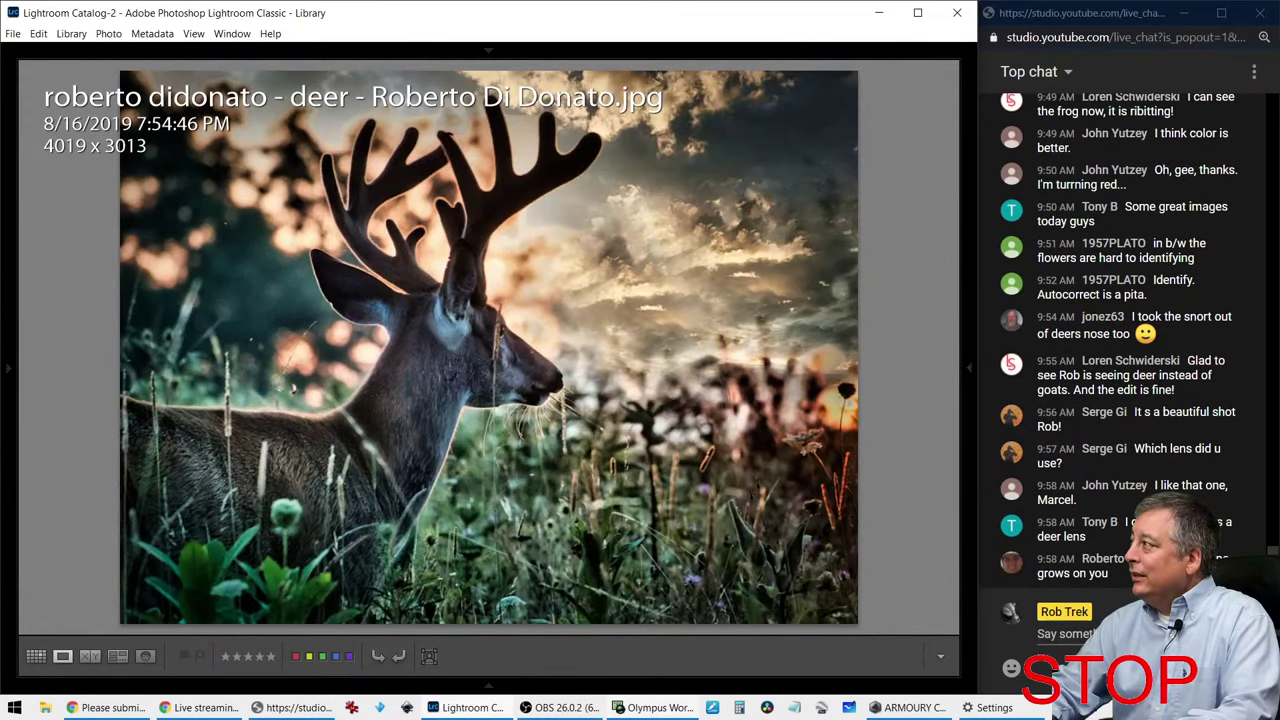
{"action": "key", "text": "i"}
{"action": "key", "text": "i"}
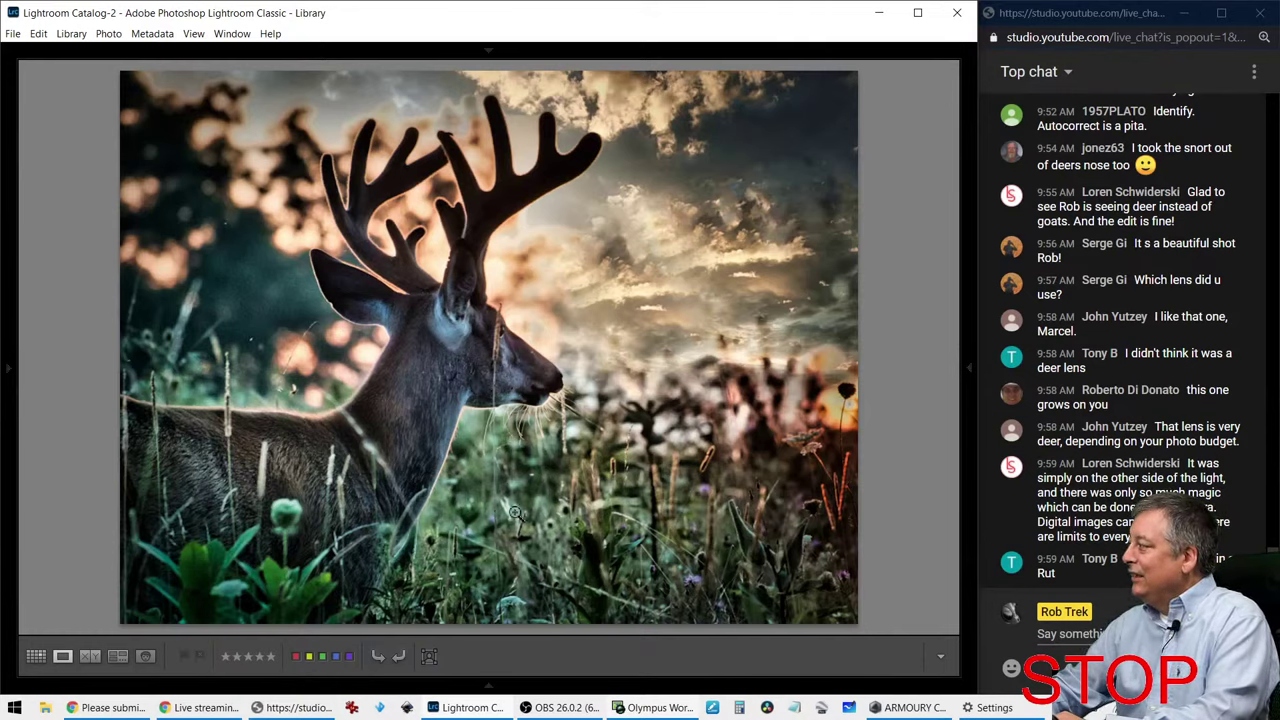
Step: Advance to the silhouetted deer edit with the plain orange sky and cycle through its dimensions and exposure info overlays
{"action": "key", "text": "Right"}
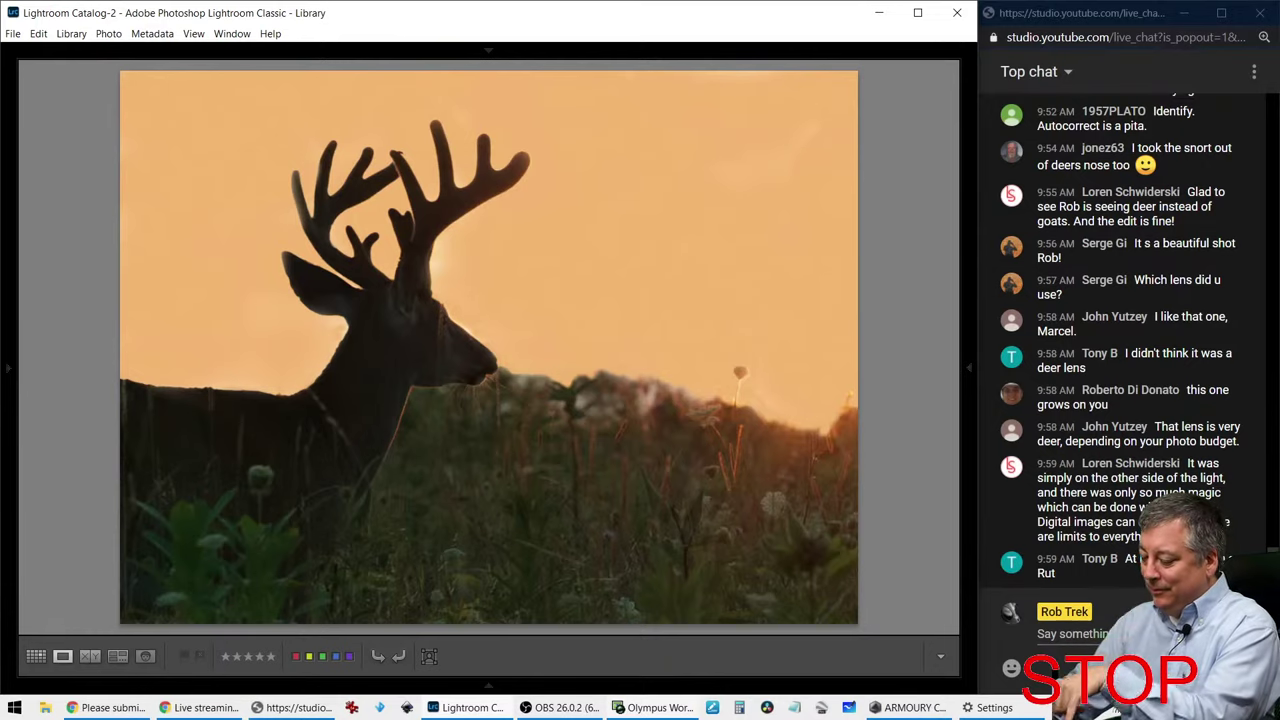
{"action": "key", "text": "i"}
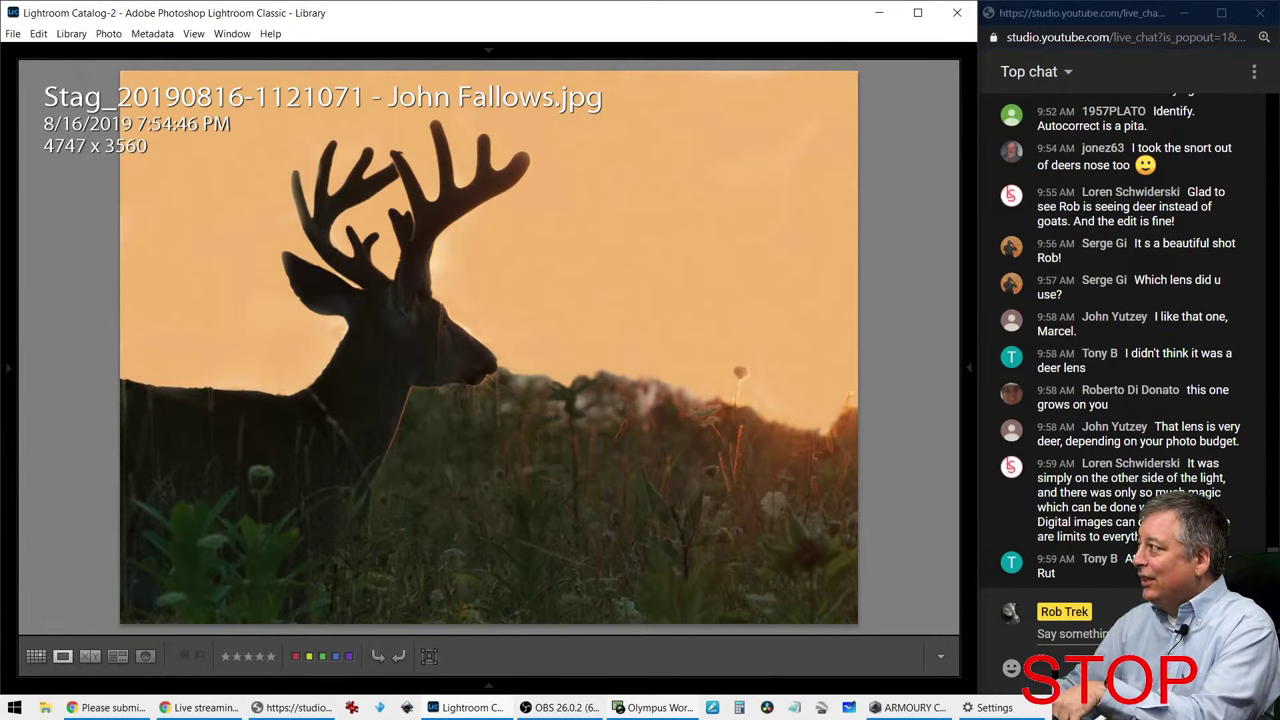
{"action": "key", "text": "i"}
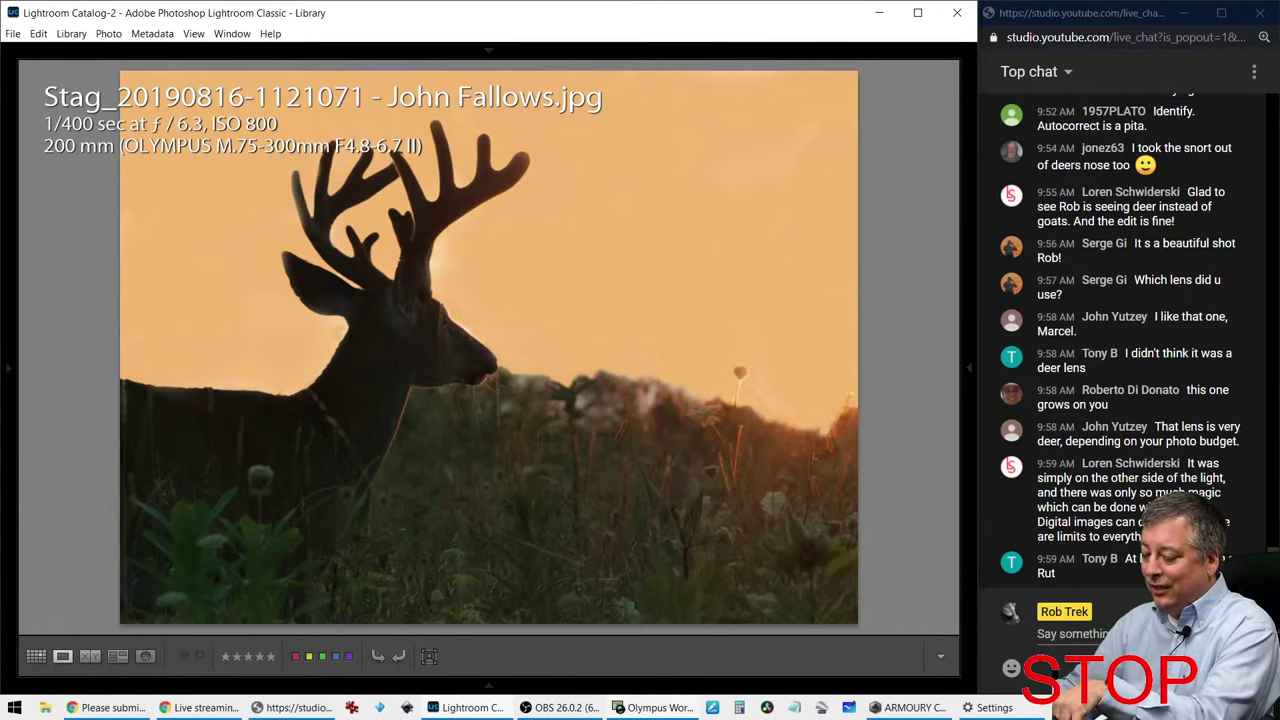
{"action": "key", "text": "i"}
Step: Go back to the dramatic cloudy-sky deer edit with its overlay hidden, then return to the orange-sky silhouette to compare them
{"action": "key", "text": "Right"}
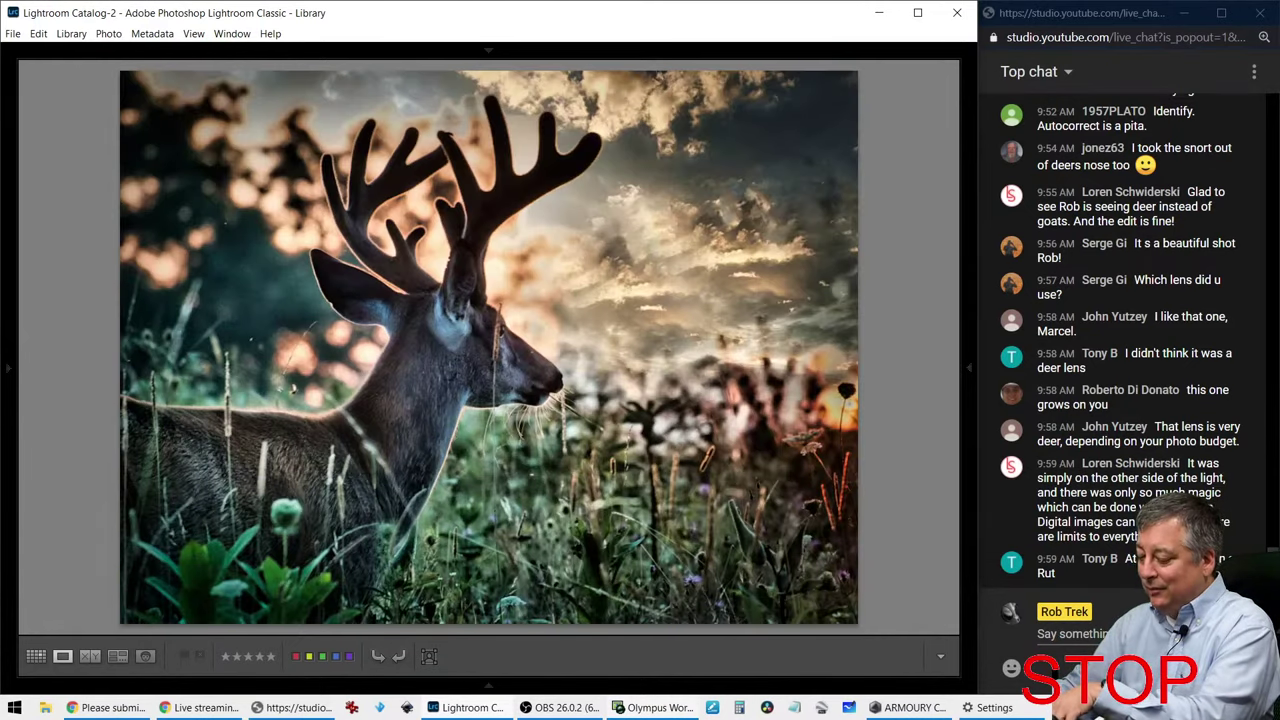
{"action": "key", "text": "i"}
{"action": "key", "text": "i"}
{"action": "key", "text": "i"}
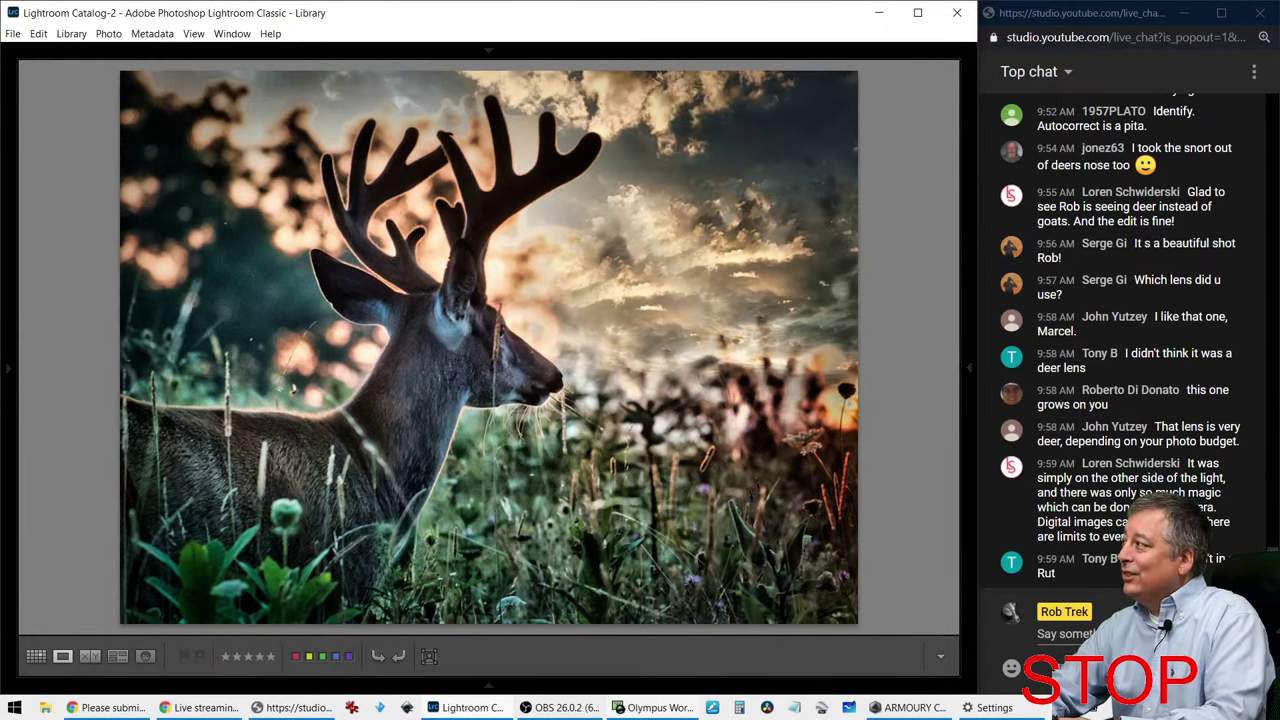
{"action": "key", "text": "Left"}
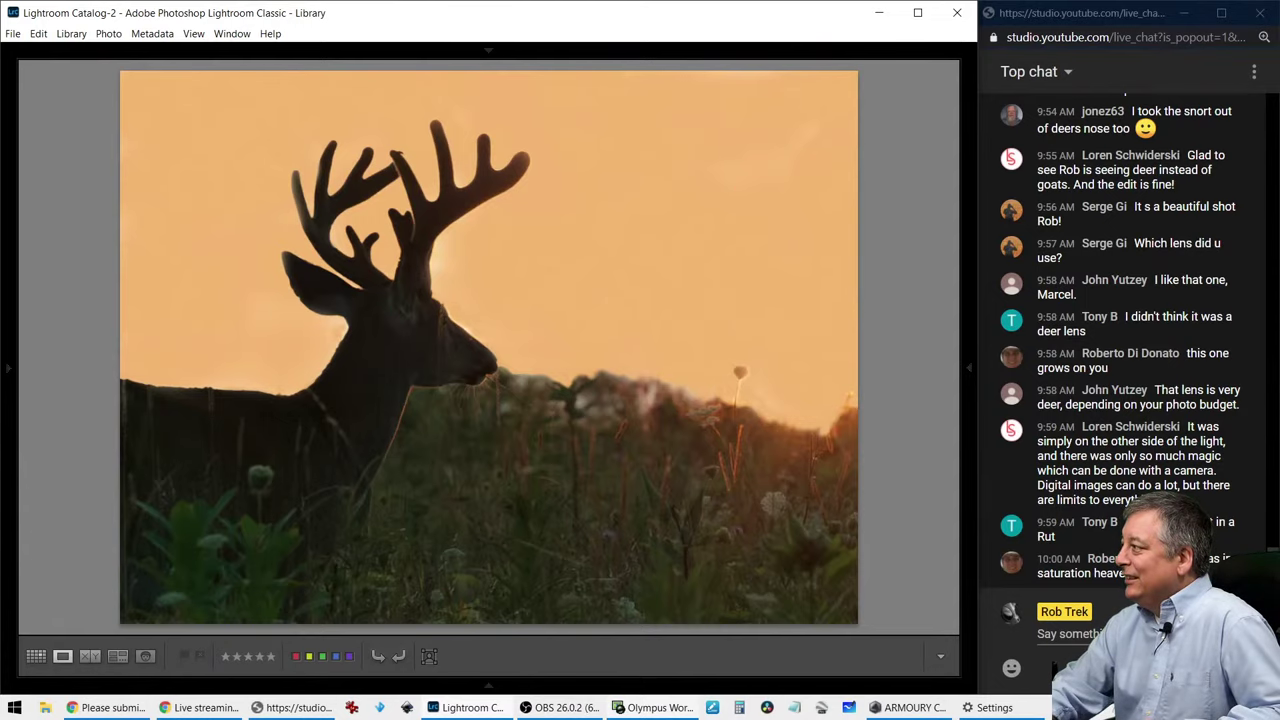
Step: Advance to the sepia portrait crop of the deer and cycle through its dimensions and exposure info overlays, ending with them hidden
{"action": "key", "text": "Right"}
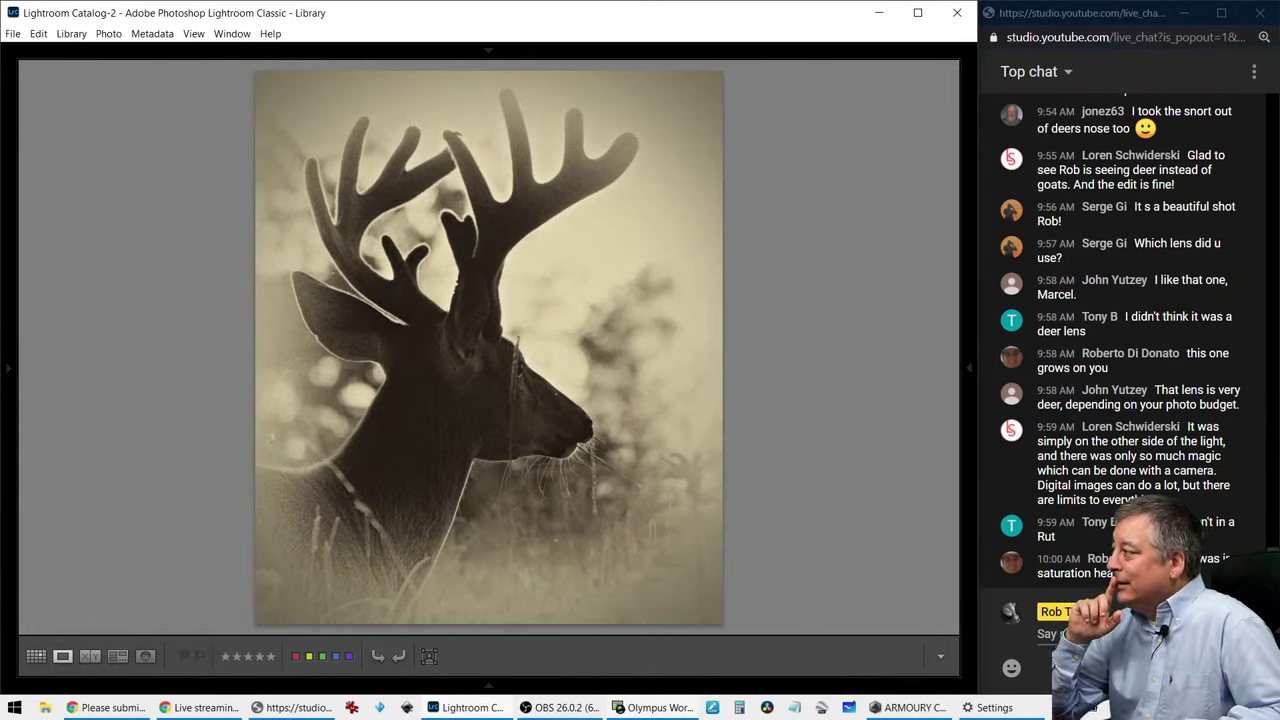
{"action": "key", "text": "i"}
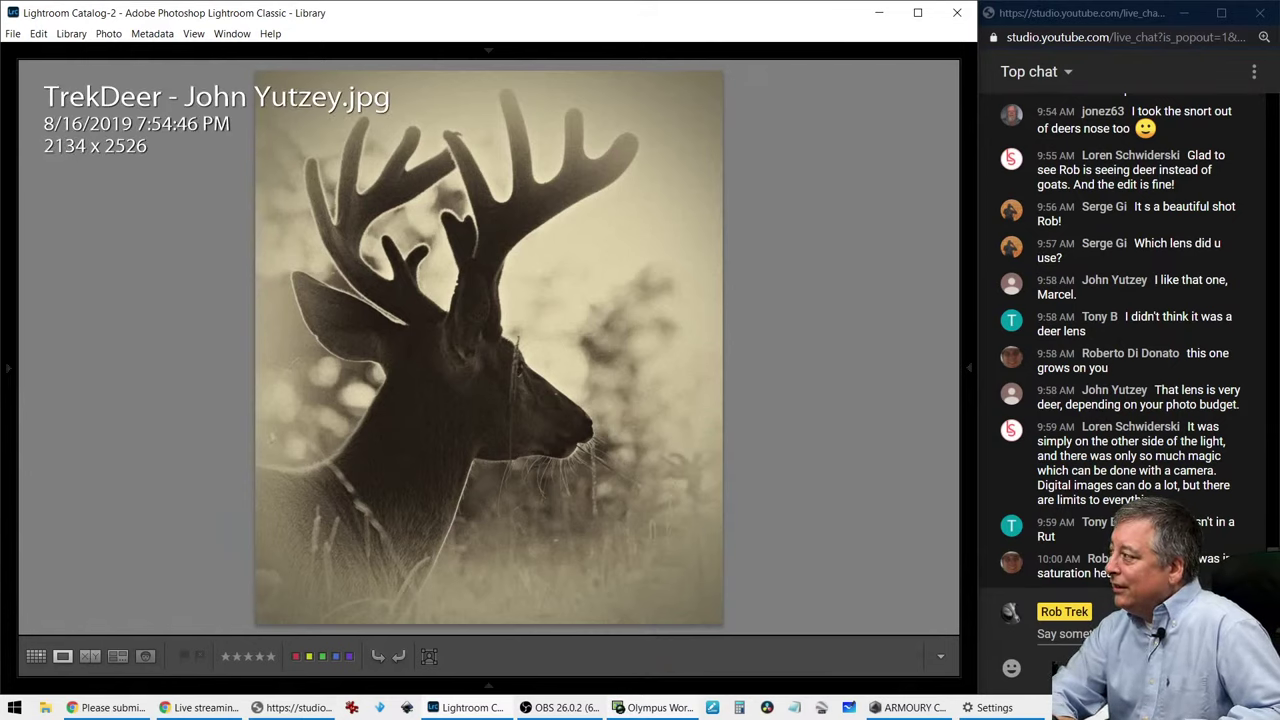
{"action": "key", "text": "i"}
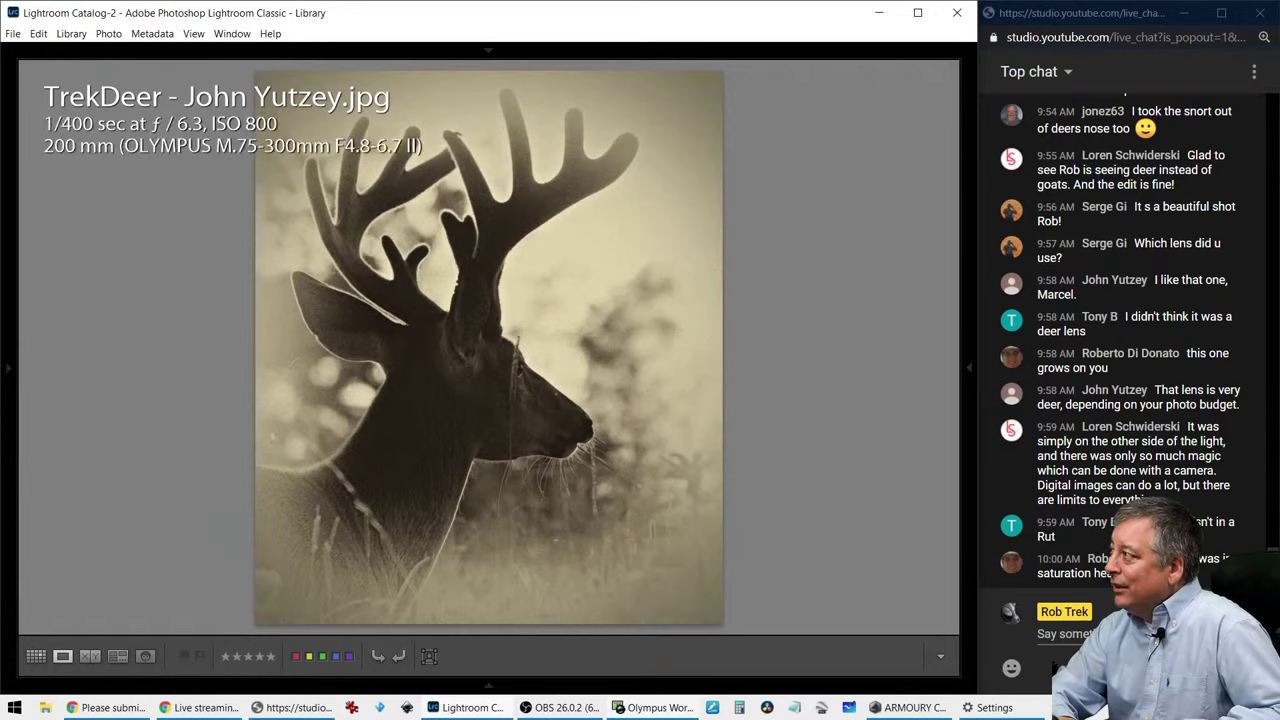
{"action": "key", "text": "i"}
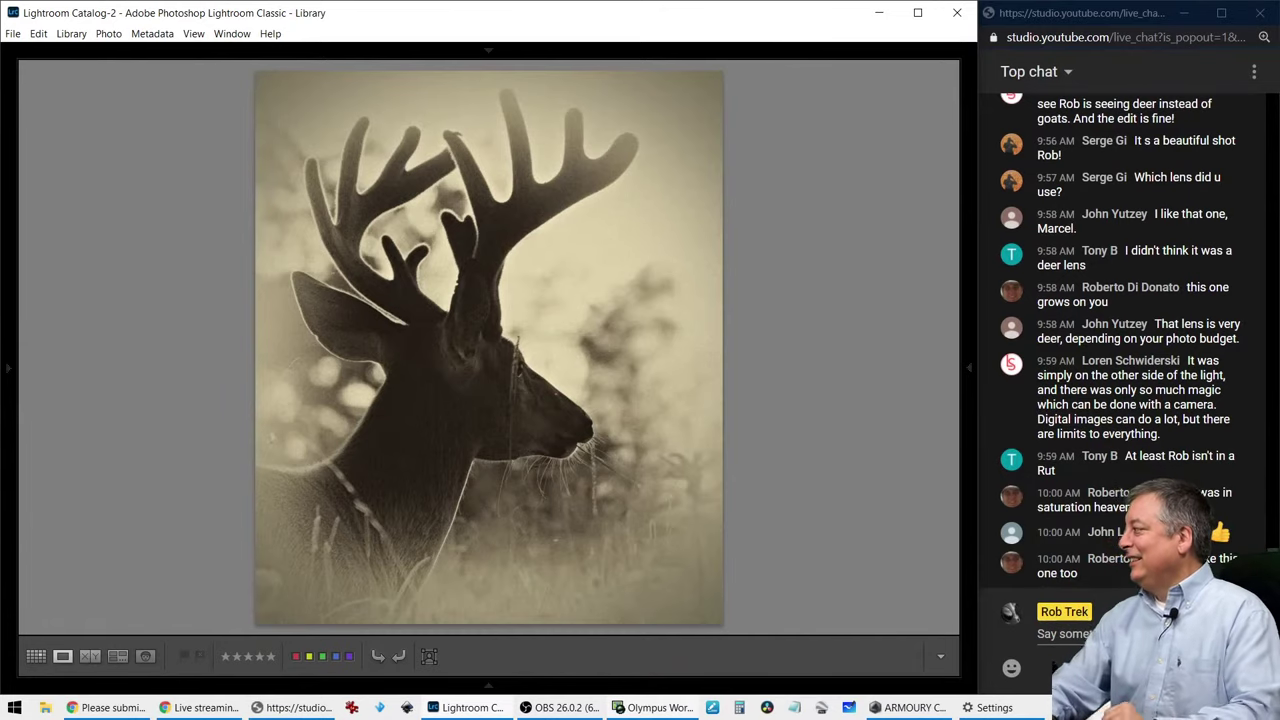
Step: Compare the rounded-border black-and-white deer edit with the sepia portrait, and show the info overlay on the black-and-white one
{"action": "key", "text": "Right"}
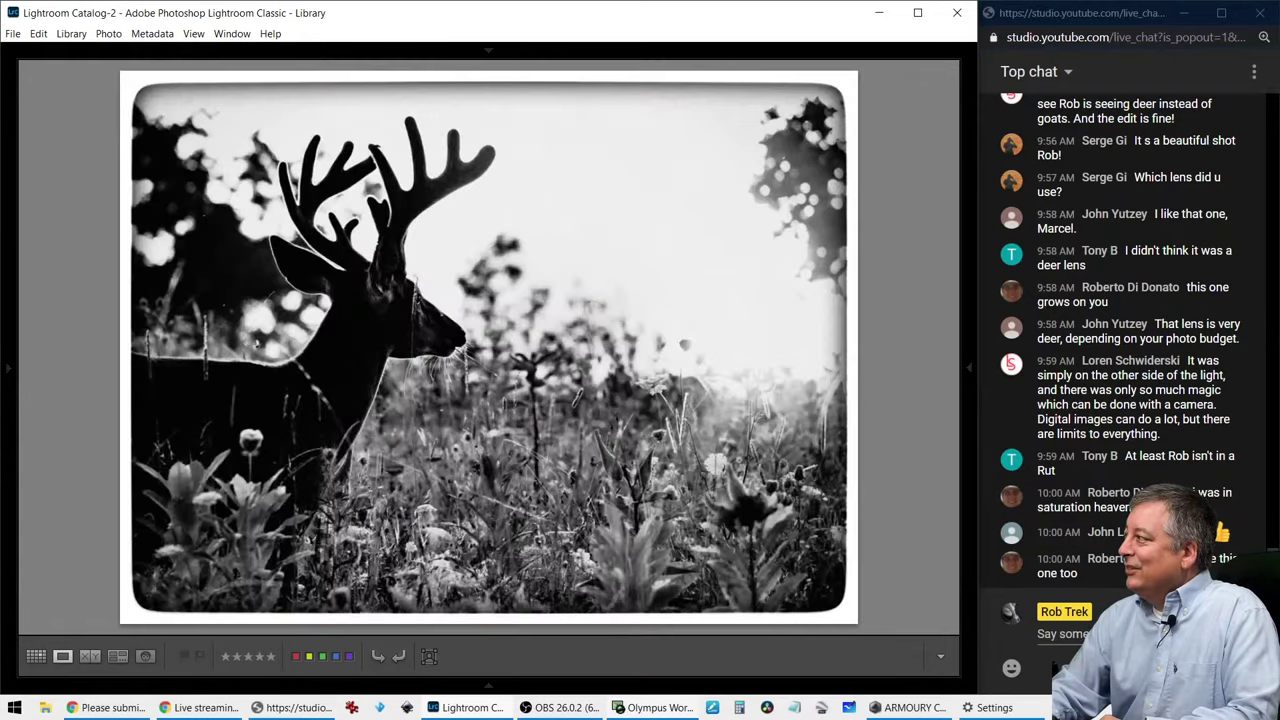
{"action": "key", "text": "Left"}
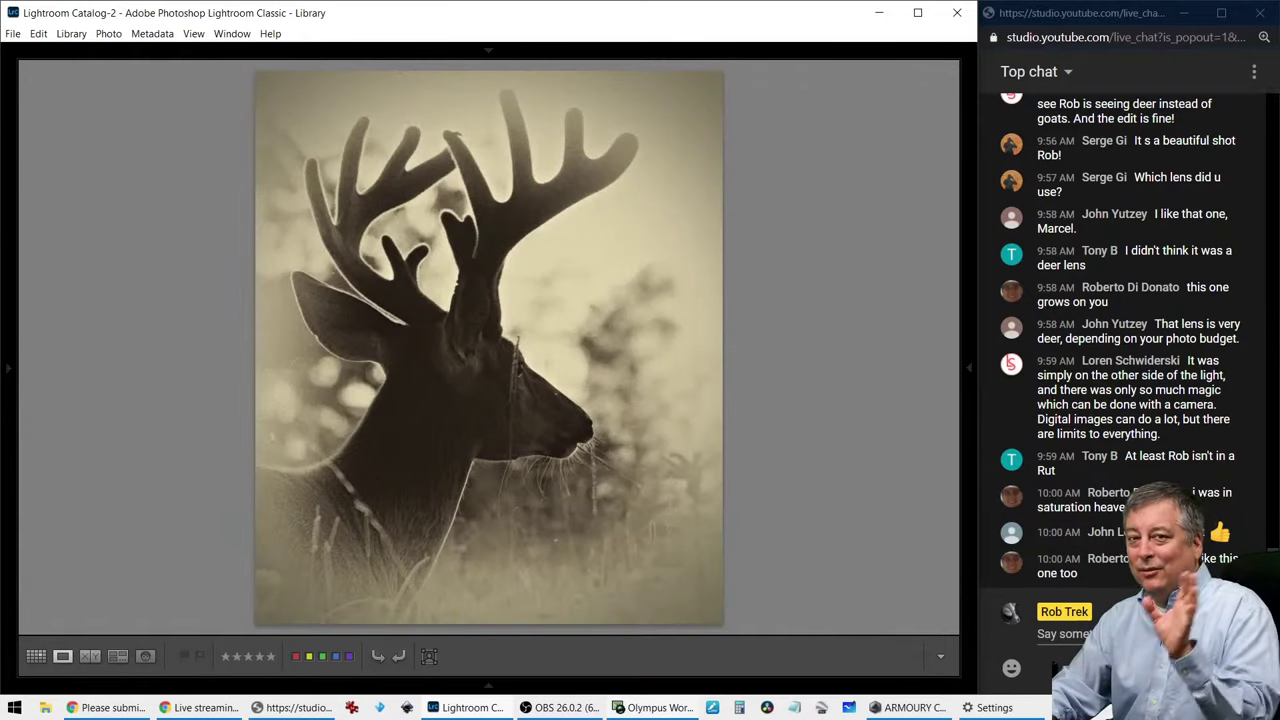
{"action": "key", "text": "Right"}
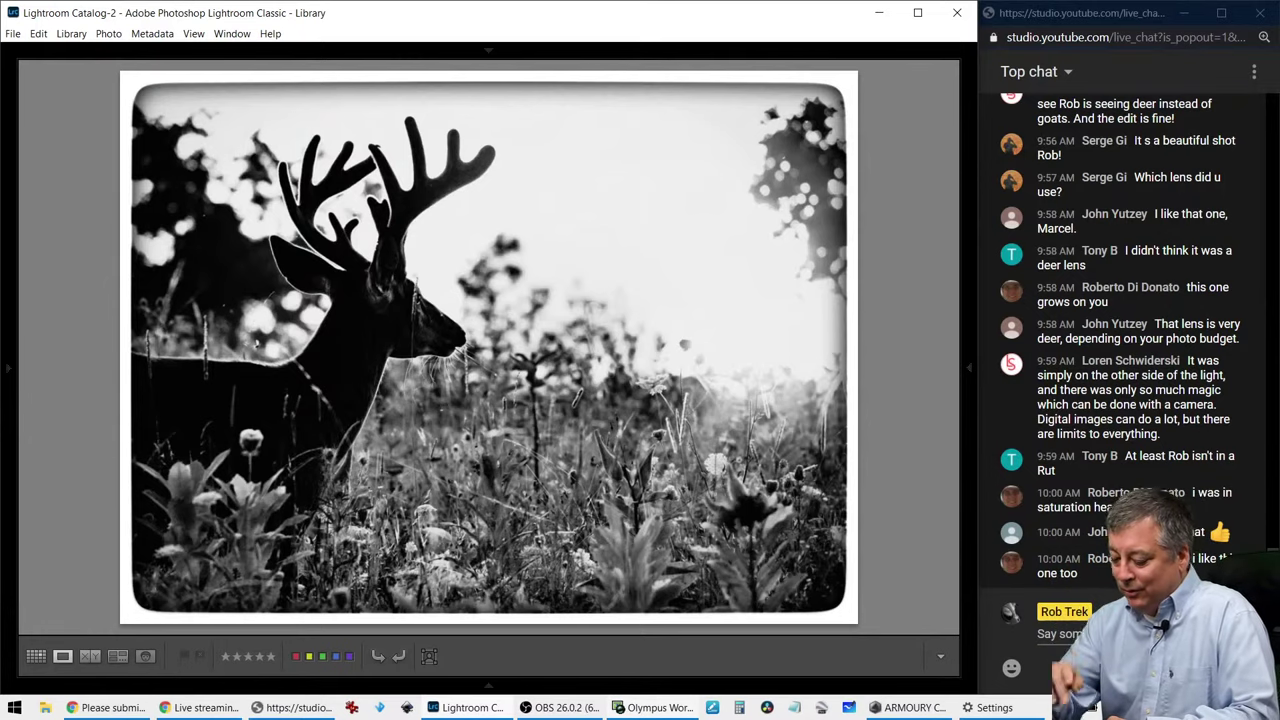
{"action": "key", "text": "i"}
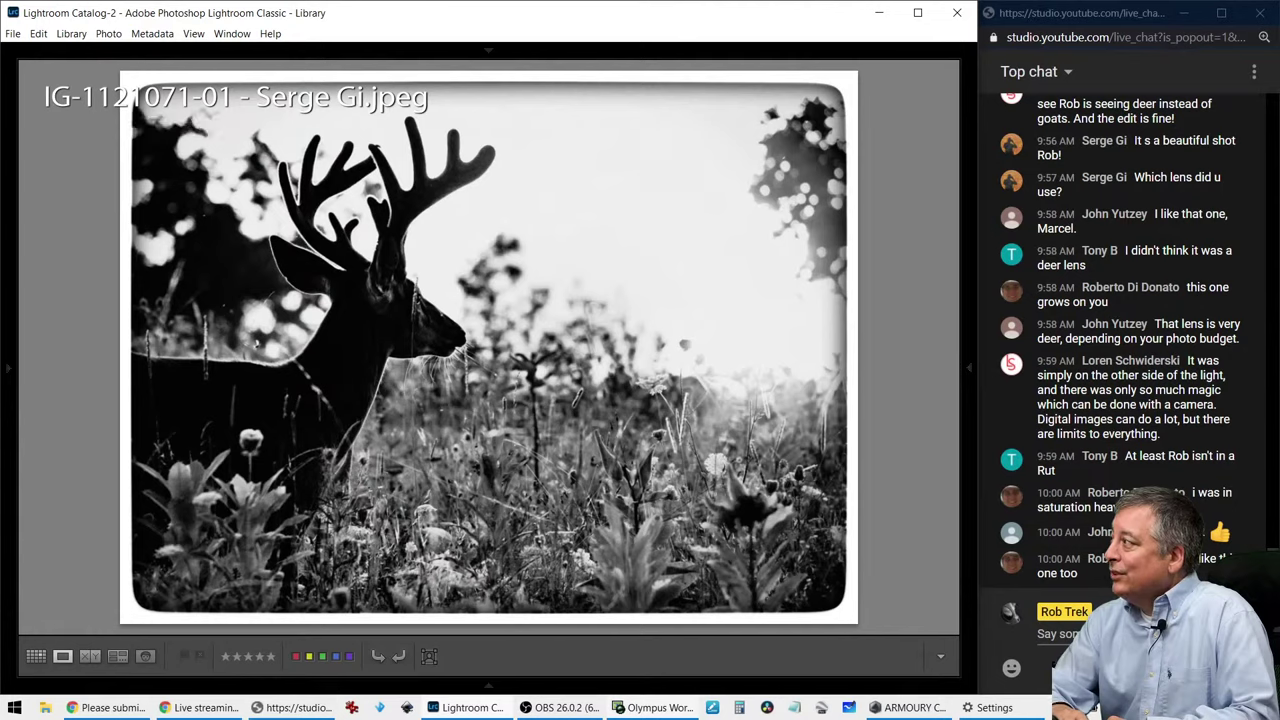
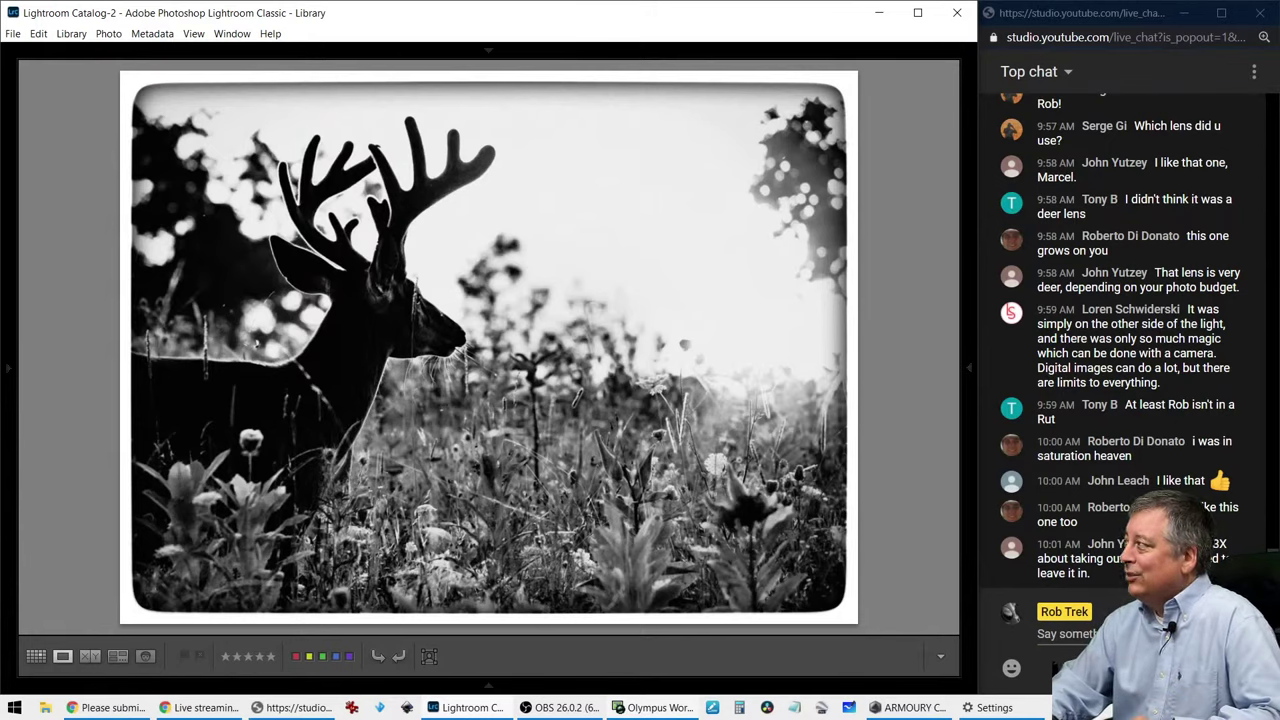
Step: Advance to the deer edit with the black frame and white mat, check its info, and inspect it in full-screen preview
{"action": "key", "text": "Right"}
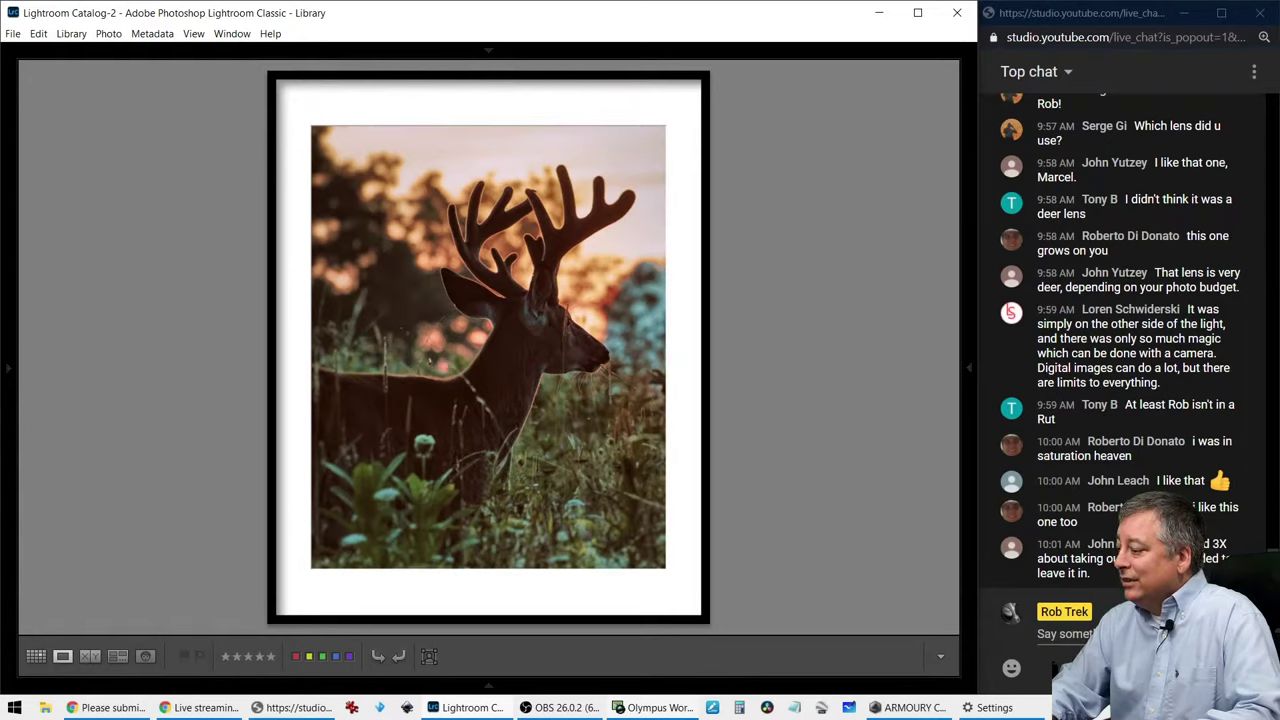
{"action": "key", "text": "i"}
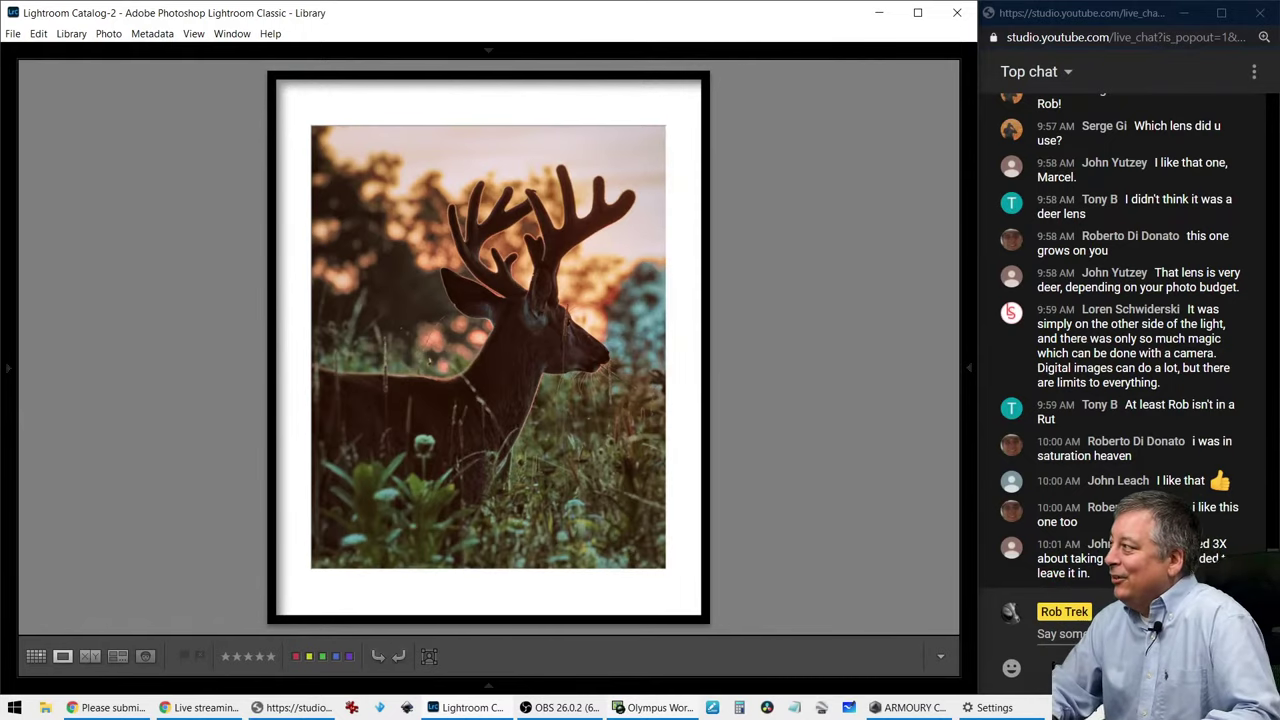
{"action": "key", "text": "f"}
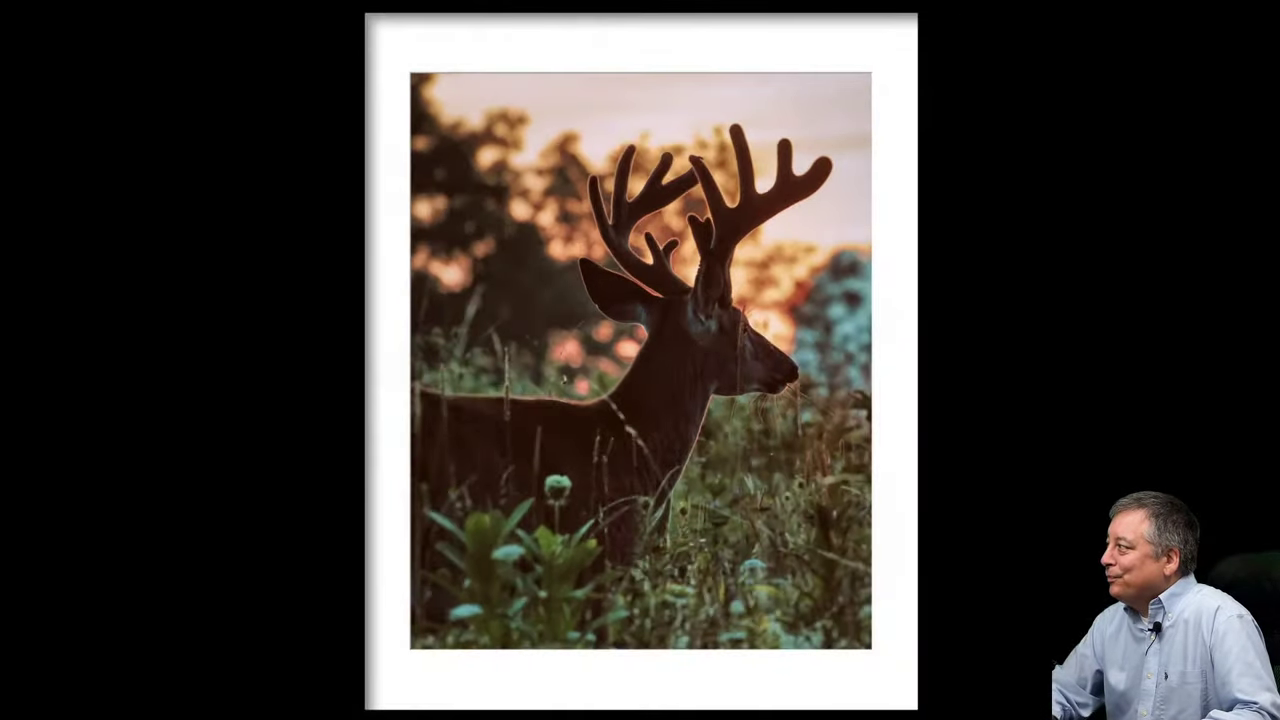
{"action": "key", "text": "f"}
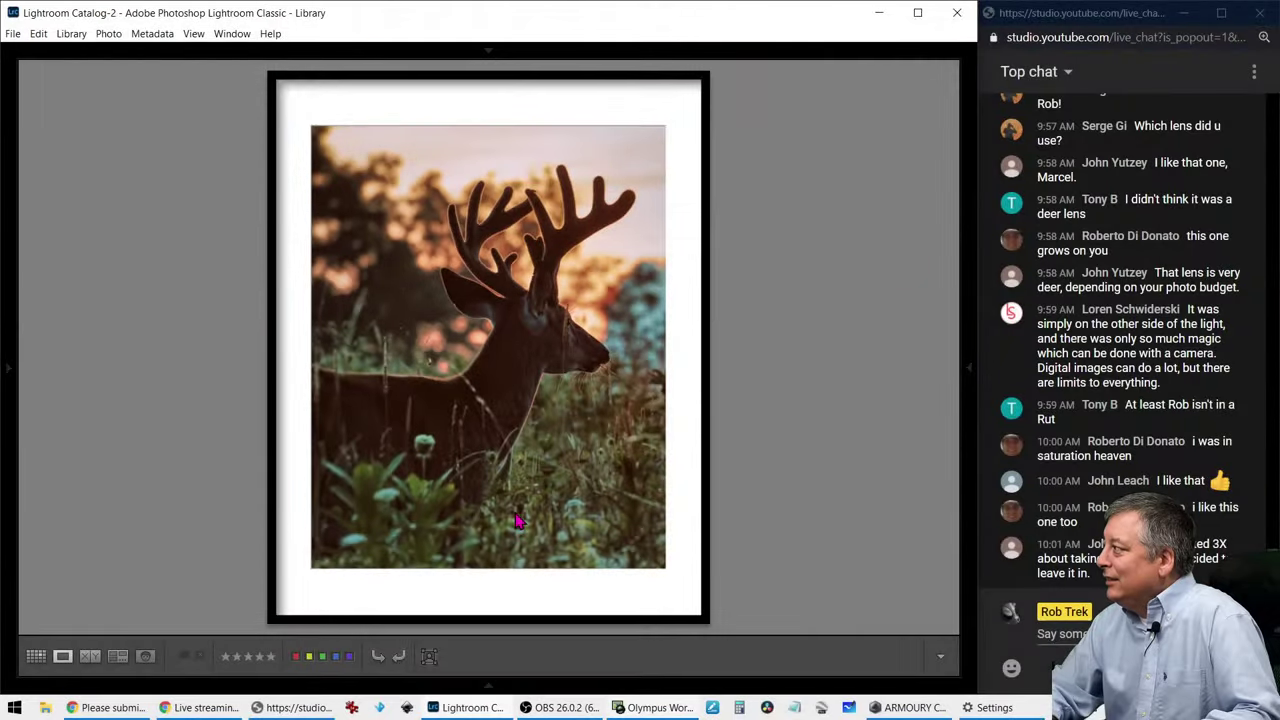
{"action": "key", "text": "f"}
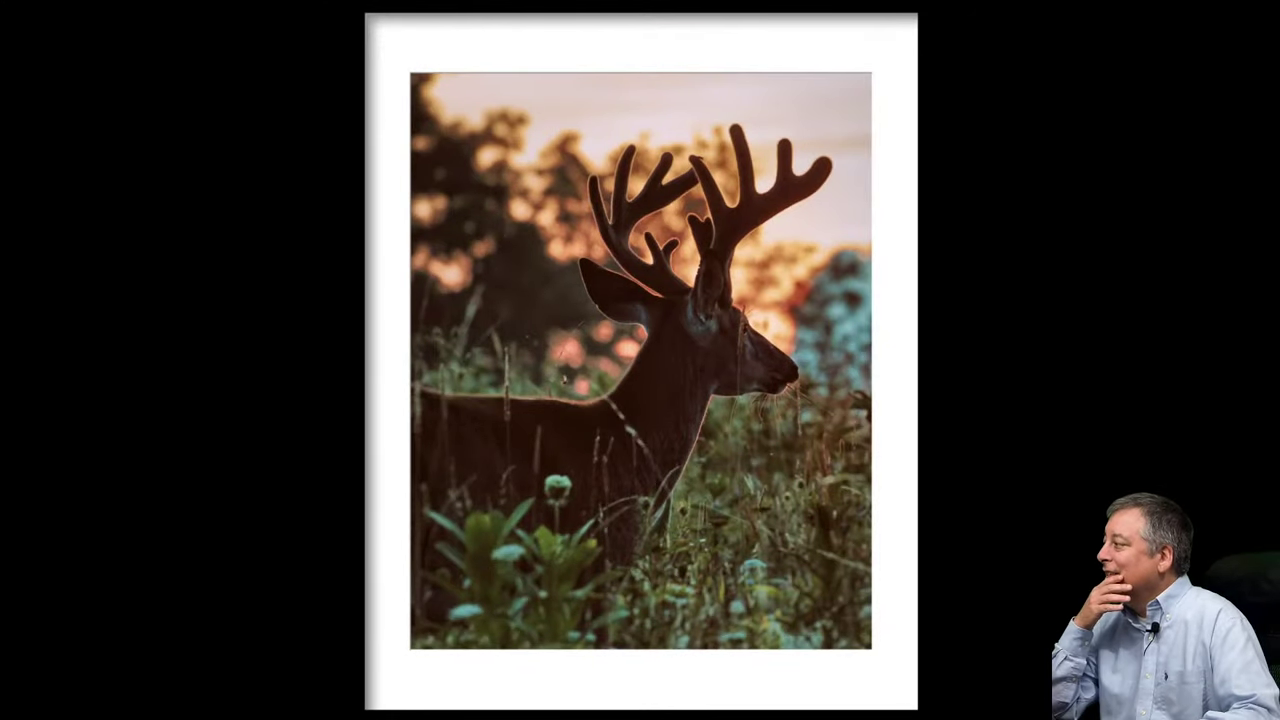
{"action": "key", "text": "f"}
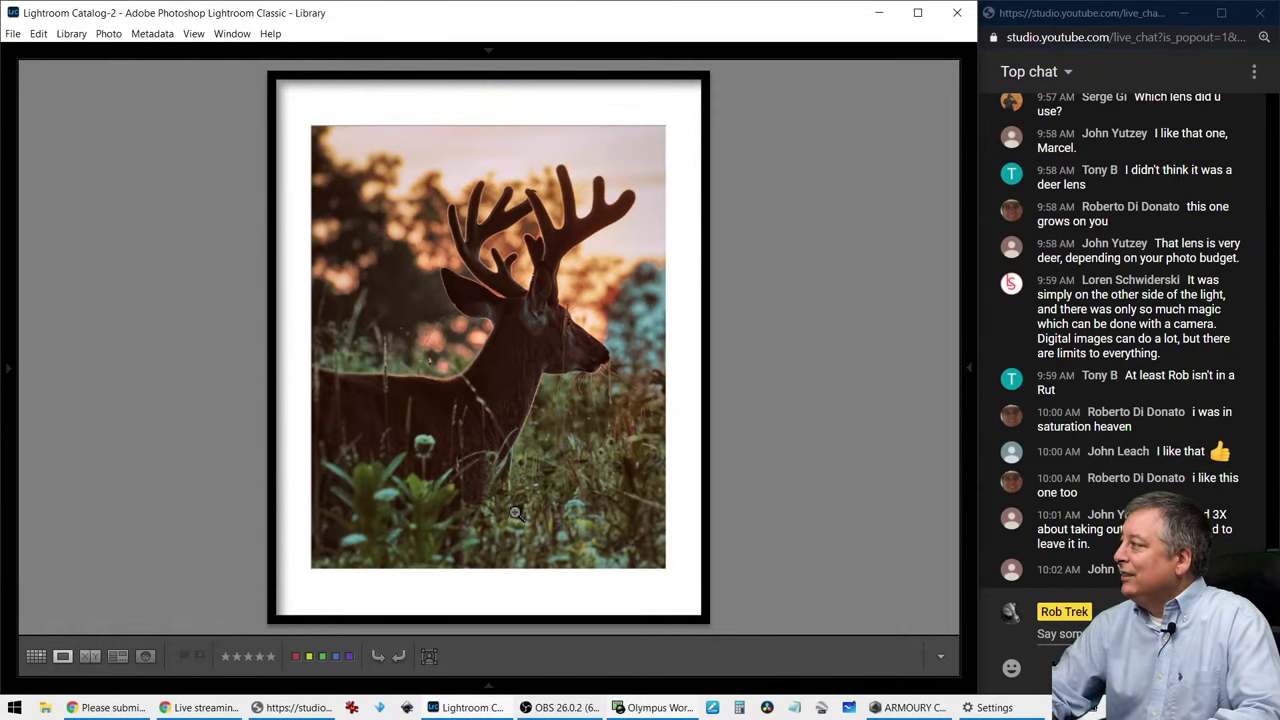
Step: Advance to the bright one-star sunset deer edit, review it without the info overlay, and return to the thumbnail grid
{"action": "key", "text": "Right"}
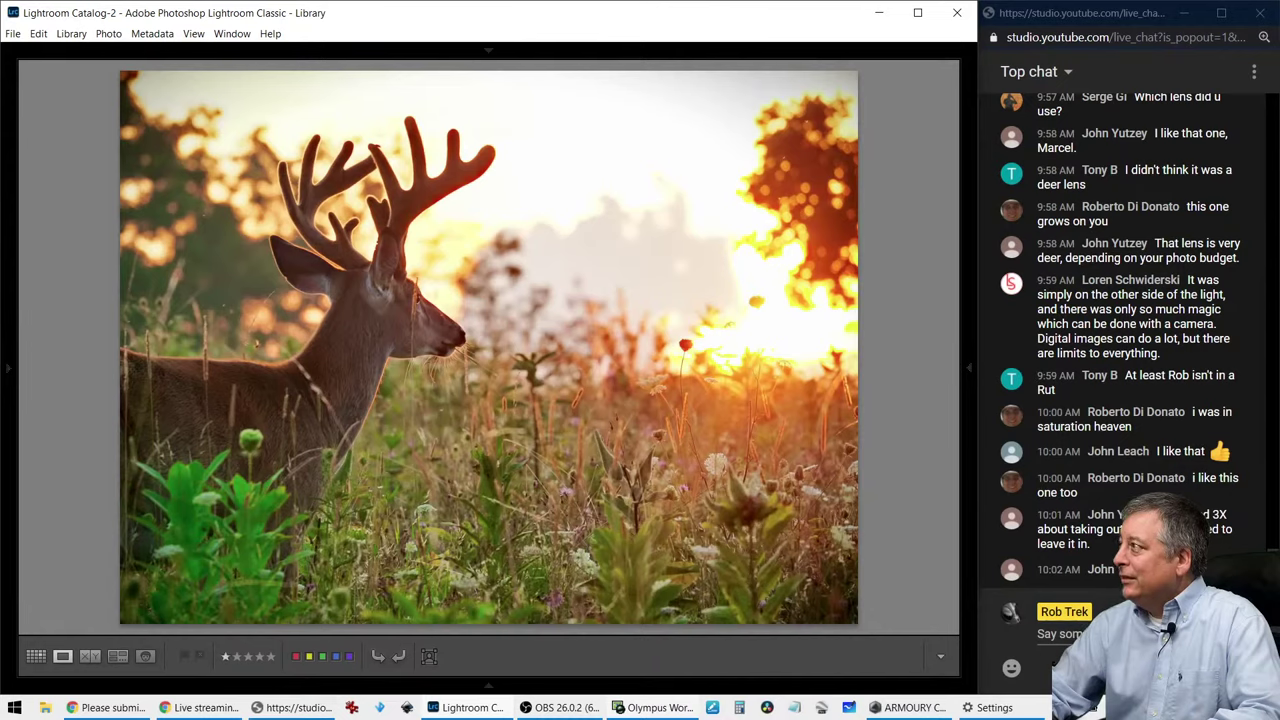
{"action": "key", "text": "i"}
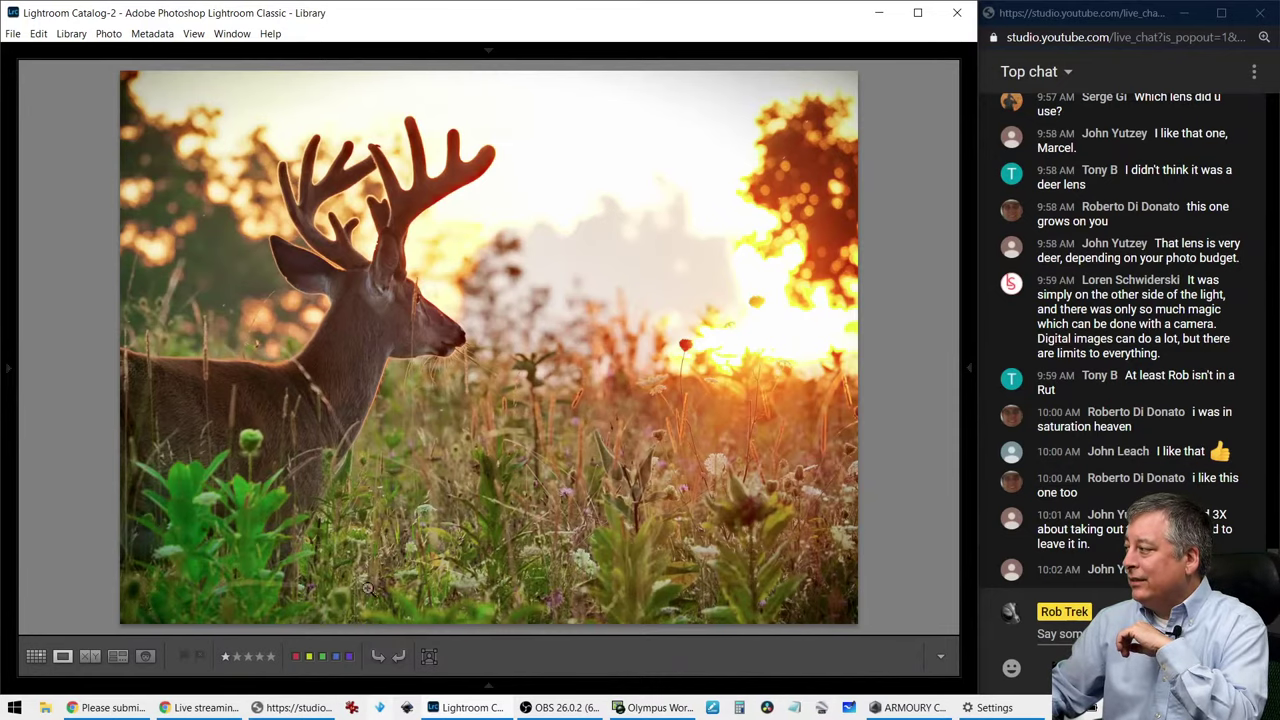
{"action": "key", "text": "g"}
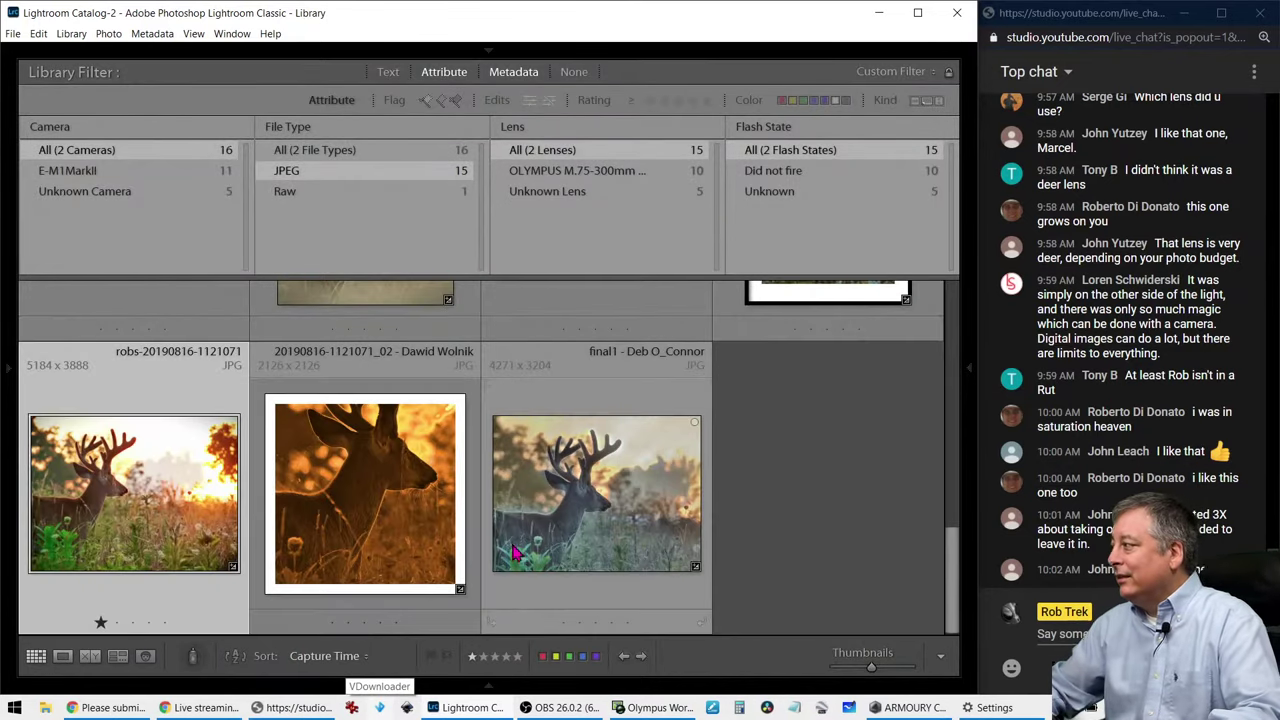
Step: Open the muted soft-toned deer edit, move through its neighbors to the orange-tinted square crop, and show that crop's dimensions
{"action": "left_click", "coordinate": [541, 547]}
{"action": "double_click", "coordinate": [541, 547]}
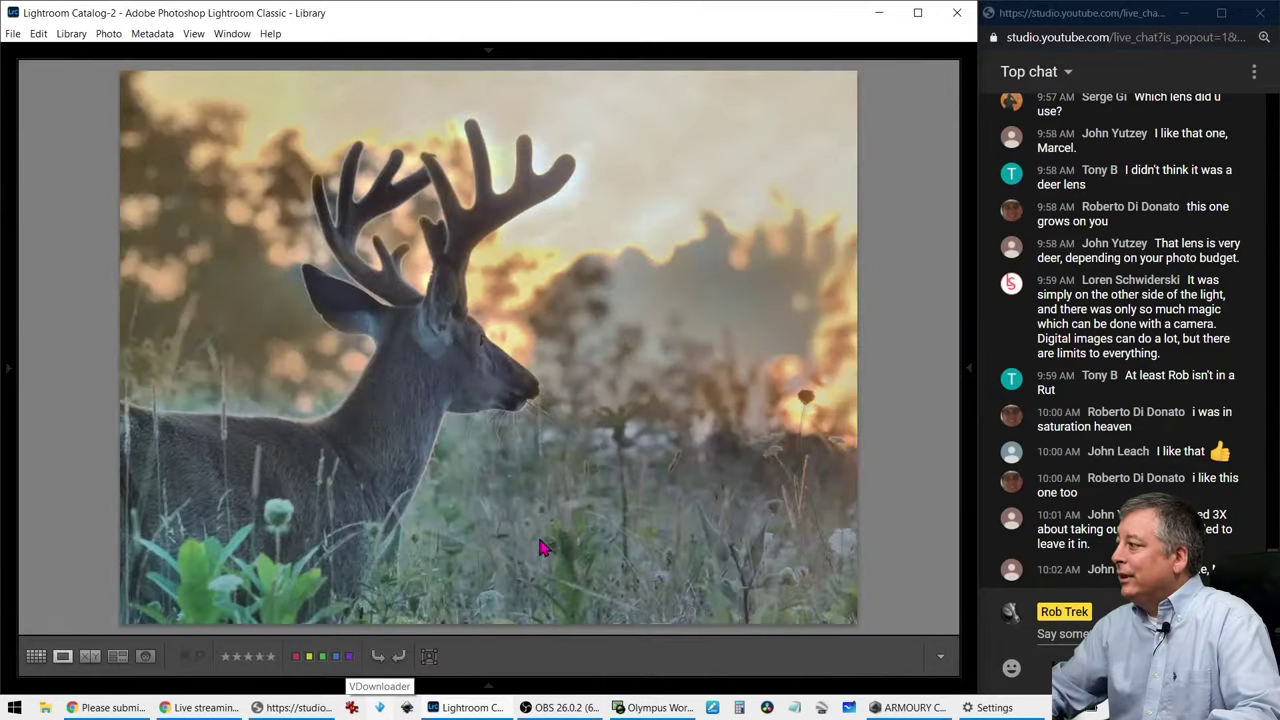
{"action": "key", "text": "Right"}
{"action": "key", "text": "Right"}
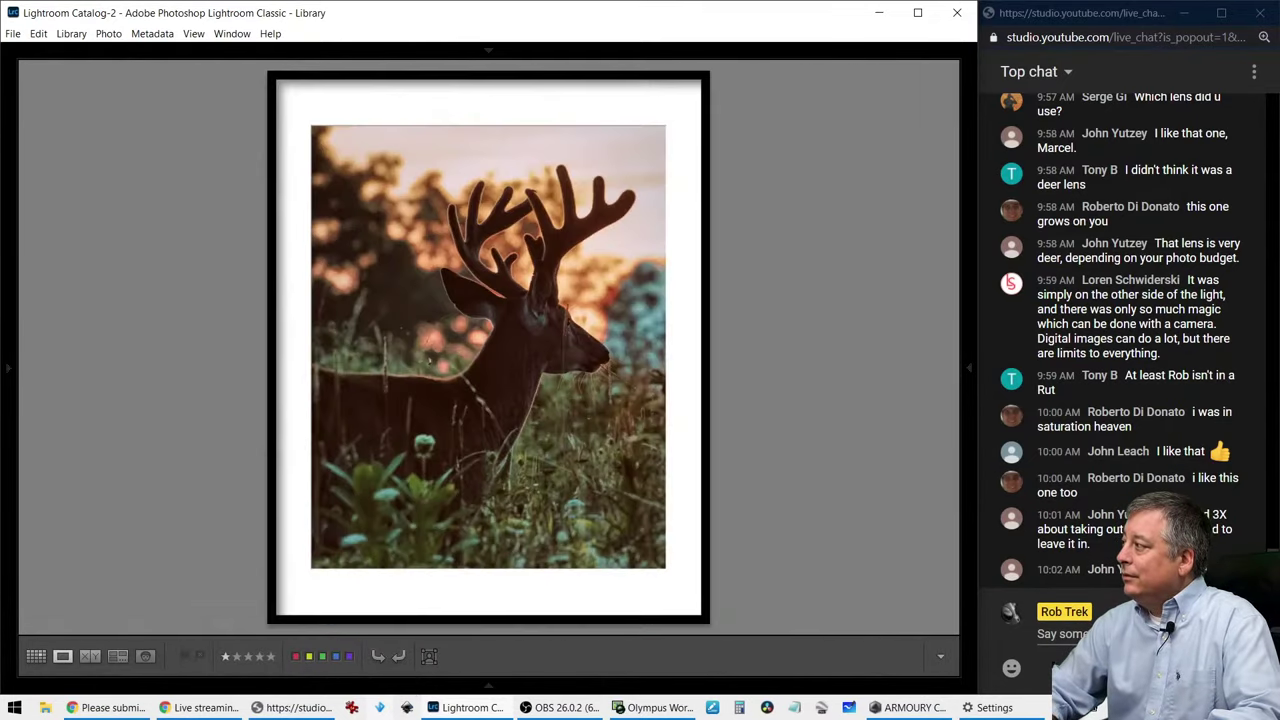
{"action": "key", "text": "Left"}
{"action": "key", "text": "Left"}
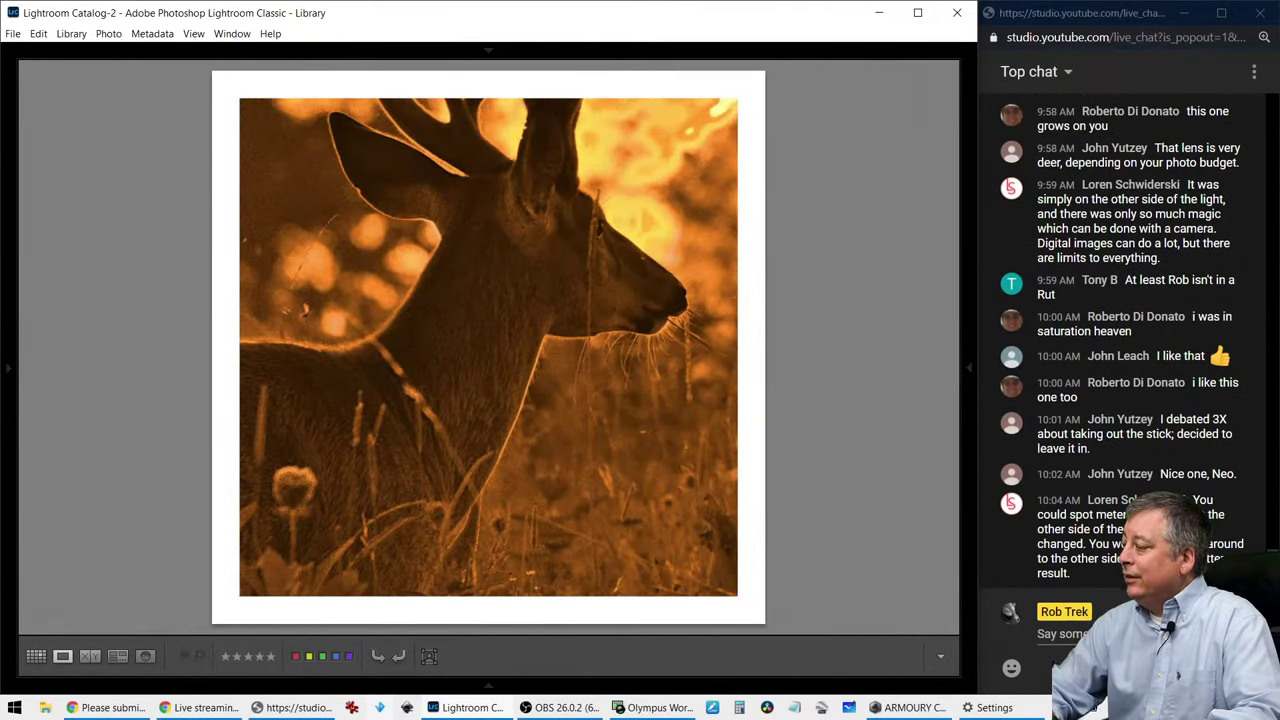
{"action": "key", "text": "i"}
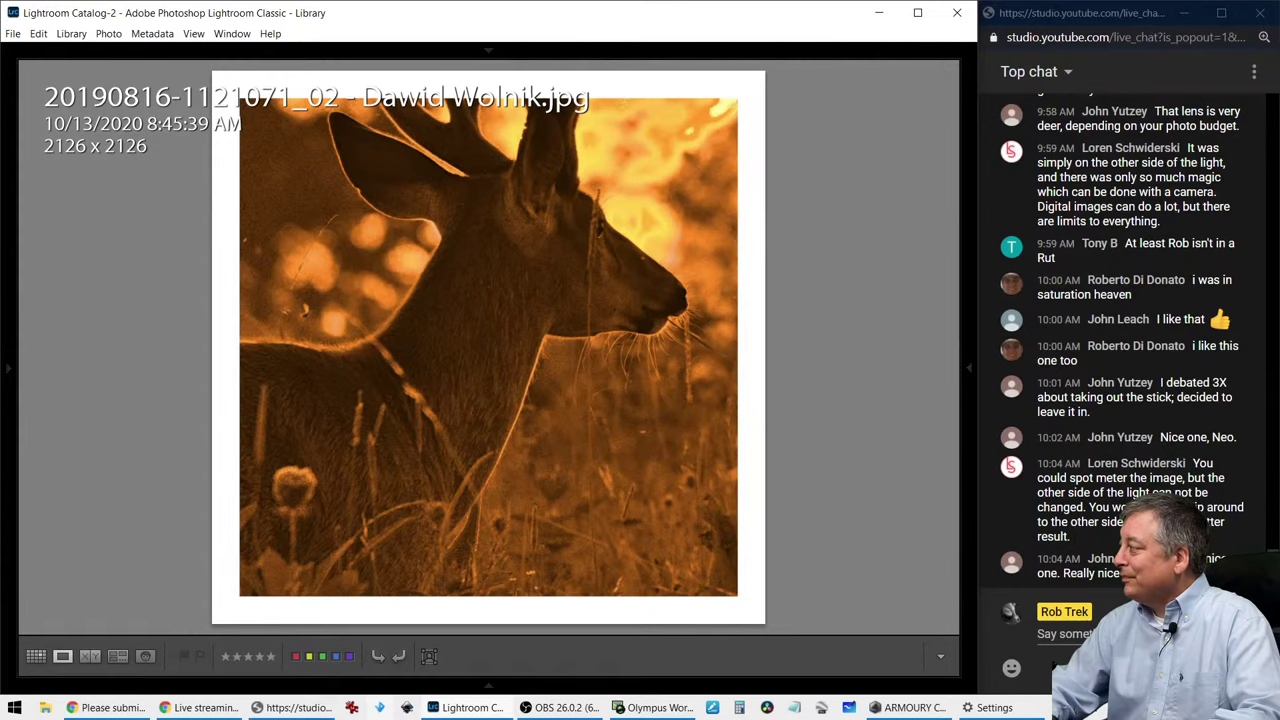
Step: Advance to the muted soft-toned deer edit with its info shown, then flip through the neighboring edits for comparison
{"action": "key", "text": "Right"}
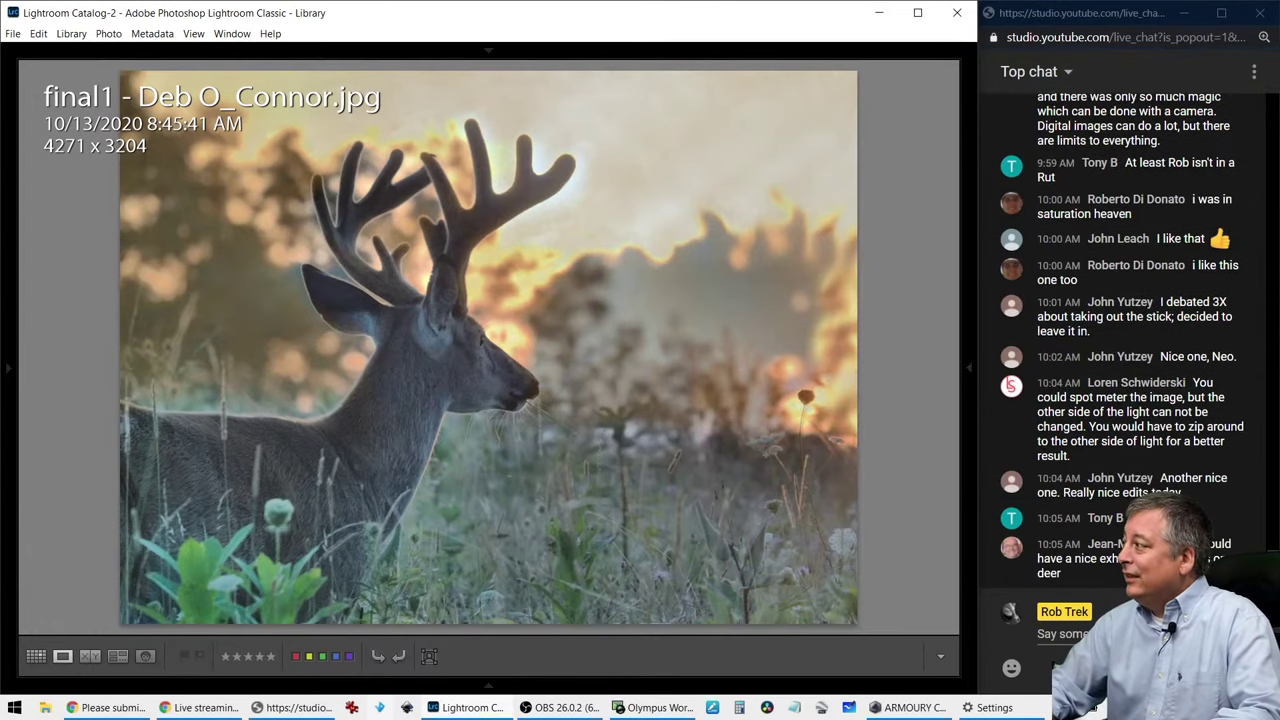
{"action": "key", "text": "Right"}
{"action": "key", "text": "Right"}
{"action": "key", "text": "Right"}
{"action": "key", "text": "Right"}
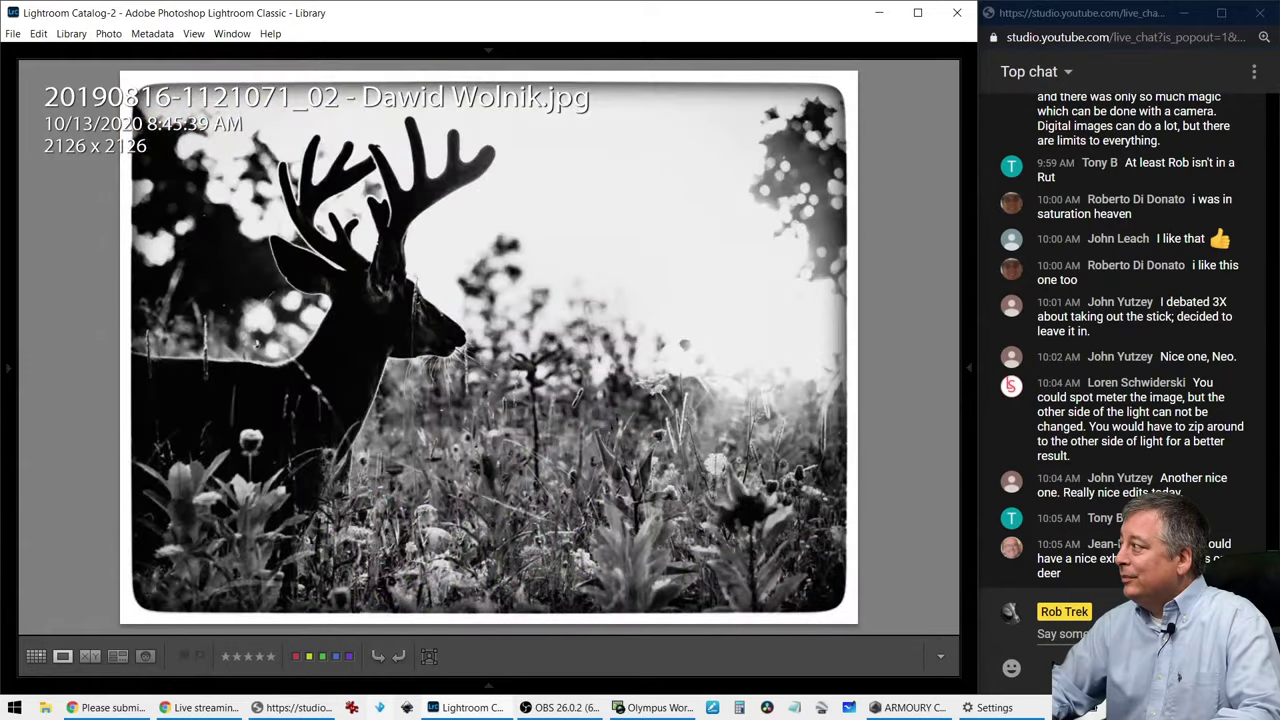
{"action": "key", "text": "Right"}
Step: Return to the thumbnail grid and reveal the folder list for browsing the yearly photo folders
{"action": "key", "text": "g"}
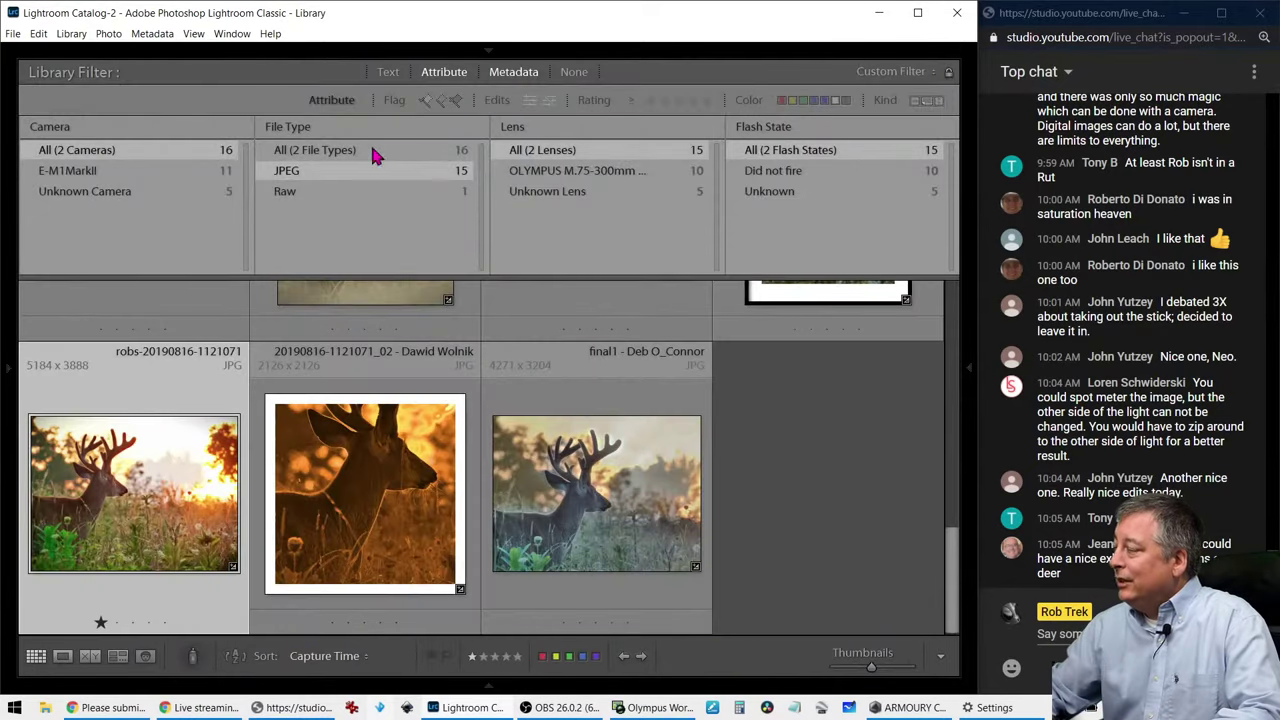
{"action": "left_click", "coordinate": [16, 388]}
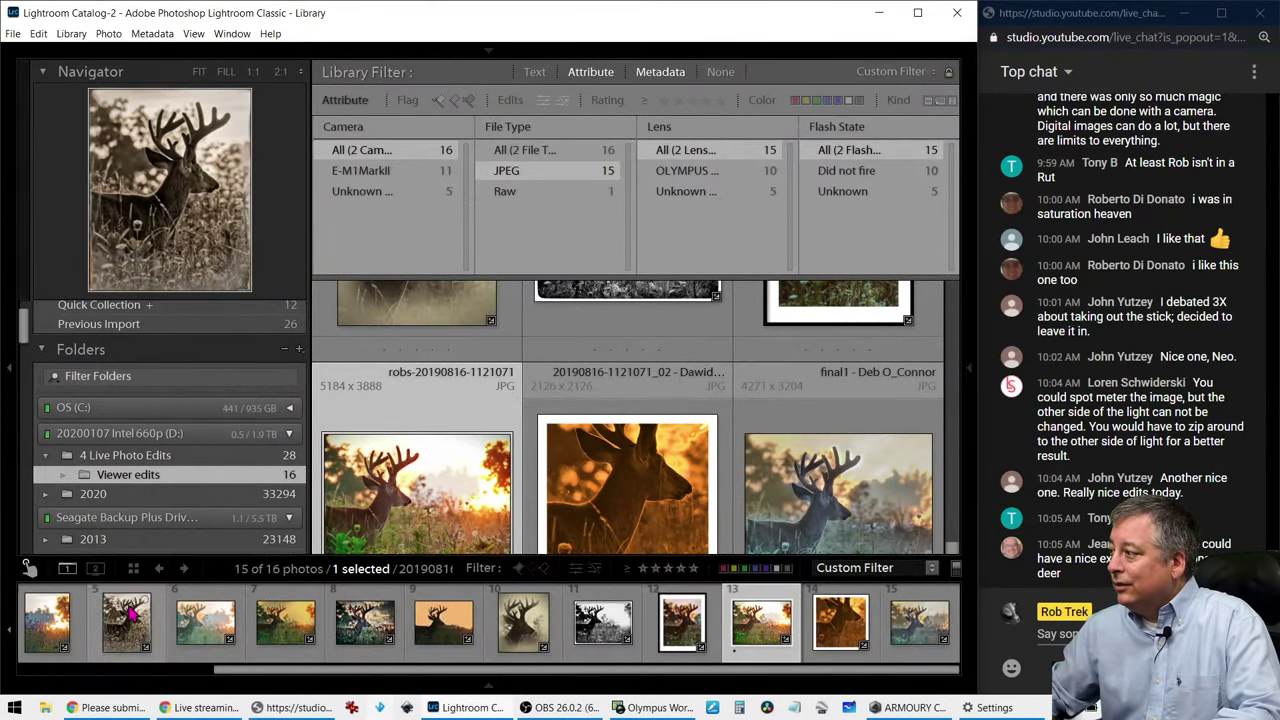
{"action": "scroll", "coordinate": [163, 560], "scroll_direction": "down", "scroll_amount": 5}
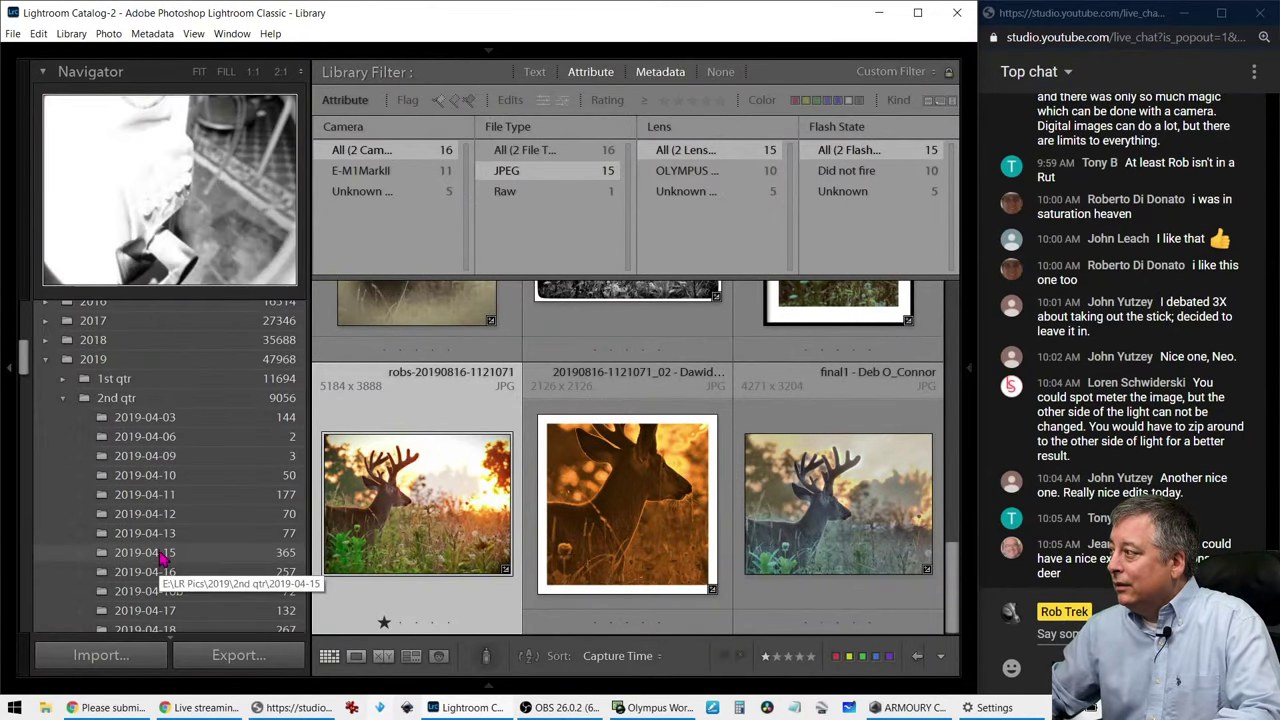
{"action": "left_click", "coordinate": [45, 340]}
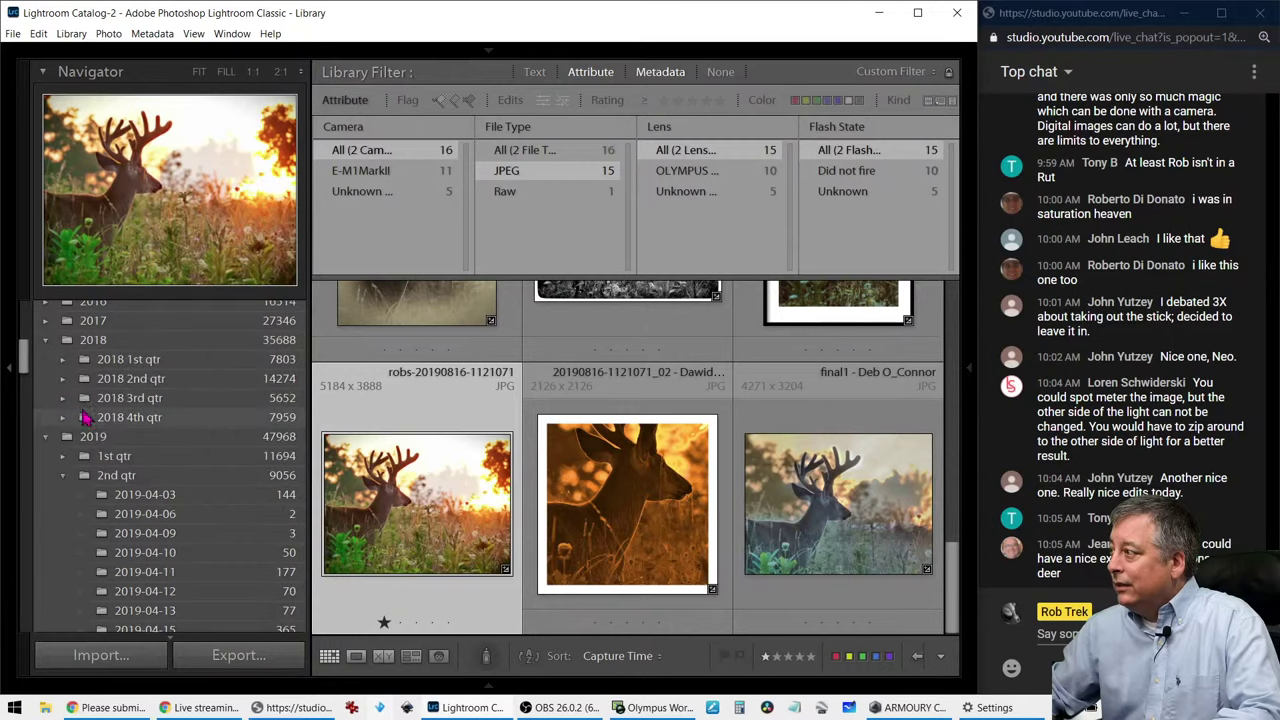
{"action": "left_click", "coordinate": [63, 398]}
{"action": "scroll", "coordinate": [90, 453], "scroll_direction": "down", "scroll_amount": 4}
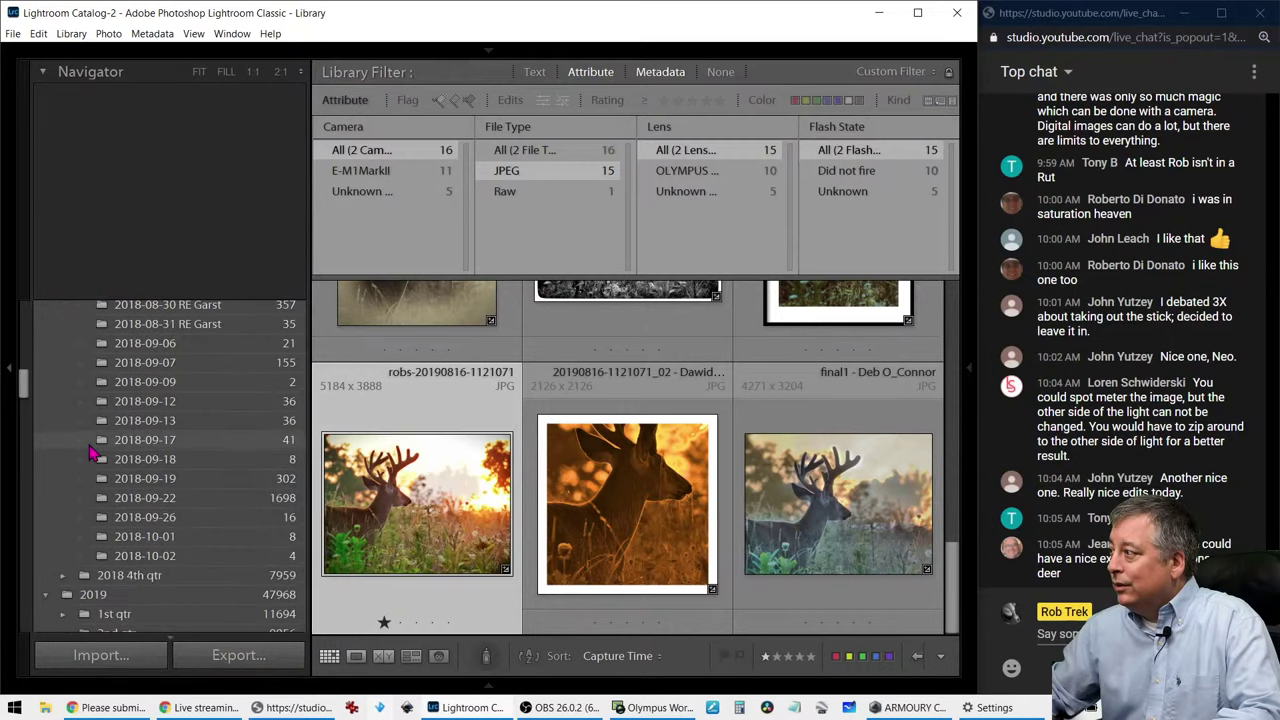
{"action": "scroll", "coordinate": [100, 420], "scroll_direction": "up", "scroll_amount": 5}
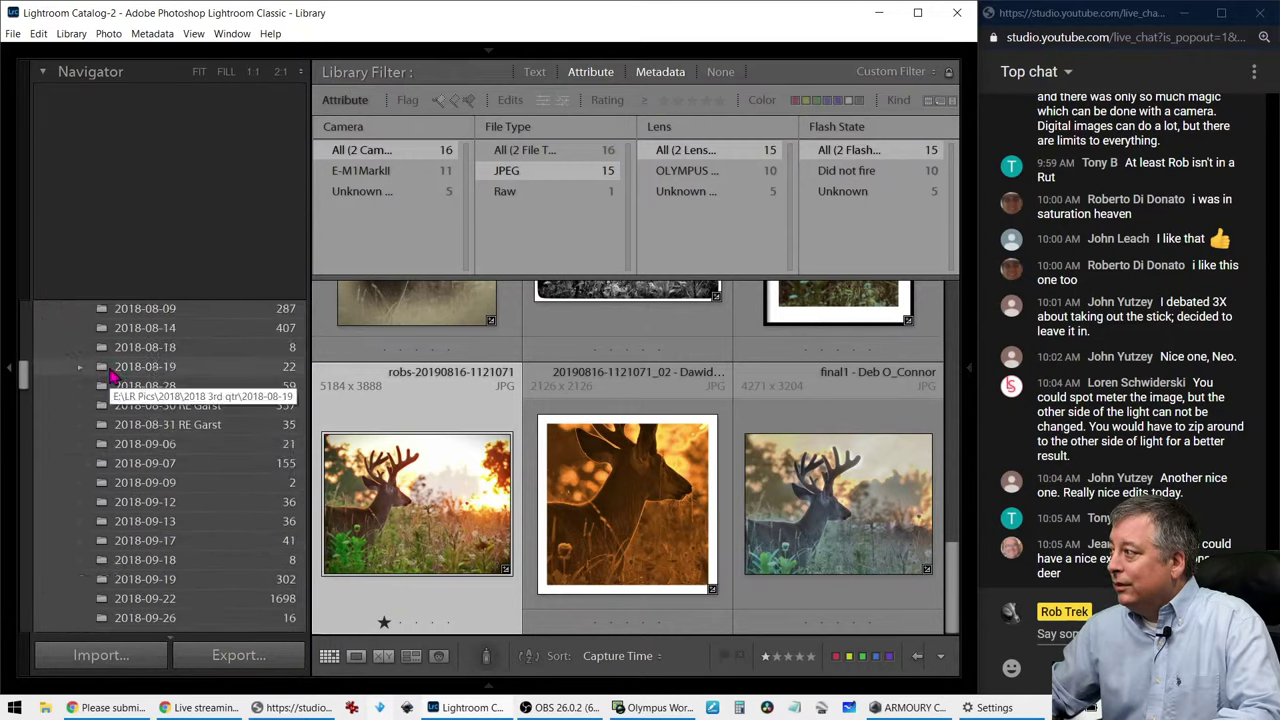
{"action": "scroll", "coordinate": [113, 370], "scroll_direction": "up", "scroll_amount": 5}
{"action": "left_click", "coordinate": [45, 340]}
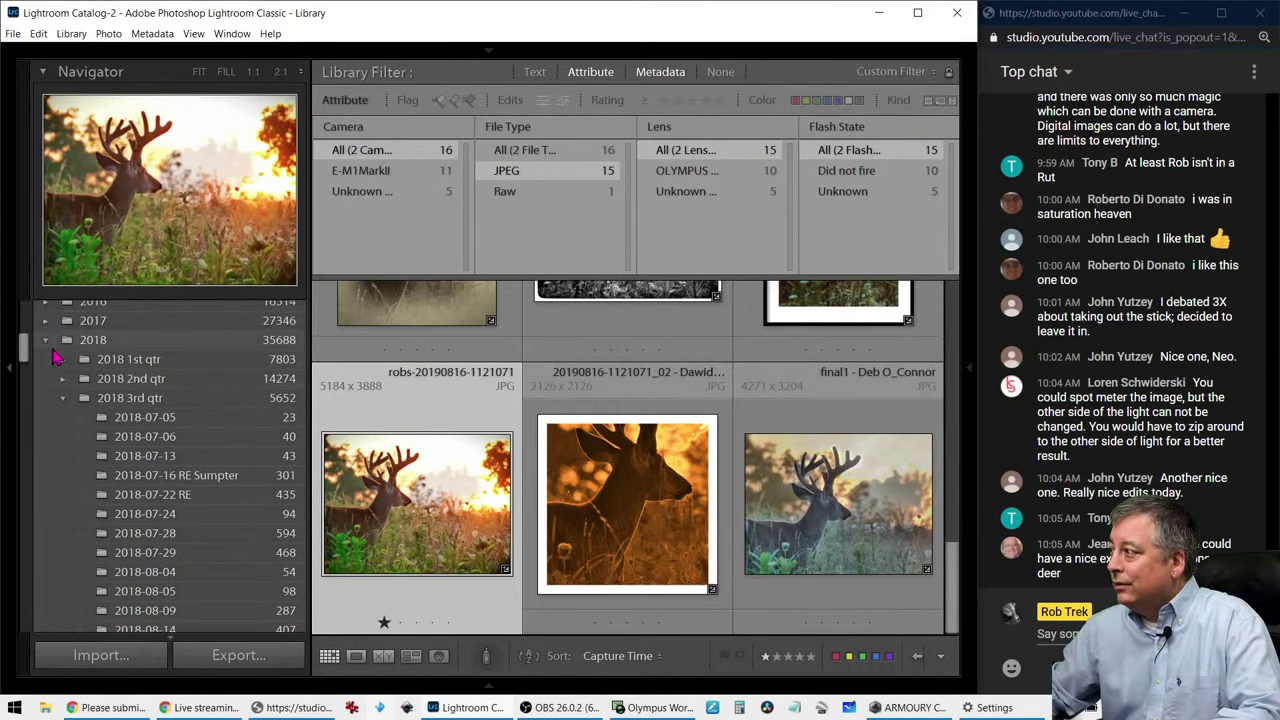
Step: Open the 2019-08-16 folder in the 3rd quarter of 2019
{"action": "scroll", "coordinate": [63, 425], "scroll_direction": "down", "scroll_amount": 5}
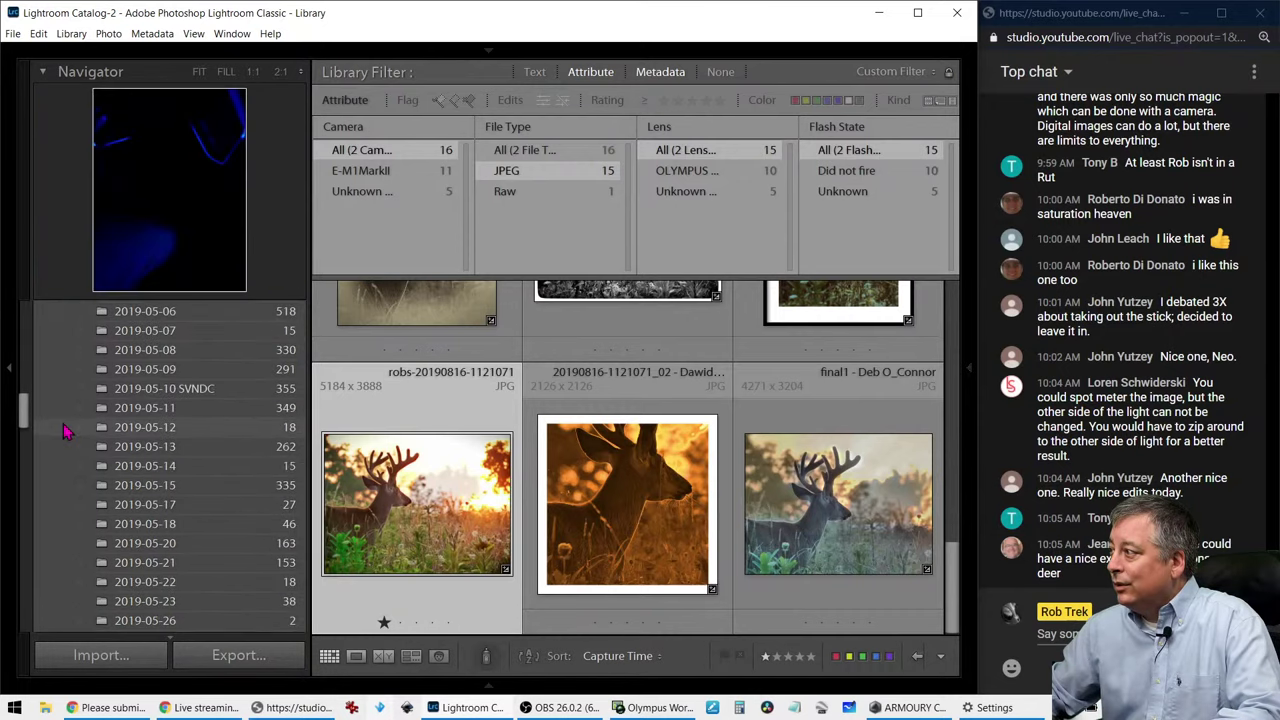
{"action": "scroll", "coordinate": [74, 443], "scroll_direction": "down", "scroll_amount": 5}
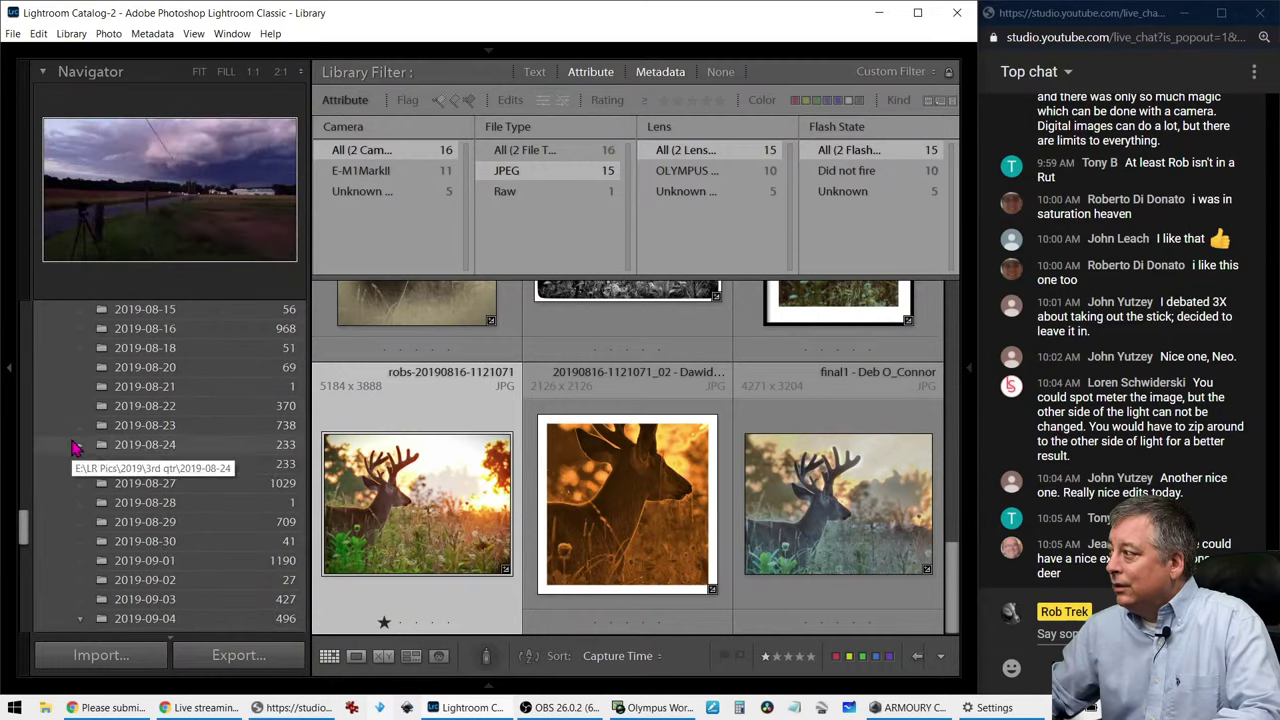
{"action": "left_click", "coordinate": [140, 328]}
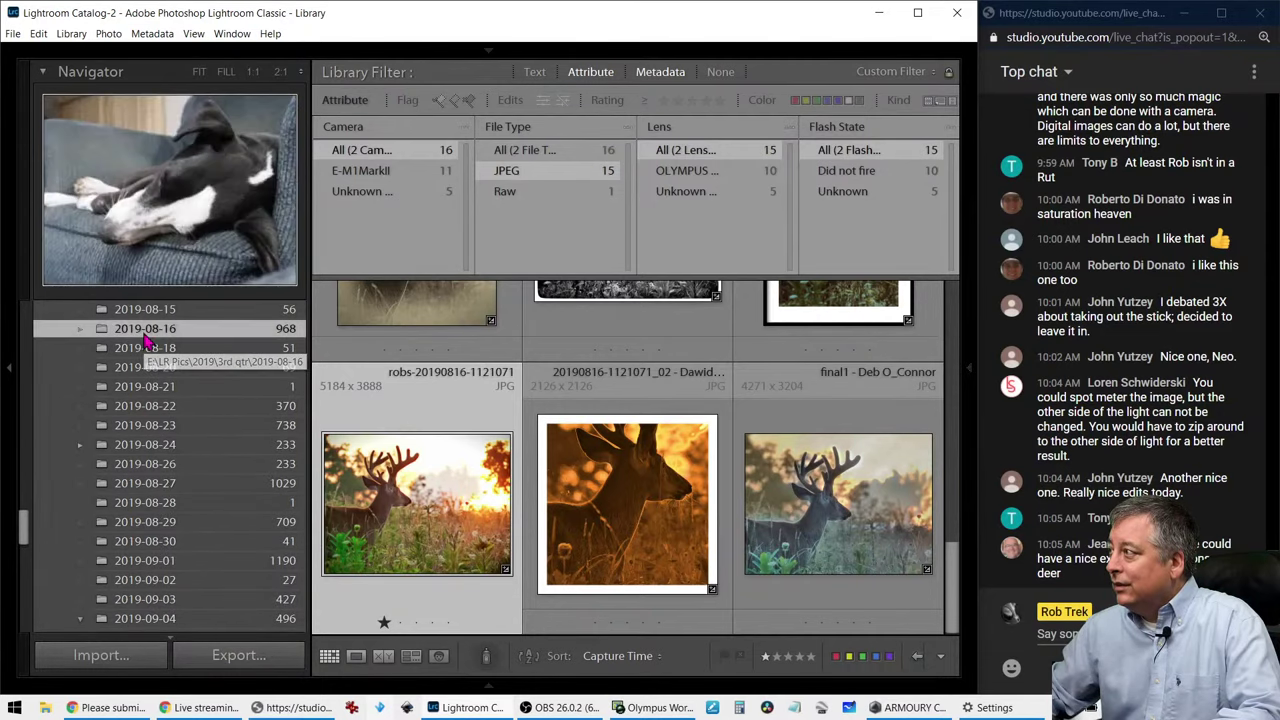
Step: Try a one-star-and-higher filter, remove it, and look through the folder's JPEG photos
{"action": "left_click", "coordinate": [661, 104]}
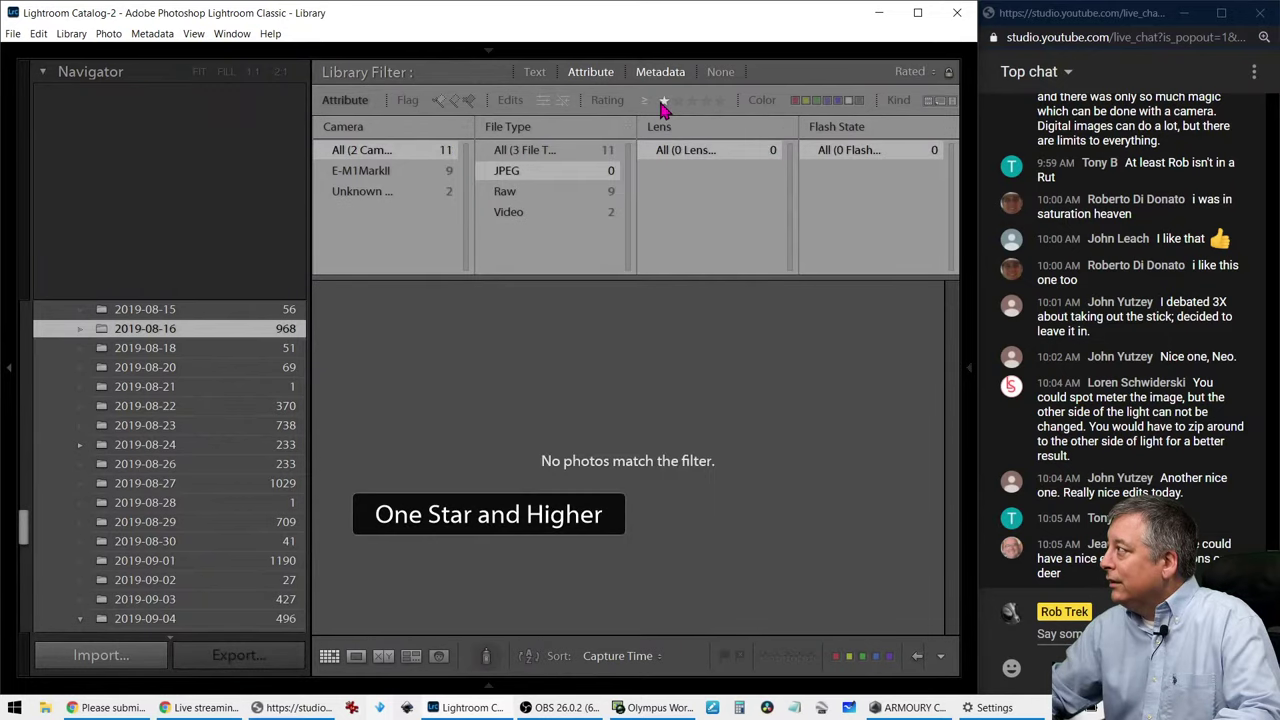
{"action": "left_click", "coordinate": [661, 104]}
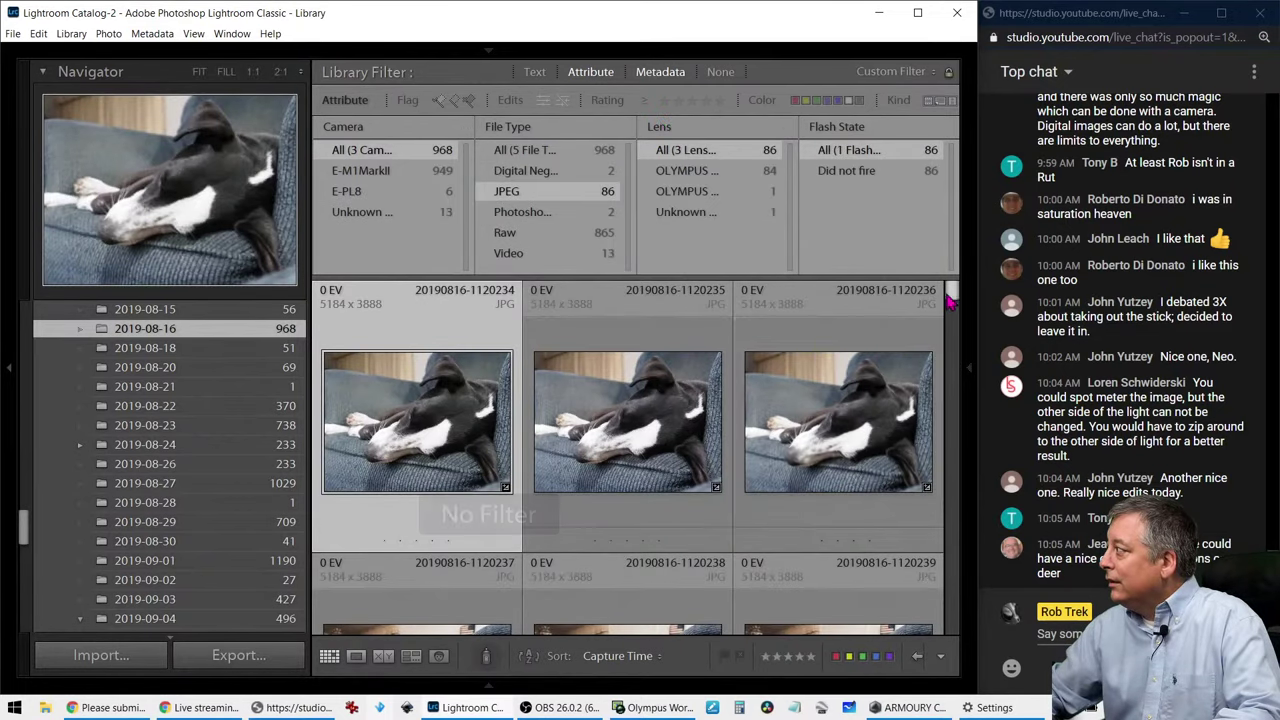
{"action": "scroll", "coordinate": [938, 435], "scroll_direction": "down", "scroll_amount": 3}
{"action": "left_click_drag", "start_coordinate": [938, 435], "coordinate": [951, 611]}
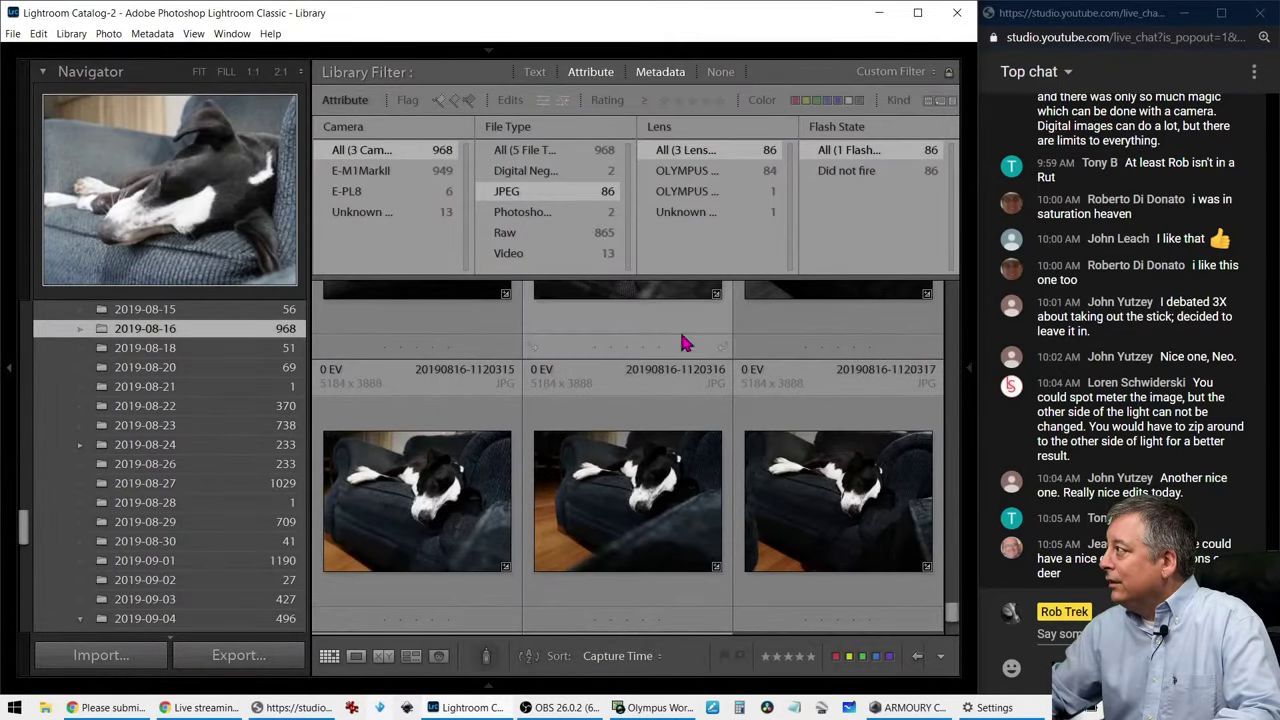
{"action": "left_click", "coordinate": [600, 232]}
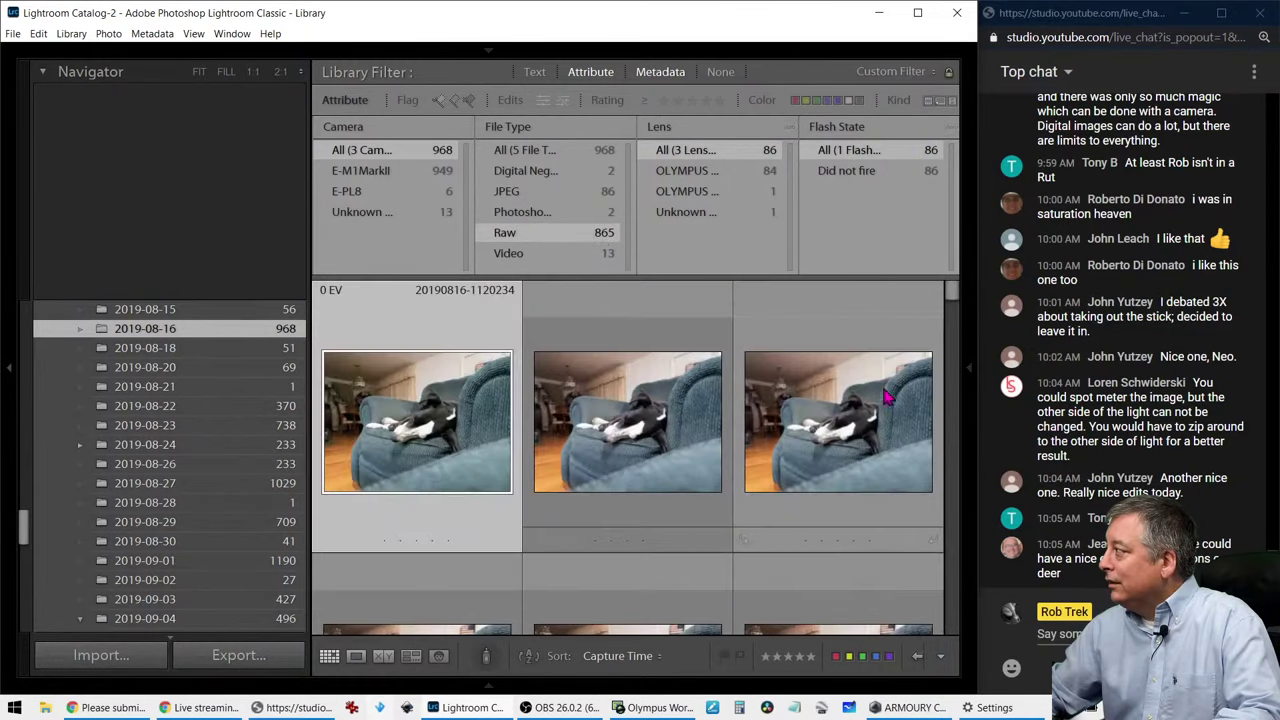
{"action": "left_click_drag", "start_coordinate": [951, 292], "coordinate": [962, 536]}
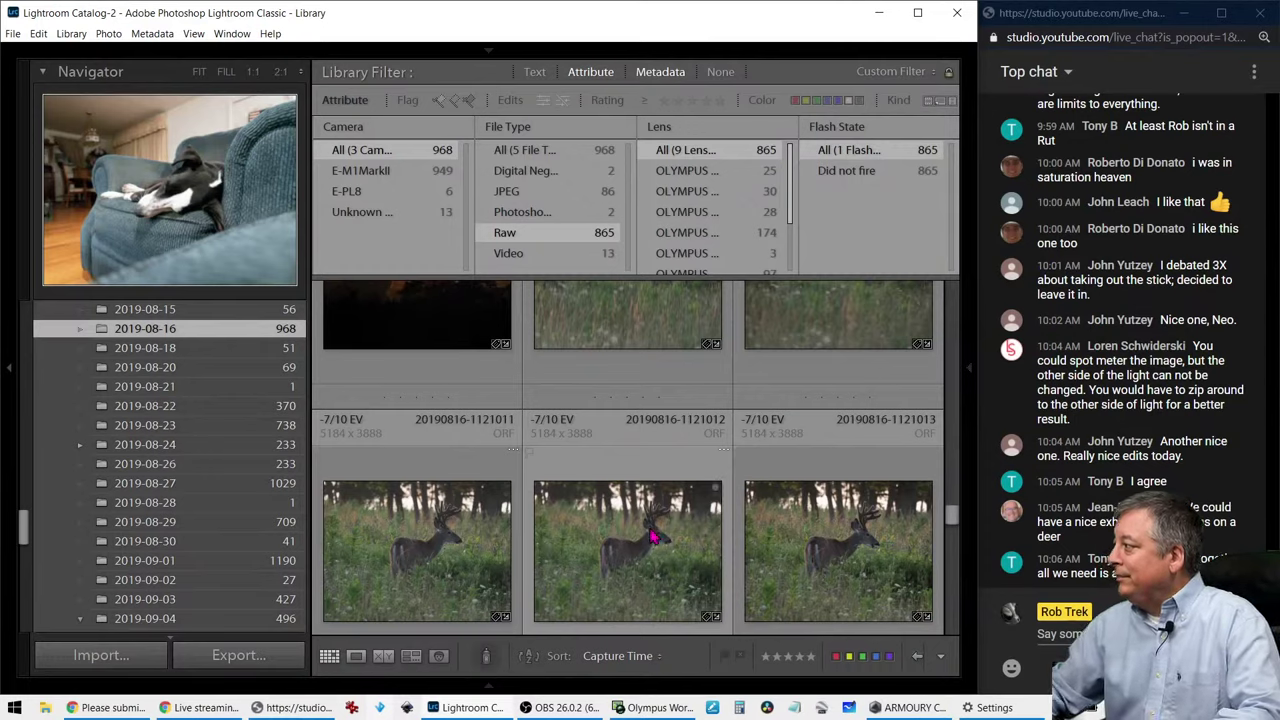
{"action": "double_click", "coordinate": [648, 551]}
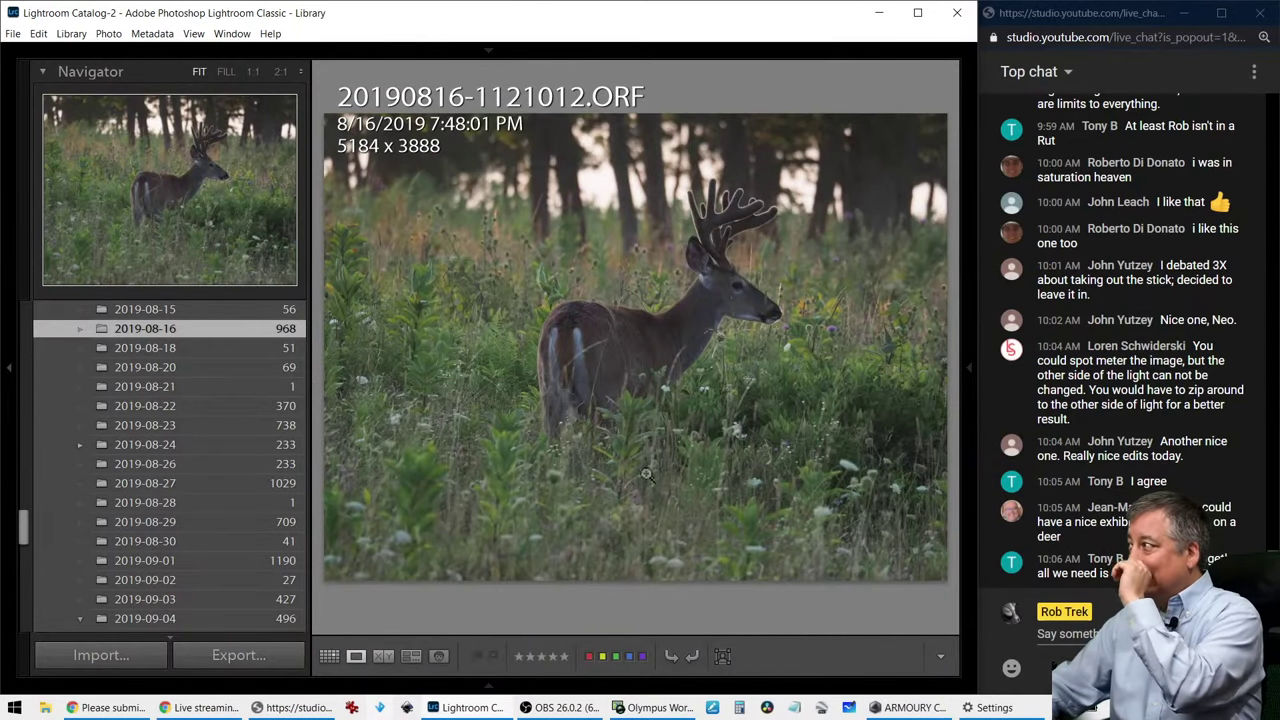
{"action": "left_click", "coordinate": [690, 260]}
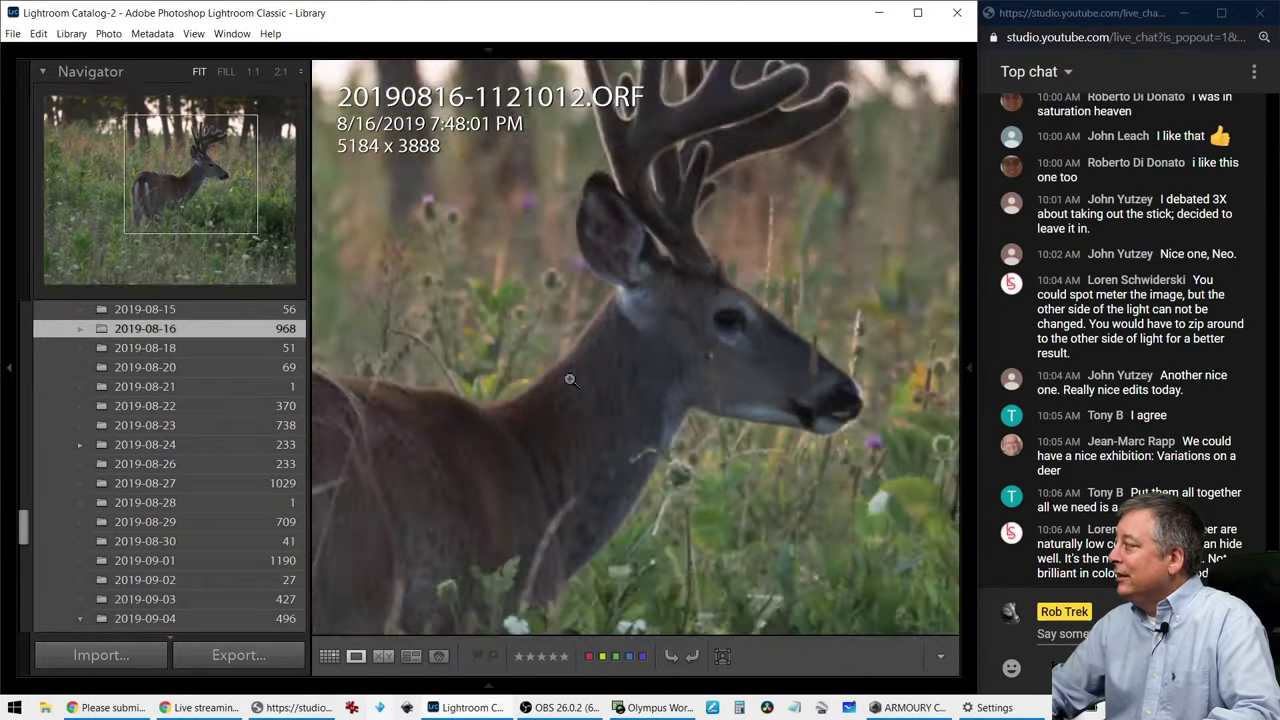
{"action": "left_click", "coordinate": [570, 380]}
{"action": "key", "text": "Right"}
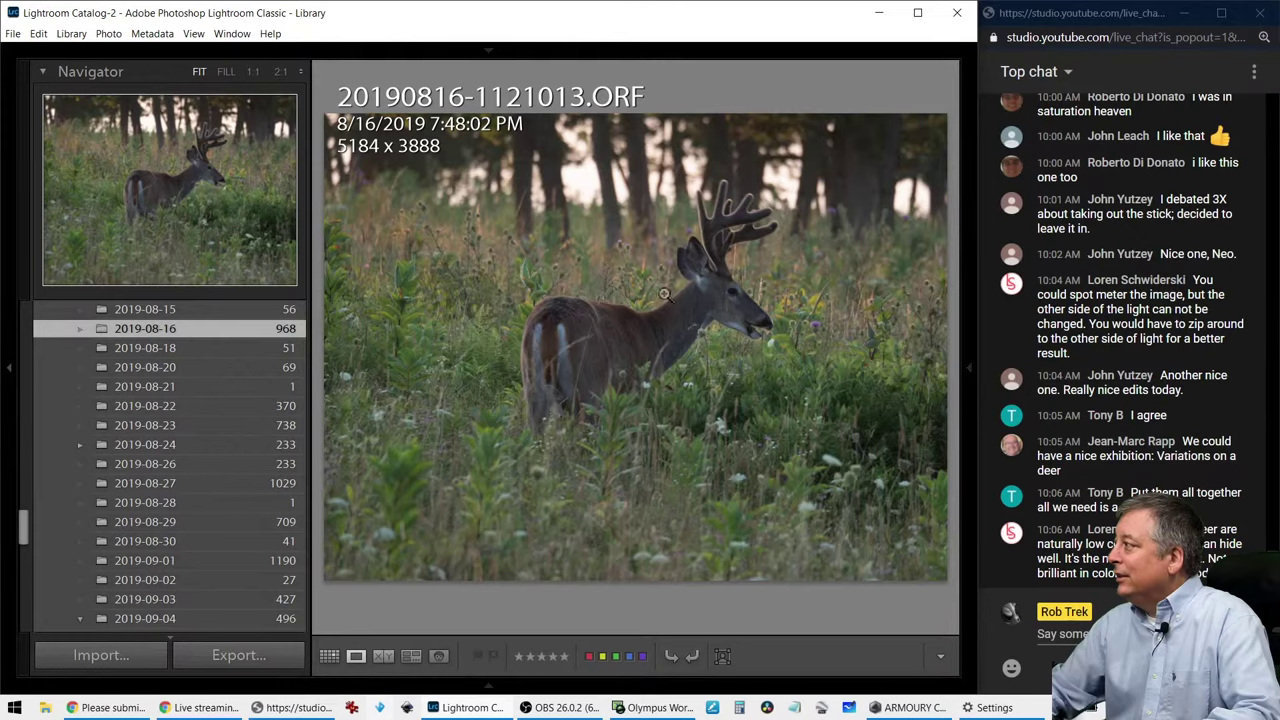
{"action": "key", "text": "g"}
{"action": "scroll", "coordinate": [771, 463], "scroll_direction": "down", "scroll_amount": 3}
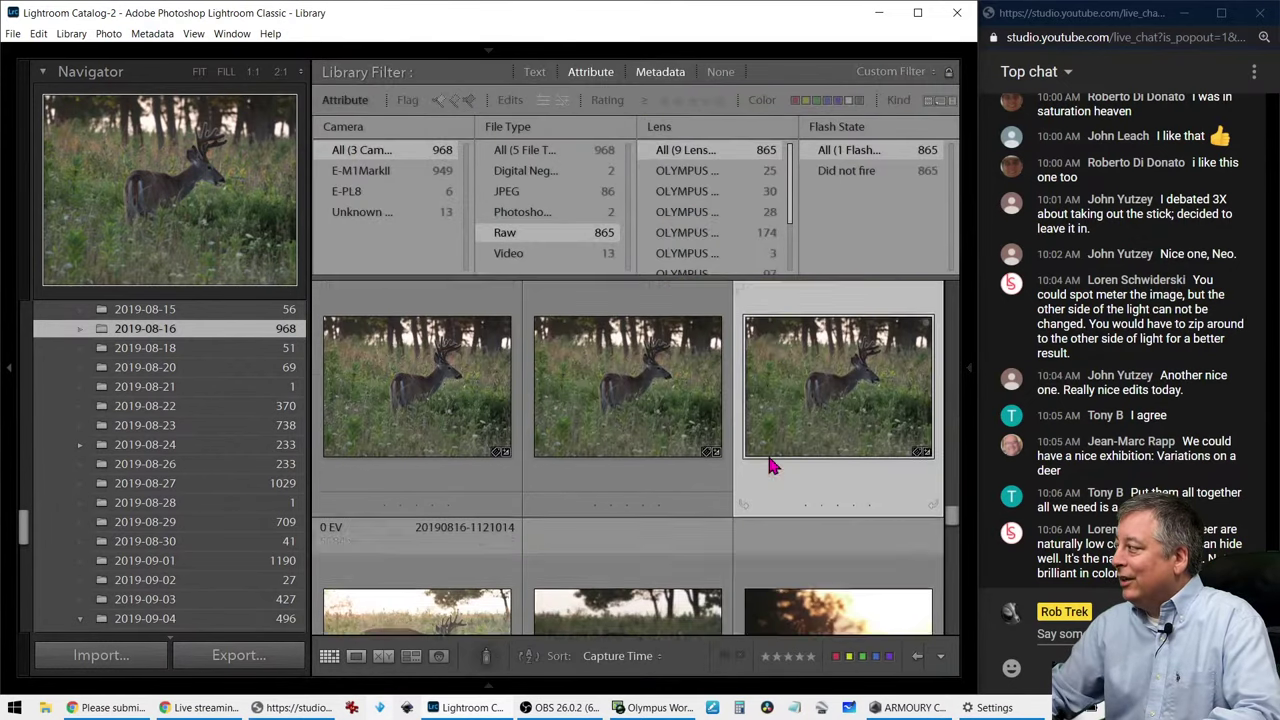
{"action": "scroll", "coordinate": [771, 463], "scroll_direction": "down", "scroll_amount": 5}
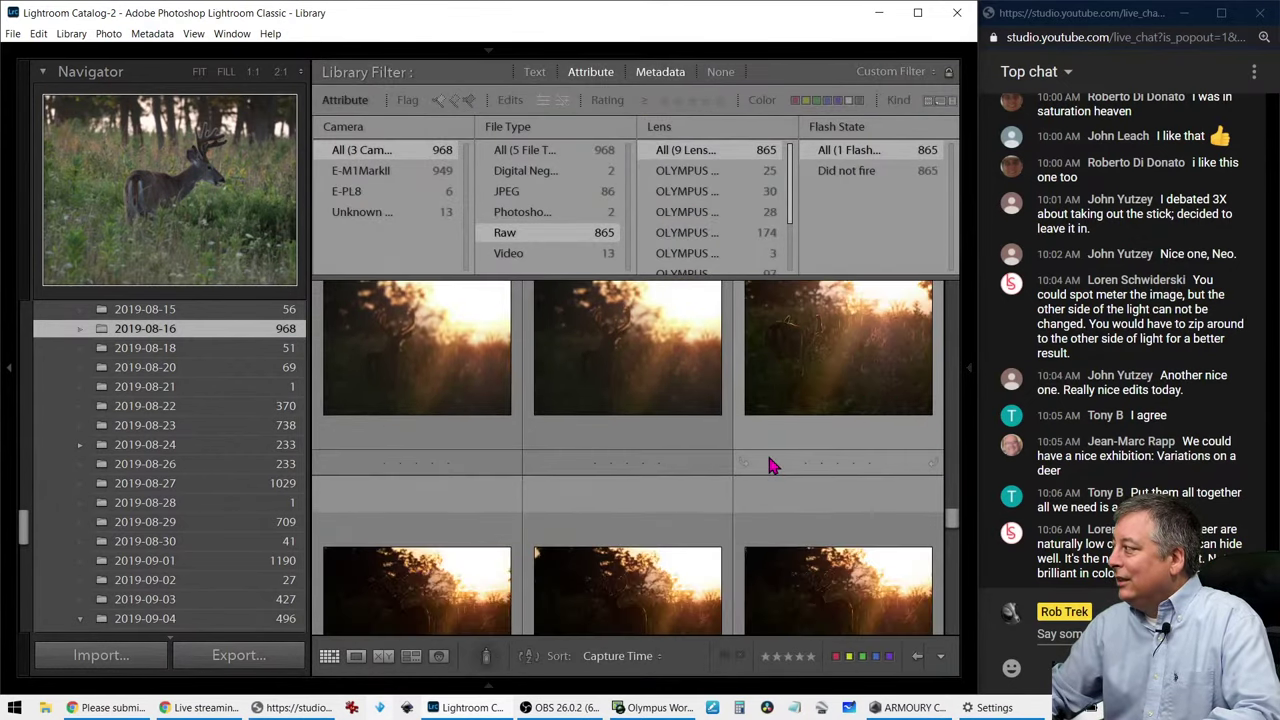
{"action": "double_click", "coordinate": [829, 366]}
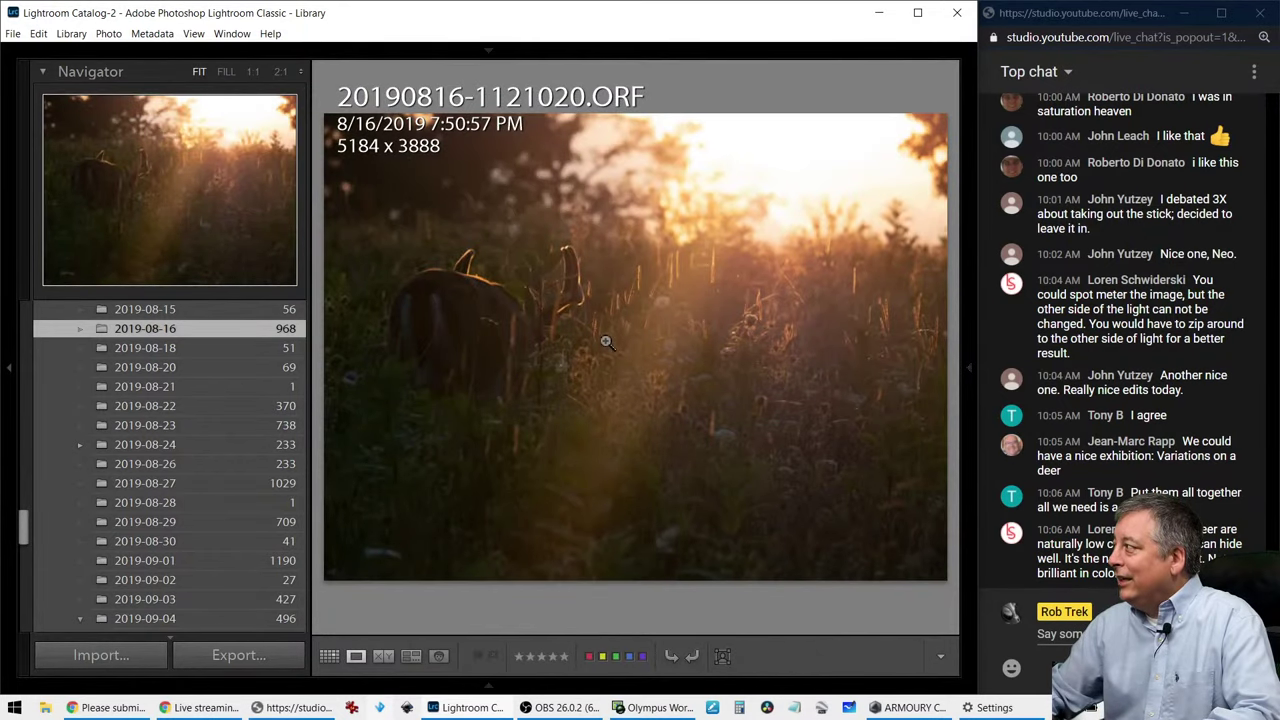
{"action": "key", "text": "g"}
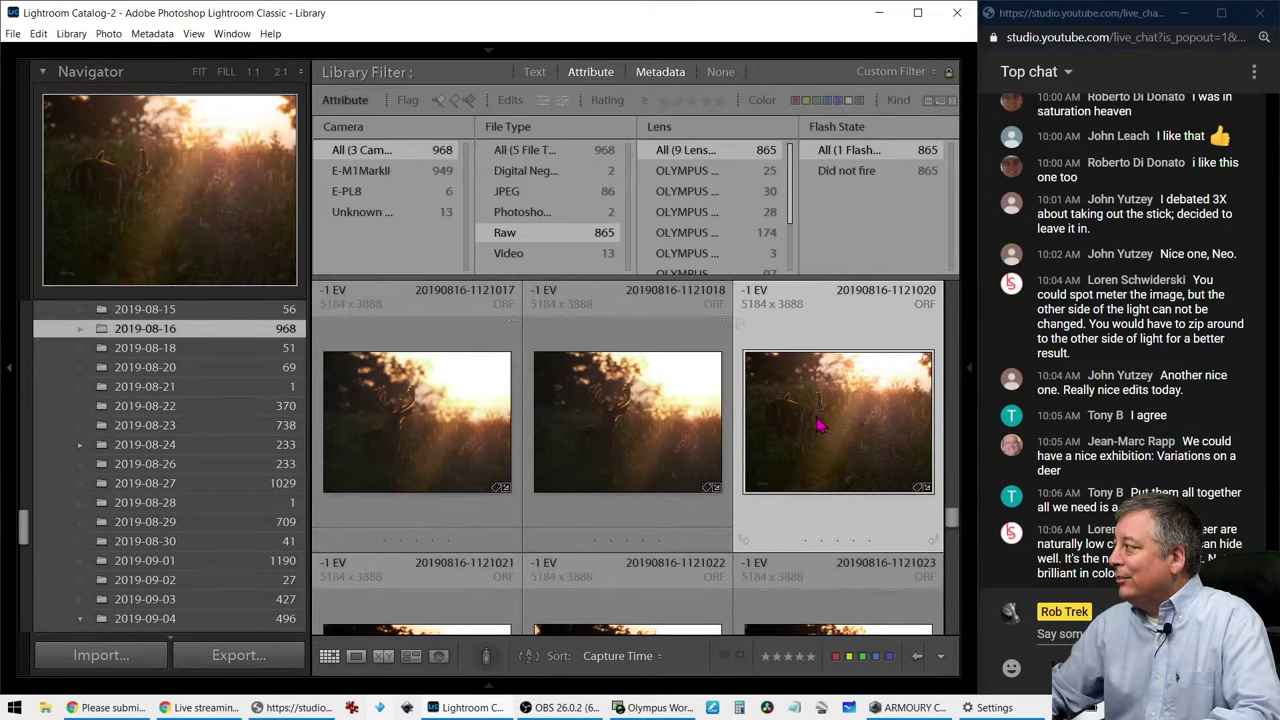
{"action": "double_click", "coordinate": [612, 372]}
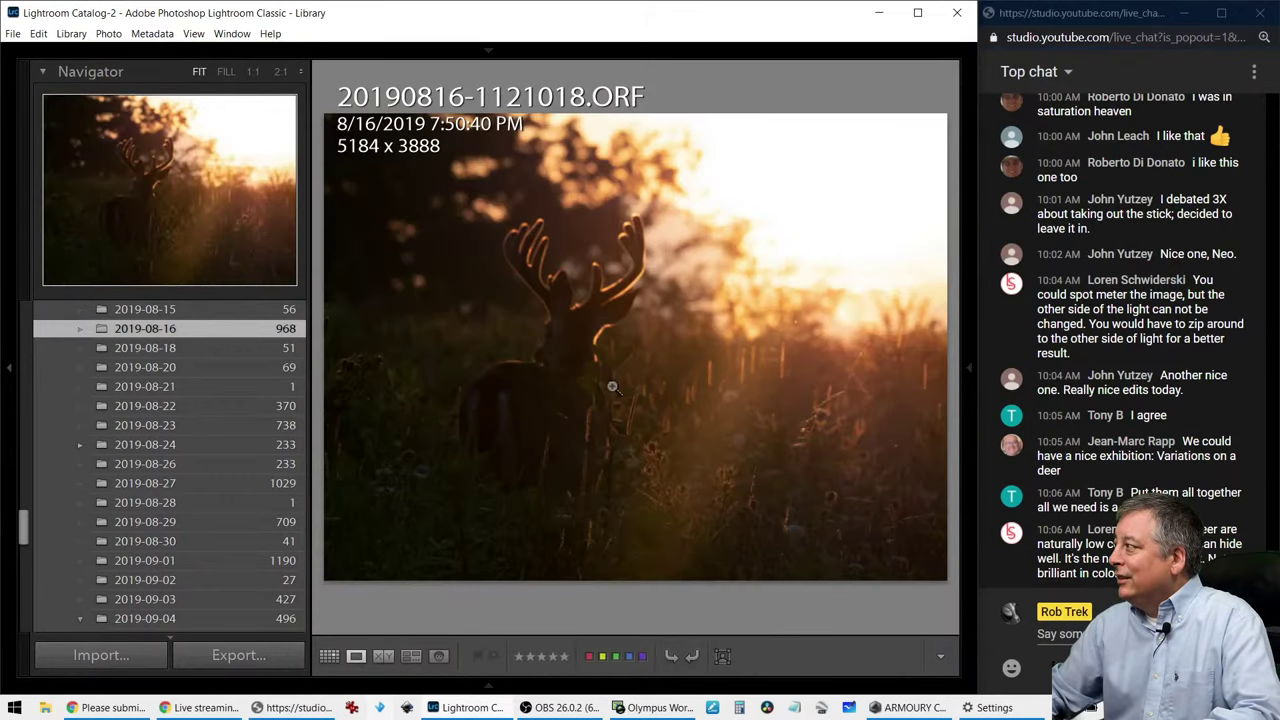
{"action": "left_click", "coordinate": [603, 300]}
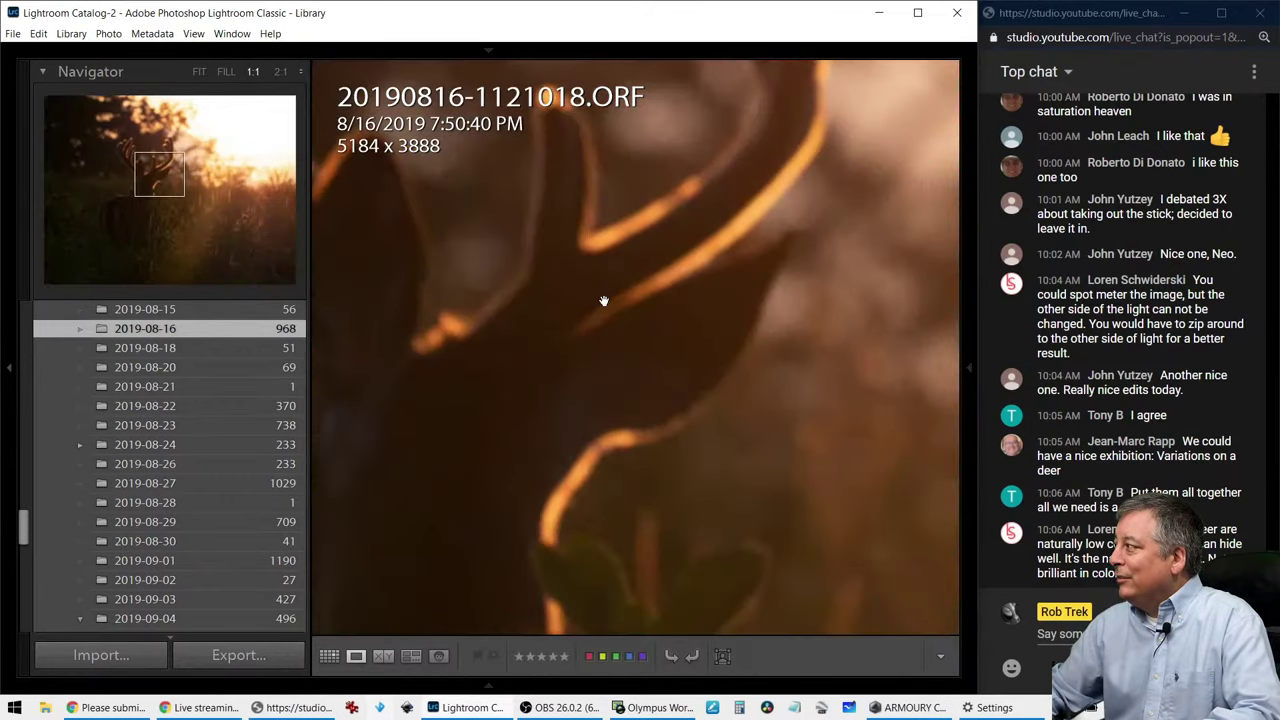
{"action": "left_click", "coordinate": [603, 300]}
{"action": "key", "text": "g"}
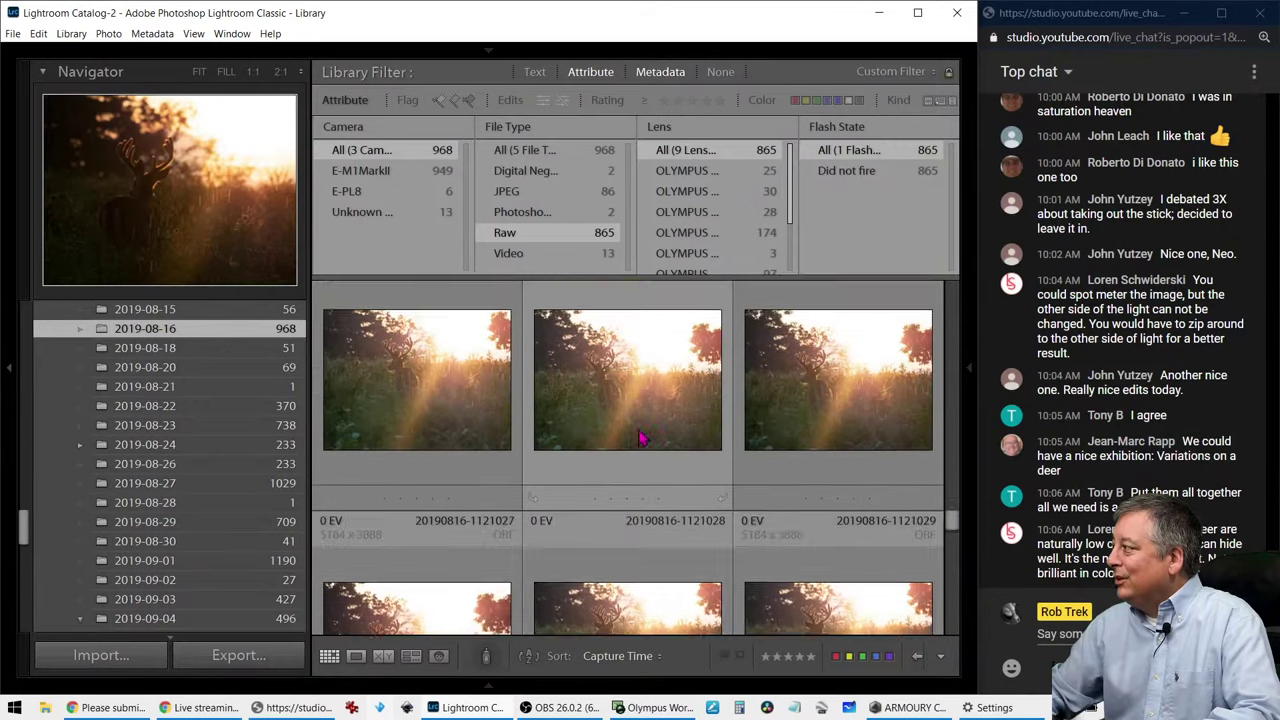
{"action": "scroll", "coordinate": [638, 430], "scroll_direction": "down", "scroll_amount": 3}
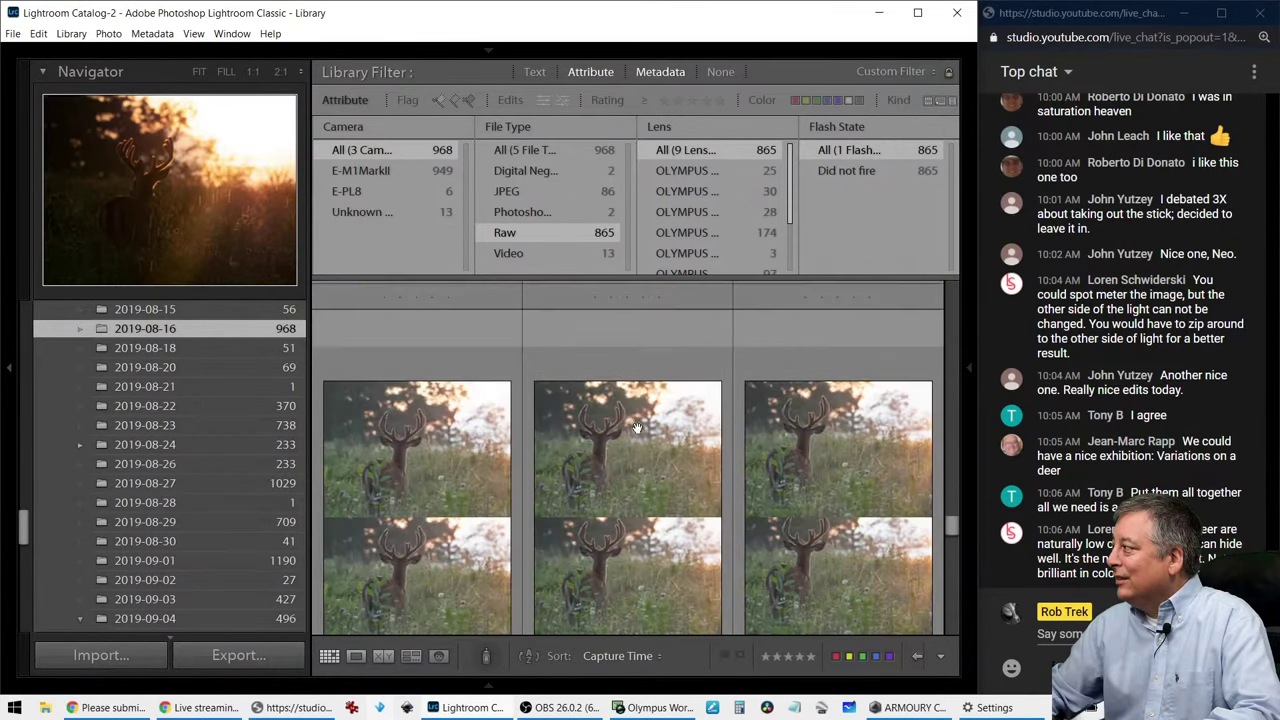
{"action": "scroll", "coordinate": [638, 432], "scroll_direction": "down", "scroll_amount": 3}
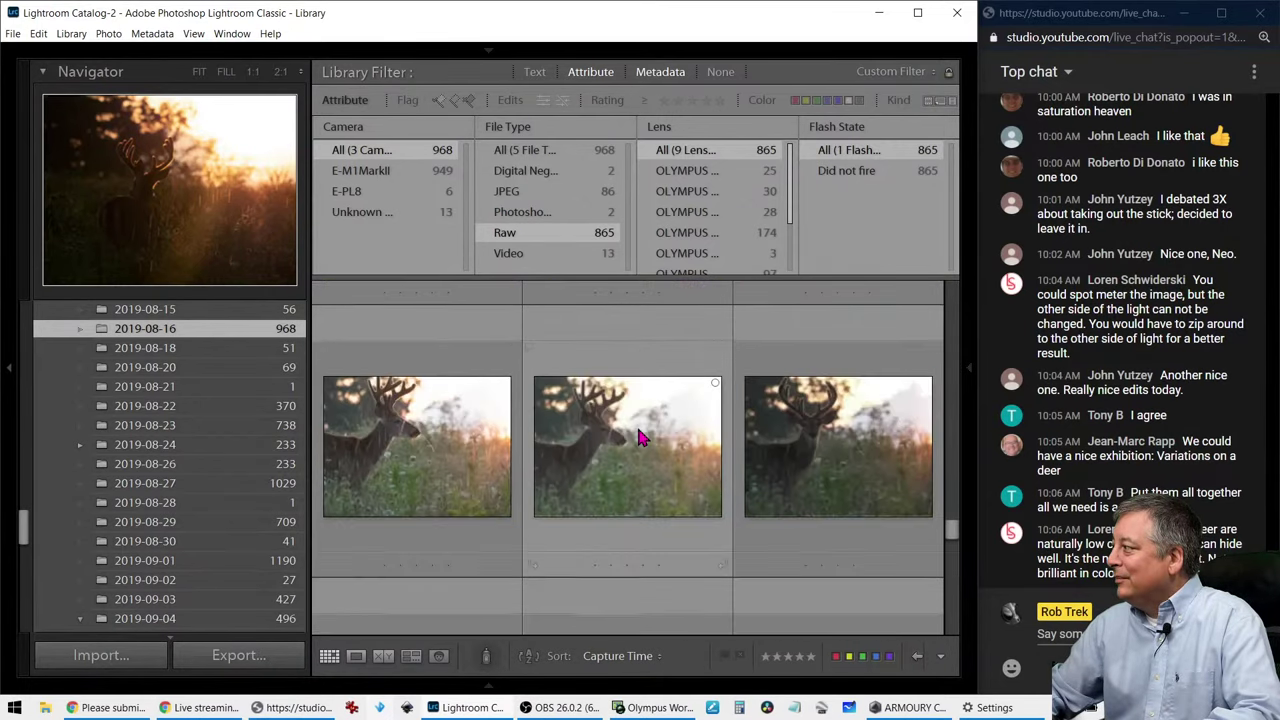
{"action": "scroll", "coordinate": [640, 436], "scroll_direction": "down", "scroll_amount": 3}
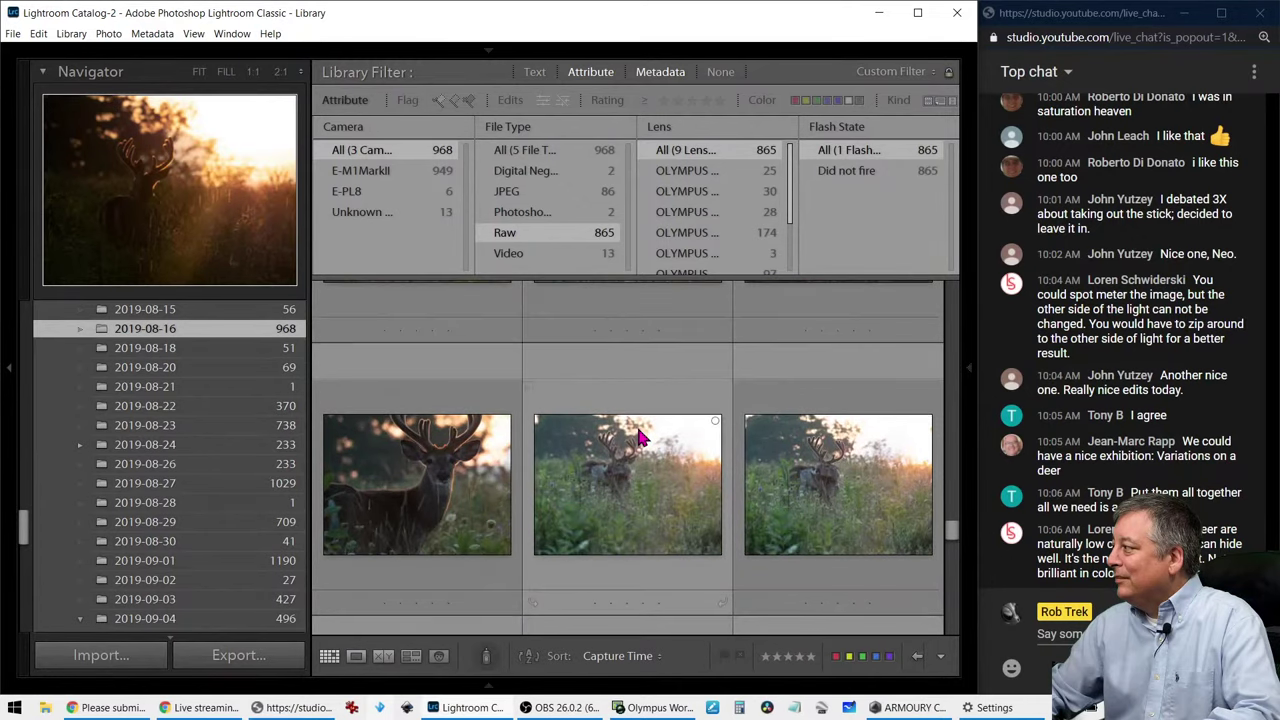
{"action": "scroll", "coordinate": [640, 436], "scroll_direction": "up", "scroll_amount": 2}
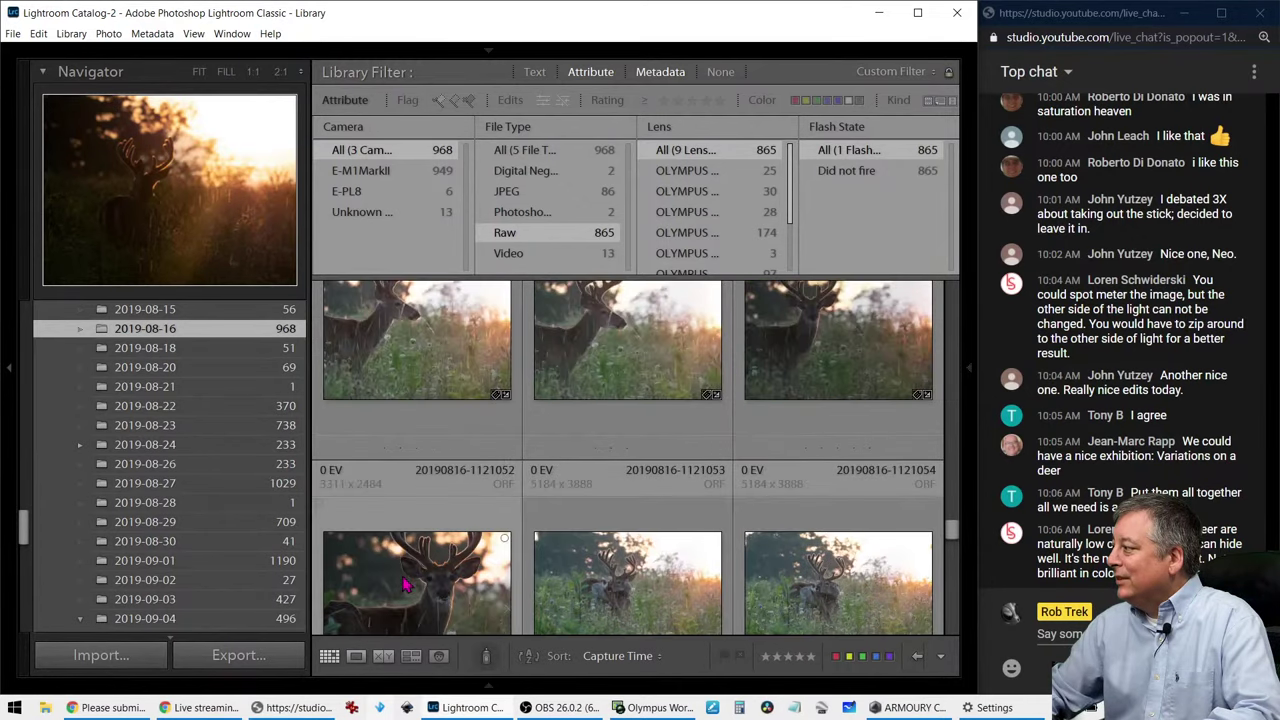
{"action": "double_click", "coordinate": [420, 575]}
{"action": "left_click", "coordinate": [697, 290]}
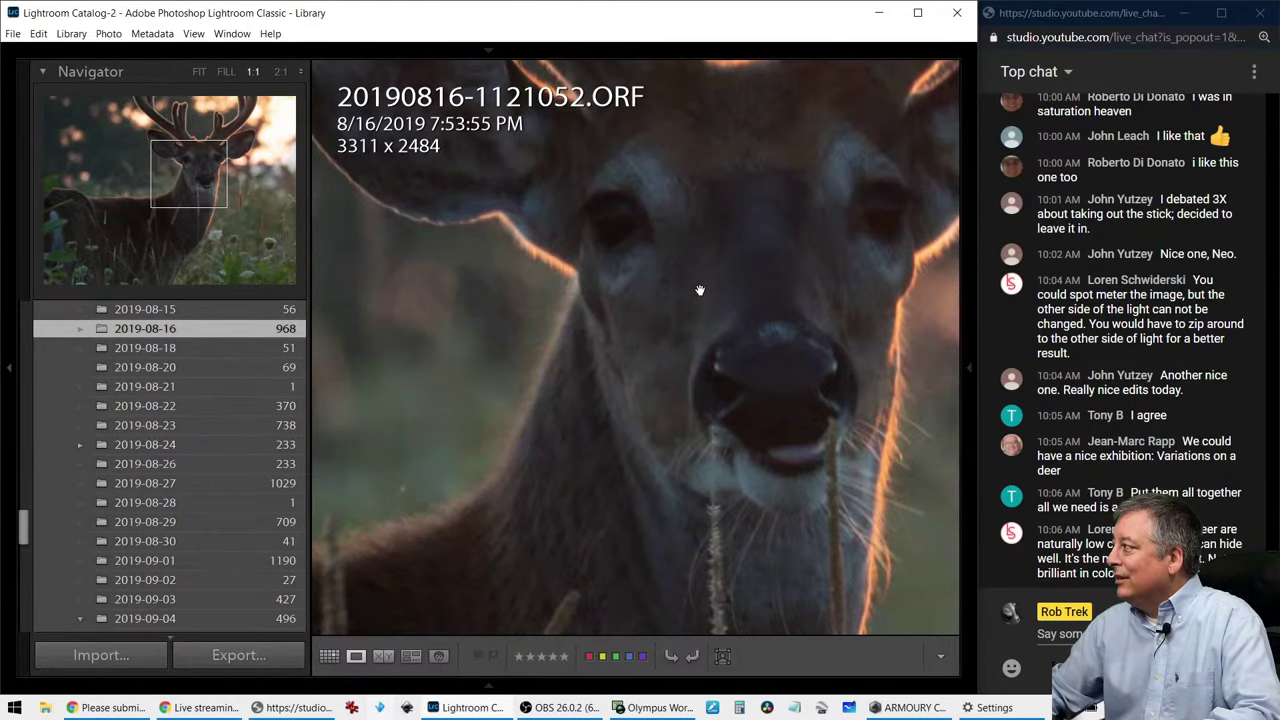
{"action": "left_click", "coordinate": [699, 290]}
{"action": "key", "text": "g"}
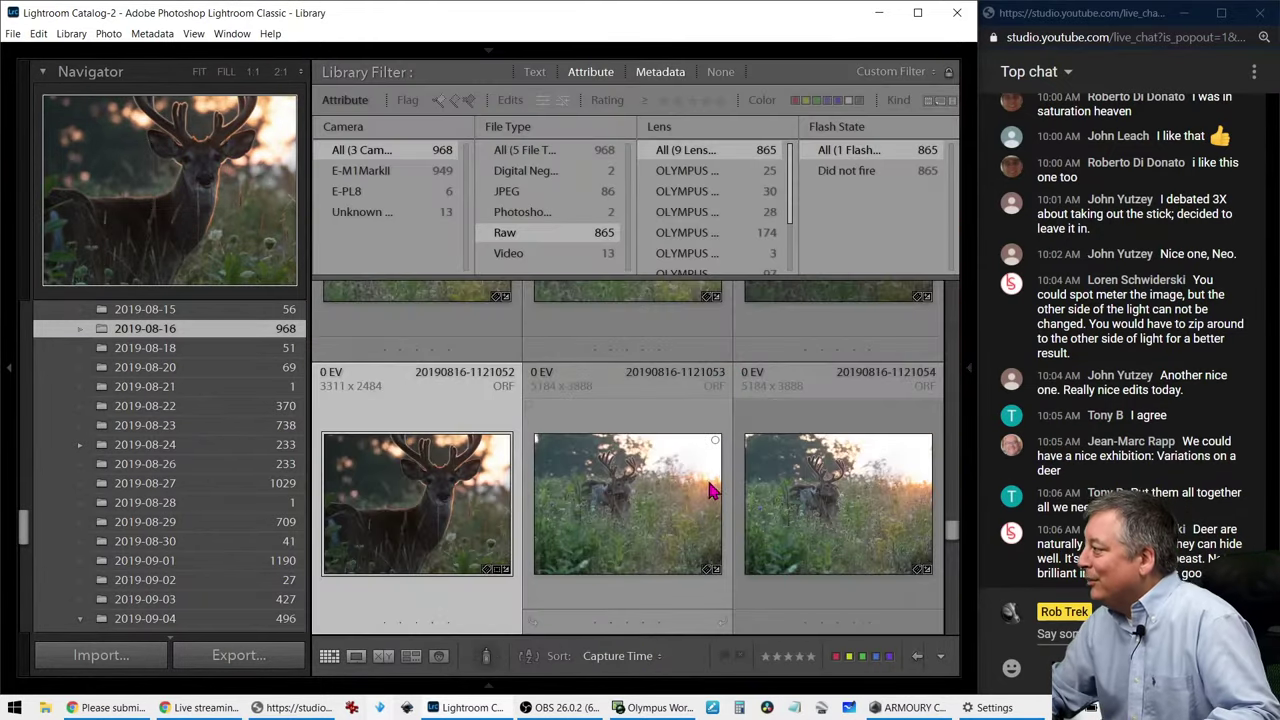
{"action": "scroll", "coordinate": [723, 514], "scroll_direction": "up", "scroll_amount": 1}
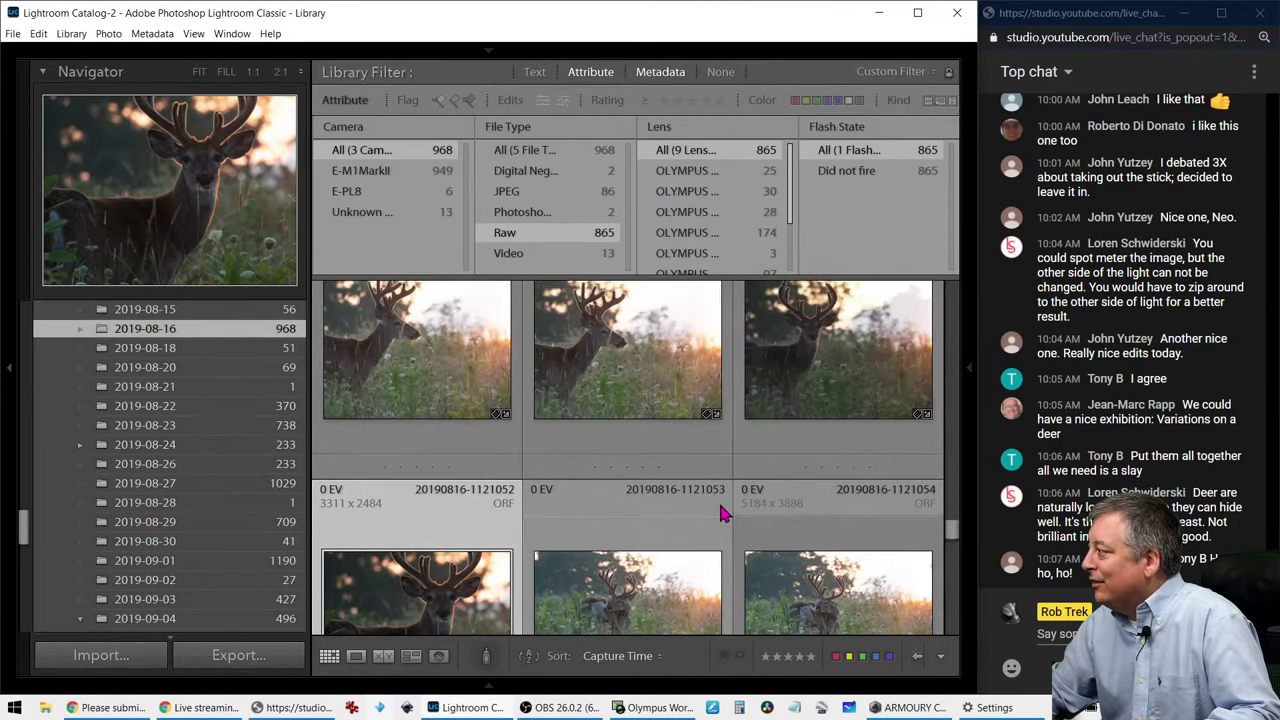
{"action": "scroll", "coordinate": [723, 514], "scroll_direction": "down", "scroll_amount": 3}
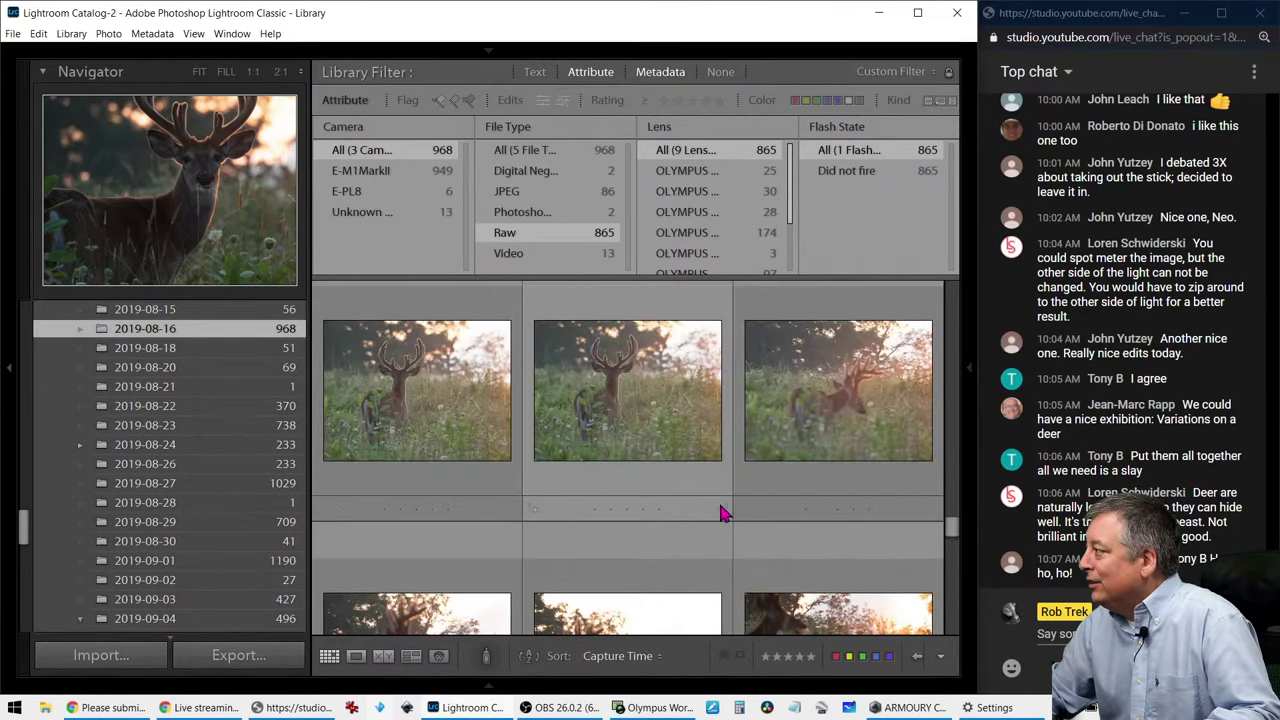
{"action": "scroll", "coordinate": [723, 514], "scroll_direction": "up", "scroll_amount": 1}
{"action": "scroll", "coordinate": [723, 514], "scroll_direction": "down", "scroll_amount": 1}
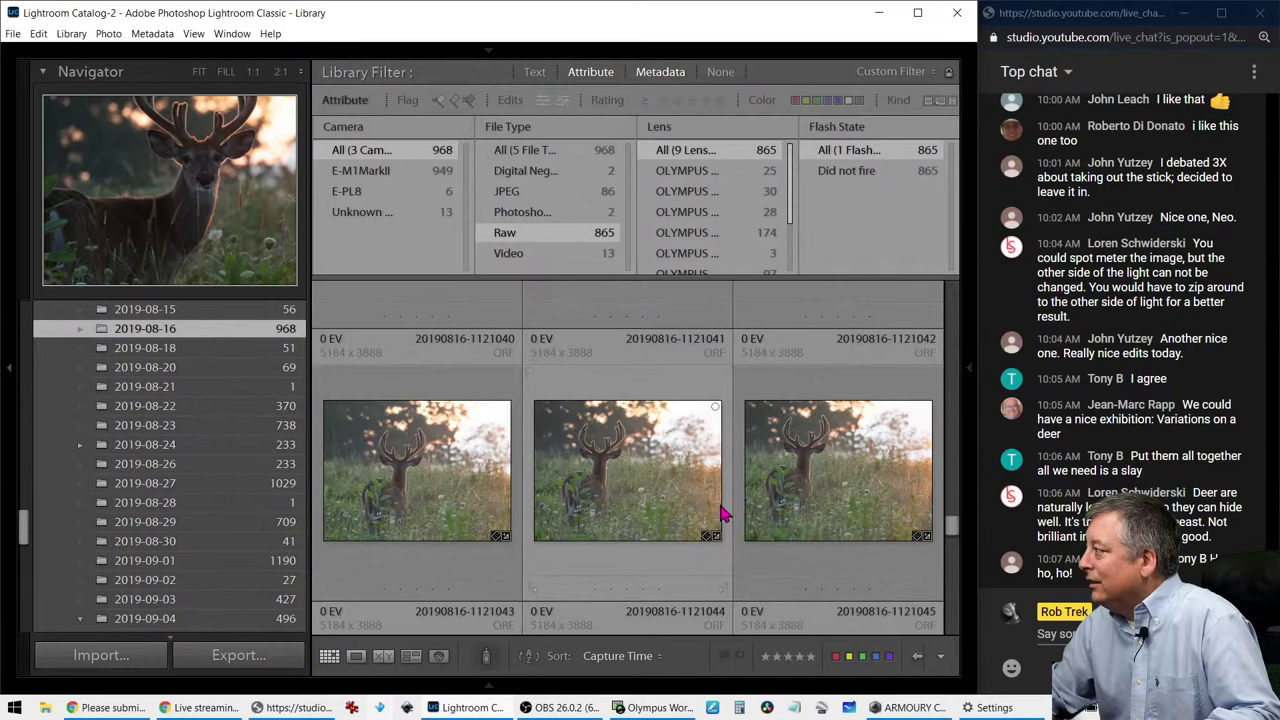
{"action": "scroll", "coordinate": [715, 513], "scroll_direction": "up", "scroll_amount": 3}
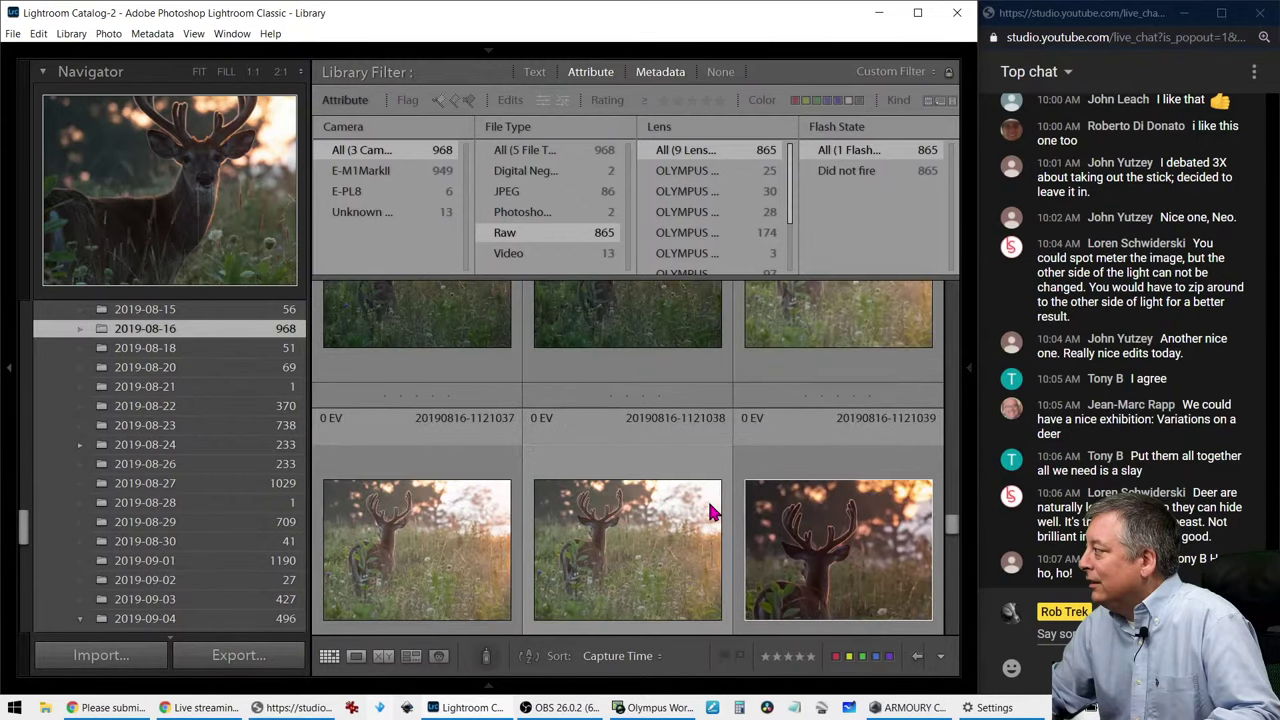
{"action": "scroll", "coordinate": [710, 513], "scroll_direction": "down", "scroll_amount": 1}
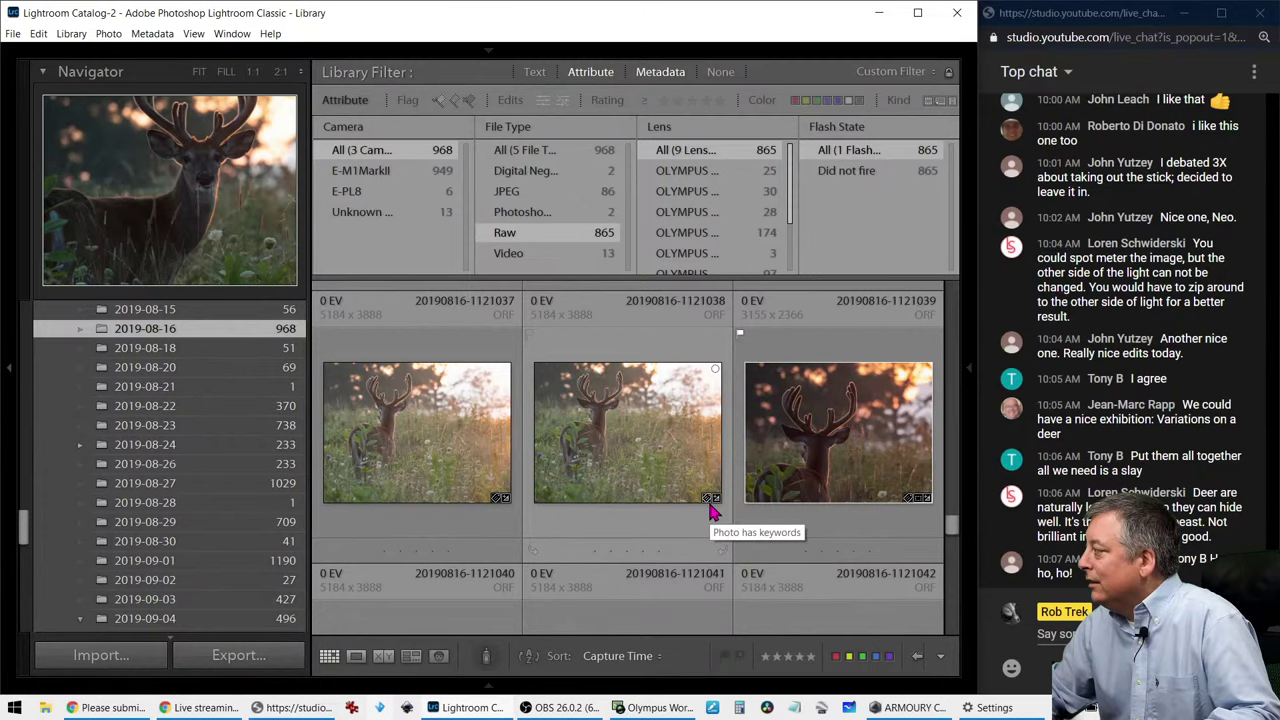
{"action": "scroll", "coordinate": [710, 513], "scroll_direction": "down", "scroll_amount": 12}
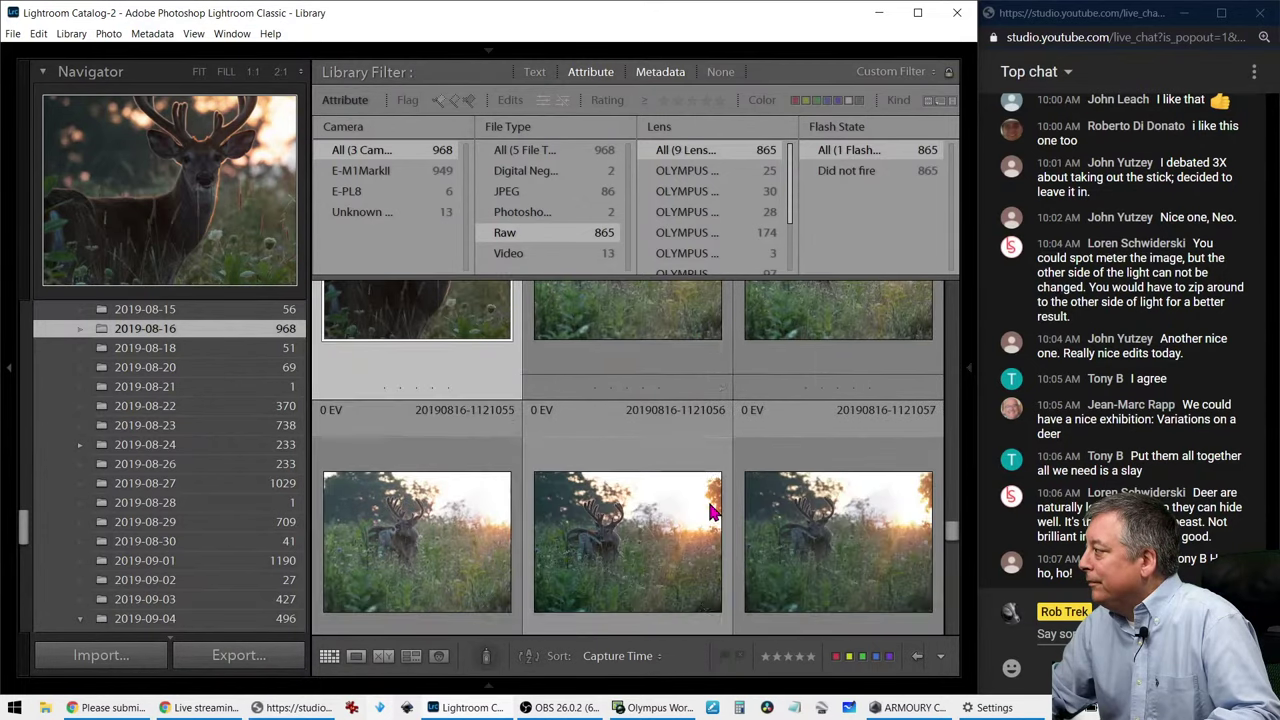
{"action": "scroll", "coordinate": [710, 513], "scroll_direction": "down", "scroll_amount": 10}
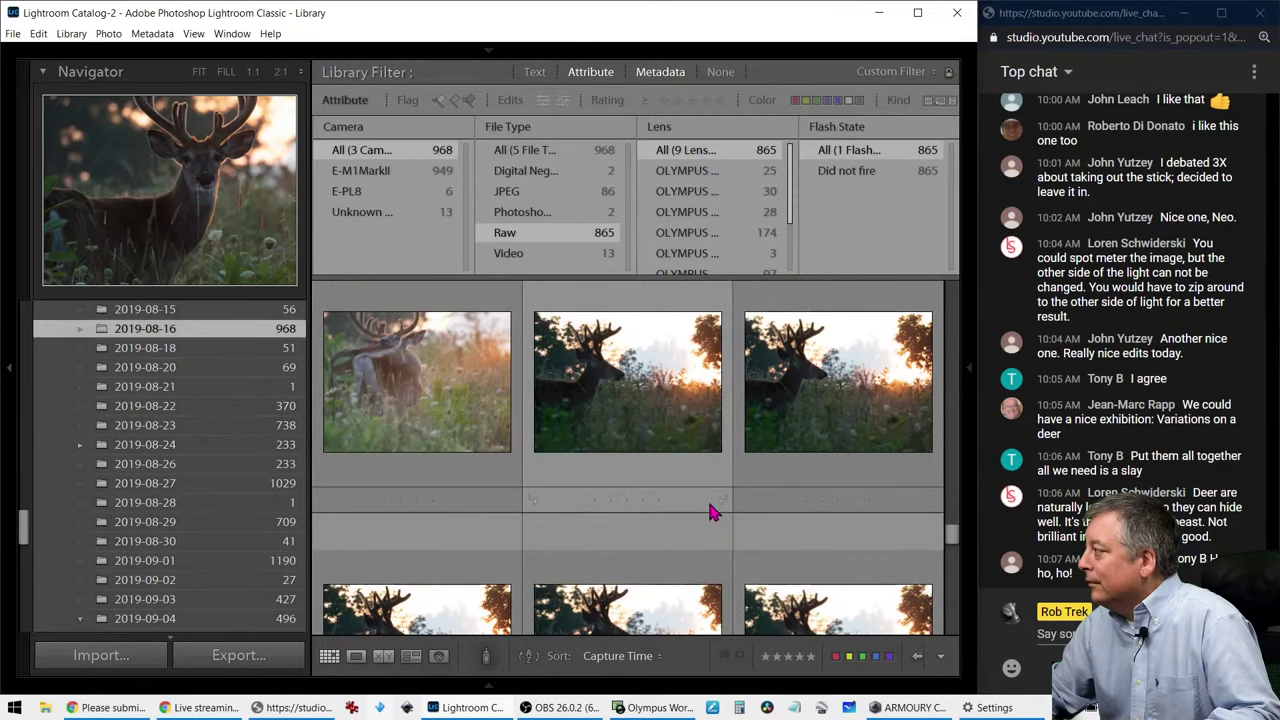
{"action": "scroll", "coordinate": [710, 513], "scroll_direction": "down", "scroll_amount": 8}
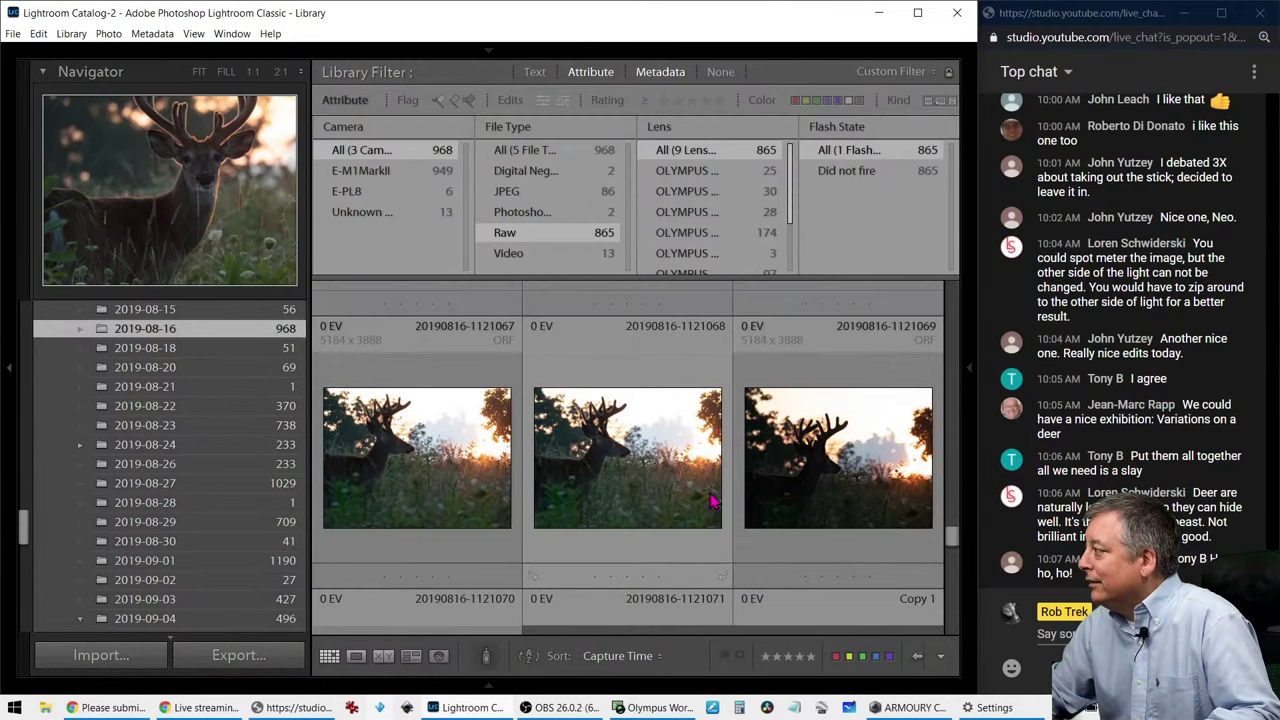
{"action": "left_click", "coordinate": [663, 100]}
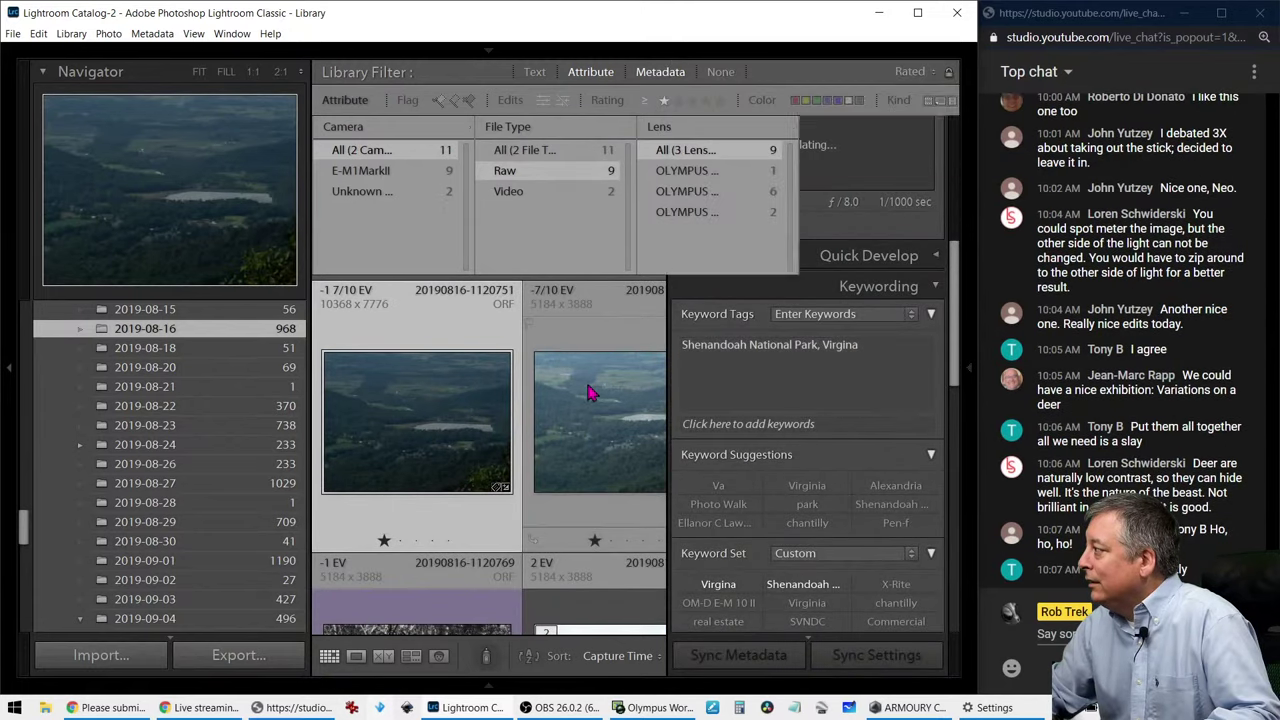
{"action": "left_click_drag", "start_coordinate": [951, 371], "coordinate": [962, 580]}
{"action": "double_click", "coordinate": [627, 506]}
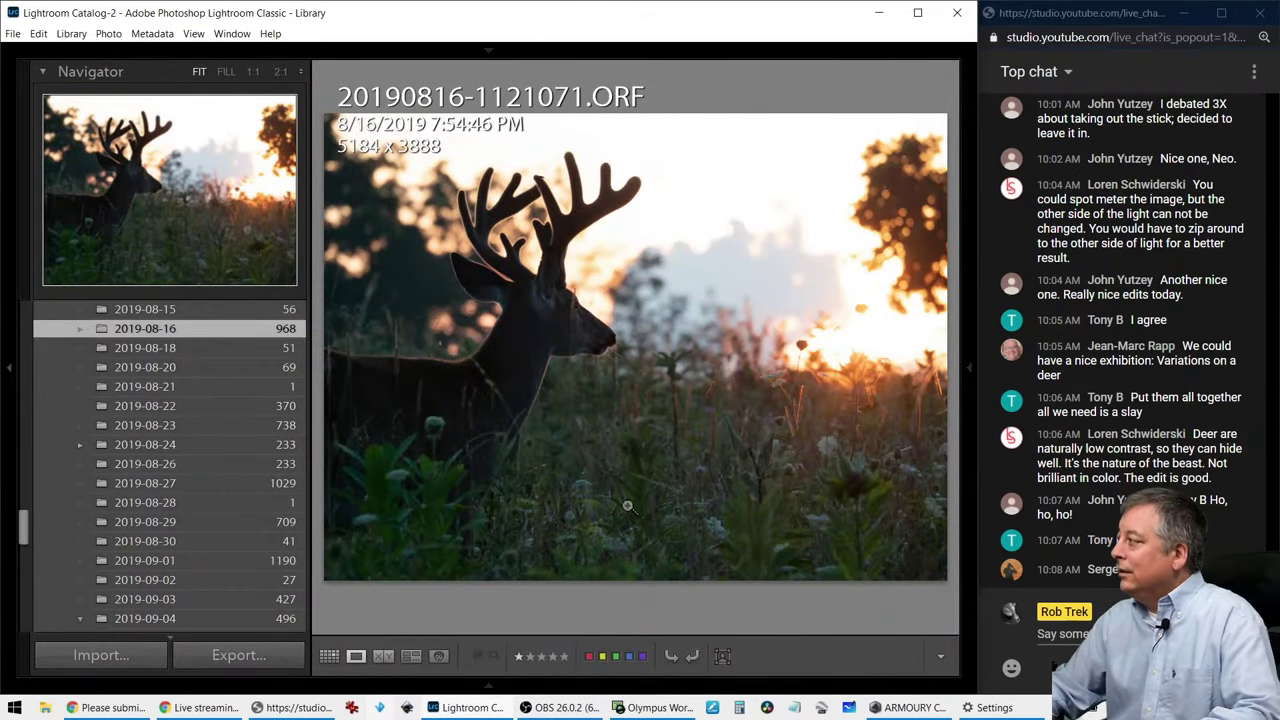
{"action": "key", "text": "d"}
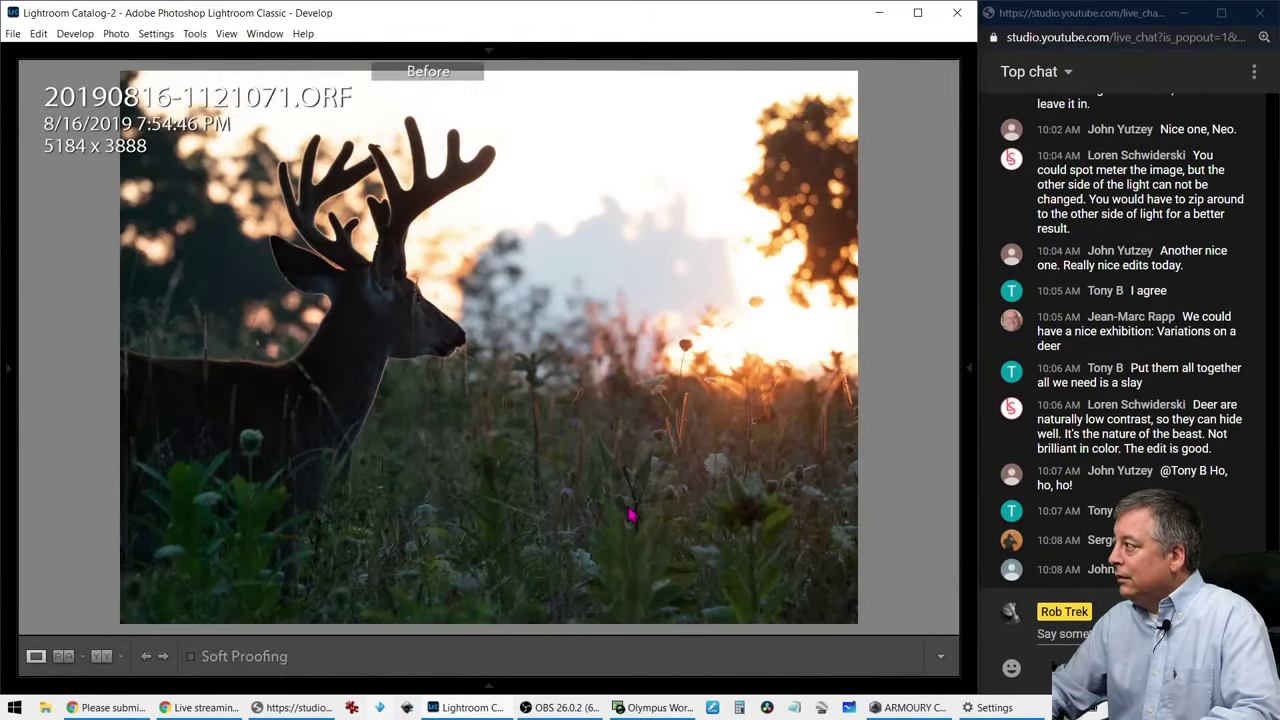
{"action": "key", "text": "y"}
{"action": "key", "text": "y"}
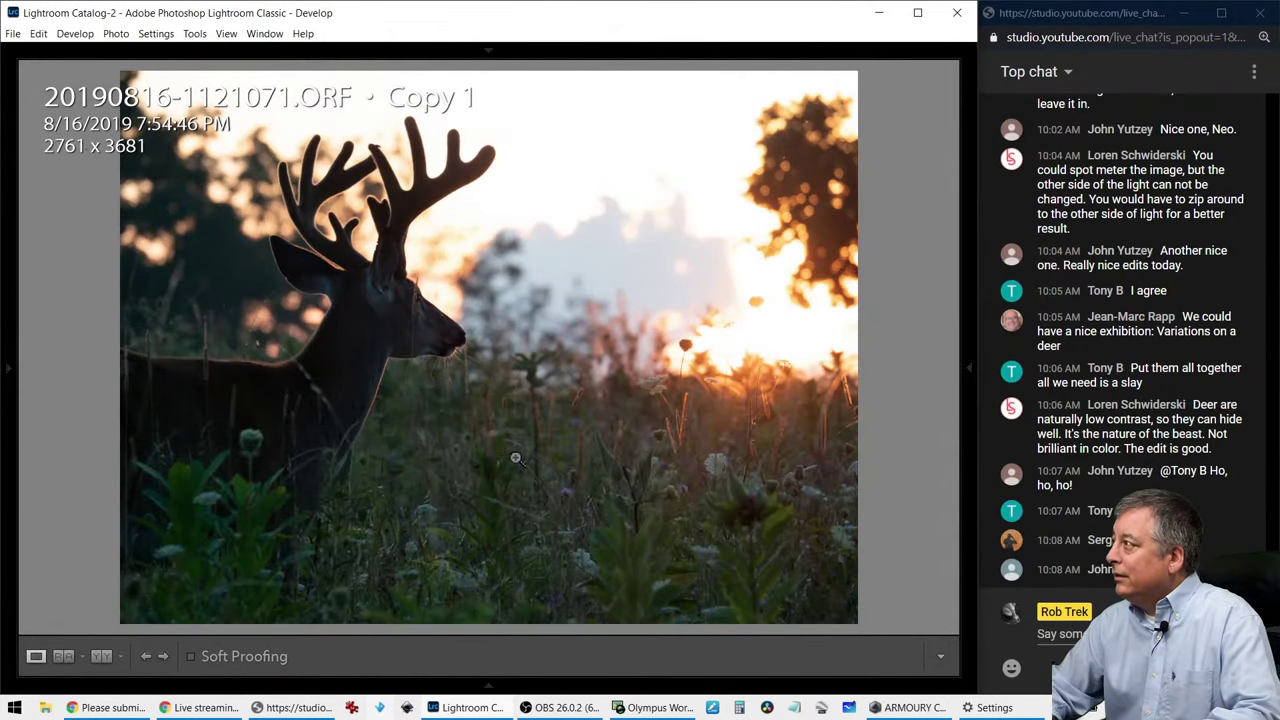
{"action": "key", "text": "y"}
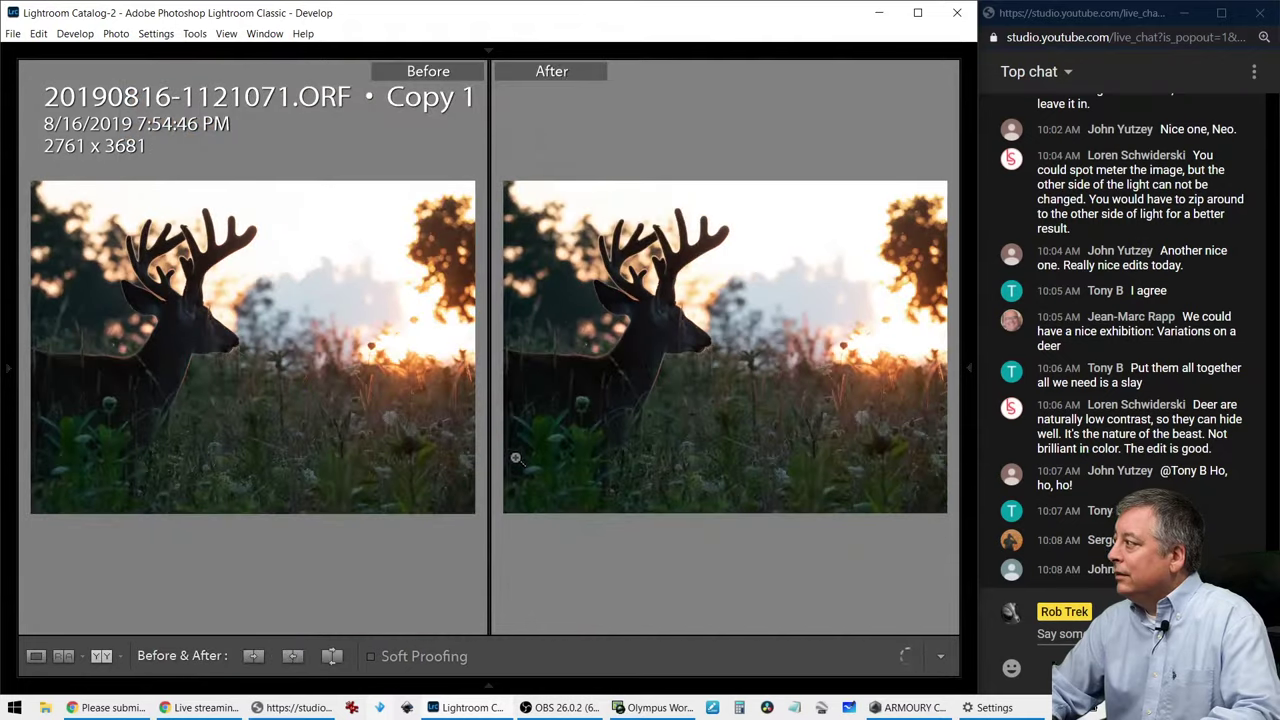
{"action": "key", "text": "y"}
{"action": "key", "text": "g"}
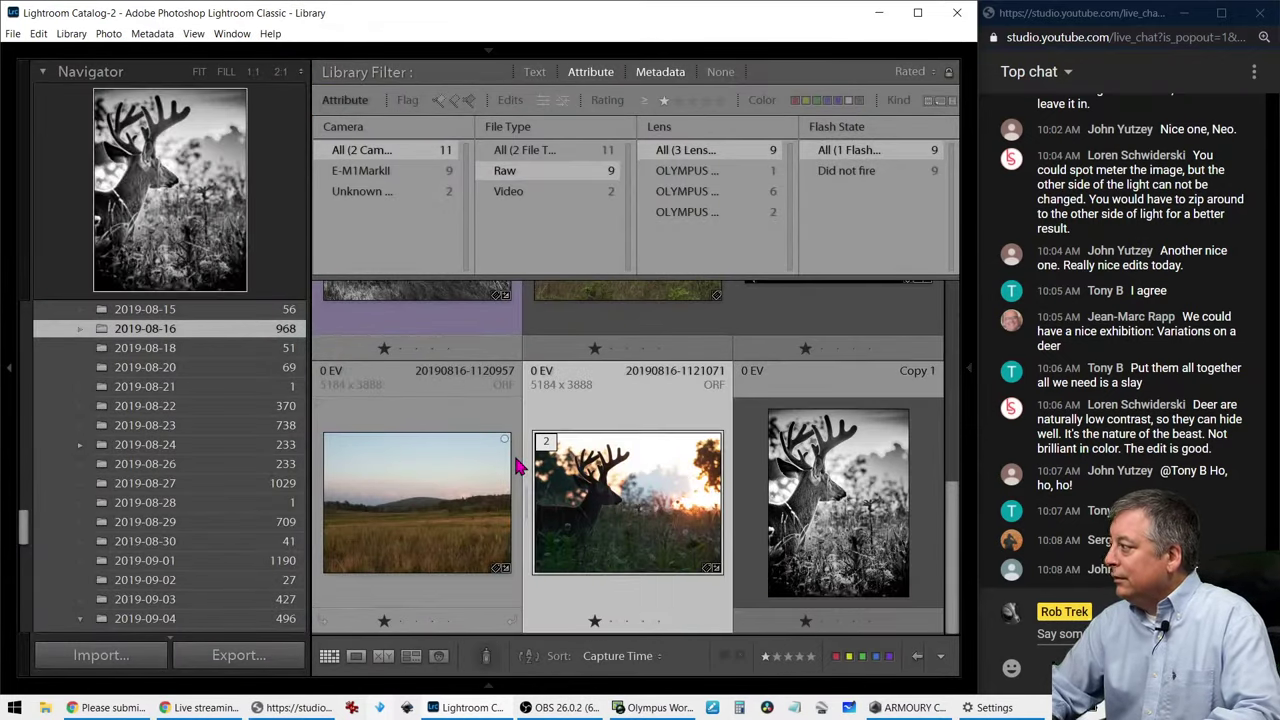
{"action": "left_click", "coordinate": [522, 465]}
{"action": "double_click", "coordinate": [850, 485]}
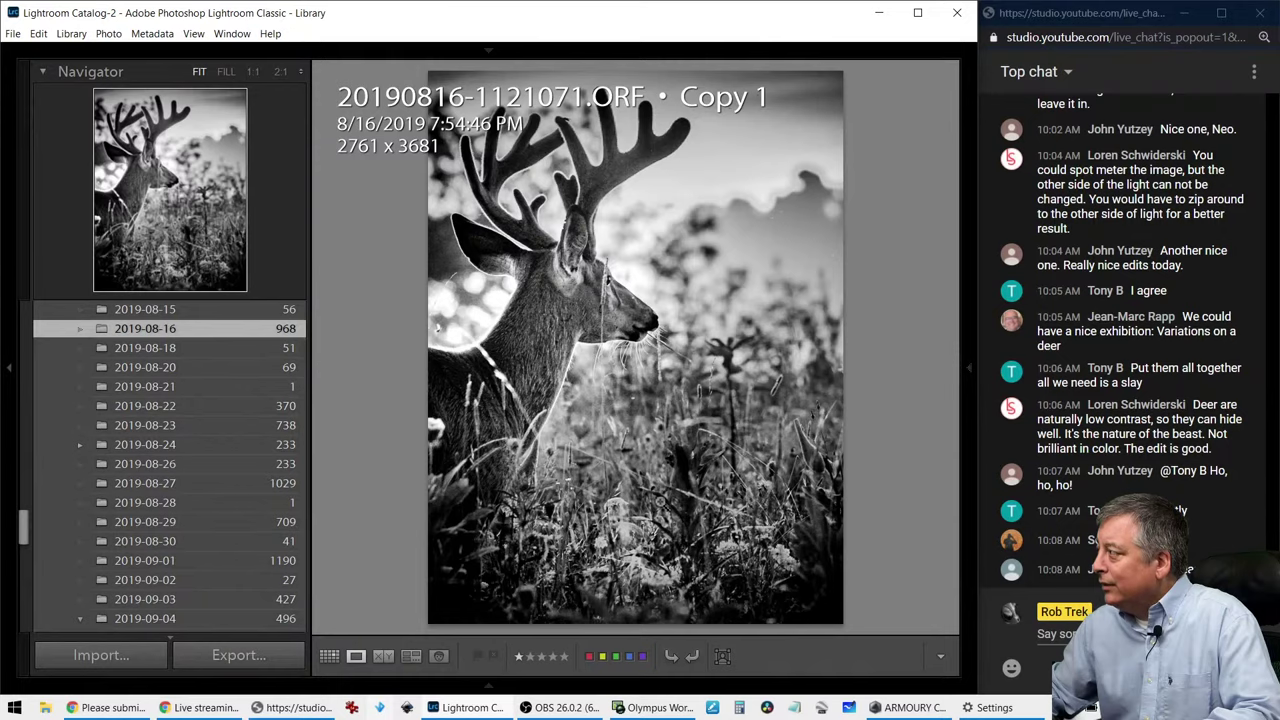
{"action": "key", "text": "d"}
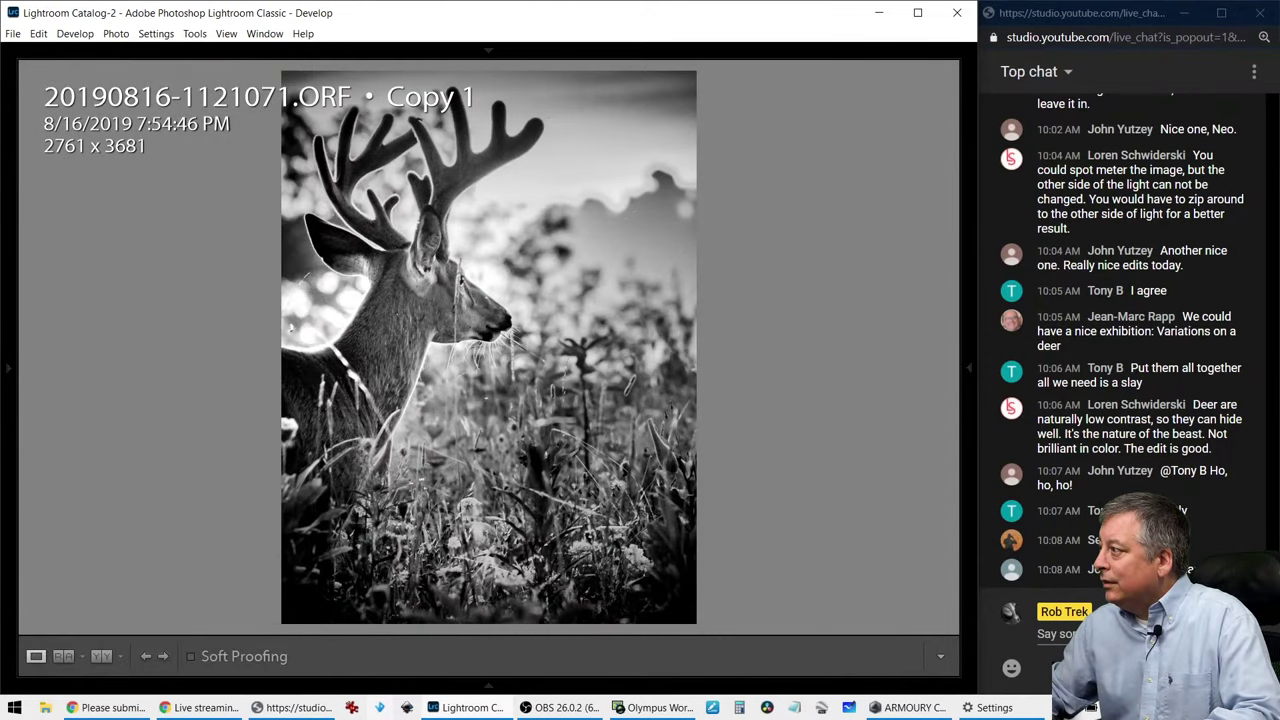
{"action": "mouse_move", "coordinate": [28, 386]}
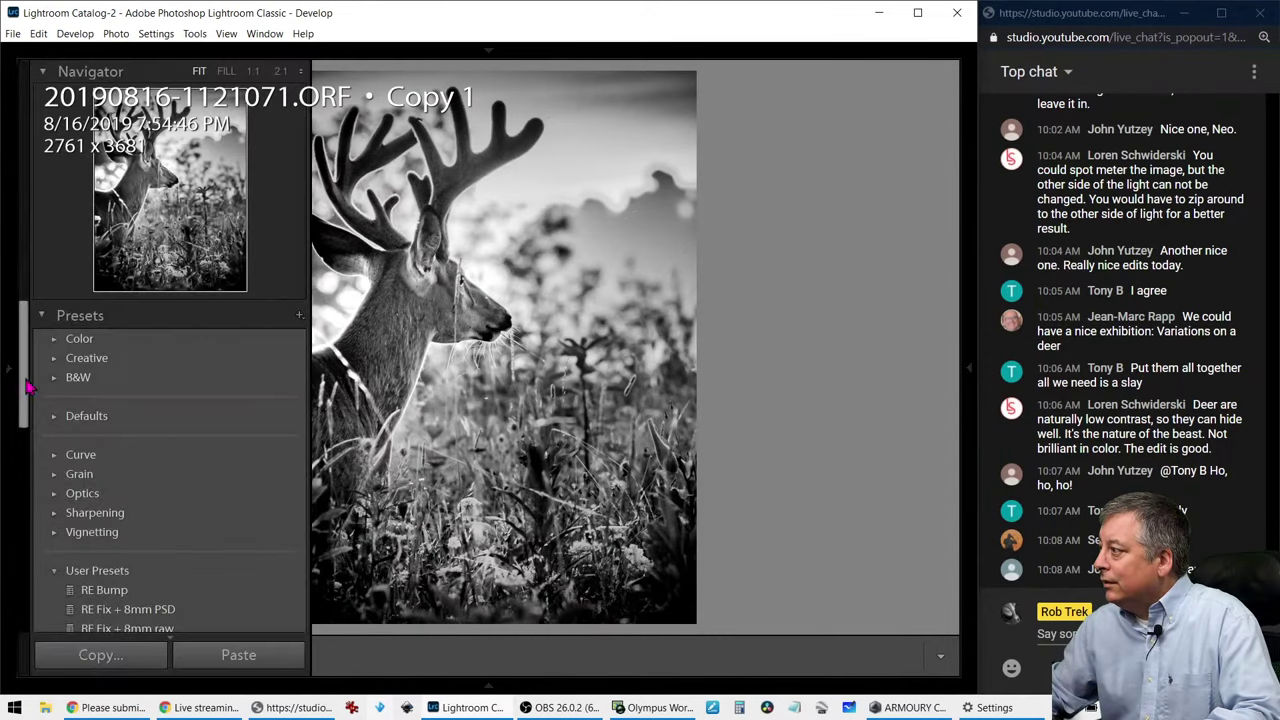
{"action": "scroll", "coordinate": [163, 491], "scroll_direction": "down", "scroll_amount": 5}
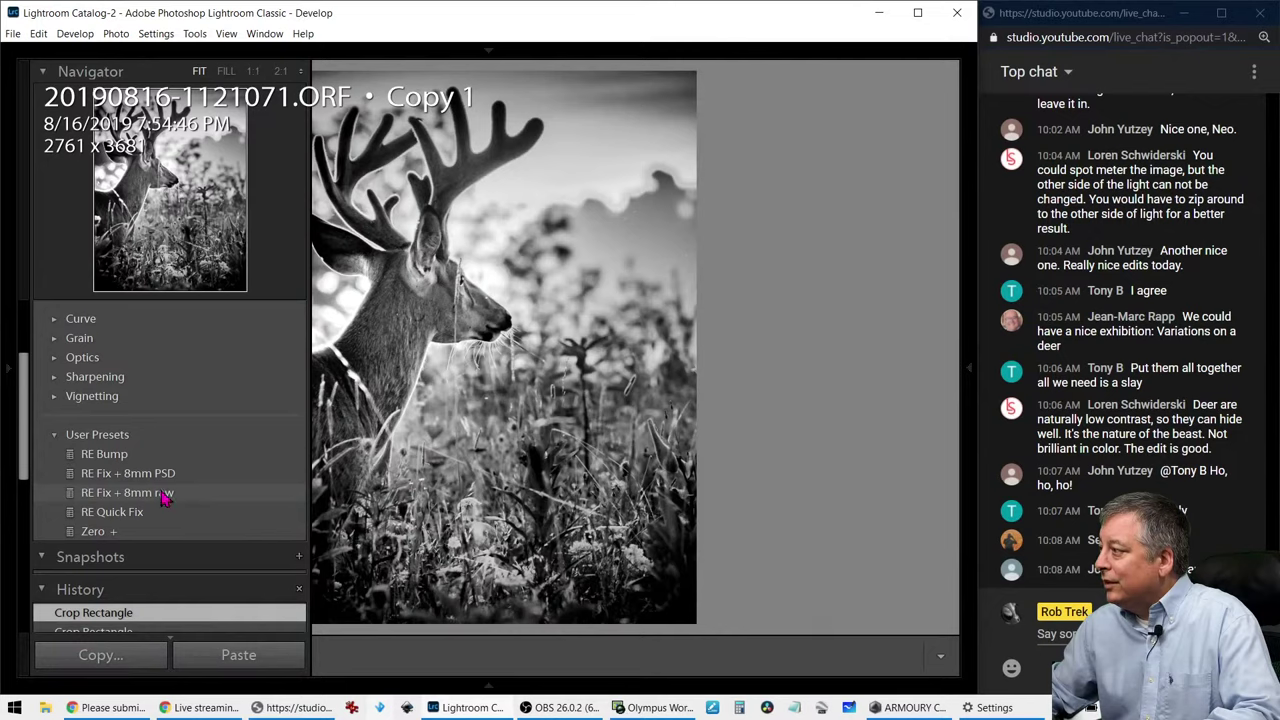
{"action": "scroll", "coordinate": [185, 570], "scroll_direction": "down", "scroll_amount": 2}
{"action": "scroll", "coordinate": [193, 594], "scroll_direction": "down", "scroll_amount": 4}
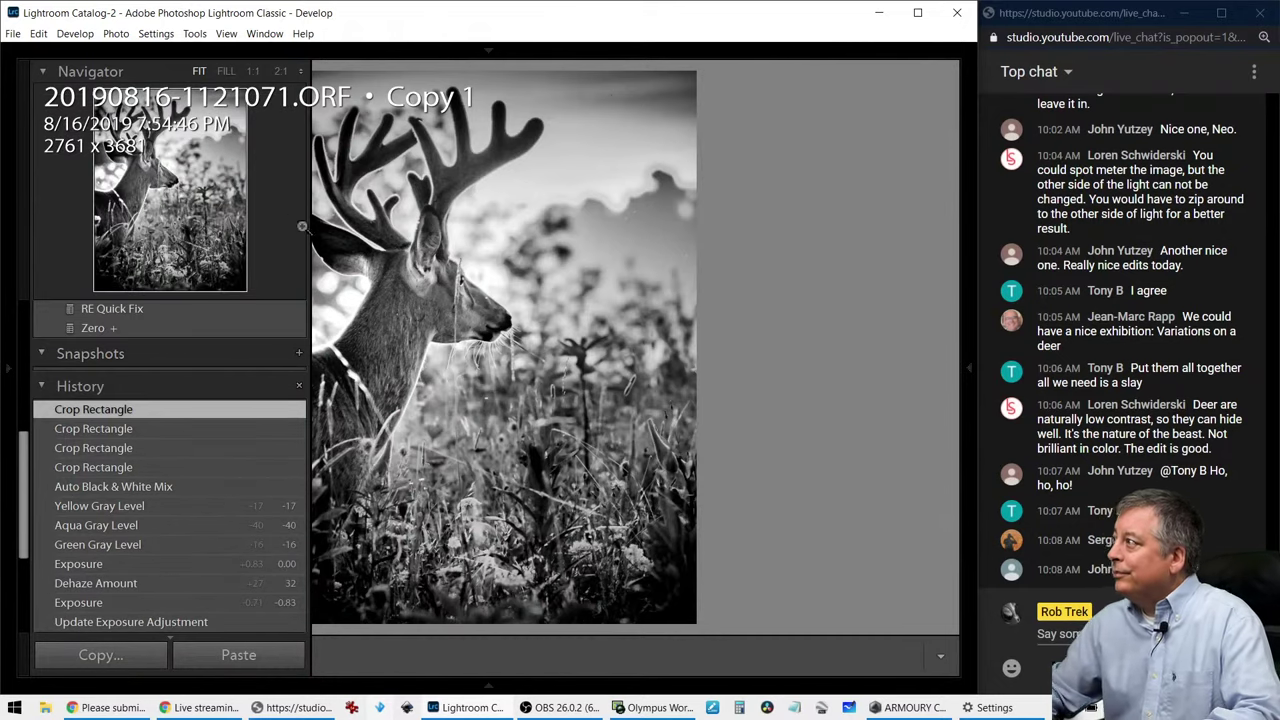
{"action": "key", "text": "g"}
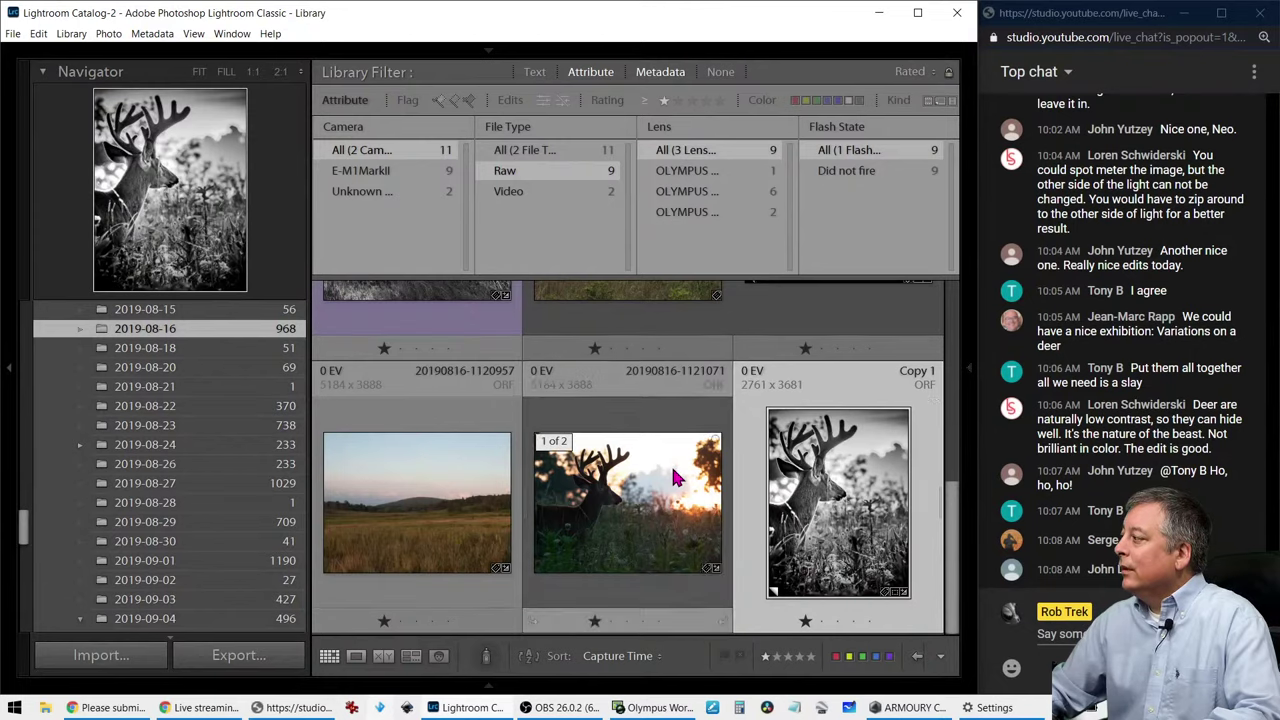
{"action": "double_click", "coordinate": [675, 478]}
{"action": "key", "text": "d"}
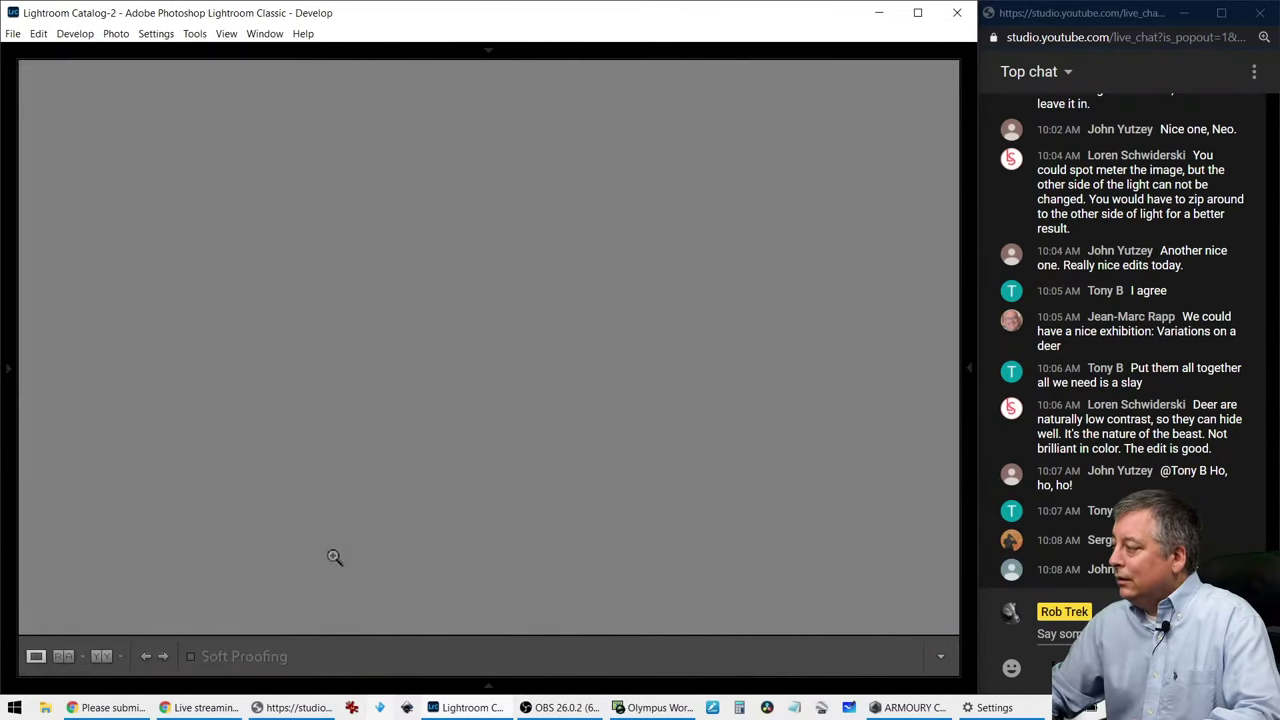
{"action": "mouse_move", "coordinate": [14, 493]}
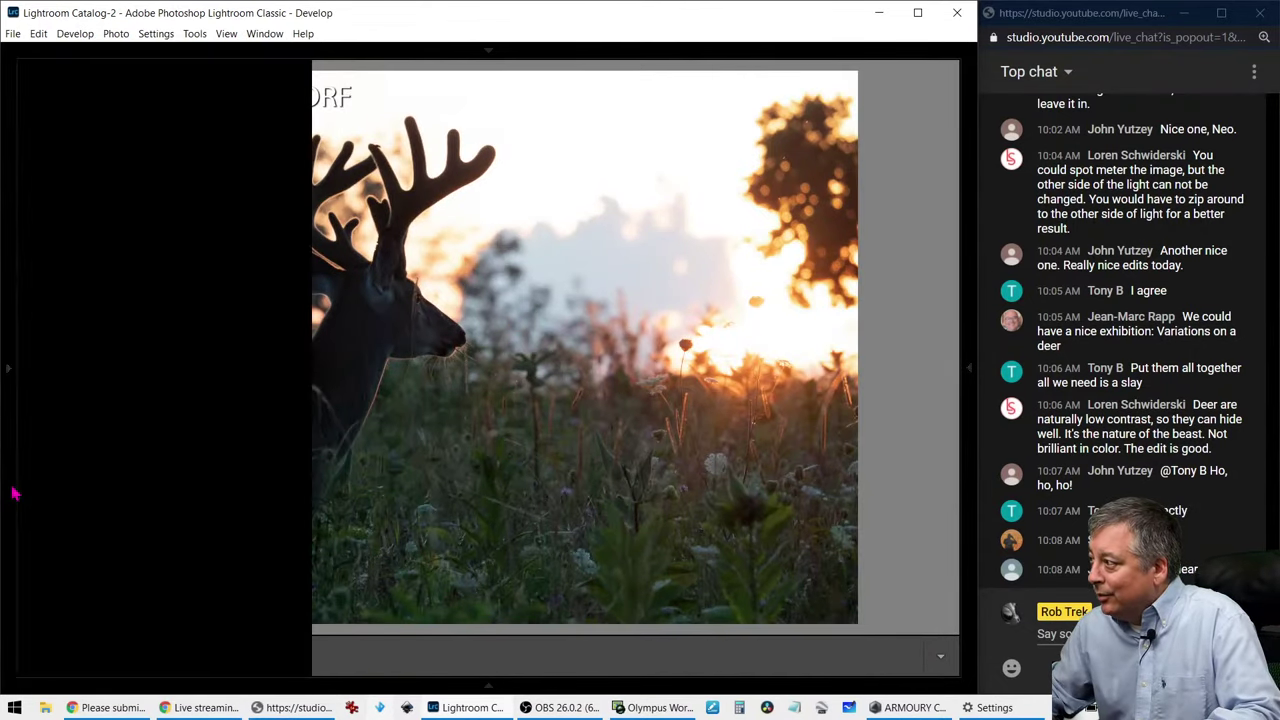
{"action": "scroll", "coordinate": [103, 549], "scroll_direction": "down", "scroll_amount": 2}
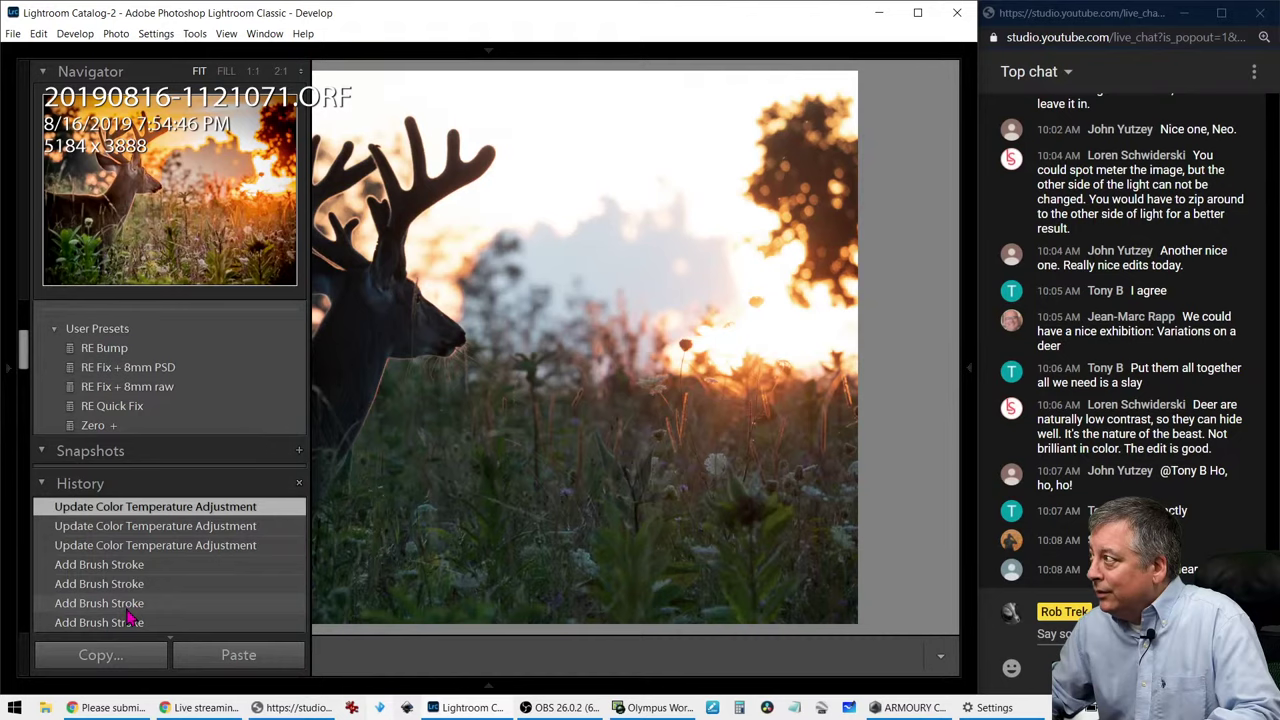
{"action": "scroll", "coordinate": [128, 618], "scroll_direction": "down", "scroll_amount": 2}
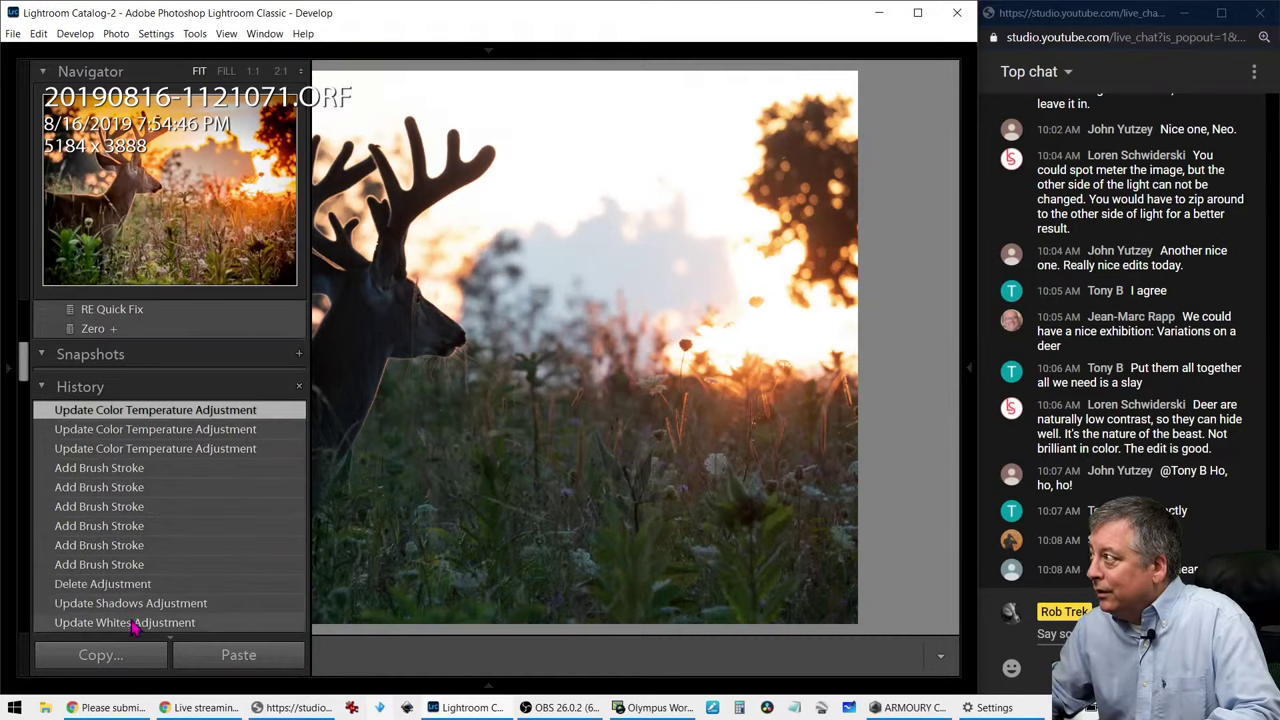
{"action": "scroll", "coordinate": [131, 628], "scroll_direction": "down", "scroll_amount": 4}
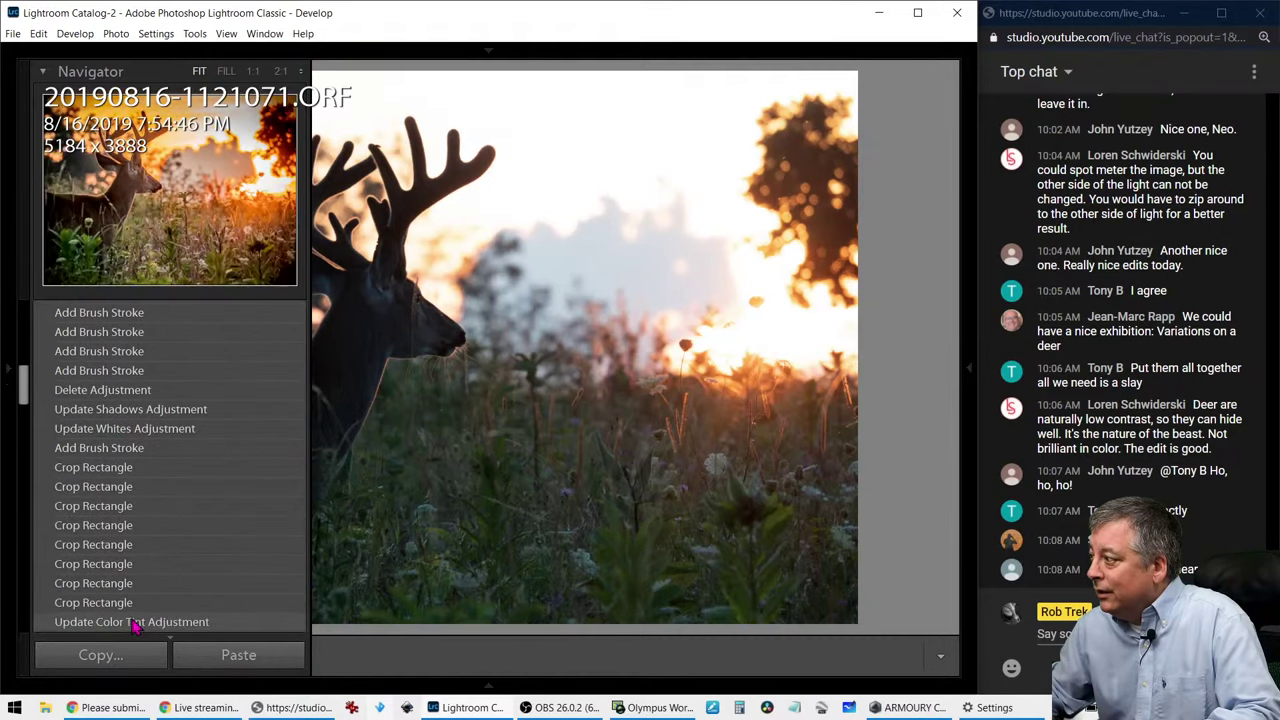
{"action": "scroll", "coordinate": [134, 630], "scroll_direction": "down", "scroll_amount": 2}
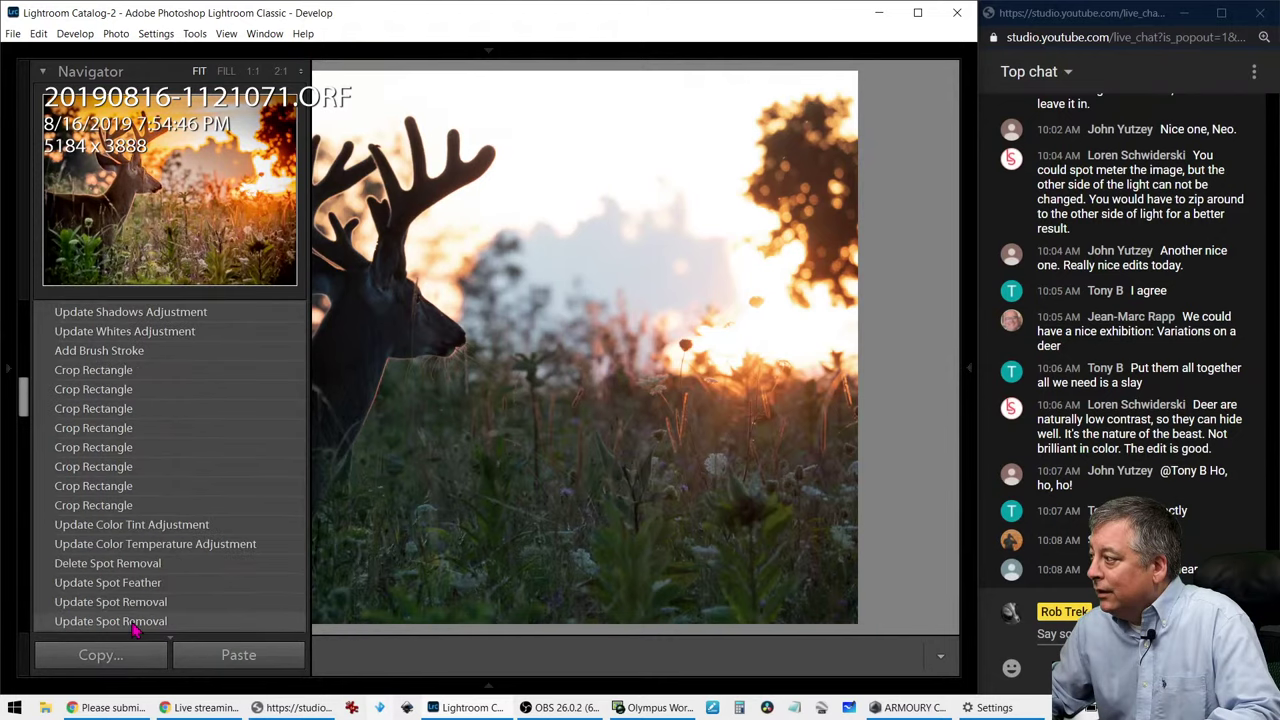
{"action": "scroll", "coordinate": [133, 628], "scroll_direction": "down", "scroll_amount": 4}
{"action": "scroll", "coordinate": [135, 628], "scroll_direction": "down", "scroll_amount": 6}
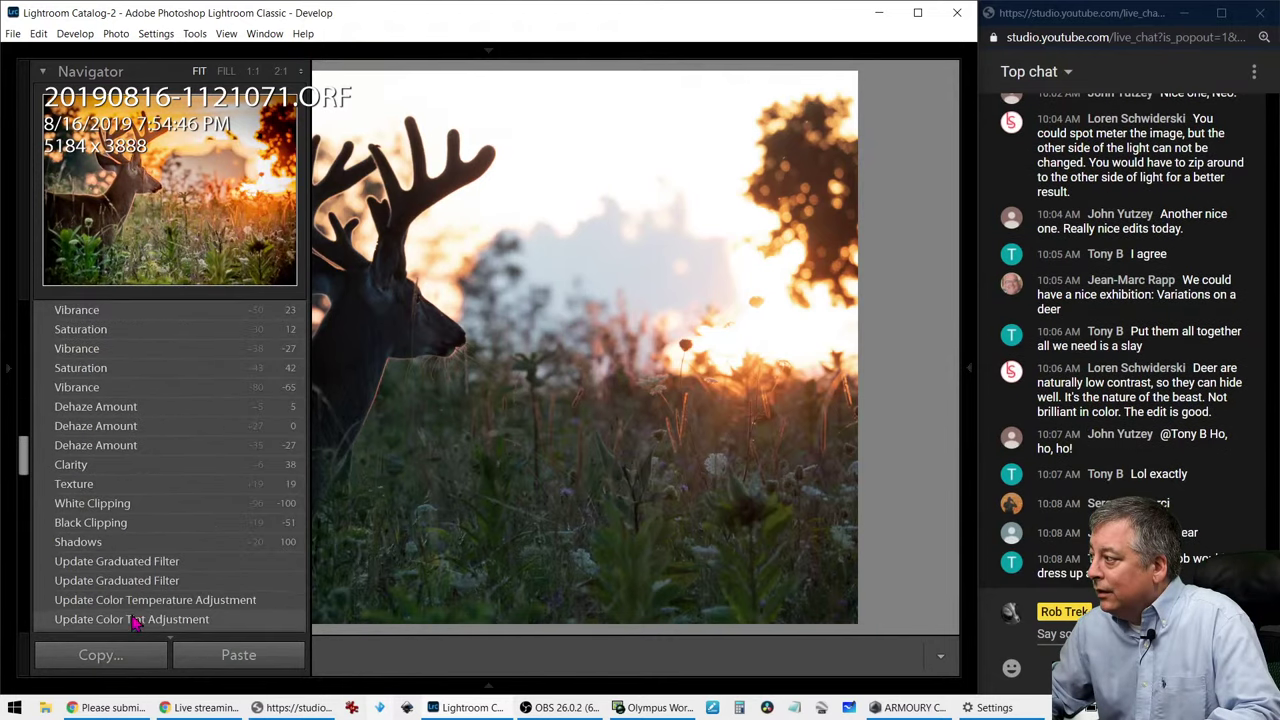
{"action": "scroll", "coordinate": [134, 620], "scroll_direction": "down", "scroll_amount": 6}
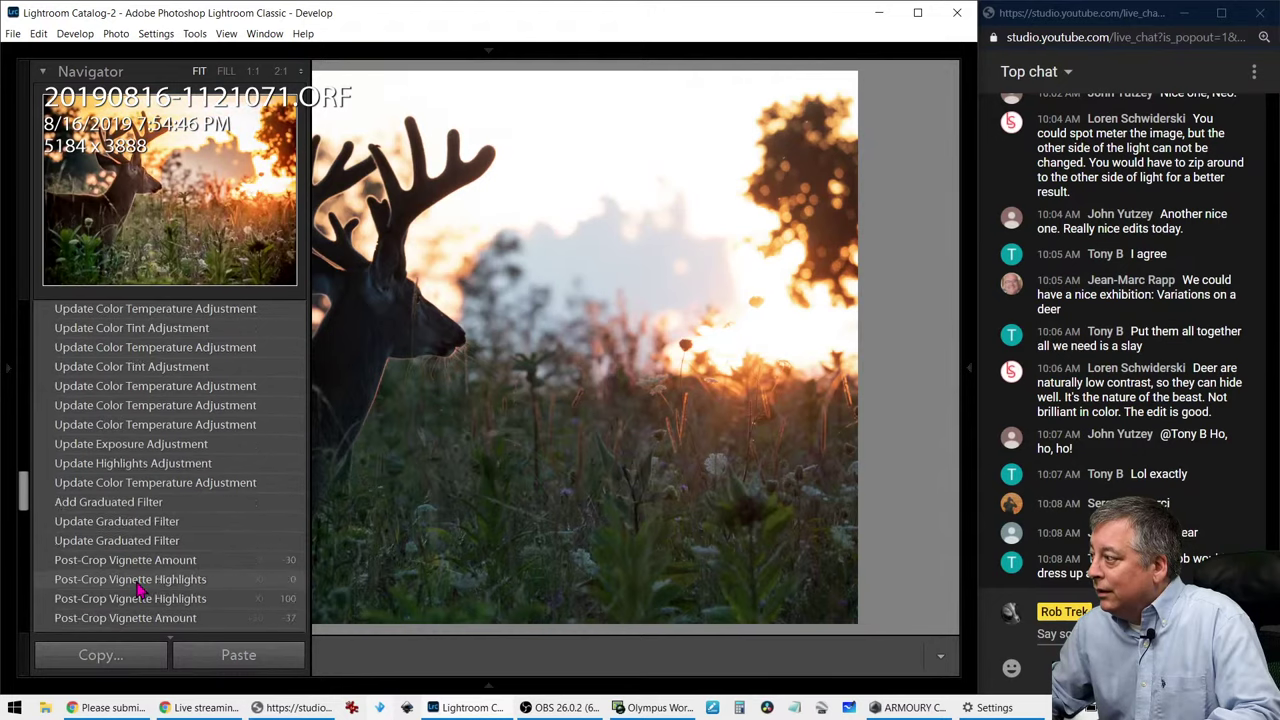
{"action": "scroll", "coordinate": [138, 590], "scroll_direction": "down", "scroll_amount": 6}
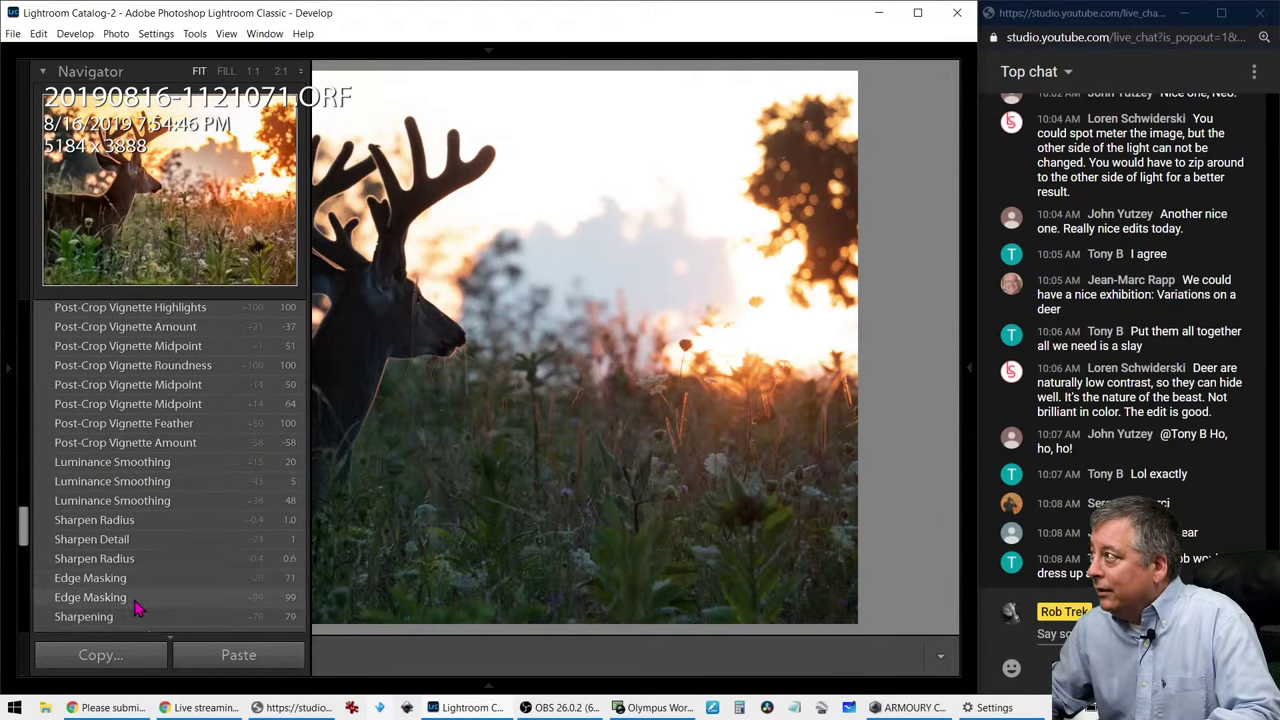
{"action": "scroll", "coordinate": [138, 608], "scroll_direction": "down", "scroll_amount": 9}
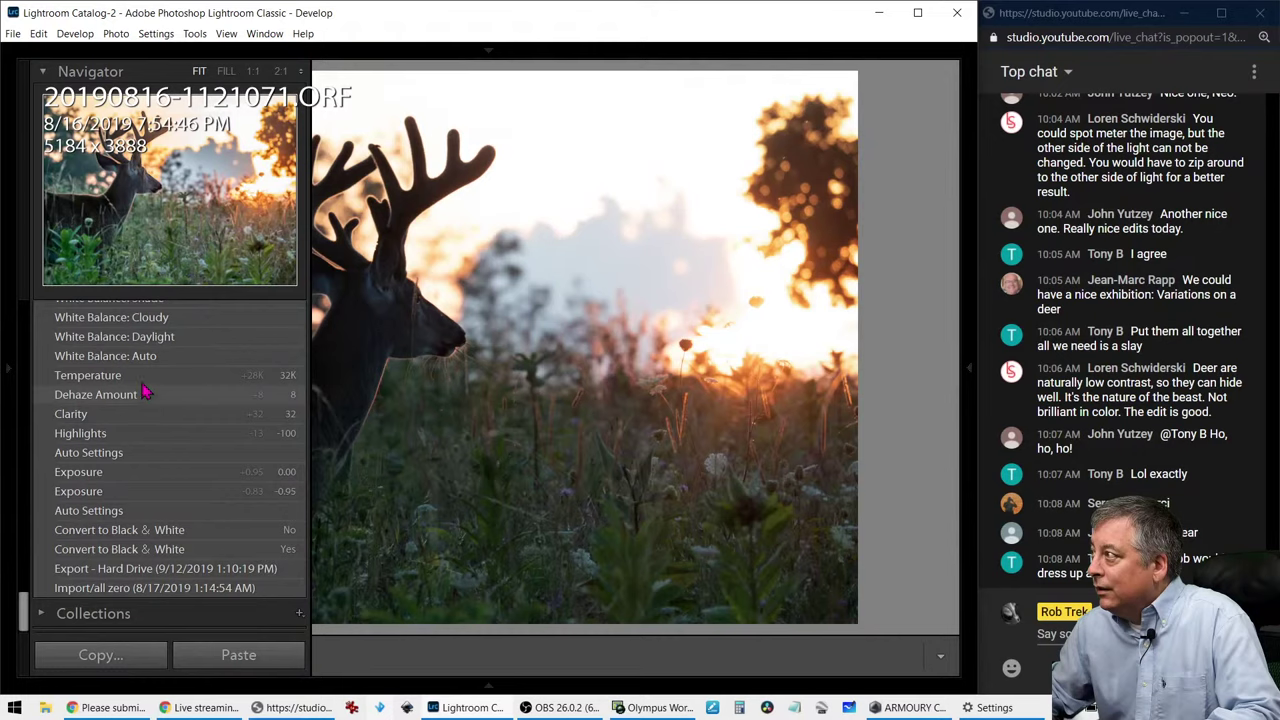
{"action": "scroll", "coordinate": [145, 390], "scroll_direction": "up", "scroll_amount": 2}
{"action": "scroll", "coordinate": [145, 390], "scroll_direction": "up", "scroll_amount": 4}
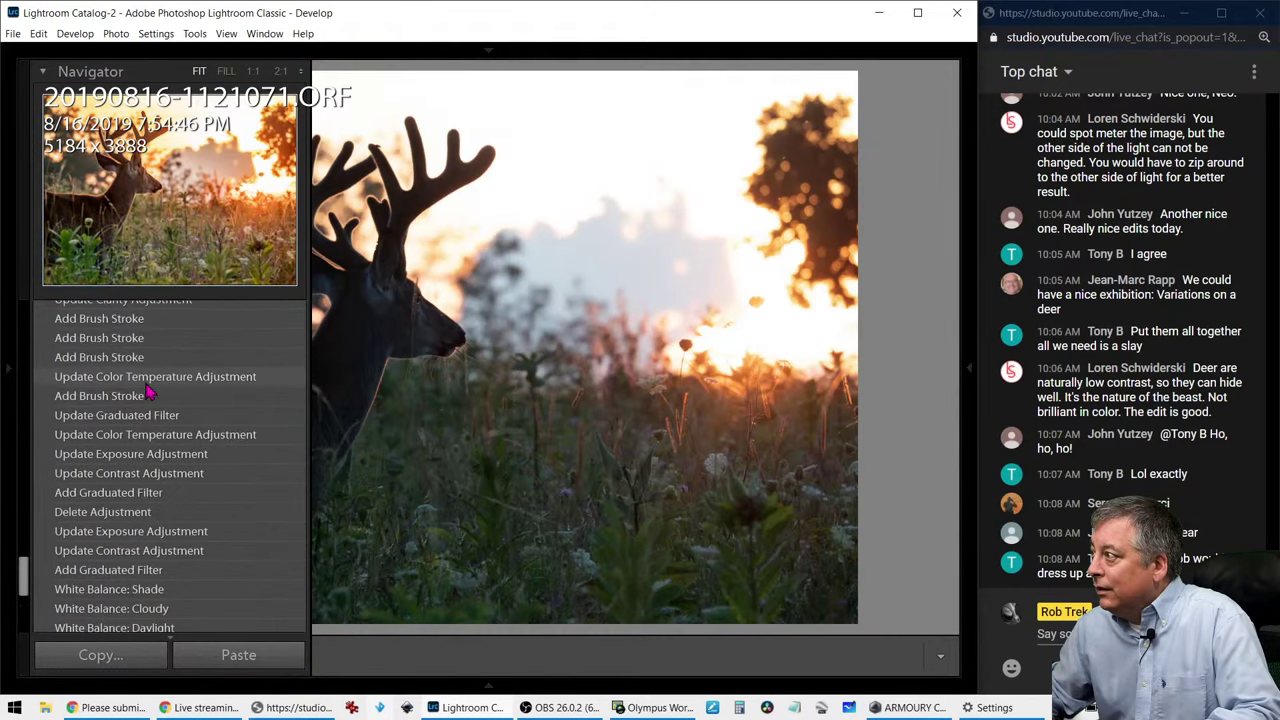
{"action": "left_click", "coordinate": [142, 521]}
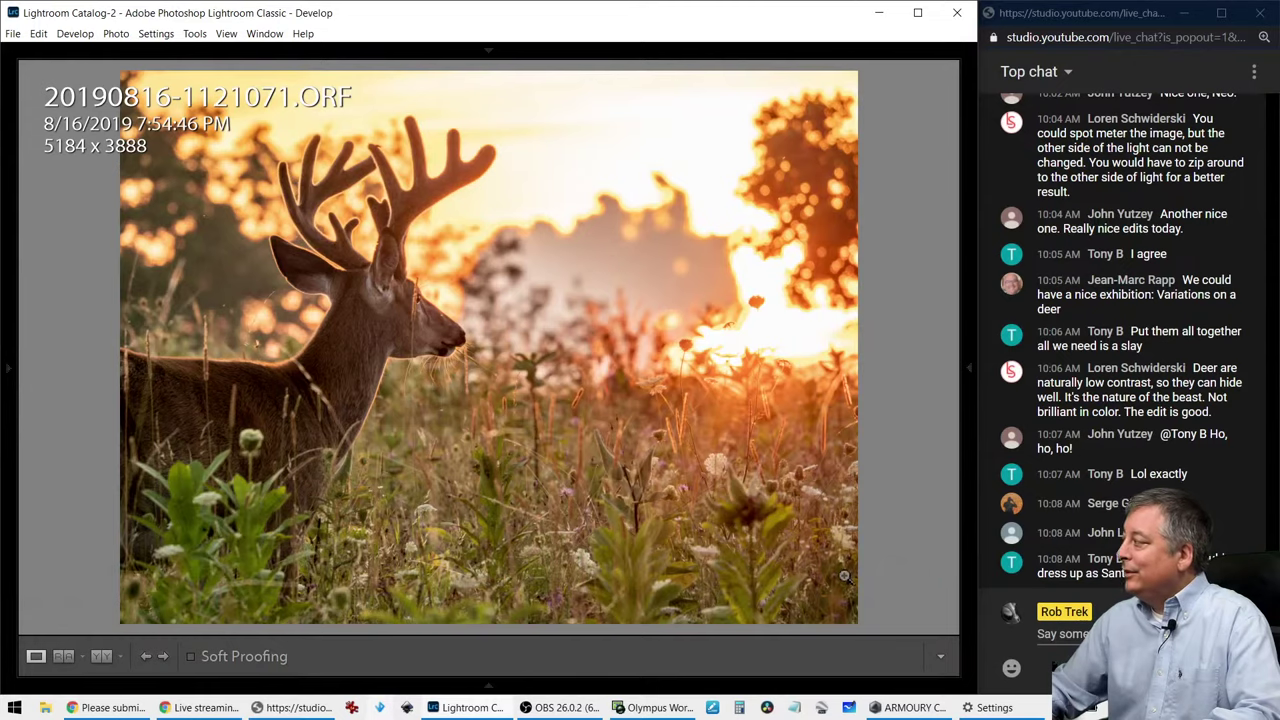
{"action": "key", "text": "g"}
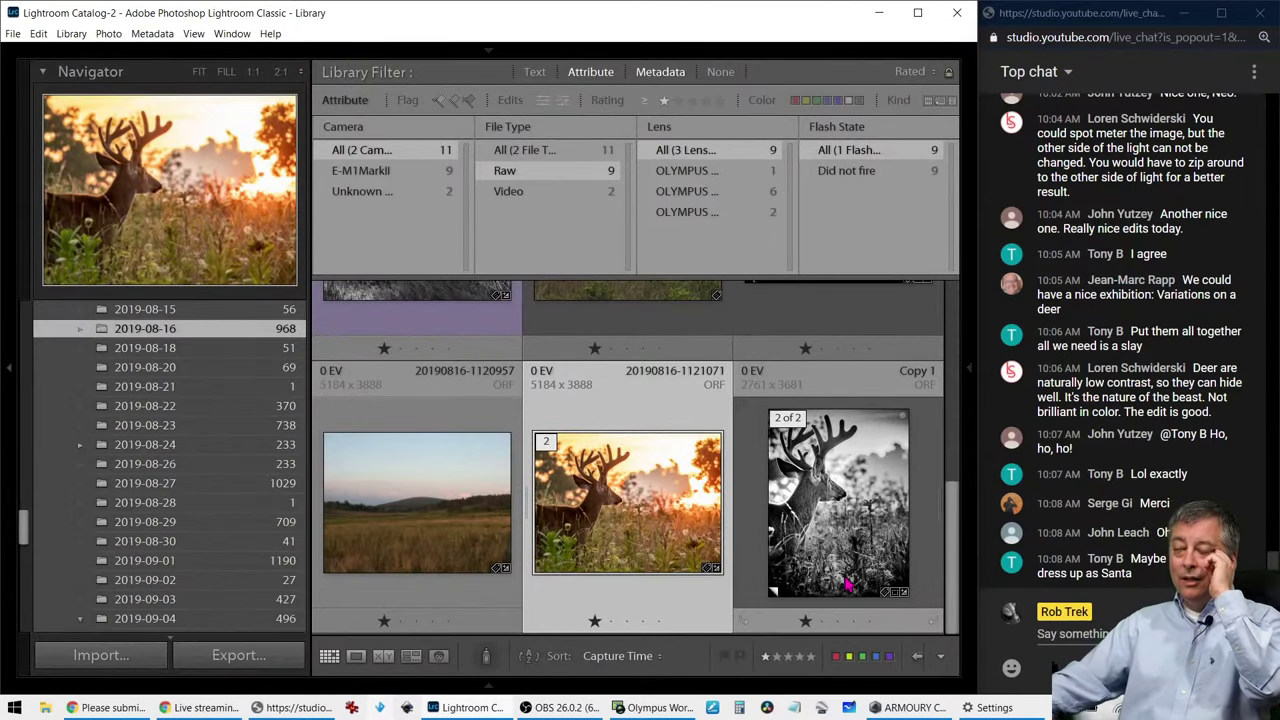